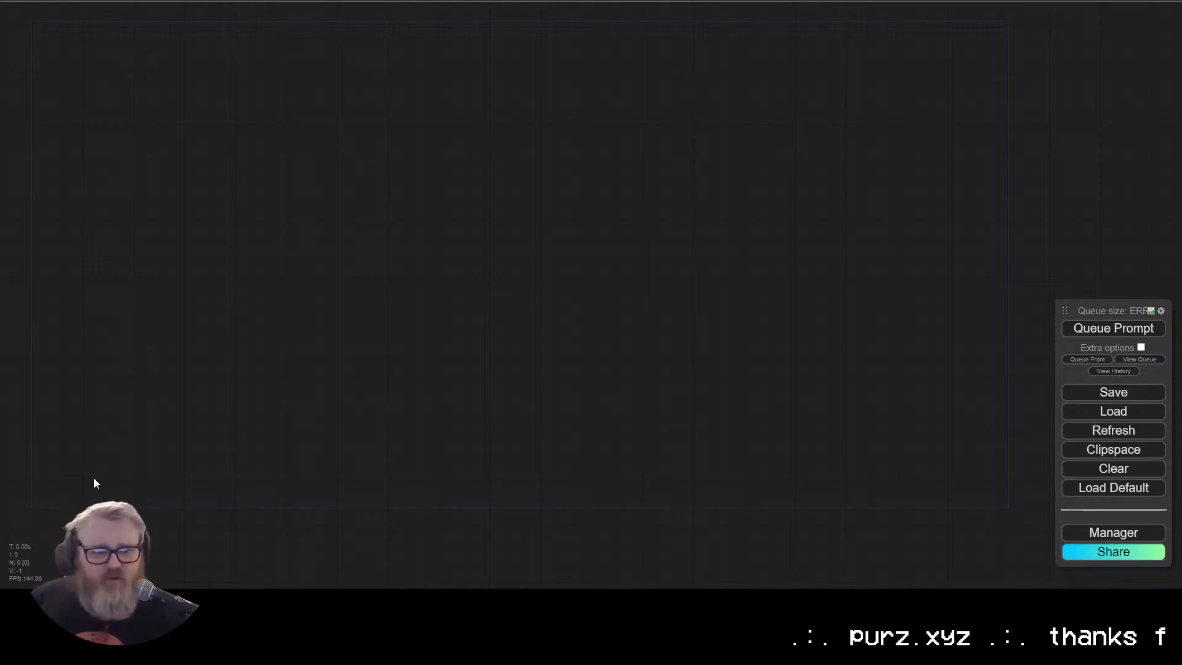
# Step: Switch to Discord, maximize its window and browse the posts in the banodoco server's ad_resources forum
pyautogui.click(1021, 603)
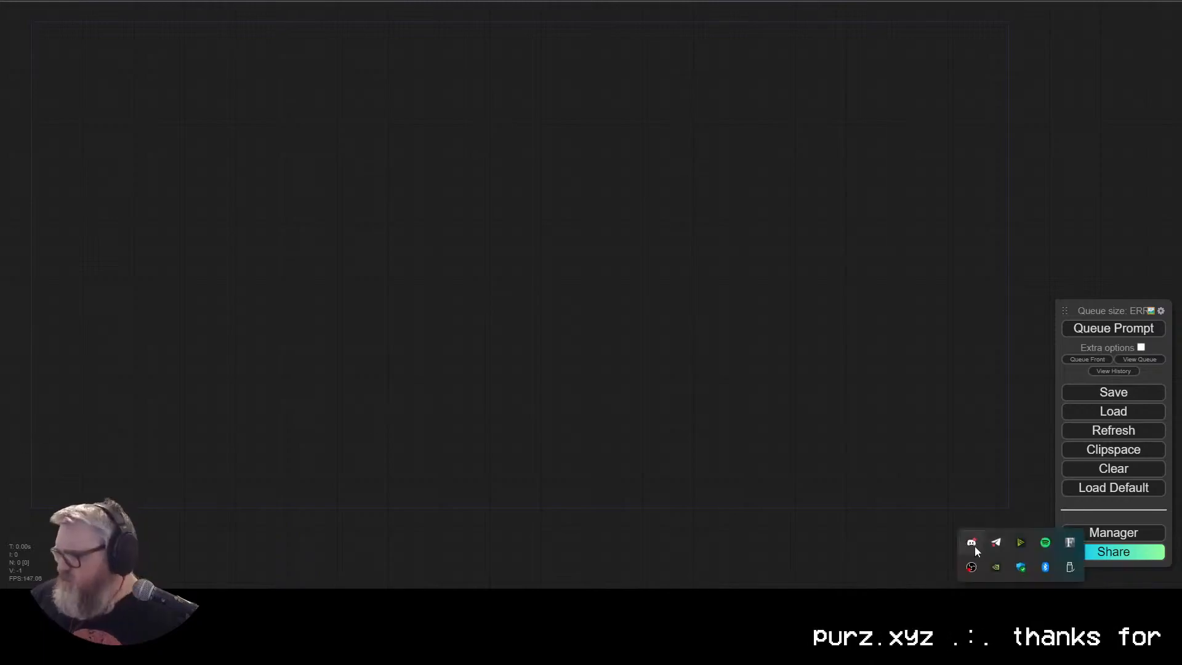
pyautogui.click(974, 547)
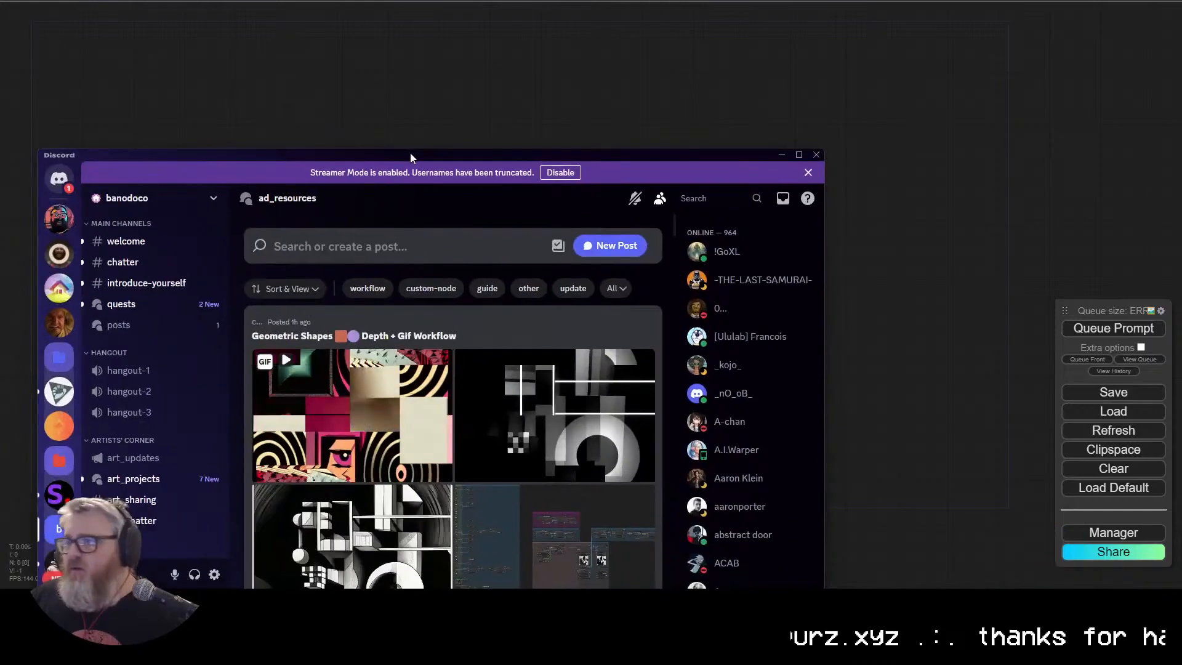
pyautogui.doubleClick(410, 154)
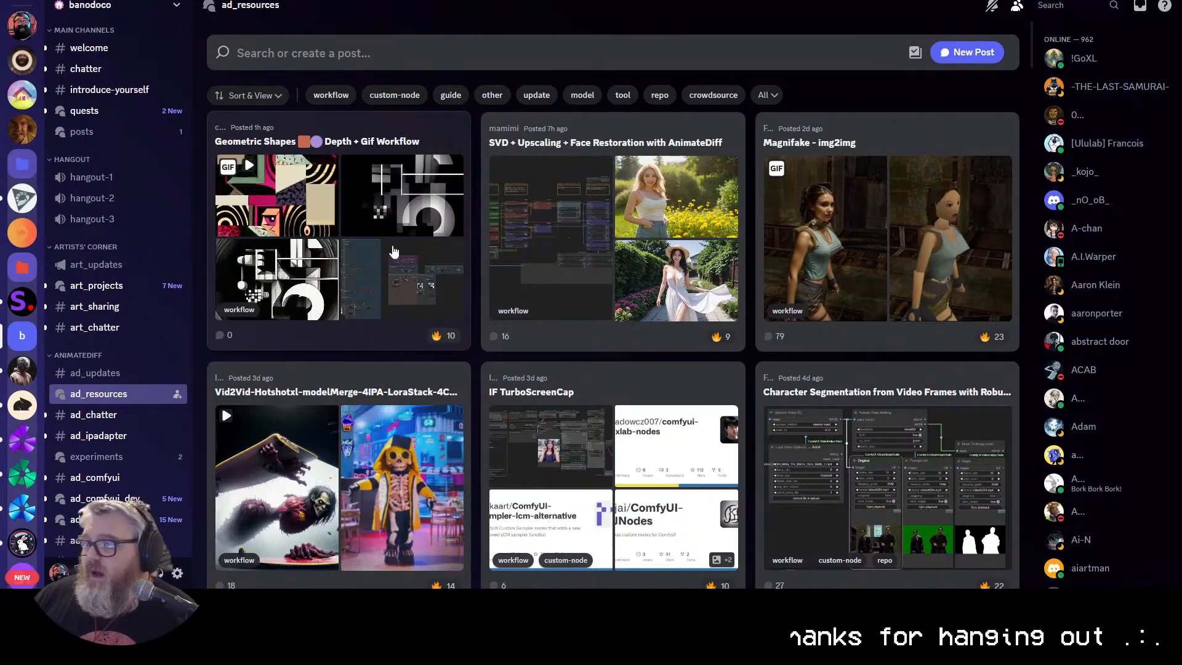
pyautogui.scroll(-12, 640, 253)
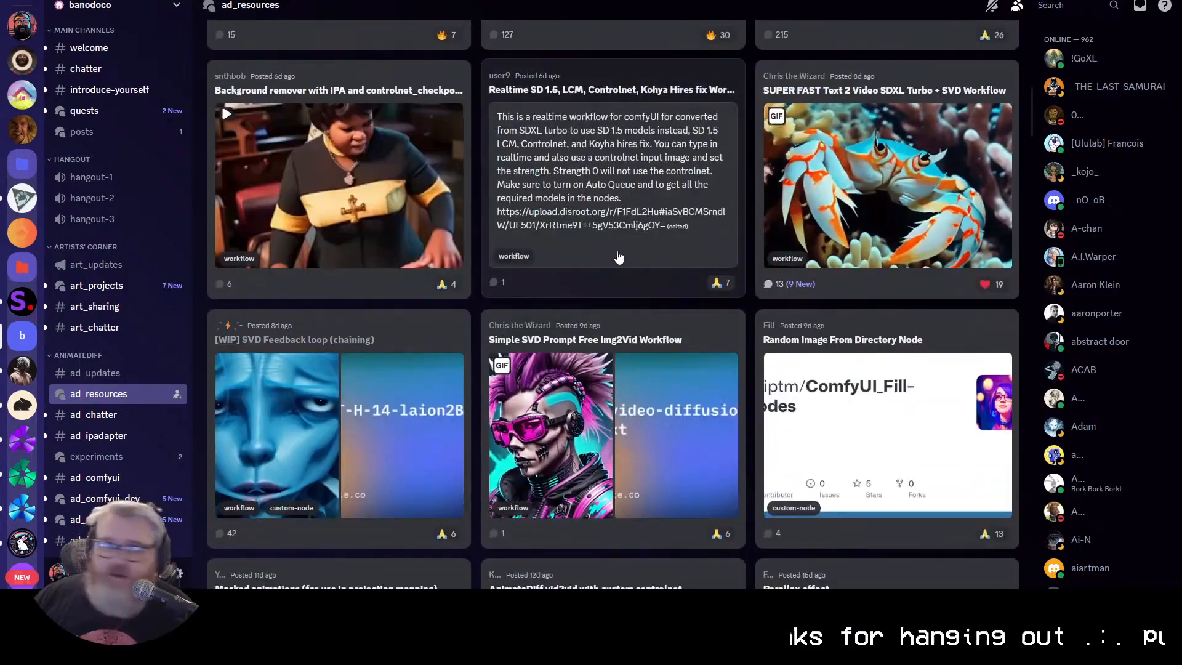
pyautogui.scroll(-7, 748, 253)
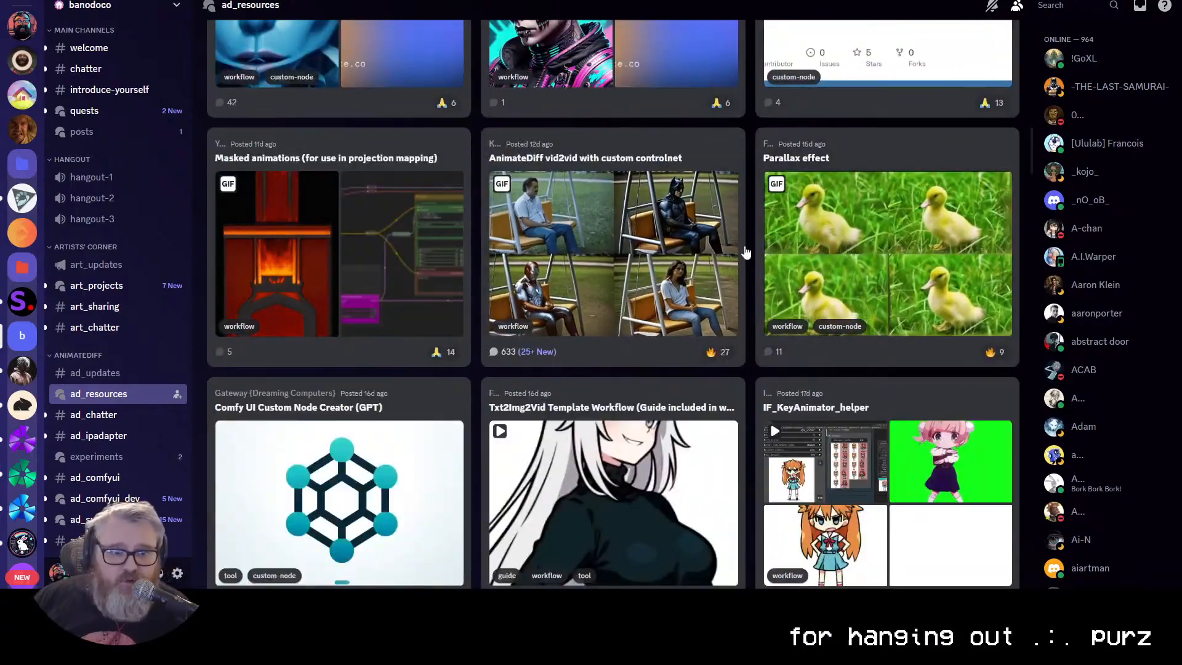
# Step: View the invite options for the banodoco server and close them
pyautogui.click(111, 5)
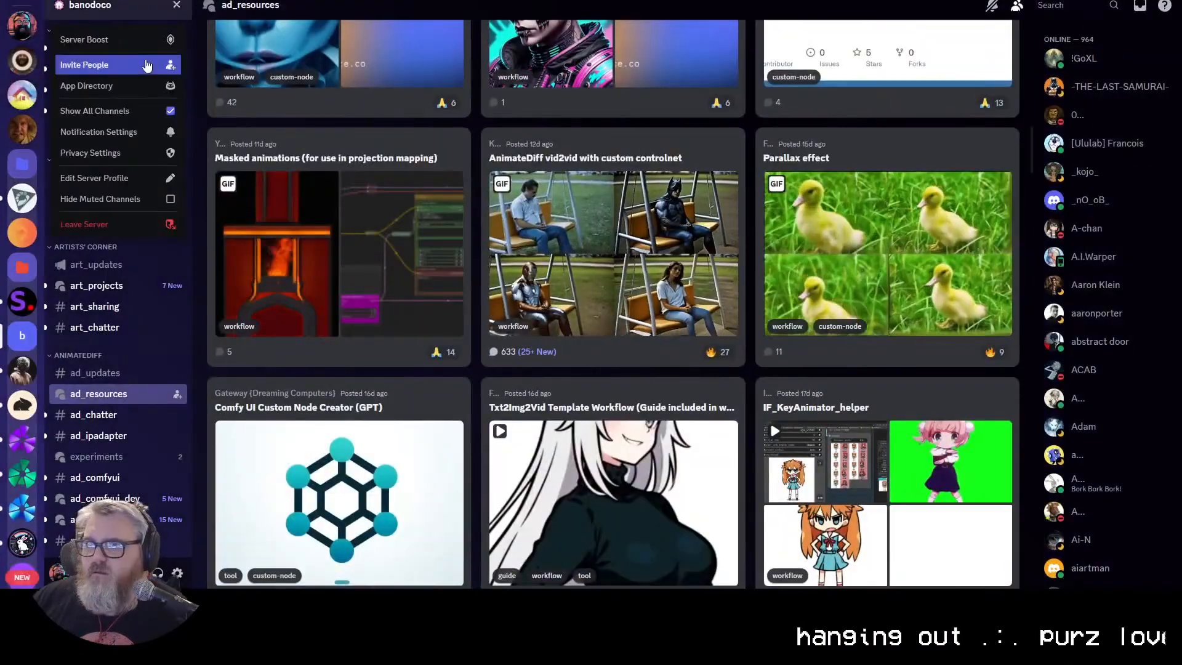
pyautogui.click(147, 66)
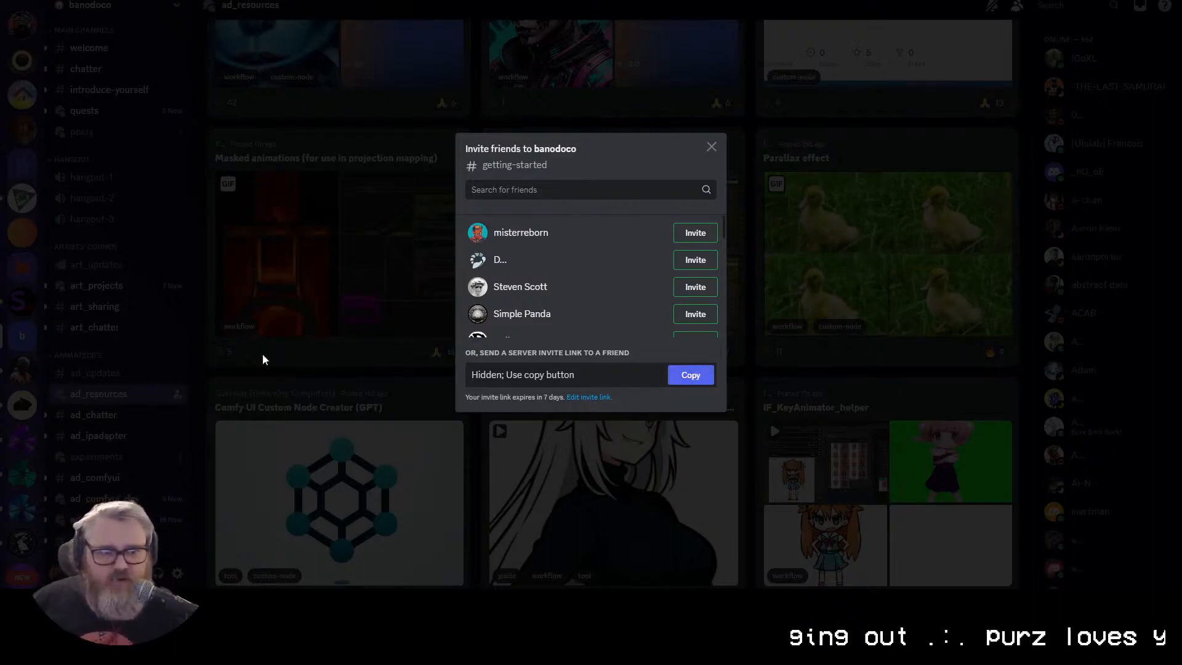
pyautogui.click(711, 147)
# Step: Look through the ad_resources forum down to the oldest posts and return to the newest ones
pyautogui.scroll(5, 613, 348)
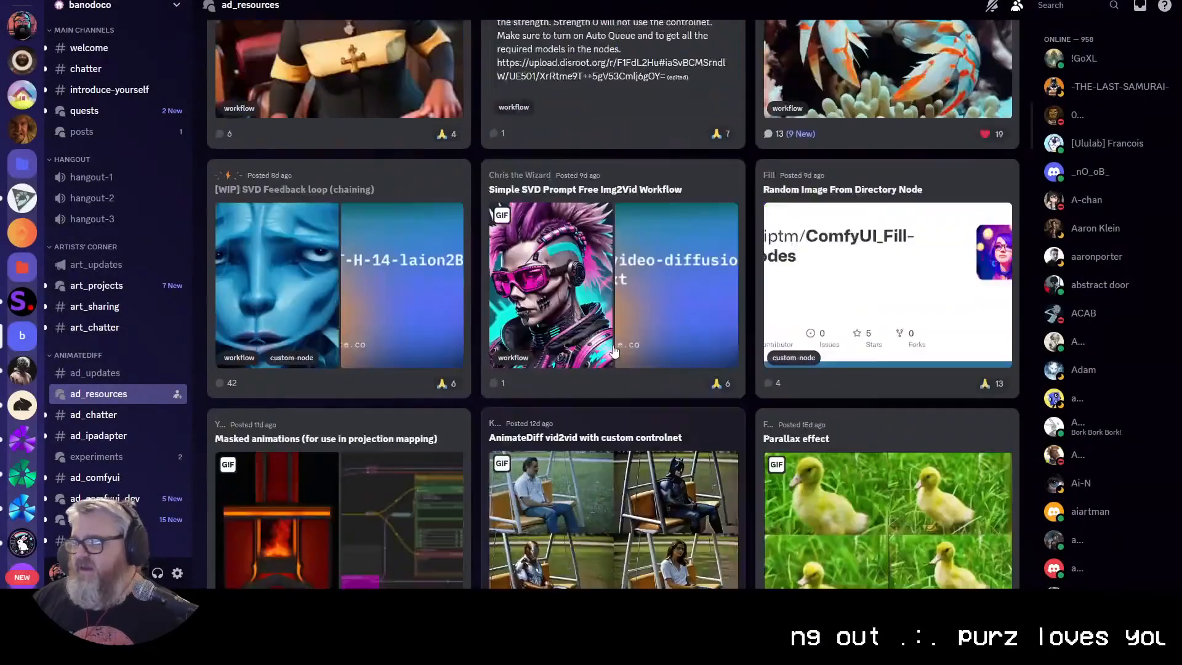
pyautogui.scroll(12, 615, 352)
pyautogui.scroll(-20, 629, 364)
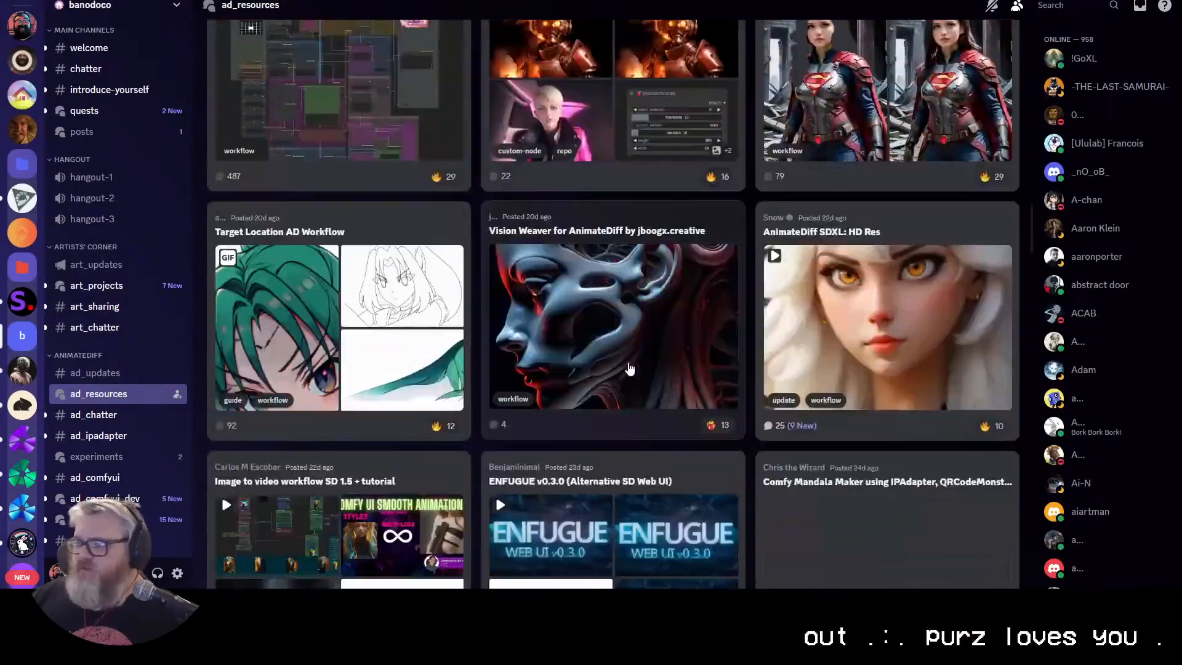
pyautogui.scroll(-20, 629, 368)
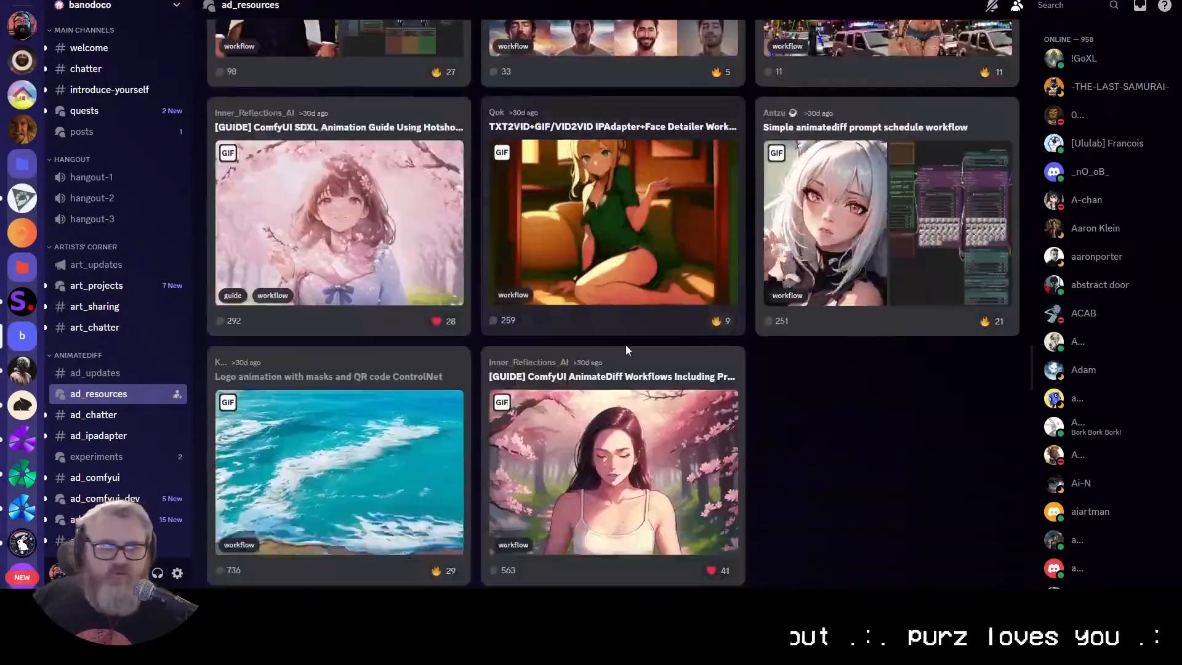
pyautogui.scroll(-8, 626, 350)
pyautogui.scroll(20, 631, 268)
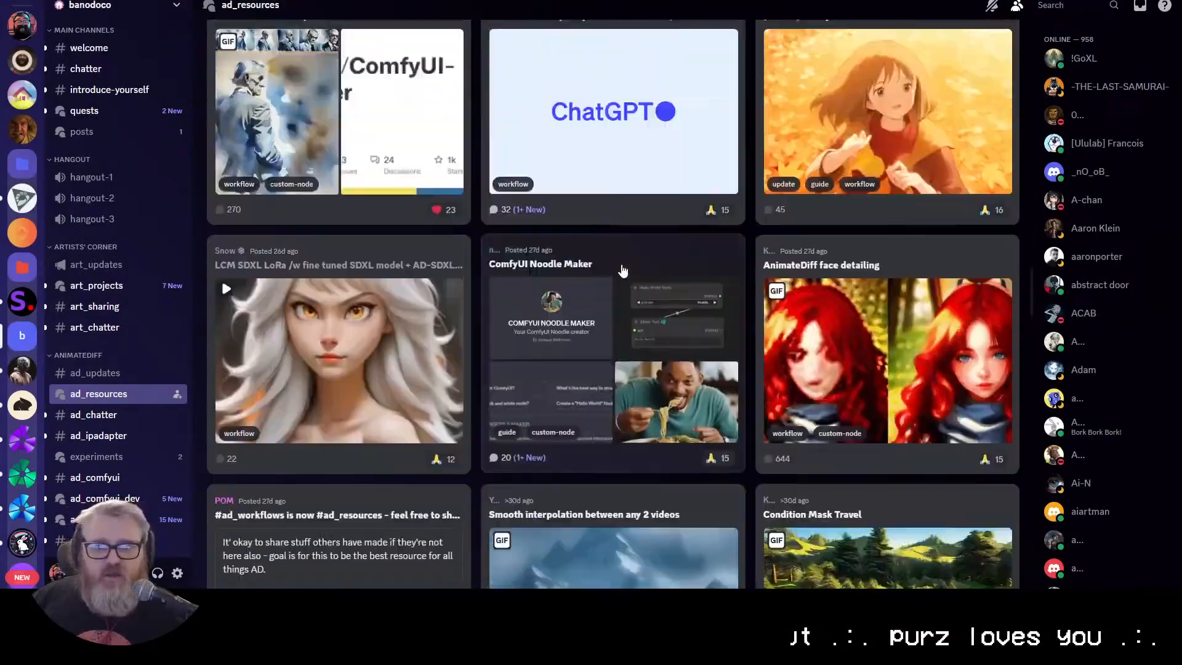
pyautogui.scroll(20, 615, 259)
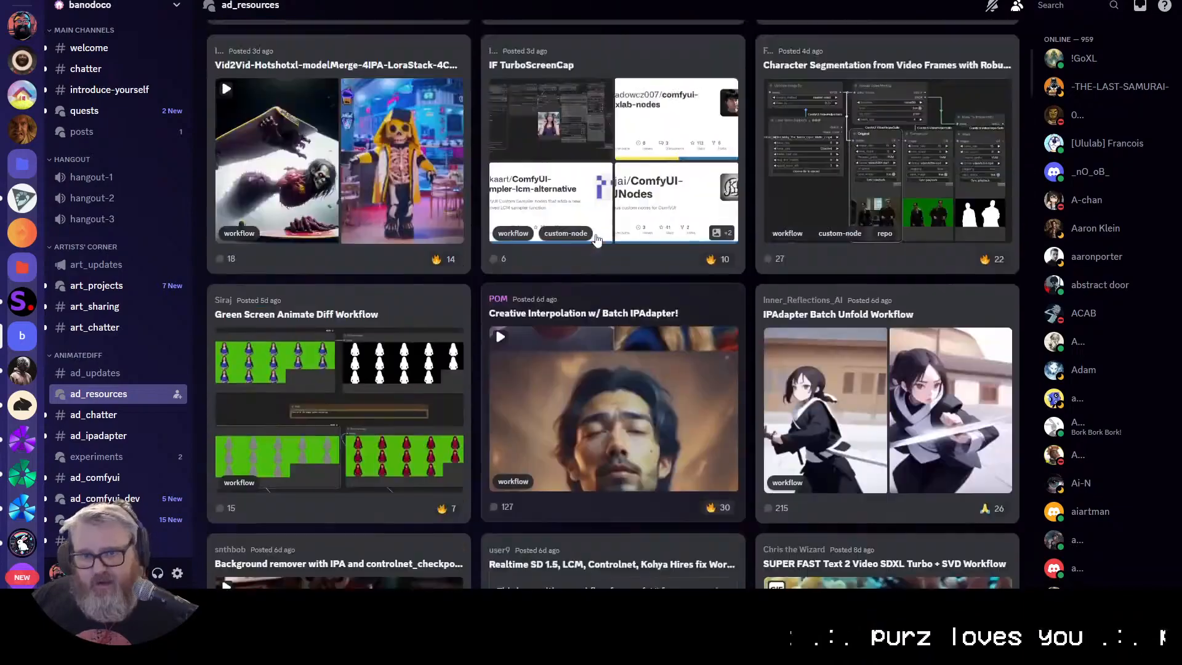
pyautogui.scroll(5, 596, 236)
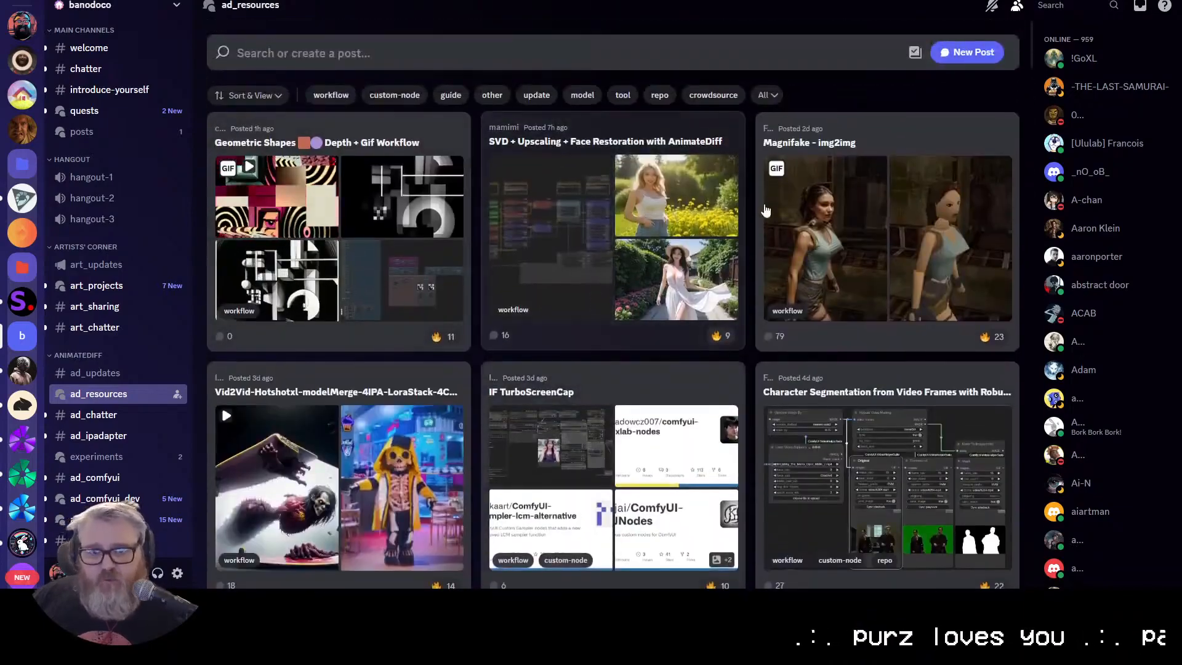
# Step: Open the Magnifake - img2img post and view its realistic example image enlarged
pyautogui.click(798, 183)
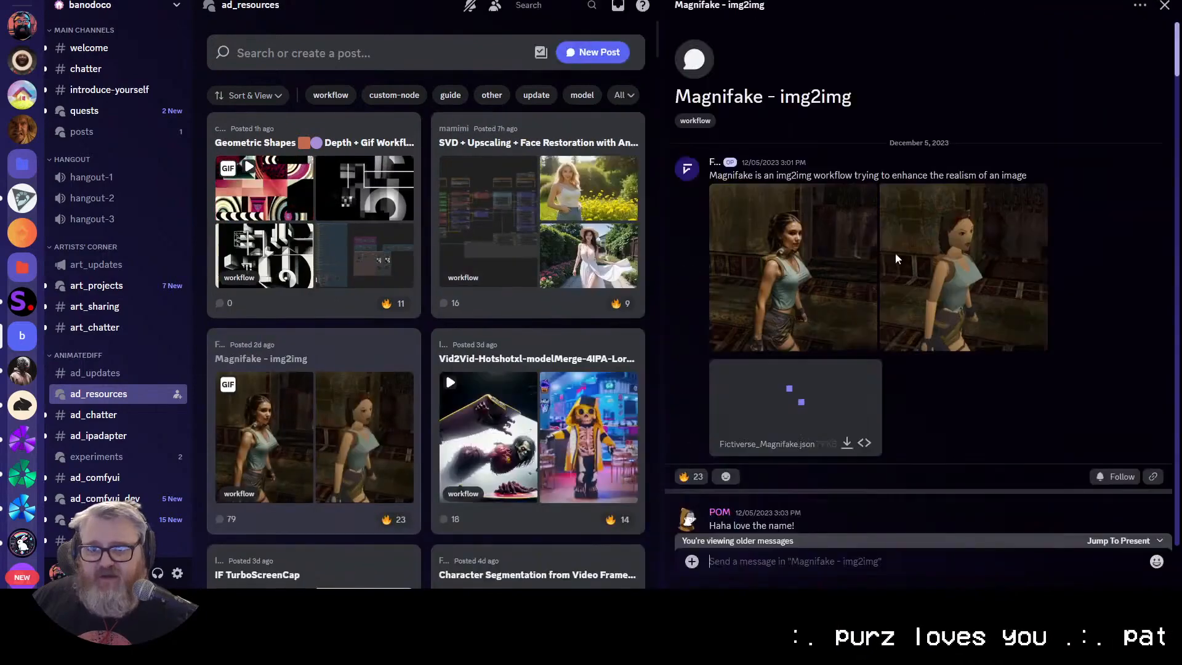
pyautogui.click(901, 273)
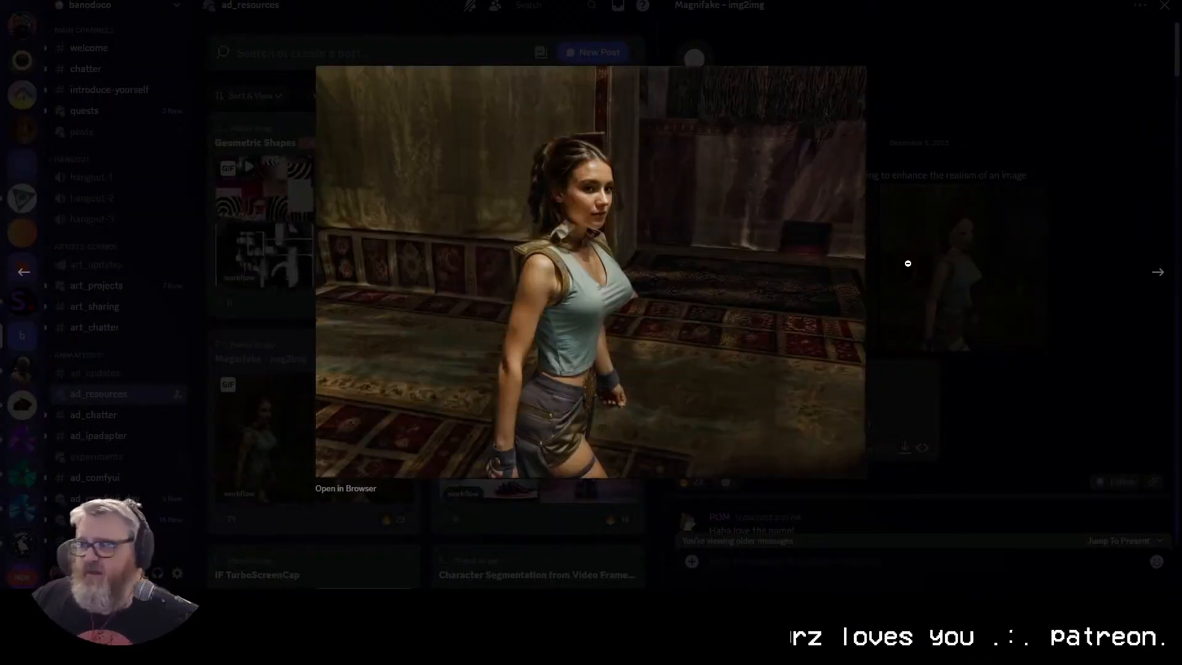
pyautogui.press('Escape')
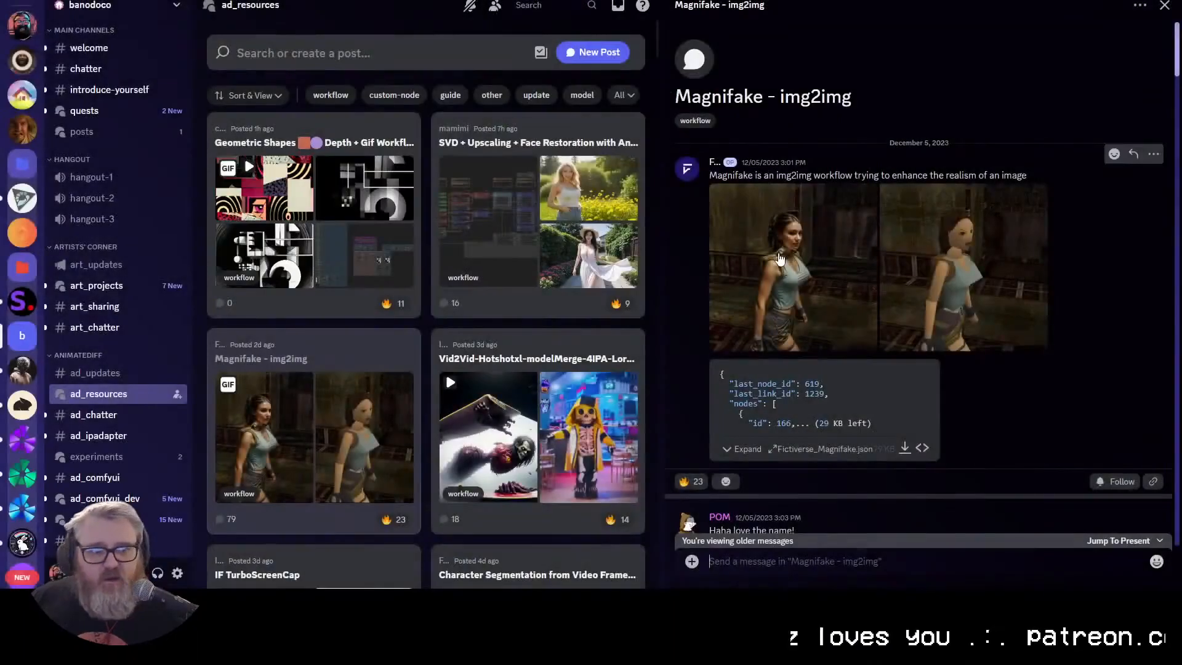
# Step: Find the 4X version with the added face refiner in the Magnifake thread and download Fictiverse_Magnifake_4X.json
pyautogui.scroll(-5, 735, 305)
pyautogui.scroll(-15, 735, 306)
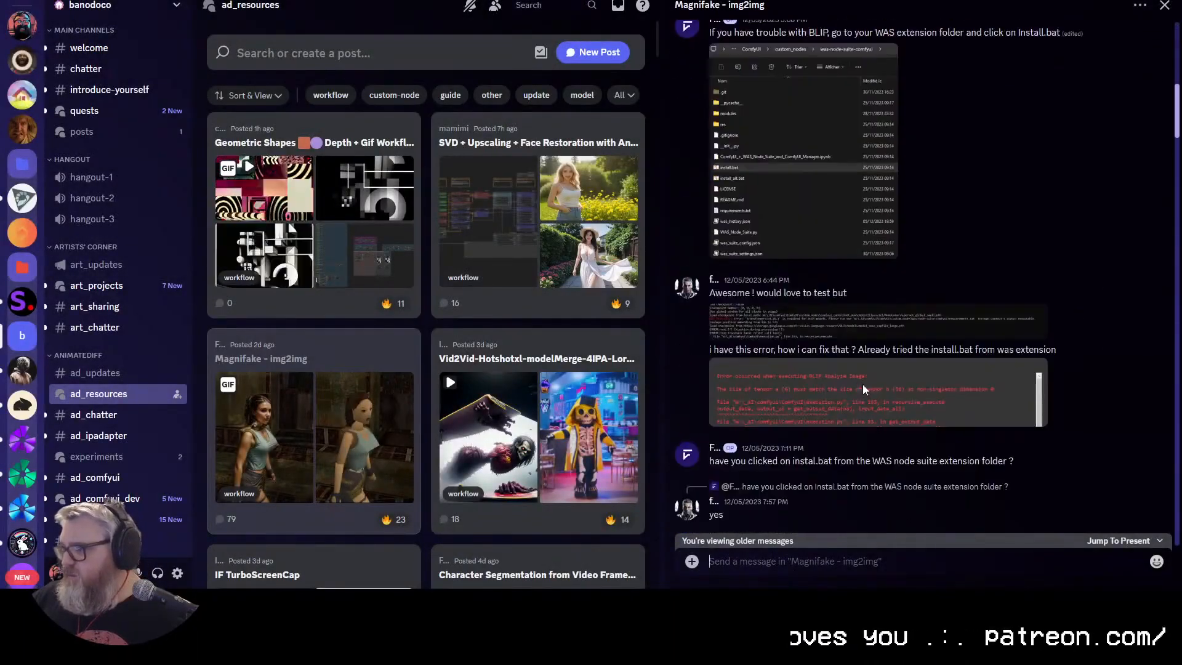
pyautogui.scroll(-10, 872, 287)
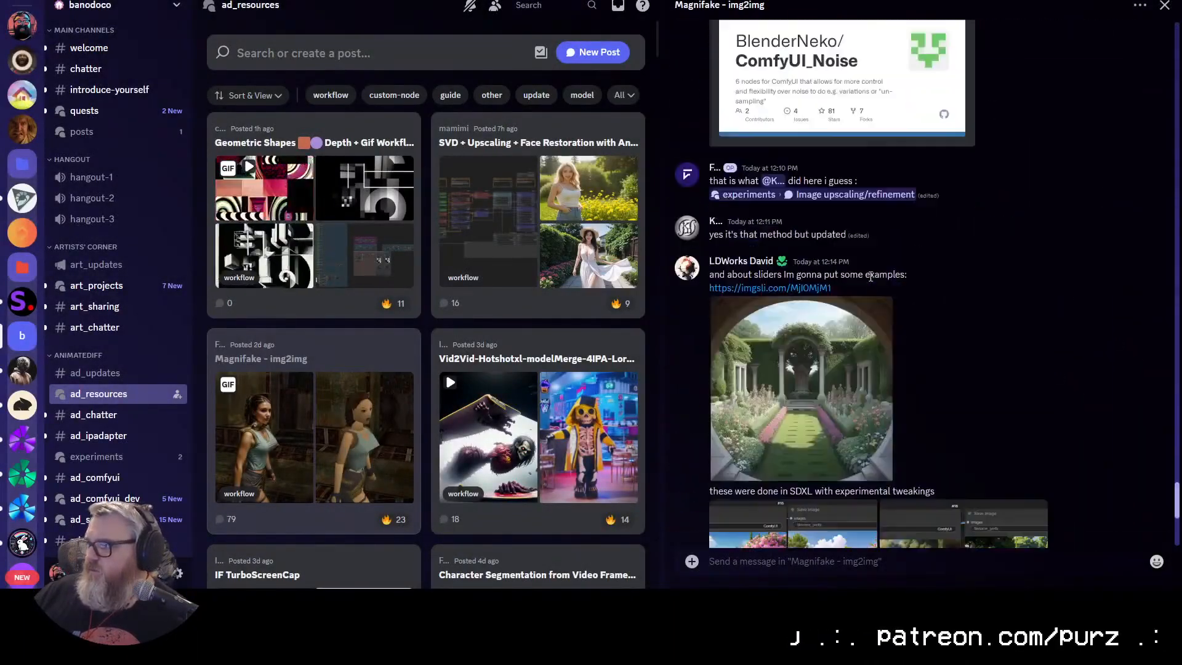
pyautogui.scroll(3, 871, 246)
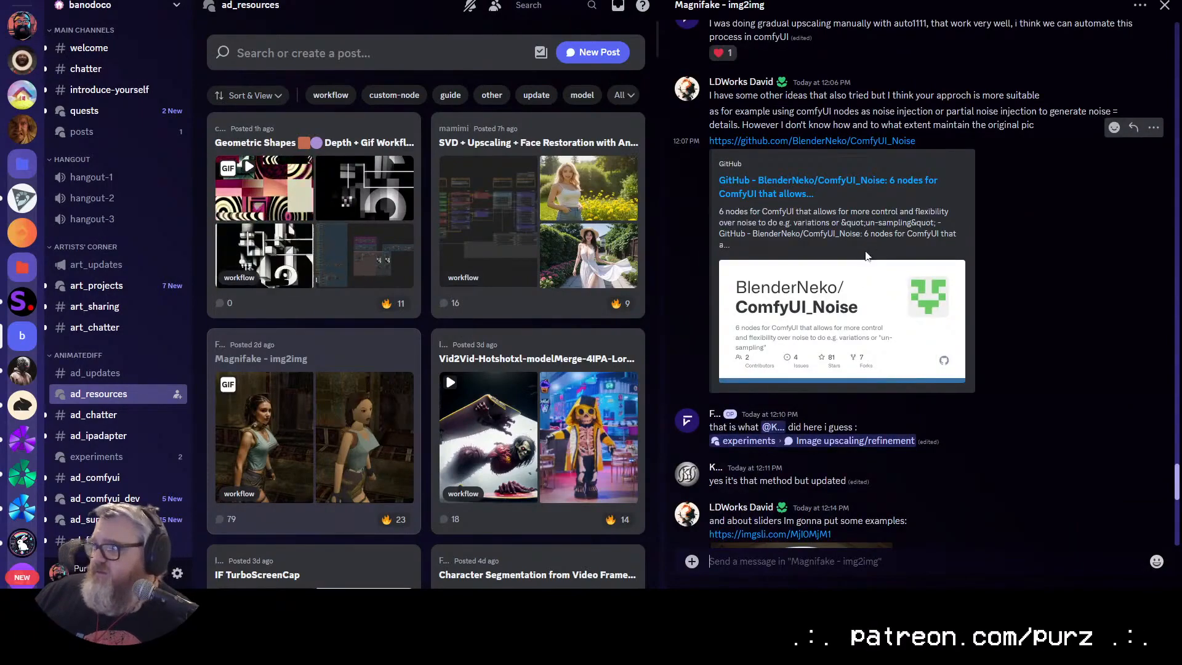
pyautogui.scroll(-10, 867, 246)
pyautogui.scroll(4, 861, 262)
pyautogui.scroll(3, 859, 260)
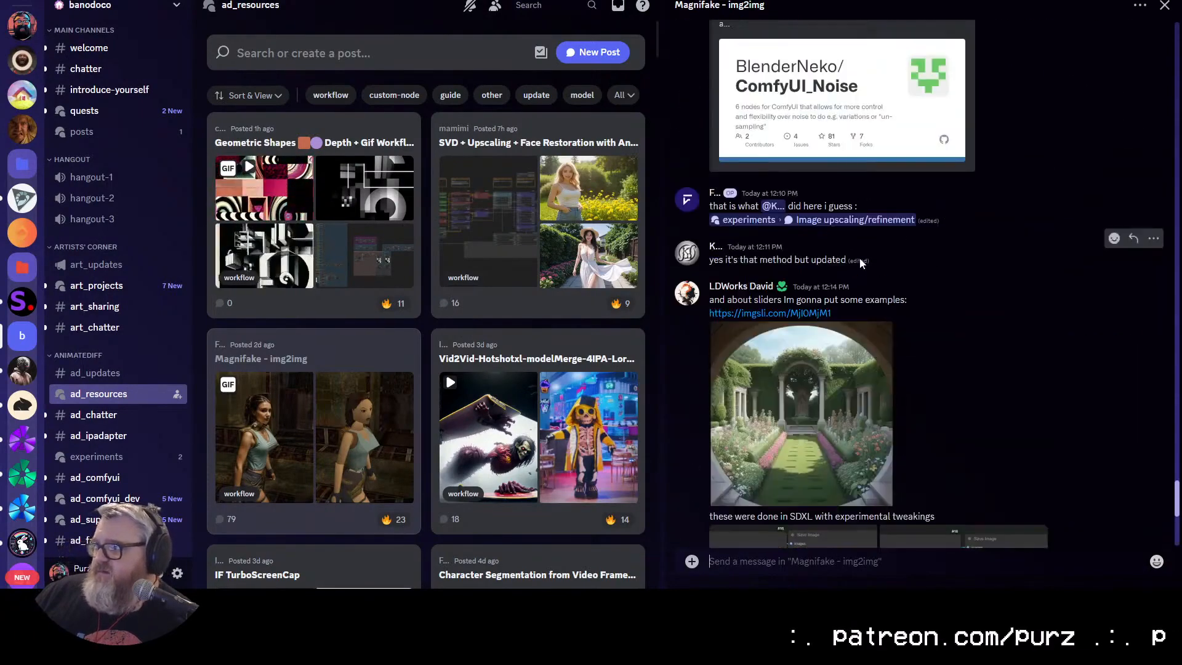
pyautogui.scroll(-8, 858, 261)
pyautogui.scroll(2, 853, 274)
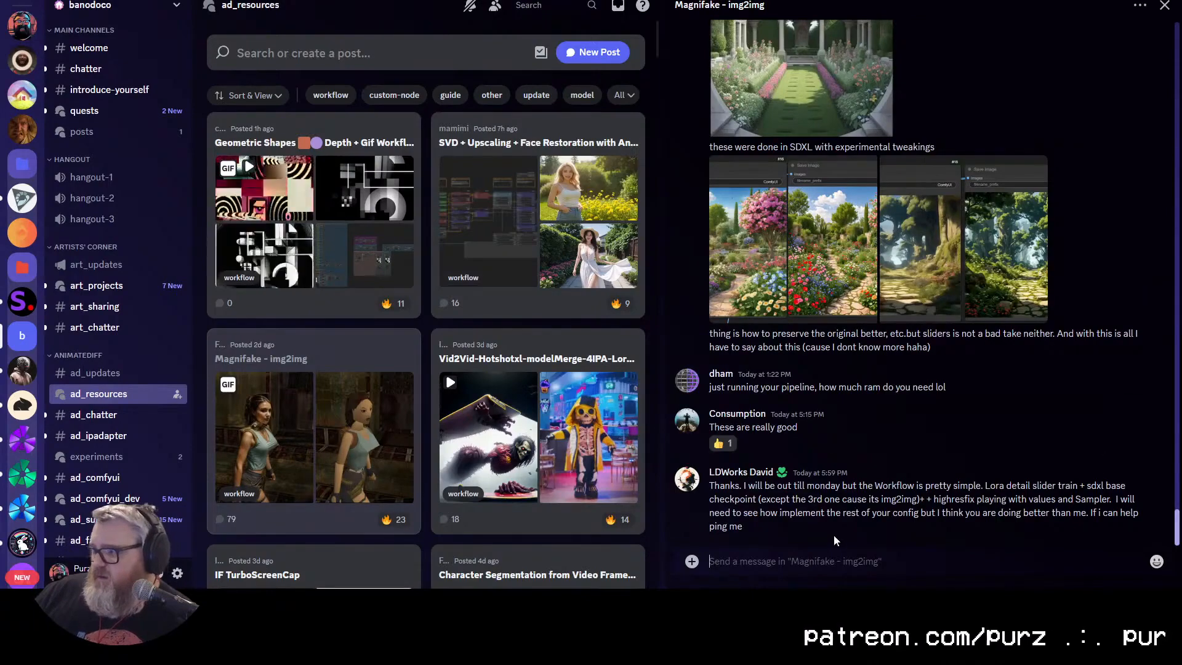
pyautogui.scroll(15, 838, 286)
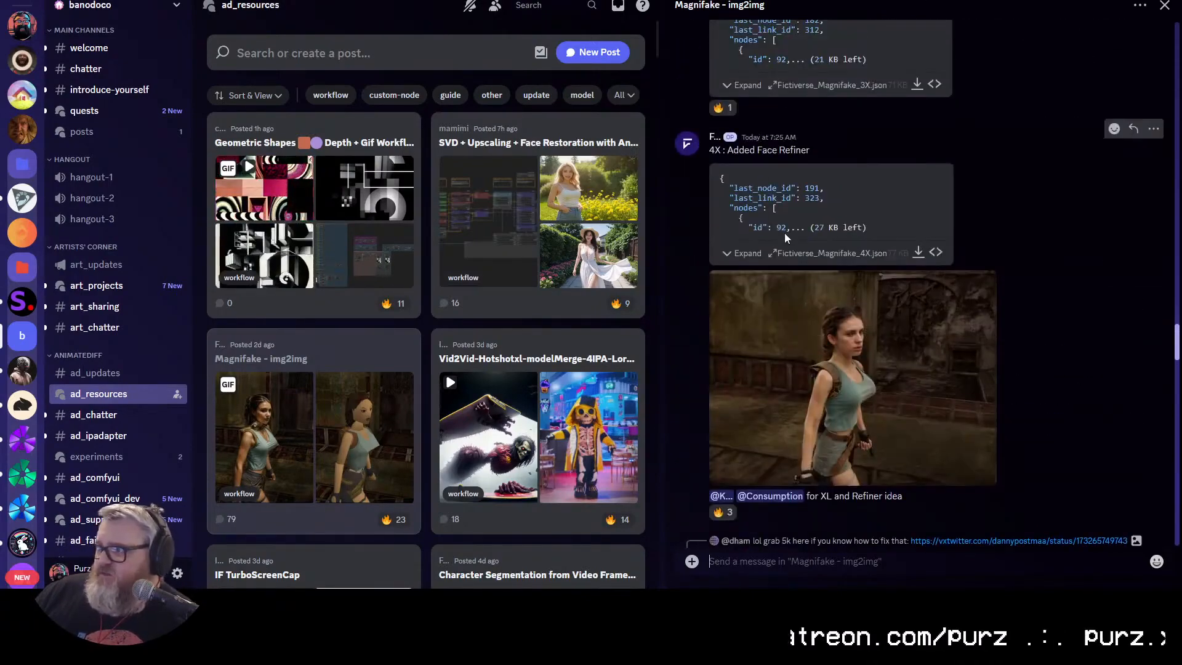
pyautogui.click(921, 251)
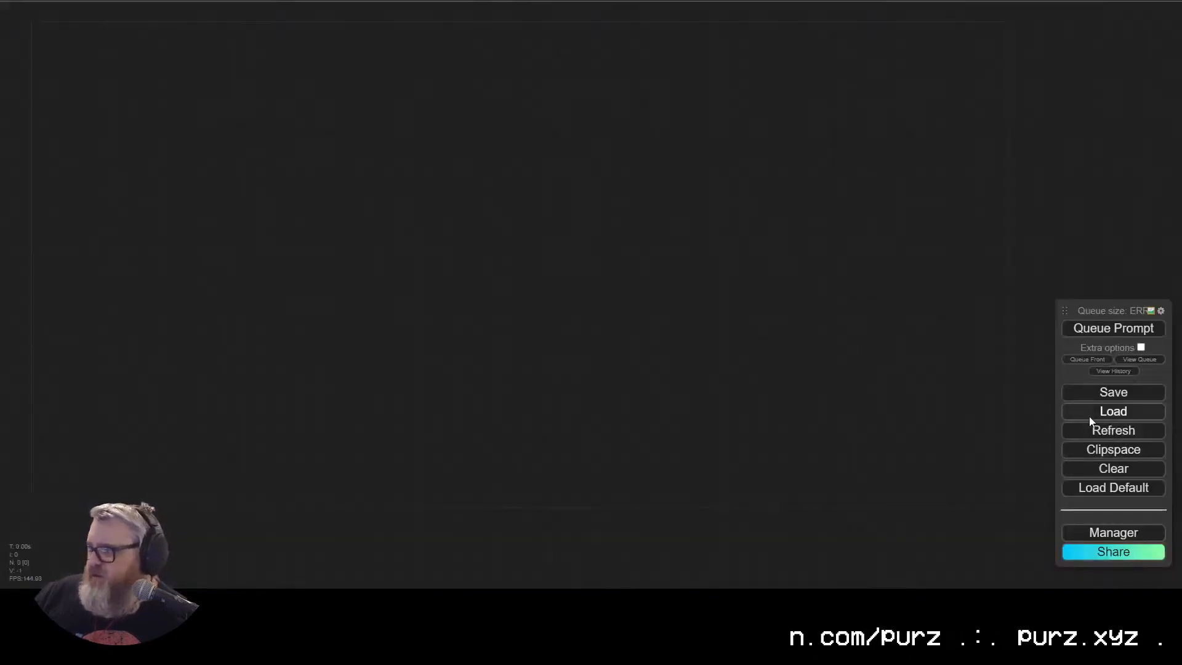
# Step: In ComfyUI, load the Fictiverse_Magnifake_4X workflow from the Downloads folder and dismiss the missing-nodes notice
pyautogui.click(1091, 419)
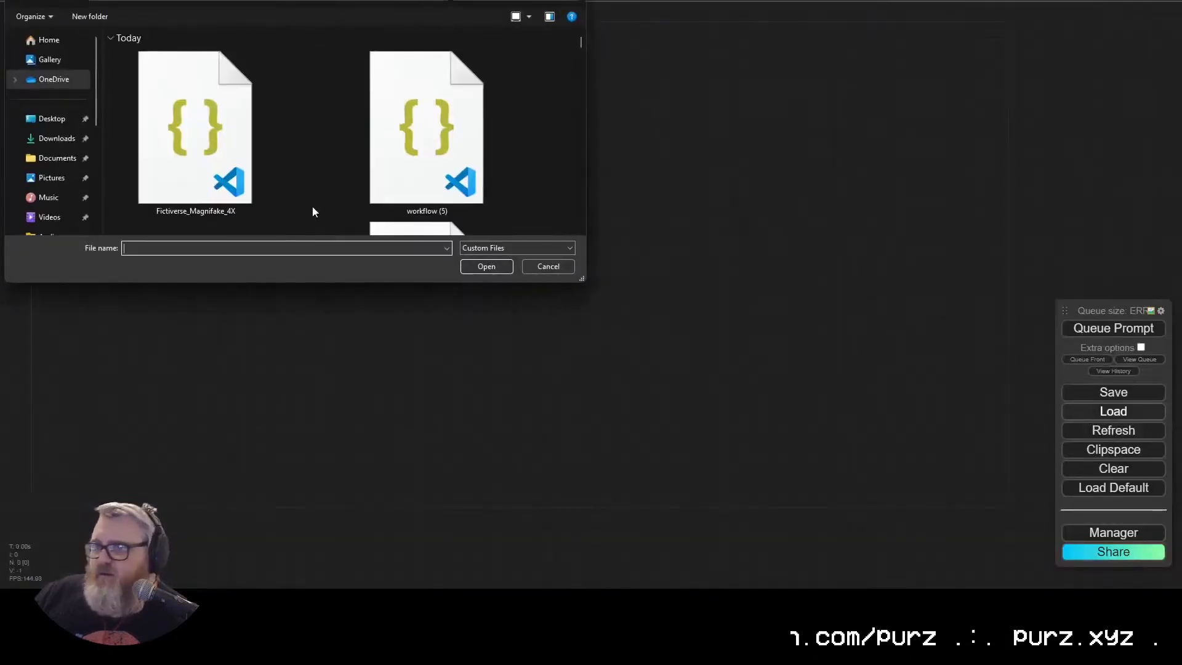
pyautogui.click(49, 138)
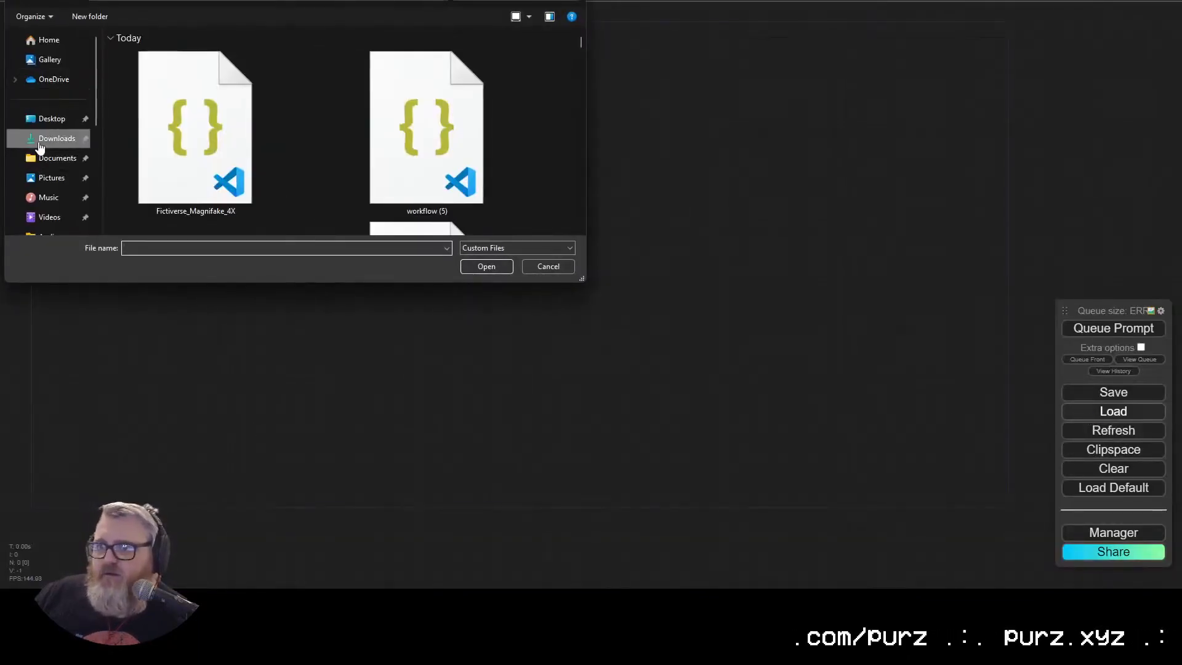
pyautogui.doubleClick(227, 152)
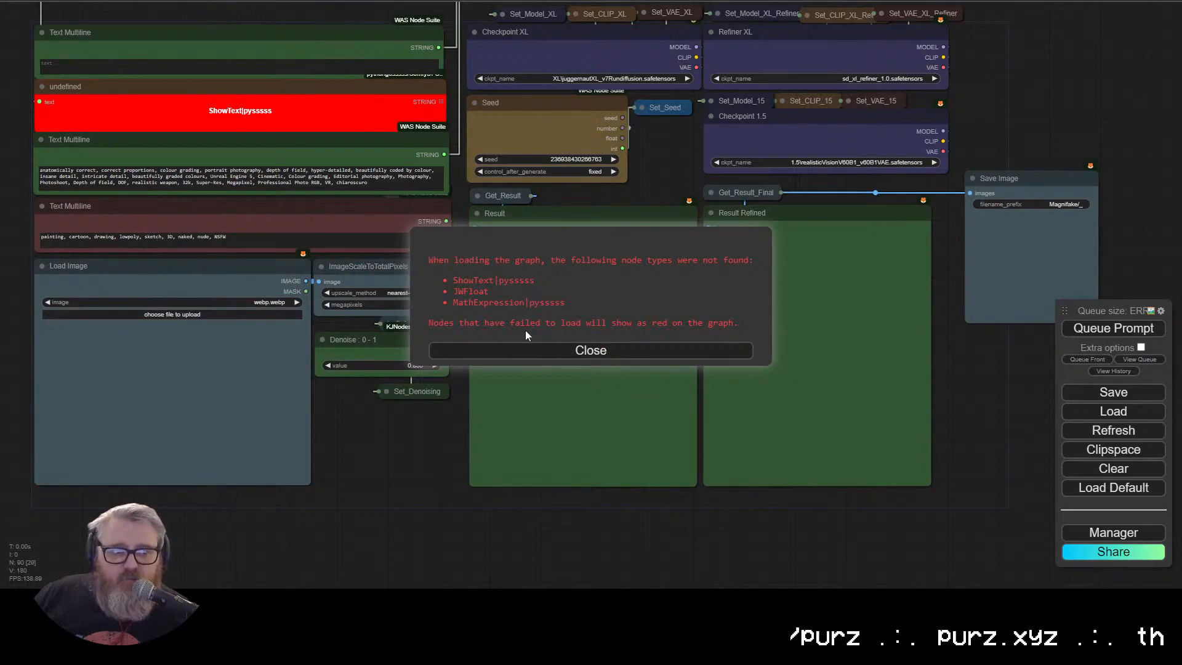
pyautogui.click(521, 351)
# Step: Try to open the ComfyUI Manager's lists of installable and missing custom nodes
pyautogui.click(1110, 536)
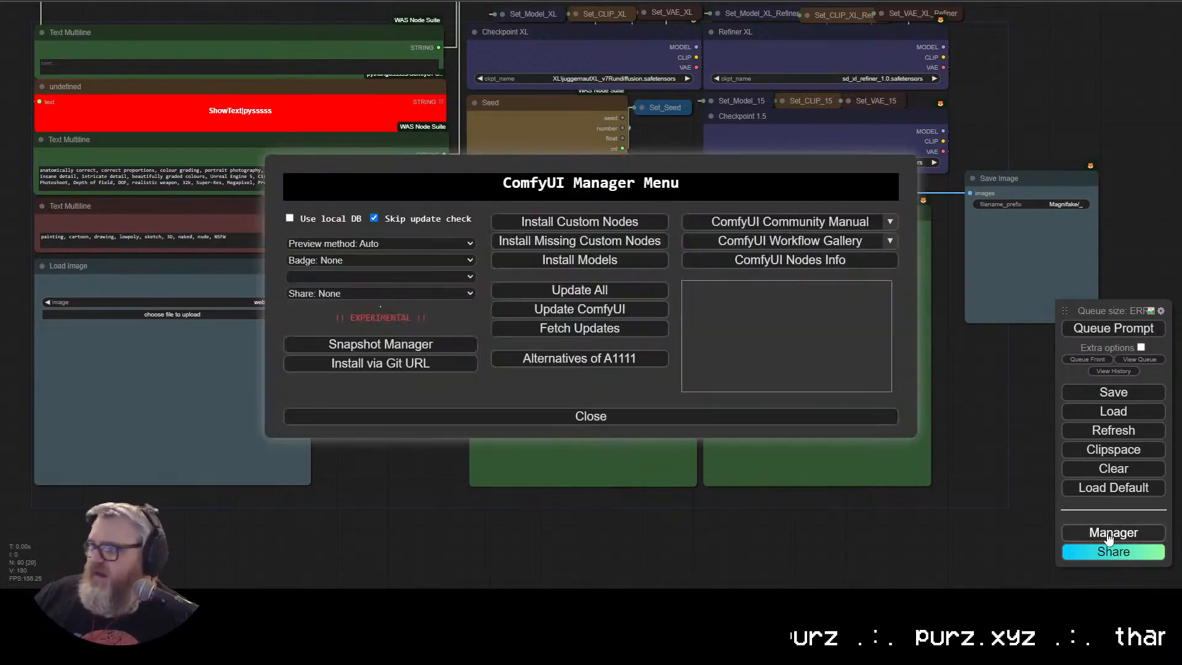
pyautogui.click(618, 227)
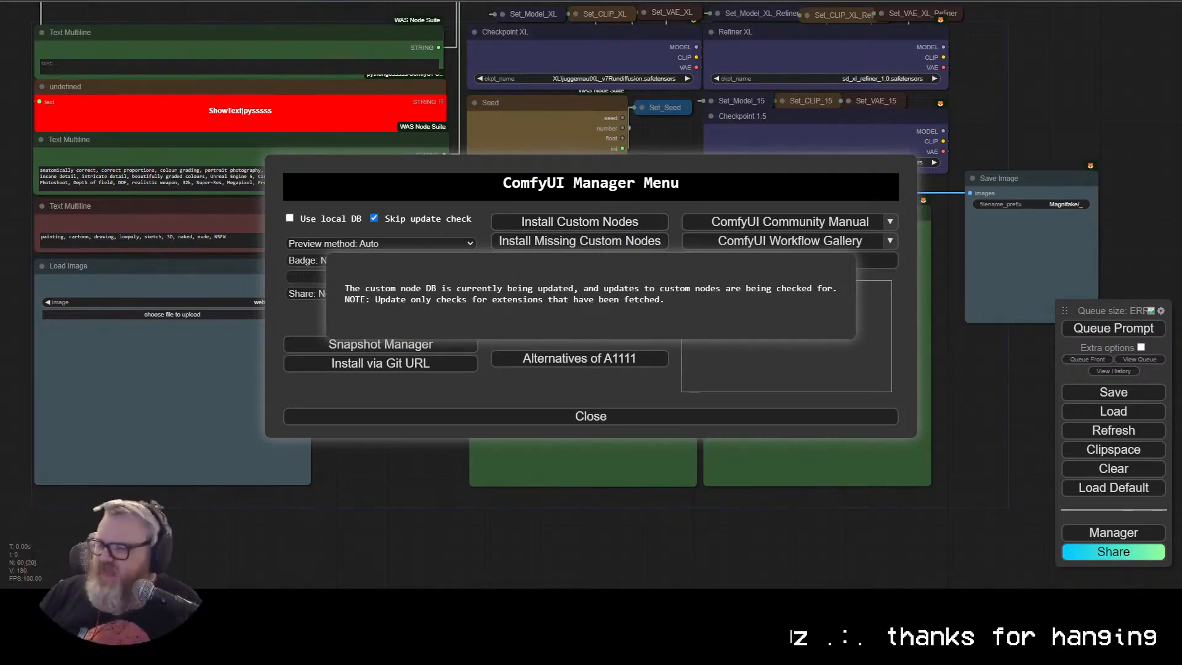
pyautogui.press('Escape')
pyautogui.press('Escape')
pyautogui.click(563, 241)
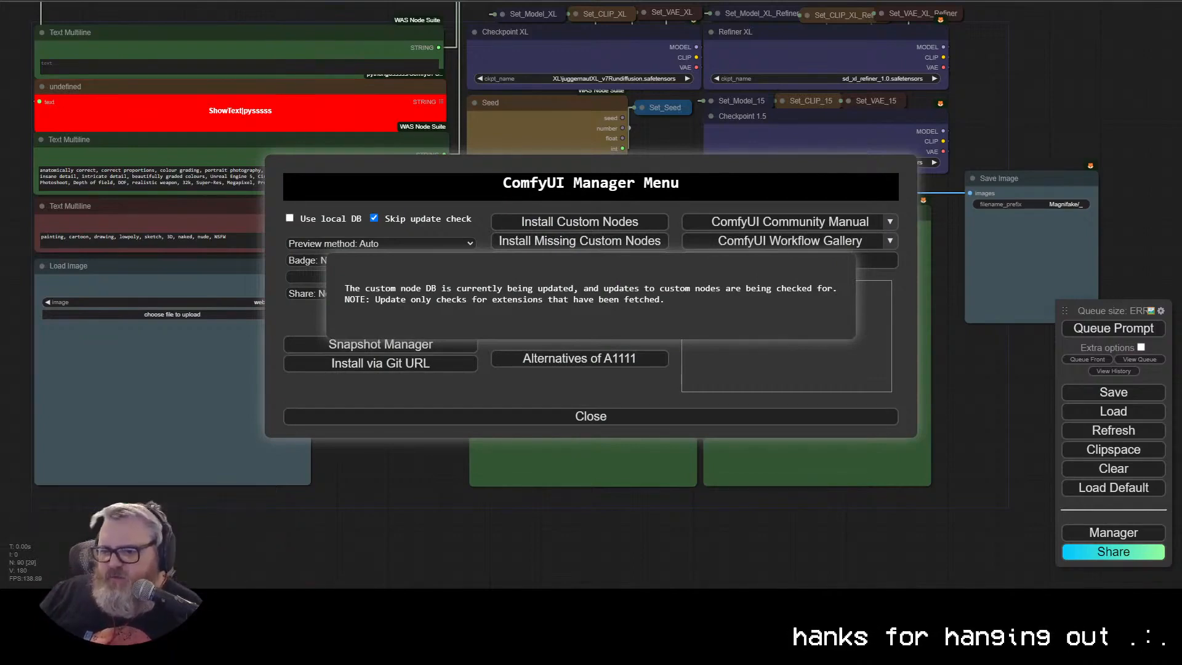
# Step: Start the ComfyUI server by running its launcher from the C:\ai\ folder through the Windows Run dialog
pyautogui.press('super+r')
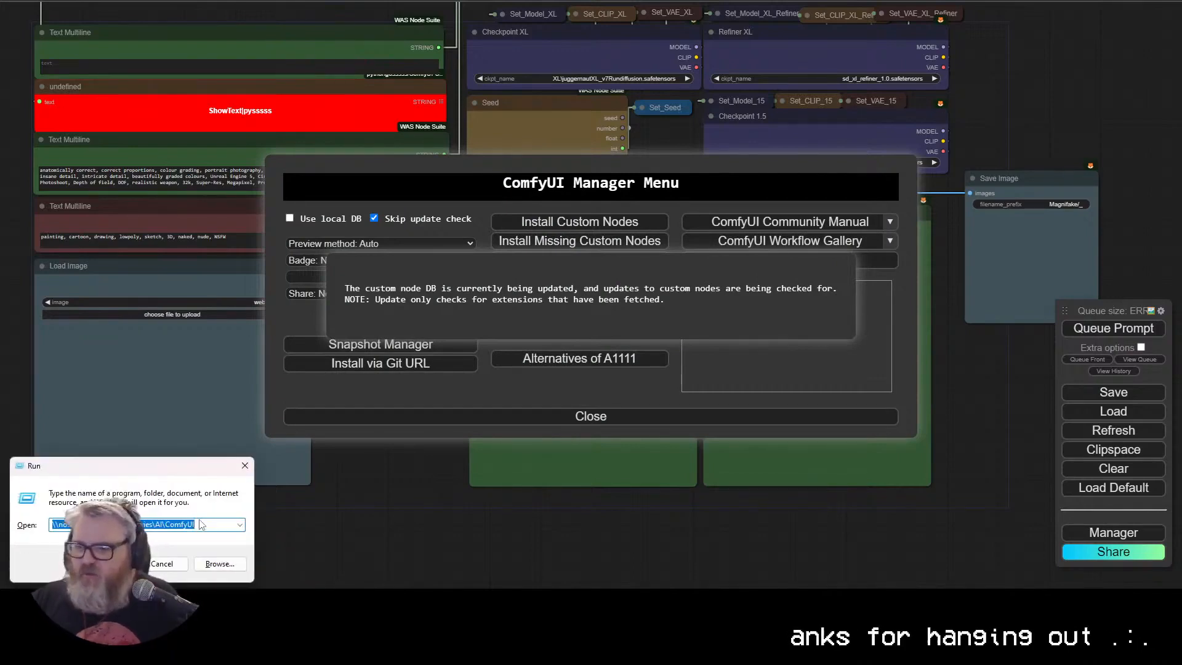
pyautogui.write('C:\\ai\\')
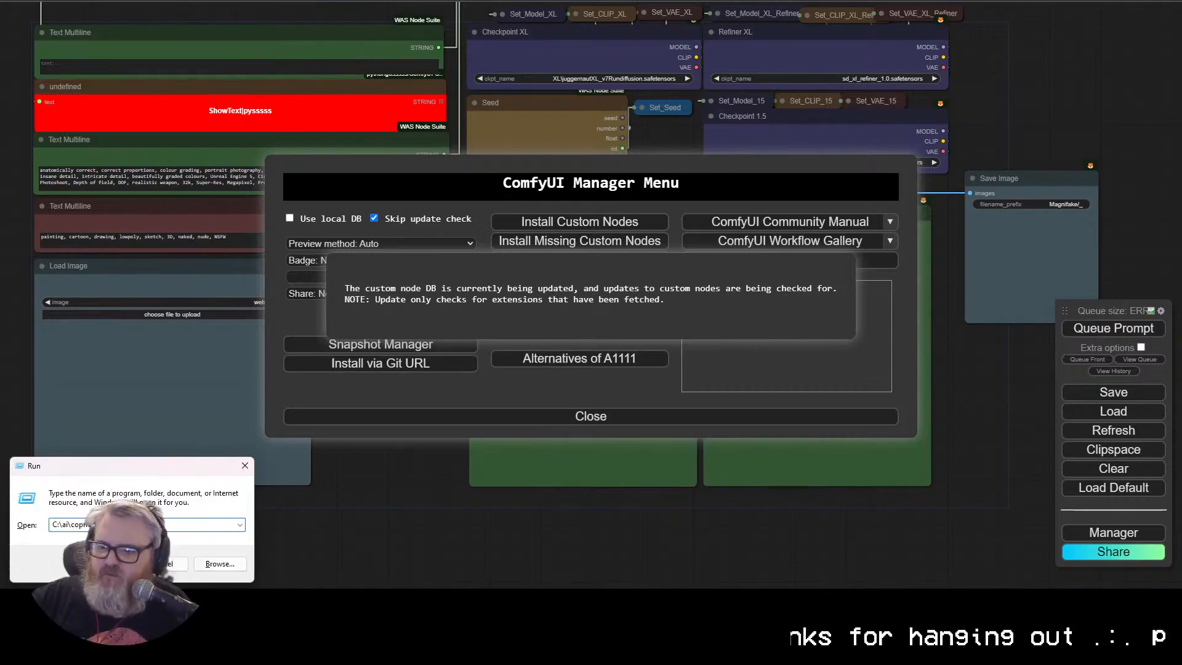
pyautogui.write('com')
pyautogui.press('Up')
pyautogui.press('Return')
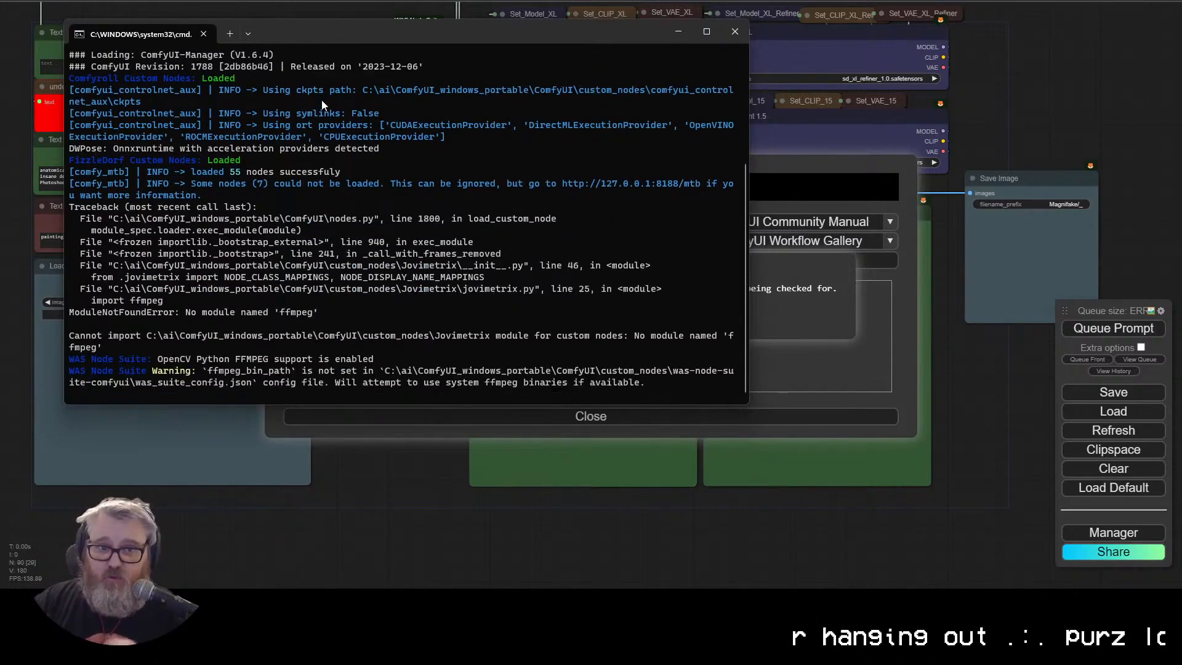
pyautogui.hotkey('ctrl', 'w')
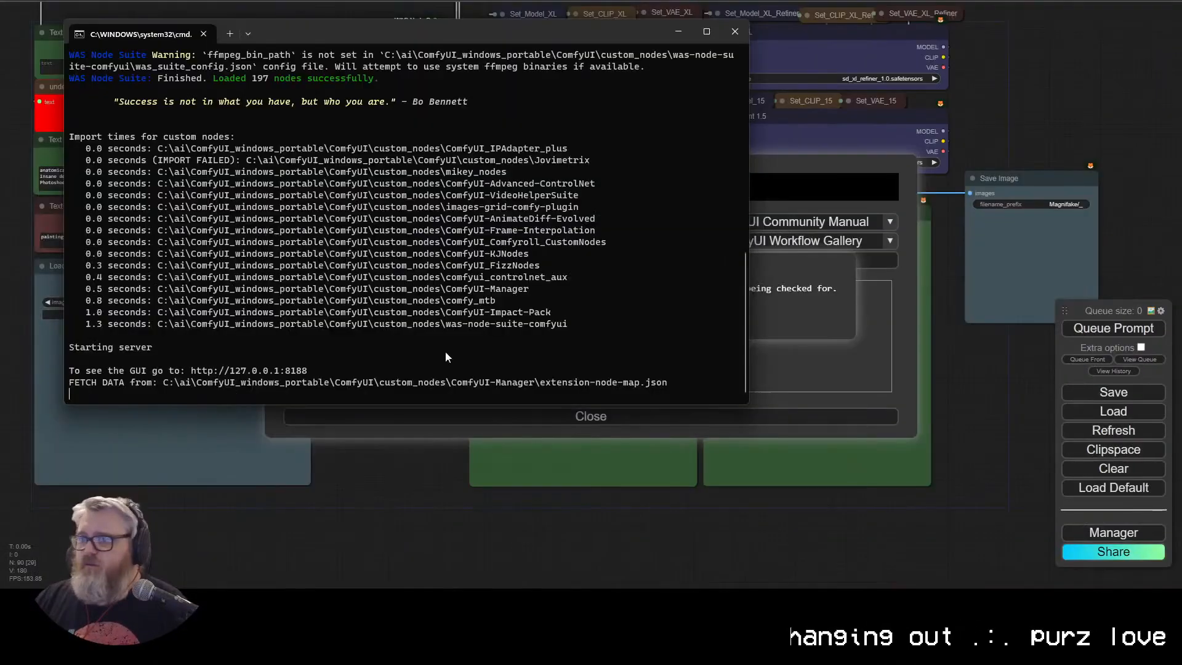
# Step: Close the stuck Manager dialog, reopen the Manager and bring up the list of missing custom nodes
pyautogui.click(416, 521)
pyautogui.click(640, 417)
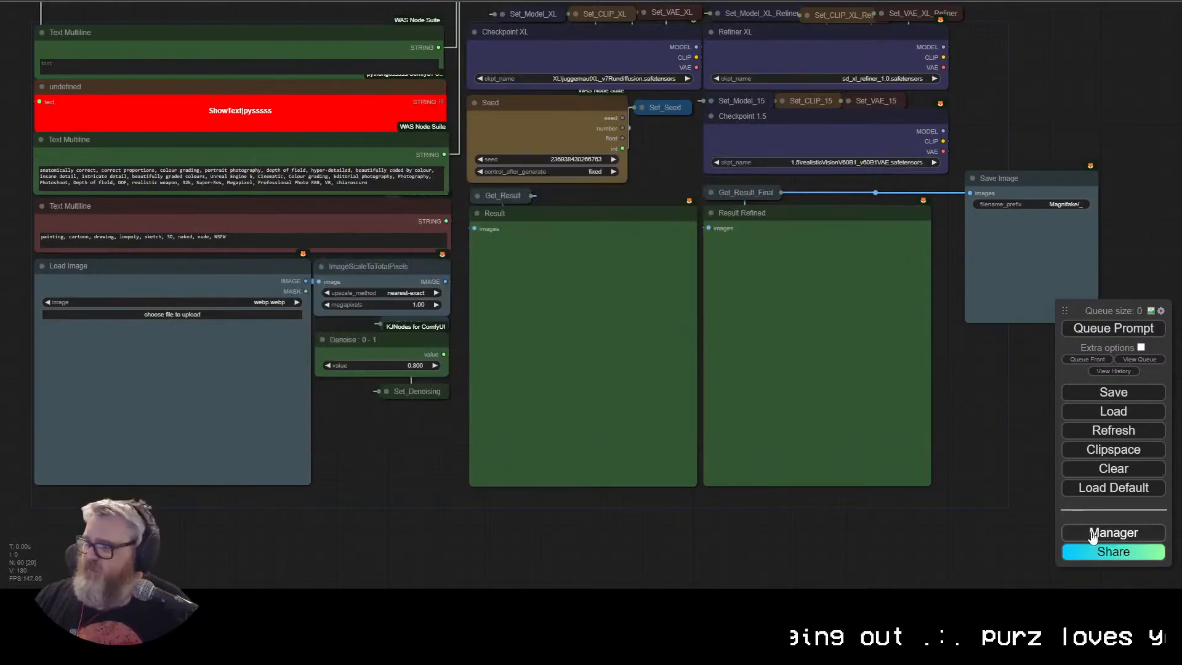
pyautogui.click(1093, 536)
pyautogui.click(564, 243)
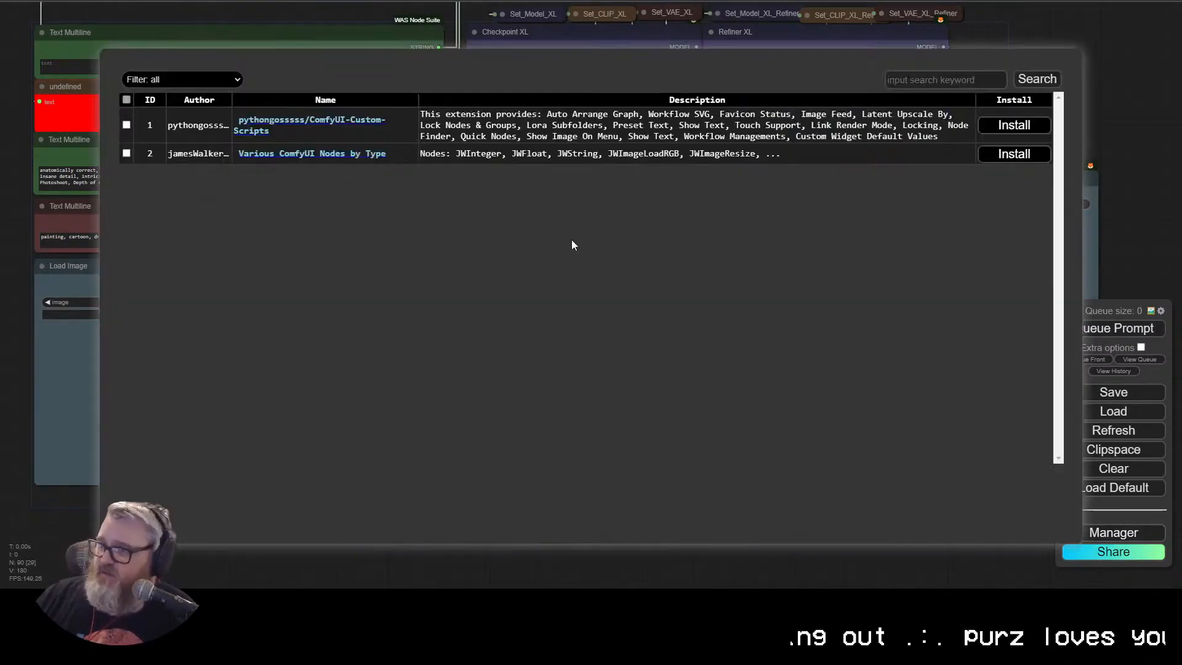
# Step: Install the missing ComfyUI-Custom-Scripts and Various ComfyUI Nodes by Type extensions, and stop the ComfyUI server in its console window
pyautogui.click(1014, 125)
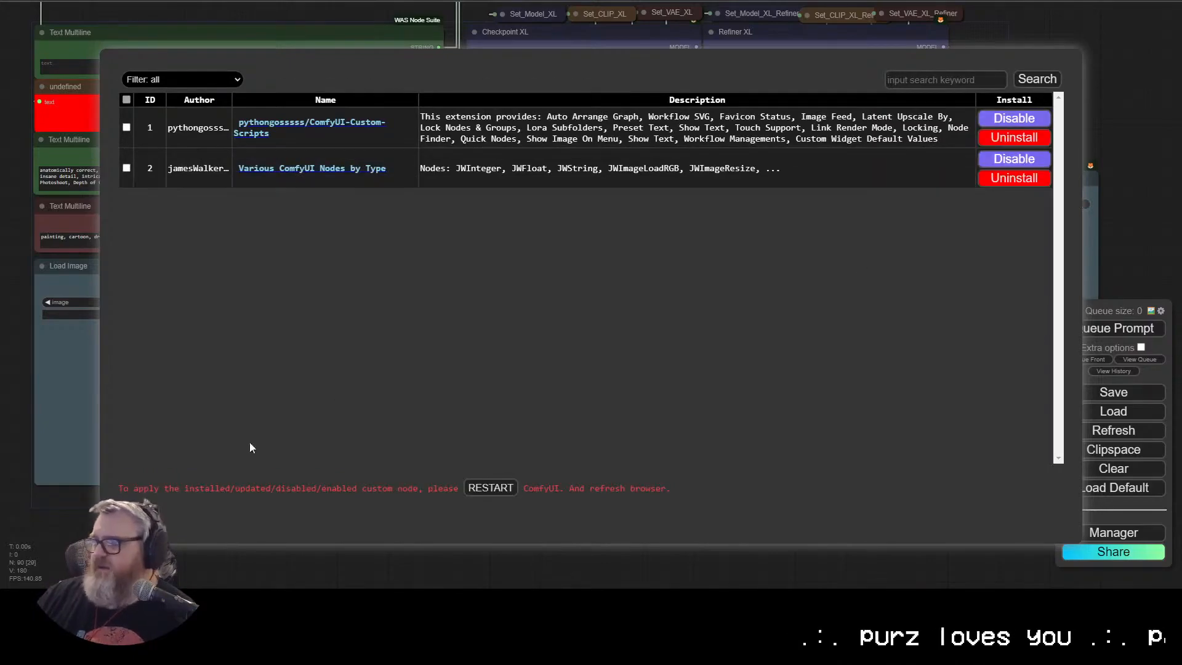
pyautogui.click(140, 516)
pyautogui.click(460, 415)
pyautogui.click(254, 601)
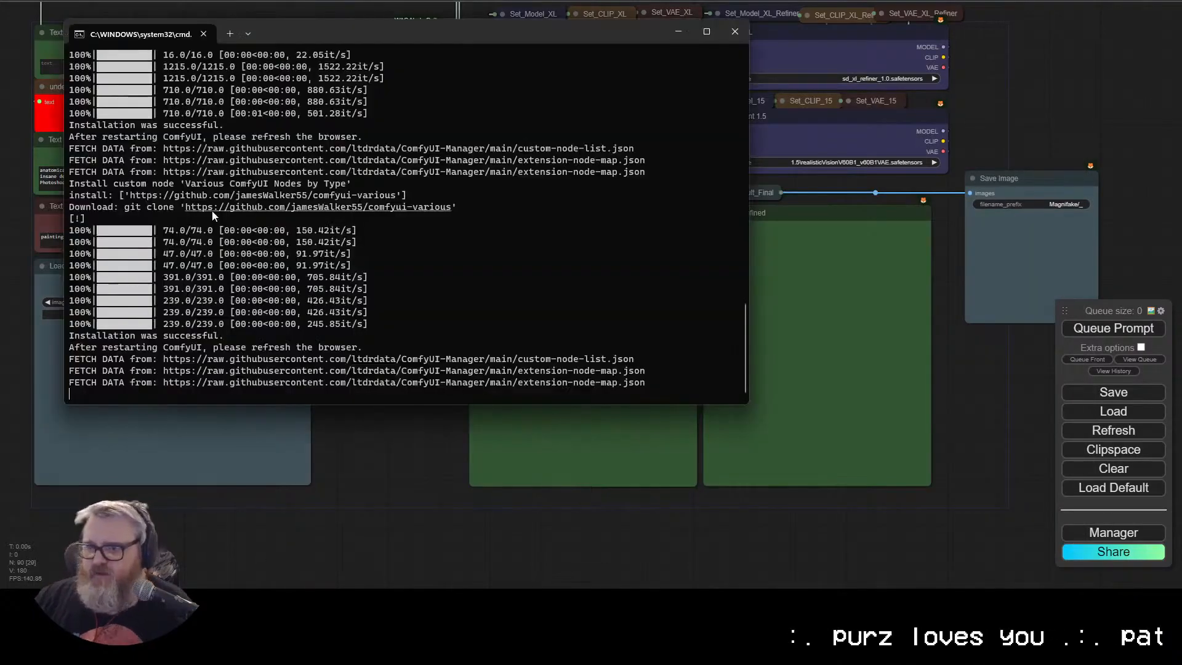
pyautogui.hotkey('ctrl', 'c')
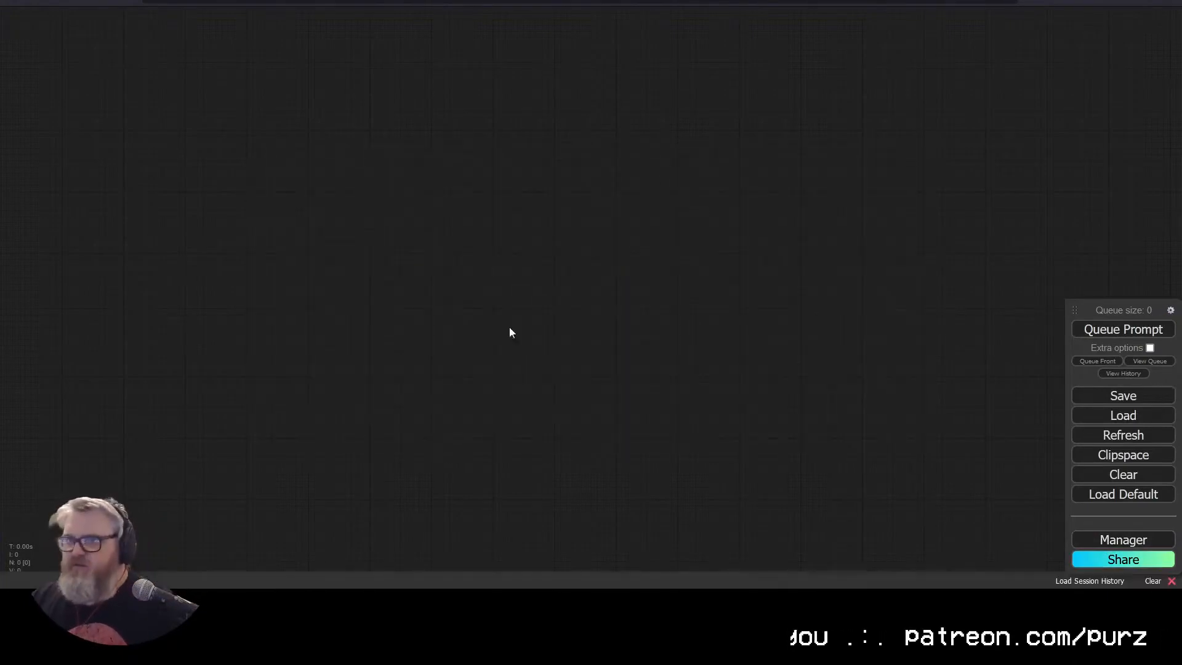
# Step: Clear the old workflow from the restarted ComfyUI and reload the Magnifake 4X workflow file
pyautogui.scroll(-10, 180, 141)
pyautogui.scroll(12, 127, 135)
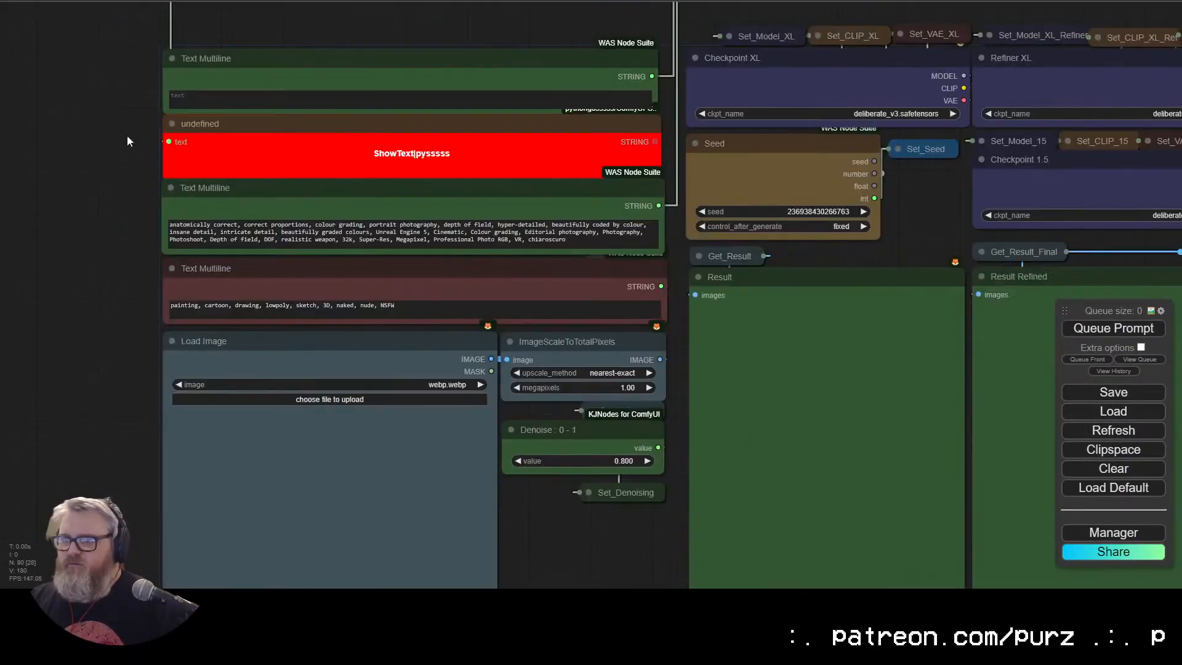
pyautogui.moveTo(127, 135); pyautogui.dragTo(50, 290)
pyautogui.click(1113, 470)
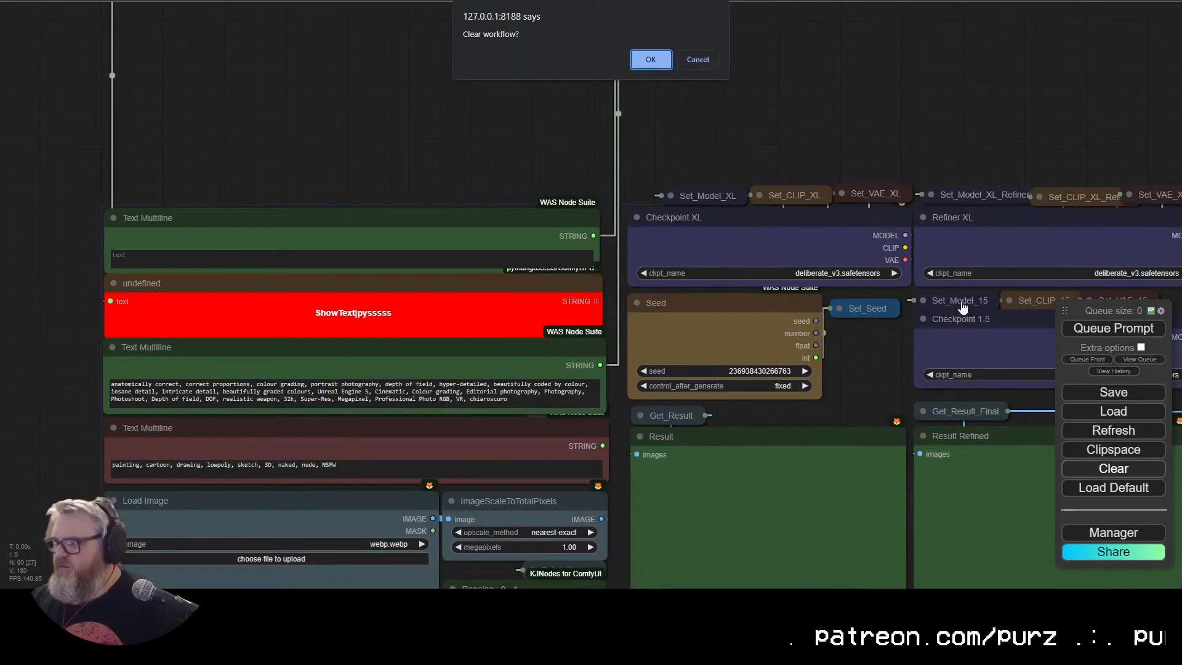
pyautogui.click(651, 60)
pyautogui.click(1156, 420)
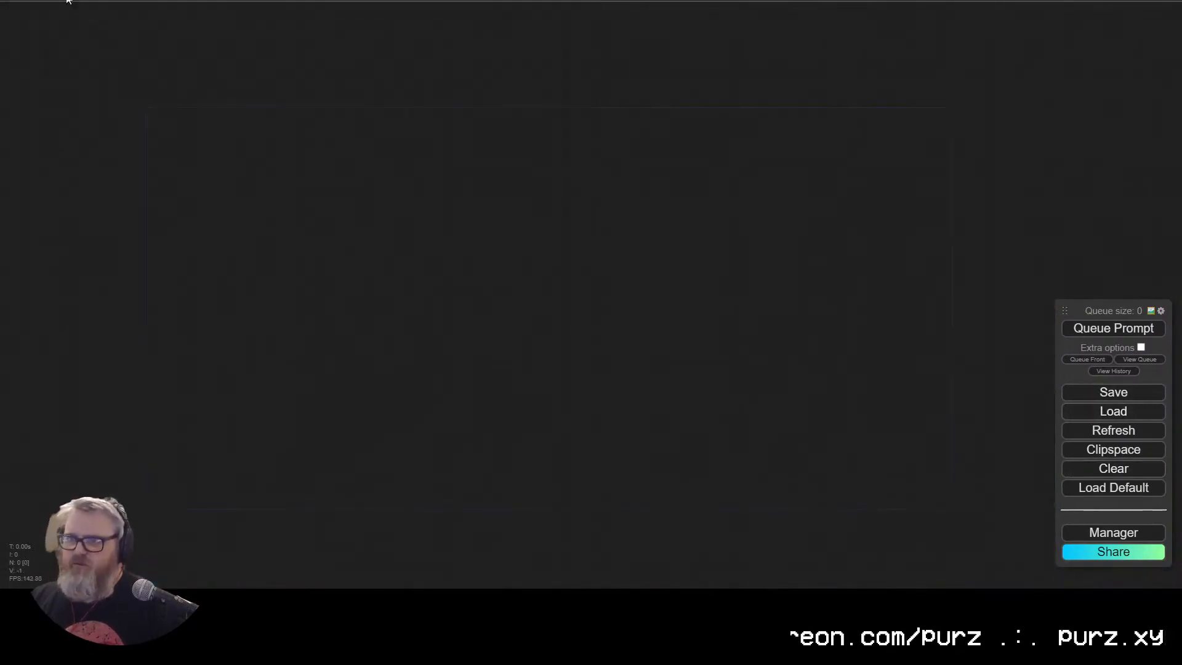
pyautogui.doubleClick(255, 144)
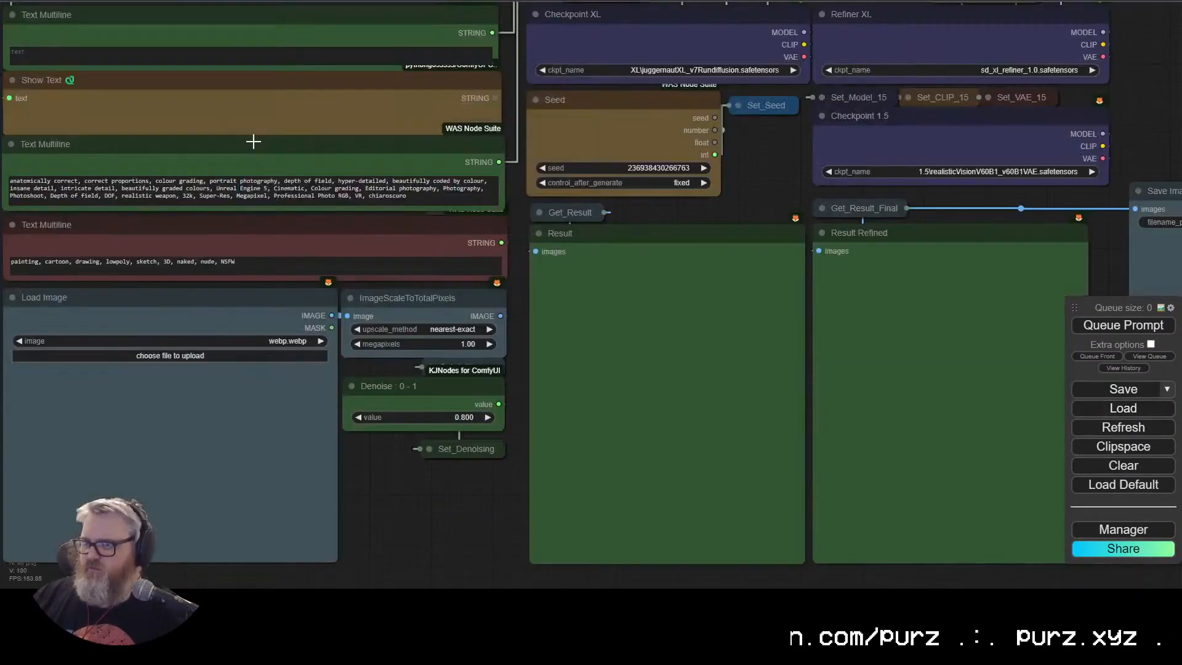
# Step: Look over the whole Magnifake 4X node graph, including its prompt, image input, checkpoint and result nodes
pyautogui.scroll(-3, 529, 372)
pyautogui.scroll(-9, 529, 346)
pyautogui.scroll(-9, 729, 285)
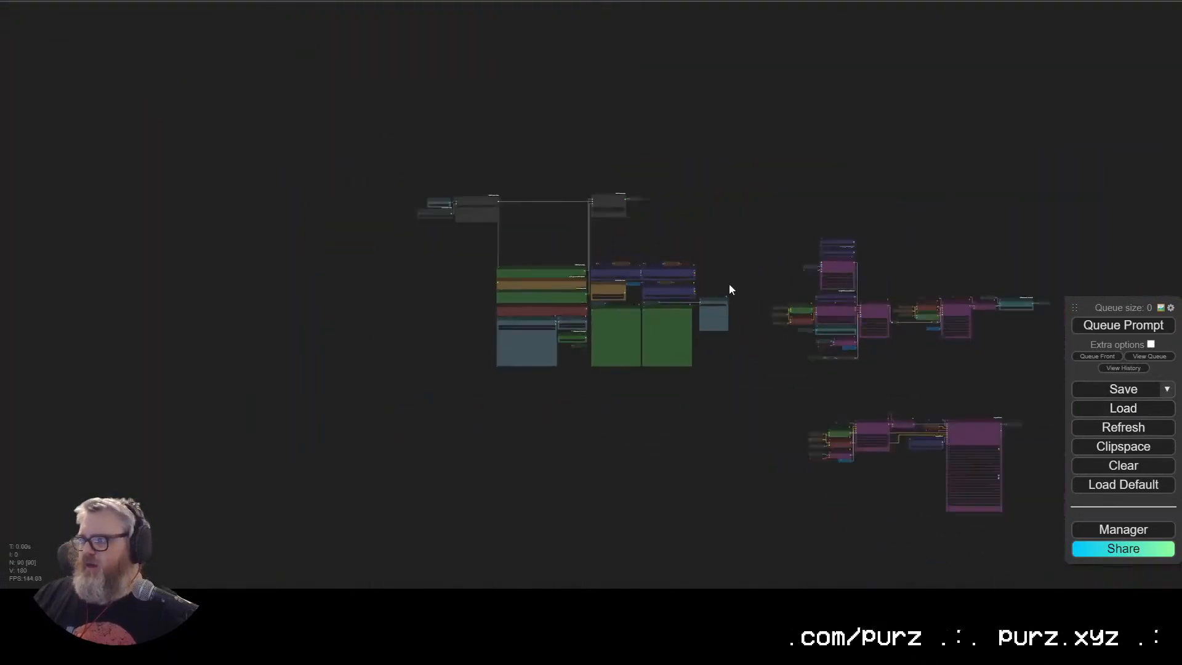
pyautogui.moveTo(749, 228); pyautogui.dragTo(449, 242)
pyautogui.scroll(3, 449, 242)
pyautogui.scroll(10, 449, 247)
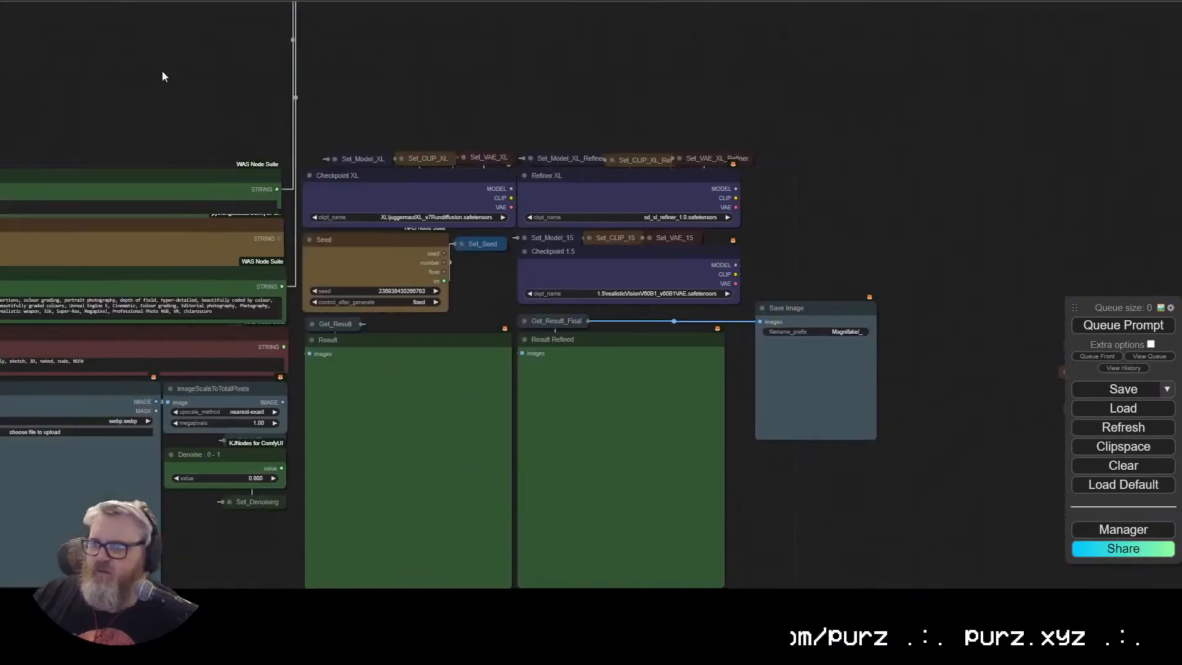
pyautogui.scroll(-5, 145, 362)
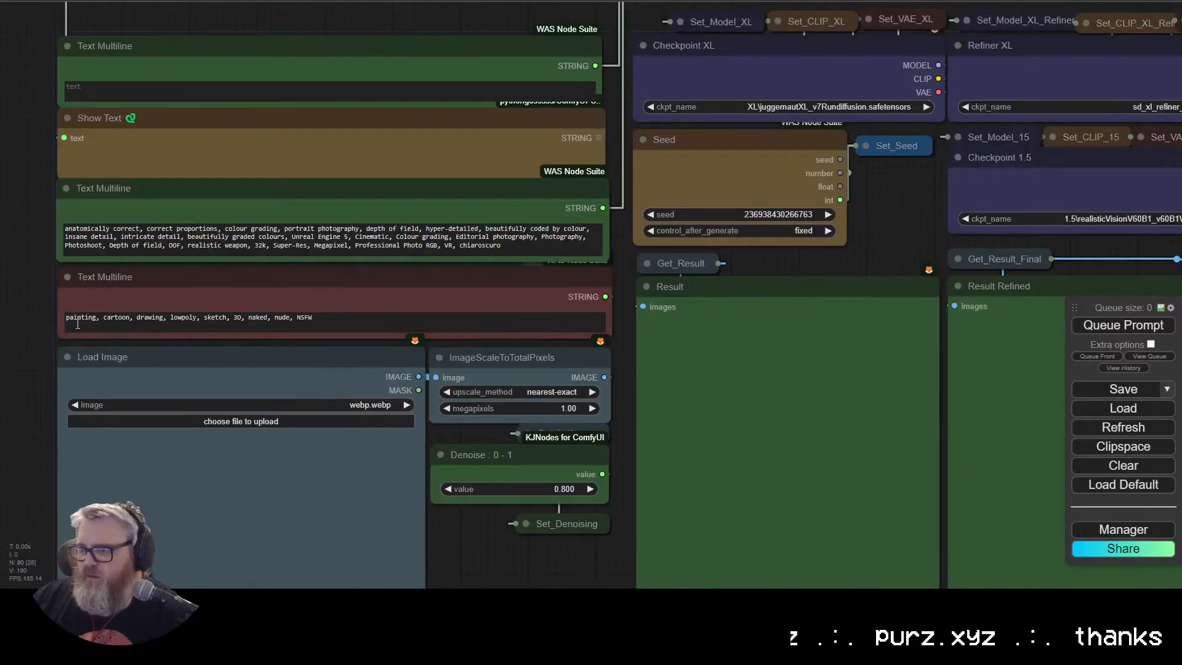
pyautogui.moveTo(625, 148); pyautogui.dragTo(728, 422)
pyautogui.moveTo(13, 58); pyautogui.dragTo(529, 417)
pyautogui.moveTo(795, 369); pyautogui.dragTo(99, 111)
pyautogui.scroll(-5, 246, 184)
pyautogui.moveTo(677, 363); pyautogui.dragTo(1036, 105)
pyautogui.moveTo(92, 154); pyautogui.dragTo(670, 486)
pyautogui.scroll(1, 670, 485)
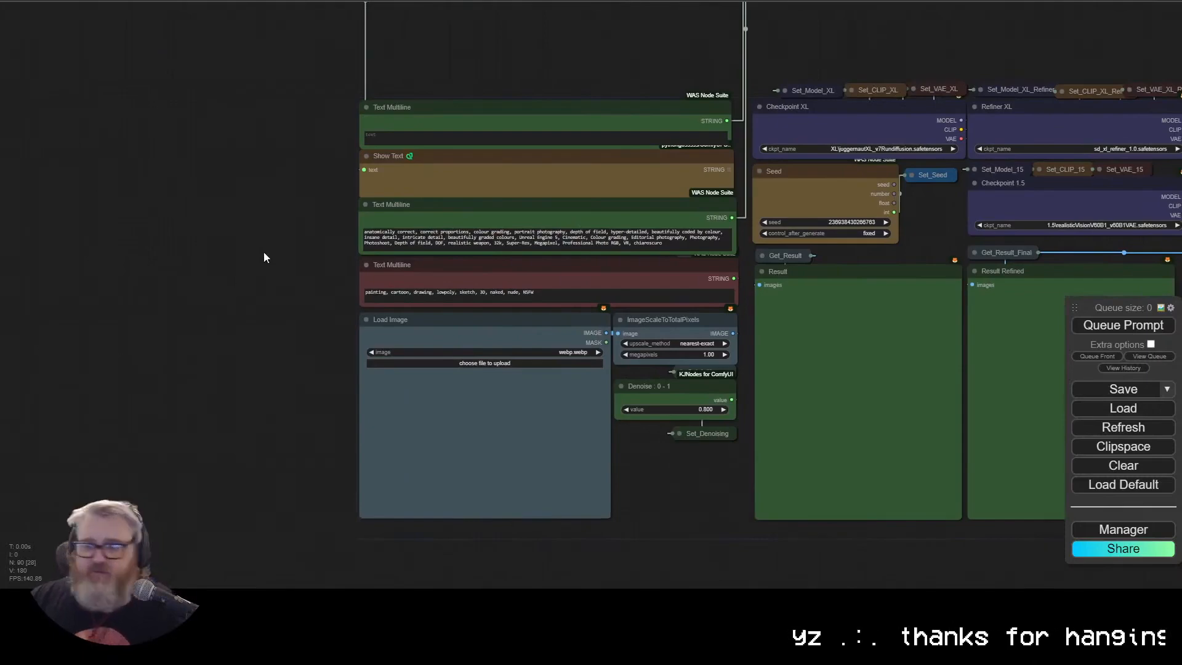
# Step: Search Google Images for mario64 and put the picture of Mario beside the Chain Chomp into the Load Image node
pyautogui.hotkey('ctrl', 't')
pyautogui.write('mari')
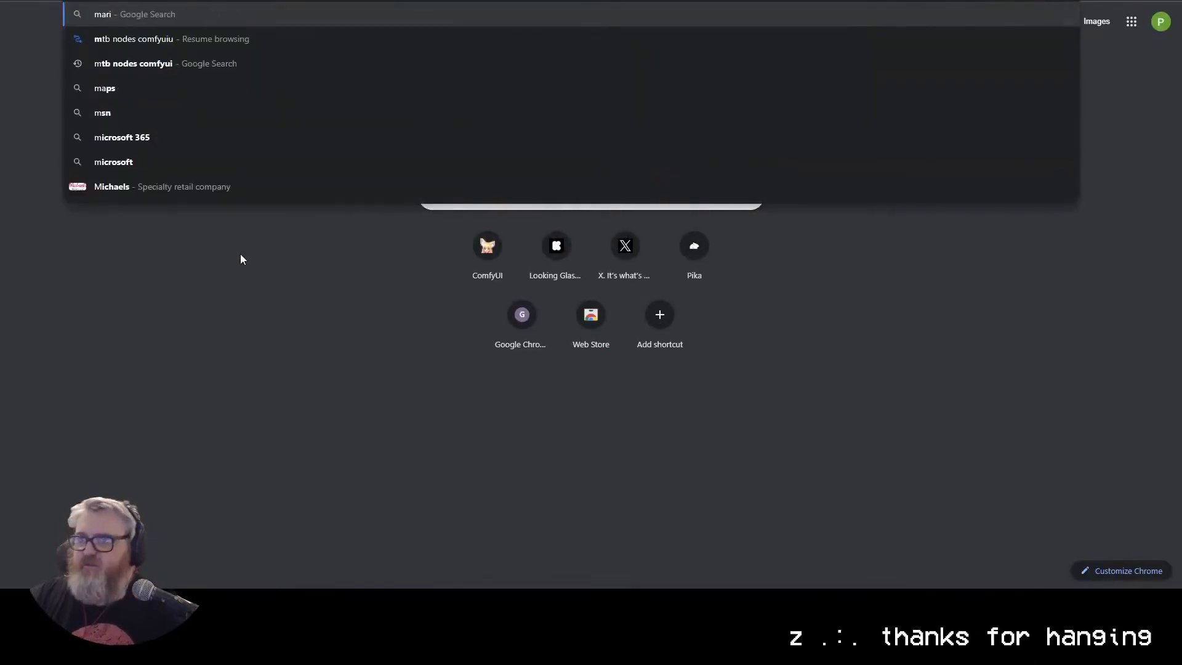
pyautogui.write('o64')
pyautogui.press('Return')
pyautogui.click(199, 85)
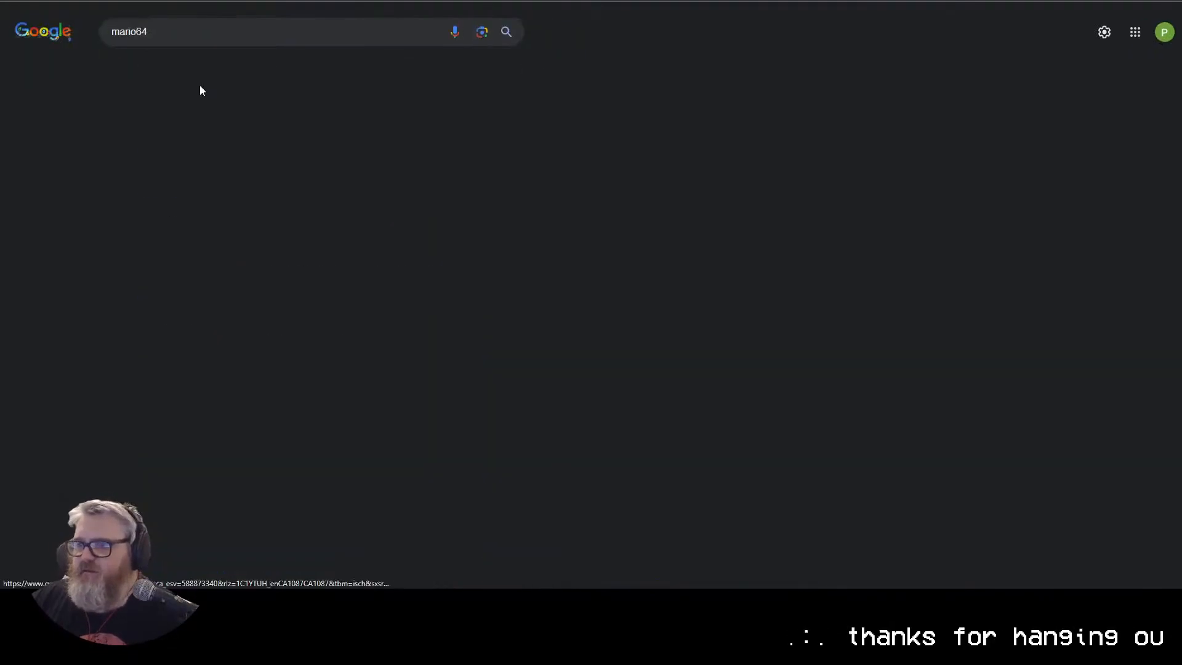
pyautogui.click(512, 409)
pyautogui.scroll(1, 299, 419)
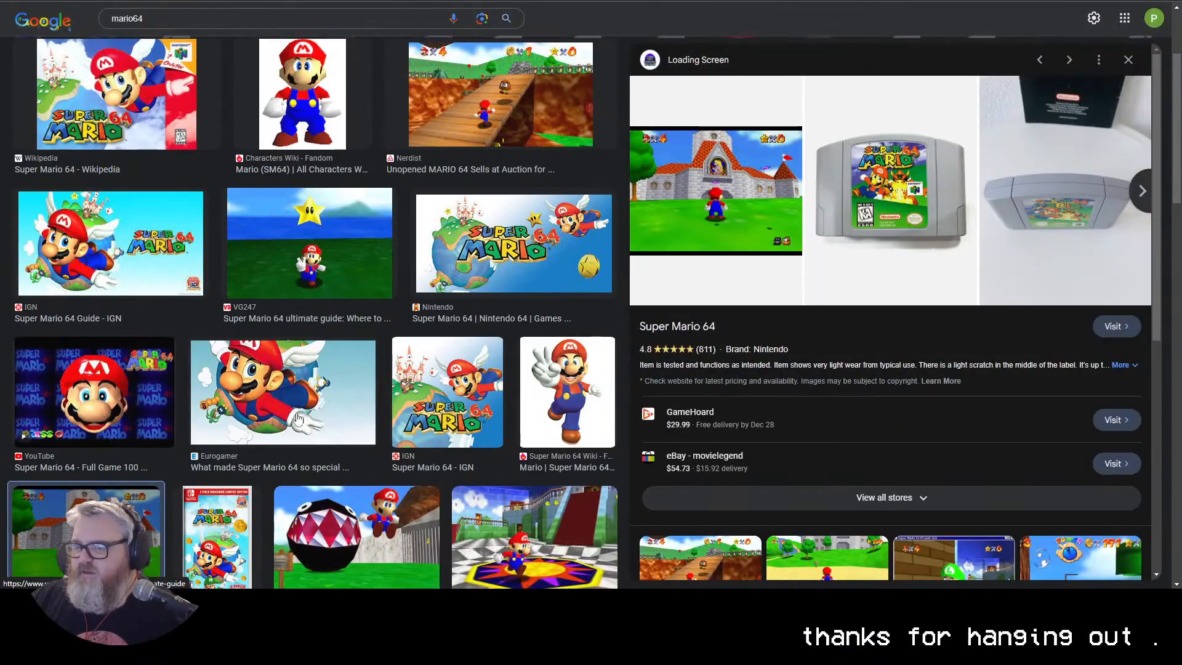
pyautogui.click(349, 553)
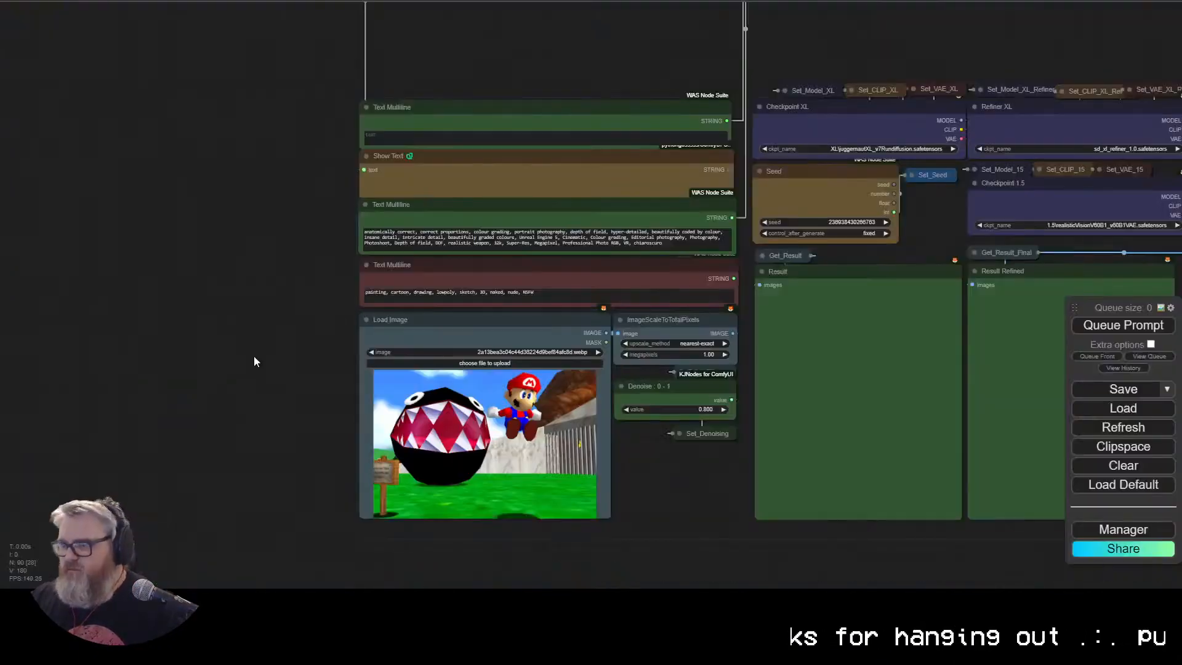
# Step: Set the Checkpoint XL node's model to playgroundv2.safetensors
pyautogui.moveTo(615, 56); pyautogui.dragTo(84, 286)
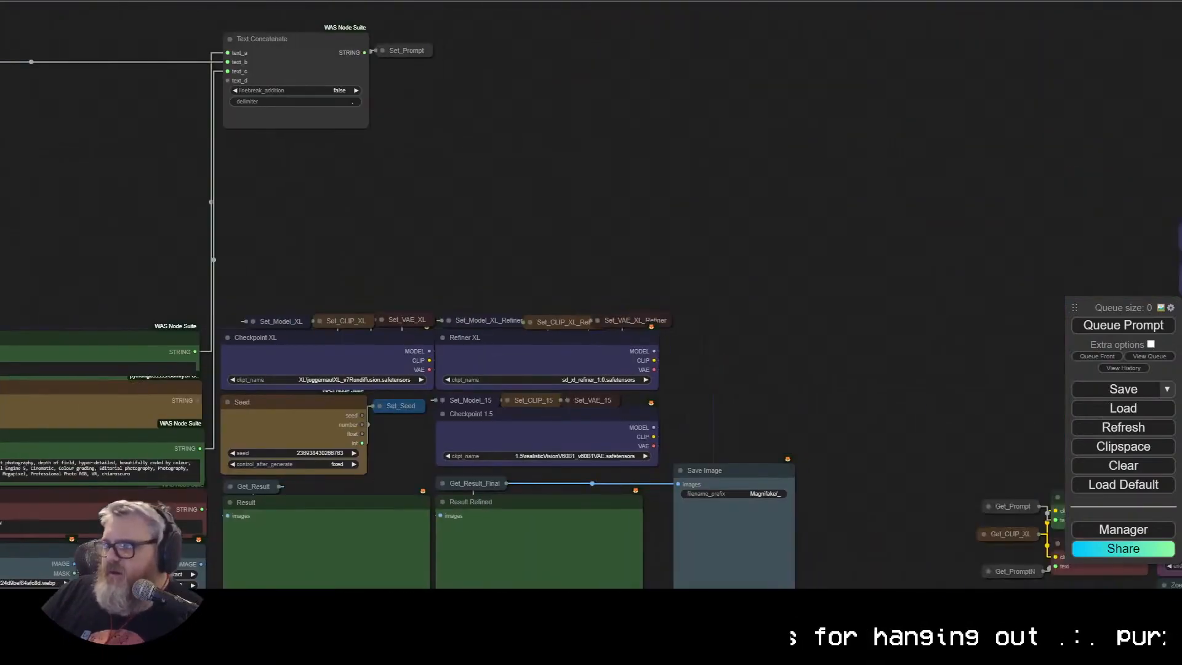
pyautogui.scroll(8, 333, 247)
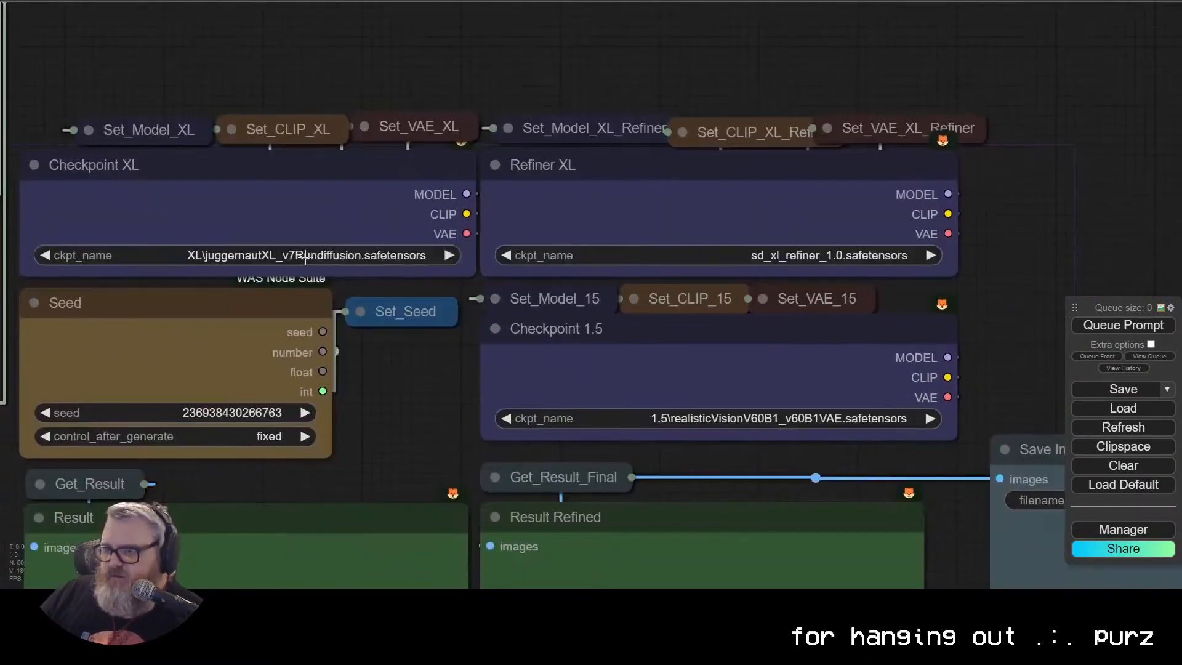
pyautogui.click(306, 261)
pyautogui.click(316, 334)
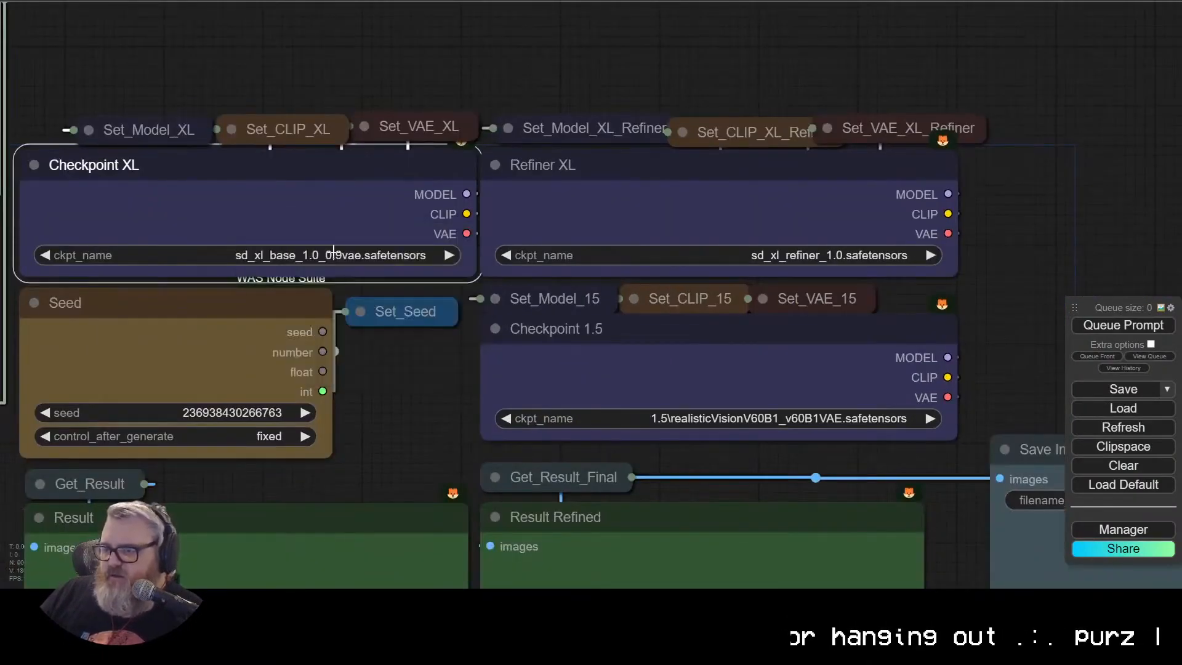
pyautogui.click(343, 257)
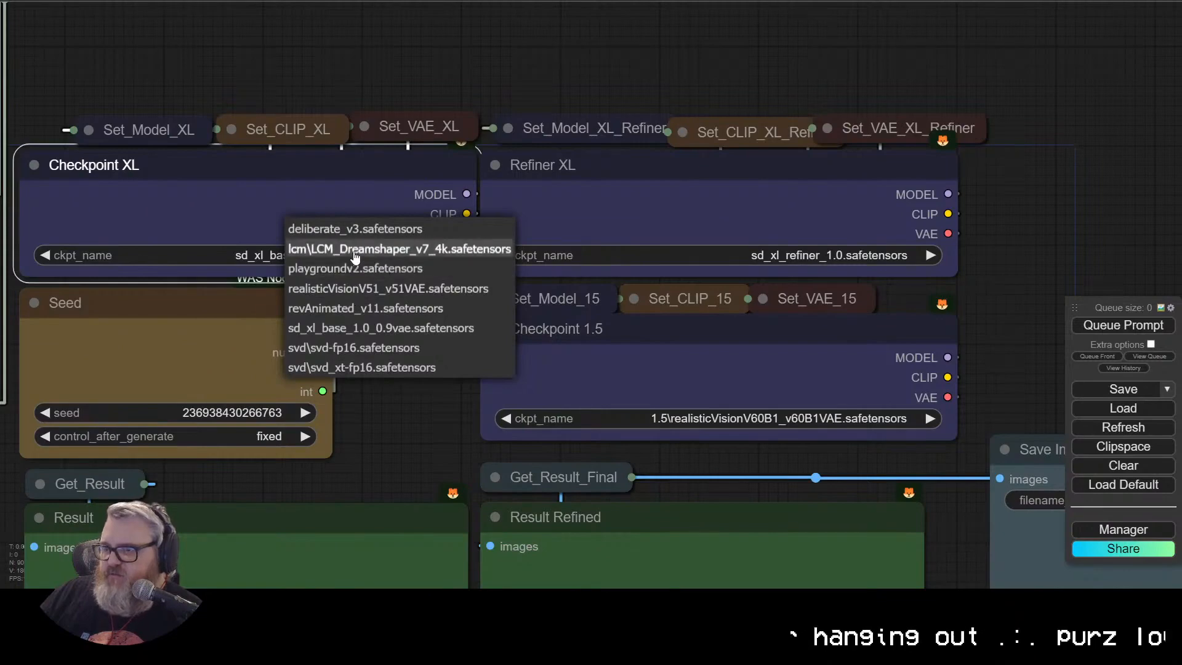
pyautogui.click(360, 271)
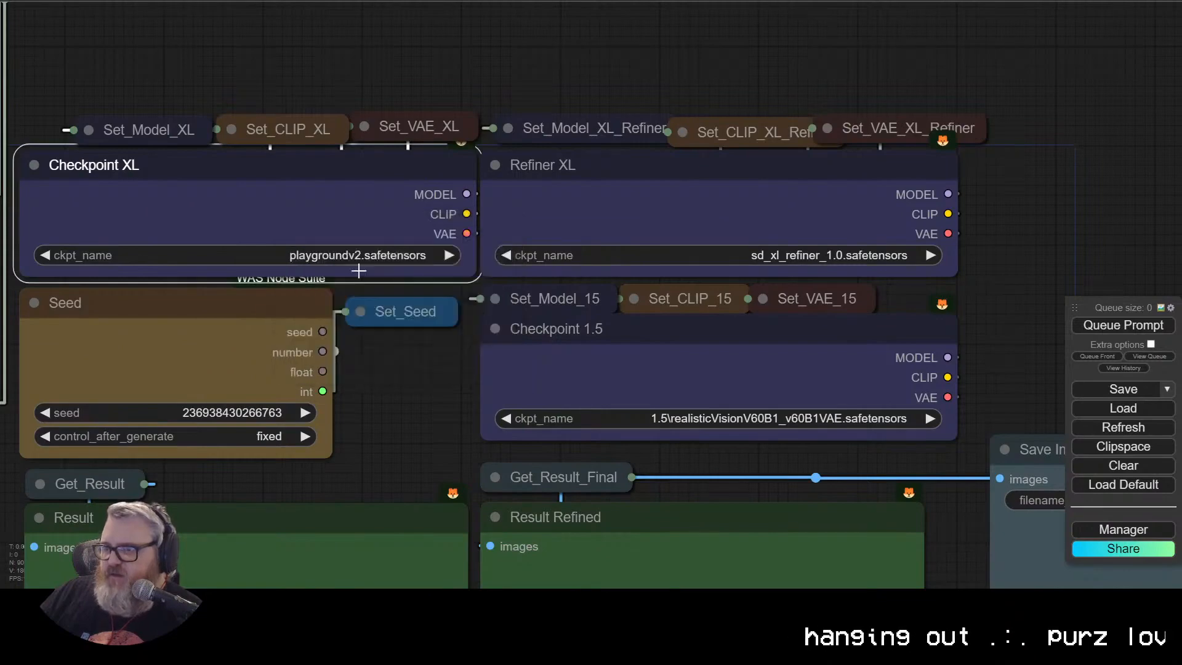
# Step: Check the Refiner XL node's model choices and open the Models folder on the nostromo network share in File Explorer
pyautogui.click(858, 259)
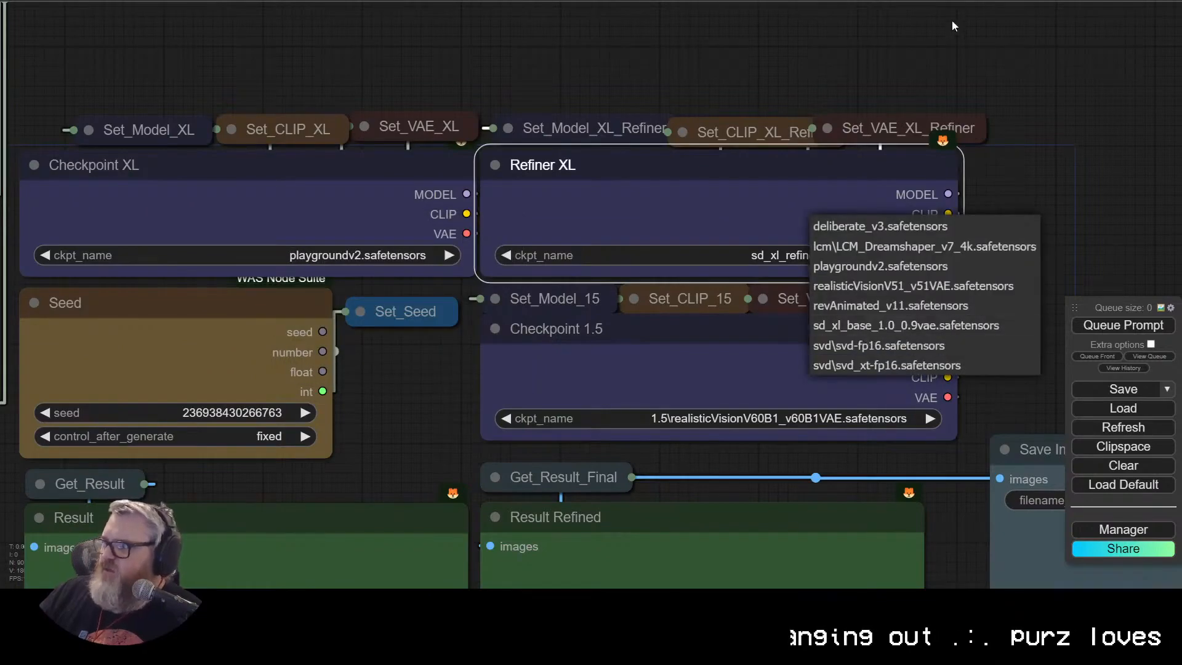
pyautogui.click(949, 41)
pyautogui.press('super+r')
pyautogui.write('\\')
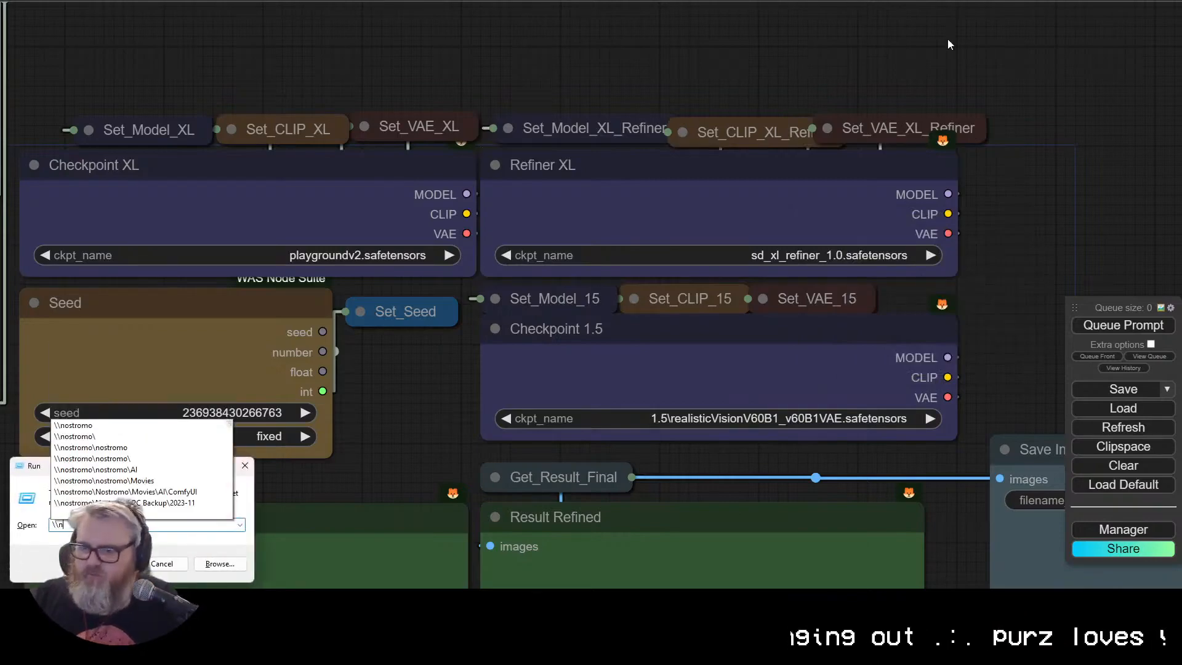
pyautogui.press('Down')
pyautogui.press('Down')
pyautogui.press('Return')
pyautogui.press('Down')
pyautogui.press('Down')
pyautogui.press('Up')
pyautogui.press('Down')
pyautogui.press('Down')
pyautogui.press('Return')
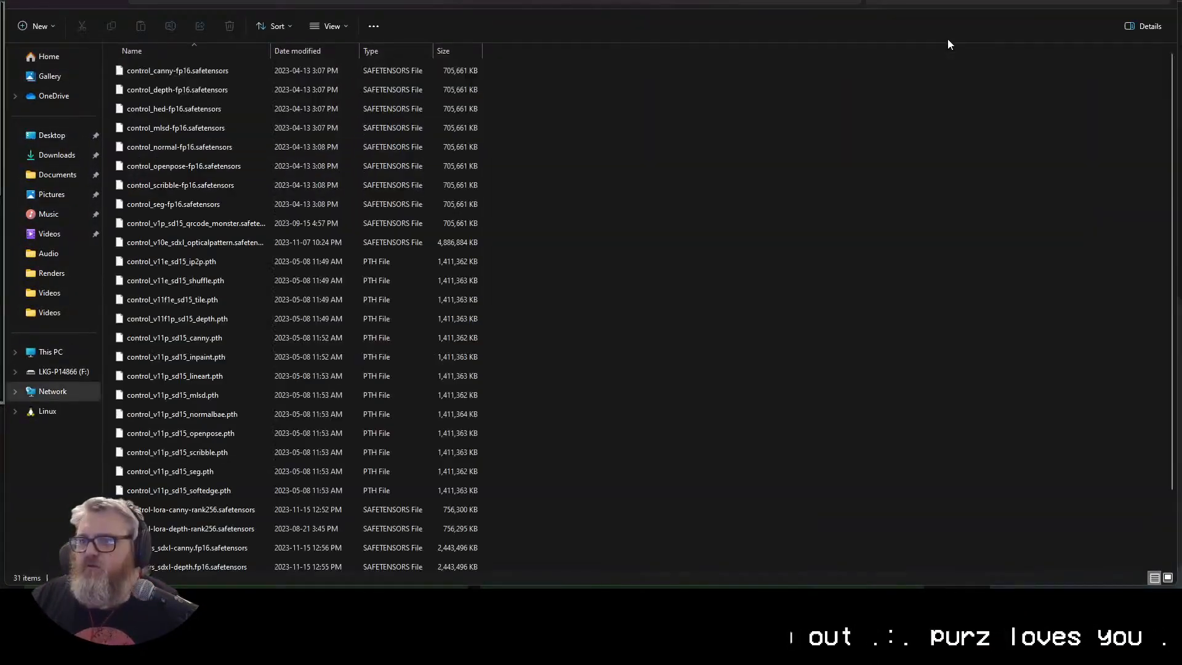
pyautogui.press('Down')
pyautogui.press('Up')
pyautogui.press('BackSpace')
pyautogui.press('Up')
pyautogui.press('Up')
pyautogui.press('Up')
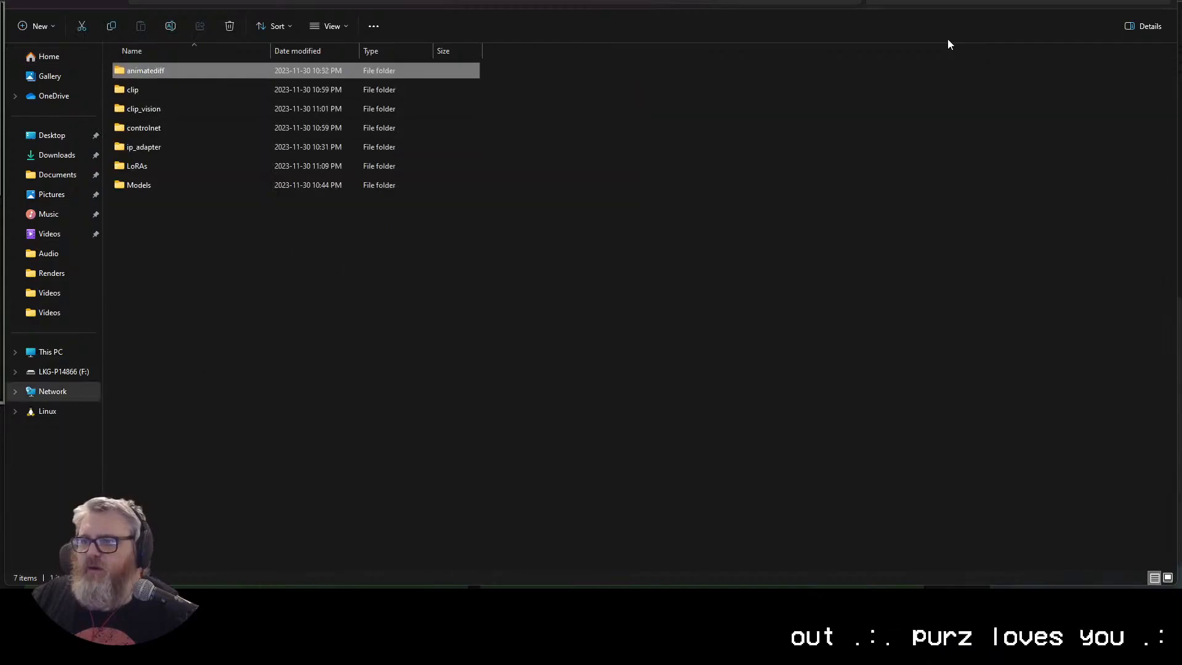
pyautogui.press('Down')
pyautogui.press('Down')
pyautogui.press('Down')
pyautogui.press('Down')
pyautogui.press('Down')
pyautogui.press('Down')
pyautogui.press('Return')
pyautogui.press('Down')
pyautogui.press('Down')
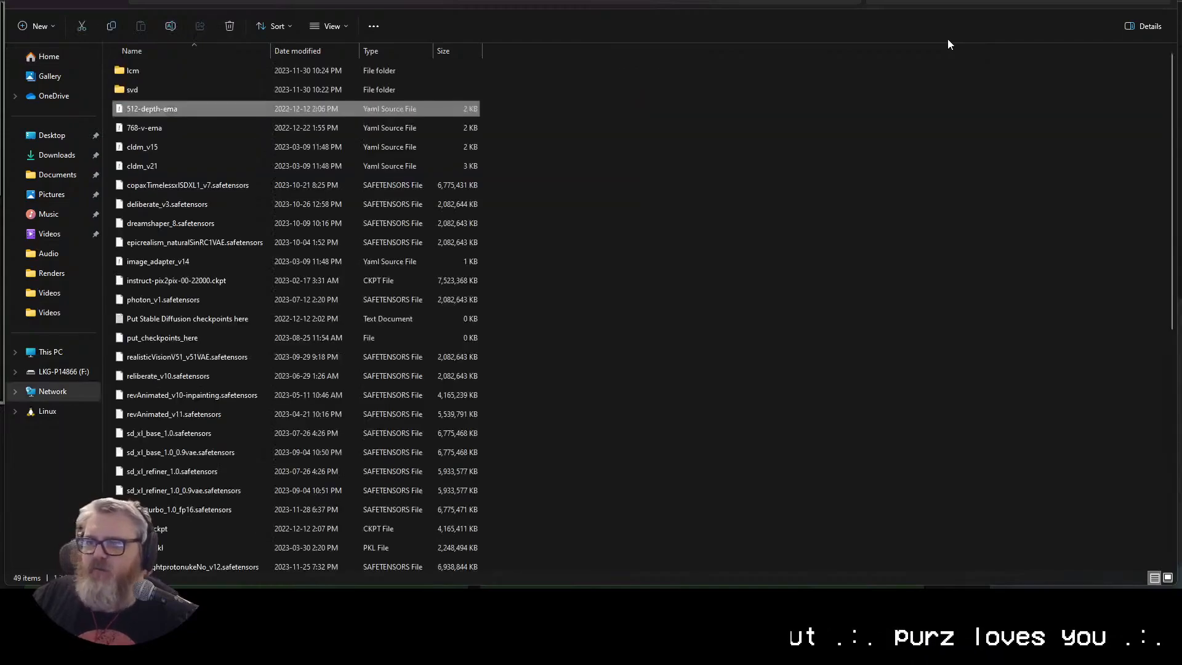
# Step: Find sd_xl_refiner_1.0_0.9vae.safetensors in the network Models folder and copy it
pyautogui.press('End')
pyautogui.press('Up')
pyautogui.press('Up')
pyautogui.press('Up')
pyautogui.press('Up')
pyautogui.press('Up')
pyautogui.press('Up')
pyautogui.press('Up')
pyautogui.press('Up')
pyautogui.press('Up')
pyautogui.press('Up')
pyautogui.press('Up')
pyautogui.press('Up')
pyautogui.press('Up')
pyautogui.press('Up')
pyautogui.press('Down')
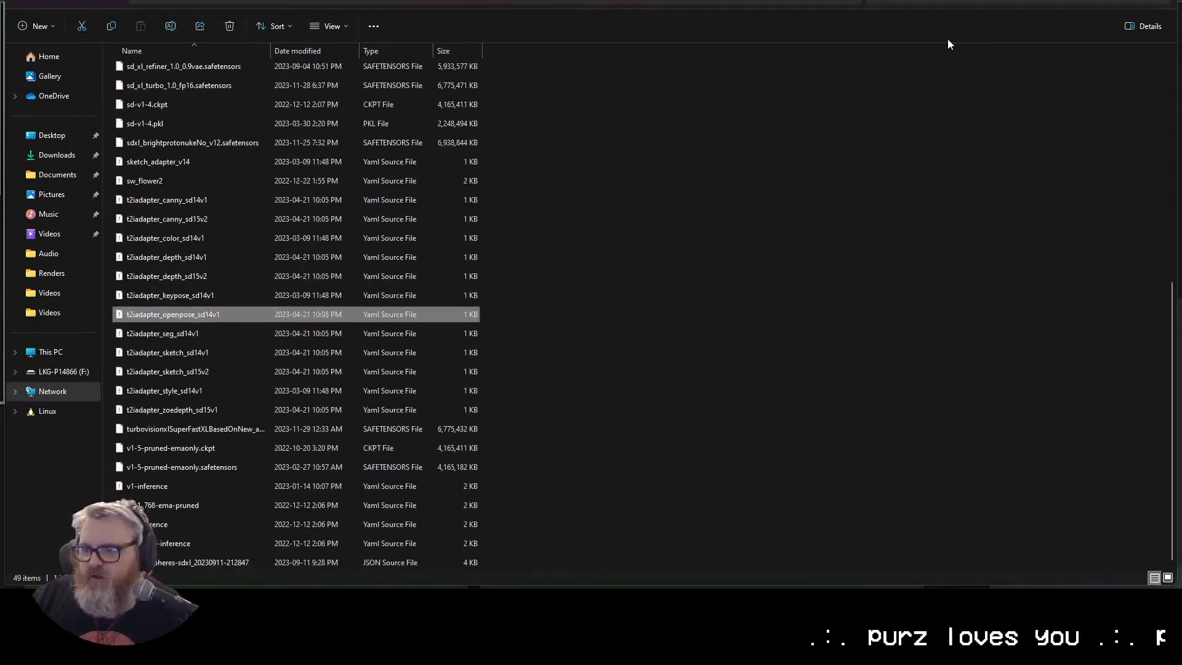
pyautogui.press('pageup')
pyautogui.press('Up')
pyautogui.press('Up')
pyautogui.press('Down')
pyautogui.press('Down')
# Step: Paste the copied refiner model into the checkpoints folder of the ComfyUI installation under C:\ai\
pyautogui.press('super+r')
pyautogui.write('C:\\ai\\')
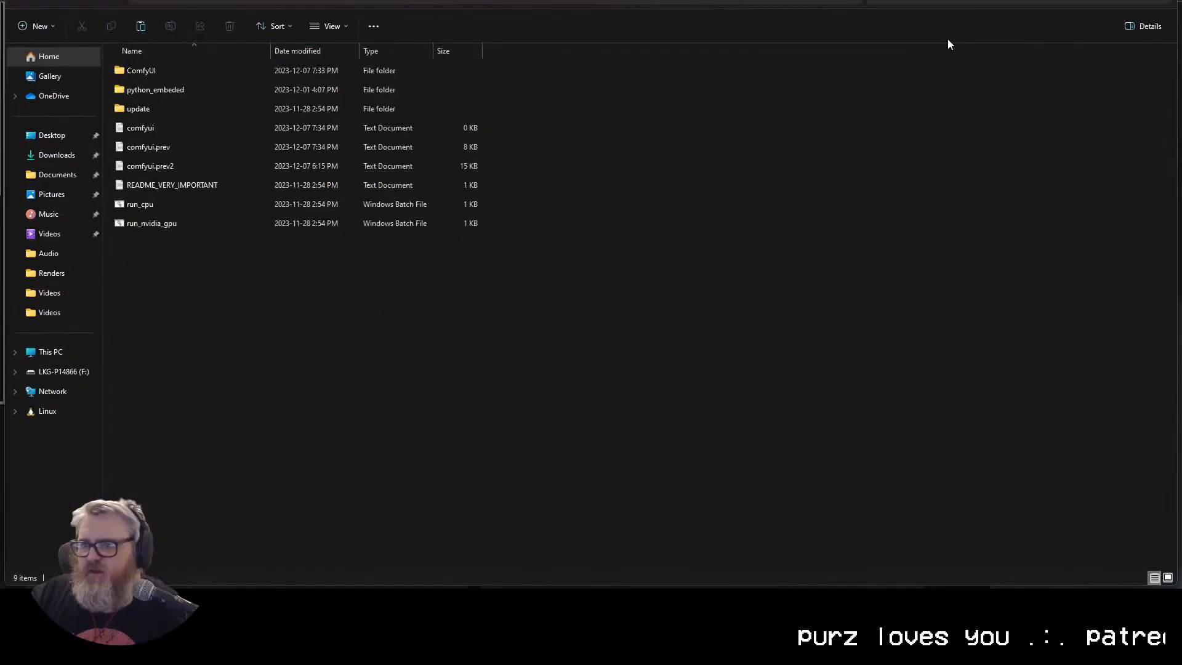
pyautogui.press('Down')
pyautogui.press('Down')
pyautogui.press('Up')
pyautogui.press('Up')
pyautogui.press('Return')
pyautogui.press('Down')
pyautogui.press('Down')
pyautogui.press('m')
pyautogui.press('Return')
pyautogui.press('c')
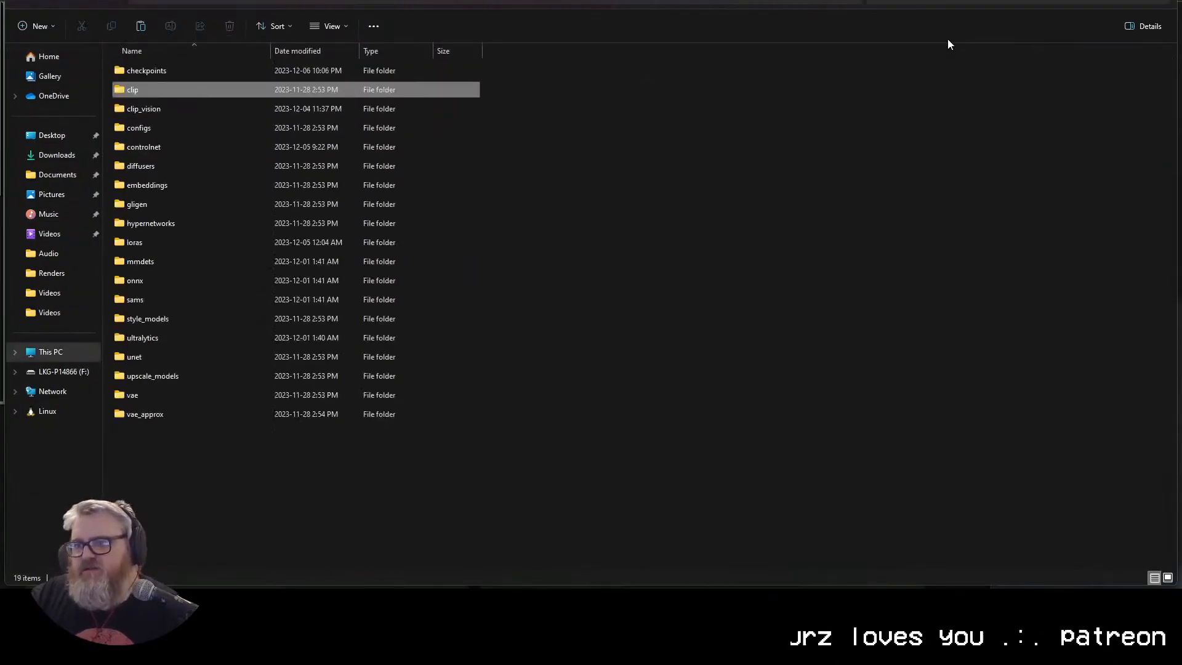
pyautogui.press('Return')
pyautogui.hotkey('ctrl', 'v')
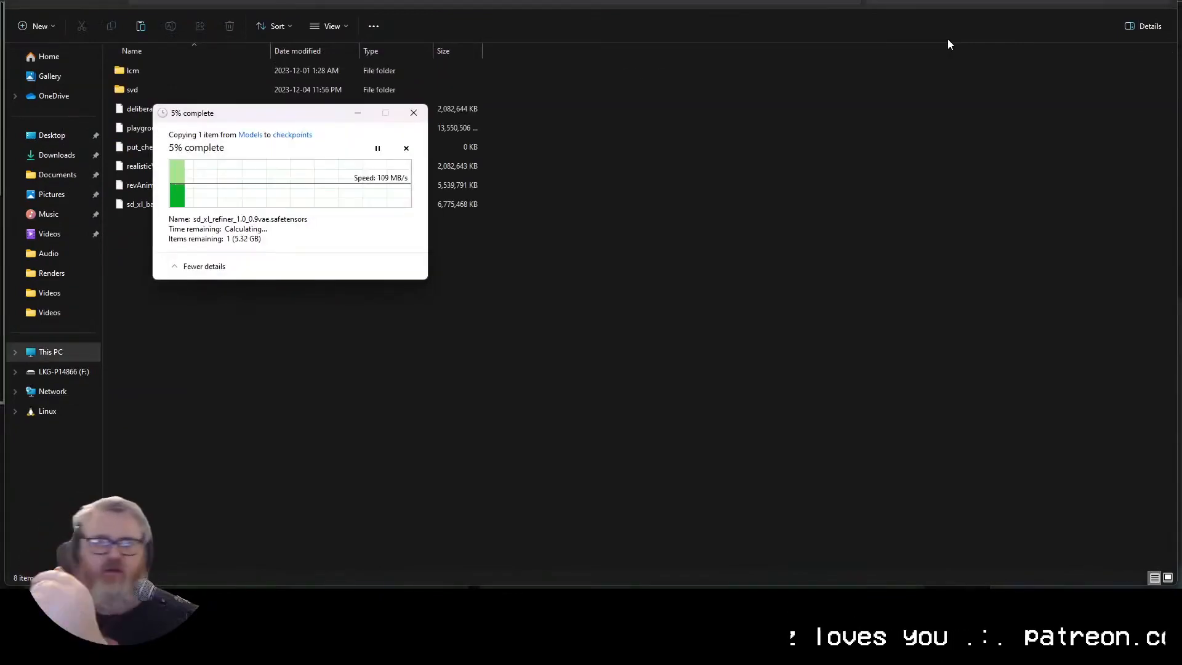
# Step: Return to ComfyUI and set the Checkpoint 1.5 node's model to realisticVisionV51_v51VAE.safetensors
pyautogui.hotkey('alt', 'Tab')
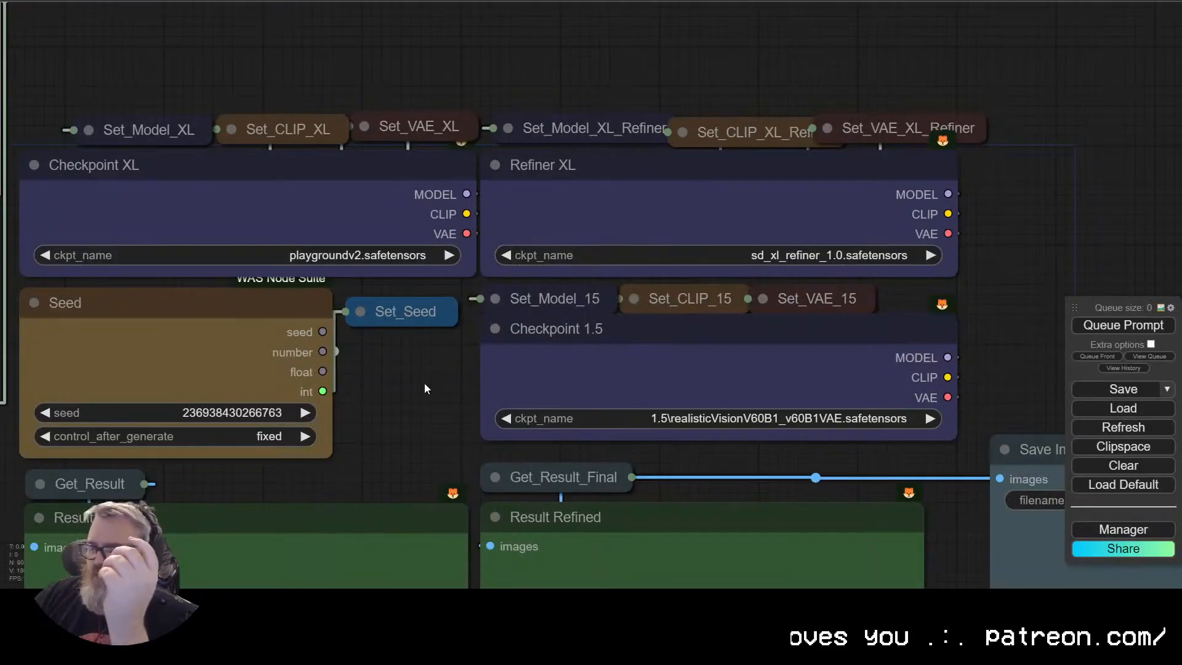
pyautogui.click(767, 422)
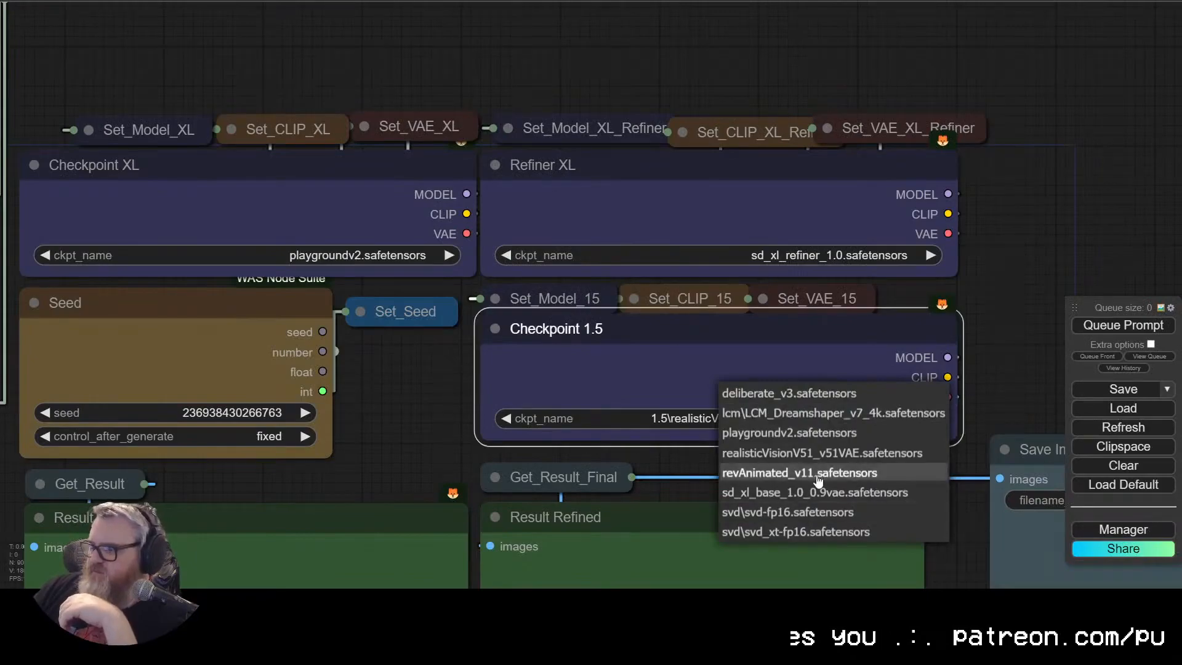
pyautogui.click(821, 453)
pyautogui.click(1050, 264)
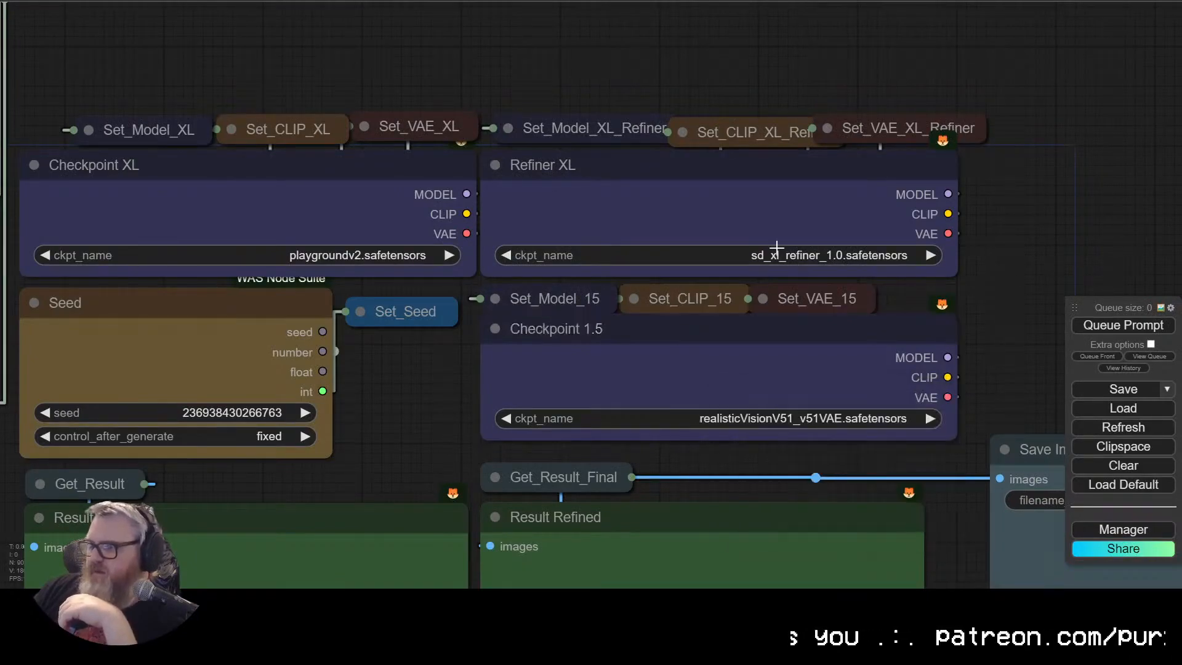
# Step: From a Google search for "t2i adapter xl depth zoe", open the TencentARC/T2I-Adapter repository and follow its depth-zoe SDXL model link to Hugging Face
pyautogui.moveTo(941, 499); pyautogui.dragTo(215, 96)
pyautogui.moveTo(949, 154); pyautogui.dragTo(125, 522)
pyautogui.moveTo(460, 360); pyautogui.dragTo(136, 212)
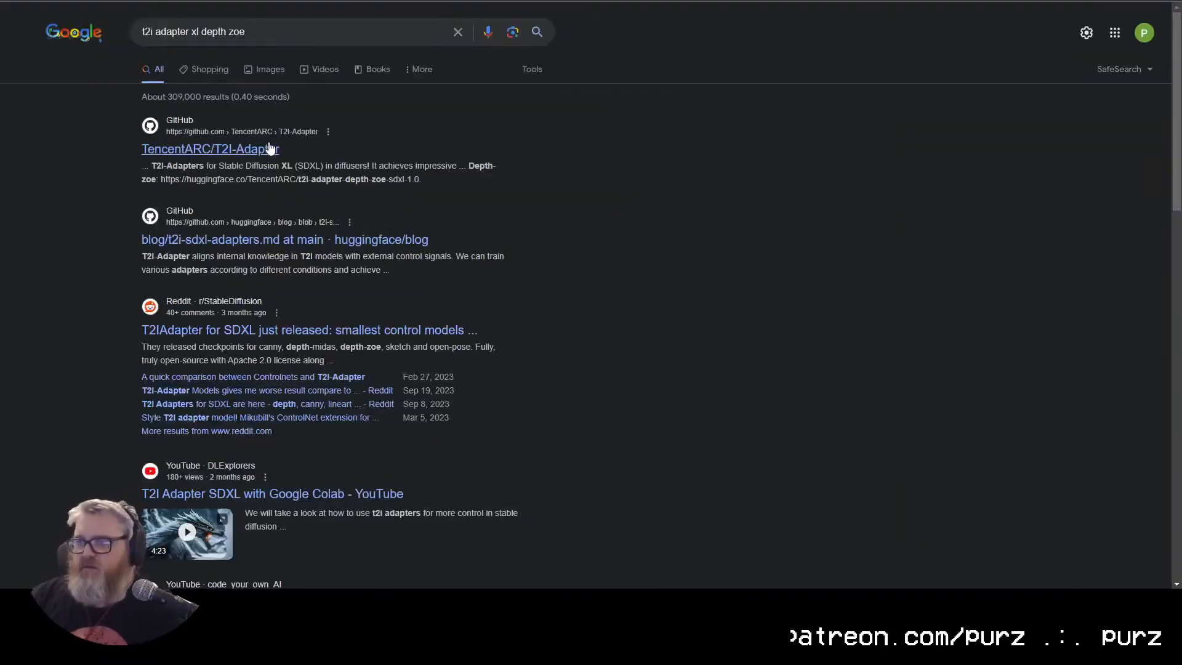
pyautogui.click(273, 156)
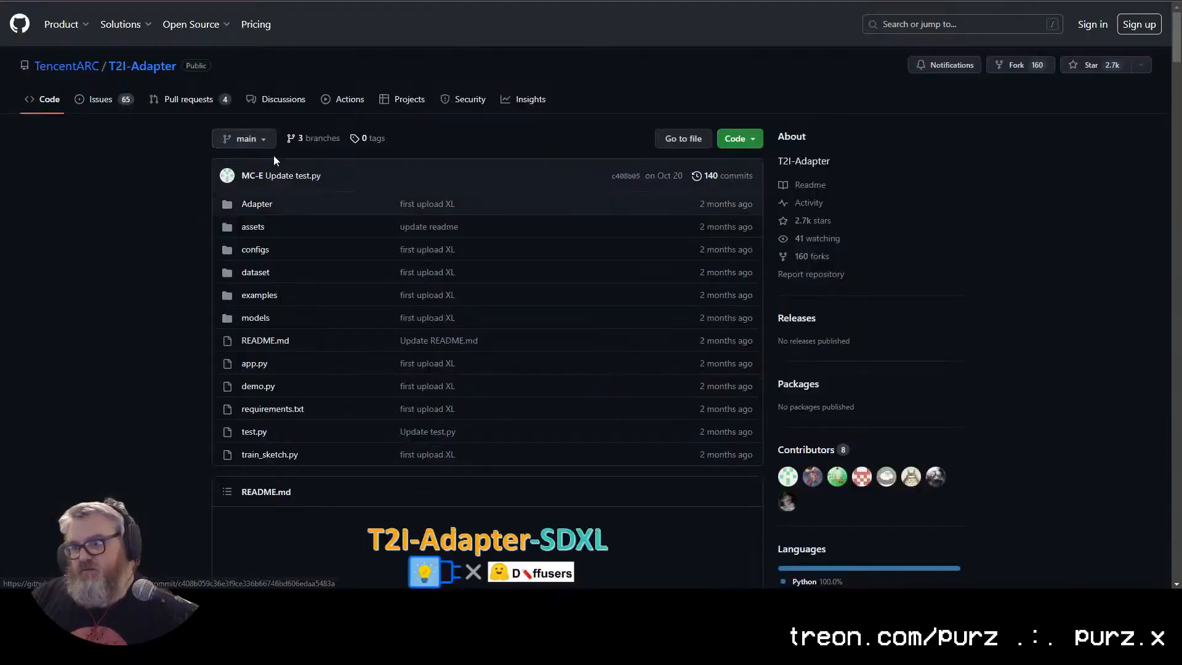
pyautogui.scroll(-20, 274, 156)
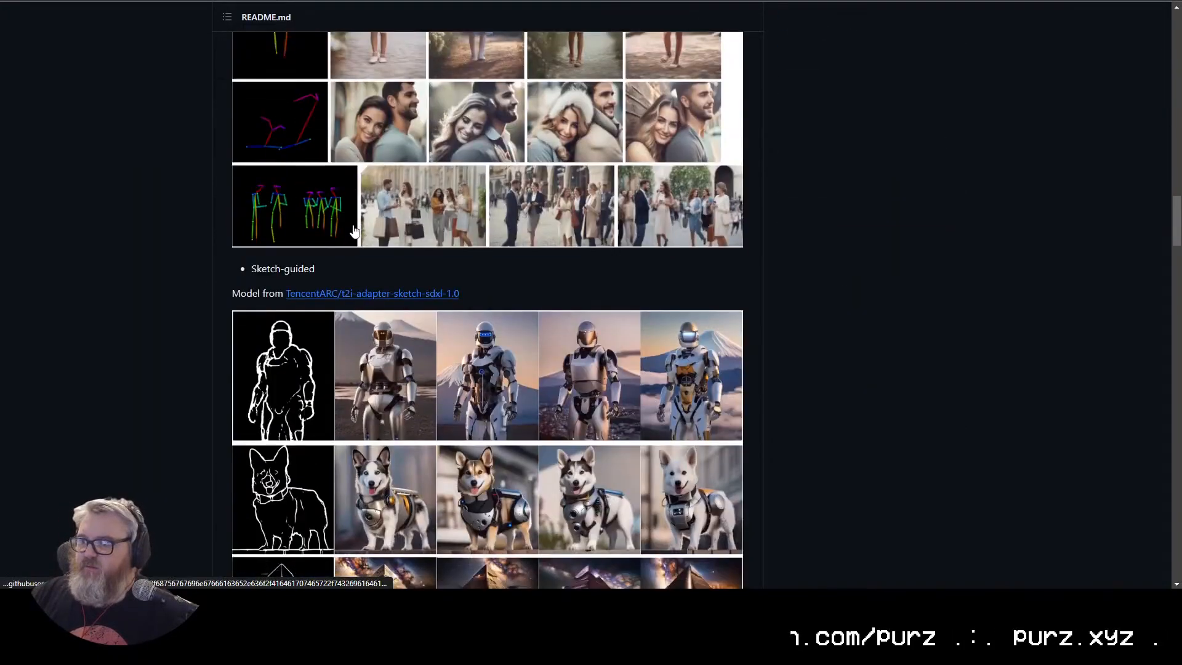
pyautogui.scroll(-20, 354, 231)
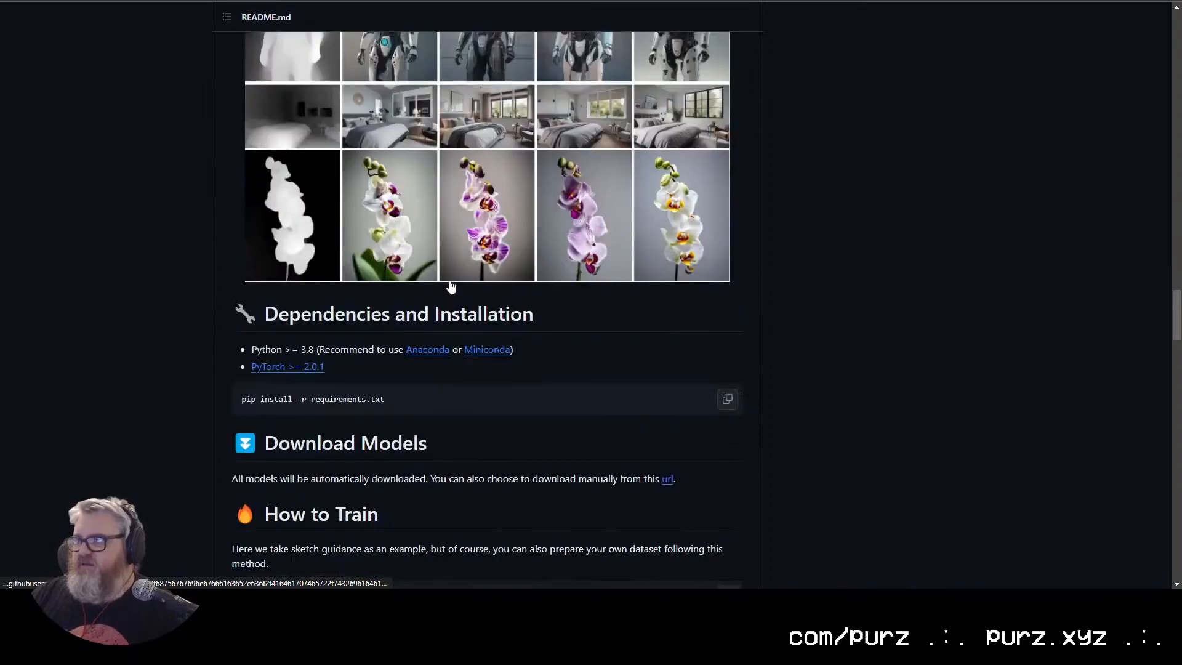
pyautogui.scroll(4, 690, 179)
pyautogui.click(687, 174)
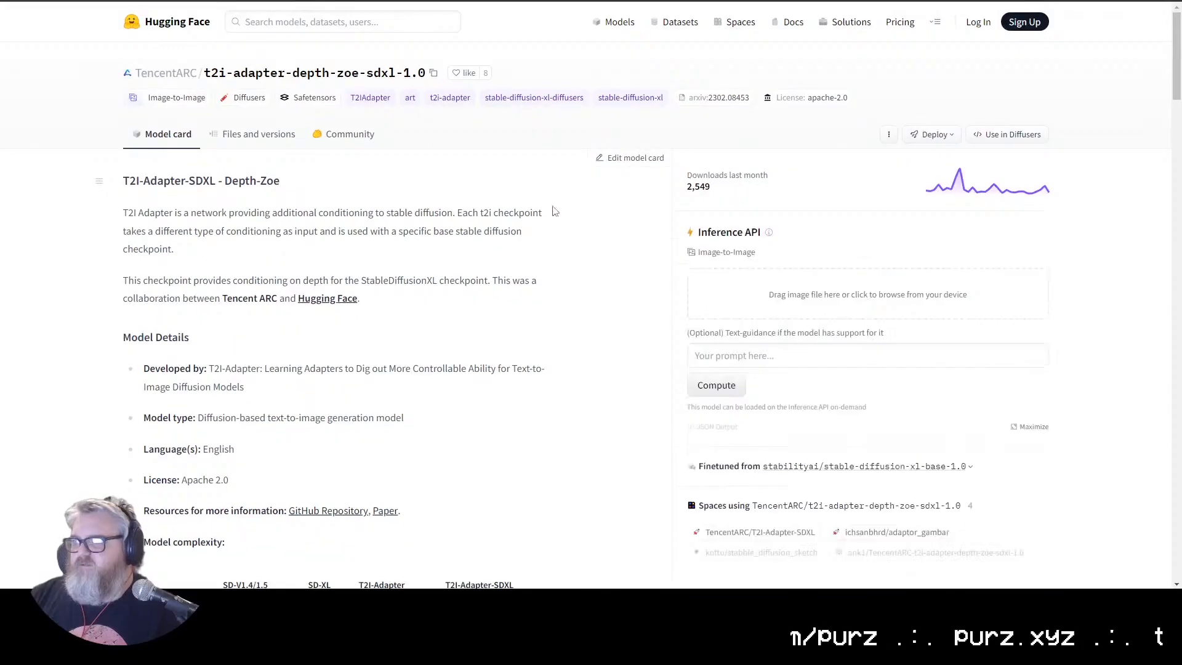
# Step: Download diffusion_pytorch_model.fp16.safetensors from the files of t2i-adapter-depth-zoe-sdxl-1.0
pyautogui.click(263, 134)
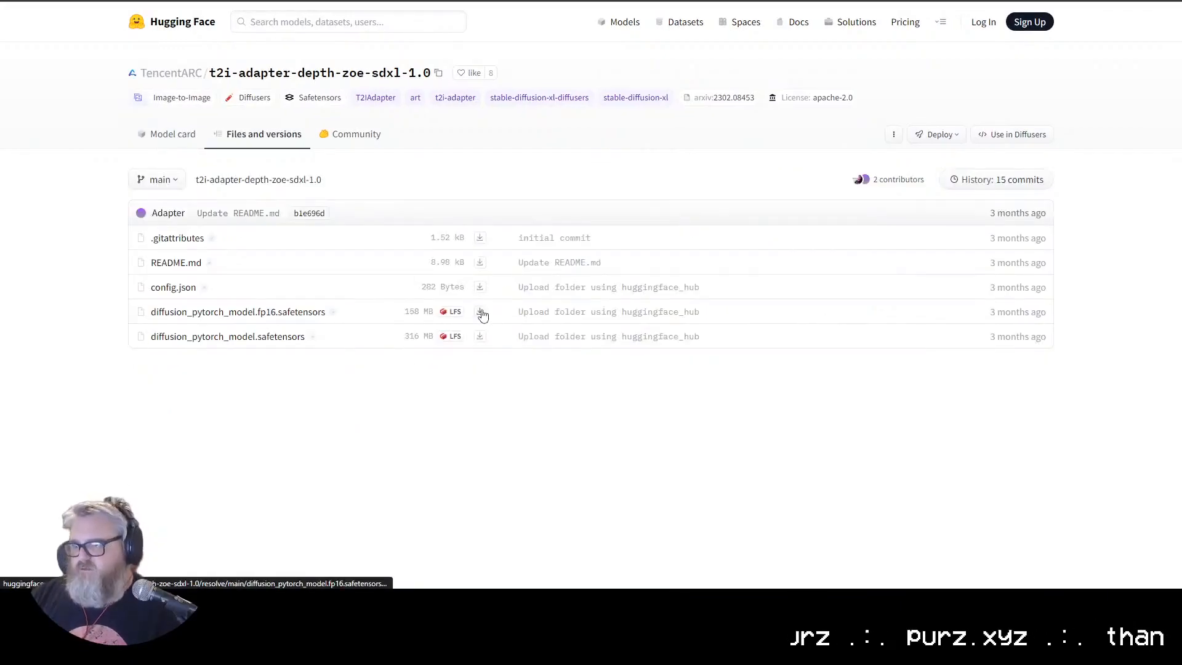
pyautogui.click(198, 2)
pyautogui.click(216, 1)
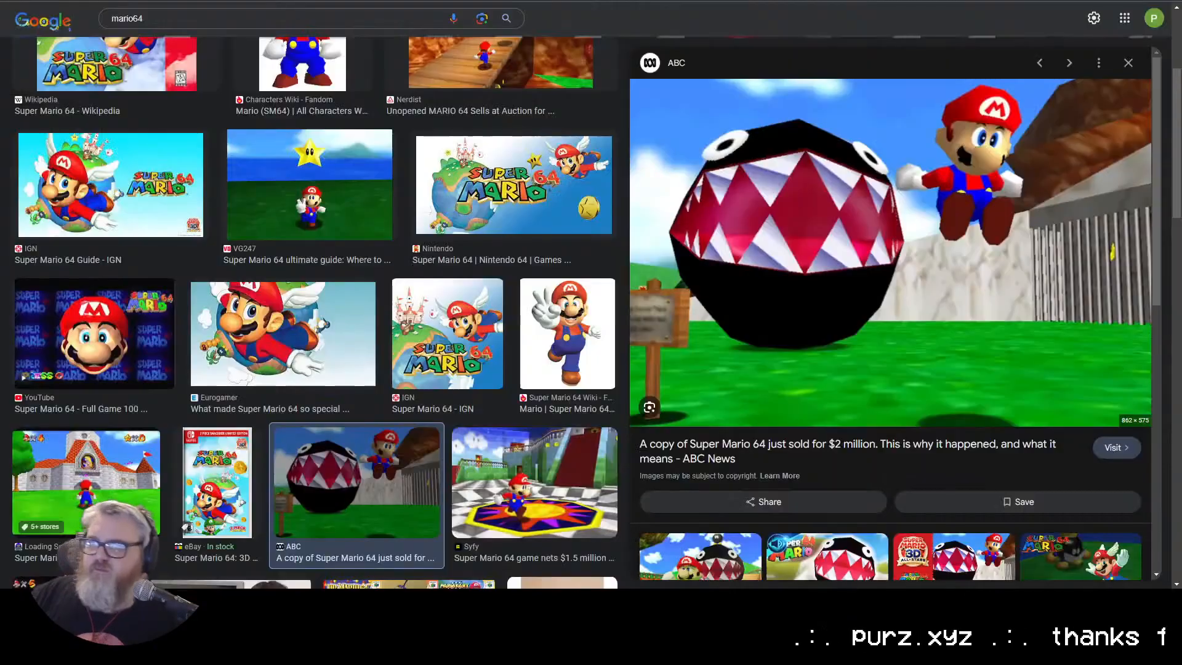
pyautogui.click(357, 1)
pyautogui.click(479, 312)
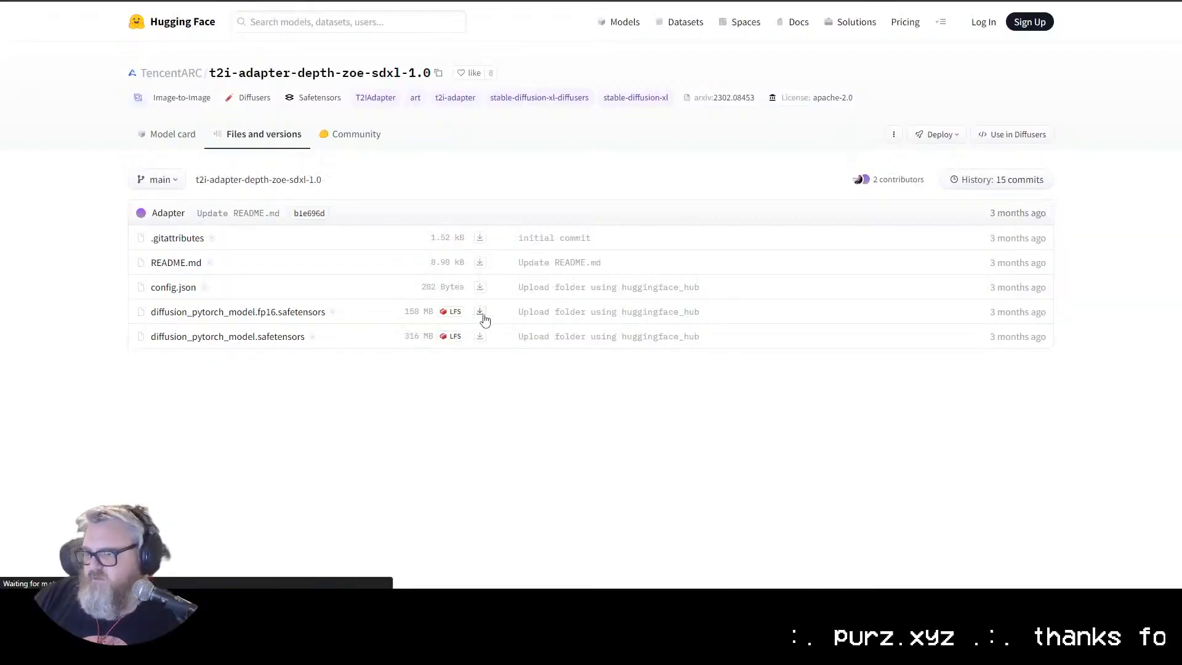
# Step: Show the downloaded model in its folder, rename it t2i-adapter-depth-zoe-sdxl-1.0, and cut it
pyautogui.click(1070, 39)
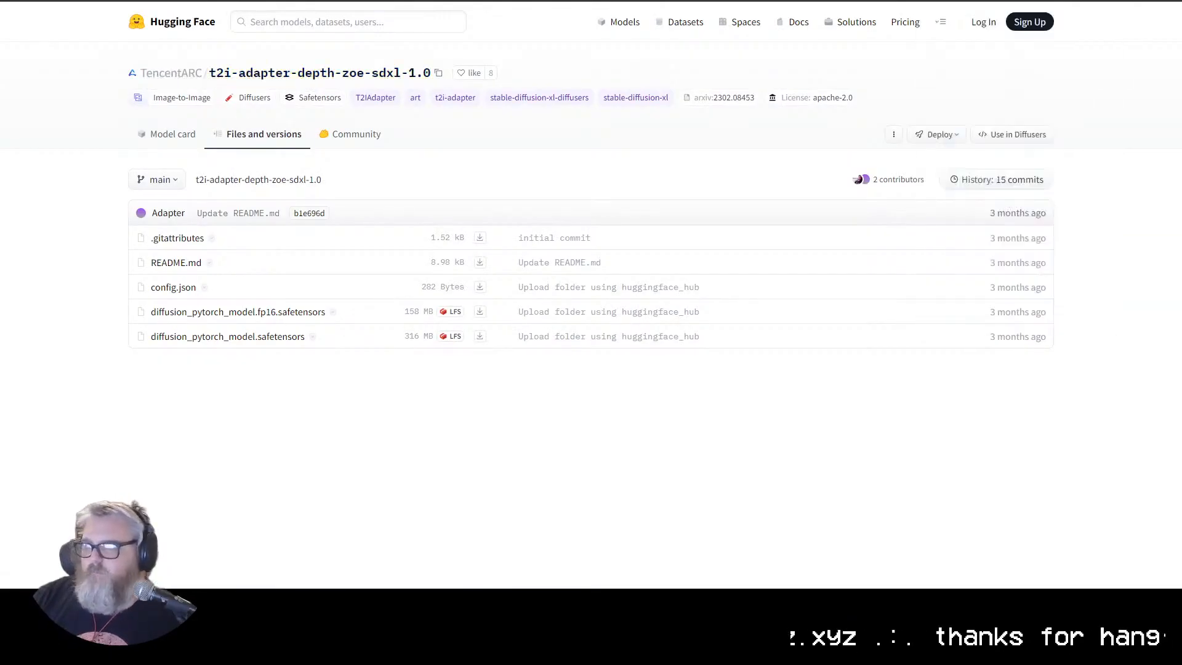
pyautogui.press('F2')
pyautogui.write('t2i-adapter-depth-zoe-sdxl-1.0')
pyautogui.press('Return')
pyautogui.hotkey('ctrl', 'x')
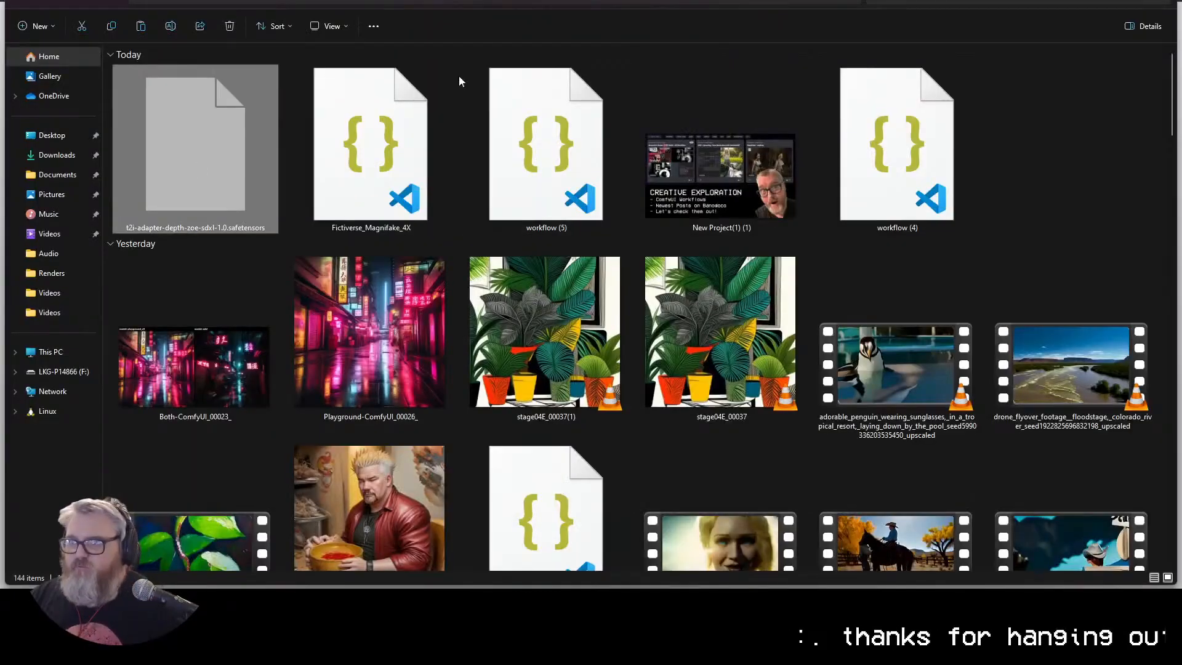
# Step: Paste the cut adapter model into the controlnet models folder of the ComfyUI installation under C:\ai\
pyautogui.click(509, 1)
pyautogui.write('c:\\ai\\')
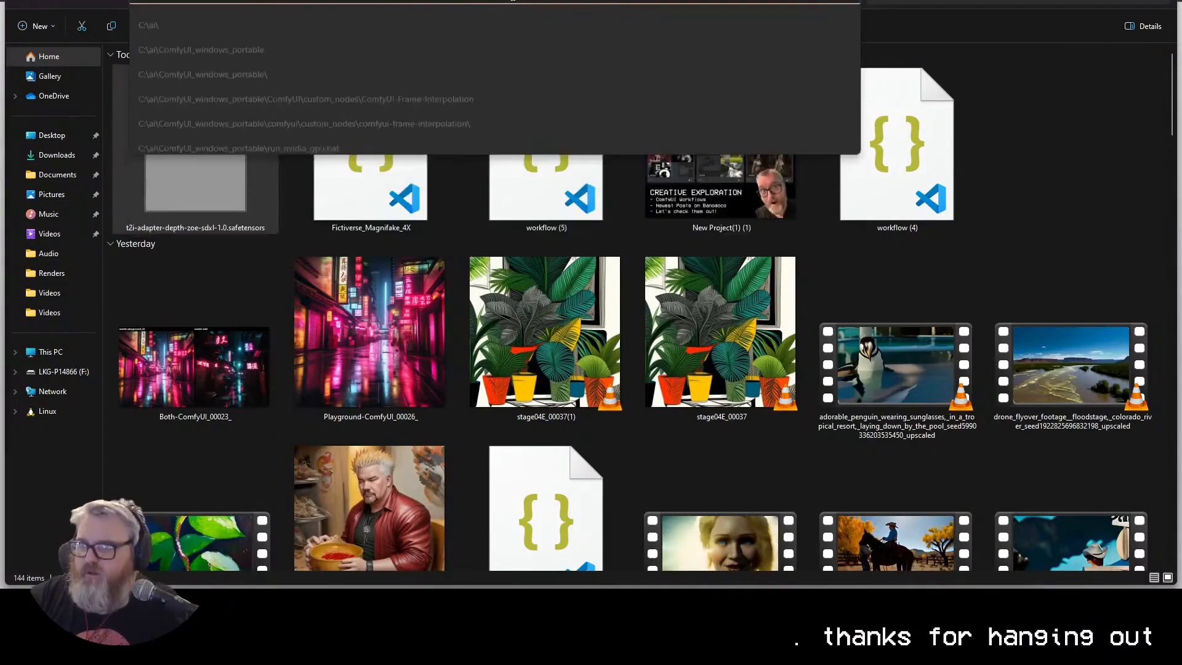
pyautogui.click(185, 43)
pyautogui.doubleClick(162, 72)
pyautogui.doubleClick(161, 223)
pyautogui.hotkey('alt', 'Left')
pyautogui.hotkey('alt', 'Left')
pyautogui.hotkey('alt', 'Left')
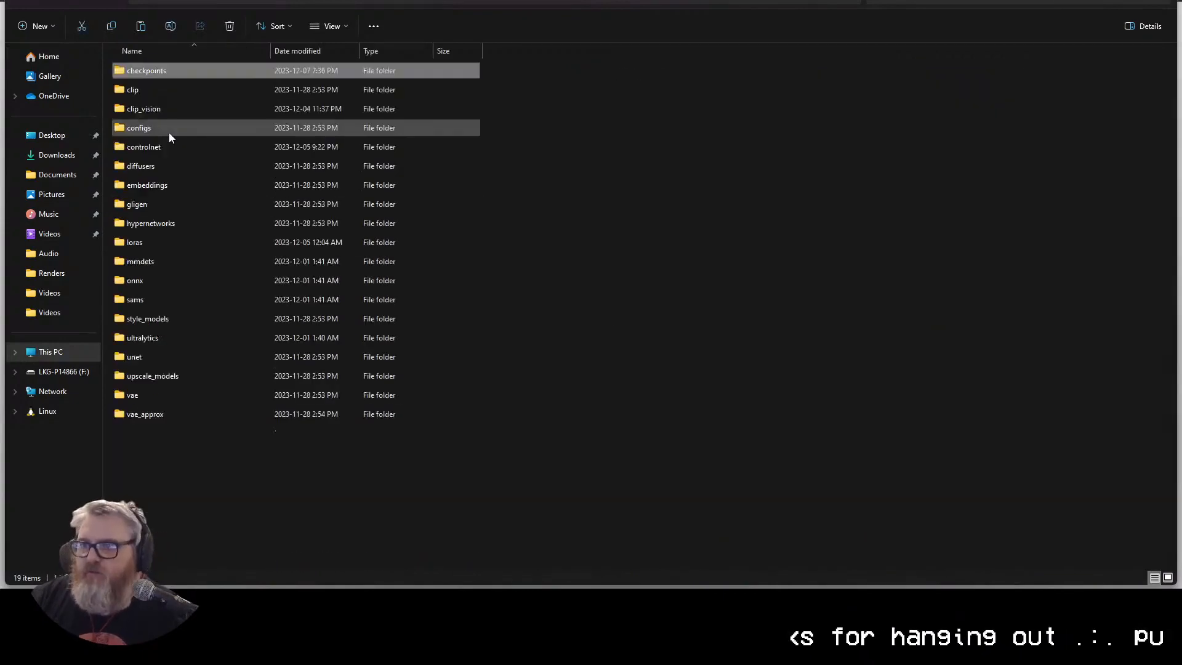
pyautogui.hotkey('alt', 'Left')
pyautogui.hotkey('alt', 'Left')
pyautogui.hotkey('alt', 'Left')
pyautogui.press('Down')
pyautogui.press('Down')
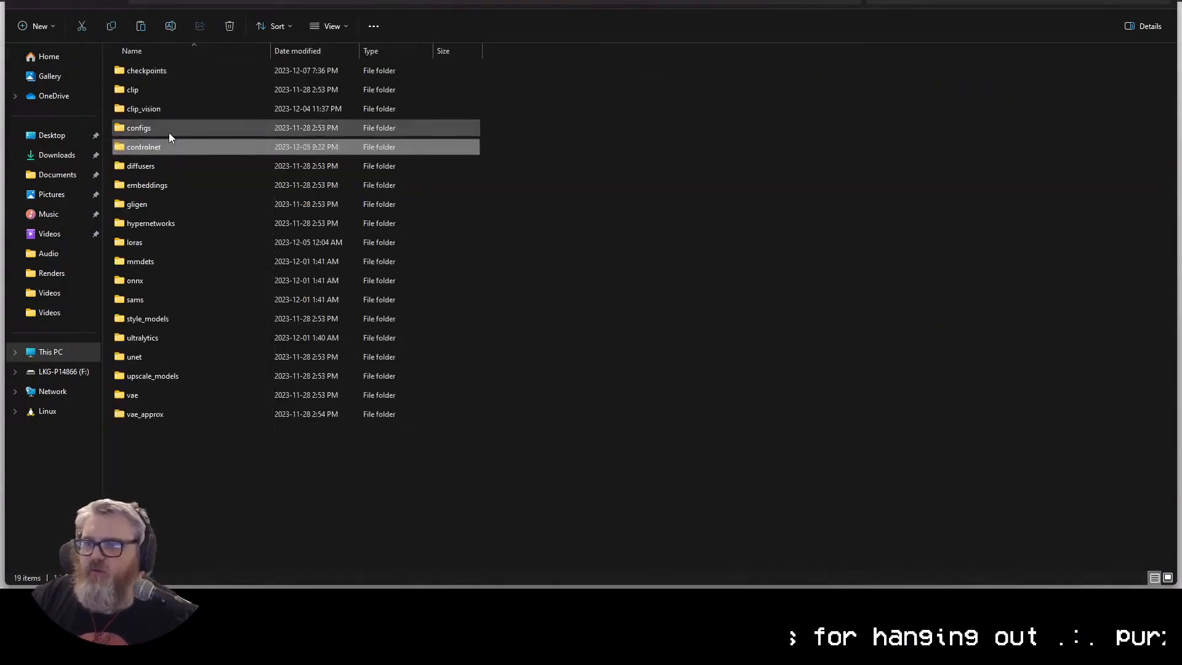
pyautogui.press('Return')
pyautogui.hotkey('ctrl', 'v')
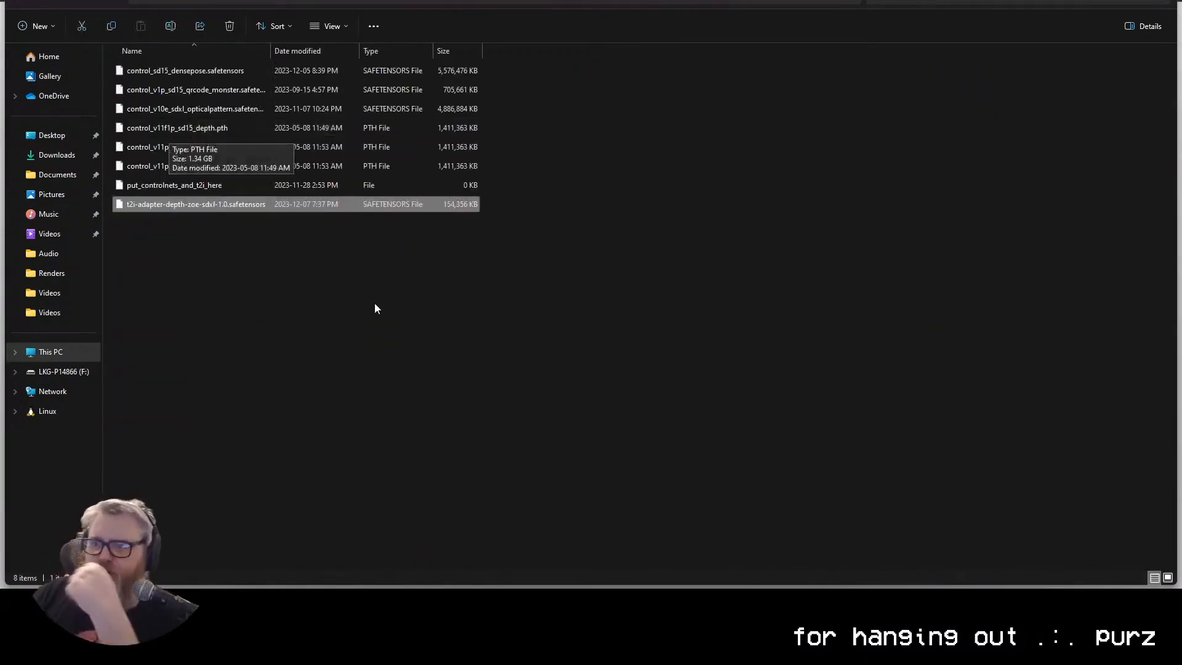
pyautogui.click(324, 302)
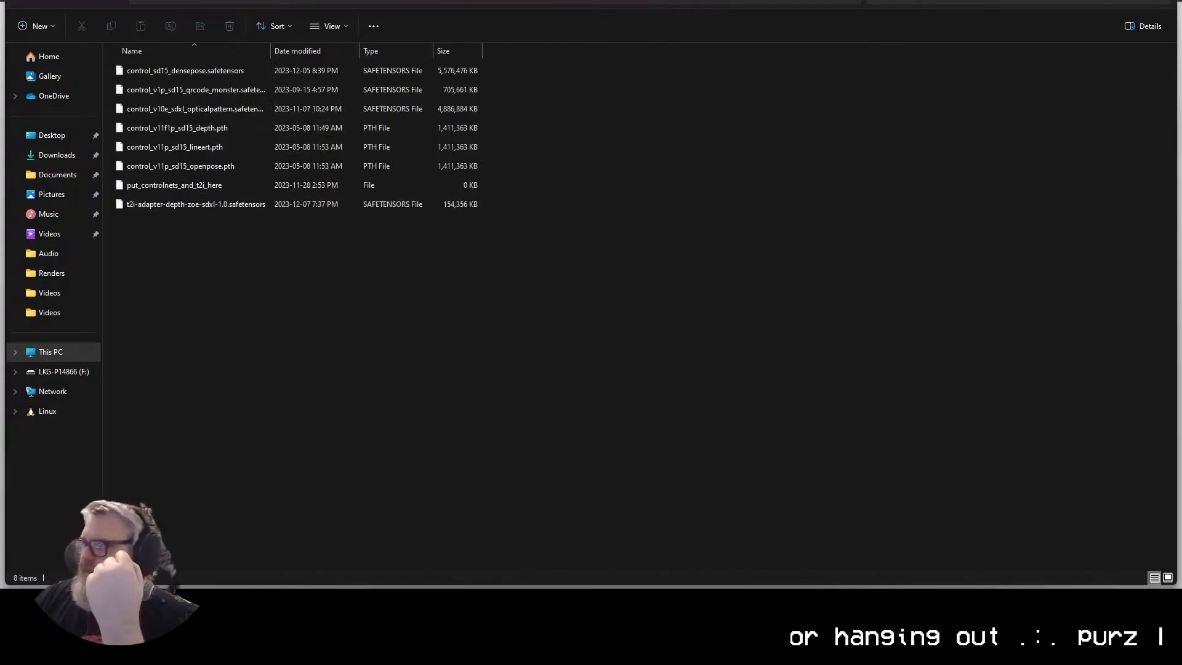
# Step: Return to ComfyUI, refresh the model lists, and set Load Advanced ControlNet Model to t2i-adapter-depth-zoe-sdxl-1.0.safetensors
pyautogui.hotkey('alt', 'Tab')
pyautogui.hotkey('ctrl', 'Tab')
pyautogui.click(374, 274)
pyautogui.click(1132, 428)
pyautogui.click(369, 275)
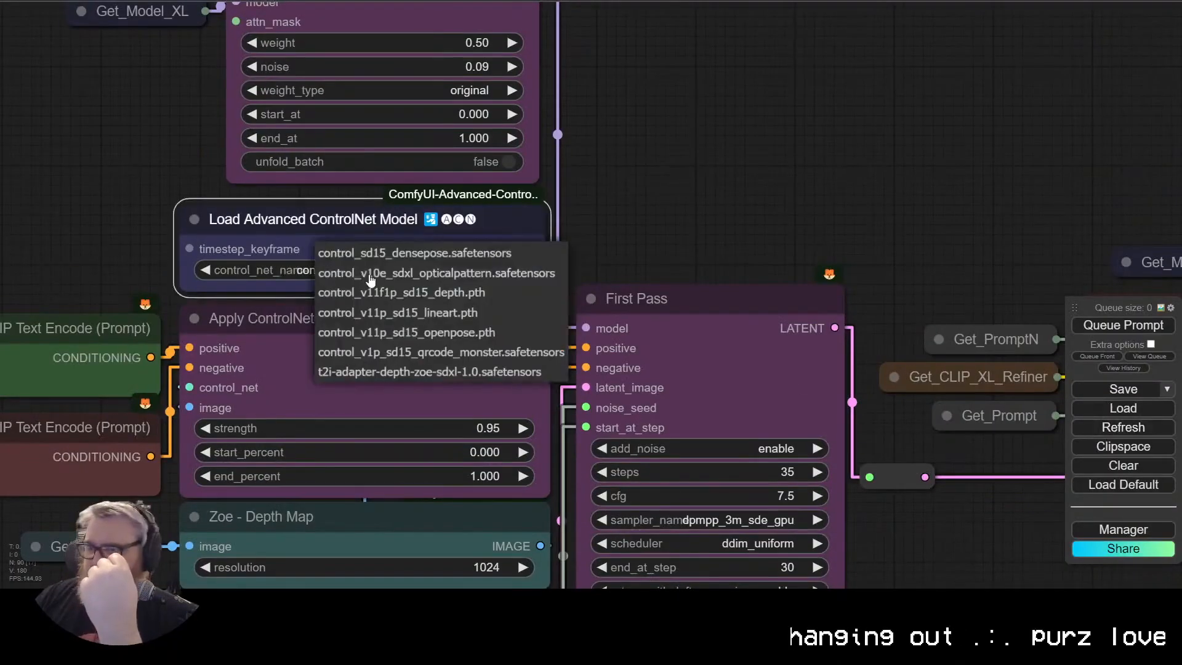
pyautogui.click(430, 372)
pyautogui.click(676, 166)
# Step: Set the UltralyticsDetectorProvider node's model to bbox/face_yolov8m.pt
pyautogui.scroll(-1, 680, 210)
pyautogui.moveTo(680, 210); pyautogui.dragTo(437, 35)
pyautogui.moveTo(789, 547); pyautogui.dragTo(1181, 430)
pyautogui.moveTo(158, 178); pyautogui.dragTo(989, 278)
pyautogui.scroll(-8, 989, 276)
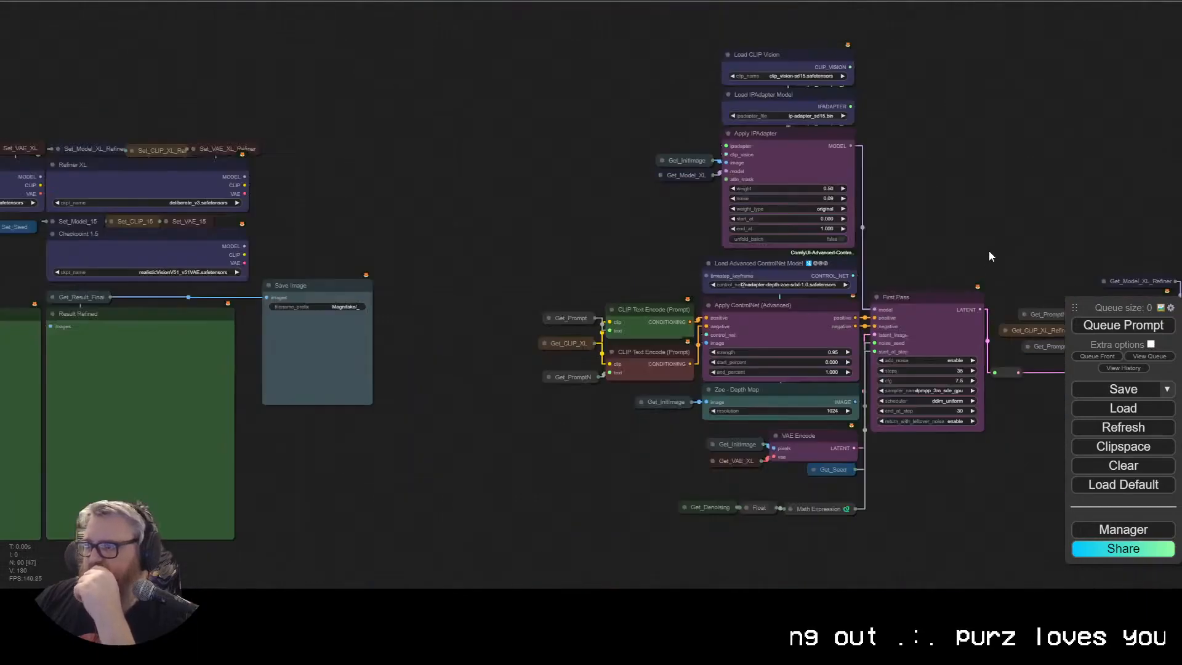
pyautogui.scroll(-9, 989, 250)
pyautogui.moveTo(1016, 370); pyautogui.dragTo(588, 163)
pyautogui.scroll(19, 594, 256)
pyautogui.click(651, 377)
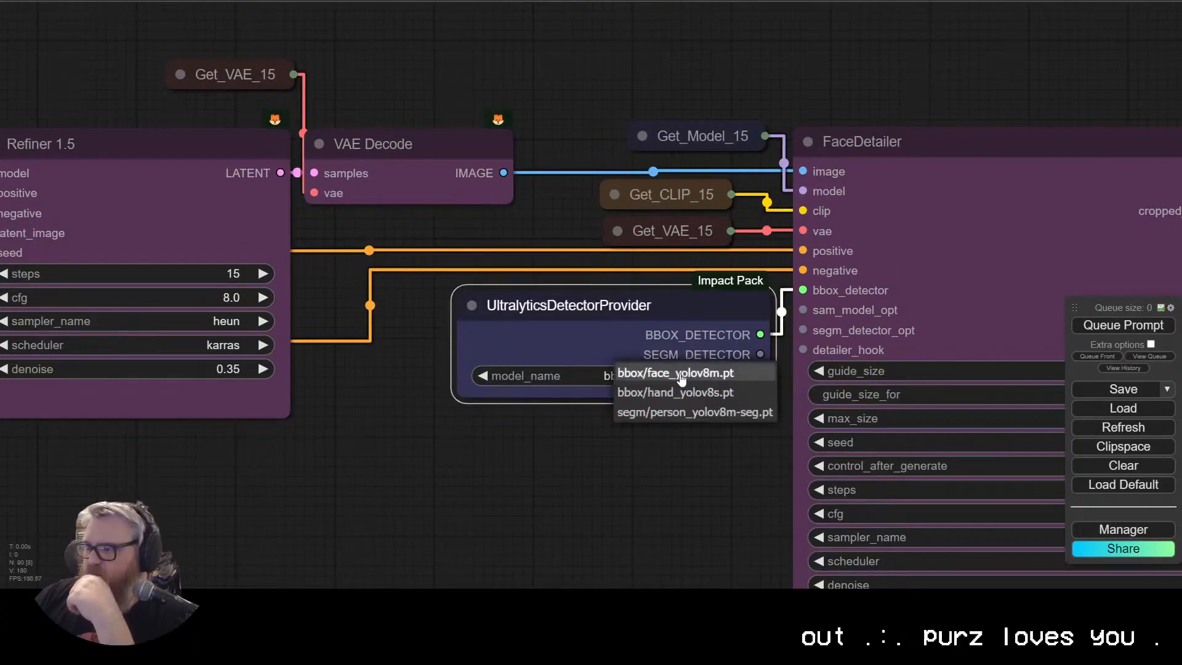
pyautogui.click(679, 375)
pyautogui.click(592, 480)
# Step: Go back over the input image and checkpoint nodes and queue the prompt
pyautogui.moveTo(202, 538); pyautogui.dragTo(407, 513)
pyautogui.scroll(-12, 407, 512)
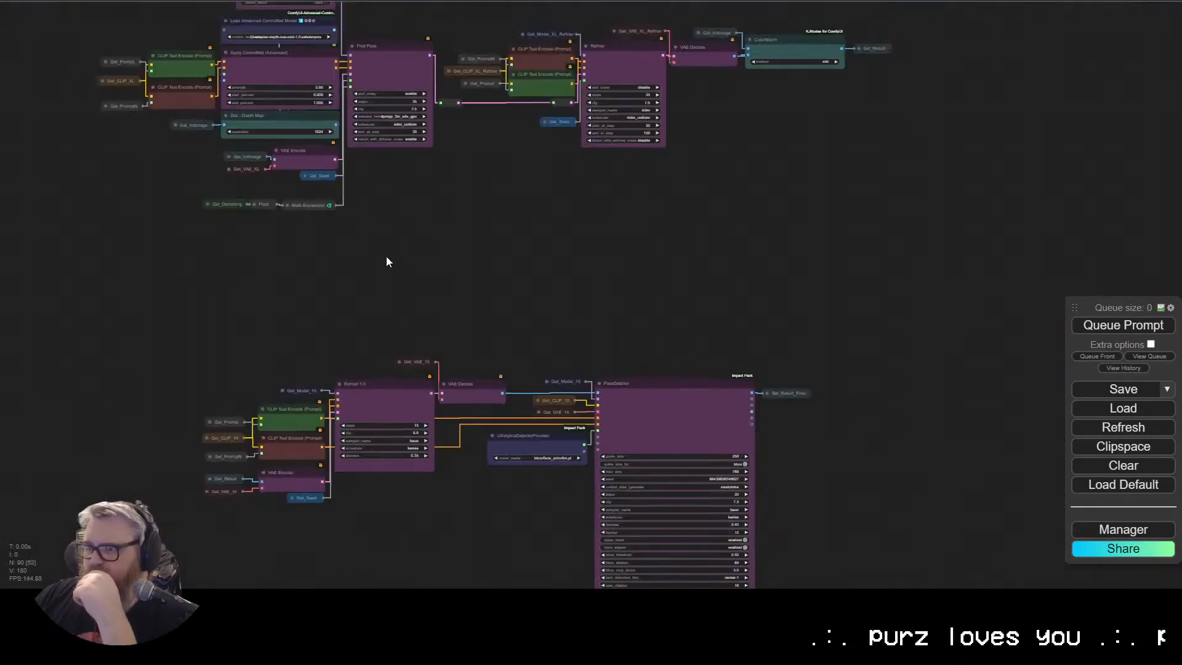
pyautogui.moveTo(387, 257); pyautogui.dragTo(814, 514)
pyautogui.moveTo(703, 219); pyautogui.dragTo(836, 90)
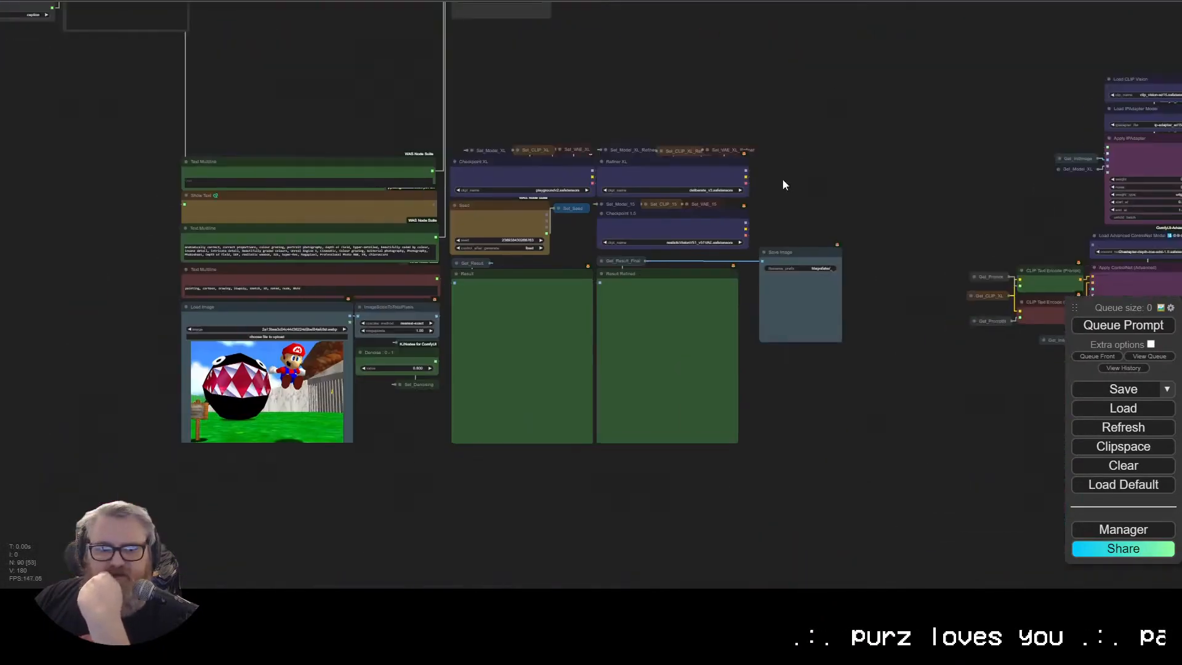
pyautogui.scroll(4, 620, 408)
pyautogui.click(1122, 327)
# Step: Follow the running workflow to the BLIP Model Loader and BLIP Analyze Image nodes and inspect them
pyautogui.scroll(-5, 914, 186)
pyautogui.scroll(-7, 943, 213)
pyautogui.moveTo(958, 132); pyautogui.dragTo(689, 158)
pyautogui.scroll(4, 689, 159)
pyautogui.scroll(9, 137, 127)
pyautogui.moveTo(136, 127); pyautogui.dragTo(166, 269)
pyautogui.moveTo(25, 258); pyautogui.dragTo(454, 385)
pyautogui.scroll(6, 454, 385)
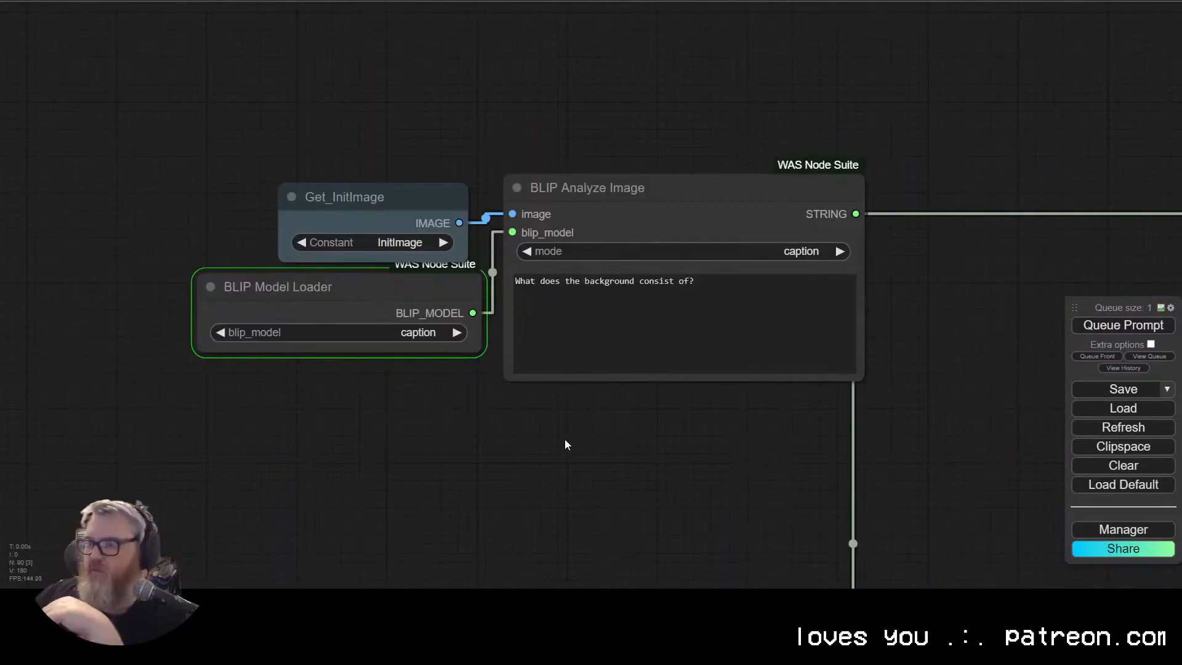
pyautogui.scroll(-1, 564, 438)
pyautogui.moveTo(564, 438); pyautogui.dragTo(212, 380)
# Step: Check the console output, read through the BLIP Analyze Image error report, and close the report
pyautogui.hotkey('alt', 'Tab')
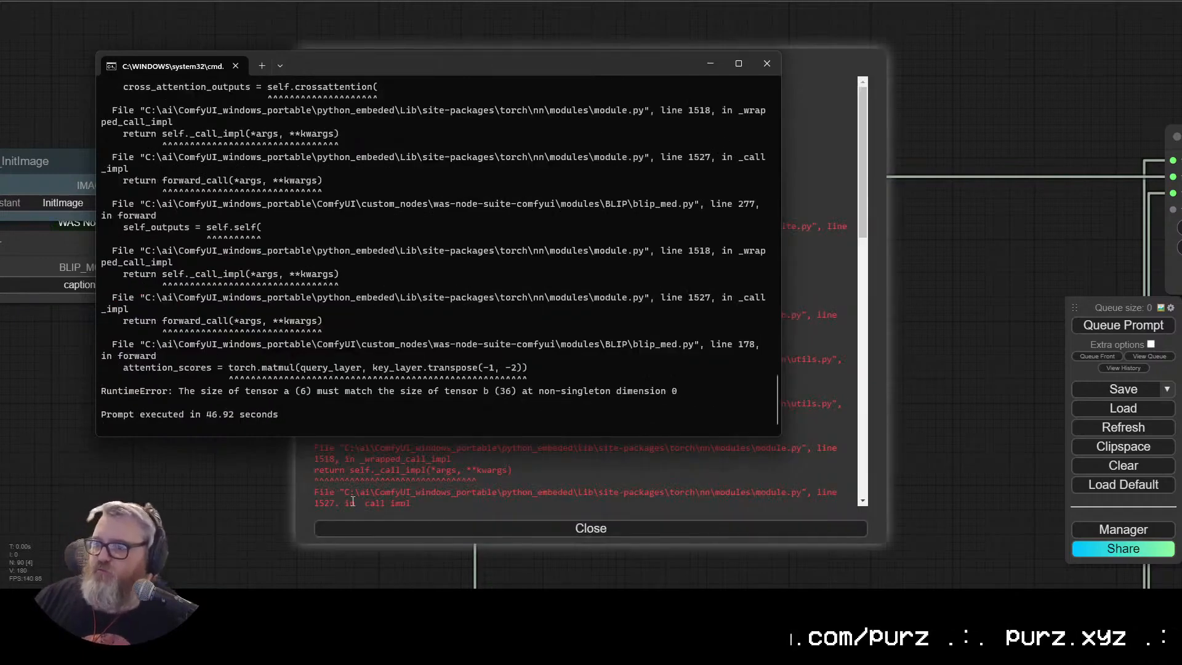
pyautogui.click(243, 473)
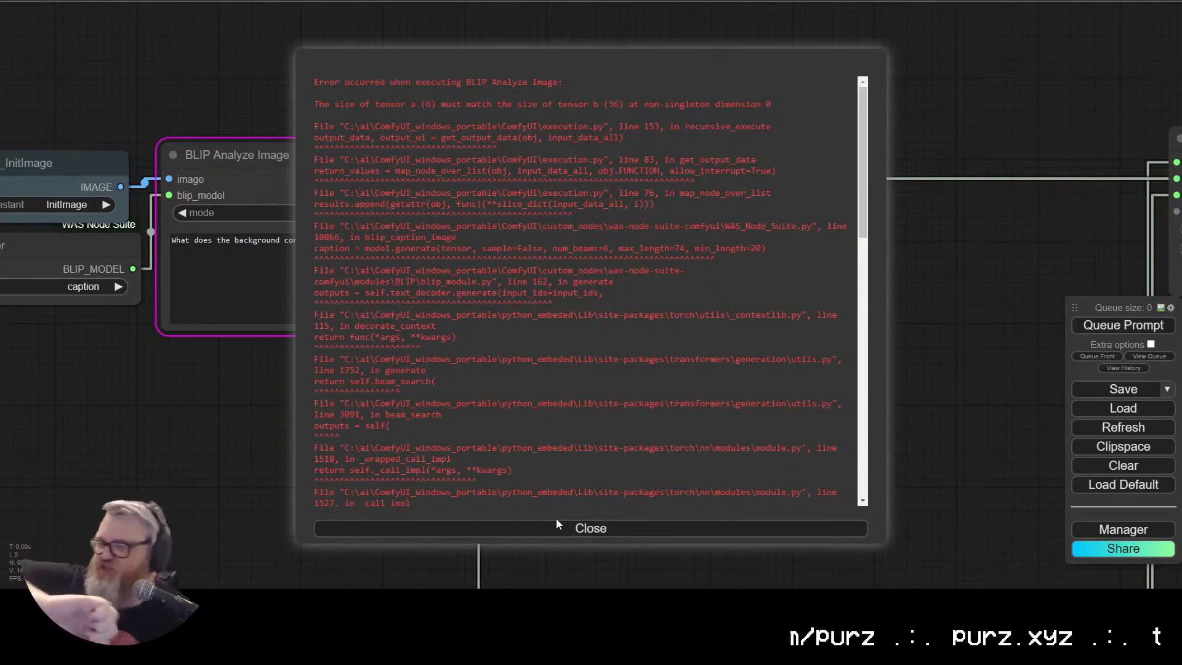
pyautogui.scroll(-5, 552, 342)
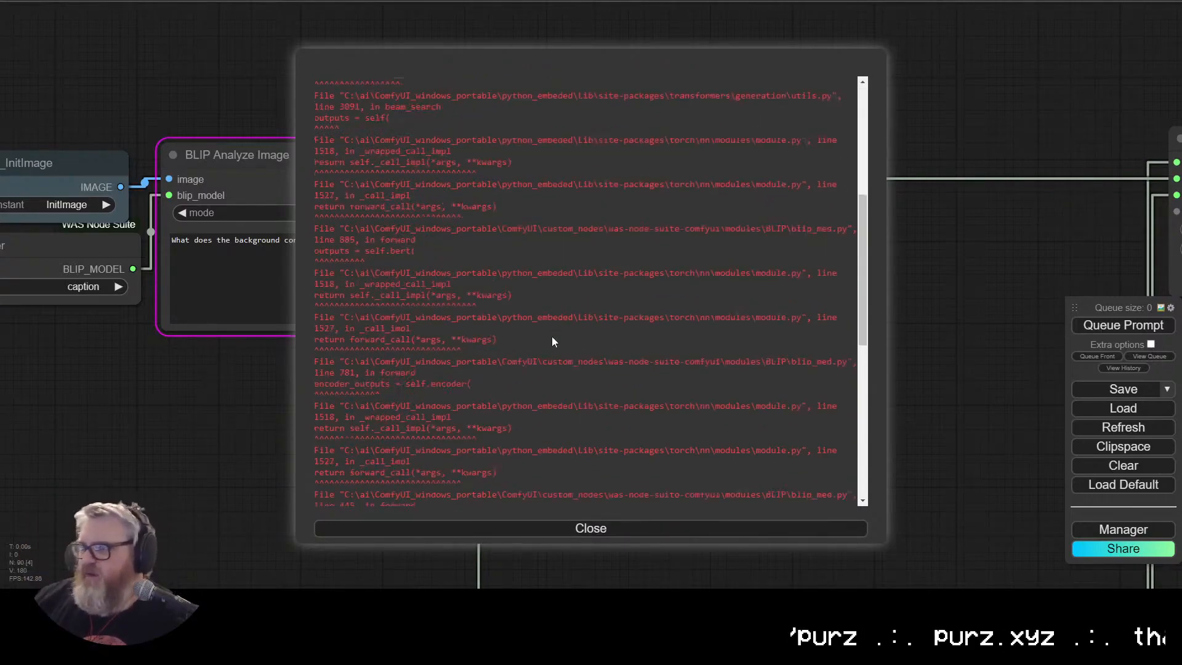
pyautogui.scroll(-2, 560, 326)
pyautogui.scroll(10, 593, 405)
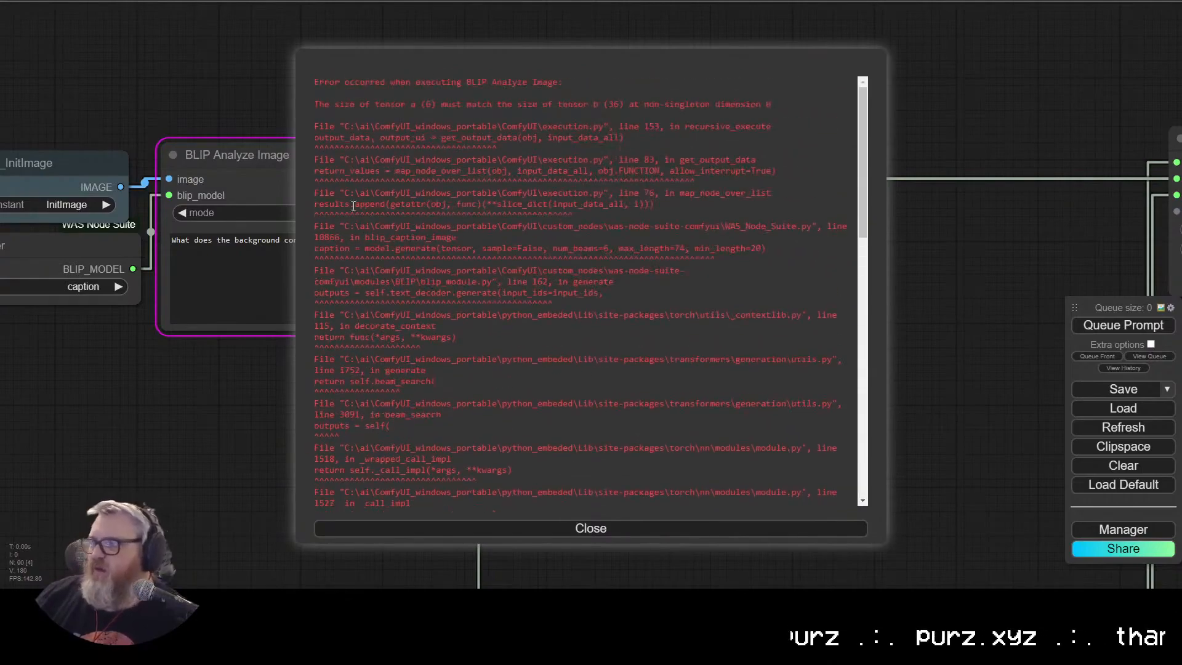
pyautogui.click(354, 528)
# Step: Look back through the ComfyUI console output for the WAS Node Suite messages preceding the traceback
pyautogui.hotkey('alt', 'Tab')
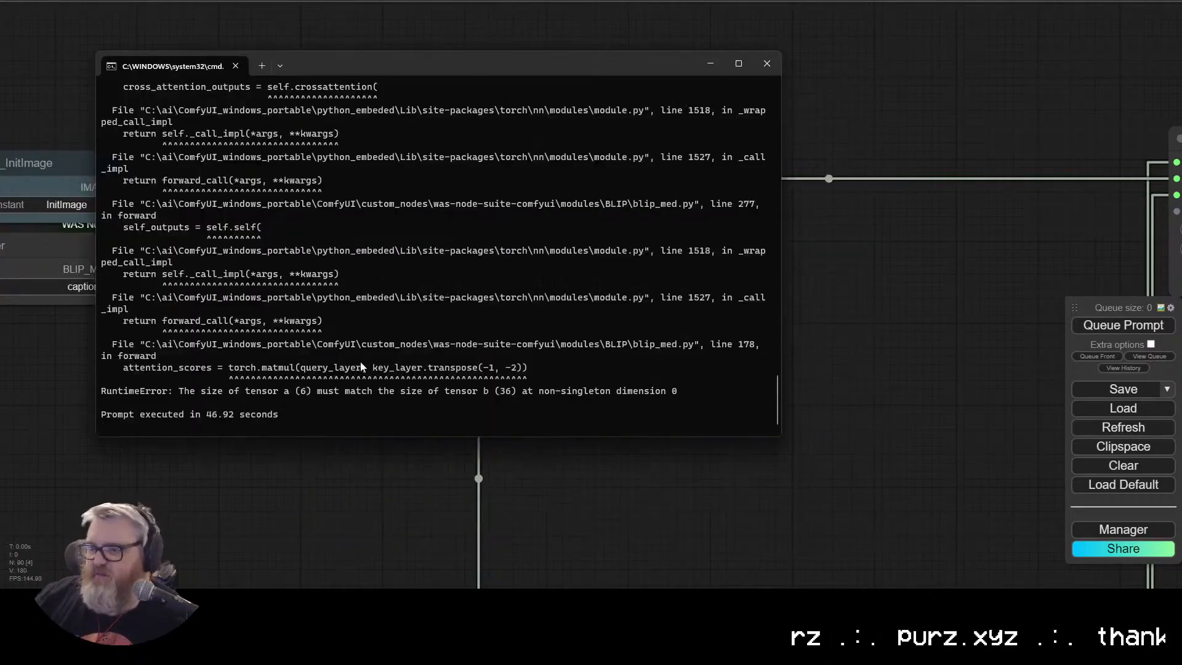
pyautogui.scroll(20, 350, 356)
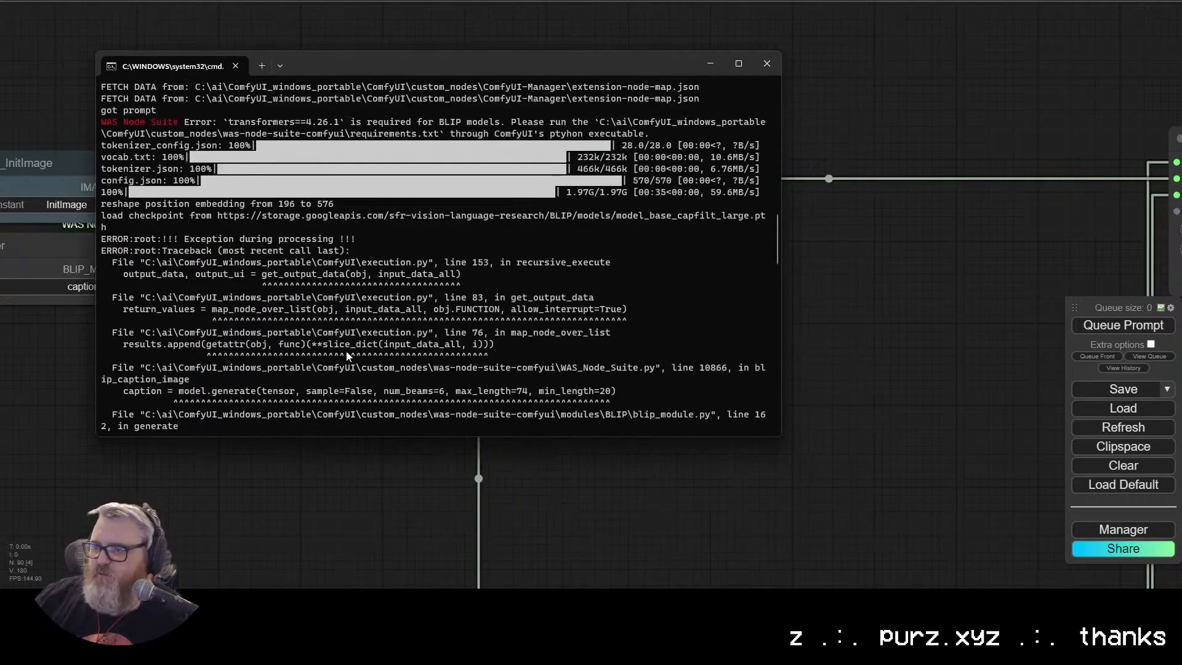
pyautogui.scroll(1, 348, 356)
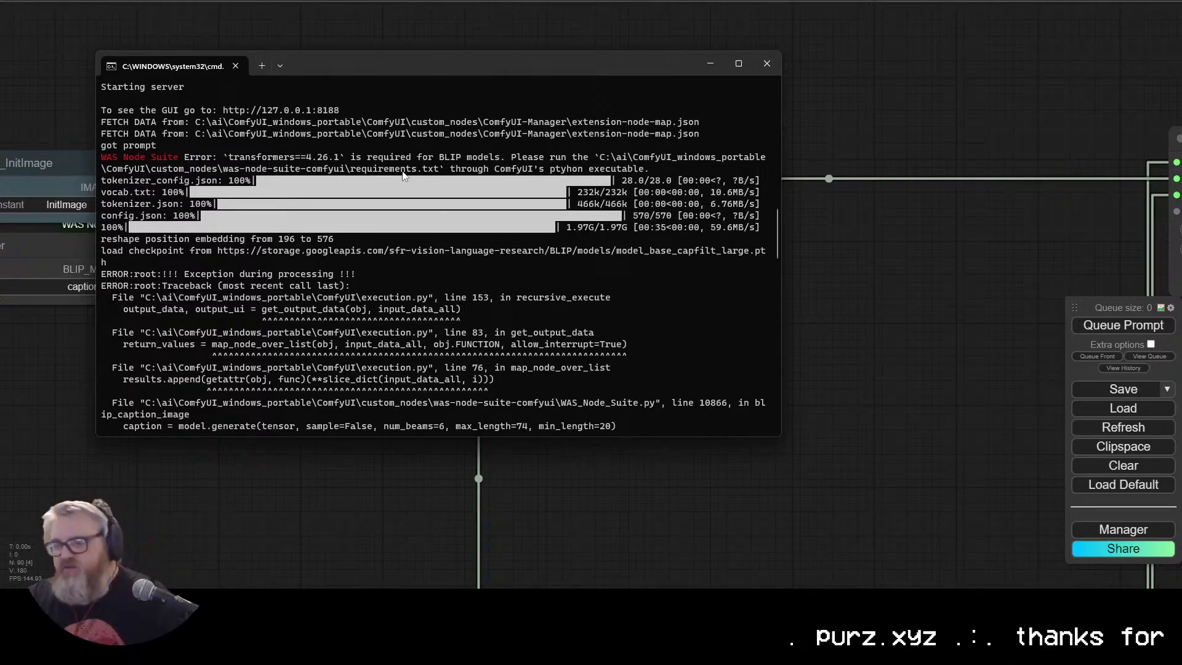
# Step: Open a new command prompt, change to \ai\ComfyUI_windows_portable, and list the directory
pyautogui.press('super+r')
pyautogui.press('Return')
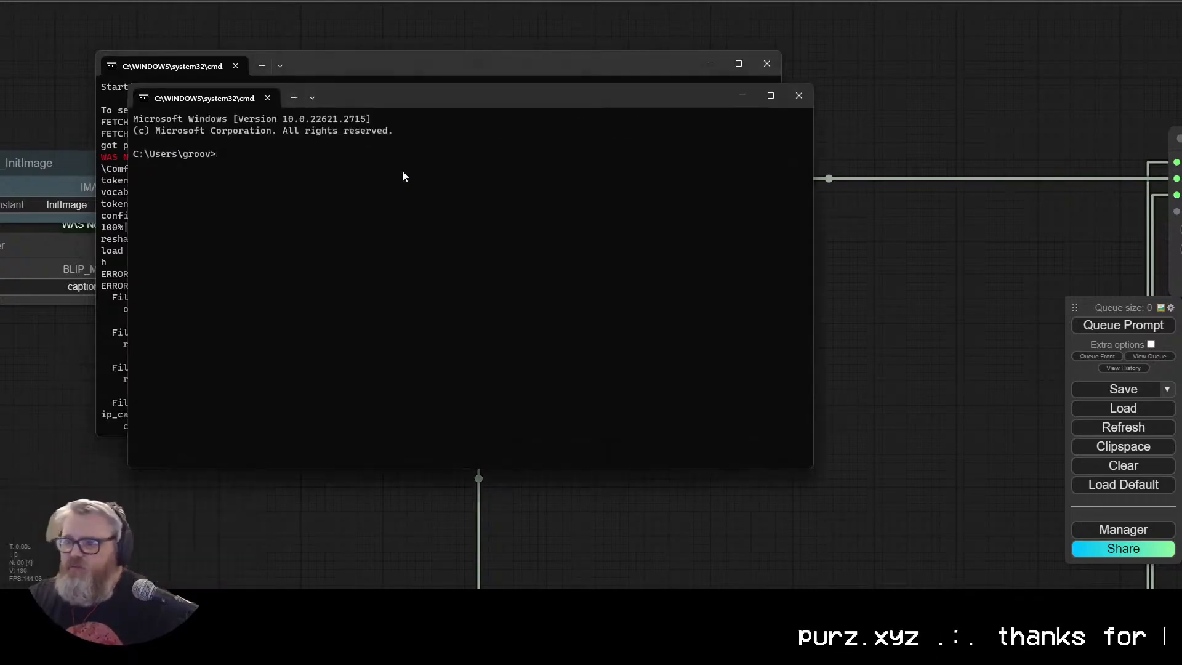
pyautogui.write('cd \\ai')
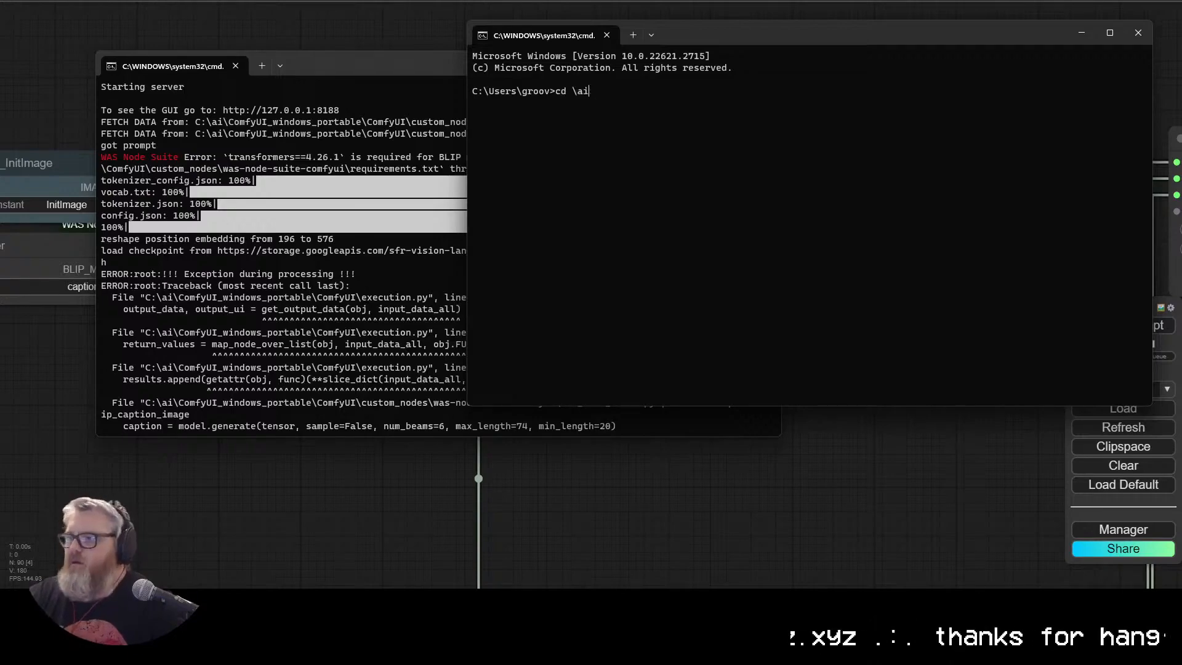
pyautogui.write('\\com')
pyautogui.press('Tab')
pyautogui.press('Return')
pyautogui.write('dir')
pyautogui.press('Return')
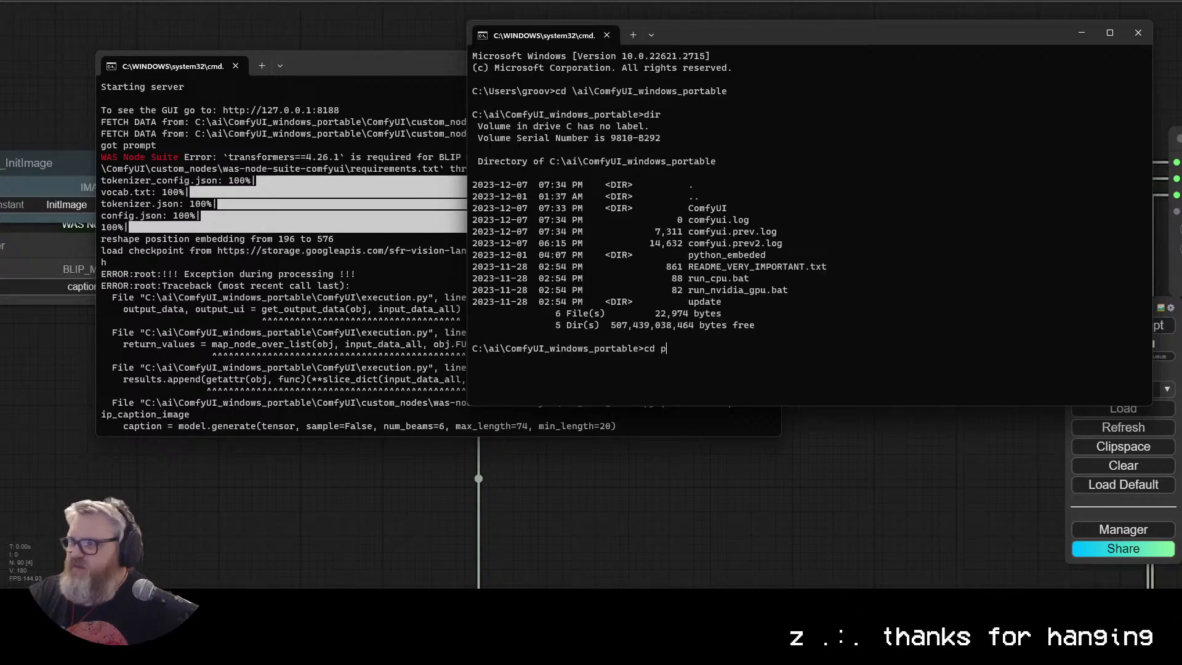
# Step: Change into the python_embeded directory and list its contents
pyautogui.write('cd ppyt')
pyautogui.press('BackSpace')
pyautogui.press('BackSpace')
pyautogui.press('BackSpace')
pyautogui.write('ython_embeded')
pyautogui.press('Return')
pyautogui.write('dir')
pyautogui.press('Return')
# Step: Change into the Scripts directory, review its file listing, and try to run pip
pyautogui.write('cd Scripts')
pyautogui.press('Return')
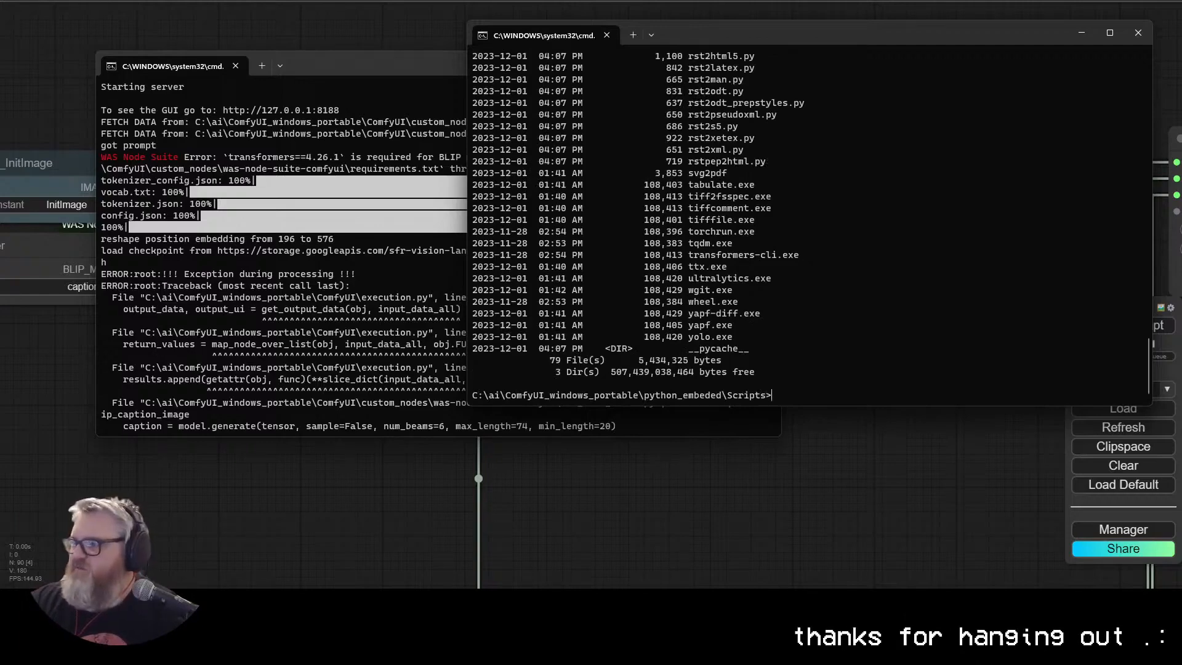
pyautogui.scroll(10, 889, 79)
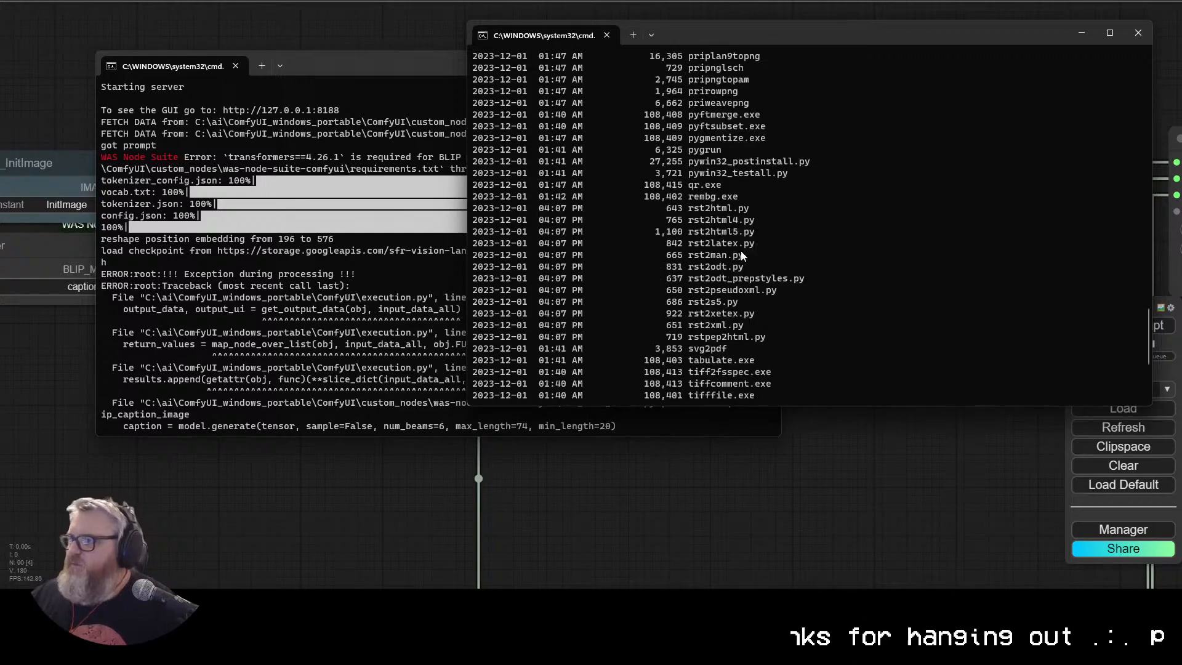
pyautogui.scroll(-10, 744, 289)
pyautogui.write('pip')
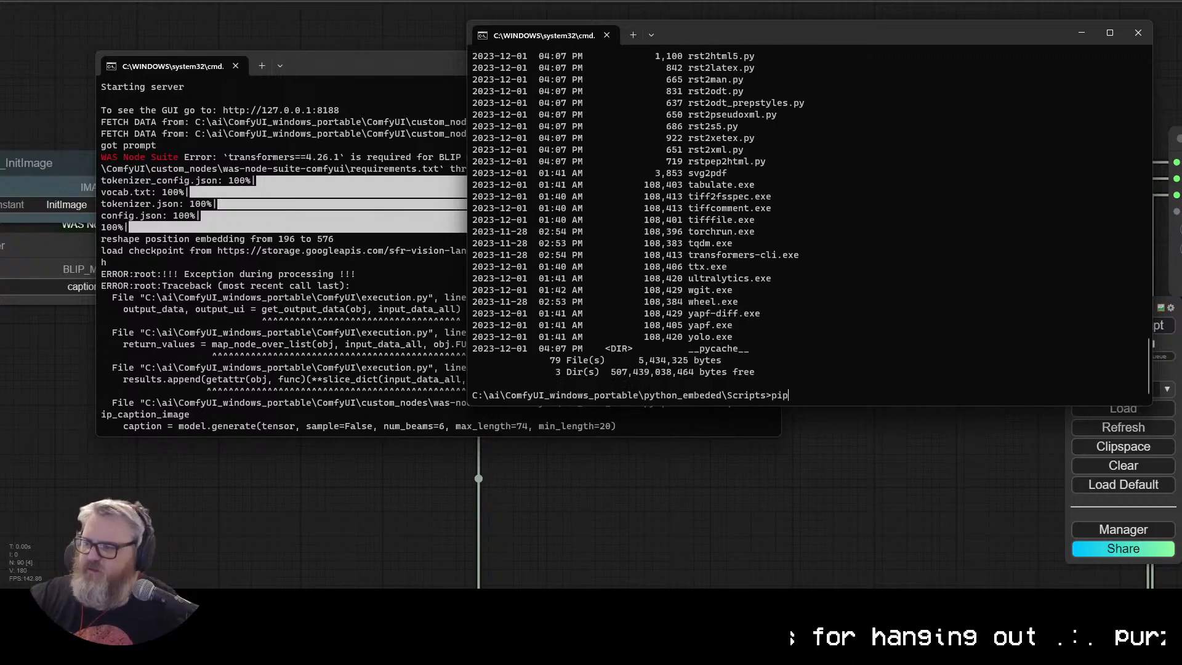
pyautogui.press('Return')
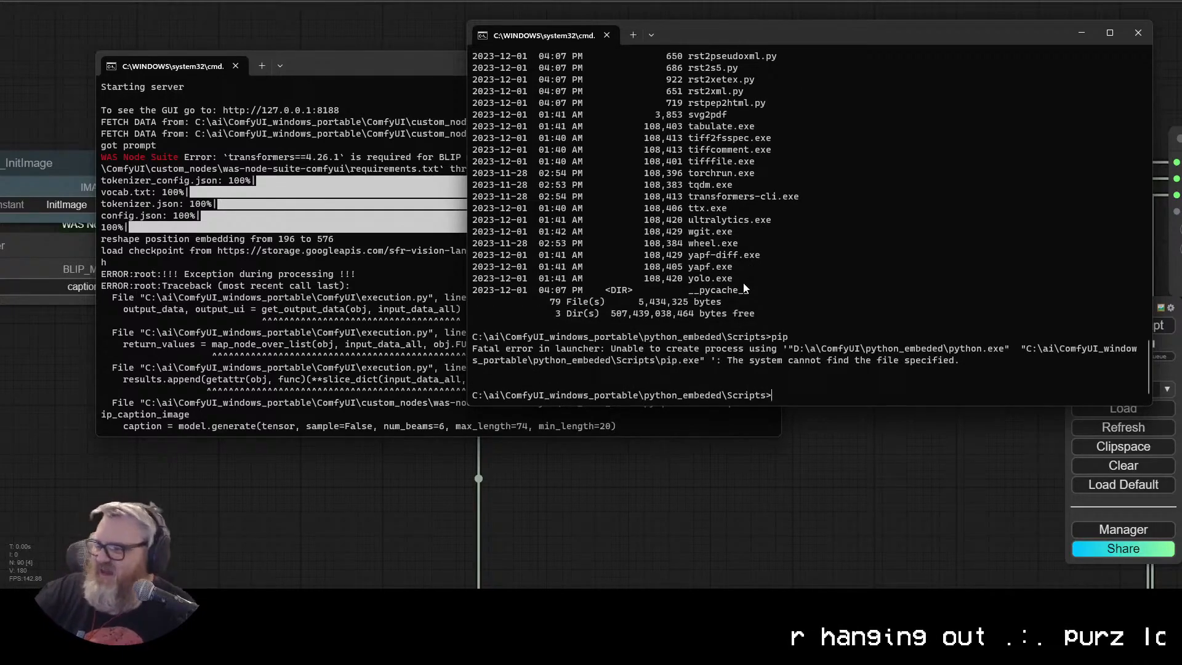
# Step: Return to the ComfyUI_windows_portable directory and recheck the WAS Node Suite requirements path in the server console
pyautogui.write('cd ..')
pyautogui.press('Return')
pyautogui.write('cd ..')
pyautogui.press('Return')
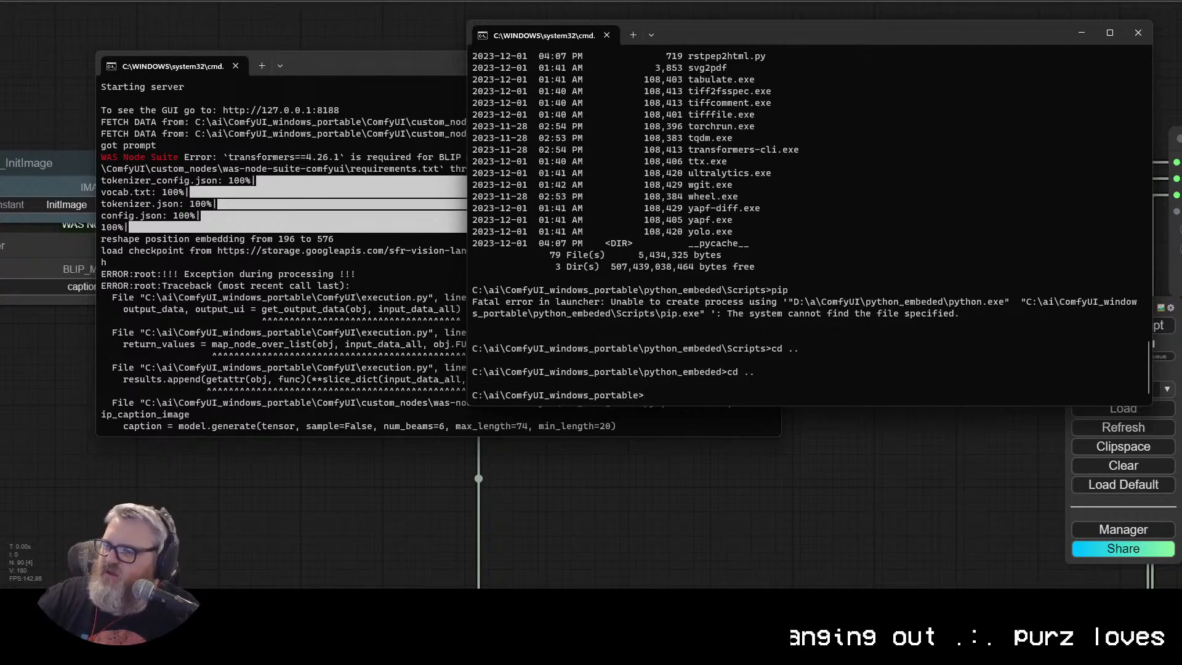
pyautogui.click(364, 243)
pyautogui.scroll(4, 365, 242)
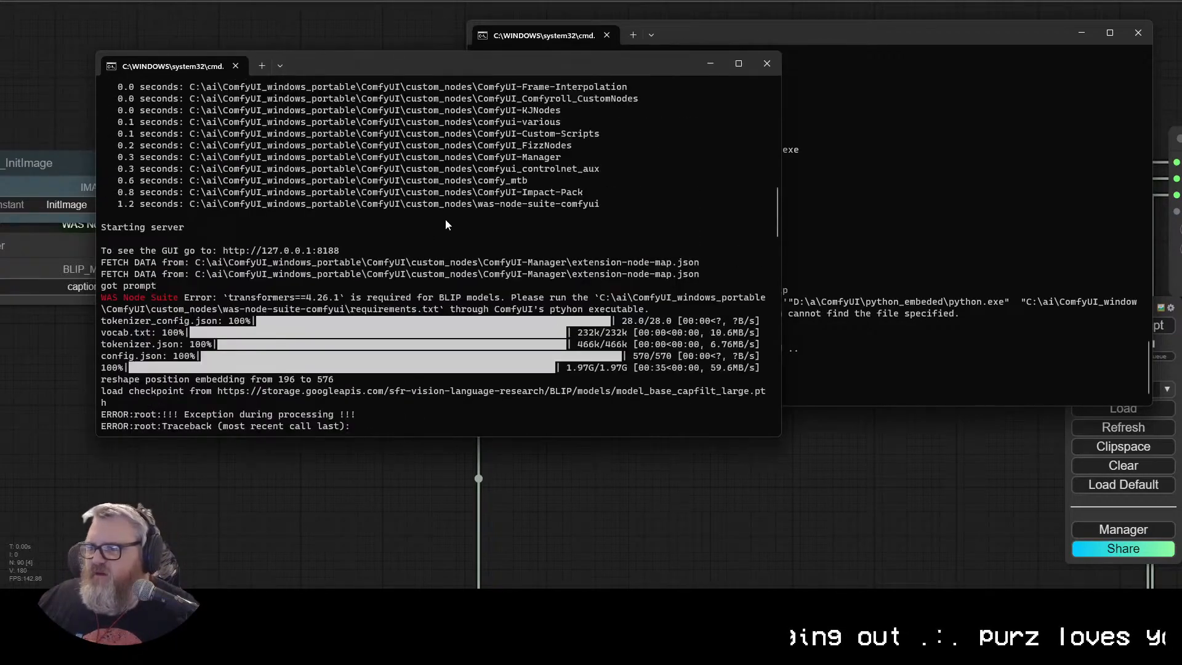
# Step: Change down into ComfyUI\custom_nodes\was-node-suite-comfyui in the command prompt
pyautogui.click(919, 306)
pyautogui.write('cd ')
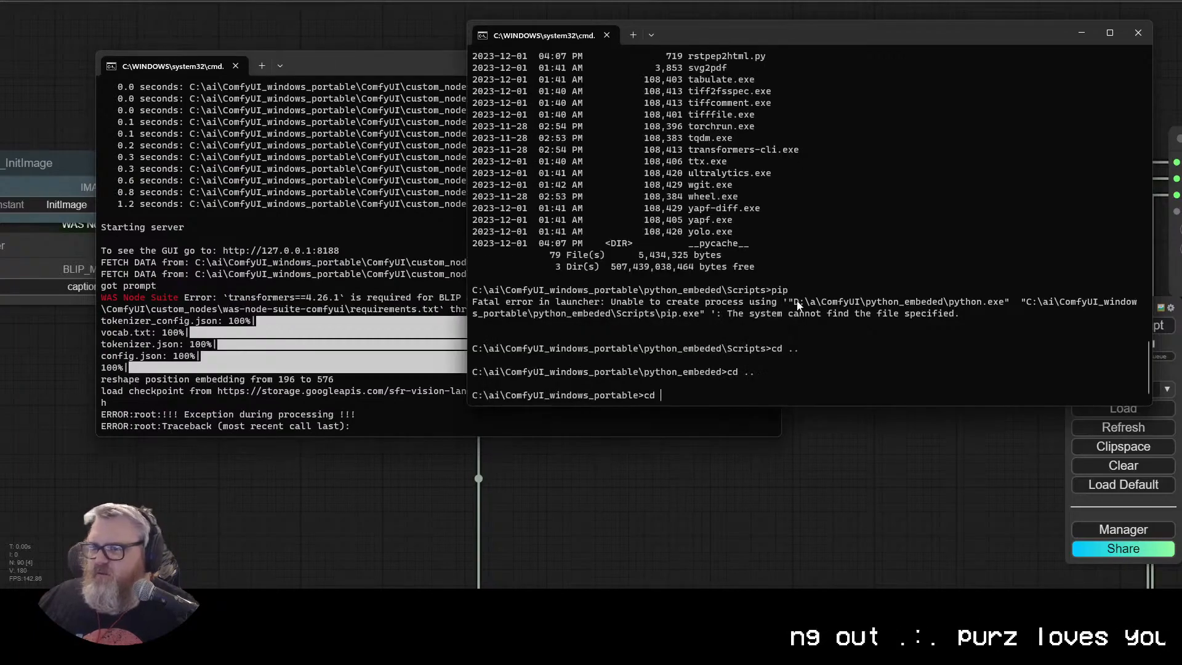
pyautogui.write('ComfyUI')
pyautogui.press('Return')
pyautogui.write('cd ')
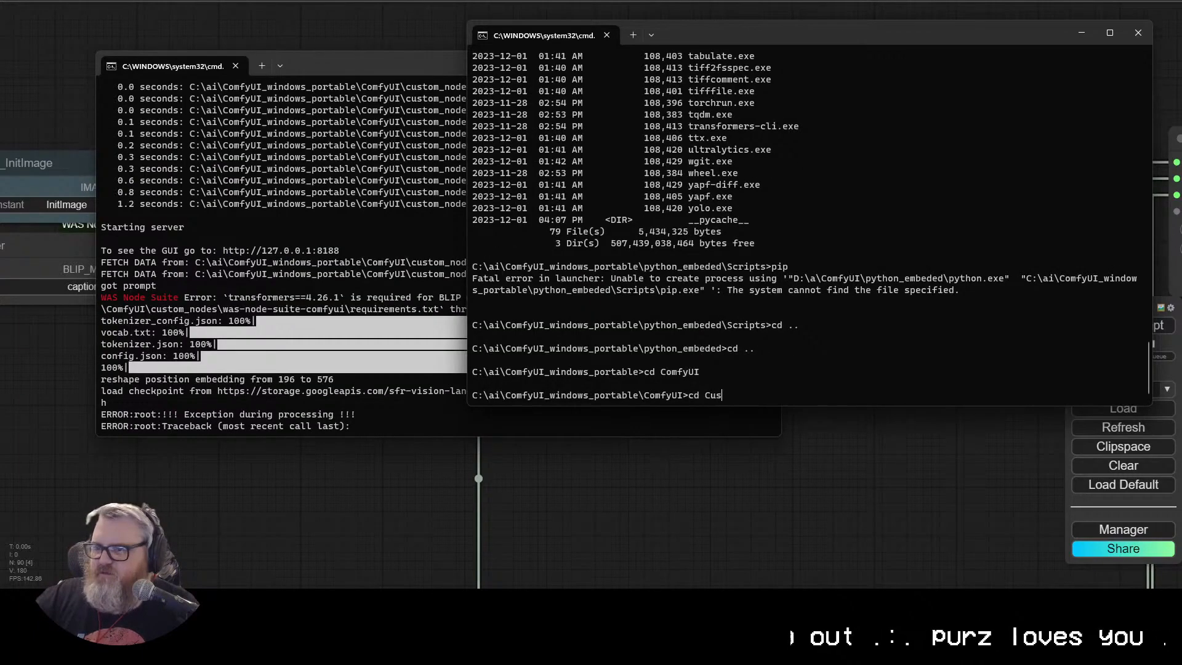
pyautogui.write('Cus')
pyautogui.press('Tab')
pyautogui.press('Return')
pyautogui.write('cd was-no')
pyautogui.press('Tab')
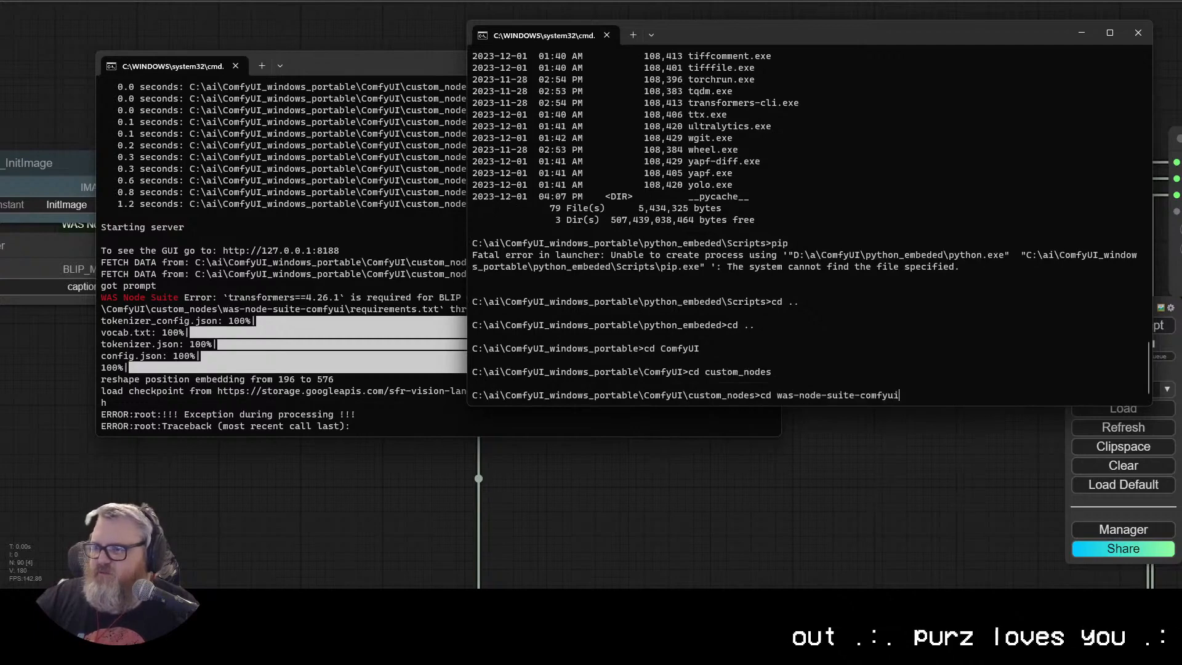
pyautogui.press('Return')
# Step: Try to install the WAS Node Suite dependencies from requirements.txt with pip install -r
pyautogui.write('pip install -r ')
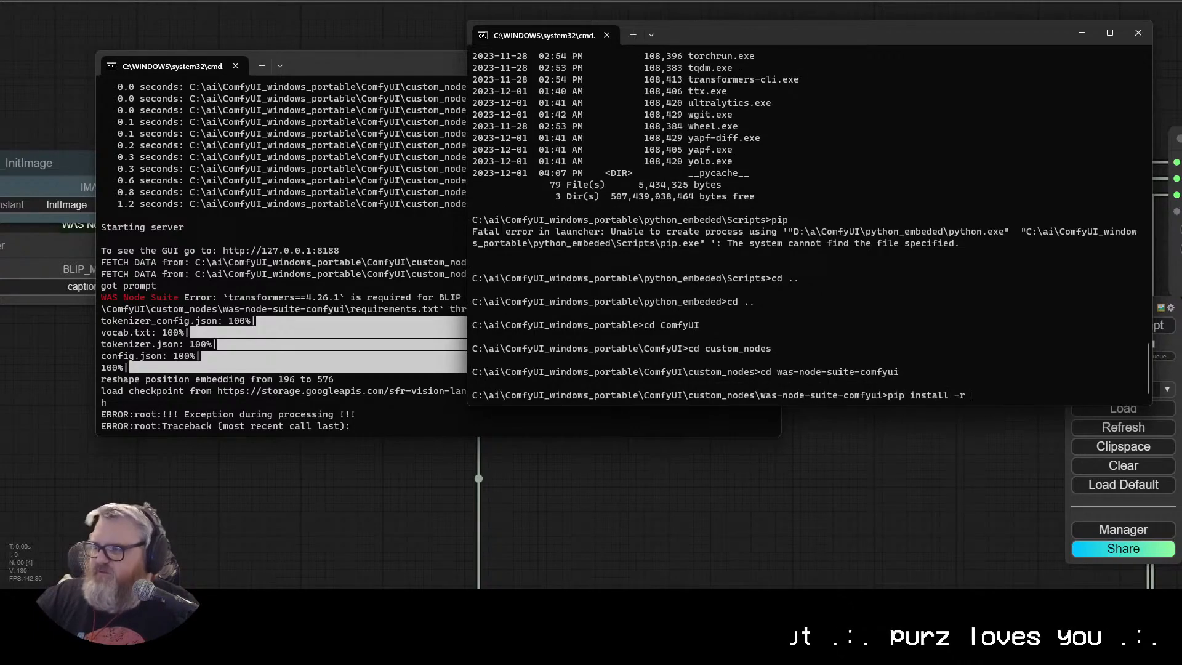
pyautogui.write('r')
pyautogui.press('Tab')
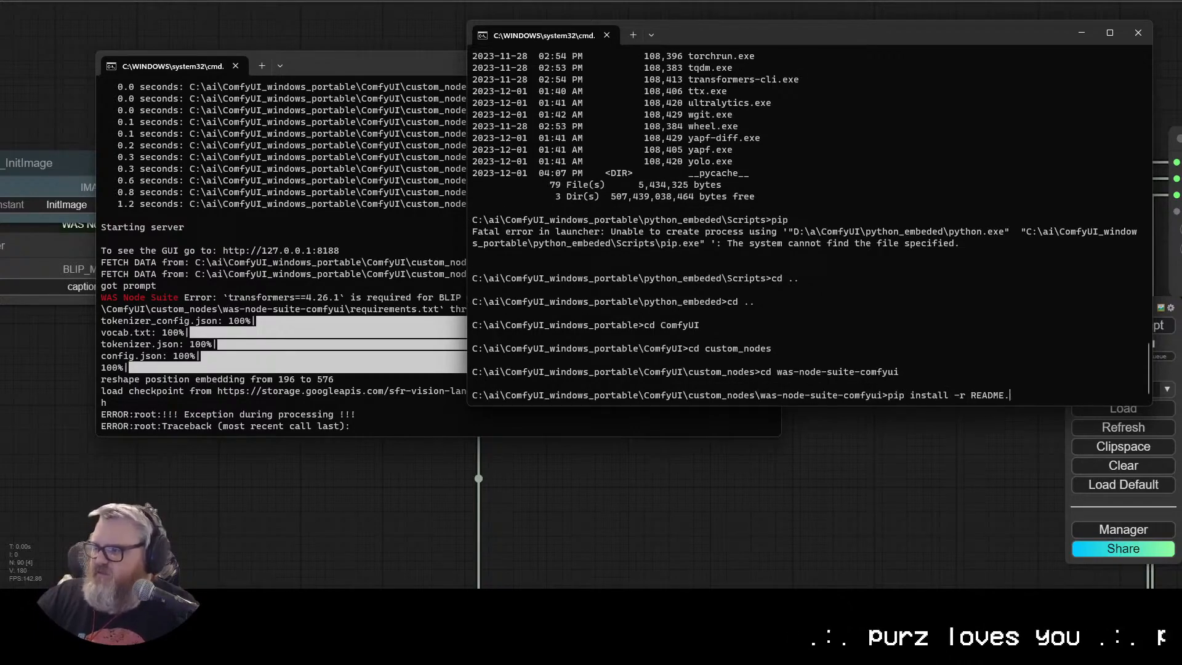
pyautogui.press('Tab')
pyautogui.press('Return')
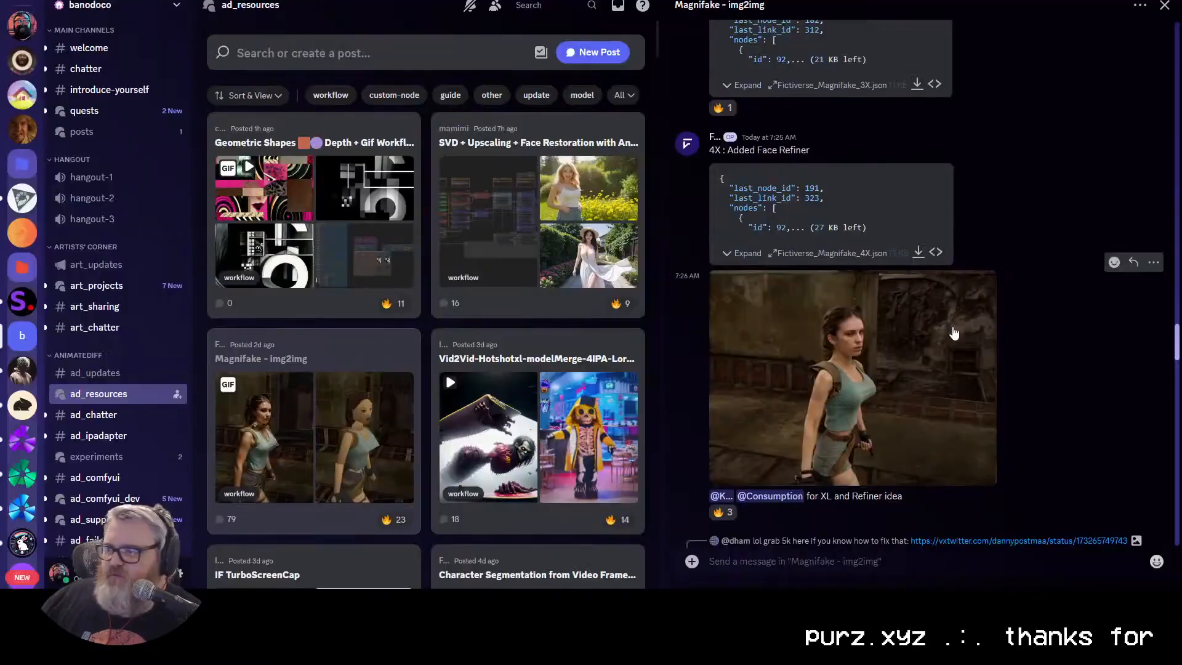
# Step: Read back through the Magnifake - img2img thread in Discord for advice on the WAS Node Suite BLIP error
pyautogui.scroll(9, 954, 333)
pyautogui.scroll(-3, 953, 331)
pyautogui.scroll(20, 794, 496)
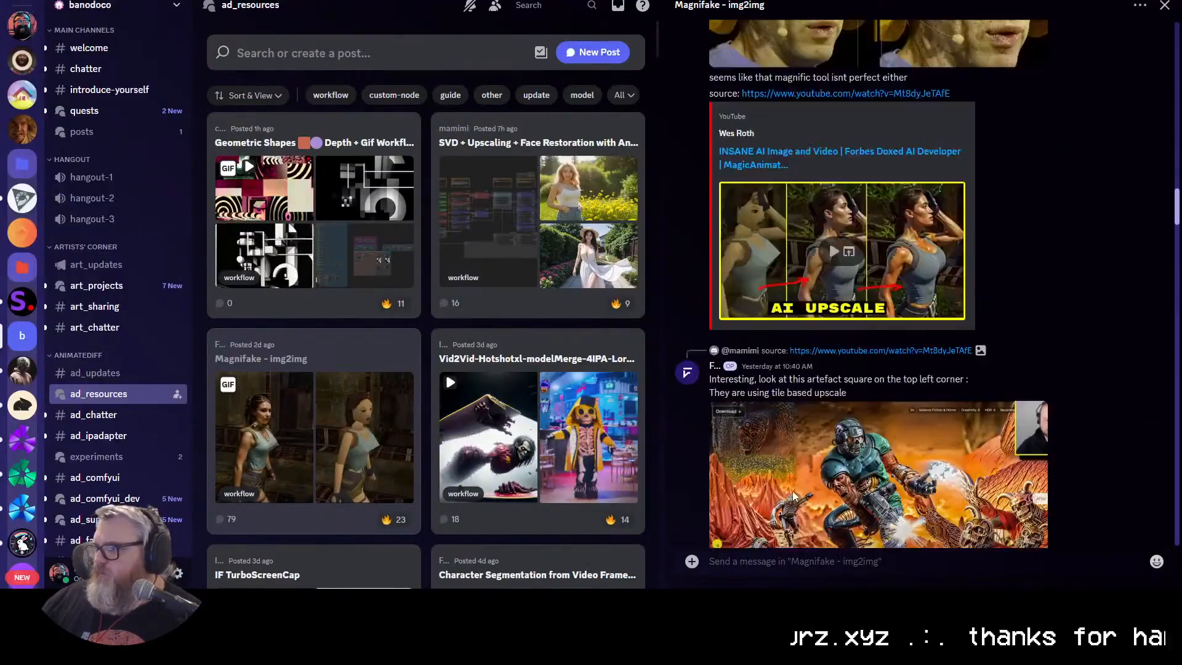
pyautogui.scroll(20, 794, 495)
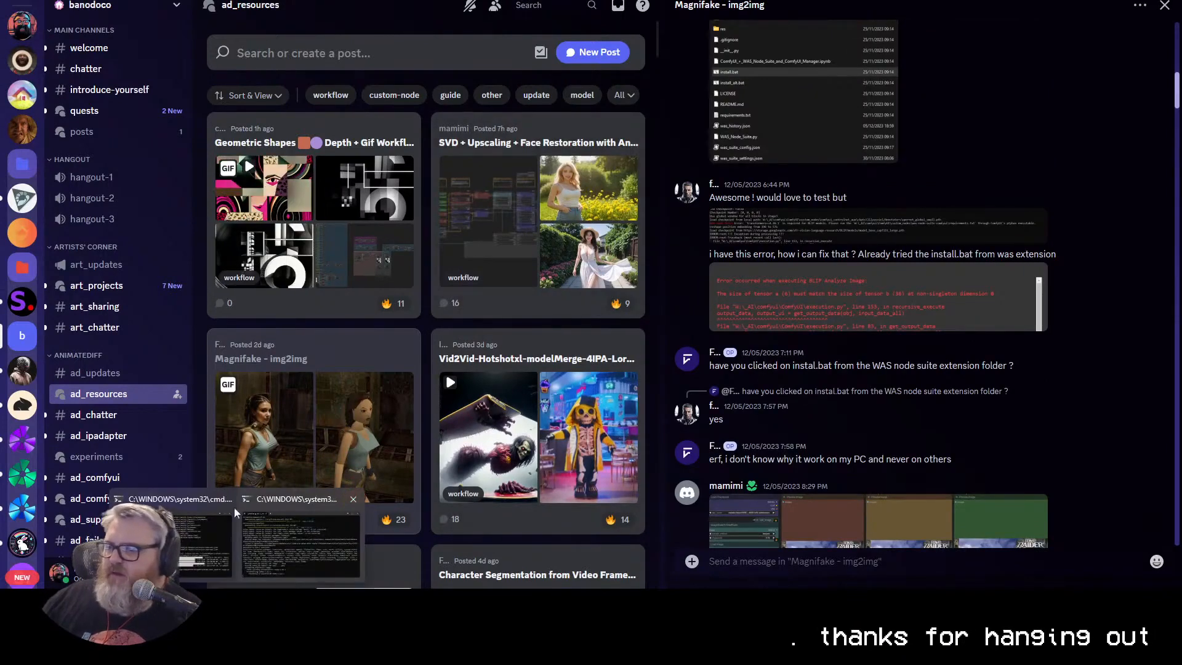
# Step: Cancel the running pip installation and run install.bat from the was-node-suite-comfyui folder
pyautogui.click(233, 516)
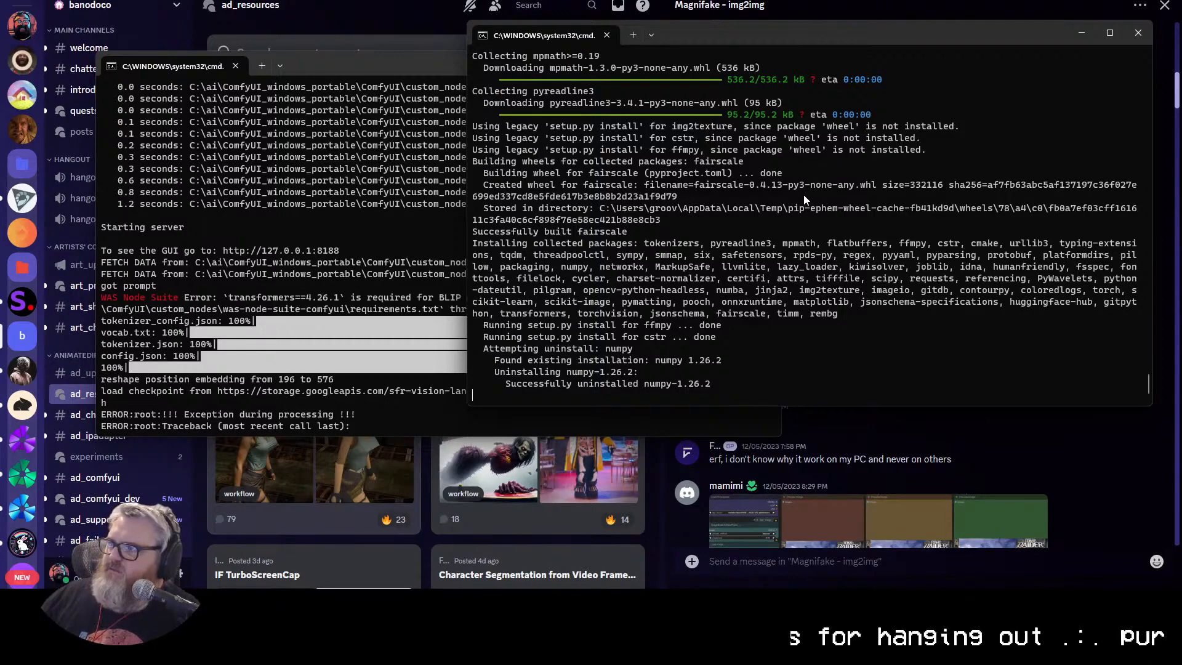
pyautogui.hotkey('ctrl', 'c')
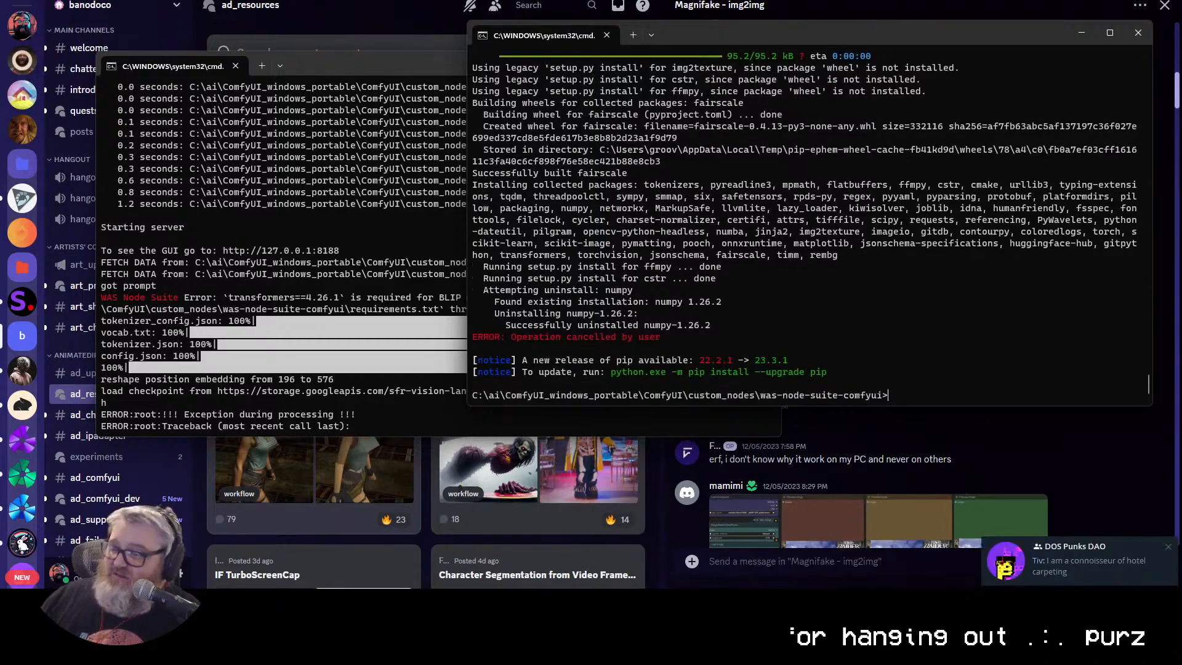
pyautogui.write('install.bat')
pyautogui.press('Return')
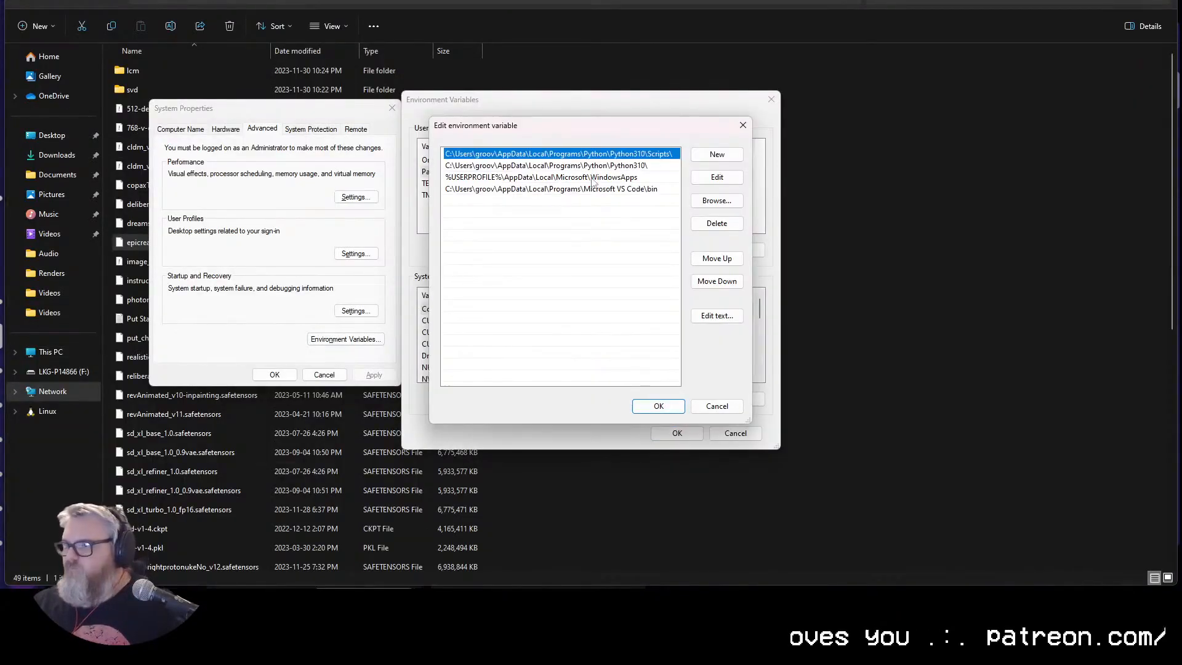
# Step: Add the copied directory path as a new entry in the Path environment variable and finish the install.bat run
pyautogui.click(717, 154)
pyautogui.hotkey('ctrl', 'v')
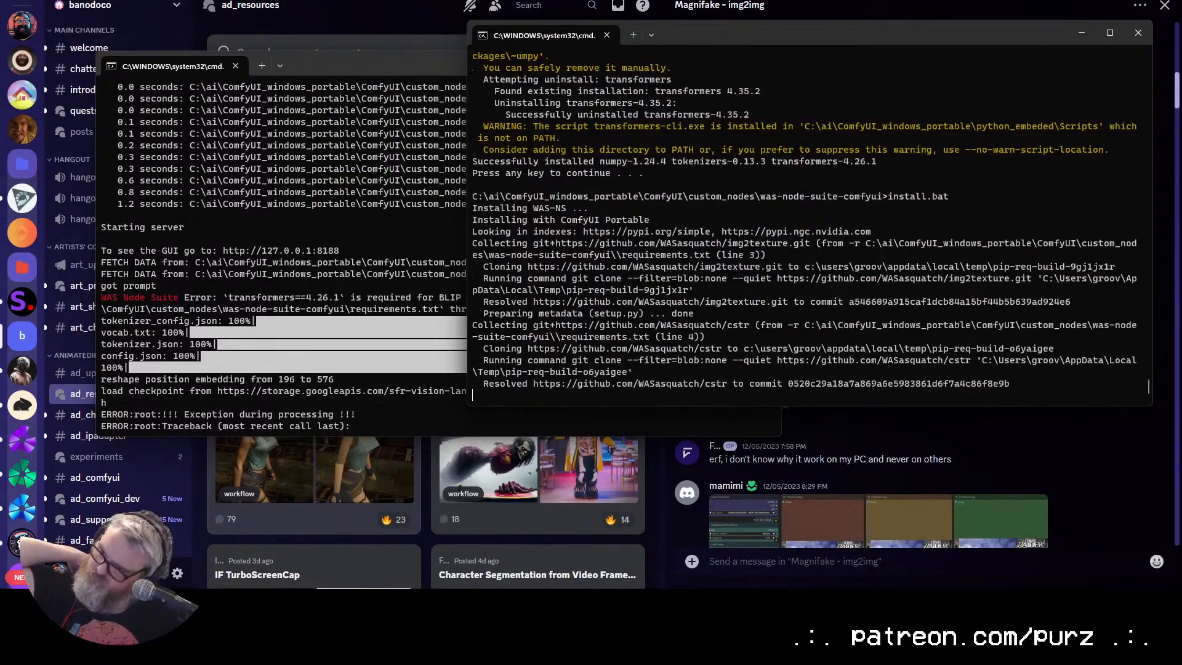
pyautogui.press('Return')
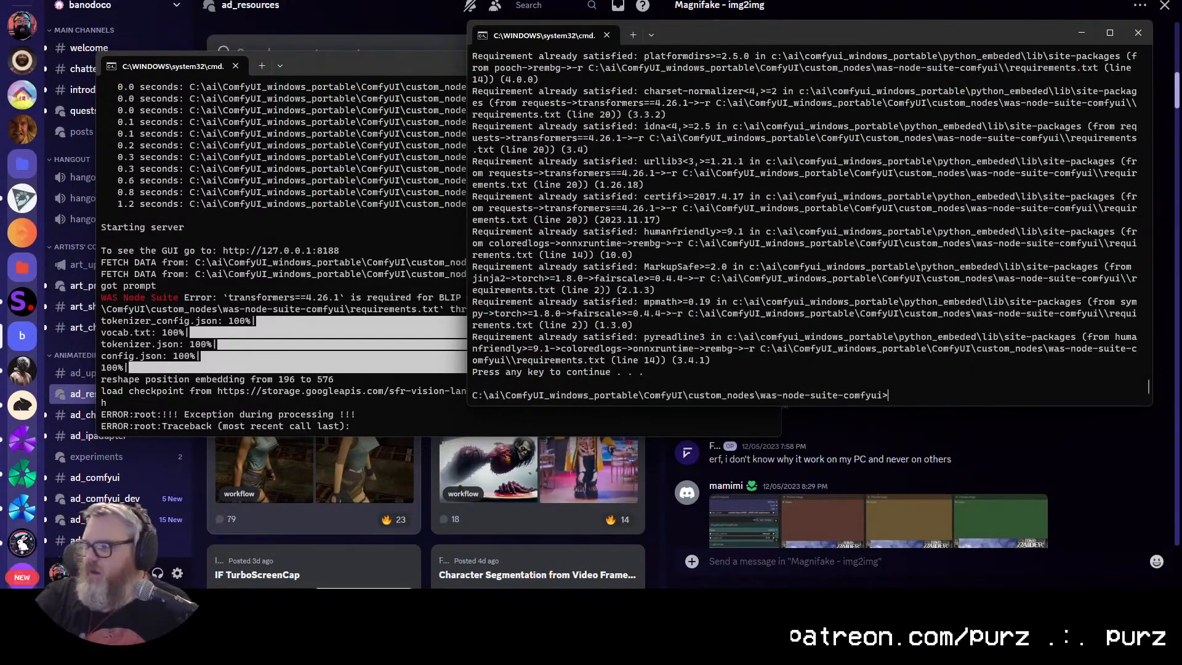
# Step: Stop the running ComfyUI server and relaunch it with the Run command comfy
pyautogui.click(259, 163)
pyautogui.hotkey('ctrl', 'c')
pyautogui.hotkey('ctrl', 'c')
pyautogui.press('super+r')
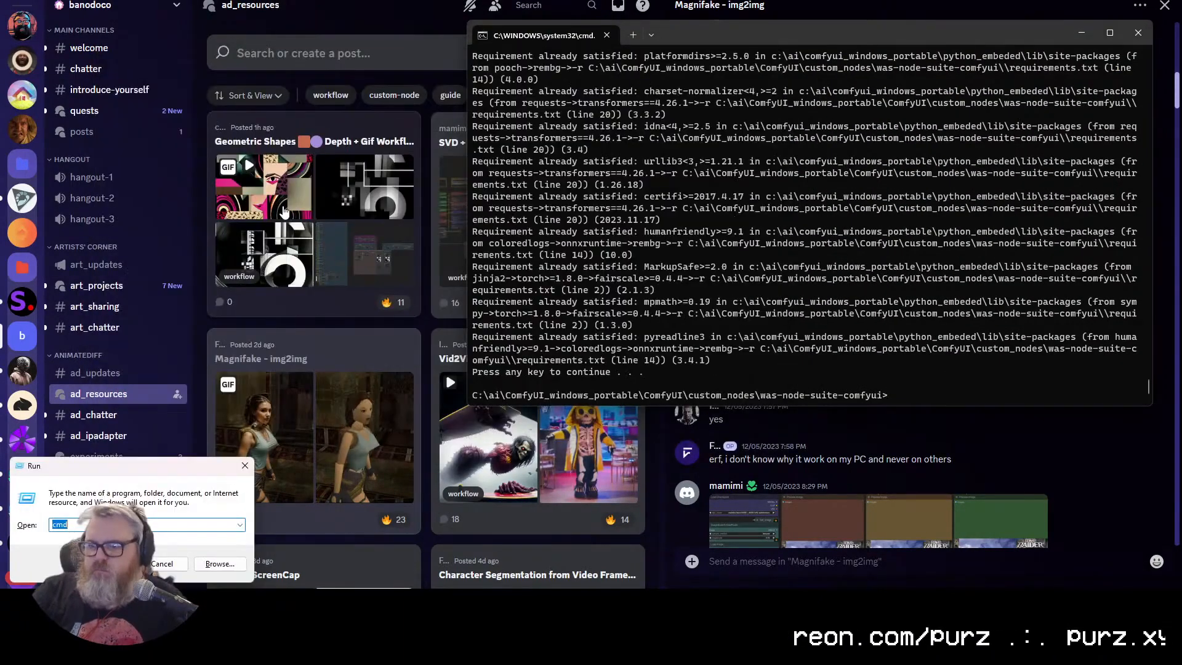
pyautogui.write('comfy')
pyautogui.press('Return')
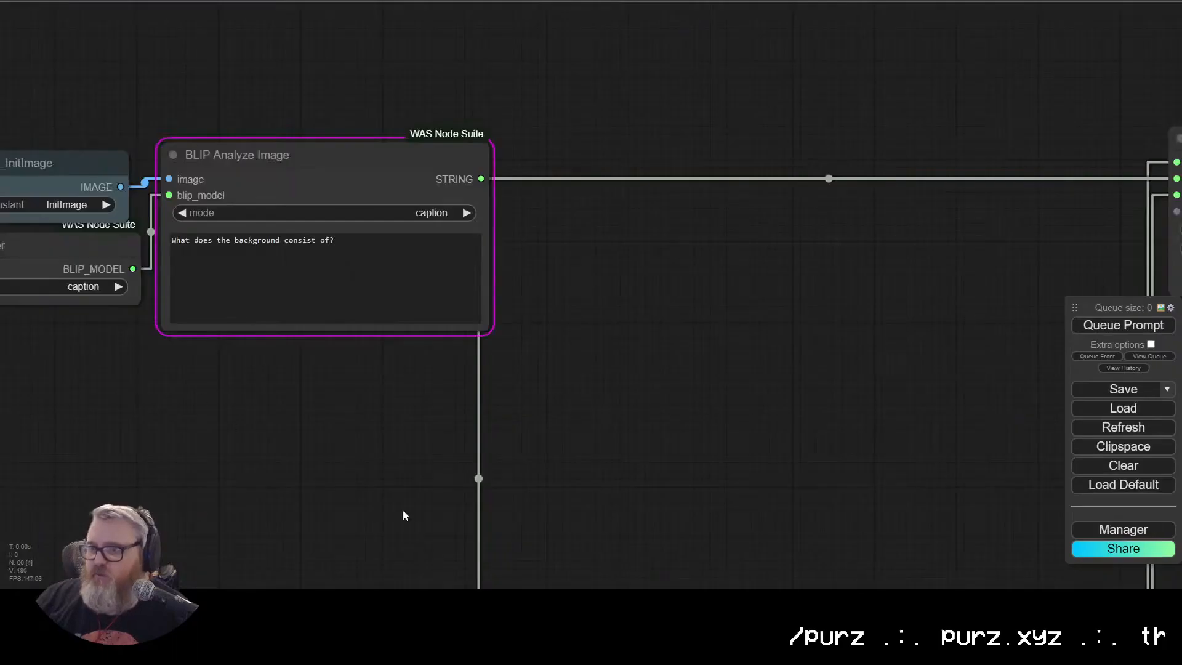
# Step: Queue the workflow, close the spare command prompt, and bring the new server console into view
pyautogui.scroll(-4, 683, 358)
pyautogui.click(1149, 325)
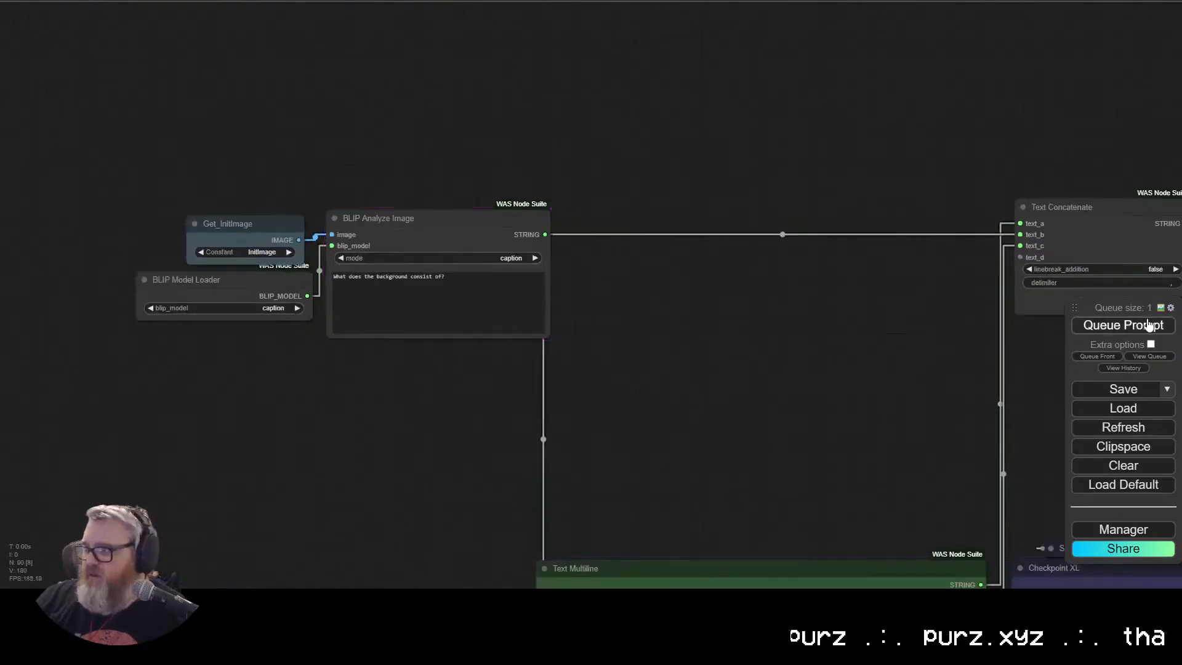
pyautogui.click(279, 534)
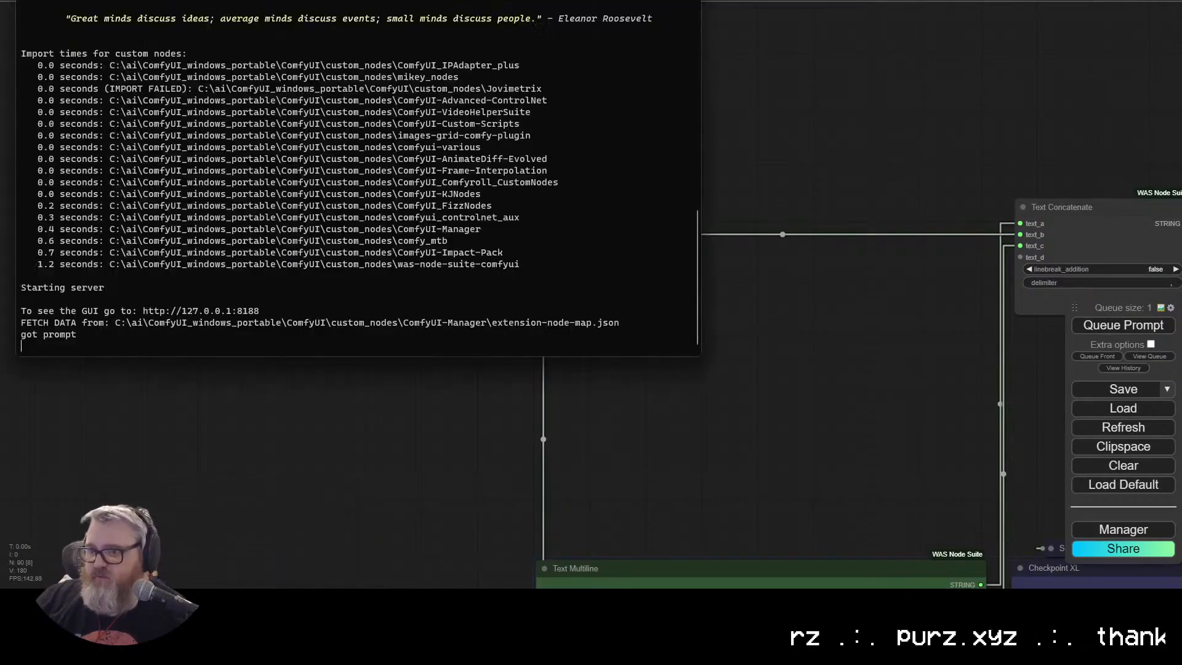
pyautogui.moveTo(241, 604)
pyautogui.click(184, 534)
pyautogui.click(1143, 35)
pyautogui.moveTo(422, 0); pyautogui.dragTo(430, 36)
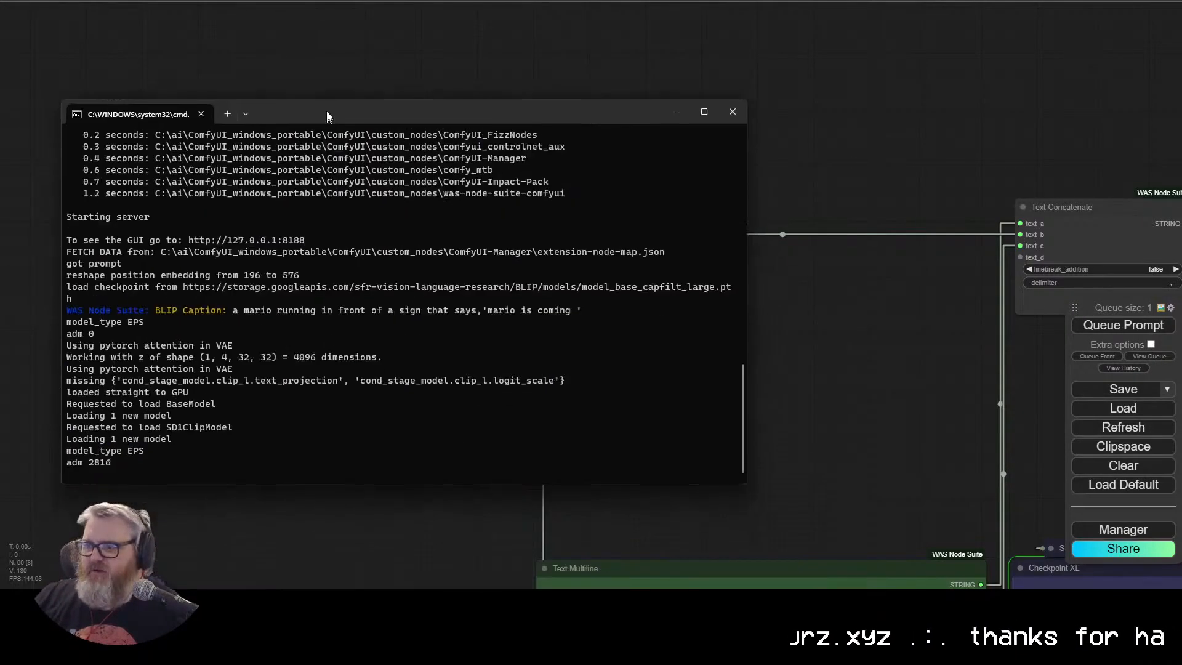
# Step: Compare the Load Image preview with the BLIP caption in the Show Text node
pyautogui.click(415, 521)
pyautogui.moveTo(414, 519); pyautogui.dragTo(123, 6)
pyautogui.scroll(6, 167, 358)
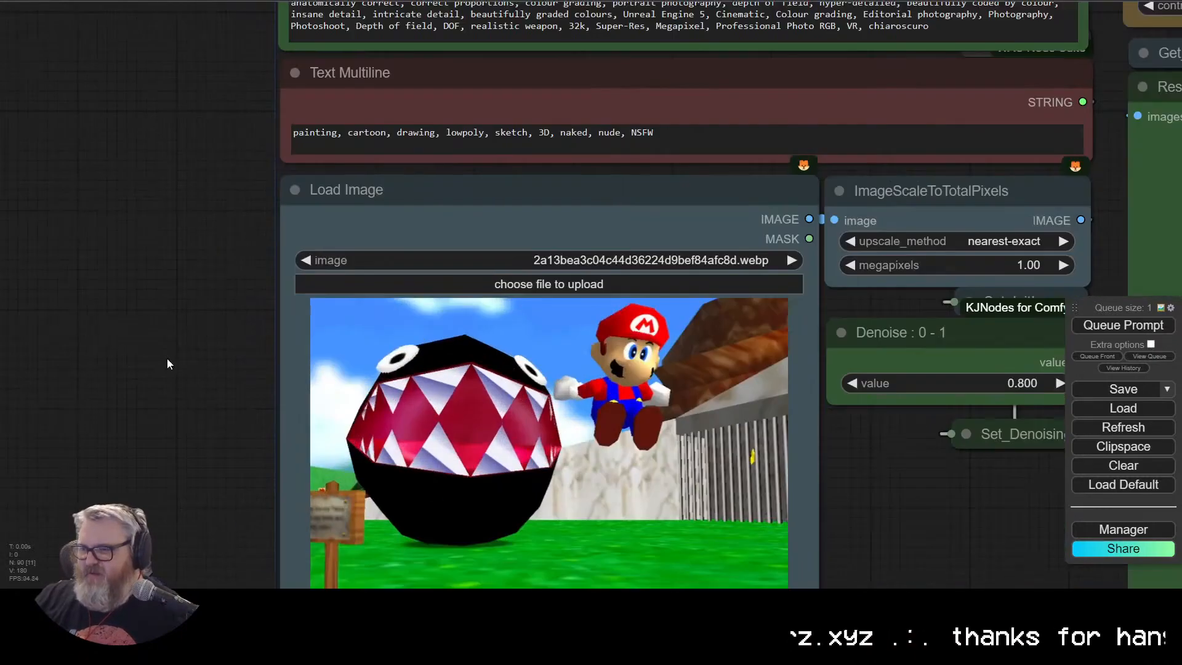
pyautogui.moveTo(167, 361); pyautogui.dragTo(32, 133)
pyautogui.moveTo(44, 198); pyautogui.dragTo(110, 240)
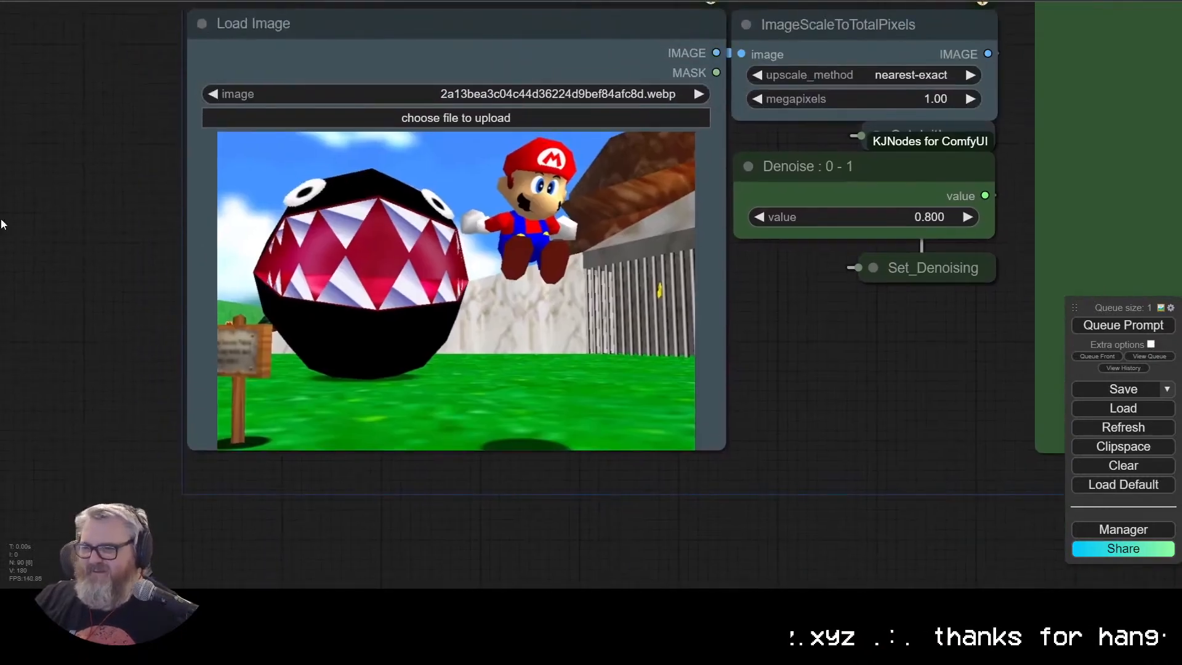
pyautogui.moveTo(3, 225); pyautogui.dragTo(306, 573)
pyautogui.scroll(-10, 306, 573)
pyautogui.scroll(5, 297, 257)
pyautogui.hotkey('alt', 'Tab')
pyautogui.moveTo(253, 460); pyautogui.dragTo(3, 145)
pyautogui.scroll(4, 3, 145)
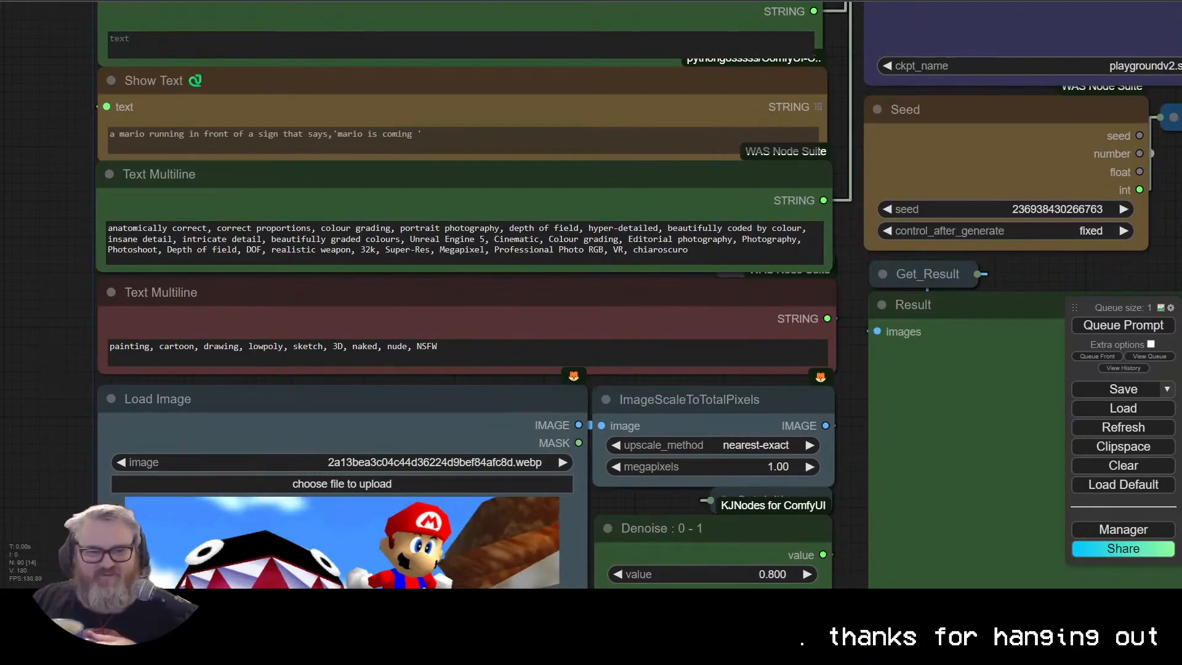
# Step: Follow the running workflow through the Refiner 1.5 preview and on to the FaceDetailer node
pyautogui.scroll(-6, 486, 326)
pyautogui.moveTo(627, 527); pyautogui.dragTo(102, 202)
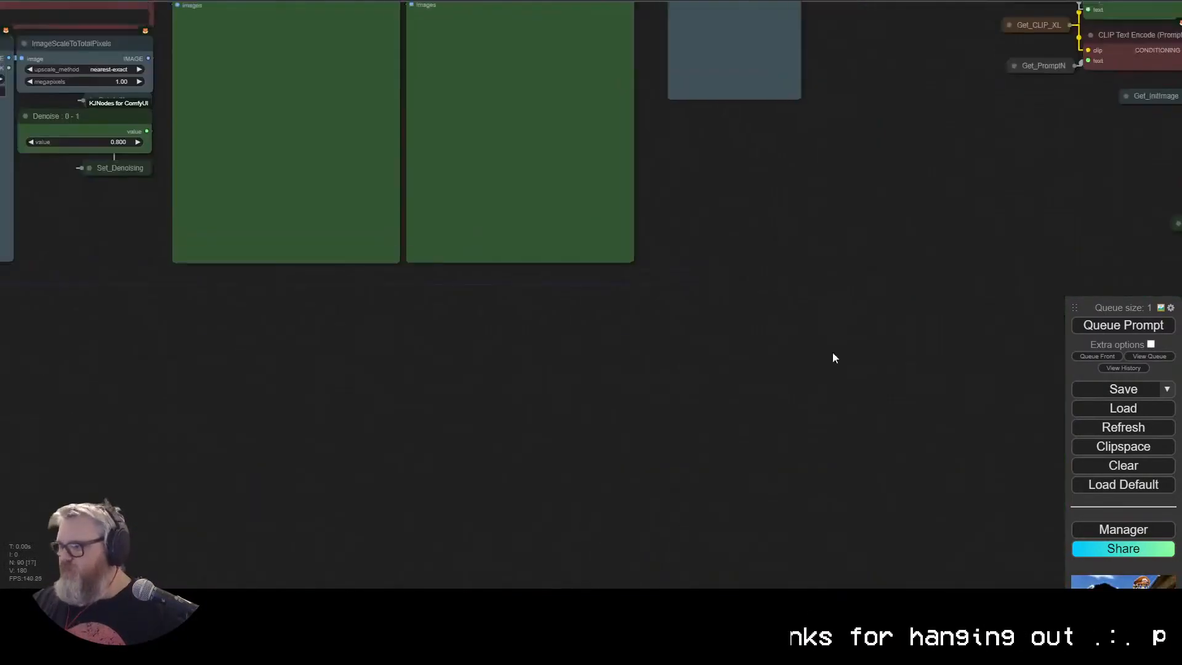
pyautogui.scroll(9, 714, 335)
pyautogui.moveTo(833, 352); pyautogui.dragTo(375, 388)
pyautogui.scroll(-11, 715, 335)
pyautogui.scroll(5, 375, 388)
pyautogui.scroll(-3, 295, 360)
pyautogui.moveTo(243, 363); pyautogui.dragTo(478, 3)
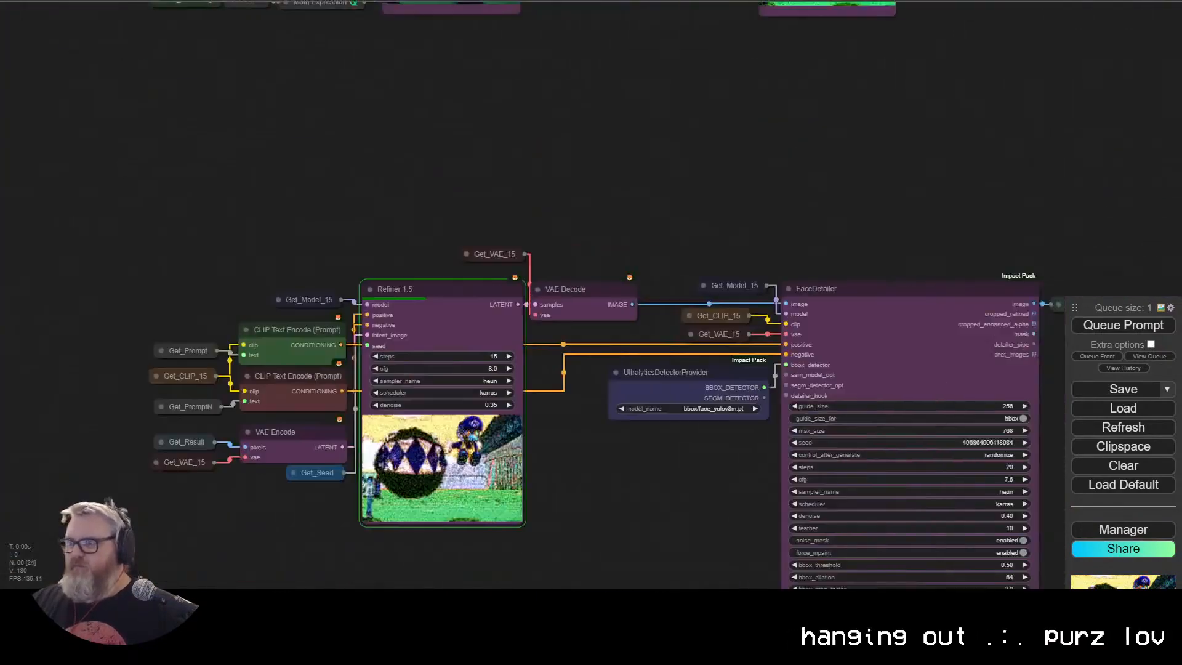
pyautogui.scroll(8, 431, 579)
pyautogui.scroll(-4, 744, 381)
pyautogui.moveTo(739, 364); pyautogui.dragTo(333, 427)
pyautogui.scroll(-6, 437, 452)
pyautogui.moveTo(437, 452); pyautogui.dragTo(508, 224)
pyautogui.scroll(-4, 509, 223)
pyautogui.scroll(10, 421, 348)
pyautogui.moveTo(421, 348); pyautogui.dragTo(416, 97)
pyautogui.scroll(-7, 580, 342)
pyautogui.scroll(7, 451, 452)
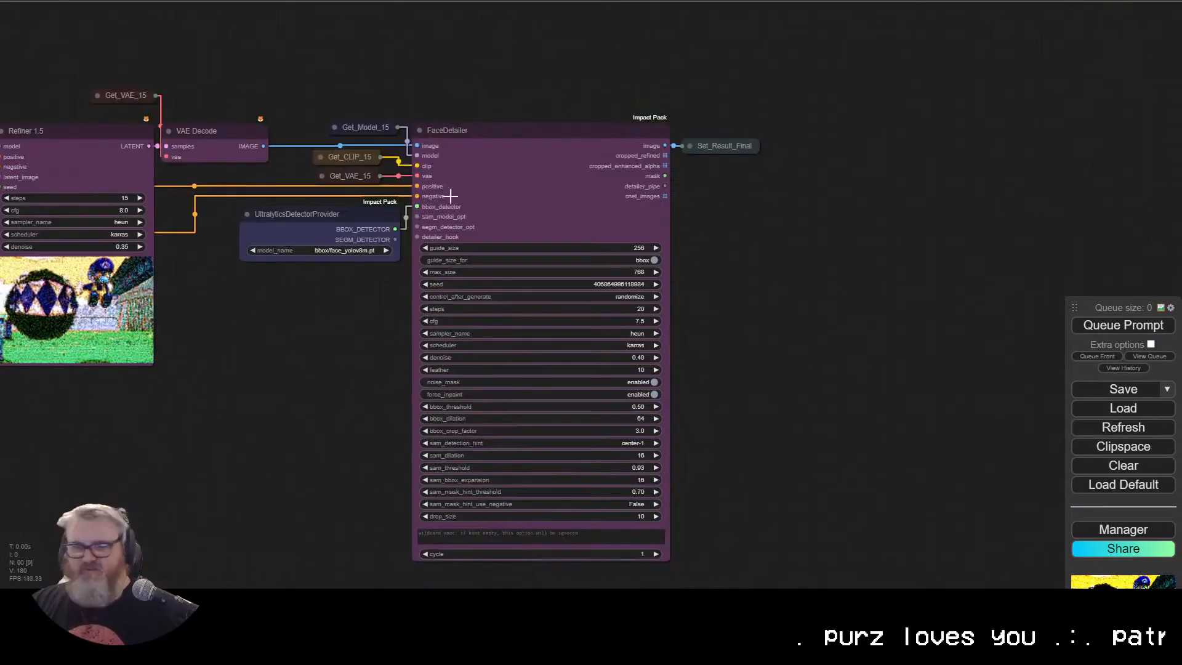
# Step: Examine the finished Result, Result Refined and Save Image previews
pyautogui.hotkey('alt', 'Tab')
pyautogui.click(271, 519)
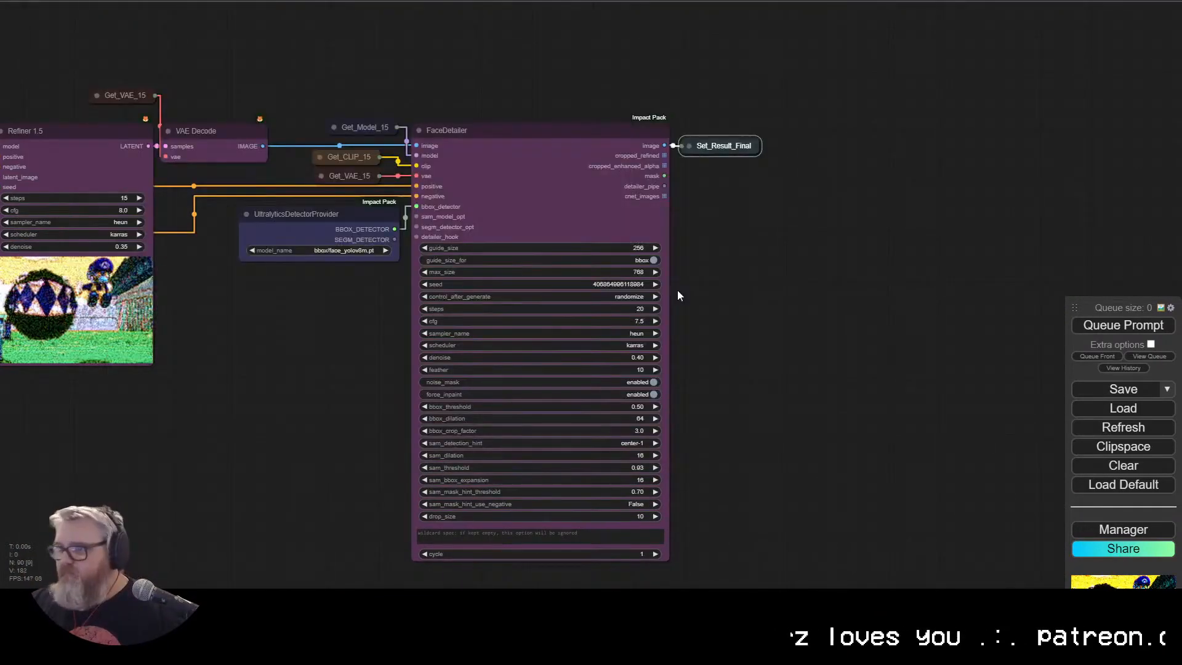
pyautogui.scroll(-10, 678, 292)
pyautogui.scroll(10, 425, 326)
pyautogui.moveTo(425, 326); pyautogui.dragTo(724, 349)
pyautogui.scroll(-10, 724, 349)
pyautogui.scroll(10, 875, 372)
pyautogui.moveTo(875, 372); pyautogui.dragTo(453, 579)
pyautogui.scroll(-12, 795, 419)
pyautogui.scroll(12, 601, 355)
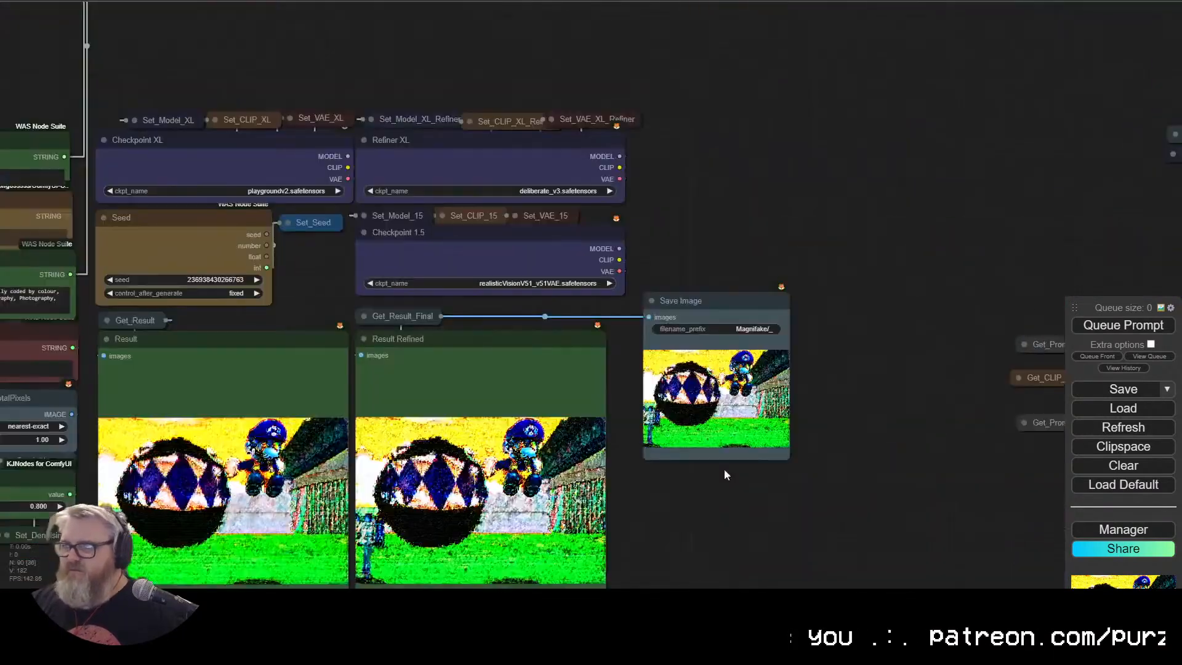
# Step: Set Refiner XL to sd_xl_refiner_1.0_0.9vae.safetensors and Checkpoint XL to sd_xl_base_1.0_0.9vae.safetensors
pyautogui.moveTo(724, 468); pyautogui.dragTo(1062, 477)
pyautogui.click(863, 197)
pyautogui.click(897, 271)
pyautogui.click(640, 197)
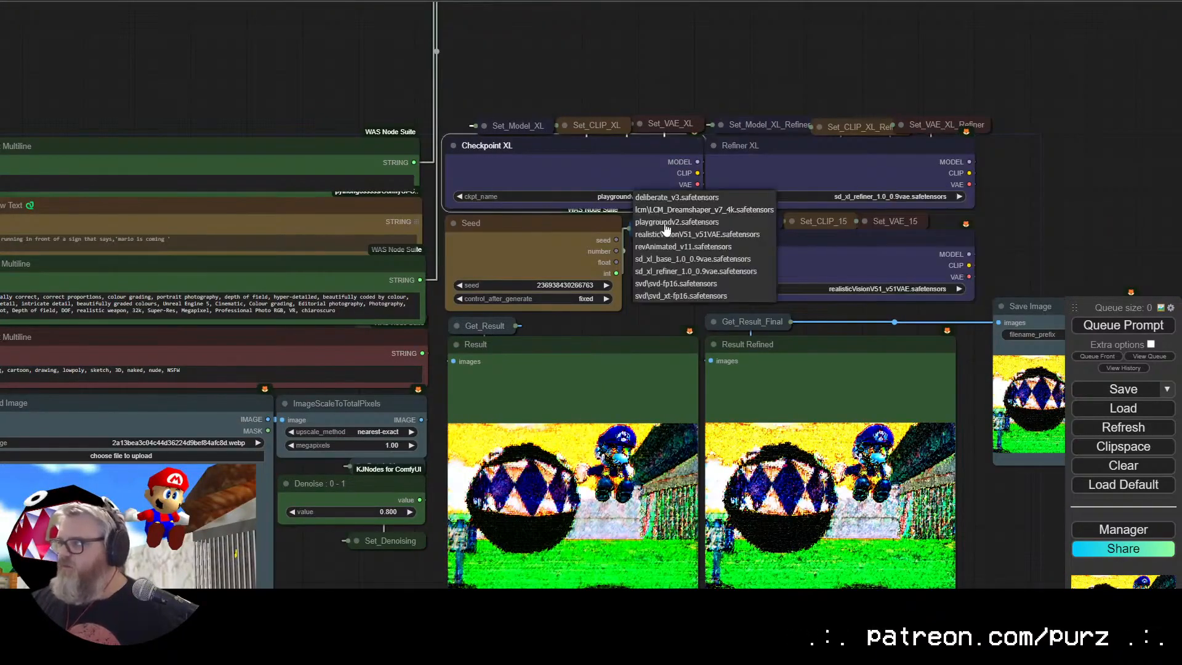
pyautogui.click(667, 224)
pyautogui.click(627, 195)
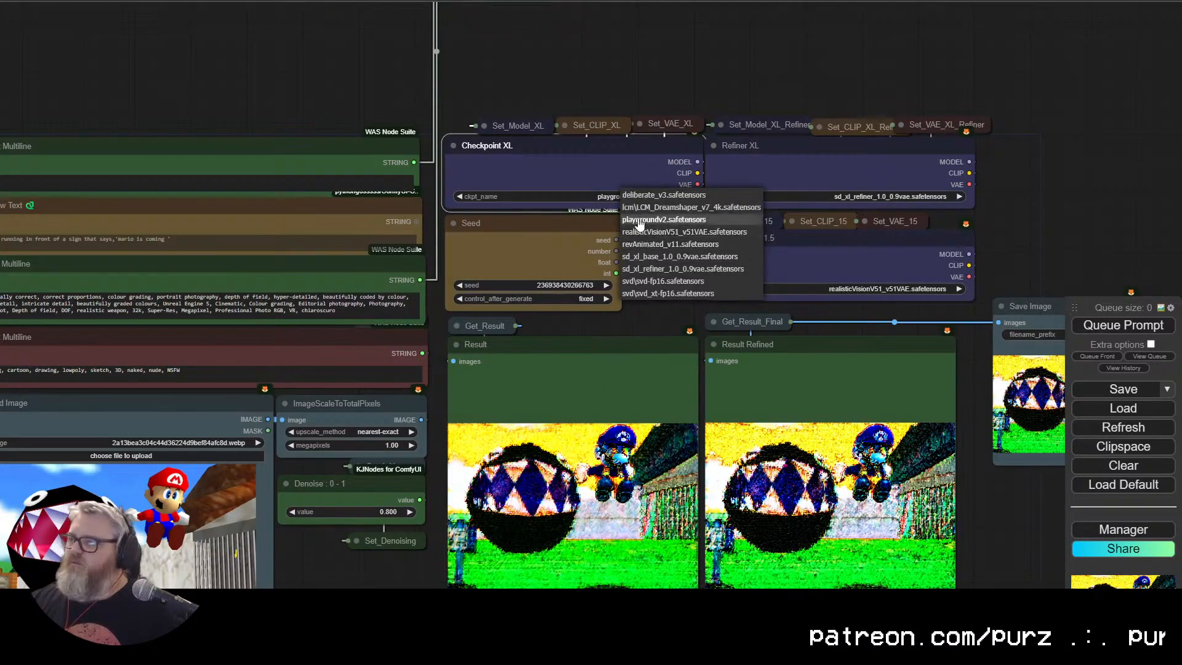
pyautogui.click(644, 257)
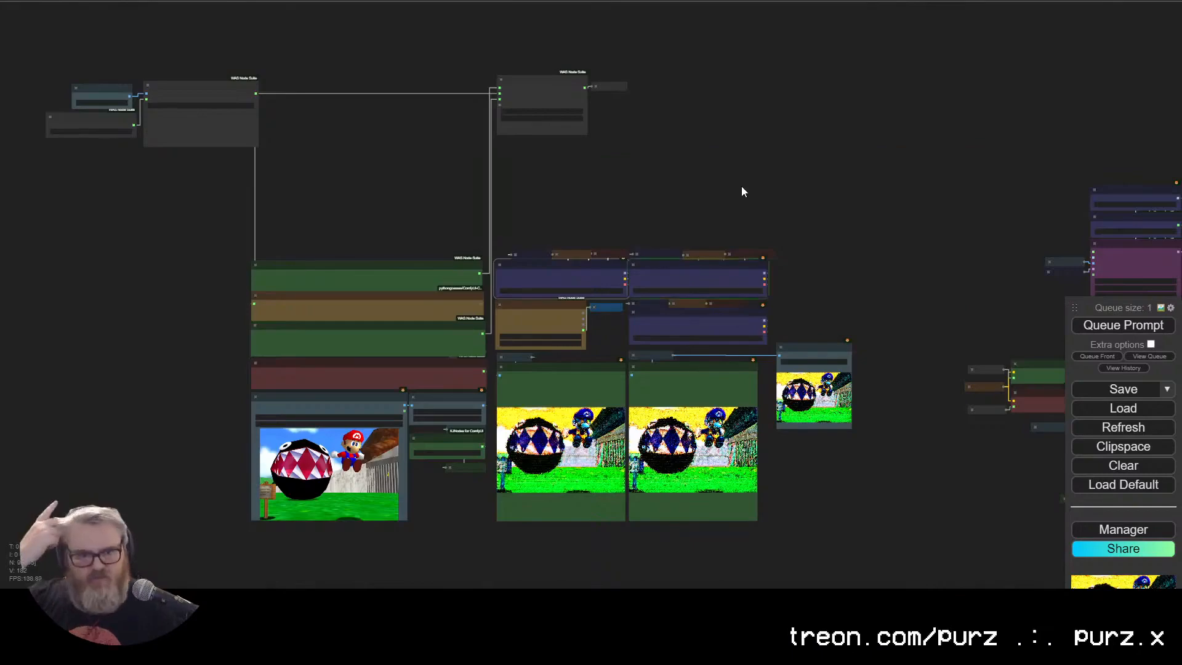
# Step: Check the sampler and refiner previews during the SDXL run and inspect the Result and Result Refined images
pyautogui.scroll(3, 742, 186)
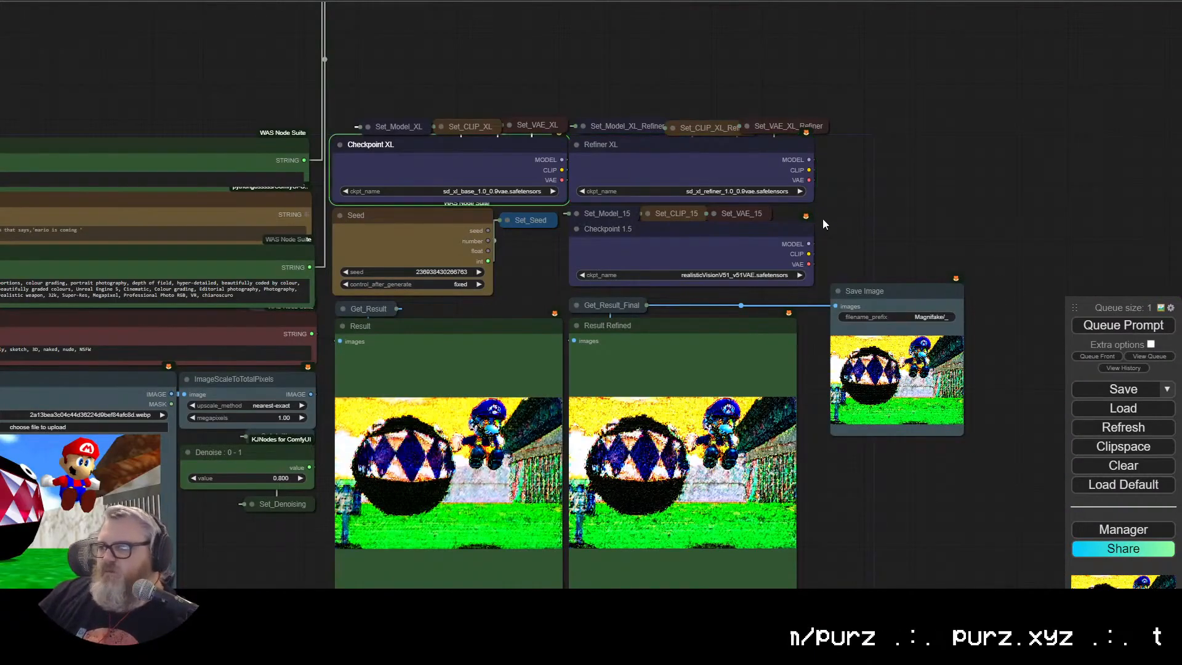
pyautogui.scroll(-5, 823, 220)
pyautogui.scroll(4, 418, 234)
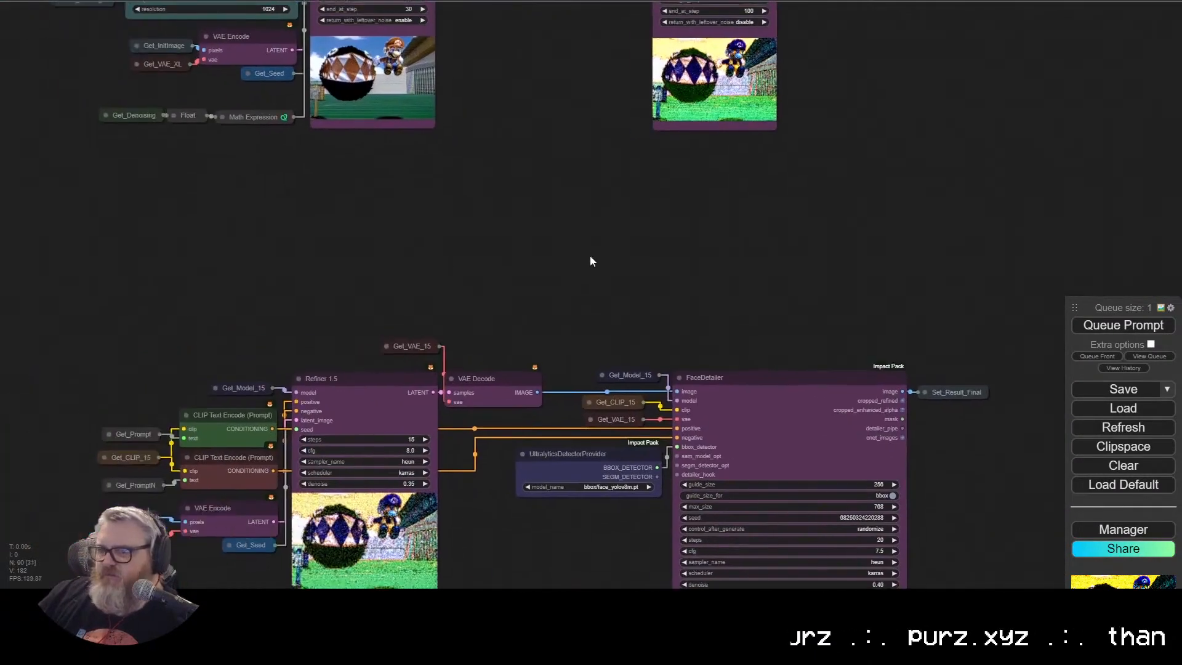
pyautogui.moveTo(525, 201); pyautogui.dragTo(783, 396)
pyautogui.scroll(-5, 784, 396)
pyautogui.scroll(8, 680, 105)
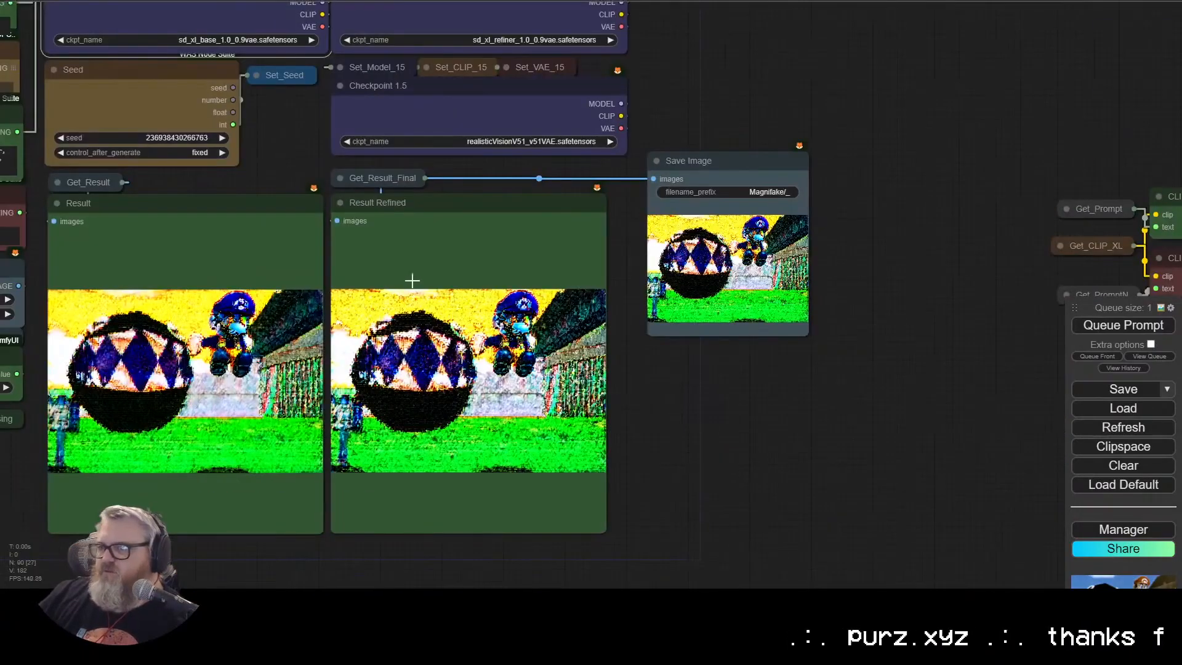
pyautogui.scroll(-4, 196, 280)
pyautogui.scroll(6, 203, 550)
pyautogui.moveTo(235, 328); pyautogui.dragTo(345, 452)
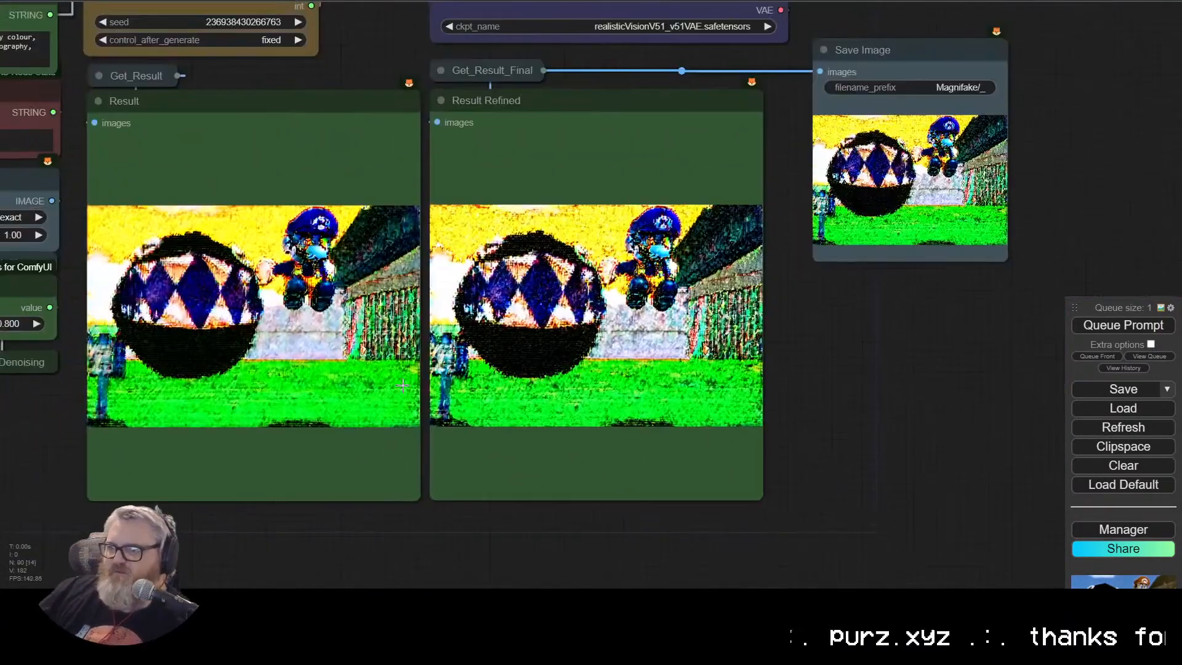
# Step: Follow the run through the sampler and Refiner 1.5 previews and examine the finished Result and Result Refined images
pyautogui.scroll(-3, 402, 386)
pyautogui.moveTo(448, 537); pyautogui.dragTo(612, 543)
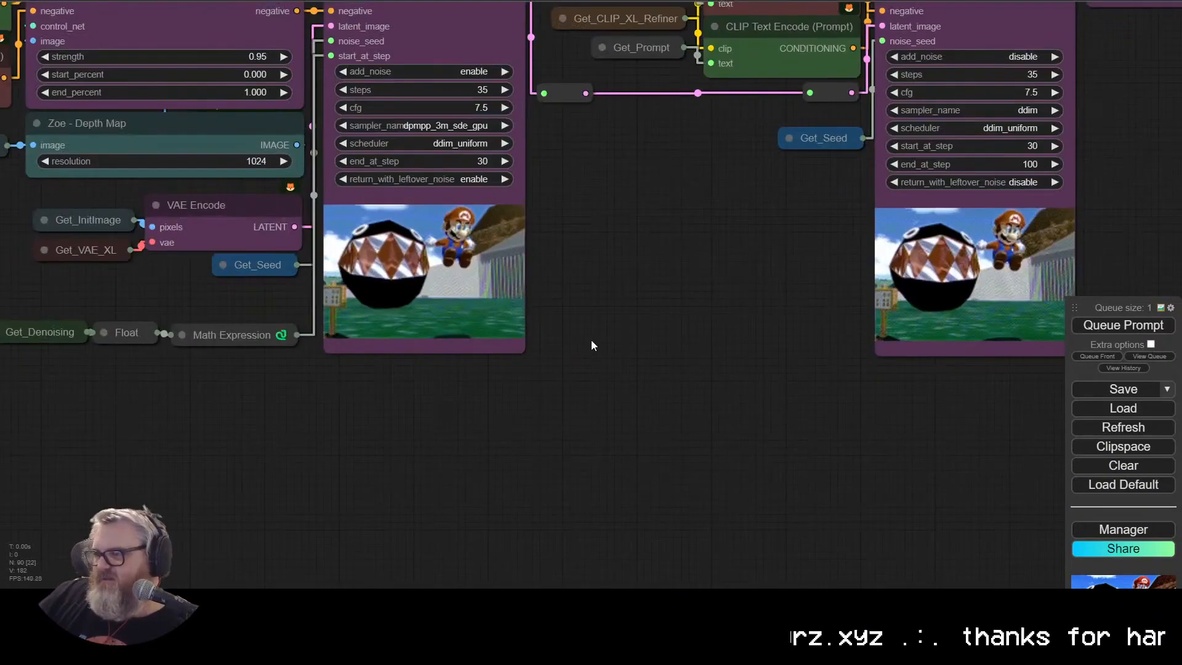
pyautogui.scroll(-5, 662, 407)
pyautogui.moveTo(677, 452); pyautogui.dragTo(378, 146)
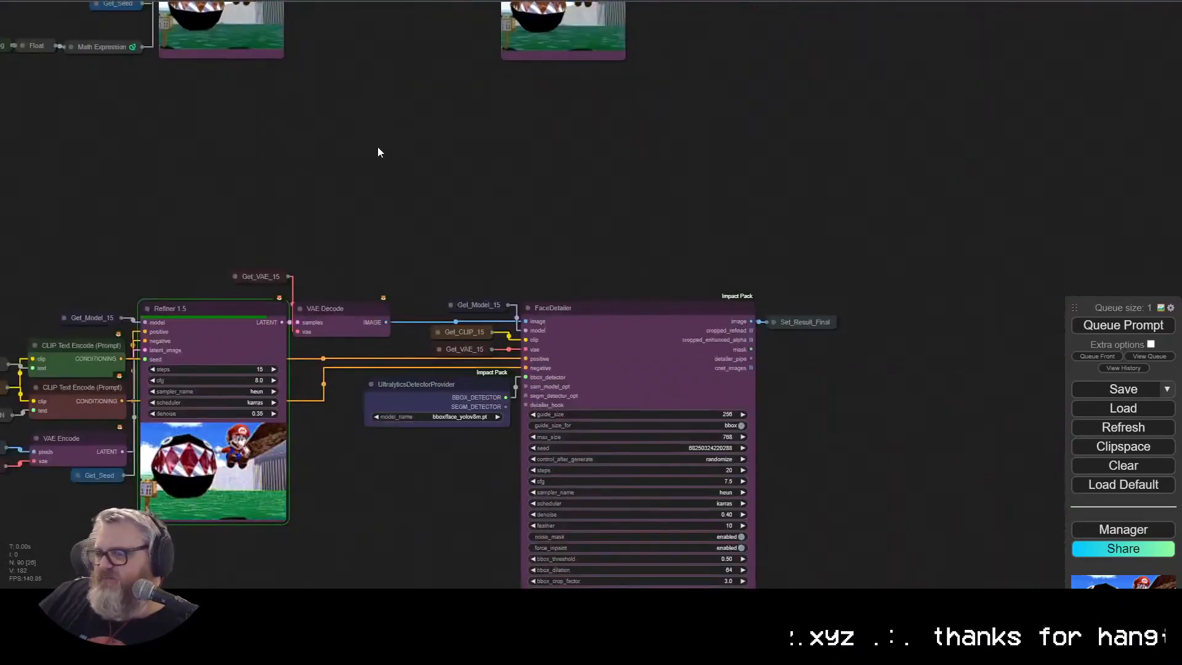
pyautogui.moveTo(457, 146); pyautogui.dragTo(192, 550)
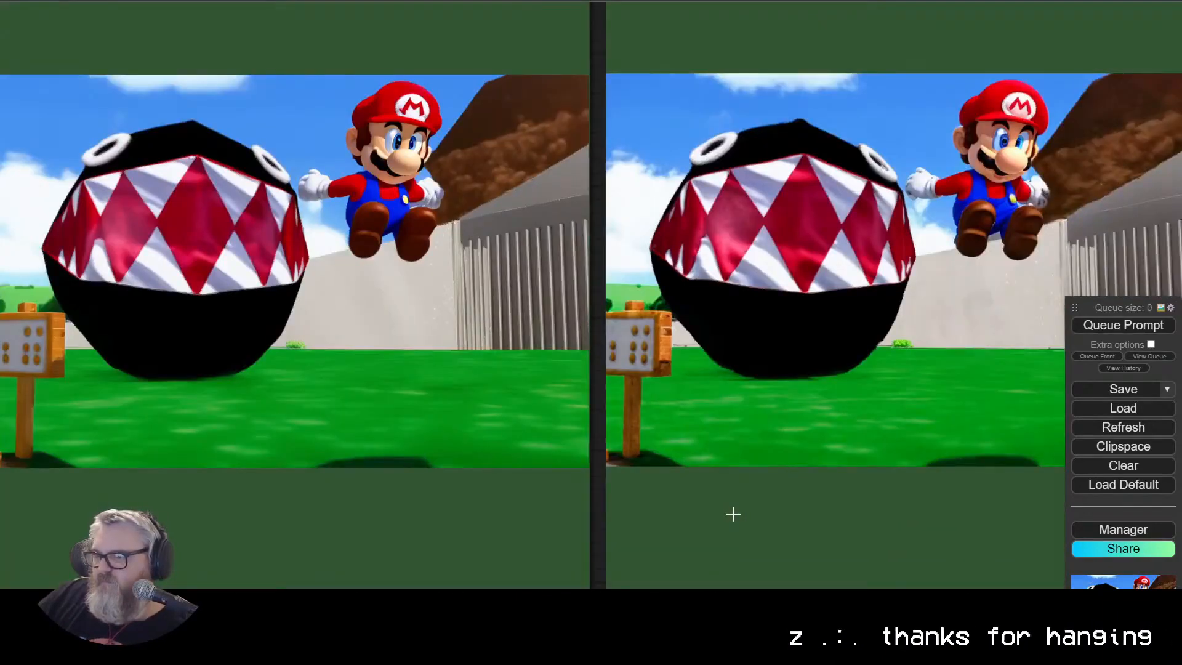
pyautogui.scroll(-1, 182, 514)
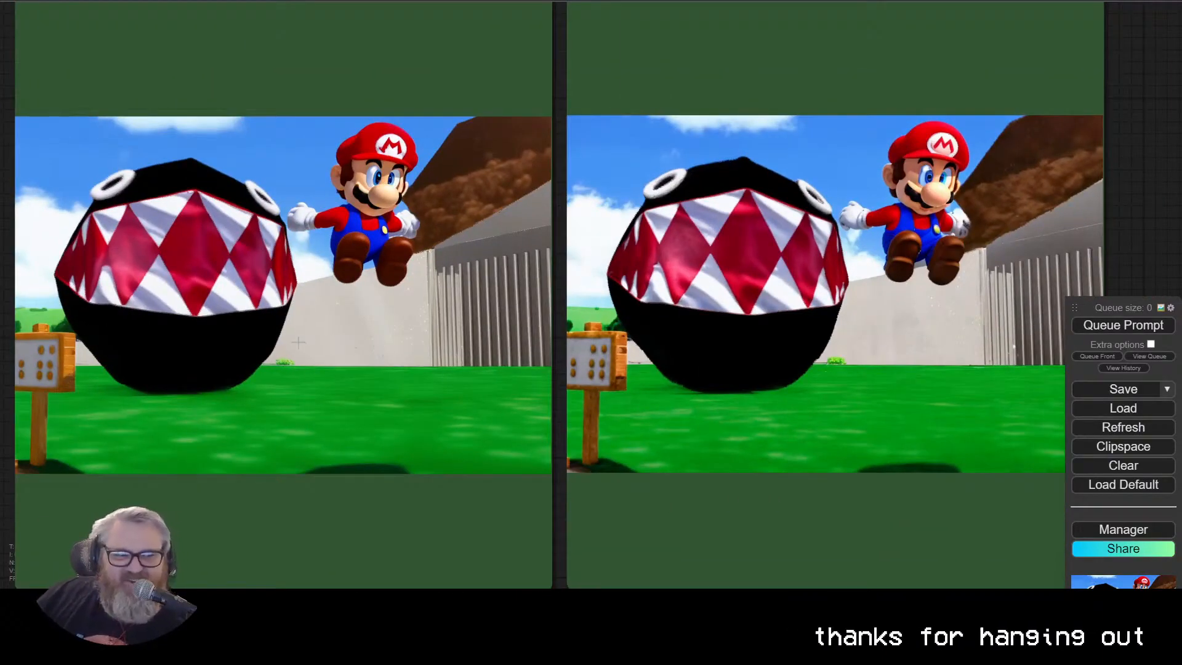
pyautogui.scroll(-12, 327, 311)
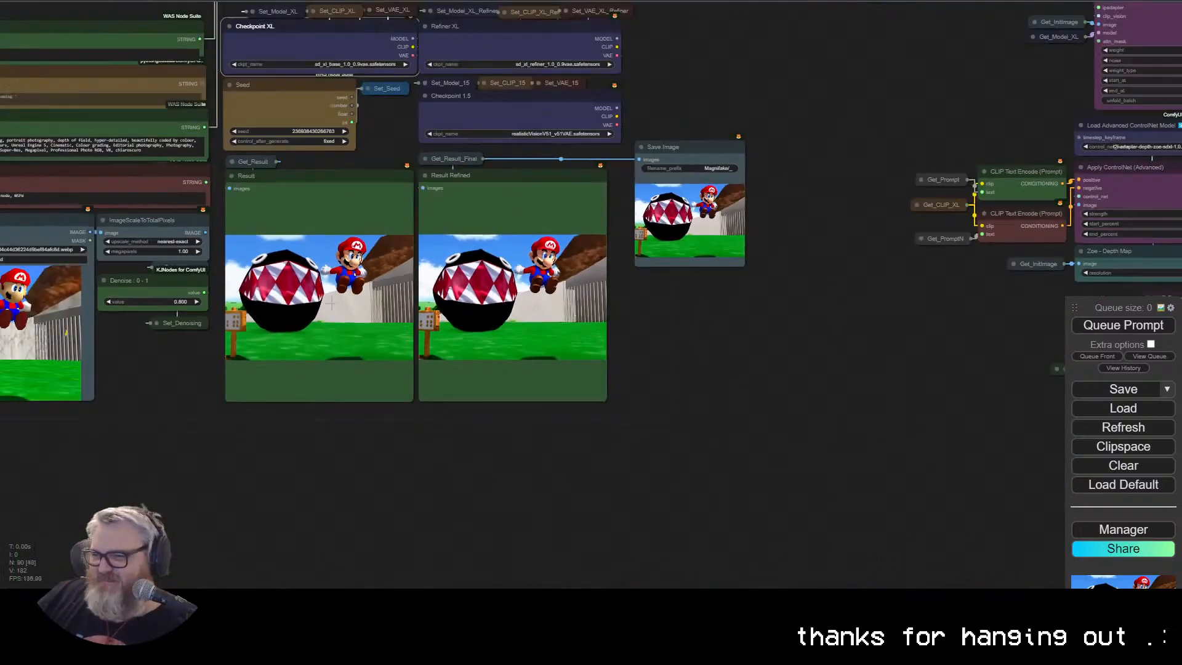
# Step: Compare the source picture in the Load Image node with the Result and Result Refined images
pyautogui.moveTo(92, 473); pyautogui.dragTo(333, 498)
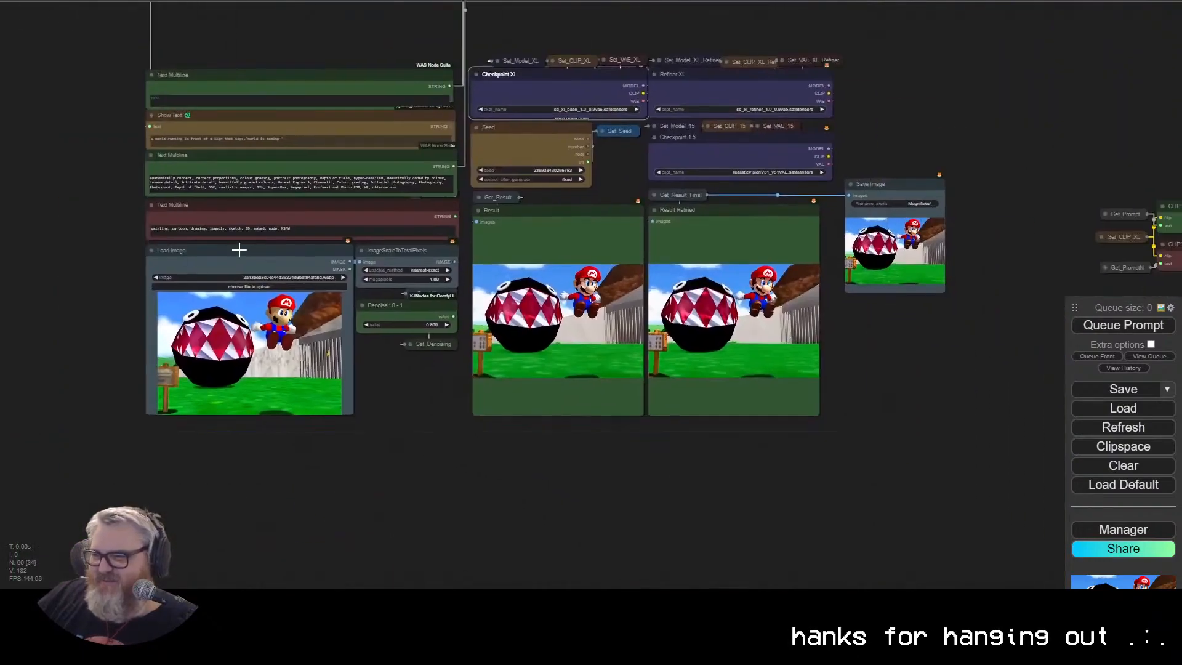
pyautogui.scroll(6, 467, 463)
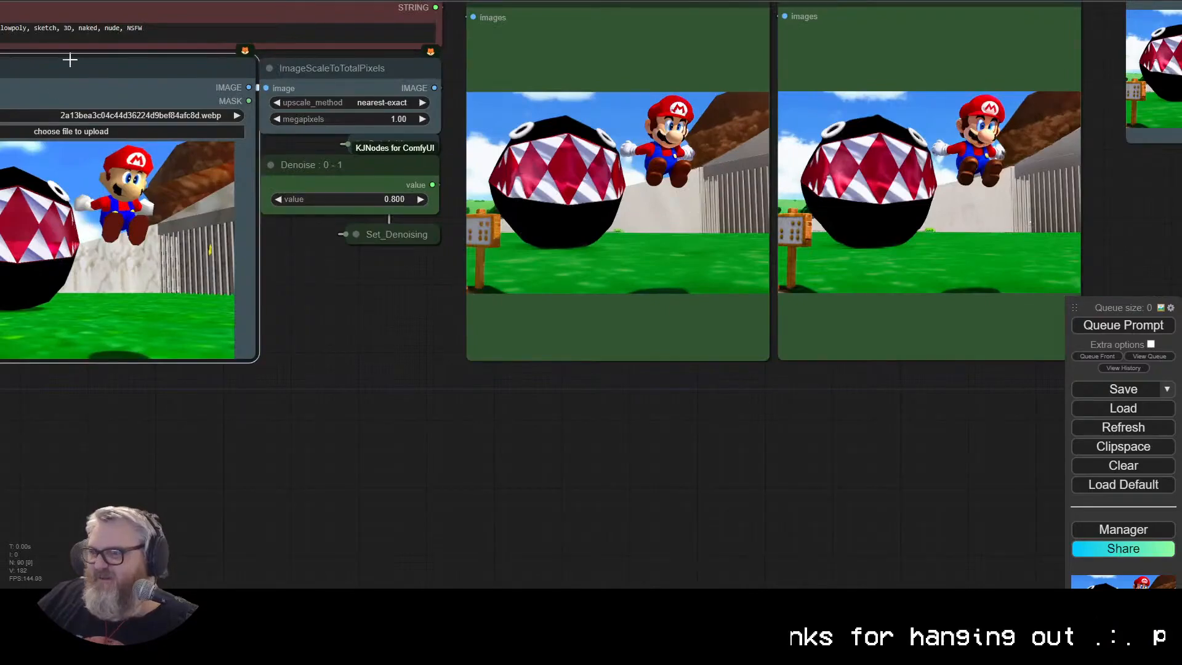
pyautogui.scroll(2, 621, 465)
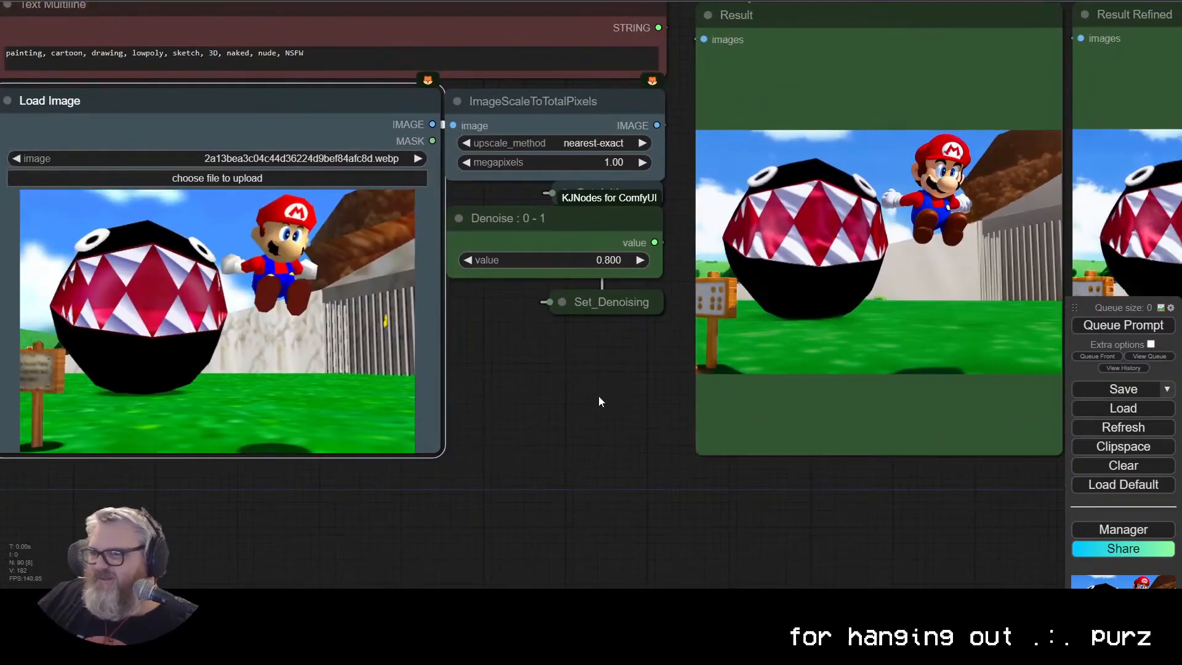
pyautogui.scroll(5, 730, 335)
pyautogui.moveTo(710, 348); pyautogui.dragTo(869, 103)
pyautogui.scroll(-3, 333, 139)
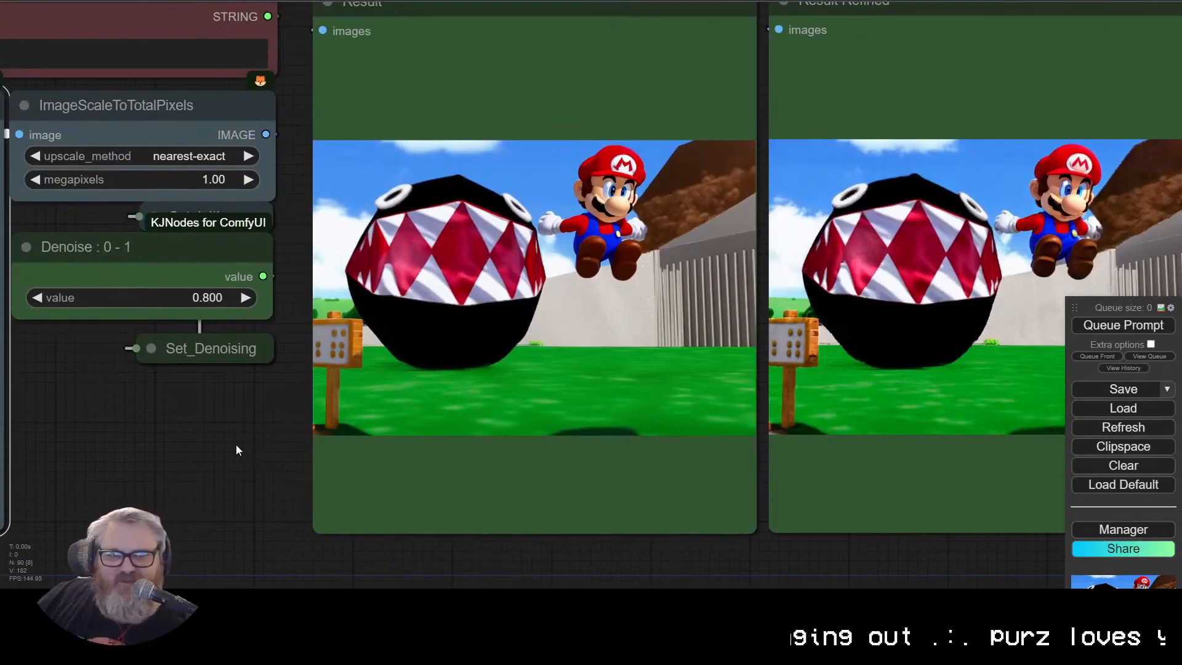
pyautogui.scroll(-5, 228, 452)
pyautogui.scroll(-3, 227, 453)
pyautogui.moveTo(228, 452); pyautogui.dragTo(516, 500)
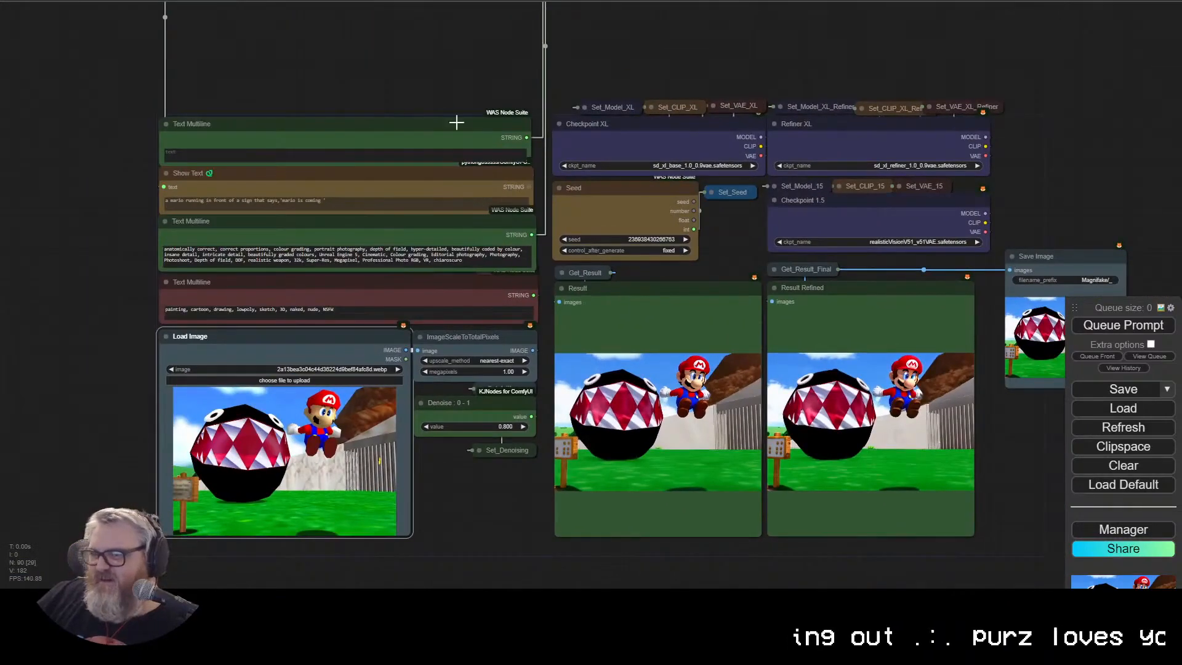
# Step: Switch to the Google Images results in the browser and search for "nintendo 64 game"
pyautogui.hotkey('ctrl', 'Tab')
pyautogui.scroll(4, 246, 215)
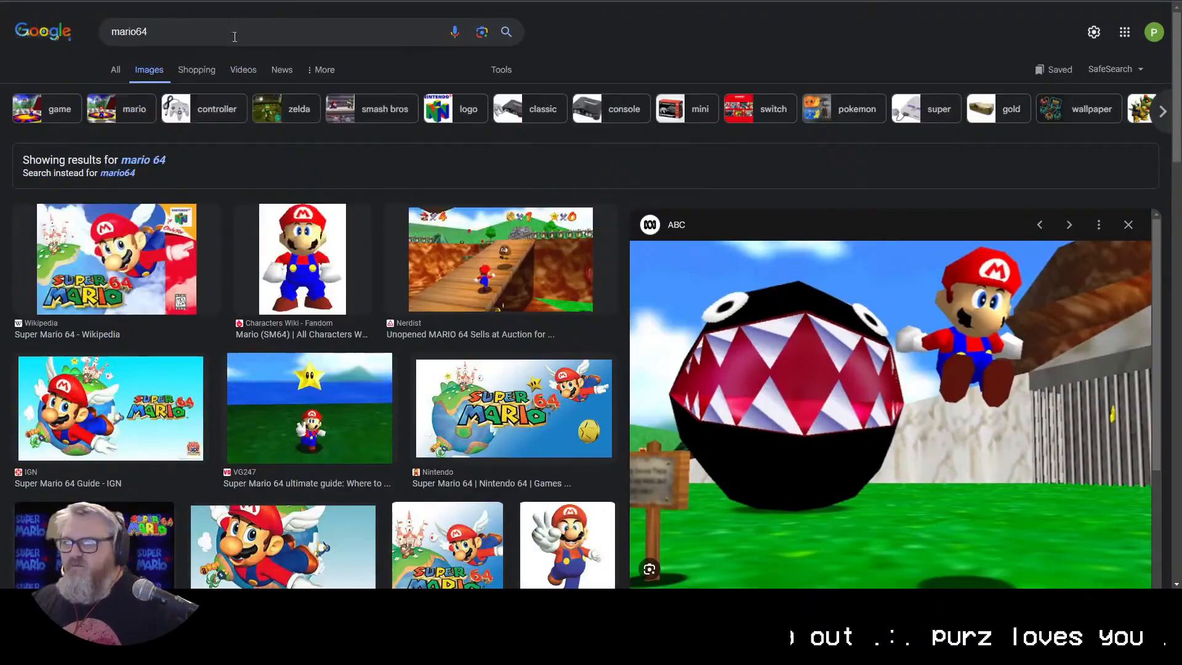
pyautogui.doubleClick(229, 27)
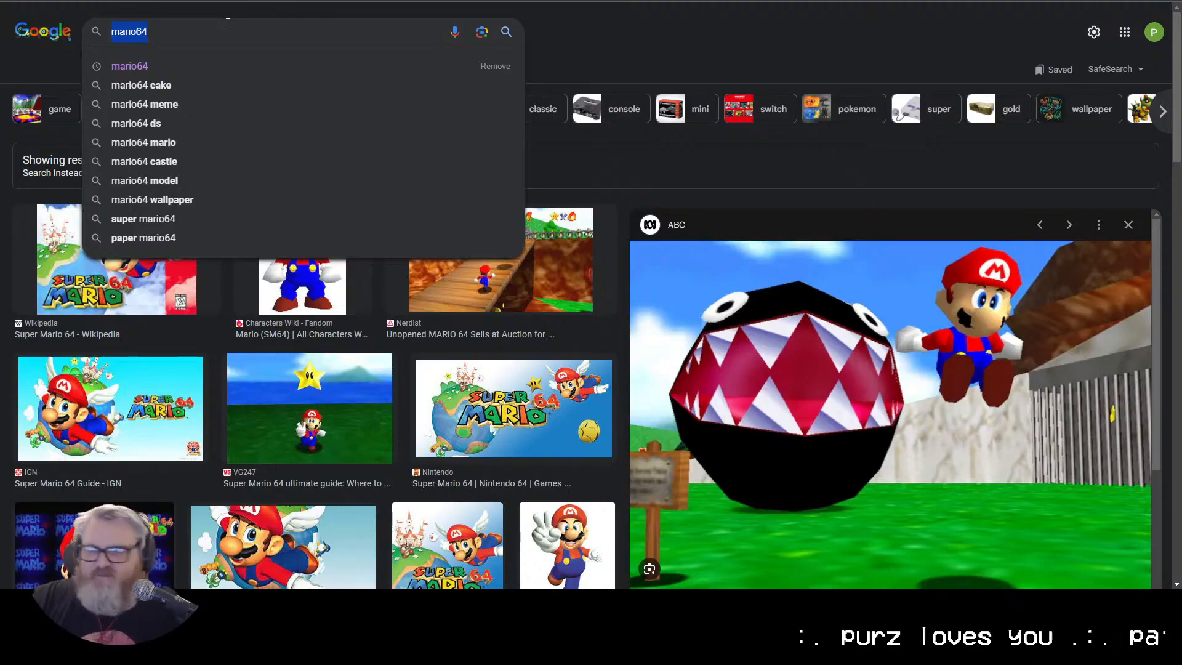
pyautogui.write('nintendo 64 game')
pyautogui.press('Return')
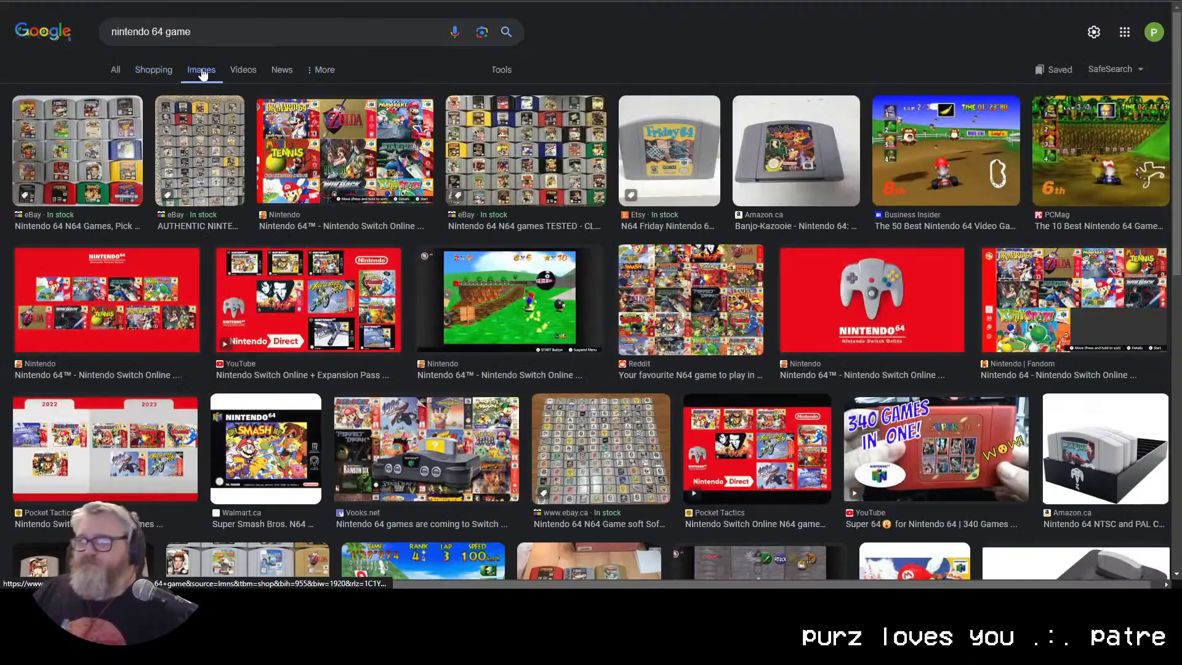
# Step: Search Google Images for "mario kart 64" and open the GameFAQs race-start screenshot in the preview
pyautogui.doubleClick(226, 30)
pyautogui.write('mario kart 64')
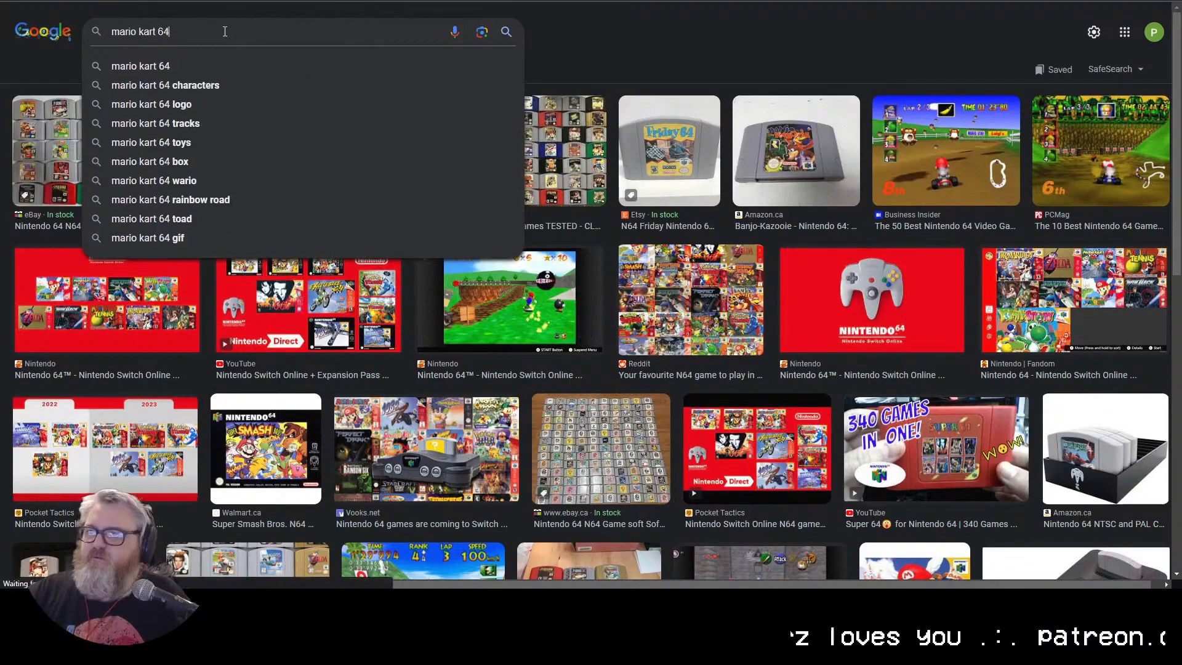
pyautogui.press('Return')
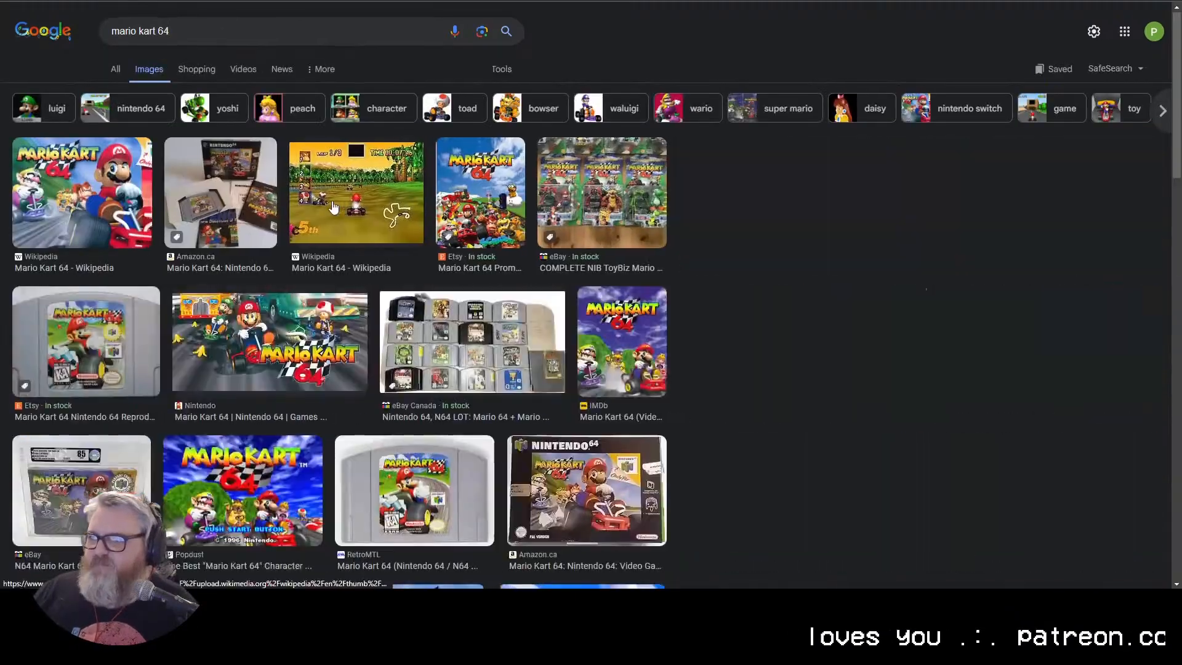
pyautogui.click(305, 166)
pyautogui.scroll(-8, 318, 137)
pyautogui.click(437, 362)
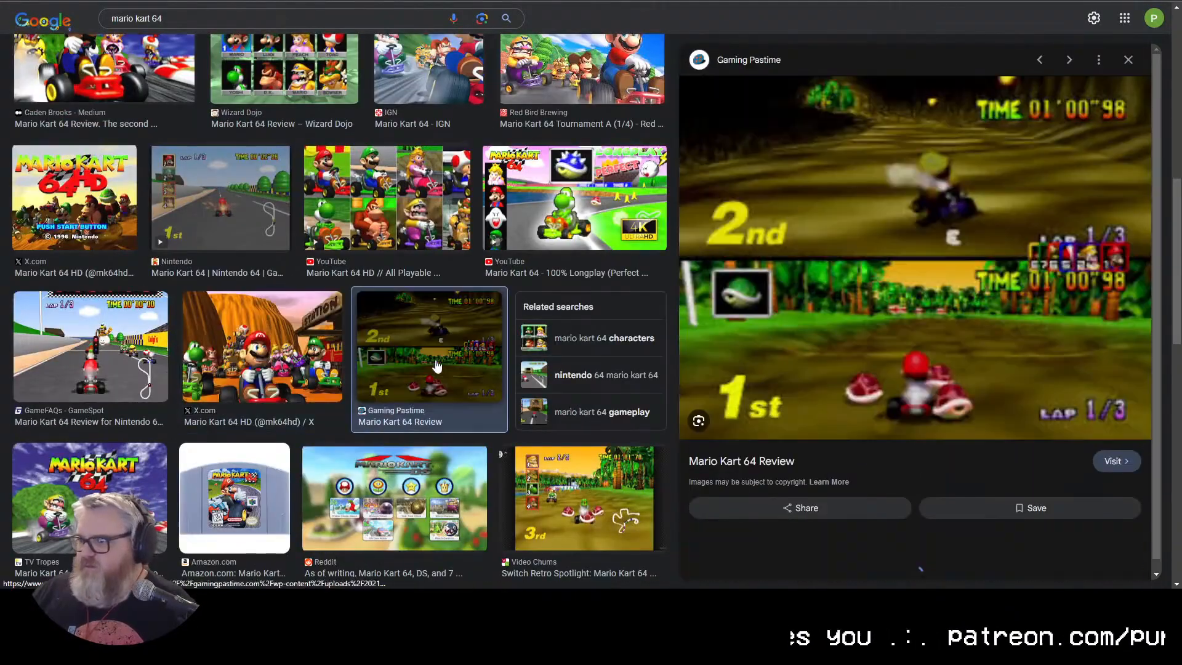
pyautogui.click(94, 353)
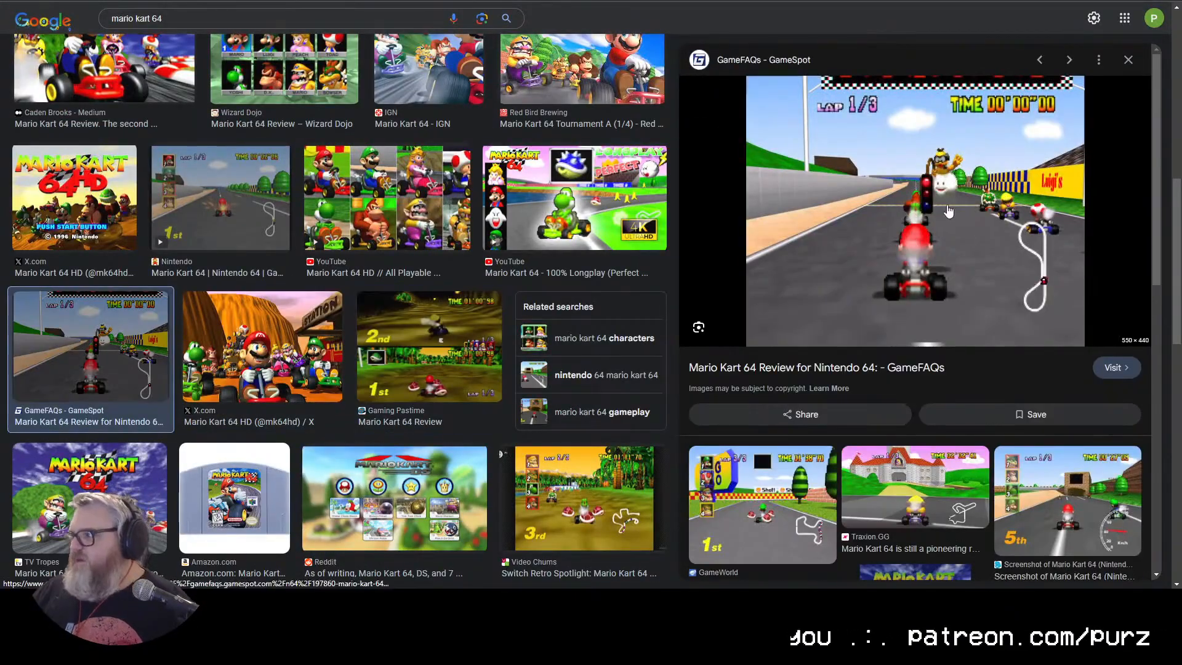
# Step: Save the race-start screenshot to the desktop, load it into ComfyUI's Load Image node and queue the prompt
pyautogui.moveTo(948, 212); pyautogui.dragTo(293, 374)
pyautogui.press('super+d')
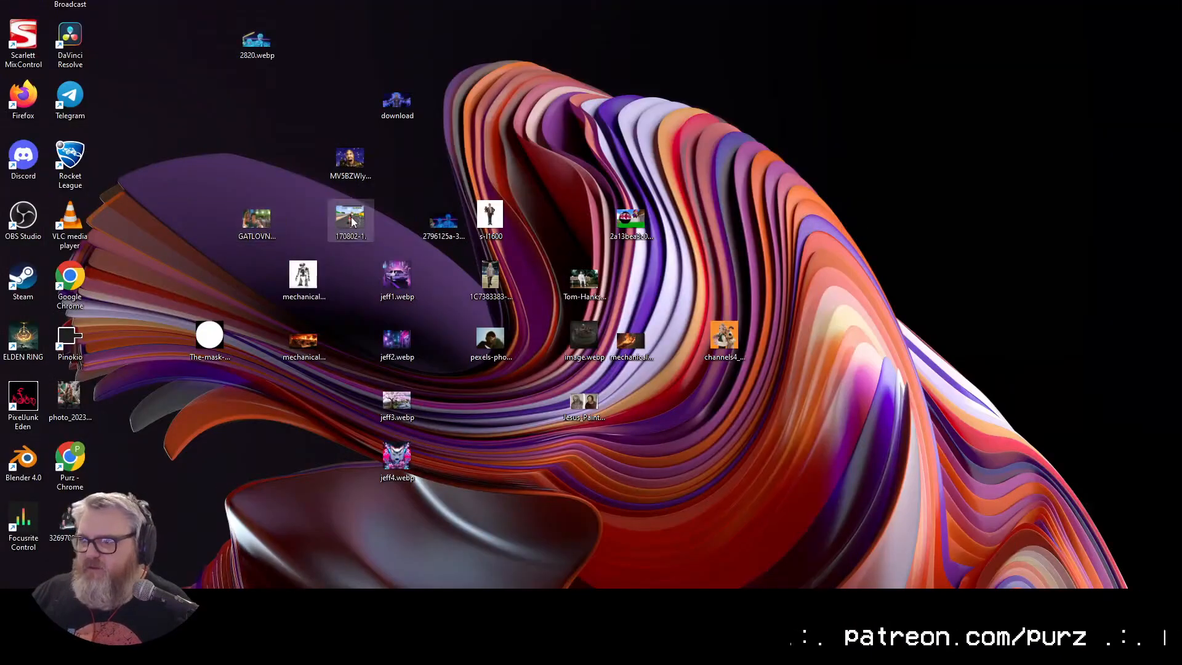
pyautogui.click(710, 601)
pyautogui.scroll(4, 240, 398)
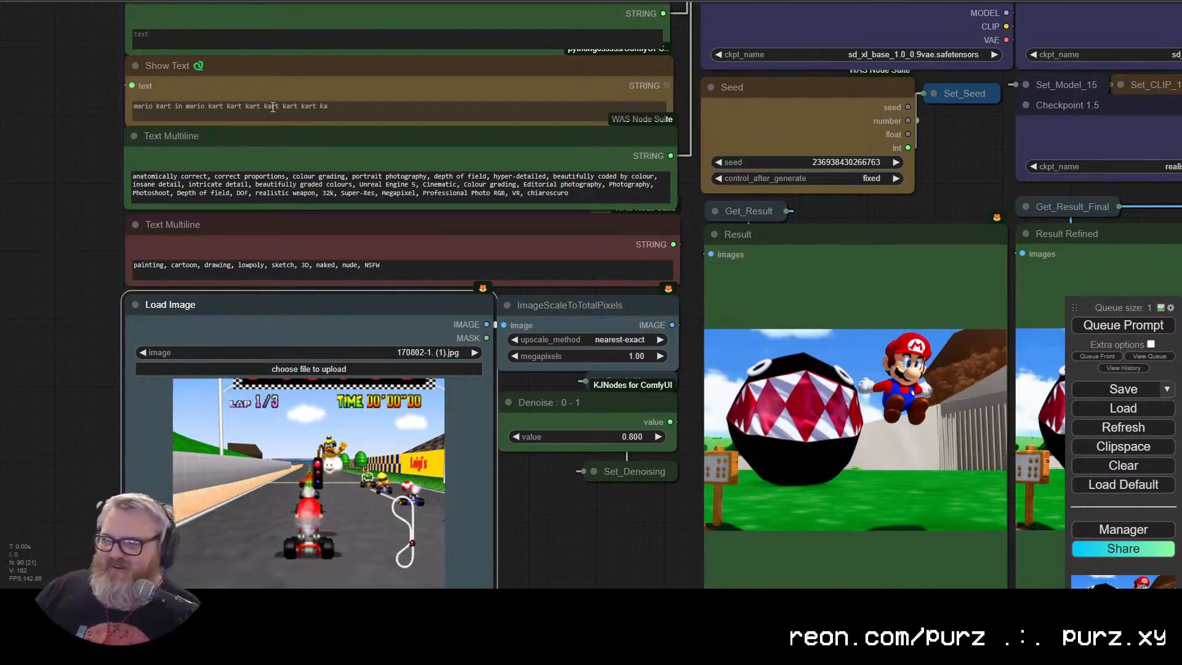
# Step: Check the run's progress in the command window and look at the new Result preview in the workflow
pyautogui.hotkey('alt', 'Tab')
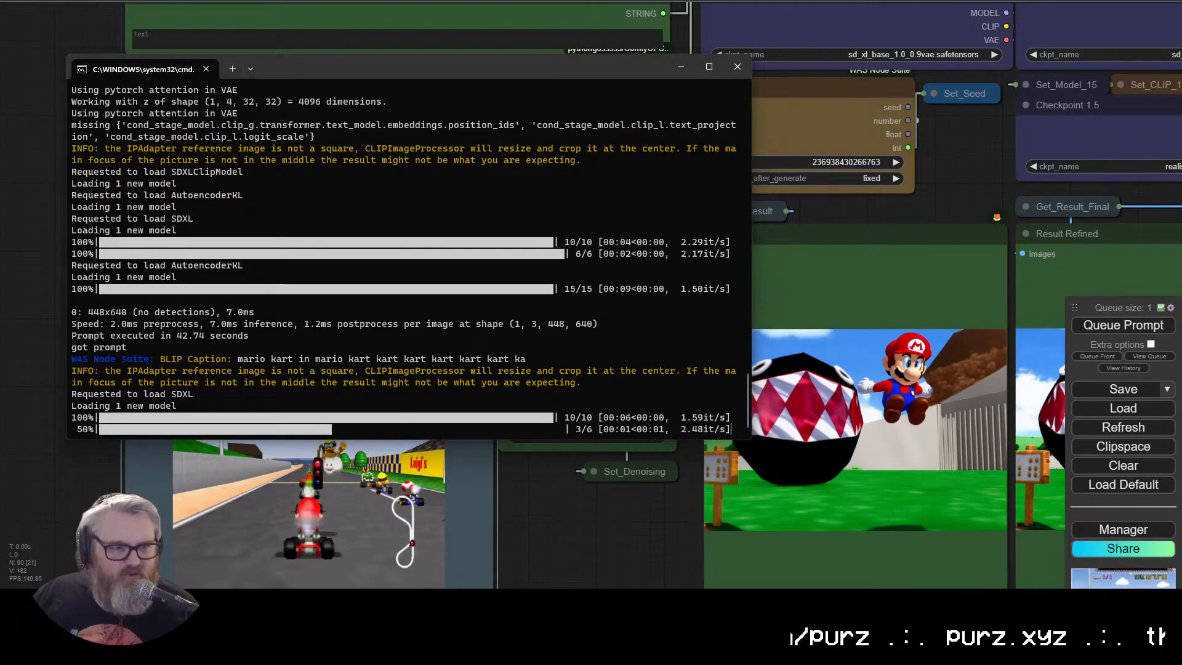
pyautogui.hotkey('alt', 'Tab')
pyautogui.scroll(-6, 548, 400)
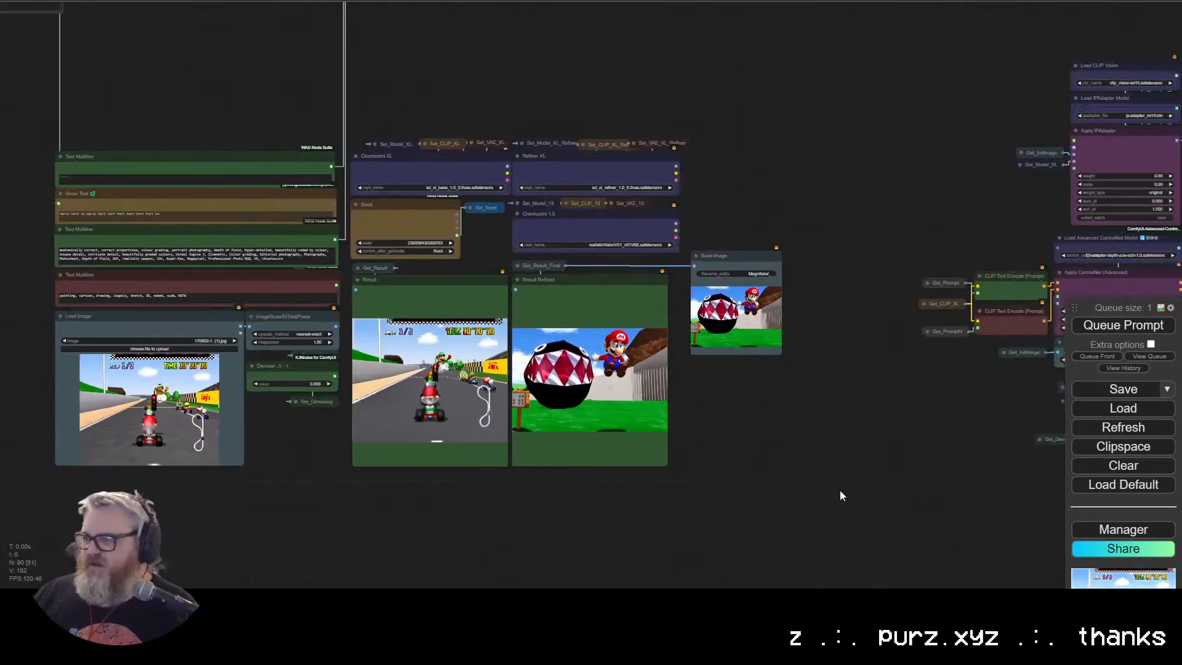
pyautogui.moveTo(623, 458); pyautogui.dragTo(309, 376)
pyautogui.scroll(5, 197, 438)
pyautogui.moveTo(196, 437); pyautogui.dragTo(622, 528)
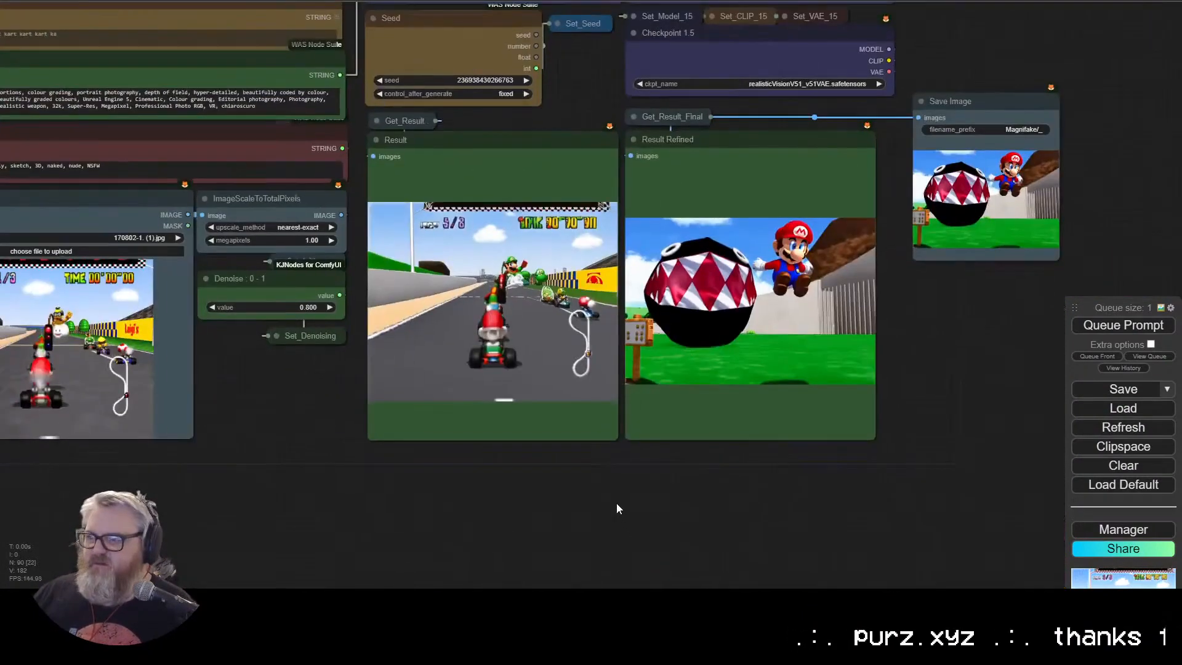
# Step: Compare the finished Mario Kart Result and Result Refined images up close
pyautogui.scroll(-1, 617, 505)
pyautogui.moveTo(960, 496); pyautogui.dragTo(863, 517)
pyautogui.scroll(8, 195, 304)
pyautogui.moveTo(195, 304); pyautogui.dragTo(617, 586)
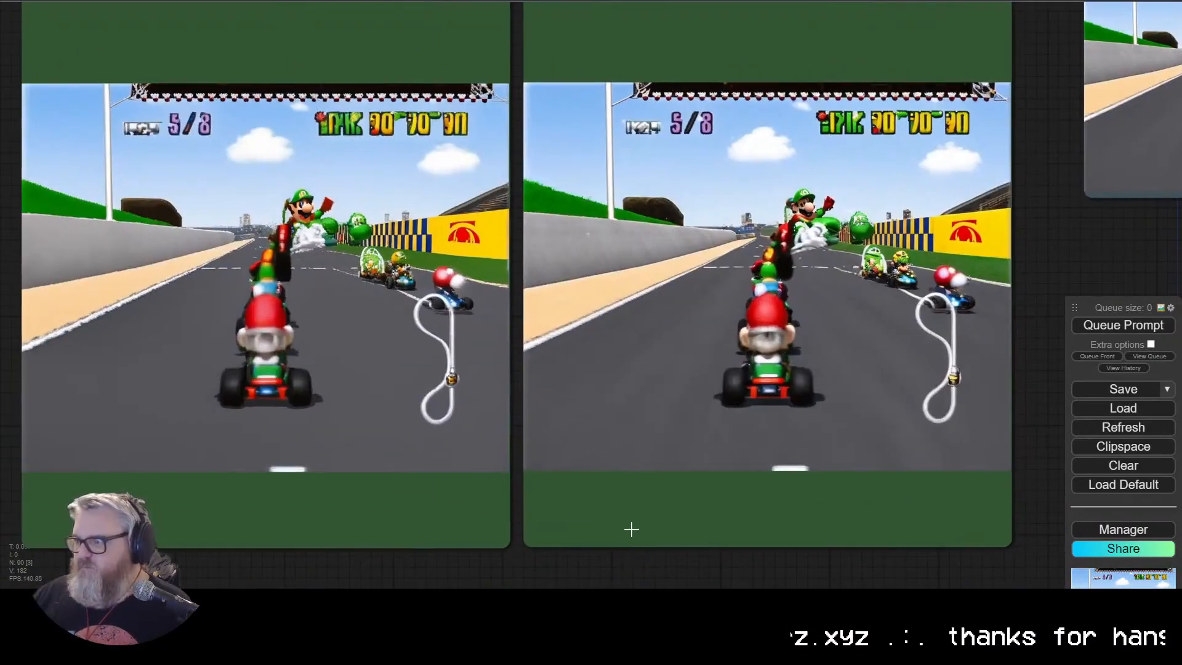
# Step: Search Google Images for "ps2 graphics" in a new tab and run the workflow on a game portrait of a man in a white tank top
pyautogui.hotkey('ctrl', 't')
pyautogui.write('ps2 gra')
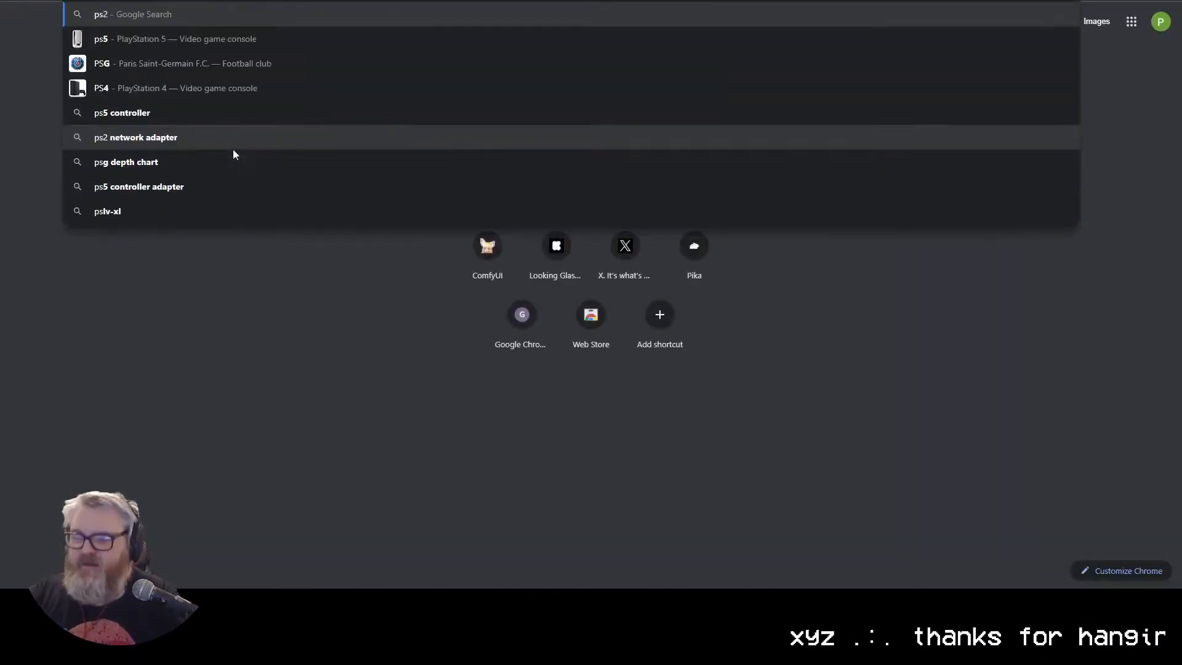
pyautogui.write('phics')
pyautogui.press('Return')
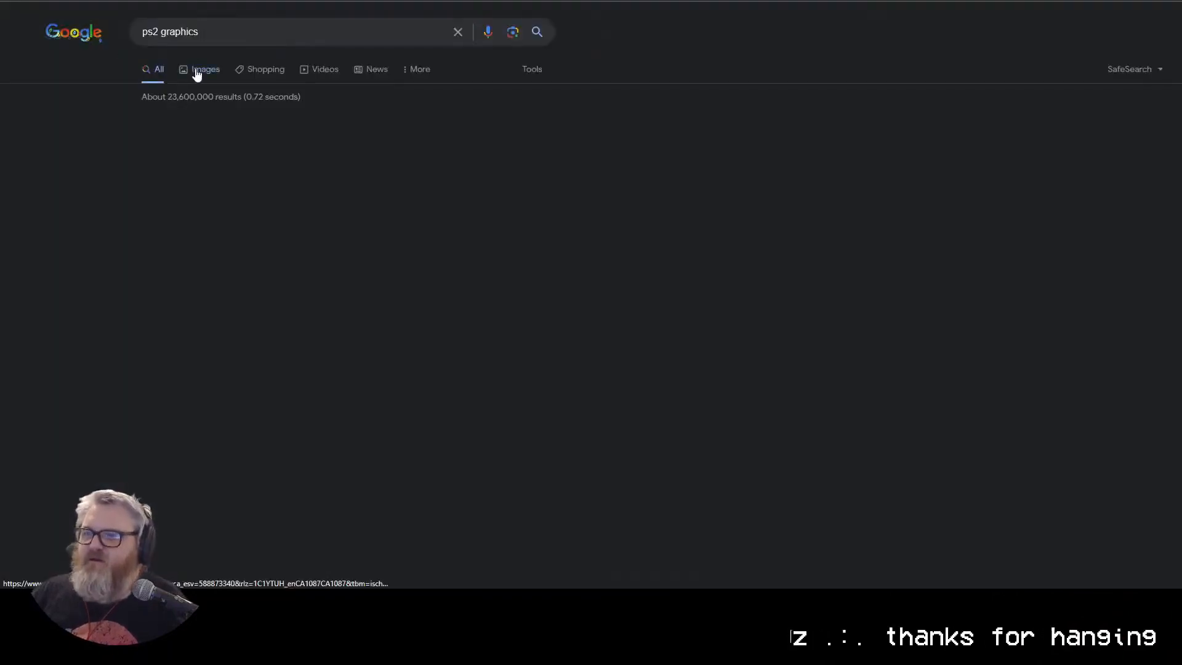
pyautogui.click(197, 74)
pyautogui.doubleClick(372, 26)
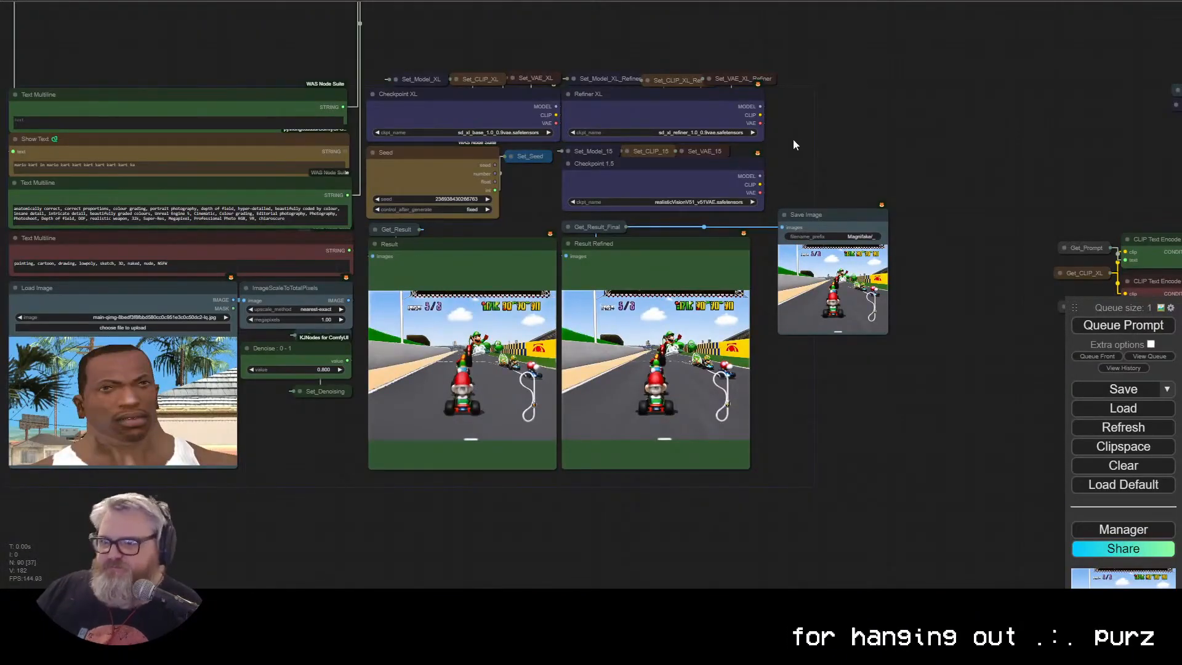
# Step: Read the generated caption in the Show Text node and inspect the portrait's first Result preview
pyautogui.scroll(5, 176, 64)
pyautogui.moveTo(194, 62); pyautogui.dragTo(298, 19)
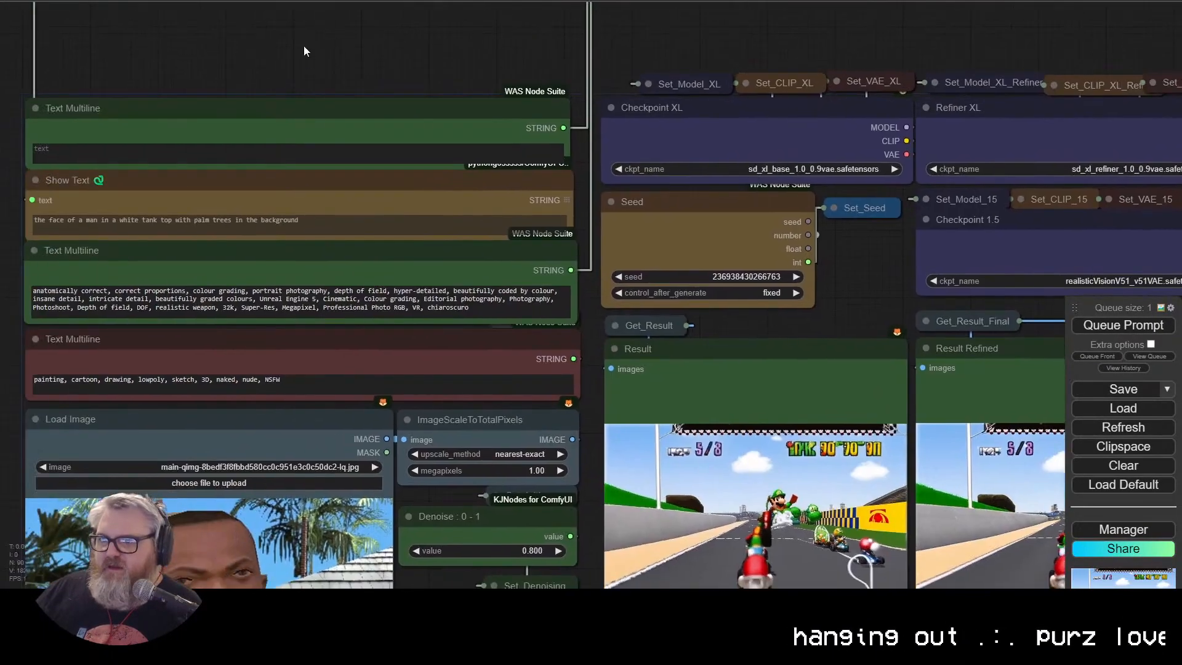
pyautogui.scroll(-3, 333, 47)
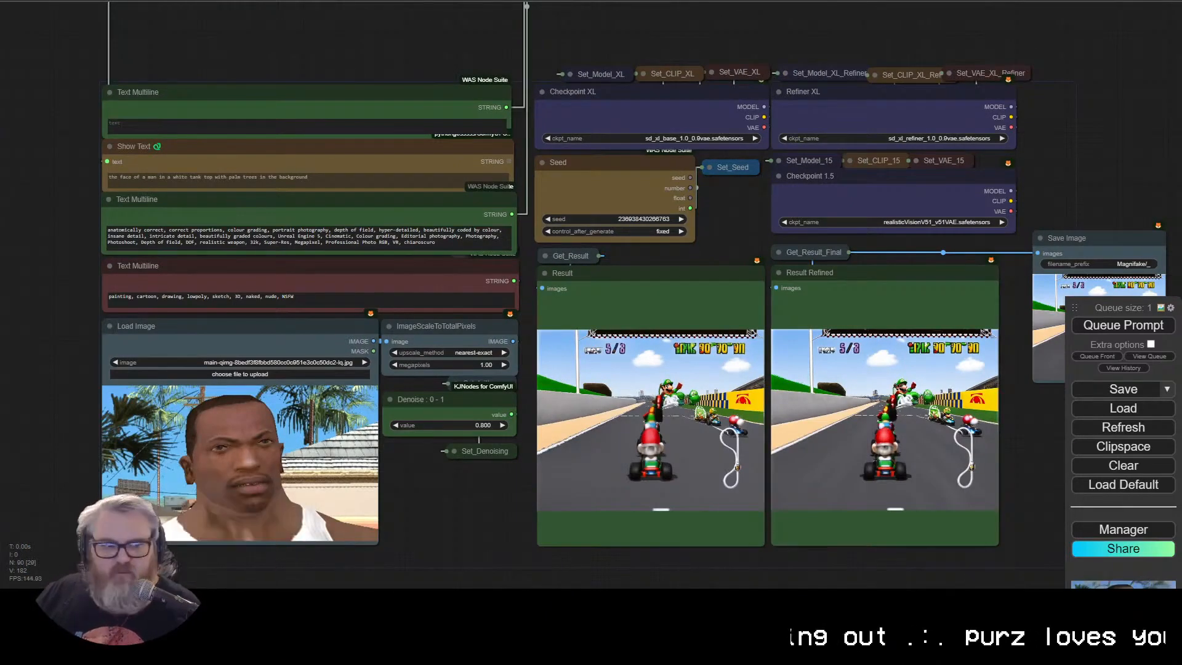
pyautogui.scroll(8, 520, 534)
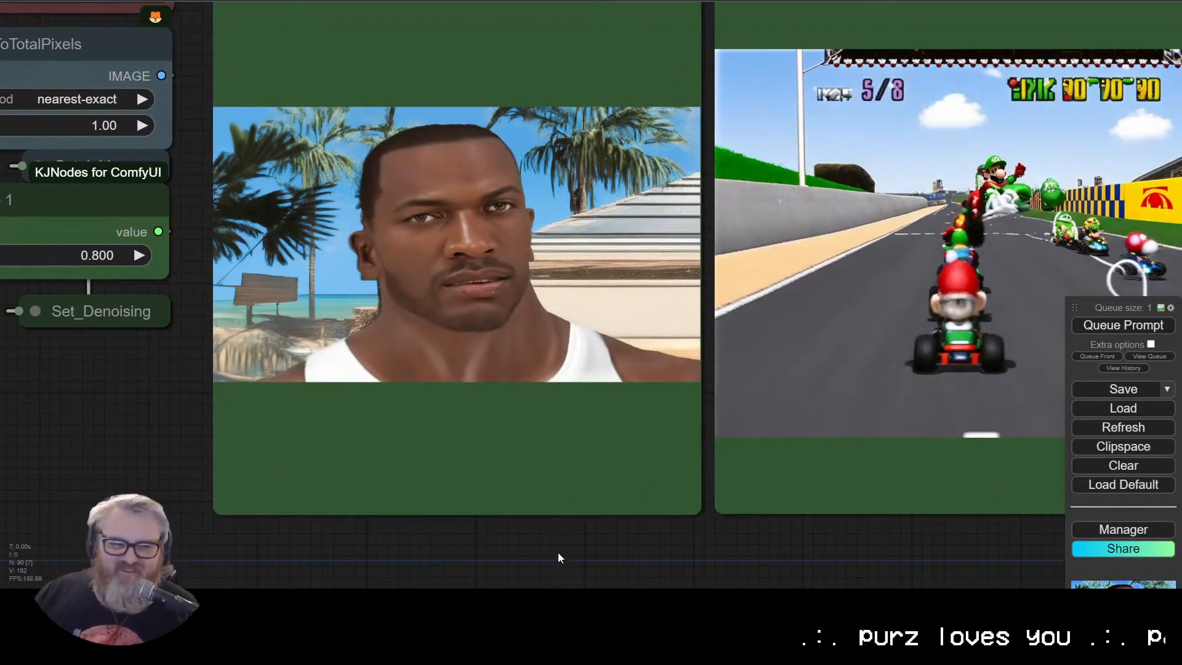
pyautogui.scroll(-5, 558, 557)
pyautogui.moveTo(887, 553); pyautogui.dragTo(855, 302)
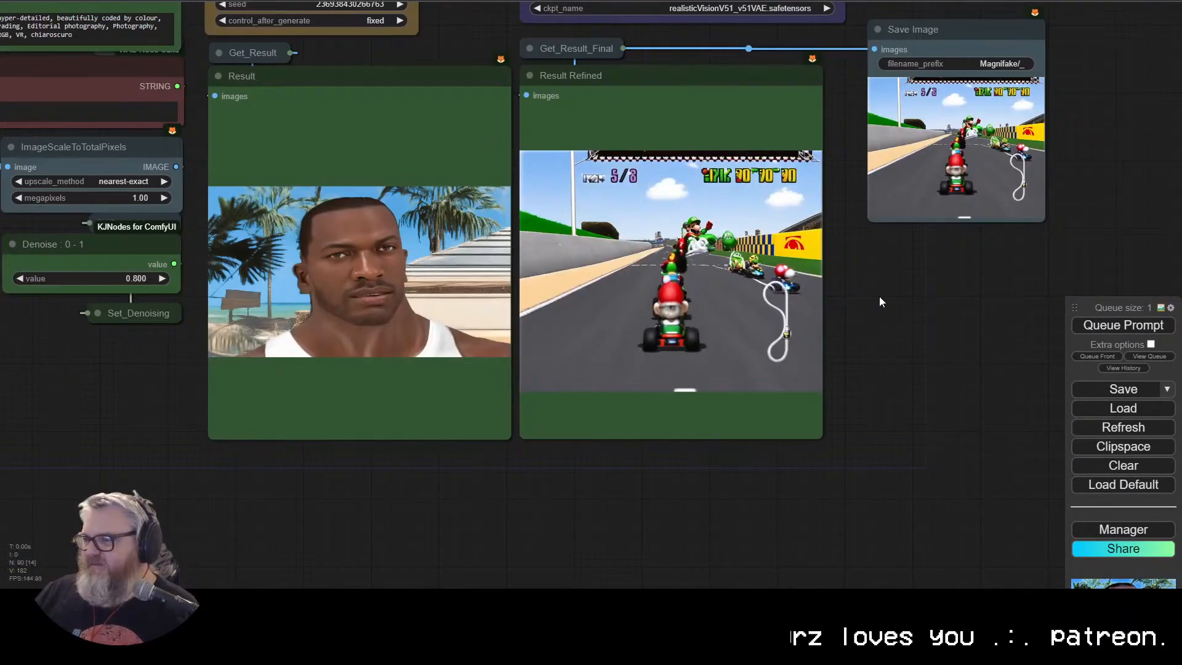
# Step: Compare the portrait's Result and Result Refined images with each other and with the source picture
pyautogui.scroll(-4, 945, 282)
pyautogui.scroll(13, 798, 302)
pyautogui.scroll(-10, 774, 277)
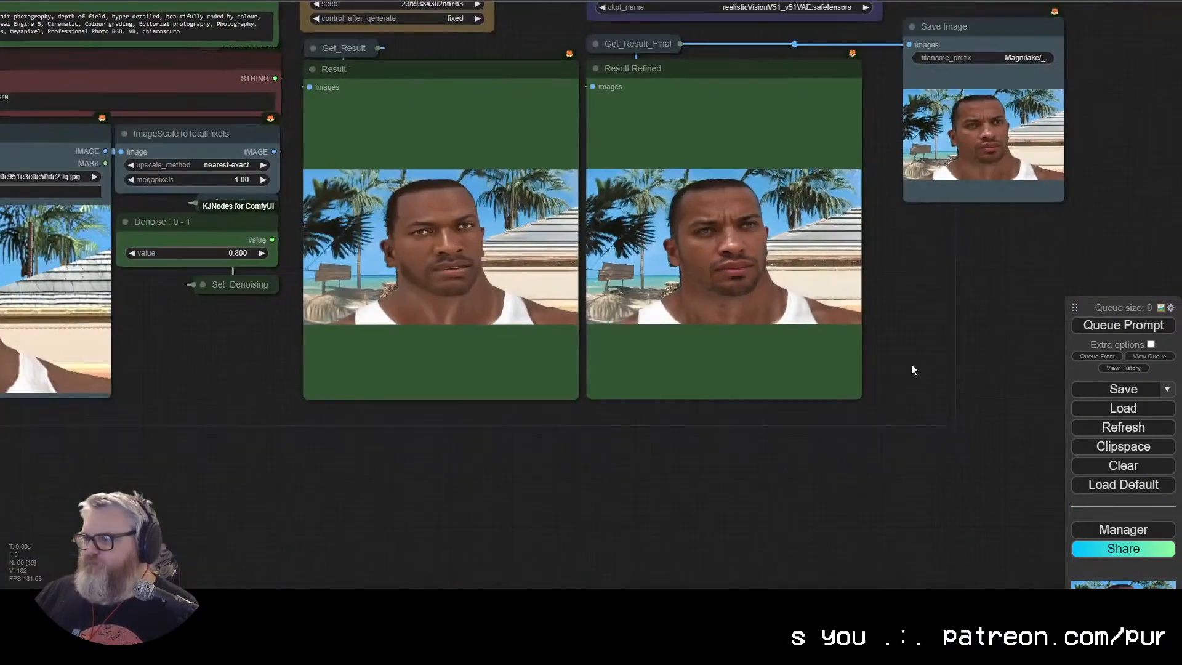
pyautogui.scroll(-4, 899, 258)
pyautogui.scroll(6, 819, 289)
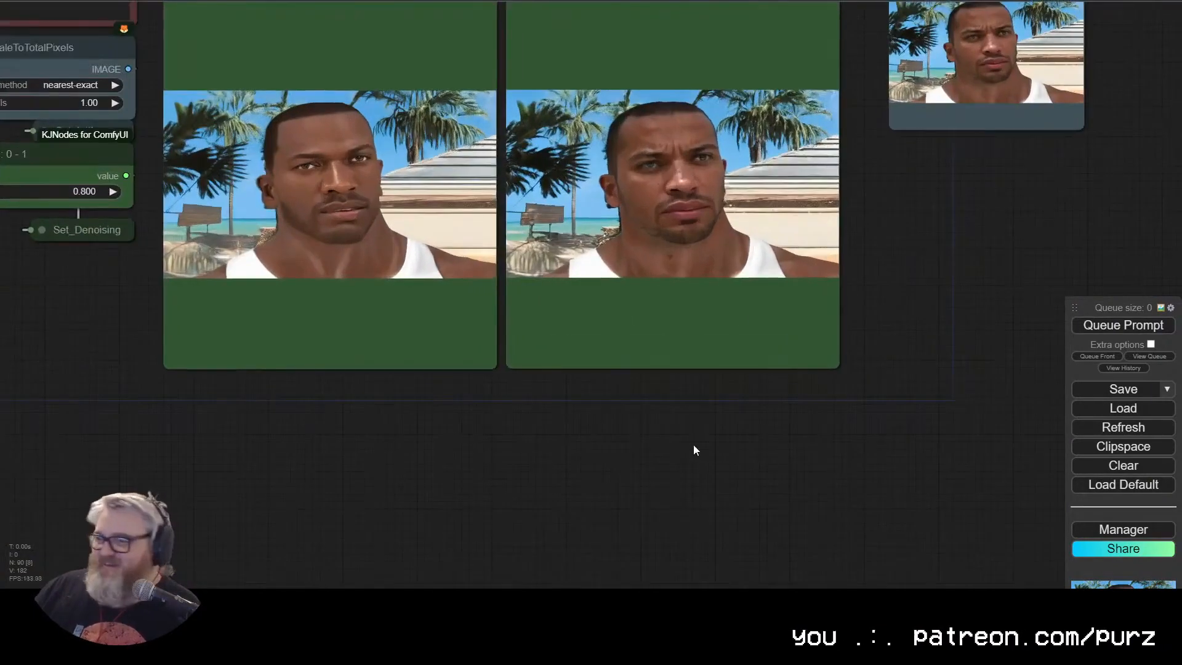
pyautogui.scroll(6, 828, 158)
pyautogui.moveTo(1028, 291); pyautogui.dragTo(988, 332)
pyautogui.scroll(-4, 988, 331)
pyautogui.scroll(-1, 899, 314)
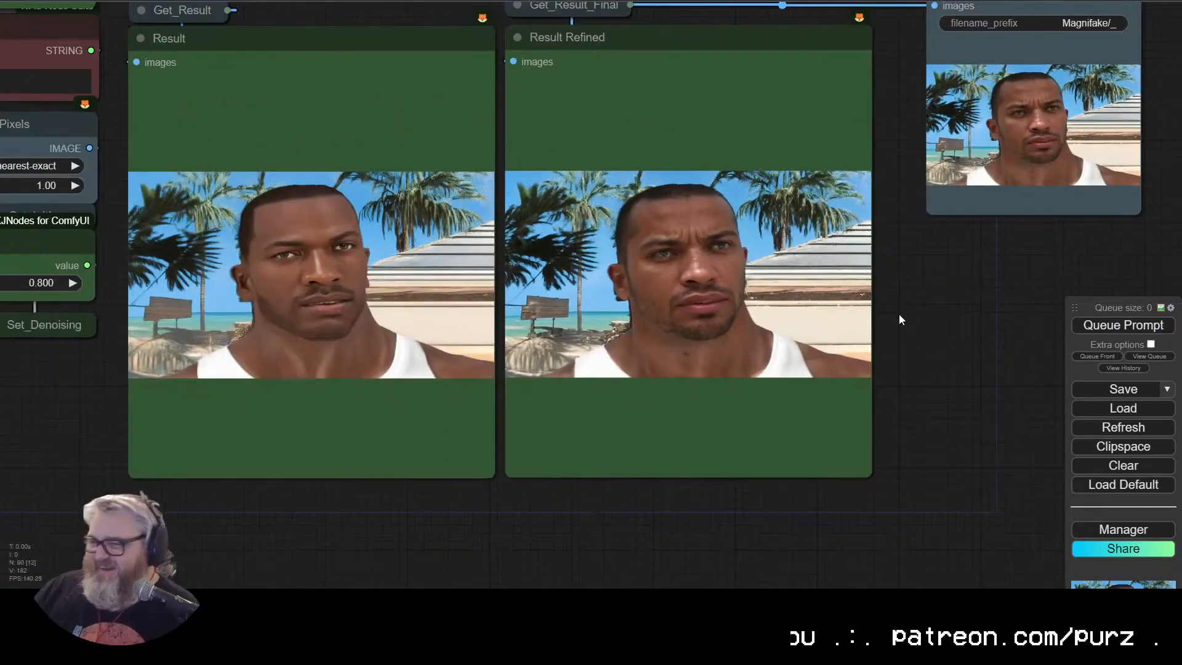
pyautogui.scroll(-6, 900, 353)
pyautogui.scroll(1, 677, 474)
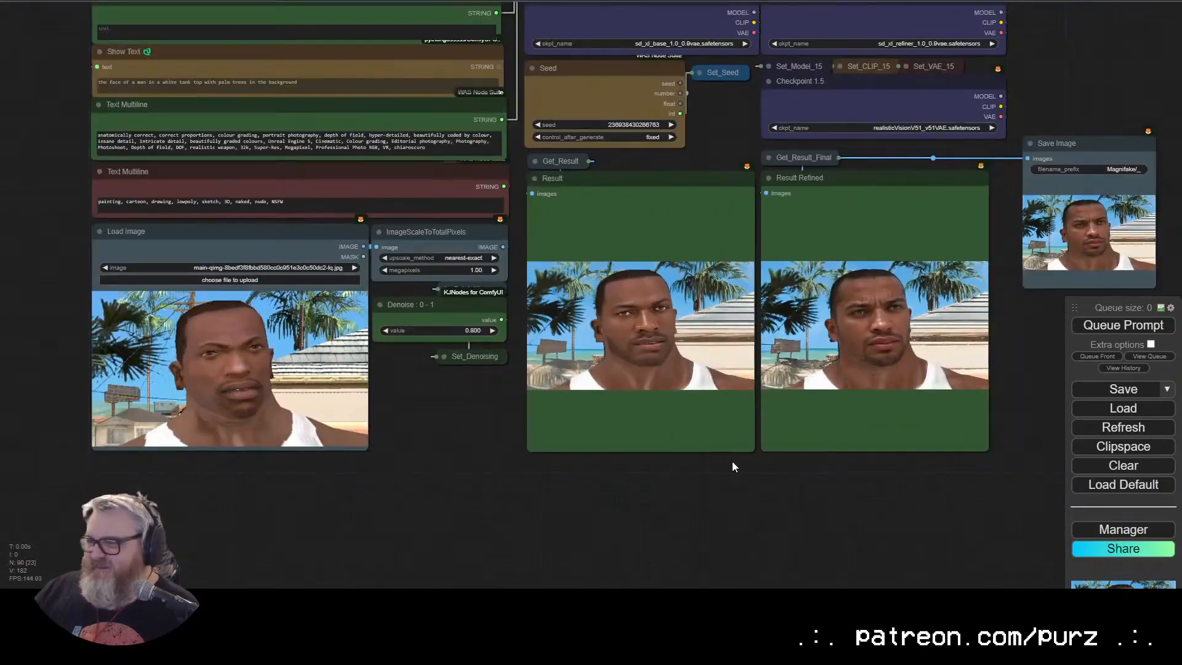
pyautogui.moveTo(733, 467); pyautogui.dragTo(600, 447)
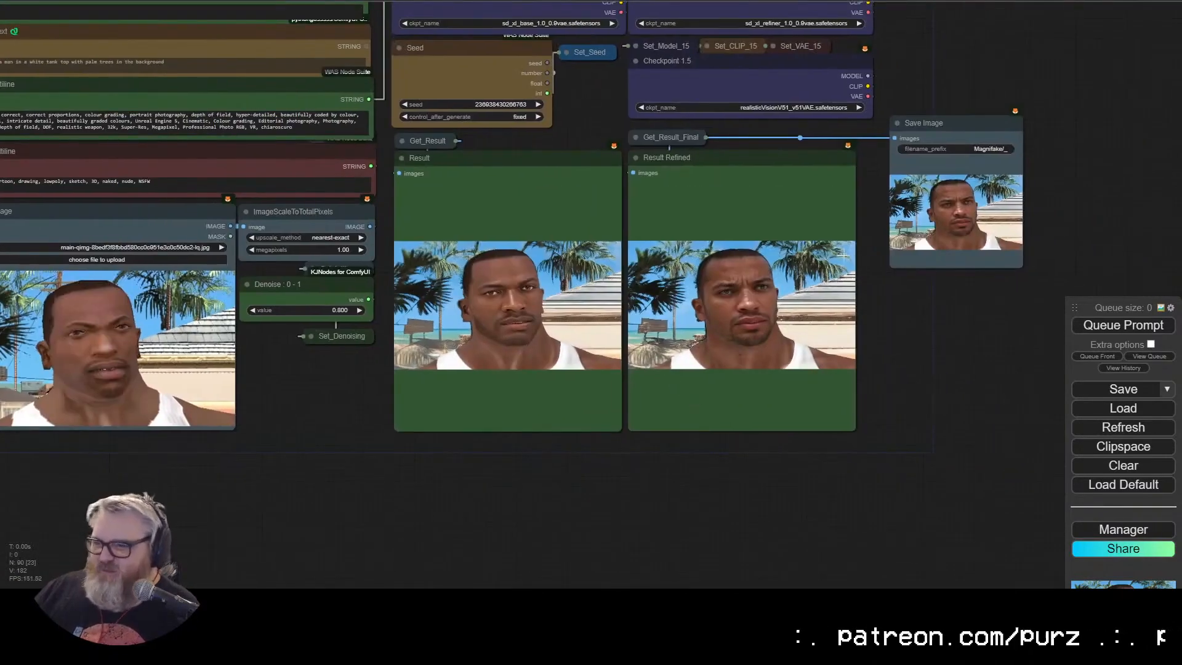
# Step: Add an ImageConcanate node with the ImageScaleToTotalPixels output as image1 and the Get_Result image as image2
pyautogui.moveTo(873, 285); pyautogui.dragTo(782, 265)
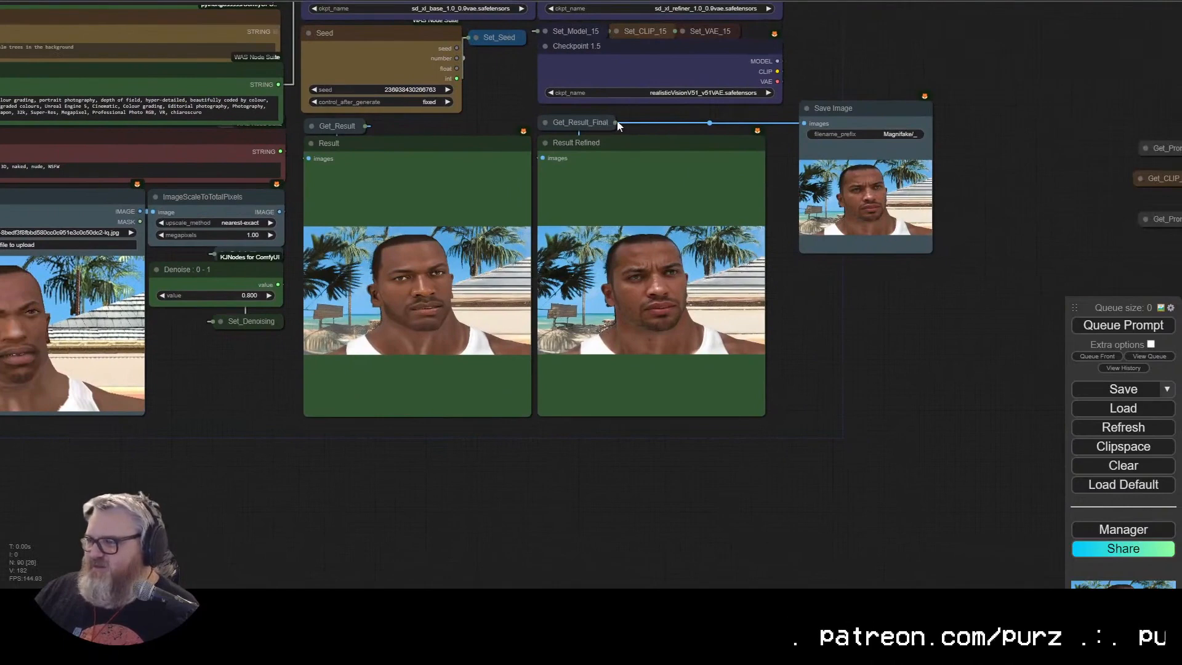
pyautogui.doubleClick(268, 504)
pyautogui.write('imagecon')
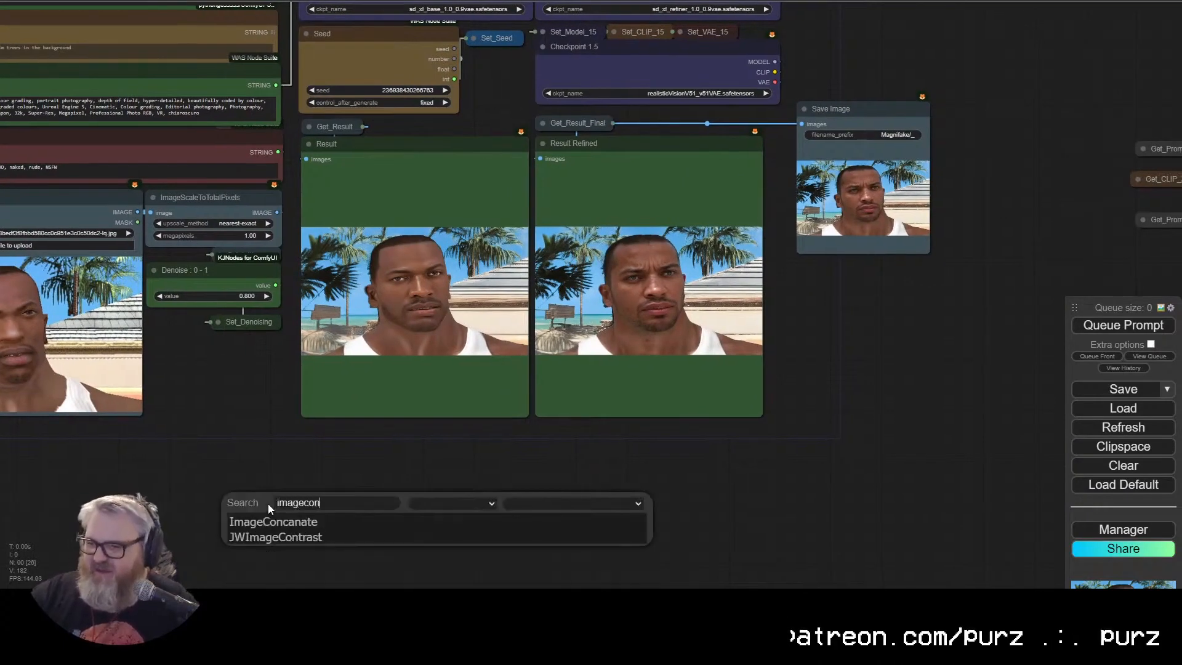
pyautogui.press('Return')
pyautogui.moveTo(175, 468); pyautogui.dragTo(269, 430)
pyautogui.moveTo(359, 233); pyautogui.dragTo(361, 232)
pyautogui.moveTo(372, 175); pyautogui.dragTo(386, 488)
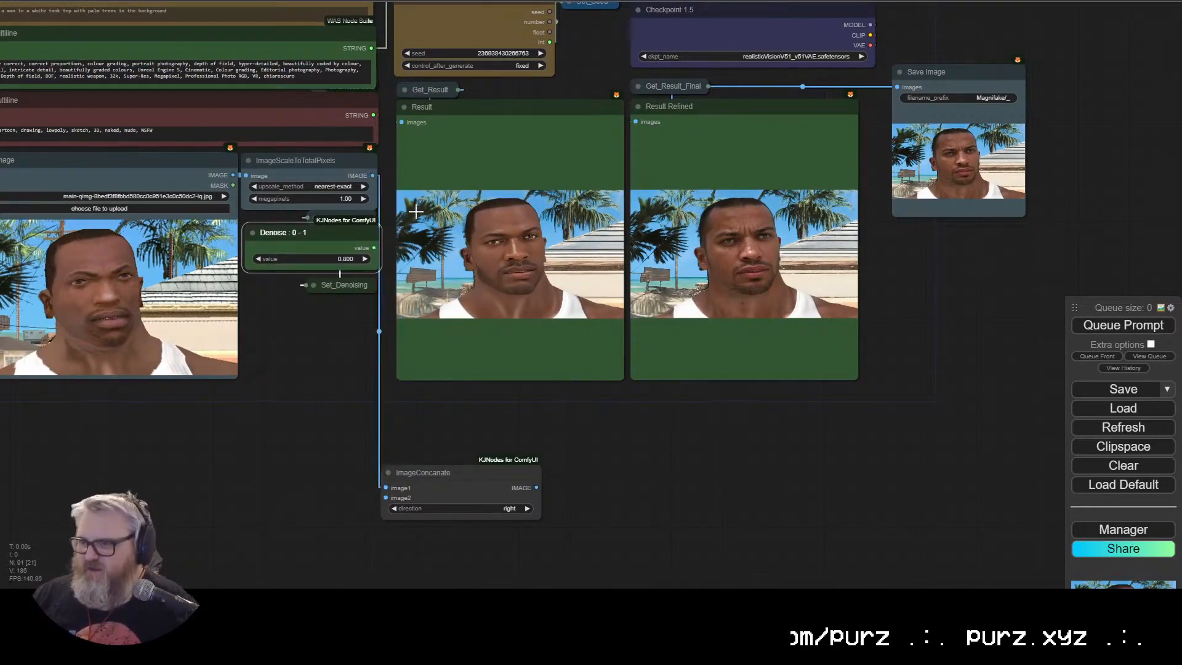
pyautogui.moveTo(513, 70); pyautogui.dragTo(304, 549)
pyautogui.click(324, 141)
pyautogui.click(314, 545)
# Step: Duplicate the ImageConcanate node, feed it the first one's output as image1 and Get_Result_Final as image2, and collapse Get_Result_Final
pyautogui.hotkey('ctrl', 'c')
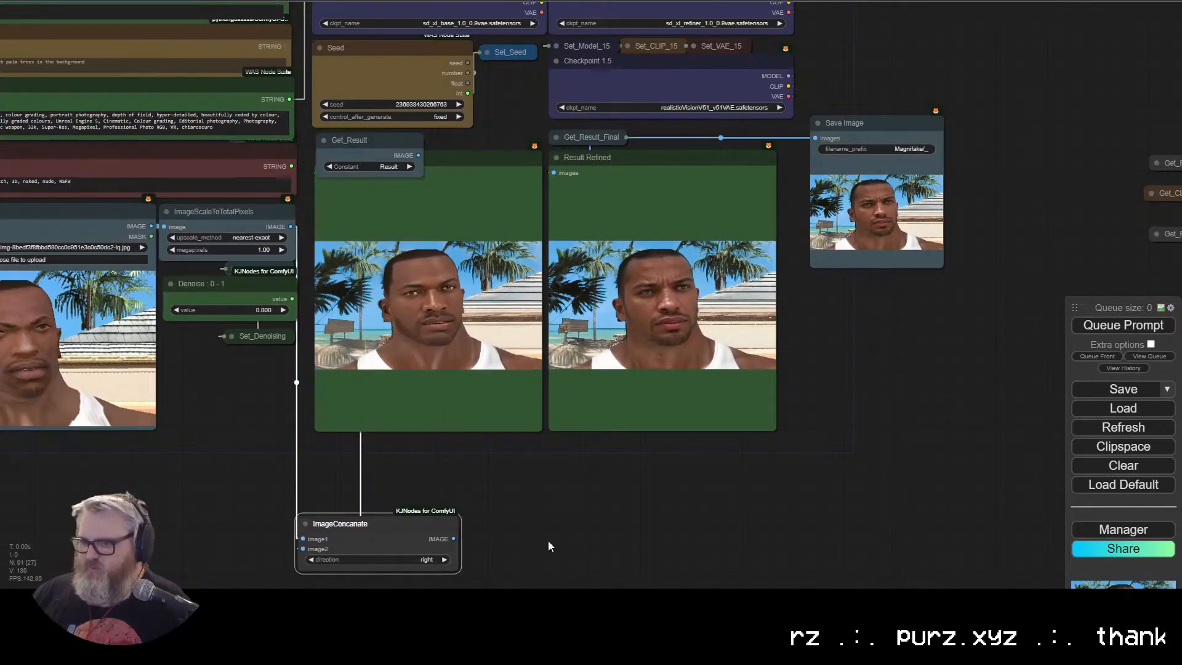
pyautogui.hotkey('ctrl', 'v')
pyautogui.moveTo(613, 536); pyautogui.dragTo(499, 534)
pyautogui.click(618, 137)
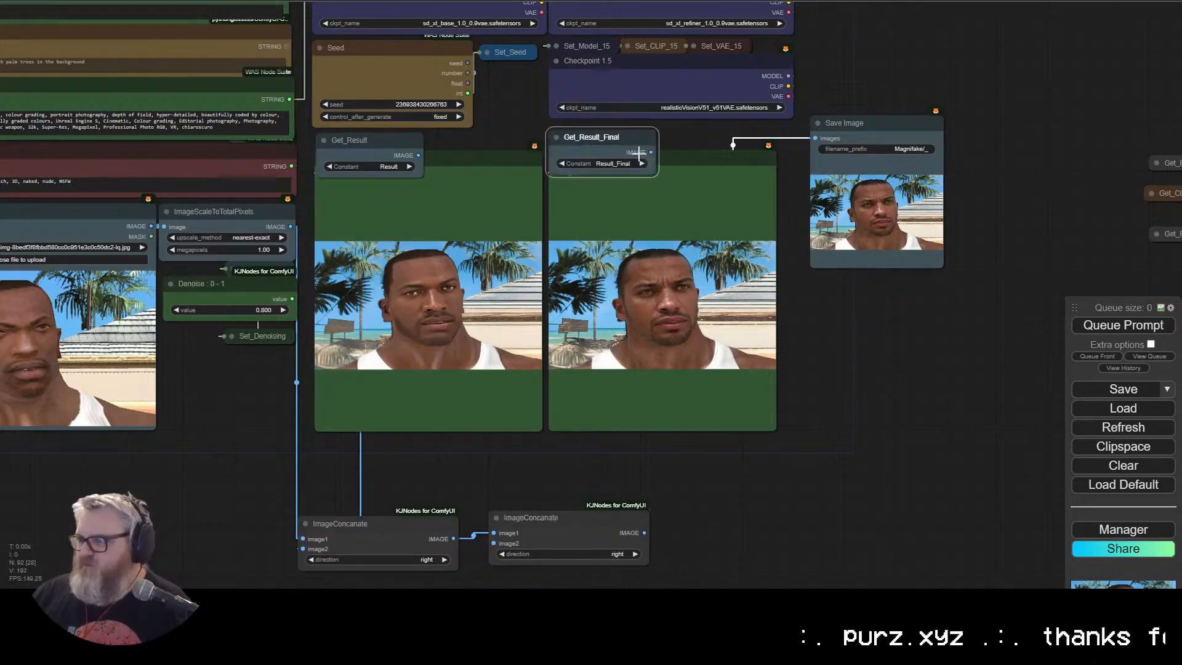
pyautogui.moveTo(759, 206); pyautogui.dragTo(494, 543)
pyautogui.hotkey('alt', 'c')
# Step: Add a Save Image node for the second ImageConcanate output with the filename prefix Magnifake/_Grid
pyautogui.moveTo(644, 533); pyautogui.dragTo(830, 333)
pyautogui.click(843, 424)
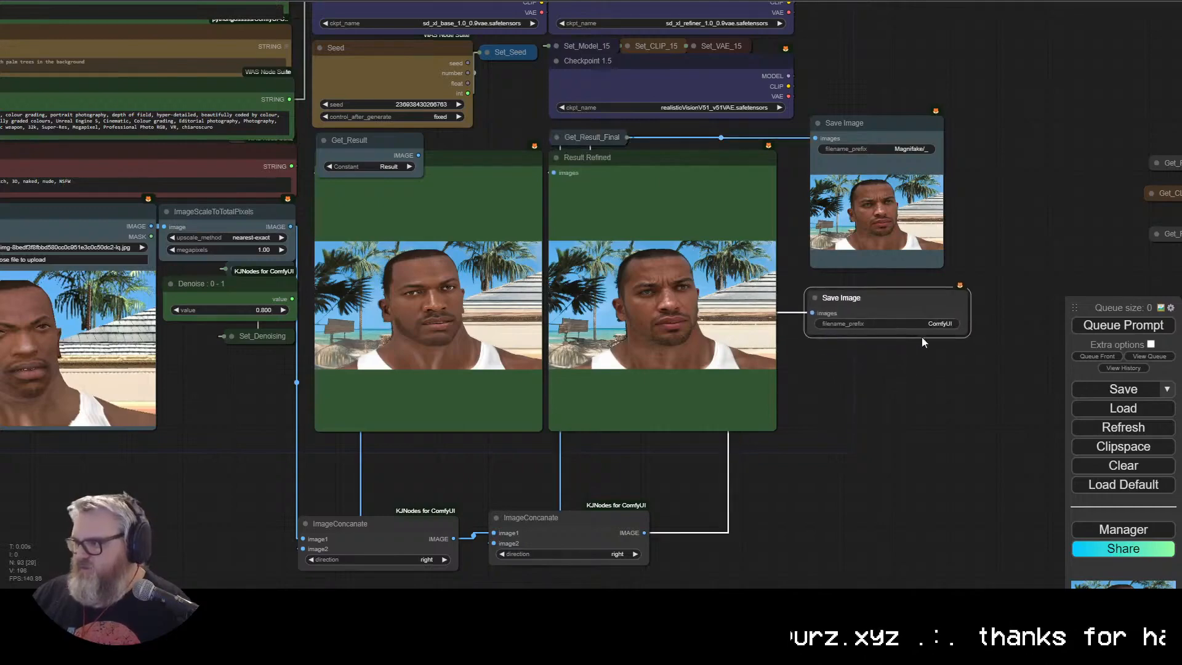
pyautogui.click(920, 327)
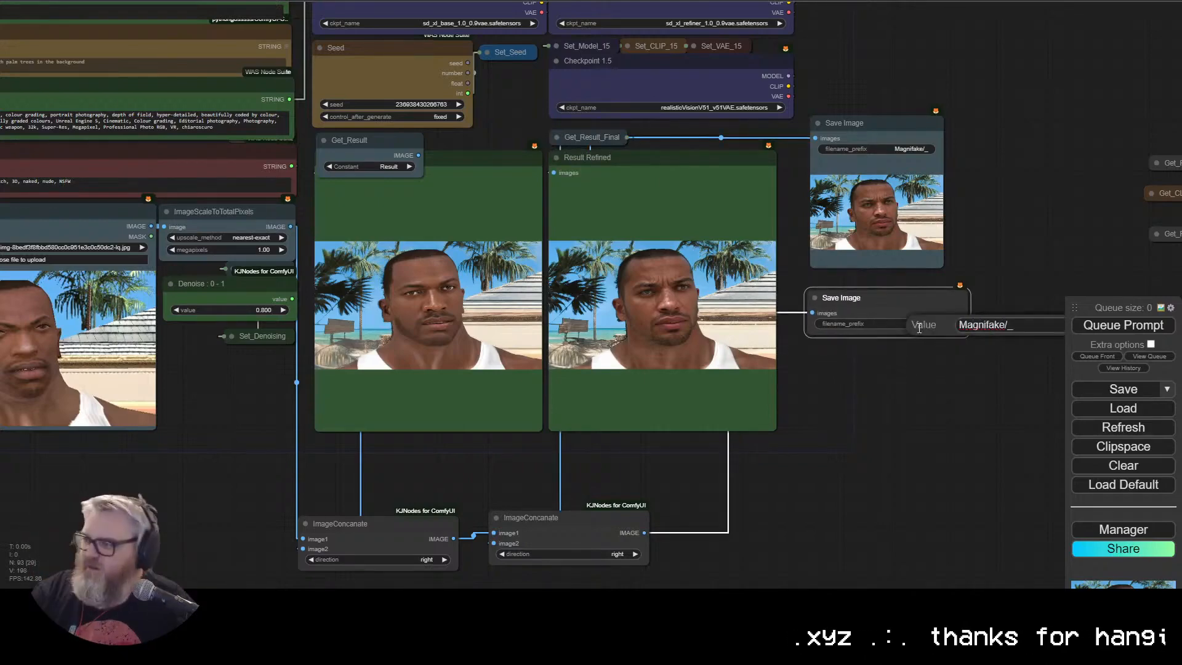
pyautogui.write('Magnifake/_Grid')
pyautogui.press('Return')
# Step: Browse the "ps2 graphics" image results and open the GamingBolt Metal Gear Solid 2 picture of two armed characters
pyautogui.scroll(-3, 920, 326)
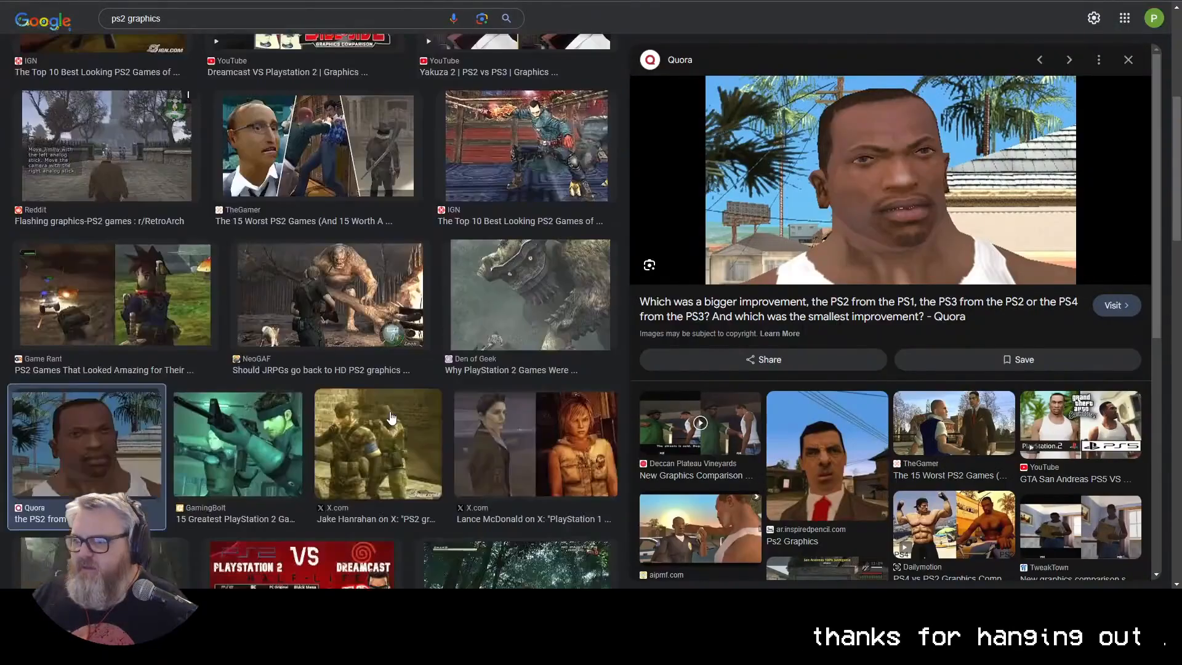
pyautogui.scroll(-10, 393, 417)
pyautogui.scroll(-2, 393, 417)
pyautogui.scroll(6, 393, 412)
pyautogui.click(124, 351)
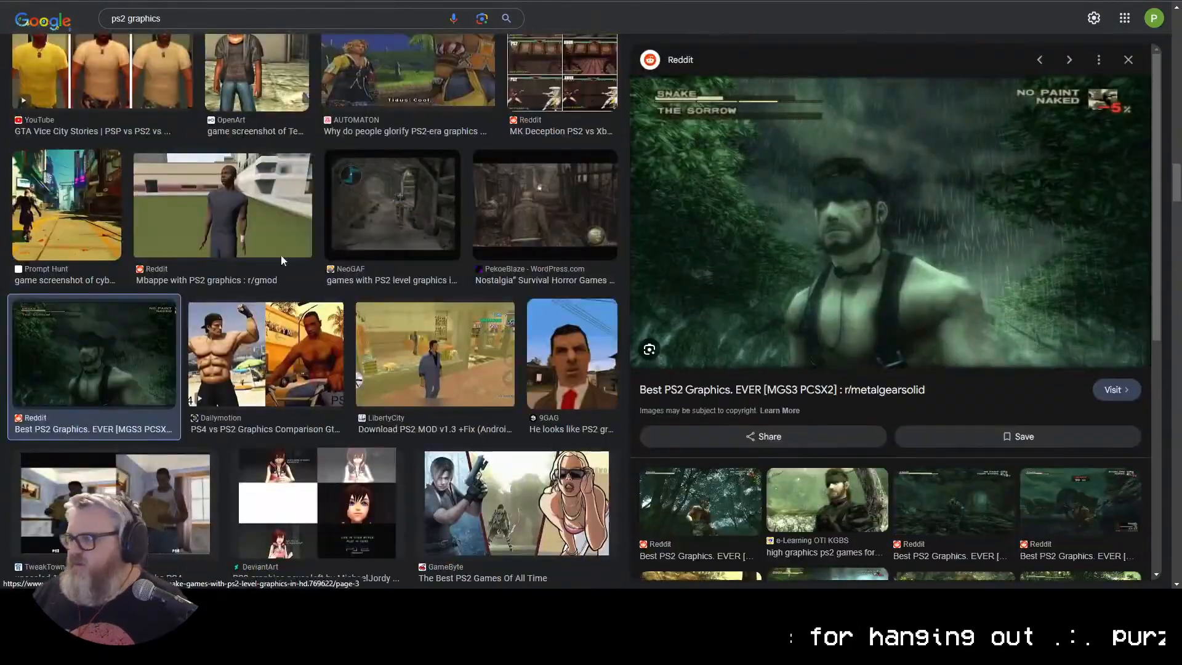
pyautogui.scroll(15, 281, 255)
pyautogui.click(318, 333)
pyautogui.scroll(10, 361, 317)
pyautogui.scroll(3, 344, 327)
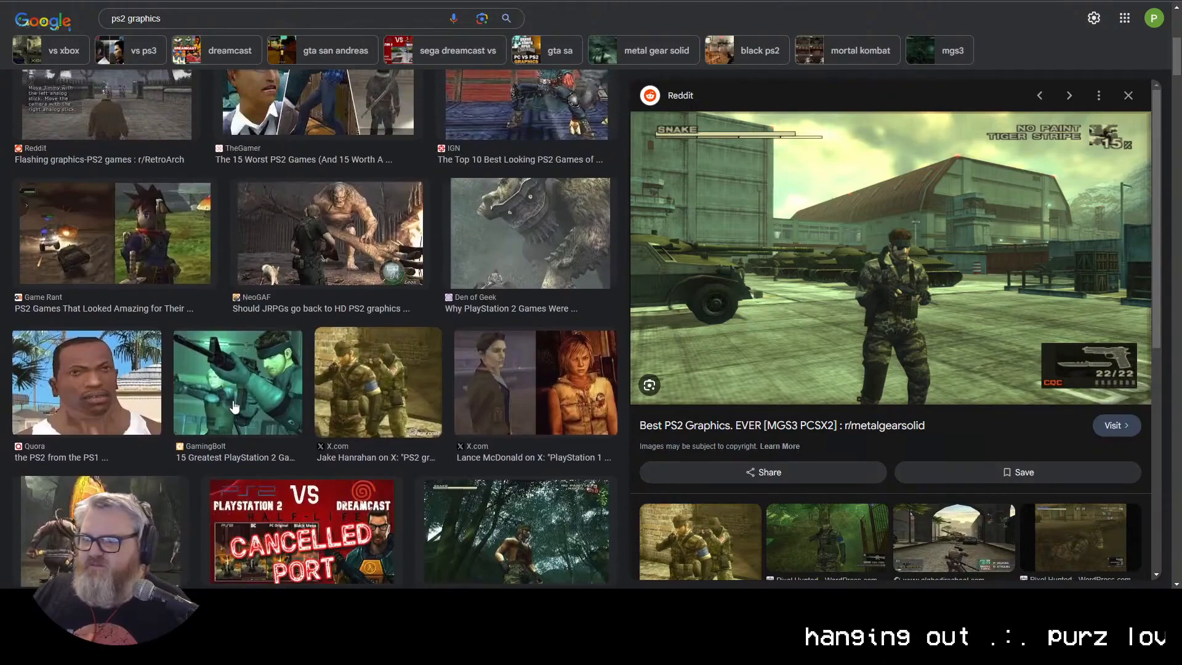
pyautogui.click(254, 374)
# Step: Load the Metal Gear Solid 2 screenshot into the Load Image node and run the workflow
pyautogui.moveTo(887, 228); pyautogui.dragTo(308, 161)
pyautogui.press('super+d')
pyautogui.press('super+d')
pyautogui.moveTo(308, 161); pyautogui.dragTo(228, 217)
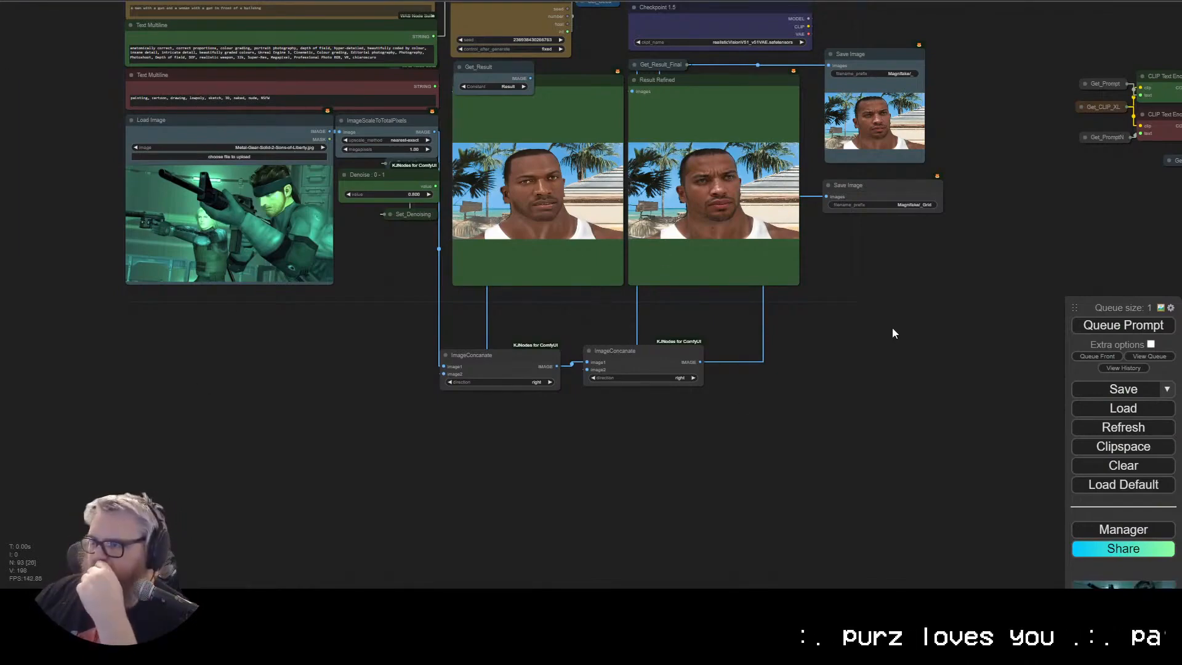
# Step: Compare the Metal Gear Solid 2 source picture with its Result and Result Refined previews
pyautogui.scroll(5, 892, 328)
pyautogui.moveTo(642, 459); pyautogui.dragTo(799, 447)
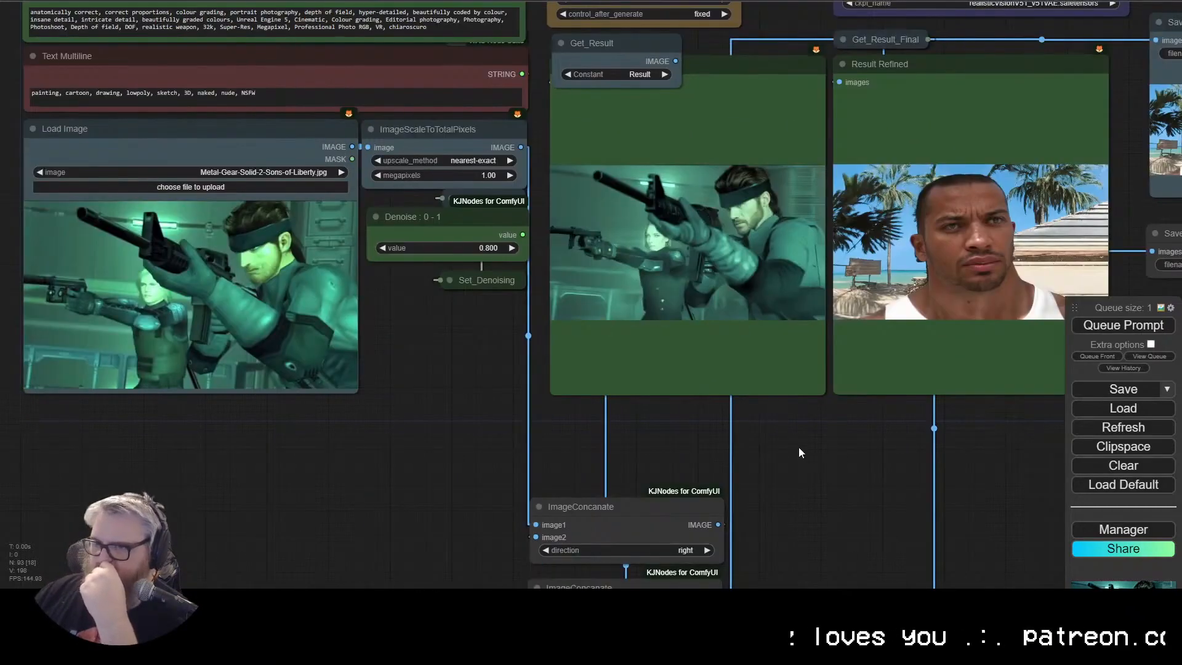
pyautogui.scroll(10, 641, 309)
pyautogui.scroll(-11, 656, 333)
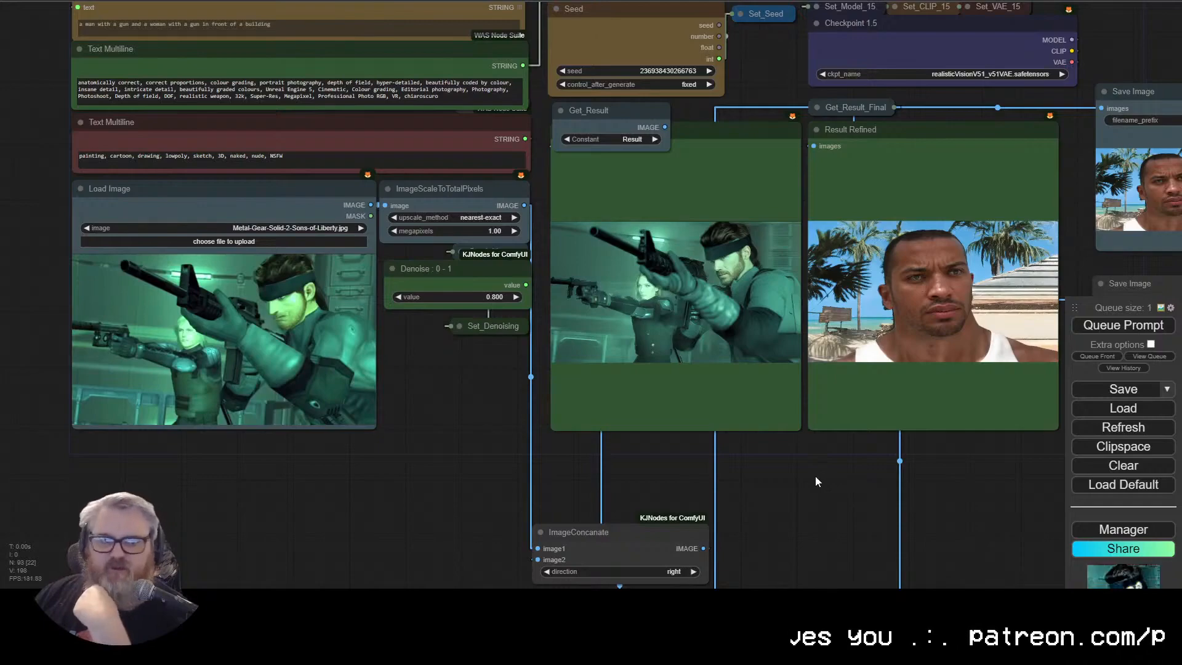
pyautogui.moveTo(813, 473); pyautogui.dragTo(496, 483)
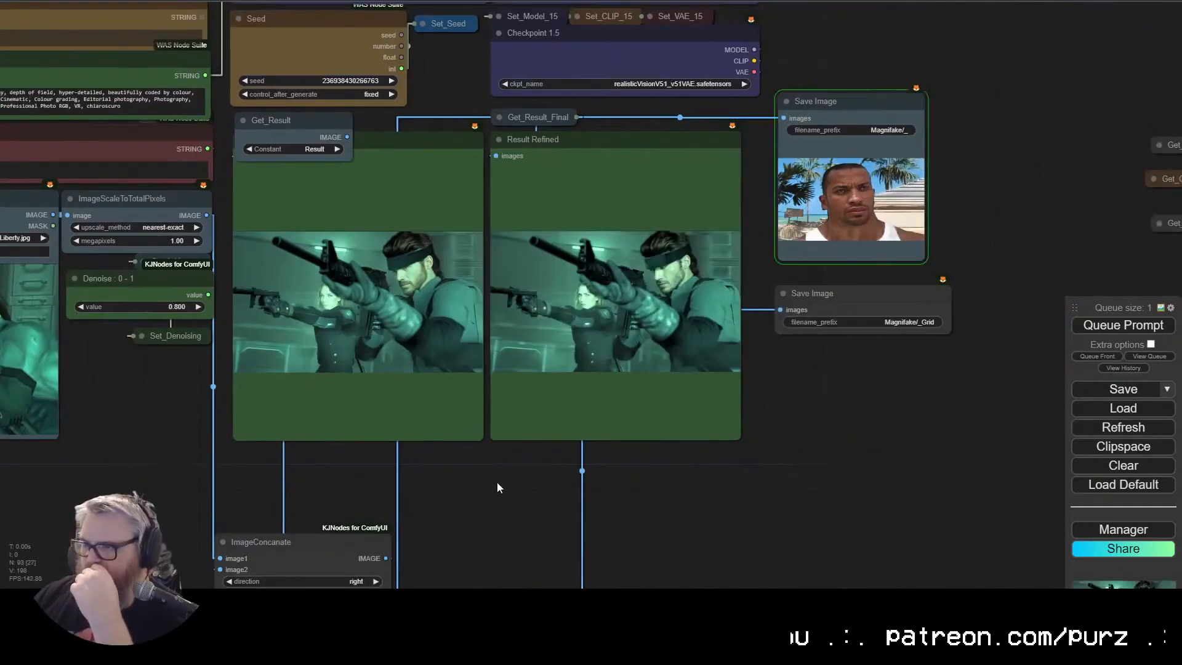
# Step: Examine the three-image comparison in the Magnifake/_Grid Save Image node up close and enlarge that node
pyautogui.press('2')
pyautogui.scroll(1, 678, 478)
pyautogui.moveTo(692, 473); pyautogui.dragTo(608, 450)
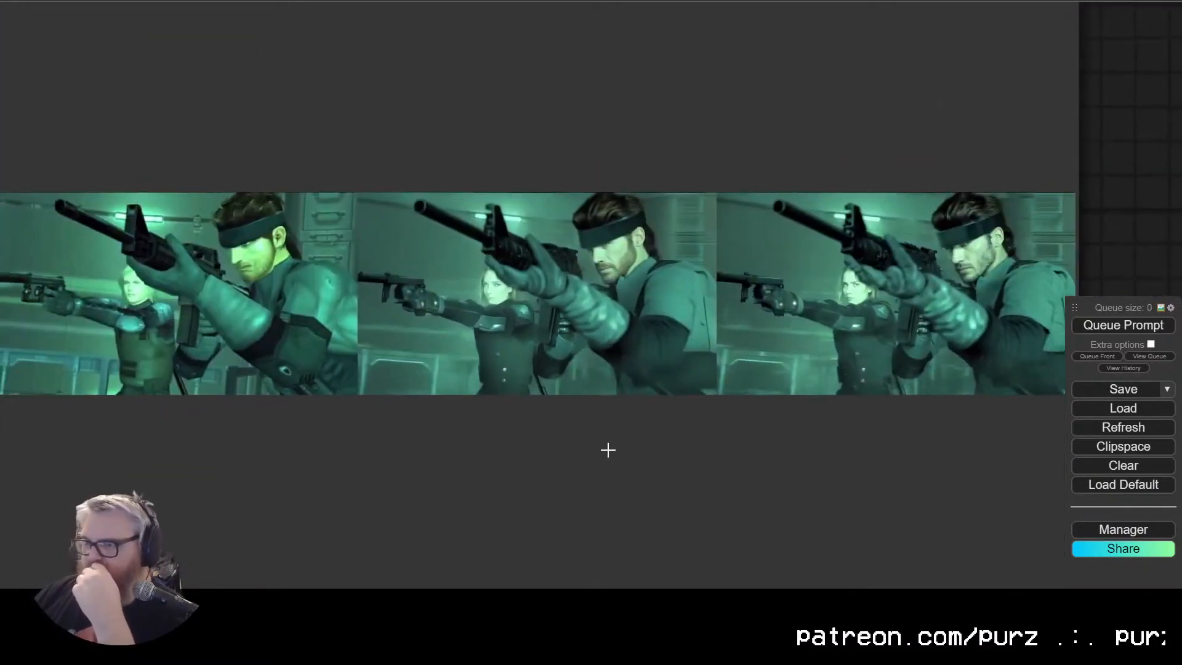
pyautogui.scroll(-2, 594, 444)
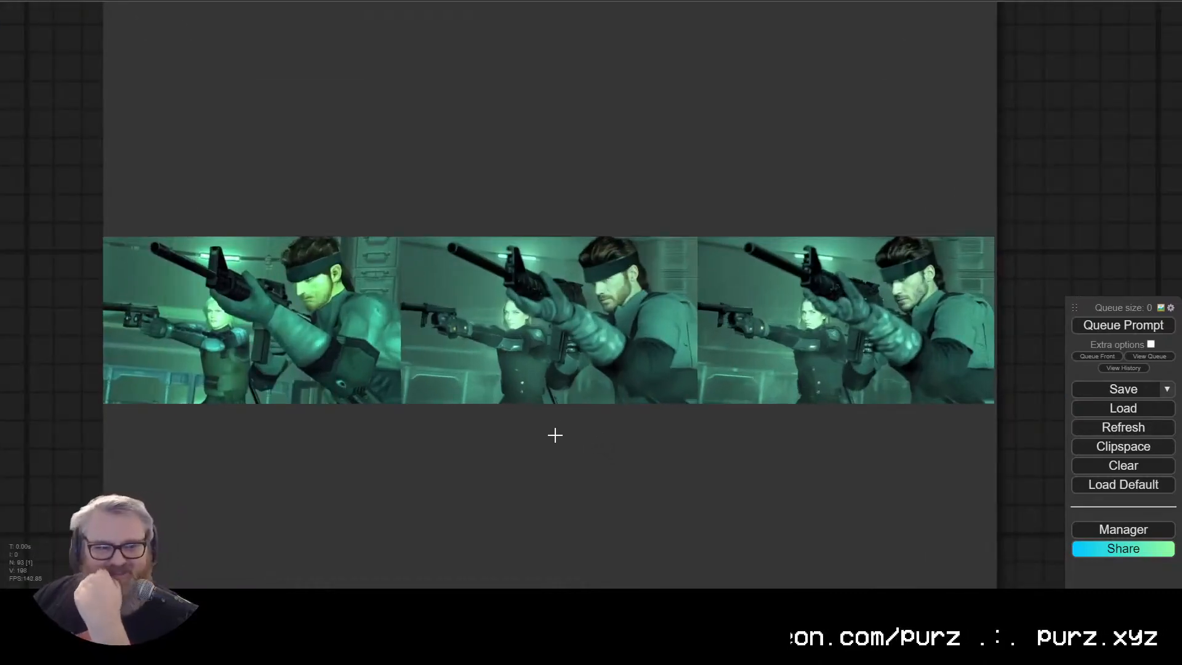
pyautogui.scroll(-12, 550, 420)
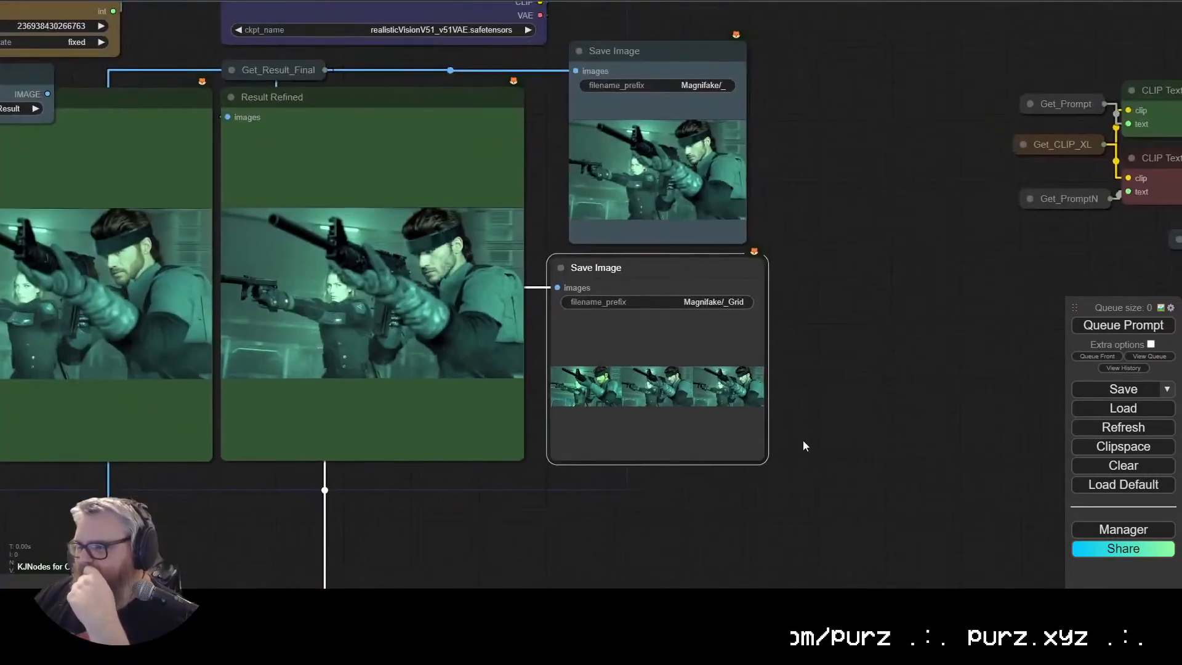
pyautogui.moveTo(767, 460); pyautogui.dragTo(1063, 415)
# Step: Set the direction of both ImageConcanate nodes to down
pyautogui.moveTo(561, 558); pyautogui.dragTo(946, 241)
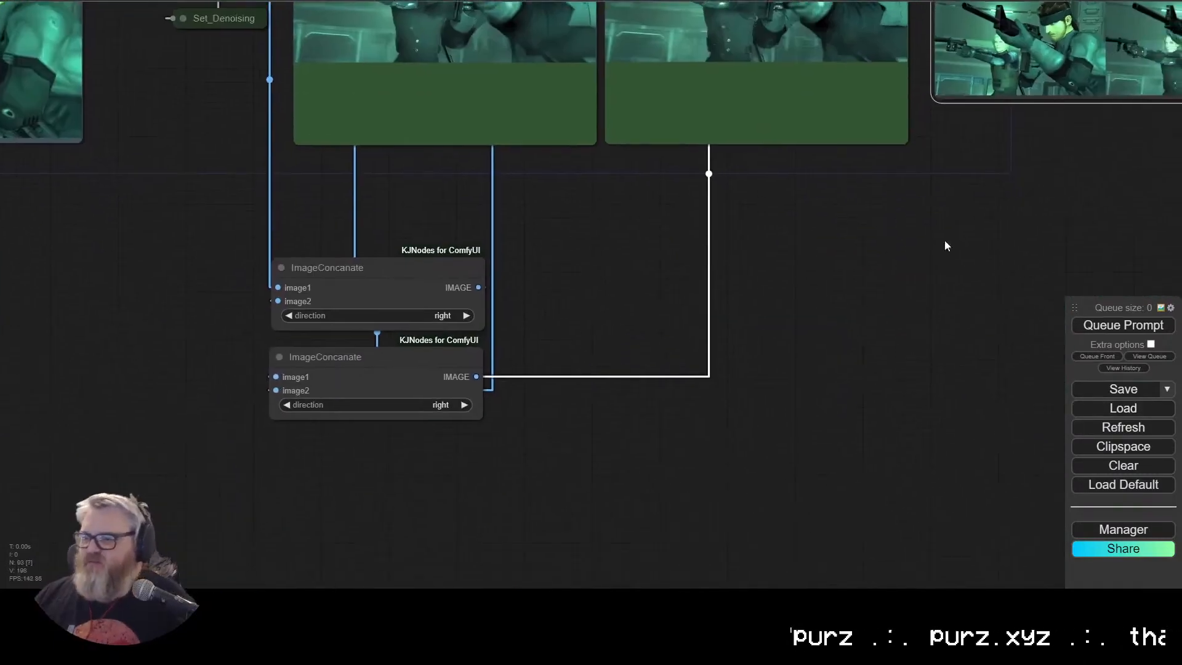
pyautogui.click(451, 314)
pyautogui.click(454, 325)
pyautogui.click(436, 402)
pyautogui.click(441, 412)
# Step: Load the Den of Geek image of a giant creature facing a rider from the search results and run the workflow
pyautogui.hotkey('alt', 'Tab')
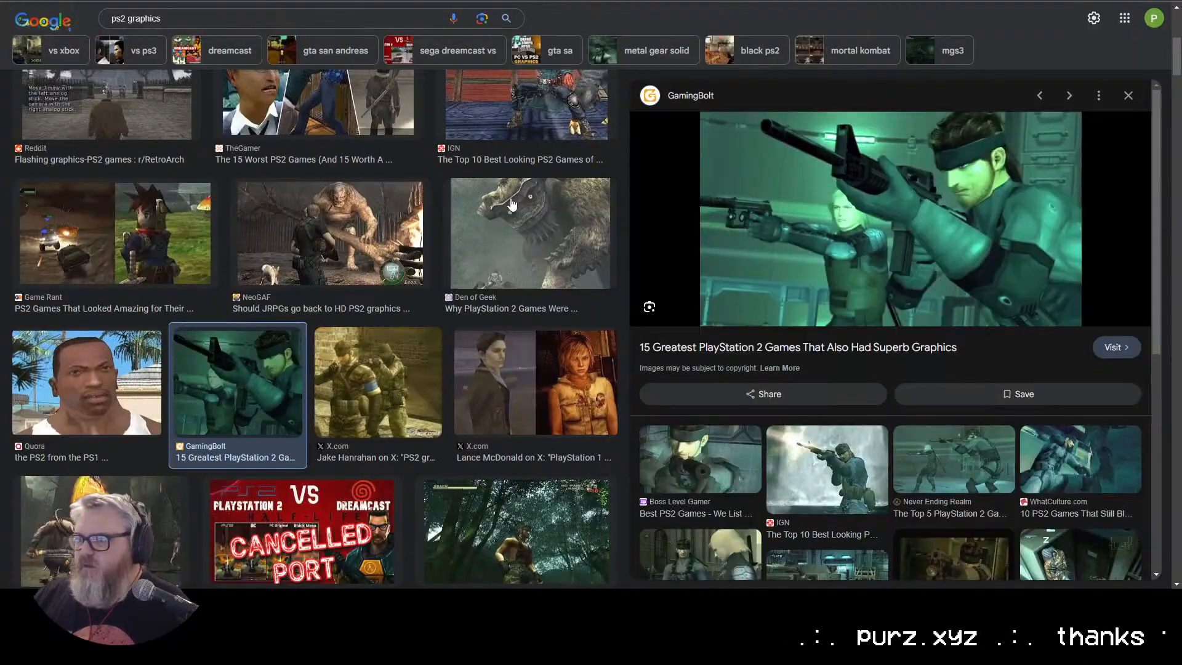
pyautogui.click(512, 210)
pyautogui.press('super+d')
pyautogui.press('super+d')
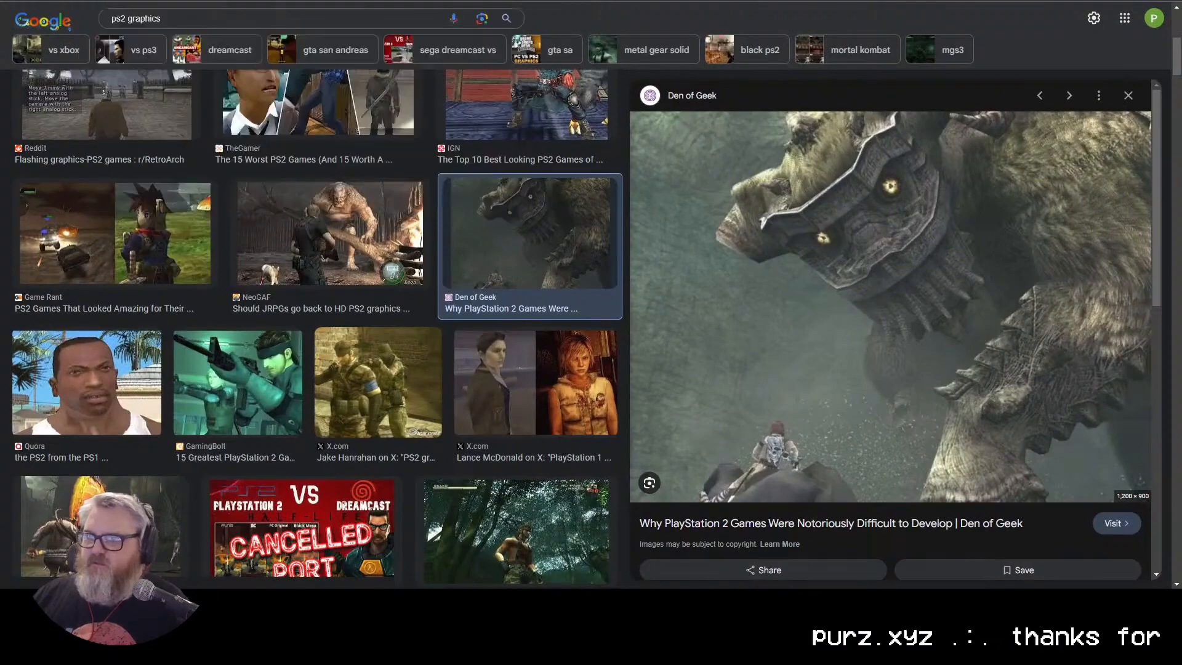
pyautogui.click(68, 2)
pyautogui.moveTo(1040, 178); pyautogui.dragTo(638, 430)
# Step: Inspect the refined Metal Gear Solid 2 image in the saved grid and compare it with the source and first result
pyautogui.scroll(9, 638, 430)
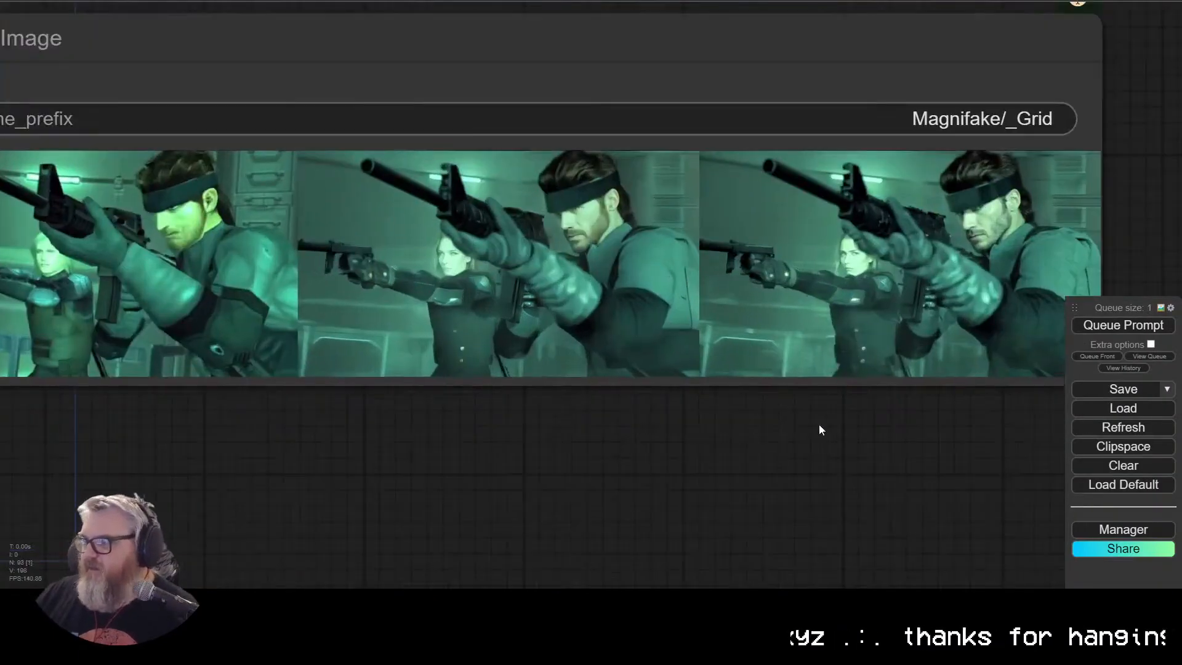
pyautogui.moveTo(1134, 211); pyautogui.dragTo(1013, 185)
pyautogui.scroll(7, 1013, 185)
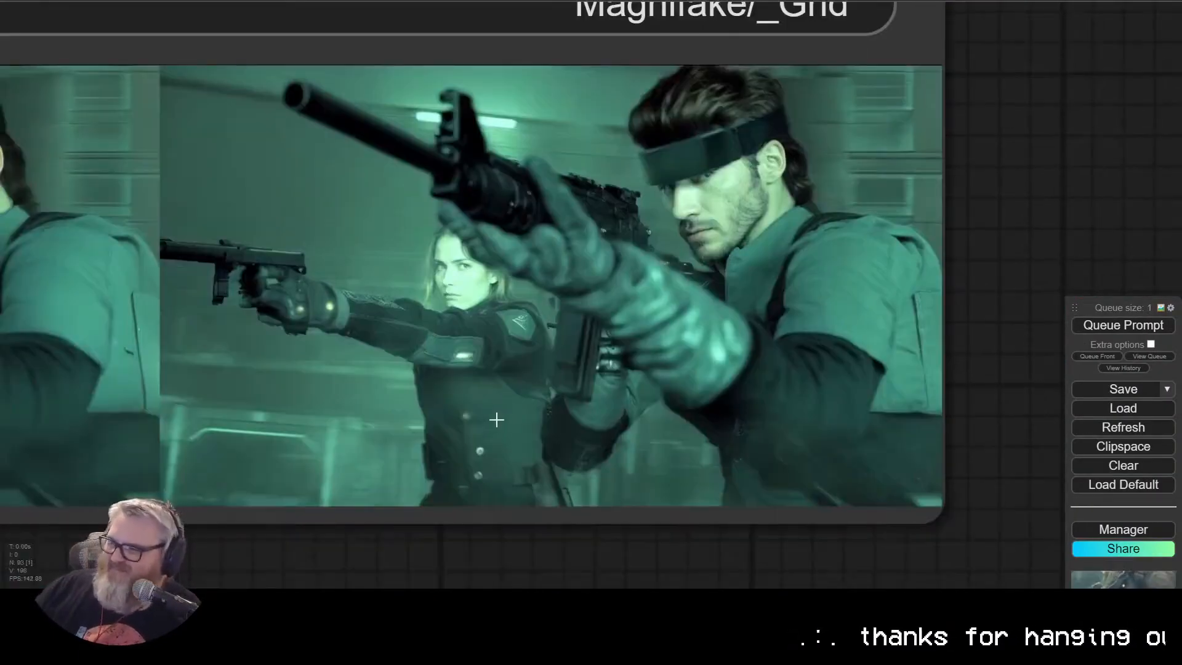
pyautogui.scroll(1, 505, 413)
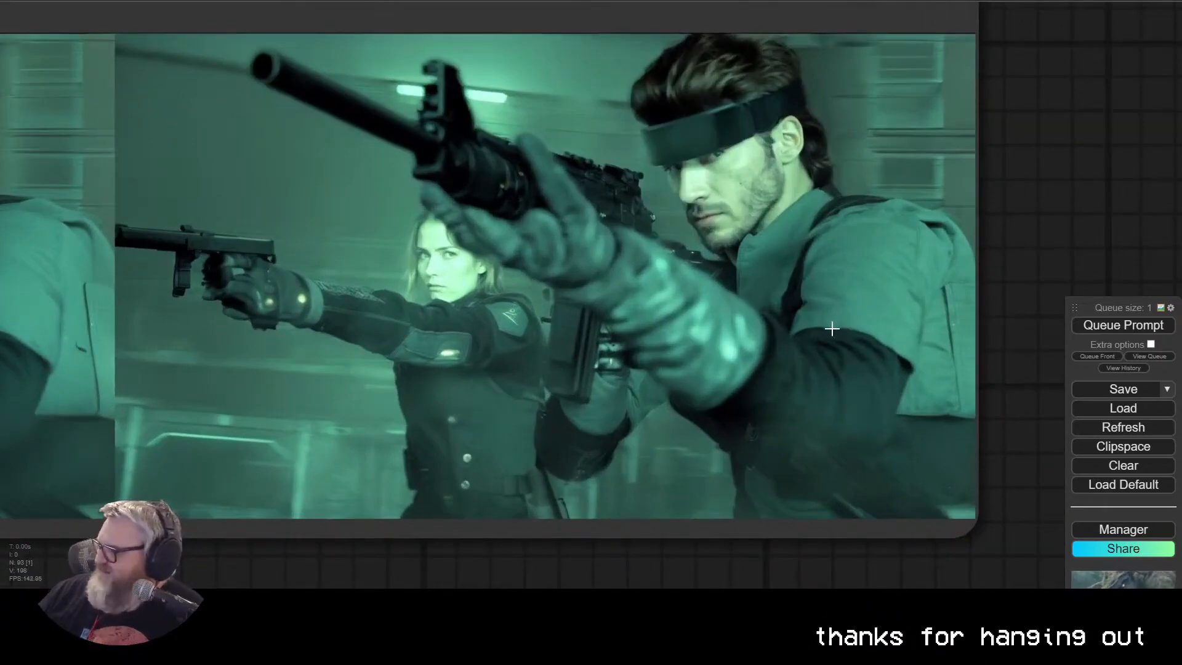
pyautogui.scroll(-5, 708, 359)
pyautogui.moveTo(451, 532); pyautogui.dragTo(952, 489)
pyautogui.scroll(-3, 585, 521)
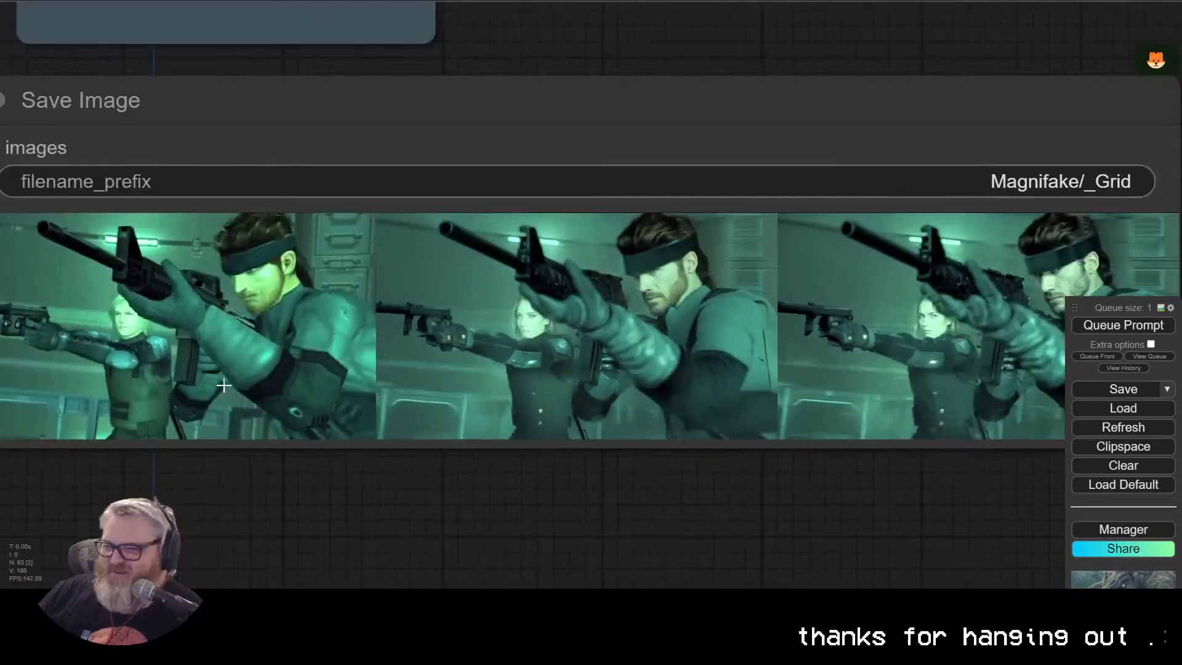
pyautogui.moveTo(651, 458); pyautogui.dragTo(795, 485)
# Step: Compare the giant creature's Result and Result Refined previews up close
pyautogui.scroll(-10, 795, 485)
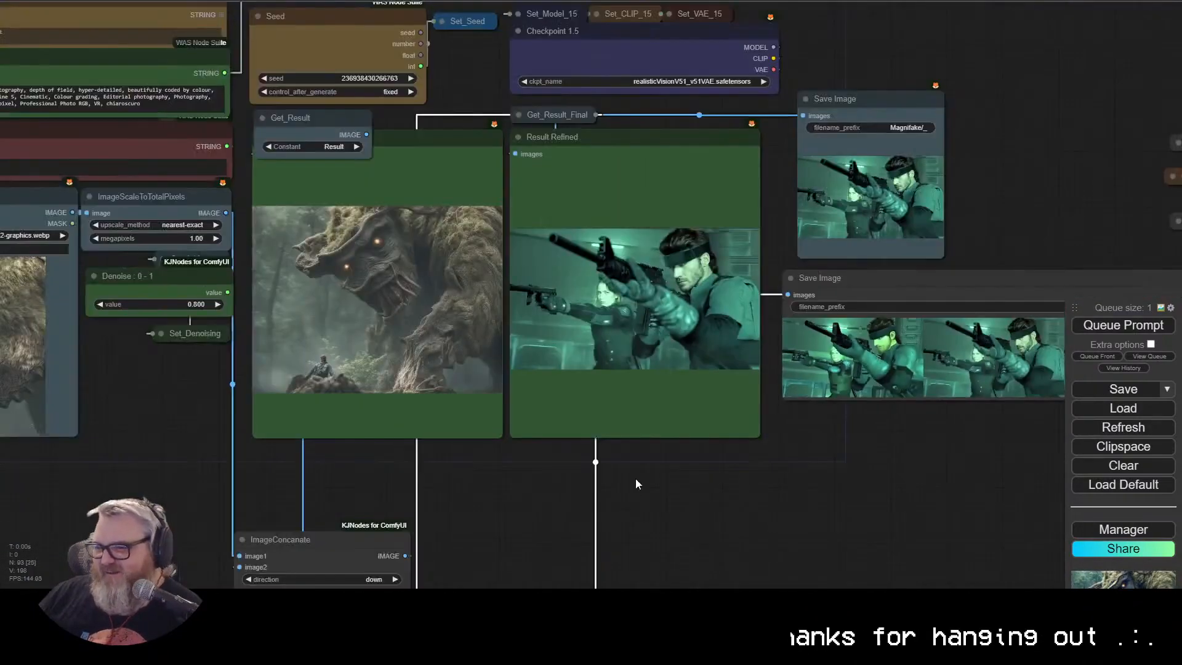
pyautogui.scroll(7, 364, 461)
pyautogui.moveTo(363, 461); pyautogui.dragTo(282, 582)
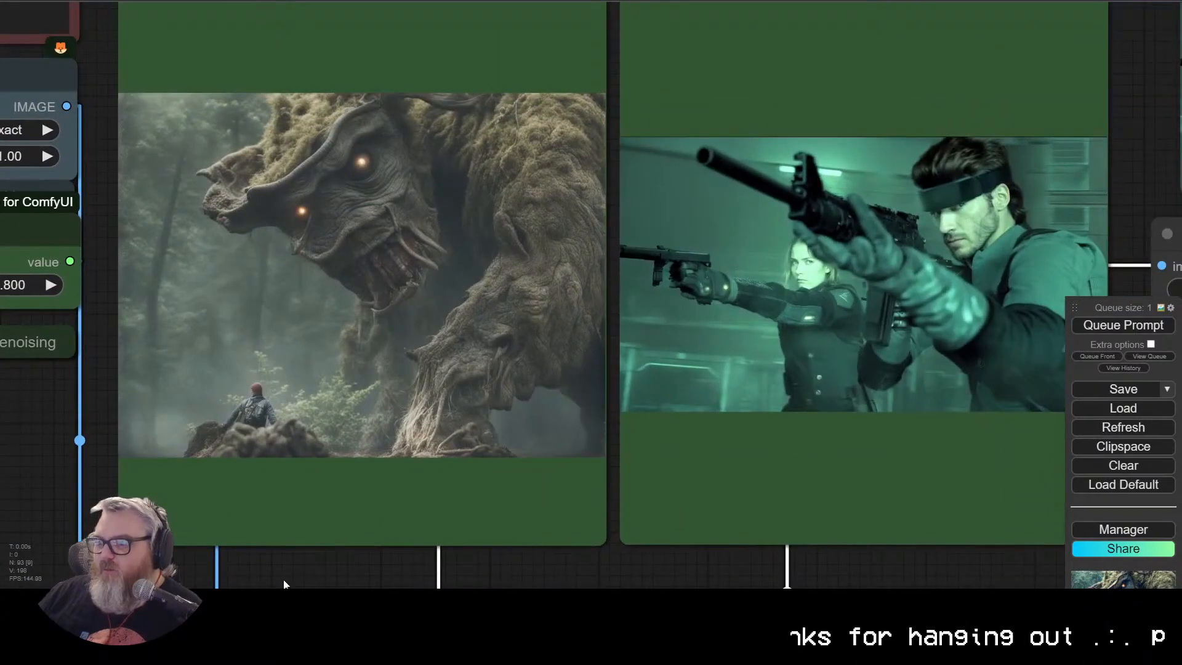
pyautogui.scroll(-8, 285, 584)
pyautogui.scroll(7, 472, 542)
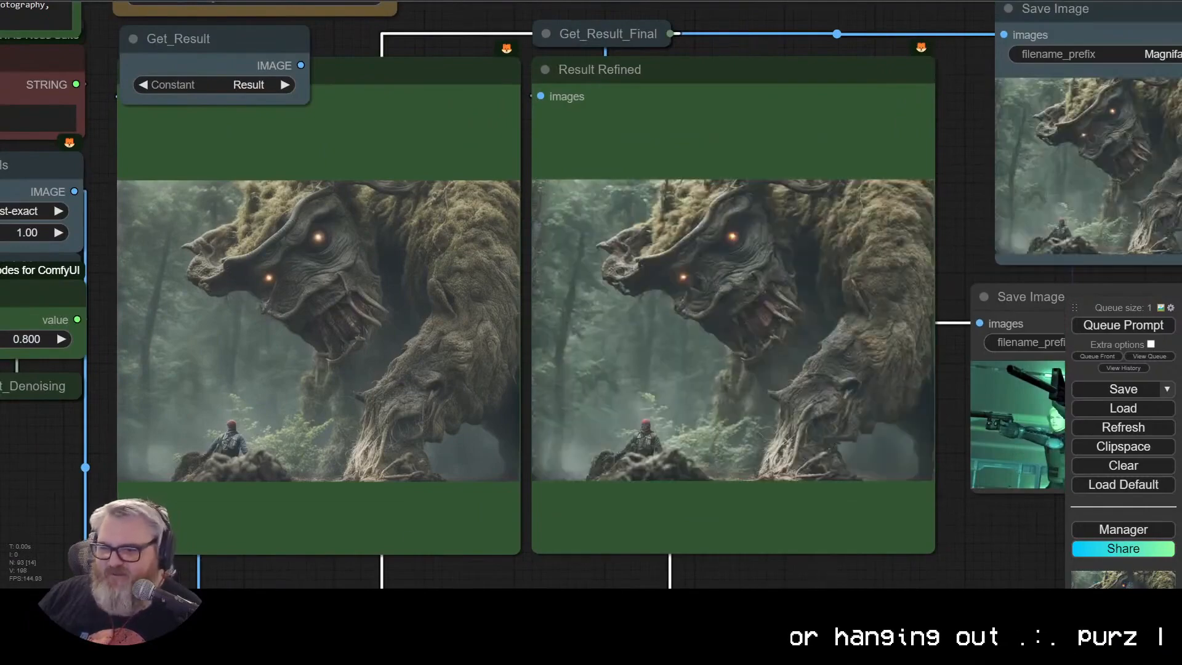
pyautogui.click(653, 407)
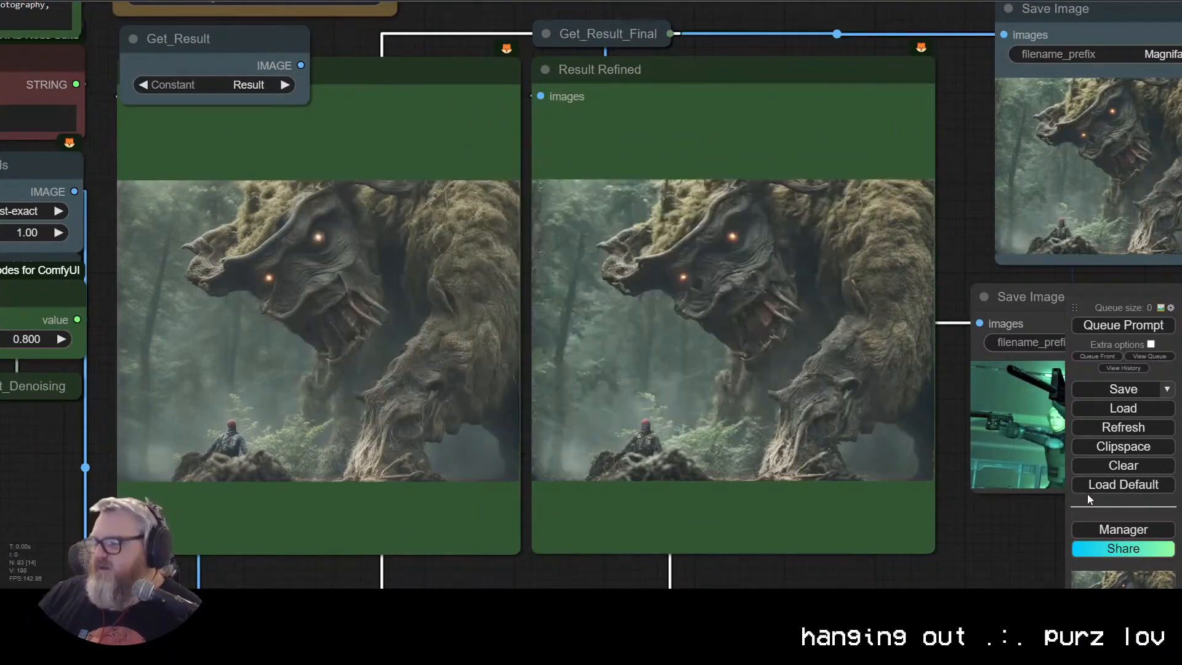
# Step: Set both ImageConcanate nodes' direction to right, place them side by side and shift them to make room for another node
pyautogui.moveTo(1009, 538); pyautogui.dragTo(1080, 184)
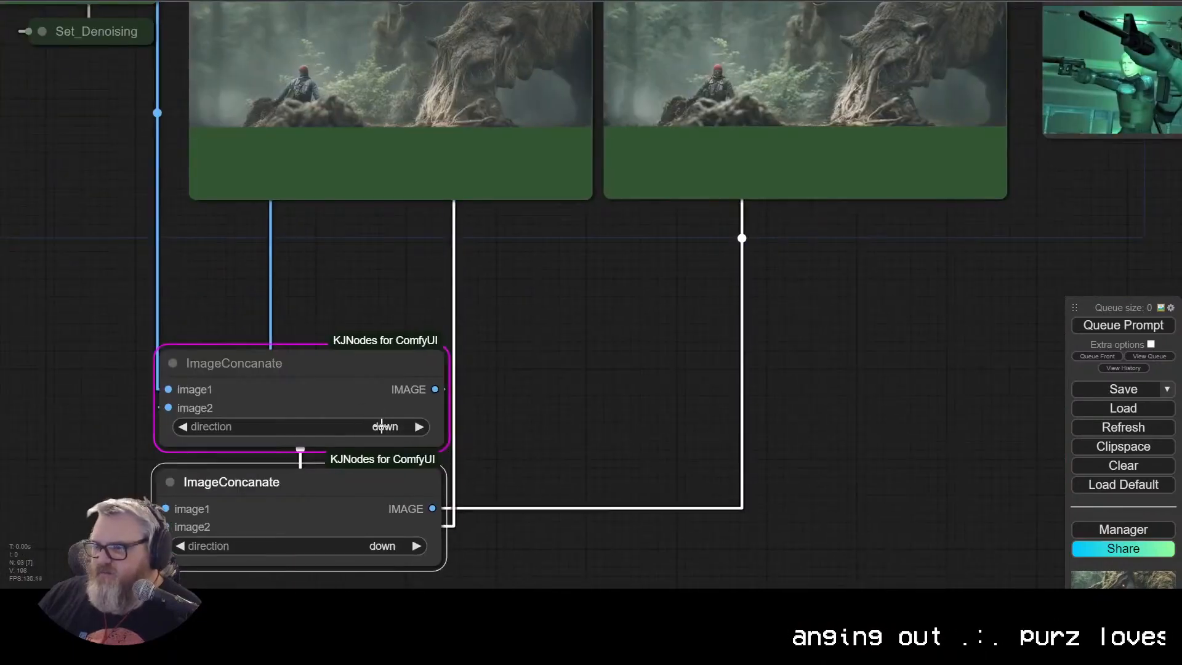
pyautogui.click(382, 426)
pyautogui.click(379, 417)
pyautogui.click(588, 344)
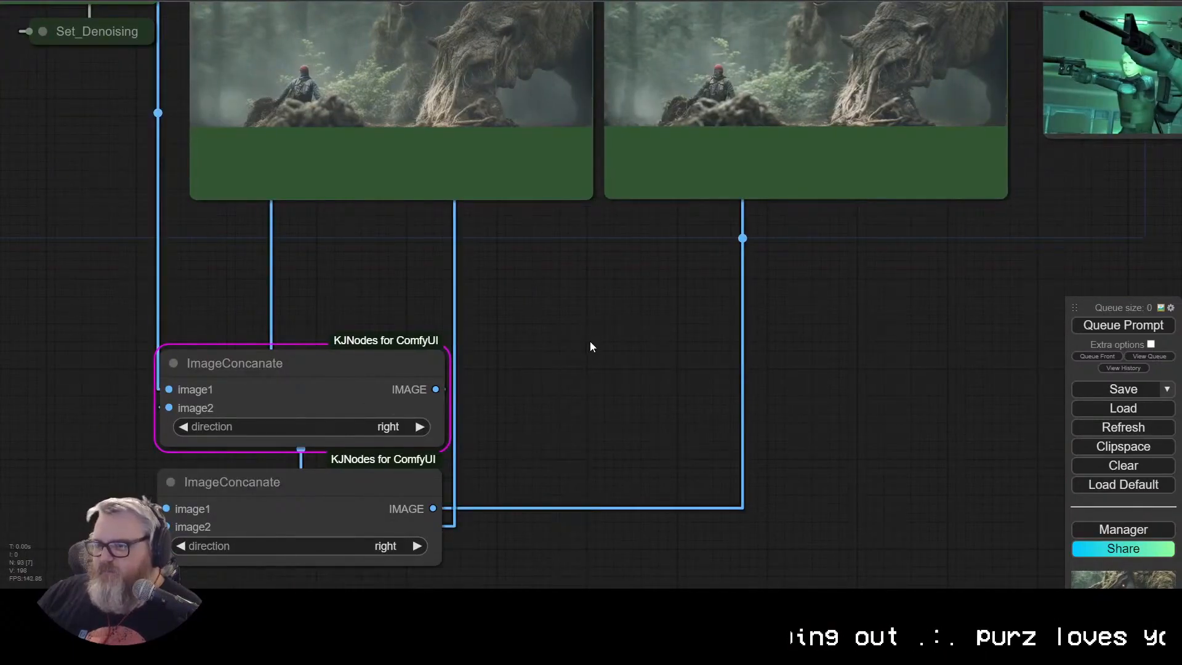
pyautogui.moveTo(590, 346); pyautogui.dragTo(1123, 288)
pyautogui.moveTo(872, 442); pyautogui.dragTo(1175, 314)
pyautogui.moveTo(643, 272); pyautogui.dragTo(98, 306)
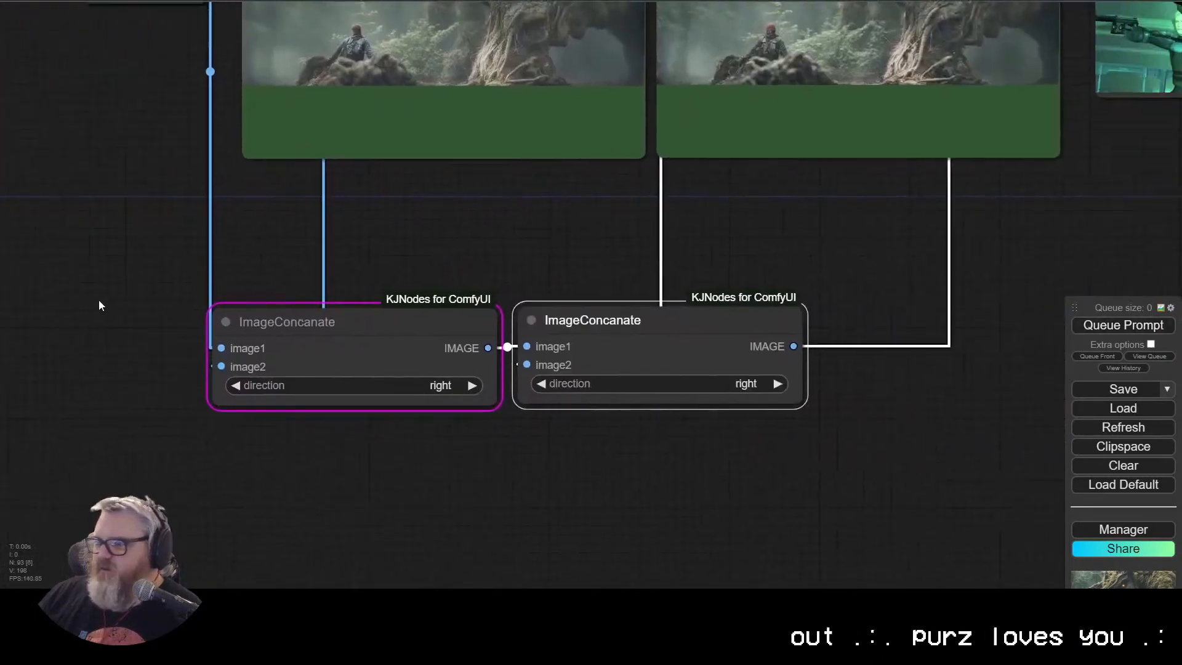
pyautogui.moveTo(397, 329); pyautogui.dragTo(527, 350)
# Step: Add a CreateTextMask node in the empty area beside the ImageConcanate nodes
pyautogui.doubleClick(112, 394)
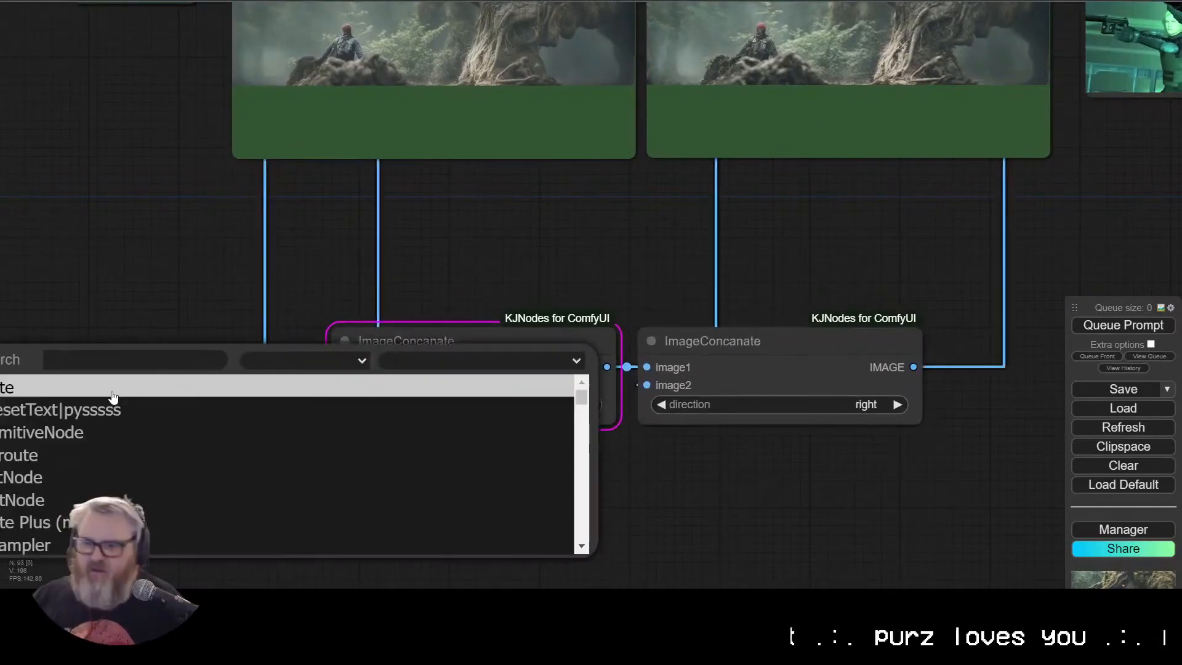
pyautogui.doubleClick(270, 267)
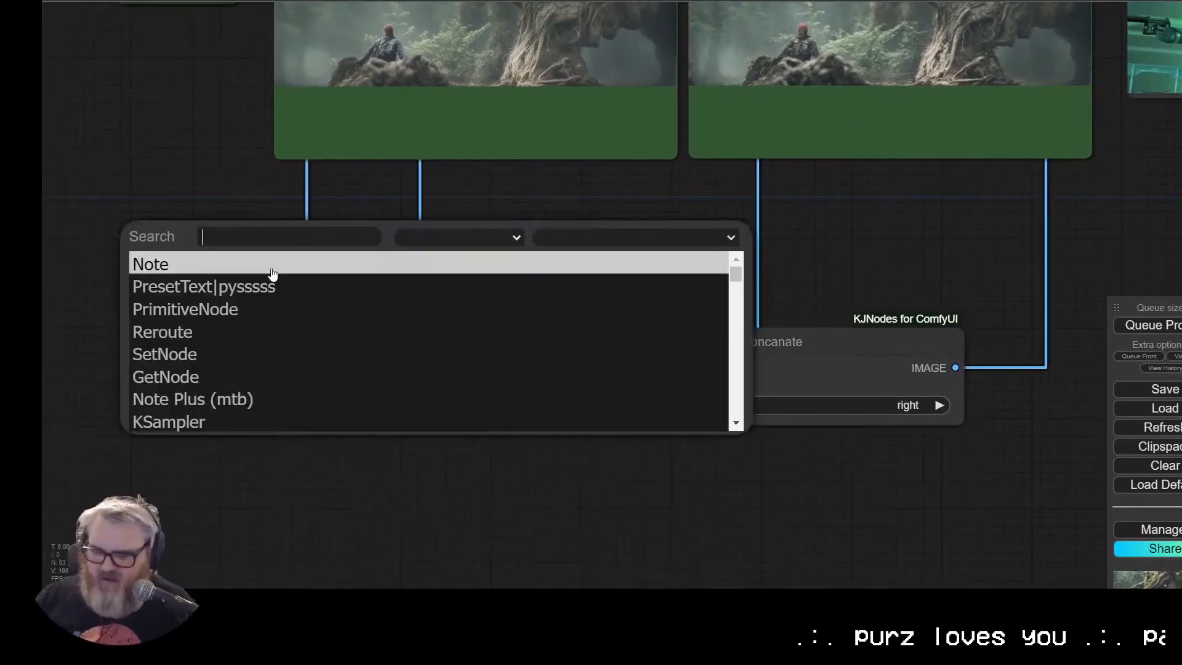
pyautogui.write('textmas')
pyautogui.press('Return')
pyautogui.moveTo(388, 242); pyautogui.dragTo(58, 265)
pyautogui.moveTo(53, 332); pyautogui.dragTo(139, 92)
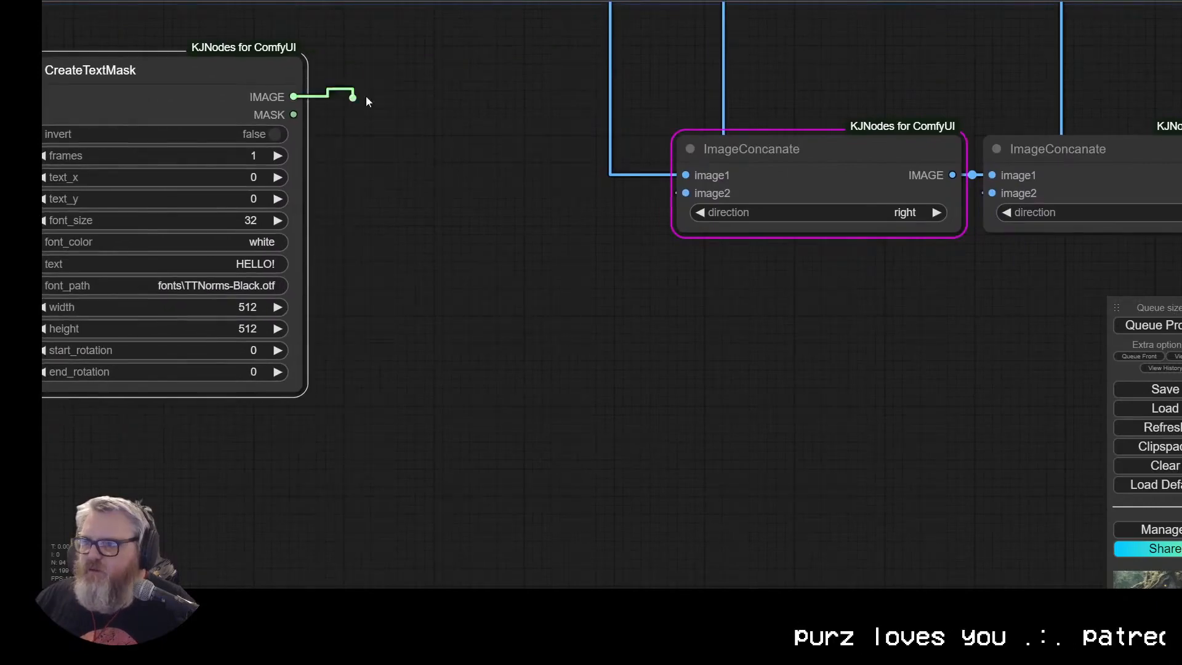
# Step: Add an ImageConcanate node fed by the CreateTextMask node's image output
pyautogui.moveTo(366, 96); pyautogui.dragTo(388, 98)
pyautogui.click(407, 110)
pyautogui.moveTo(292, 97); pyautogui.dragTo(343, 131)
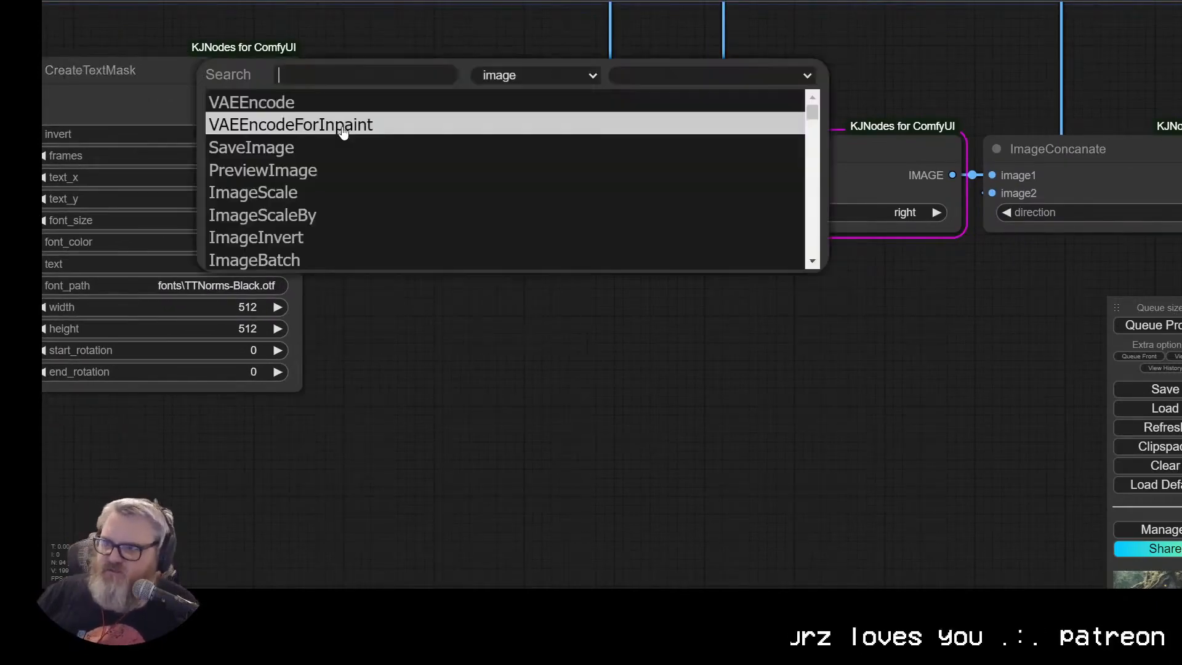
pyautogui.write('imagecon')
pyautogui.press('Return')
pyautogui.scroll(-5, 463, 487)
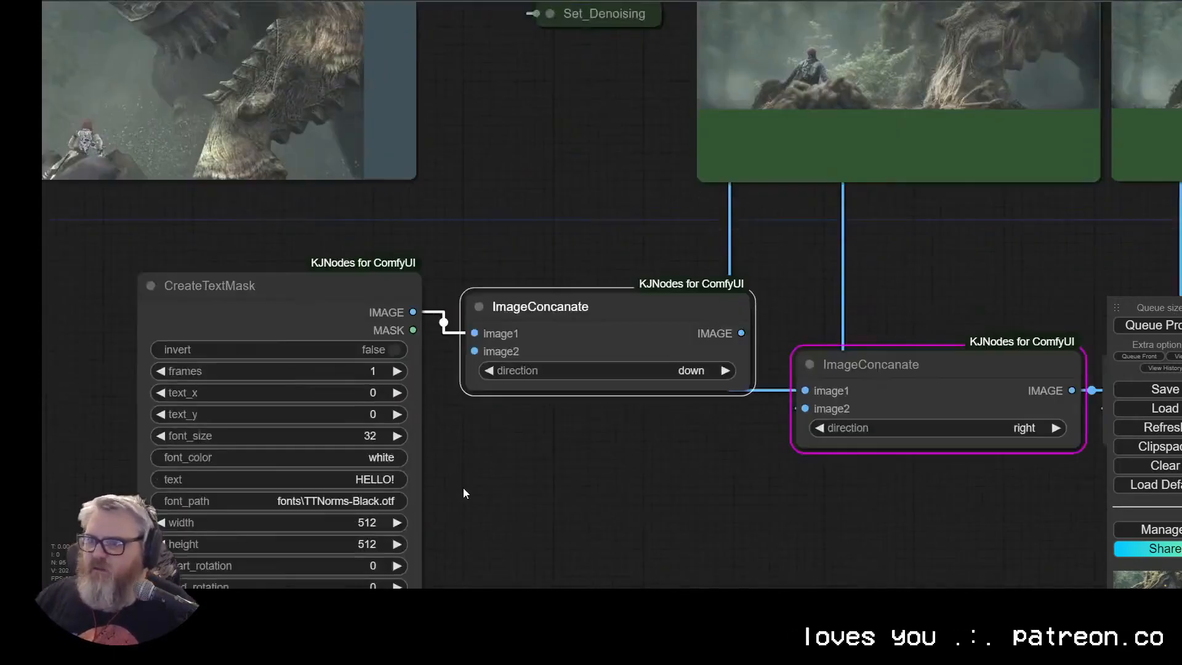
# Step: Search the node list for "get" and "image" and look through the available image nodes
pyautogui.moveTo(585, 146); pyautogui.dragTo(511, 329)
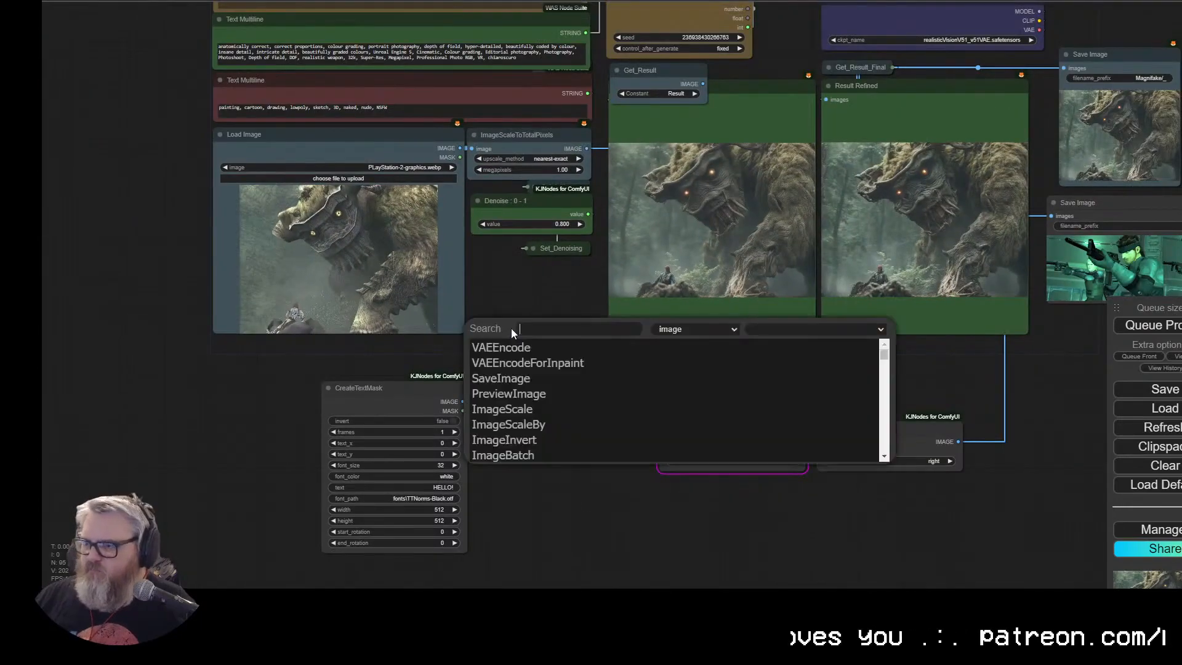
pyautogui.write('get')
pyautogui.press('Escape')
pyautogui.doubleClick(520, 299)
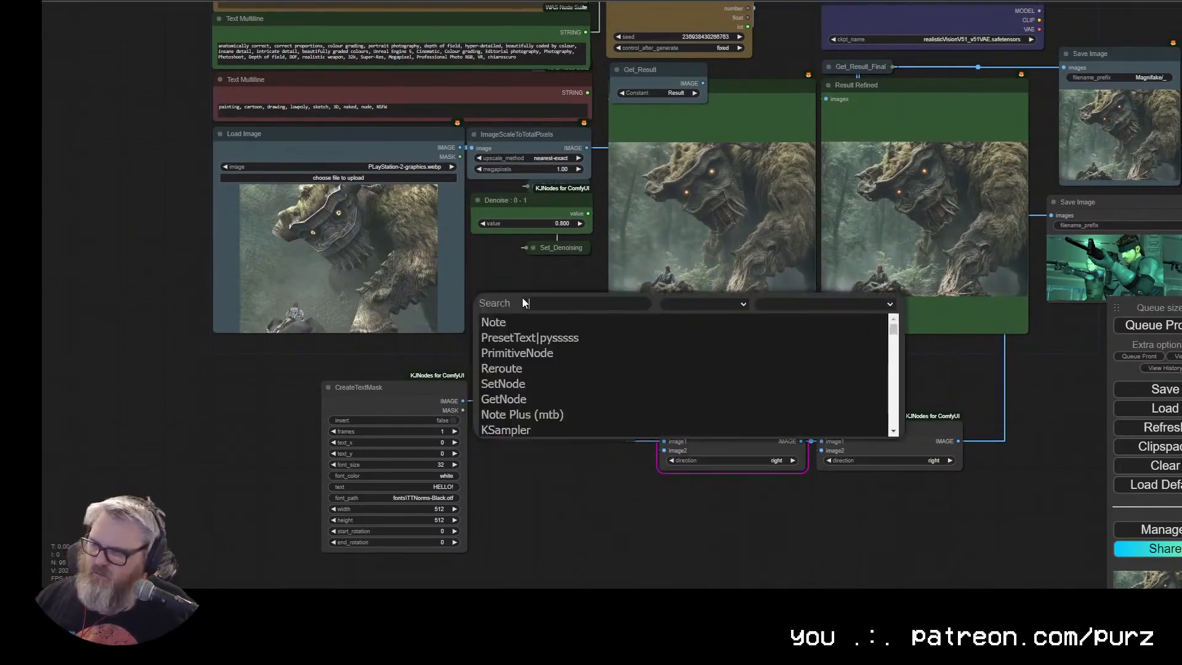
pyautogui.doubleClick(506, 285)
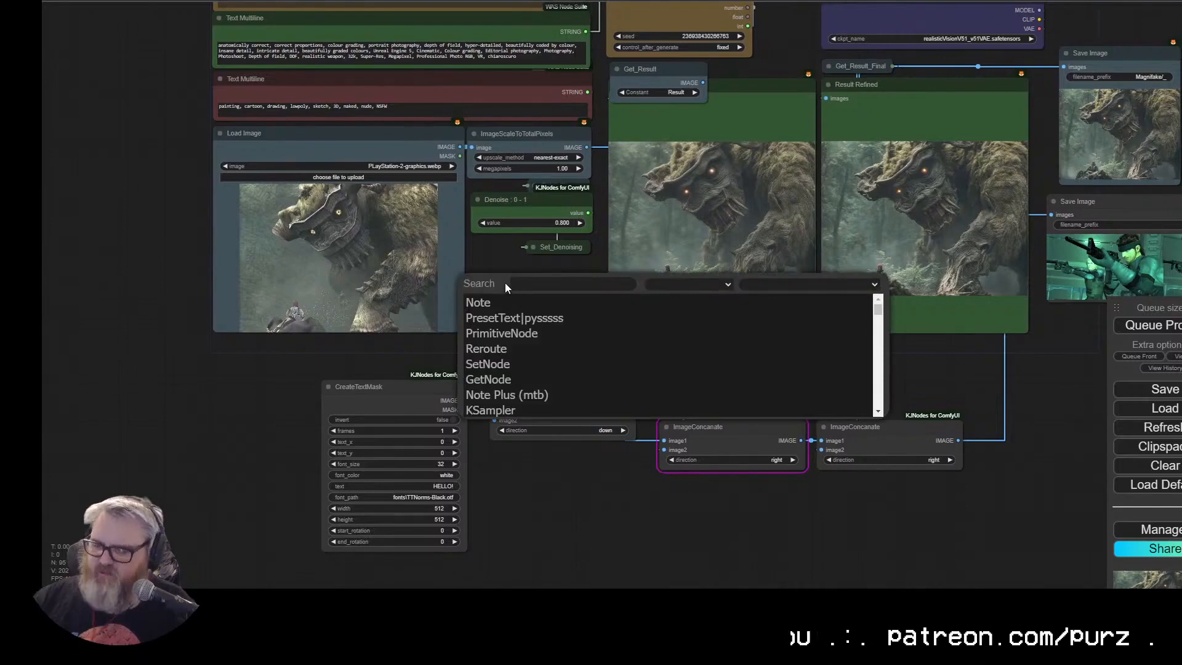
pyautogui.write('image')
pyautogui.scroll(-3, 585, 367)
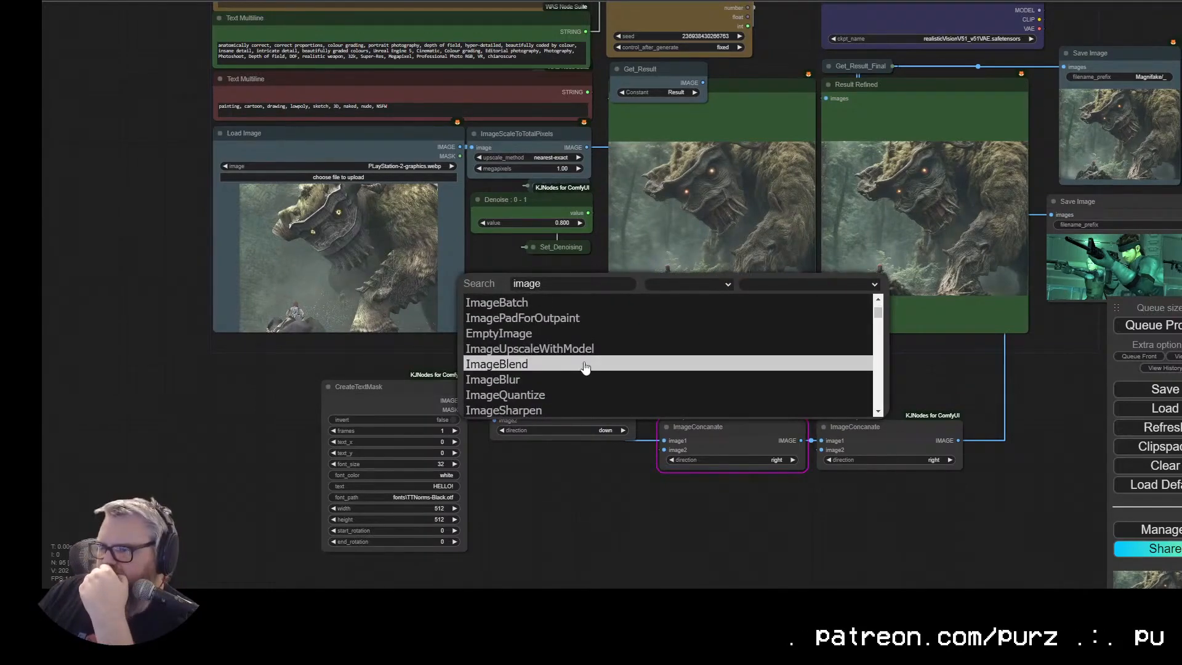
pyautogui.scroll(-3, 579, 363)
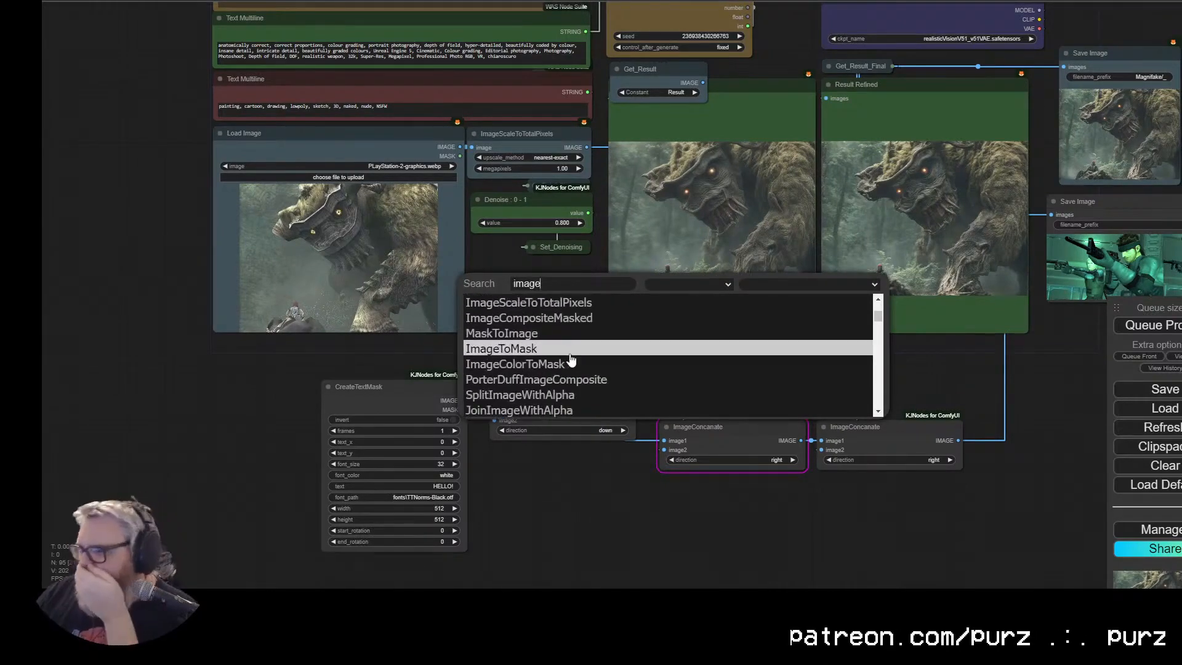
pyautogui.scroll(-6, 574, 357)
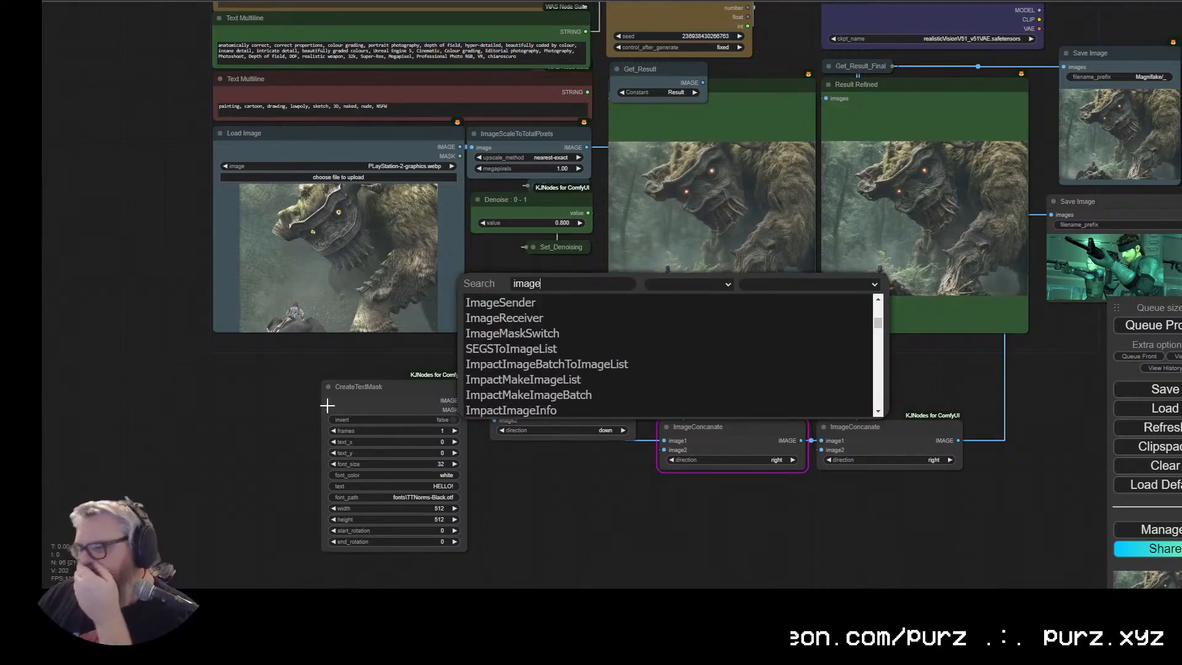
pyautogui.click(273, 427)
# Step: Set the CreateTextMask node's height to 60 and its text to "original"
pyautogui.scroll(7, 318, 449)
pyautogui.scroll(-1, 567, 485)
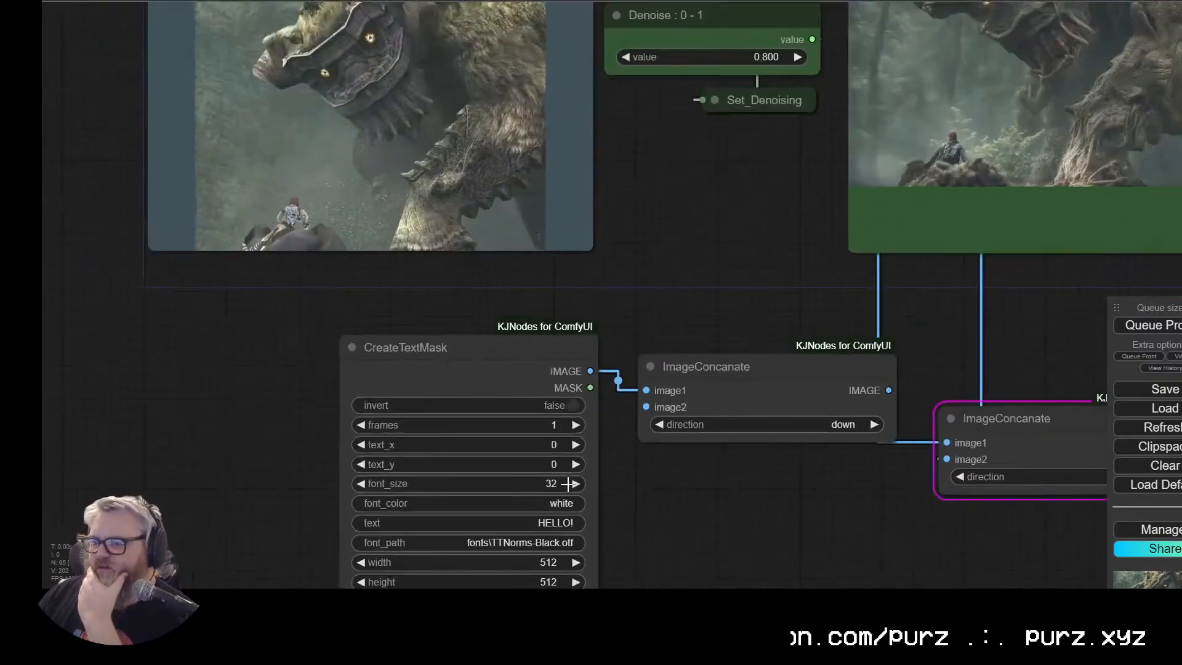
pyautogui.moveTo(524, 562); pyautogui.dragTo(516, 468)
pyautogui.click(516, 468)
pyautogui.press('Escape')
pyautogui.click(529, 486)
pyautogui.write('60')
pyautogui.press('Return')
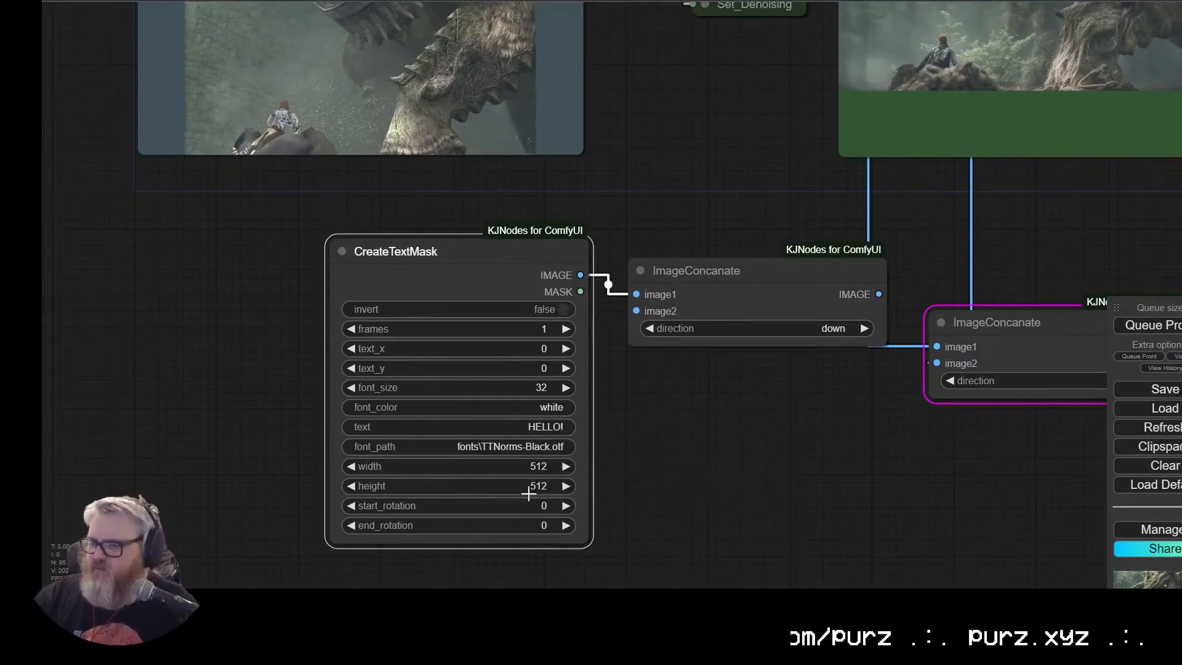
pyautogui.click(545, 431)
pyautogui.write('original')
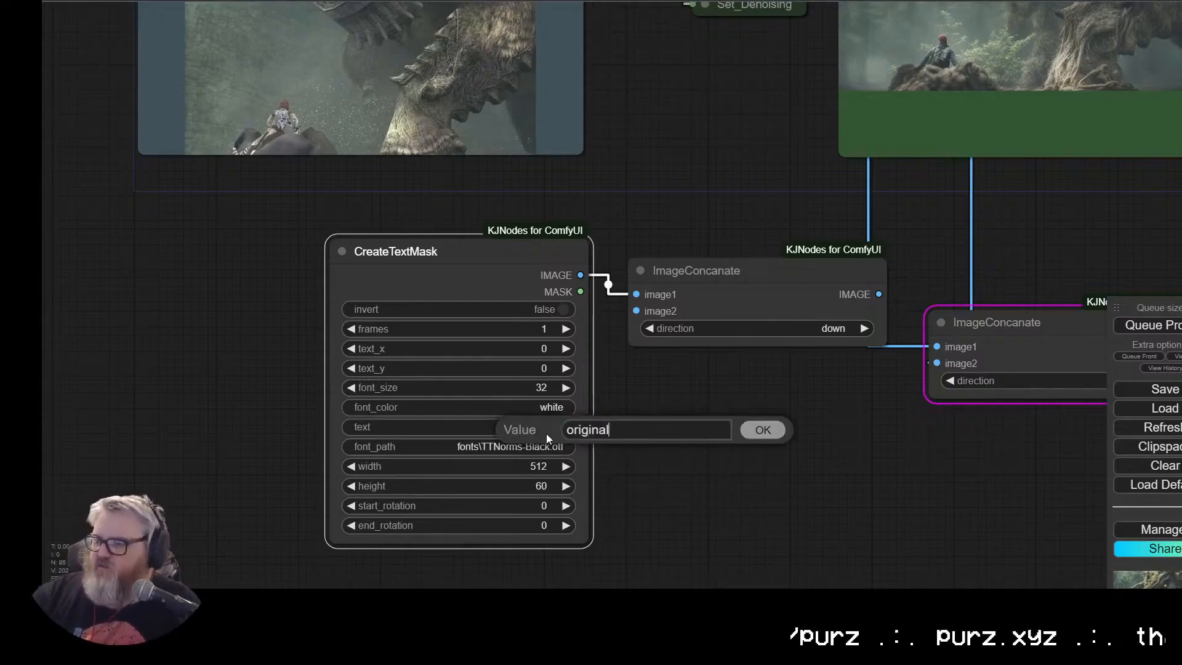
pyautogui.press('Return')
# Step: Feed the ImageScaleToTotalPixels output into the new ImageConcanate's image2 and send its output to the next ImageConcanate's image1
pyautogui.scroll(1, 696, 363)
pyautogui.moveTo(696, 364); pyautogui.dragTo(429, 507)
pyautogui.scroll(-3, 565, 534)
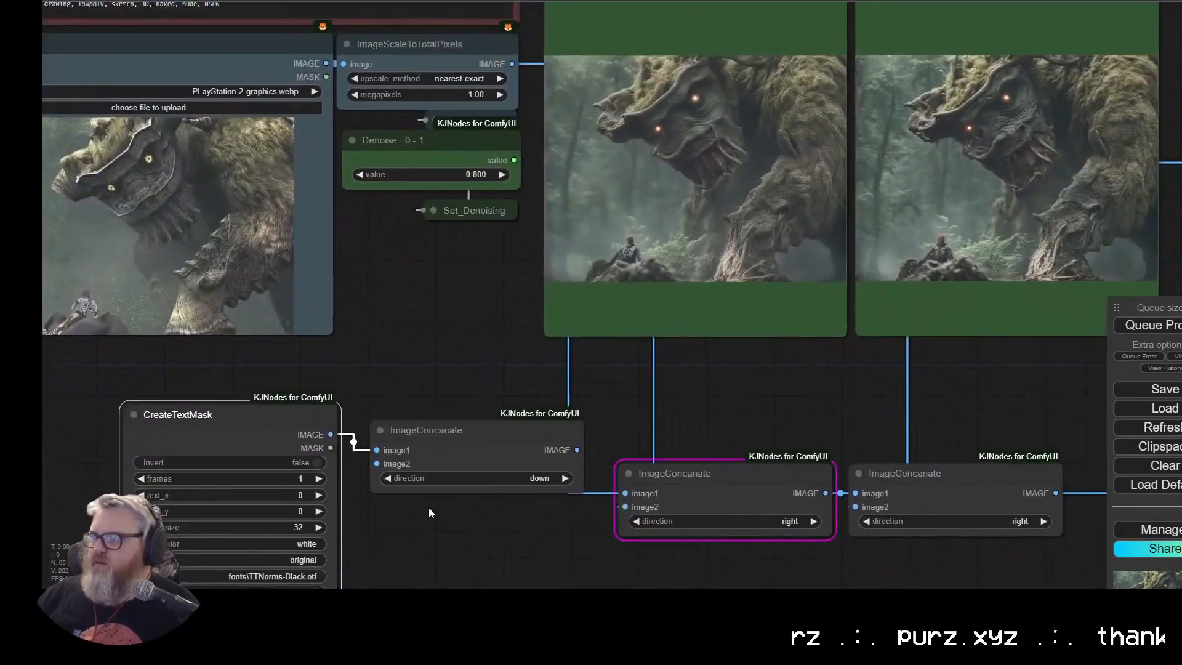
pyautogui.moveTo(512, 62); pyautogui.dragTo(376, 463)
pyautogui.moveTo(576, 448); pyautogui.dragTo(624, 492)
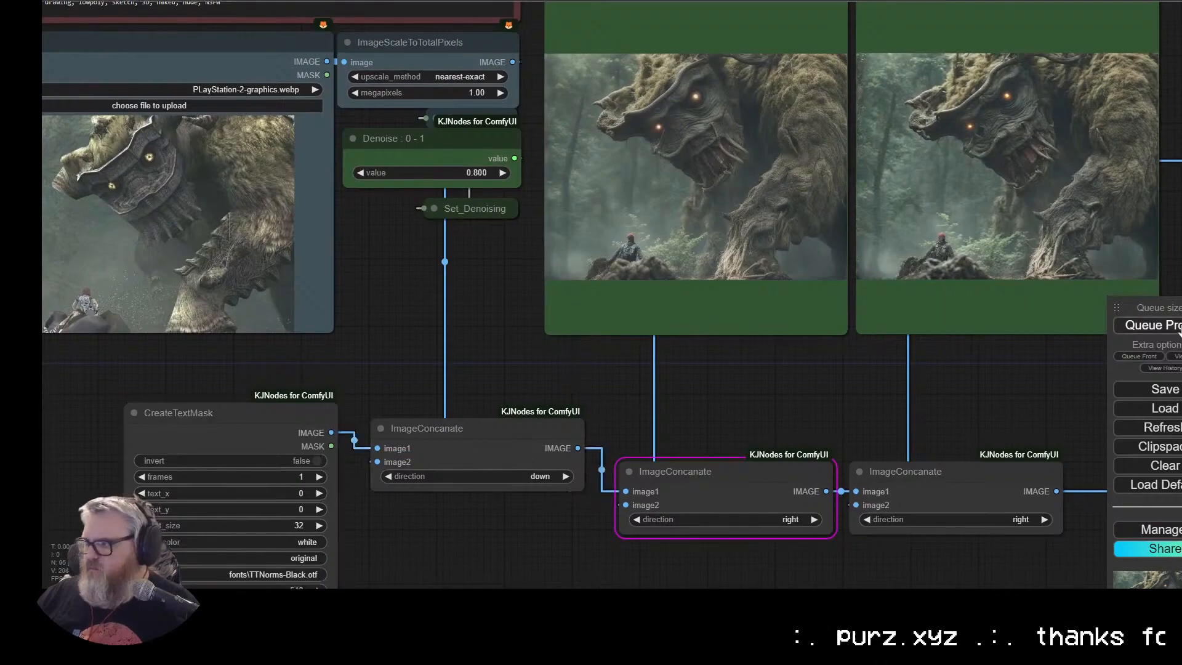
# Step: Queue the prompt to test the text label chain and dismiss the error message
pyautogui.hotkey('ctrl', 'Return')
pyautogui.scroll(-3, 677, 551)
pyautogui.moveTo(678, 551); pyautogui.dragTo(327, 504)
pyautogui.click(596, 409)
pyautogui.moveTo(370, 542); pyautogui.dragTo(941, 502)
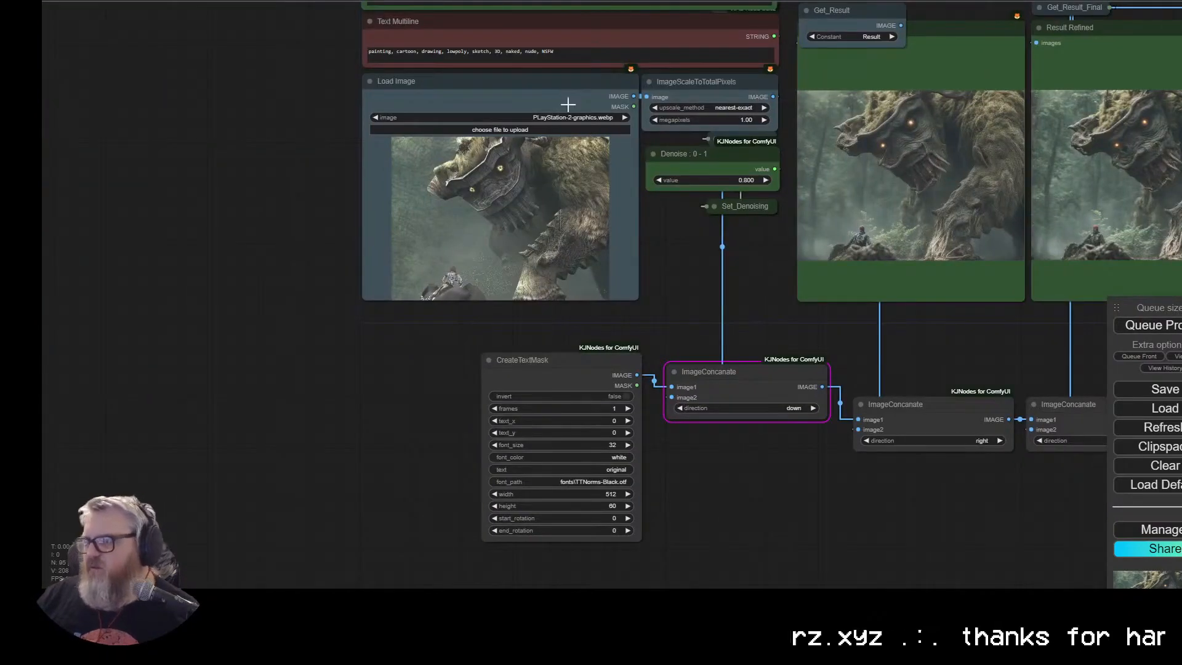
# Step: Look through the Mikey image nodes for another way to caption or overlay text on an image
pyautogui.doubleClick(176, 126)
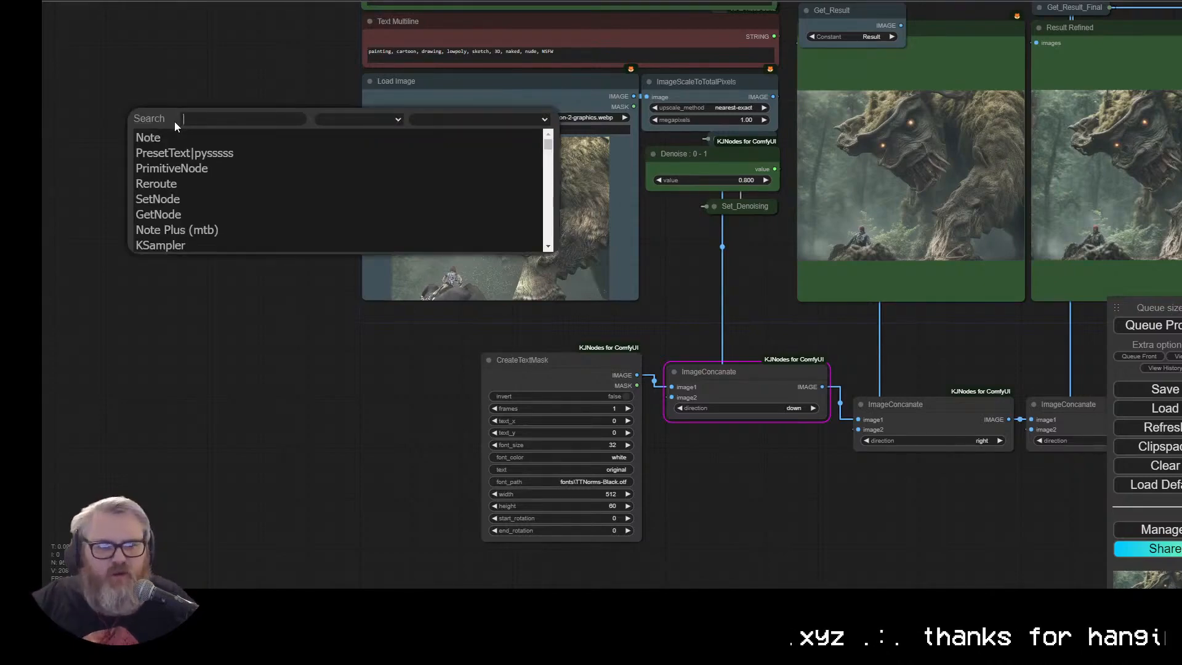
pyautogui.write('get')
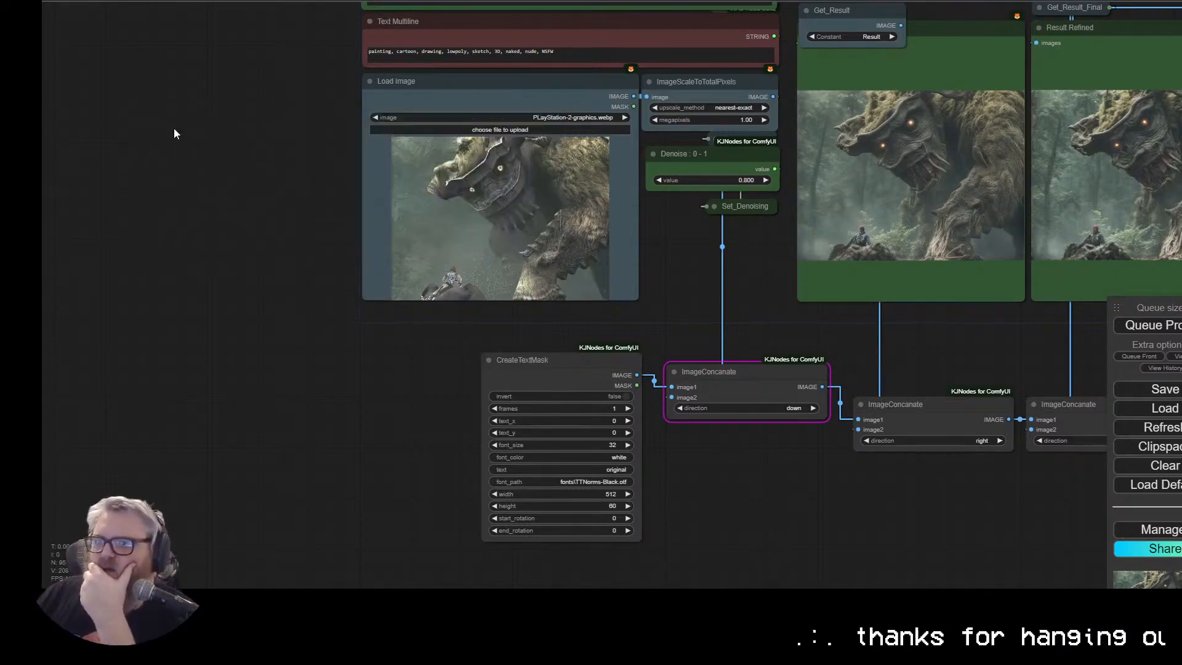
pyautogui.rightClick(174, 128)
pyautogui.click(185, 129)
pyautogui.click(315, 410)
pyautogui.click(398, 168)
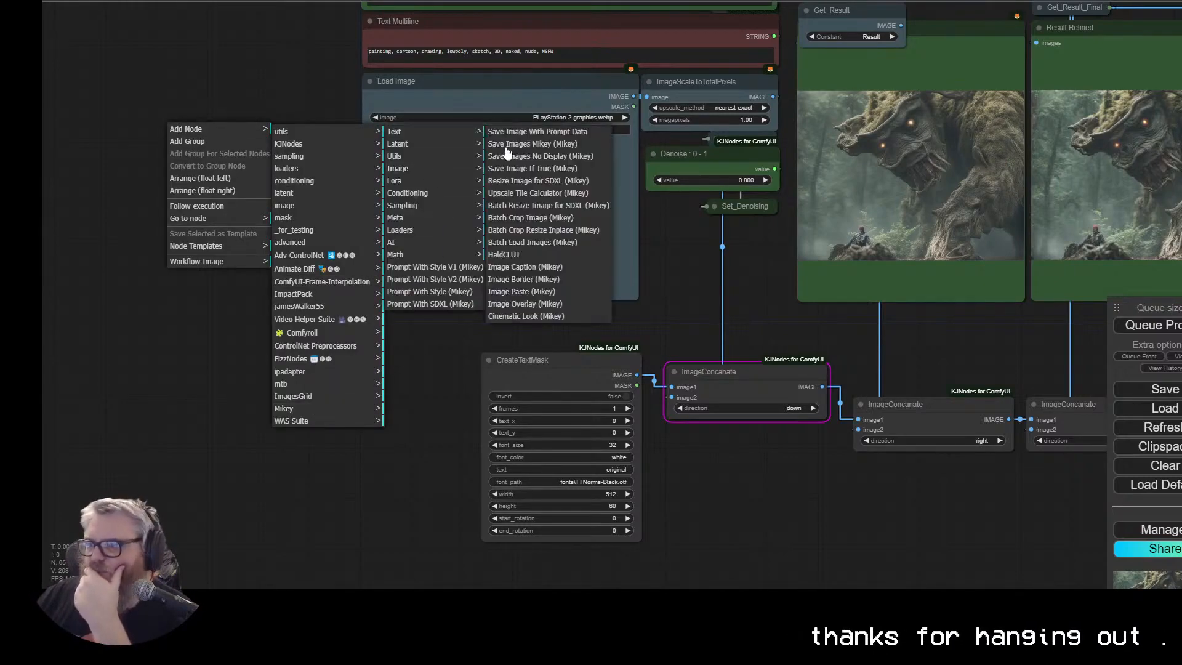
pyautogui.click(441, 134)
pyautogui.click(441, 169)
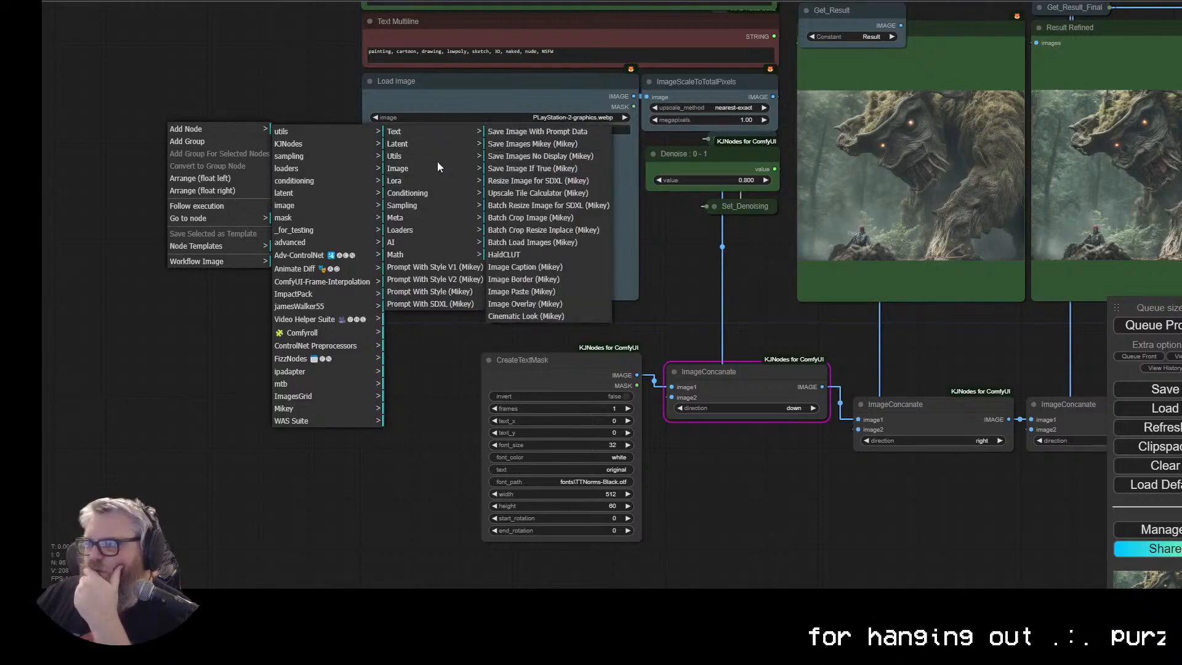
pyautogui.click(646, 261)
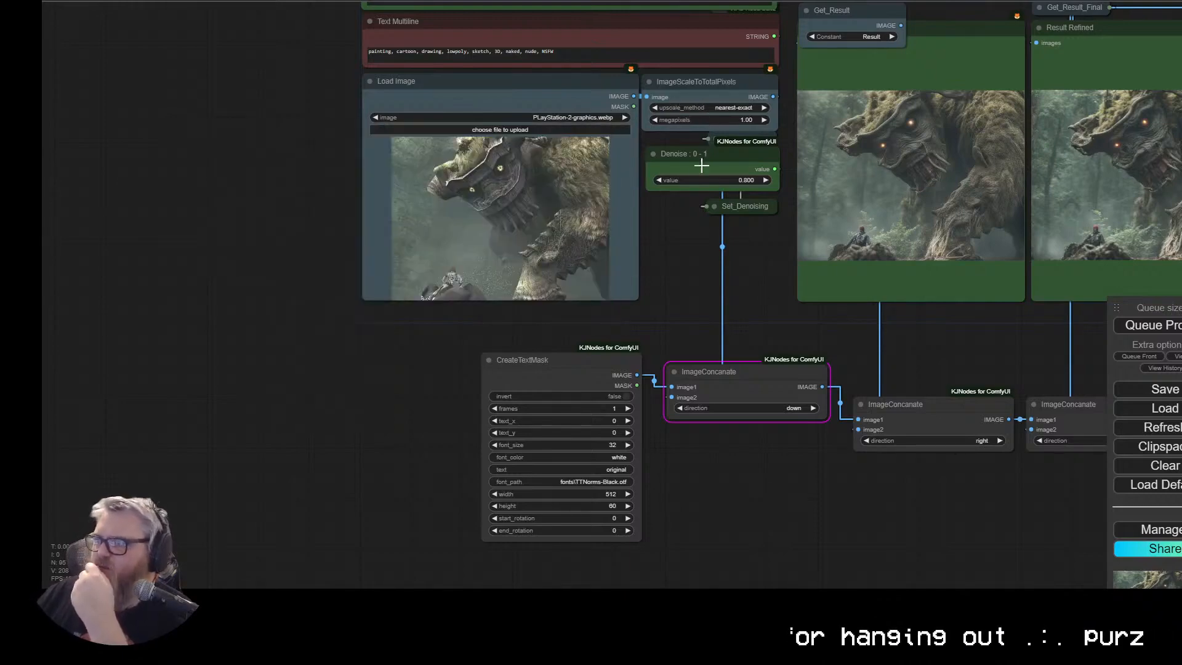
# Step: Delete the CreateTextMask and its ImageConcanate, leaving the scaled source image wired directly to the first right-direction ImageConcanate
pyautogui.scroll(-5, 337, 453)
pyautogui.scroll(10, 339, 446)
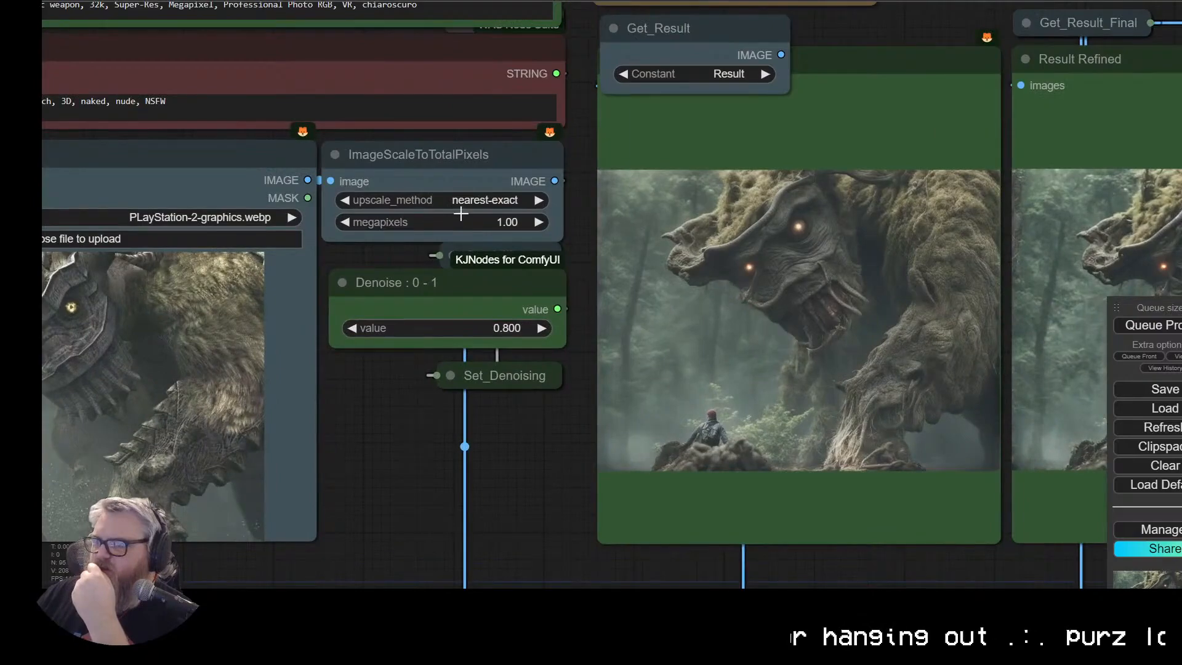
pyautogui.click(420, 220)
pyautogui.scroll(-5, 435, 264)
pyautogui.moveTo(489, 459); pyautogui.dragTo(431, 283)
pyautogui.click(433, 342)
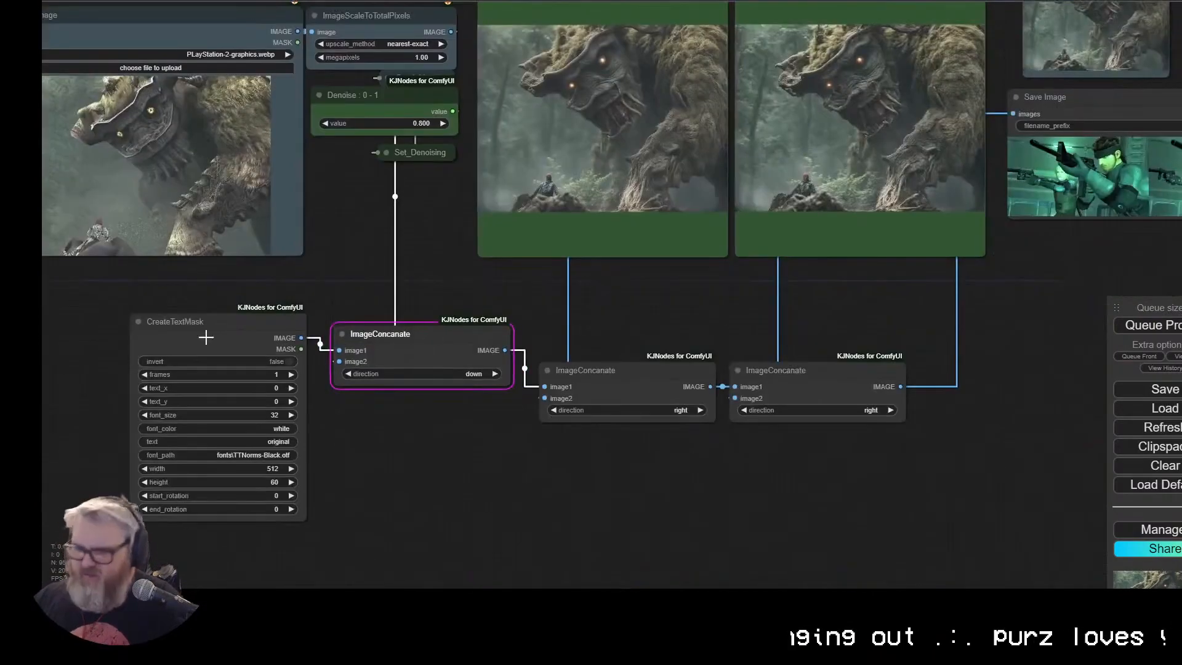
pyautogui.click(195, 332)
pyautogui.press('Delete')
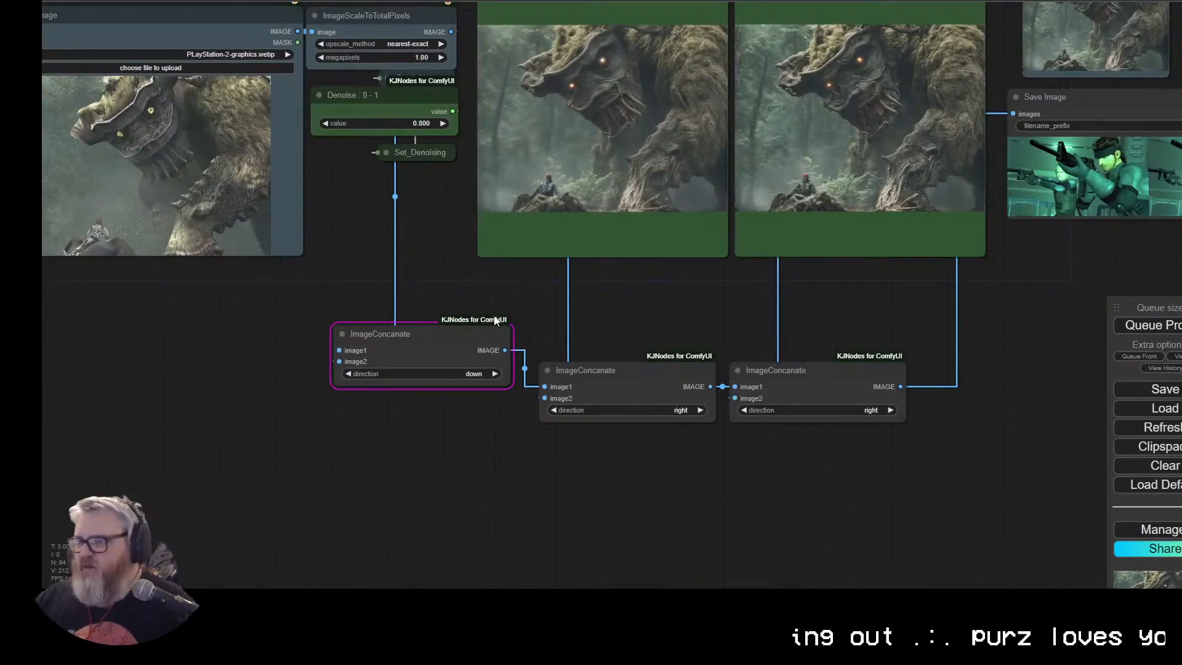
pyautogui.moveTo(468, 61); pyautogui.dragTo(339, 350)
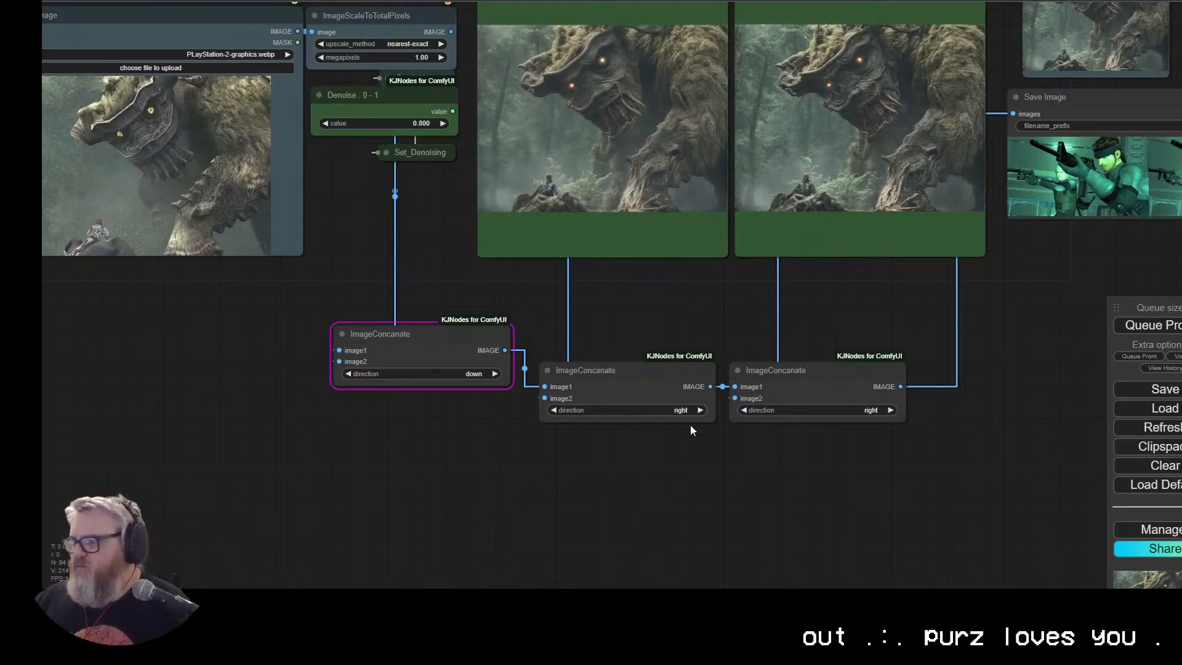
pyautogui.press('Delete')
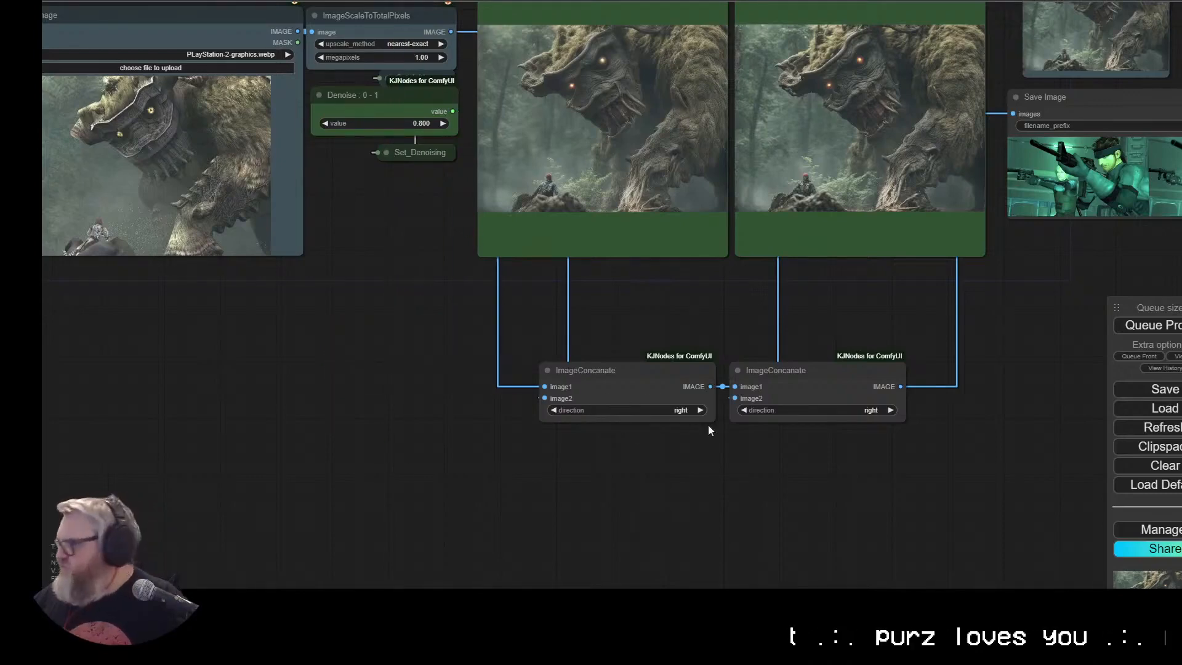
# Step: Close the ImageConcanate execution error and return to the comparison nodes
pyautogui.scroll(-3, 708, 425)
pyautogui.moveTo(399, 364); pyautogui.dragTo(682, 382)
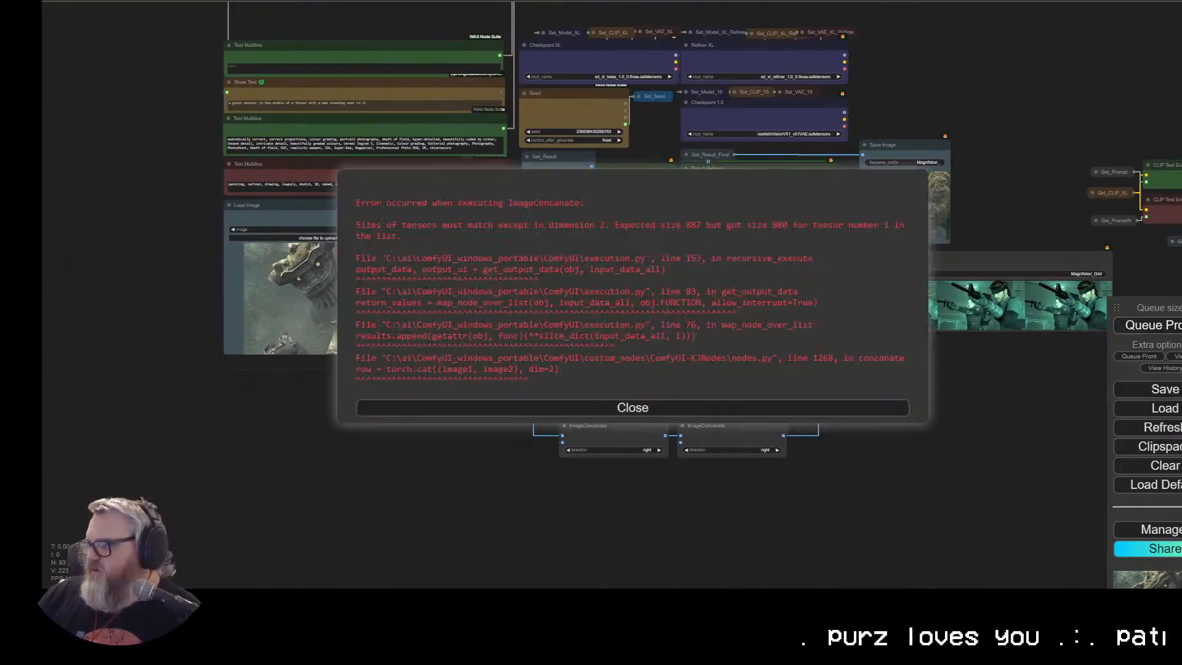
pyautogui.click(641, 407)
pyautogui.scroll(5, 656, 480)
pyautogui.scroll(-2, 610, 348)
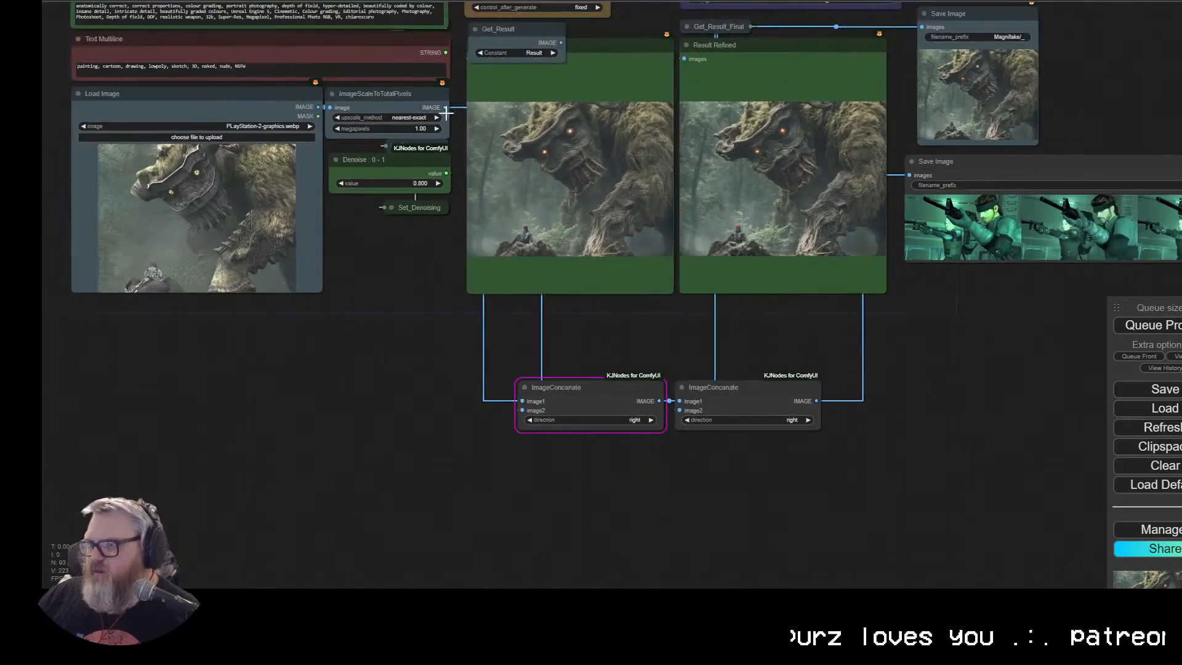
# Step: Connect Get_Result_Final to the second ImageConcanate's image2, collapse both Get nodes and queue the prompt again
pyautogui.click(475, 29)
pyautogui.click(688, 26)
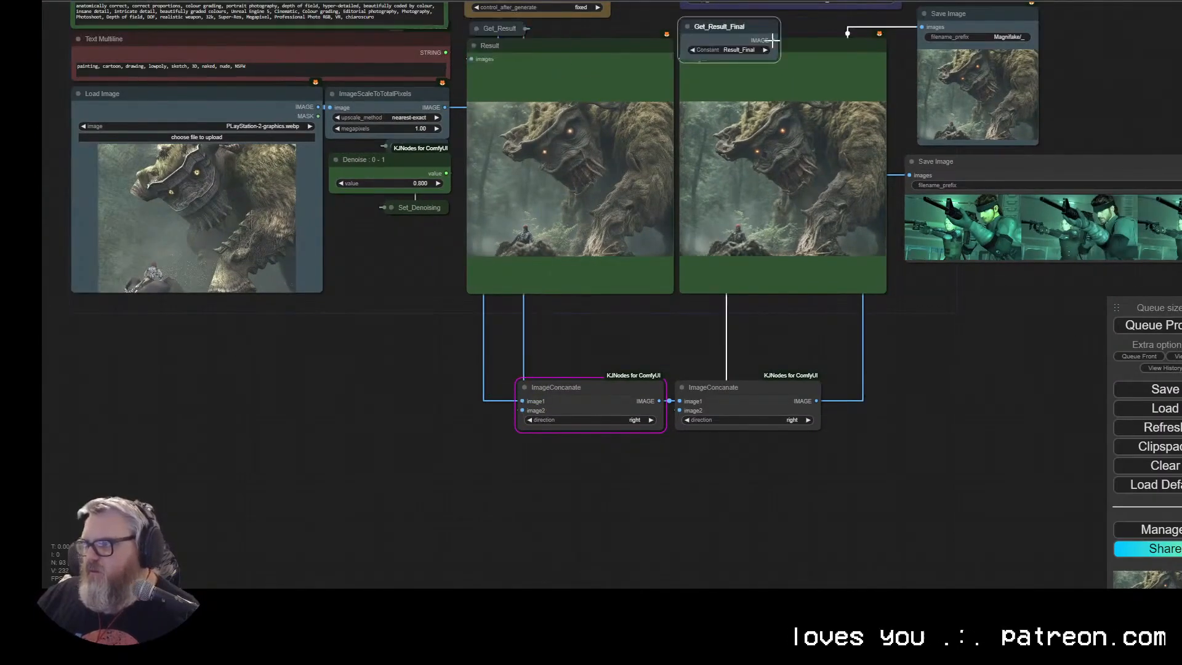
pyautogui.moveTo(773, 40); pyautogui.dragTo(679, 410)
pyautogui.click(687, 27)
pyautogui.click(1152, 326)
pyautogui.click(629, 412)
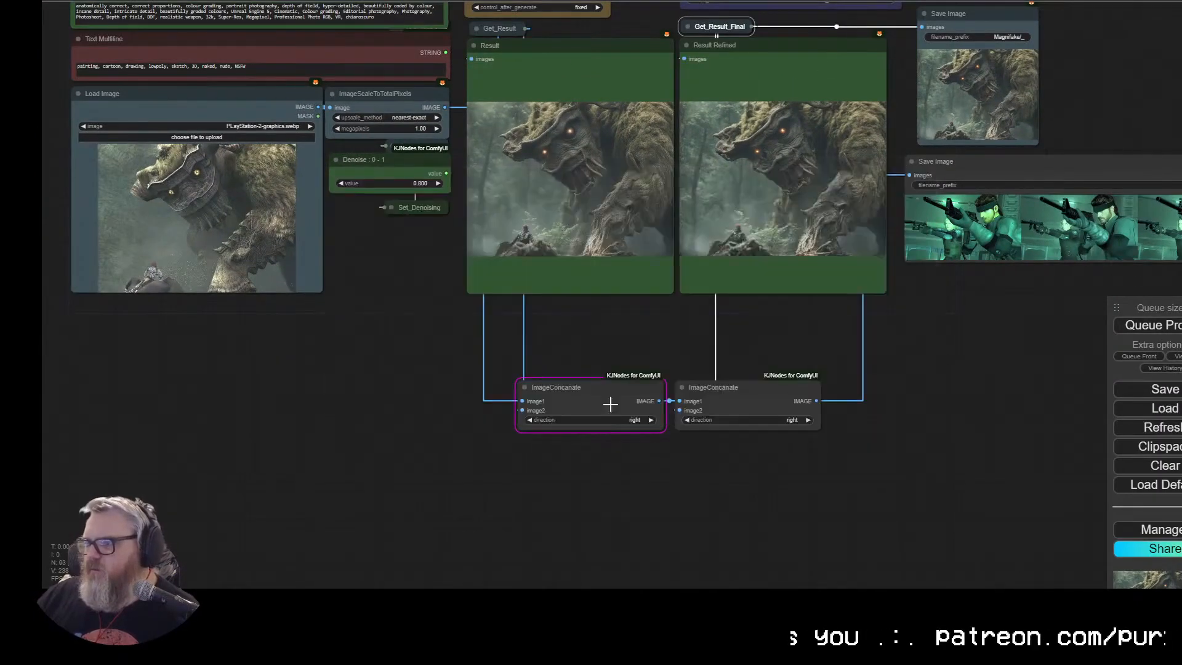
pyautogui.scroll(3, 404, 290)
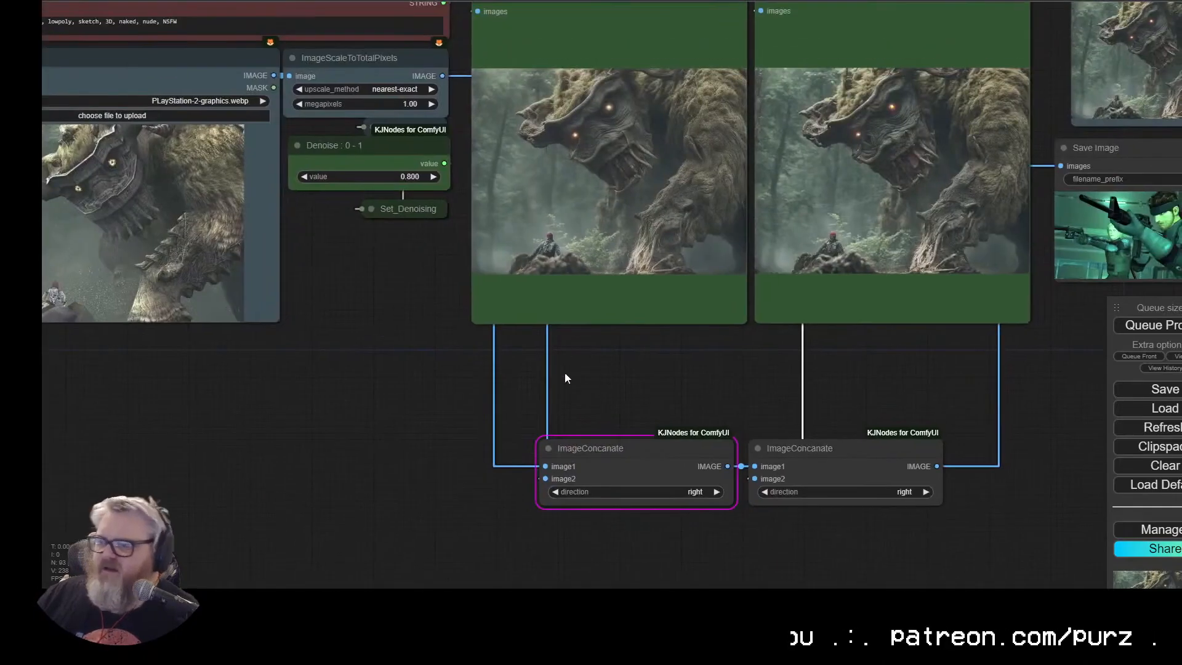
# Step: Try resize nodes from the node search, including Image Resize by Factor, and delete them
pyautogui.doubleClick(328, 399)
pyautogui.write('resiz')
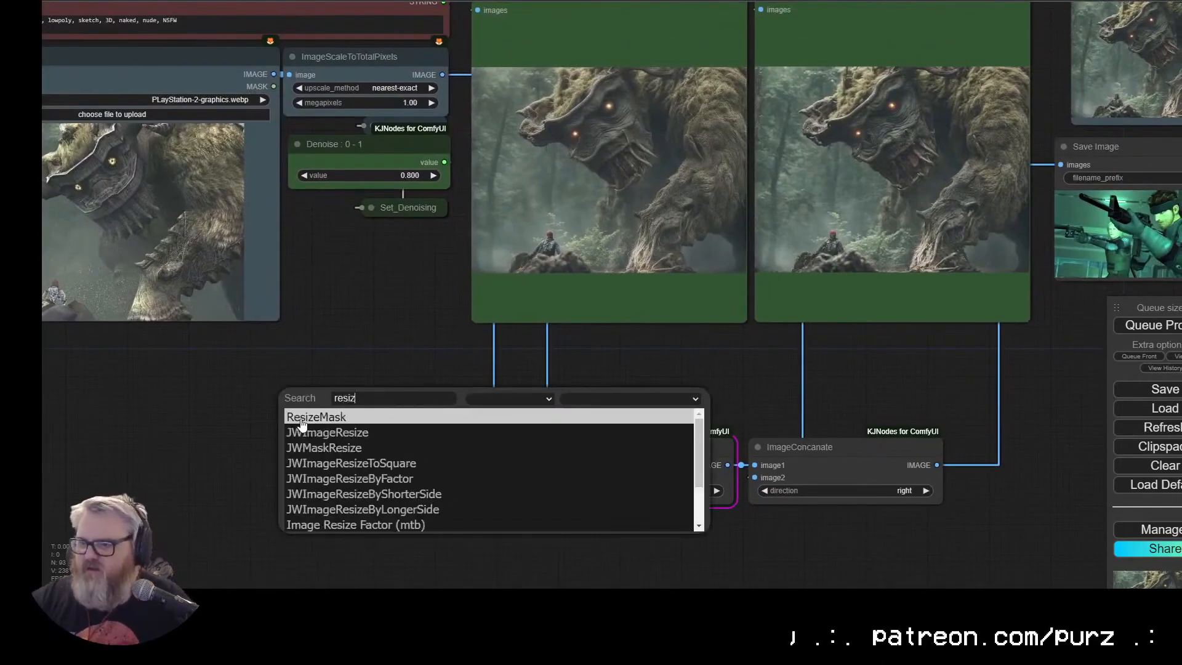
pyautogui.click(301, 425)
pyautogui.press('Delete')
pyautogui.doubleClick(258, 423)
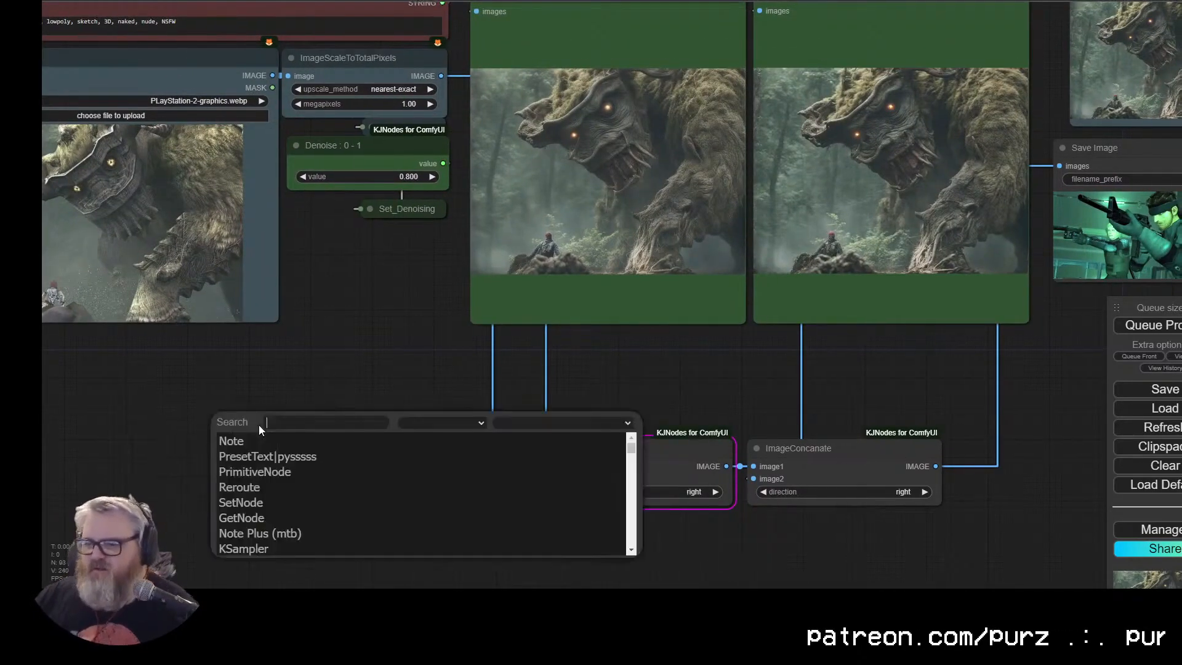
pyautogui.write('resize')
pyautogui.click(332, 486)
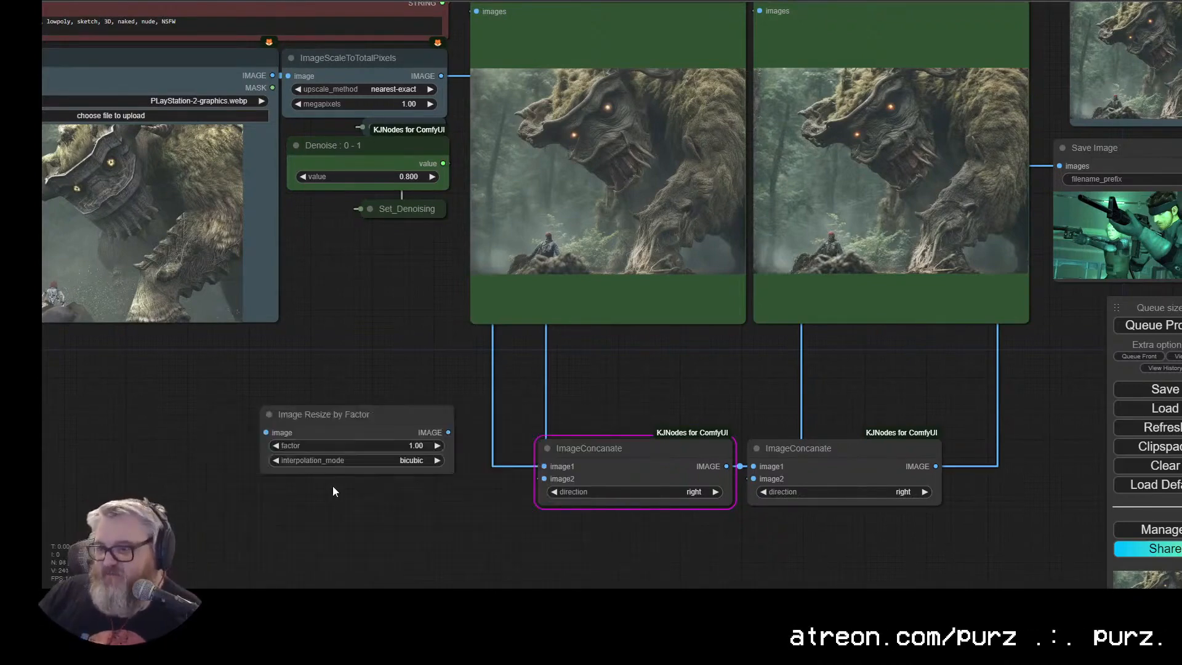
pyautogui.press('Delete')
# Step: Add a WAS Node Suite Image Resize node in the empty area beside the ImageConcanate nodes
pyautogui.doubleClick(340, 428)
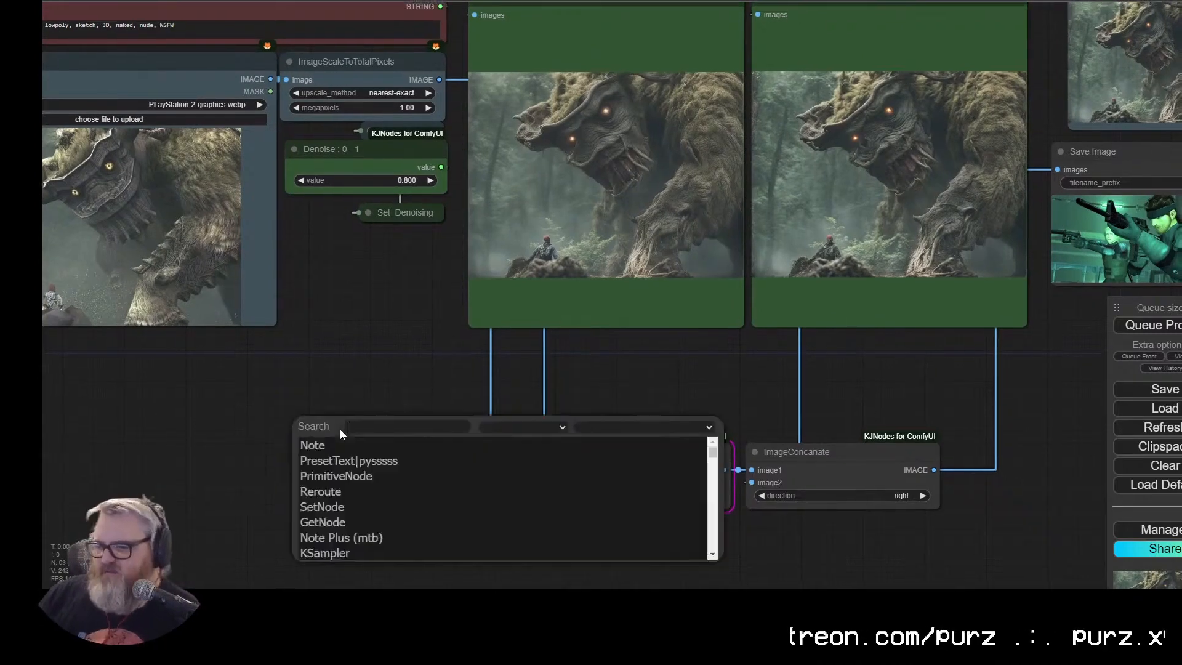
pyautogui.write('resize')
pyautogui.scroll(-1, 345, 533)
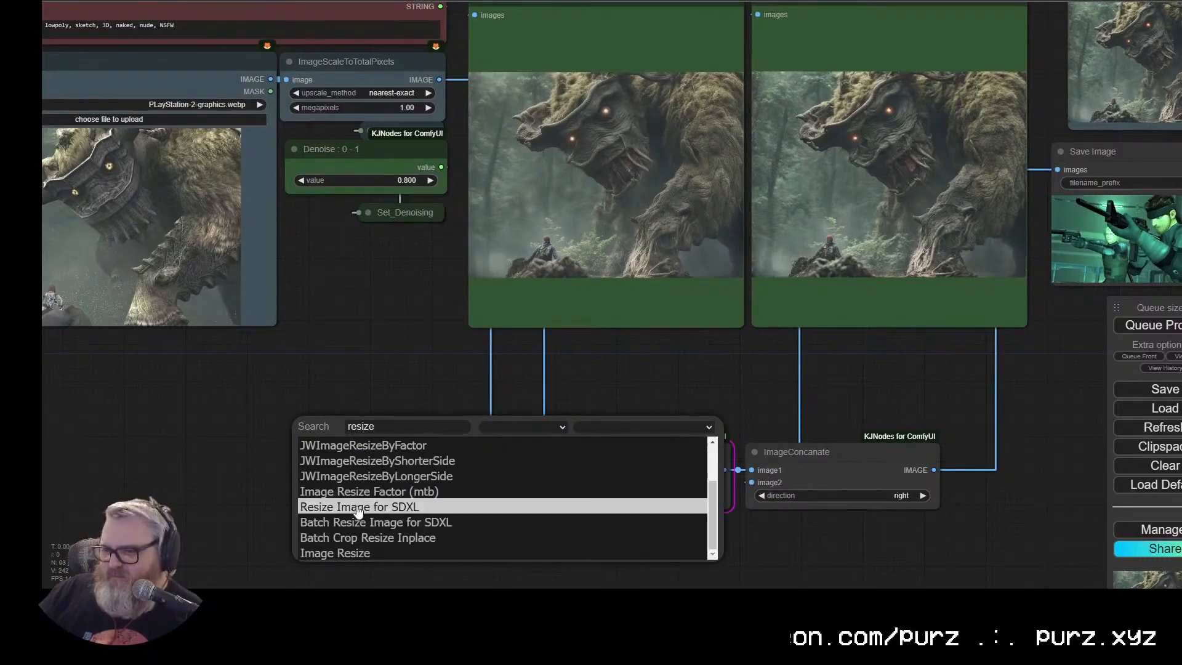
pyautogui.click(362, 552)
pyautogui.moveTo(412, 403); pyautogui.dragTo(401, 314)
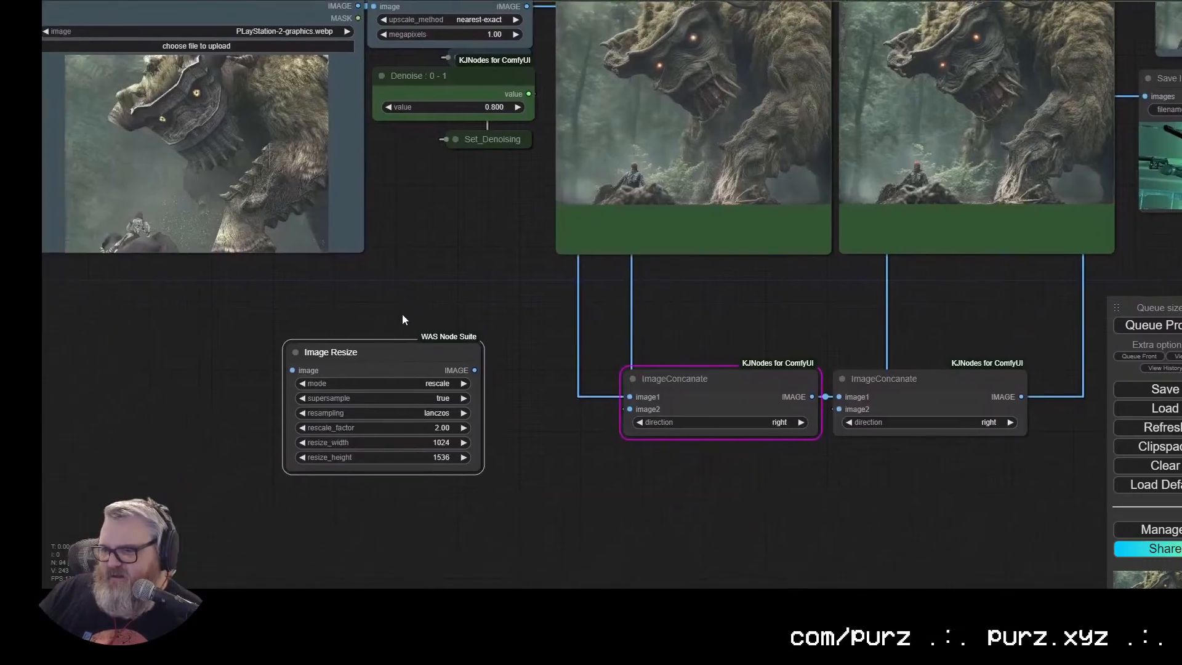
# Step: Delete the Image Resize node and open the node search in the empty canvas area
pyautogui.moveTo(398, 367); pyautogui.dragTo(399, 367)
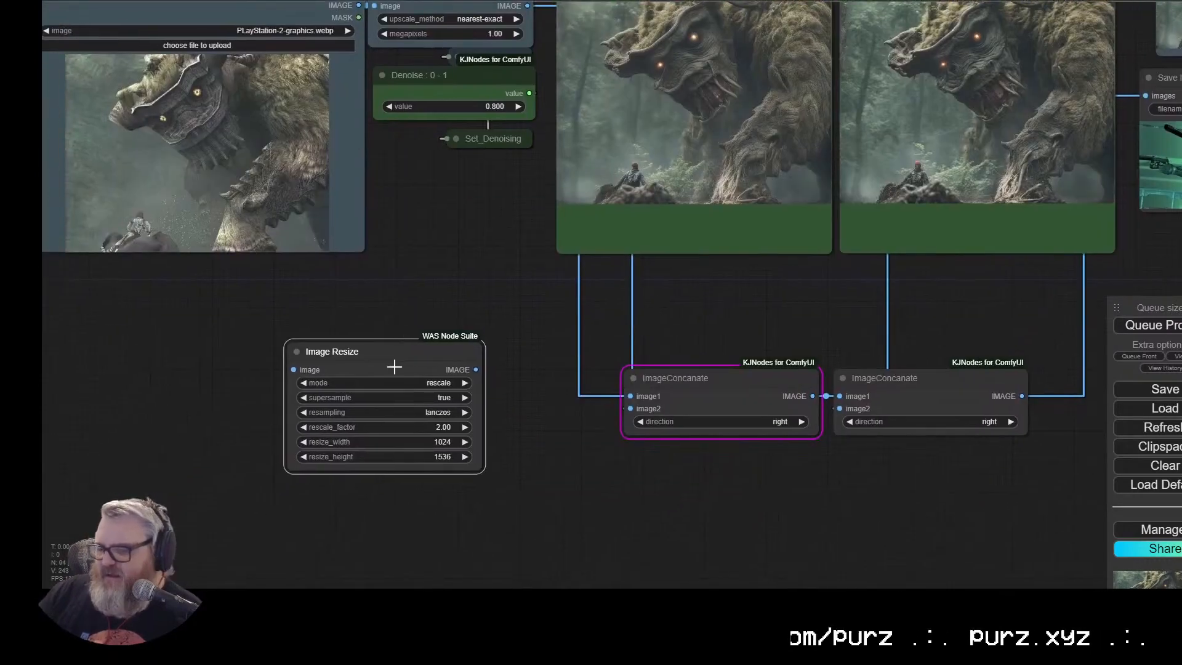
pyautogui.press('Delete')
pyautogui.doubleClick(396, 367)
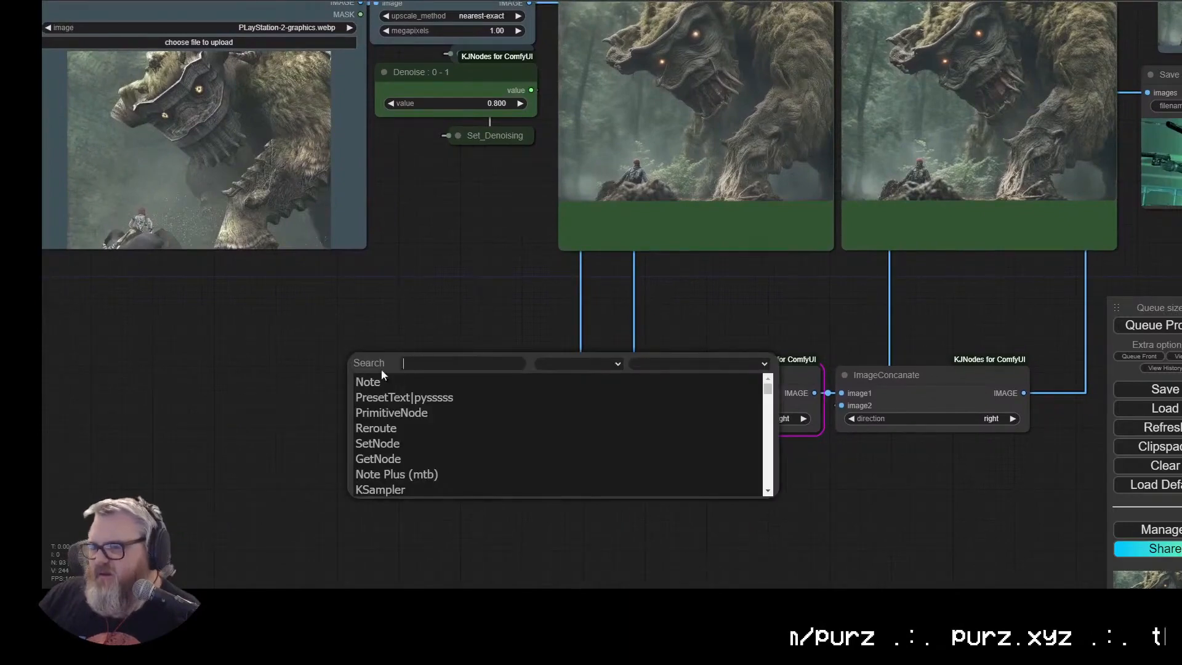
pyautogui.doubleClick(287, 326)
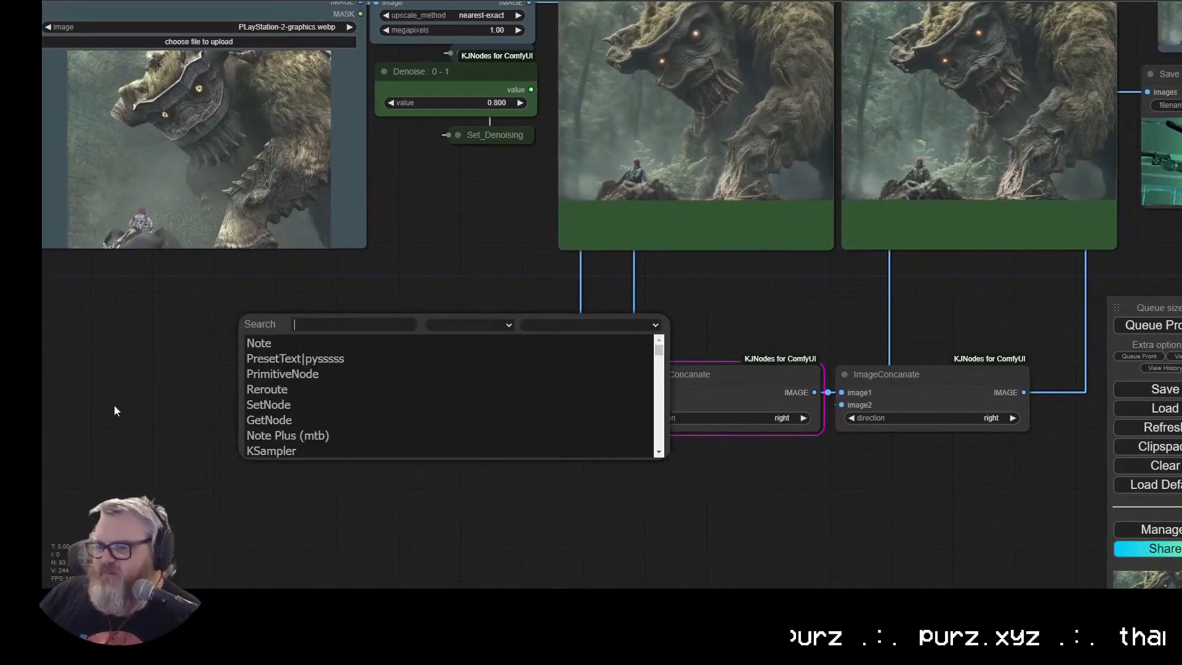
pyautogui.moveTo(535, 318); pyautogui.dragTo(563, 532)
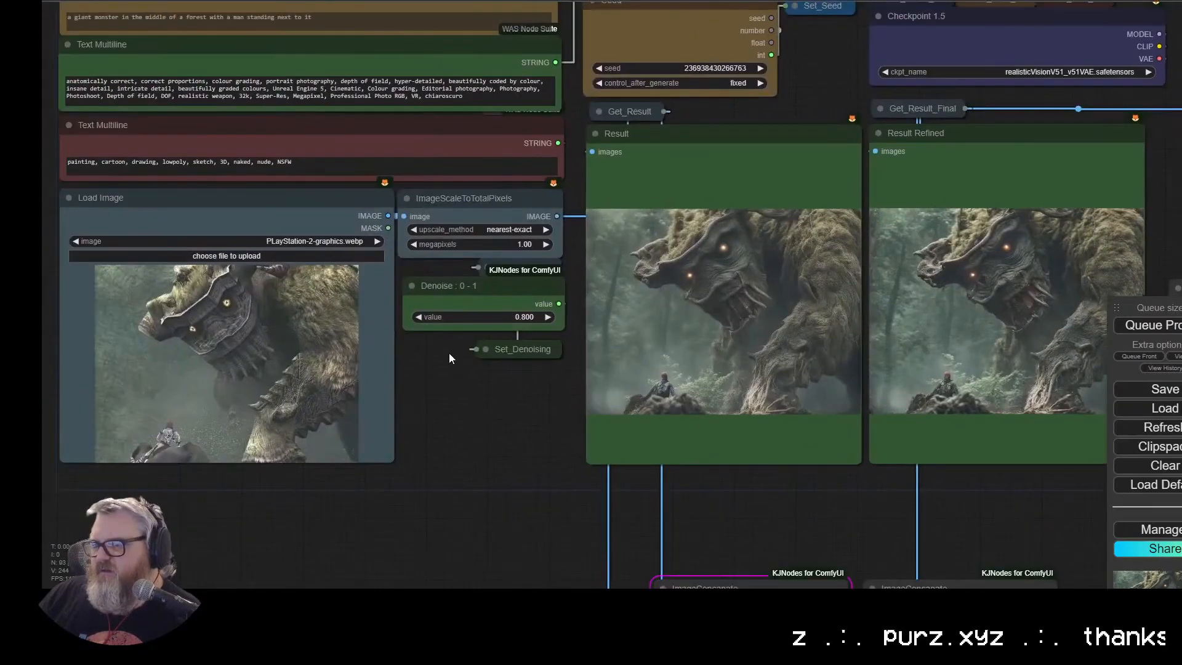
# Step: Delete both ImageConcanate nodes and queue the prompt with the scaled source image feeding the comparison Save Image node
pyautogui.moveTo(499, 504); pyautogui.dragTo(155, 159)
pyautogui.keyDown('shift'); pyautogui.click(585, 225); pyautogui.keyUp('shift')
pyautogui.press('Delete')
pyautogui.moveTo(294, 117); pyautogui.dragTo(175, 558)
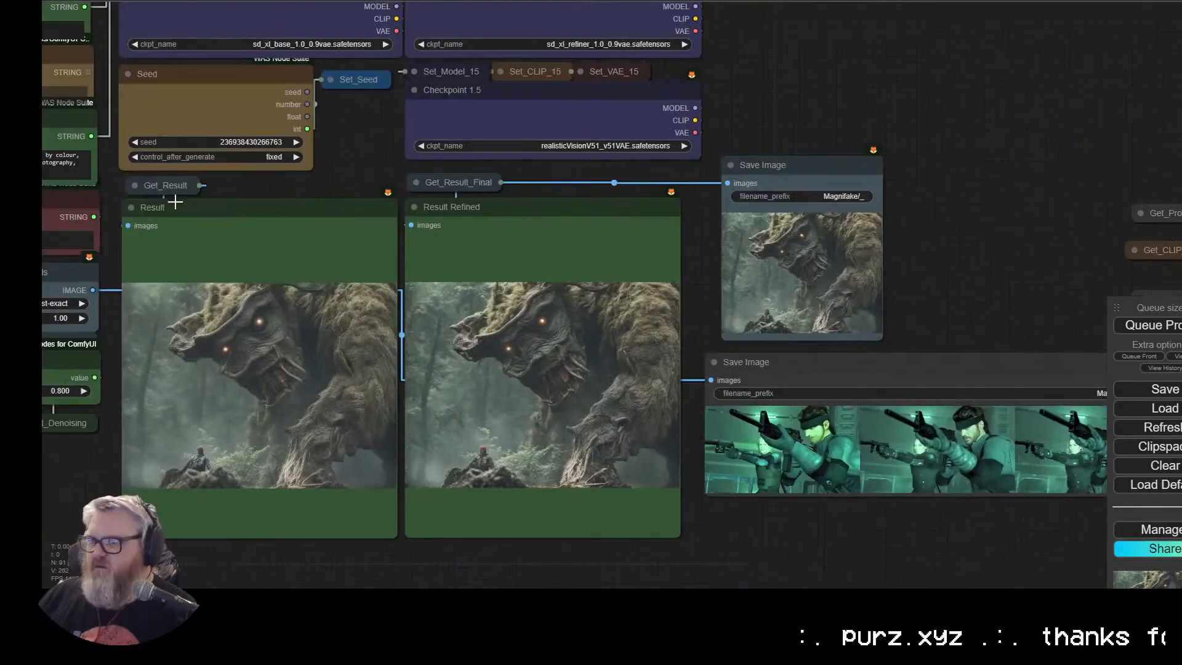
pyautogui.click(1162, 328)
# Step: Add an ImageConcanate node fed by ImageScaleToTotalPixels, expand Get_Result and connect it to image2
pyautogui.moveTo(942, 313); pyautogui.dragTo(1093, 189)
pyautogui.moveTo(234, 166); pyautogui.dragTo(337, 481)
pyautogui.click(365, 494)
pyautogui.write('imagecon')
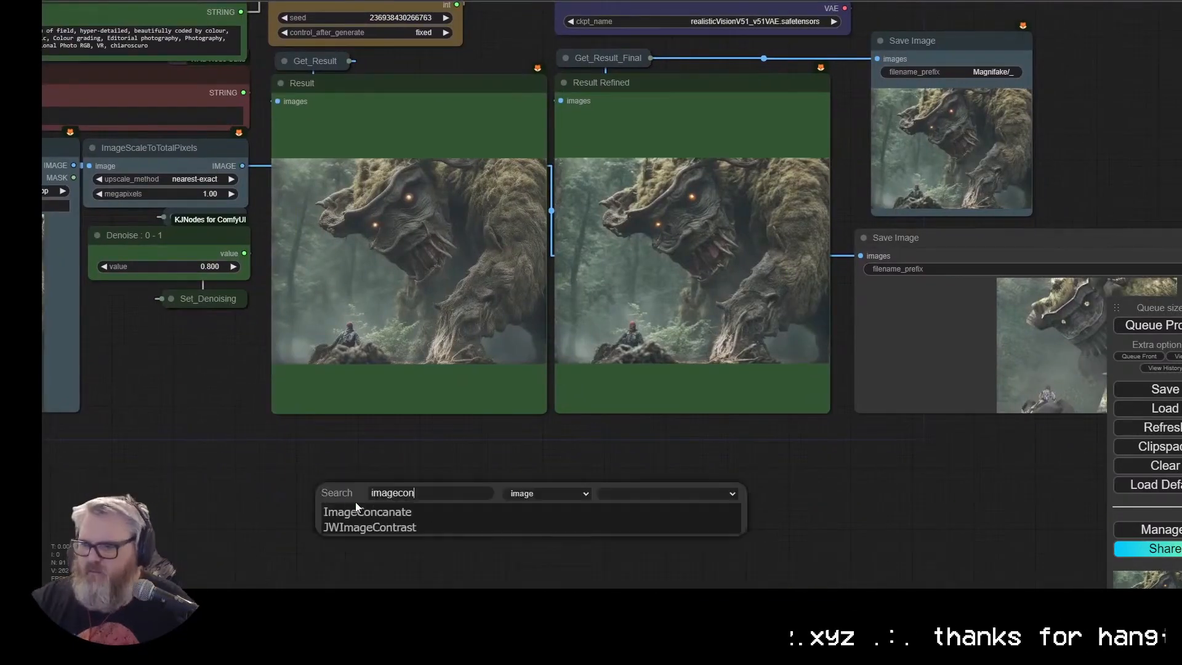
pyautogui.click(462, 511)
pyautogui.click(284, 61)
pyautogui.moveTo(399, 79); pyautogui.dragTo(371, 503)
pyautogui.moveTo(399, 79); pyautogui.dragTo(371, 515)
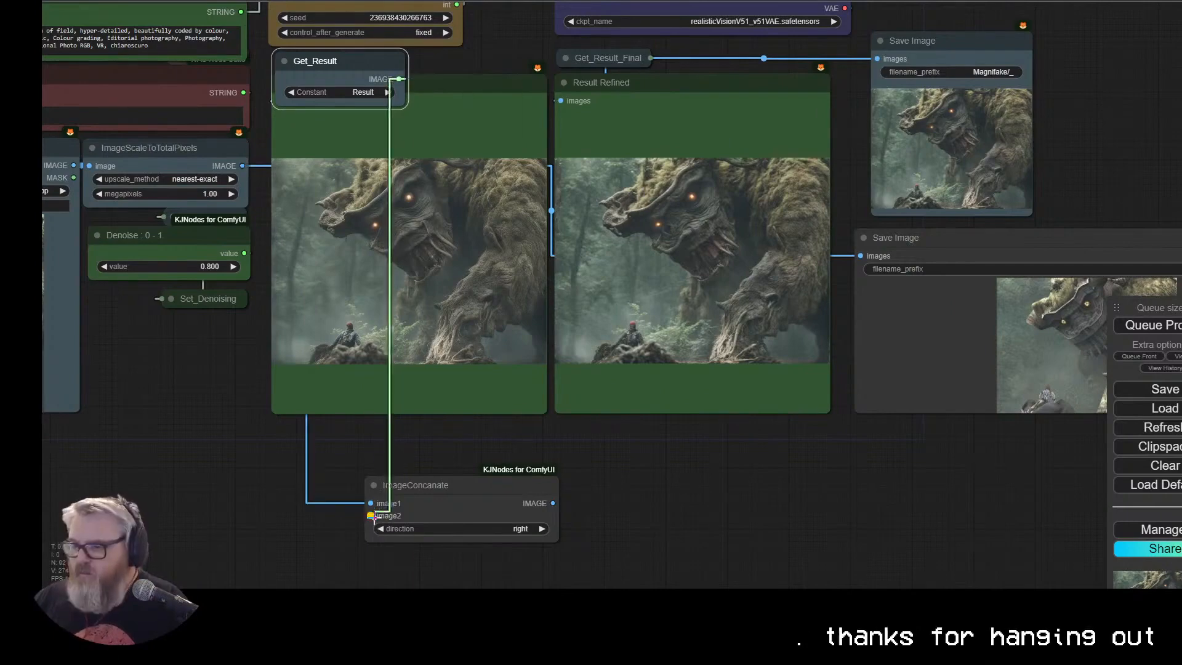
# Step: Chain a second ImageConcanate node to the first one's output and connect the expanded Get_Result_Final to its image2
pyautogui.click(565, 58)
pyautogui.moveTo(553, 503); pyautogui.dragTo(632, 460)
pyautogui.click(650, 473)
pyautogui.write('imagecon')
pyautogui.click(671, 505)
pyautogui.moveTo(680, 75); pyautogui.dragTo(647, 509)
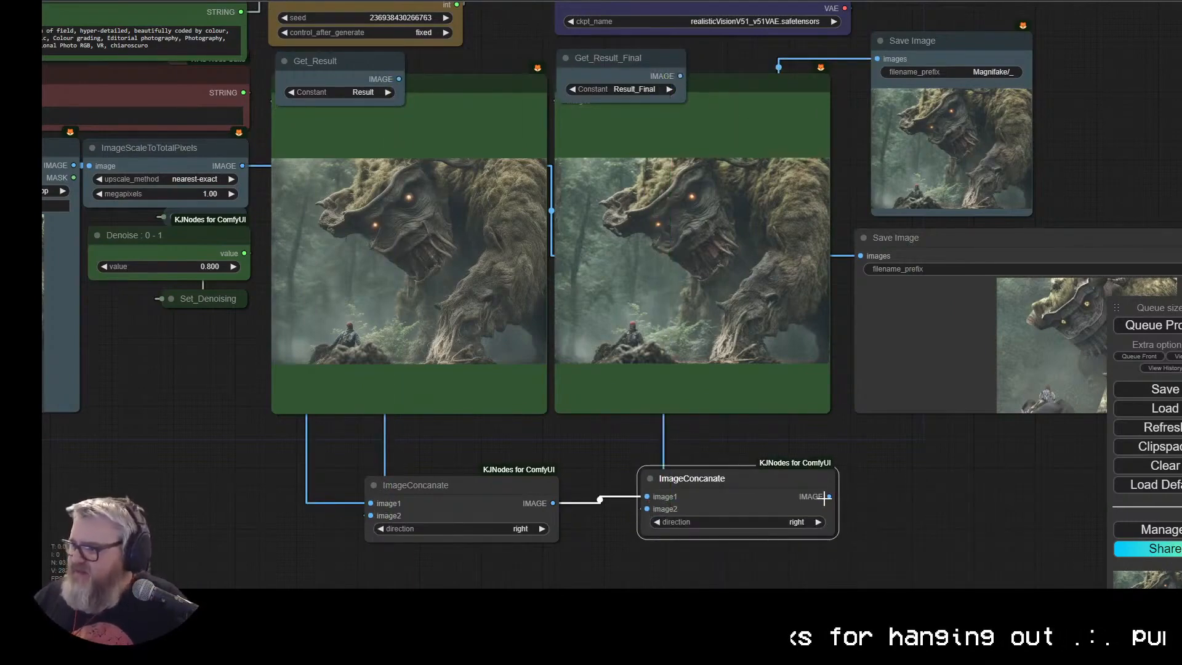
# Step: Connect the second ImageConcanate's output to the comparison Save Image node, queue the prompt and close the execution error
pyautogui.moveTo(880, 259); pyautogui.dragTo(879, 259)
pyautogui.click(1159, 320)
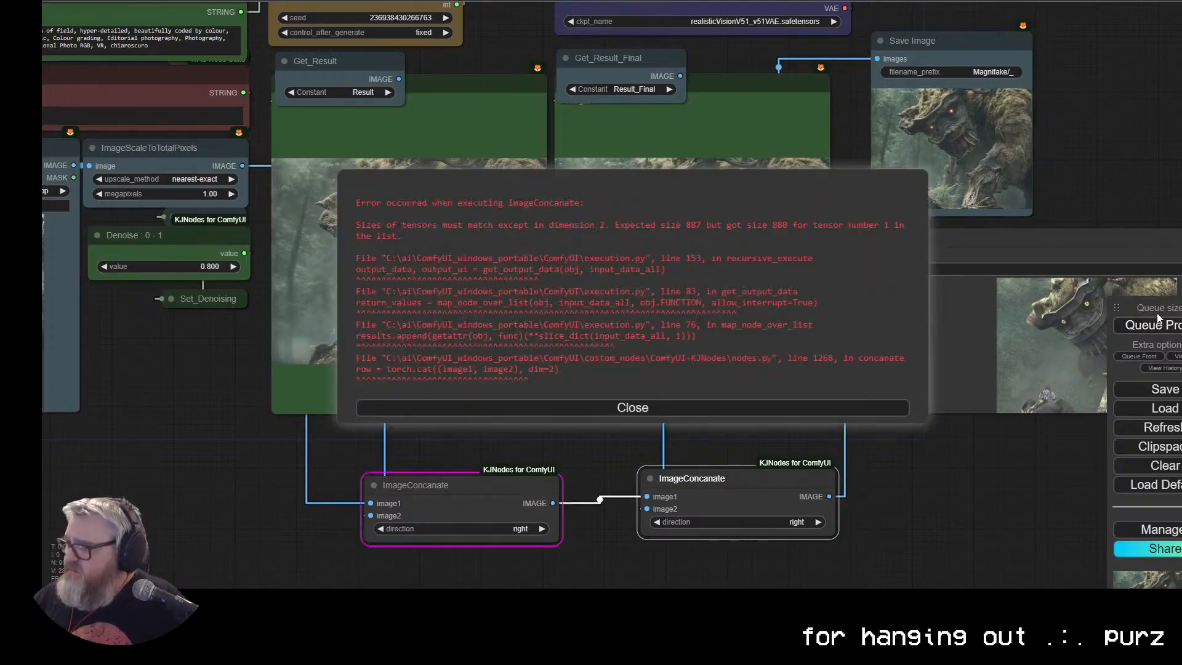
pyautogui.click(654, 408)
pyautogui.scroll(-2, 259, 471)
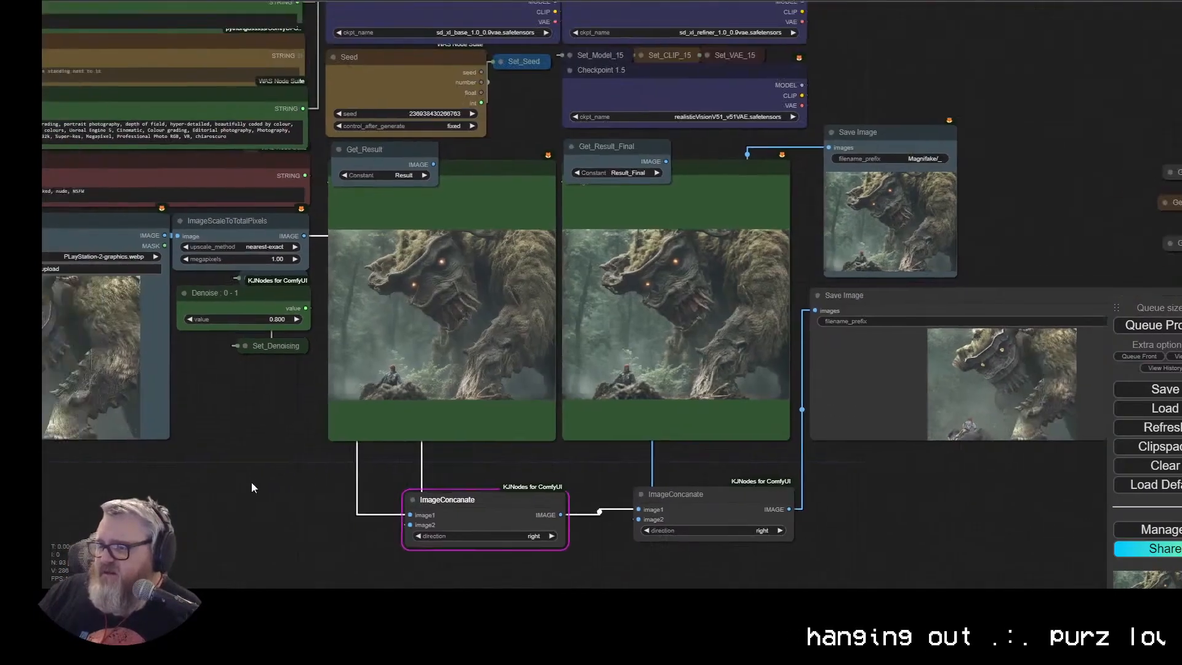
pyautogui.moveTo(252, 482); pyautogui.dragTo(530, 387)
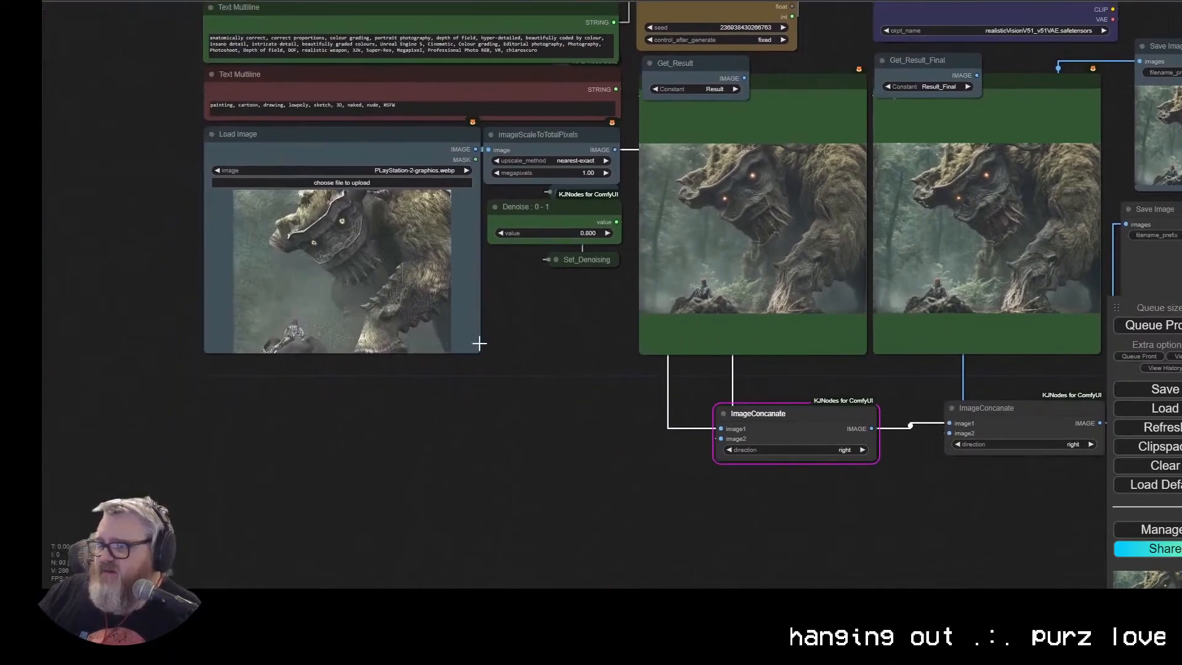
pyautogui.doubleClick(415, 437)
pyautogui.scroll(3, 471, 524)
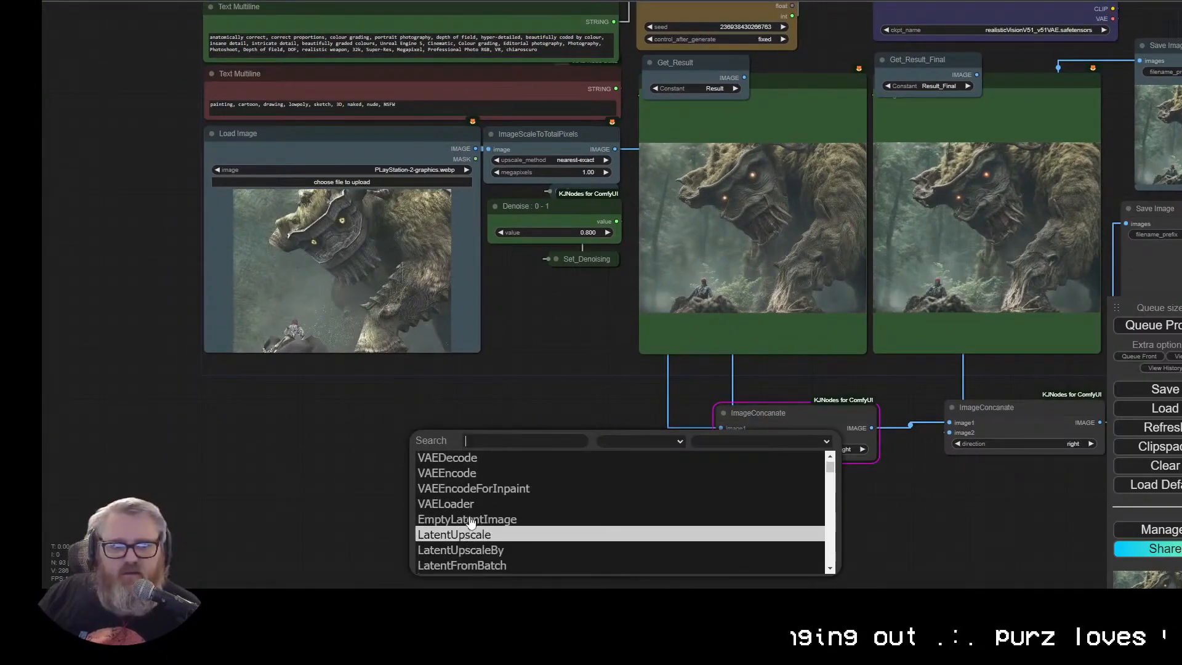
# Step: Delete both ImageConcanate nodes and the comparison Save Image node
pyautogui.moveTo(815, 394); pyautogui.dragTo(634, 468)
pyautogui.click(637, 495)
pyautogui.press('Delete')
pyautogui.click(840, 493)
pyautogui.press('Delete')
pyautogui.click(998, 357)
pyautogui.press('Delete')
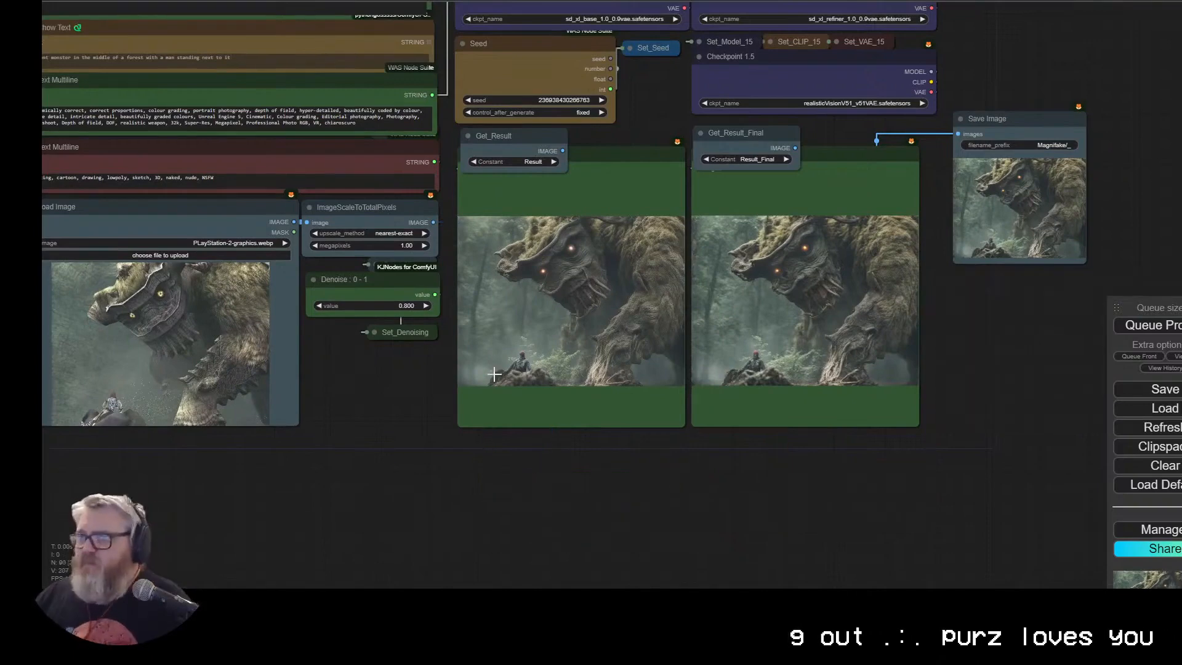
pyautogui.scroll(1, 340, 431)
pyautogui.moveTo(342, 428); pyautogui.dragTo(588, 401)
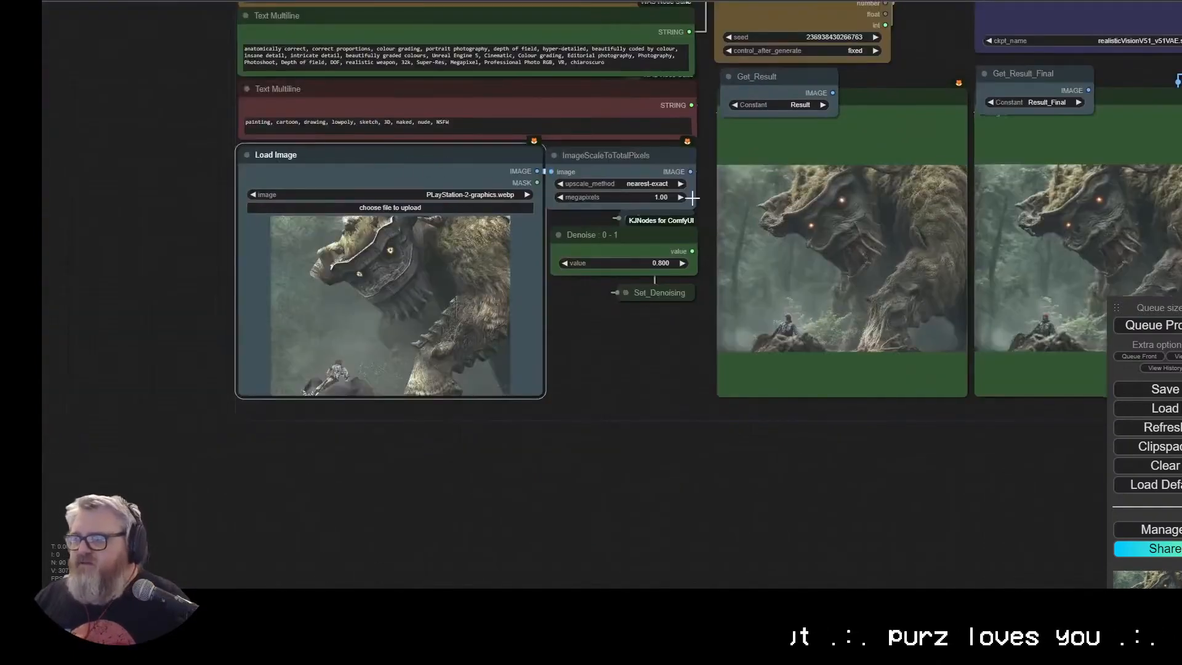
pyautogui.click(583, 163)
pyautogui.moveTo(651, 330); pyautogui.dragTo(630, 247)
pyautogui.click(616, 351)
# Step: Switch to the Google Images browser tab, search for "best ps2 games" and show the general web results
pyautogui.hotkey('ctrl', 'Tab')
pyautogui.hotkey('ctrl', 'Tab')
pyautogui.hotkey('ctrl', 'Tab')
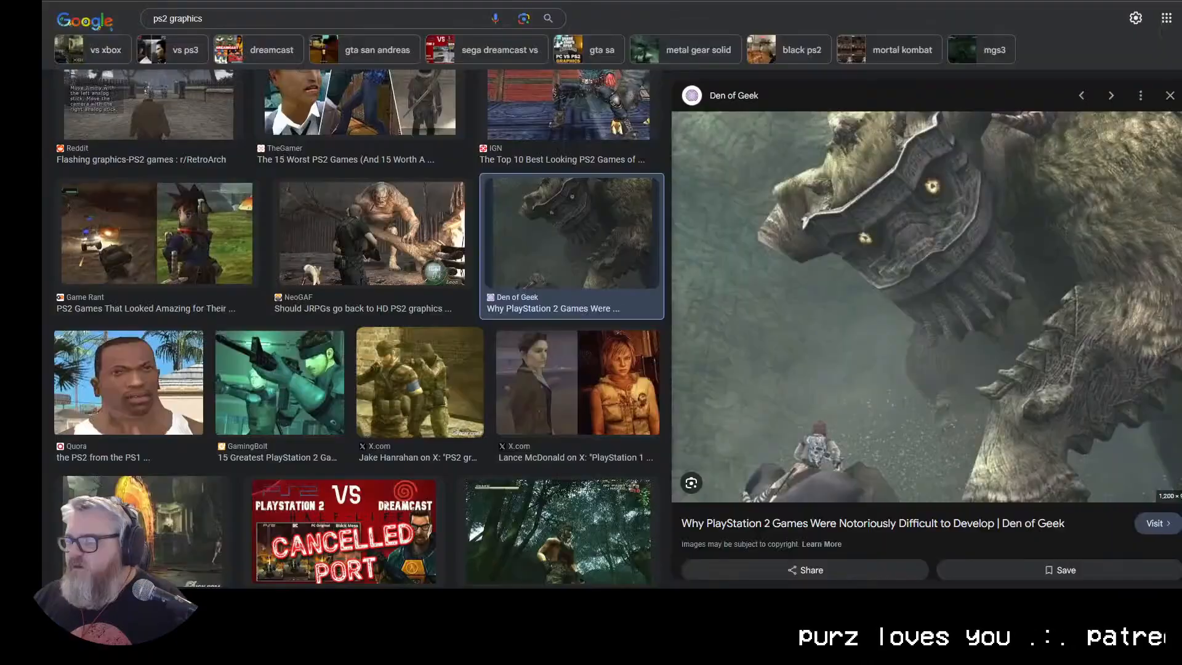
pyautogui.scroll(6, 354, 327)
pyautogui.click(342, 23)
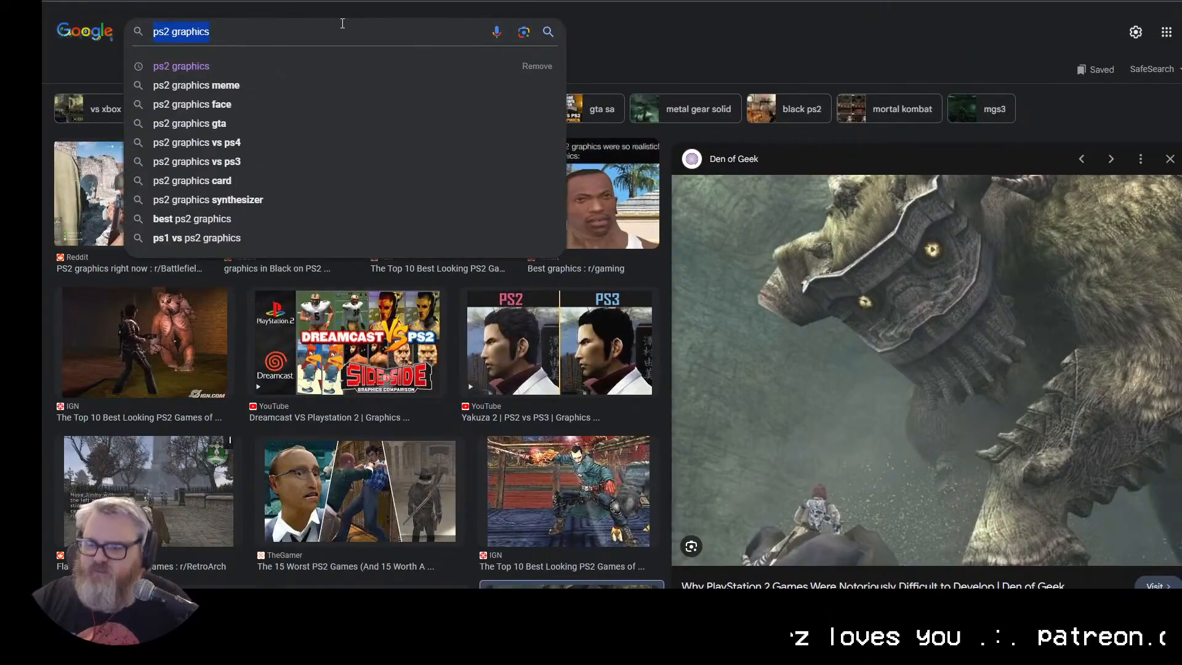
pyautogui.write('best ps2 games')
pyautogui.press('Return')
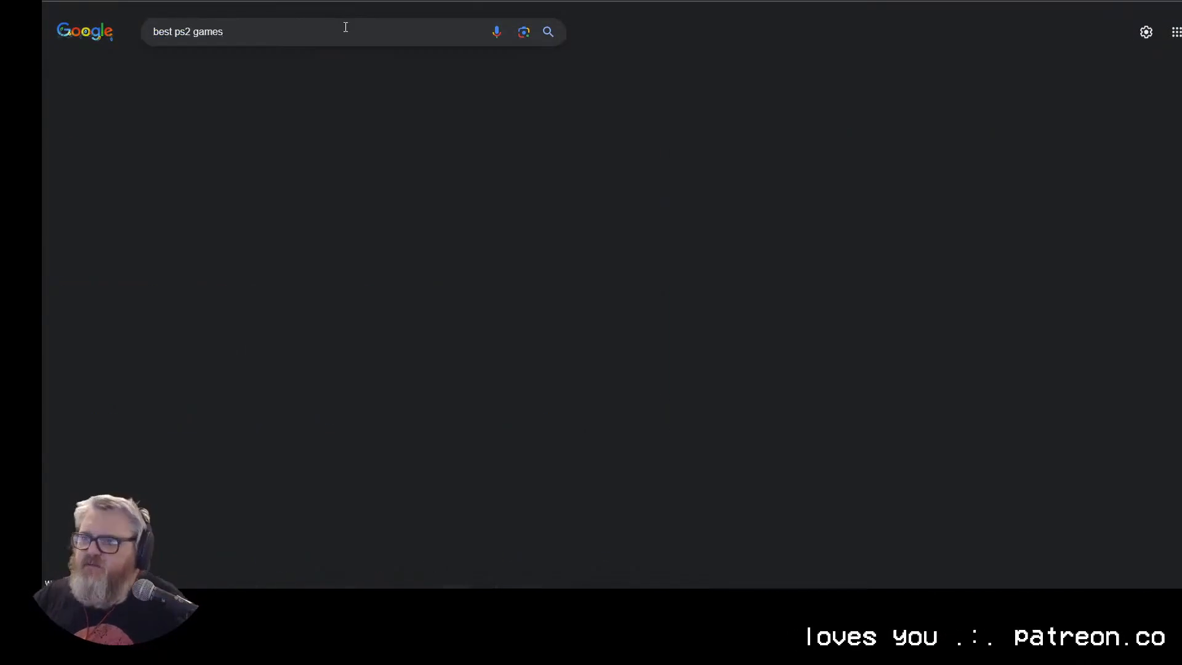
pyautogui.click(160, 67)
# Step: Search for "katamari damacy" in a new browser tab and browse its image results
pyautogui.hotkey('ctrl', 't')
pyautogui.write('katamari damacy')
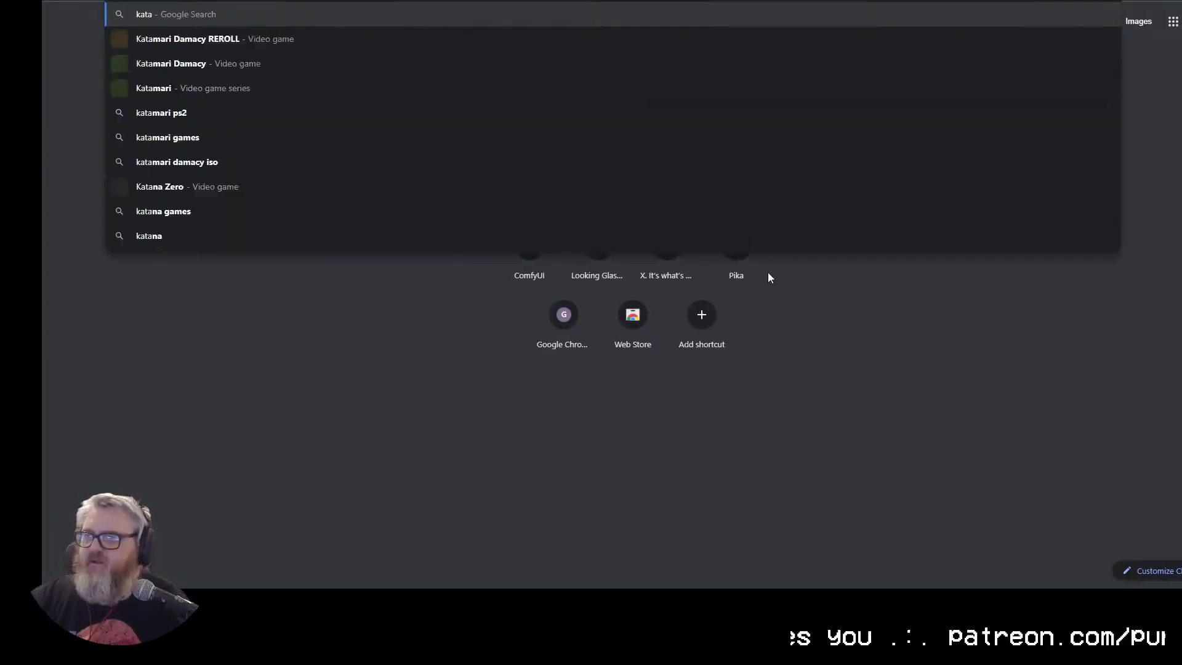
pyautogui.press('Return')
pyautogui.click(241, 69)
pyautogui.click(658, 201)
pyautogui.scroll(-7, 369, 308)
# Step: Refine the image search to "katamari damacy ps2" and preview several gameplay screenshots
pyautogui.click(296, 18)
pyautogui.write('ps2')
pyautogui.press('Return')
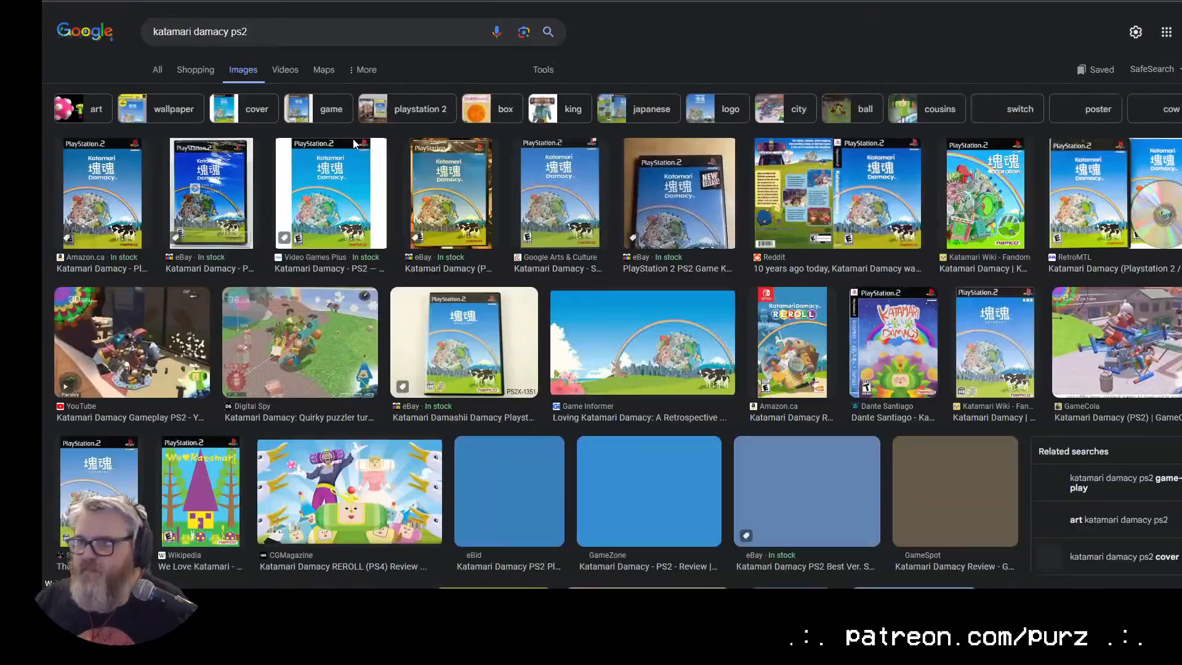
pyautogui.scroll(-7, 670, 246)
pyautogui.click(670, 137)
pyautogui.scroll(-5, 585, 234)
pyautogui.click(434, 298)
pyautogui.click(112, 290)
# Step: Browse further through the Katamari results and open the Super Adventures in Gaming screenshot of Katamari Damacy REROLL
pyautogui.scroll(3, 277, 265)
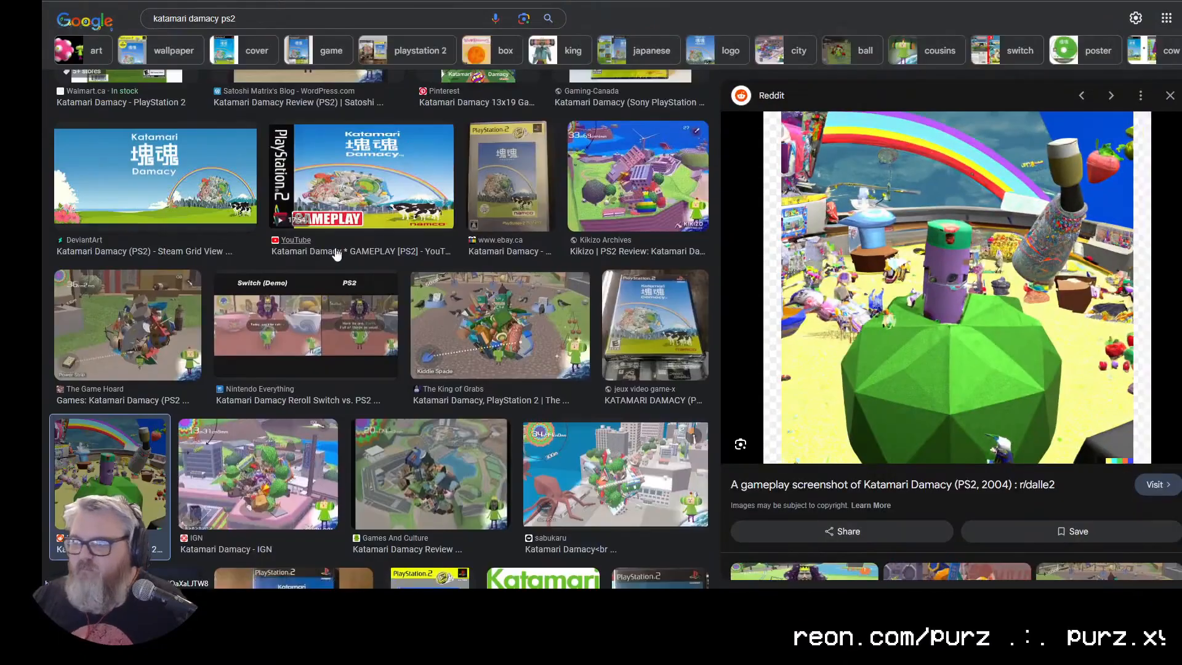
pyautogui.scroll(1, 345, 271)
pyautogui.scroll(-1, 370, 331)
pyautogui.scroll(-10, 370, 332)
pyautogui.click(634, 458)
pyautogui.scroll(-5, 631, 431)
pyautogui.scroll(-2, 625, 370)
pyautogui.click(627, 336)
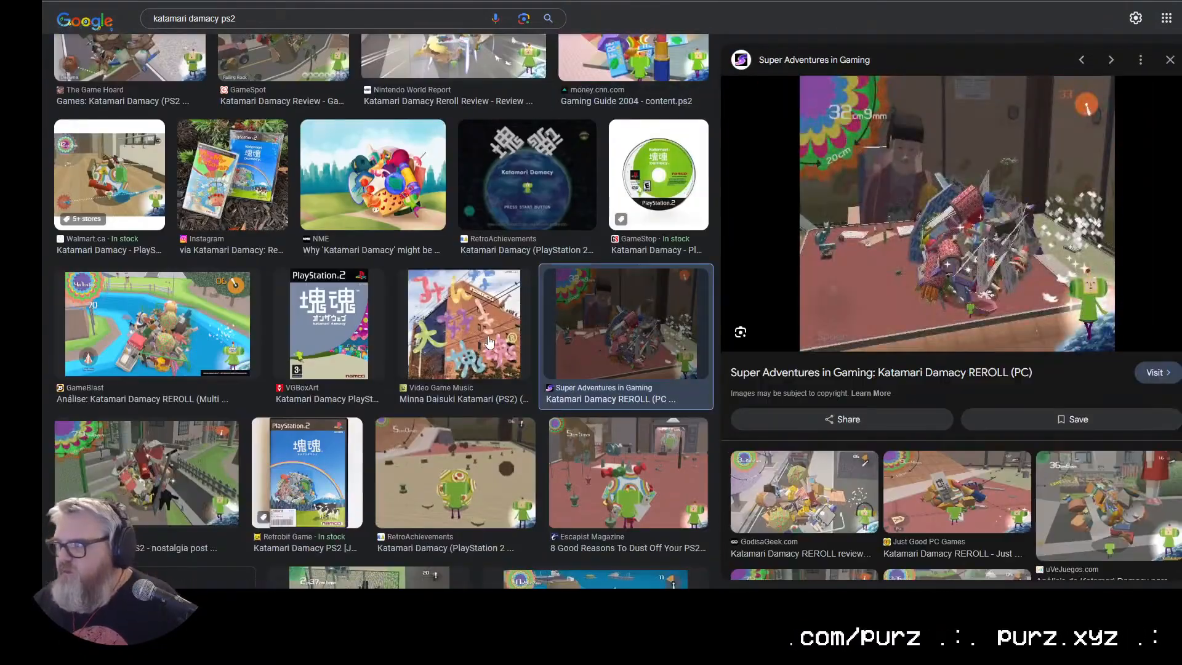
# Step: Load Katamari_Damacy_Reroll_(PC)_21.png into the Load Image node and run the workflow on it
pyautogui.press('super+d')
pyautogui.moveTo(250, 105); pyautogui.dragTo(514, 290)
pyautogui.scroll(-6, 514, 289)
pyautogui.scroll(14, 480, 111)
pyautogui.scroll(-2, 220, 288)
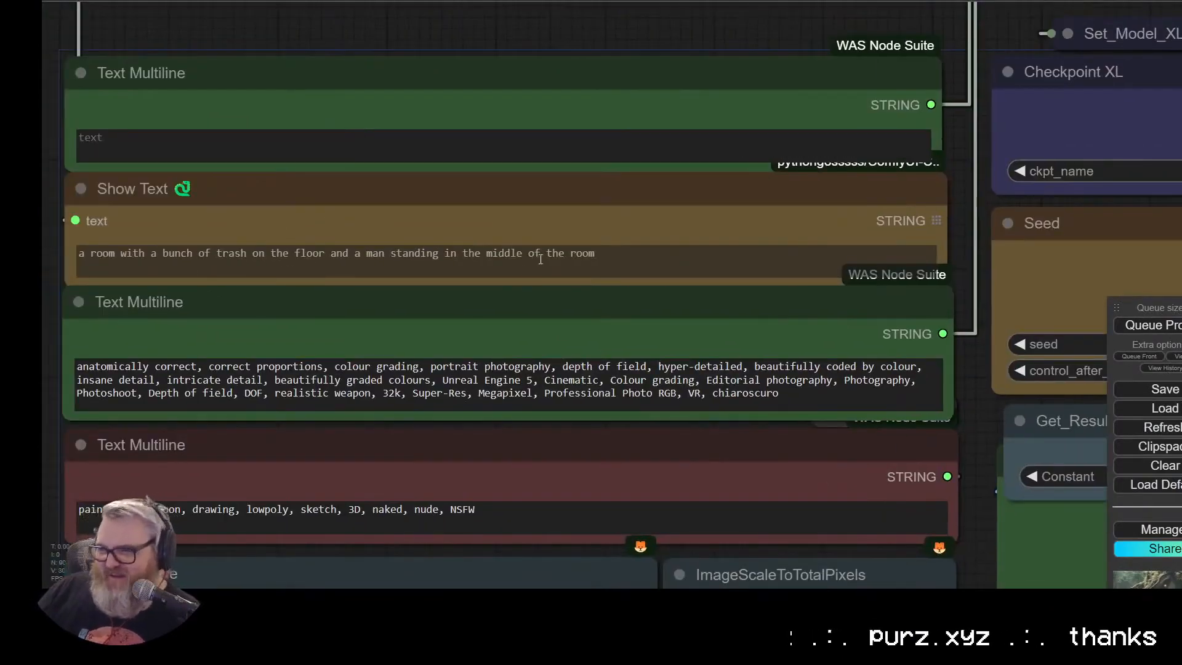
# Step: Compare the Katamari source screenshot with the generated Result and Result Refined images up close
pyautogui.scroll(-4, 453, 47)
pyautogui.scroll(5, 203, 297)
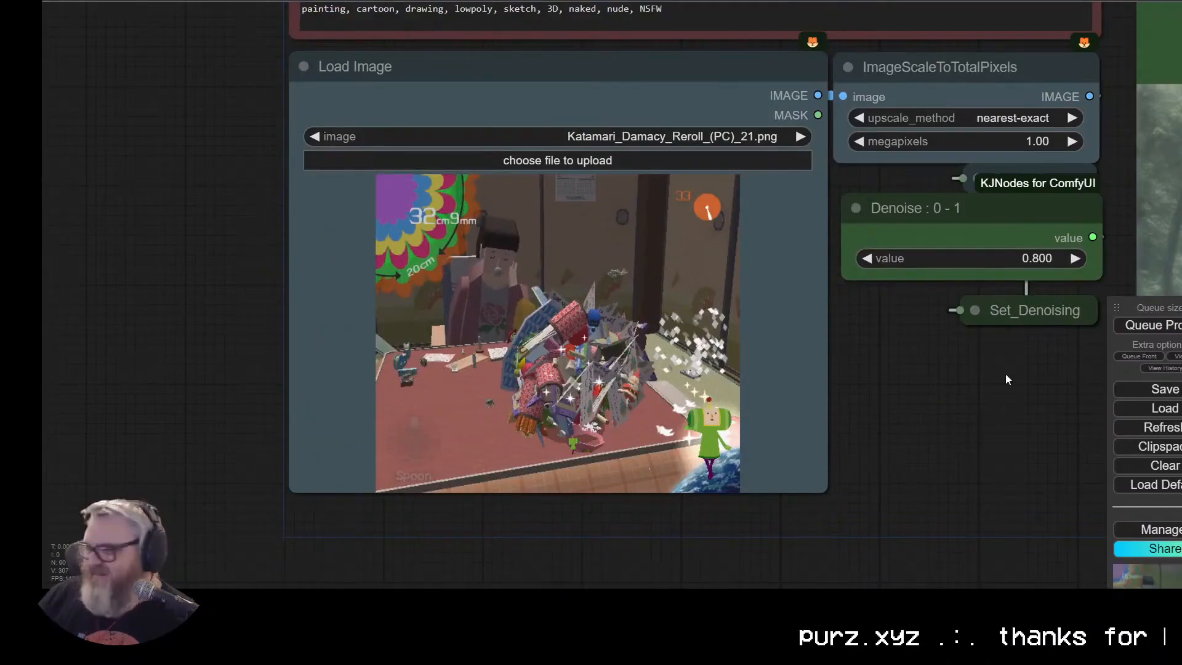
pyautogui.scroll(-5, 342, 491)
pyautogui.moveTo(291, 498); pyautogui.dragTo(478, 486)
pyautogui.scroll(5, 478, 486)
pyautogui.moveTo(536, 447); pyautogui.dragTo(53, 459)
pyautogui.scroll(6, 52, 459)
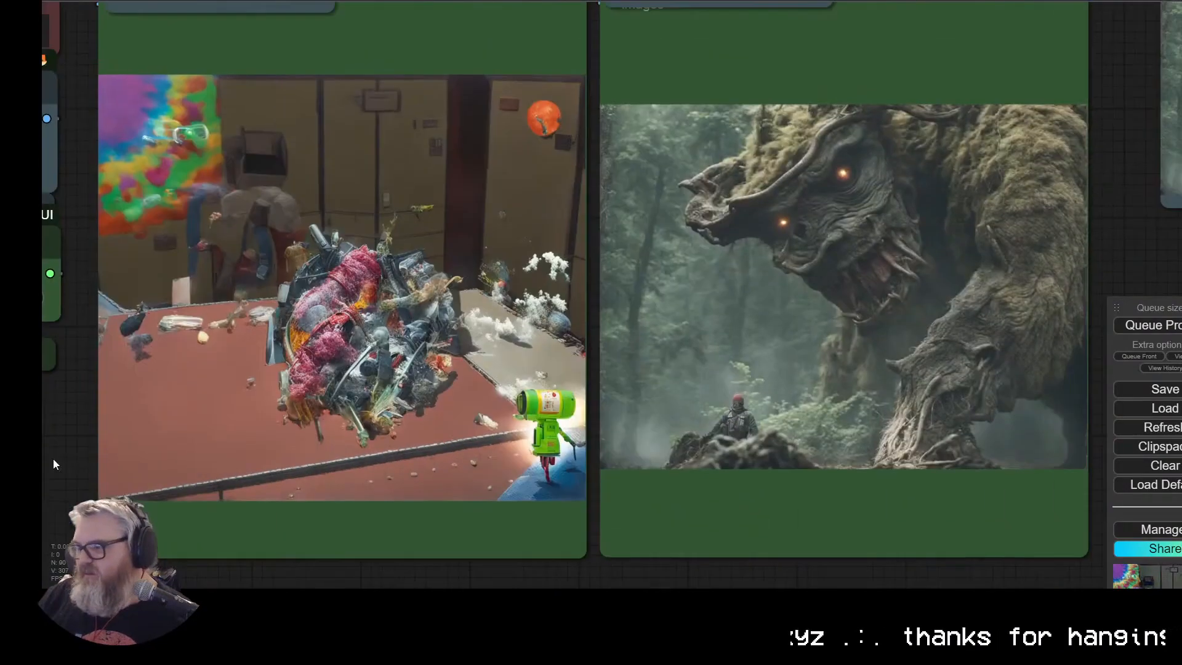
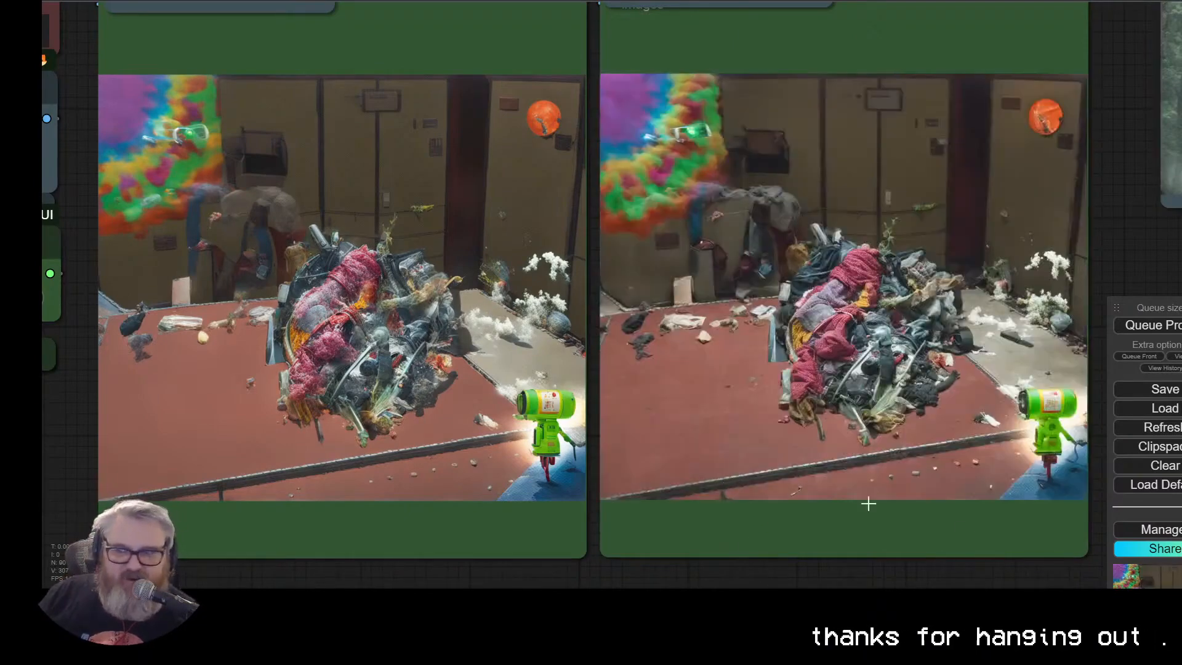
pyautogui.moveTo(913, 570); pyautogui.dragTo(698, 576)
pyautogui.scroll(2, 699, 577)
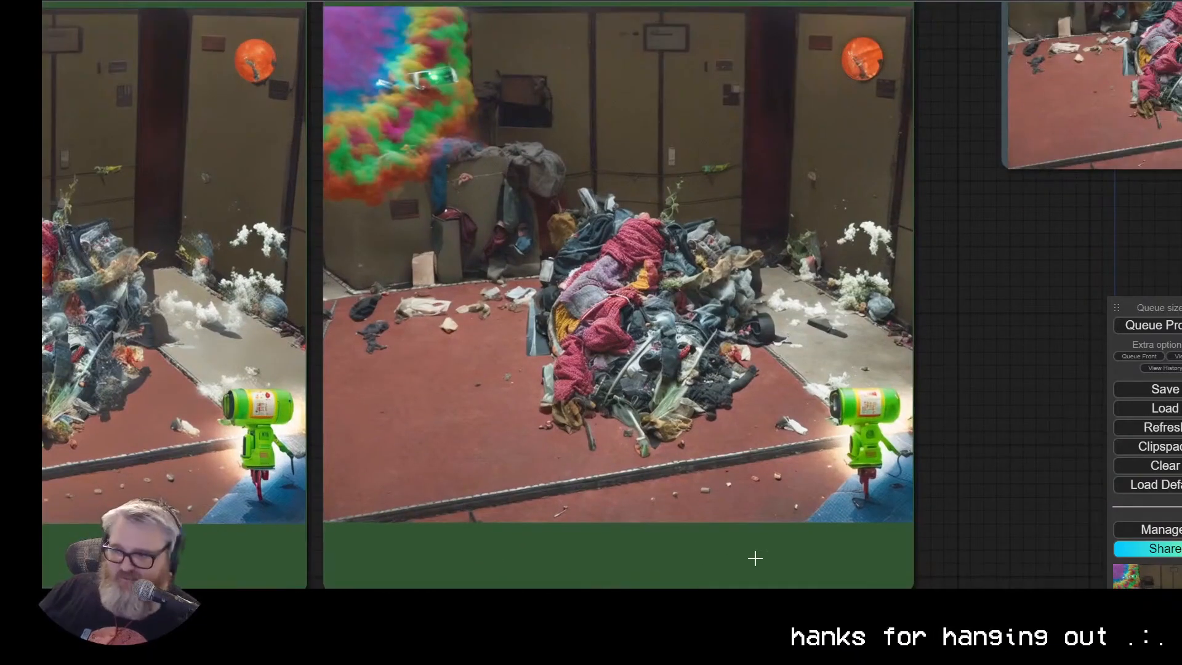
pyautogui.scroll(-11, 690, 444)
pyautogui.moveTo(862, 406); pyautogui.dragTo(472, 328)
pyautogui.scroll(3, 464, 284)
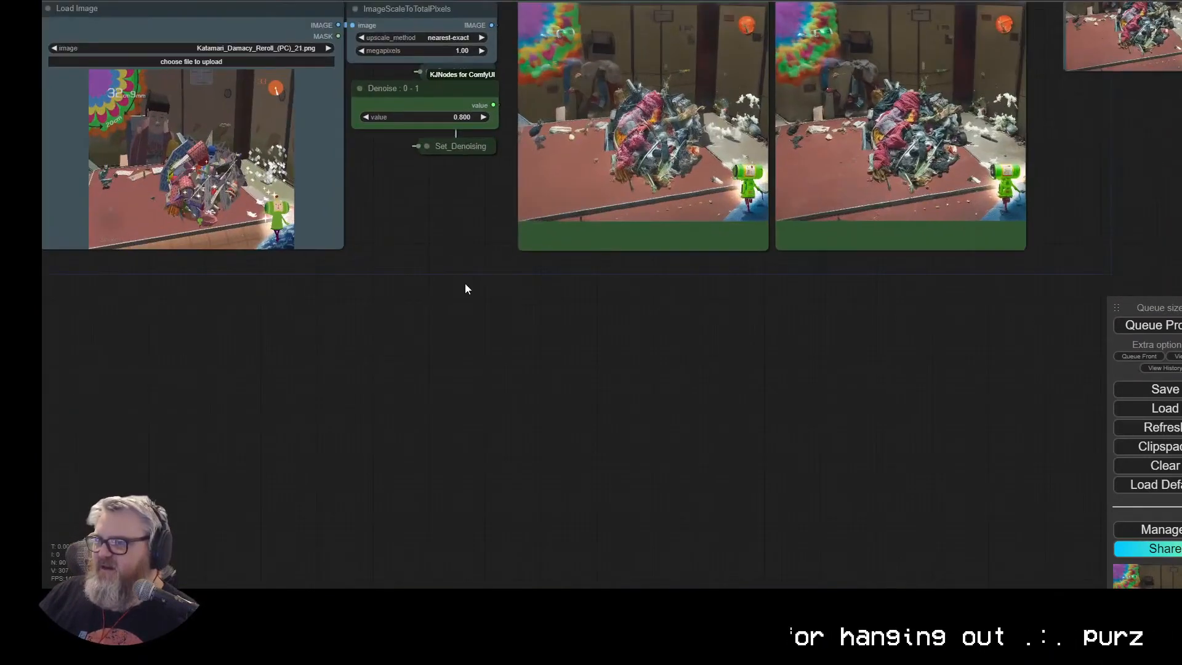
# Step: Narrow the Load Image node and add an ImageConcanate node fed by ImageScaleToTotalPixels below the Denoise node
pyautogui.moveTo(343, 248); pyautogui.dragTo(342, 368)
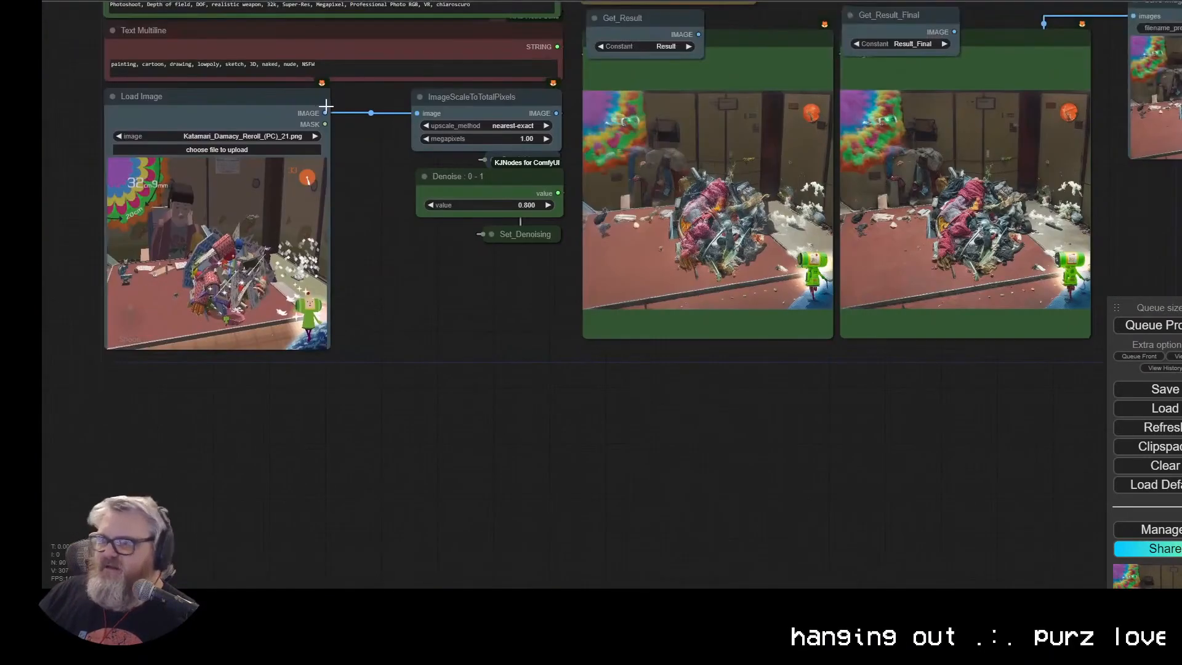
pyautogui.moveTo(324, 113); pyautogui.dragTo(458, 391)
pyautogui.moveTo(556, 114); pyautogui.dragTo(490, 410)
pyautogui.click(505, 426)
pyautogui.click(630, 437)
pyautogui.doubleClick(456, 522)
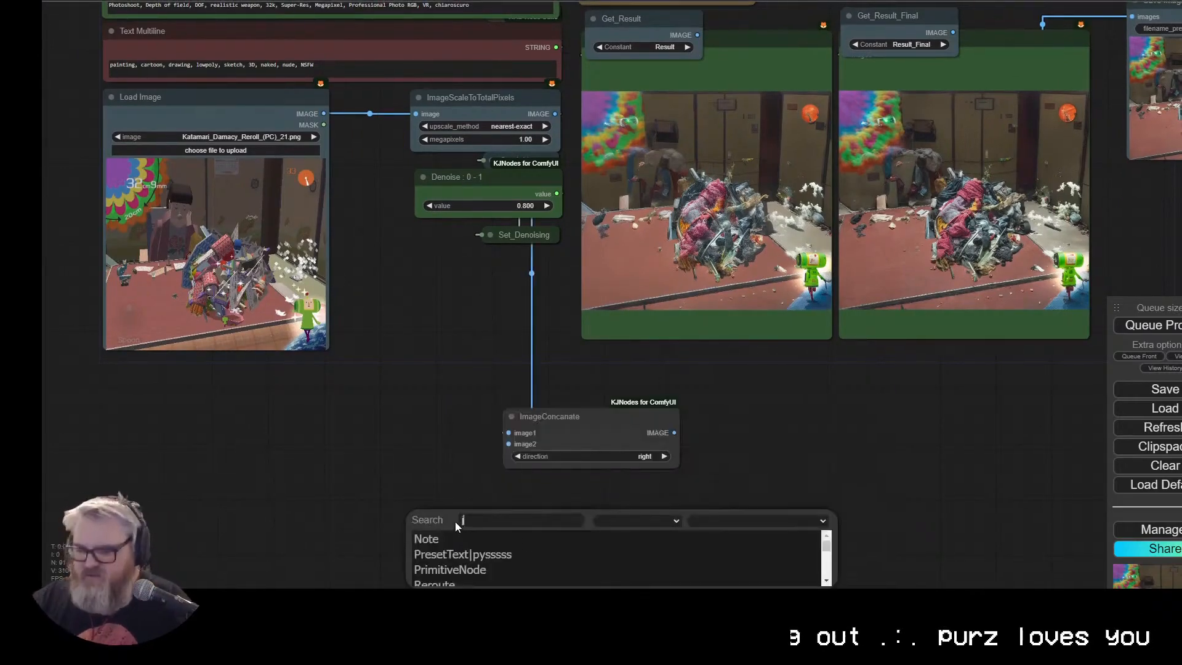
pyautogui.write('jwim')
pyautogui.click(644, 456)
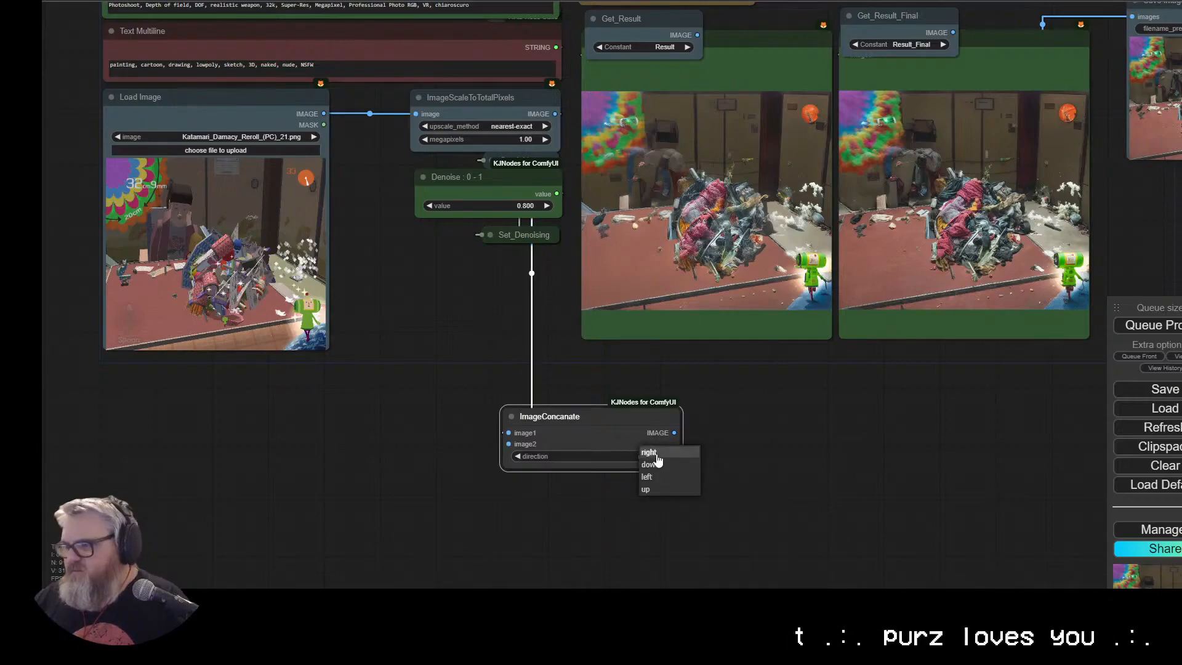
# Step: Add a second ImageConcanate node after the first and connect Get_Result_Final to its image2
pyautogui.write('imagecon')
pyautogui.moveTo(674, 433); pyautogui.dragTo(754, 416)
pyautogui.click(752, 456)
pyautogui.moveTo(953, 33); pyautogui.dragTo(725, 442)
# Step: Add a Save Image node to the second ImageConcanate's output and set its filename prefix to Magnifake/_Grid
pyautogui.moveTo(904, 512); pyautogui.dragTo(460, 552)
pyautogui.write('save')
pyautogui.moveTo(446, 471); pyautogui.dragTo(721, 238)
pyautogui.click(769, 279)
pyautogui.click(806, 264)
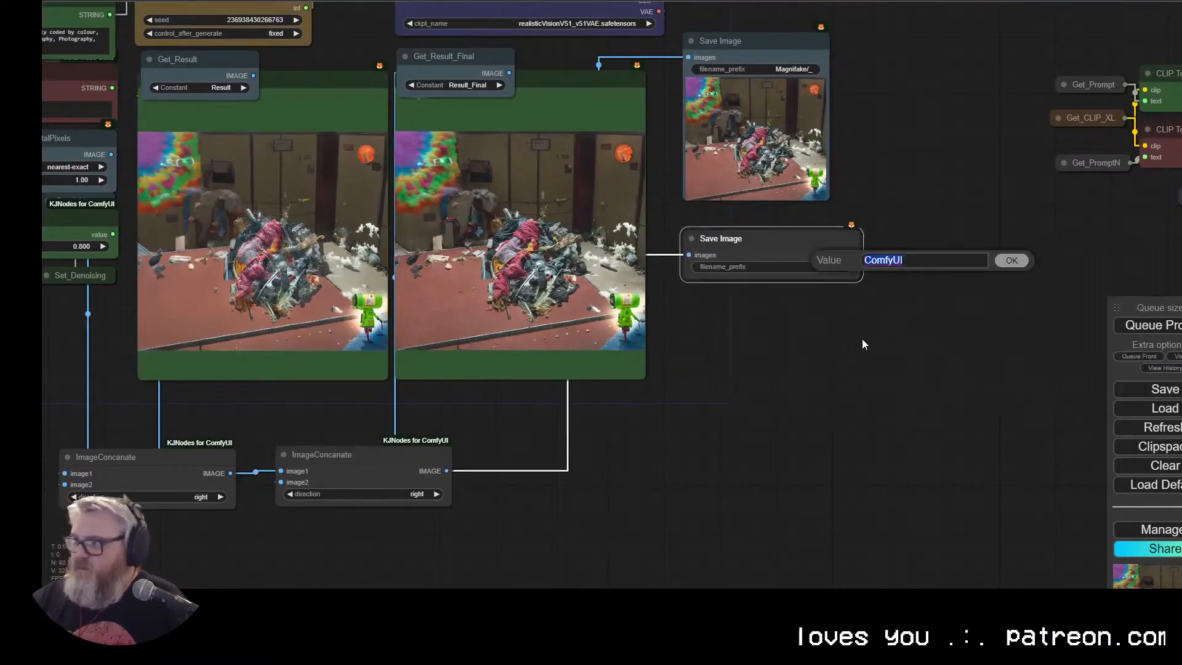
pyautogui.write('Magnifake/_Coll')
pyautogui.press('Return')
# Step: Queue the prompt with the rebuilt comparison grid and close the execution error
pyautogui.hotkey('ctrl', 'Return')
pyautogui.click(680, 408)
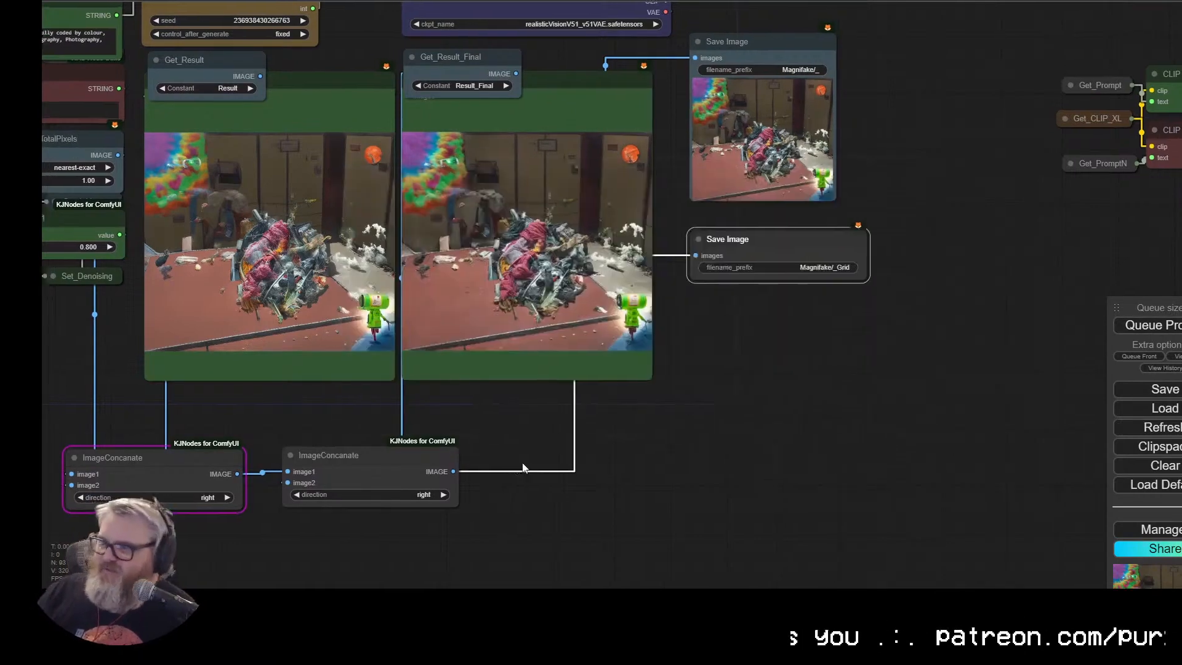
pyautogui.scroll(-3, 838, 481)
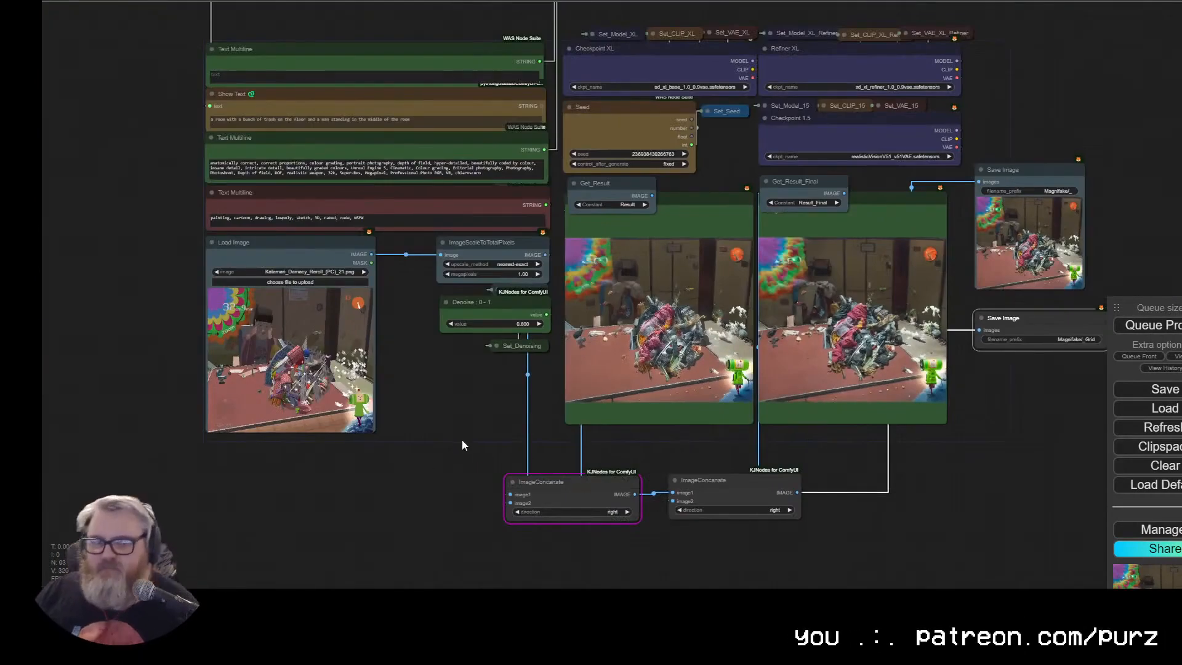
# Step: Switch to the browser and search Google Images for "ps1 parapa the rapper"
pyautogui.hotkey('alt', 'Tab')
pyautogui.scroll(10, 454, 37)
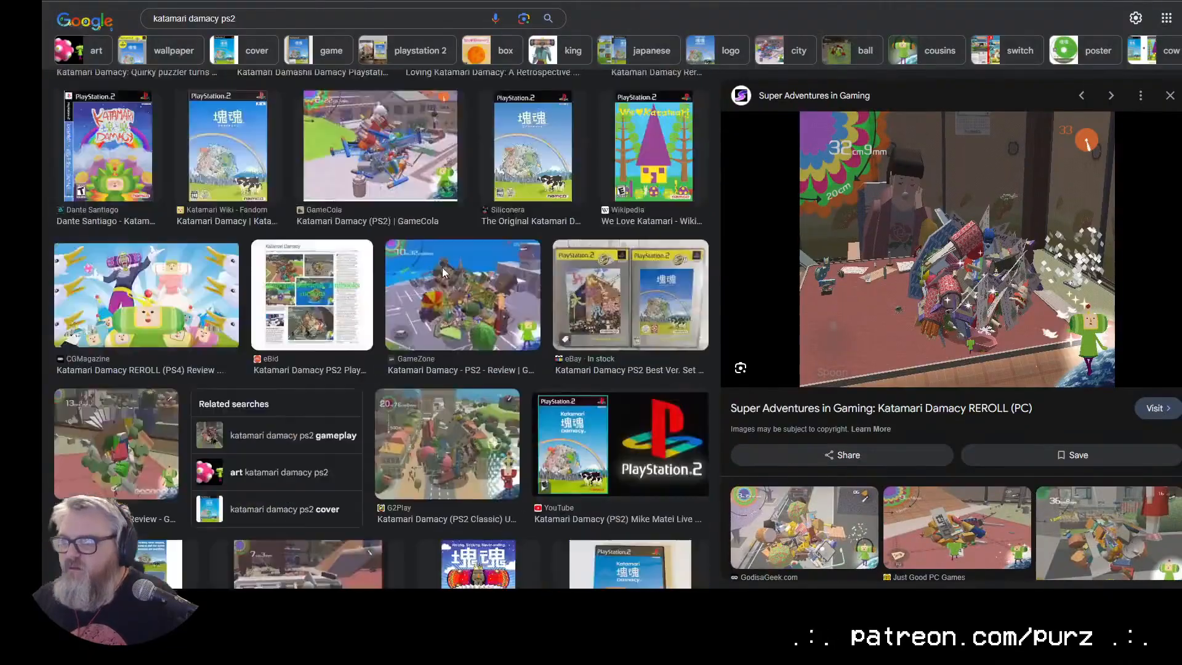
pyautogui.tripleClick(349, 32)
pyautogui.write('ps1 parapa the rapper')
pyautogui.press('Return')
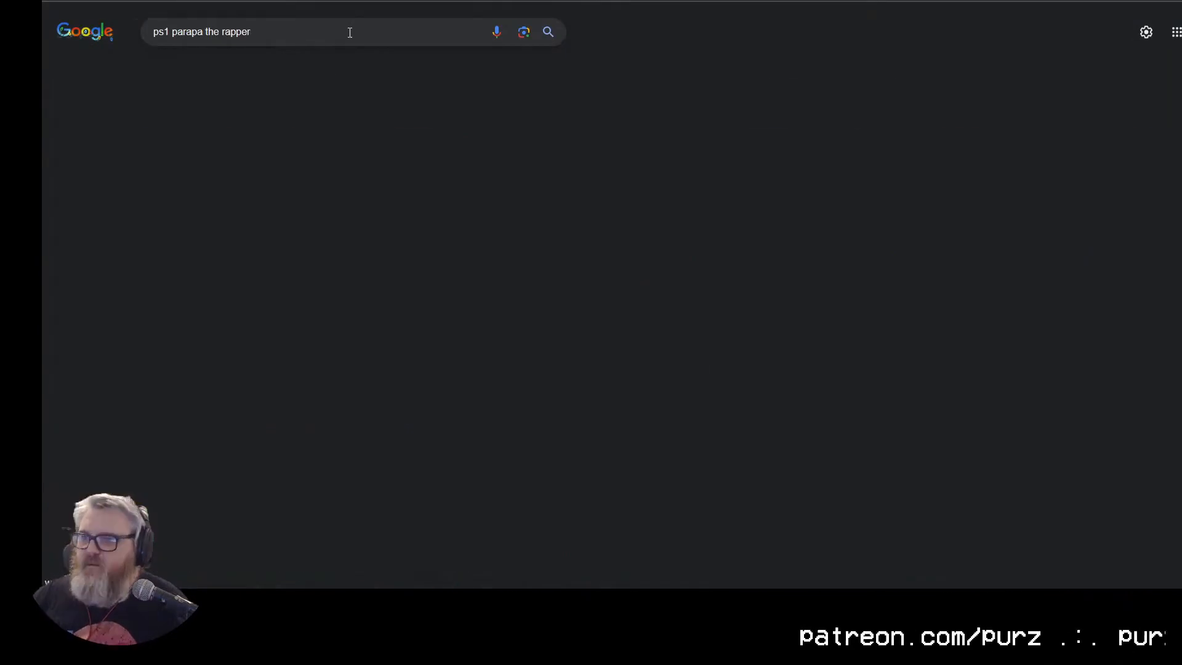
# Step: Pick the PaRappa "I gotta BELIEVE!!" screenshot from the image results, load it into ComfyUI's Load Image node and queue it
pyautogui.click(989, 408)
pyautogui.click(643, 385)
pyautogui.click(85, 465)
pyautogui.scroll(-4, 134, 399)
pyautogui.scroll(-10, 133, 397)
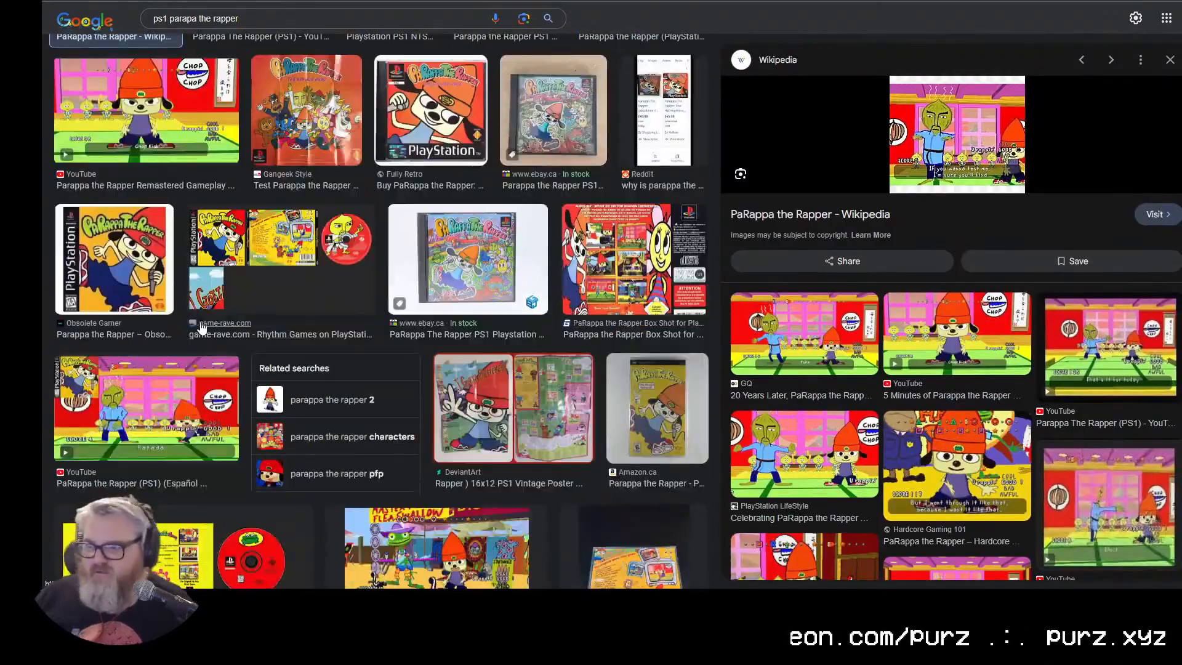
pyautogui.scroll(-1, 500, 319)
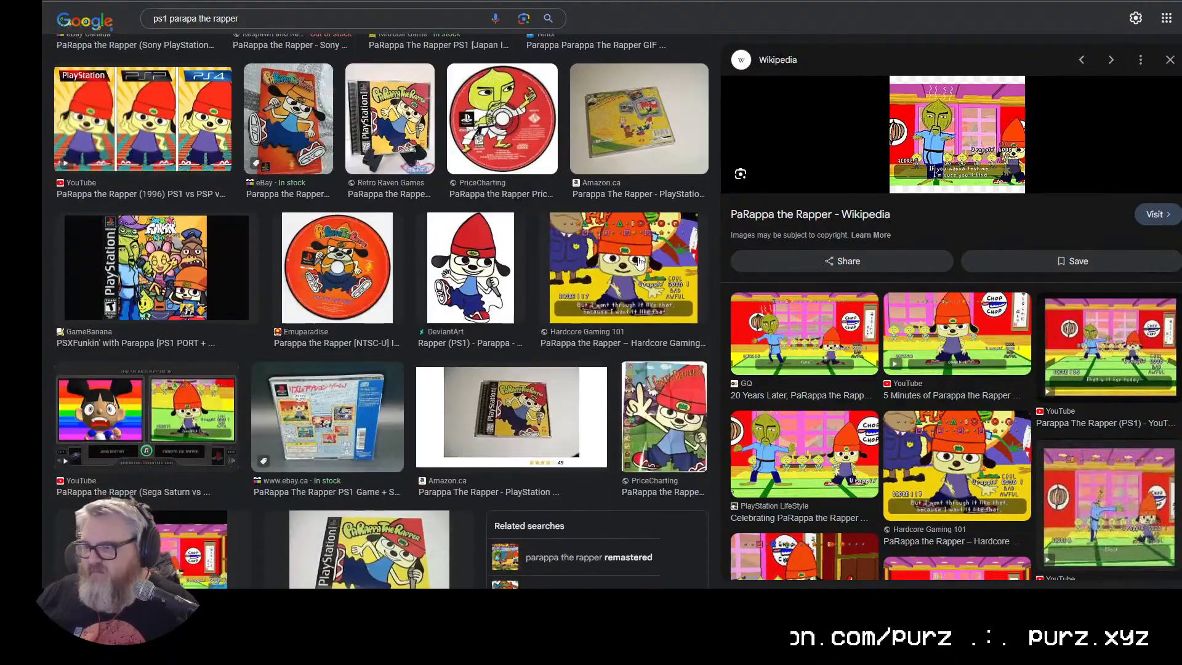
pyautogui.click(641, 266)
pyautogui.scroll(-10, 641, 266)
pyautogui.click(462, 397)
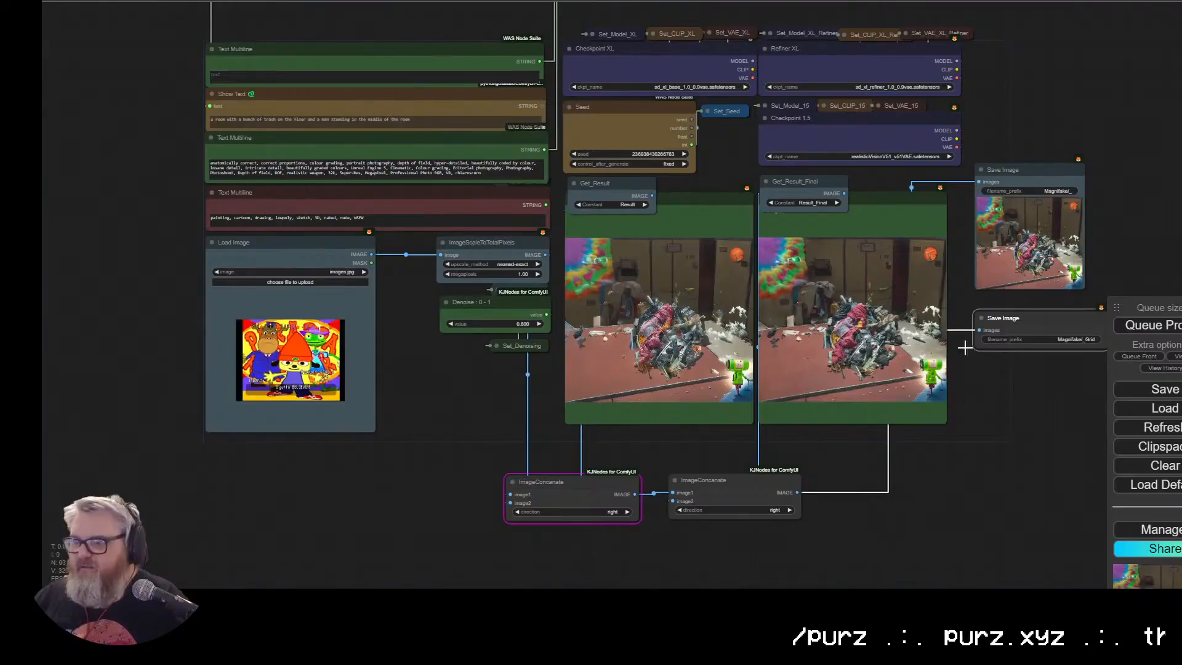
# Step: Examine the generated caption for the PaRappa screenshot and its first result preview
pyautogui.scroll(3, 422, 138)
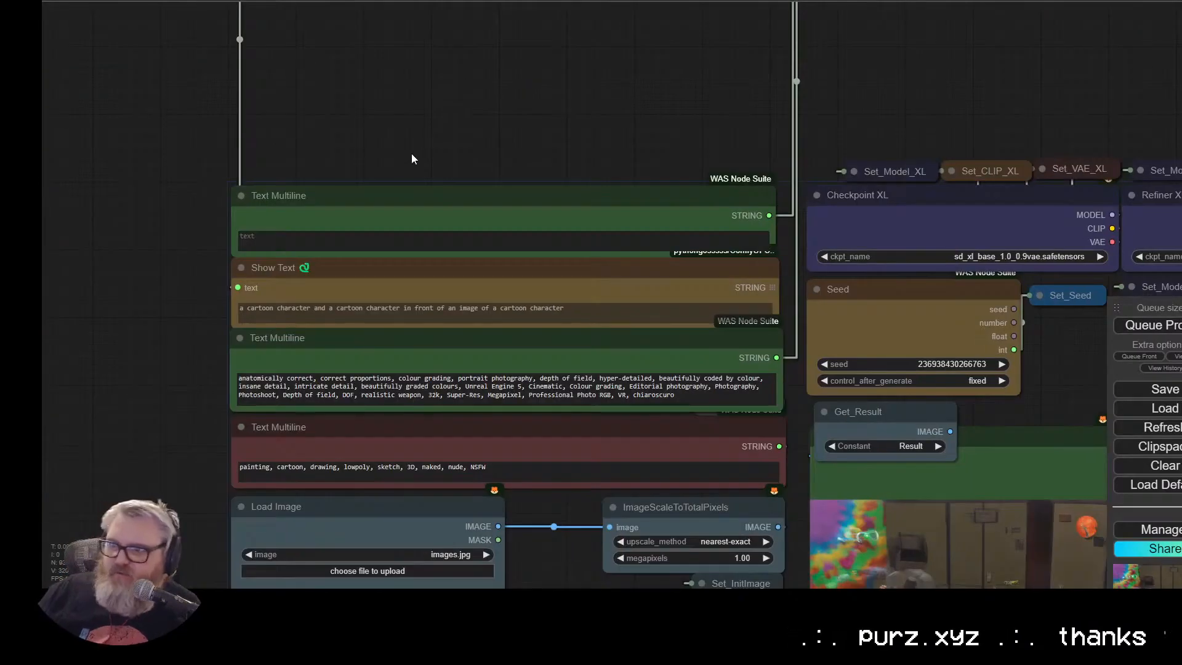
pyautogui.moveTo(479, 180); pyautogui.dragTo(375, 2)
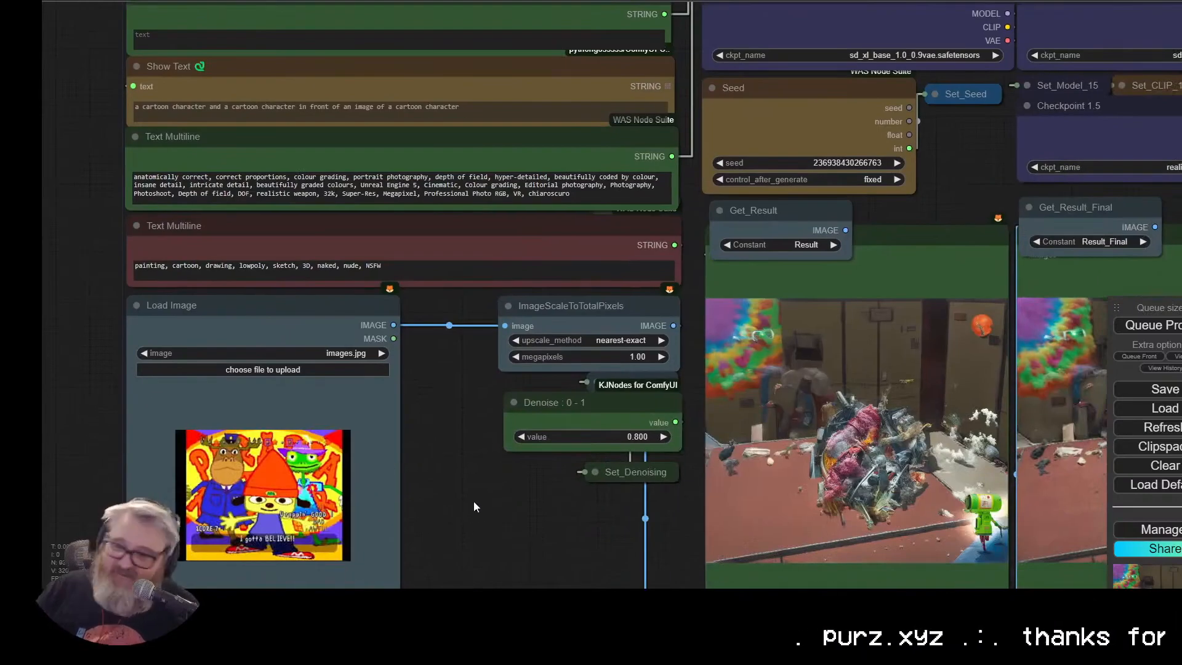
pyautogui.moveTo(474, 501); pyautogui.dragTo(251, 467)
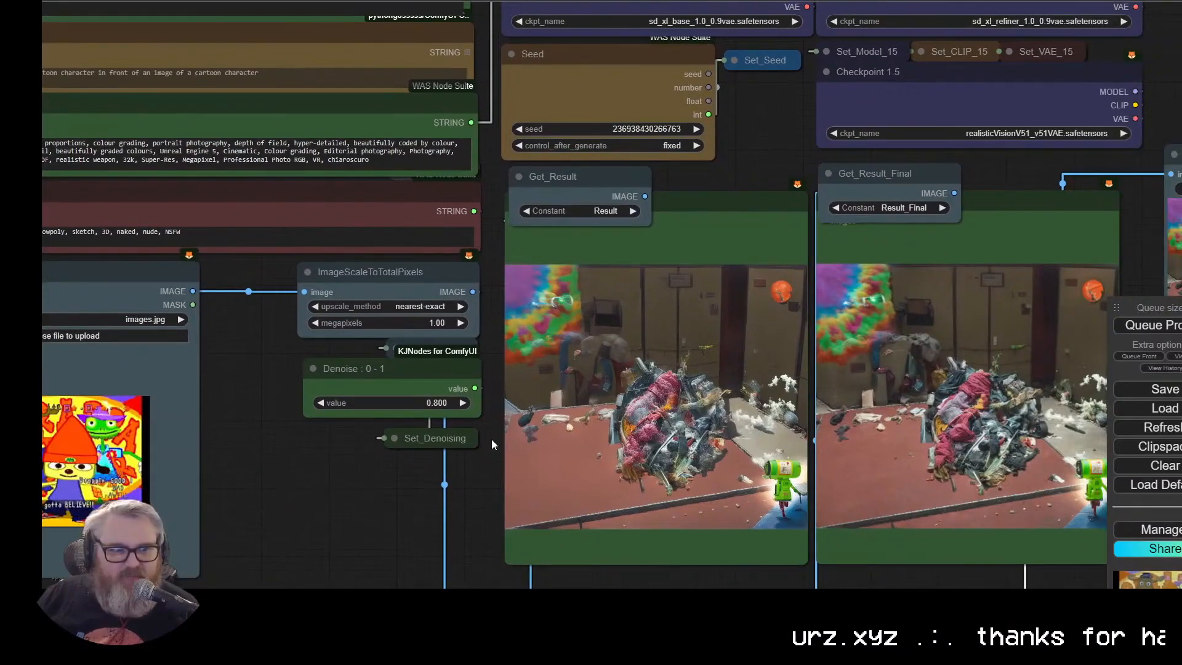
pyautogui.moveTo(422, 516); pyautogui.dragTo(375, 505)
pyautogui.scroll(-4, 375, 505)
pyautogui.scroll(12, 440, 497)
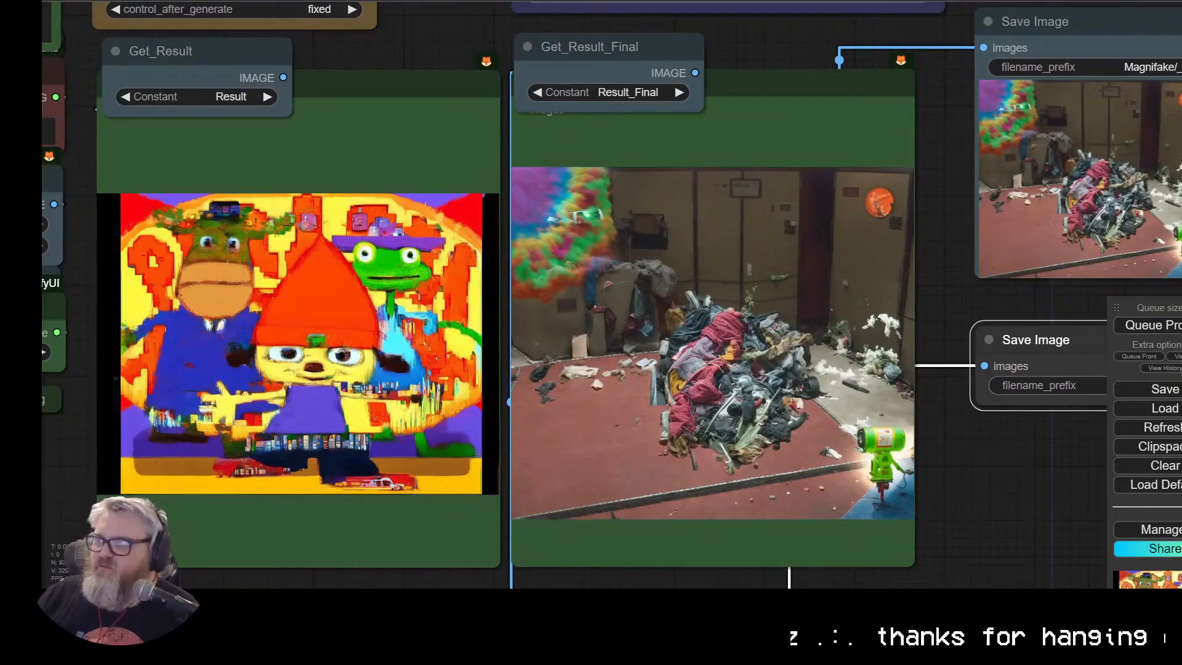
# Step: Switch to the browser and search Google Images for "twisted metal ps1"
pyautogui.click(400, 1)
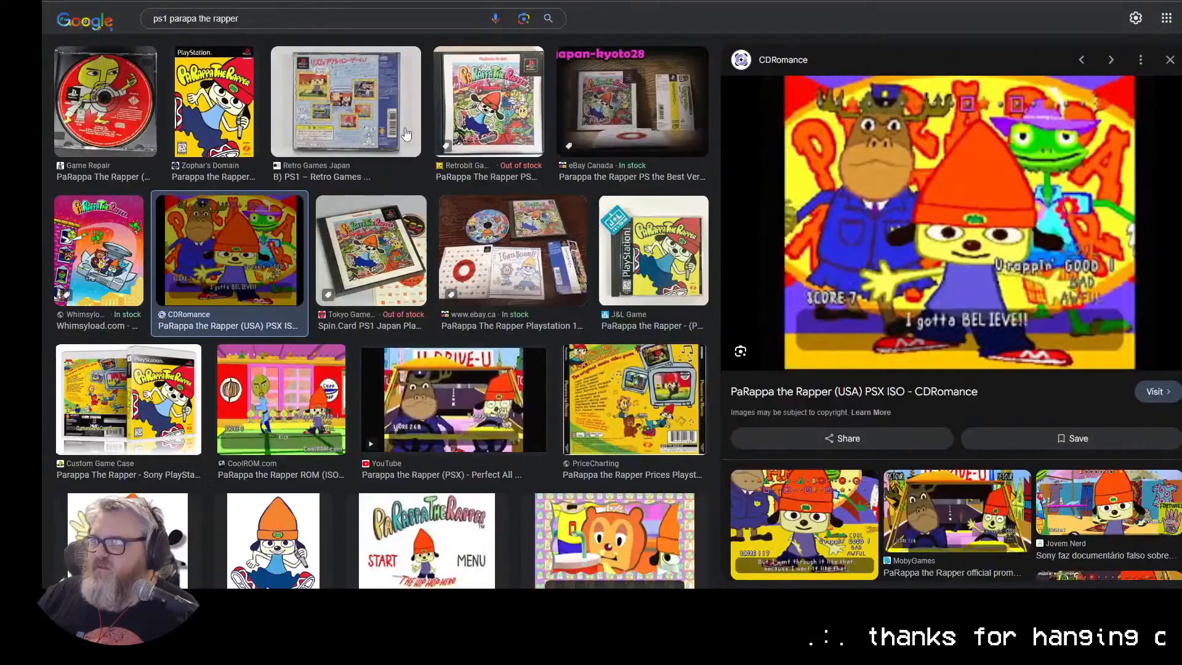
pyautogui.scroll(10, 406, 134)
pyautogui.click(285, 28)
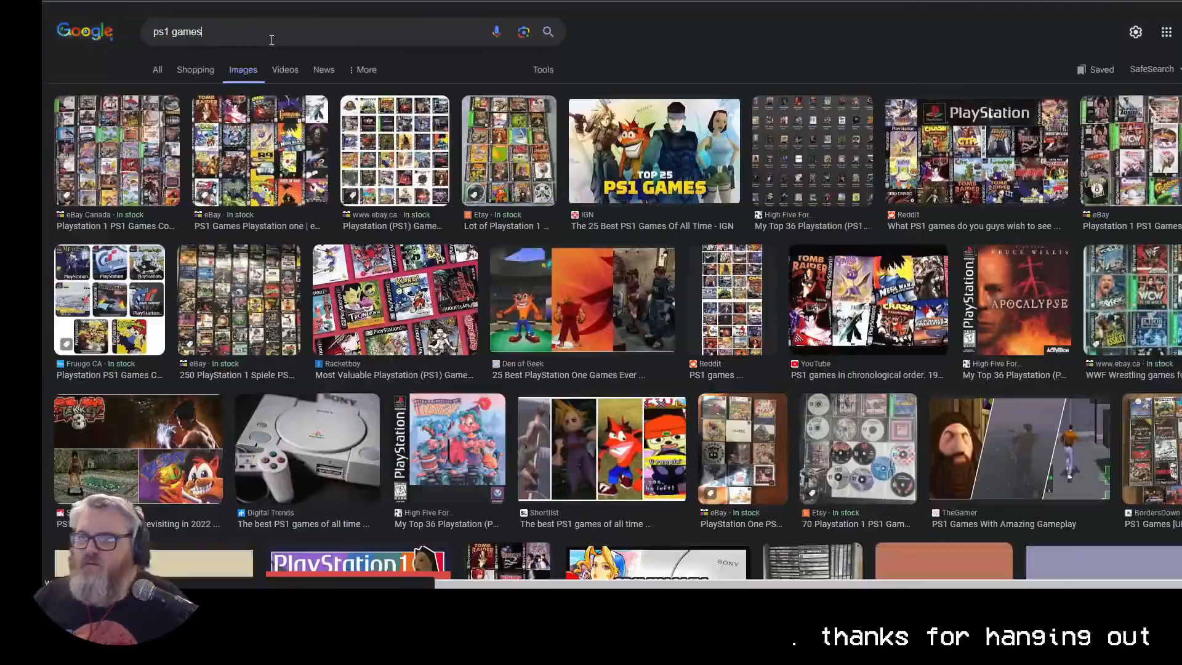
pyautogui.tripleClick(272, 40)
pyautogui.write('twist')
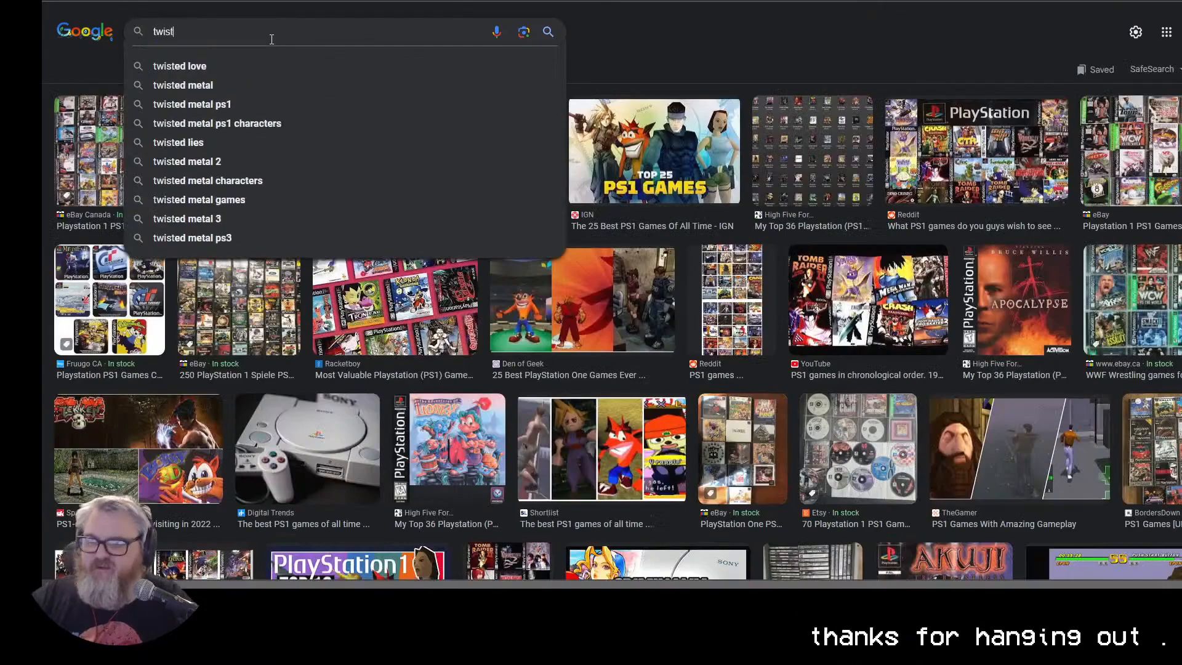
pyautogui.write('ed metal ps1')
pyautogui.press('Return')
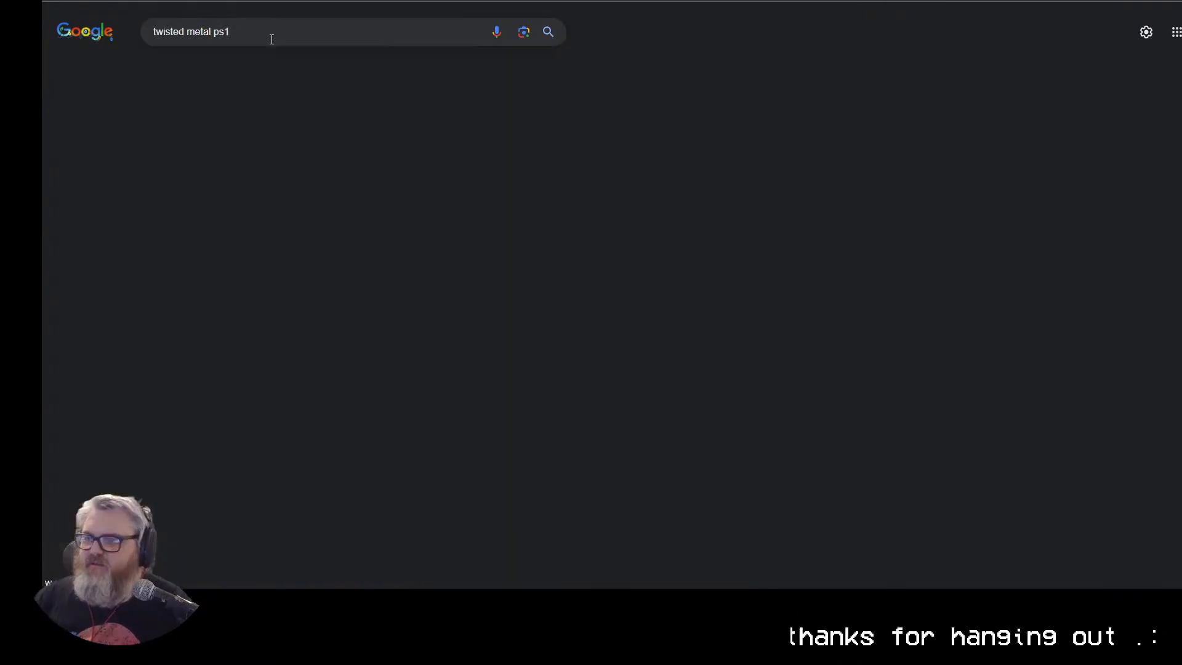
# Step: Save the Twisted Metal street screenshot from IMDb to the desktop and load it into ComfyUI's Load Image node
pyautogui.click(515, 191)
pyautogui.click(119, 423)
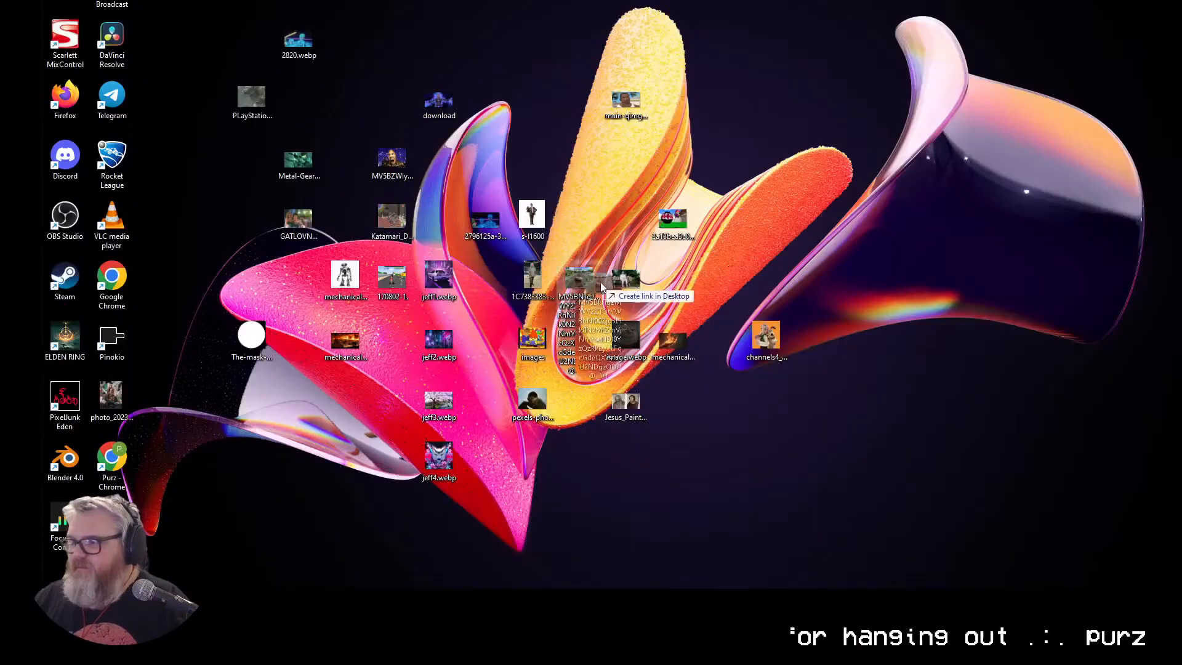
pyautogui.hotkey('alt', 'Tab')
pyautogui.moveTo(601, 283); pyautogui.dragTo(62, 400)
pyautogui.scroll(-10, 65, 397)
pyautogui.scroll(-2, 296, 425)
pyautogui.press('Escape')
pyautogui.scroll(14, 168, 461)
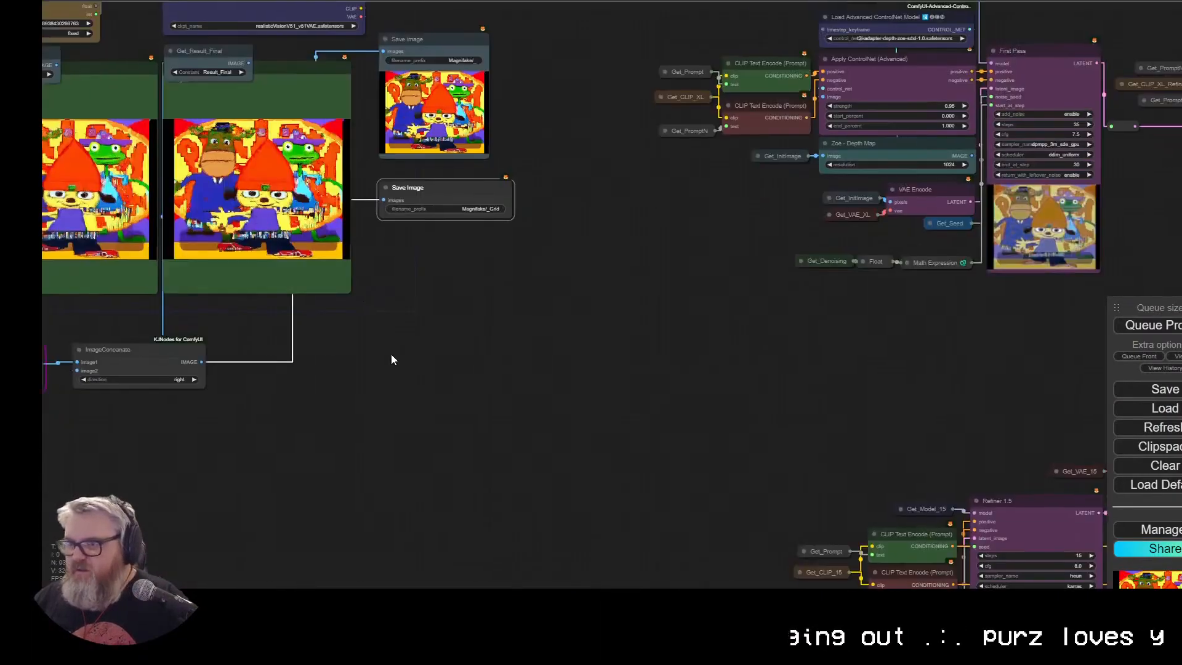
# Step: Examine the Twisted Metal source image, its generated caption, and the Result and Result Refined previews up close
pyautogui.moveTo(460, 234); pyautogui.dragTo(1177, 335)
pyautogui.scroll(11, 1177, 335)
pyautogui.scroll(-8, 1177, 332)
pyautogui.moveTo(358, 385); pyautogui.dragTo(616, 361)
pyautogui.scroll(6, 616, 361)
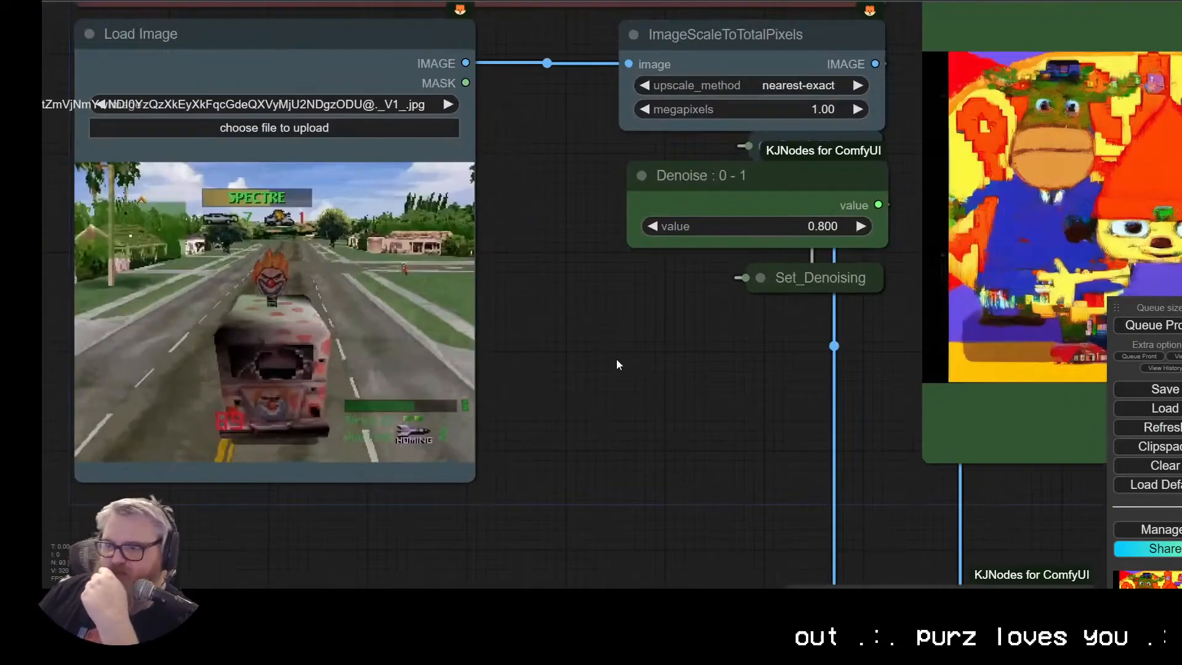
pyautogui.moveTo(431, 246); pyautogui.dragTo(493, 579)
pyautogui.scroll(-3, 492, 573)
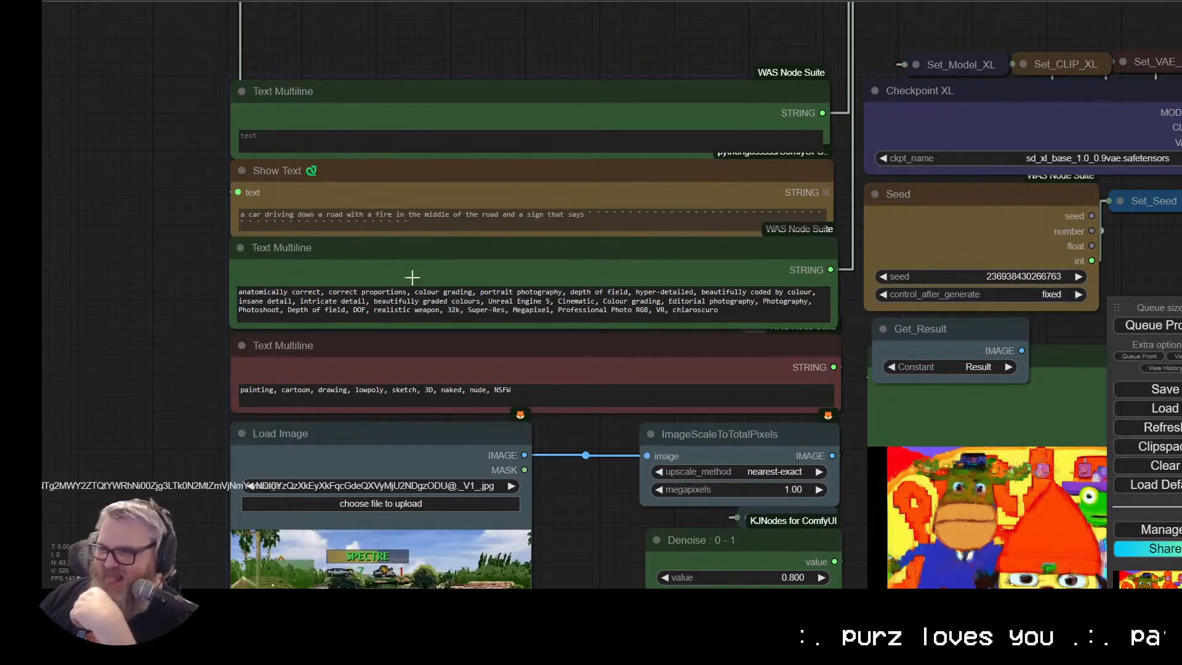
pyautogui.moveTo(628, 461); pyautogui.dragTo(576, 401)
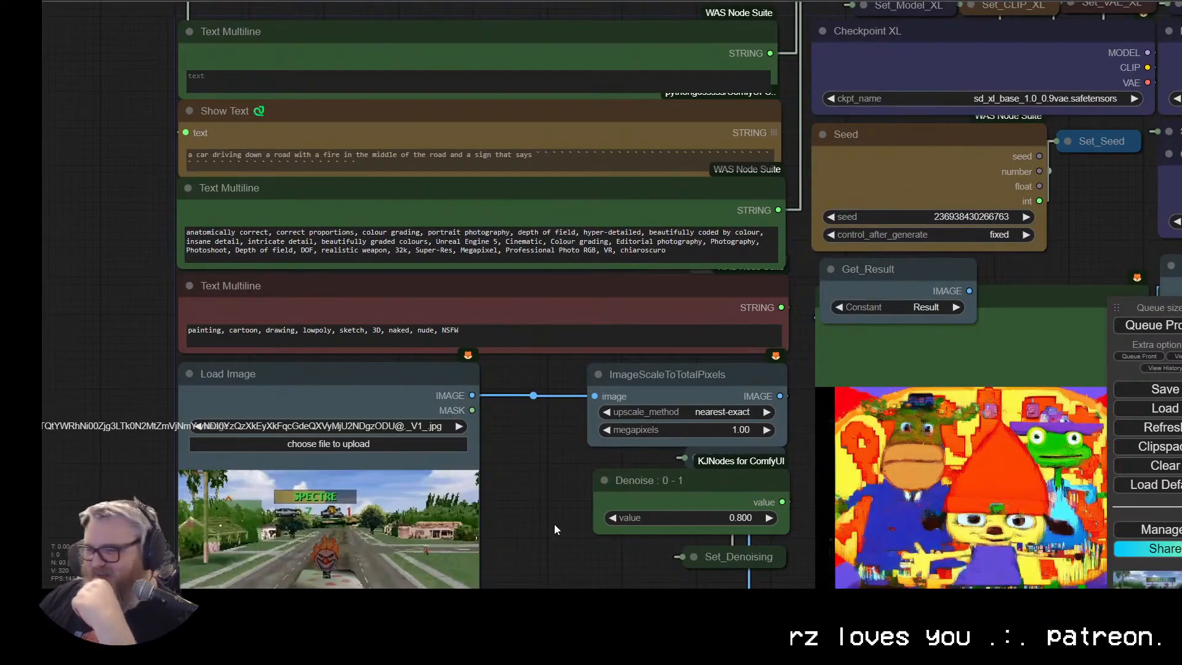
pyautogui.moveTo(554, 525); pyautogui.dragTo(507, 308)
pyautogui.scroll(-3, 572, 431)
pyautogui.moveTo(572, 431); pyautogui.dragTo(97, 499)
pyautogui.scroll(6, 581, 422)
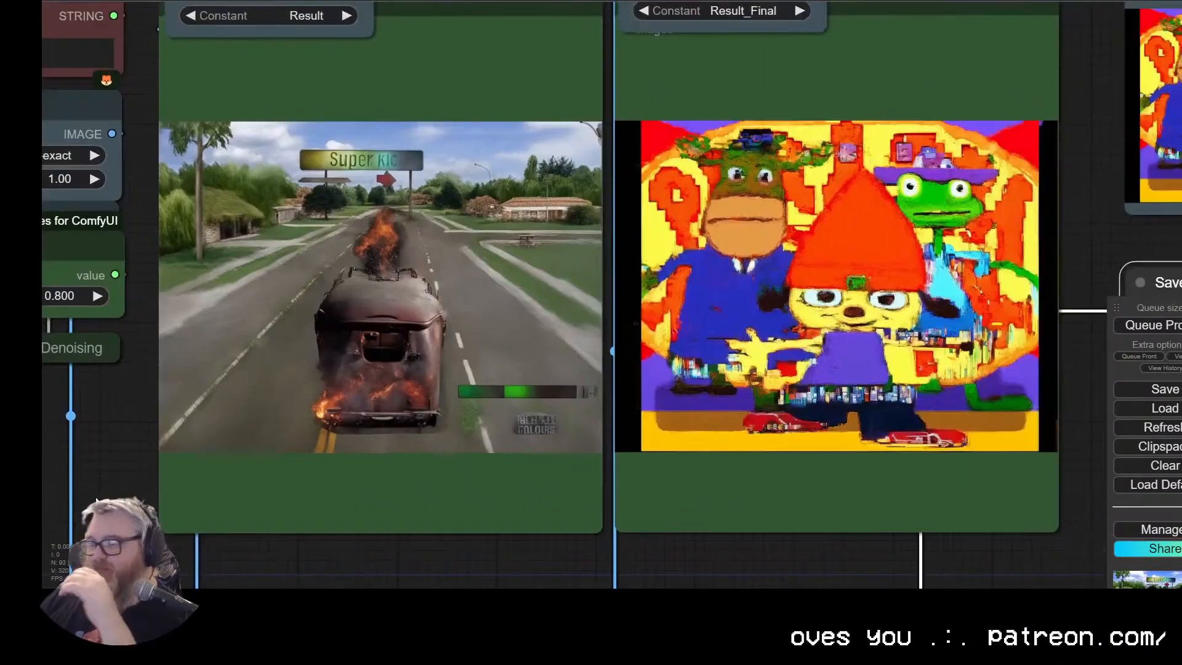
pyautogui.scroll(-4, 88, 447)
pyautogui.scroll(6, 652, 472)
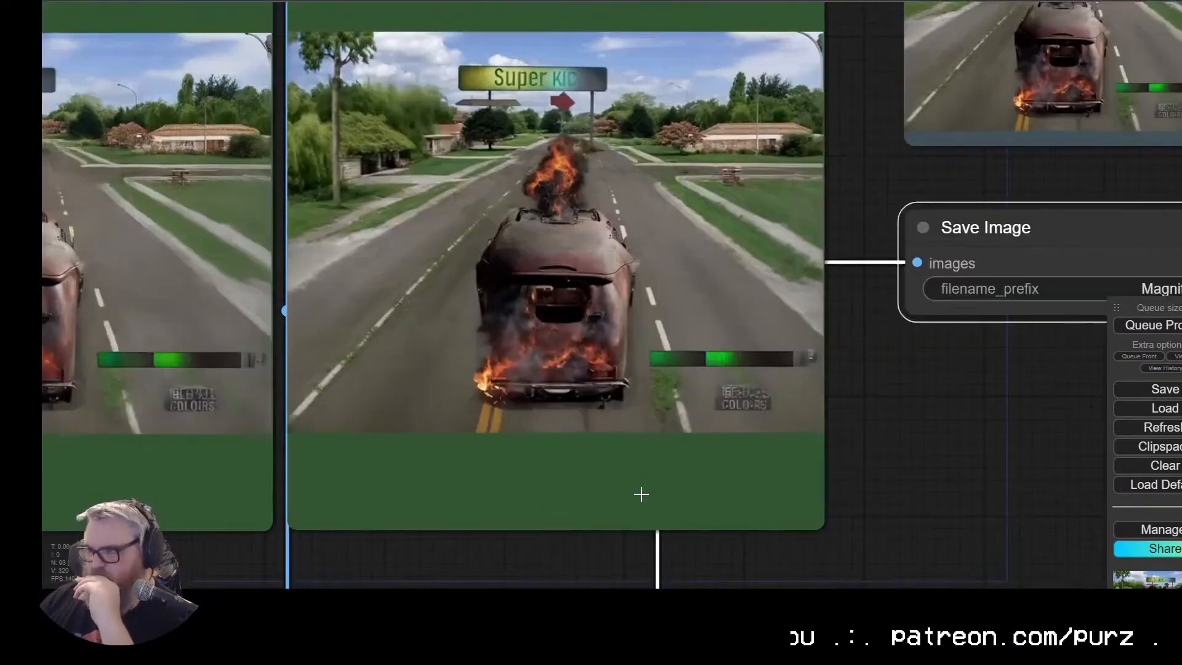
pyautogui.scroll(-2, 642, 494)
# Step: Add an ImageScaleToTotalPixels node below the first ImageConcanate node
pyautogui.moveTo(835, 439); pyautogui.dragTo(1079, 499)
pyautogui.scroll(-7, 954, 407)
pyautogui.moveTo(381, 493); pyautogui.dragTo(352, 260)
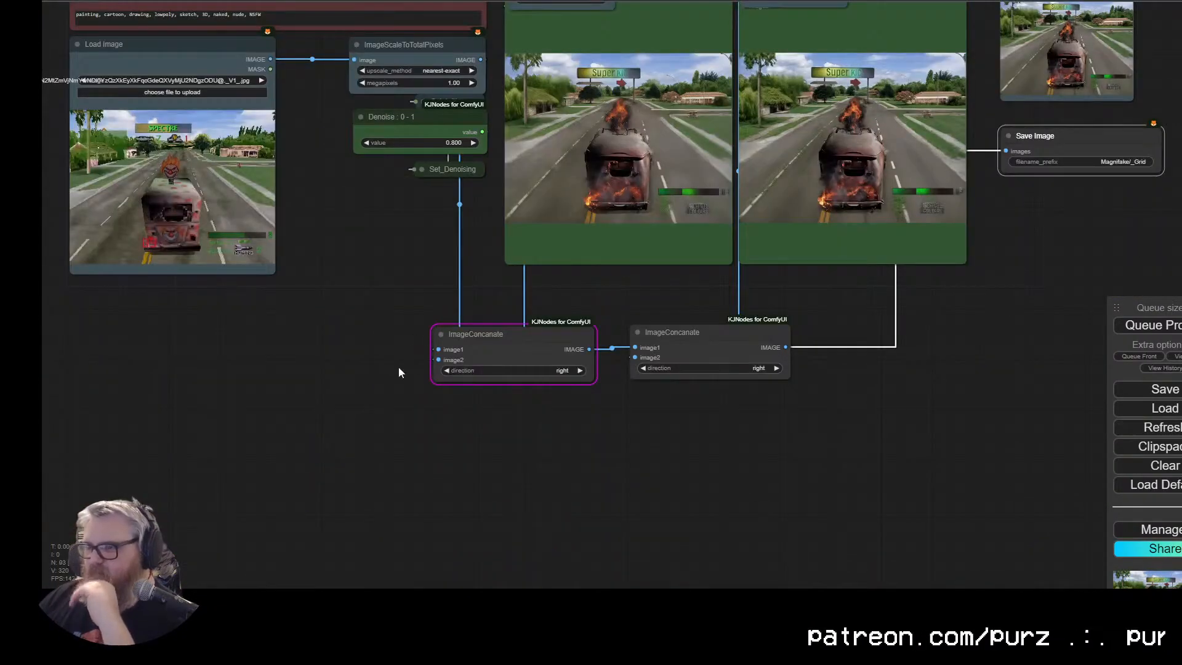
pyautogui.doubleClick(370, 384)
pyautogui.write('image')
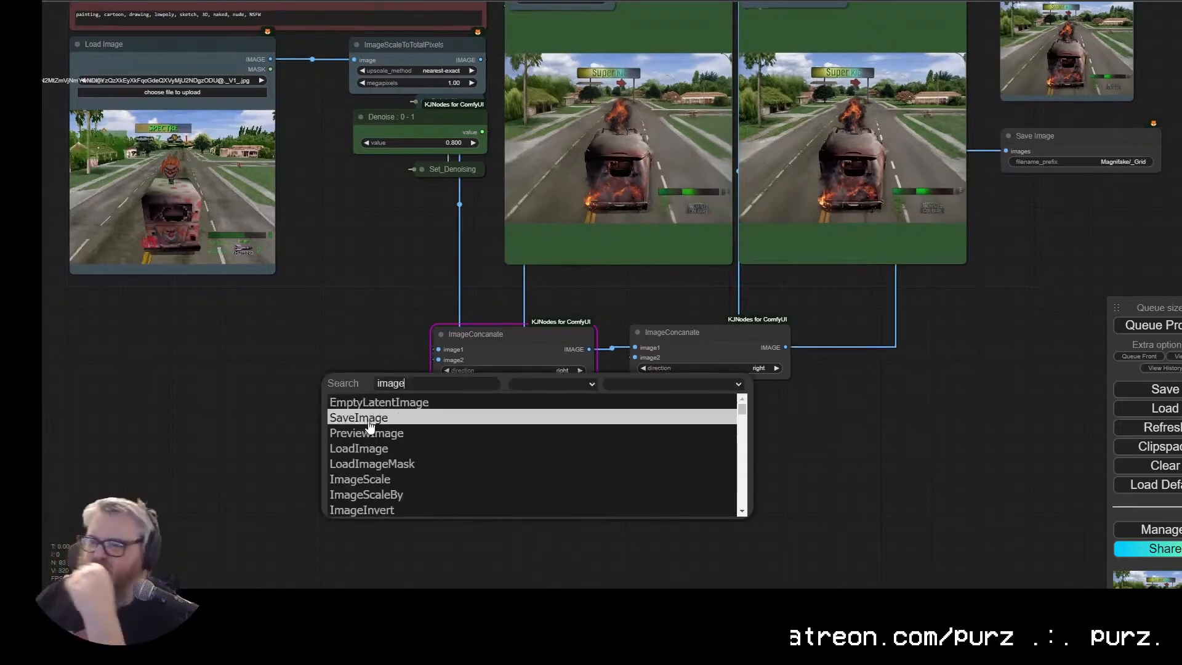
pyautogui.scroll(-1, 369, 431)
pyautogui.scroll(-1, 432, 435)
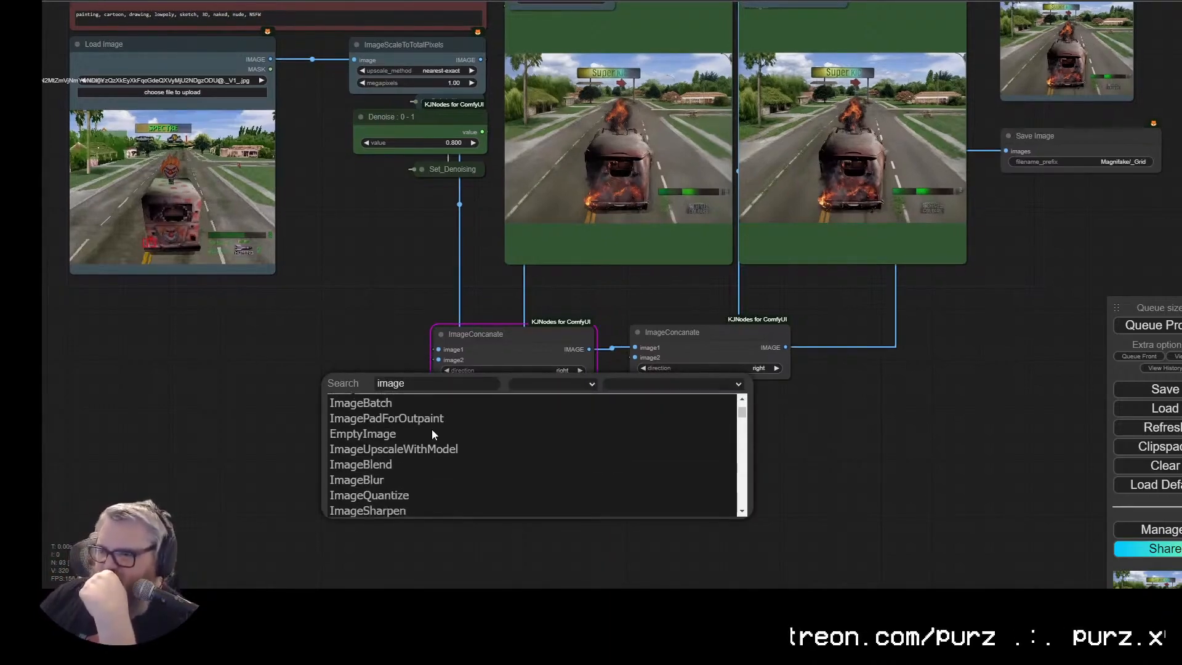
pyautogui.scroll(-1, 434, 439)
pyautogui.click(438, 465)
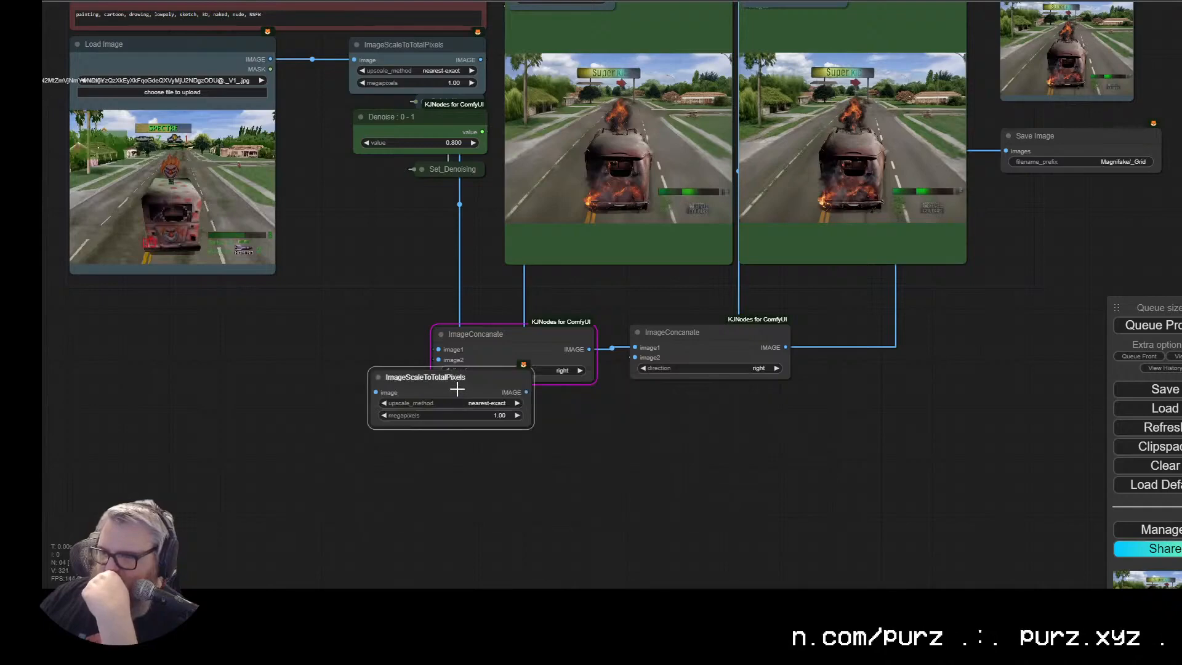
pyautogui.moveTo(456, 388); pyautogui.dragTo(302, 453)
pyautogui.rightClick(300, 461)
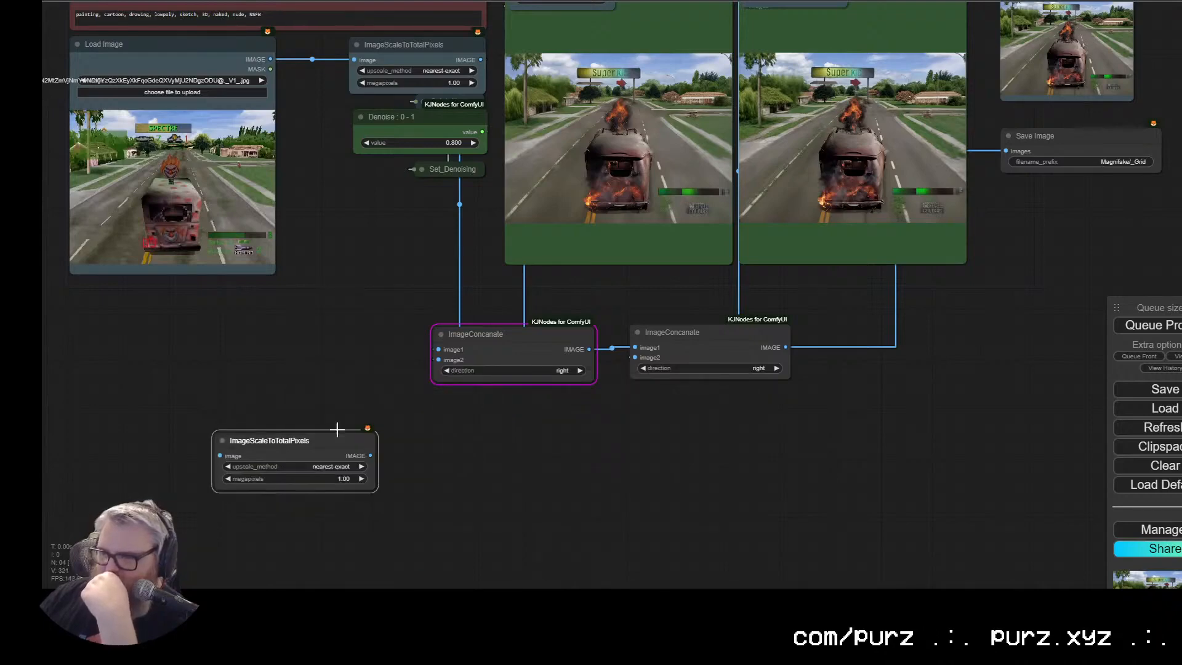
# Step: Route Get_Result through the new ImageScaleToTotalPixels node into the first ImageConcanate's image2
pyautogui.moveTo(343, 396); pyautogui.dragTo(192, 485)
pyautogui.moveTo(585, 152); pyautogui.dragTo(580, 26)
pyautogui.moveTo(198, 321); pyautogui.dragTo(282, 333)
pyautogui.moveTo(217, 415); pyautogui.dragTo(246, 419)
pyautogui.moveTo(416, 298); pyautogui.dragTo(335, 426)
# Step: Paste a second ImageScaleToTotalPixels node and route Get_Result_Final through it into the second ImageConcanate's image2
pyautogui.hotkey('ctrl', 'v')
pyautogui.moveTo(554, 539); pyautogui.dragTo(359, 554)
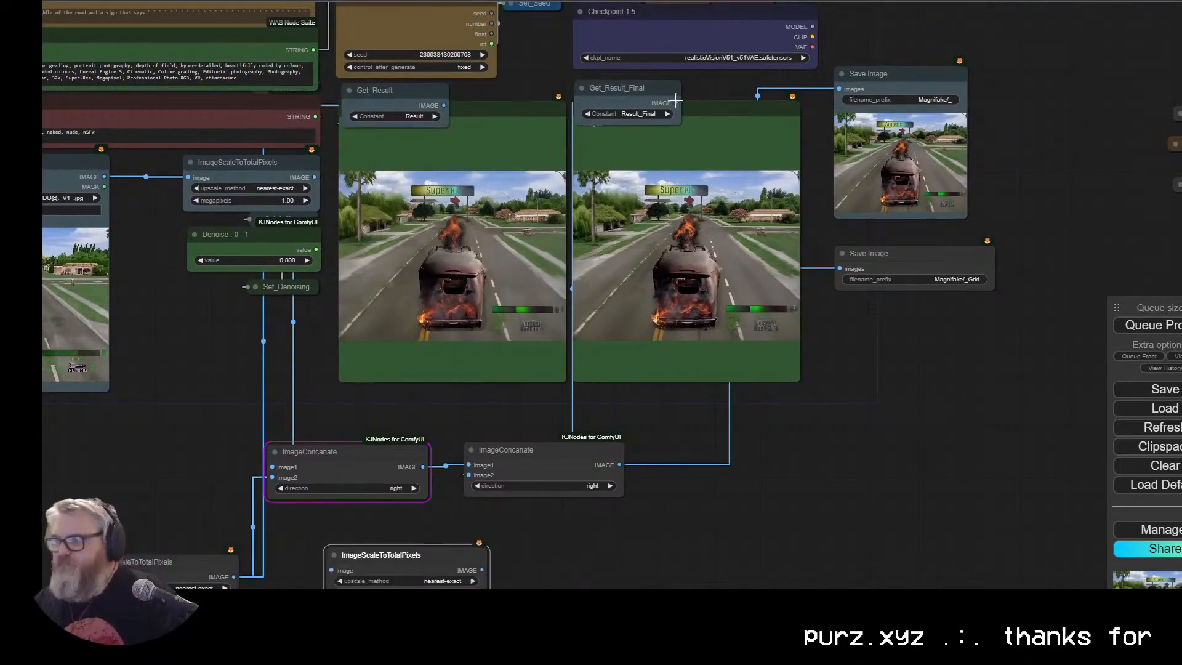
pyautogui.moveTo(676, 103); pyautogui.dragTo(330, 569)
pyautogui.moveTo(480, 569); pyautogui.dragTo(469, 475)
# Step: Delete both added scaling nodes and reconnect Get_Result and Get_Result_Final directly to the image2 inputs of their ImageConcanate nodes
pyautogui.click(633, 411)
pyautogui.press('Delete')
pyautogui.click(206, 561)
pyautogui.press('Delete')
pyautogui.moveTo(444, 105); pyautogui.dragTo(272, 477)
pyautogui.moveTo(676, 103); pyautogui.dragTo(469, 475)
# Step: Switch to the browser and search Google Images for "ghosts and goblis"
pyautogui.moveTo(191, 359); pyautogui.dragTo(439, 385)
pyautogui.click(271, 2)
pyautogui.scroll(-8, 371, 333)
pyautogui.scroll(1, 371, 333)
pyautogui.click(368, 21)
pyautogui.hotkey('ctrl', 'a')
pyautogui.write('ghosts and goblis')
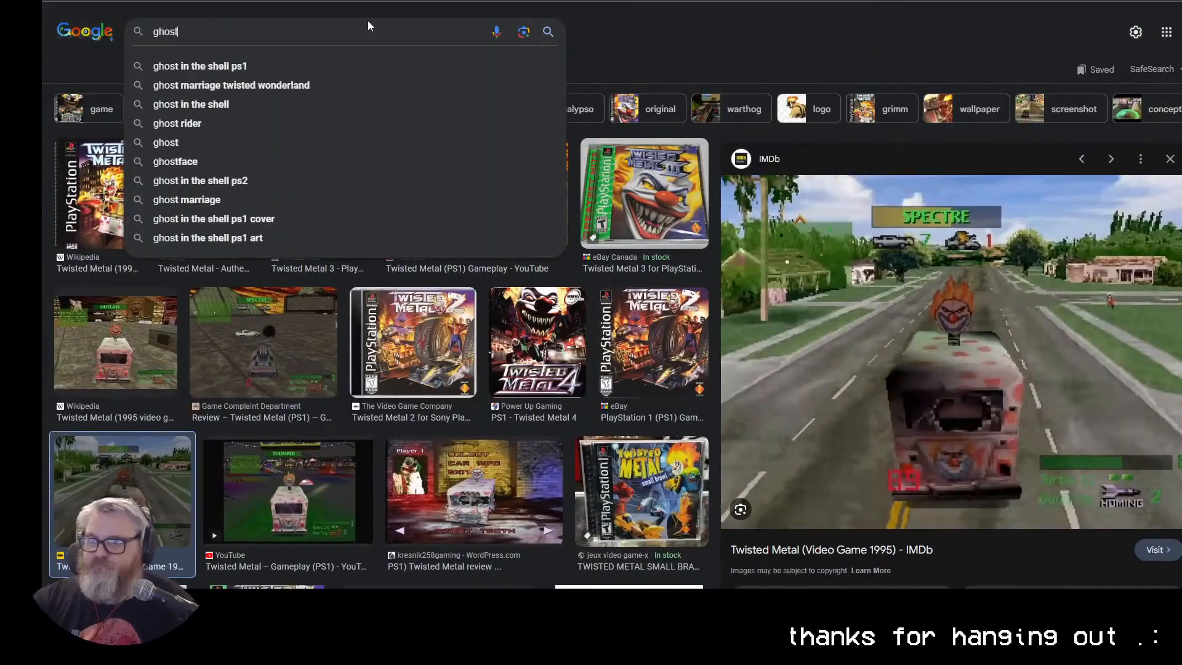
pyautogui.press('Return')
# Step: Save the GhostsnGoblinsL1-A1-01.webp screenshot, load it into ComfyUI's Load Image node and queue the prompt
pyautogui.click(417, 275)
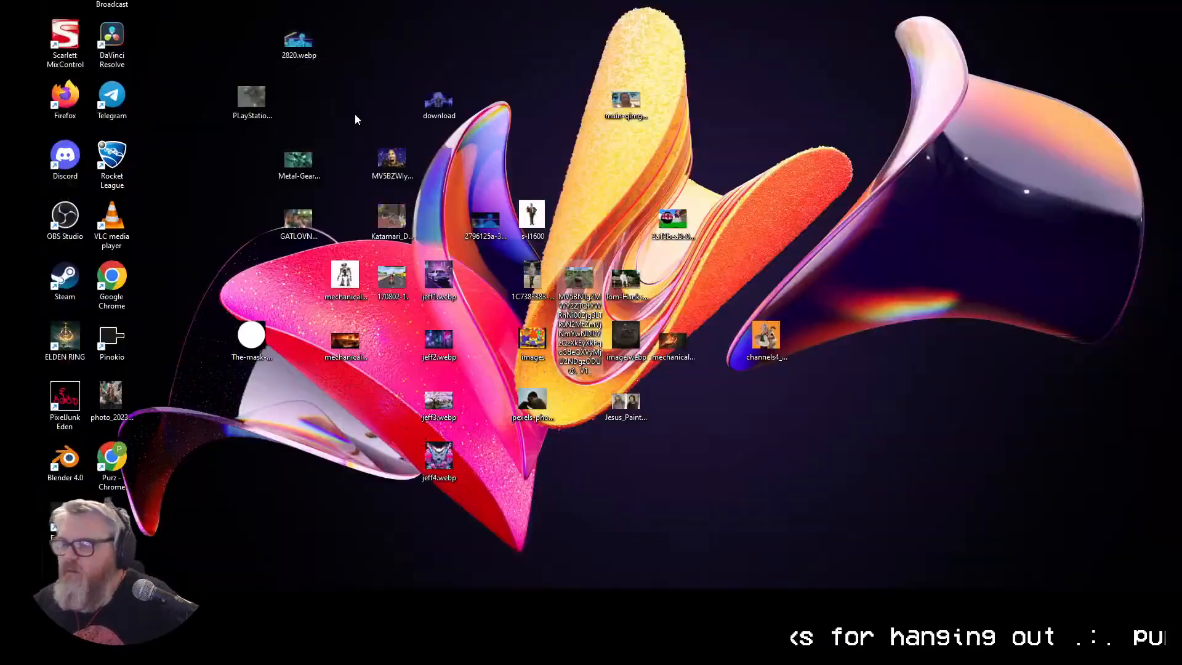
pyautogui.moveTo(250, 97); pyautogui.dragTo(348, 377)
pyautogui.hotkey('ctrl', 'Return')
# Step: Unpin the two result preview nodes and line them up beside the Load Image node below the ImageConcanate nodes
pyautogui.scroll(-5, 686, 49)
pyautogui.rightClick(686, 50)
pyautogui.click(705, 251)
pyautogui.rightClick(846, 54)
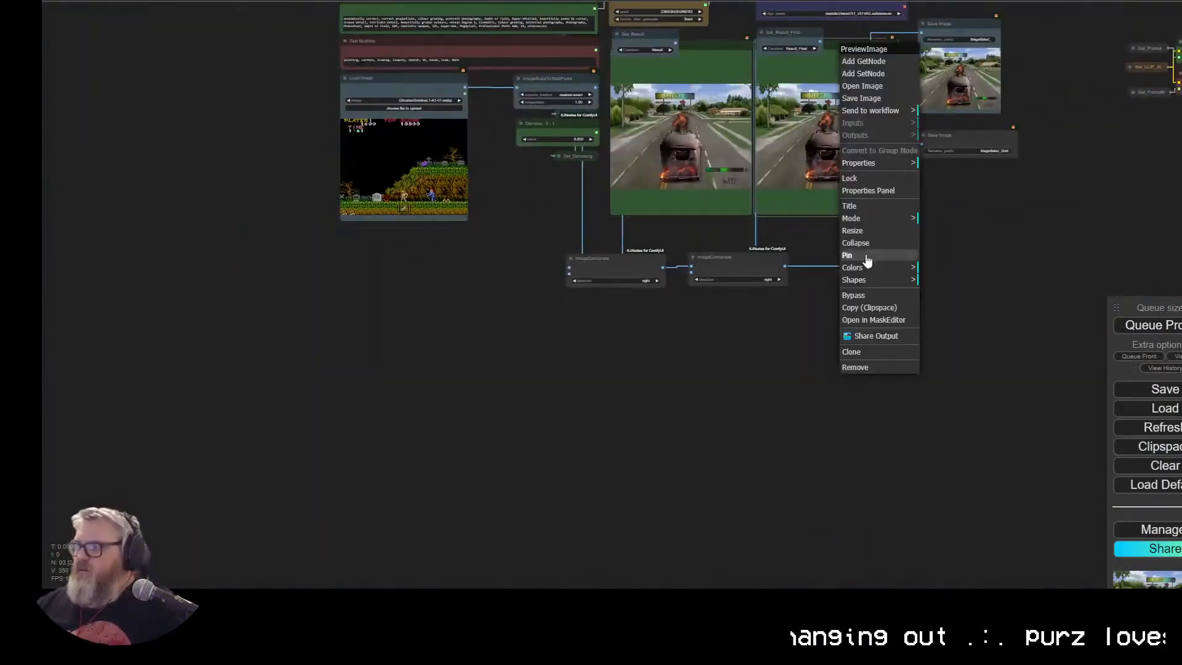
pyautogui.click(866, 258)
pyautogui.moveTo(698, 53); pyautogui.dragTo(544, 315)
pyautogui.moveTo(849, 55); pyautogui.dragTo(694, 319)
pyautogui.moveTo(401, 74); pyautogui.dragTo(340, 304)
# Step: Examine the Ghosts 'n Goblins caption and compare the source image with the Result and Result Refined previews
pyautogui.scroll(10, 470, 505)
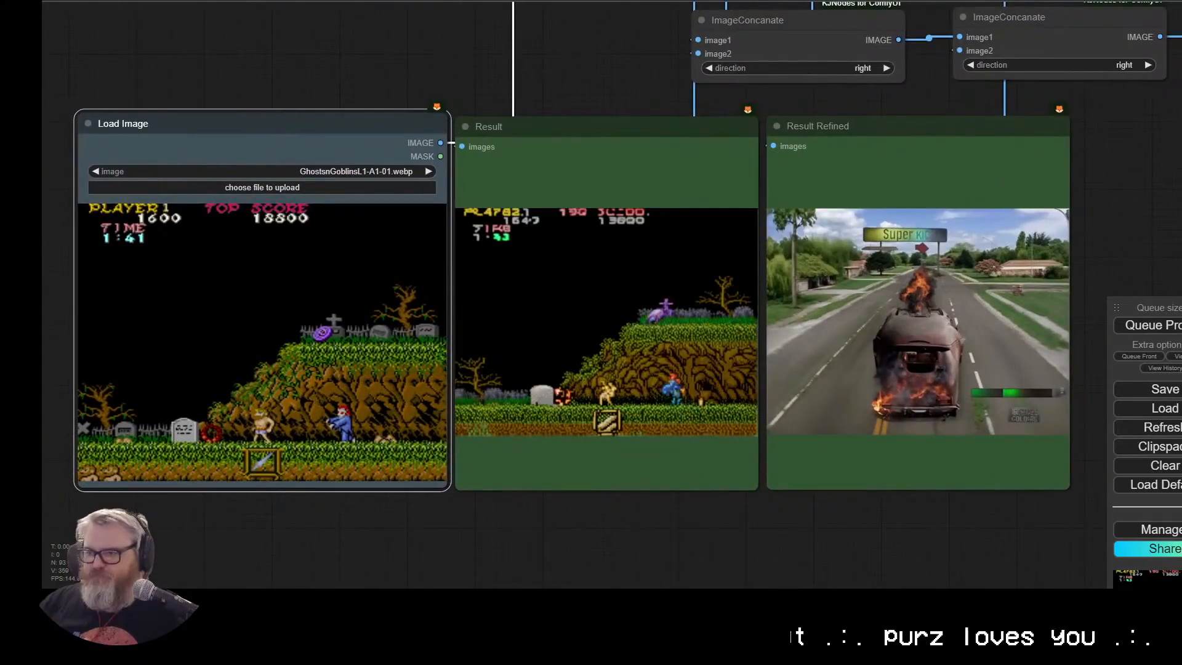
pyautogui.scroll(-10, 660, 483)
pyautogui.scroll(10, 557, 123)
pyautogui.moveTo(489, 62); pyautogui.dragTo(474, 209)
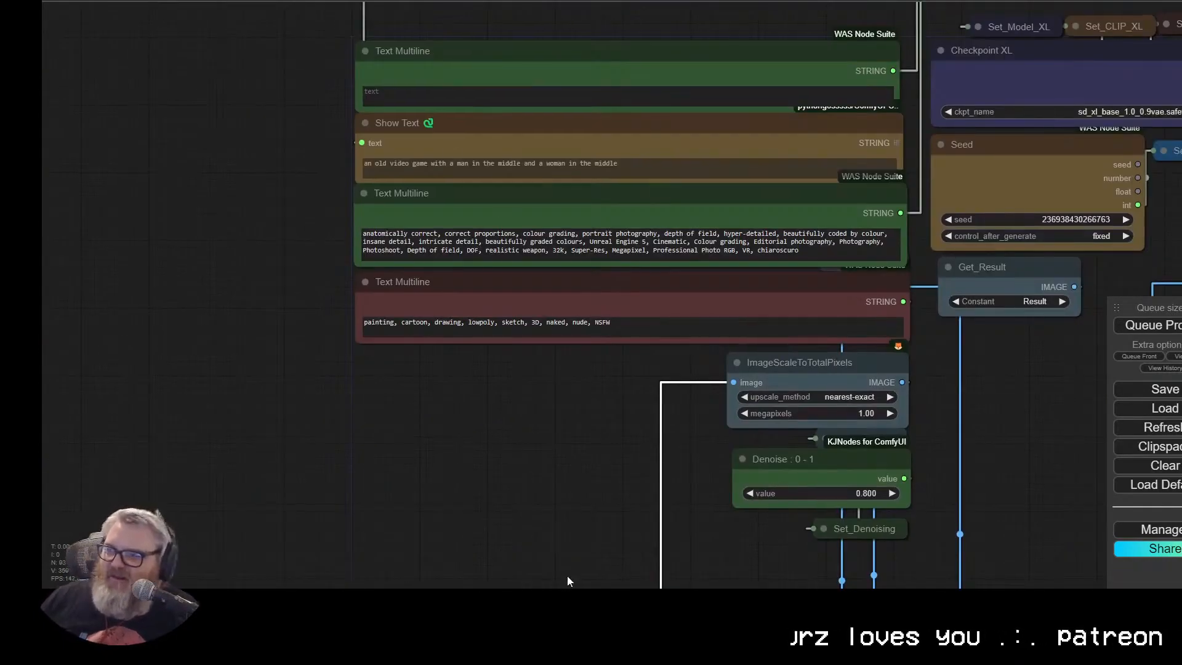
pyautogui.moveTo(567, 581); pyautogui.dragTo(216, 280)
pyautogui.moveTo(794, 540); pyautogui.dragTo(911, 340)
pyautogui.scroll(10, 892, 340)
pyautogui.scroll(-4, 893, 340)
pyautogui.moveTo(937, 203); pyautogui.dragTo(940, 428)
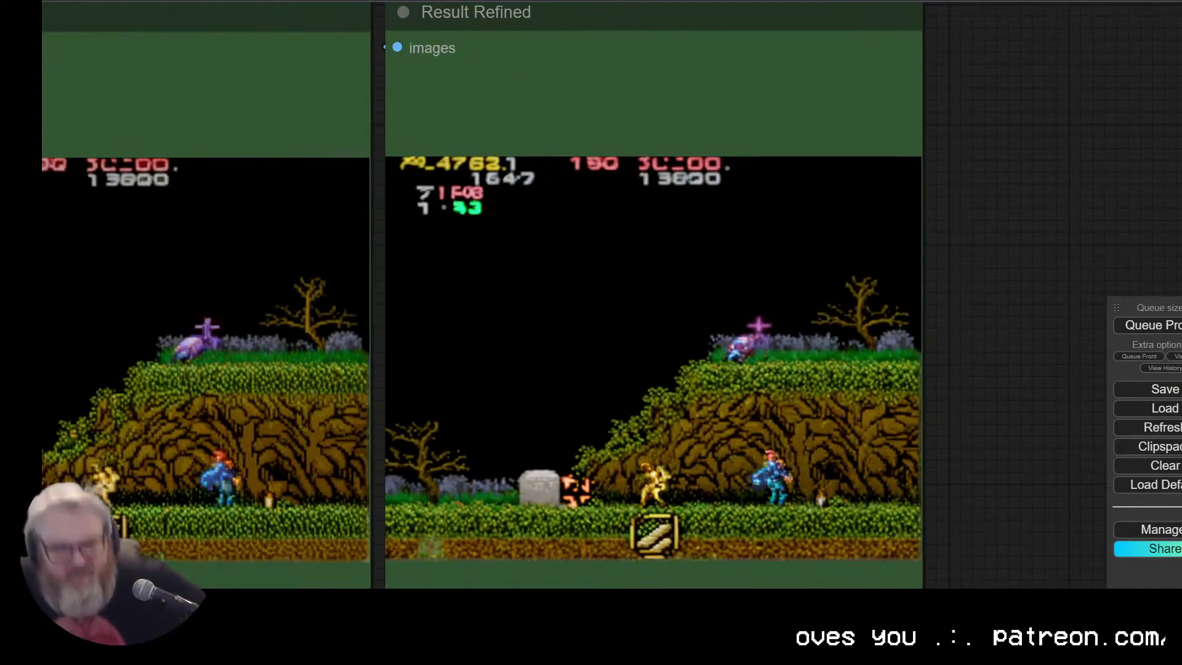
pyautogui.scroll(-4, 566, 210)
pyautogui.moveTo(259, 46); pyautogui.dragTo(792, 57)
pyautogui.scroll(-2, 537, 43)
pyautogui.moveTo(537, 42); pyautogui.dragTo(412, 82)
# Step: Open the browser results for "doom 1 screenshot", load A-screenshot-of-Doom.png into ComfyUI's Load Image node and queue it
pyautogui.hotkey('ctrl', 'Tab')
pyautogui.hotkey('ctrl', 'Tab')
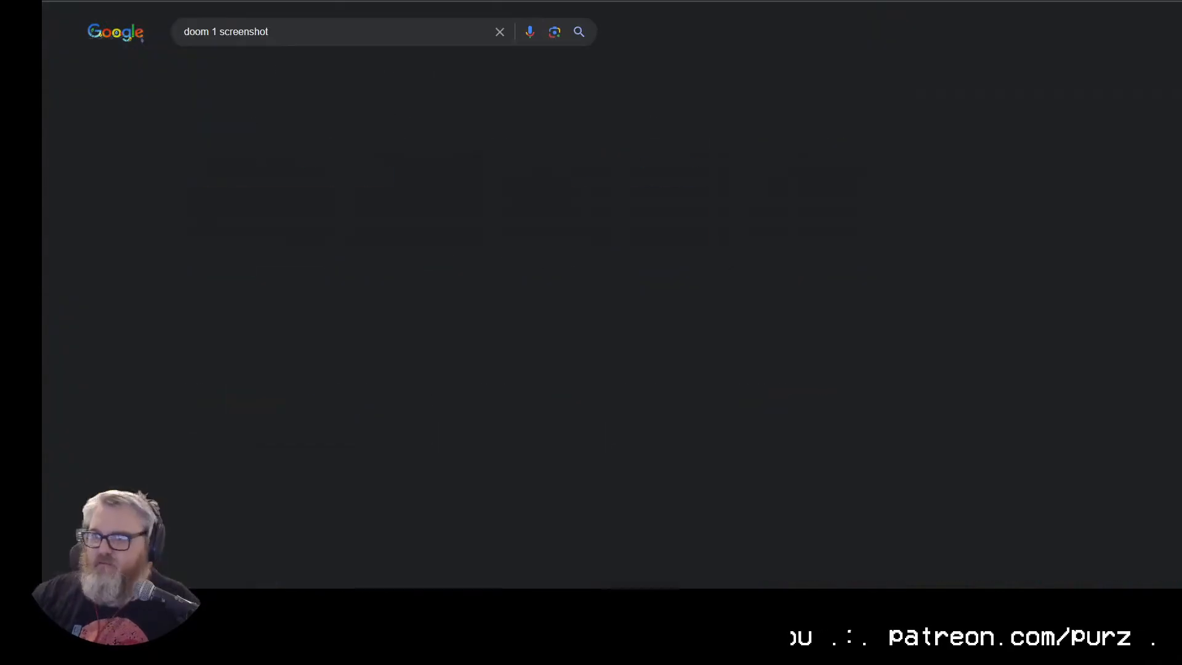
pyautogui.click(317, 194)
pyautogui.moveTo(1016, 228); pyautogui.dragTo(854, 220)
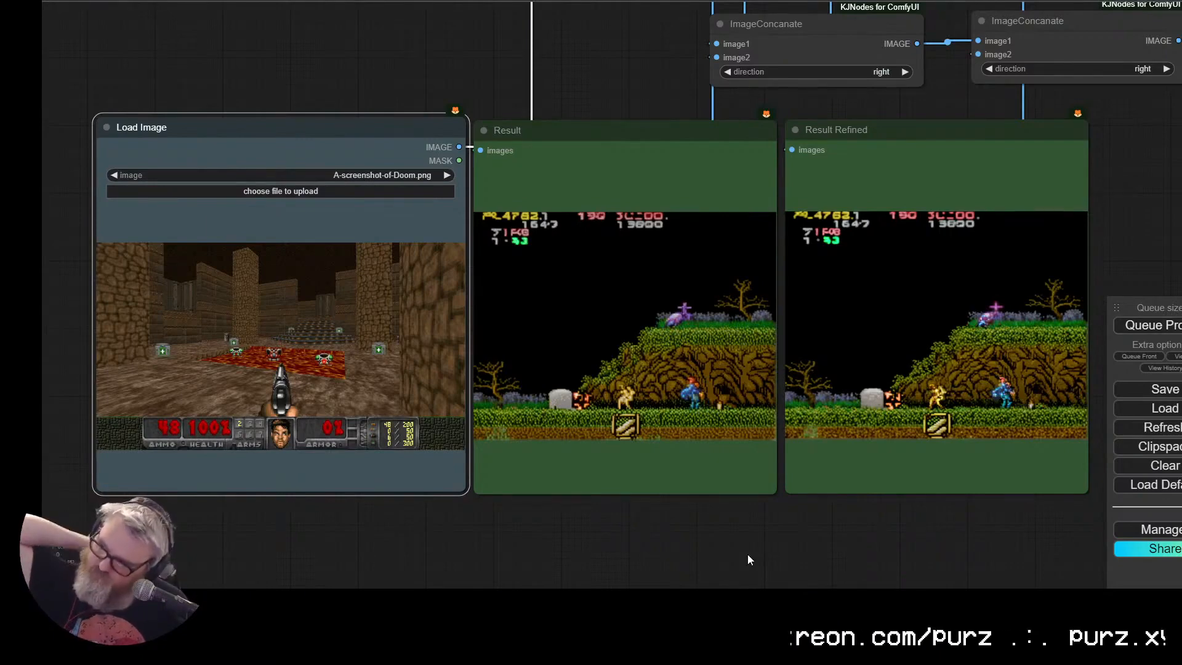
# Step: Check the run's progress in the console and inspect the Doom Result and Result Refined previews up close
pyautogui.click(236, 599)
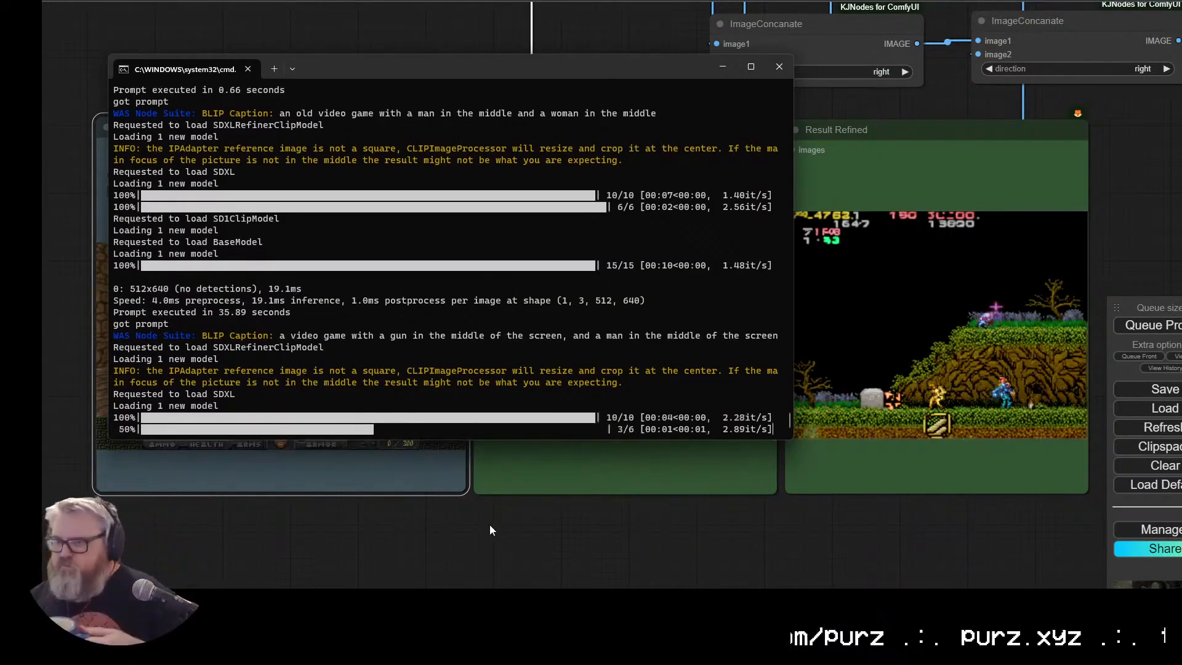
pyautogui.click(486, 525)
pyautogui.scroll(5, 709, 474)
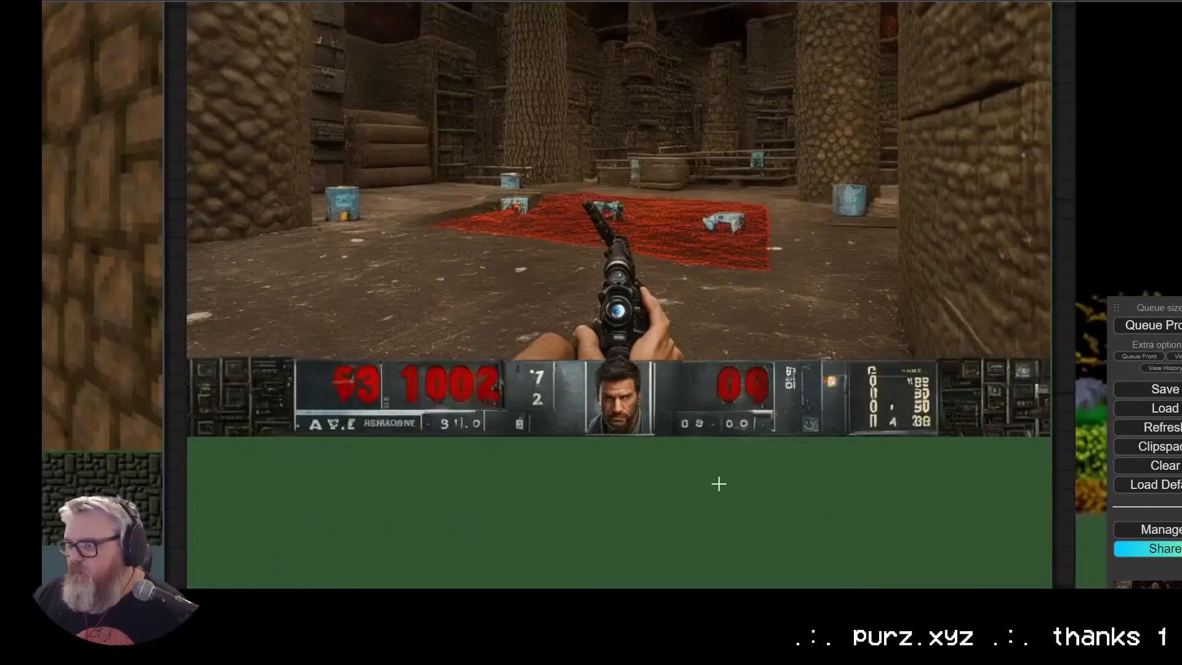
pyautogui.scroll(-6, 694, 424)
pyautogui.moveTo(806, 554); pyautogui.dragTo(536, 573)
pyautogui.scroll(4, 708, 486)
pyautogui.scroll(5, 1146, 284)
pyautogui.moveTo(1145, 283); pyautogui.dragTo(1146, 238)
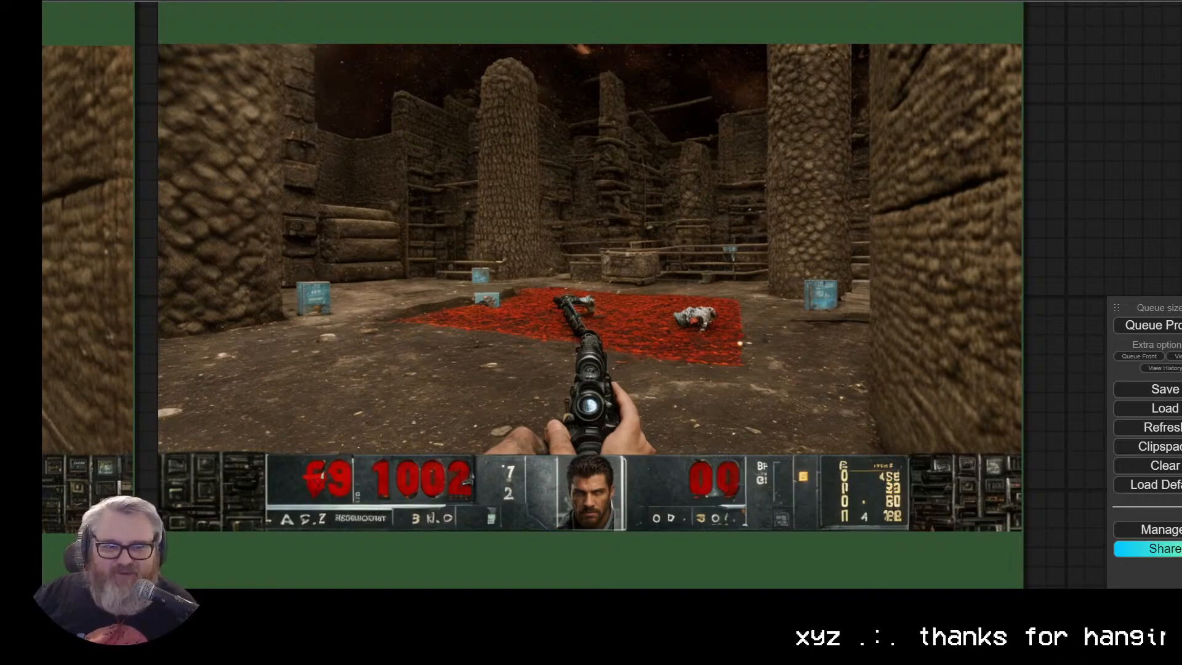
# Step: Switch to the browser, search Google for "duke nukem 3d" and show the image results
pyautogui.scroll(-11, 1098, 163)
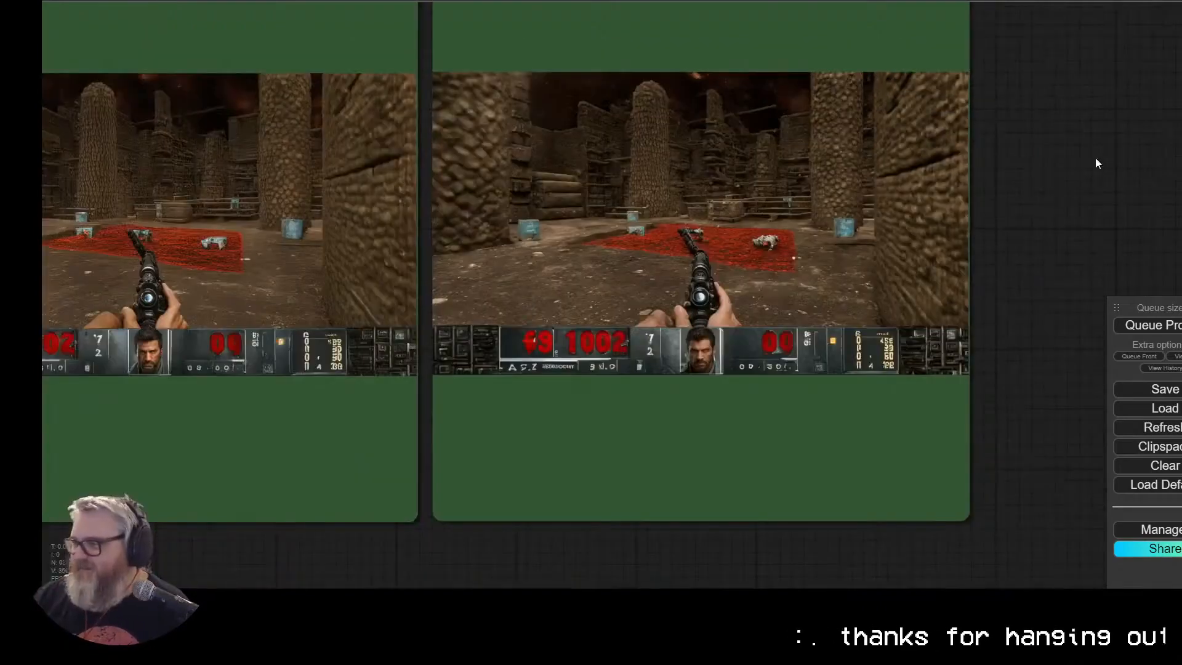
pyautogui.hotkey('ctrl', 'Tab')
pyautogui.tripleClick(358, 27)
pyautogui.write('duke nukem 3d')
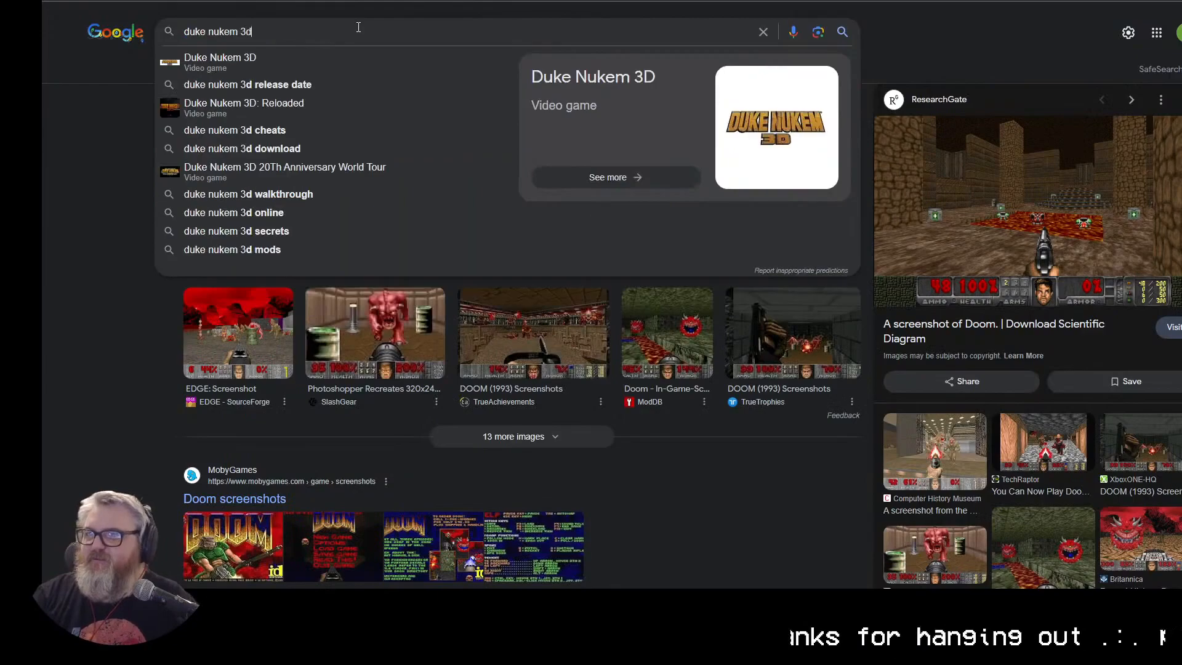
pyautogui.press('Return')
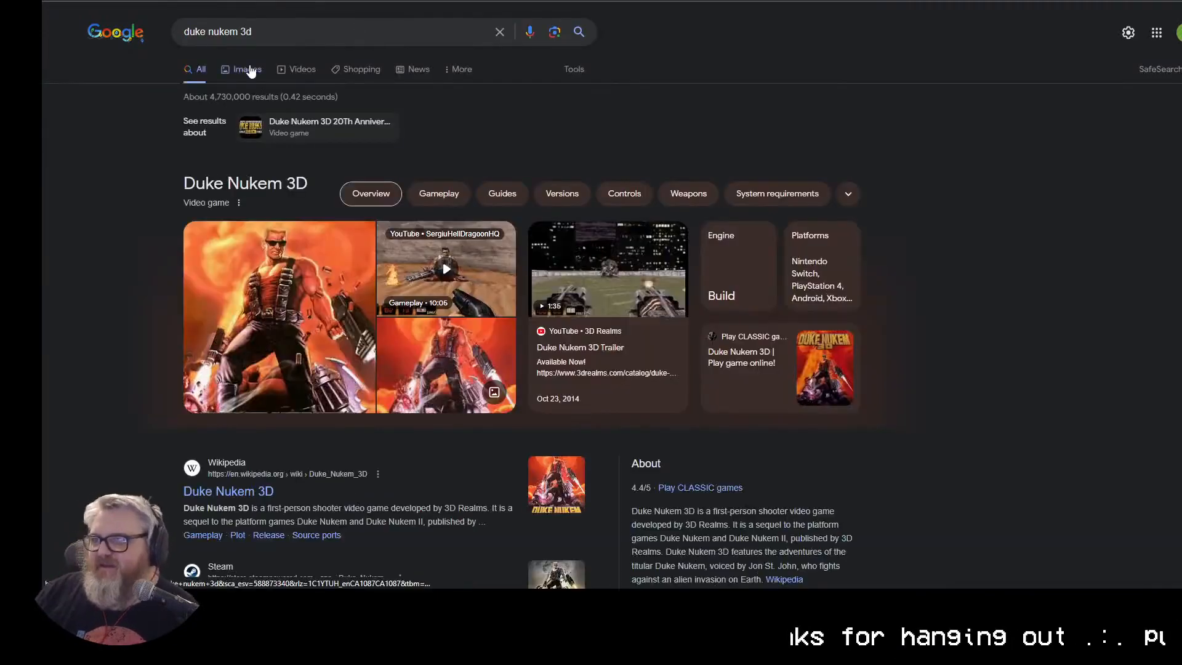
pyautogui.click(249, 72)
# Step: Preview the Indie Retro News Duke Nukem 3D screenshot, load it as duke.jpg into ComfyUI's Load Image node and run the workflow
pyautogui.click(556, 200)
pyautogui.click(293, 271)
pyautogui.scroll(-7, 584, 93)
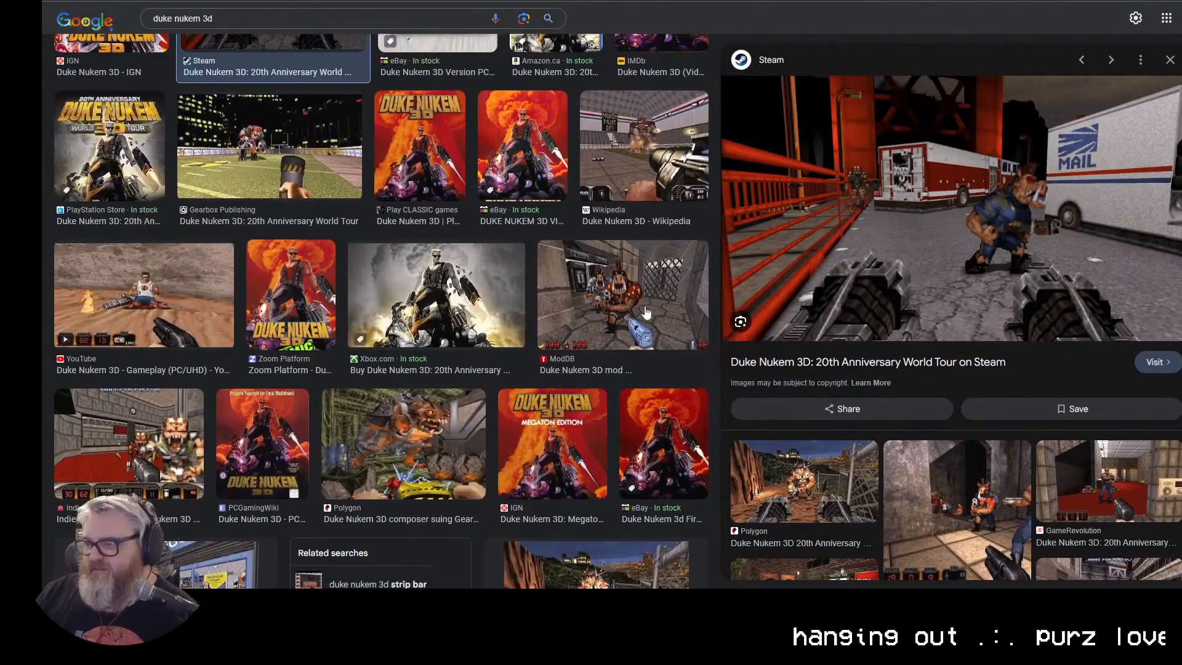
pyautogui.click(131, 265)
pyautogui.moveTo(951, 207); pyautogui.dragTo(284, 308)
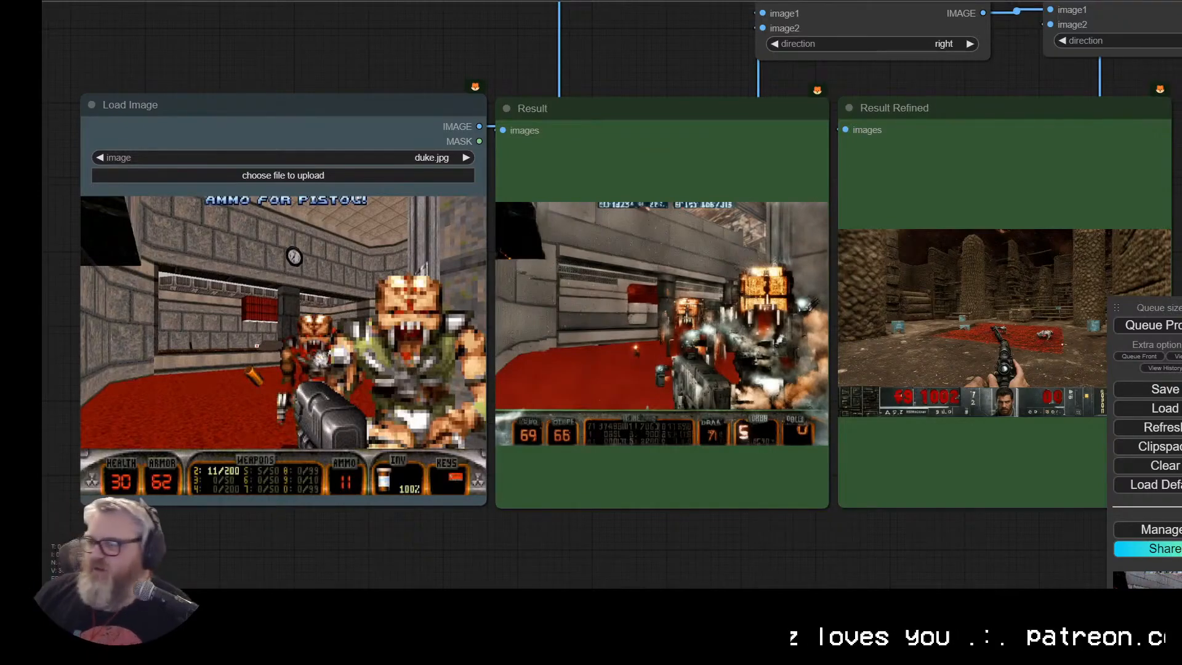
# Step: Follow the Duke Nukem run and inspect the Result Refined preview up close
pyautogui.scroll(-1, 714, 492)
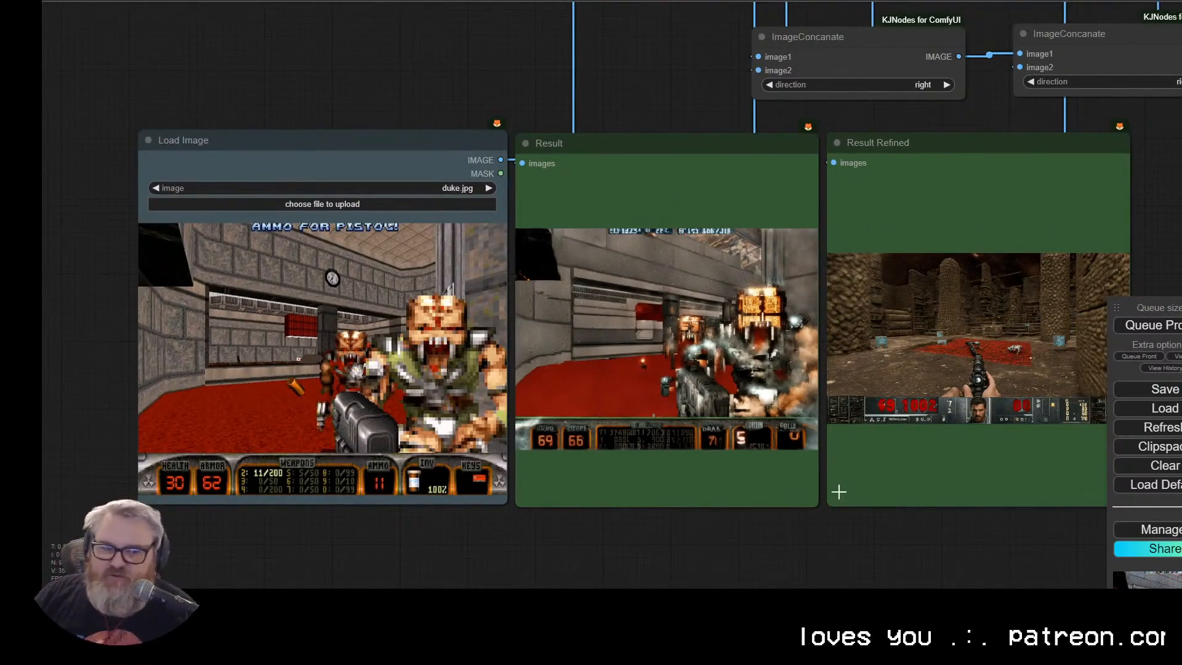
pyautogui.scroll(5, 915, 542)
pyautogui.moveTo(906, 539); pyautogui.dragTo(559, 609)
pyautogui.scroll(3, 1063, 390)
pyautogui.moveTo(945, 416); pyautogui.dragTo(991, 437)
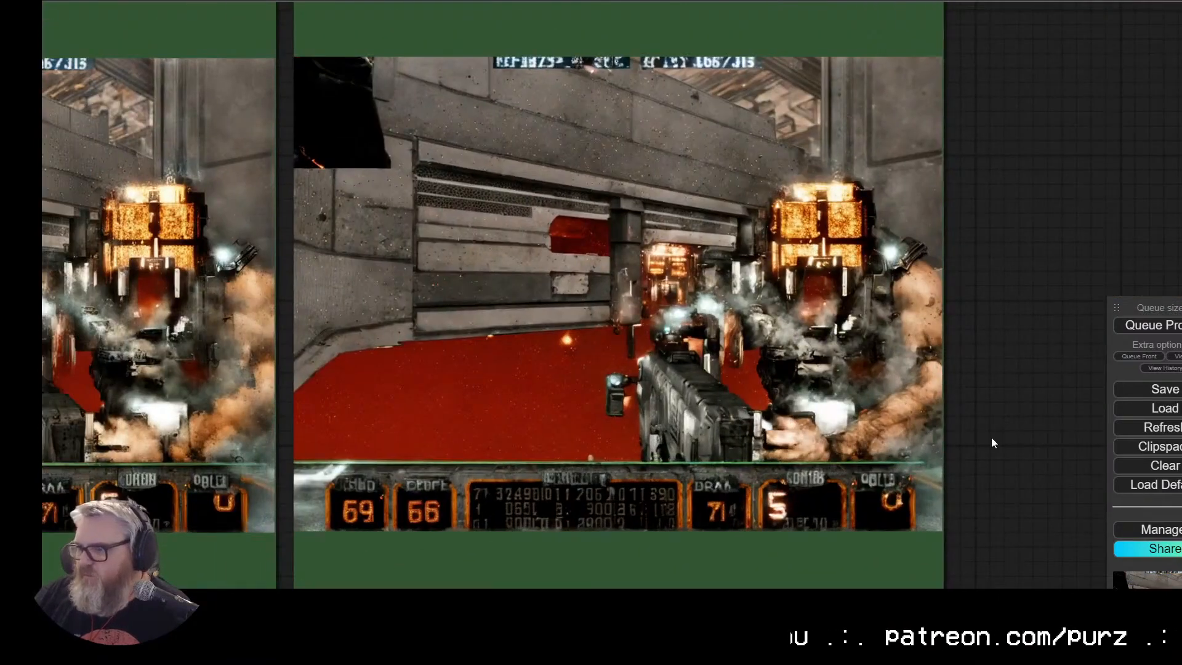
pyautogui.scroll(-5, 360, 524)
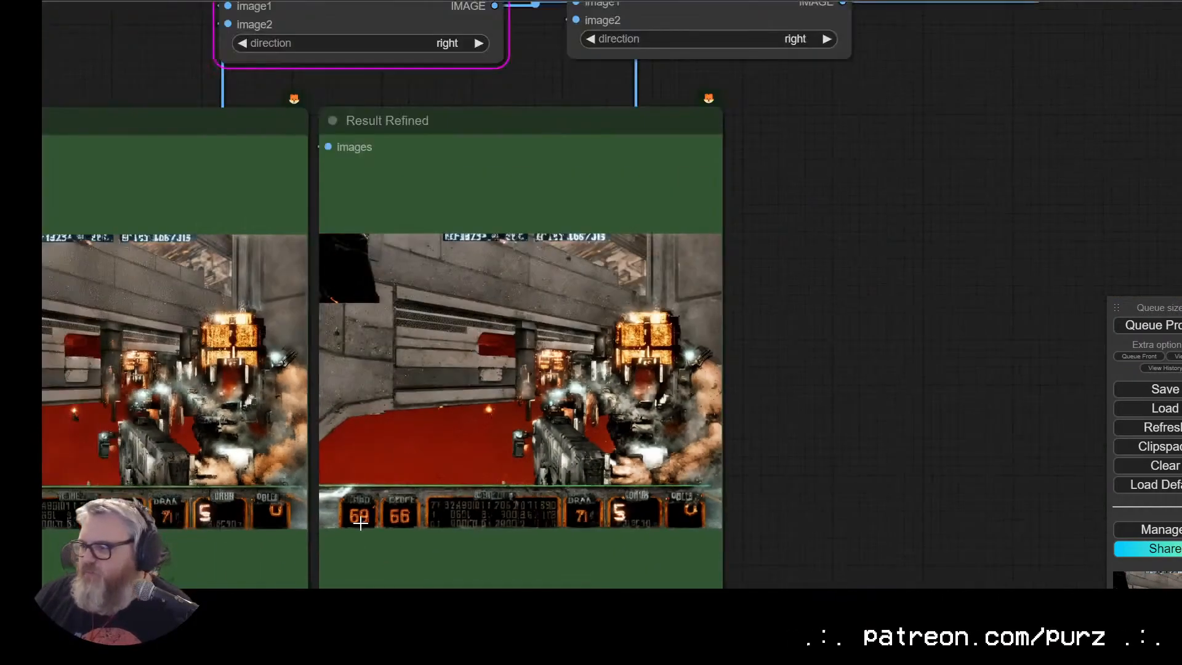
# Step: Compare the duke.jpg source with the Result and Result Refined previews, checking the status bar and the enemies
pyautogui.moveTo(174, 609); pyautogui.dragTo(776, 463)
pyautogui.scroll(-1, 776, 461)
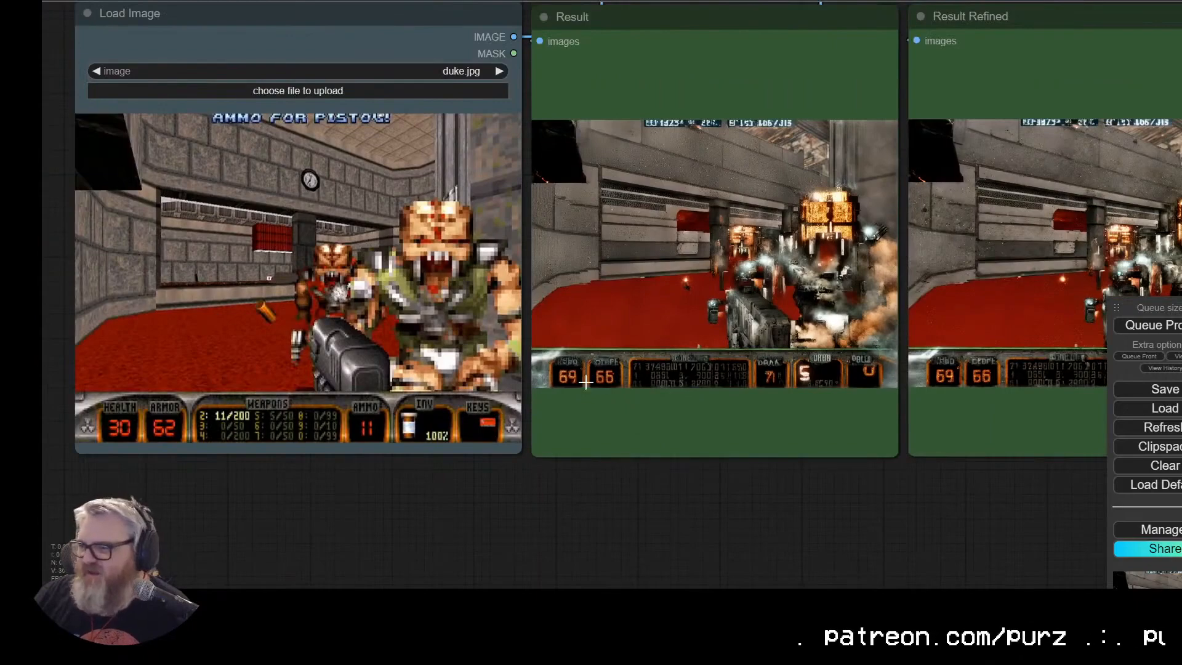
pyautogui.moveTo(872, 484); pyautogui.dragTo(771, 530)
pyautogui.scroll(-2, 852, 490)
pyautogui.scroll(5, 771, 530)
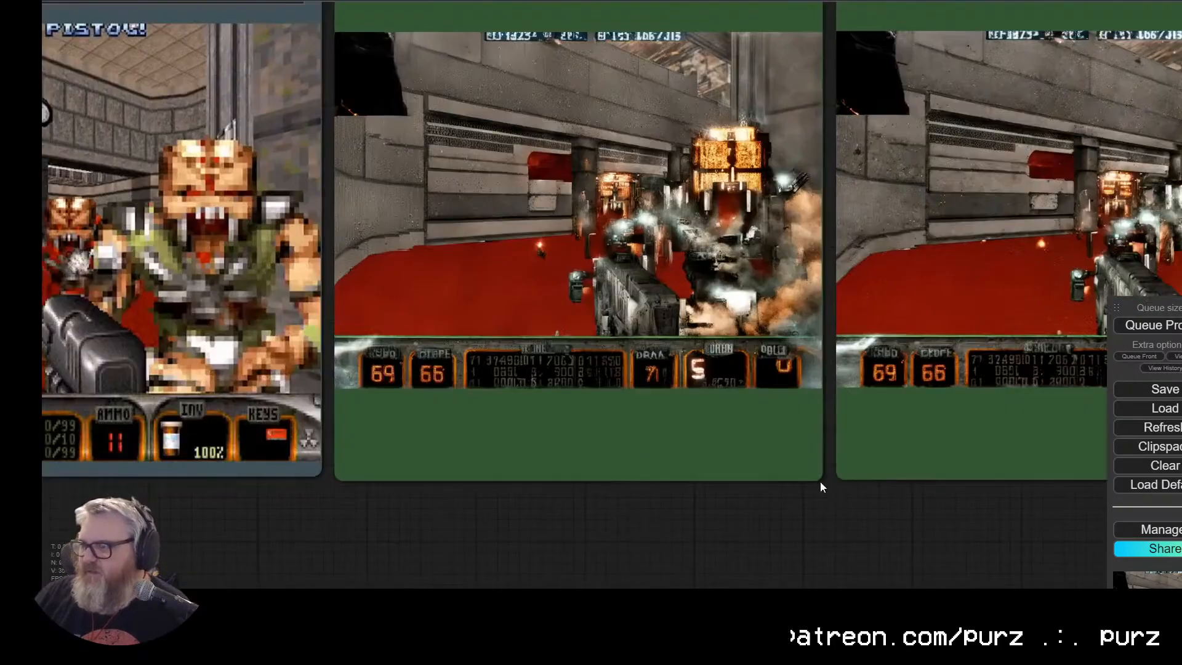
pyautogui.moveTo(822, 476); pyautogui.dragTo(830, 301)
pyautogui.moveTo(674, 398); pyautogui.dragTo(670, 601)
pyautogui.moveTo(826, 504); pyautogui.dragTo(826, 631)
pyautogui.moveTo(822, 638); pyautogui.dragTo(760, 420)
pyautogui.scroll(-8, 496, 571)
pyautogui.moveTo(1010, 241); pyautogui.dragTo(777, 504)
# Step: Return to the browser's image search and replace the query with "rise of t"
pyautogui.click(411, 2)
pyautogui.tripleClick(418, 19)
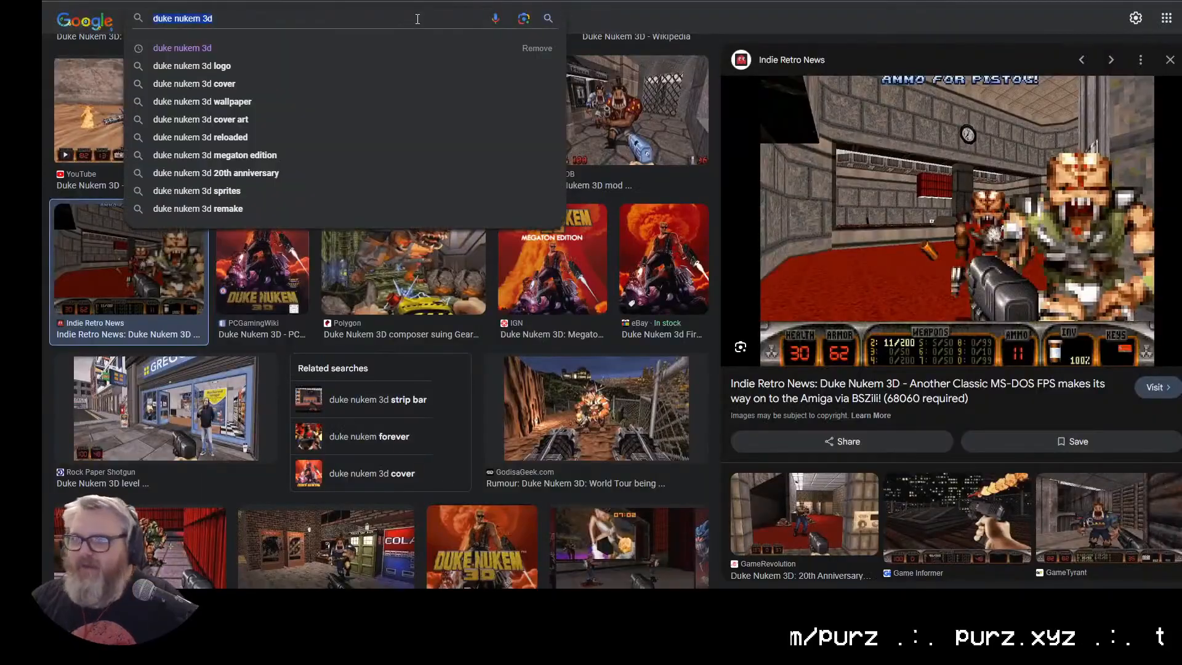
pyautogui.write('rise of t')
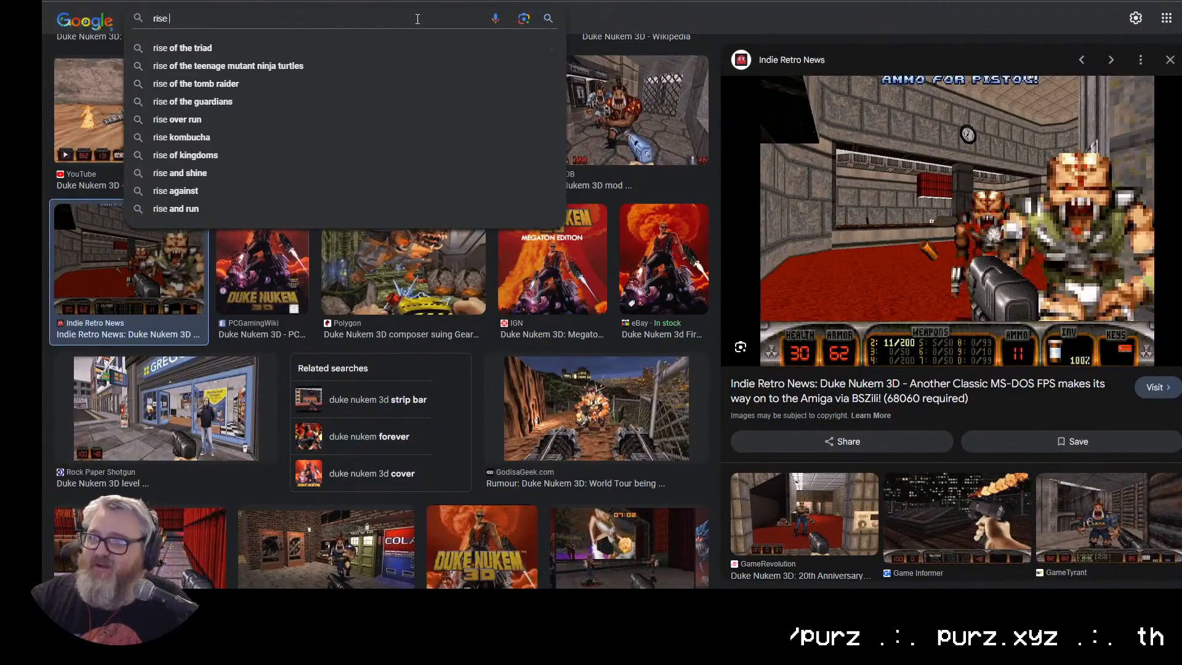
# Step: Search Google Images for "rise of the triad" and load the PC Gamer gameplay screenshot into ComfyUI's Load Image node
pyautogui.write('he triad')
pyautogui.press('Return')
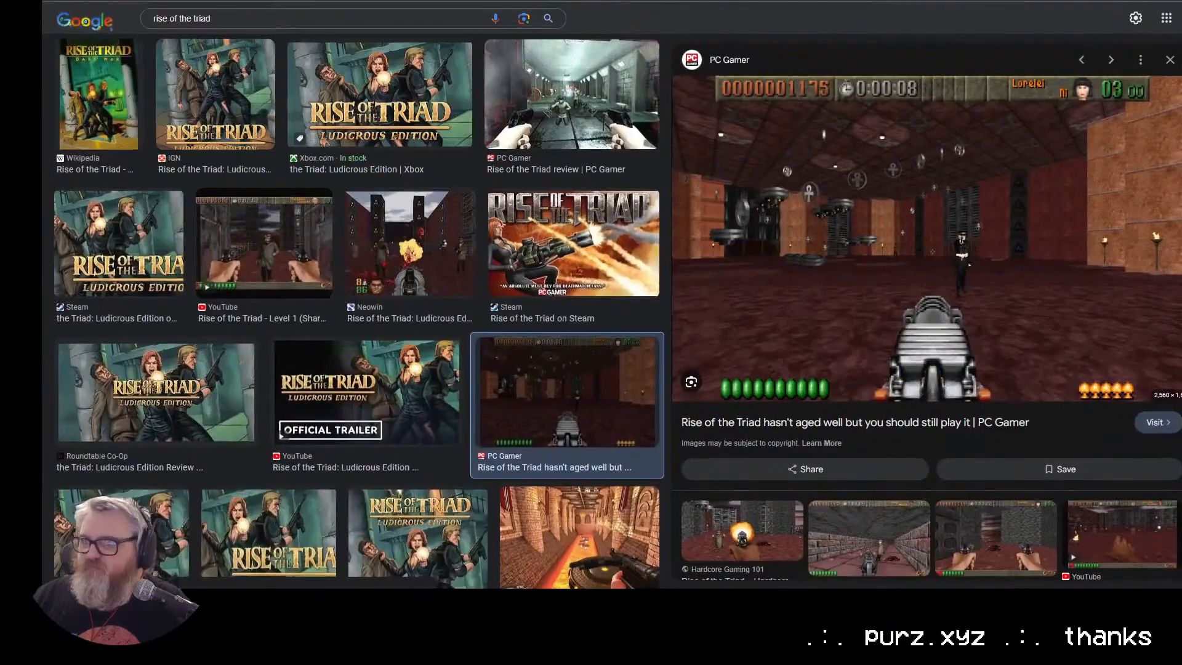
pyautogui.moveTo(928, 239); pyautogui.dragTo(318, 302)
pyautogui.scroll(3, 638, 487)
pyautogui.moveTo(639, 487); pyautogui.dragTo(686, 548)
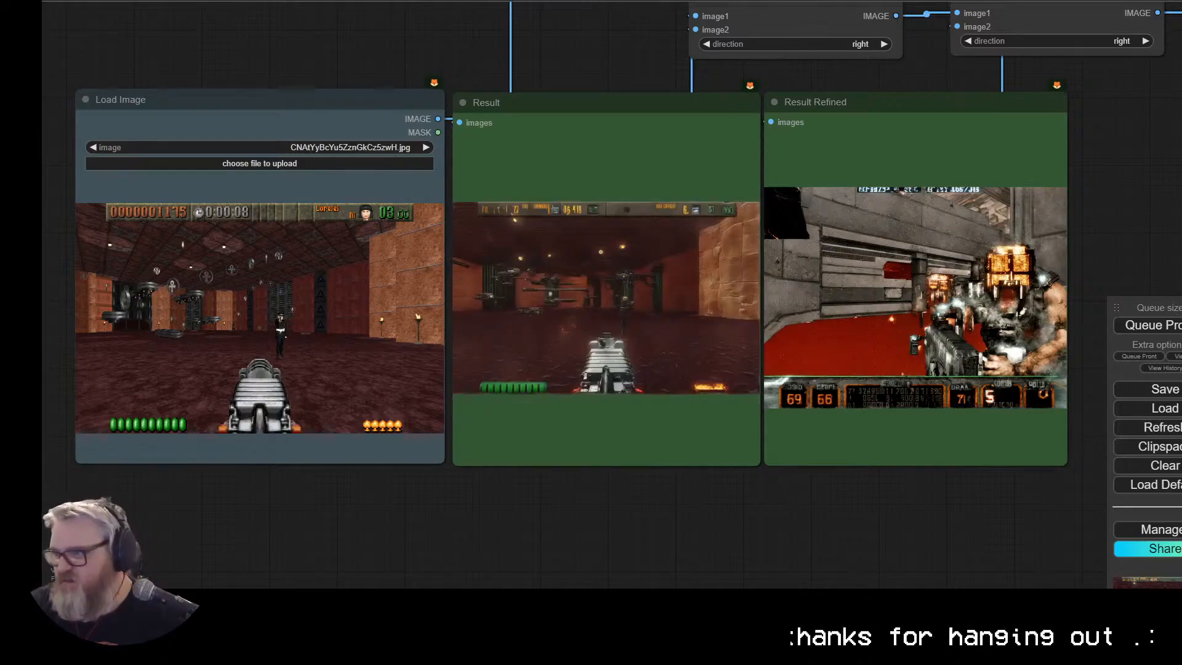
# Step: Compare the Rise of the Triad source screenshot with its Result and Result Refined images in detail
pyautogui.scroll(5, 975, 439)
pyautogui.moveTo(990, 439); pyautogui.dragTo(863, 541)
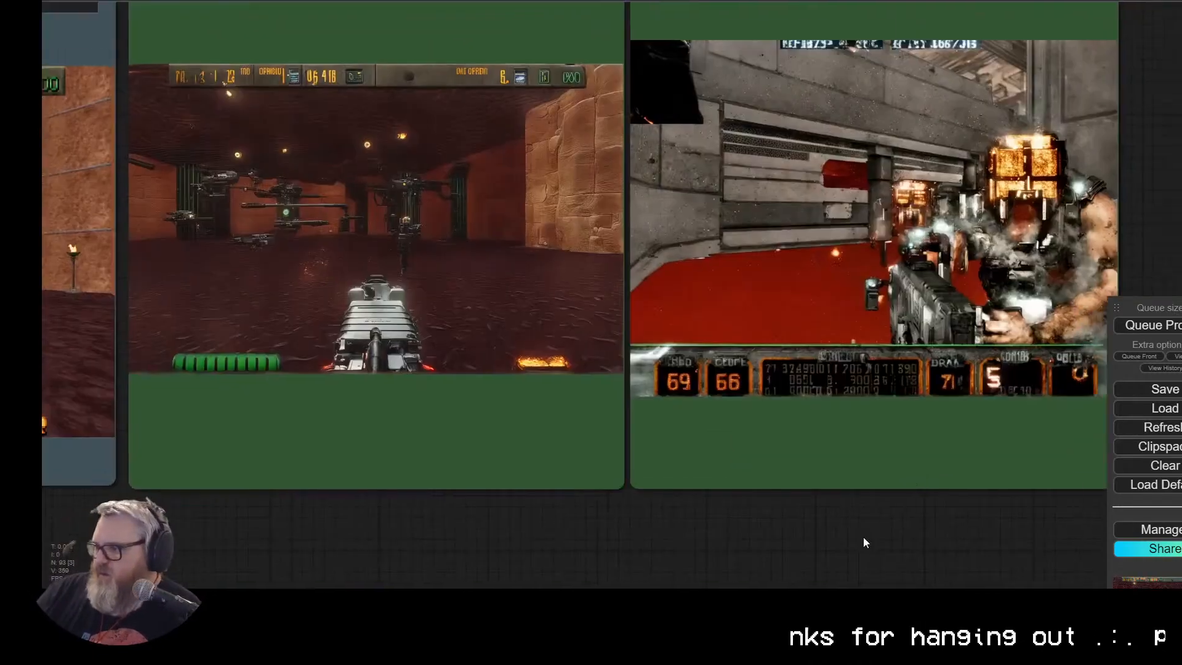
pyautogui.scroll(4, 759, 422)
pyautogui.click(770, 409)
pyautogui.scroll(2, 770, 409)
pyautogui.scroll(-1, 825, 341)
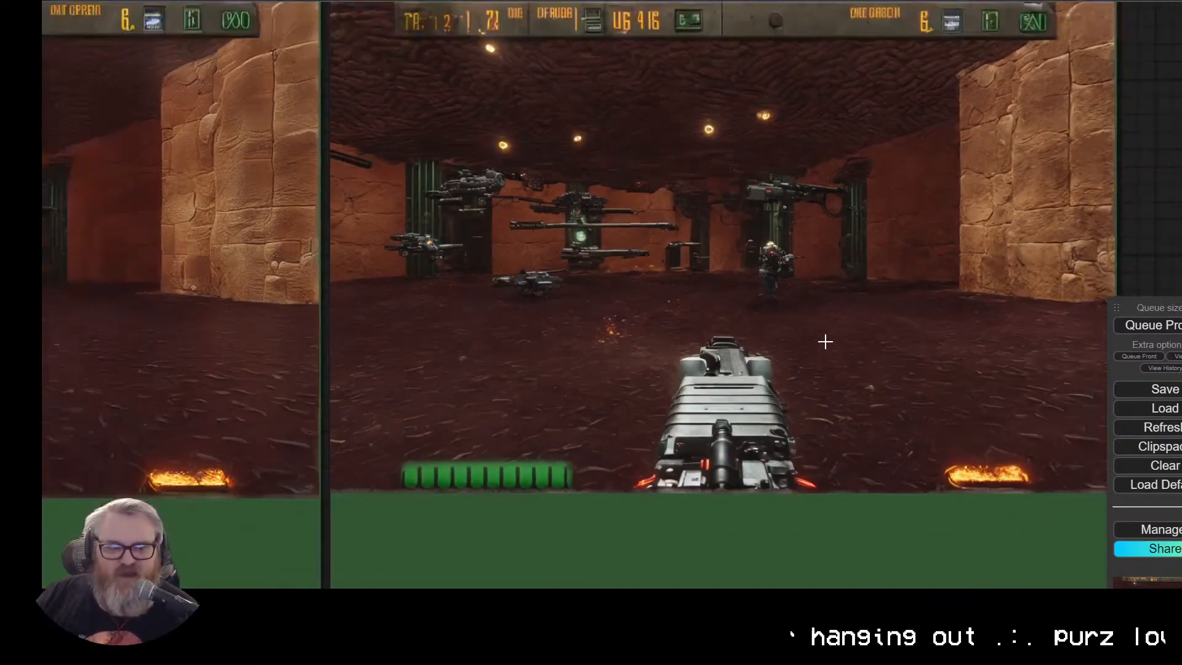
pyautogui.scroll(-8, 836, 331)
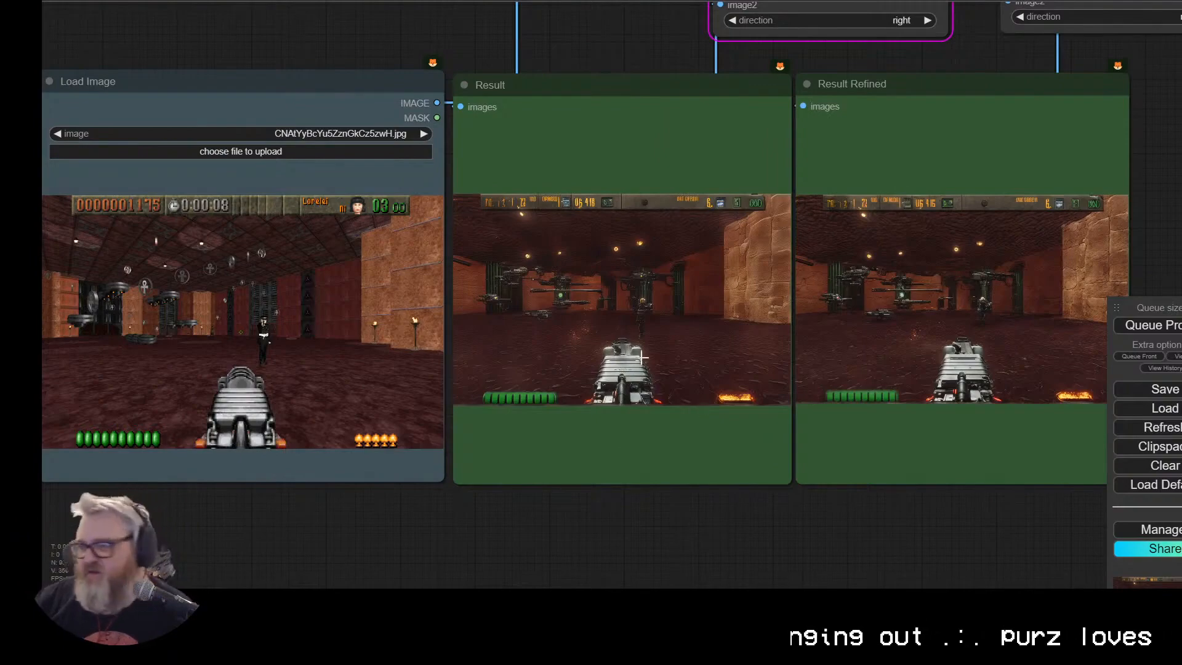
pyautogui.scroll(-4, 571, 330)
pyautogui.scroll(3, 510, 84)
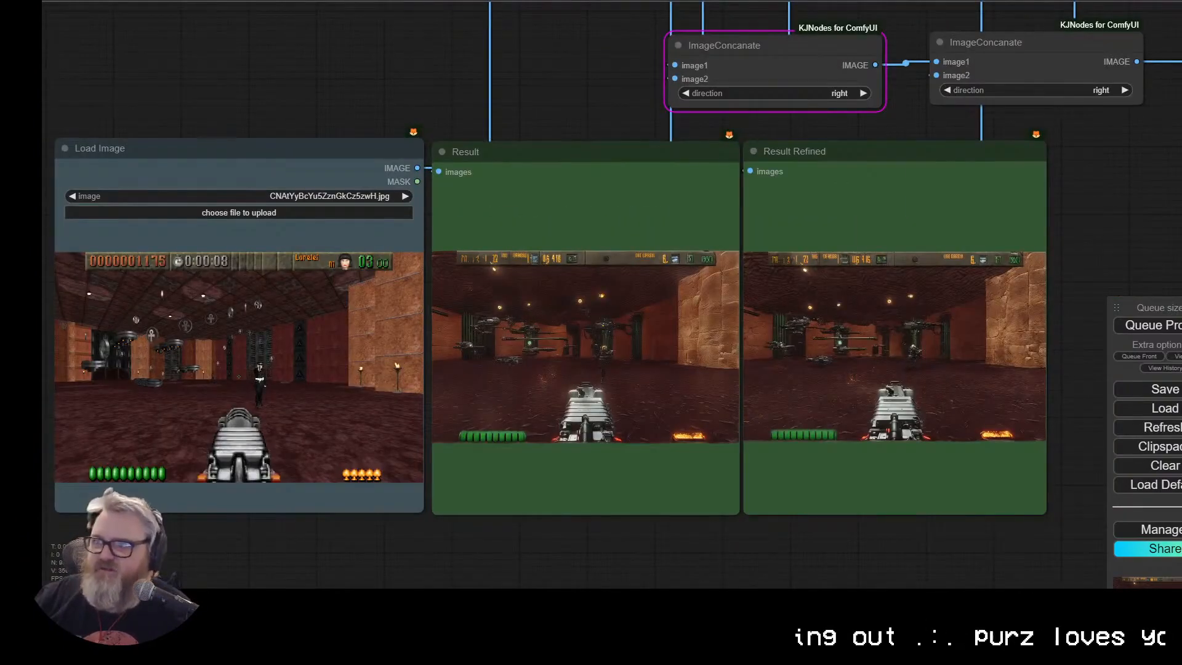
# Step: Search Google Images for "commander keen" and load the forest-level screenshot into ComfyUI's Load Image node
pyautogui.hotkey('ctrl', 'Tab')
pyautogui.scroll(8, 509, 391)
pyautogui.tripleClick(267, 39)
pyautogui.write('commander keen')
pyautogui.press('Return')
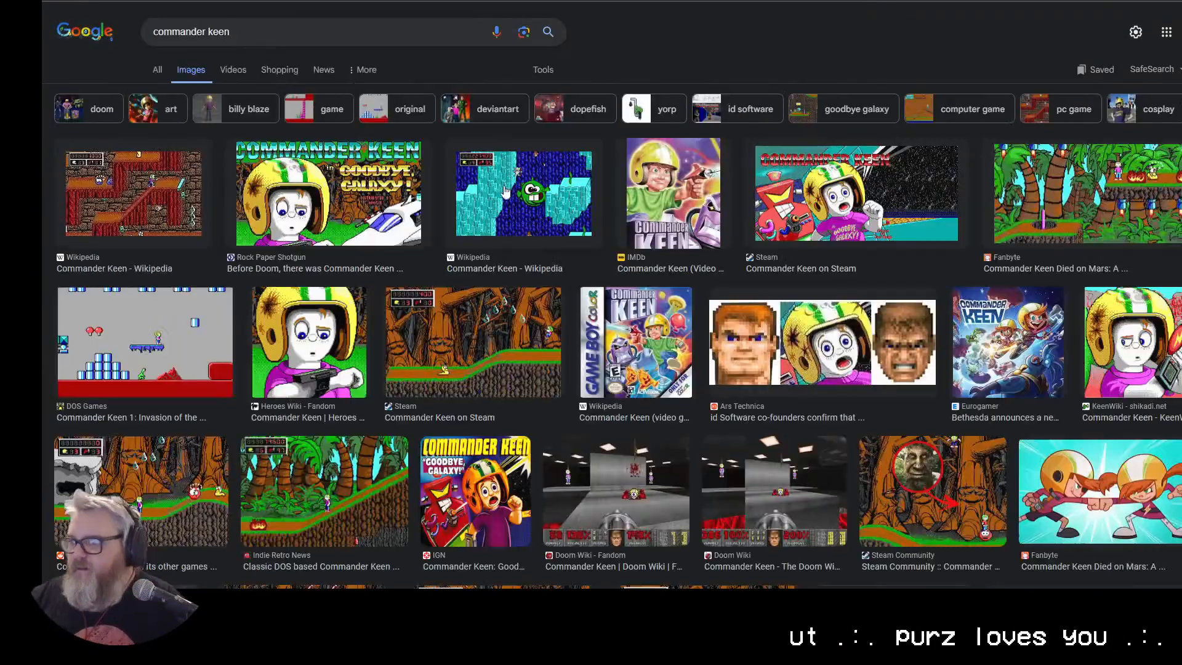
pyautogui.click(485, 335)
pyautogui.moveTo(914, 239); pyautogui.dragTo(254, 370)
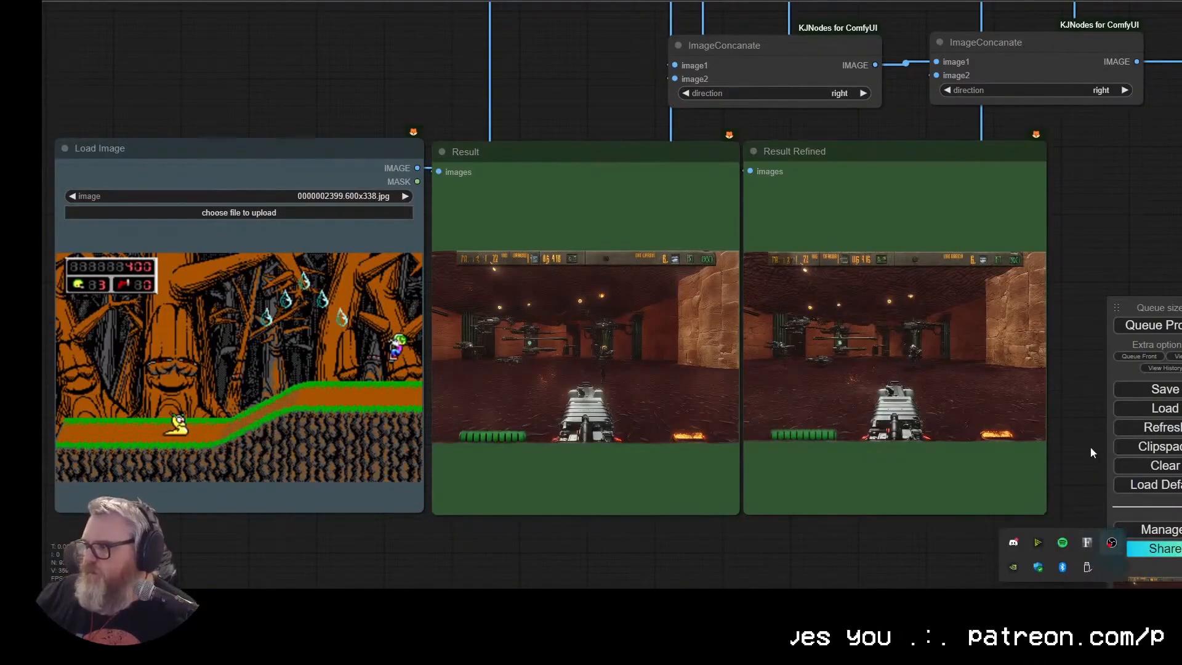
pyautogui.scroll(-5, 782, 545)
pyautogui.scroll(8, 788, 410)
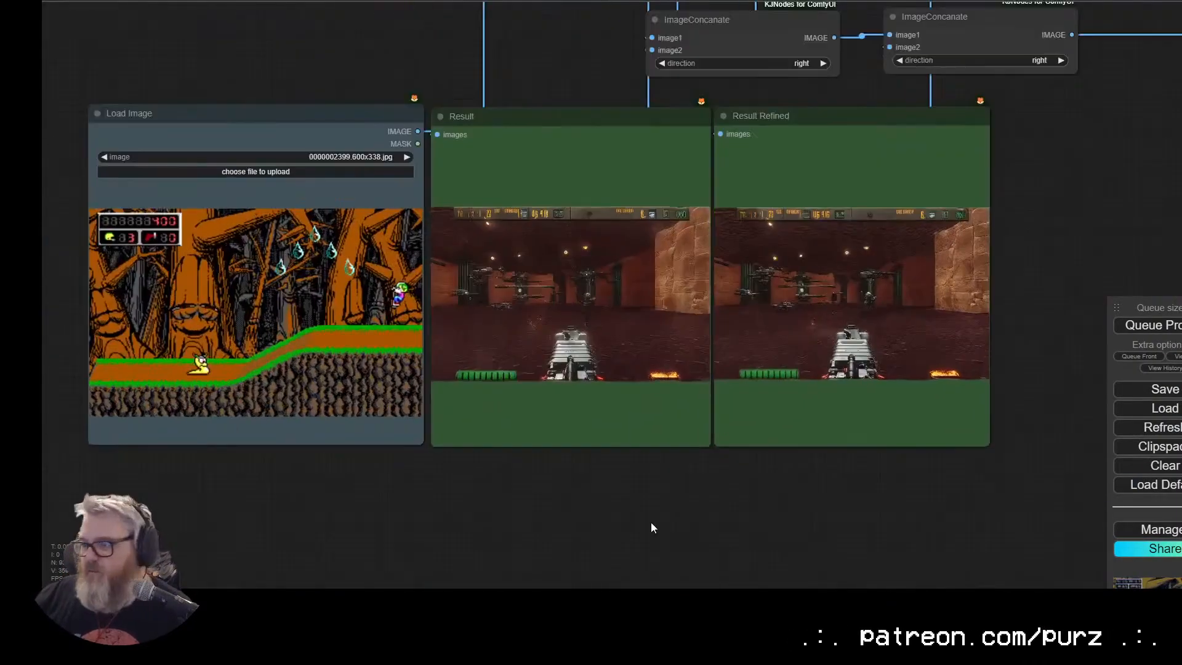
pyautogui.moveTo(729, 585); pyautogui.dragTo(476, 611)
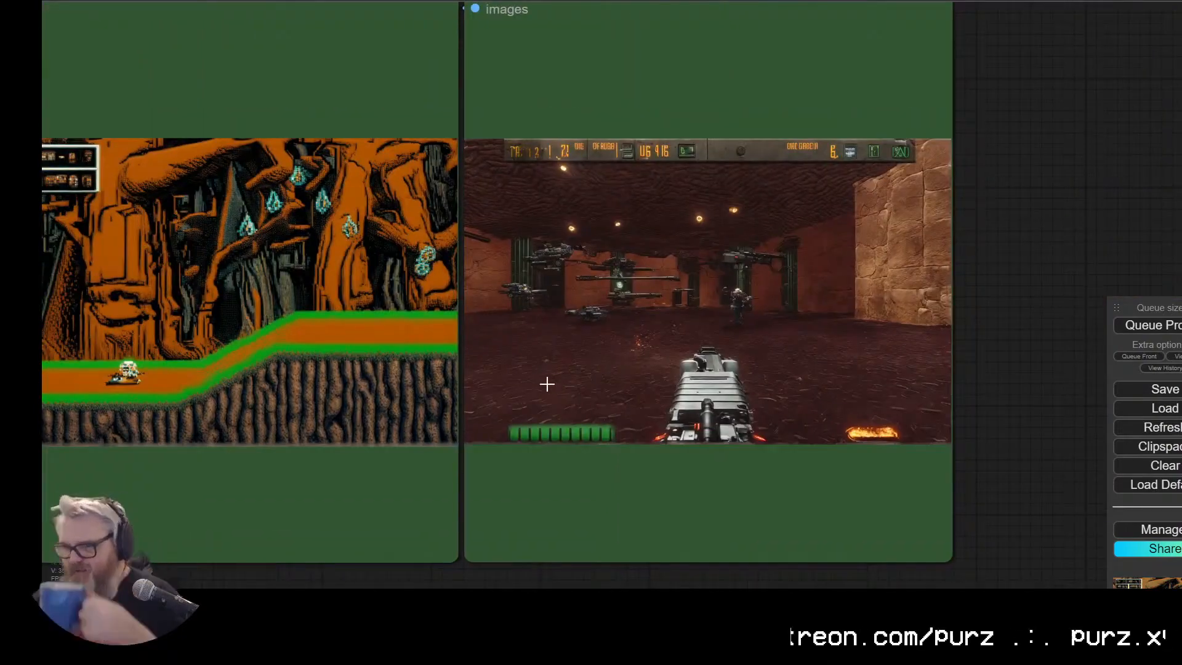
# Step: Search Google Images for "pang game" and load the night-time Mt. Fuji stage screenshot into ComfyUI's Load Image node
pyautogui.hotkey('ctrl', 'Tab')
pyautogui.tripleClick(393, 27)
pyautogui.write('pang game')
pyautogui.press('Return')
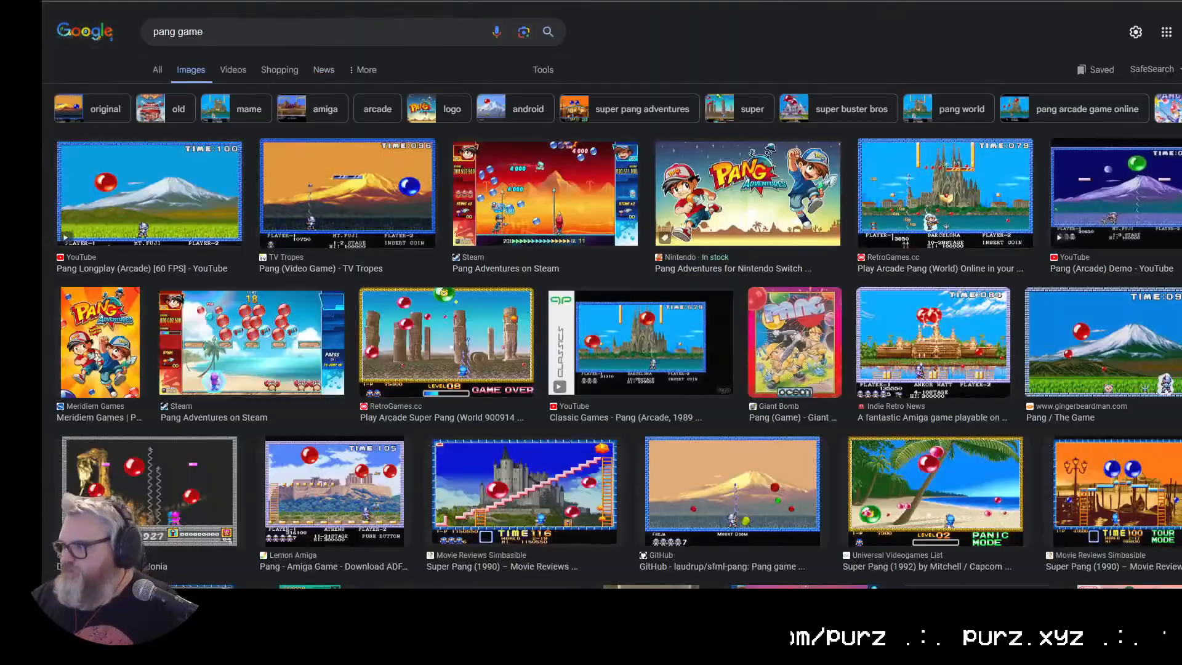
pyautogui.click(1108, 205)
pyautogui.moveTo(911, 184); pyautogui.dragTo(769, 255)
pyautogui.hotkey('ctrl', 'Tab')
# Step: Examine the prompt text nodes and compare the Pang source screenshot with its Result and Result Refined images
pyautogui.scroll(6, 305, 453)
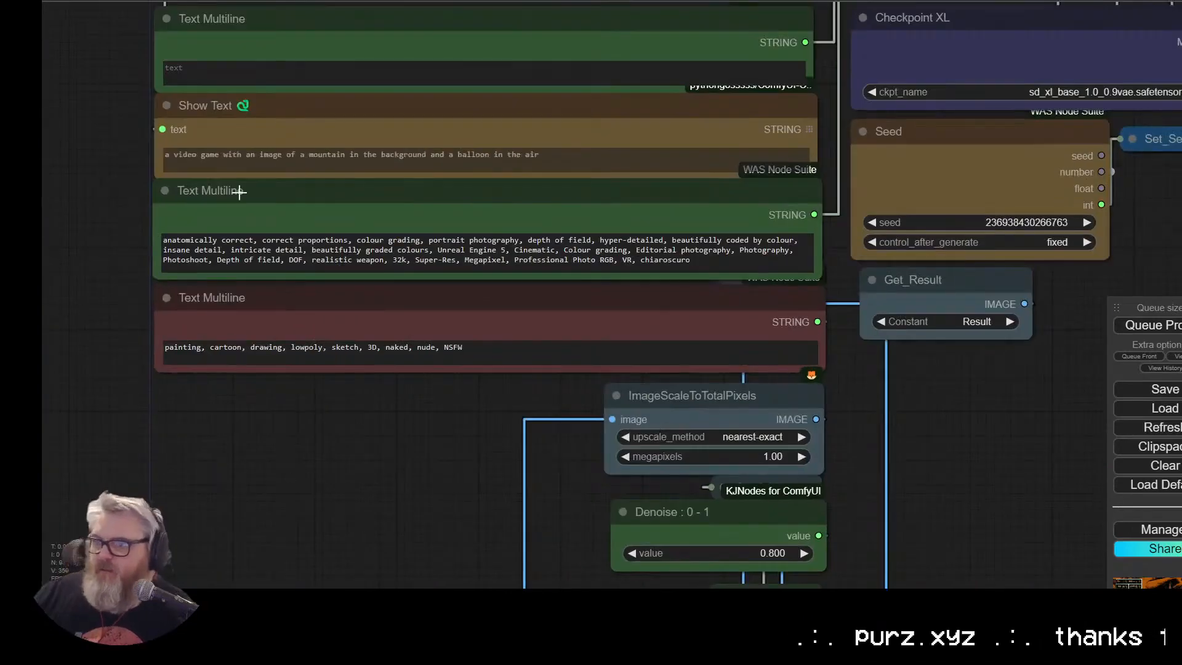
pyautogui.moveTo(366, 503); pyautogui.dragTo(322, 9)
pyautogui.moveTo(314, 462); pyautogui.dragTo(382, 82)
pyautogui.moveTo(382, 38); pyautogui.dragTo(450, 3)
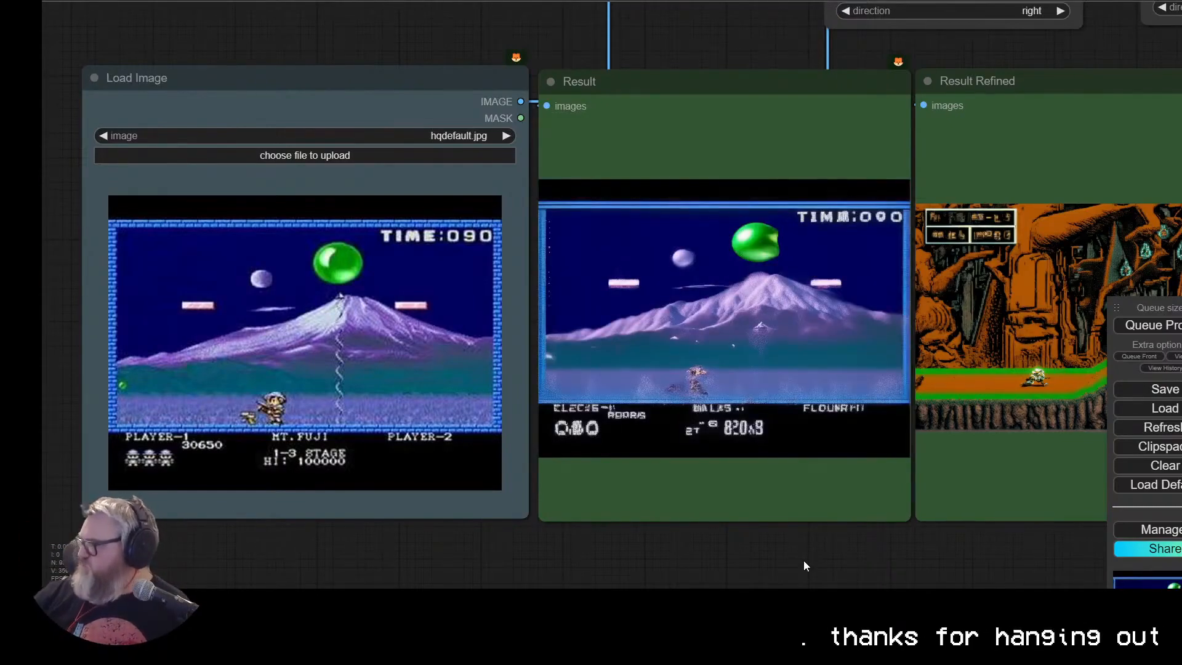
pyautogui.scroll(5, 850, 542)
pyautogui.scroll(-10, 977, 437)
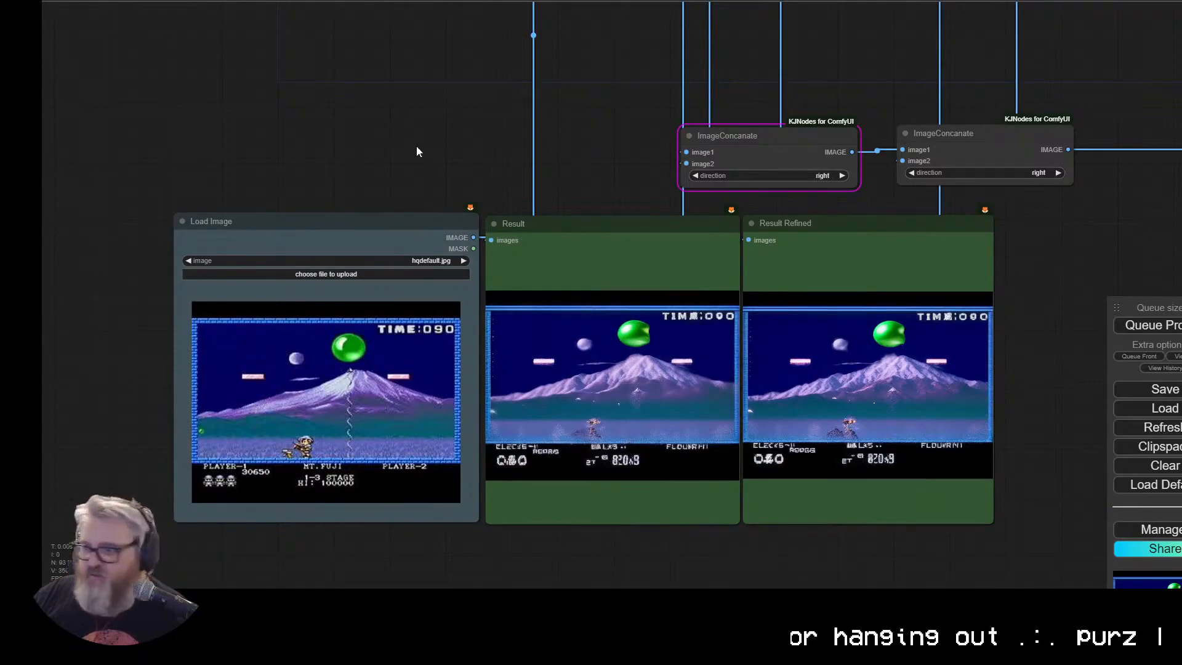
pyautogui.scroll(-5, 419, 145)
pyautogui.moveTo(442, 110); pyautogui.dragTo(495, 500)
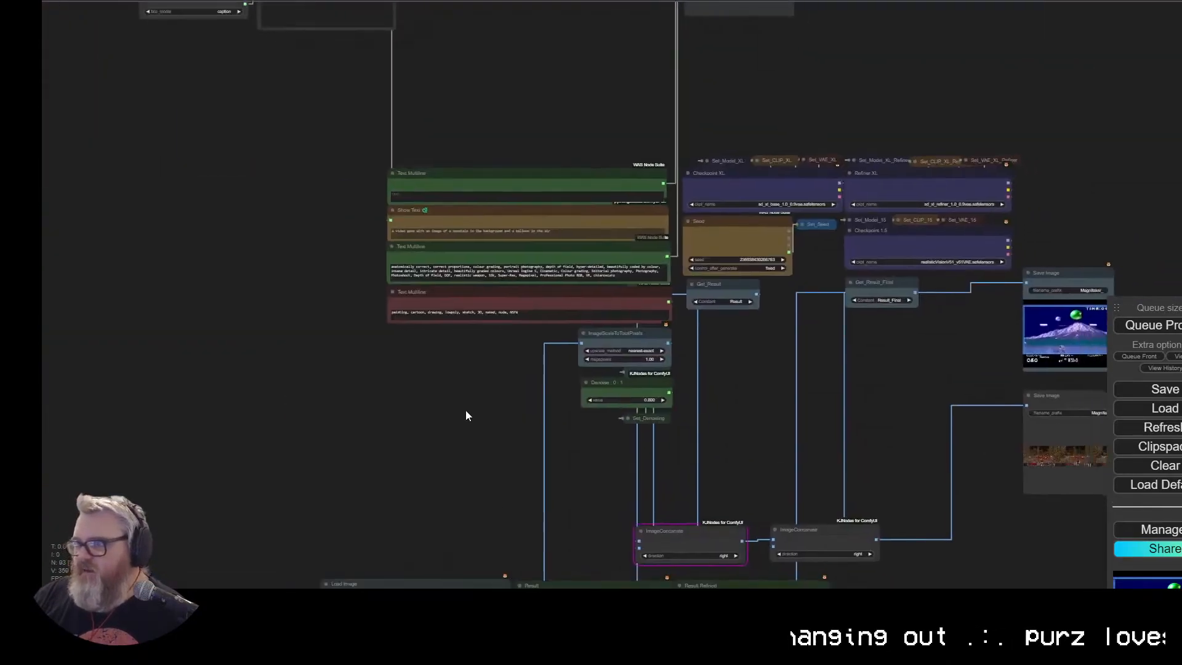
pyautogui.moveTo(465, 410); pyautogui.dragTo(448, 202)
# Step: Switch to the browser, search Google Images for "bubble bobble" and open the Arcade Archives gameplay screenshot
pyautogui.hotkey('ctrl', 'Tab')
pyautogui.scroll(-3, 299, 419)
pyautogui.scroll(3, 300, 418)
pyautogui.tripleClick(336, 33)
pyautogui.write('bubble bobble')
pyautogui.press('Return')
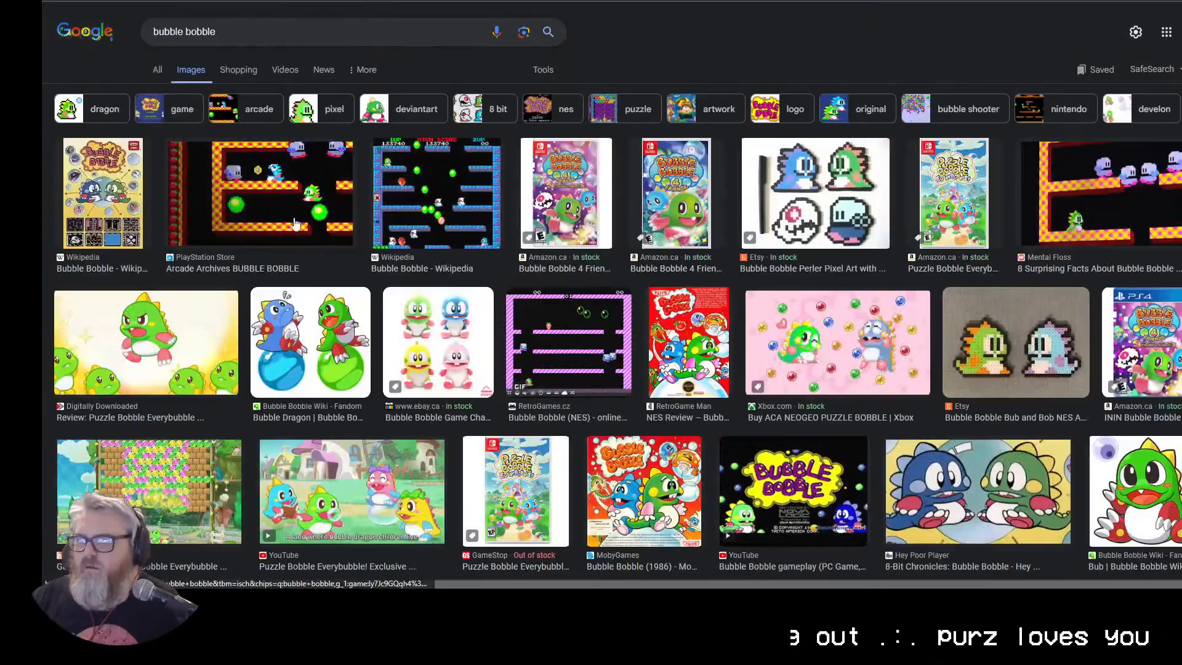
pyautogui.click(256, 191)
# Step: Load the Bubble Bobble gameplay screenshot into ComfyUI's Load Image node and queue the prompt
pyautogui.press('super+d')
pyautogui.hotkey('alt', 'Tab')
pyautogui.moveTo(528, 80); pyautogui.dragTo(383, 478)
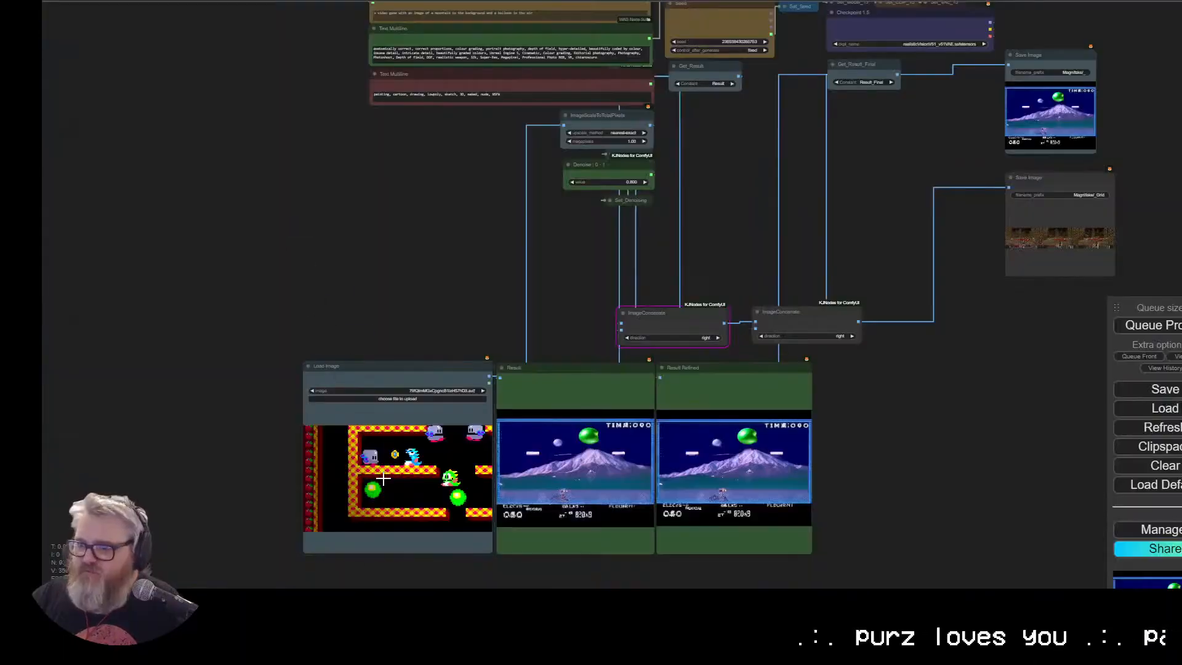
pyautogui.click(1165, 325)
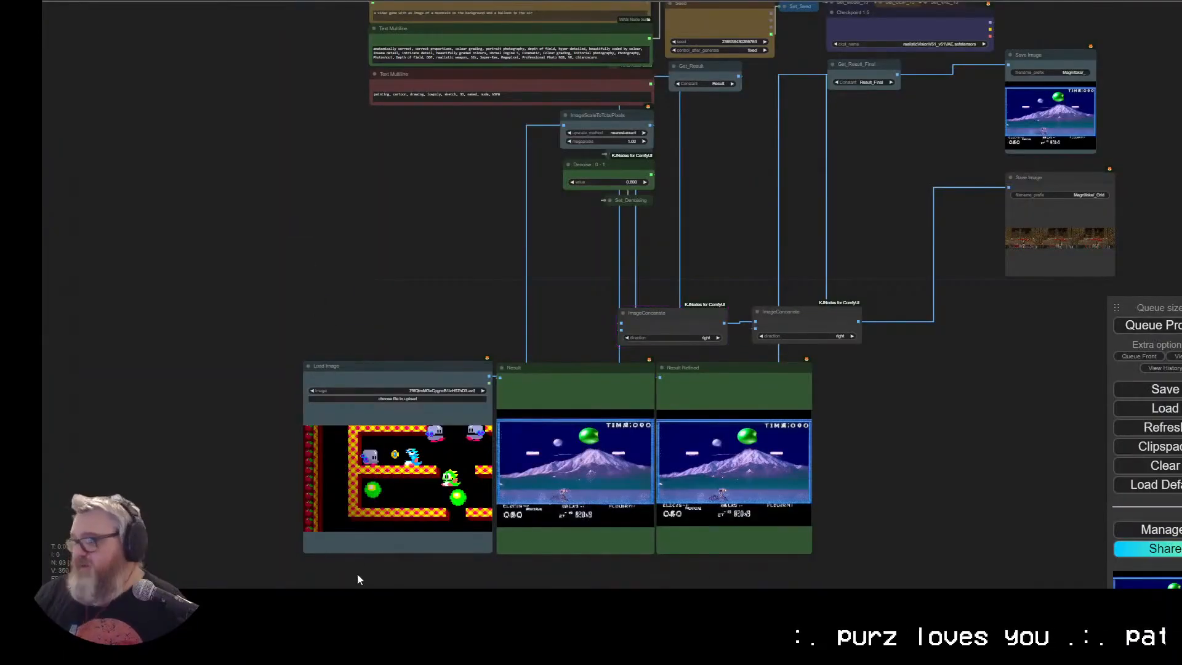
# Step: Check the ComfyUI console log for processing errors and look through more Bubble Bobble image results
pyautogui.hotkey('alt', 'Tab')
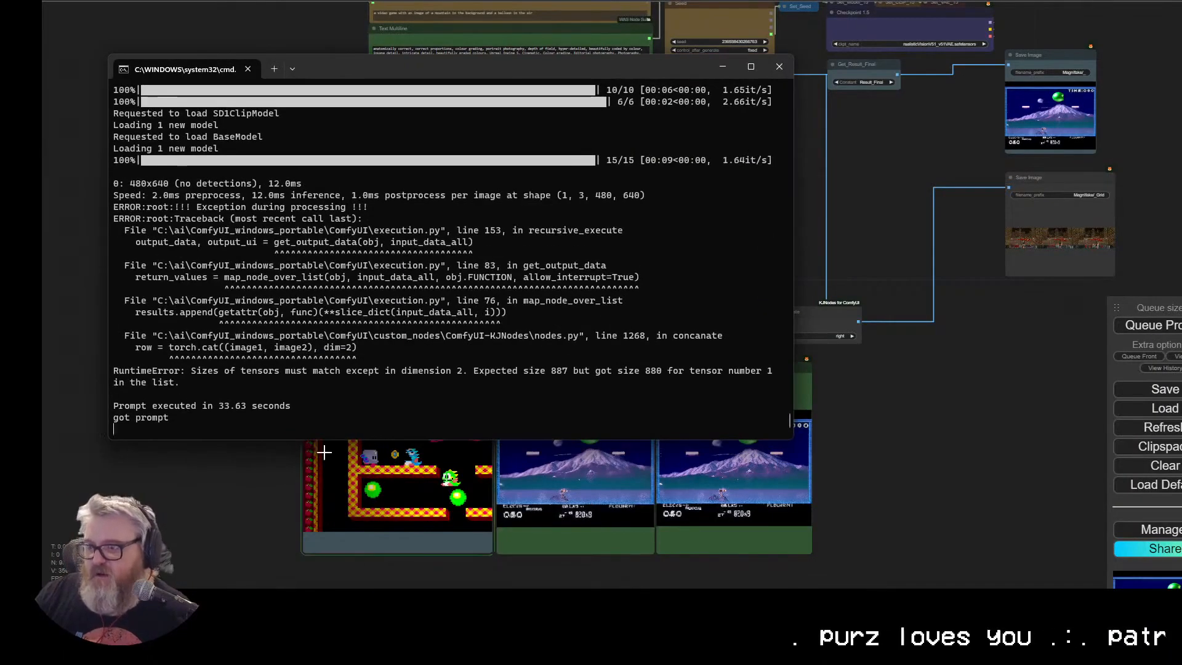
pyautogui.hotkey('alt', 'Tab')
pyautogui.click(633, 412)
pyautogui.click(747, 1)
pyautogui.scroll(-10, 379, 429)
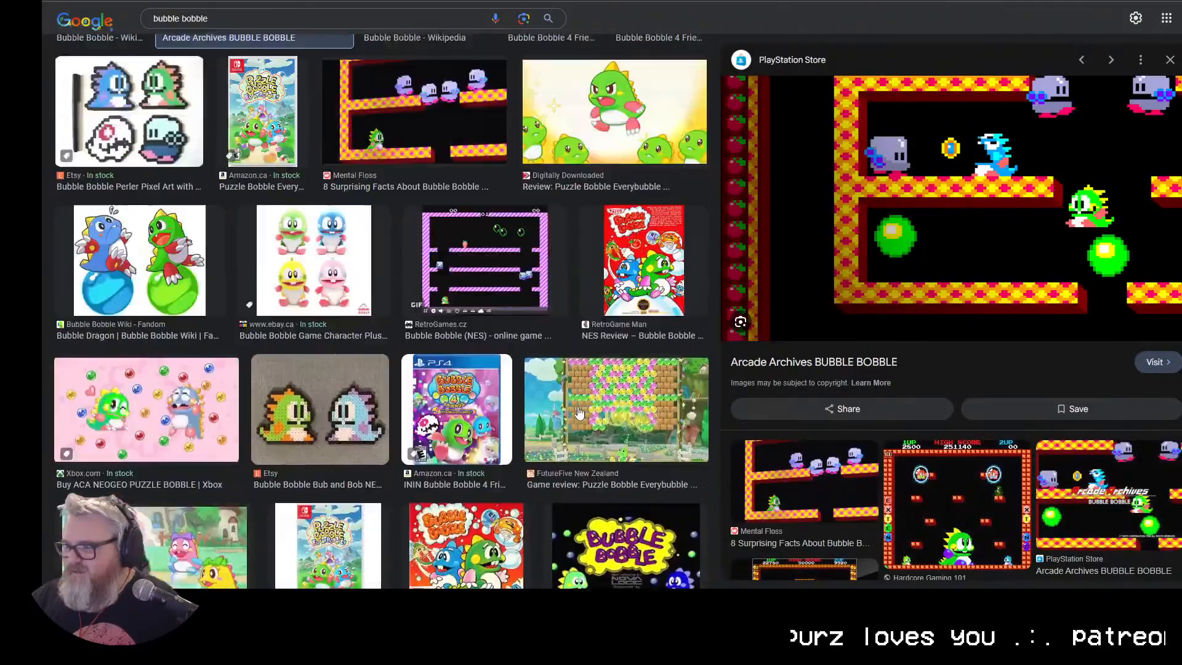
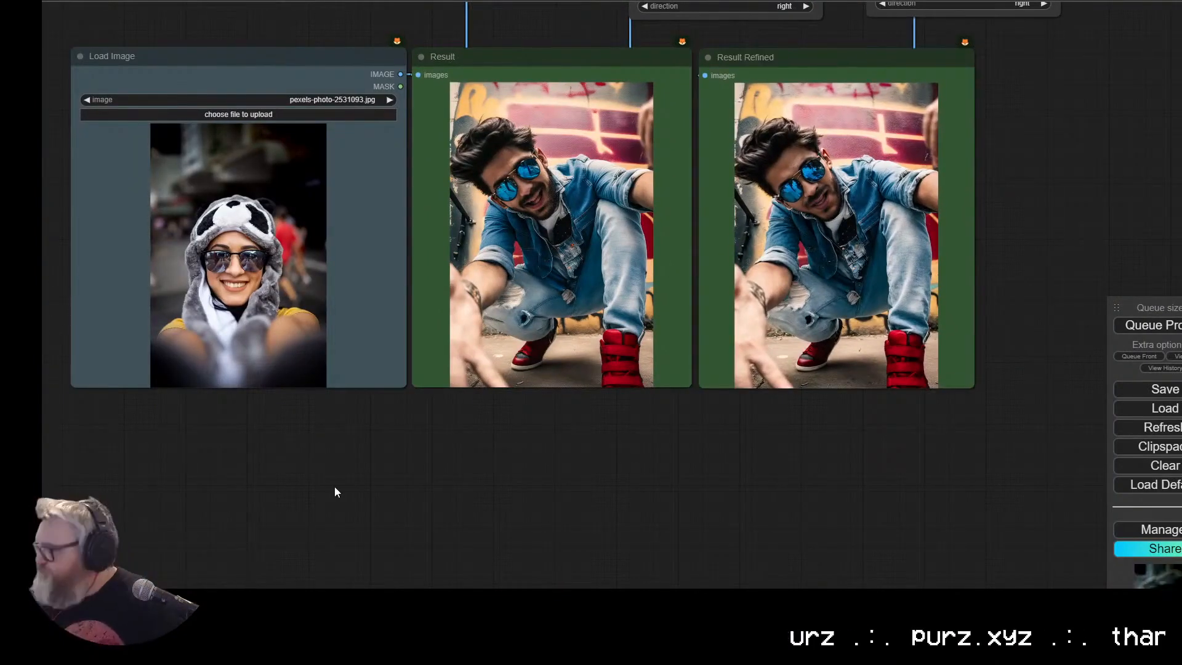
# Step: Switch to a new browser tab and search Google Images for "ps3 last of us"
pyautogui.hotkey('ctrl', 't')
pyautogui.write('ps3 last of us')
pyautogui.press('Return')
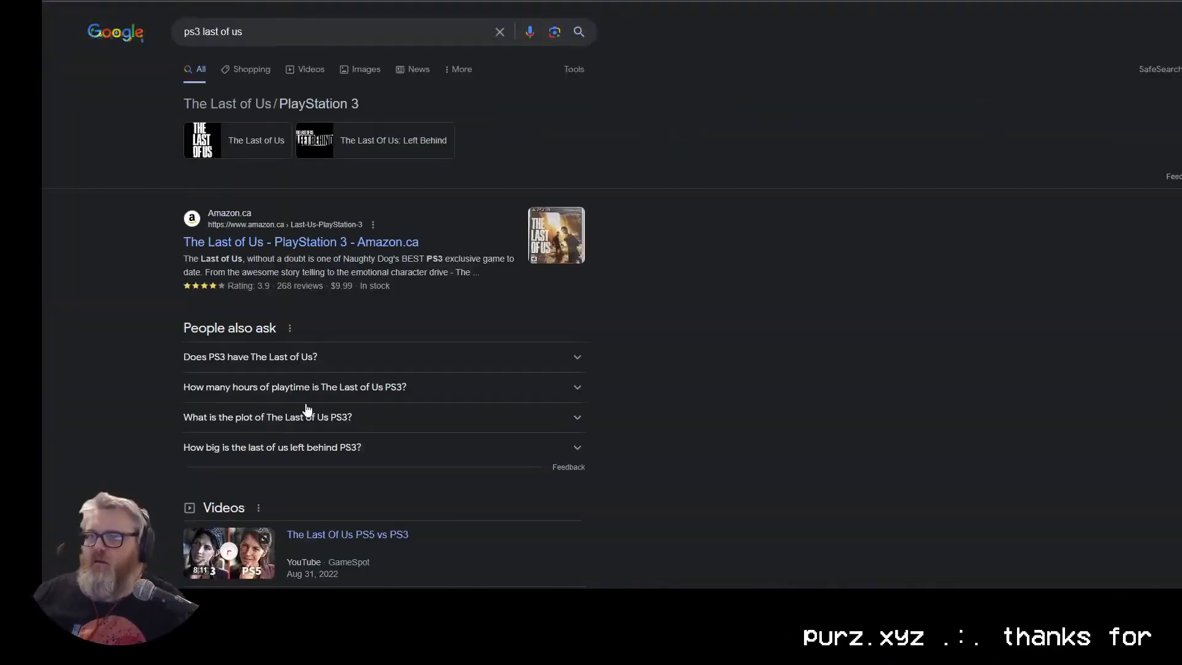
pyautogui.click(373, 69)
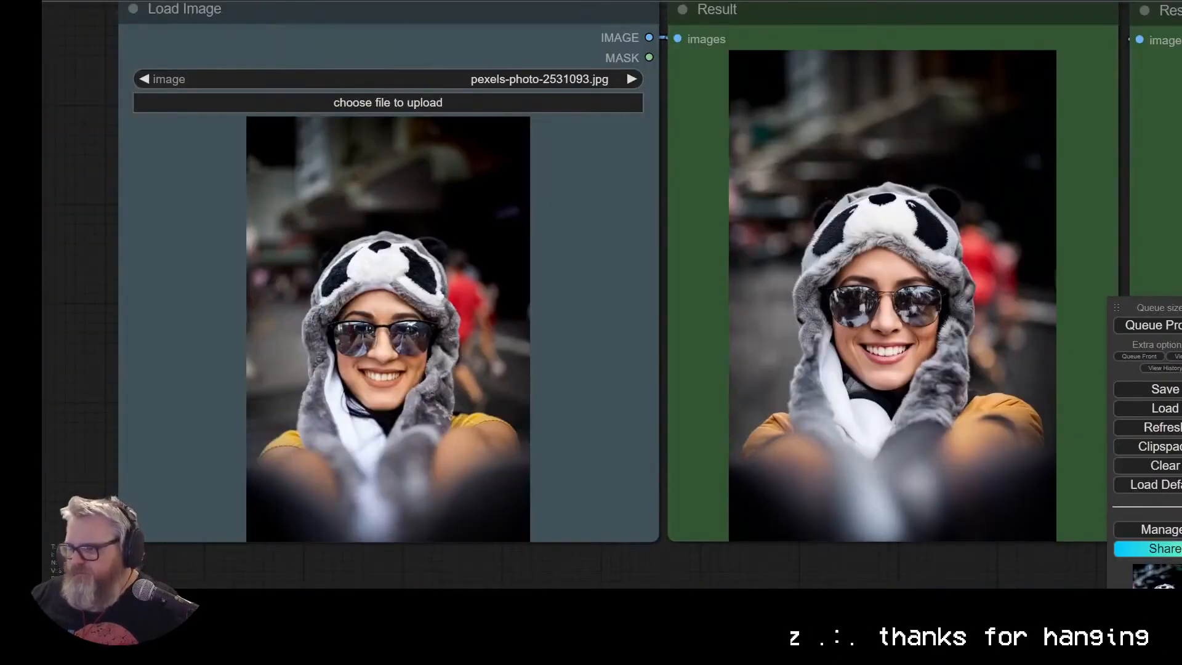
# Step: Compare the panda-hat selfie in ComfyUI with its Result and Result Refined images, examining the face and sunglasses closely
pyautogui.moveTo(781, 561); pyautogui.dragTo(593, 557)
pyautogui.click(691, 413)
pyautogui.moveTo(1047, 551); pyautogui.dragTo(431, 551)
pyautogui.scroll(6, 432, 551)
pyautogui.scroll(-5, 431, 551)
pyautogui.moveTo(80, 557); pyautogui.dragTo(711, 537)
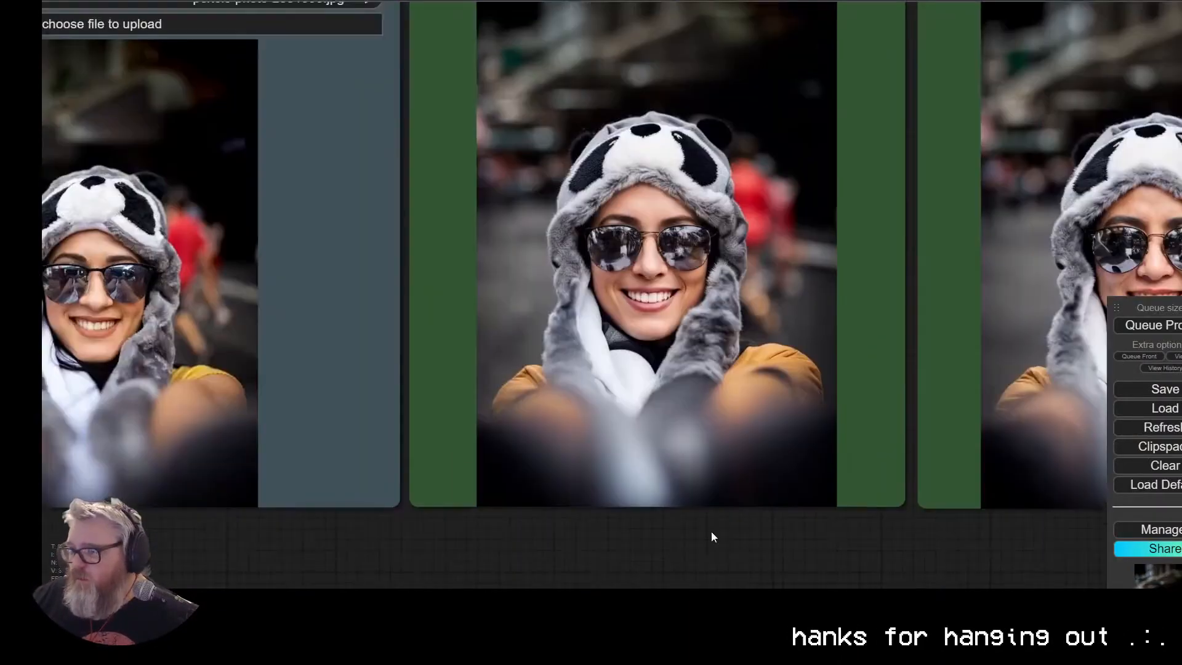
pyautogui.scroll(-7, 671, 533)
pyautogui.scroll(4, 685, 542)
pyautogui.moveTo(644, 557); pyautogui.dragTo(370, 569)
pyautogui.scroll(18, 322, 290)
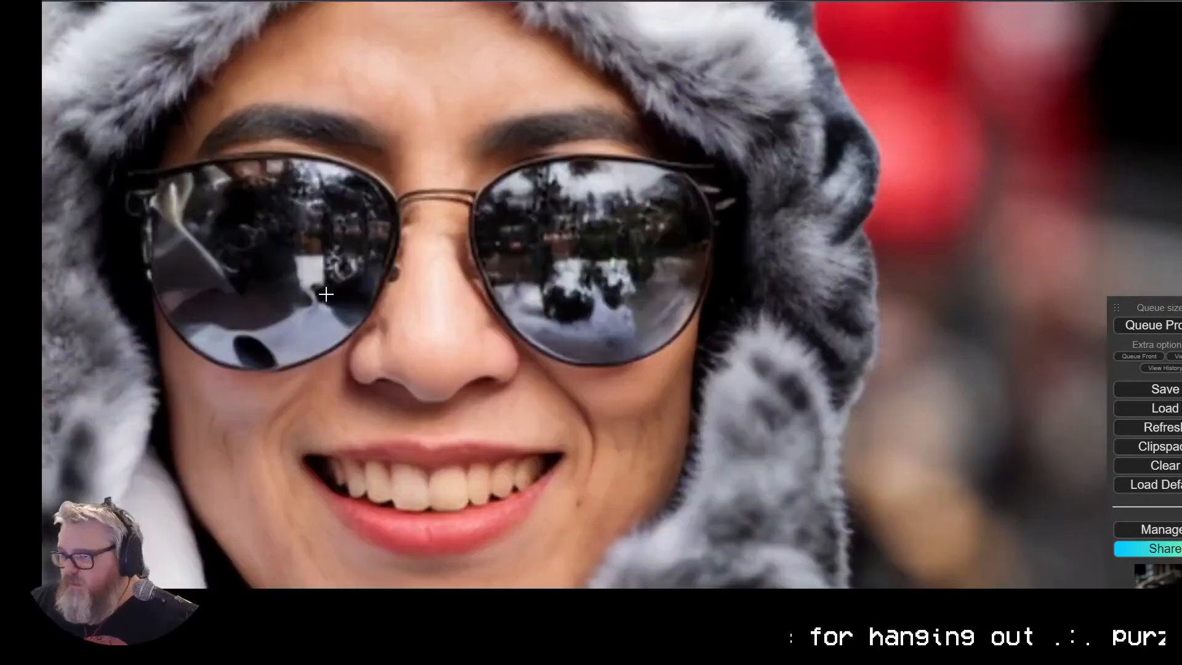
pyautogui.scroll(-16, 308, 320)
pyautogui.scroll(13, 211, 477)
pyautogui.scroll(-12, 211, 477)
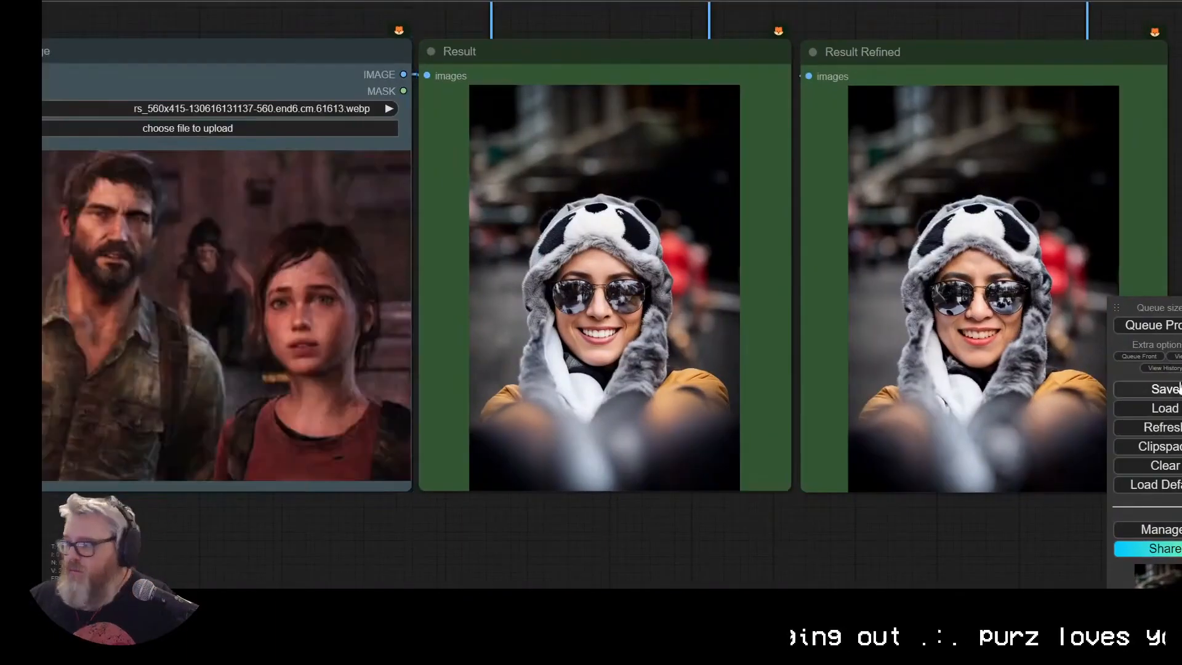
# Step: Compare the faces in The Last of Us source image with those in its Result and Result Refined images
pyautogui.scroll(-2, 382, 185)
pyautogui.moveTo(345, 37); pyautogui.dragTo(398, 297)
pyautogui.moveTo(434, 554); pyautogui.dragTo(373, 35)
pyautogui.scroll(-1, 474, 543)
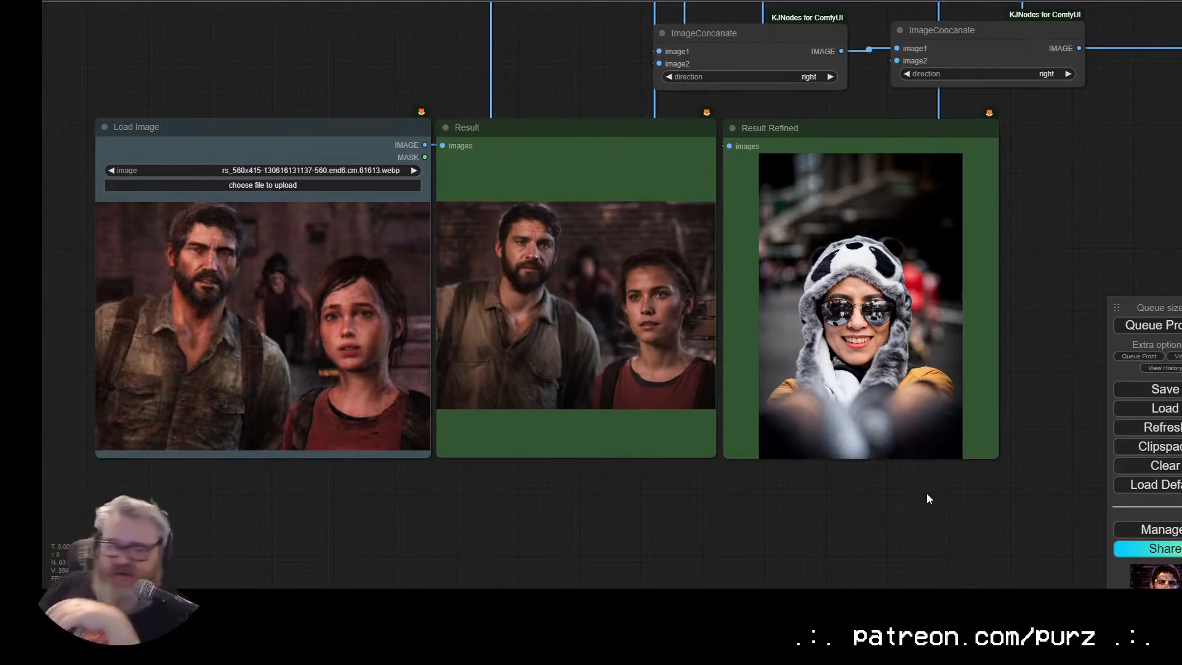
pyautogui.click(882, 407)
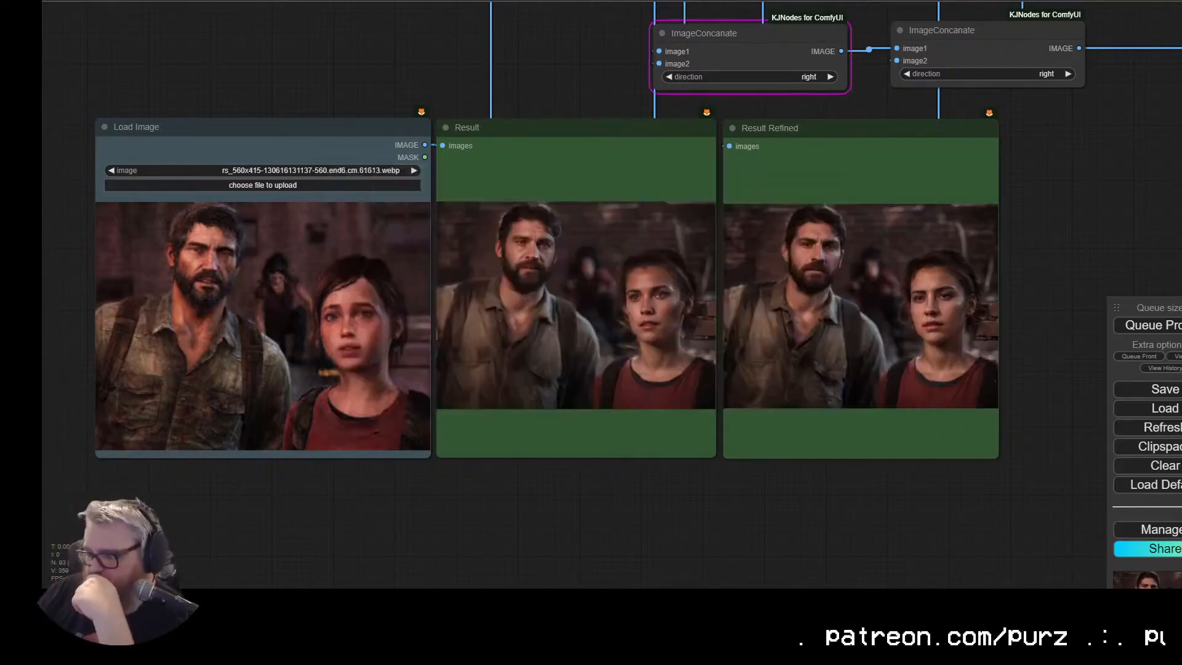
pyautogui.scroll(10, 965, 358)
pyautogui.scroll(-10, 789, 215)
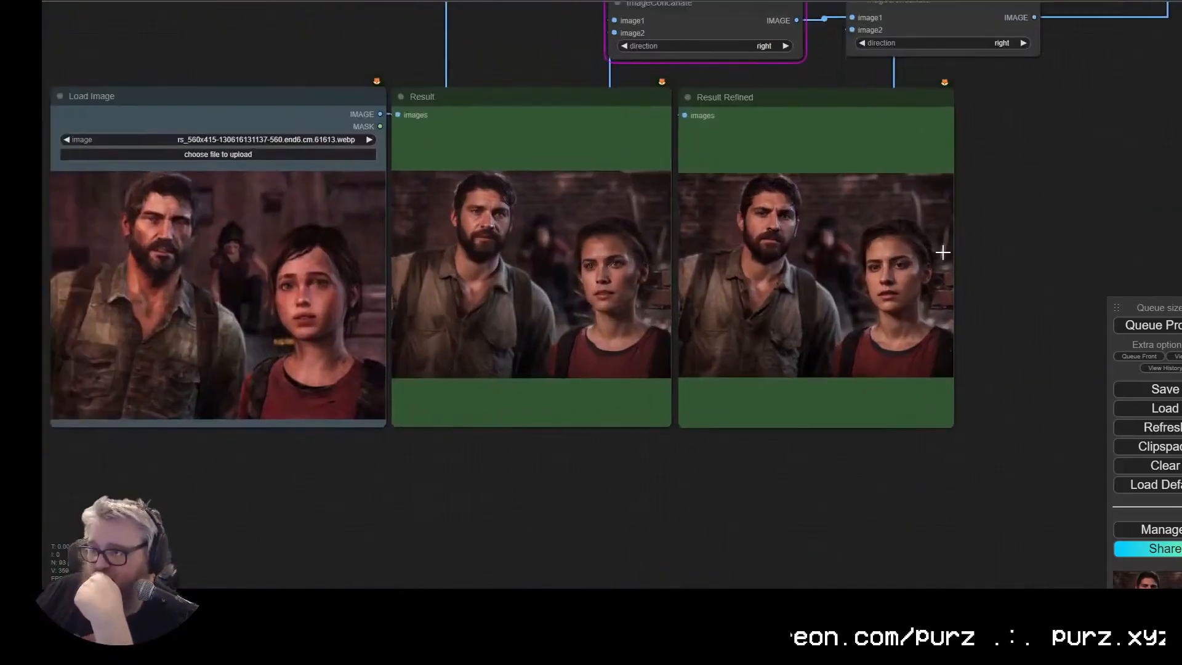
pyautogui.scroll(9, 890, 335)
pyautogui.scroll(-9, 1053, 264)
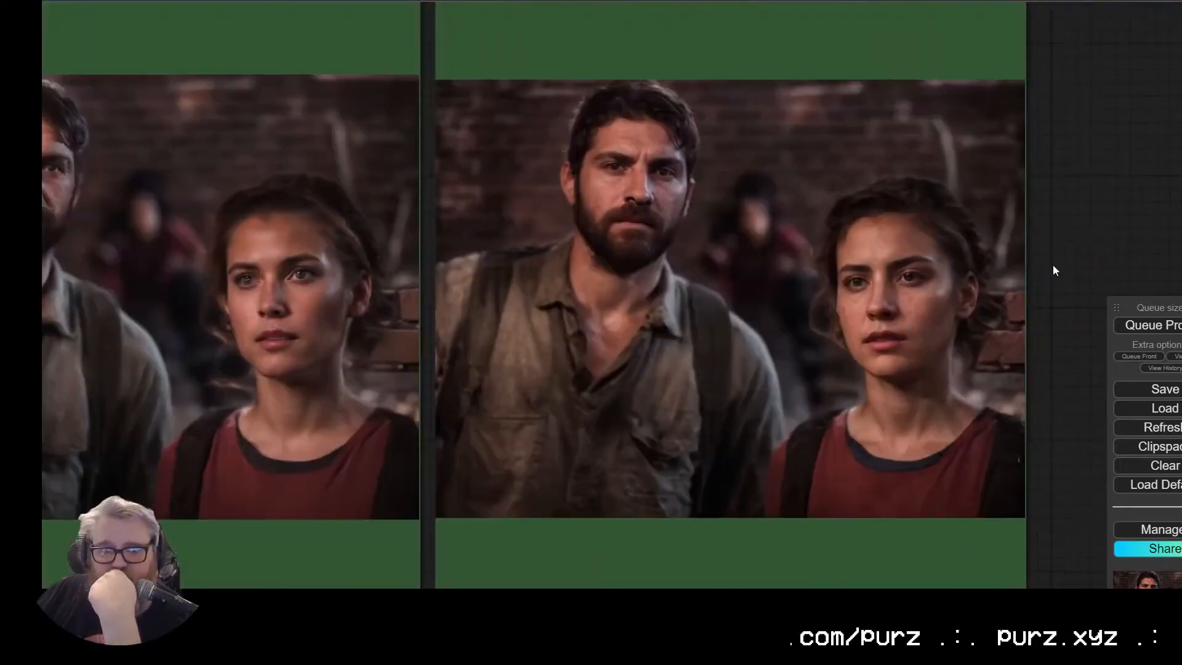
pyautogui.moveTo(772, 517); pyautogui.dragTo(689, 552)
# Step: Save the image of Ellie aiming a rifle to the desktop and load it into ComfyUI's Load Image node
pyautogui.hotkey('alt', 'Tab')
pyautogui.click(375, 378)
pyautogui.press('super+d')
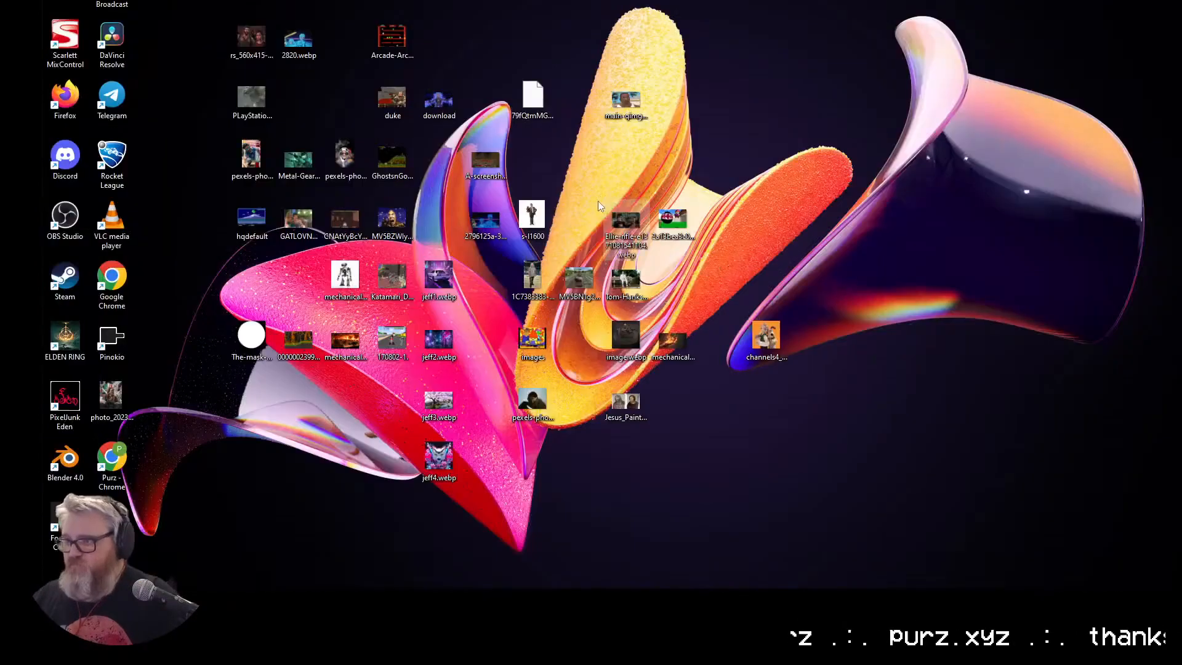
pyautogui.moveTo(252, 52); pyautogui.dragTo(253, 332)
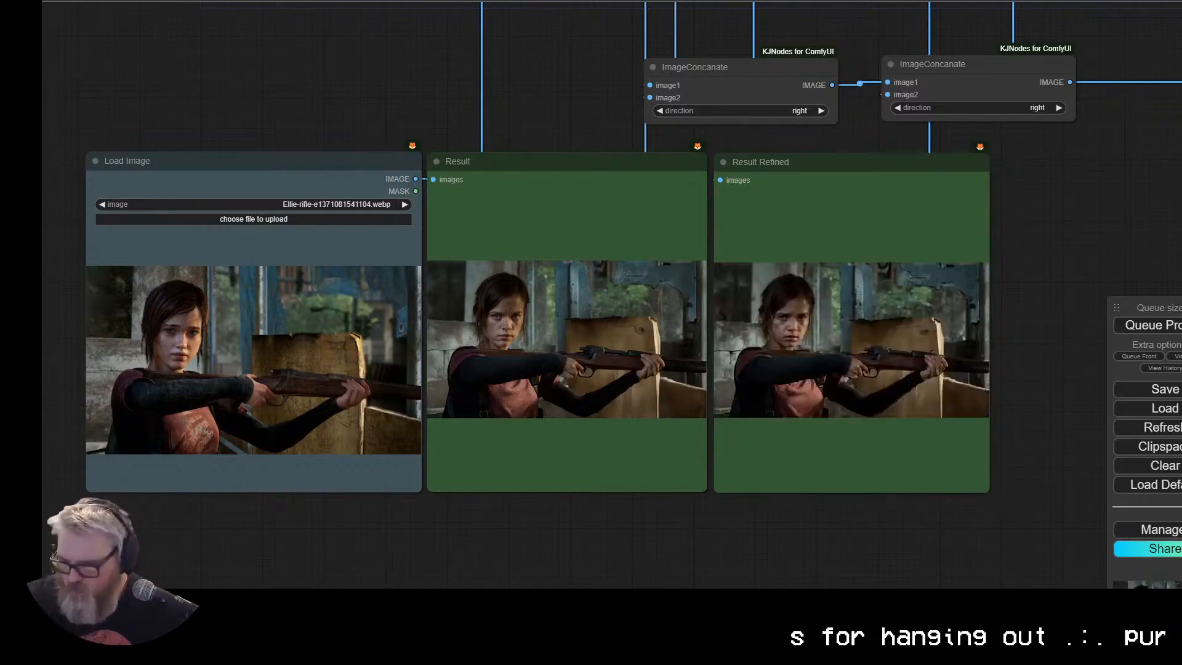
# Step: Examine the face, hands and rifle in the Result Refined image of Ellie
pyautogui.scroll(11, 924, 438)
pyautogui.moveTo(778, 431); pyautogui.dragTo(757, 552)
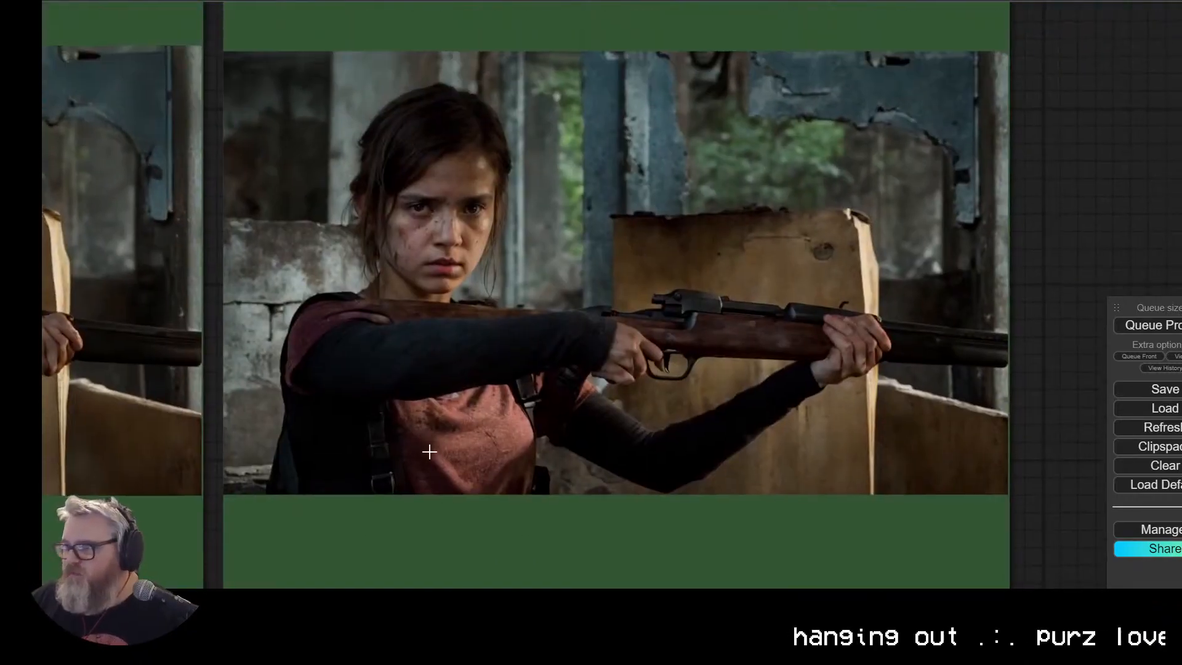
pyautogui.scroll(-5, 798, 246)
pyautogui.scroll(9, 470, 399)
pyautogui.scroll(-13, 492, 382)
# Step: Switch to a new browser tab, search Google Images for "fallout 3" and look through the gameplay screenshots
pyautogui.hotkey('ctrl', 't')
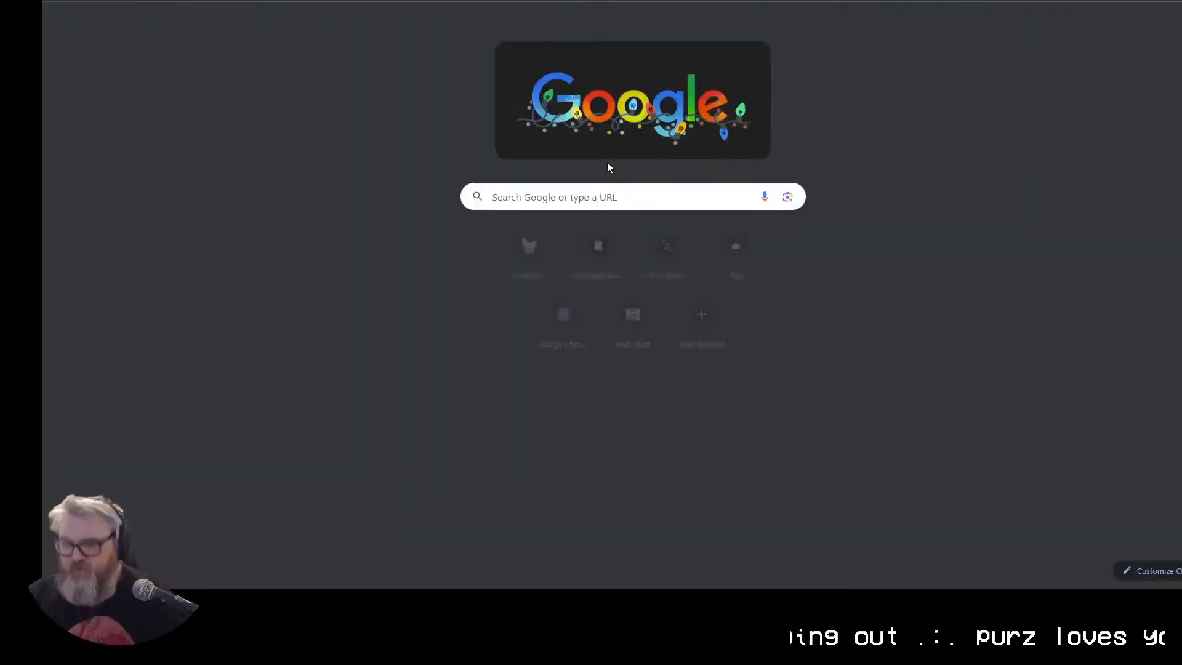
pyautogui.write('fall')
pyautogui.click(505, 39)
pyautogui.click(255, 73)
pyautogui.scroll(-10, 610, 333)
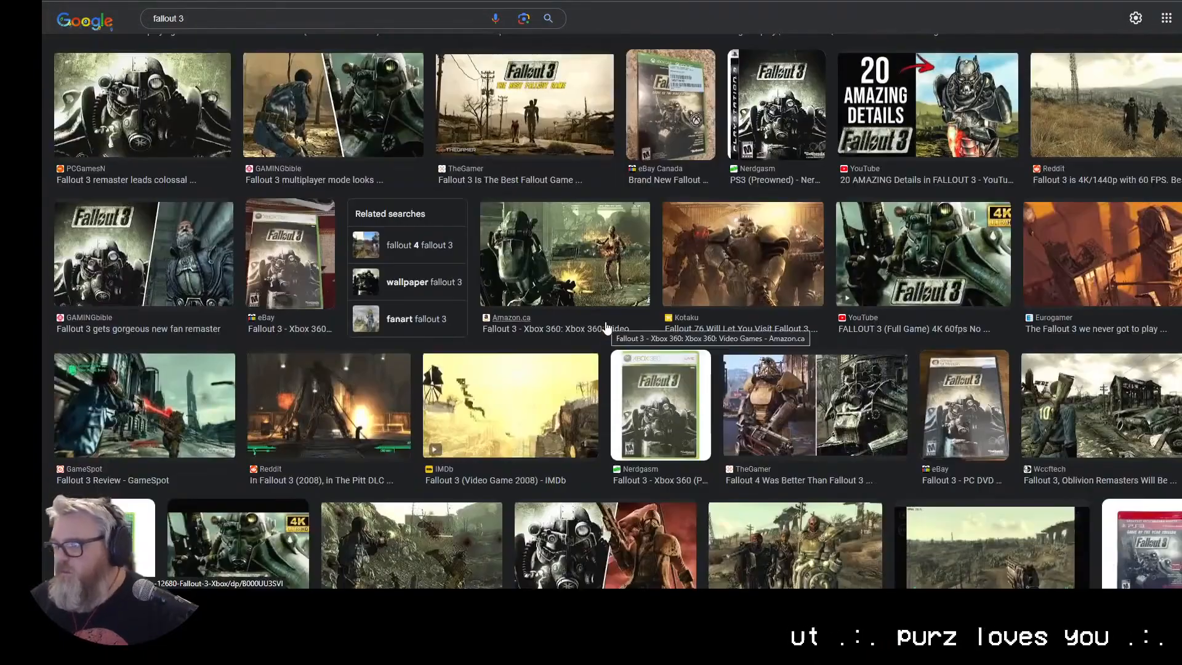
# Step: Save the Fallout 3 screenshot of three armored followers to the desktop and load it into ComfyUI's Load Image node
pyautogui.click(693, 271)
pyautogui.scroll(-5, 572, 309)
pyautogui.click(598, 252)
pyautogui.click(361, 397)
pyautogui.moveTo(924, 210); pyautogui.dragTo(369, 284)
pyautogui.press('super+d')
pyautogui.press('super+d')
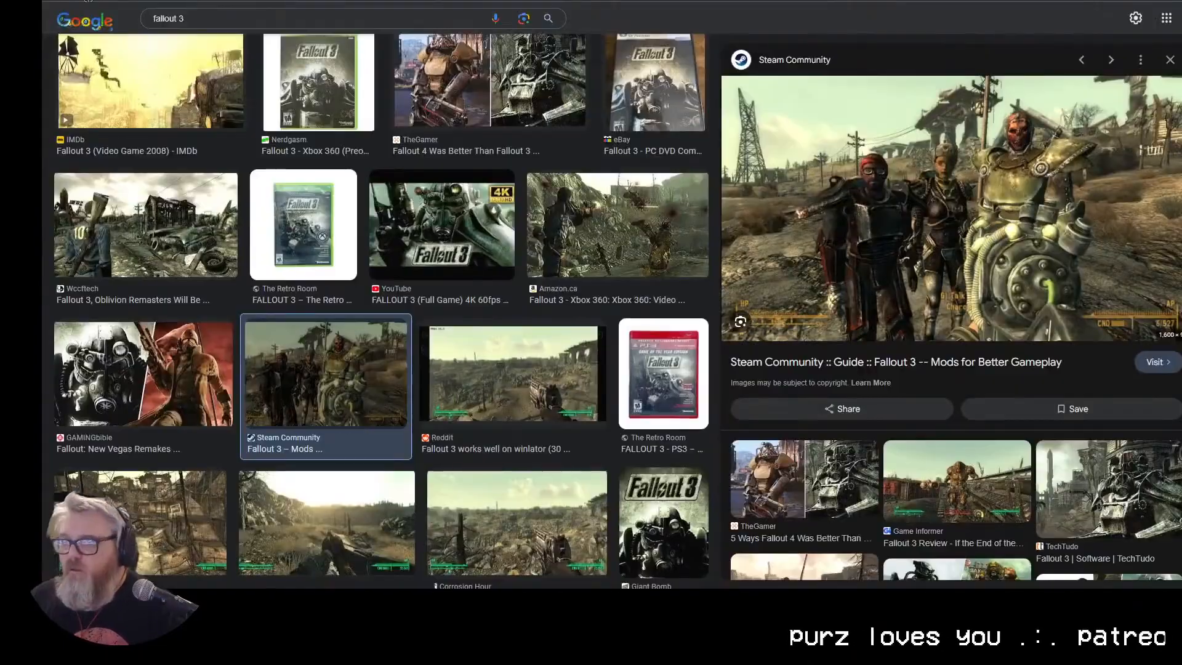
pyautogui.hotkey('ctrl', 'w')
pyautogui.click(265, 348)
# Step: Look over the workflow's second-pass section, including the FaceDetailer and Refiner 1.5 nodes with their inputs and settings
pyautogui.scroll(-5, 753, 346)
pyautogui.scroll(9, 540, 571)
pyautogui.scroll(-9, 541, 572)
pyautogui.scroll(6, 677, 564)
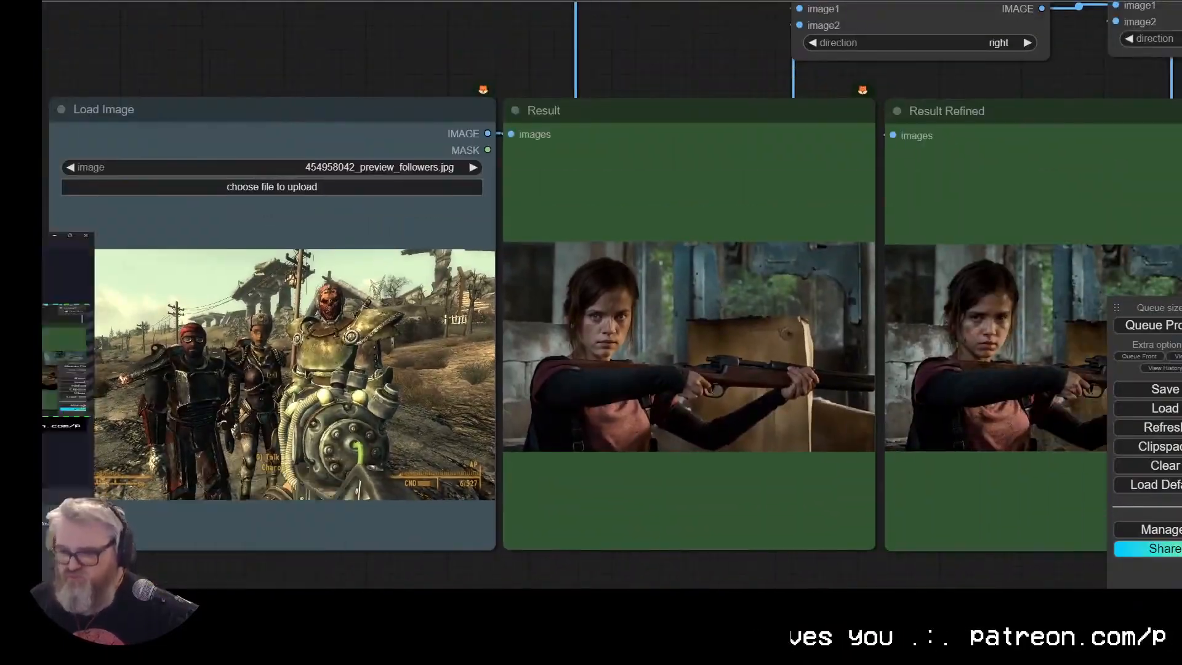
pyautogui.scroll(-4, 677, 565)
pyautogui.moveTo(1010, 203); pyautogui.dragTo(92, 326)
pyautogui.moveTo(912, 238); pyautogui.dragTo(49, 517)
pyautogui.moveTo(446, 54); pyautogui.dragTo(135, 83)
pyautogui.moveTo(298, 80); pyautogui.dragTo(451, 9)
pyautogui.moveTo(665, 548); pyautogui.dragTo(433, 13)
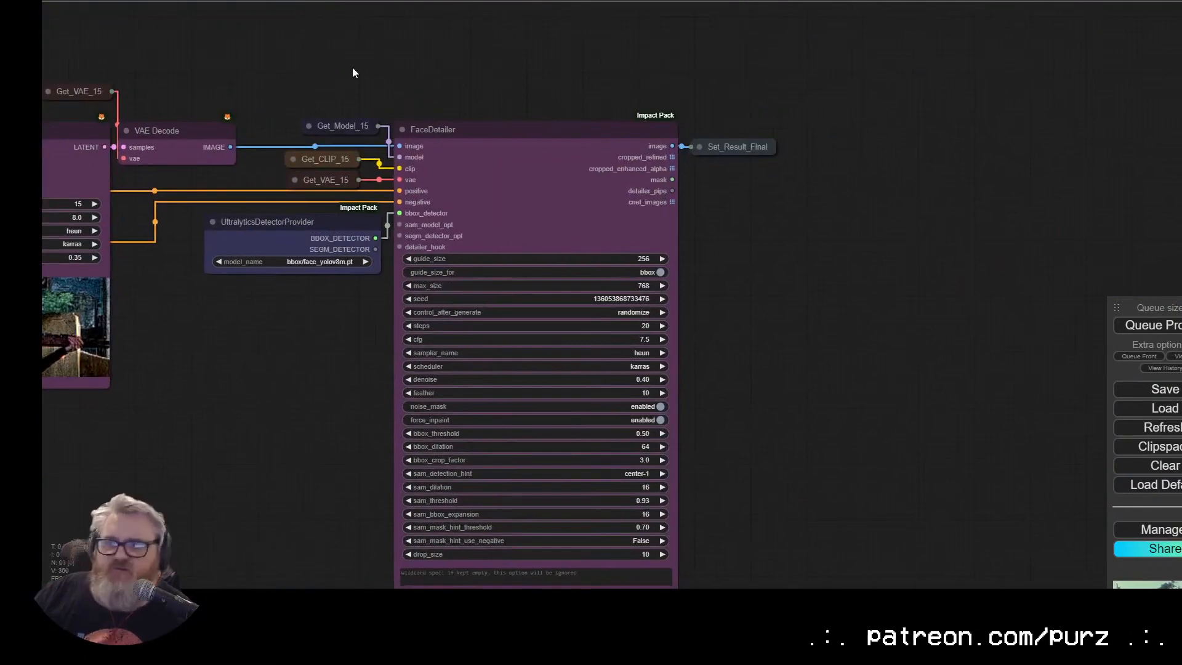
pyautogui.moveTo(231, 108); pyautogui.dragTo(1162, 56)
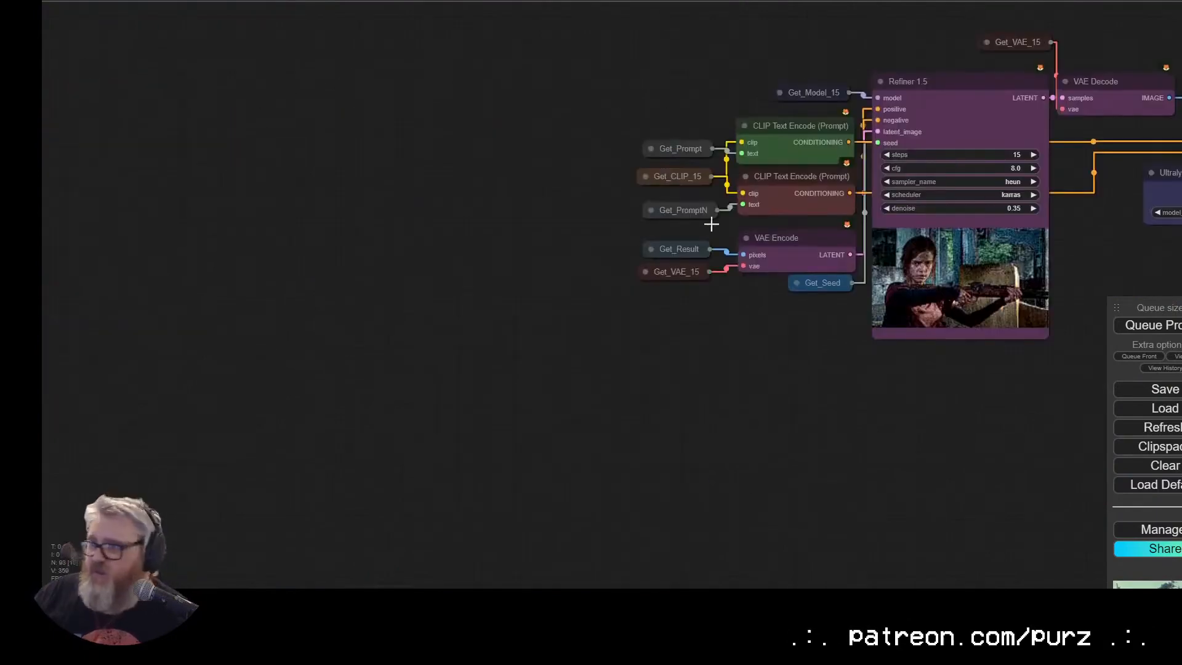
pyautogui.moveTo(330, 297); pyautogui.dragTo(1158, 314)
pyautogui.moveTo(464, 344); pyautogui.dragTo(873, 566)
# Step: Compare the Fallout 3 followers in the Result and Result Refined images, examining the faces, armor and machinery
pyautogui.scroll(6, 589, 489)
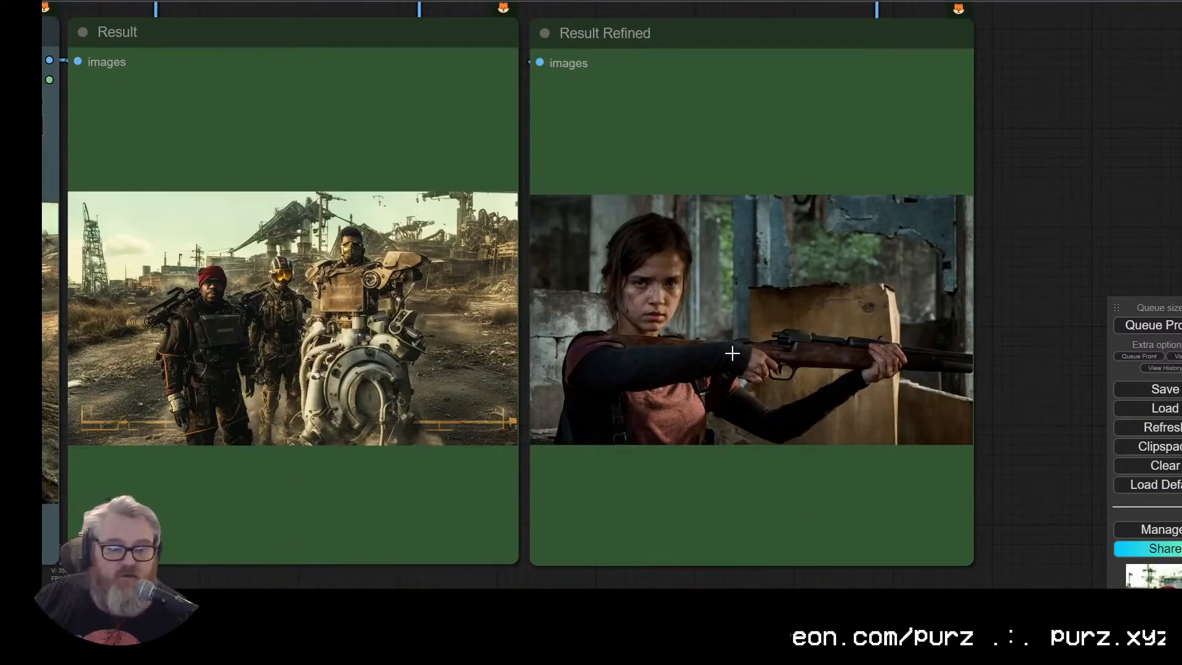
pyautogui.scroll(1, 725, 353)
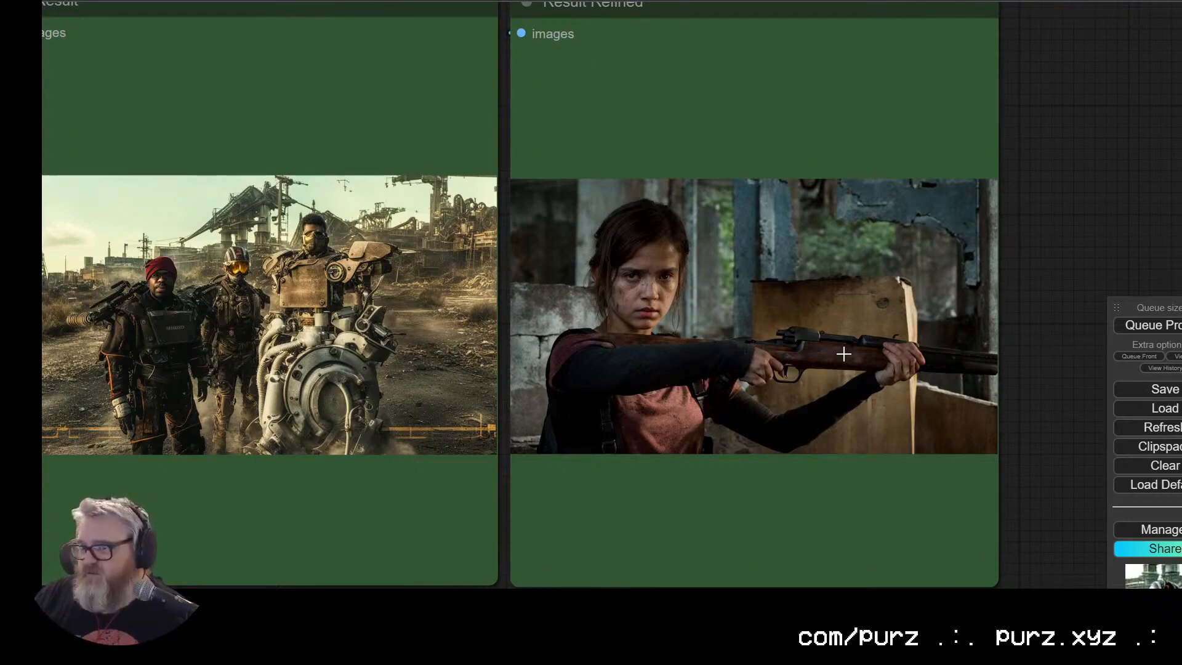
pyautogui.scroll(-4, 769, 370)
pyautogui.scroll(9, 549, 525)
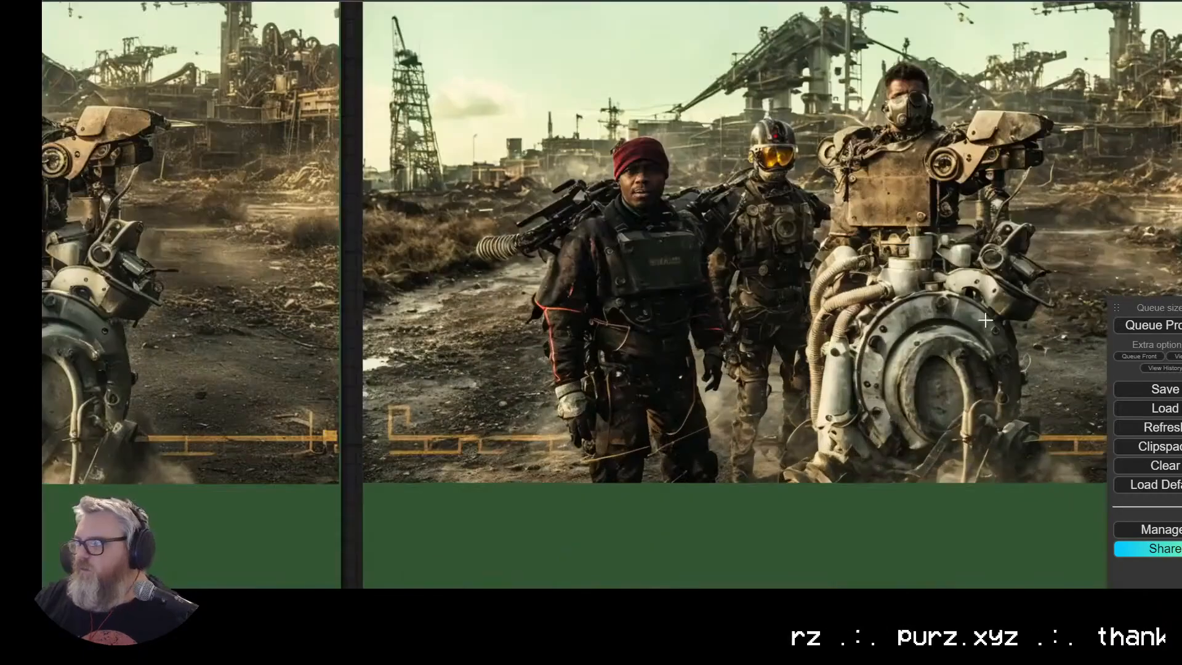
pyautogui.scroll(1, 967, 357)
pyautogui.moveTo(967, 358); pyautogui.dragTo(796, 428)
pyautogui.scroll(-8, 477, 456)
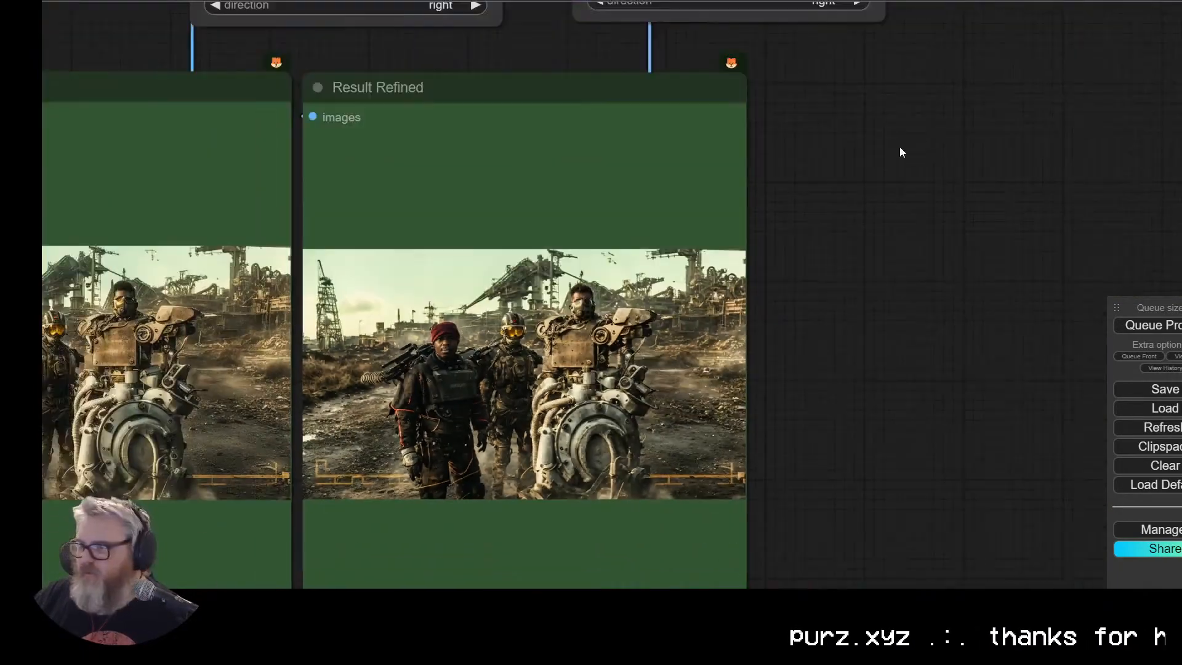
pyautogui.scroll(8, 278, 246)
# Step: Pick a Fallout 3 screenshot of the ruined shanty town in the browser and load it into ComfyUI
pyautogui.hotkey('ctrl', 'Tab')
pyautogui.click(518, 446)
pyautogui.click(326, 277)
pyautogui.click(138, 275)
pyautogui.hotkey('alt', 'Tab')
# Step: Change the Google Images search to "fallout 2" and look through the gameplay screenshots
pyautogui.hotkey('ctrl', 'Tab')
pyautogui.click(301, 13)
pyautogui.press('BackSpace')
pyautogui.press('BackSpace')
pyautogui.press('BackSpace')
pyautogui.press('BackSpace')
pyautogui.press('BackSpace')
pyautogui.press('BackSpace')
pyautogui.write('lout 2')
pyautogui.press('Return')
pyautogui.scroll(-3, 516, 289)
pyautogui.scroll(-5, 516, 288)
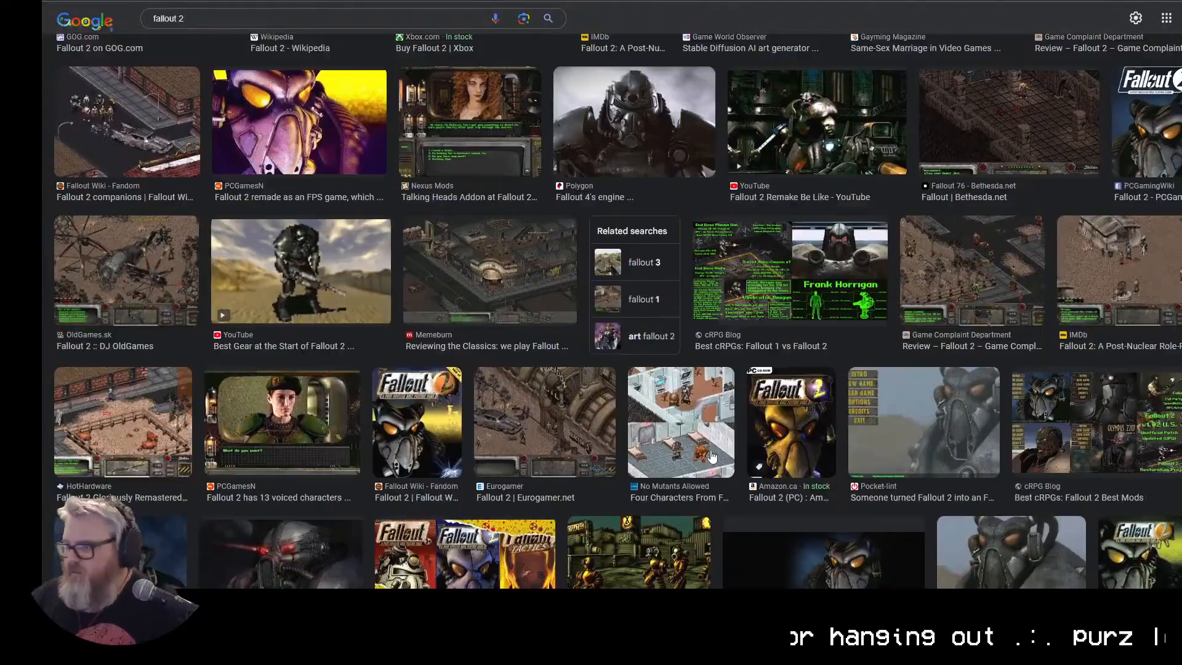
# Step: Save the isometric Fallout 2 vault screenshot to the desktop and load it into the Load Image node
pyautogui.click(516, 288)
pyautogui.hotkey('alt', 'Tab')
pyautogui.moveTo(933, 223); pyautogui.dragTo(293, 383)
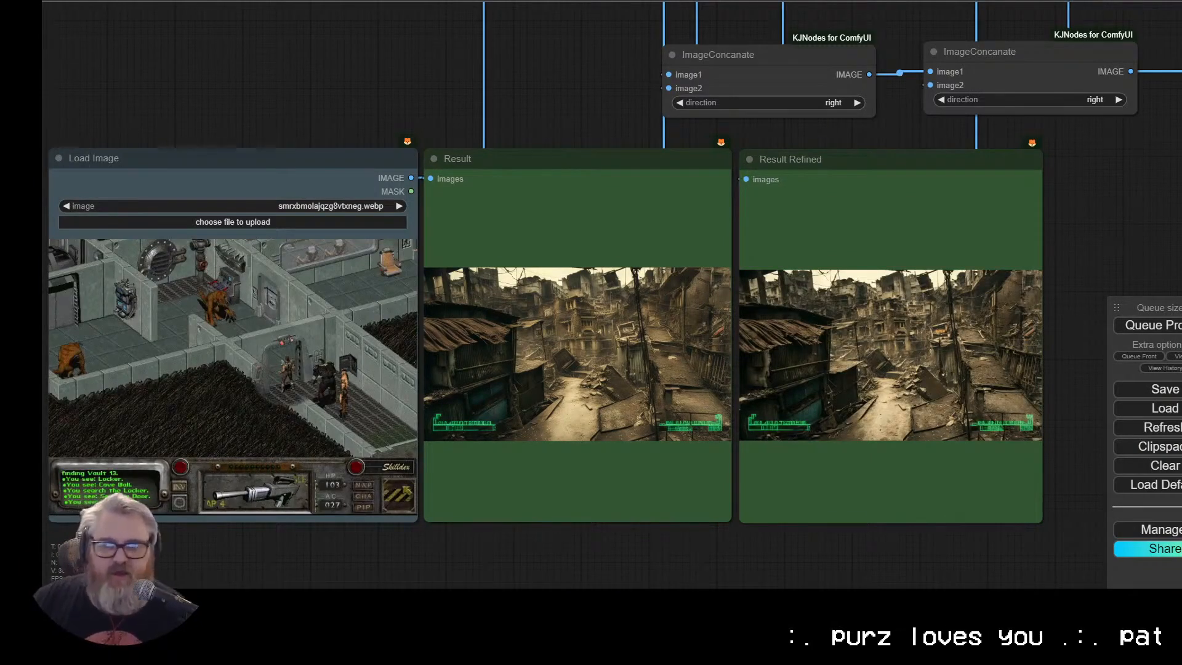
# Step: Examine the buildings, rubble and HUD in the Result Refined image of the ruined shanty town
pyautogui.scroll(3, 951, 516)
pyautogui.moveTo(989, 550); pyautogui.dragTo(822, 426)
pyautogui.scroll(5, 1029, 205)
pyautogui.moveTo(1030, 205); pyautogui.dragTo(1057, 360)
pyautogui.scroll(1, 1047, 345)
pyautogui.moveTo(976, 346); pyautogui.dragTo(1116, 346)
pyautogui.scroll(1, 1112, 343)
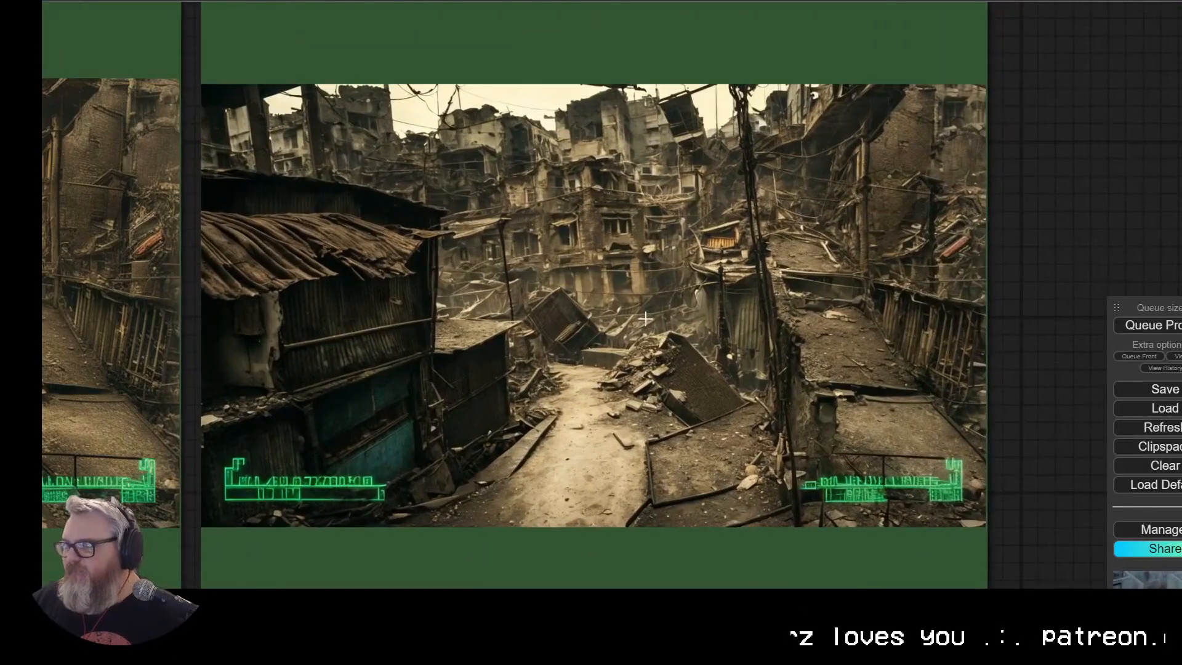
# Step: Compare the Fallout 2 vault's Result and Result Refined images with the source, dismissing the ImageConcanate error
pyautogui.scroll(-11, 554, 253)
pyautogui.moveTo(363, 397); pyautogui.dragTo(719, 460)
pyautogui.scroll(2, 718, 460)
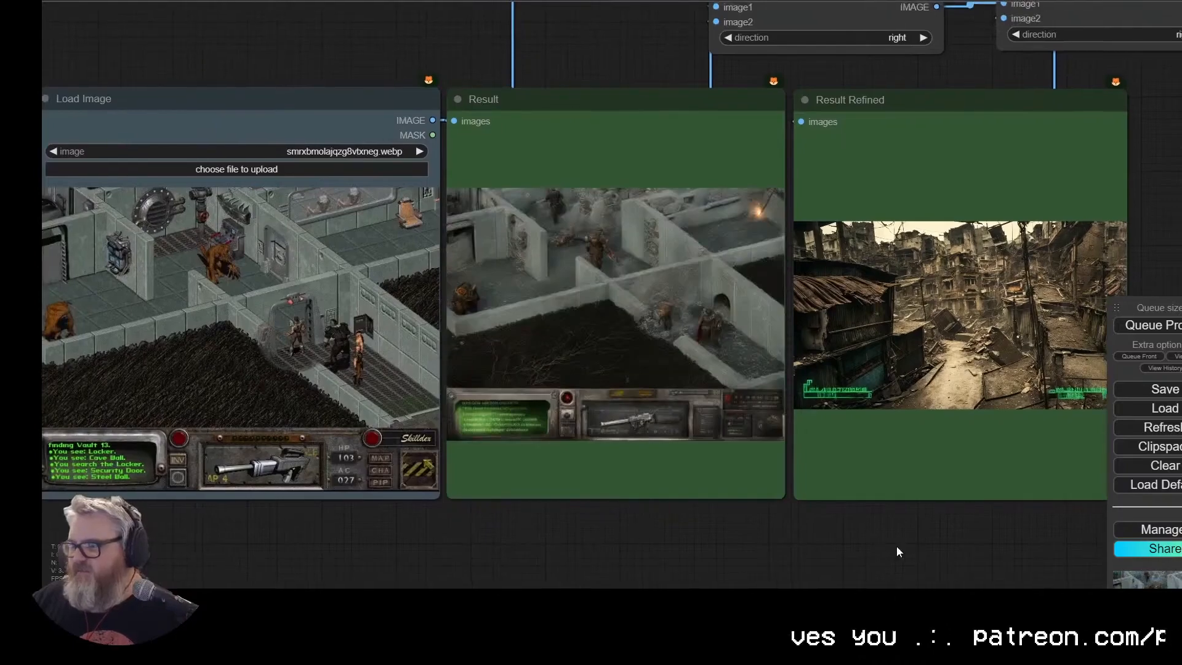
pyautogui.scroll(5, 934, 418)
pyautogui.moveTo(866, 578); pyautogui.dragTo(654, 628)
pyautogui.scroll(-2, 957, 456)
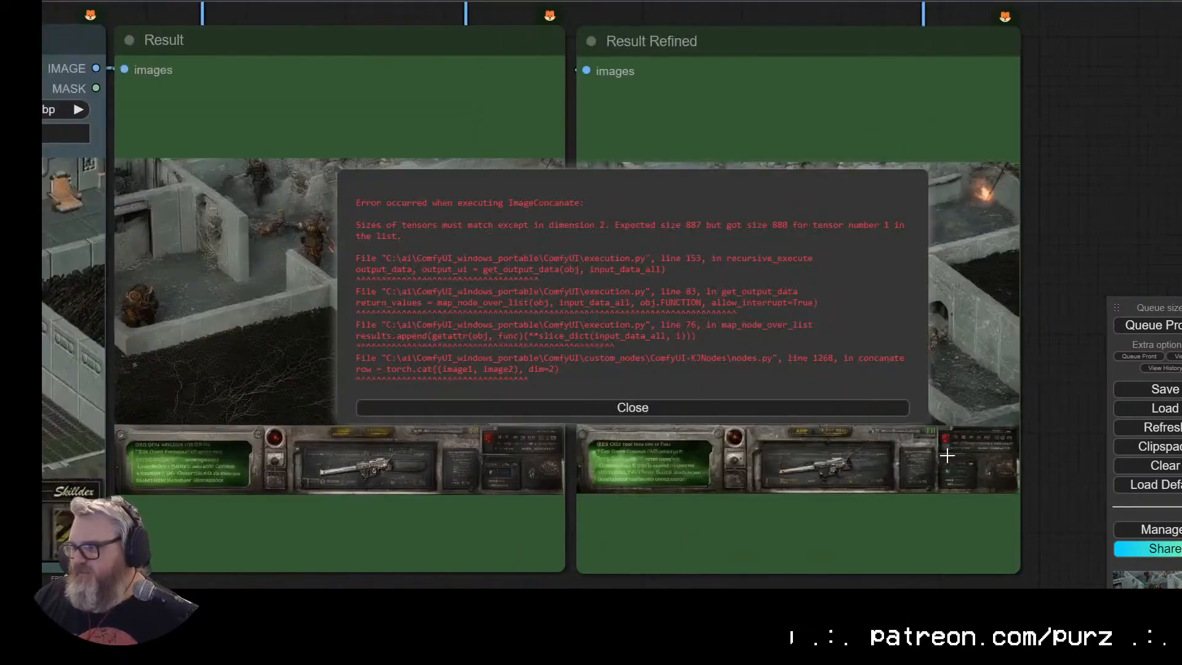
pyautogui.click(856, 407)
pyautogui.scroll(4, 845, 461)
pyautogui.moveTo(1180, 146); pyautogui.dragTo(1085, 202)
pyautogui.scroll(-12, 671, 518)
pyautogui.scroll(4, 567, 529)
pyautogui.moveTo(569, 547); pyautogui.dragTo(779, 478)
# Step: Search Google Images for "leisure suit larry" and refine the search with "pc game"
pyautogui.hotkey('ctrl', 'Tab')
pyautogui.tripleClick(403, 16)
pyautogui.write('leisure suit larry')
pyautogui.press('Return')
pyautogui.click(283, 39)
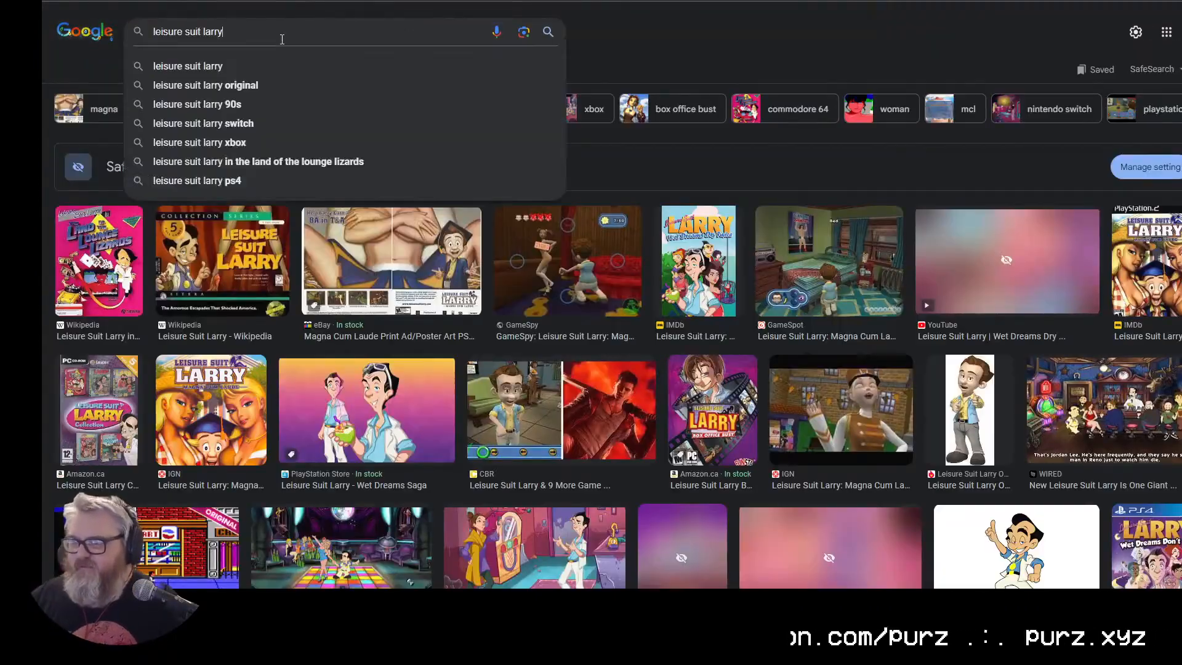
pyautogui.write('pc game')
pyautogui.press('Return')
# Step: Open the pixelated Leisure Suit Larry bar screenshot and save it to the desktop for the workflow
pyautogui.click(163, 261)
pyautogui.click(147, 392)
pyautogui.moveTo(951, 203); pyautogui.dragTo(388, 217)
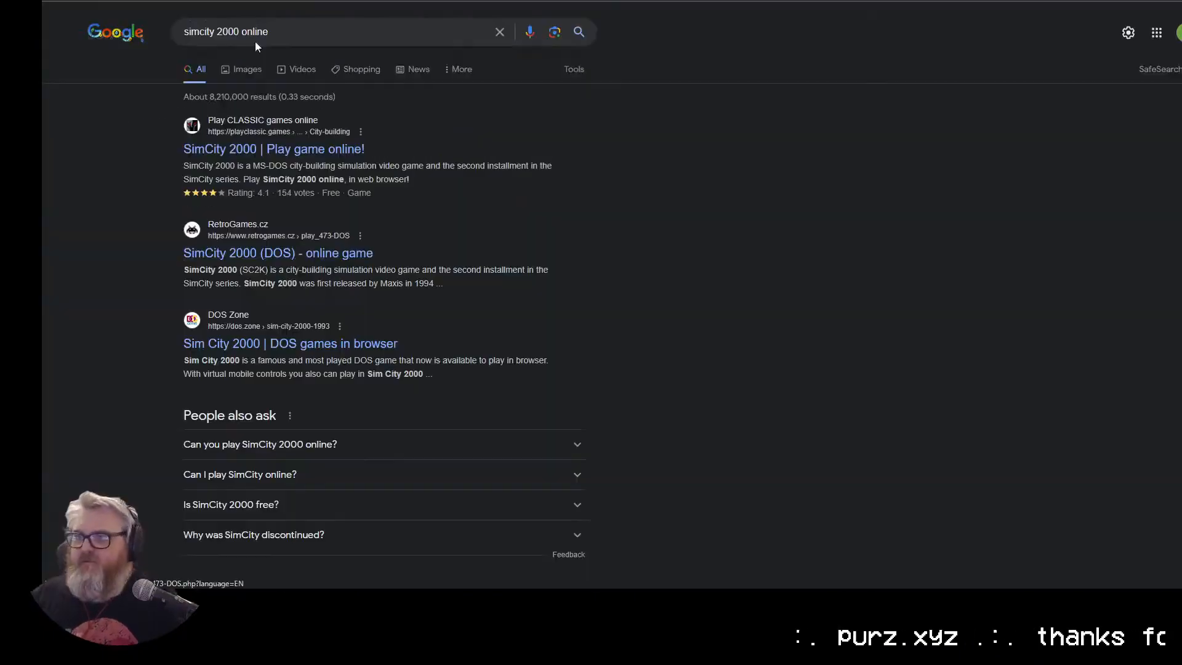
# Step: Search Google Images for "simcity 2000" and load the city screenshot with the giant robot into the Load Image node
pyautogui.press('BackSpace')
pyautogui.press('BackSpace')
pyautogui.press('BackSpace')
pyautogui.press('BackSpace')
pyautogui.press('BackSpace')
pyautogui.press('BackSpace')
pyautogui.press('BackSpace')
pyautogui.press('Return')
pyautogui.click(240, 66)
pyautogui.click(141, 256)
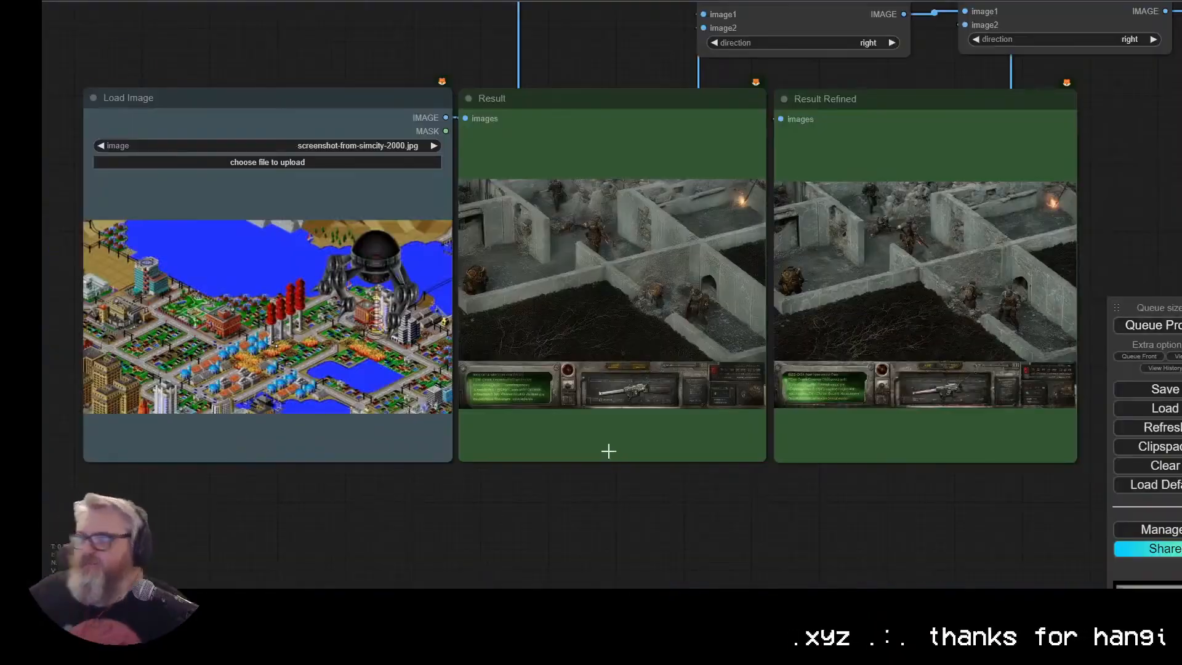
# Step: Compare the Leisure Suit Larry bar scene in the Result and Result Refined images
pyautogui.scroll(5, 560, 521)
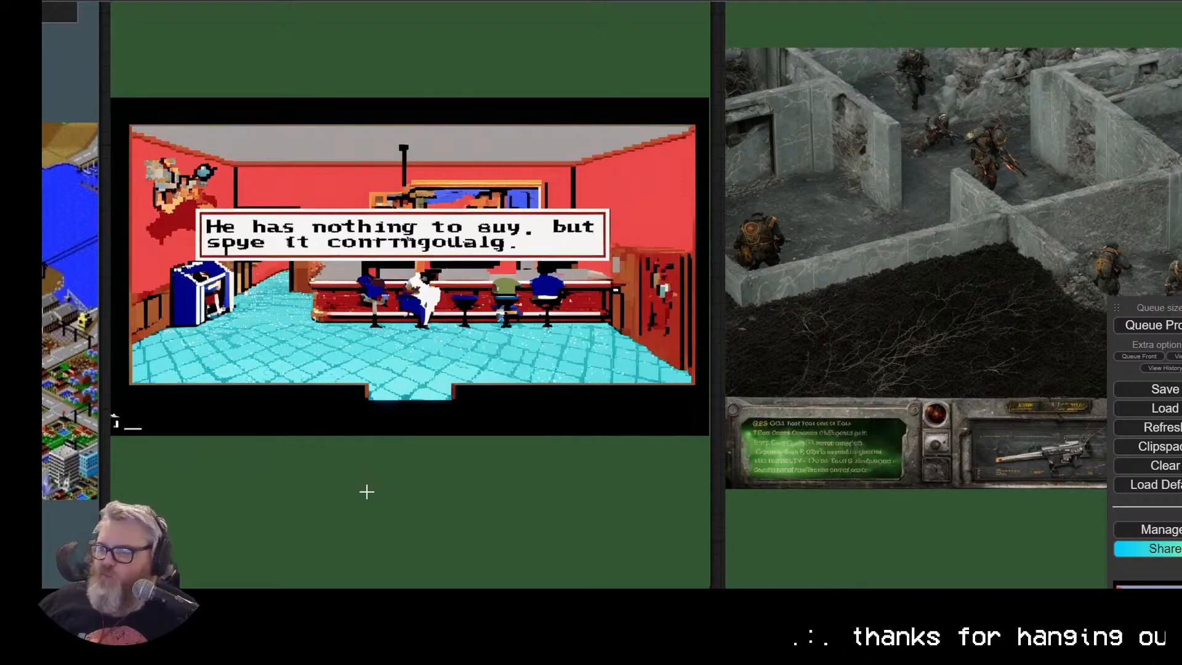
pyautogui.scroll(-3, 362, 502)
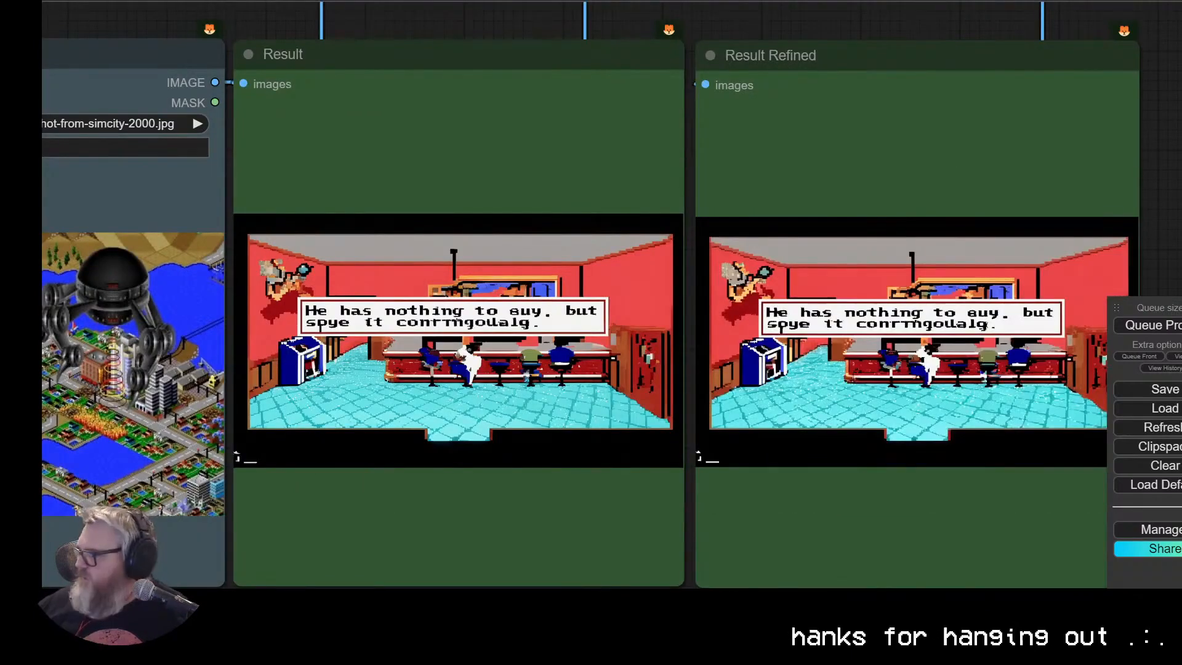
pyautogui.scroll(2, 954, 317)
pyautogui.scroll(-5, 955, 319)
# Step: Search Google Images using a suggestion for "blurry cel" and look through the results
pyautogui.click(451, 1)
pyautogui.tripleClick(333, 25)
pyautogui.write('blurry cel')
pyautogui.click(246, 102)
pyautogui.scroll(-10, 308, 308)
pyautogui.scroll(12, 307, 308)
# Step: Search Google Images for "blurry photo" and look through the candidate pictures
pyautogui.tripleClick(217, 39)
pyautogui.write('blurry photo')
pyautogui.press('Return')
pyautogui.click(483, 175)
pyautogui.click(111, 124)
pyautogui.click(146, 428)
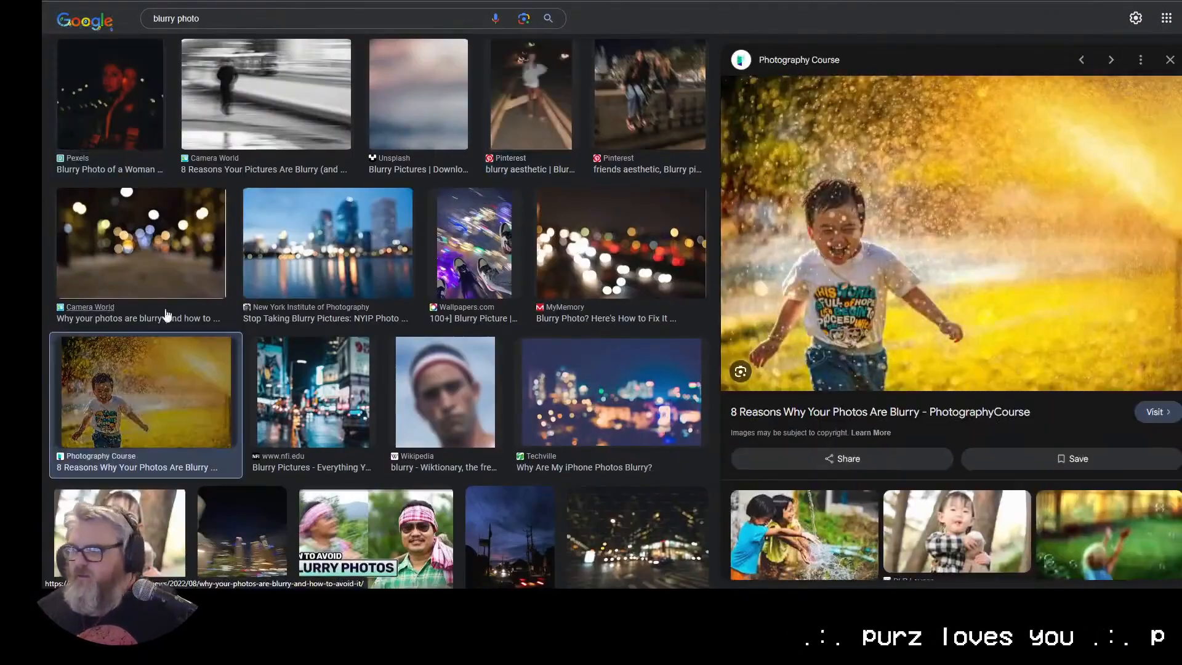
pyautogui.click(143, 247)
pyautogui.scroll(-5, 330, 348)
pyautogui.scroll(-4, 331, 348)
# Step: Pick the blurred photo of a running dog and load it into the Load Image node
pyautogui.click(513, 440)
pyautogui.scroll(-5, 512, 440)
pyautogui.click(314, 419)
pyautogui.scroll(-6, 386, 361)
pyautogui.click(142, 493)
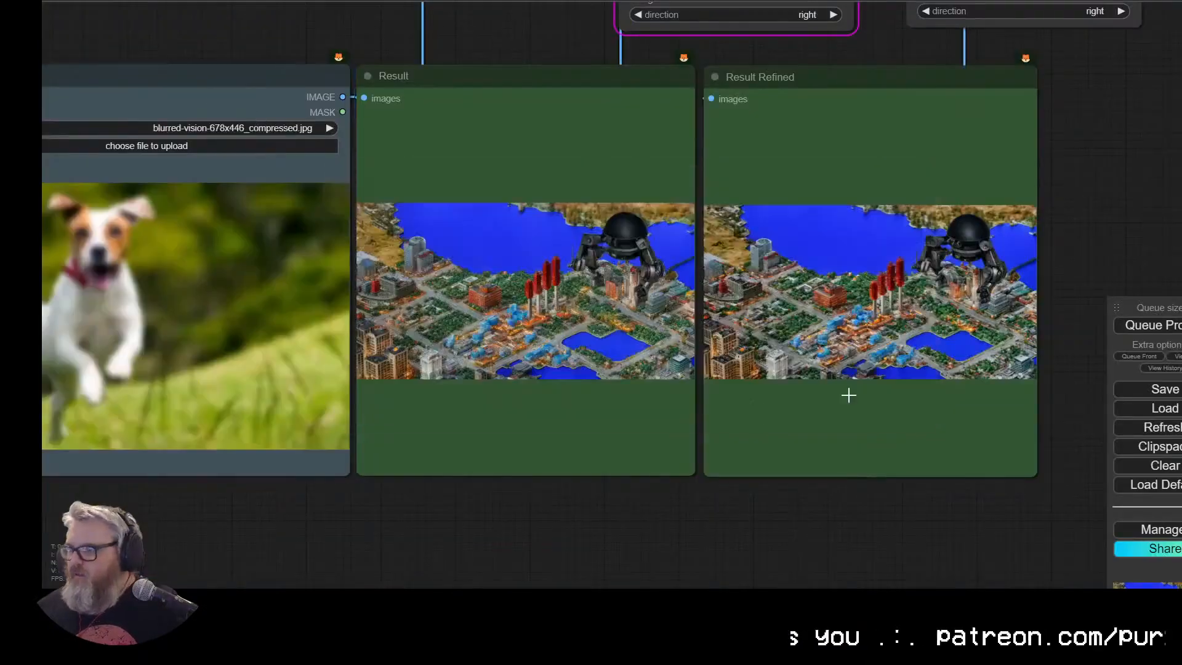
# Step: Examine the city and giant robot in the SimCity 2000 Result and Result Refined images
pyautogui.scroll(5, 681, 523)
pyautogui.scroll(-3, 424, 565)
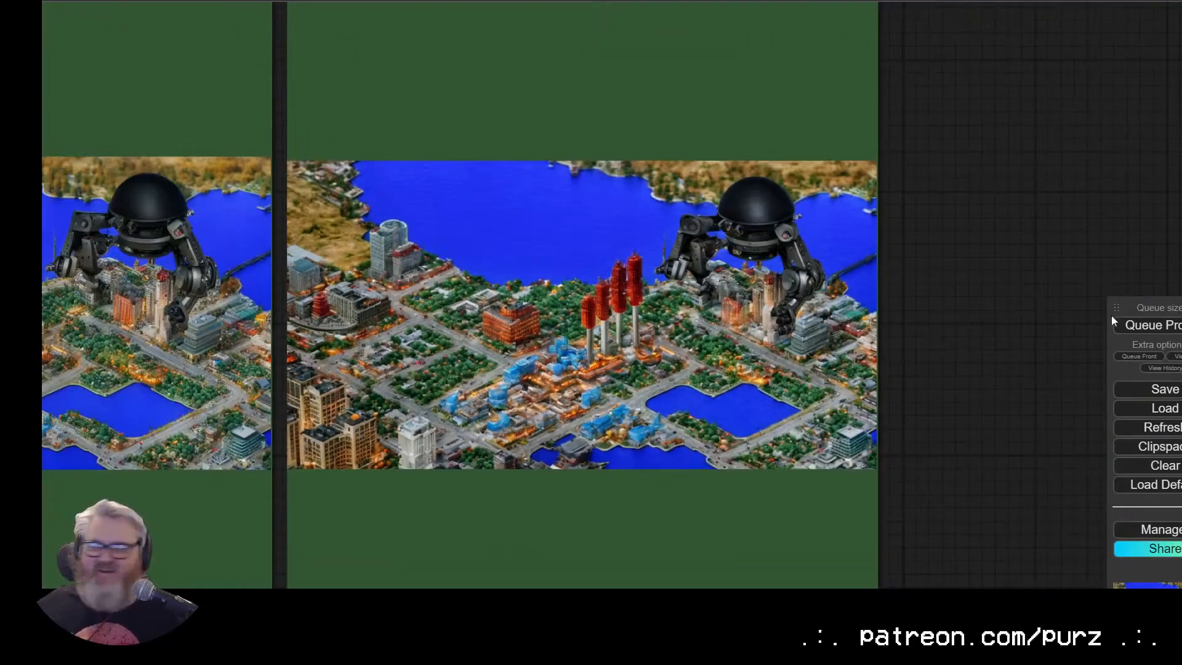
pyautogui.scroll(-7, 727, 289)
pyautogui.moveTo(277, 508); pyautogui.dragTo(518, 508)
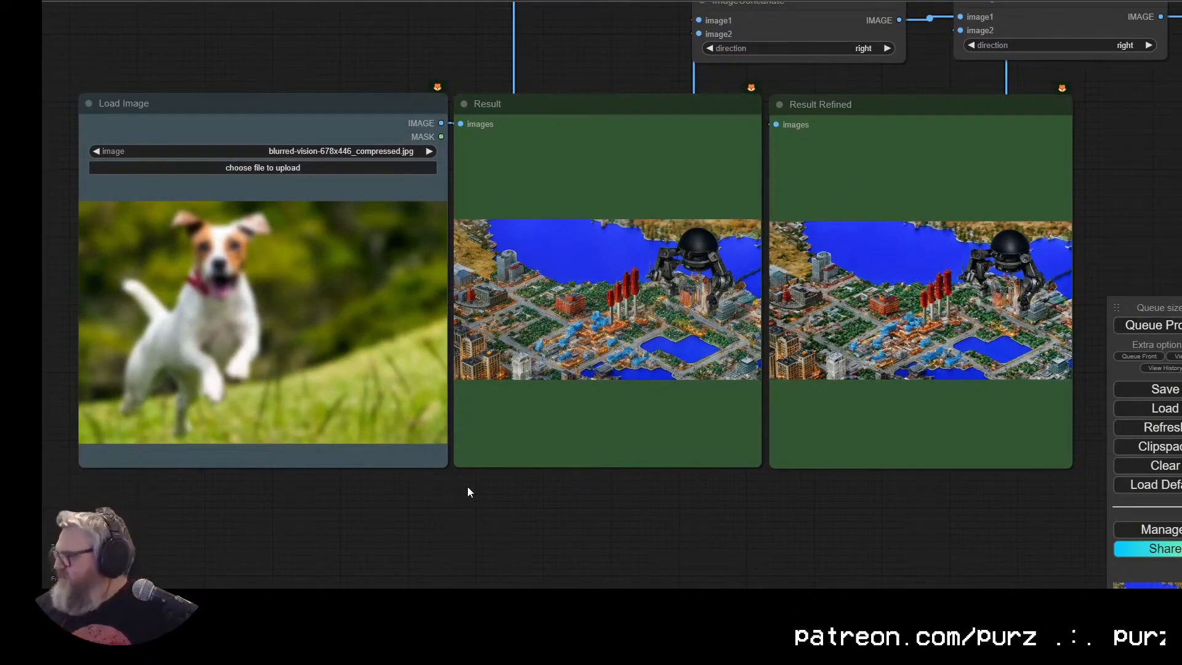
# Step: Find a top-down tile puzzle game screenshot in a new browser tab and load it into the Load Image node
pyautogui.hotkey('ctrl', 't')
pyautogui.write('c')
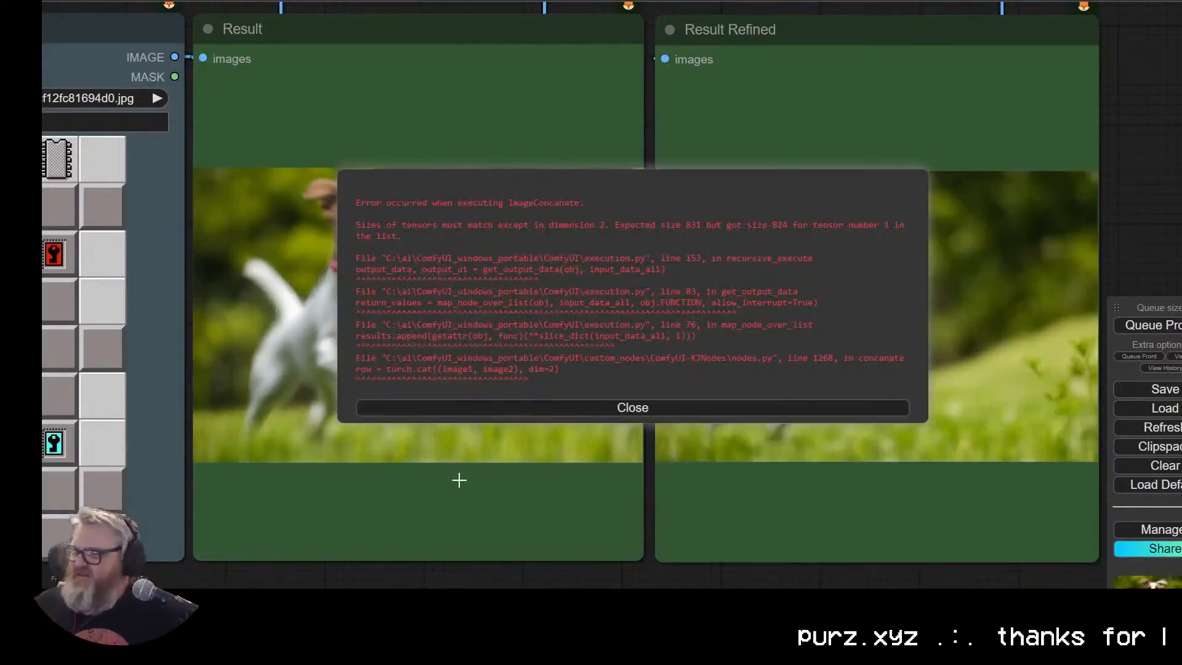
# Step: Dismiss the ImageConcanate error and compare the dog and tile puzzle results with their source images
pyautogui.click(678, 408)
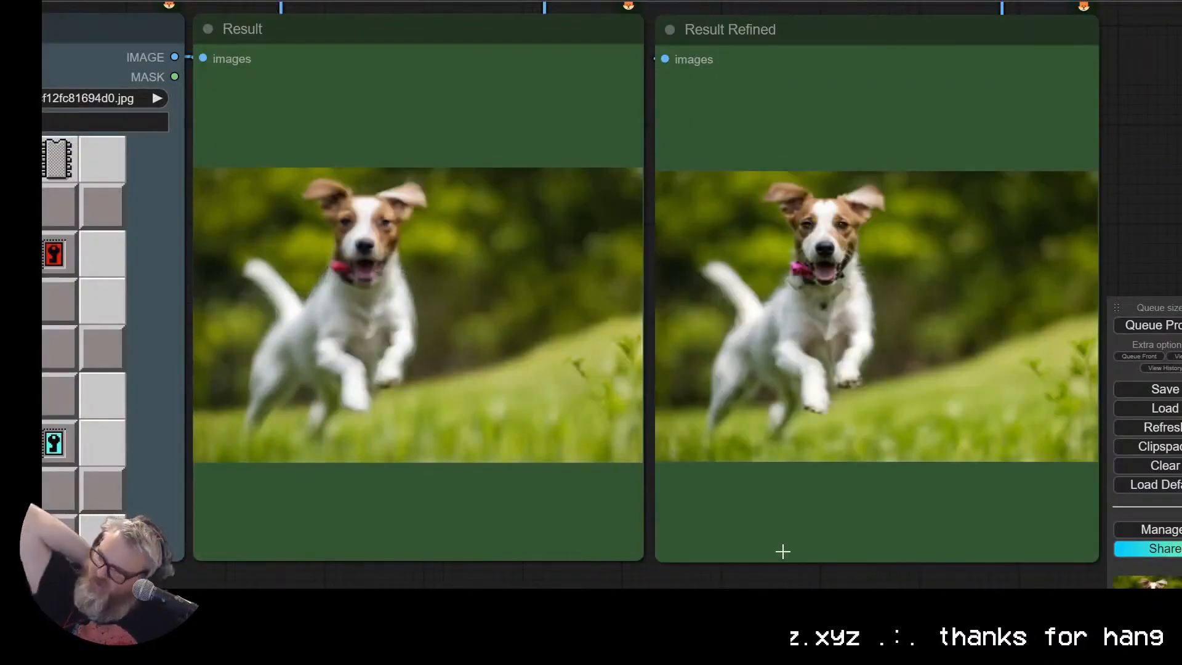
pyautogui.scroll(-4, 753, 485)
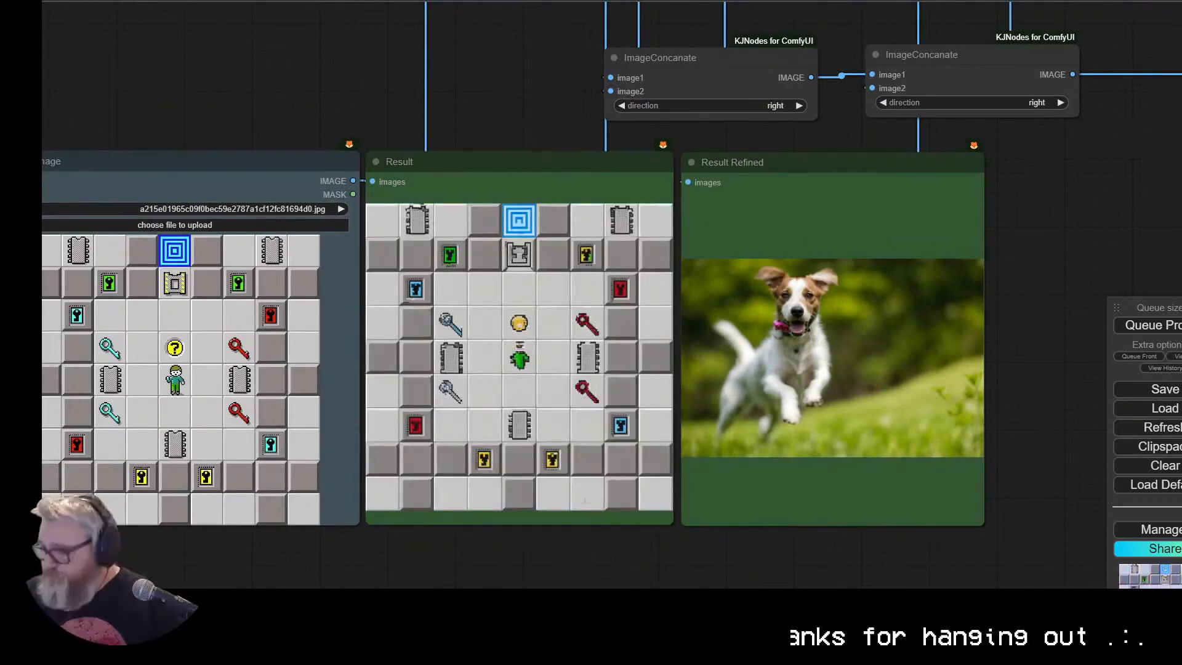
pyautogui.scroll(5, 614, 396)
pyautogui.scroll(-6, 705, 206)
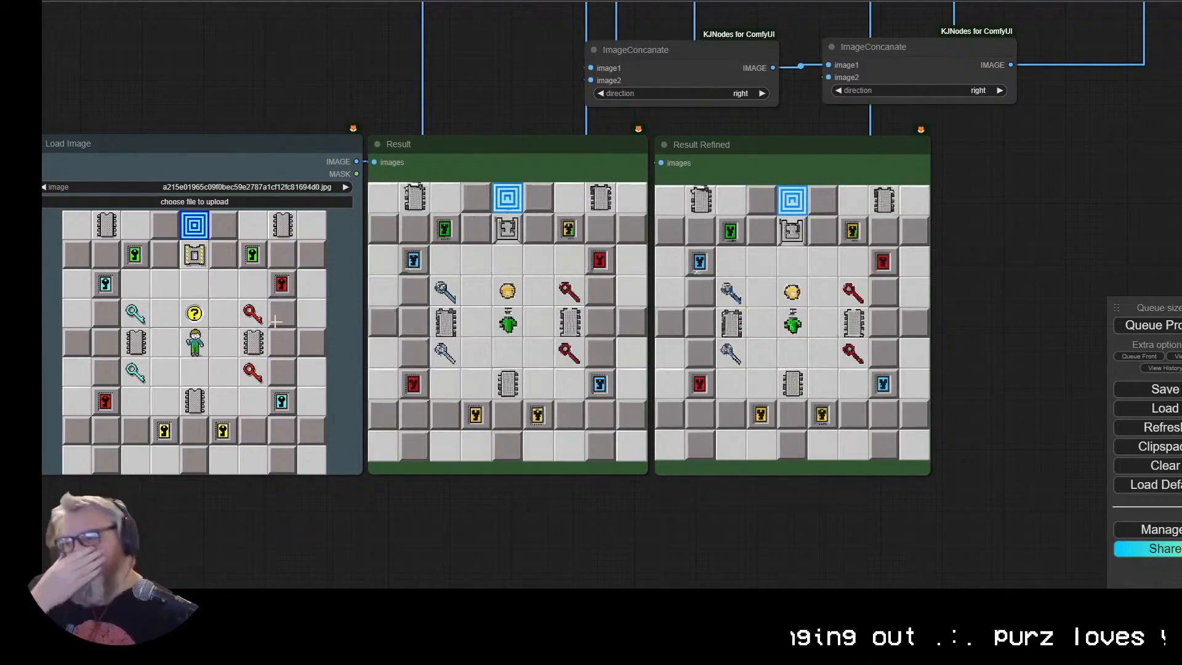
# Step: Look over the workflow's prompt text, BLIP caption and checkpoint nodes, continuing to the First Pass and Refiner samplers
pyautogui.scroll(-3, 343, 186)
pyautogui.moveTo(431, 37); pyautogui.dragTo(531, 472)
pyautogui.scroll(-2, 189, 277)
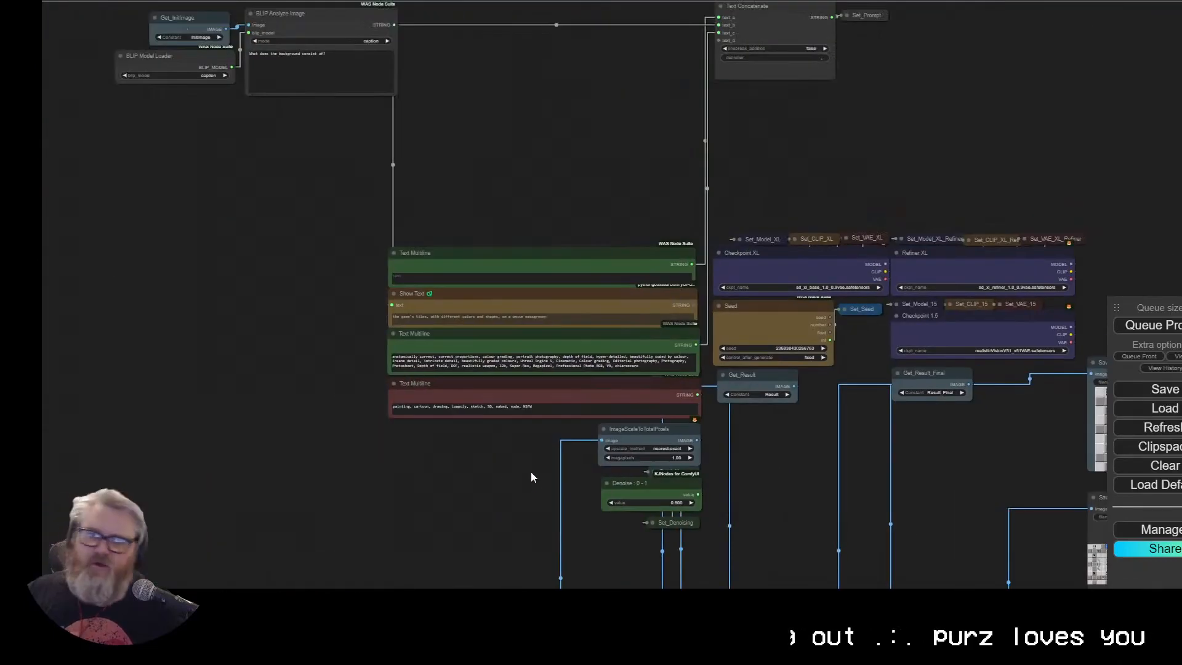
pyautogui.moveTo(1071, 425); pyautogui.dragTo(260, 235)
pyautogui.scroll(4, 260, 235)
pyautogui.moveTo(657, 132); pyautogui.dragTo(434, 5)
pyautogui.scroll(3, 483, 51)
pyautogui.moveTo(482, 51); pyautogui.dragTo(533, 16)
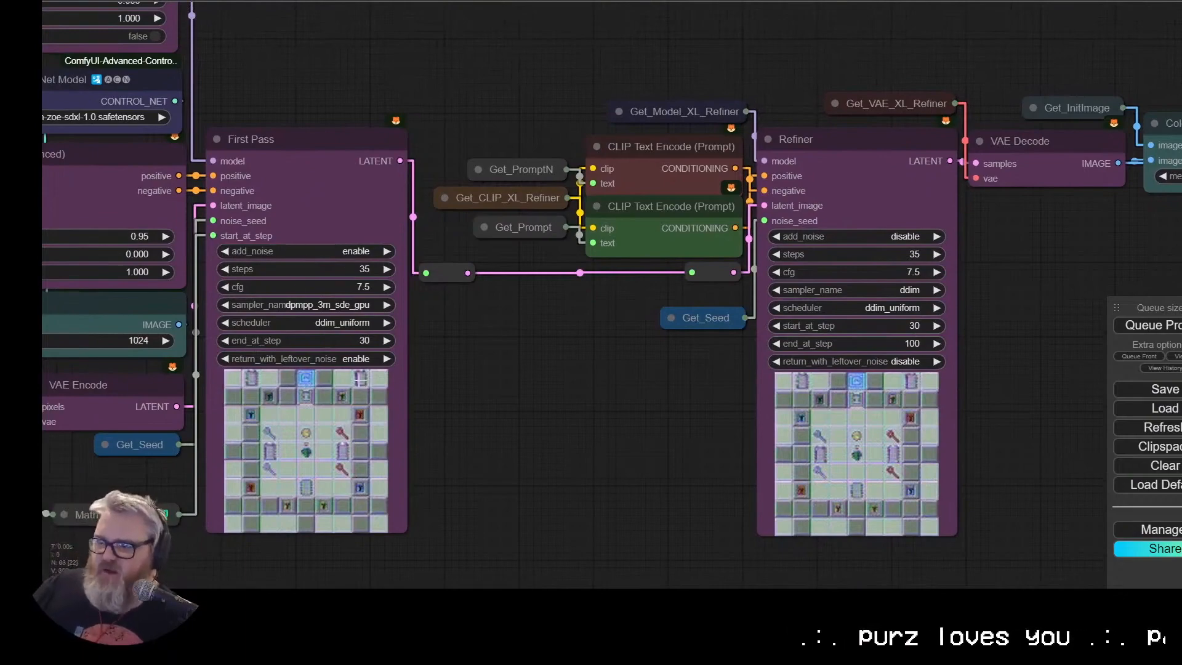
# Step: Follow the workflow from the Refiner sampler through the Refiner 1.5 node to the FaceDetailer and its final output
pyautogui.scroll(1, 631, 482)
pyautogui.moveTo(636, 501); pyautogui.dragTo(634, 3)
pyautogui.moveTo(635, 320); pyautogui.dragTo(535, 3)
pyautogui.moveTo(654, 358); pyautogui.dragTo(110, 283)
pyautogui.moveTo(262, 291); pyautogui.dragTo(514, 287)
pyautogui.scroll(-1, 323, 381)
pyautogui.scroll(-1, 387, 279)
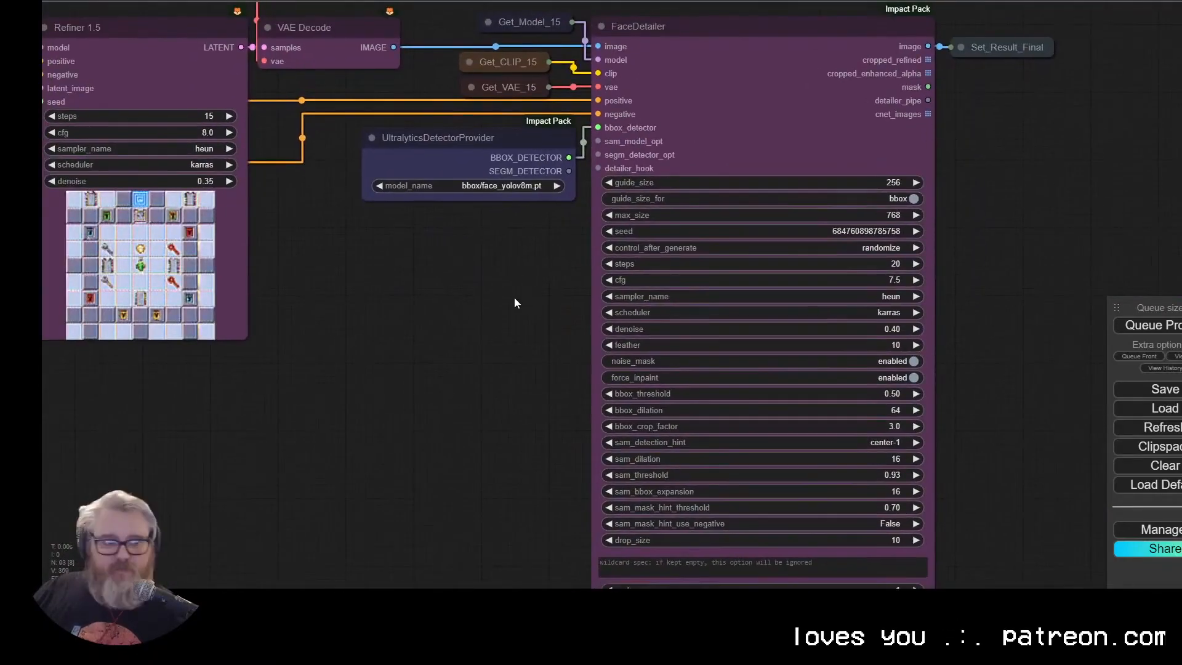
pyautogui.scroll(-6, 484, 354)
pyautogui.moveTo(484, 354); pyautogui.dragTo(688, 275)
pyautogui.scroll(5, 208, 277)
pyautogui.moveTo(208, 277); pyautogui.dragTo(406, 267)
# Step: Switch to the stock photo site, close the open photo preview and look through more photos
pyautogui.click(406, 1)
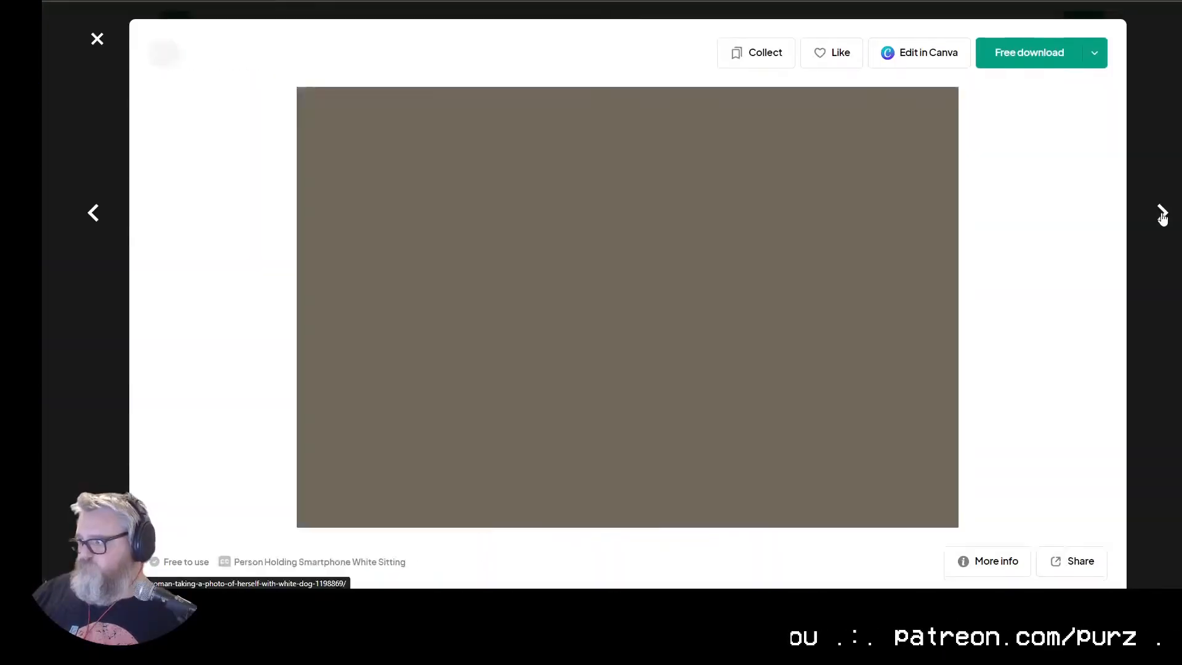
pyautogui.press('Escape')
pyautogui.scroll(-20, 525, 374)
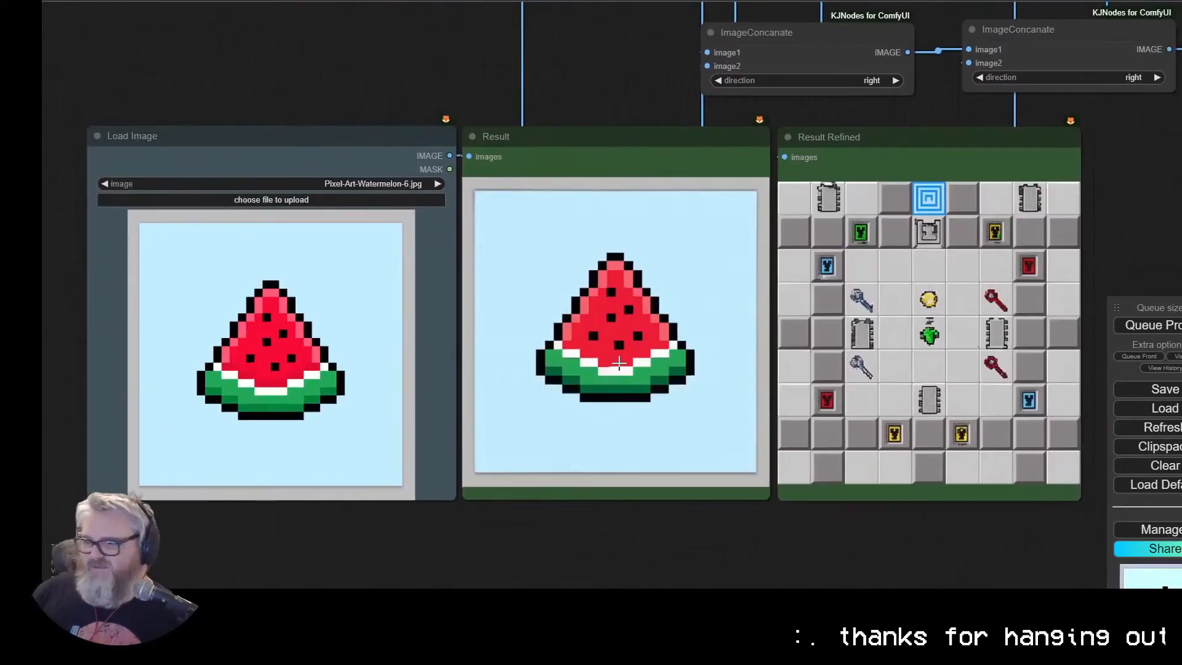
# Step: Examine the pixel art watermelon's Result image and dismiss the open error dialog
pyautogui.scroll(10, 600, 404)
pyautogui.scroll(-10, 569, 364)
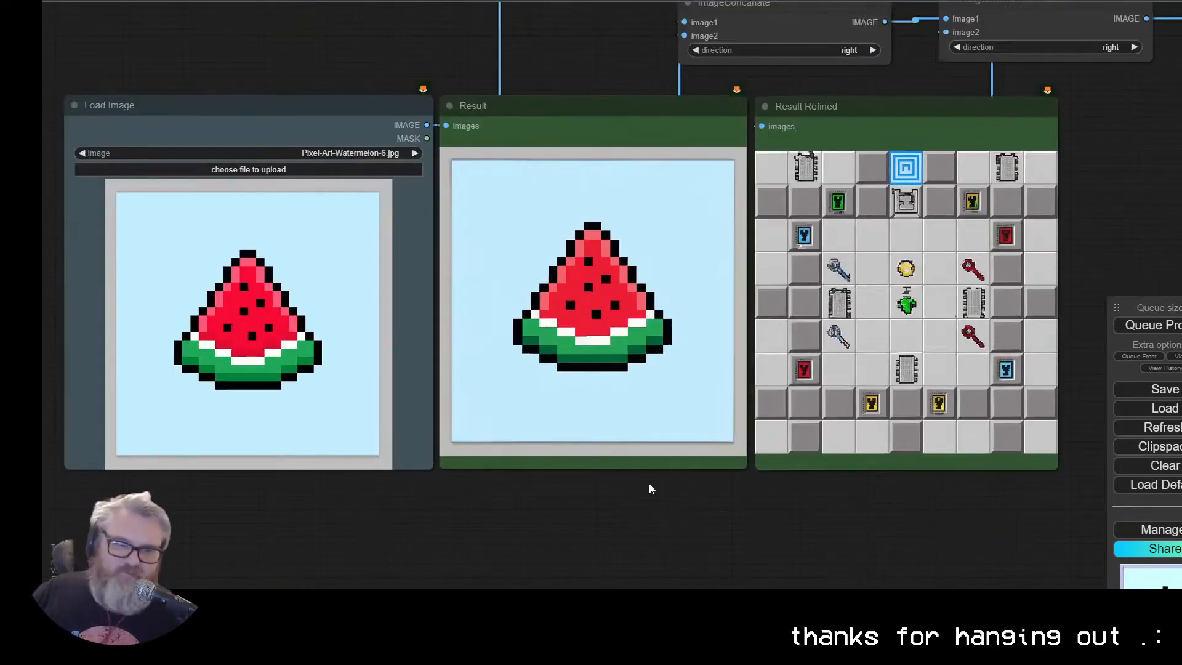
pyautogui.click(633, 408)
# Step: Switch to the browser, search Google for "goldeneye 007" and show the image results
pyautogui.click(258, 1)
pyautogui.tripleClick(277, 39)
pyautogui.write('goldeneye 007')
pyautogui.press('Return')
pyautogui.click(249, 70)
# Step: Save the GoldenEye 007 screenshot of James Bond to the desktop, load it into the Load Image node and queue the workflow
pyautogui.click(644, 341)
pyautogui.click(623, 246)
pyautogui.click(126, 391)
pyautogui.moveTo(957, 157); pyautogui.dragTo(581, 213)
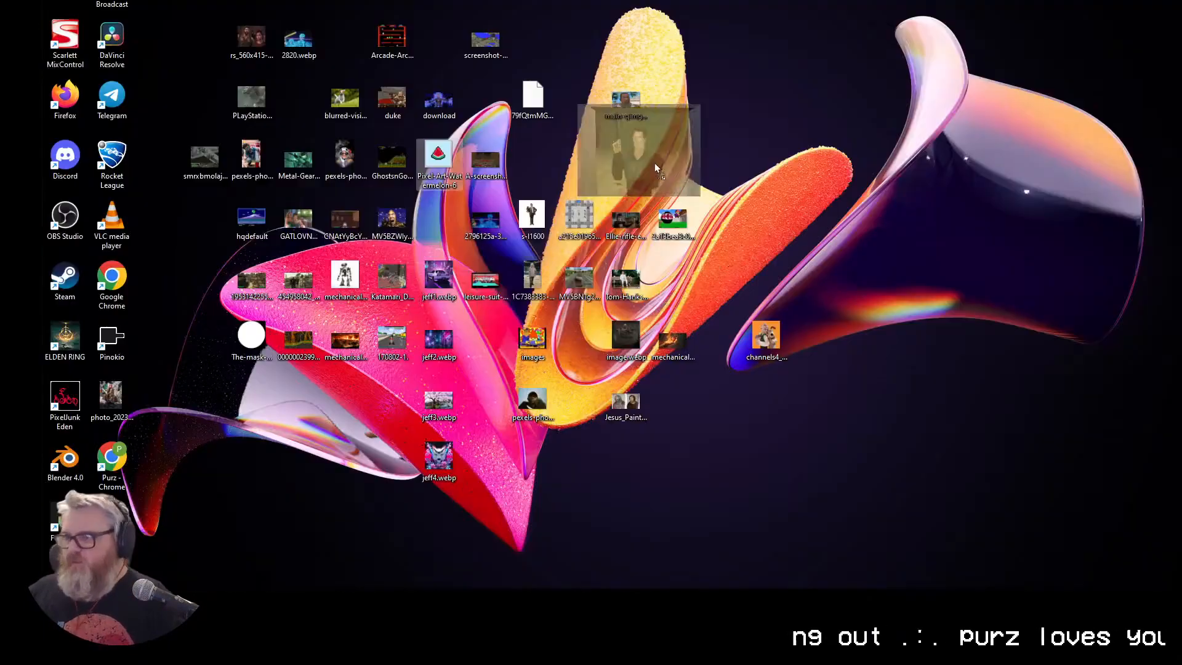
pyautogui.press('super+d')
pyautogui.click(248, 170)
pyautogui.click(1152, 325)
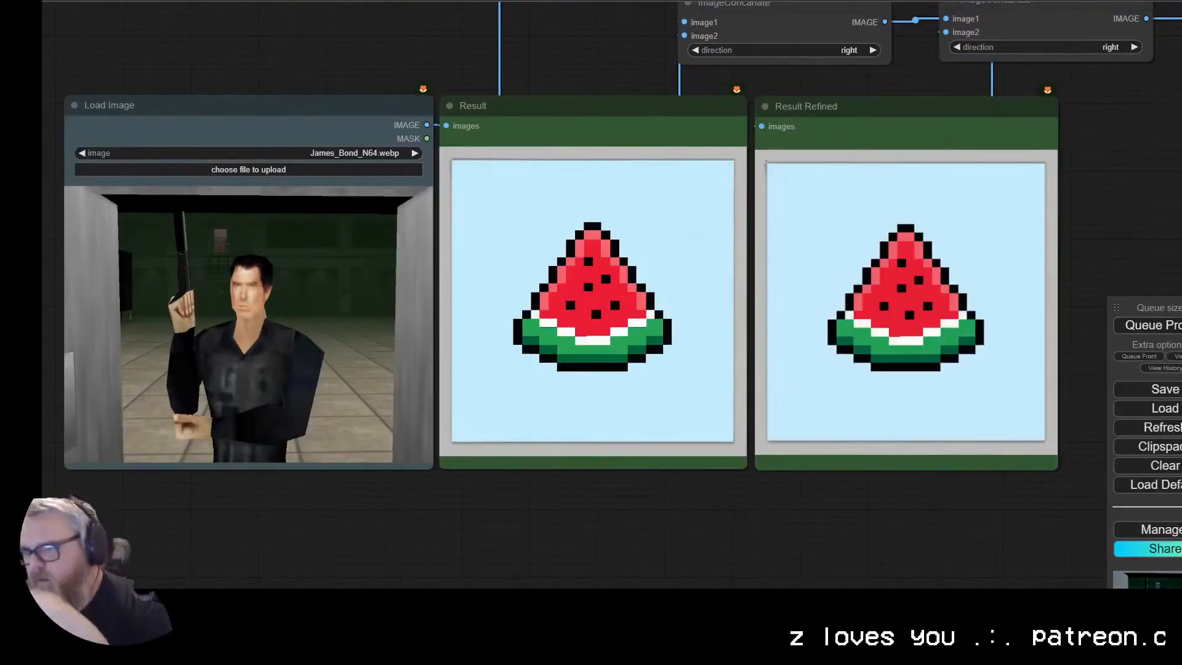
# Step: Examine the GoldenEye 007 screenshot's Result and Result Refined images next to the original
pyautogui.scroll(4, 702, 201)
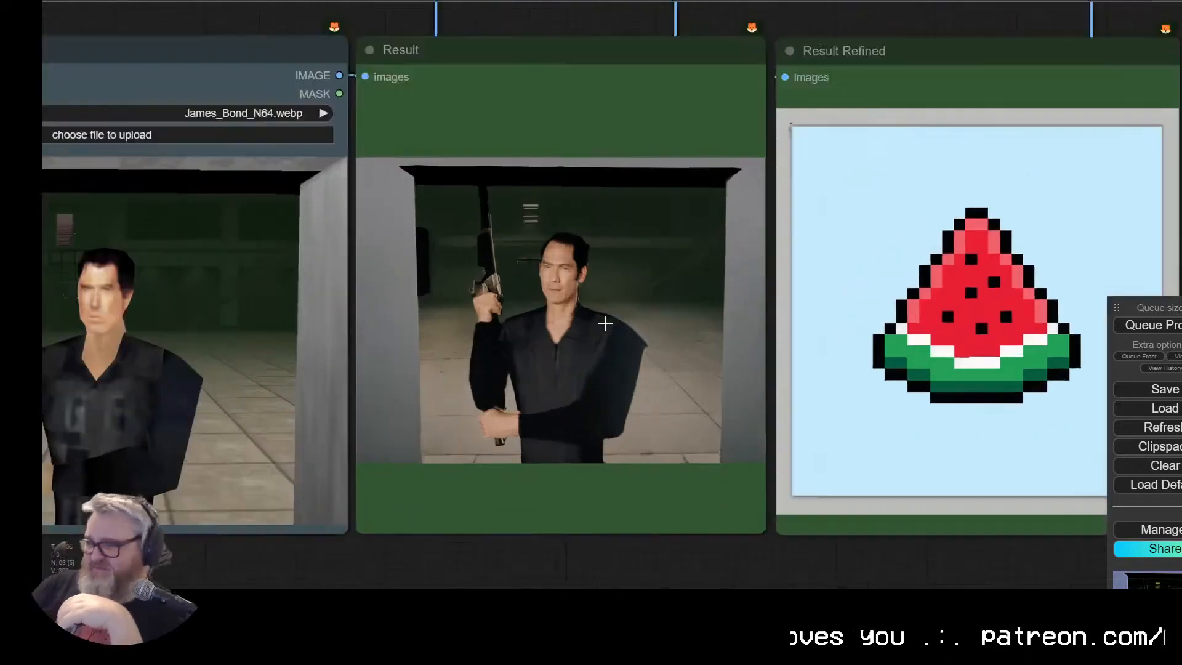
pyautogui.scroll(-4, 662, 368)
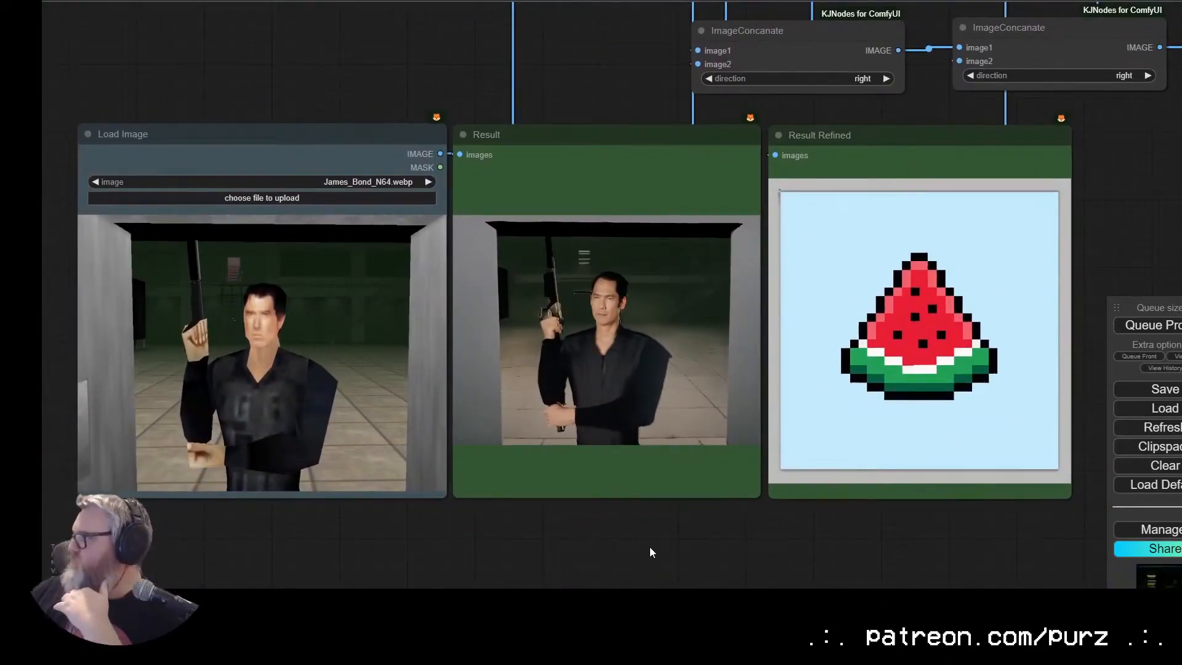
pyautogui.click(733, 406)
pyautogui.scroll(11, 642, 343)
pyautogui.scroll(-8, 792, 304)
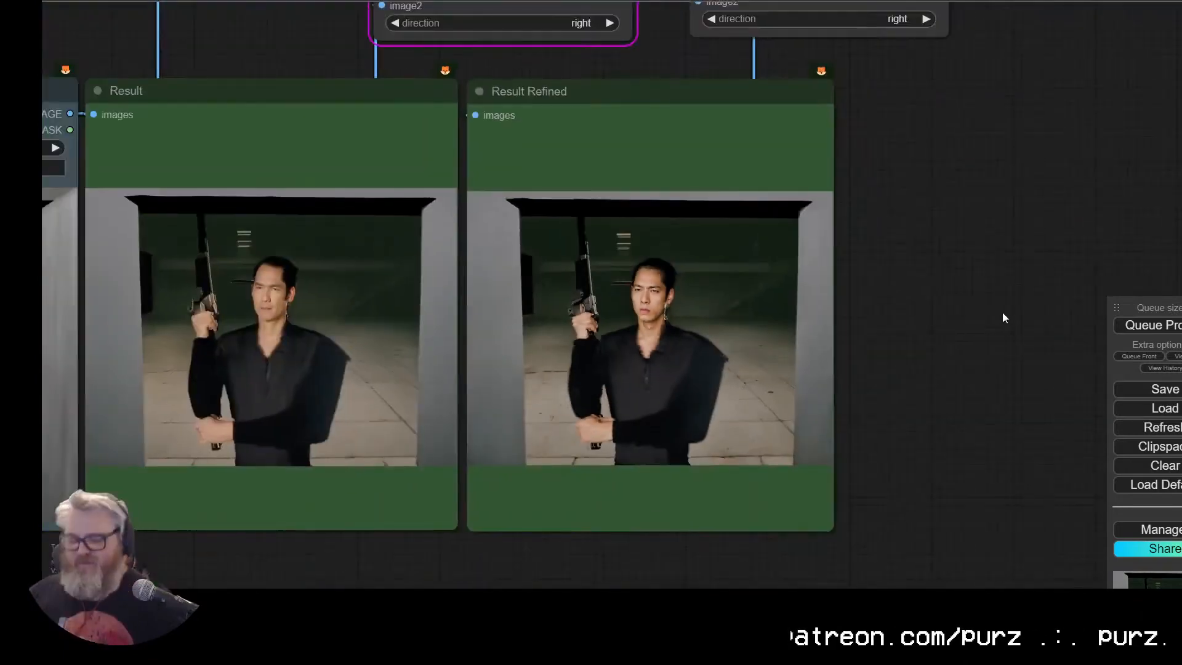
# Step: Search Google for "unreal tournament 1" in a new browser tab and show the image results
pyautogui.hotkey('ctrl', 't')
pyautogui.write('unreal tournament 1')
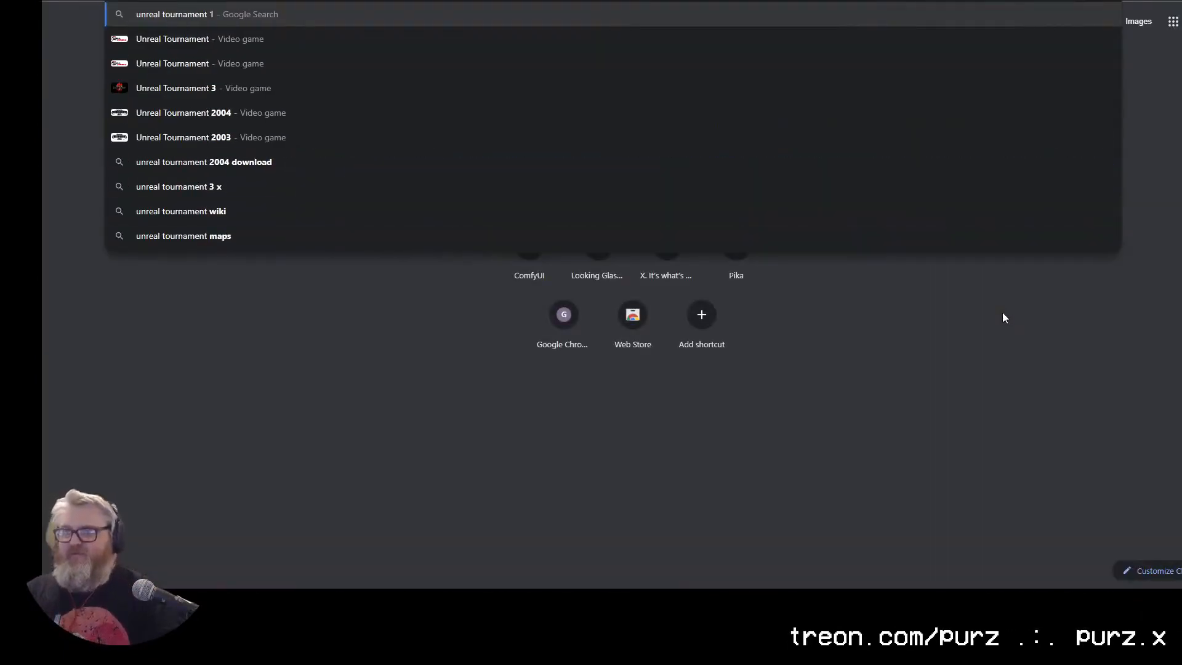
pyautogui.press('Return')
pyautogui.click(248, 72)
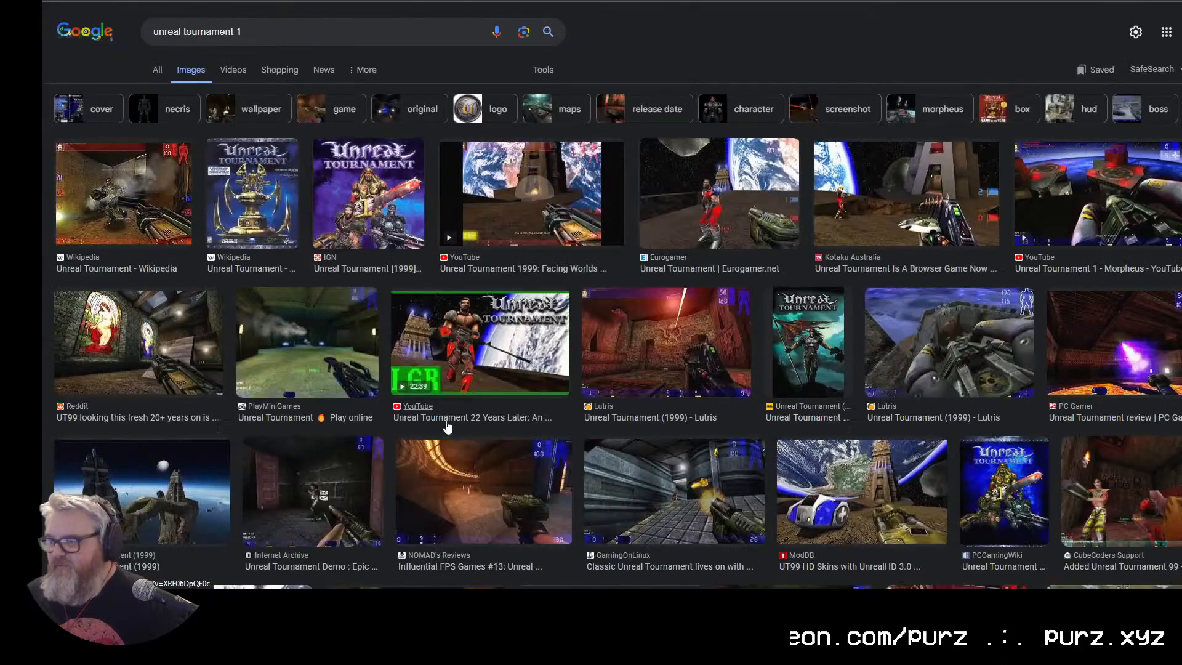
# Step: Save the Eurogamer Unreal Tournament screenshot to the desktop, load it into the Load Image node and queue the workflow
pyautogui.click(310, 358)
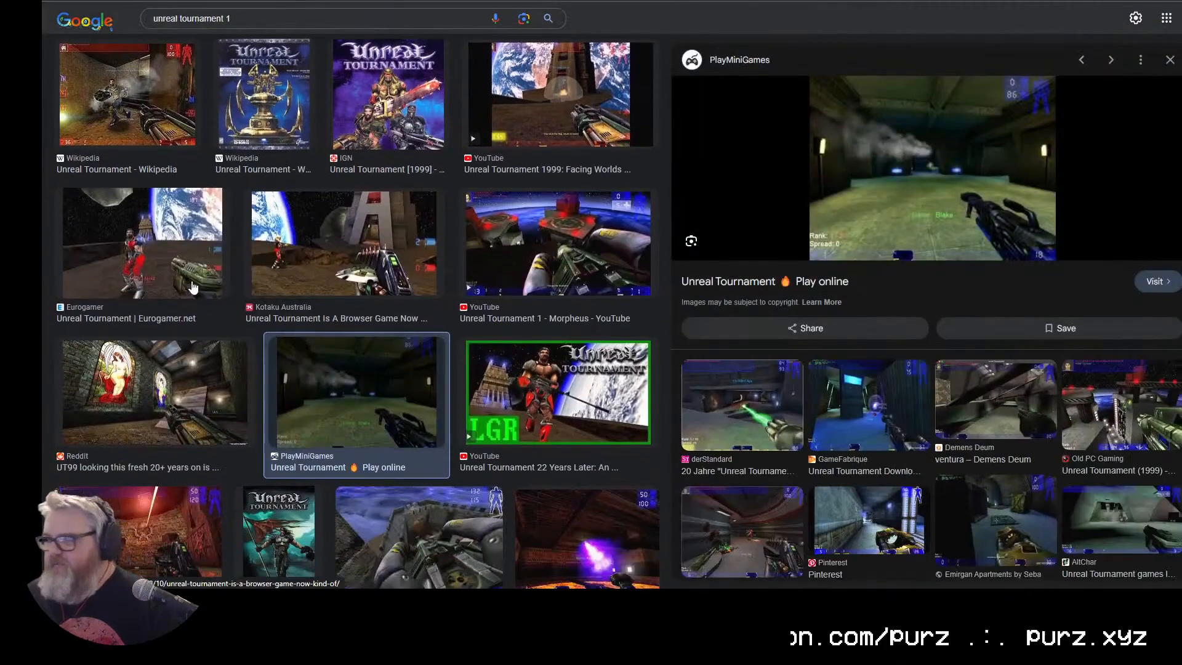
pyautogui.click(180, 257)
pyautogui.moveTo(920, 271); pyautogui.dragTo(745, 153)
pyautogui.press('super+d')
pyautogui.press('super+d')
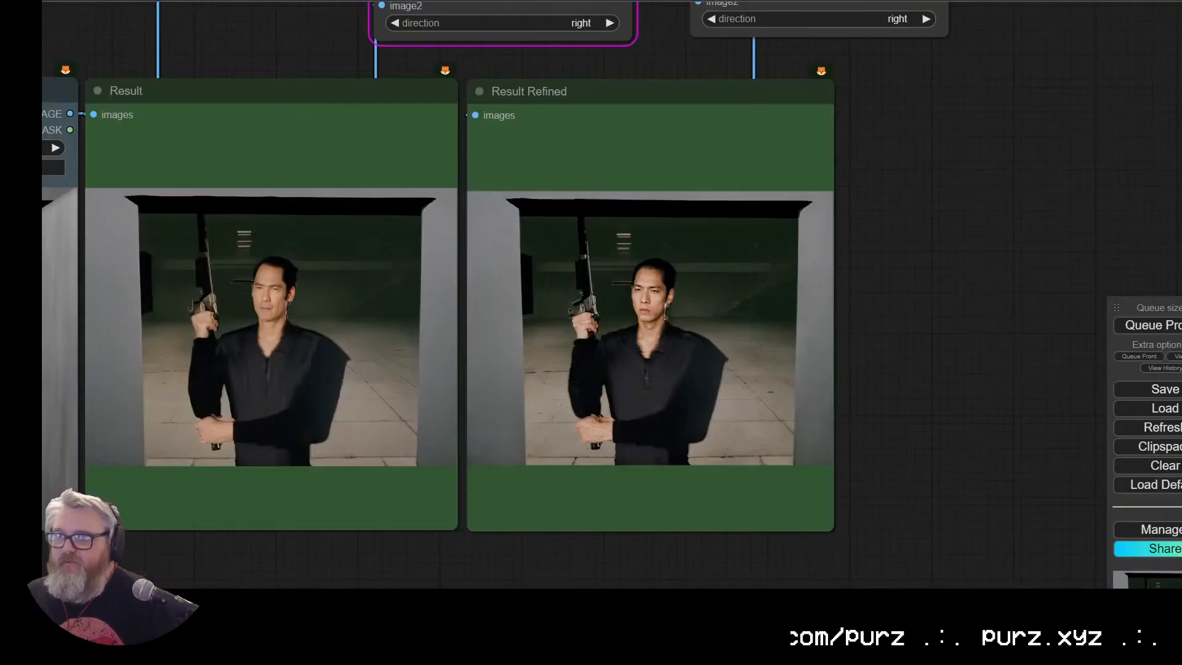
pyautogui.moveTo(195, 294); pyautogui.dragTo(57, 292)
pyautogui.click(1149, 332)
# Step: Inspect the James Bond figure's face, hands and clothing in the Result and Result Refined images
pyautogui.scroll(6, 625, 520)
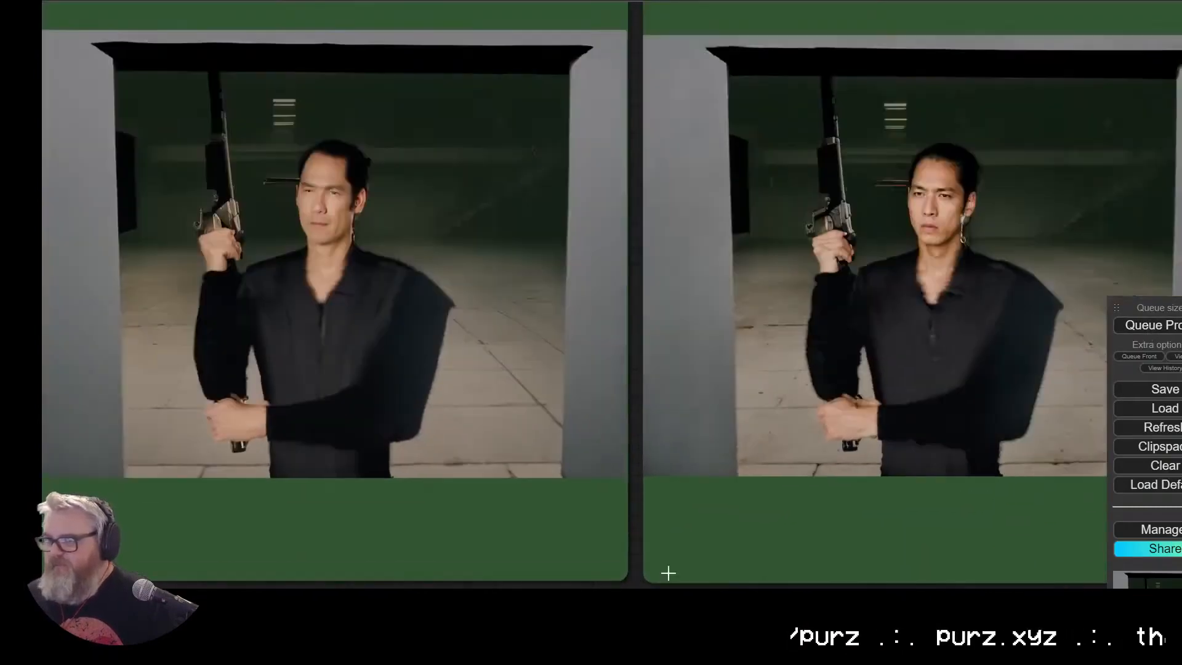
pyautogui.scroll(4, 865, 153)
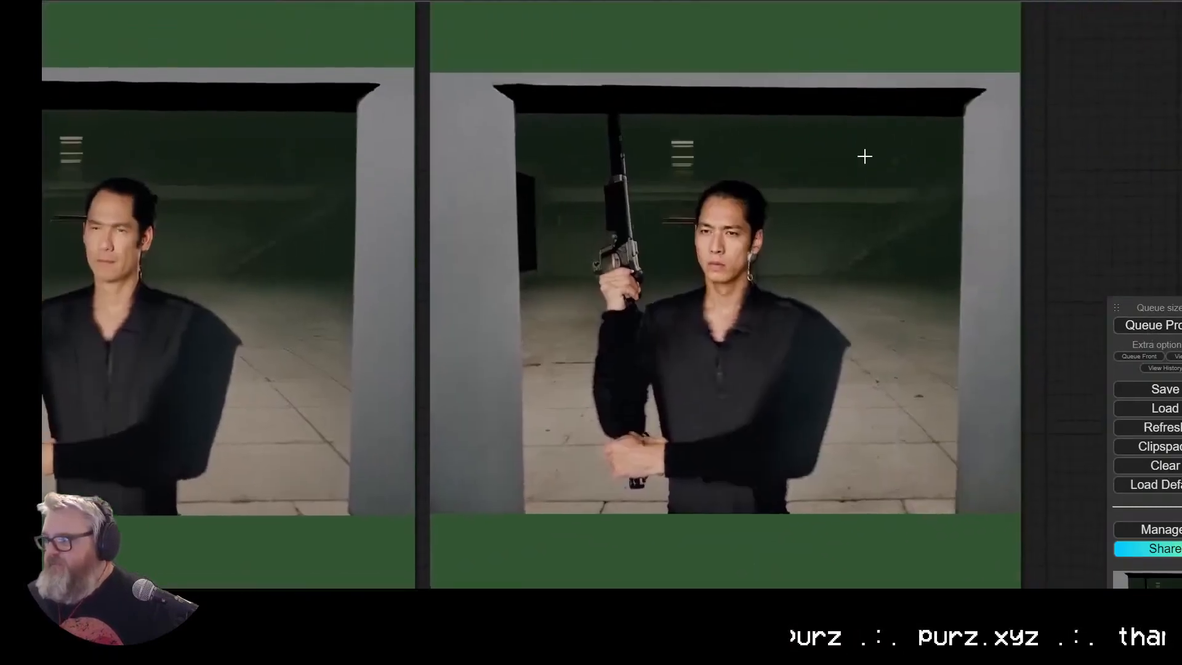
pyautogui.scroll(3, 659, 315)
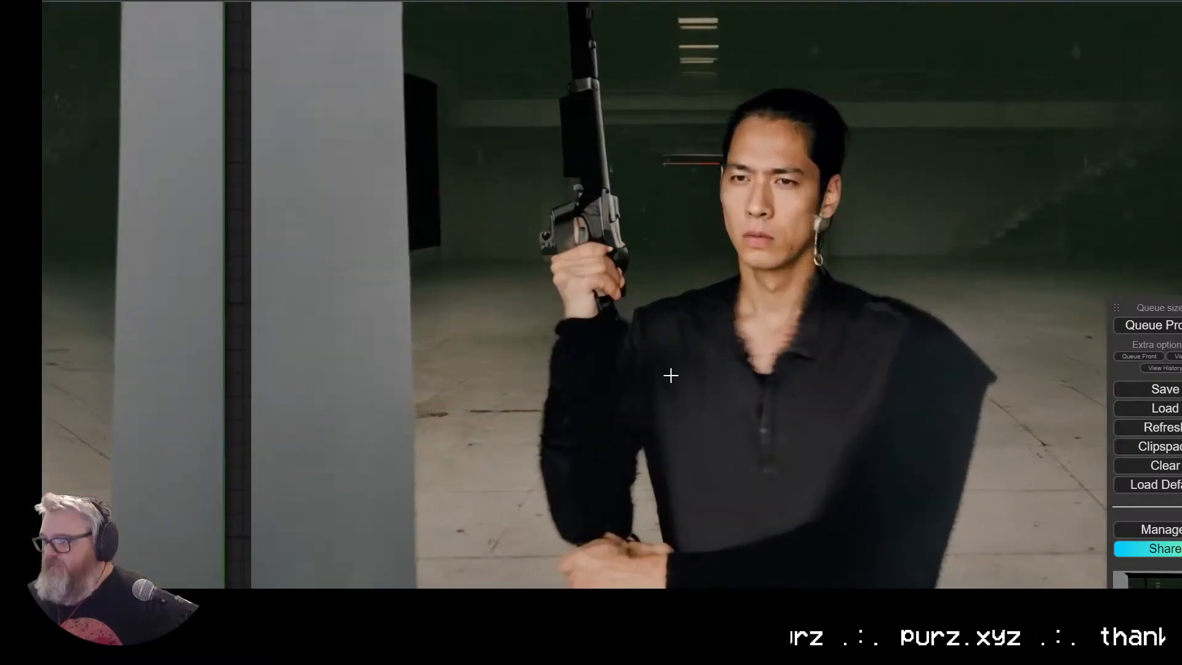
pyautogui.scroll(-6, 672, 435)
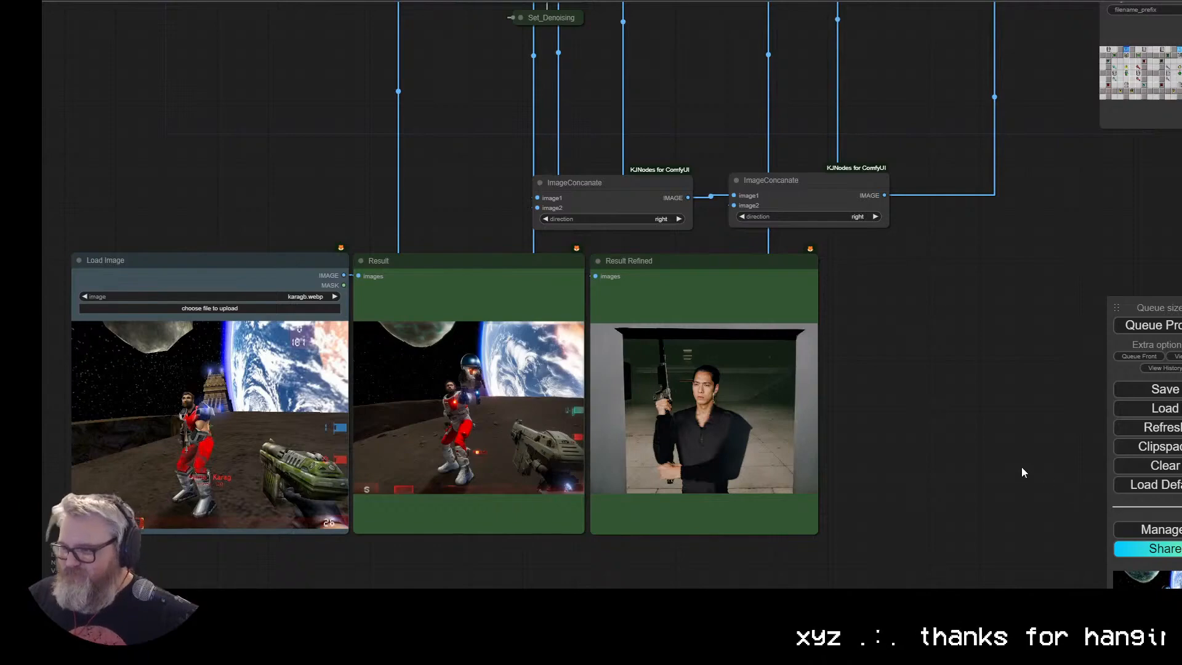
# Step: Compare the Unreal Tournament screenshot with its Result and Result Refined images
pyautogui.scroll(5, 951, 445)
pyautogui.moveTo(951, 445); pyautogui.dragTo(1181, 361)
pyautogui.moveTo(700, 548); pyautogui.dragTo(867, 535)
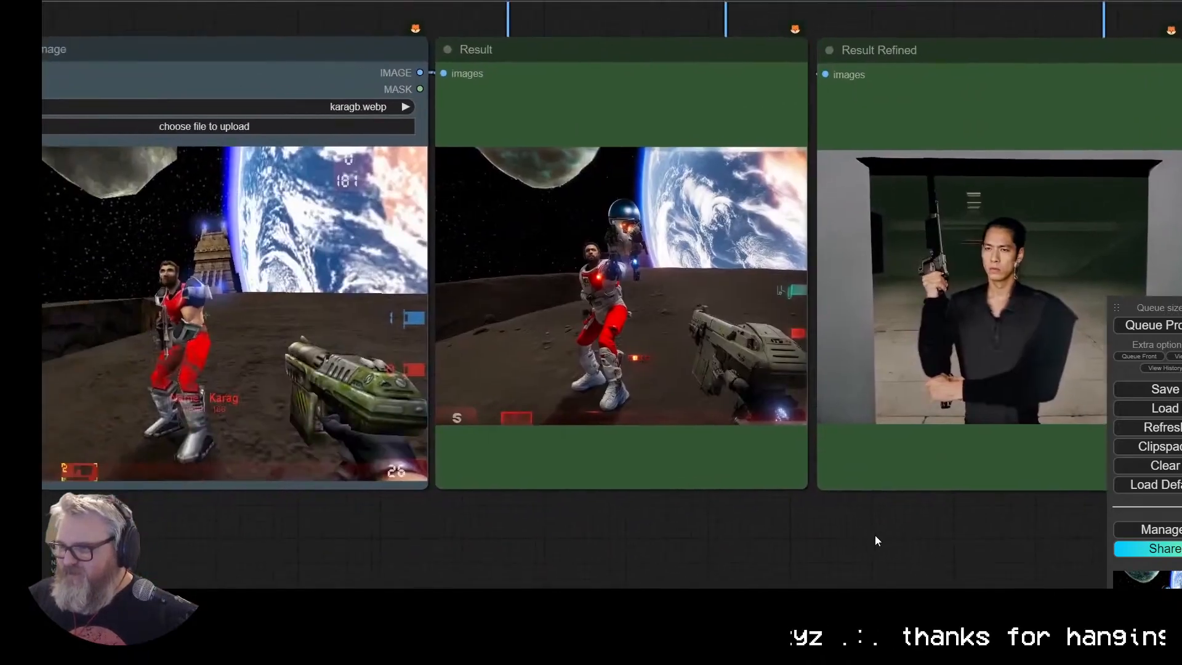
pyautogui.scroll(-2, 819, 530)
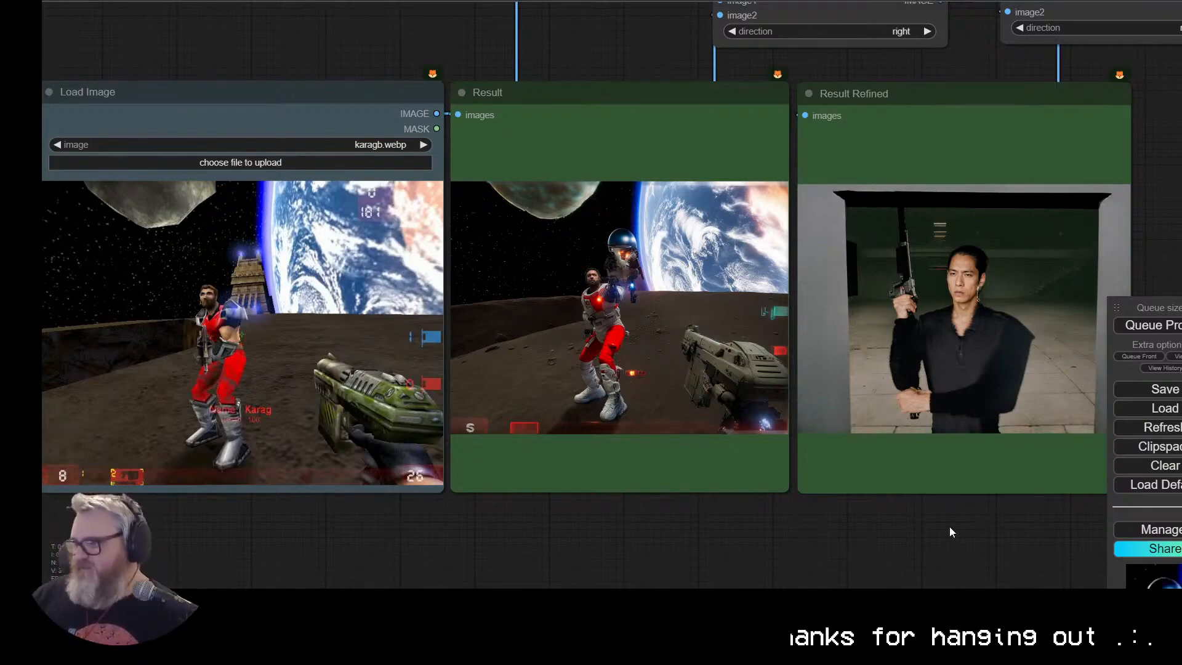
pyautogui.scroll(5, 974, 518)
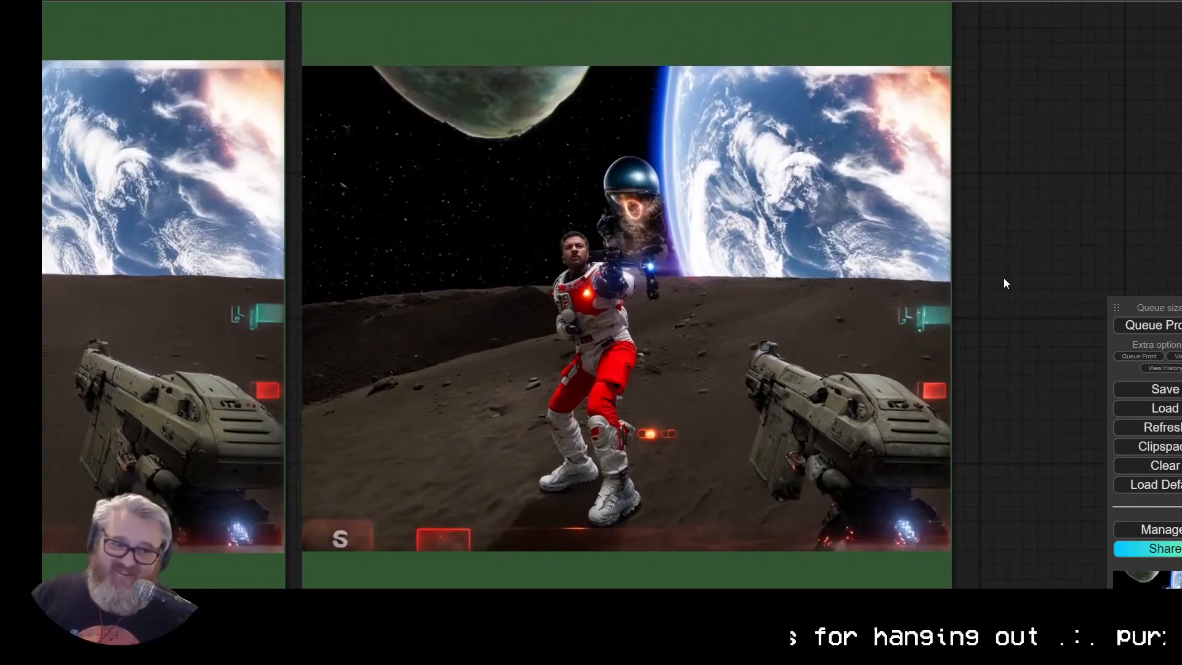
pyautogui.scroll(-8, 1003, 278)
pyautogui.moveTo(1051, 190); pyautogui.dragTo(1140, 255)
# Step: Switch to the browser, search Google Images for "world of warcraft" and look through the results
pyautogui.click(917, 1)
pyautogui.tripleClick(280, 12)
pyautogui.write('world of warcraft')
pyautogui.press('Return')
pyautogui.scroll(-4, 881, 242)
# Step: Load the World of Warcraft Classic dwarf warrior screenshot into the Load Image node and queue the workflow
pyautogui.click(145, 393)
pyautogui.moveTo(907, 224); pyautogui.dragTo(254, 370)
pyautogui.click(1154, 325)
# Step: Examine the dwarf warrior's Result and Result Refined images against the original screenshot
pyautogui.scroll(1, 655, 577)
pyautogui.moveTo(655, 577); pyautogui.dragTo(669, 494)
pyautogui.scroll(-1, 669, 494)
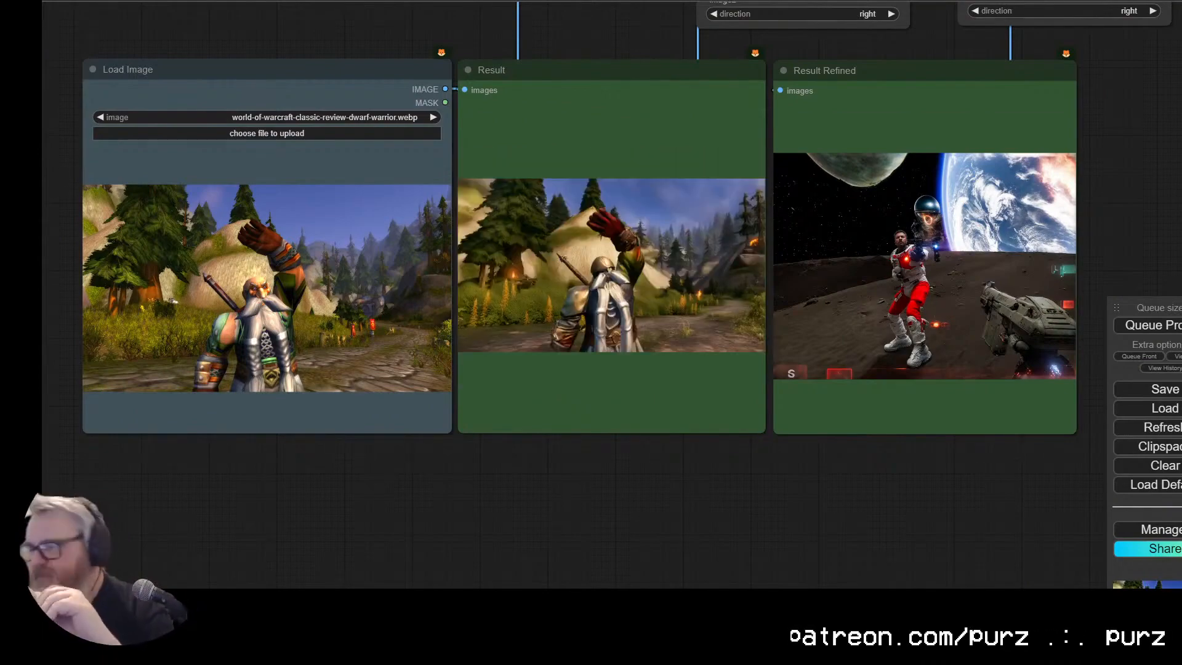
pyautogui.scroll(11, 1107, 263)
pyautogui.moveTo(1128, 258); pyautogui.dragTo(1128, 279)
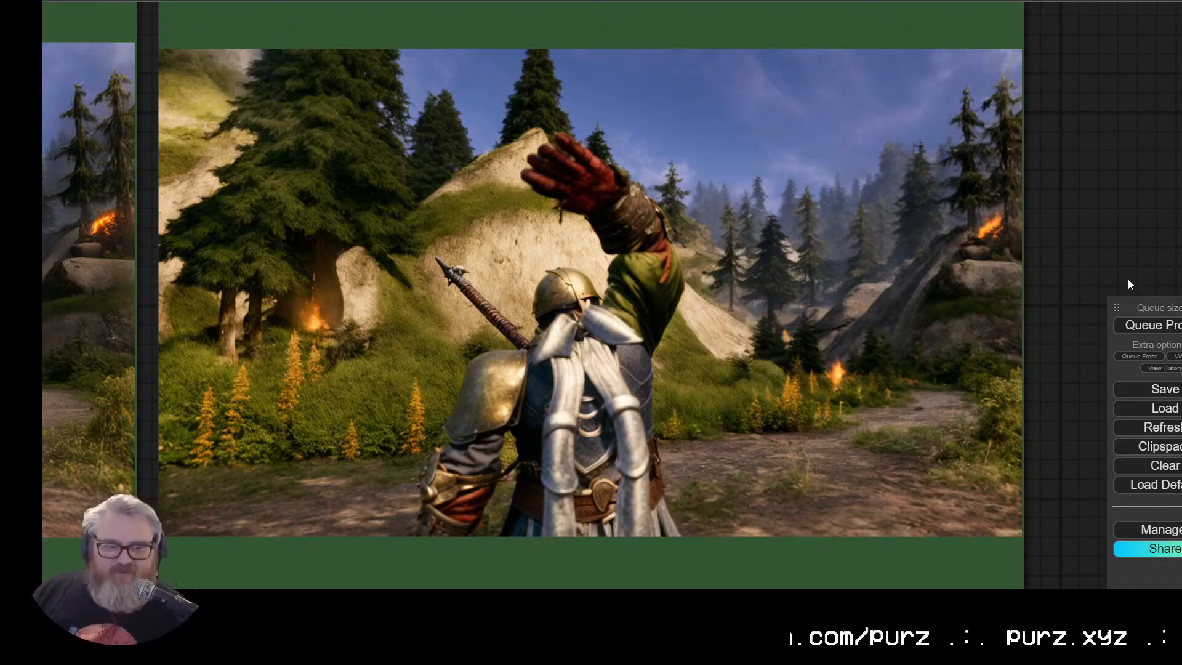
pyautogui.scroll(-8, 1113, 252)
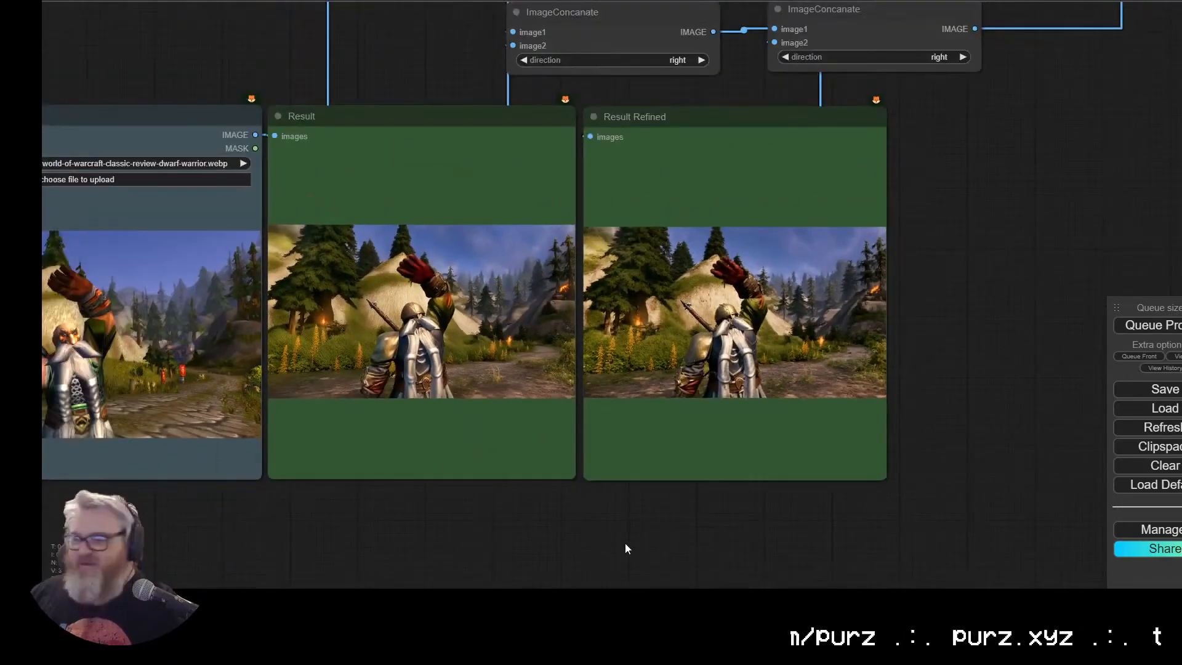
# Step: Search Google for "nba 2006 ps3" in a new browser tab, show the image results and look through them
pyautogui.hotkey('ctrl', 't')
pyautogui.write('nba 2006 ps3')
pyautogui.press('Return')
pyautogui.click(275, 70)
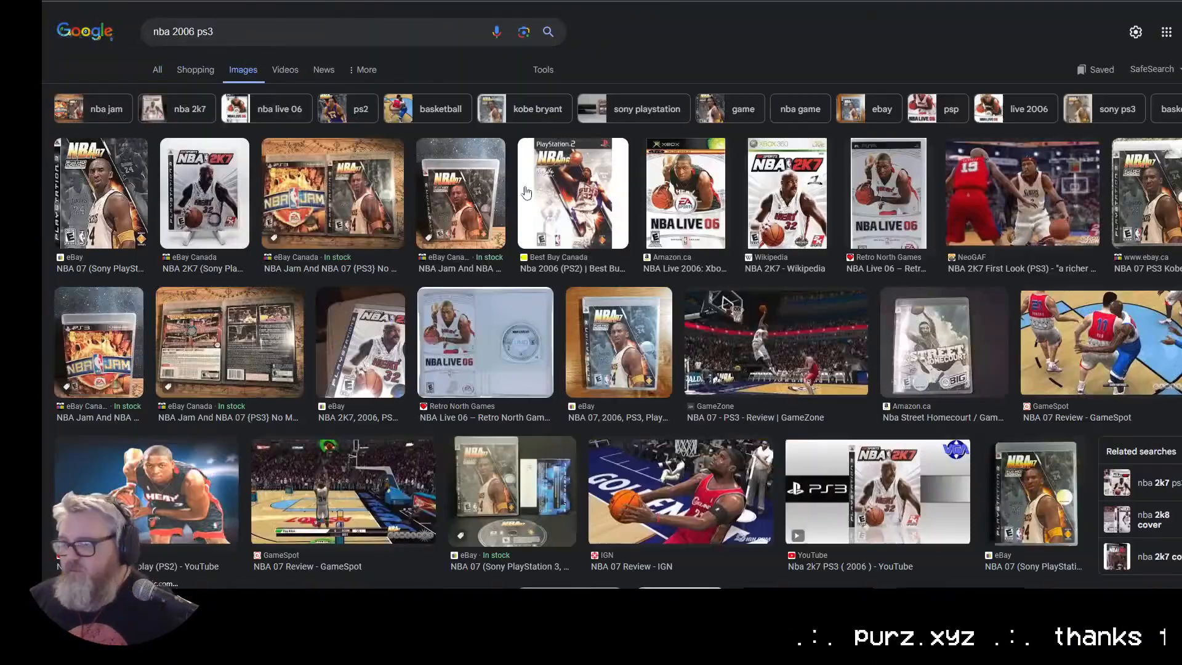
pyautogui.scroll(-5, 500, 189)
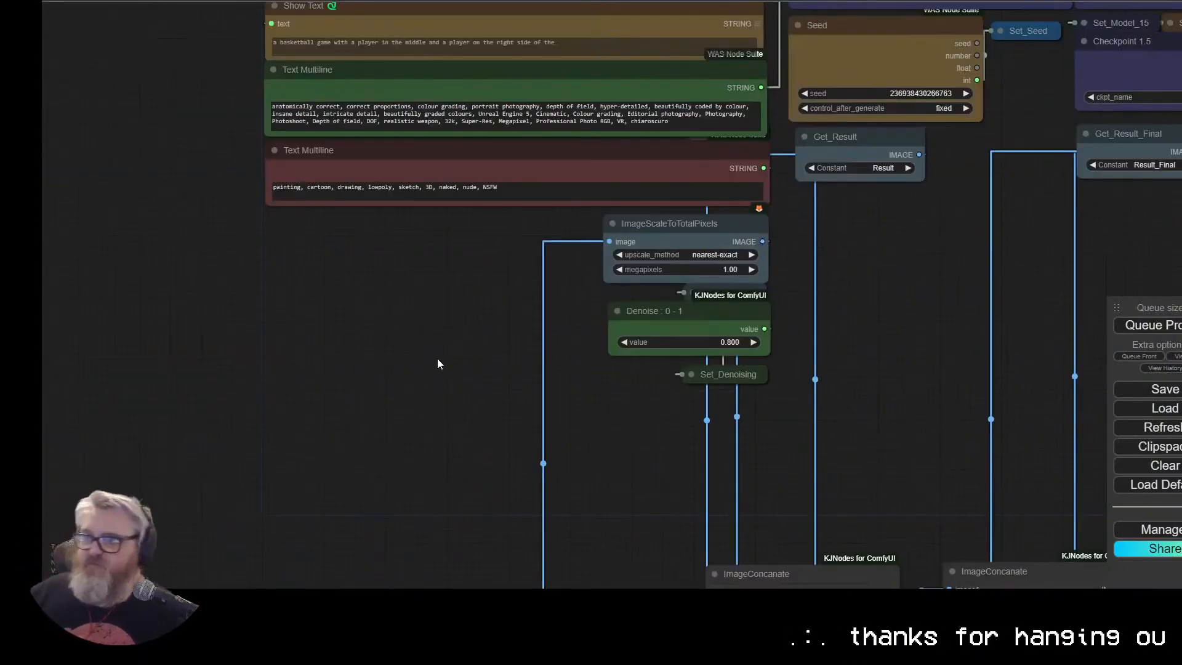
# Step: Compare the loaded NBA basketball screenshot with its Result image, looking closely at the players
pyautogui.moveTo(423, 420); pyautogui.dragTo(396, 2)
pyautogui.moveTo(302, 202); pyautogui.dragTo(397, 62)
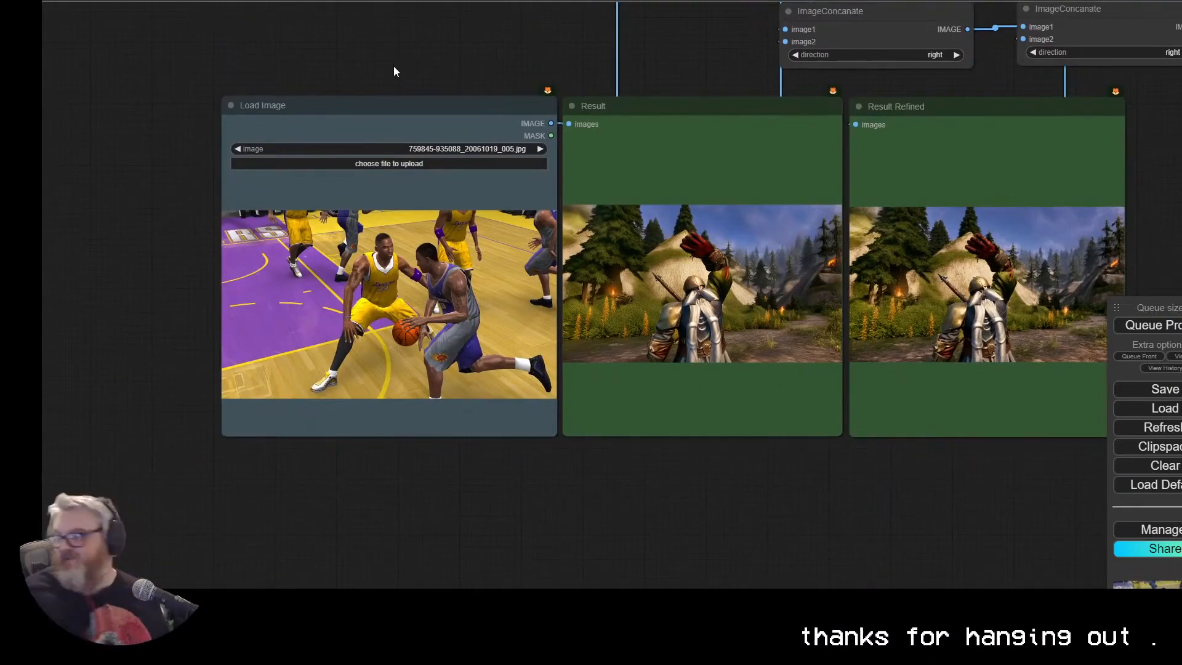
pyautogui.scroll(6, 725, 441)
pyautogui.moveTo(725, 441); pyautogui.dragTo(562, 576)
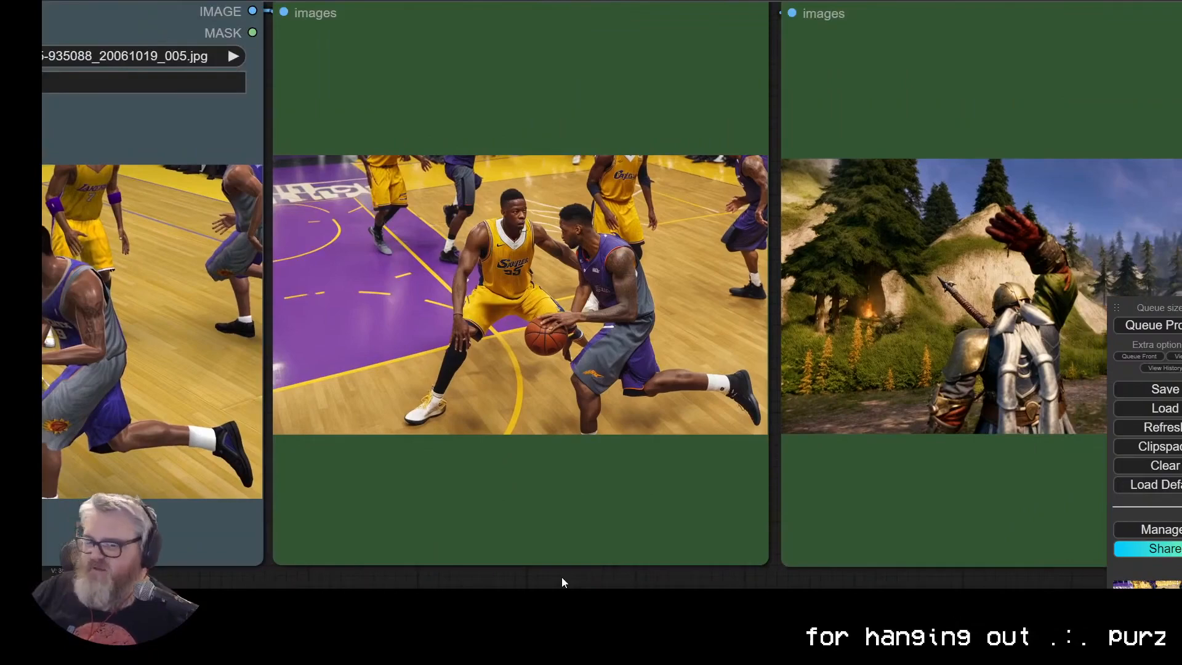
pyautogui.scroll(-2, 625, 423)
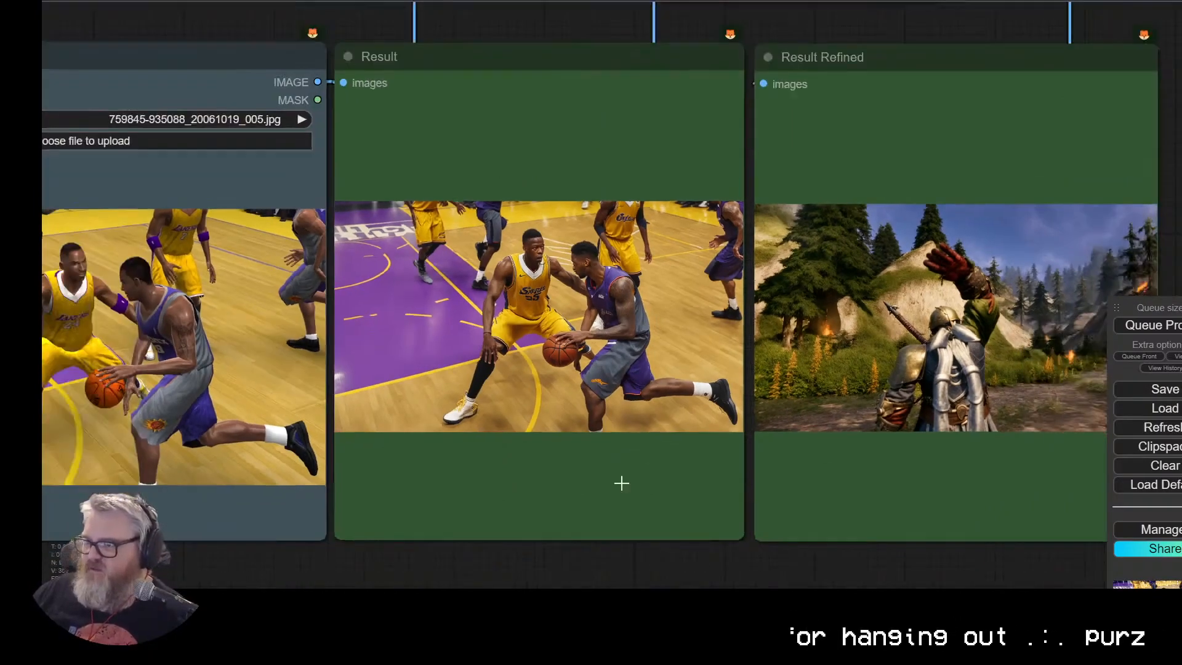
pyautogui.moveTo(675, 554); pyautogui.dragTo(435, 573)
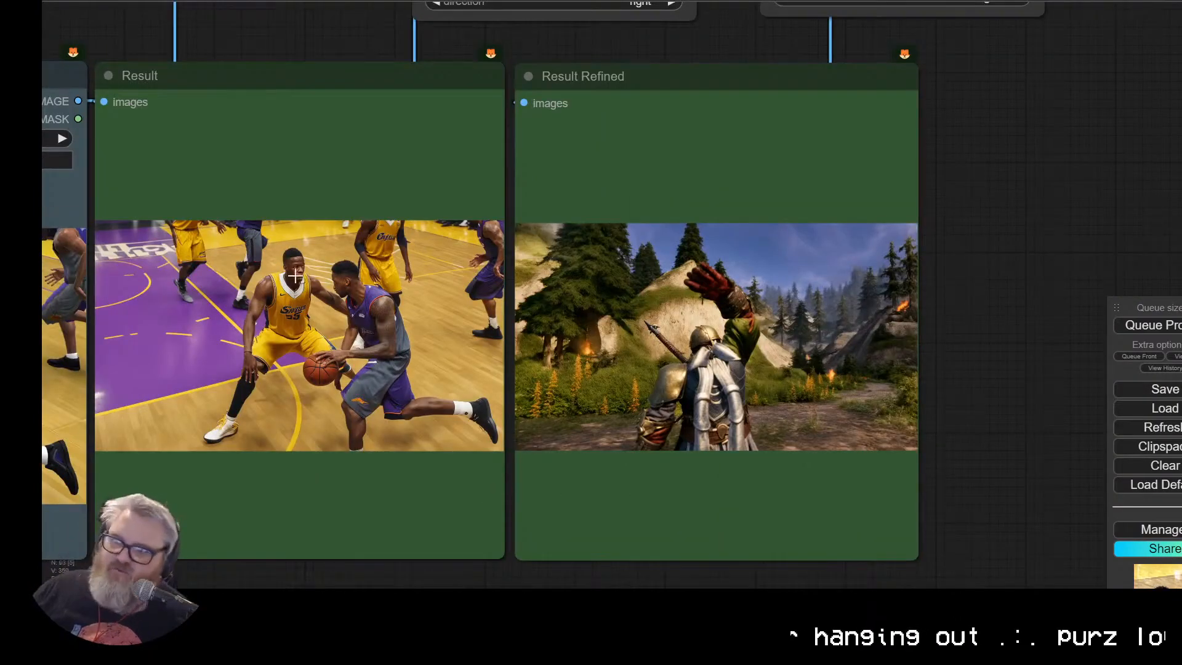
pyautogui.scroll(10, 124, 338)
pyautogui.scroll(-6, 837, 227)
pyautogui.scroll(-3, 837, 227)
pyautogui.moveTo(1046, 21); pyautogui.dragTo(363, 23)
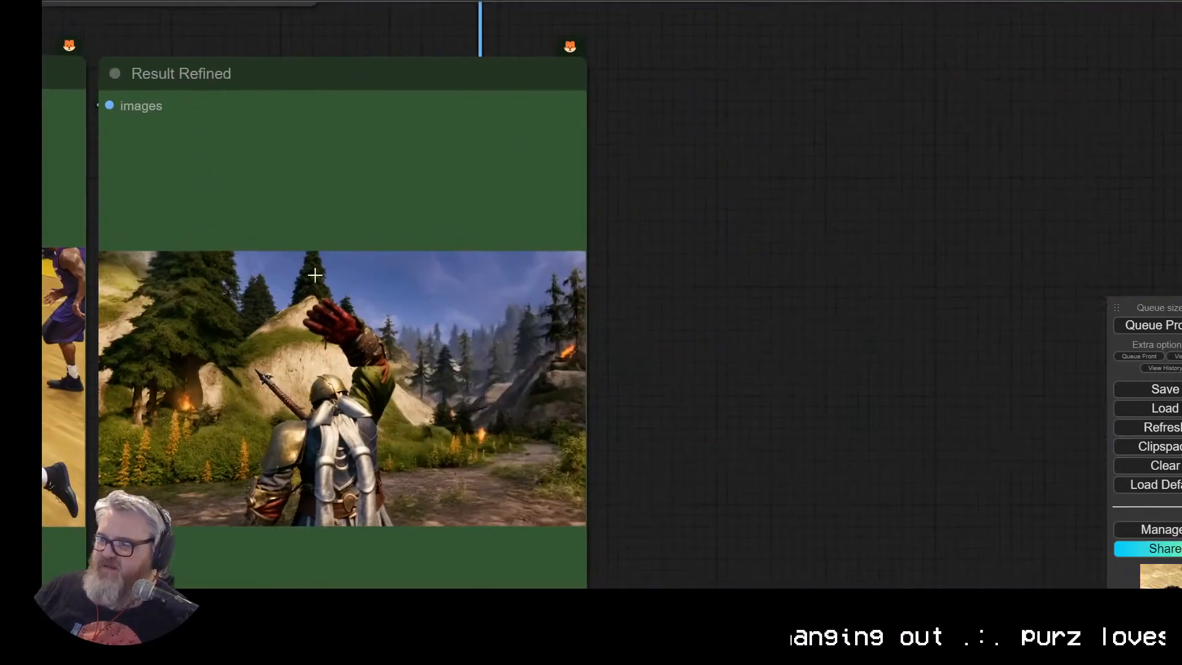
# Step: Check the Refiner 1.5 and FaceDetailer nodes, and return to the result preview nodes
pyautogui.press('3')
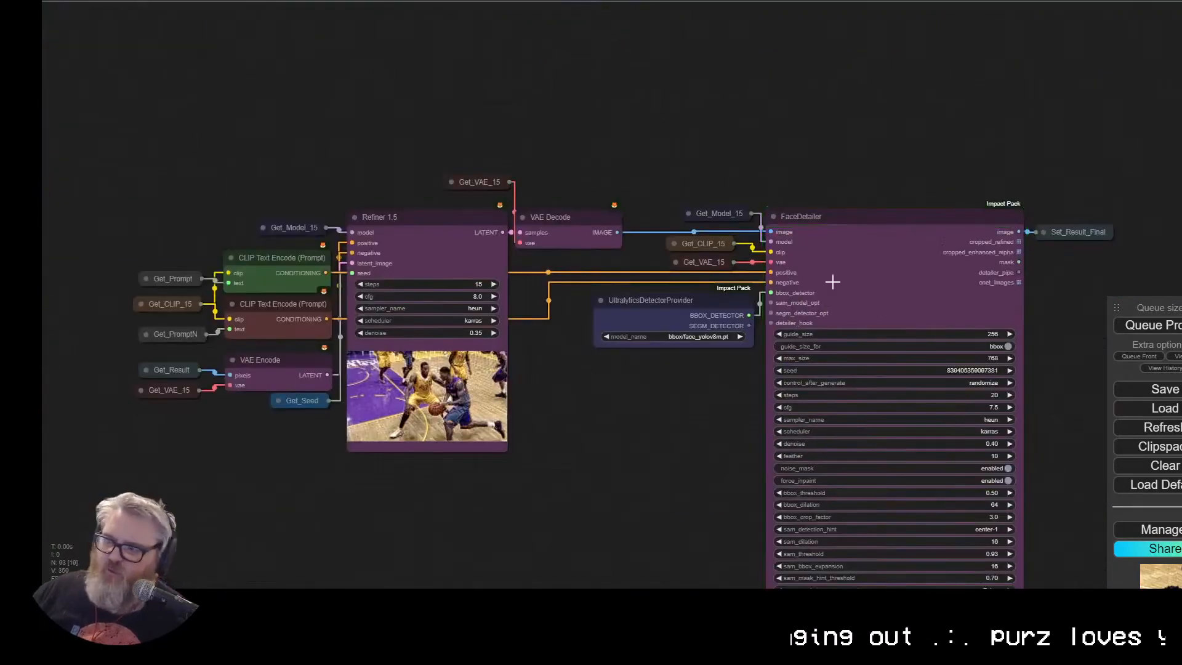
pyautogui.moveTo(328, 158); pyautogui.dragTo(1181, 183)
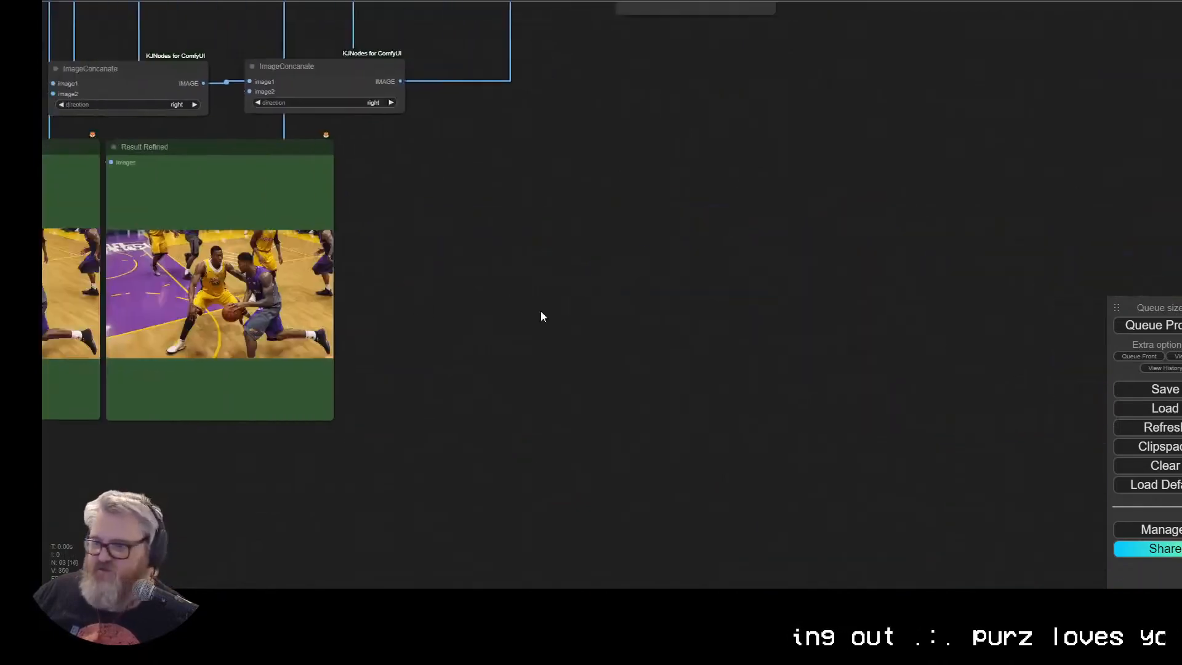
pyautogui.press('1')
# Step: Compare the basketball Result and Result Refined images up close, focusing on the players' faces and jerseys
pyautogui.scroll(9, 897, 386)
pyautogui.moveTo(756, 26); pyautogui.dragTo(427, 123)
pyautogui.moveTo(625, 250); pyautogui.dragTo(644, 377)
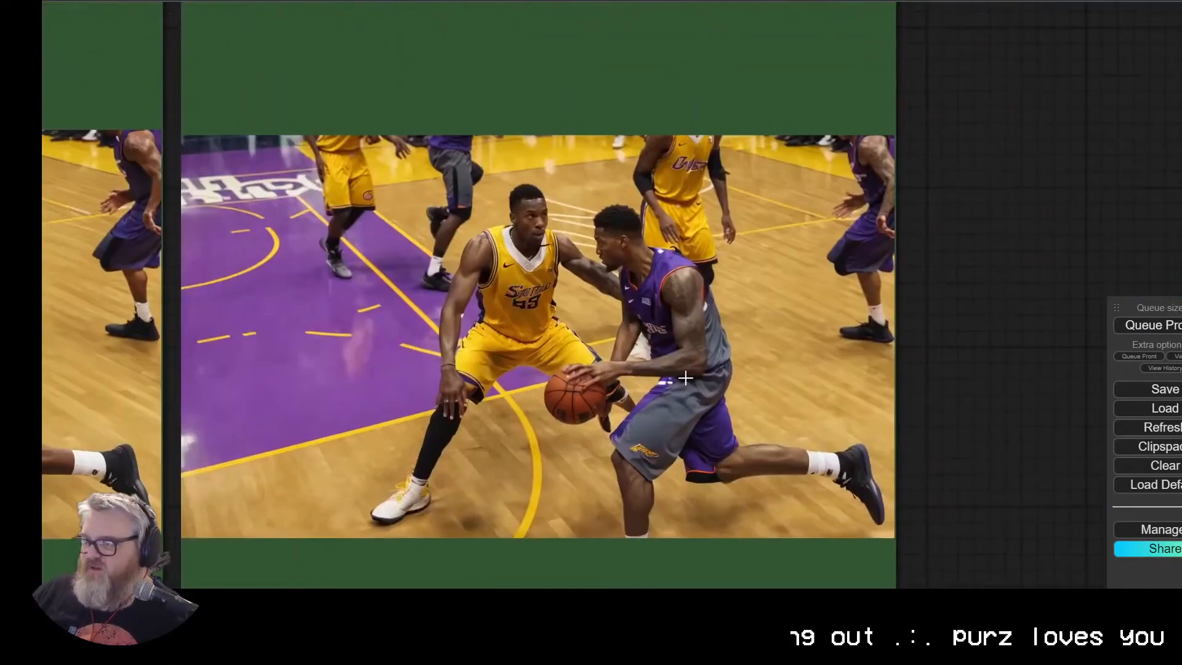
pyautogui.scroll(3, 644, 376)
pyautogui.scroll(-8, 571, 235)
pyautogui.moveTo(532, 407); pyautogui.dragTo(712, 456)
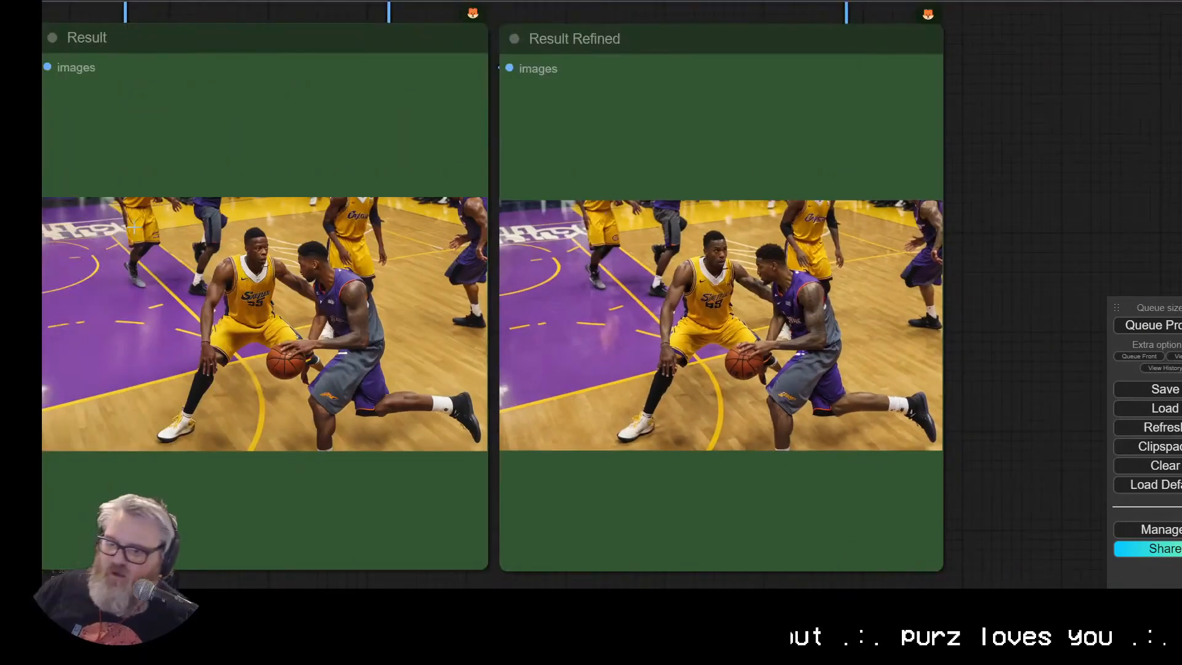
pyautogui.scroll(3, 702, 288)
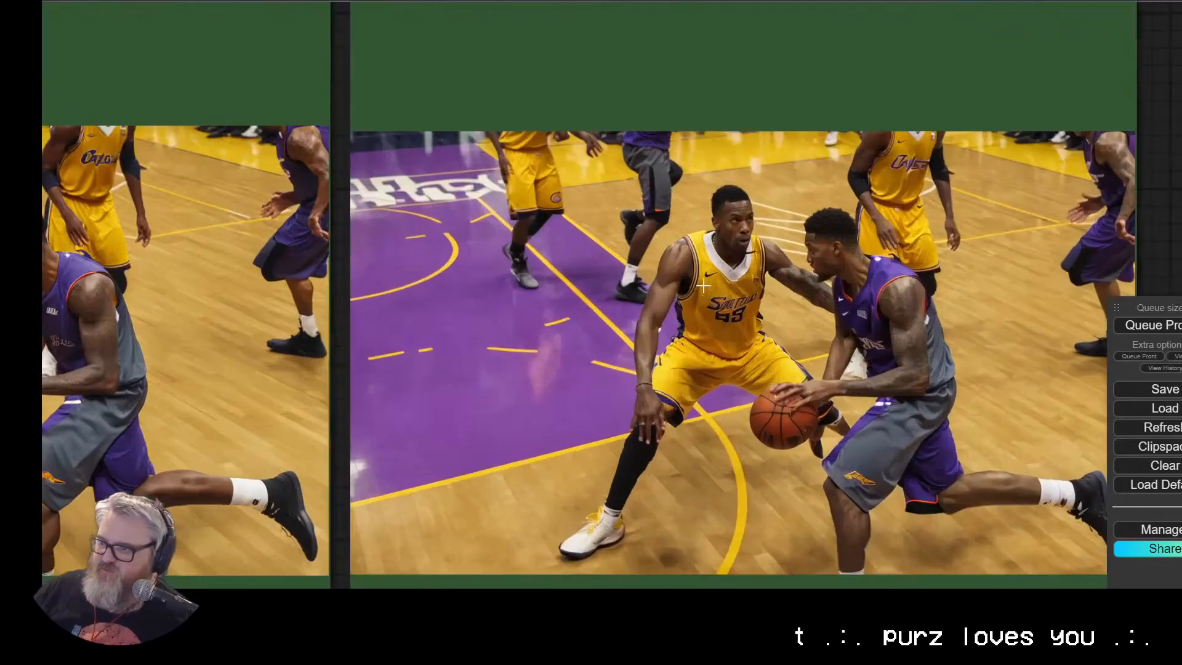
pyautogui.scroll(-5, 753, 301)
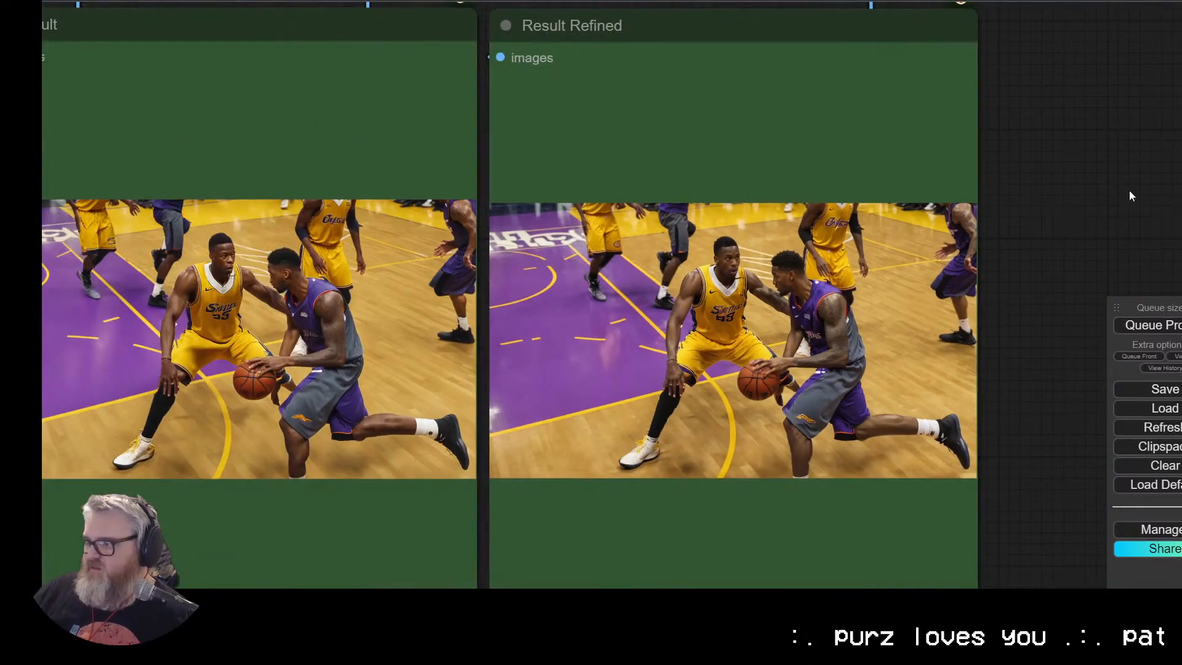
pyautogui.scroll(-1, 1154, 187)
pyautogui.moveTo(1154, 187); pyautogui.dragTo(1181, 136)
pyautogui.scroll(-3, 638, 530)
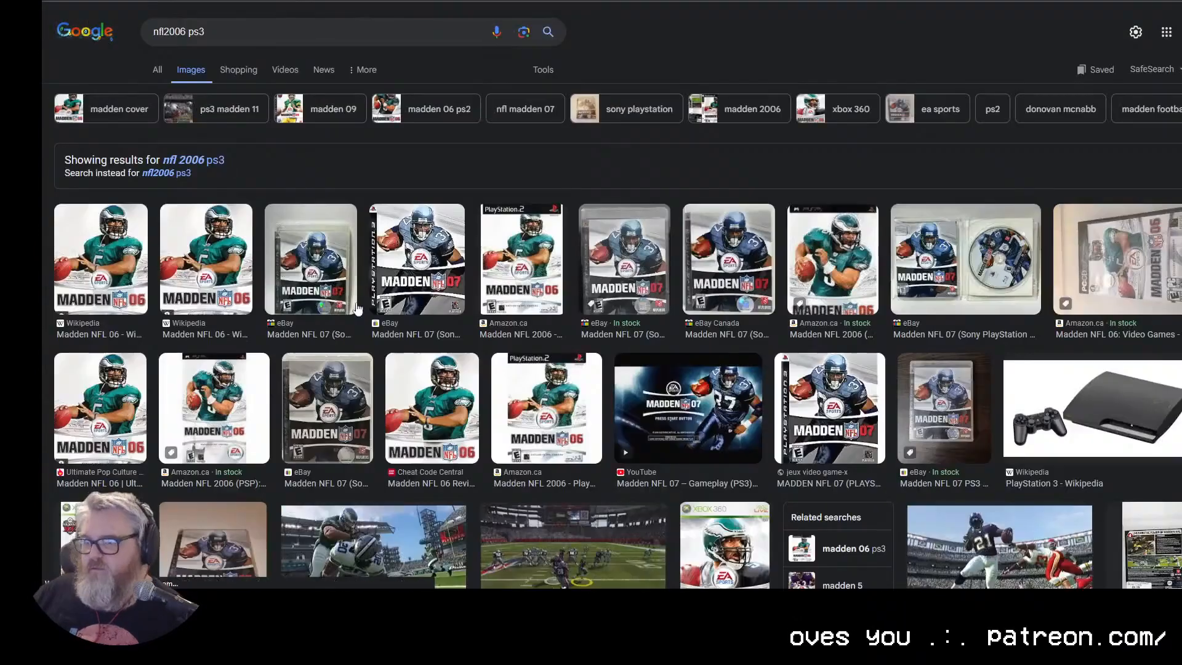
# Step: Look through the "nfl2006 ps3" image results and pick a football gameplay screenshot
pyautogui.scroll(-3, 189, 421)
pyautogui.scroll(-20, 189, 420)
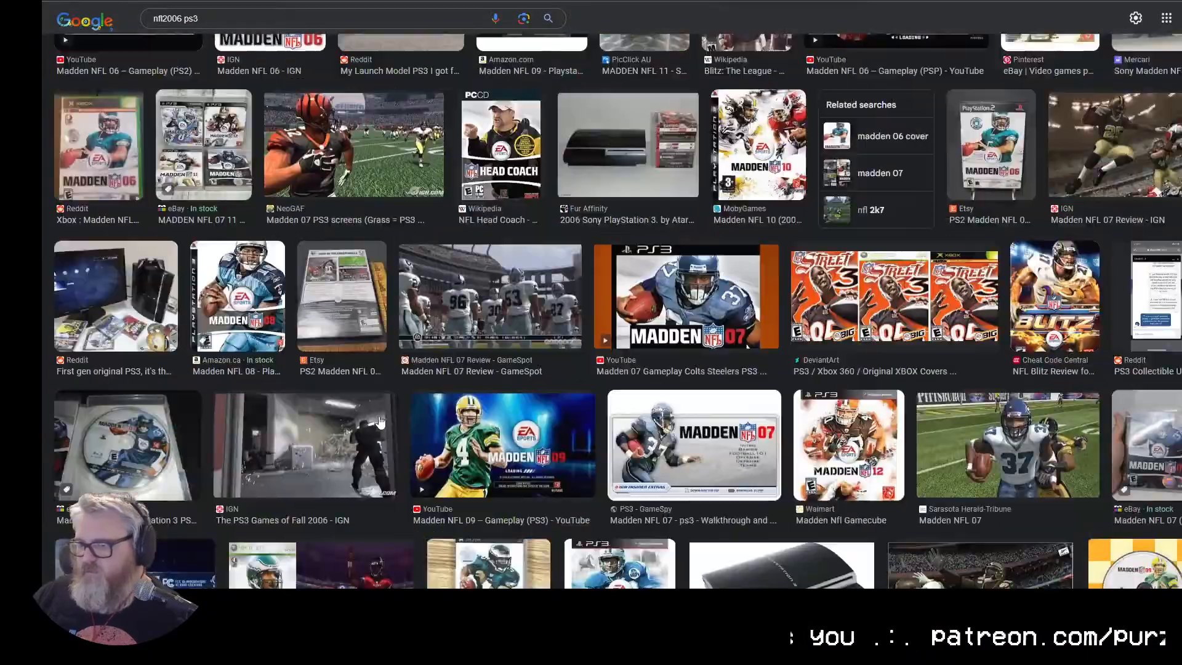
pyautogui.scroll(3, 1121, 476)
pyautogui.click(1121, 476)
pyautogui.click(1120, 476)
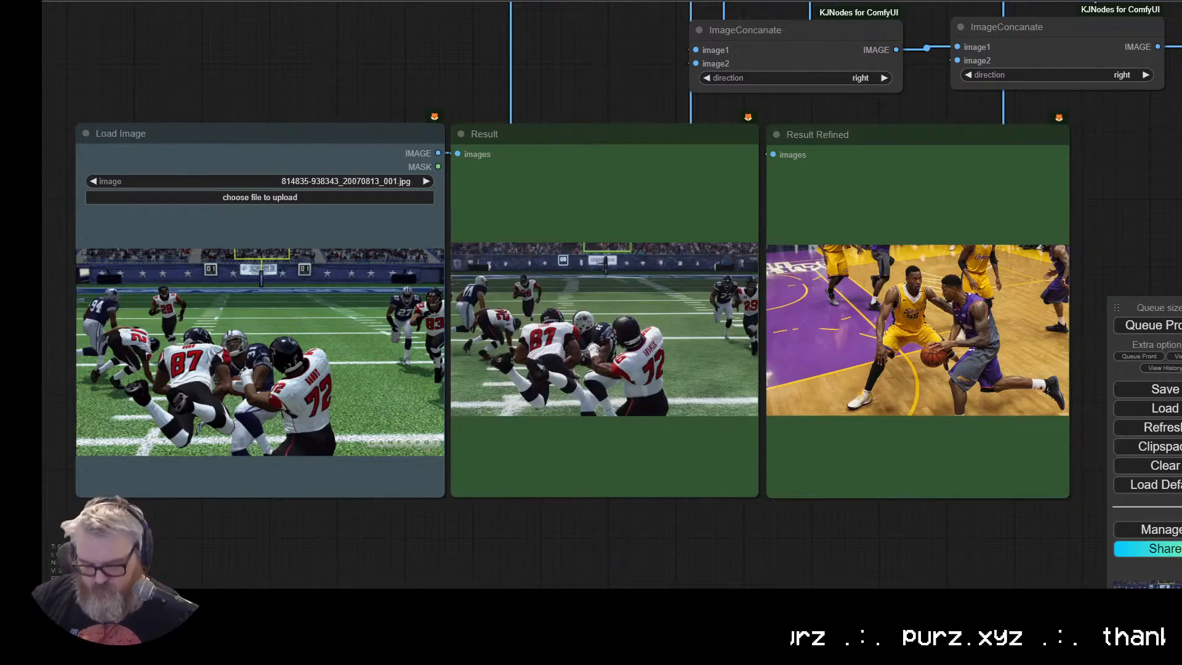
# Step: Compare the football screenshot's Result and Result Refined images with the original
pyautogui.scroll(8, 722, 455)
pyautogui.moveTo(722, 455); pyautogui.dragTo(231, 560)
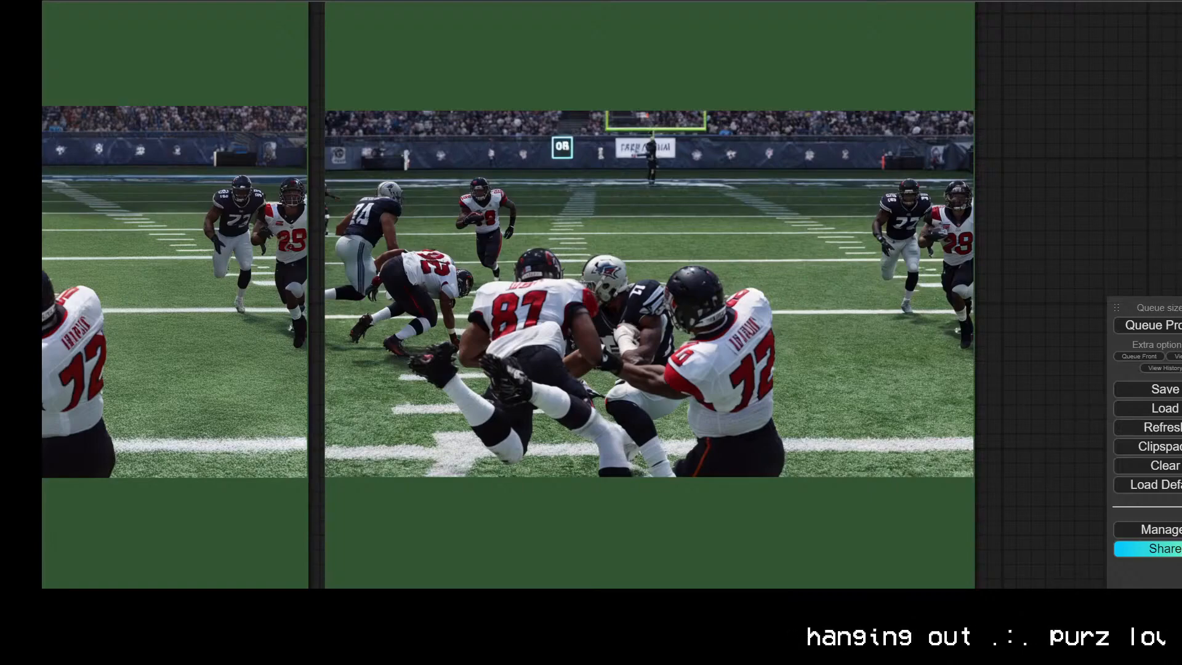
pyautogui.scroll(-9, 645, 358)
pyautogui.moveTo(833, 416); pyautogui.dragTo(992, 471)
pyautogui.scroll(-3, 690, 357)
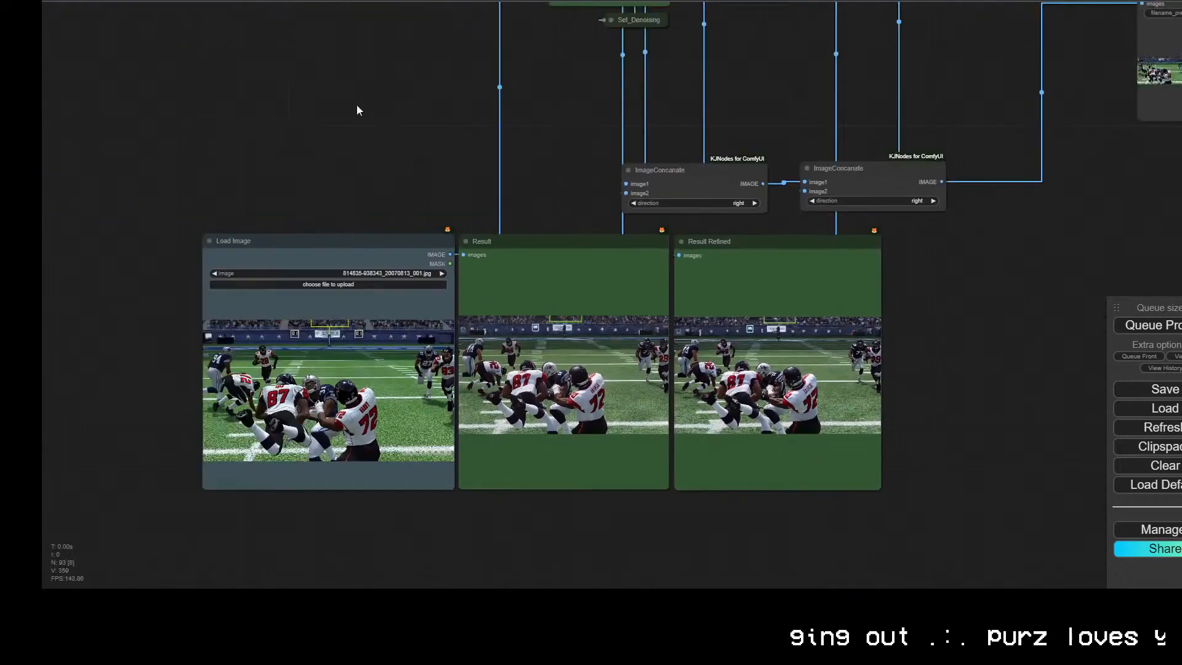
# Step: Run an image search for "tiger woods golf ps3"
pyautogui.moveTo(554, 112); pyautogui.dragTo(400, 121)
pyautogui.moveTo(589, 54); pyautogui.dragTo(570, 198)
pyautogui.scroll(-3, 570, 201)
pyautogui.hotkey('ctrl', 'Tab')
pyautogui.tripleClick(287, 13)
pyautogui.write('tiger wo')
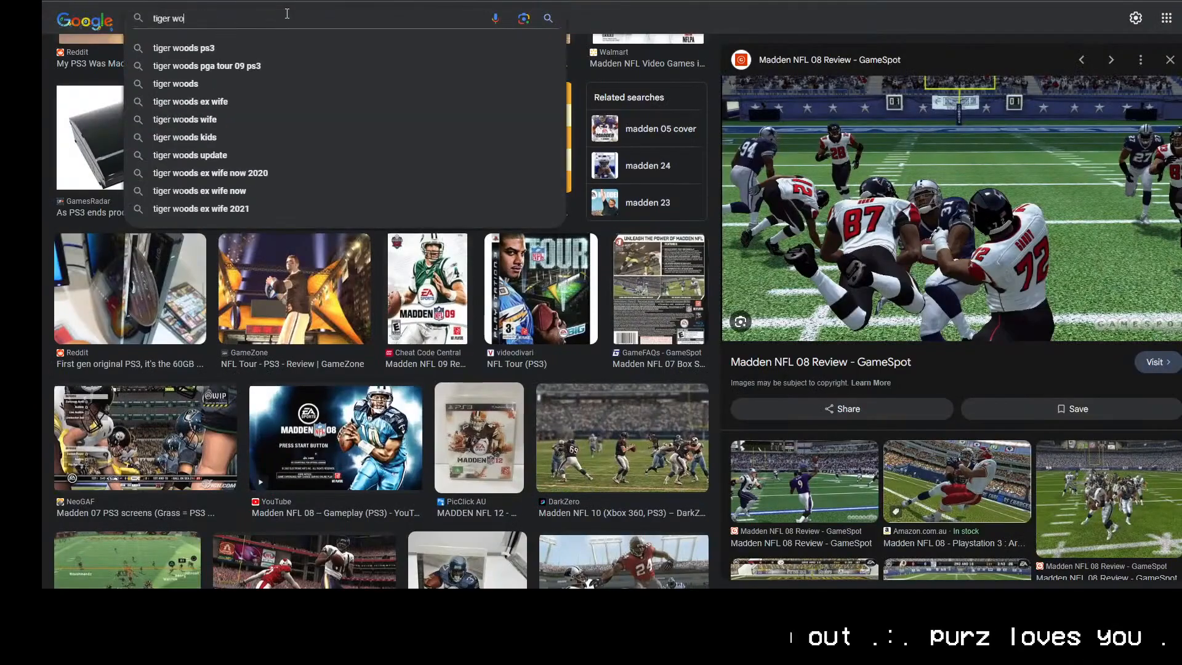
pyautogui.write('ods golf ps3')
pyautogui.press('Return')
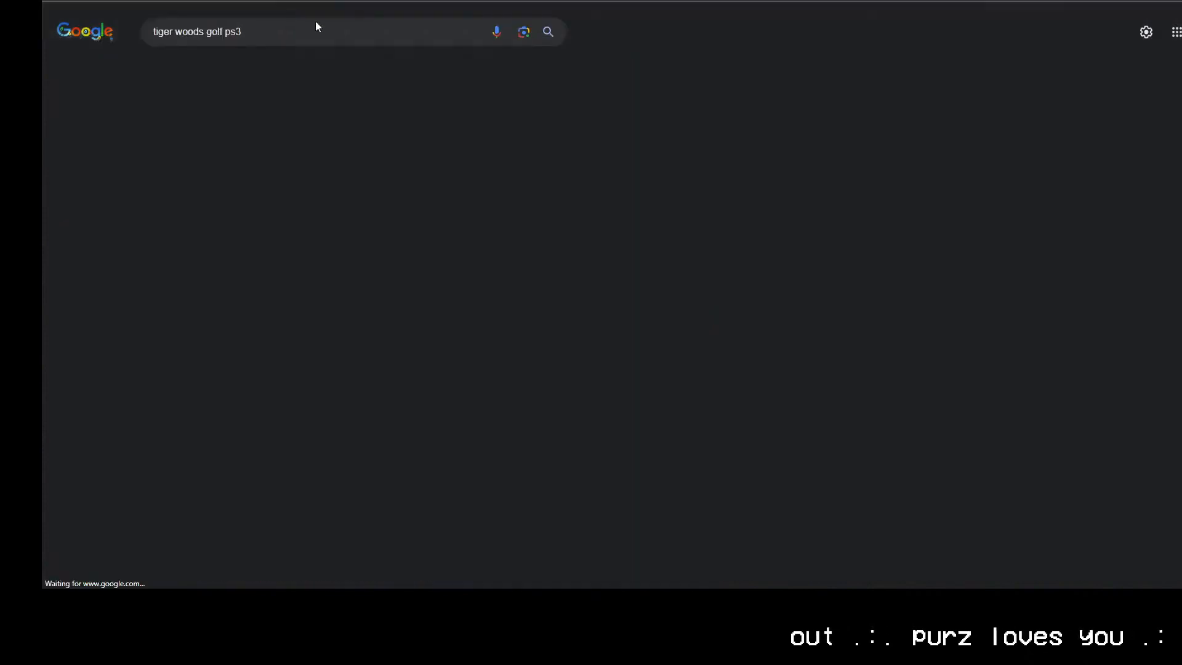
# Step: Pick a PGA Tour 2K23 golf screenshot from the results and load it into the Load Image node
pyautogui.scroll(-6, 206, 520)
pyautogui.click(948, 434)
pyautogui.scroll(-6, 893, 459)
pyautogui.click(807, 447)
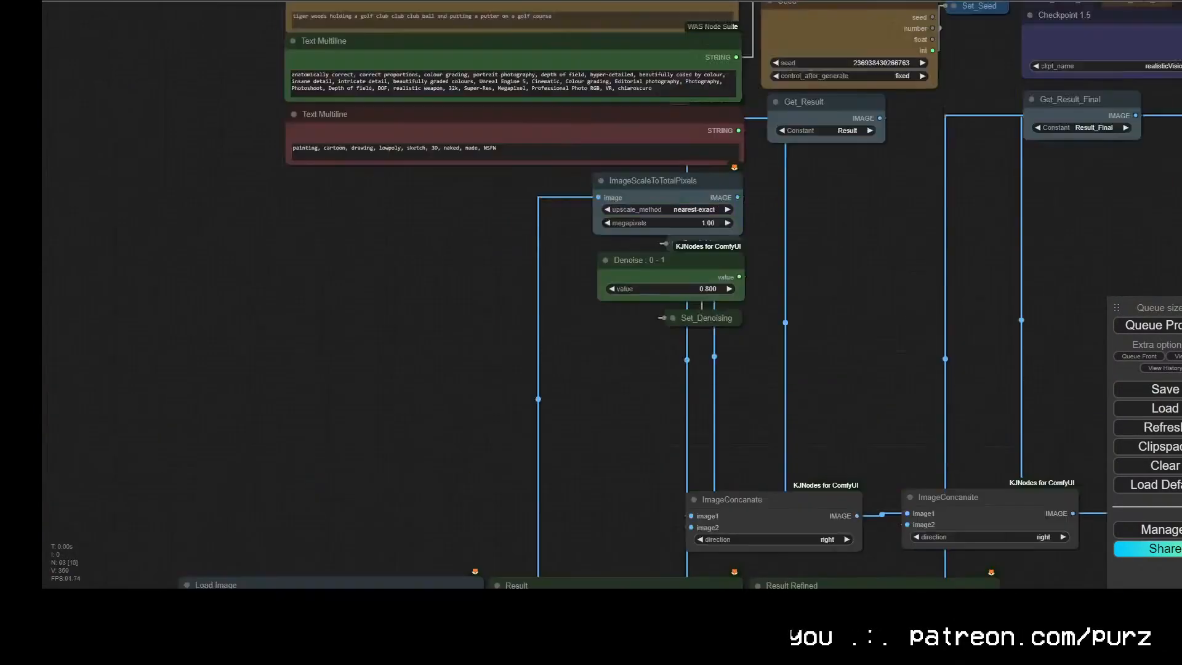
# Step: Compare the golf screenshot's Result and Result Refined images up close with the original
pyautogui.scroll(5, 333, 151)
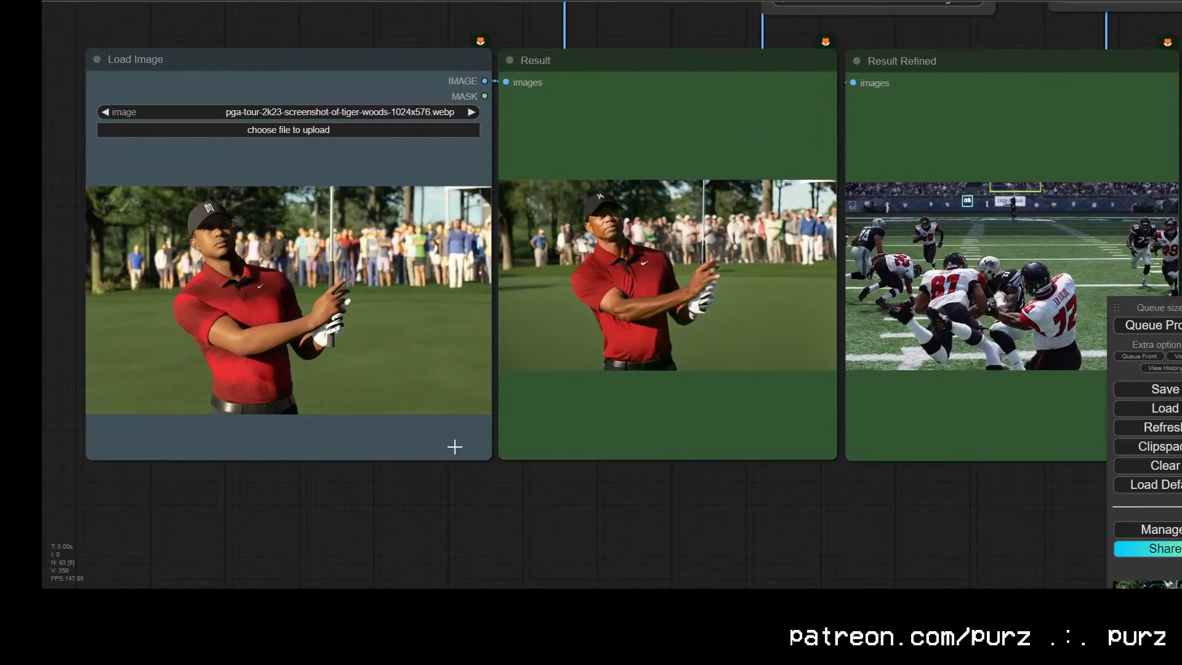
pyautogui.scroll(10, 626, 332)
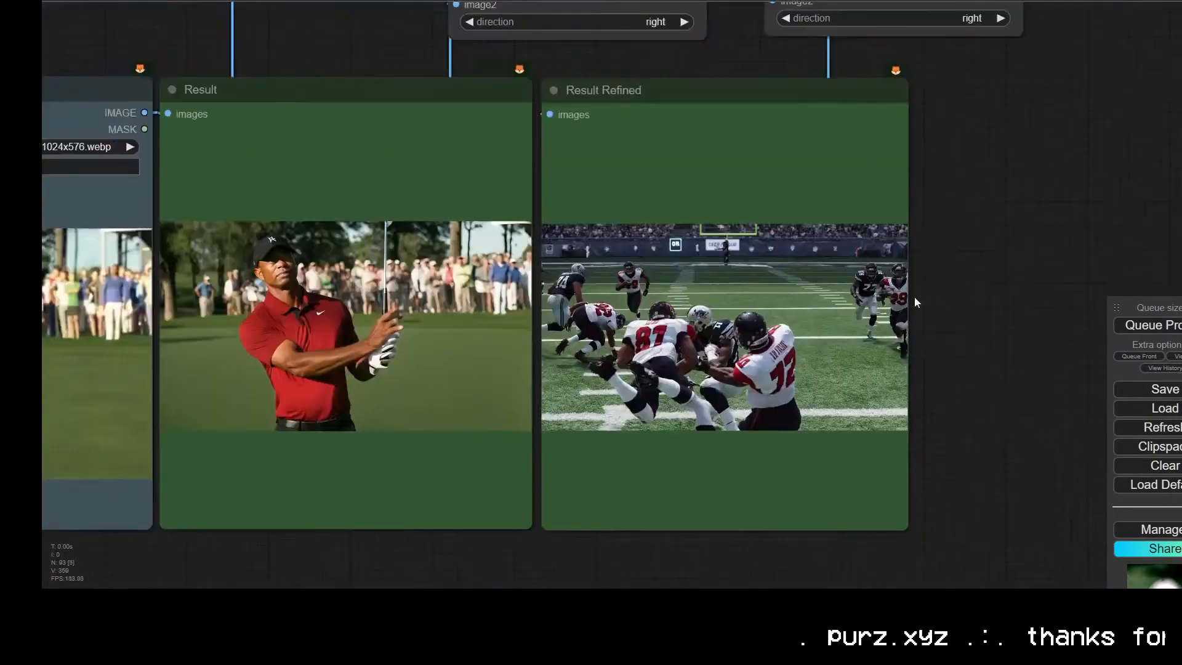
pyautogui.scroll(3, 534, 347)
pyautogui.scroll(1, 833, 214)
pyautogui.moveTo(833, 214); pyautogui.dragTo(658, 200)
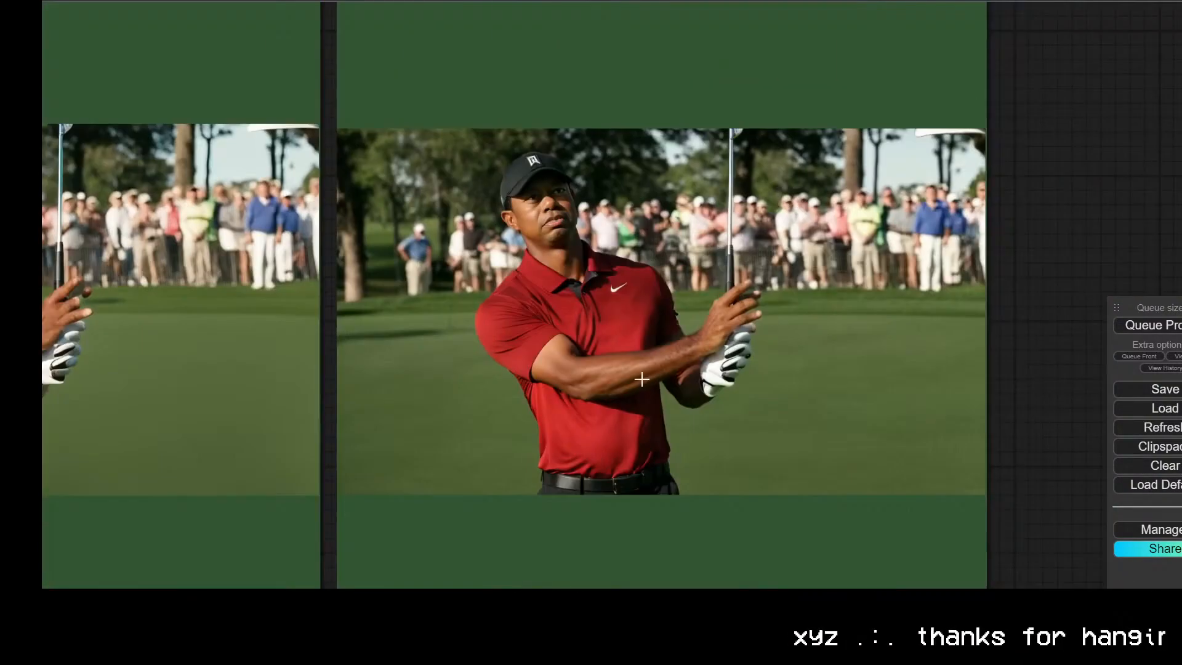
pyautogui.scroll(-10, 548, 444)
pyautogui.moveTo(589, 581); pyautogui.dragTo(816, 554)
pyautogui.scroll(1, 770, 543)
pyautogui.scroll(1, 769, 542)
pyautogui.moveTo(616, 545); pyautogui.dragTo(662, 558)
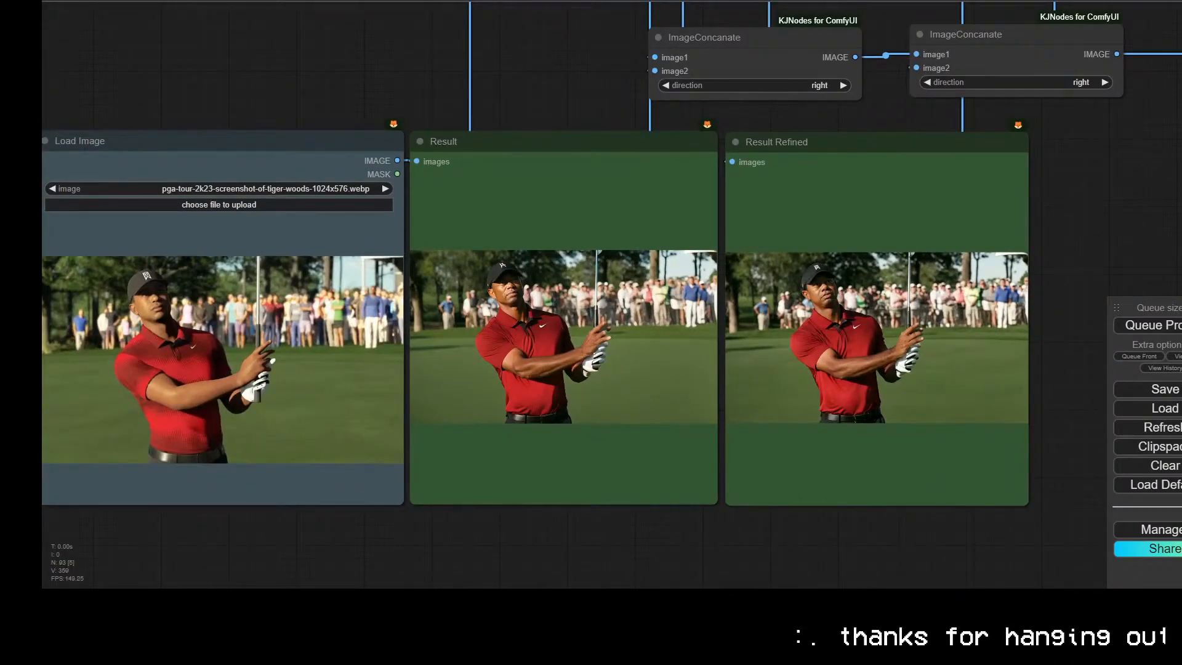
# Step: Search the web for "worst looking ps3 games" and open an article ranking them
pyautogui.click(355, 1)
pyautogui.tripleClick(352, 24)
pyautogui.write('worst looking ps3 games')
pyautogui.press('Return')
pyautogui.click(162, 69)
pyautogui.click(340, 315)
# Step: Look through the article's ranked PS3 games for a usable screenshot
pyautogui.scroll(-20, 311, 321)
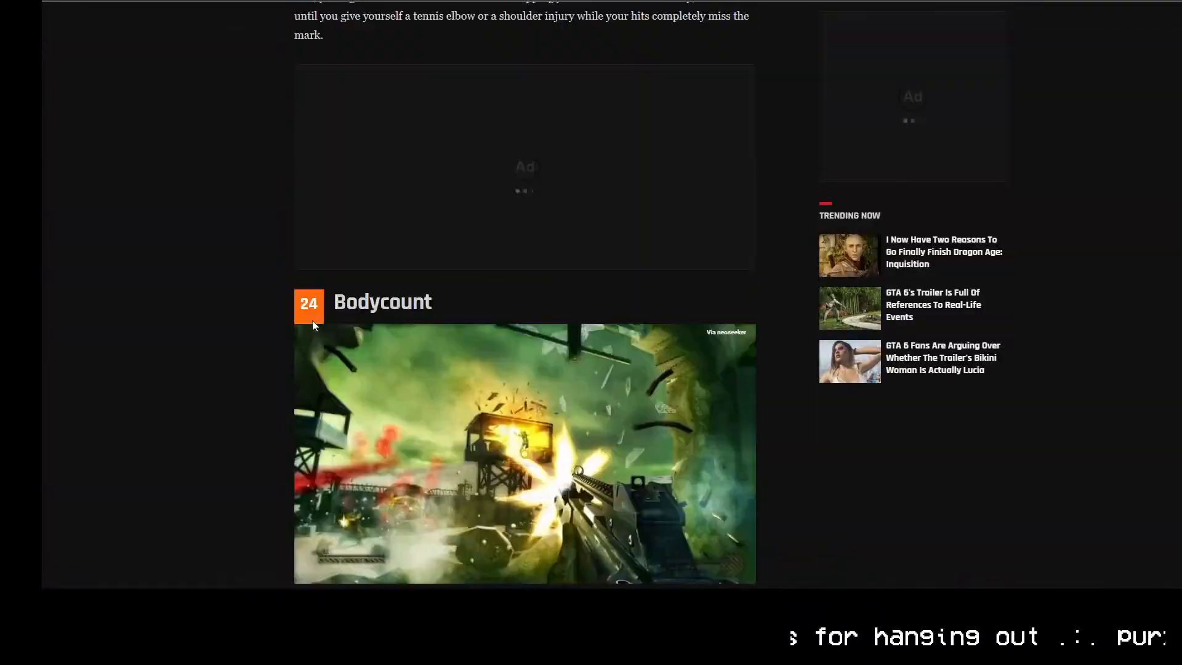
pyautogui.scroll(-20, 297, 315)
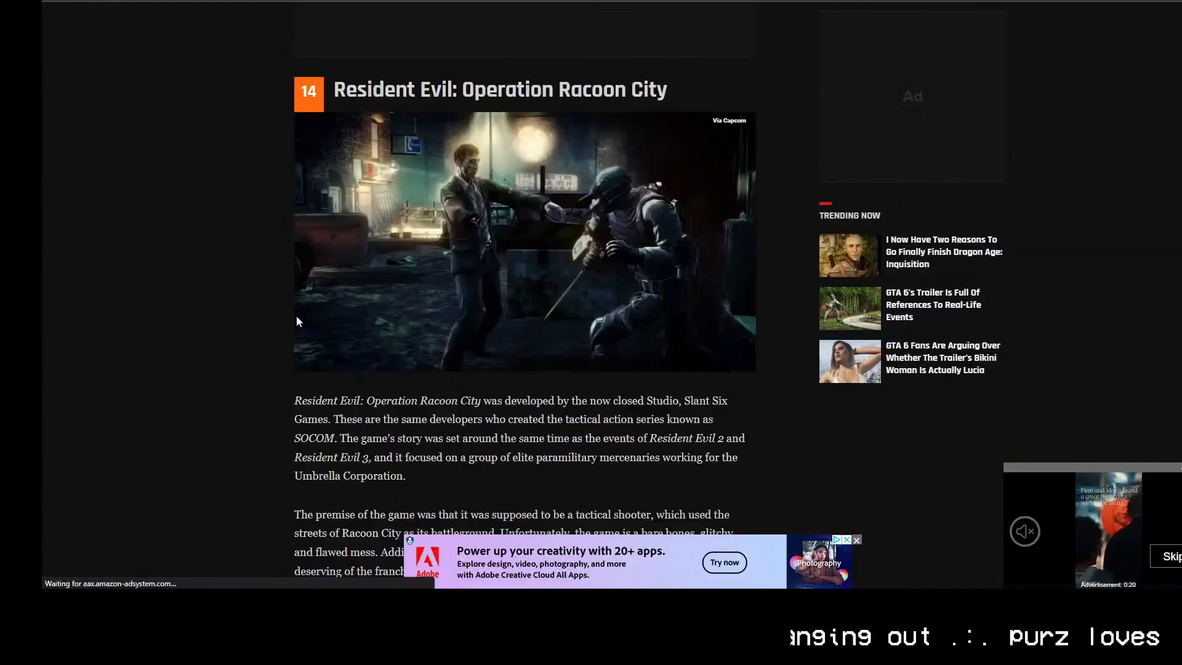
pyautogui.scroll(-20, 269, 309)
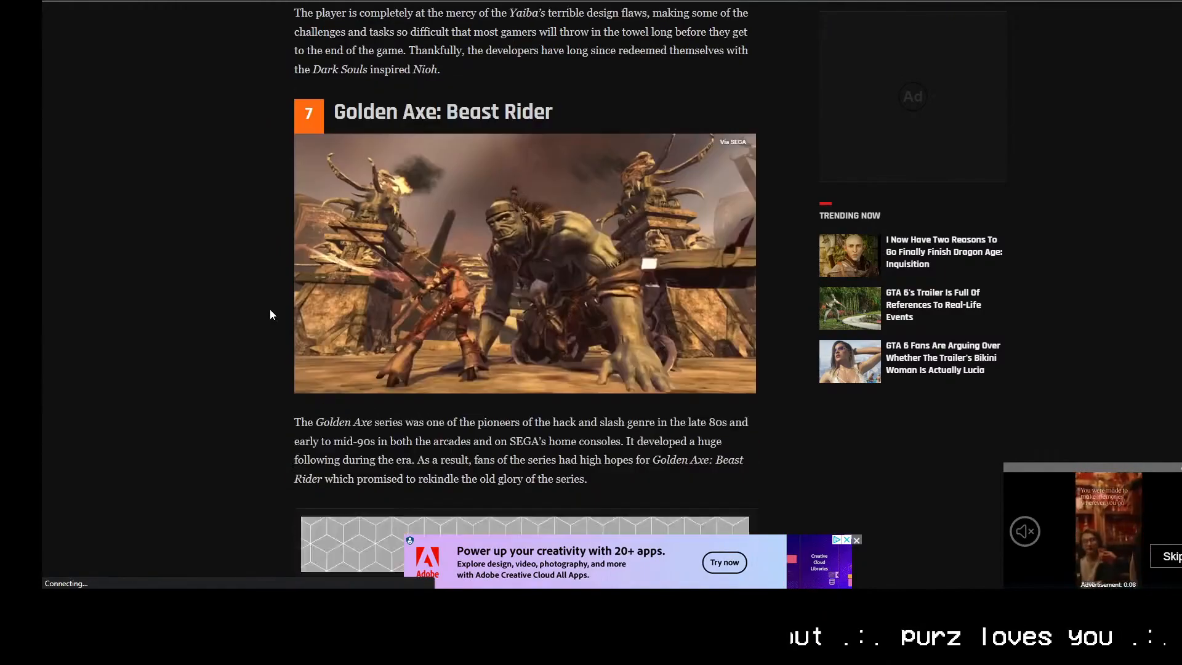
pyautogui.scroll(-10, 270, 301)
pyautogui.scroll(10, 267, 283)
pyautogui.press('super+d')
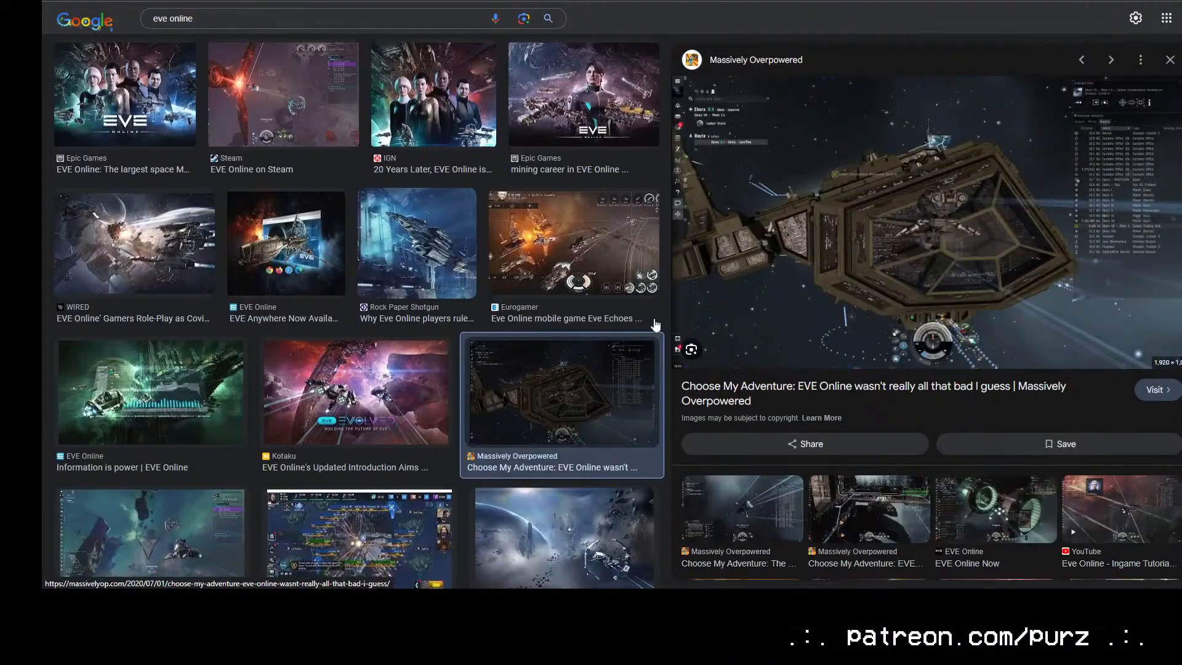
# Step: Browse the "eve online" image results and refine the search to "eve online low settings"
pyautogui.click(264, 100)
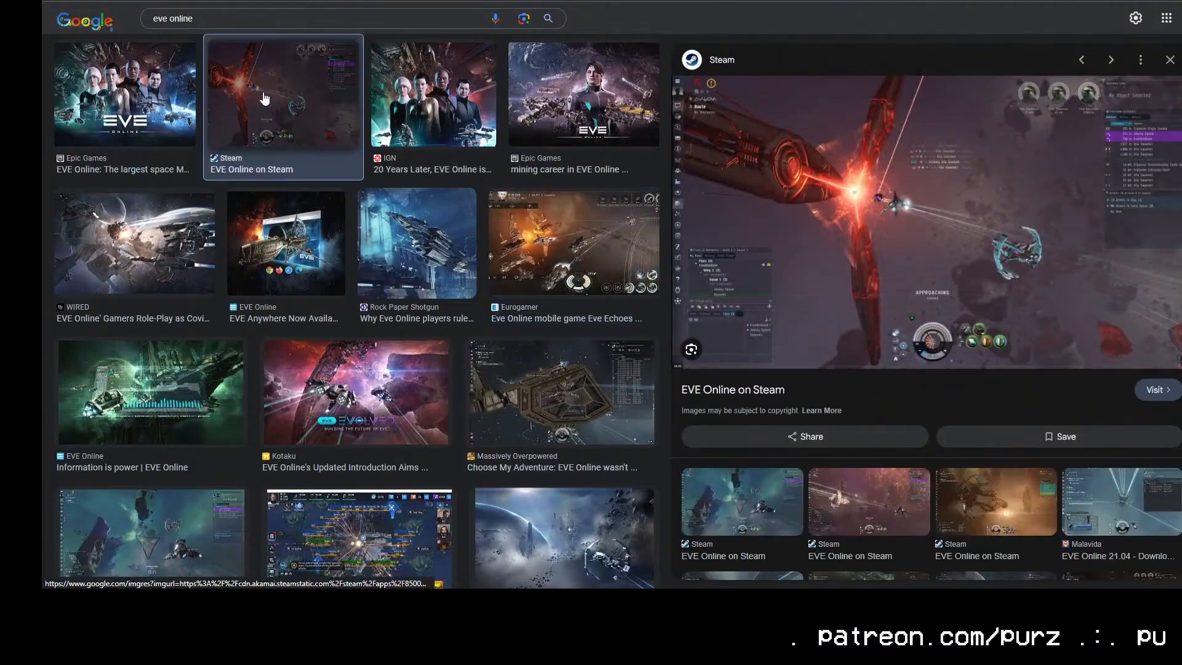
pyautogui.scroll(-8, 308, 308)
pyautogui.click(375, 452)
pyautogui.scroll(-15, 375, 454)
pyautogui.scroll(20, 308, 246)
pyautogui.click(265, 34)
pyautogui.write('low settings')
pyautogui.press('Return')
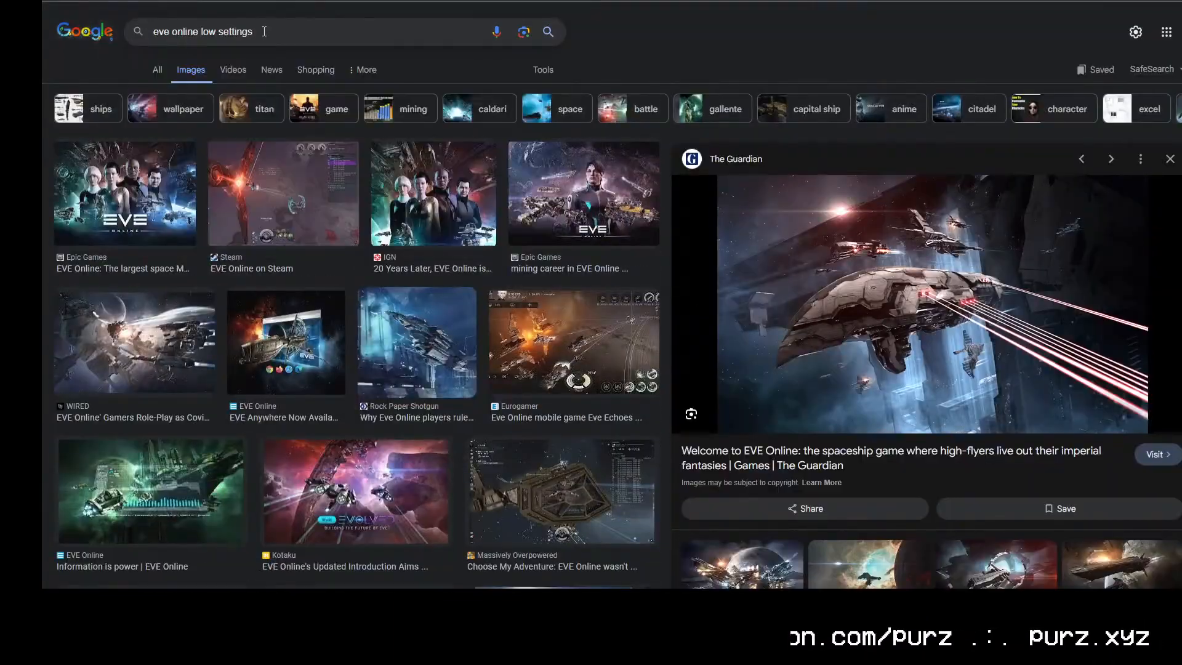
# Step: Search images for "nes california games" and load the surfing screenshot into the Load Image node
pyautogui.tripleClick(267, 34)
pyautogui.write('bmx')
pyautogui.tripleClick(267, 35)
pyautogui.write('nes california games')
pyautogui.press('Return')
pyautogui.click(647, 191)
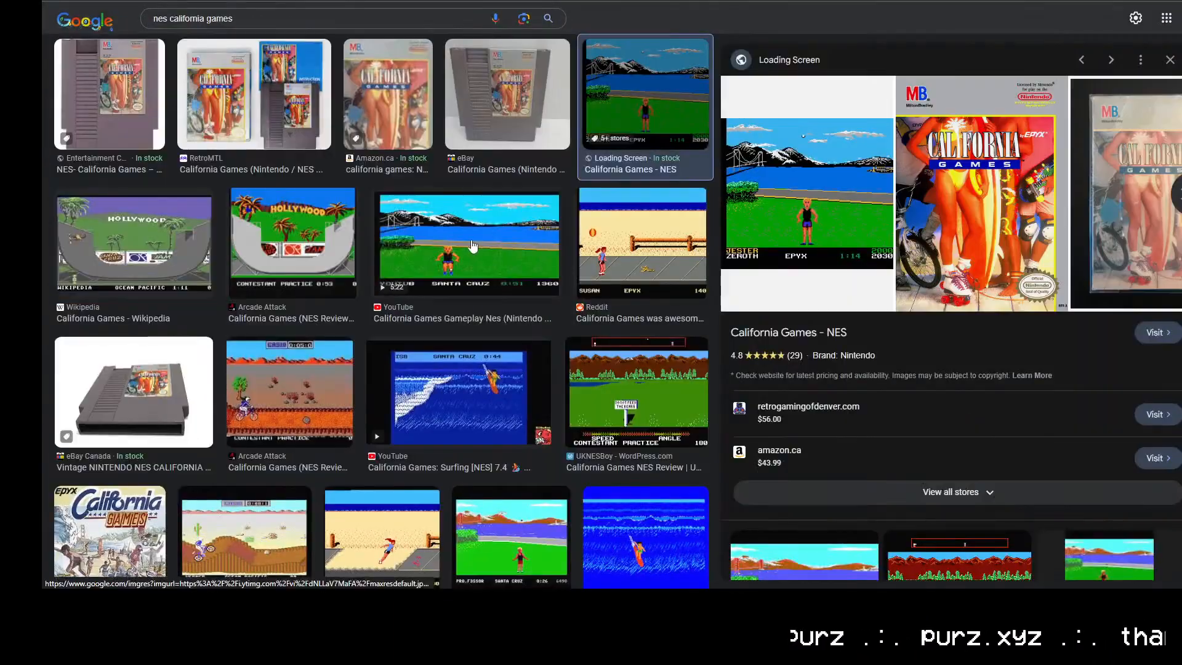
pyautogui.click(483, 401)
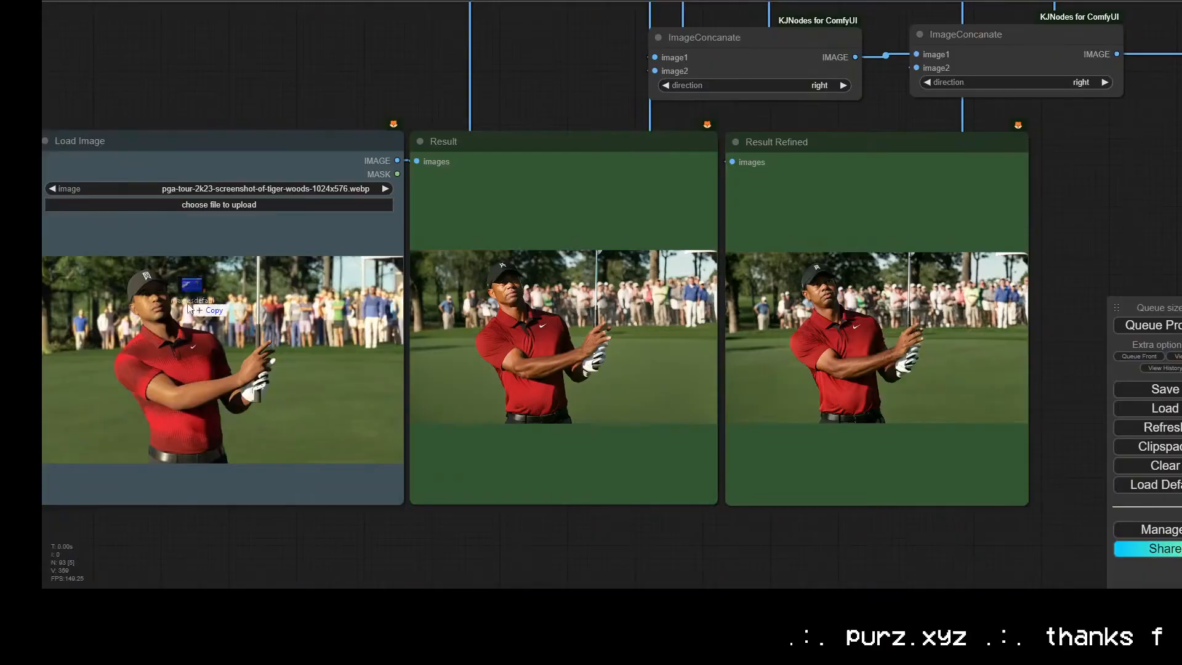
pyautogui.moveTo(189, 309); pyautogui.dragTo(191, 311)
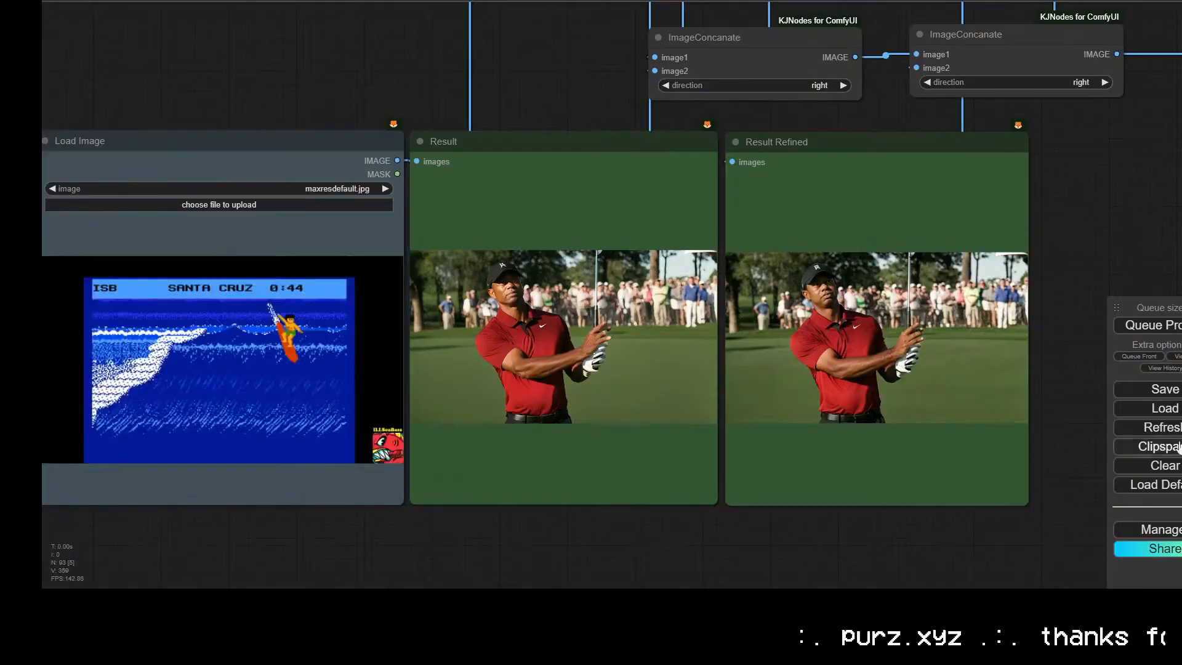
# Step: Browse more California Games screenshots, pick the skating scene, and return to the ComfyUI result previews
pyautogui.hotkey('alt', 'Tab')
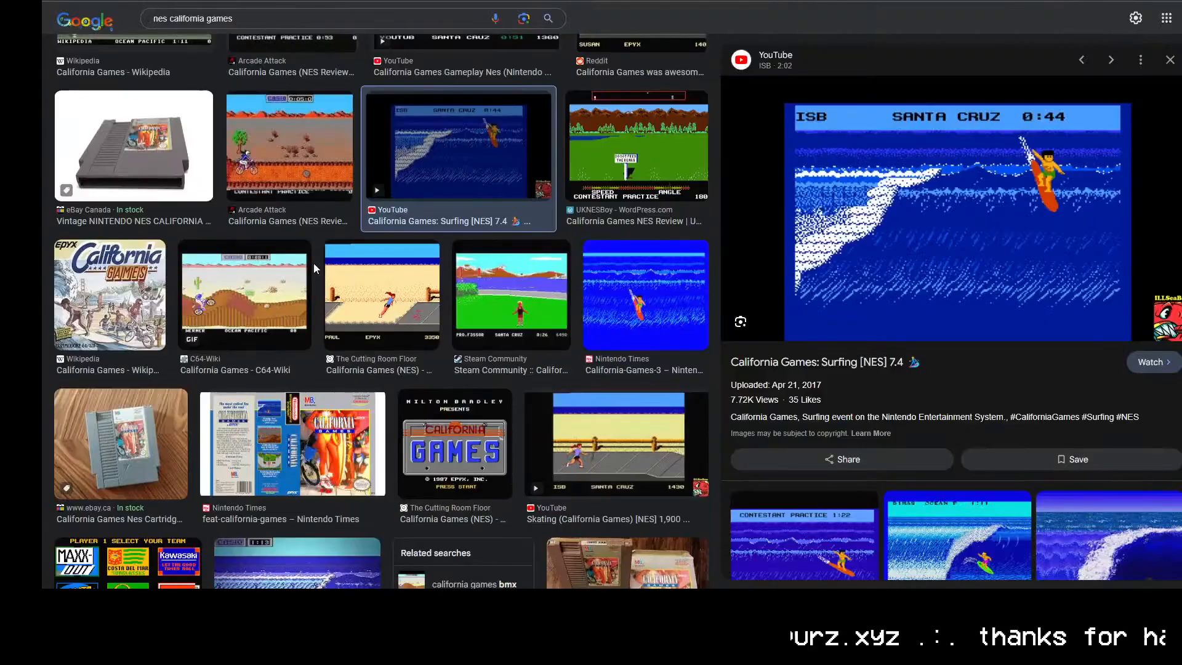
pyautogui.click(257, 191)
pyautogui.click(536, 467)
pyautogui.moveTo(536, 467); pyautogui.dragTo(396, 190)
pyautogui.press('super')
pyautogui.press('super')
pyautogui.hotkey('alt', 'Tab')
pyautogui.hotkey('alt', 'Tab')
pyautogui.hotkey('alt', 'Tab')
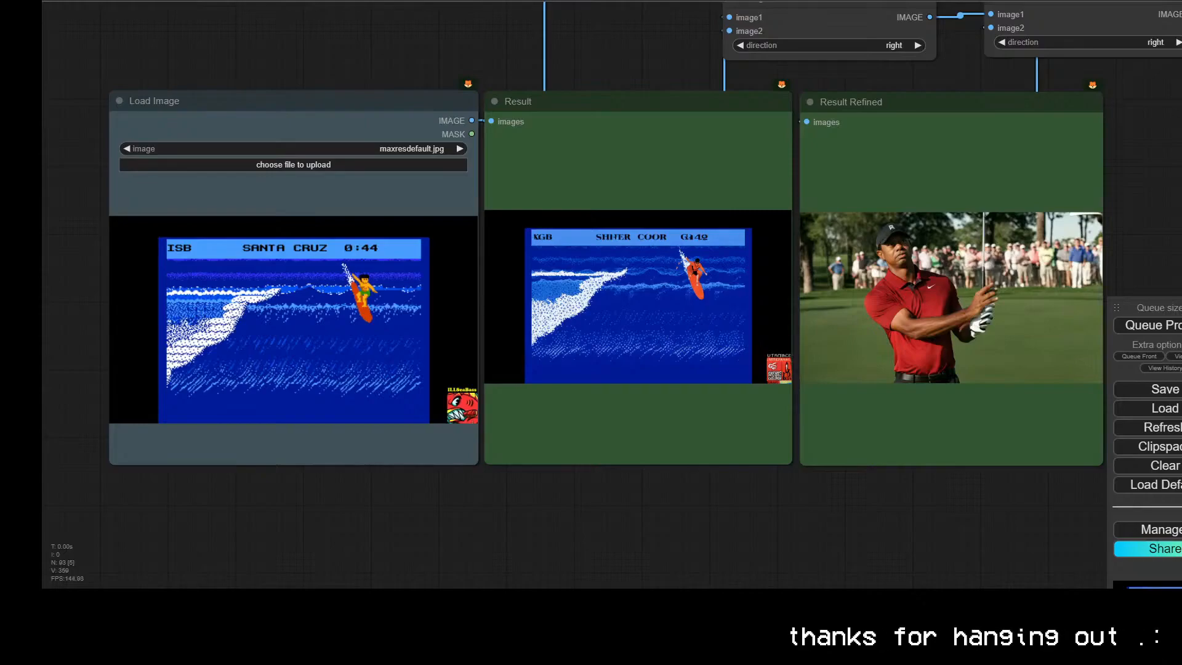
# Step: Examine the surfing screenshot's Result image up close against the original
pyautogui.scroll(4, 873, 382)
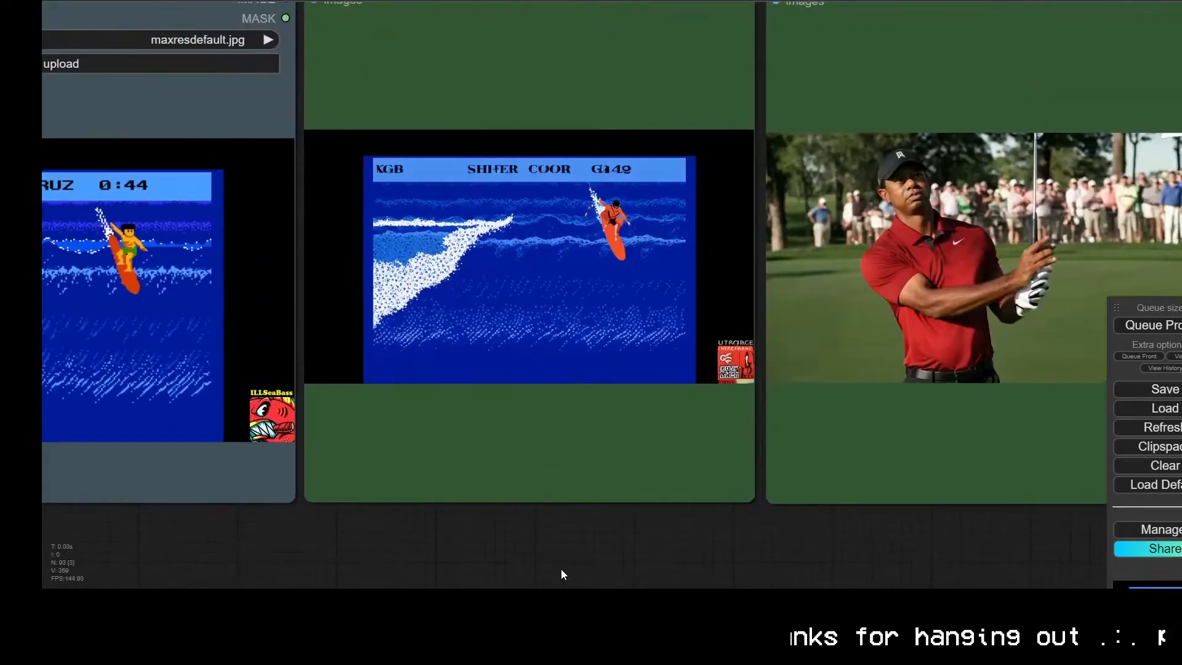
pyautogui.scroll(6, 499, 319)
pyautogui.scroll(-11, 489, 488)
# Step: Load the California Games skating screenshot into the Load Image node
pyautogui.hotkey('alt', 'Tab')
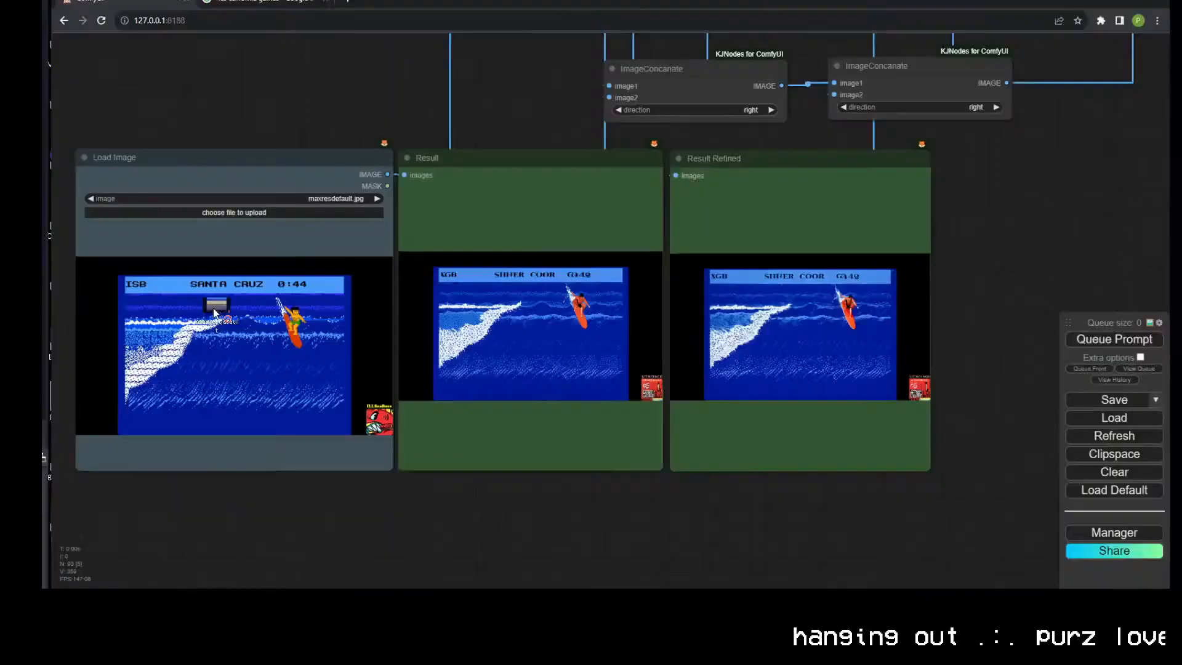
pyautogui.moveTo(216, 312); pyautogui.dragTo(222, 320)
pyautogui.scroll(2, 292, 430)
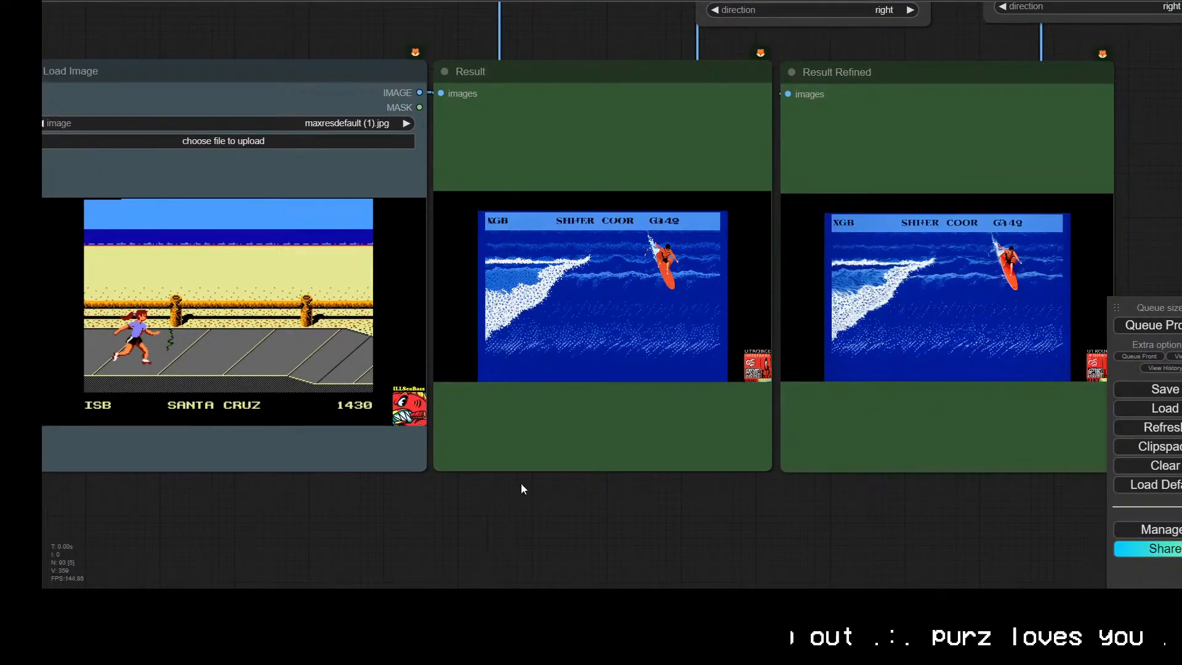
# Step: Check further California Games image results, and run a new search for "world games c64"
pyautogui.click(277, 1)
pyautogui.scroll(-12, 484, 330)
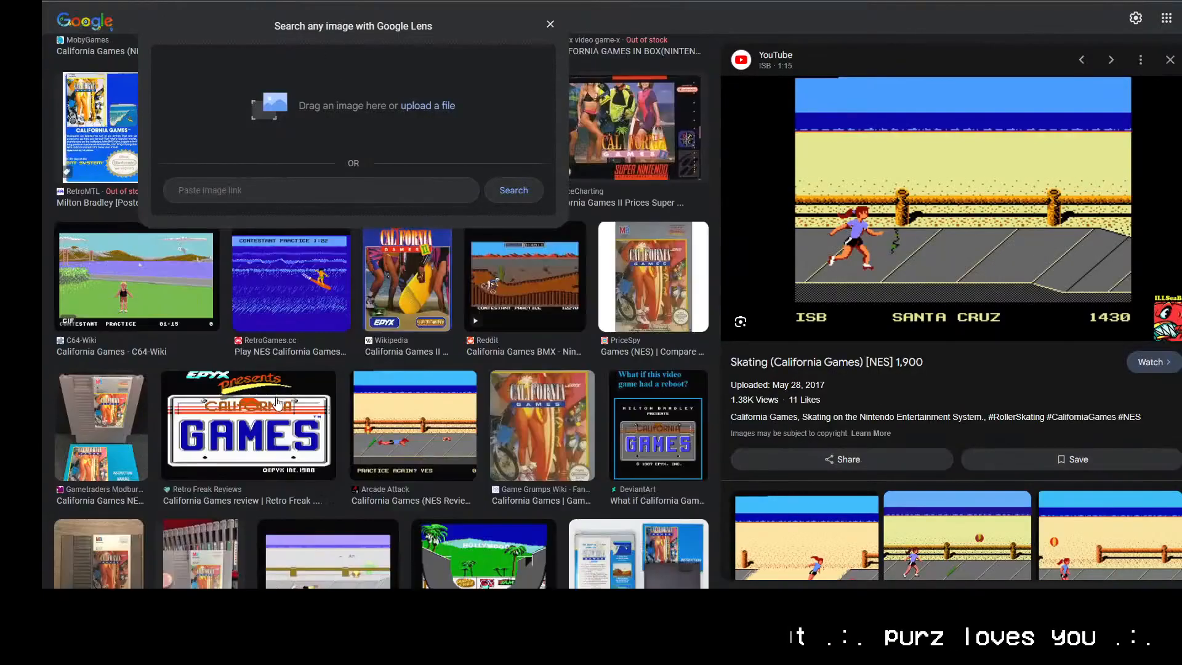
pyautogui.click(484, 327)
pyautogui.click(262, 0)
pyautogui.write('world games c64')
pyautogui.press('Return')
pyautogui.click(285, 62)
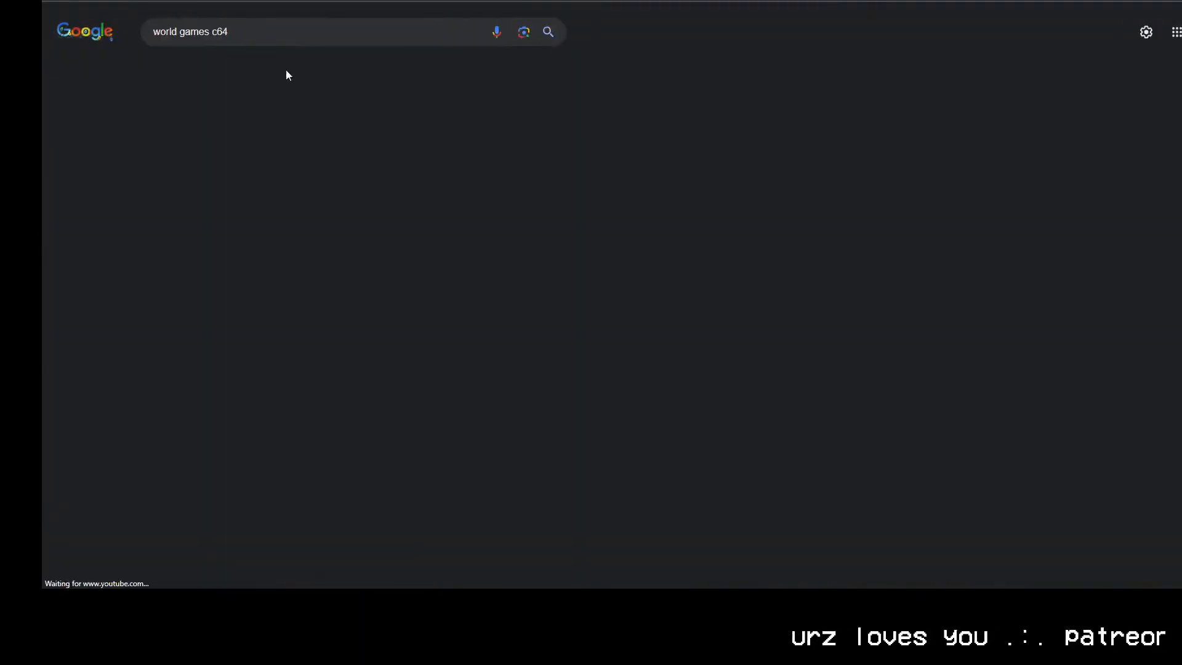
# Step: Look through the "world games c64" image results and preview several event screenshots
pyautogui.click(427, 502)
pyautogui.click(319, 401)
pyautogui.click(424, 524)
pyautogui.moveTo(874, 178); pyautogui.dragTo(394, 492)
pyautogui.click(137, 188)
pyautogui.scroll(2, 377, 235)
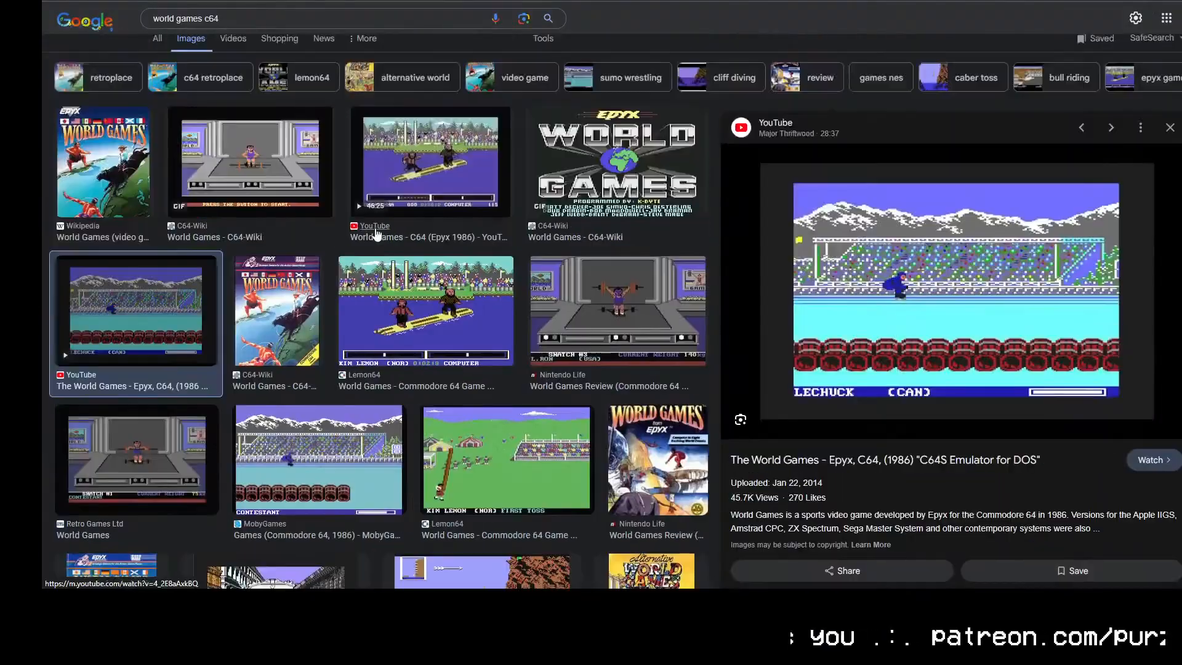
pyautogui.click(629, 317)
pyautogui.click(431, 314)
pyautogui.click(390, 222)
pyautogui.click(244, 170)
pyautogui.click(466, 163)
pyautogui.scroll(-12, 465, 277)
pyautogui.click(462, 351)
pyautogui.scroll(-3, 585, 316)
pyautogui.doubleClick(585, 316)
pyautogui.scroll(-4, 585, 316)
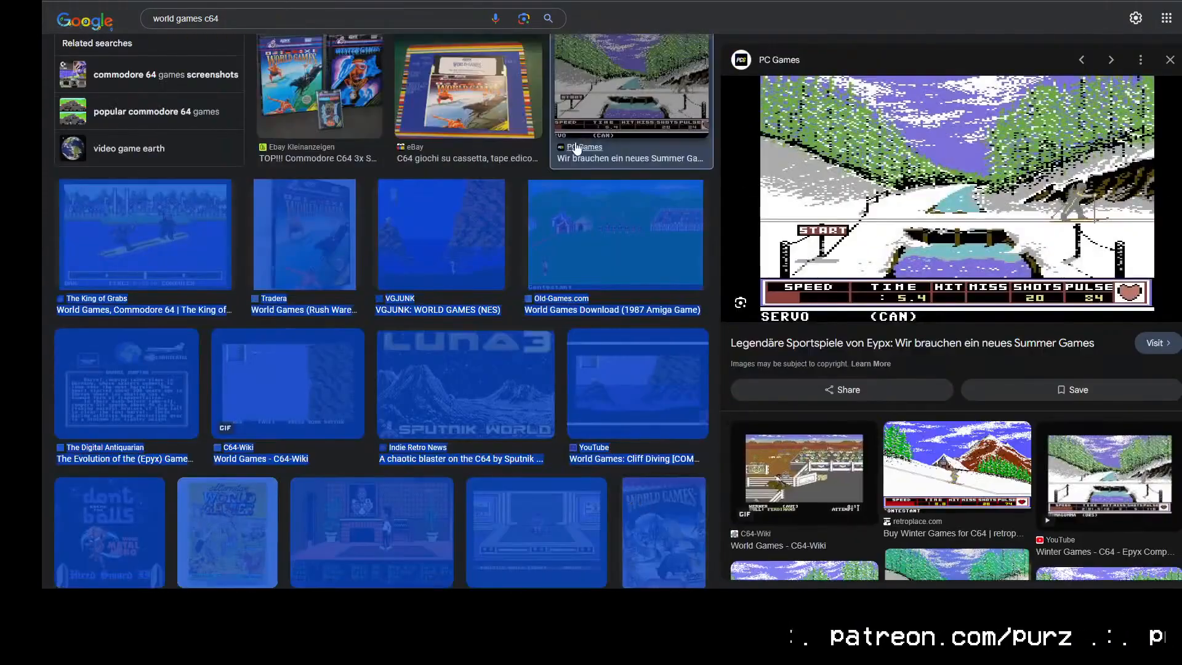
# Step: Close the image preview and search images for "winter games c64"
pyautogui.press('Escape')
pyautogui.tripleClick(357, 12)
pyautogui.write('winter games')
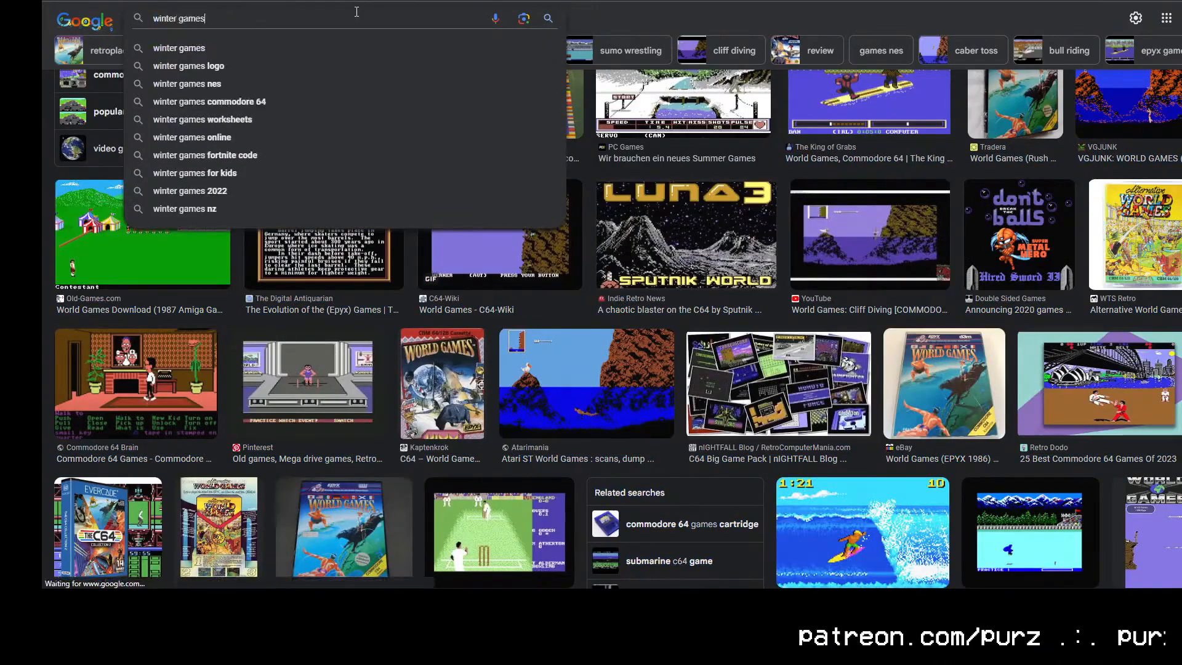
pyautogui.press('Return')
pyautogui.click(277, 34)
pyautogui.write('c64')
pyautogui.press('Return')
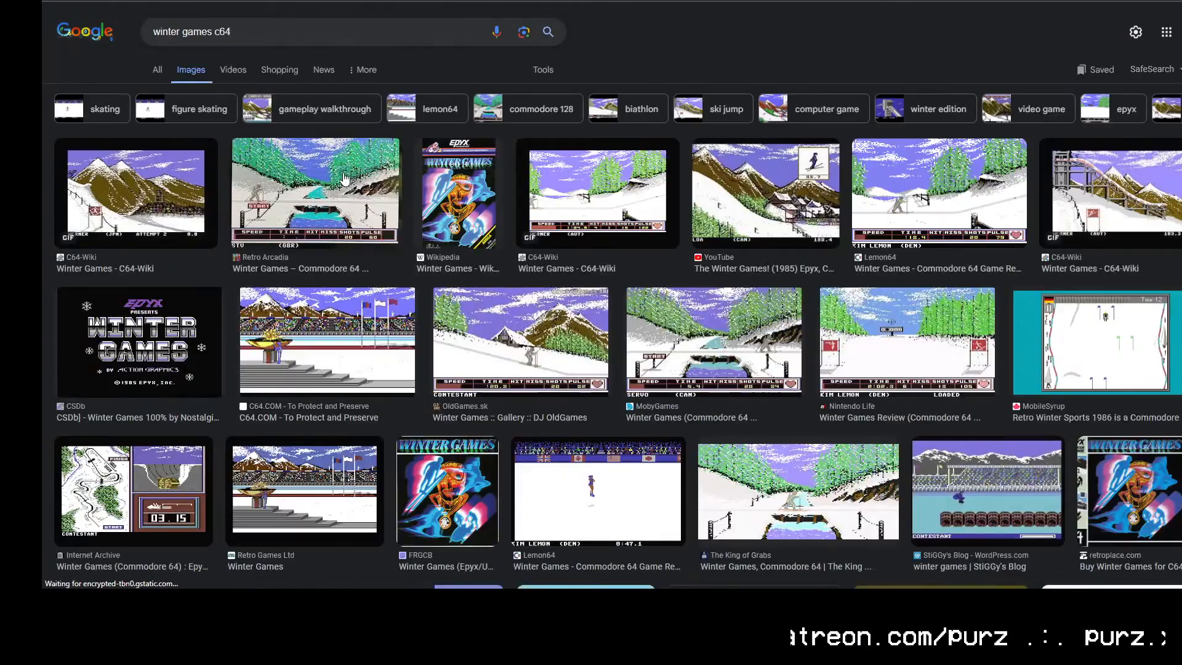
# Step: Preview several "winter games c64" results and pick a snowy gameplay screenshot
pyautogui.click(345, 179)
pyautogui.click(343, 240)
pyautogui.click(147, 246)
pyautogui.scroll(-4, 147, 271)
pyautogui.click(153, 314)
pyautogui.scroll(-2, 515, 475)
pyautogui.scroll(-3, 282, 393)
pyautogui.click(362, 290)
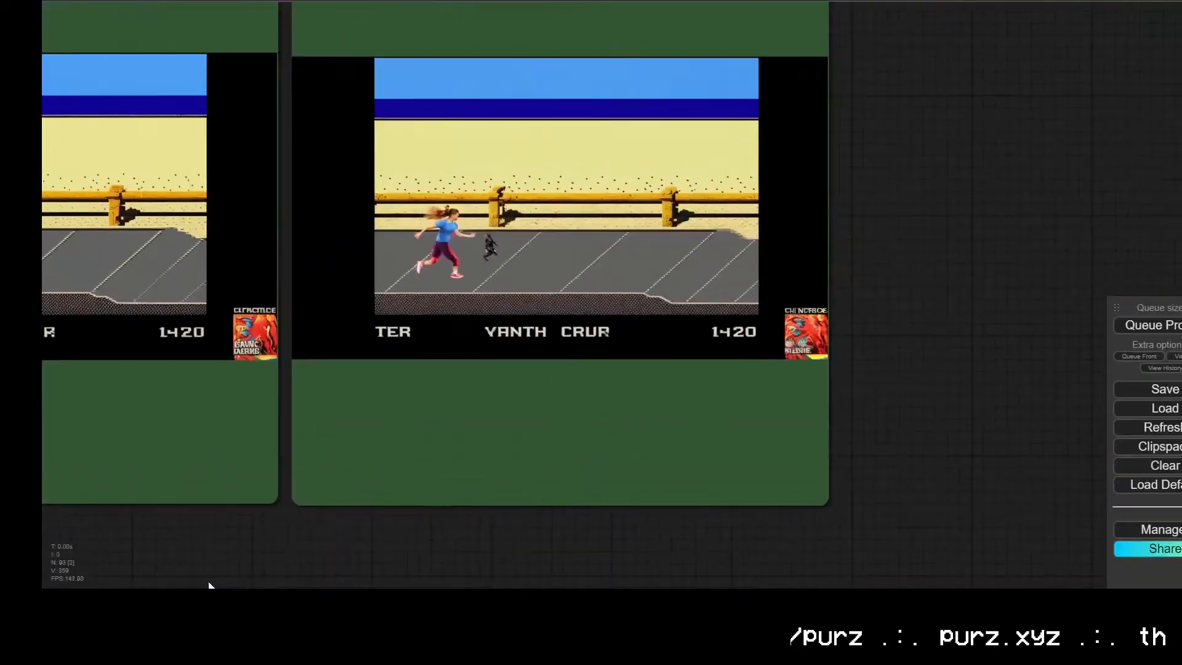
# Step: Compare the skating screenshot's Result and Result Refined images with the original
pyautogui.scroll(5, 614, 264)
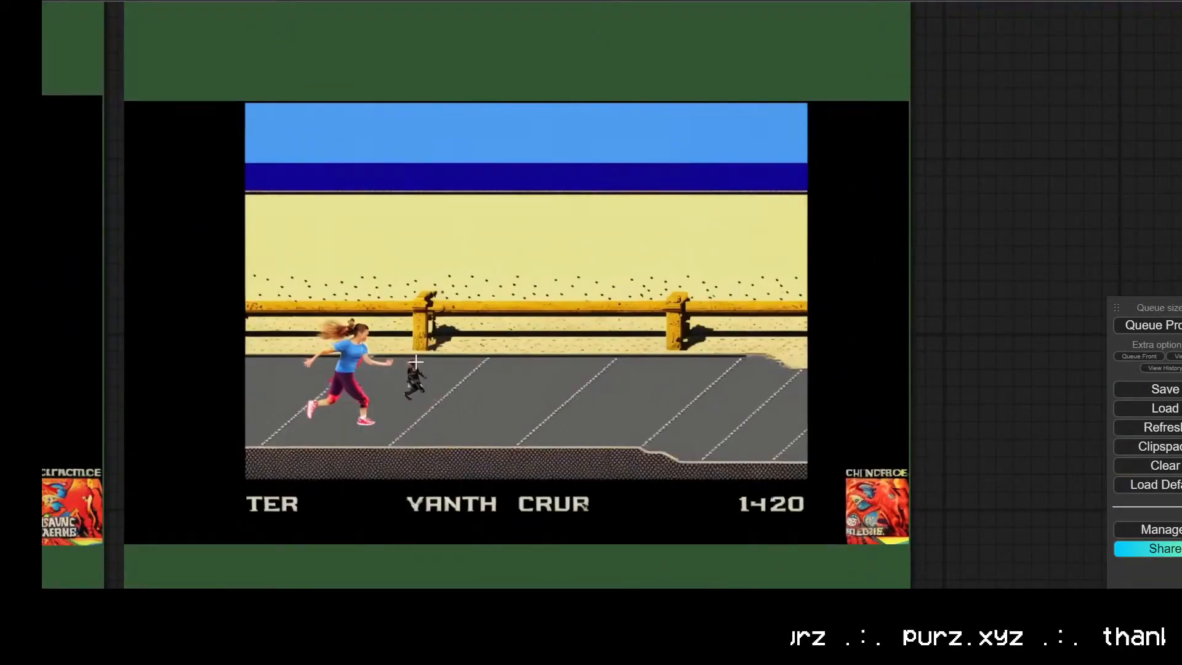
pyautogui.scroll(-12, 416, 363)
pyautogui.scroll(2, 343, 538)
pyautogui.moveTo(342, 538); pyautogui.dragTo(778, 537)
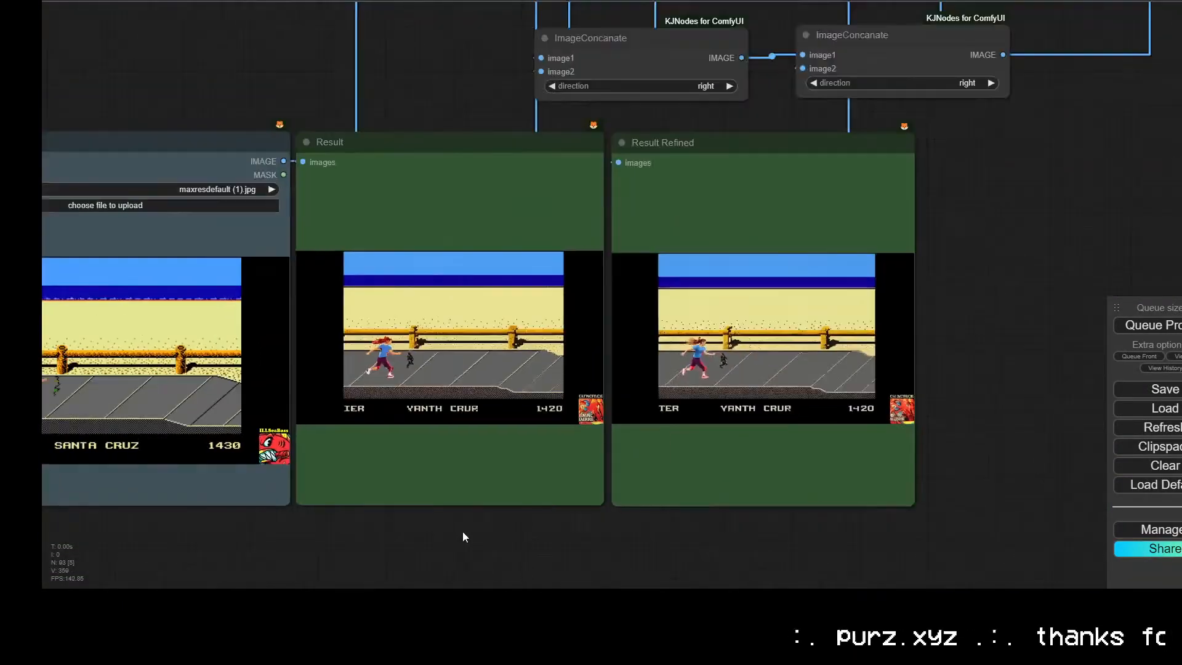
pyautogui.moveTo(464, 532); pyautogui.dragTo(571, 532)
# Step: Sort the desktop files in File Explorer, select the source screenshots and photos, and move them into the originals folder
pyautogui.press('super+d')
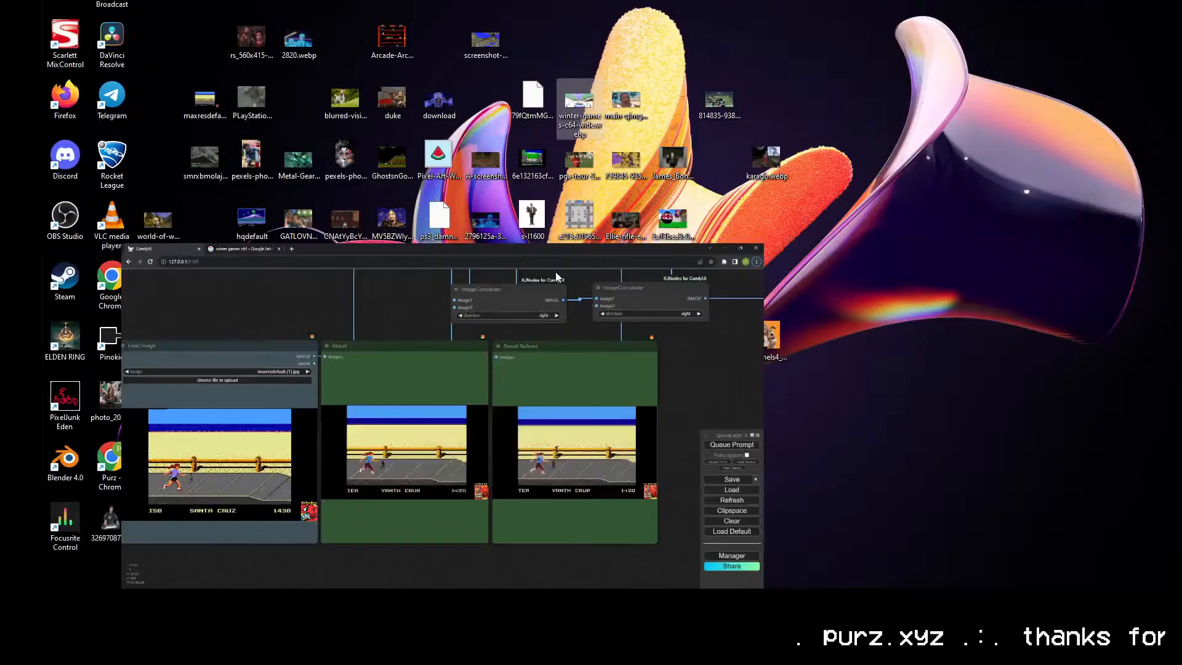
pyautogui.click(533, 162)
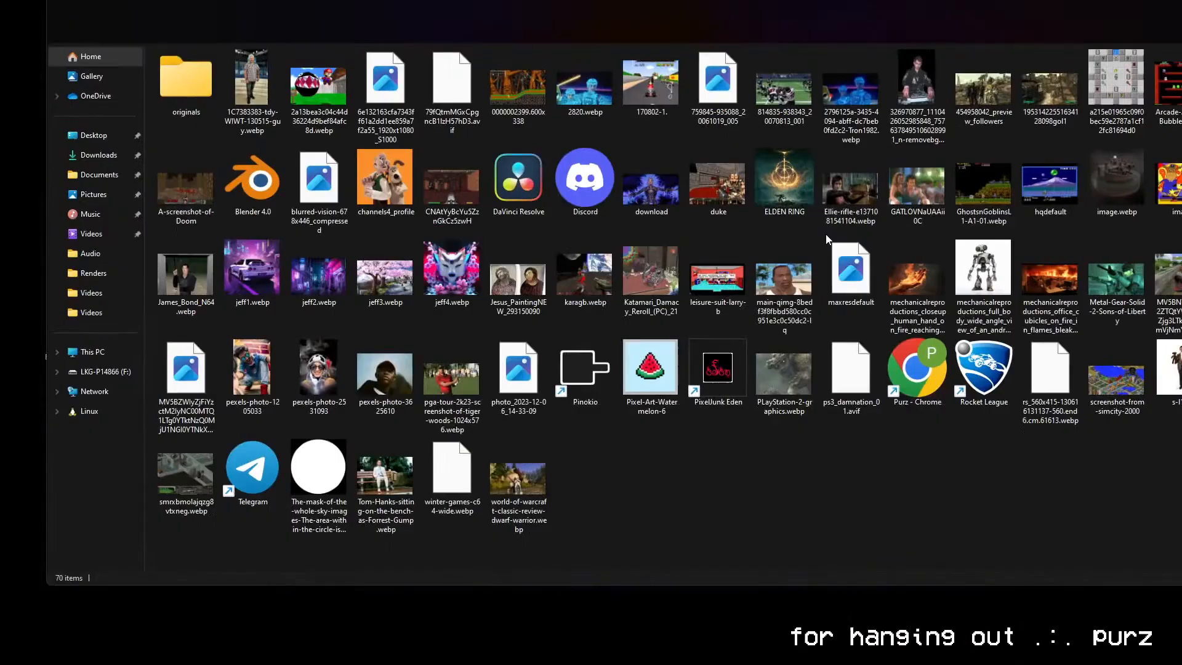
pyautogui.rightClick(750, 340)
pyautogui.moveTo(806, 354)
pyautogui.click(946, 375)
pyautogui.click(252, 88)
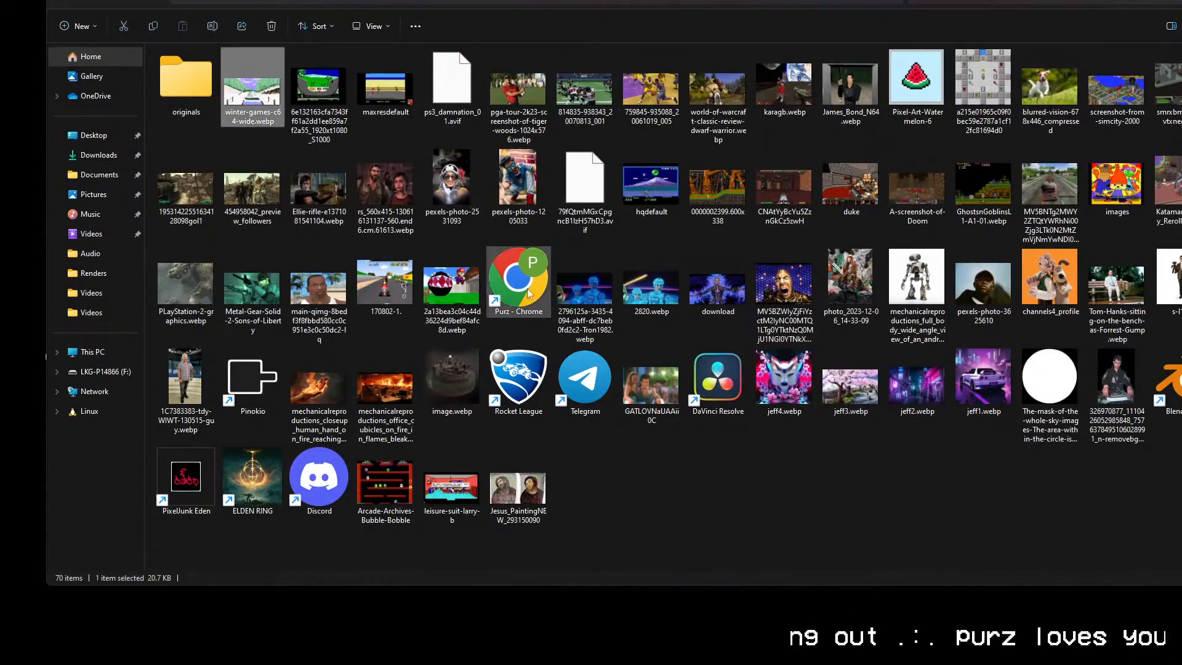
pyautogui.keyDown('shift'); pyautogui.click(452, 280); pyautogui.keyUp('shift')
pyautogui.keyDown('shift'); pyautogui.click(319, 87); pyautogui.keyUp('shift')
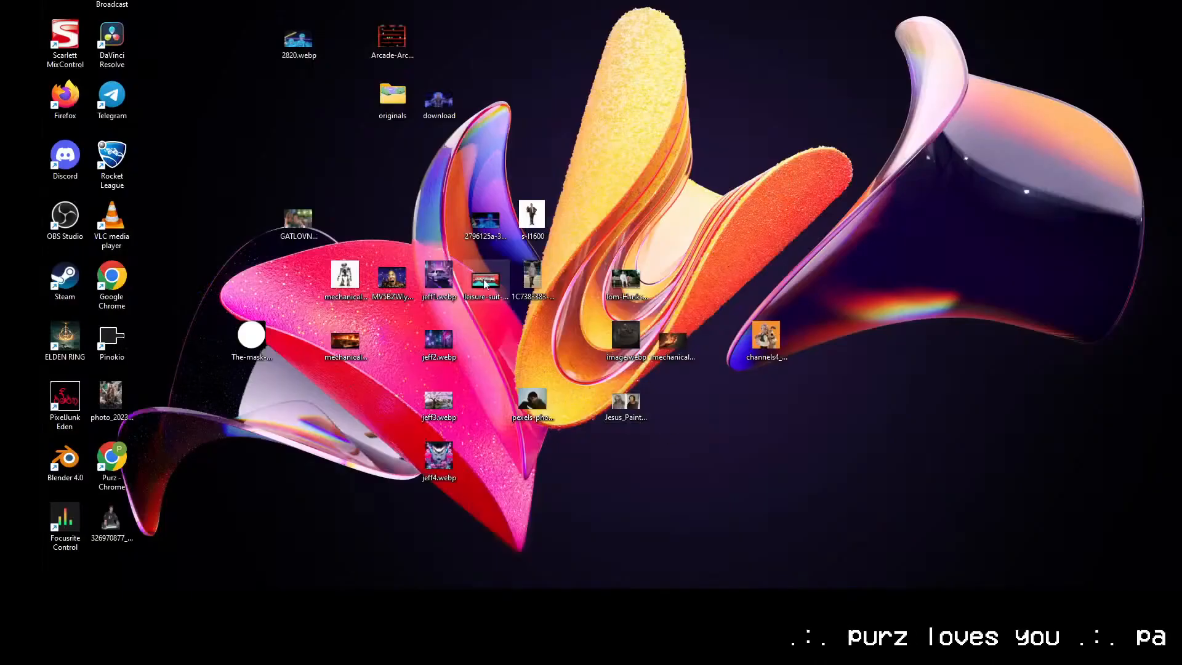
# Step: Load the summer games pole-vault screenshot from the originals folder into the Load Image node
pyautogui.doubleClick(392, 99)
pyautogui.scroll(-2, 734, 325)
pyautogui.rightClick(787, 382)
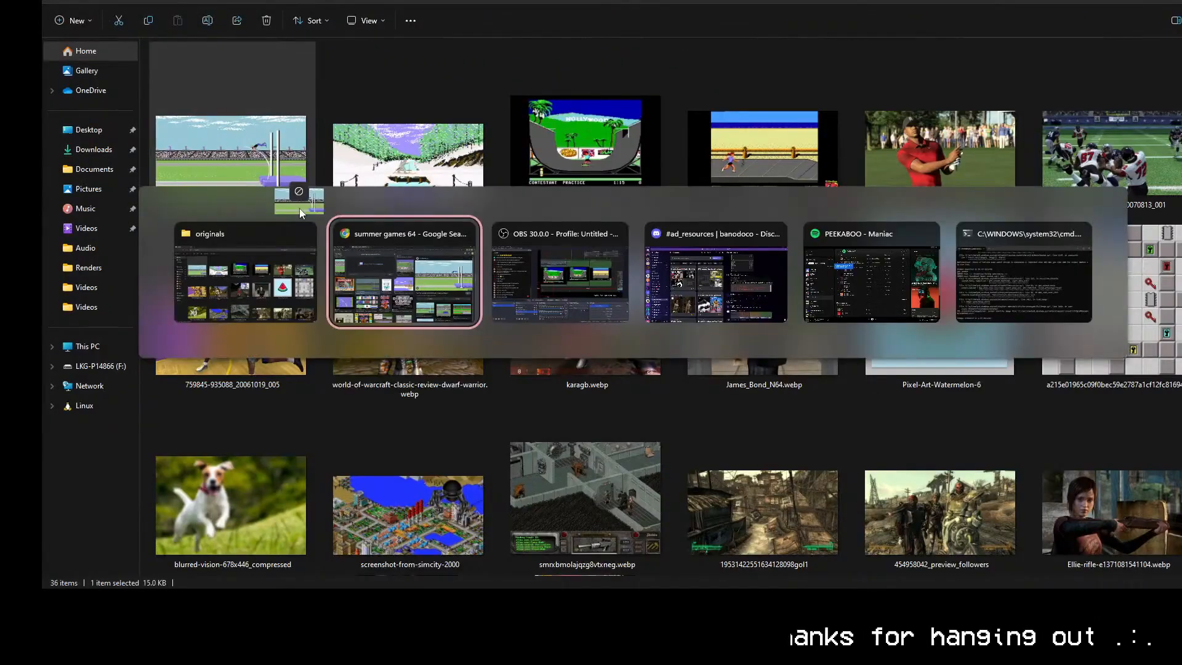
pyautogui.press('Tab')
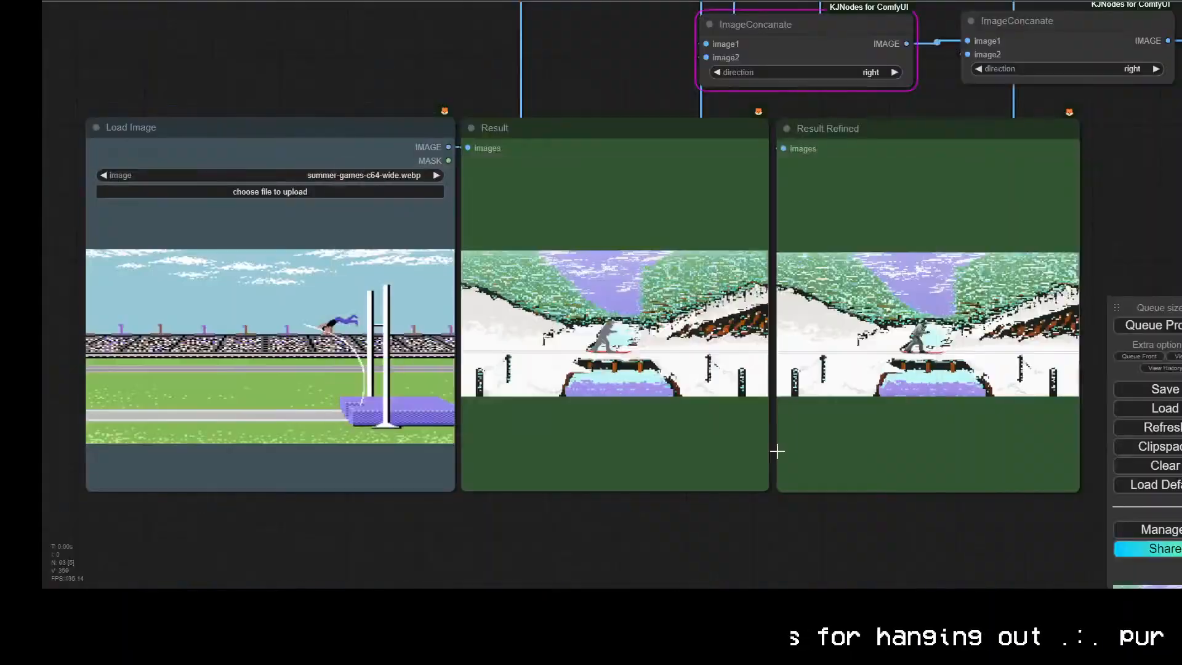
# Step: Inspect the skier's Result Refined image up close and the saved grid comparison in the Save Image node
pyautogui.scroll(6, 1010, 220)
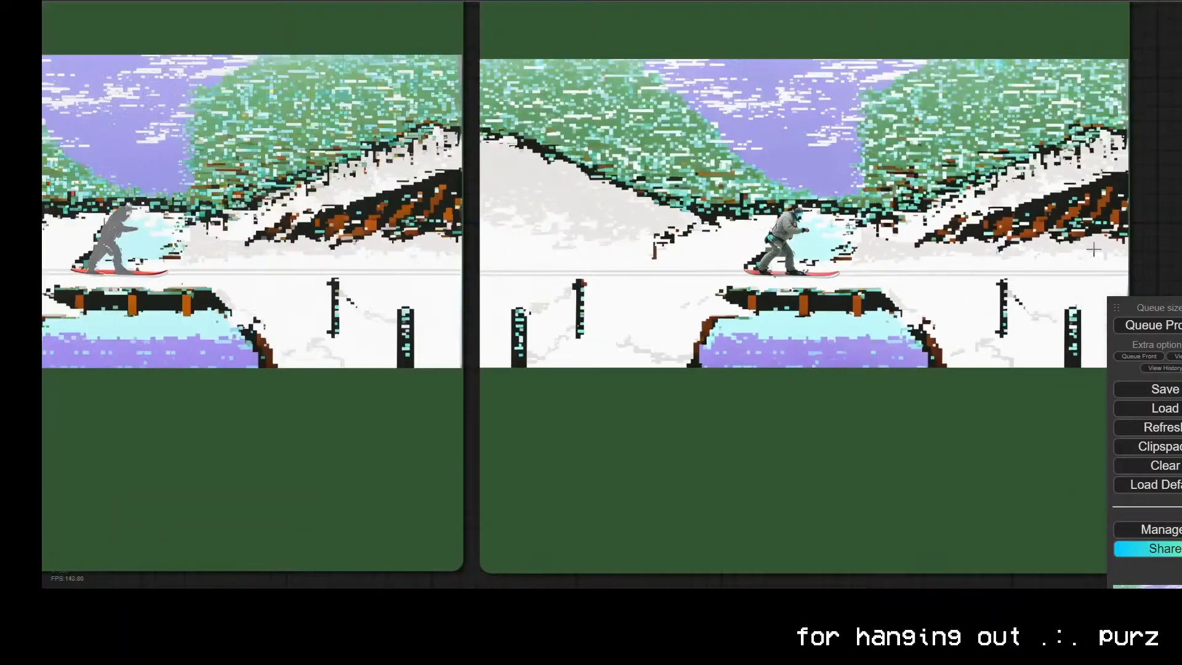
pyautogui.scroll(1, 1010, 220)
pyautogui.moveTo(1010, 220); pyautogui.dragTo(939, 247)
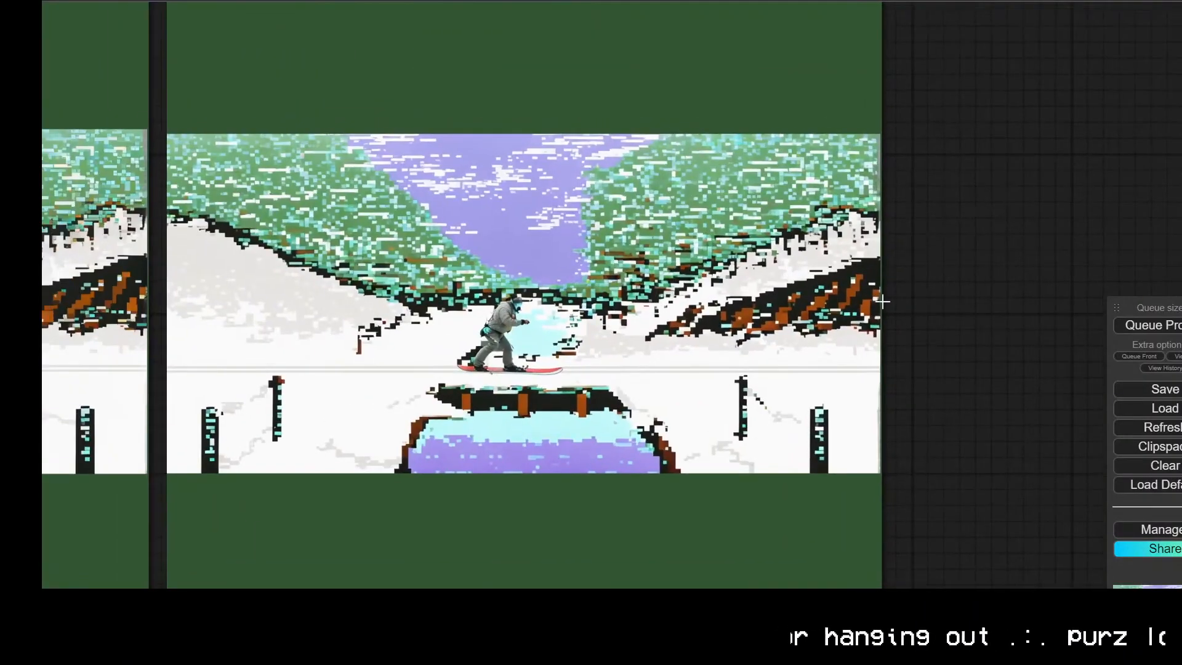
pyautogui.scroll(-12, 985, 419)
pyautogui.moveTo(842, 459); pyautogui.dragTo(566, 556)
pyautogui.scroll(5, 793, 267)
pyautogui.scroll(12, 793, 333)
pyautogui.moveTo(782, 311); pyautogui.dragTo(516, 571)
pyautogui.scroll(5, 529, 296)
pyautogui.scroll(-7, 534, 300)
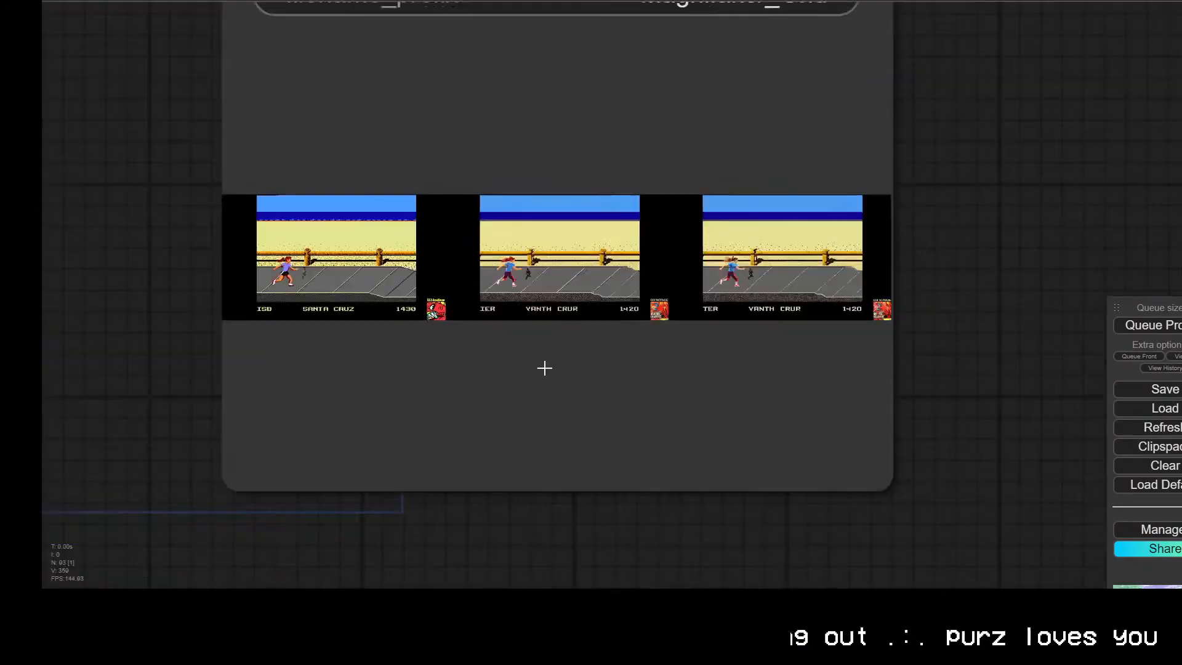
# Step: Open the subfolder of saved workflow images inside the ComfyUI\output folder
pyautogui.press('super+r')
pyautogui.write('C:\\ai\\com')
pyautogui.write('ComfyUI\\output')
pyautogui.press('Return')
pyautogui.press('m')
pyautogui.press('Return')
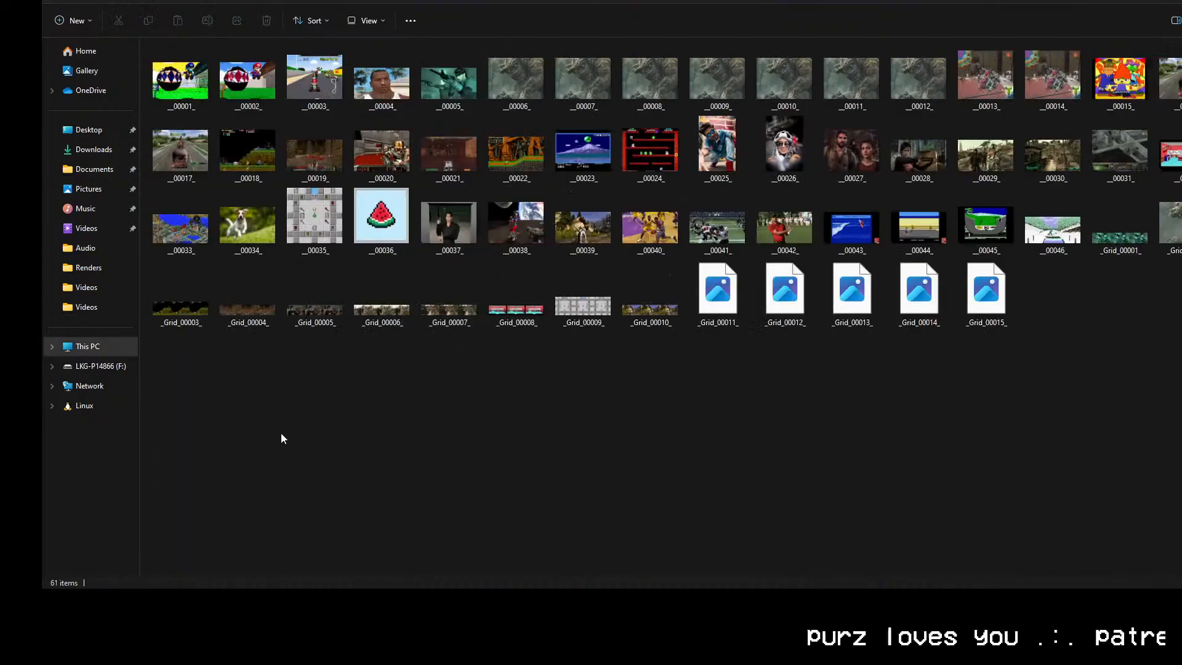
# Step: View the saved grid comparison images one after another, starting from _Grid_00003_, and return to the workflow
pyautogui.doubleClick(183, 307)
pyautogui.press('Right')
pyautogui.press('Right')
pyautogui.press('Right')
pyautogui.press('Right')
pyautogui.press('Right')
pyautogui.press('Right')
pyautogui.press('Right')
pyautogui.press('Right')
pyautogui.press('Right')
pyautogui.press('Right')
pyautogui.press('Right')
pyautogui.press('Right')
pyautogui.press('Right')
pyautogui.press('Escape')
pyautogui.hotkey('alt', 'Tab')
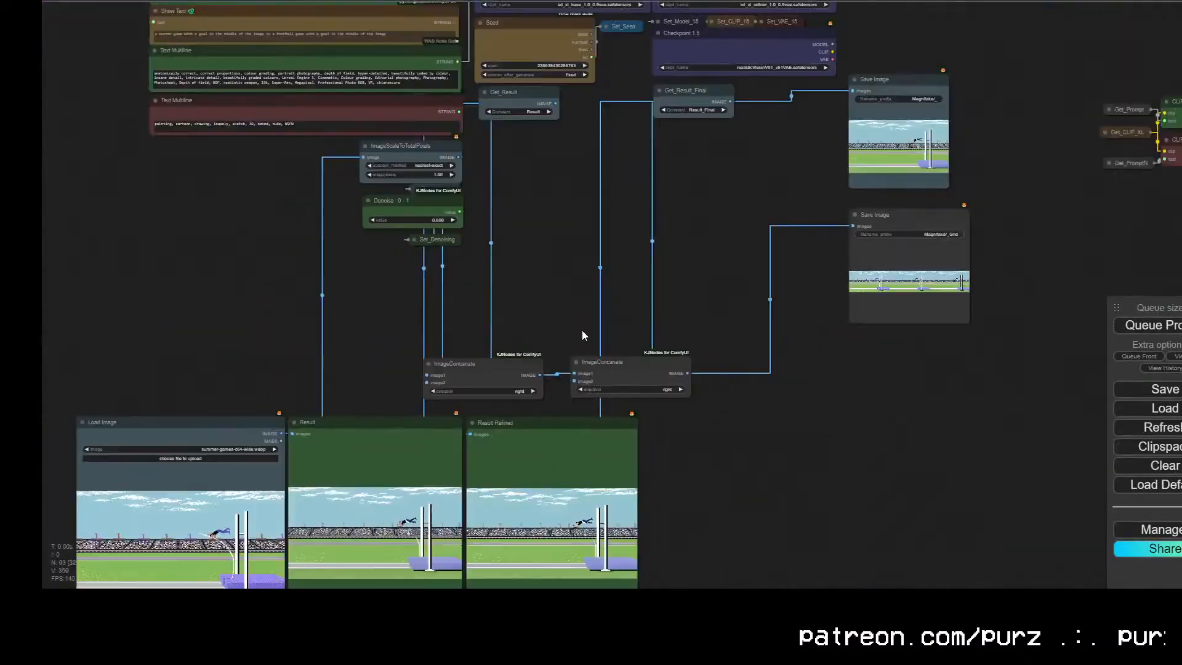
# Step: Preview several results of the "summer games 64" image search for another source screenshot
pyautogui.hotkey('ctrl', 'Tab')
pyautogui.click(379, 429)
pyautogui.scroll(-4, 394, 428)
pyautogui.click(604, 438)
pyautogui.scroll(-8, 554, 431)
pyautogui.click(376, 425)
pyautogui.scroll(13, 354, 429)
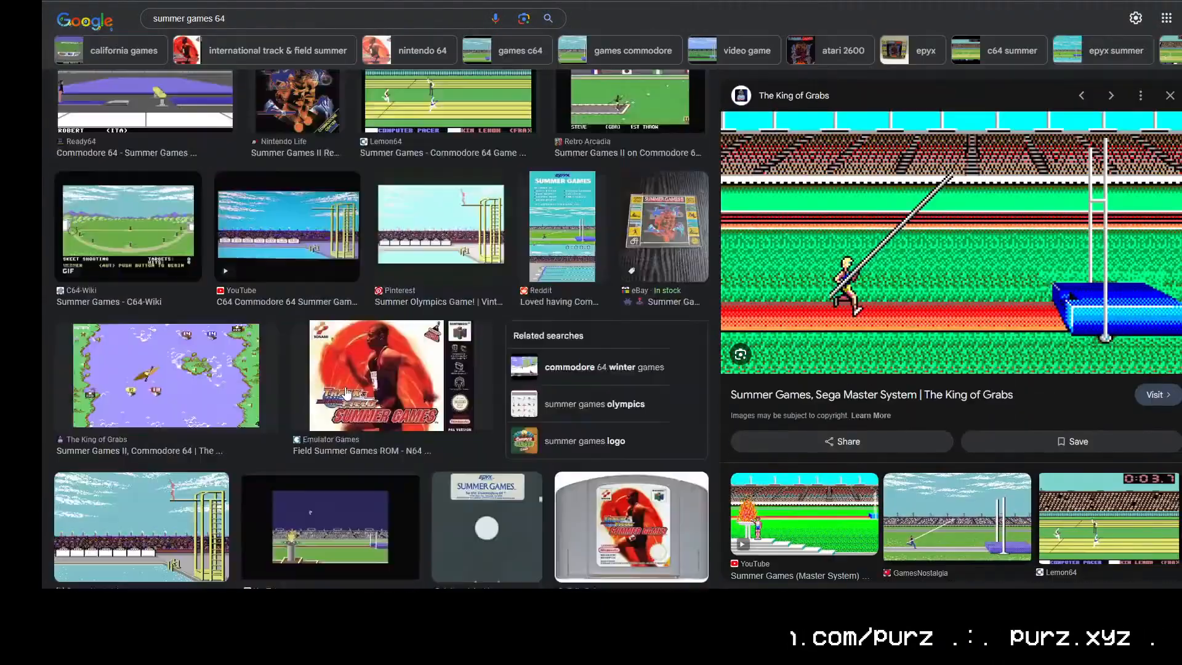
# Step: Search images for "super mario 3"
pyautogui.tripleClick(265, 12)
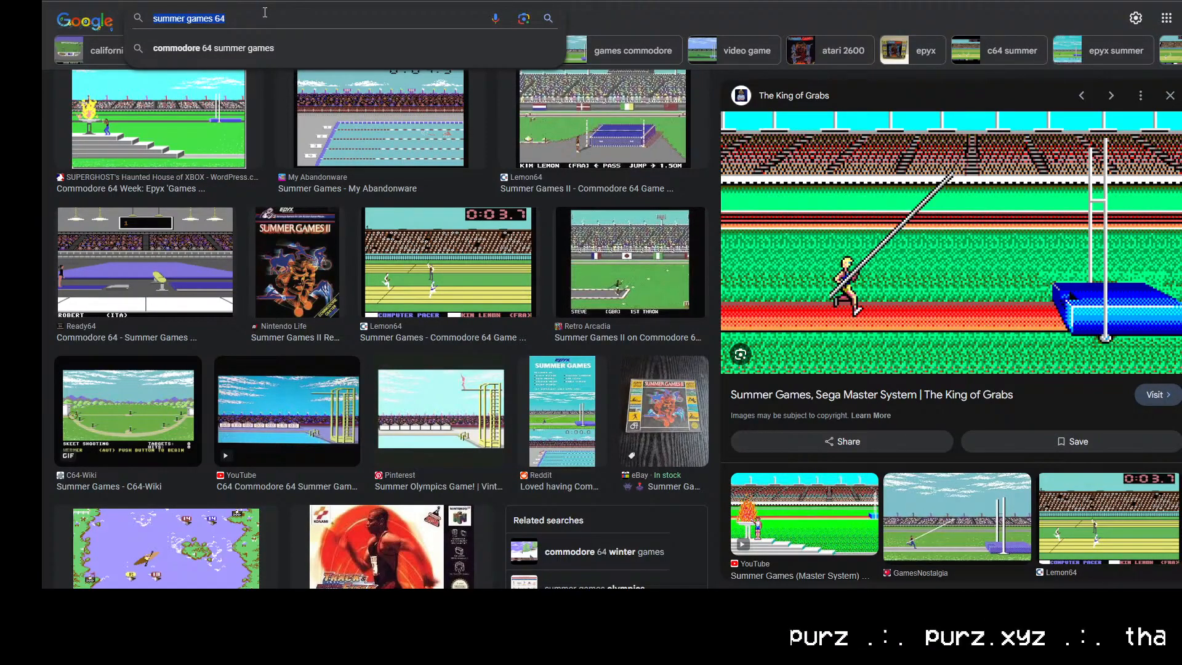
pyautogui.write('super mario 3')
pyautogui.press('Return')
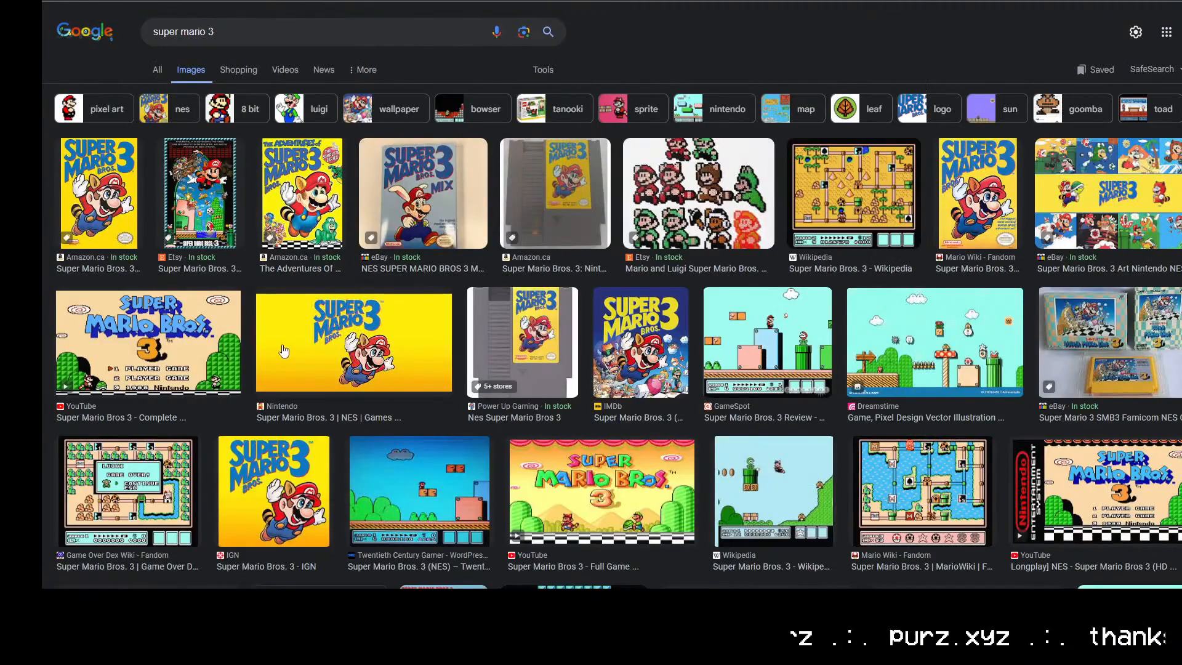
# Step: Pick a Super Mario Bros. 3 gameplay screenshot from the results and save it to the desktop
pyautogui.scroll(-4, 303, 347)
pyautogui.click(768, 93)
pyautogui.moveTo(1022, 200); pyautogui.dragTo(366, 406)
pyautogui.press('super+d')
pyautogui.hotkey('alt', 'Tab')
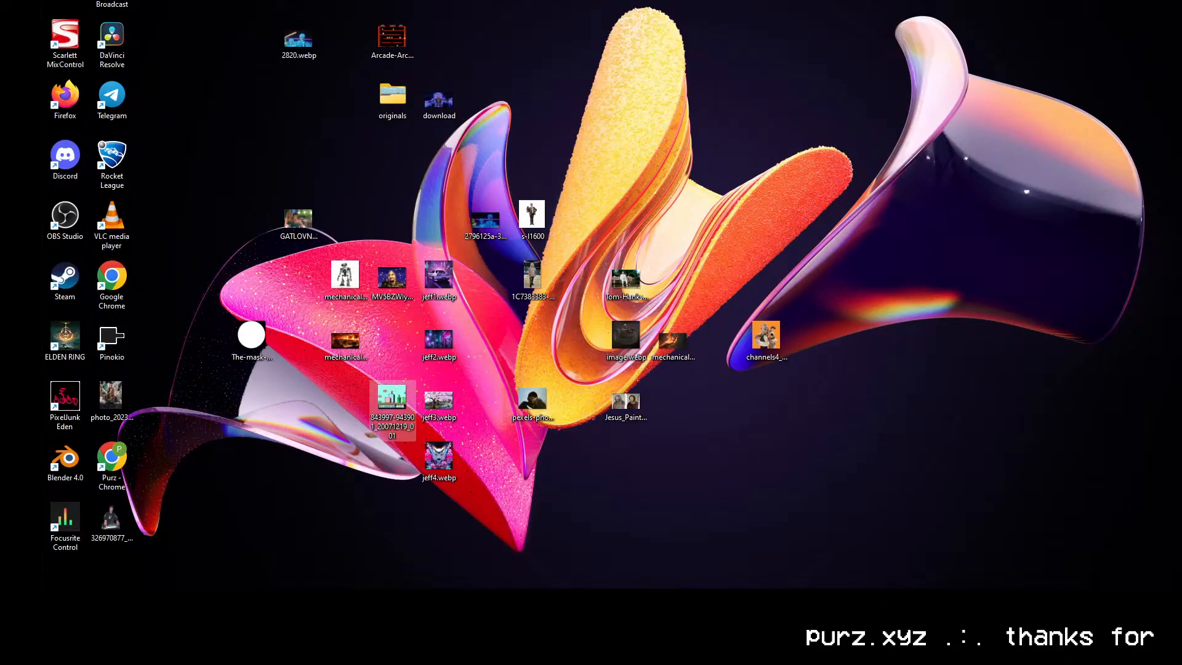
# Step: Preview more "super mario 3" results to find another gameplay screenshot to use as a source
pyautogui.hotkey('alt', 'Tab')
pyautogui.scroll(-6, 277, 446)
pyautogui.click(596, 477)
pyautogui.scroll(5, 503, 341)
pyautogui.click(502, 341)
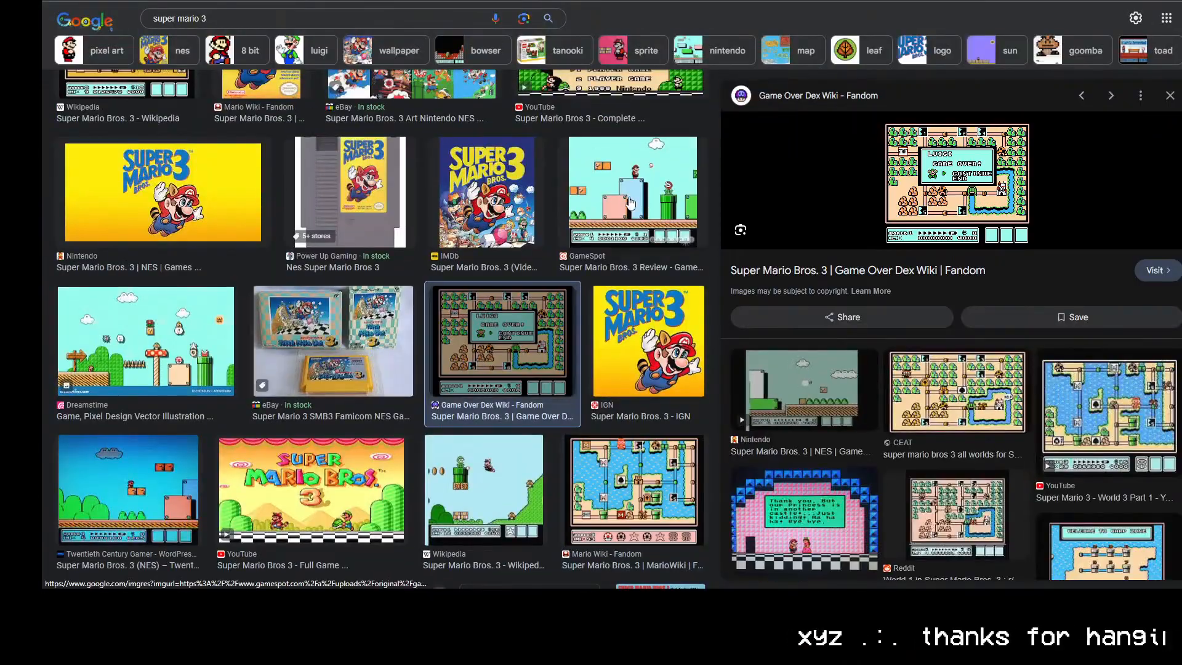
pyautogui.click(631, 203)
pyautogui.scroll(5, 554, 277)
pyautogui.scroll(-11, 473, 336)
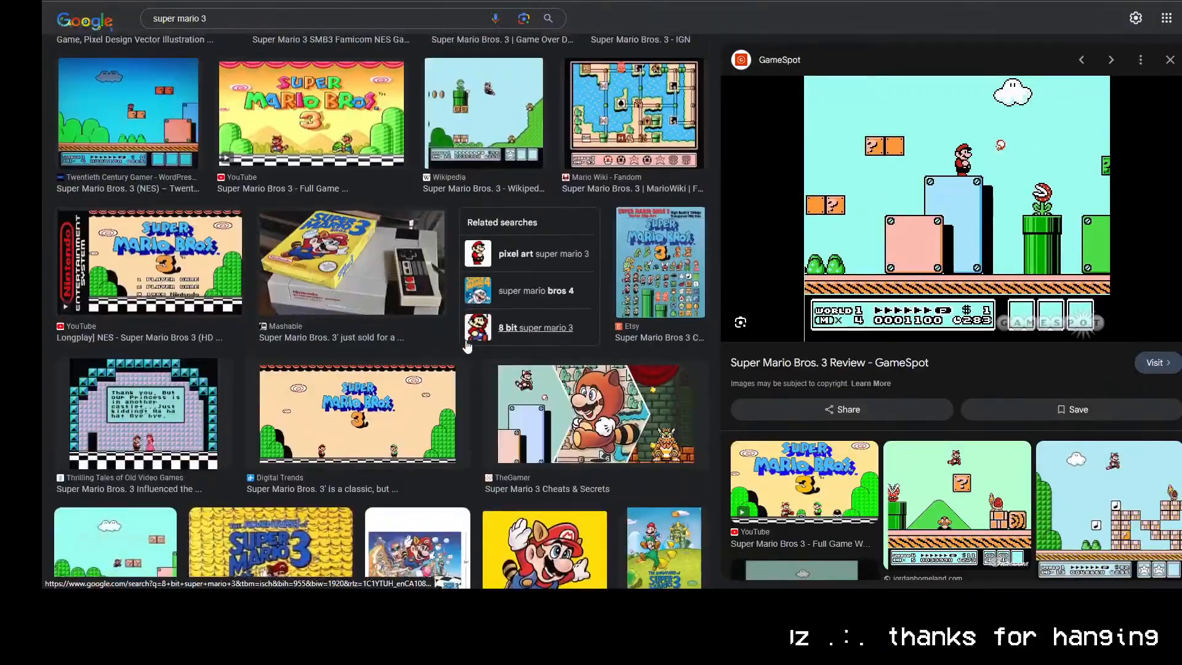
pyautogui.scroll(10, 53, 121)
pyautogui.click(129, 323)
pyautogui.scroll(-4, 204, 438)
pyautogui.scroll(-6, 204, 437)
pyautogui.click(454, 377)
pyautogui.scroll(-5, 316, 375)
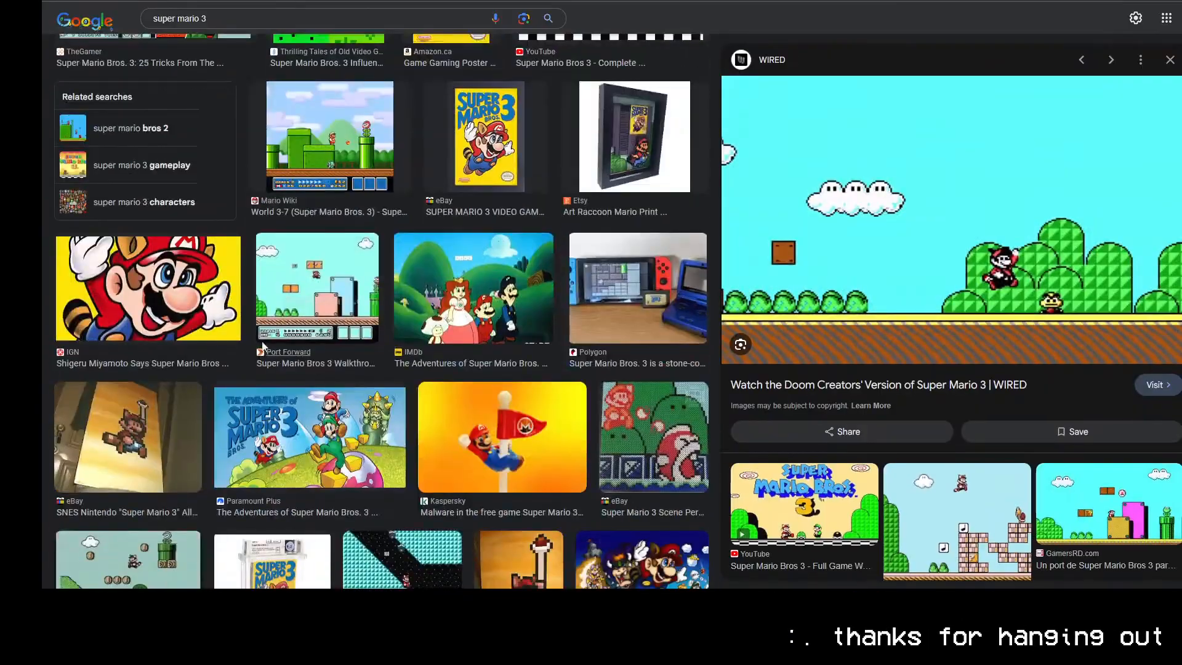
pyautogui.click(310, 292)
pyautogui.scroll(-6, 141, 185)
pyautogui.click(142, 155)
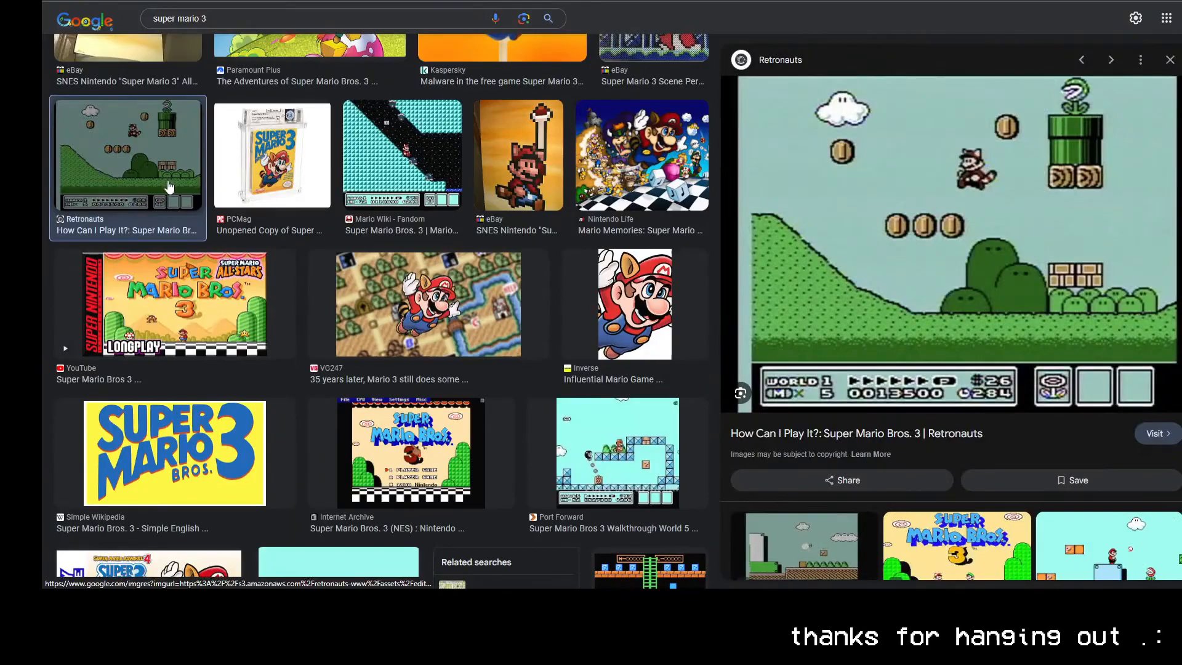
pyautogui.scroll(-5, 169, 187)
pyautogui.click(299, 451)
pyautogui.scroll(-5, 299, 451)
pyautogui.click(132, 145)
# Step: Load the flying raccoon Mario screenshot into the Load Image node and run the workflow
pyautogui.click(633, 435)
pyautogui.moveTo(1024, 240); pyautogui.dragTo(637, 229)
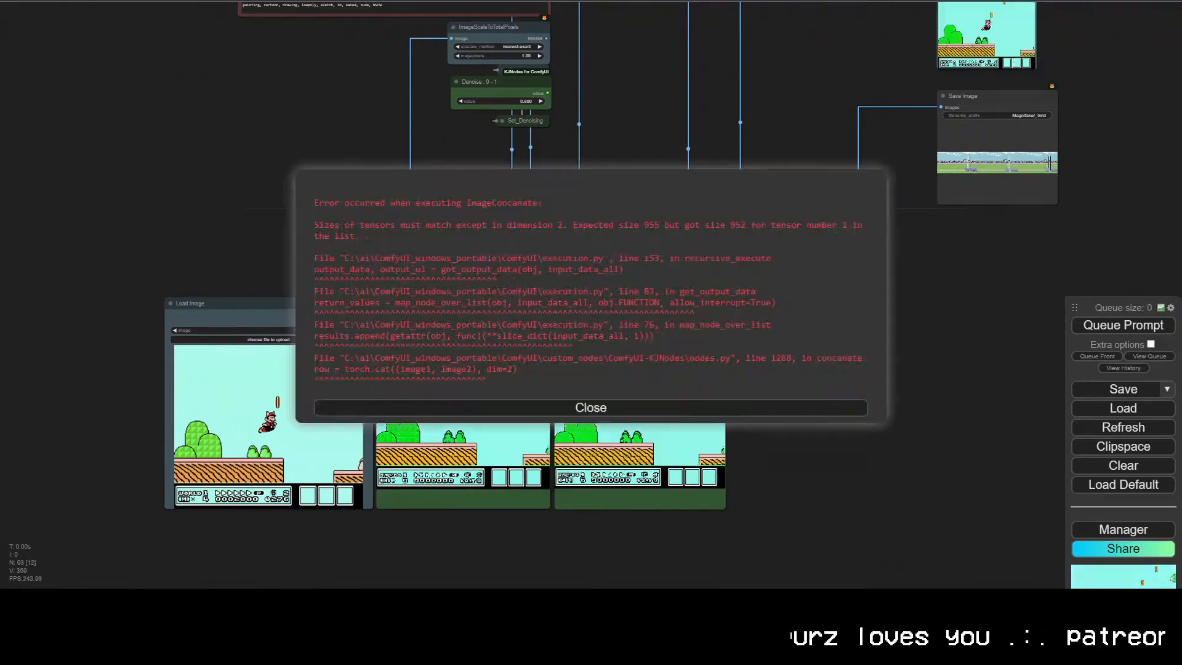
pyautogui.click(552, 410)
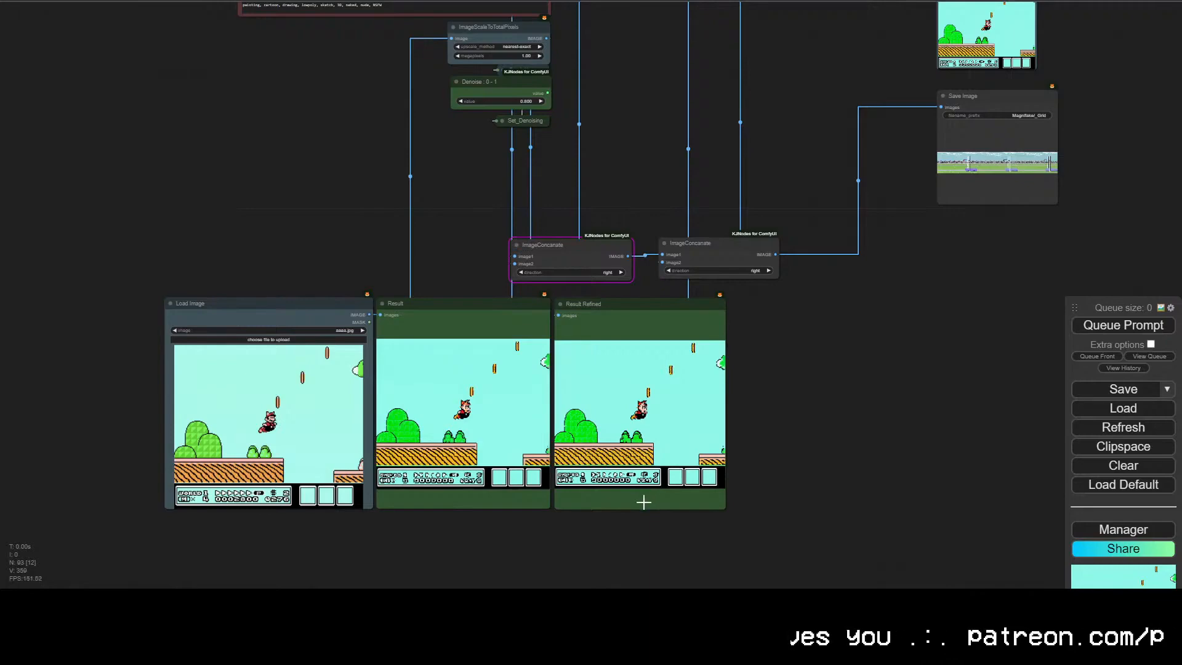
# Step: Compare the Mario screenshot's Result and Result Refined images with the original
pyautogui.moveTo(857, 542); pyautogui.dragTo(760, 535)
pyautogui.scroll(7, 729, 506)
pyautogui.moveTo(659, 410); pyautogui.dragTo(1099, 450)
pyautogui.scroll(-1, 906, 529)
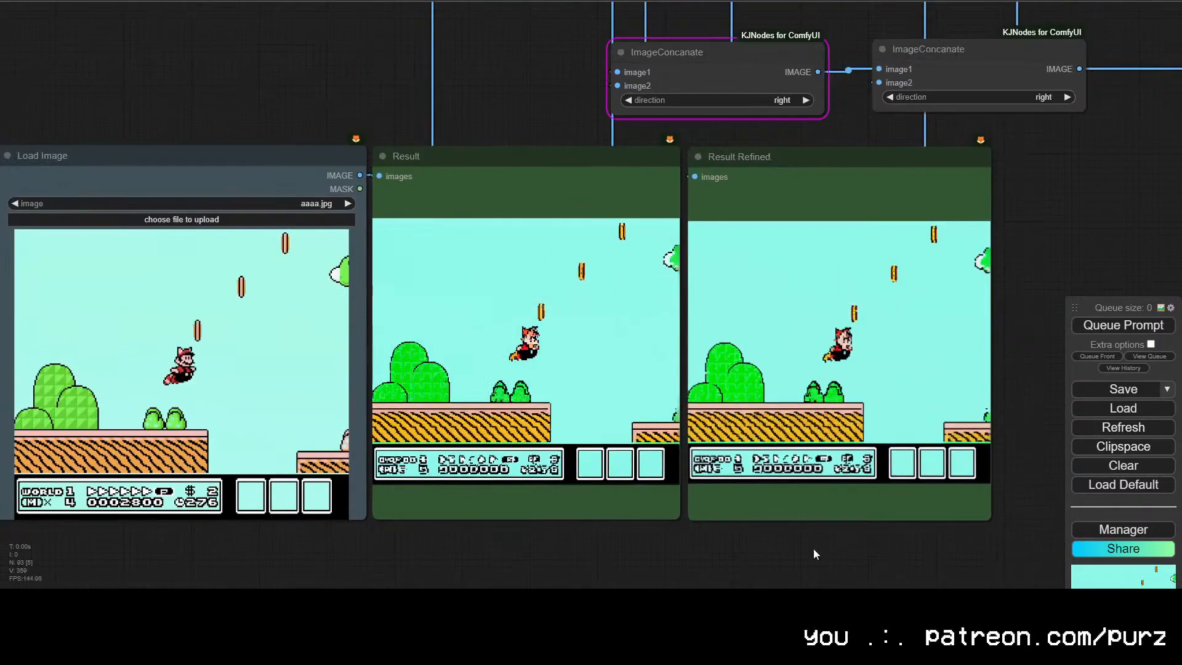
pyautogui.moveTo(812, 550); pyautogui.dragTo(815, 550)
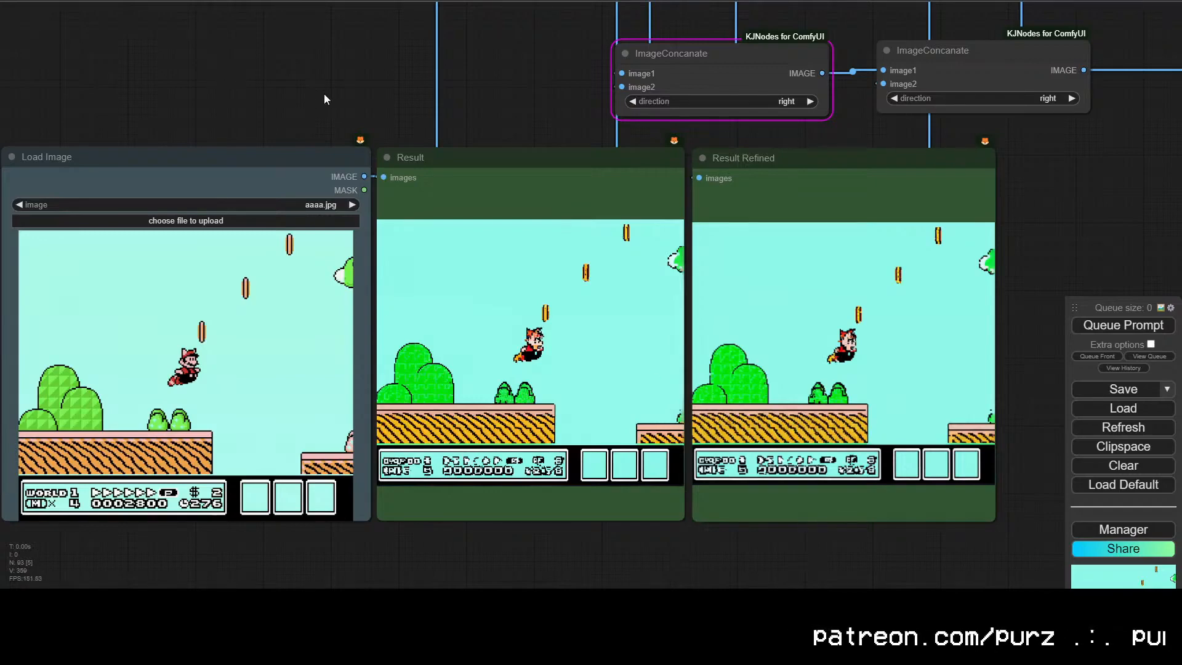
pyautogui.scroll(5, 713, 493)
pyautogui.scroll(-6, 712, 493)
# Step: Return to the image results and search for "jet set radio dreamcast"
pyautogui.hotkey('ctrl', 'Tab')
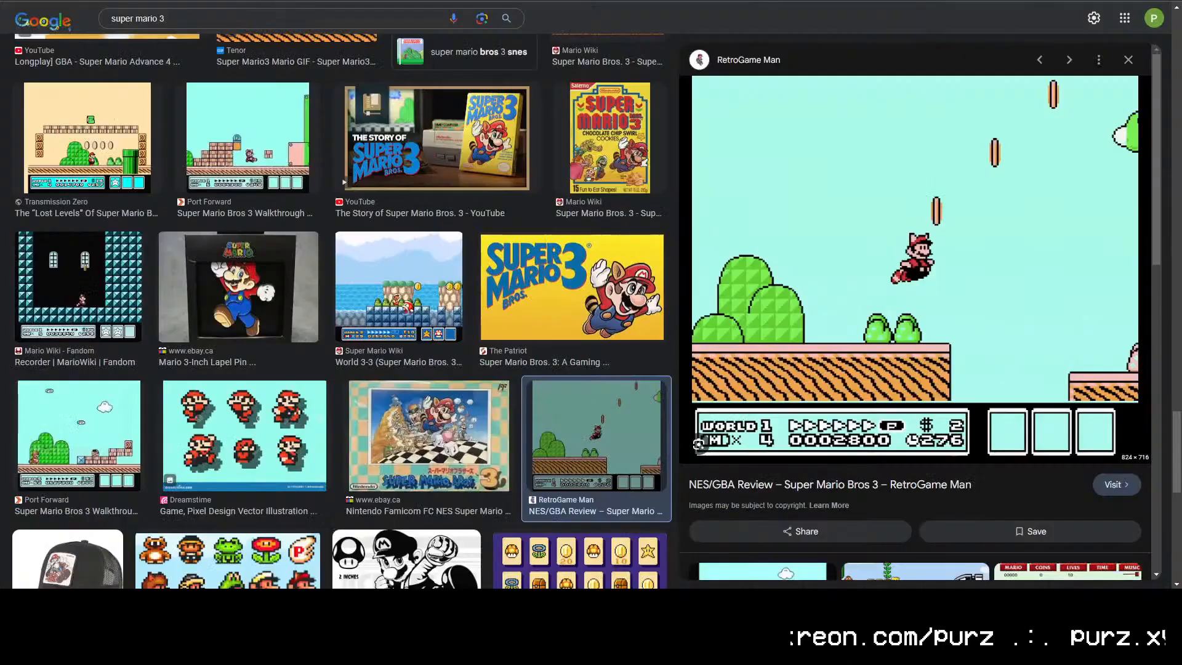
pyautogui.scroll(-3, 183, 98)
pyautogui.scroll(10, 183, 98)
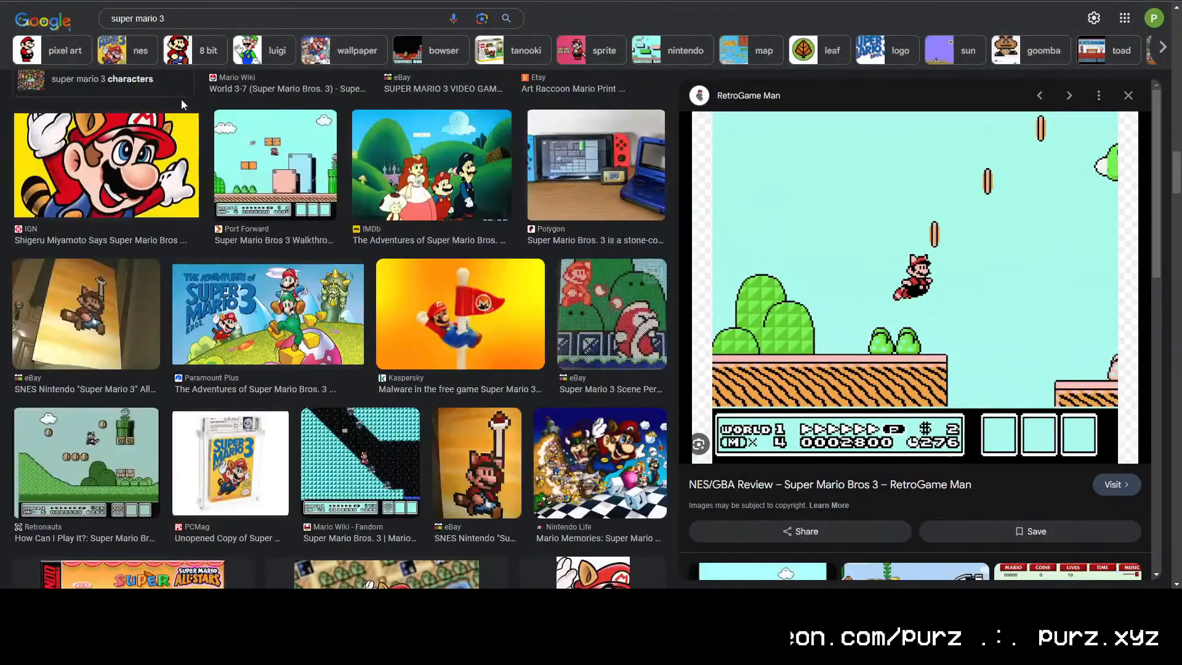
pyautogui.scroll(10, 183, 99)
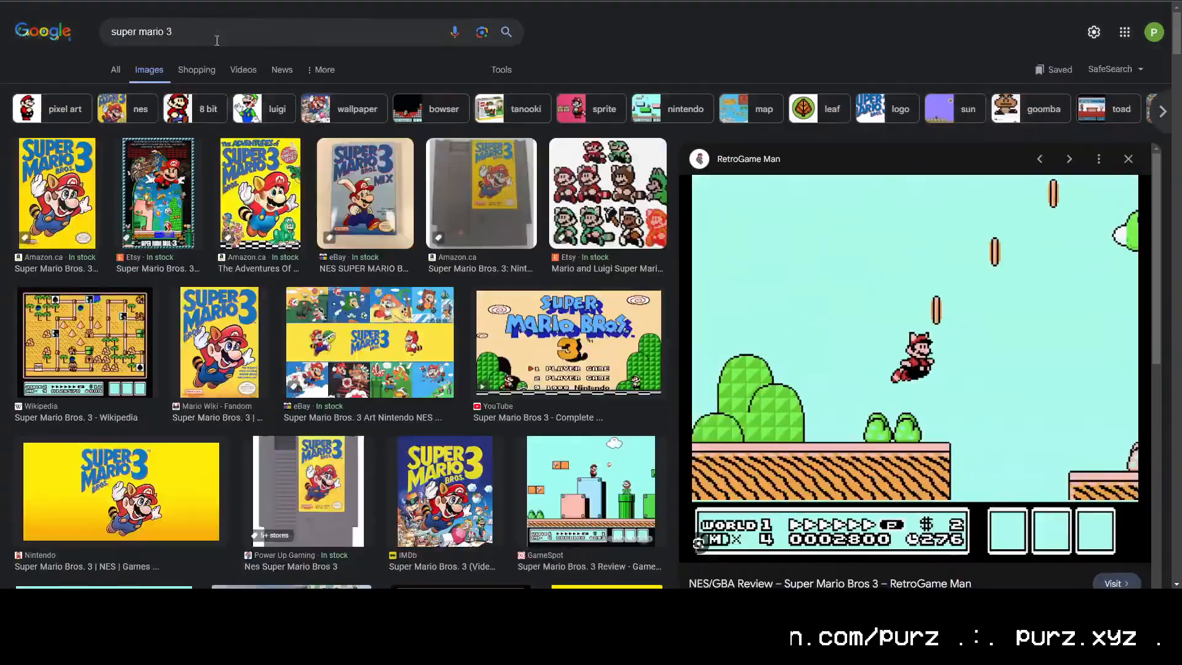
pyautogui.click(143, 41)
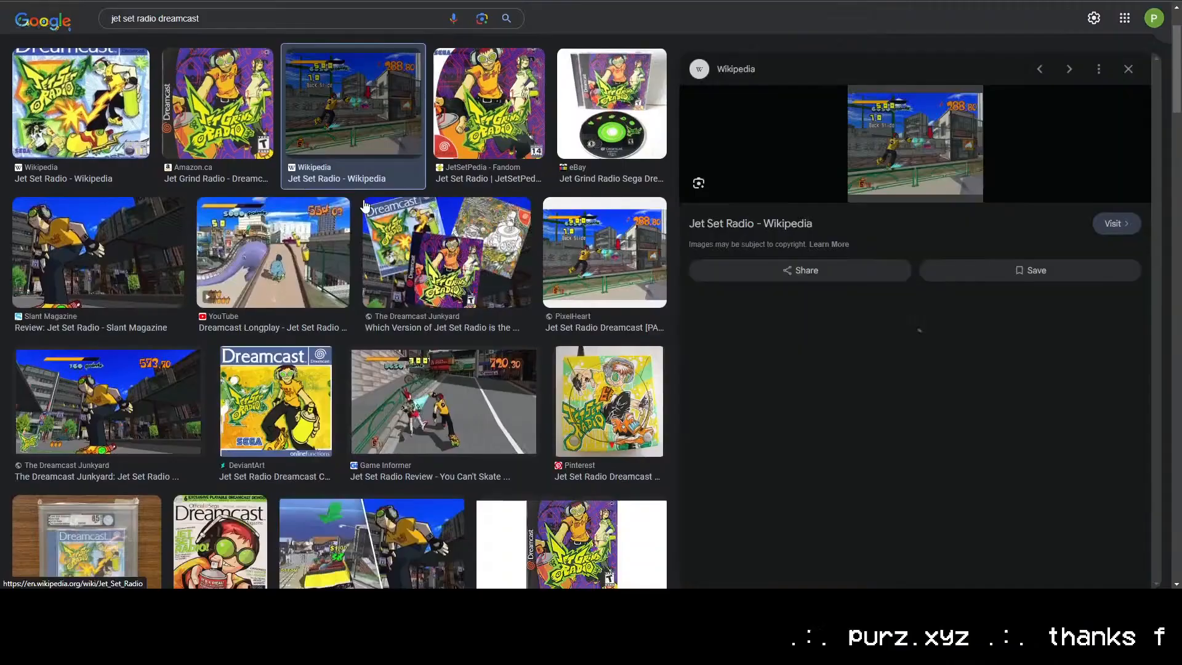
# Step: Preview gameplay screenshots among the "jet set radio dreamcast" results to find a suitable source image
pyautogui.click(434, 394)
pyautogui.click(55, 385)
pyautogui.scroll(-5, 185, 381)
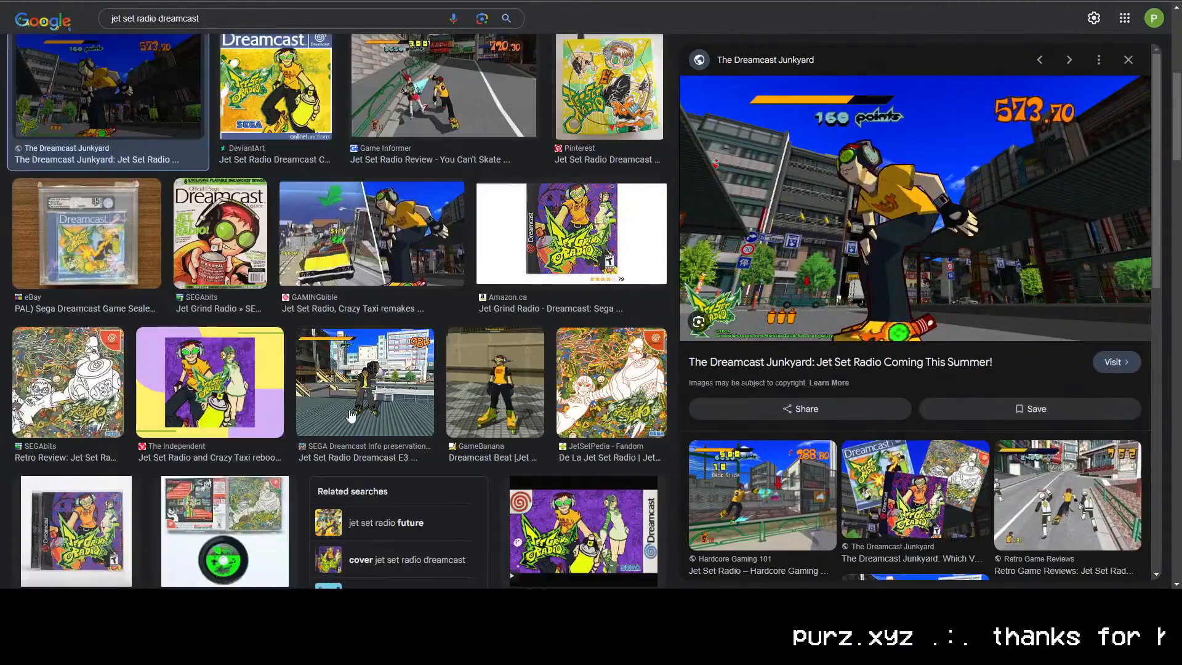
pyautogui.click(363, 381)
pyautogui.scroll(-5, 247, 382)
pyautogui.click(117, 375)
pyautogui.scroll(-6, 308, 372)
pyautogui.click(382, 357)
pyautogui.click(394, 203)
pyautogui.scroll(3, 394, 204)
pyautogui.click(598, 244)
pyautogui.scroll(-5, 555, 277)
pyautogui.click(955, 388)
pyautogui.scroll(-5, 135, 409)
pyautogui.scroll(-3, 134, 404)
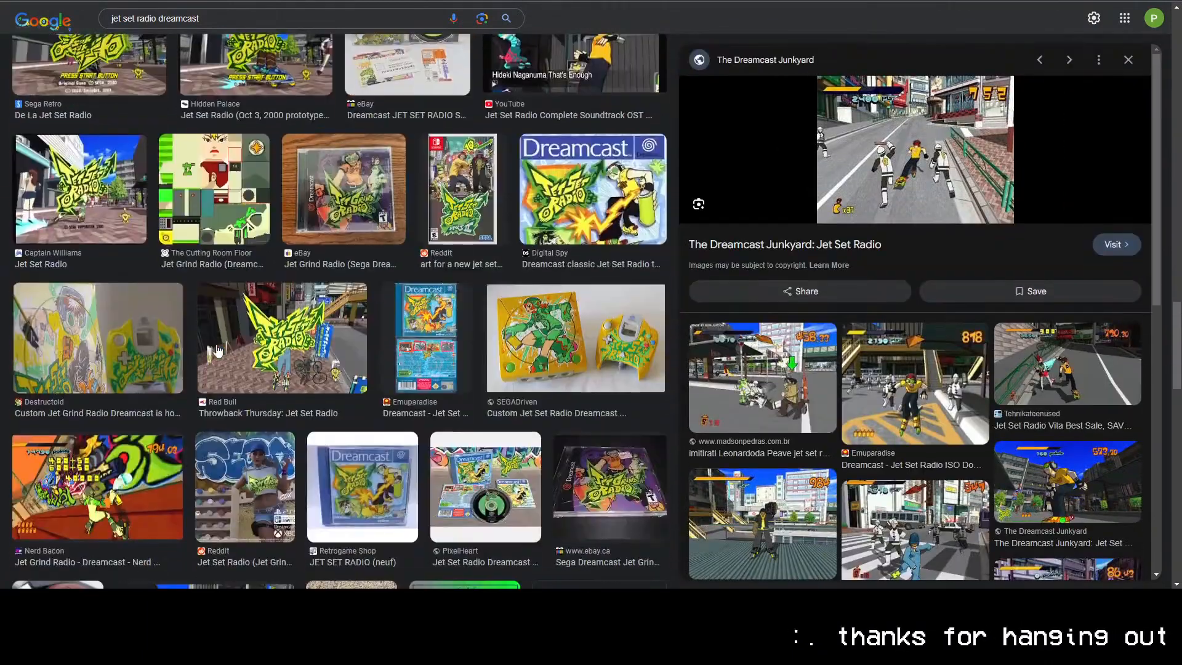
pyautogui.click(269, 333)
pyautogui.scroll(-3, 269, 332)
pyautogui.click(95, 305)
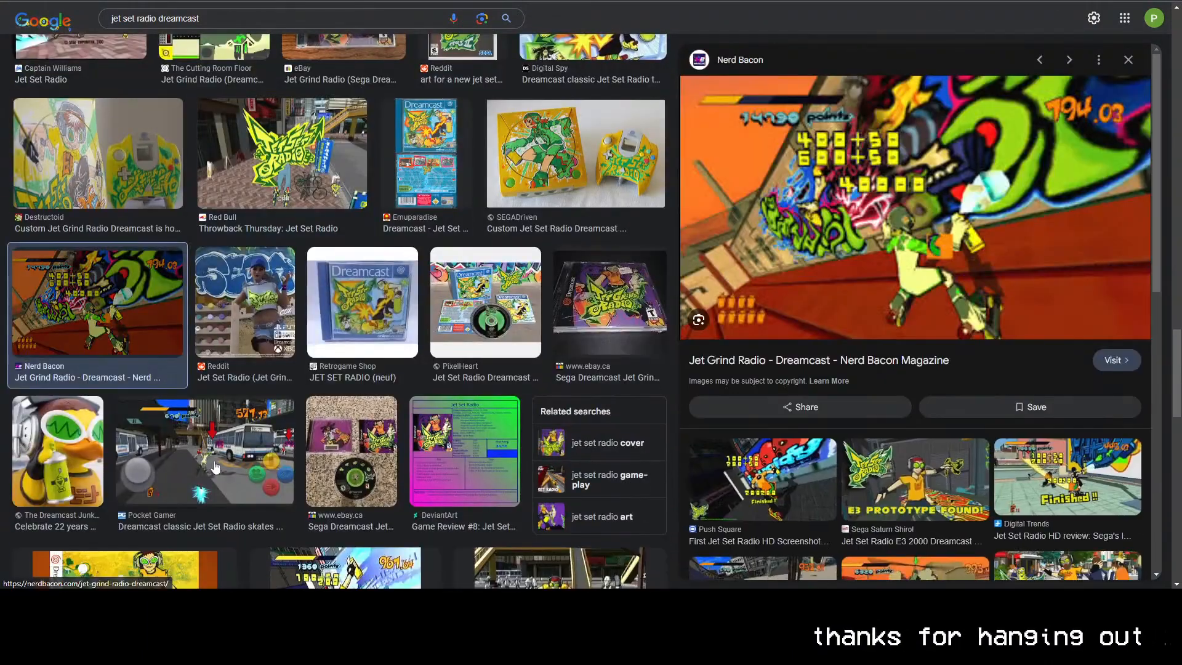
pyautogui.click(216, 470)
pyautogui.scroll(-5, 370, 443)
# Step: Load the Jet Set Radio skater screenshot jet19-e314.webp into the Load Image node and run the workflow
pyautogui.click(529, 316)
pyautogui.moveTo(863, 228); pyautogui.dragTo(1, 370)
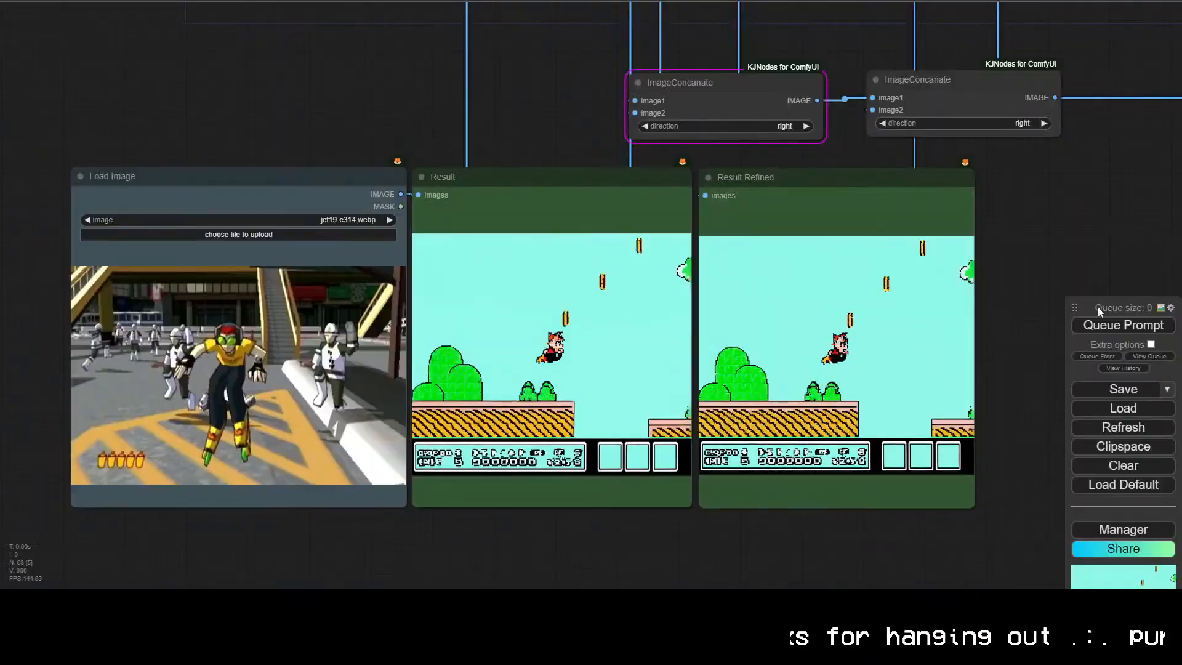
pyautogui.moveTo(554, 185); pyautogui.dragTo(554, 247)
pyautogui.scroll(1, 493, 540)
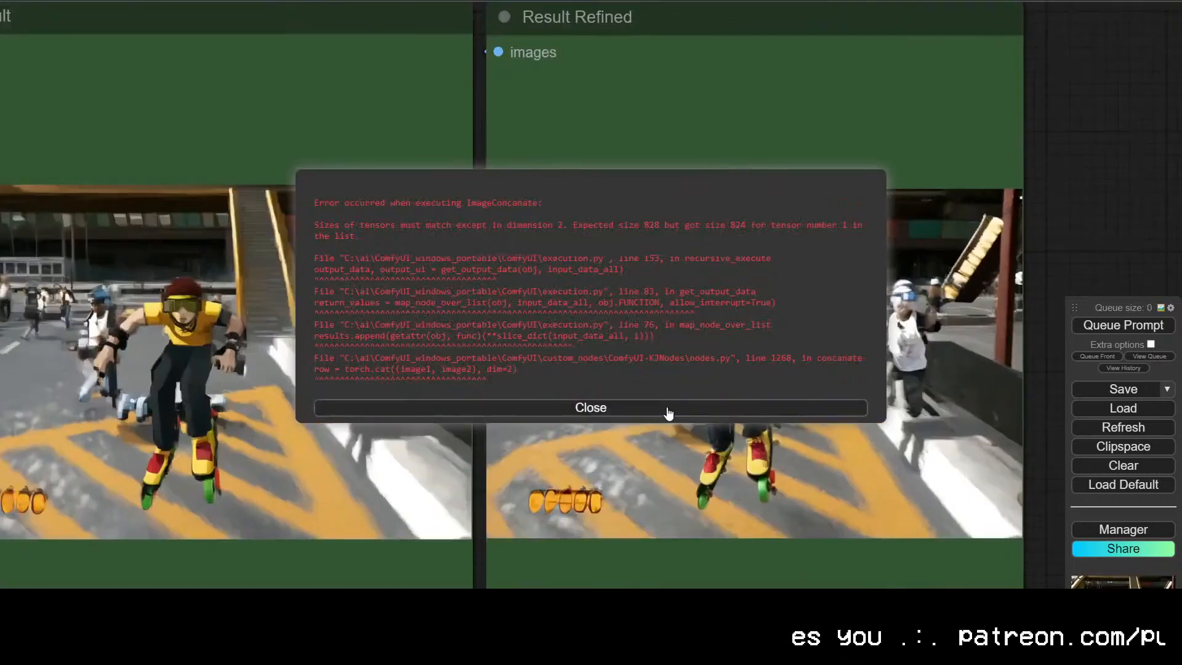
pyautogui.click(667, 415)
# Step: Examine the skater's Result Refined image up close beside the first Result
pyautogui.scroll(2, 628, 285)
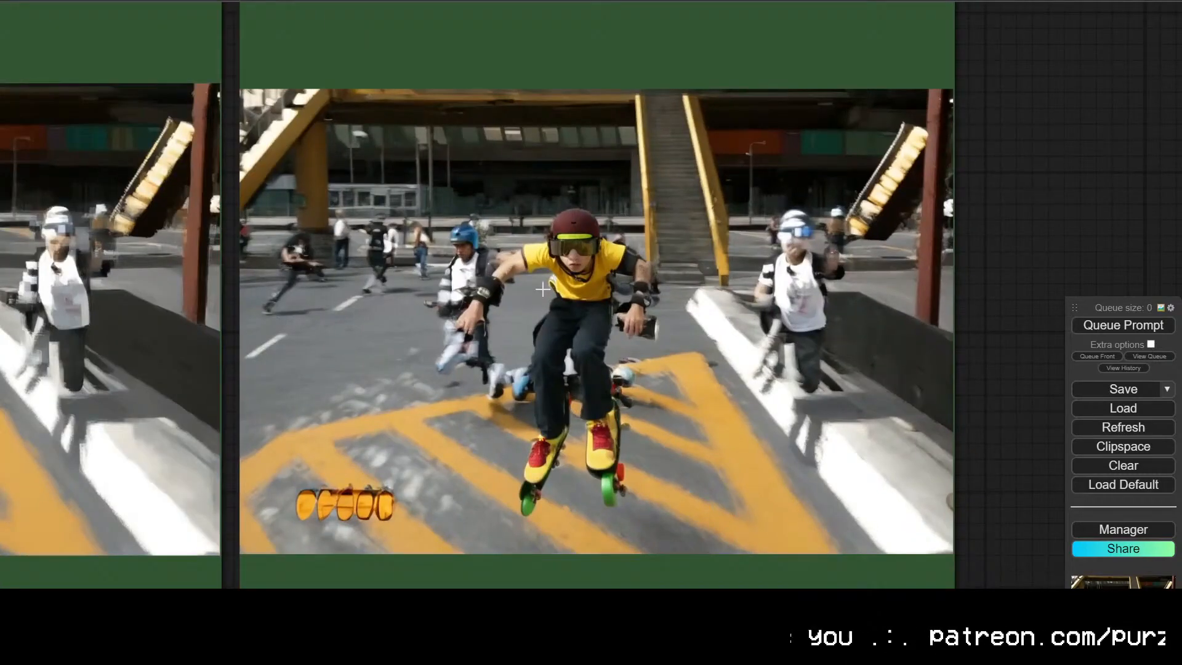
pyautogui.scroll(-8, 499, 399)
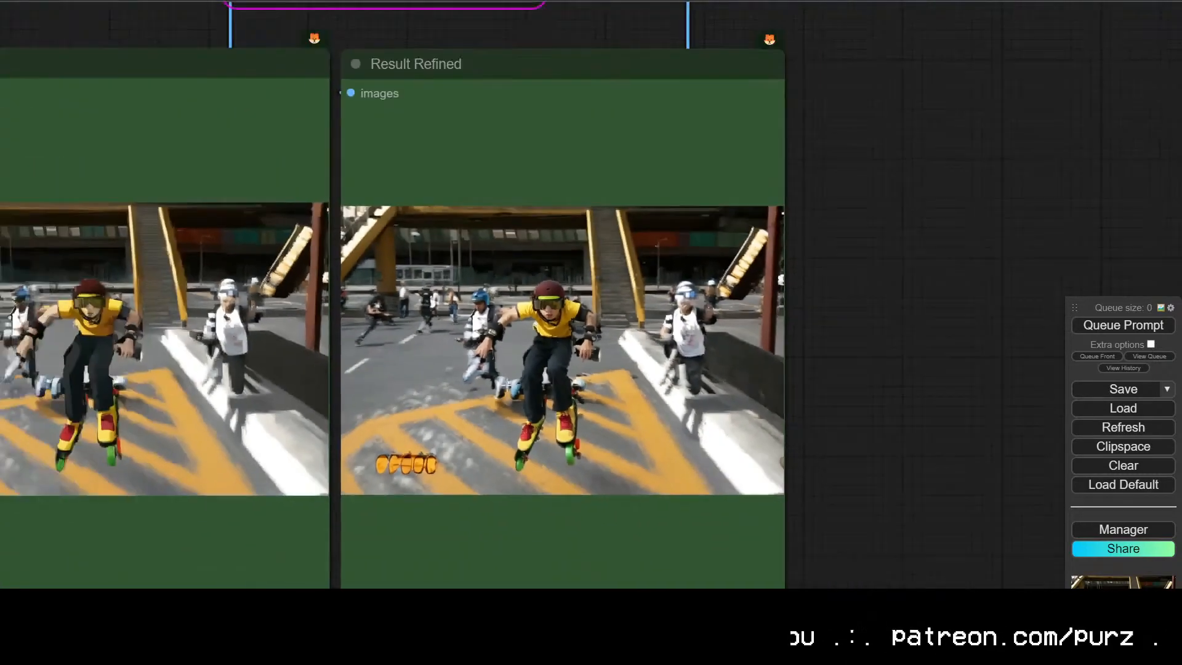
pyautogui.scroll(-3, 902, 188)
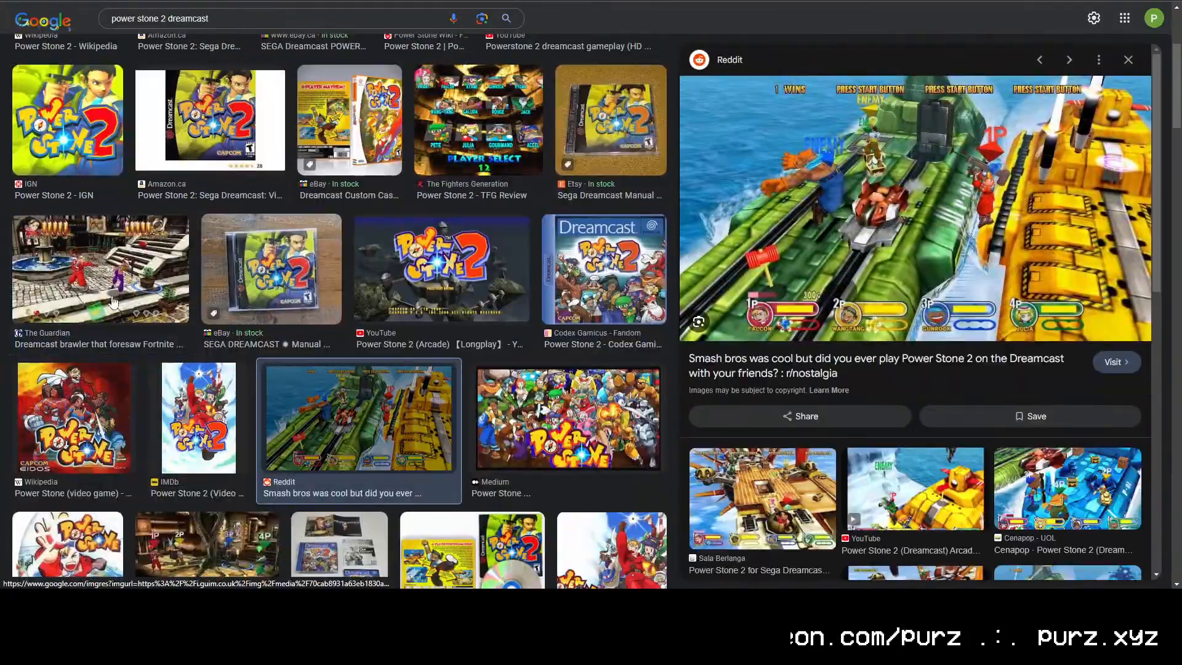
# Step: Pick a four-player gameplay screenshot from the "power stone 2 dreamcast" results and load it into the Load Image node
pyautogui.click(113, 302)
pyautogui.scroll(-12, 113, 296)
pyautogui.click(95, 100)
pyautogui.click(393, 291)
pyautogui.scroll(-4, 406, 307)
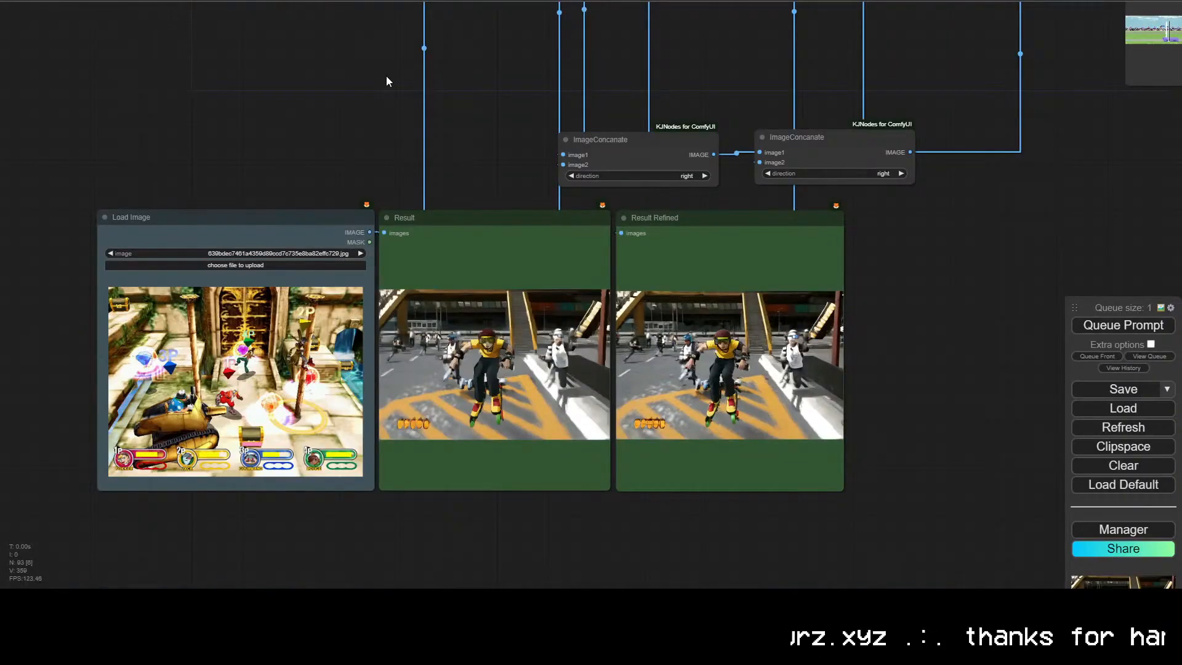
# Step: Inspect the Power Stone 2 results and the prompt text nodes, and dismiss the ImageConcanate error
pyautogui.scroll(5, 412, 234)
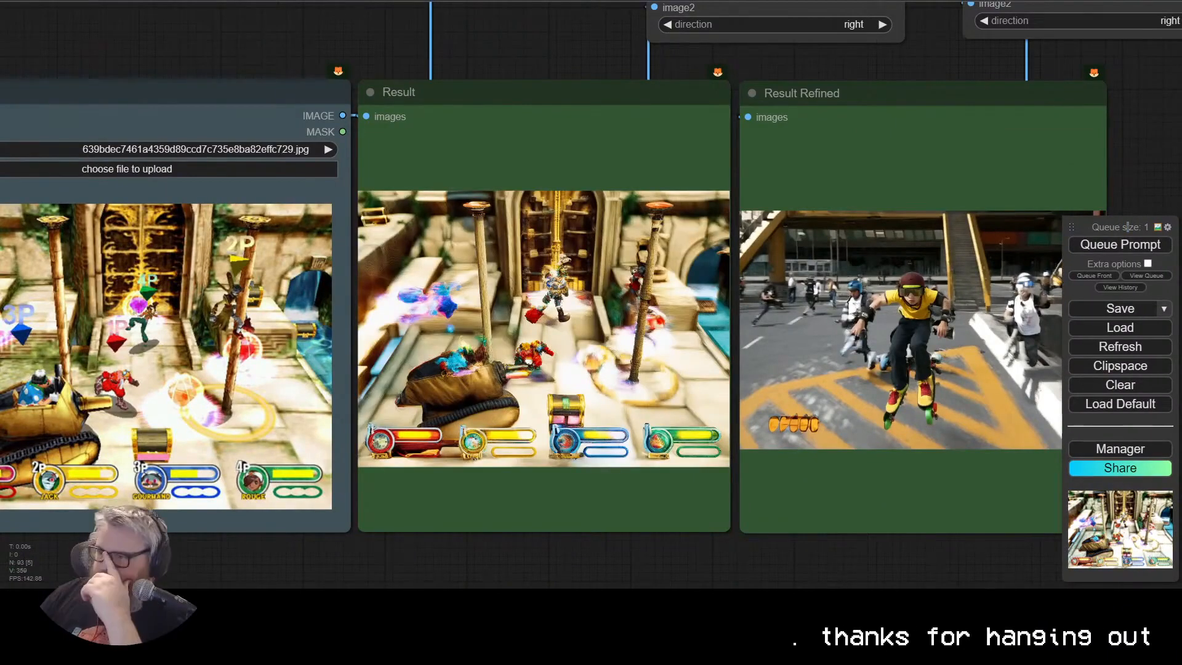
pyautogui.scroll(4, 419, 101)
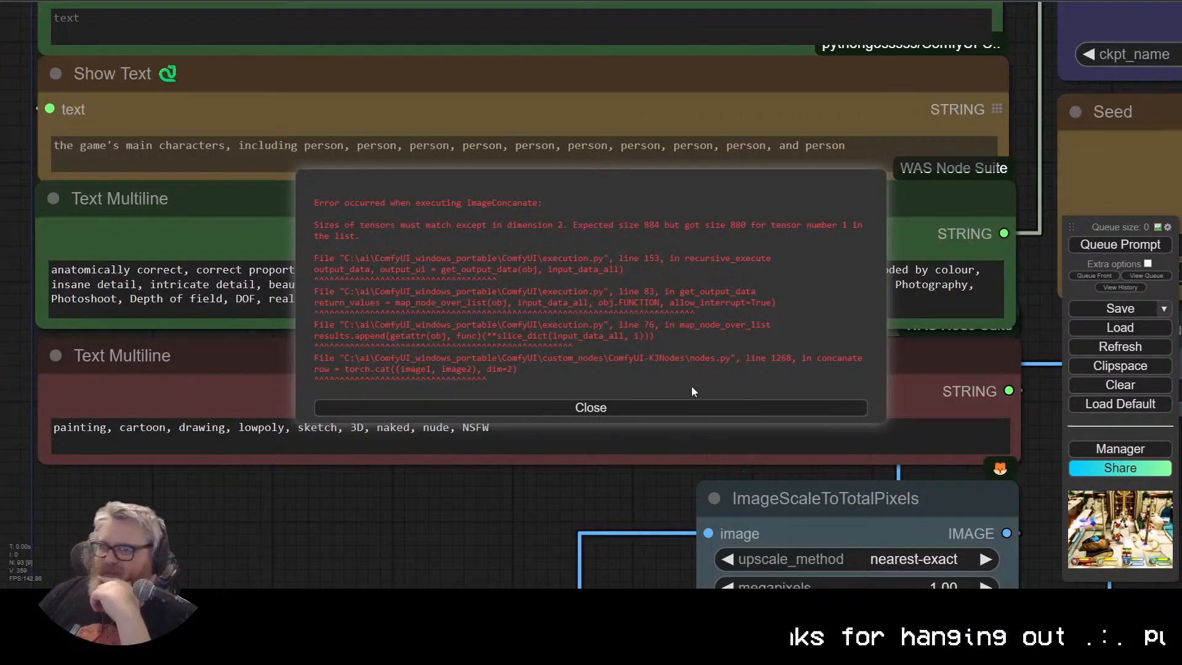
pyautogui.click(639, 409)
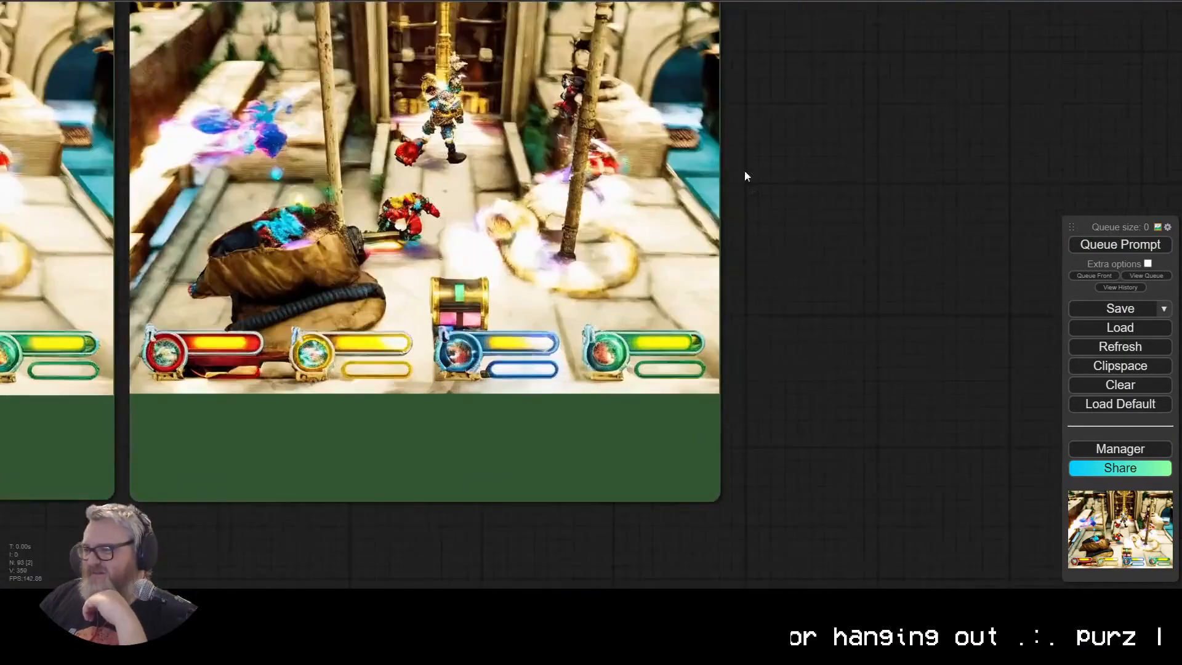
# Step: Examine the Power Stone 2 Result and Result Refined images beside the source screenshot
pyautogui.scroll(1, 744, 171)
pyautogui.moveTo(722, 115); pyautogui.dragTo(931, 261)
pyautogui.scroll(-6, 550, 369)
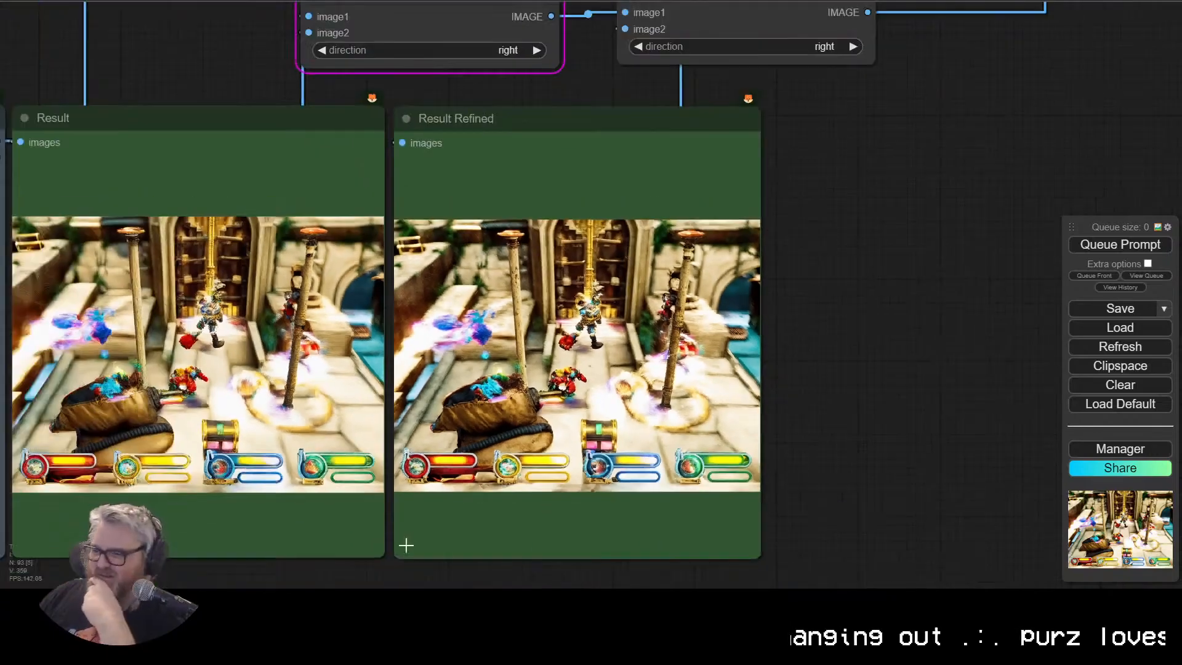
pyautogui.moveTo(83, 586); pyautogui.dragTo(306, 544)
pyautogui.scroll(1, 870, 524)
pyautogui.scroll(-3, 377, 558)
pyautogui.moveTo(377, 560); pyautogui.dragTo(565, 545)
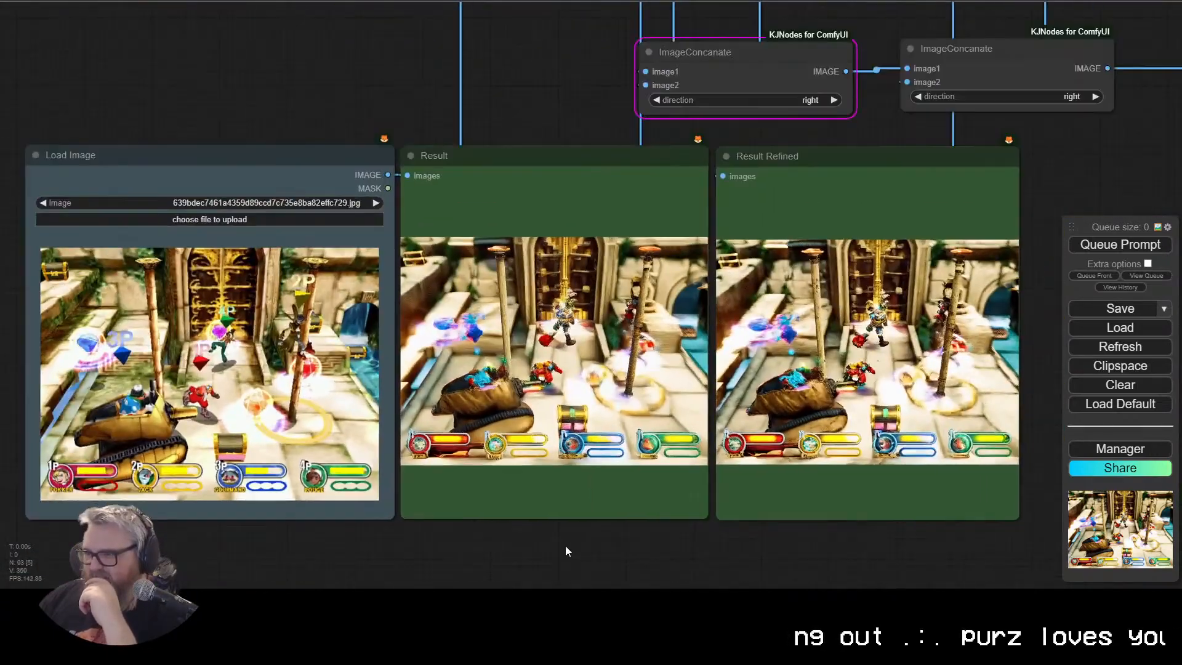
# Step: Search Google Images for "dreamcast screenshot" and preview a few of the results
pyautogui.hotkey('ctrl', 'Tab')
pyautogui.tripleClick(191, 37)
pyautogui.write('dreamcast screenshot')
pyautogui.press('Return')
pyautogui.click(434, 343)
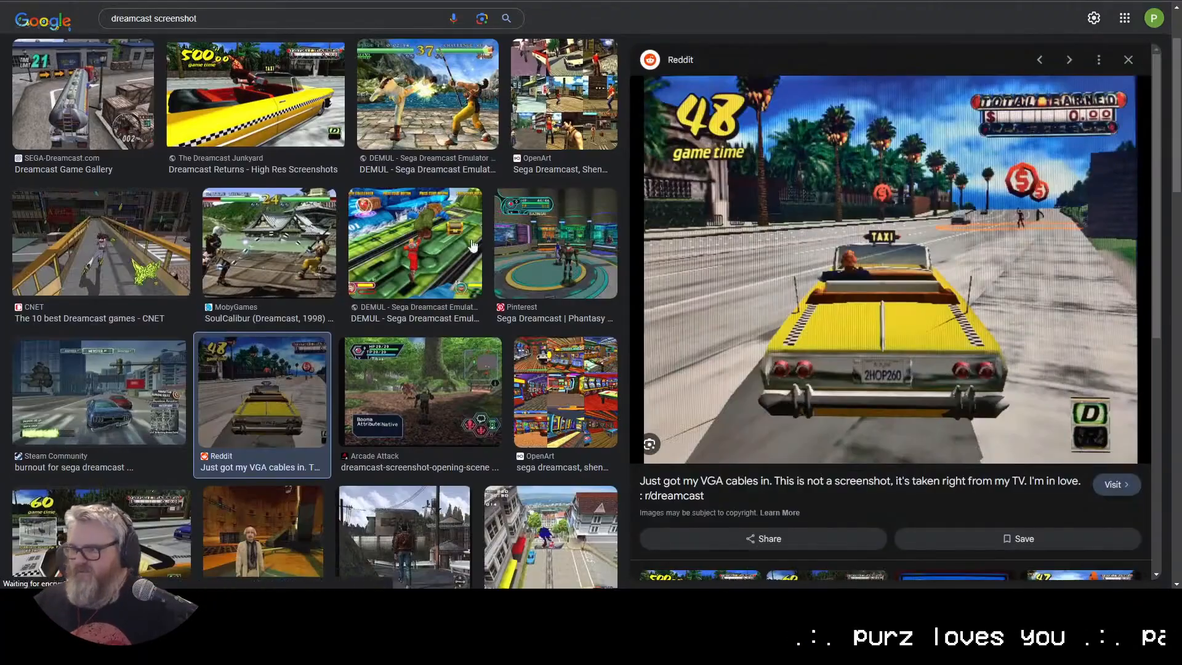
pyautogui.click(429, 102)
# Step: Load the Half-Life scientist screenshot from the image results into the Load Image node and run the workflow
pyautogui.scroll(-4, 185, 247)
pyautogui.click(259, 308)
pyautogui.moveTo(862, 247); pyautogui.dragTo(210, 370)
pyautogui.click(1120, 245)
pyautogui.hotkey('alt', 'Tab')
pyautogui.scroll(-5, 324, 340)
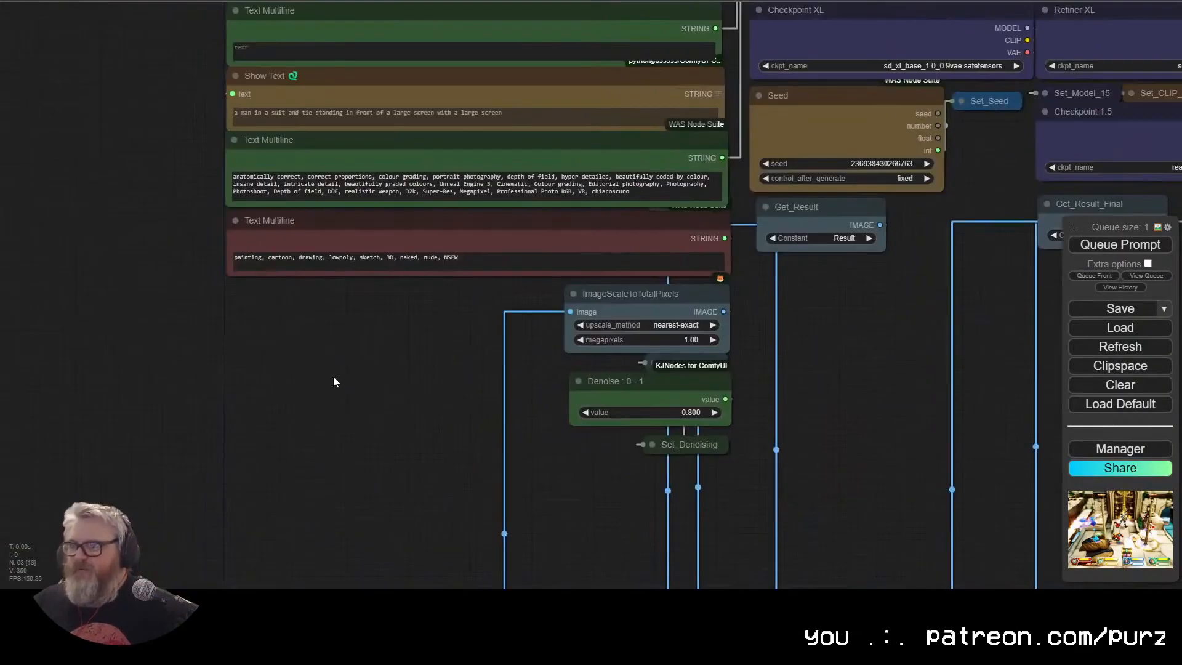
pyautogui.scroll(5, 705, 541)
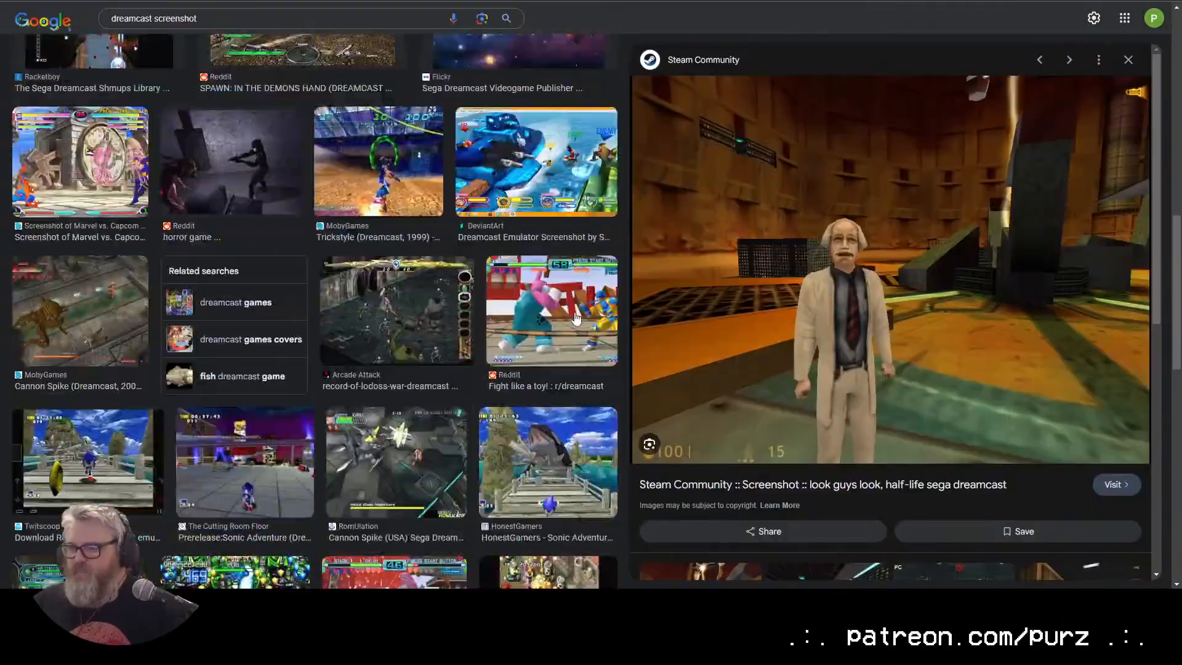
# Step: Browse further Dreamcast screenshots and pick the Shenmue flower-shop street scene from The Pop Culture Studio
pyautogui.scroll(-3, 308, 308)
pyautogui.click(86, 468)
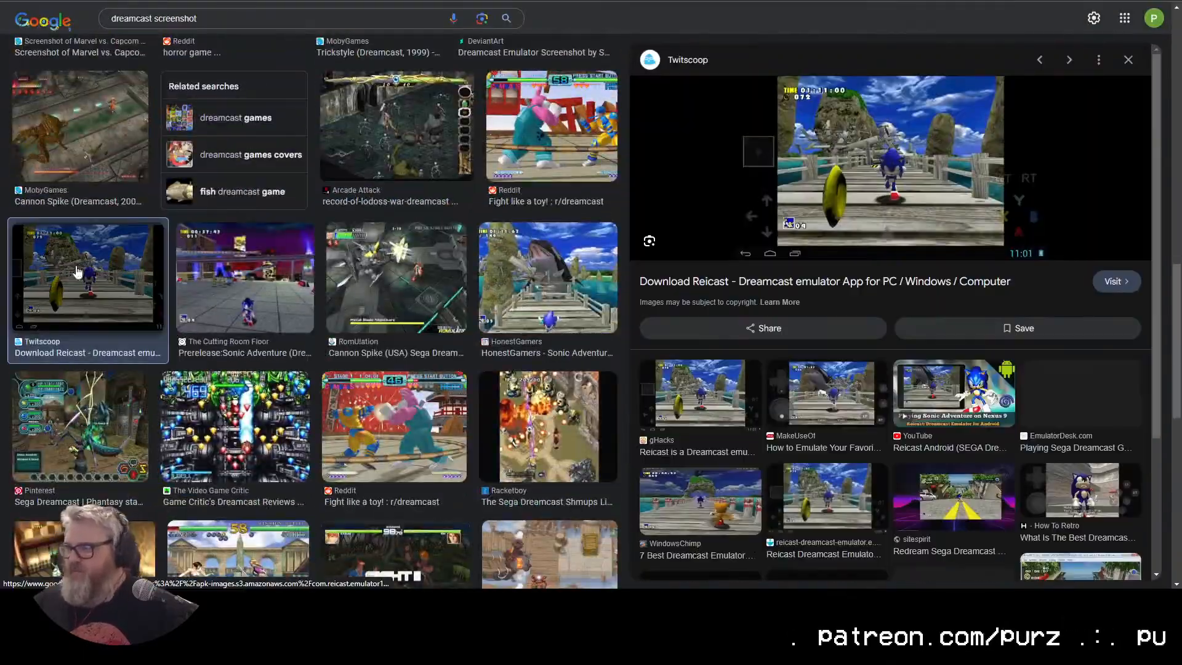
pyautogui.scroll(-5, 308, 308)
pyautogui.click(87, 443)
pyautogui.click(550, 395)
pyautogui.scroll(-2, 399, 438)
pyautogui.click(399, 437)
pyautogui.scroll(-8, 311, 459)
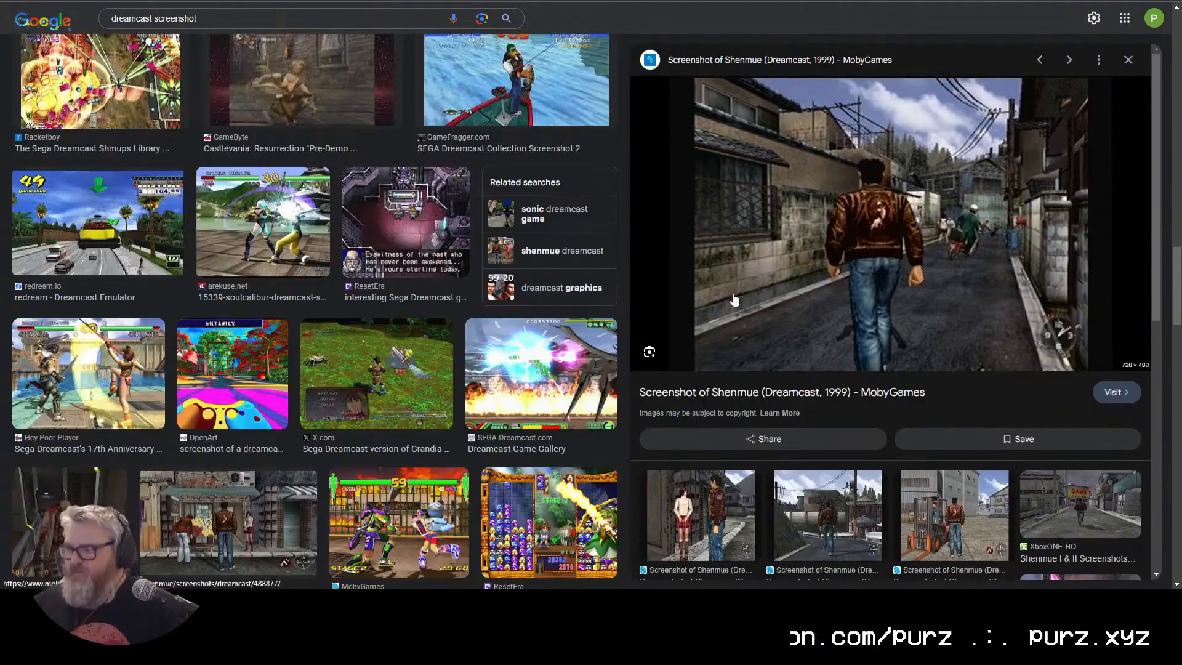
pyautogui.scroll(-4, 303, 296)
pyautogui.click(296, 268)
pyautogui.moveTo(862, 234); pyautogui.dragTo(554, 431)
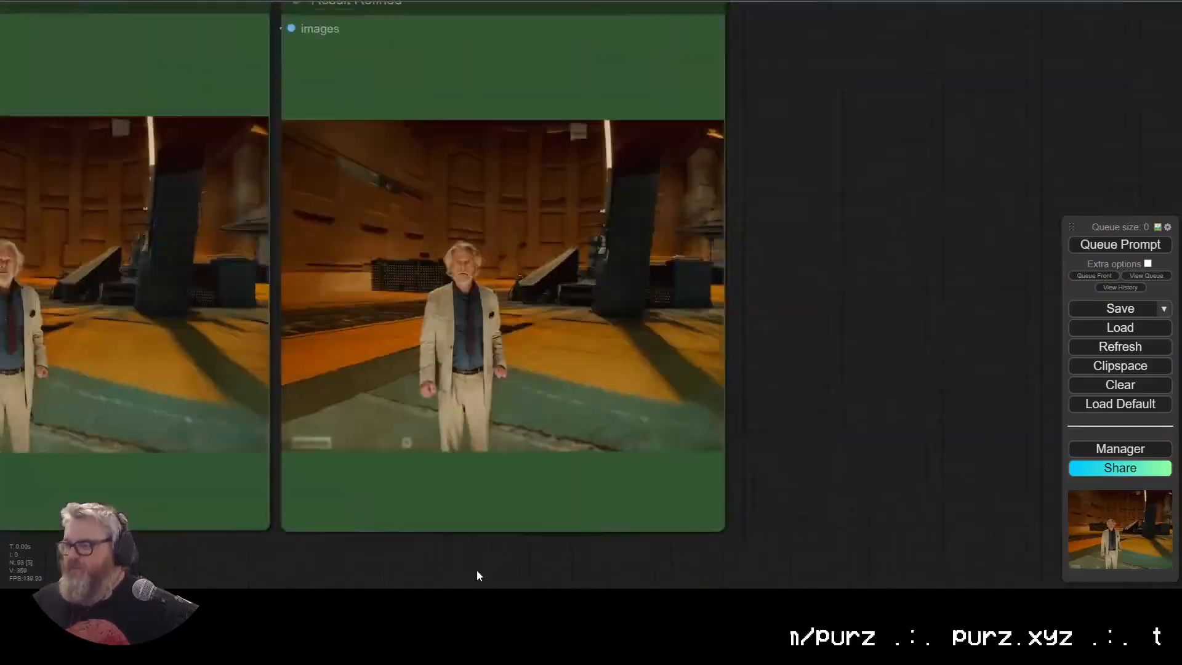
# Step: Check the scientist's refined image, load shenmue_gameplay-screenshot.jpg into the Load Image node and run the workflow
pyautogui.scroll(5, 487, 555)
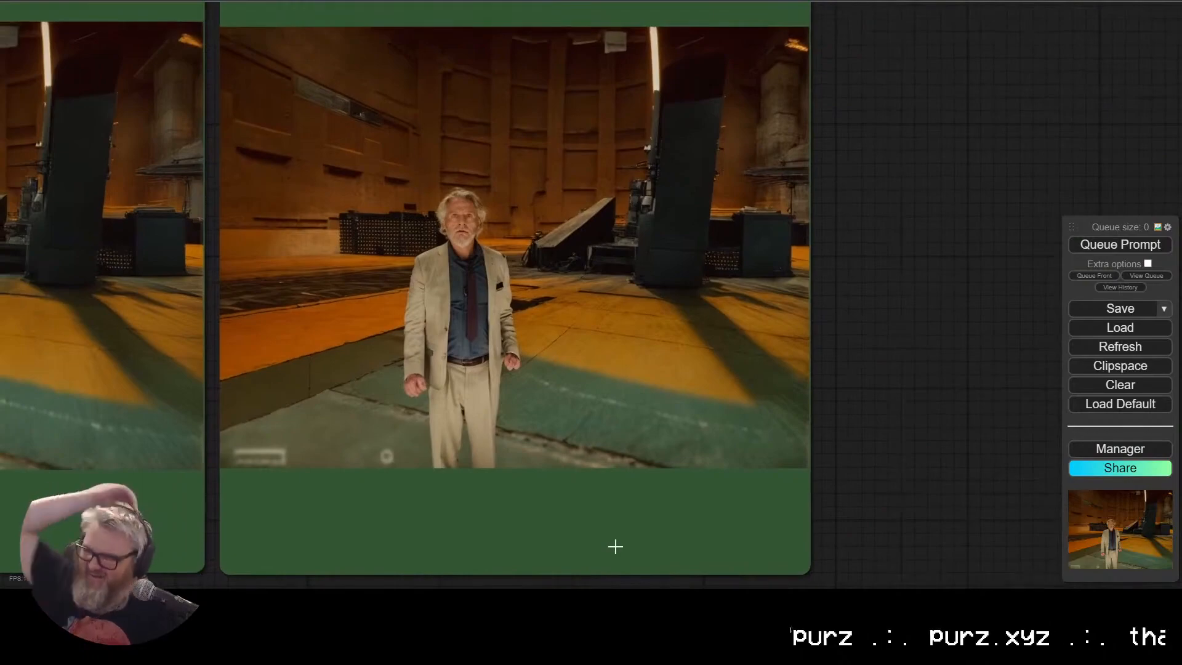
pyautogui.scroll(-6, 1016, 431)
pyautogui.hotkey('alt', 'Tab')
pyautogui.hotkey('alt', 'Tab')
pyautogui.press('super+d')
pyautogui.hotkey('alt', 'Tab')
pyautogui.moveTo(351, 220); pyautogui.dragTo(241, 241)
pyautogui.click(1140, 245)
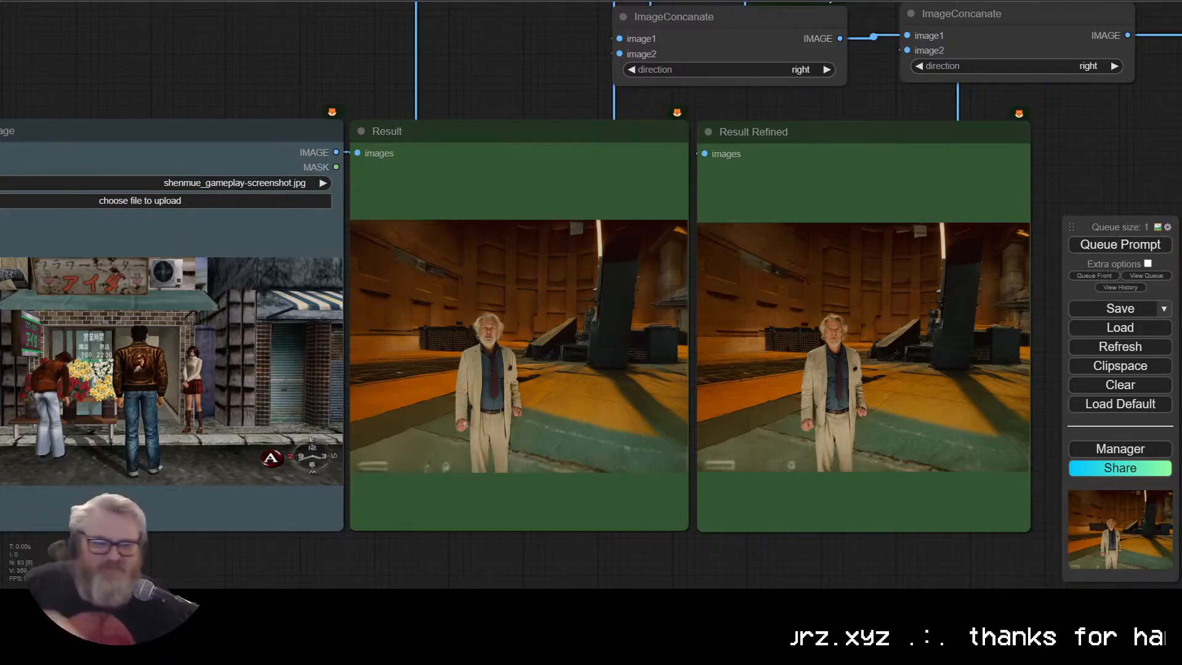
# Step: Browse more of the "dreamcast screenshot" image results and preview candidate source images such as the Shenmue alley scene
pyautogui.scroll(-1, 197, 74)
pyautogui.moveTo(260, 94); pyautogui.dragTo(365, 109)
pyautogui.hotkey('alt', 'Tab')
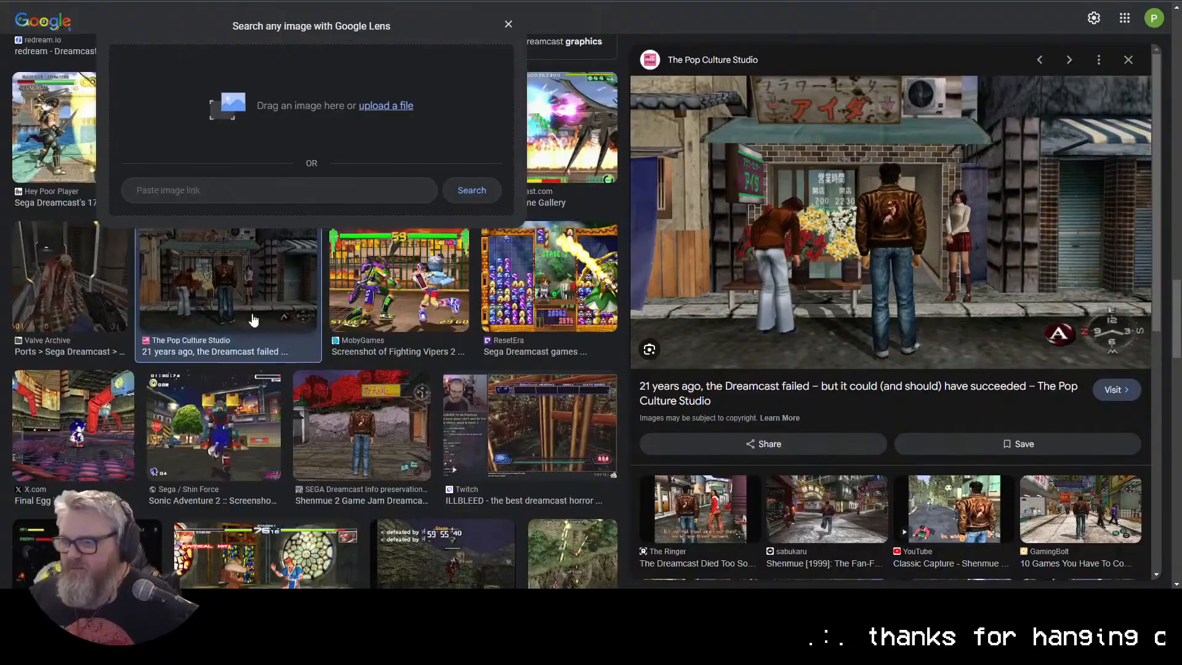
pyautogui.scroll(-5, 223, 364)
pyautogui.click(375, 416)
pyautogui.click(103, 414)
pyautogui.scroll(-5, 103, 414)
pyautogui.click(103, 415)
pyautogui.scroll(-3, 103, 414)
pyautogui.click(508, 378)
pyautogui.click(100, 371)
pyautogui.scroll(-6, 101, 370)
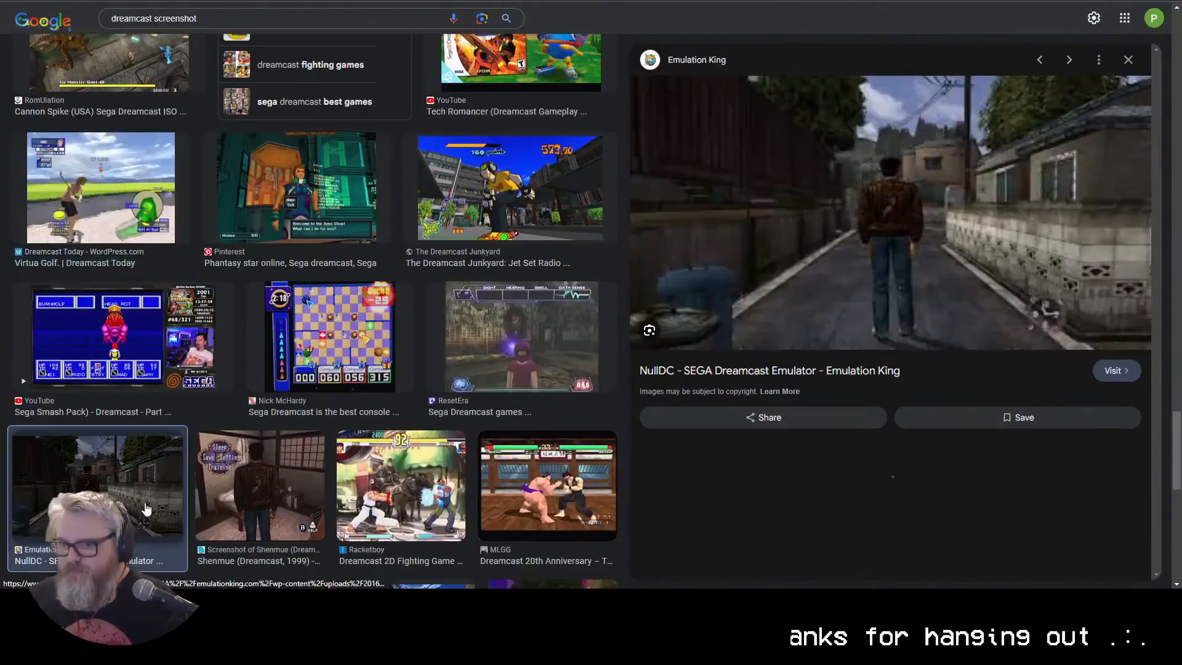
# Step: Pick the Steam Community screenshot of Sonic in front of the white car as the next source image
pyautogui.click(548, 301)
pyautogui.click(161, 470)
pyautogui.moveTo(862, 216); pyautogui.dragTo(801, 234)
pyautogui.press('super+d')
pyautogui.moveTo(801, 234); pyautogui.dragTo(491, 179)
pyautogui.click(536, 214)
# Step: Examine the Shenmue flower-shop Result and Result Refined images up close
pyautogui.hotkey('alt', 'Tab')
pyautogui.scroll(10, 933, 446)
pyautogui.moveTo(934, 446); pyautogui.dragTo(547, 623)
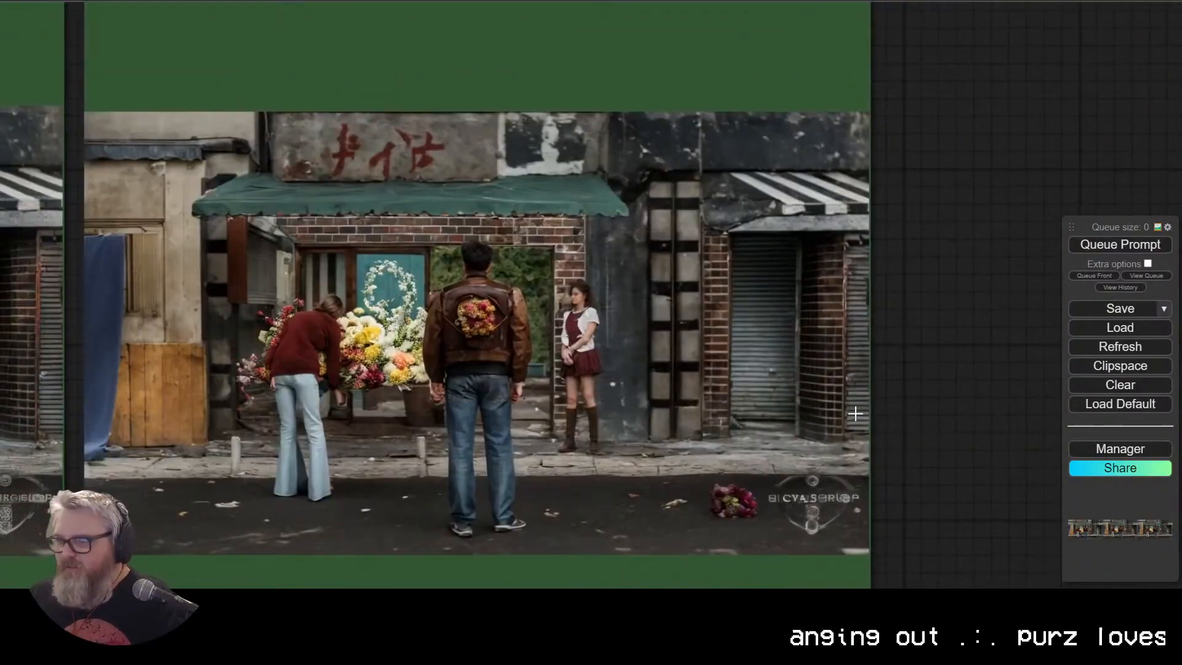
pyautogui.scroll(-7, 851, 437)
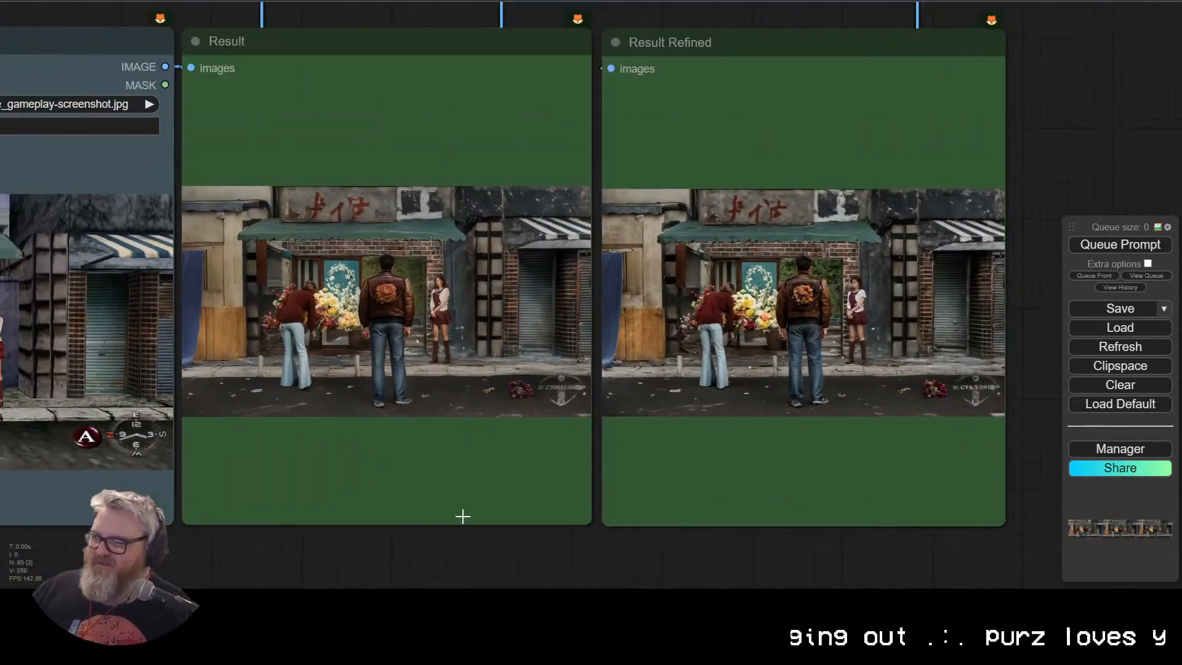
pyautogui.moveTo(459, 519); pyautogui.dragTo(430, 487)
pyautogui.scroll(4, 496, 531)
pyautogui.moveTo(948, 209); pyautogui.dragTo(545, 356)
pyautogui.scroll(-2, 554, 357)
# Step: Check the caption in the Show Text node and the prompt text nodes for the Sonic image
pyautogui.scroll(-6, 774, 419)
pyautogui.moveTo(787, 397); pyautogui.dragTo(1010, 413)
pyautogui.scroll(-1, 899, 407)
pyautogui.scroll(1, 991, 388)
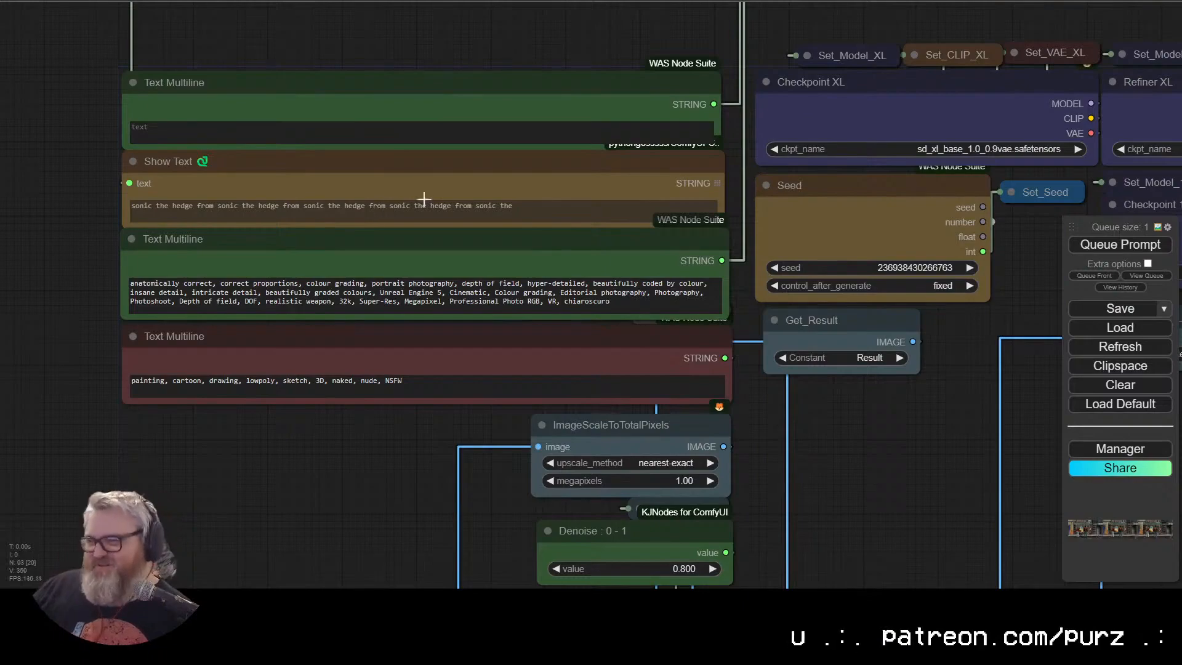
pyautogui.moveTo(383, 501); pyautogui.dragTo(339, 68)
pyautogui.scroll(1, 293, 308)
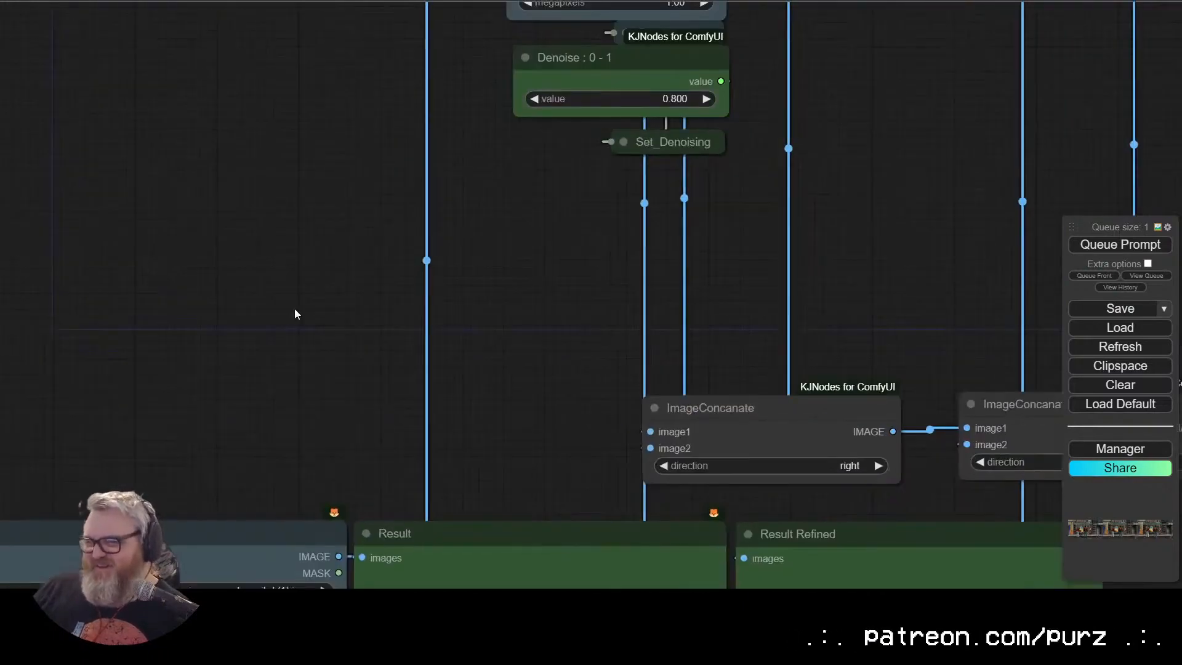
# Step: Examine Sonic's Result Refined image up close
pyautogui.scroll(-9, 293, 308)
pyautogui.moveTo(293, 309); pyautogui.dragTo(375, 82)
pyautogui.scroll(10, 518, 391)
pyautogui.moveTo(518, 391); pyautogui.dragTo(848, 582)
pyautogui.scroll(1, 833, 563)
pyautogui.moveTo(1041, 493); pyautogui.dragTo(678, 528)
pyautogui.scroll(6, 678, 527)
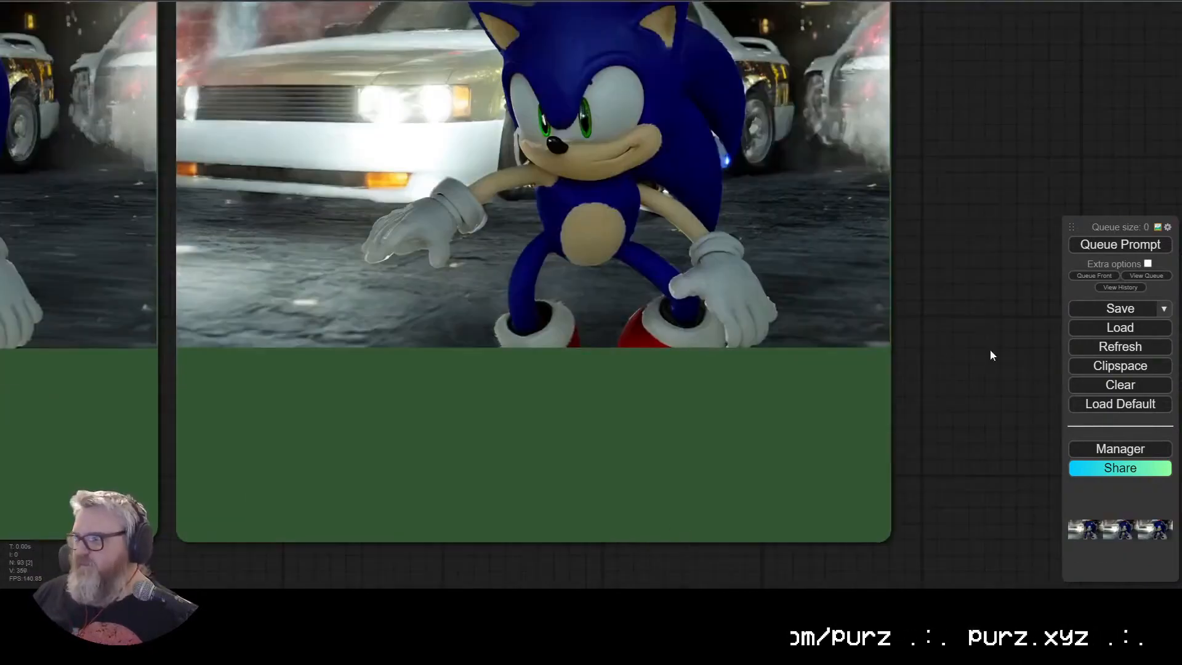
pyautogui.scroll(-2, 678, 527)
pyautogui.moveTo(856, 324); pyautogui.dragTo(825, 456)
pyautogui.scroll(-10, 417, 544)
# Step: Compare the Sonic source image with its Result and Result Refined versions side by side
pyautogui.moveTo(648, 483); pyautogui.dragTo(1025, 332)
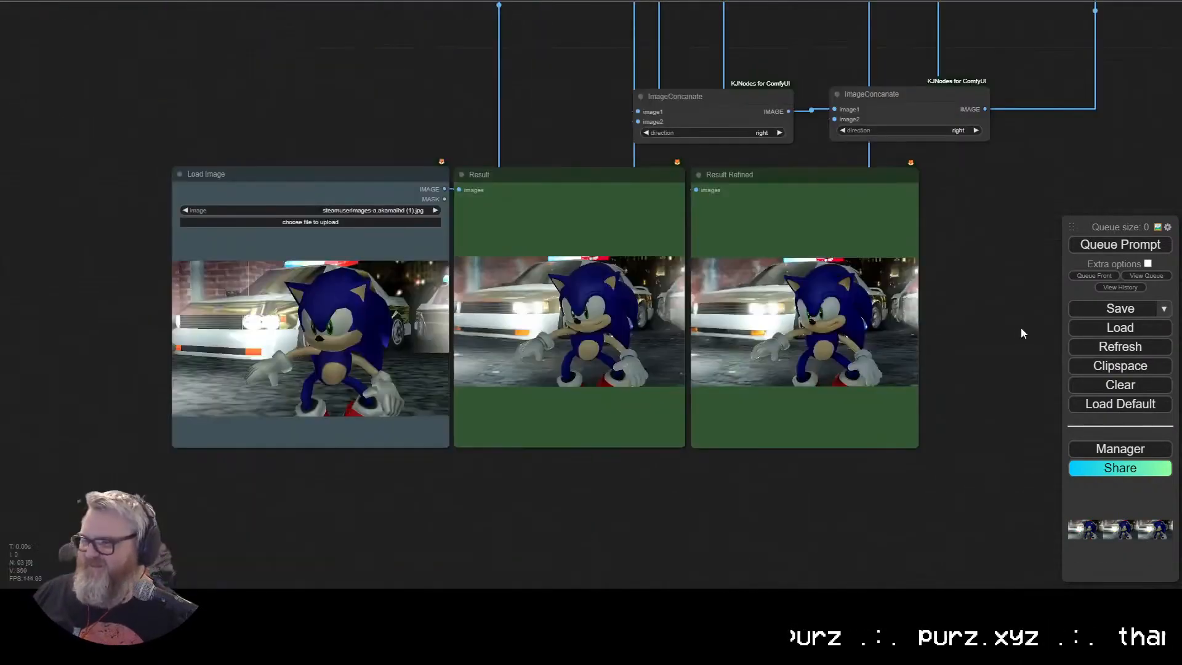
pyautogui.scroll(5, 647, 551)
pyautogui.moveTo(614, 404); pyautogui.dragTo(289, 544)
pyautogui.scroll(4, 289, 544)
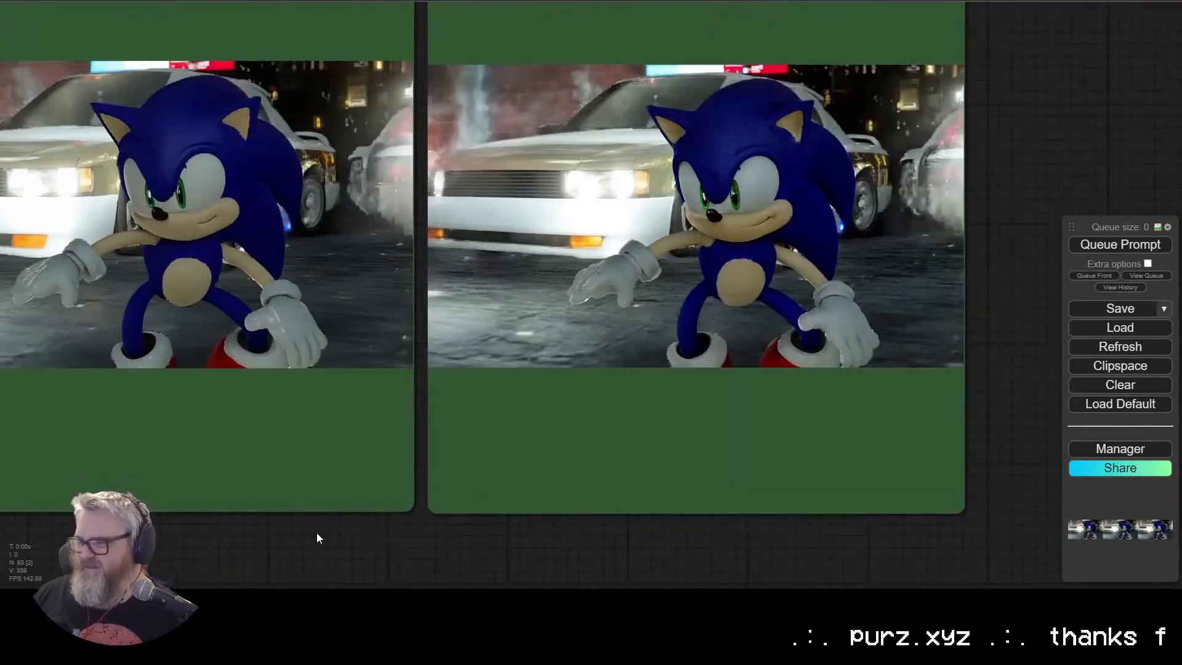
pyautogui.scroll(-12, 406, 506)
pyautogui.moveTo(687, 378); pyautogui.dragTo(932, 426)
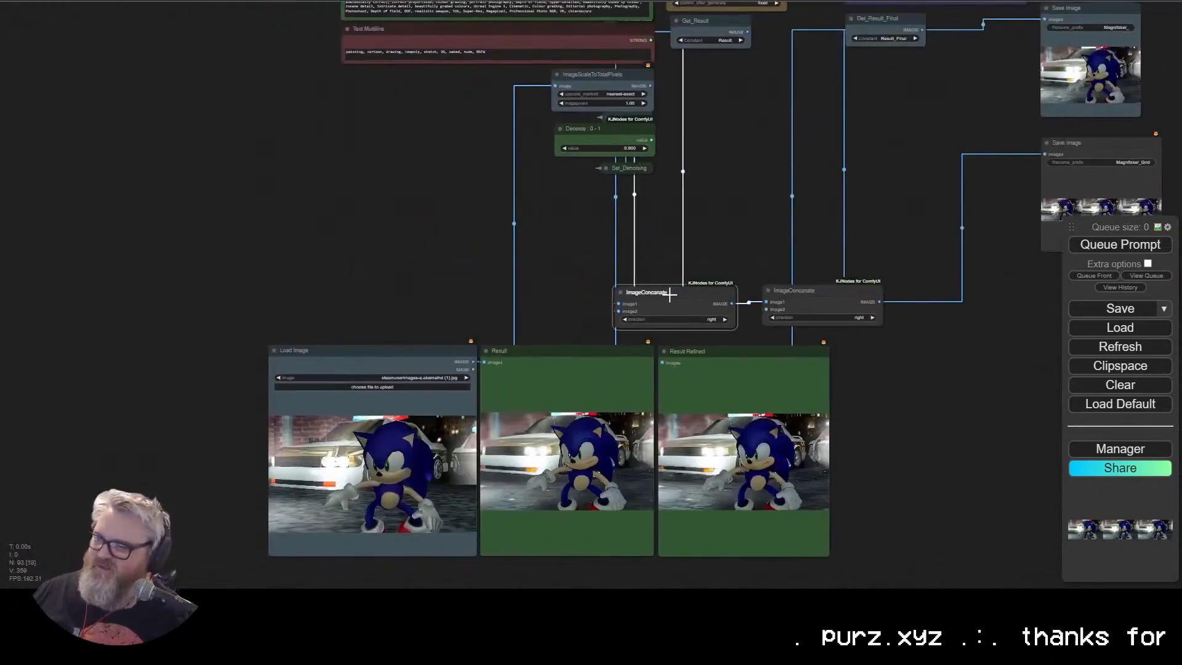
pyautogui.moveTo(376, 281); pyautogui.dragTo(372, 281)
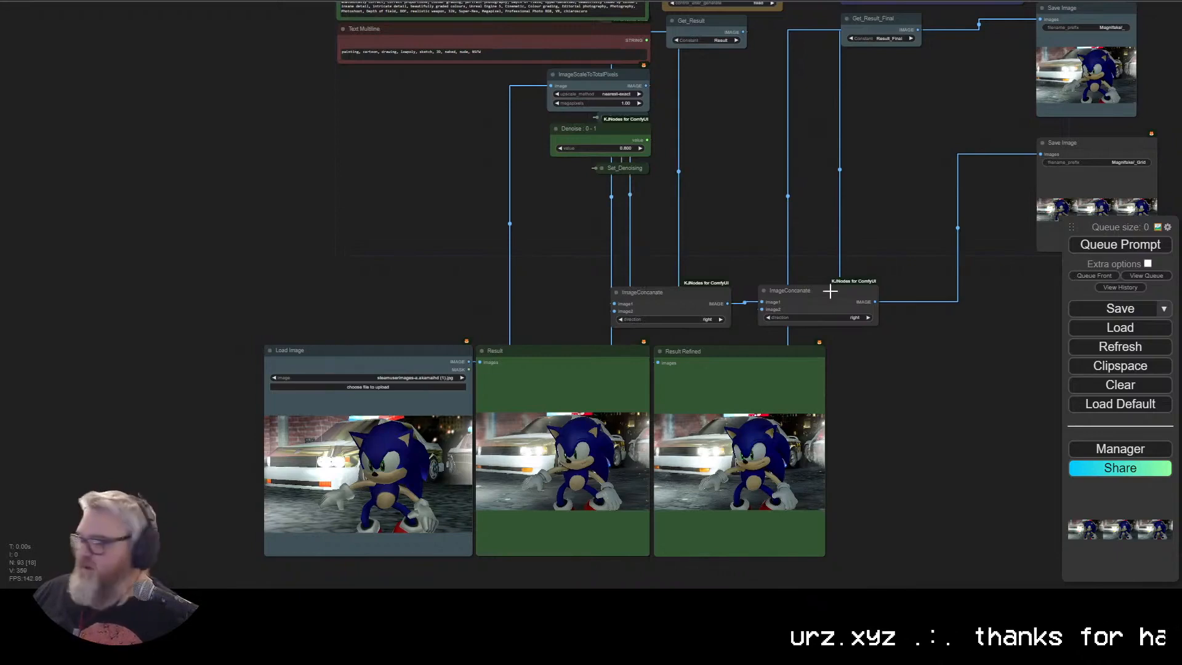
# Step: Return to the "dreamcast screenshot" image results and preview Dead or Alive 2 fight scenes
pyautogui.click(522, 0)
pyautogui.click(505, 0)
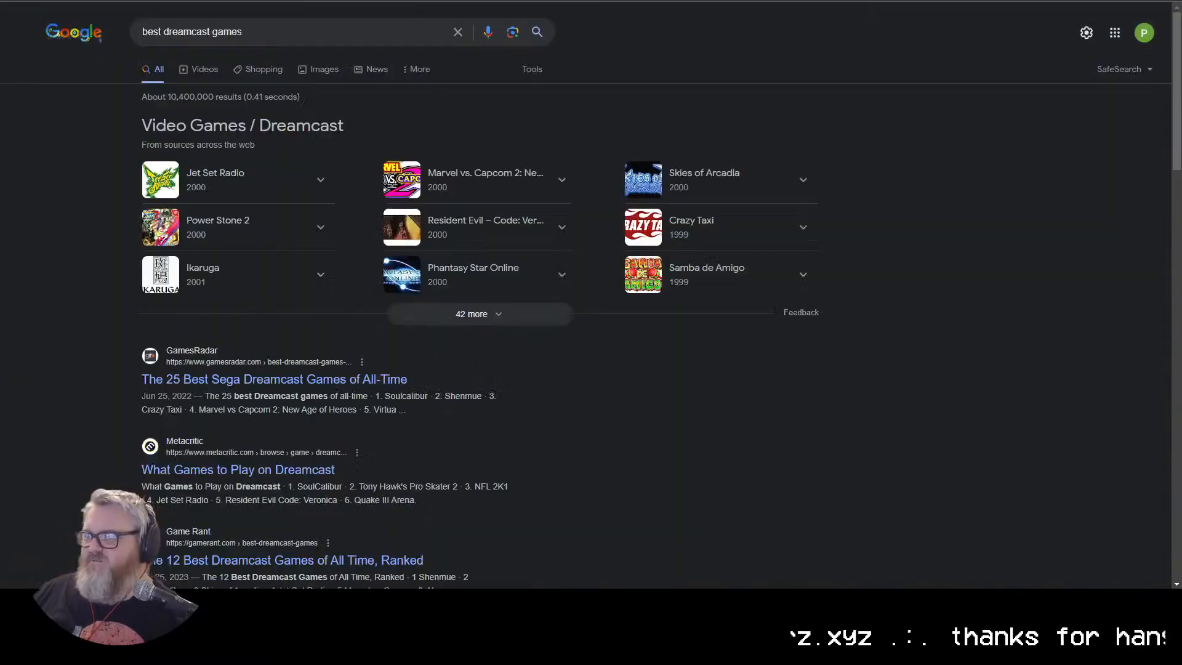
pyautogui.click(481, 0)
pyautogui.scroll(-8, 457, 340)
pyautogui.click(513, 362)
pyautogui.click(373, 357)
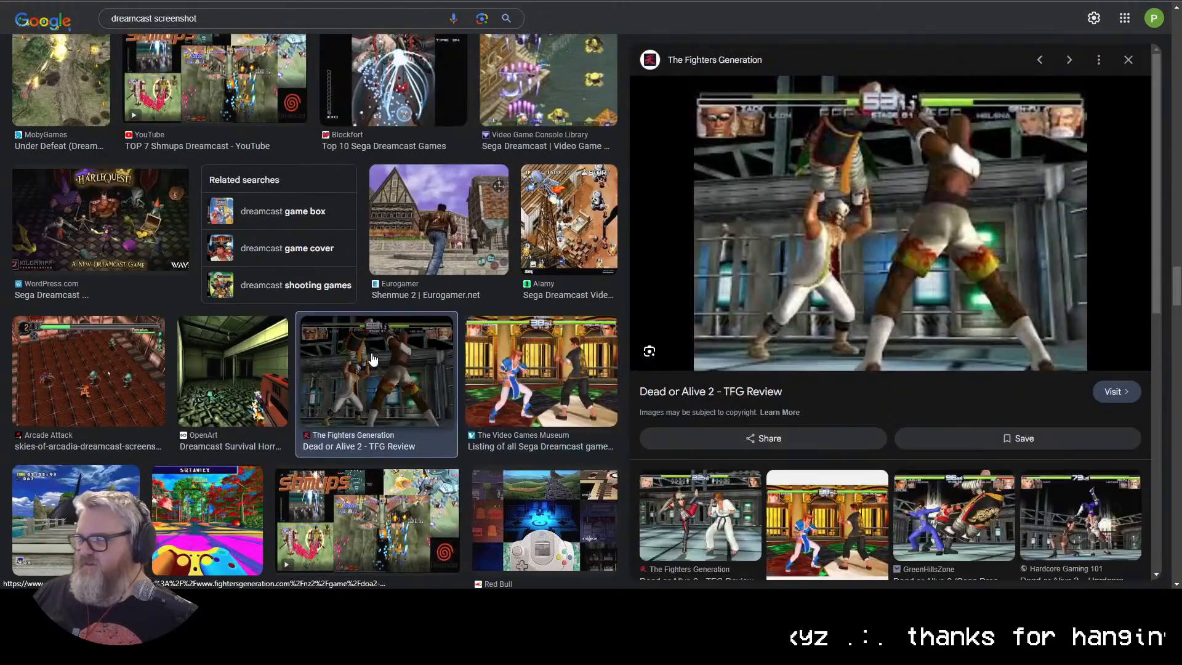
pyautogui.click(246, 364)
pyautogui.scroll(20, 265, 364)
pyautogui.click(275, 364)
pyautogui.scroll(-5, 277, 358)
pyautogui.click(279, 348)
pyautogui.click(276, 200)
pyautogui.click(279, 76)
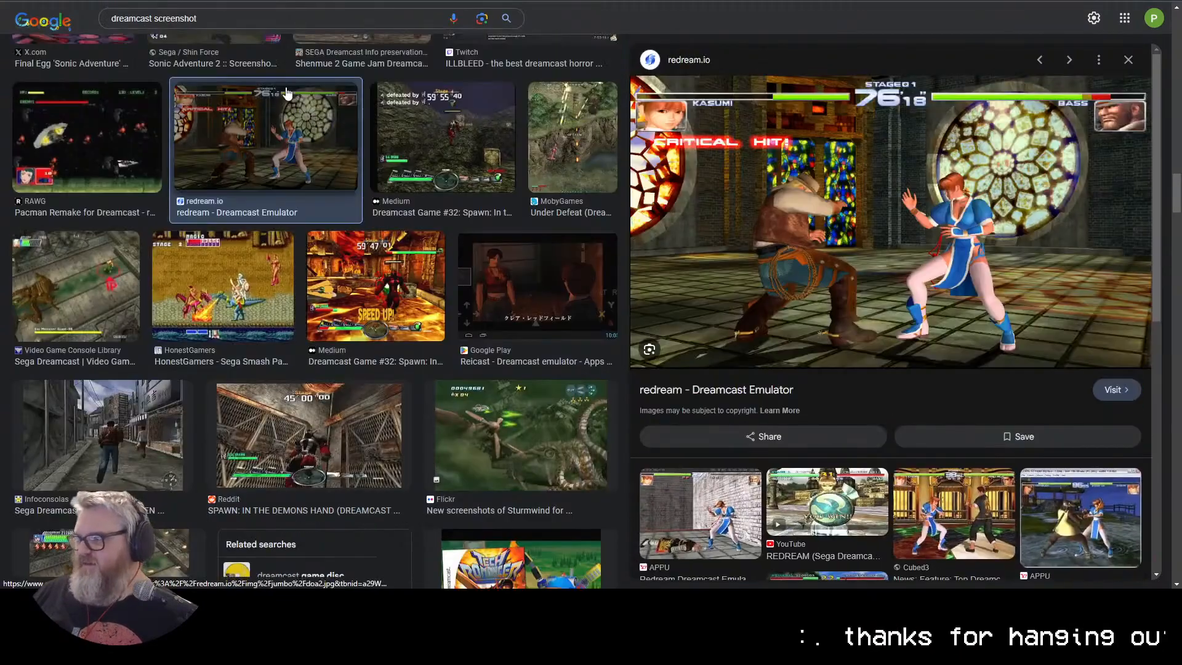
# Step: Preview the Libretro Database and Soulcalibur fighting-game screenshots and look through further Dreamcast image results
pyautogui.scroll(-7, 501, 359)
pyautogui.scroll(10, 487, 345)
pyautogui.click(511, 296)
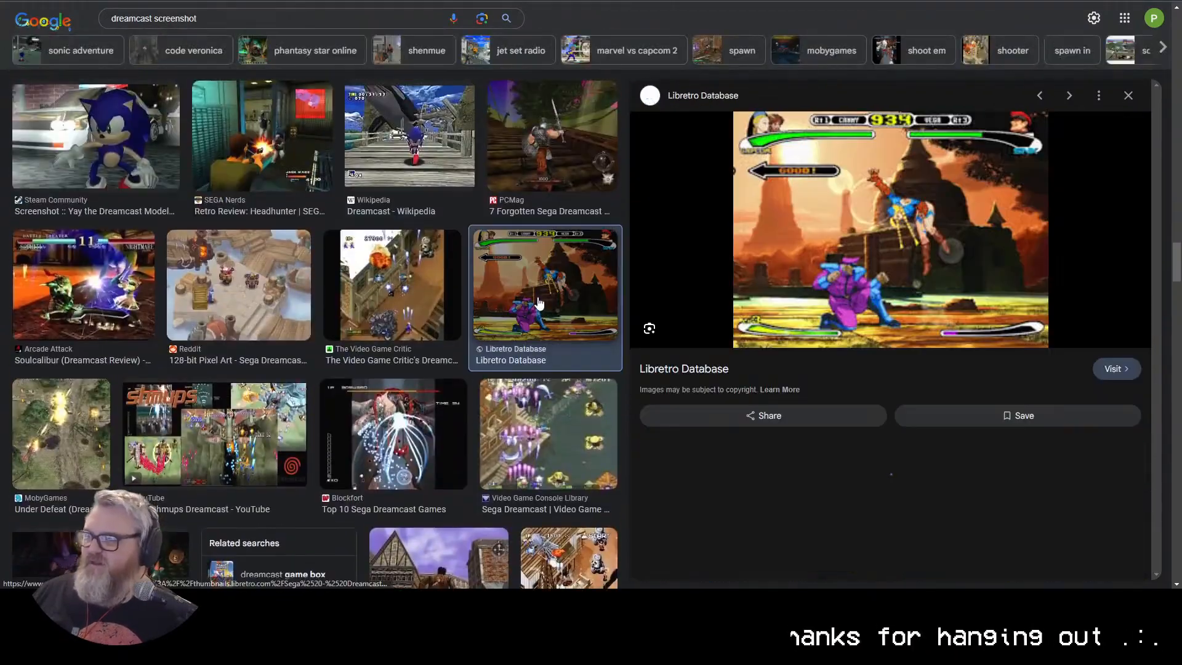
pyautogui.click(102, 296)
pyautogui.scroll(-11, 103, 297)
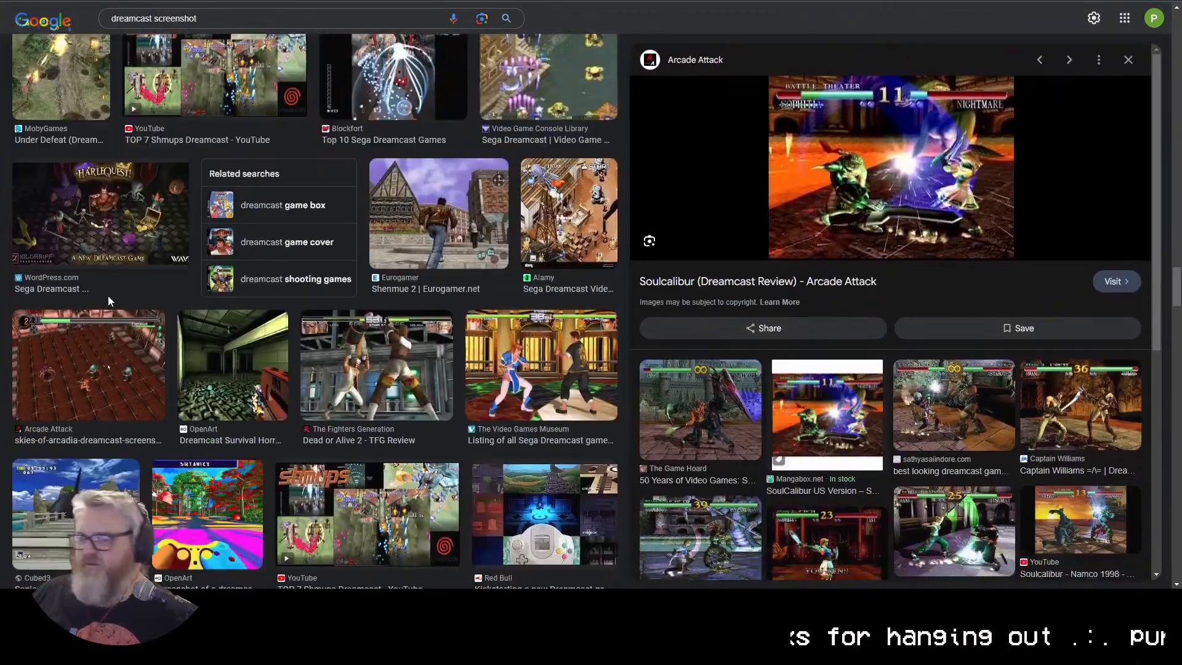
pyautogui.scroll(-6, 166, 279)
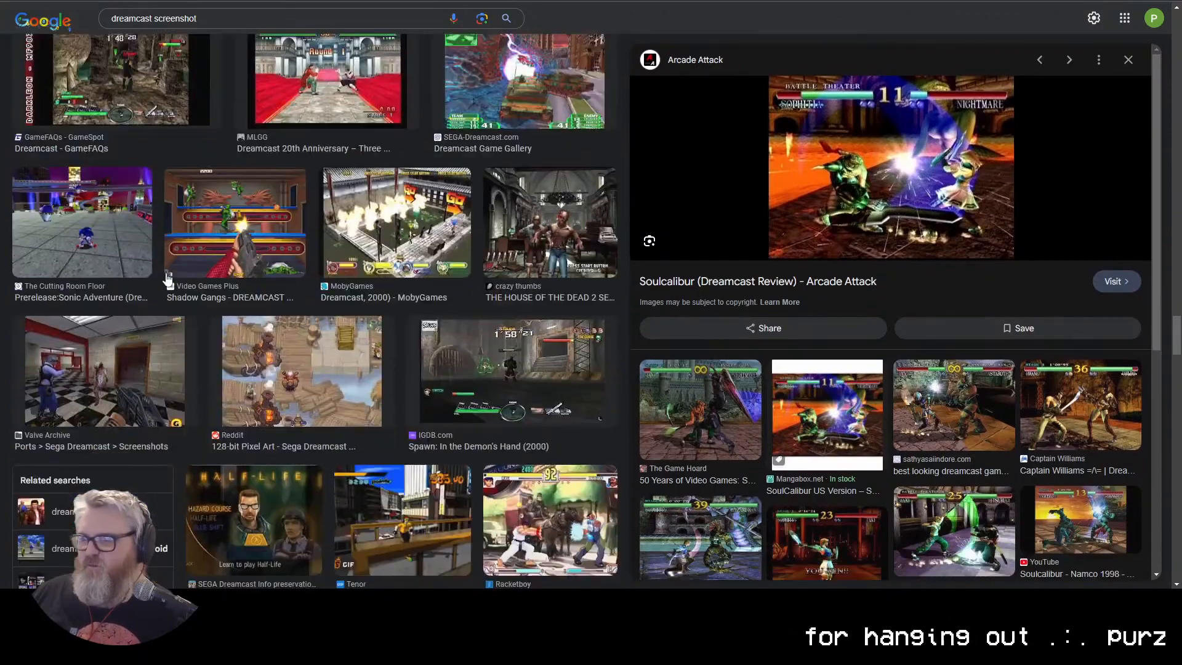
pyautogui.scroll(1, 170, 281)
pyautogui.scroll(-10, 294, 313)
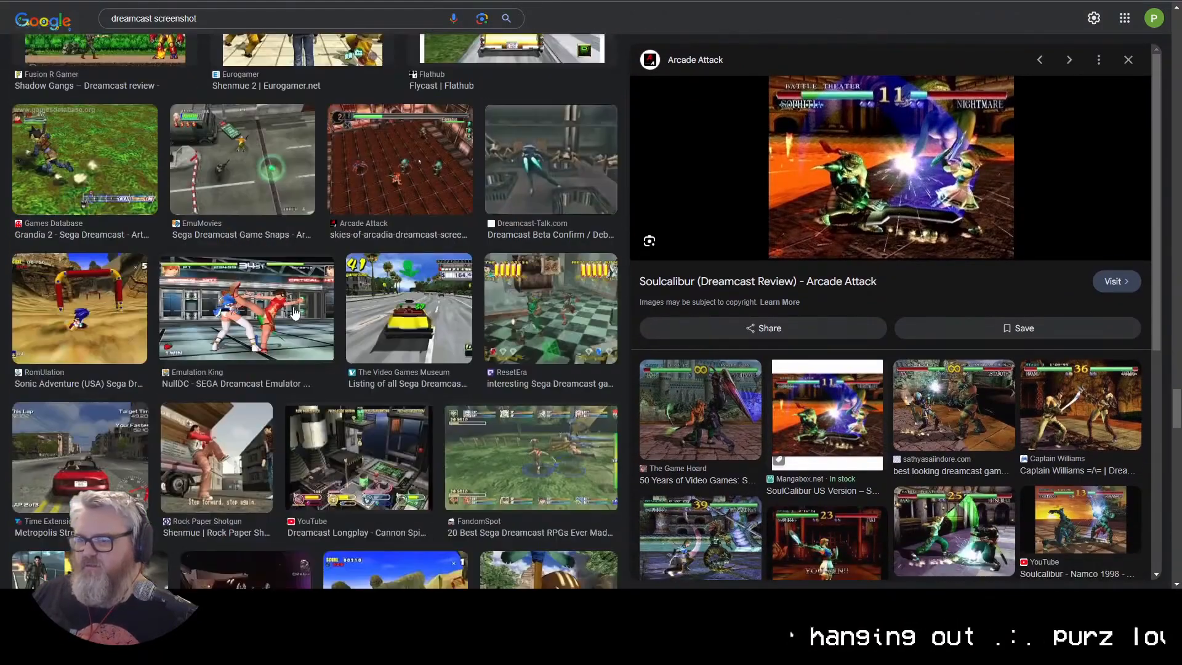
# Step: Preview the NullDC fight, Soulcalibur nunchaku and Space Channel 5: Part 2 screenshots among the image results
pyautogui.click(294, 313)
pyautogui.scroll(-12, 294, 311)
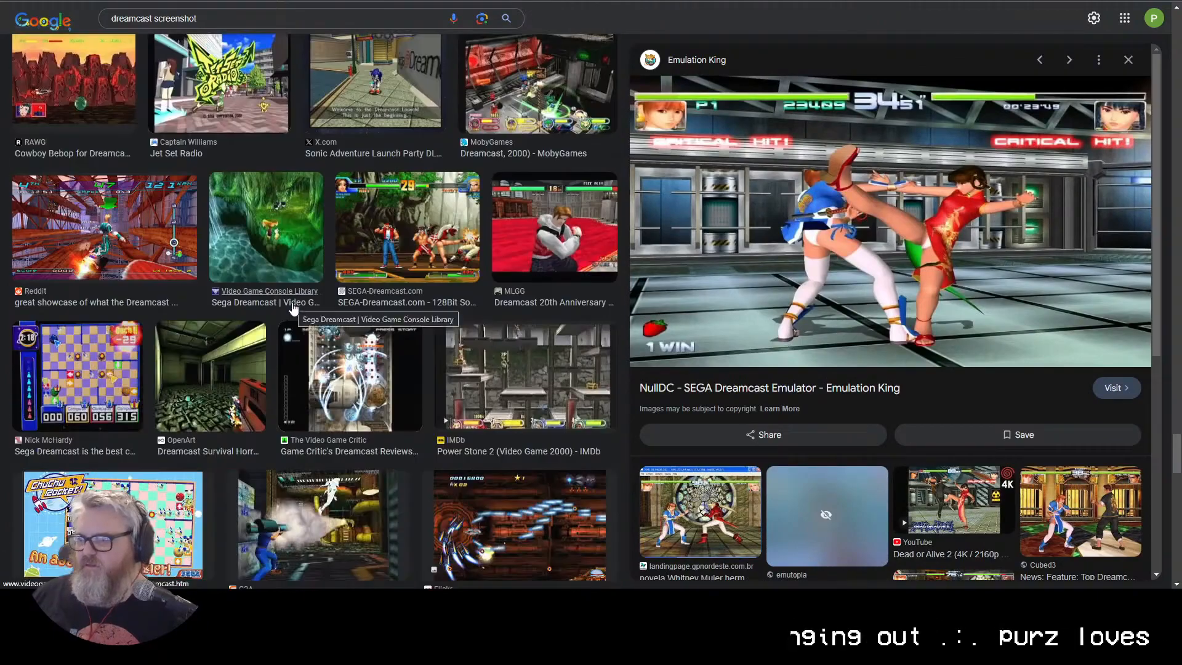
pyautogui.scroll(-10, 294, 310)
pyautogui.click(428, 294)
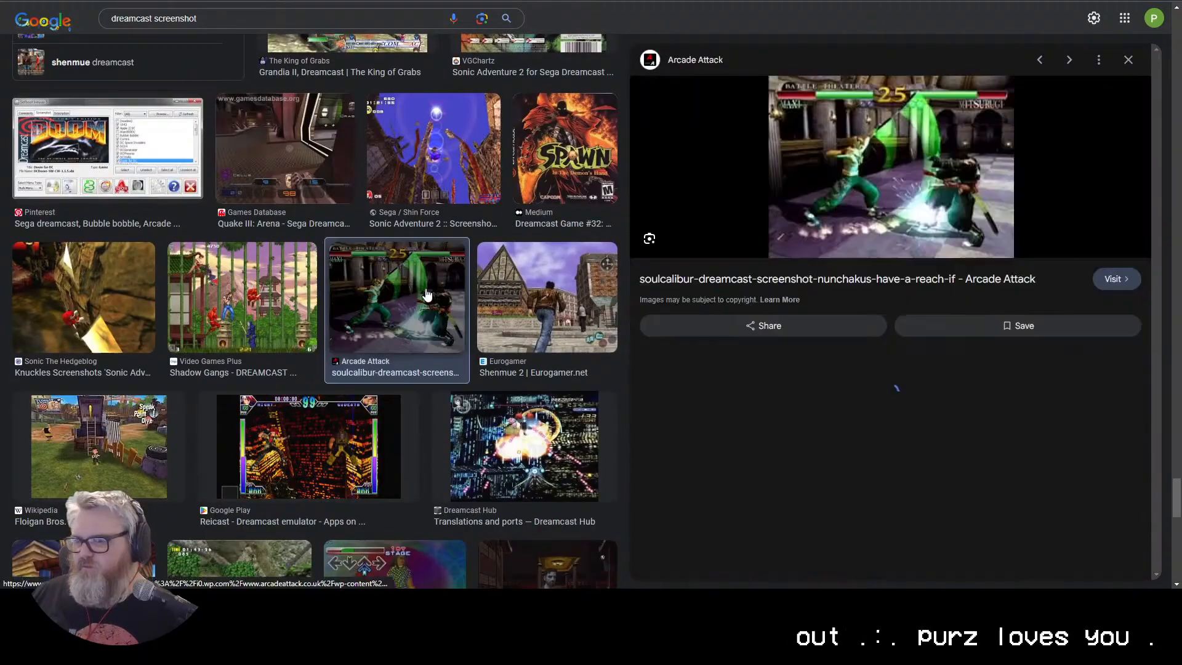
pyautogui.scroll(-10, 427, 294)
pyautogui.click(385, 221)
pyautogui.click(382, 329)
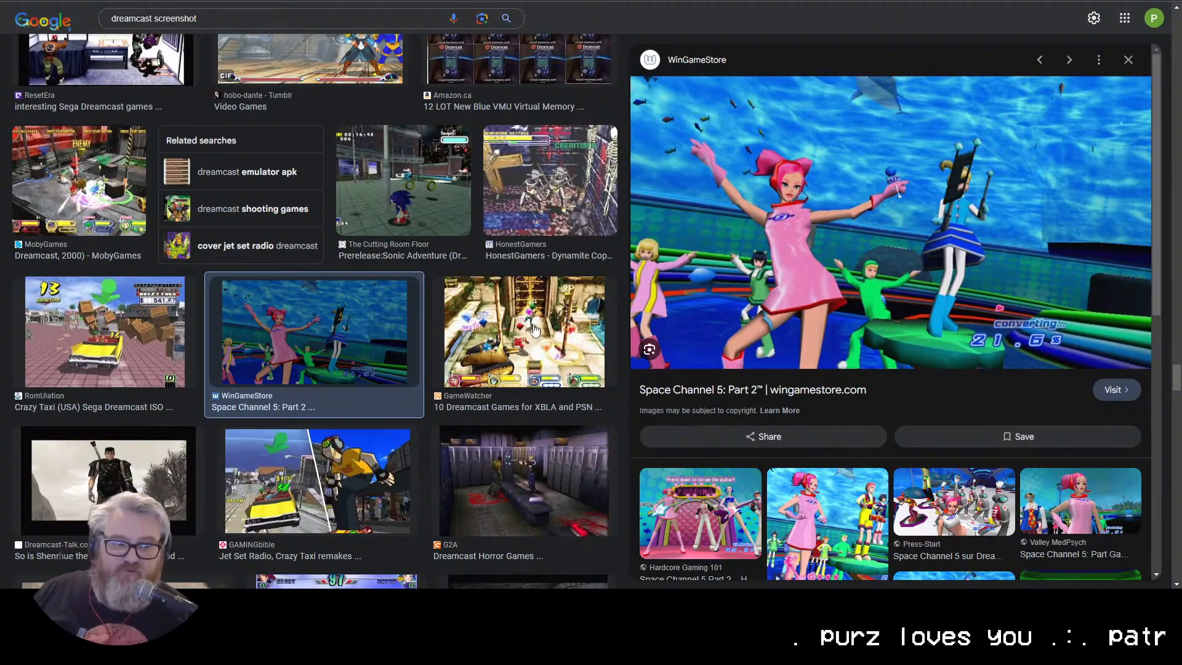
# Step: Load the Metropolis Street Racer red car screenshot from the image results into the Load Image node and run the workflow
pyautogui.scroll(-2, 533, 325)
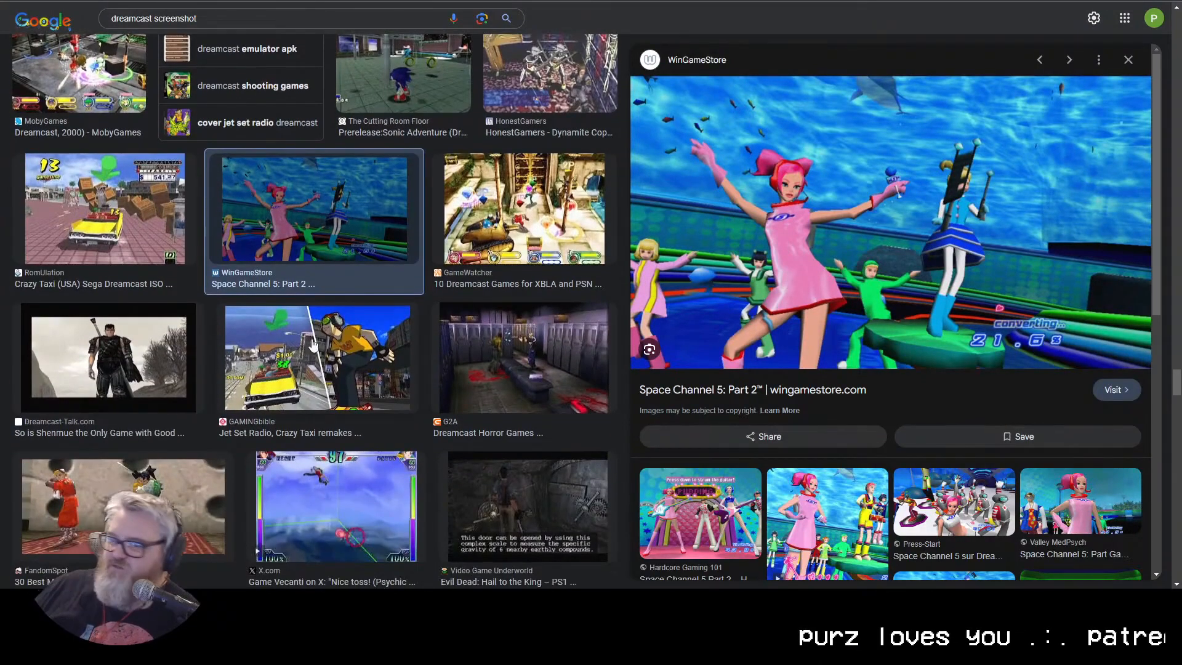
pyautogui.scroll(-8, 340, 341)
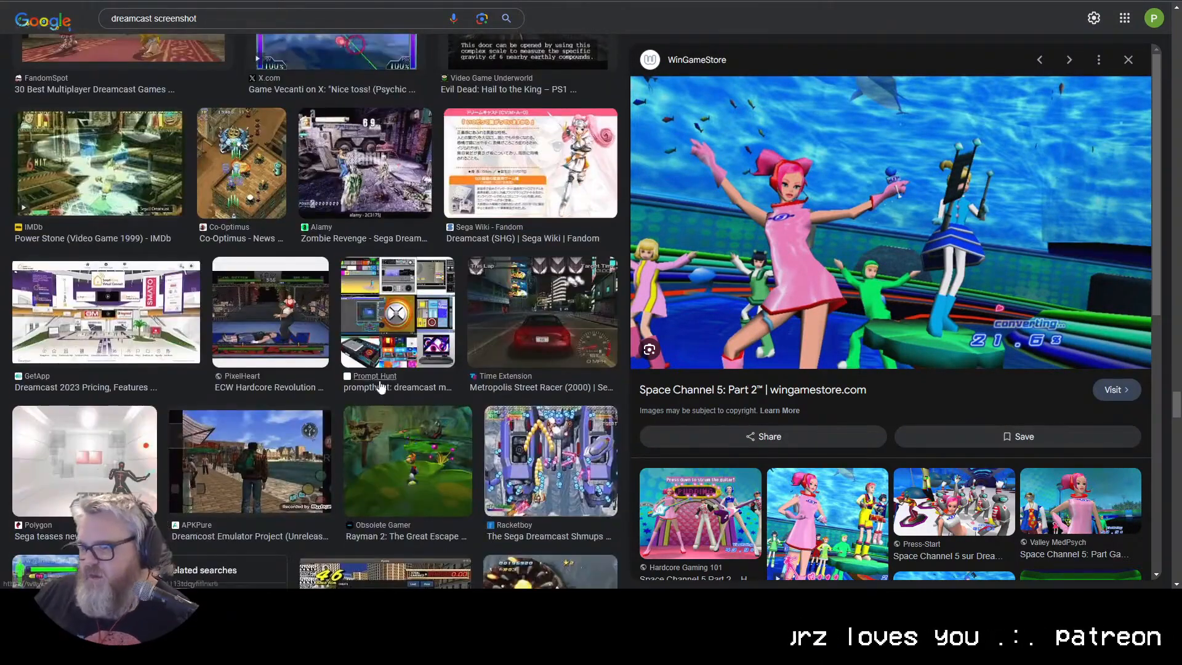
pyautogui.click(497, 319)
pyautogui.moveTo(831, 279); pyautogui.dragTo(394, 491)
pyautogui.click(1120, 244)
# Step: Examine the red car's Result and Result Refined images beside the Metropolis Street Racer source
pyautogui.moveTo(871, 133); pyautogui.dragTo(74, 382)
pyautogui.scroll(3, 731, 375)
pyautogui.moveTo(654, 363); pyautogui.dragTo(802, 441)
pyautogui.moveTo(296, 431); pyautogui.dragTo(637, 315)
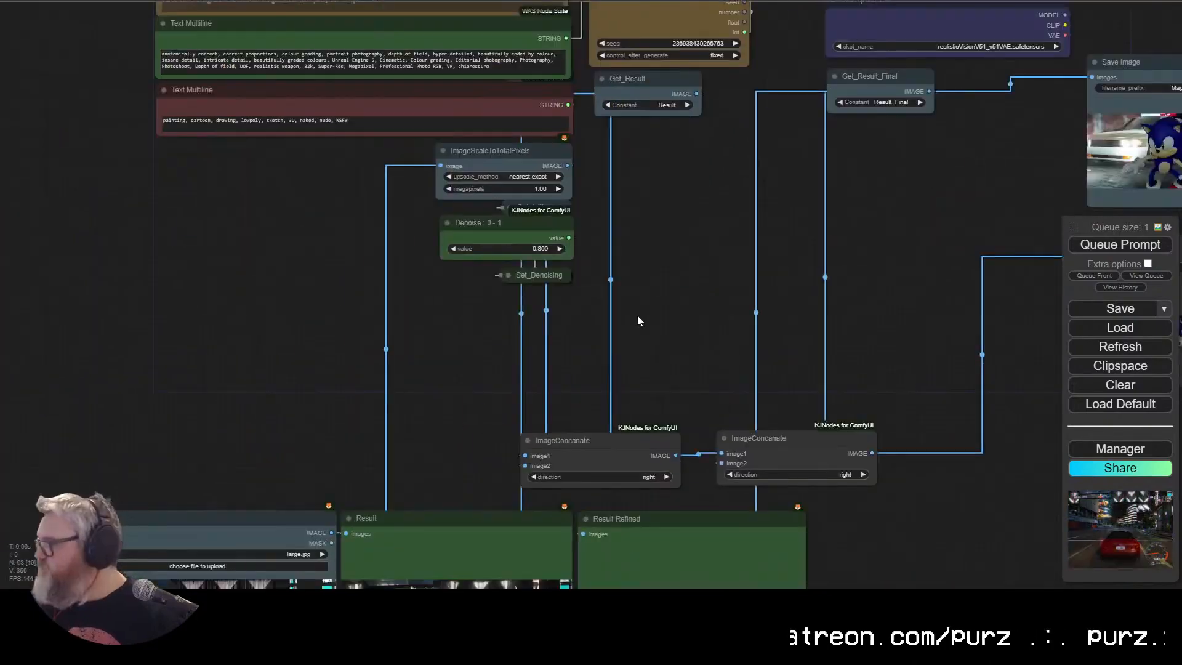
pyautogui.hotkey('alt', 'Tab')
pyautogui.hotkey('alt', 'Tab')
pyautogui.scroll(-1, 294, 335)
pyautogui.moveTo(294, 335); pyautogui.dragTo(445, 6)
pyautogui.scroll(6, 774, 433)
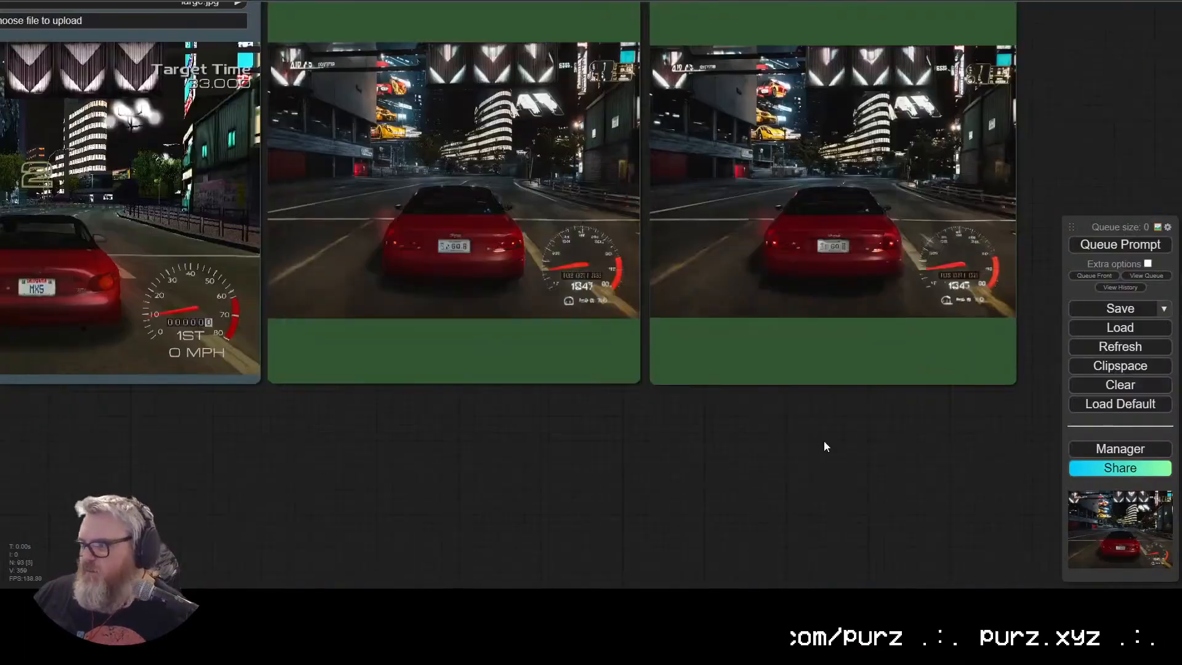
# Step: Examine the red car's Result Refined image up close, then look over the ImageConcanate and Save Image grid nodes
pyautogui.scroll(4, 774, 434)
pyautogui.moveTo(897, 348); pyautogui.dragTo(604, 539)
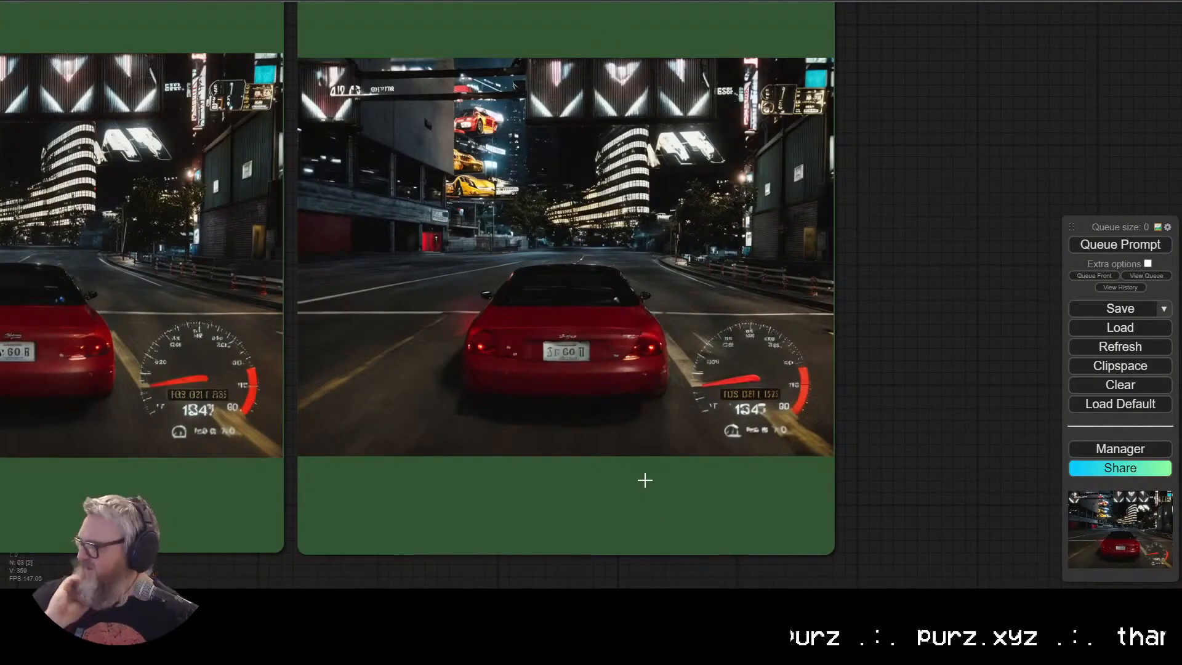
pyautogui.scroll(-6, 691, 277)
pyautogui.moveTo(123, 494); pyautogui.dragTo(434, 510)
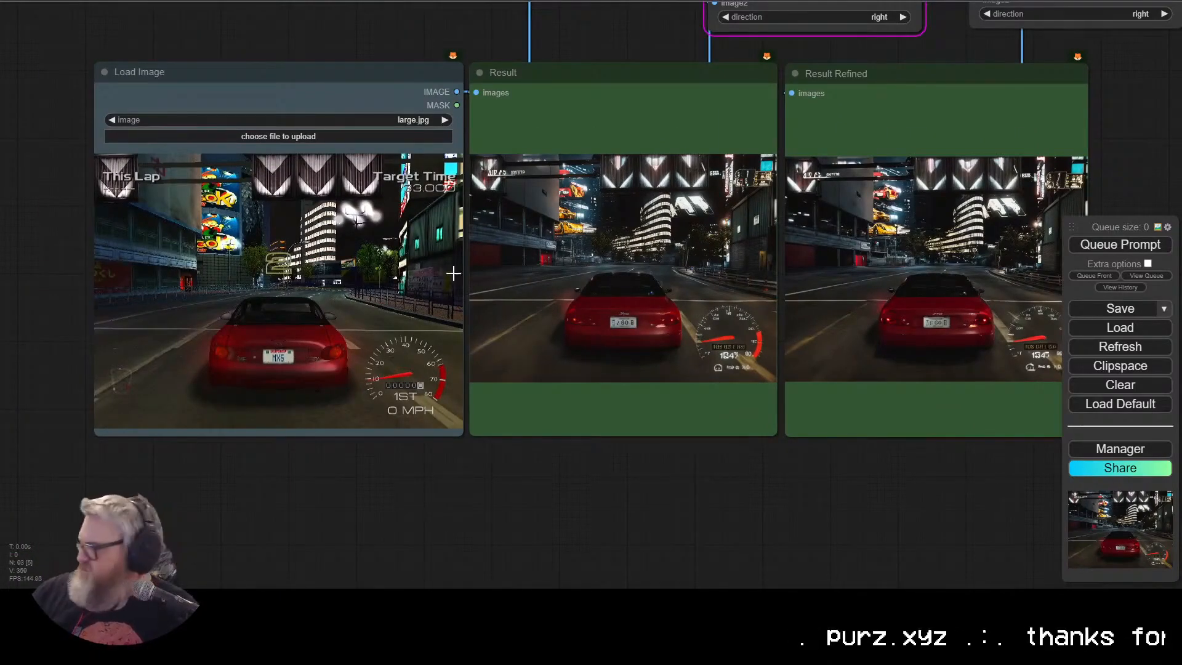
pyautogui.moveTo(620, 508); pyautogui.dragTo(355, 573)
pyautogui.moveTo(842, 275); pyautogui.dragTo(519, 640)
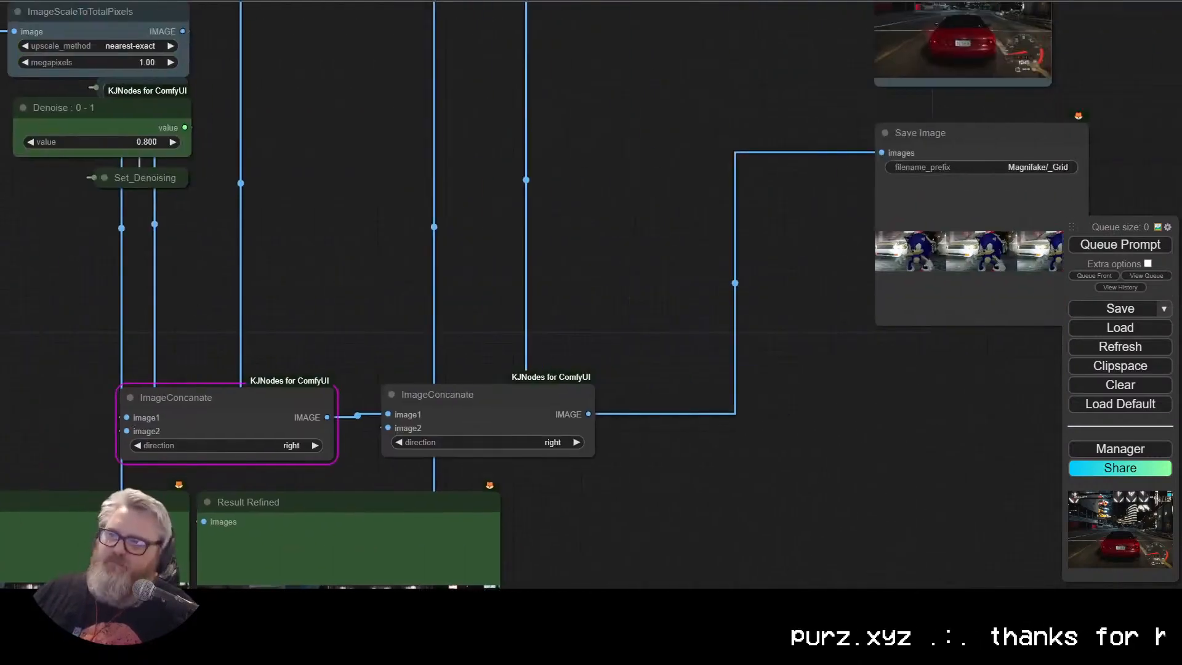
pyautogui.moveTo(330, 231); pyautogui.dragTo(324, 234)
# Step: Look up "magnific ai" on the web, view the Magnific upscaler's home page and return to the ComfyUI workflow
pyautogui.hotkey('ctrl', 't')
pyautogui.write('magnific ai')
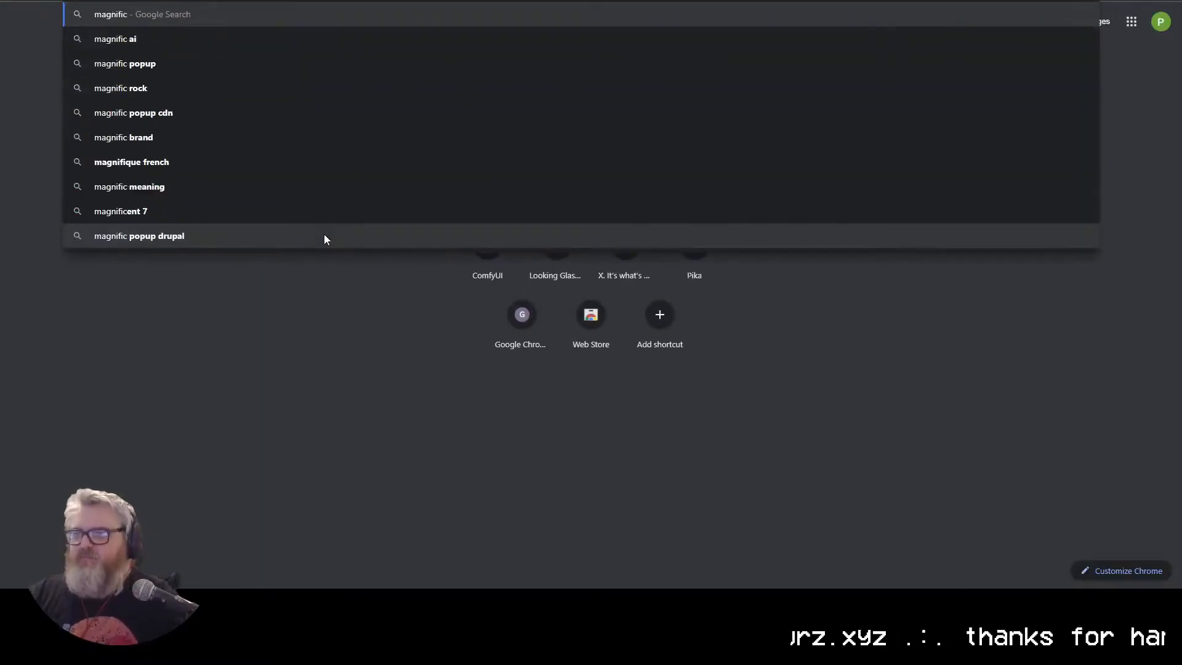
pyautogui.press('Return')
pyautogui.click(413, 154)
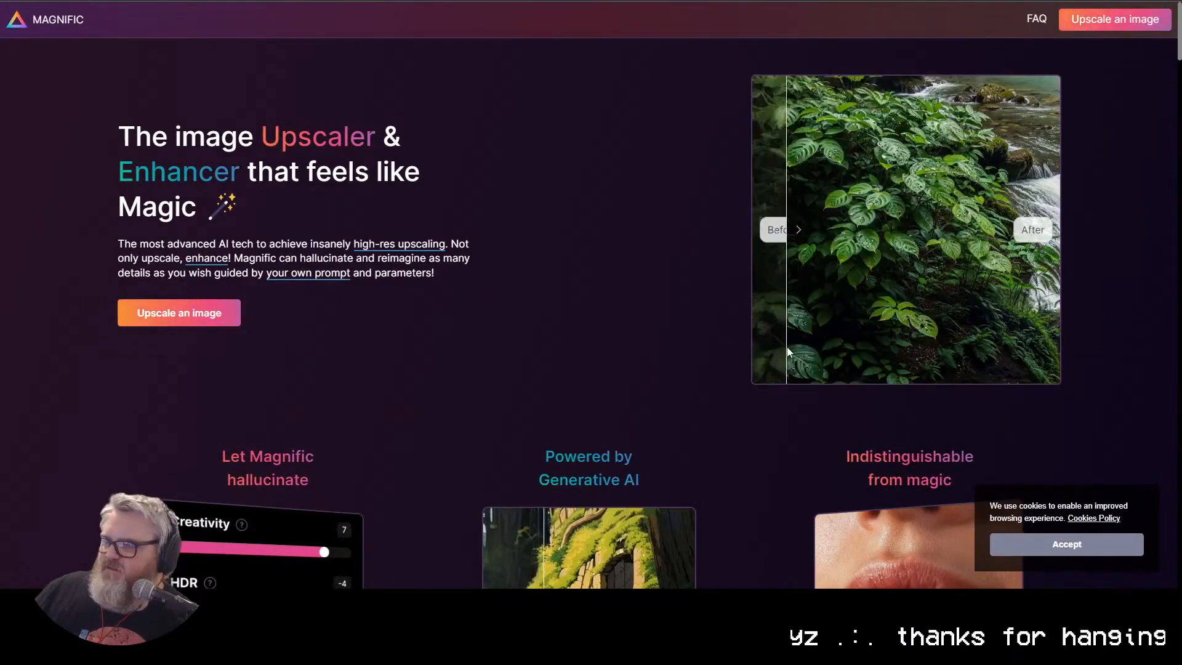
pyautogui.hotkey('ctrl', 'shift', 'Tab')
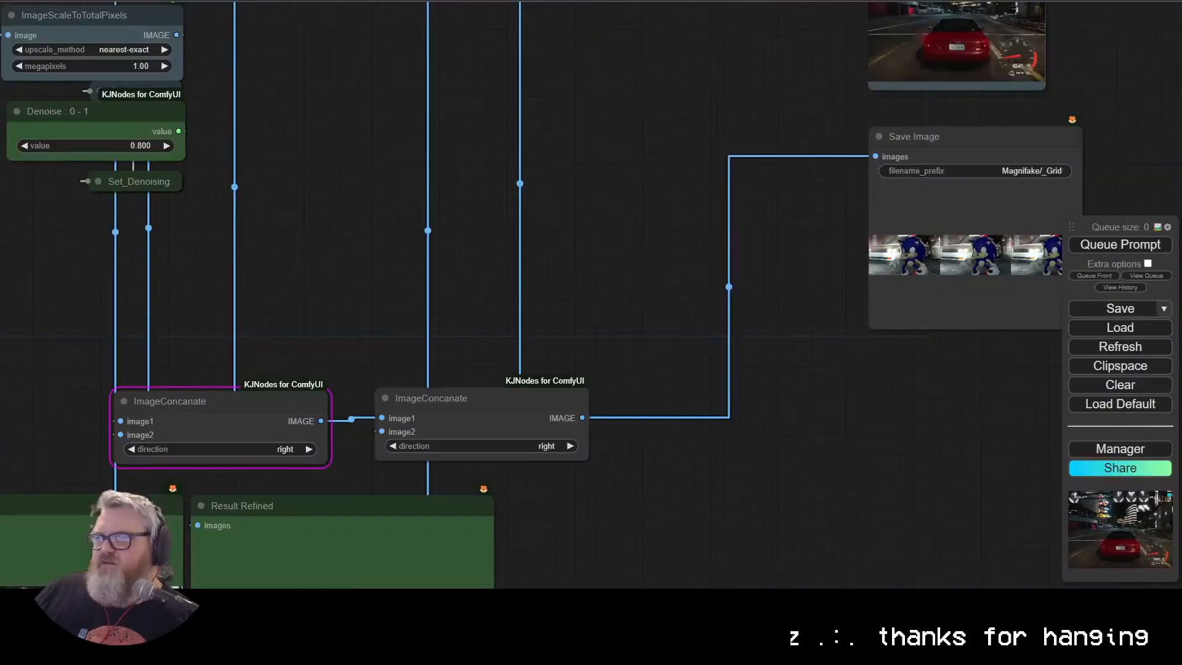
# Step: Compare the red car source screenshot with its Result and Result Refined versions side by side
pyautogui.moveTo(592, 536); pyautogui.dragTo(1053, 176)
pyautogui.moveTo(1086, 354); pyautogui.dragTo(1091, 338)
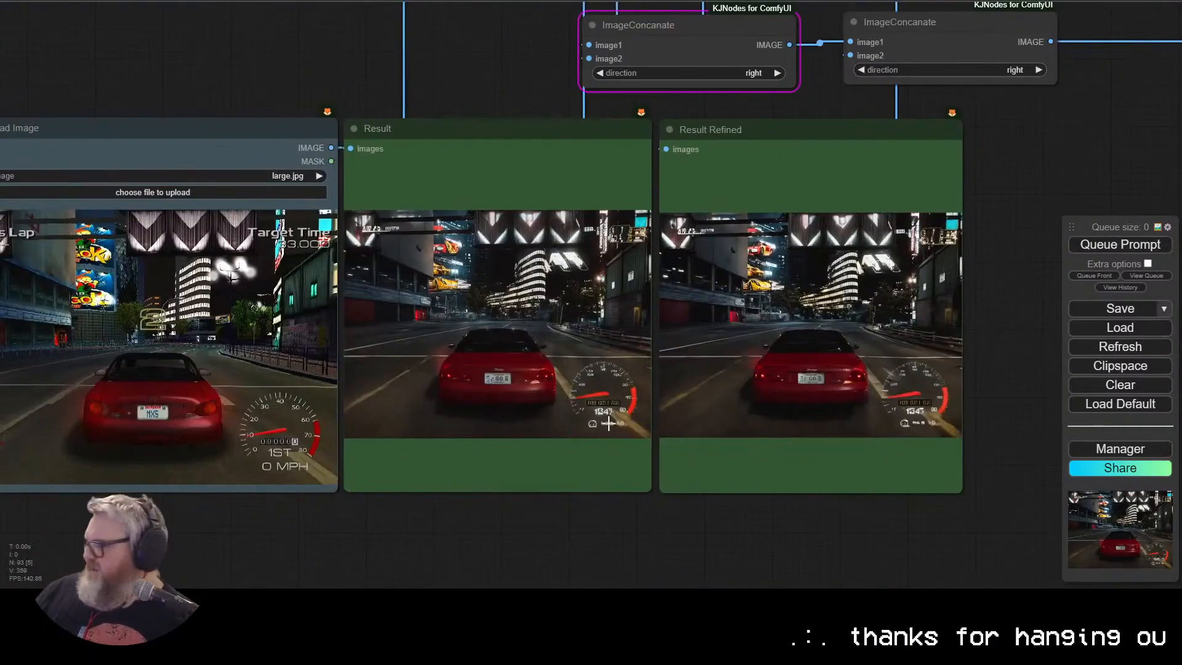
pyautogui.moveTo(179, 507); pyautogui.dragTo(240, 490)
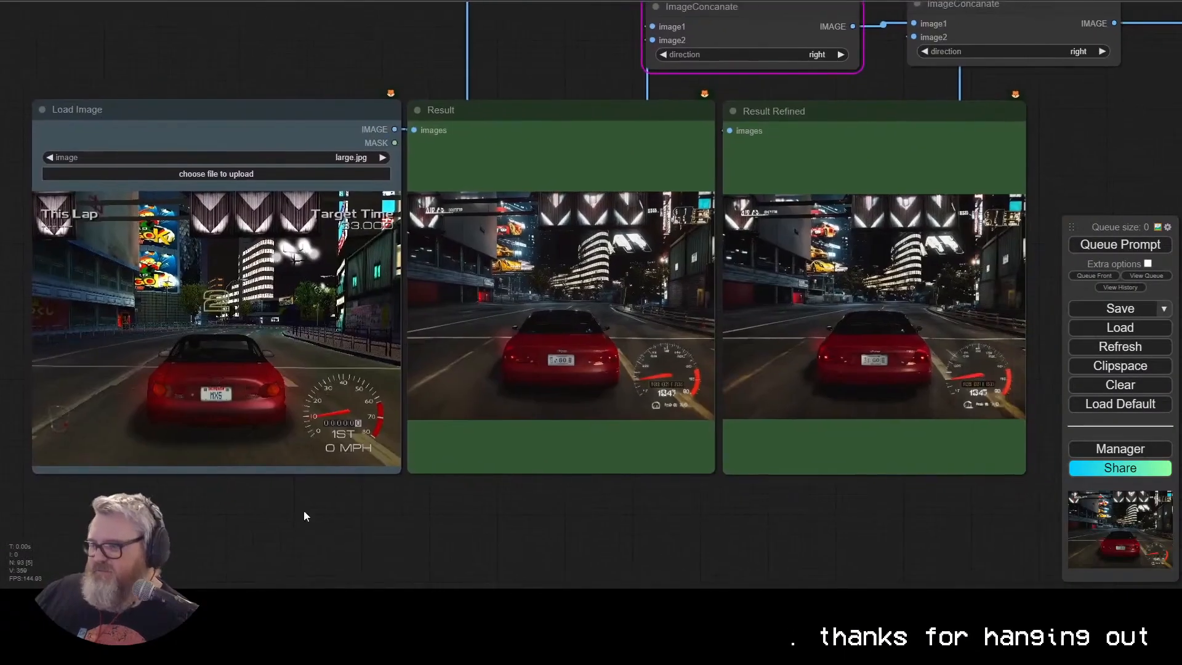
pyautogui.scroll(3, 869, 515)
pyautogui.scroll(2, 870, 510)
pyautogui.moveTo(869, 510); pyautogui.dragTo(938, 487)
pyautogui.scroll(-4, 939, 487)
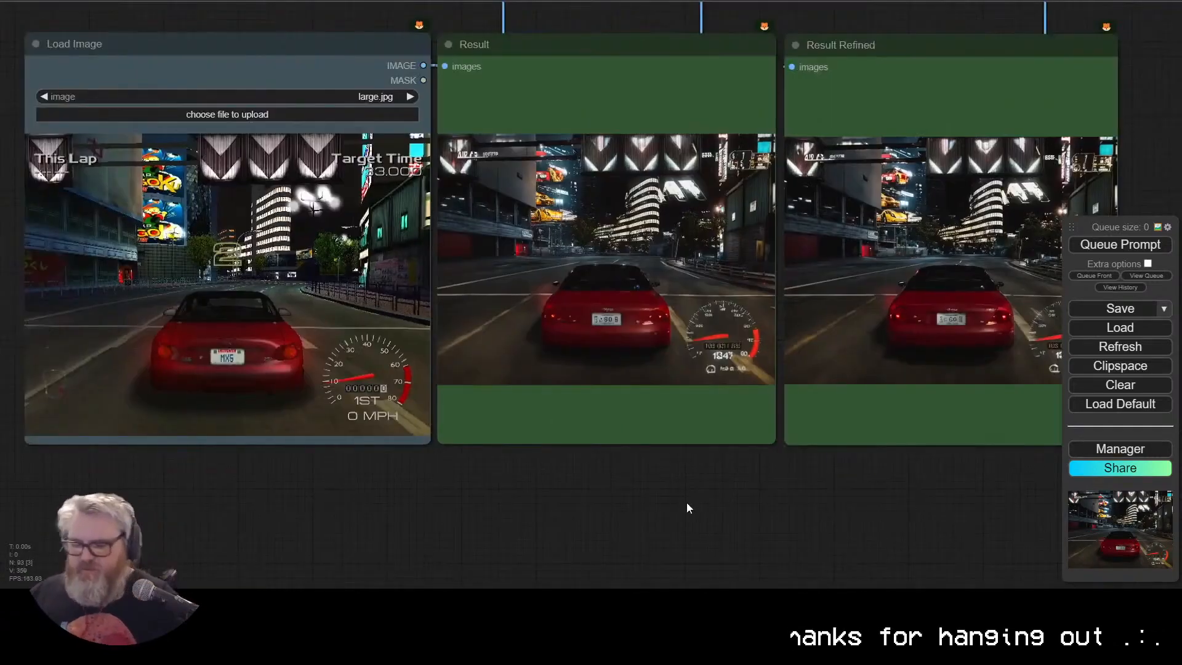
# Step: Find the Inlander screenshot of Link playing the ocarina by searching "legend of zelda ocarina of time", load it into Load Image and run the workflow
pyautogui.hotkey('ctrl', 't')
pyautogui.write('legend of zelda ocarina of time')
pyautogui.press('Return')
pyautogui.click(196, 70)
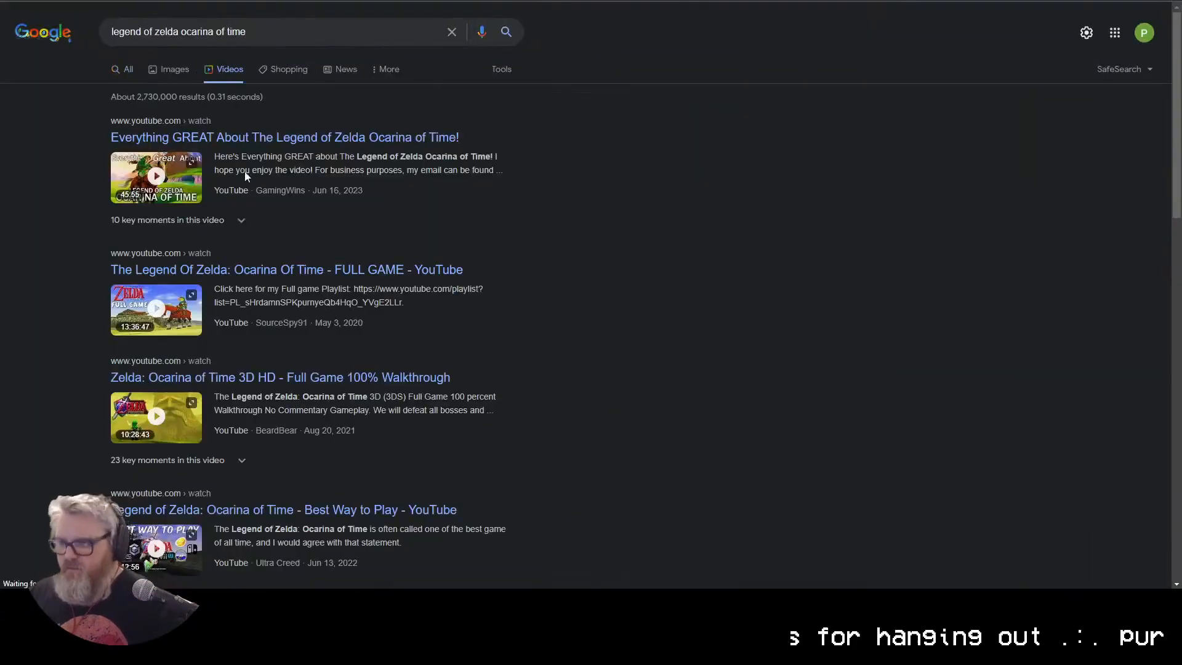
pyautogui.click(170, 70)
pyautogui.click(789, 345)
pyautogui.click(480, 396)
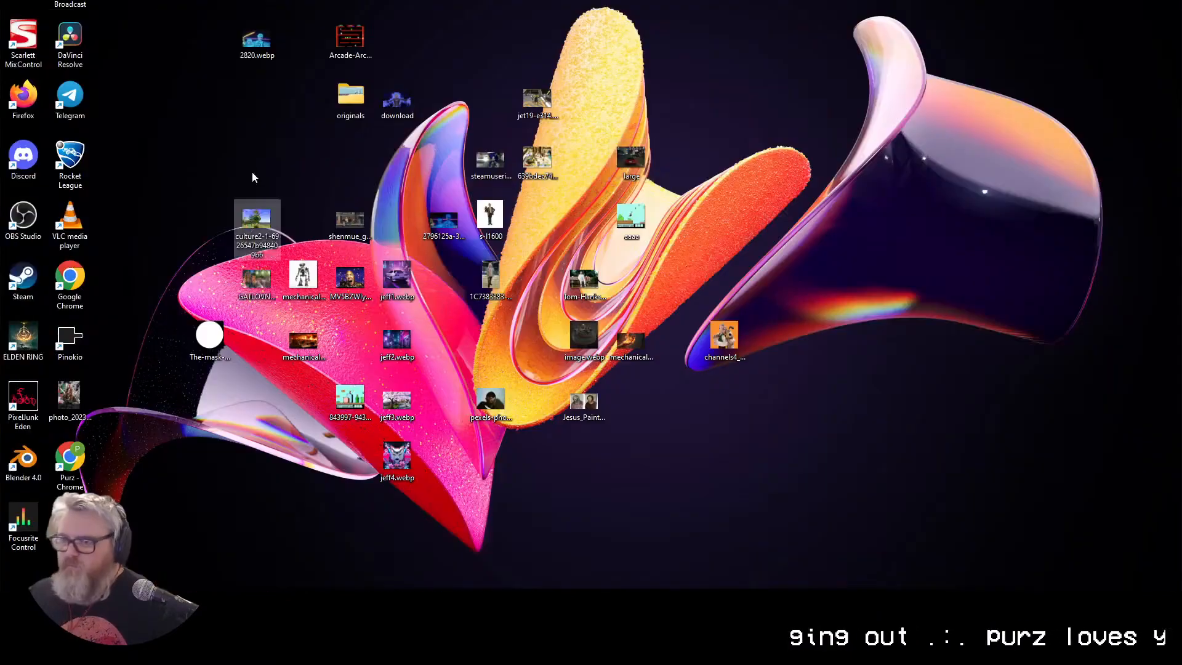
pyautogui.hotkey('alt', 'Tab')
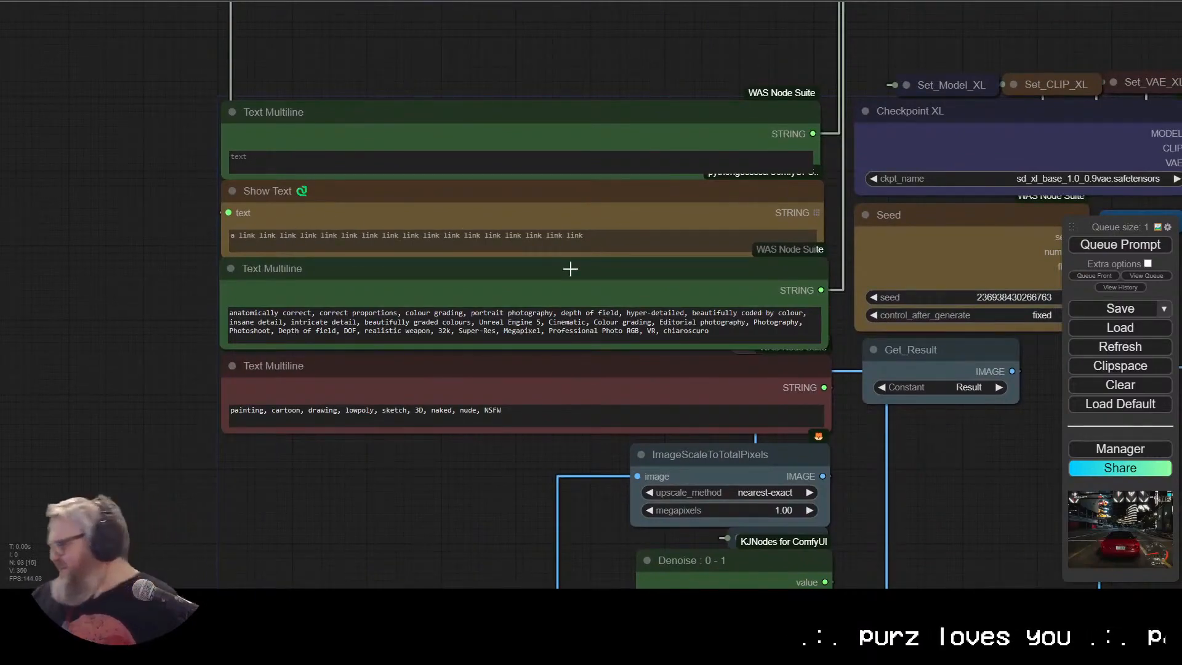
# Step: Examine Link's Result and Result Refined images beside the Ocarina of Time source screenshot
pyautogui.moveTo(496, 567); pyautogui.dragTo(482, 74)
pyautogui.scroll(-2, 477, 342)
pyautogui.scroll(1, 535, 471)
pyautogui.moveTo(672, 472); pyautogui.dragTo(622, 514)
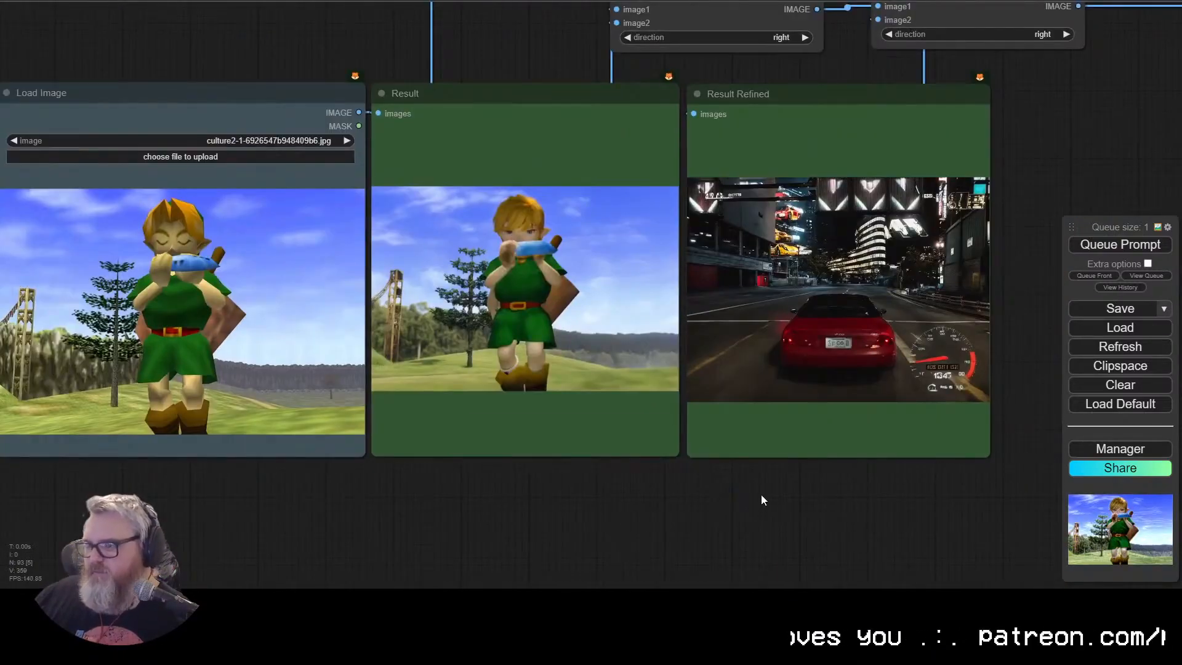
pyautogui.scroll(2, 714, 492)
pyautogui.scroll(-2, 671, 517)
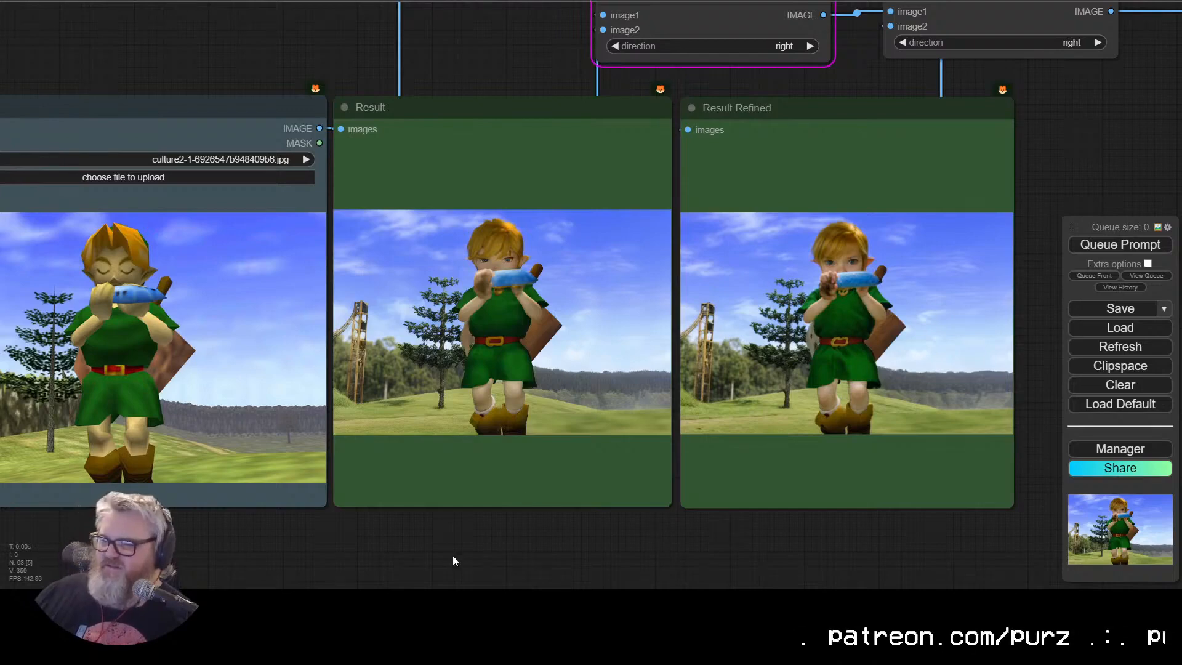
pyautogui.moveTo(363, 537); pyautogui.dragTo(470, 533)
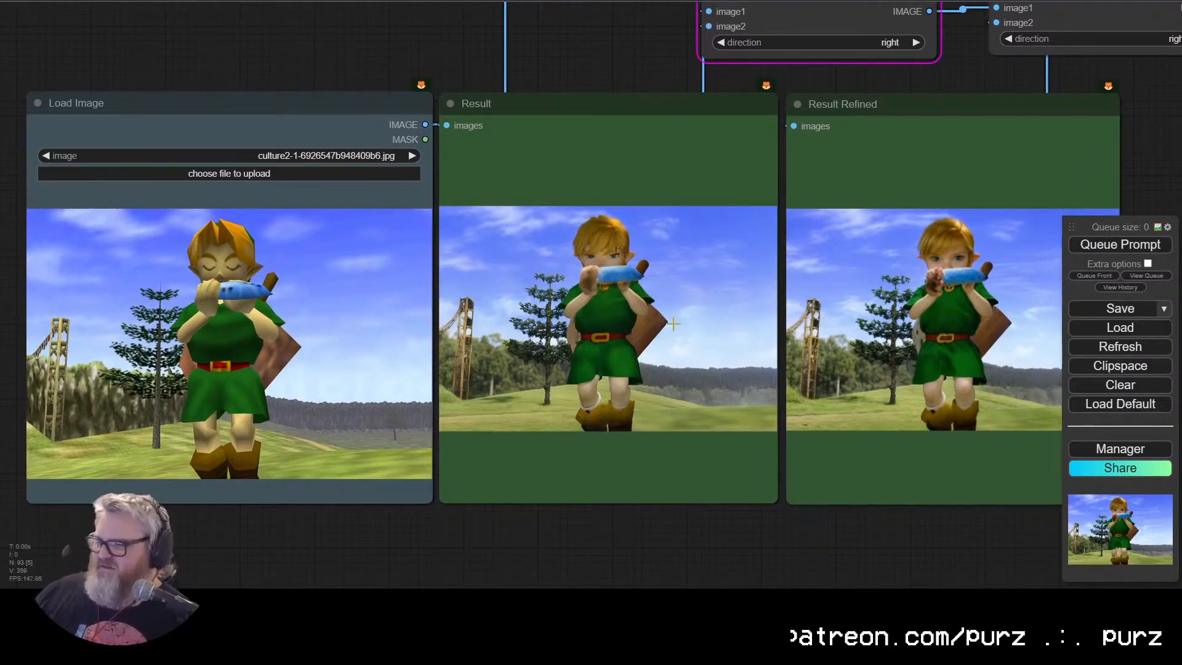
# Step: Preview the Wccftech Unreal Engine 5 remake picture and look through further Ocarina of Time image results
pyautogui.moveTo(492, 587); pyautogui.dragTo(768, 575)
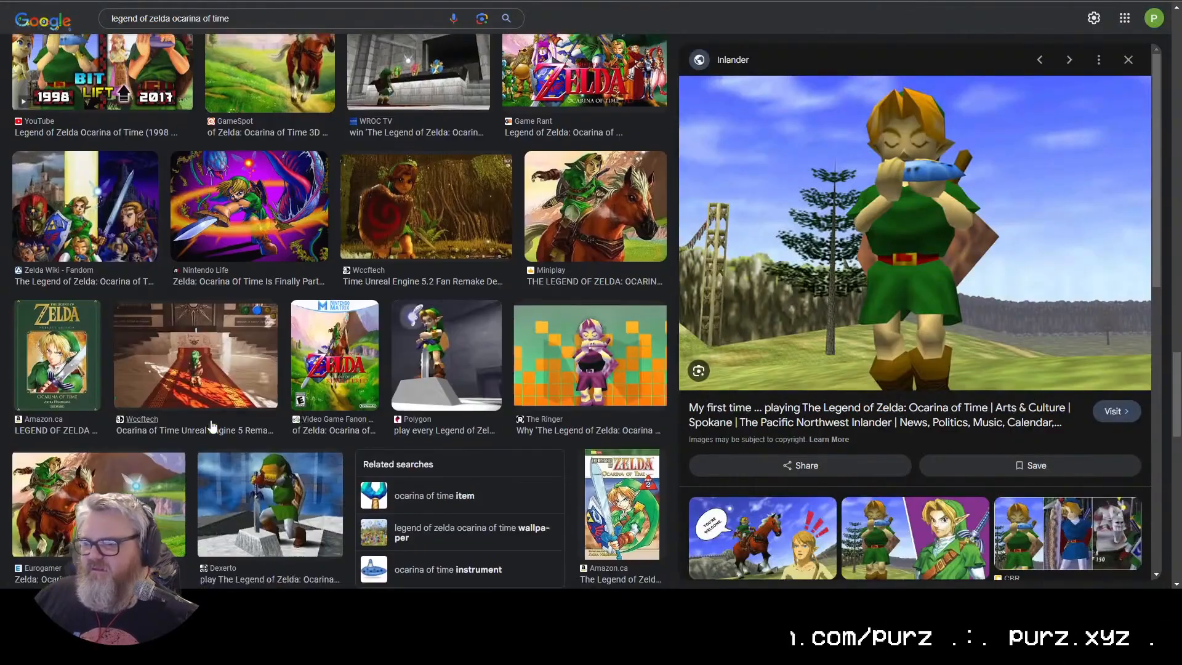
pyautogui.click(211, 426)
pyautogui.scroll(-10, 281, 334)
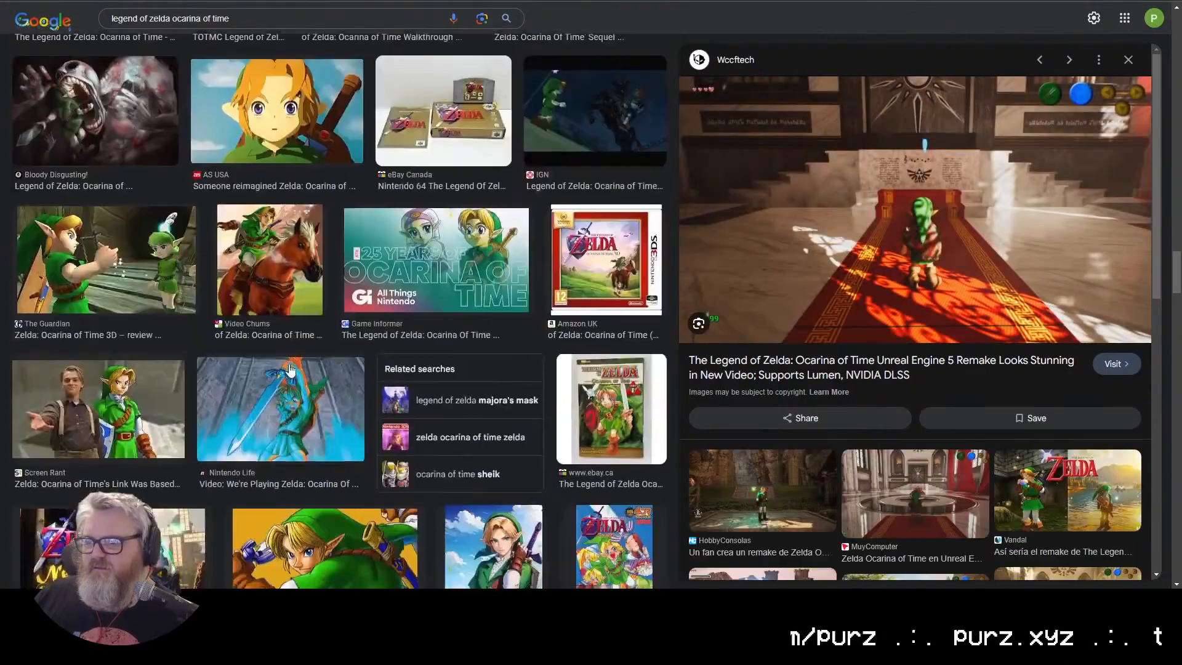
# Step: Search the images for "chrono trigger" and pick the Rock Paper Shotgun battle screenshot as a source
pyautogui.click(252, 17)
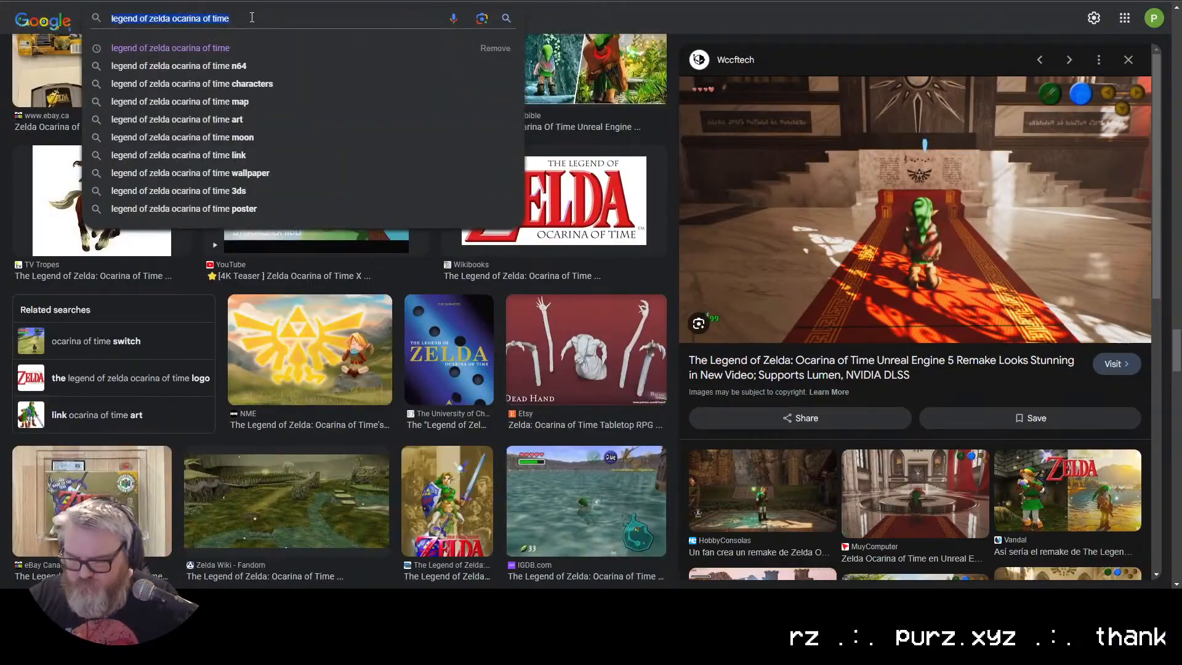
pyautogui.write('final')
pyautogui.press('BackSpace')
pyautogui.press('BackSpace')
pyautogui.press('BackSpace')
pyautogui.write('chrono trigger')
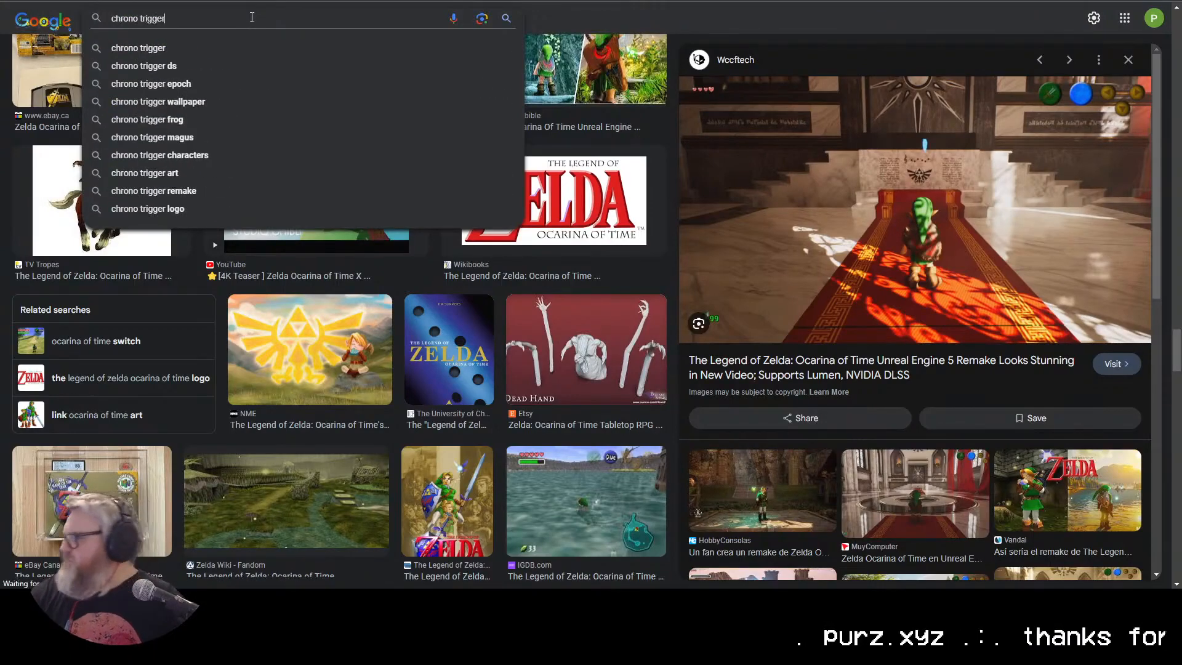
pyautogui.press('Return')
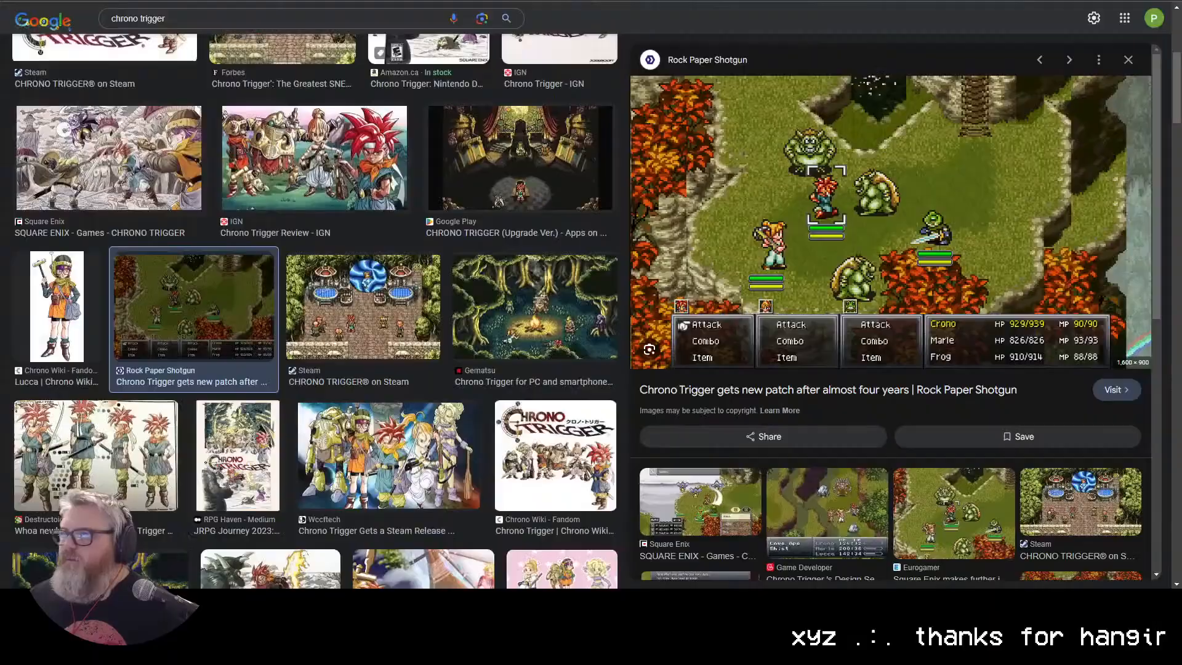
pyautogui.scroll(-8, 449, 187)
pyautogui.scroll(15, 449, 187)
# Step: Search the images for "ryu", preview the CAPCOM character picture and look through the related results
pyautogui.tripleClick(317, 31)
pyautogui.write('ryu')
pyautogui.press('Return')
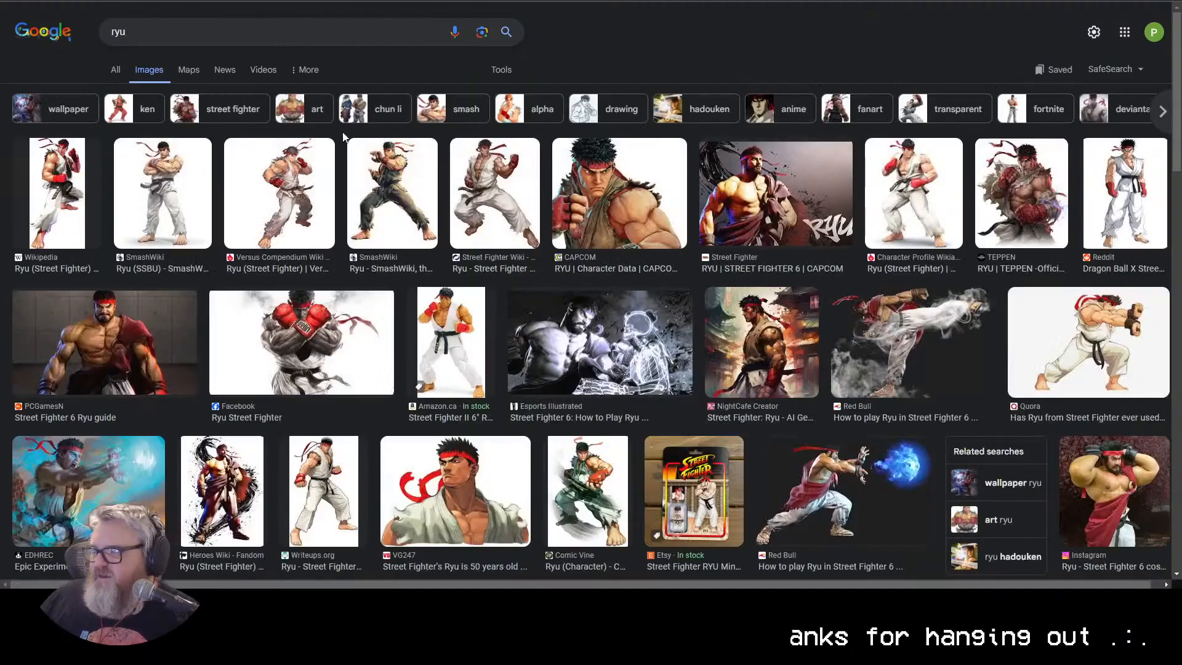
pyautogui.scroll(-3, 461, 491)
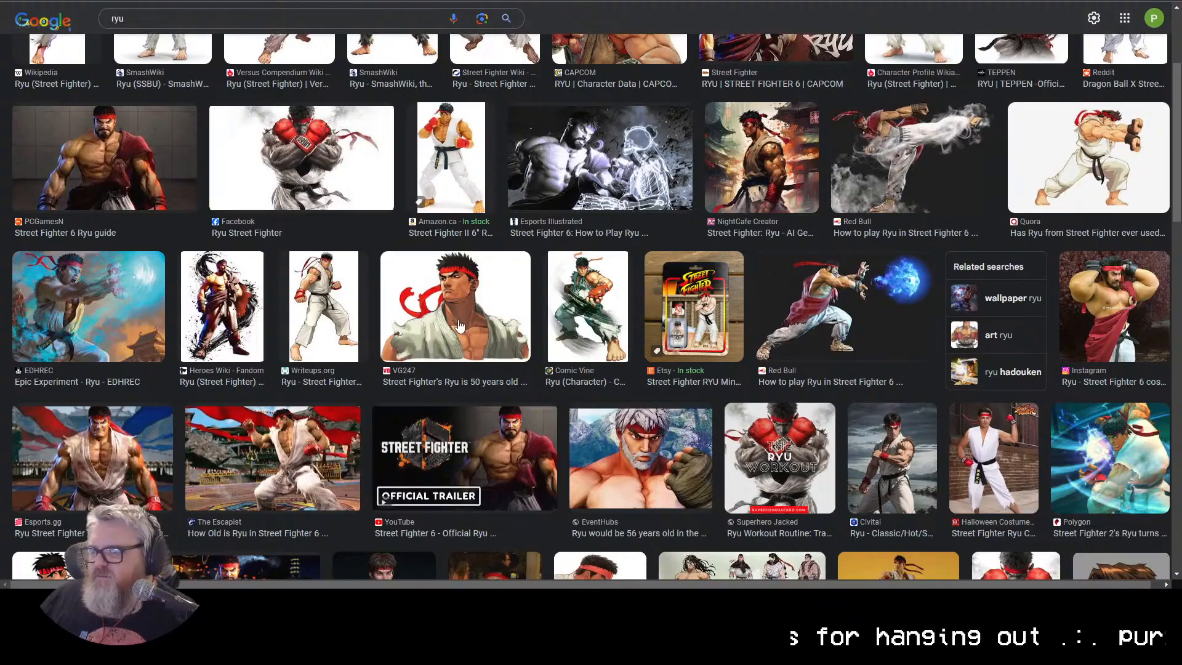
pyautogui.scroll(3, 458, 325)
pyautogui.click(607, 195)
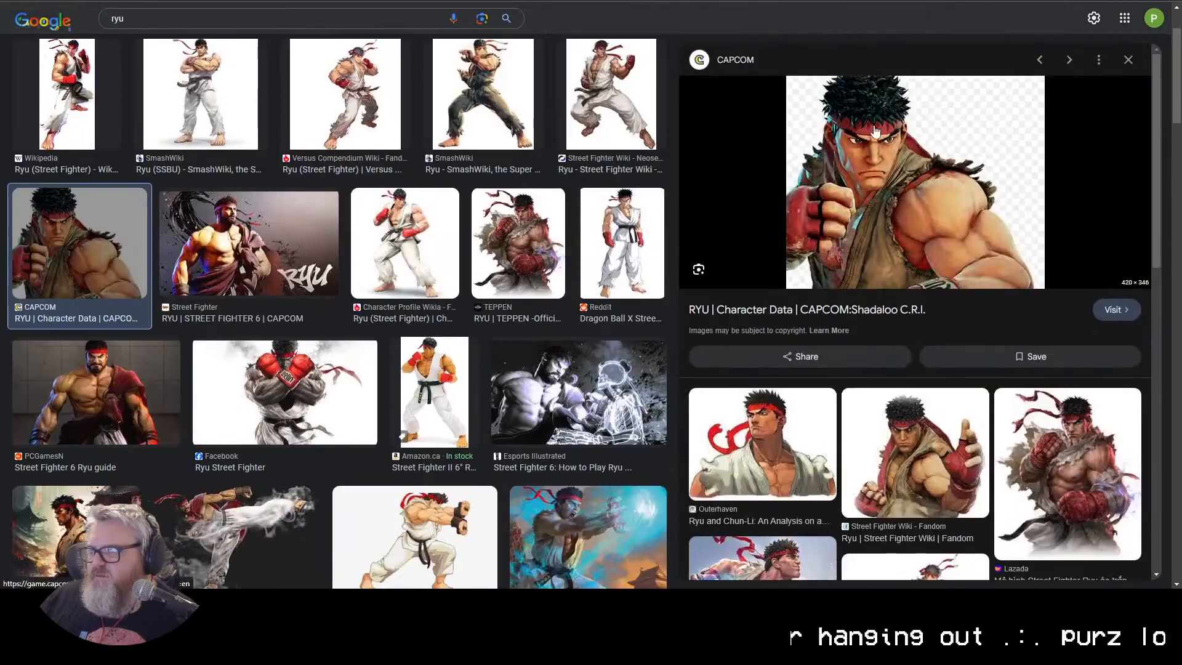
pyautogui.scroll(-5, 903, 230)
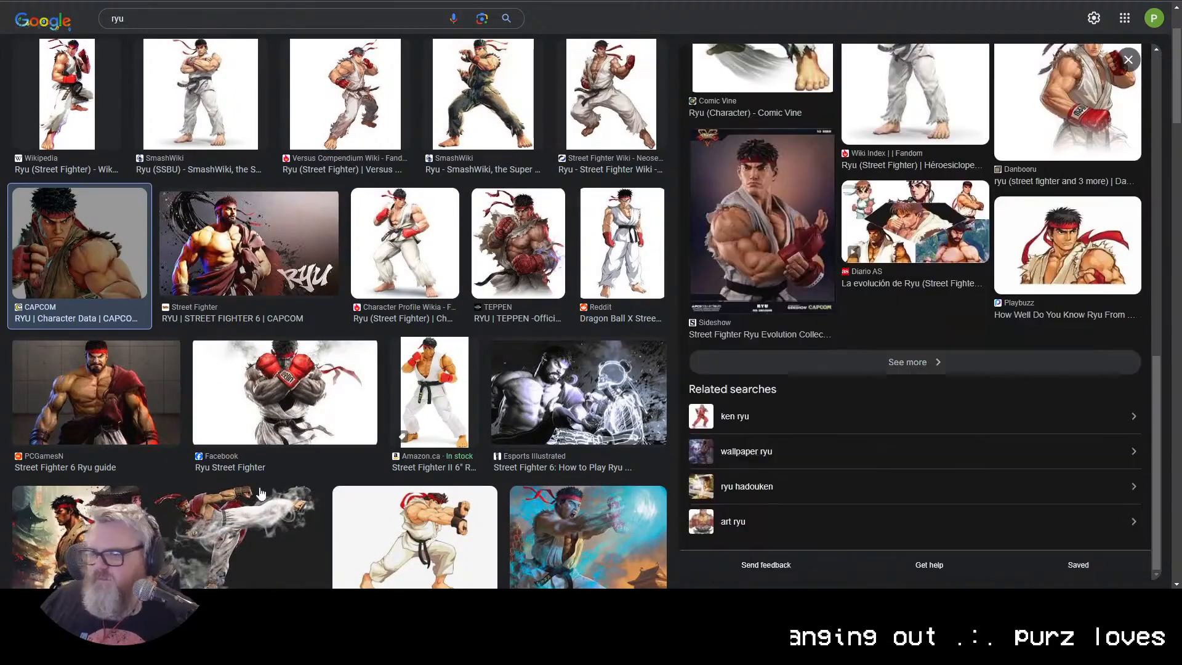
pyautogui.scroll(-5, 365, 370)
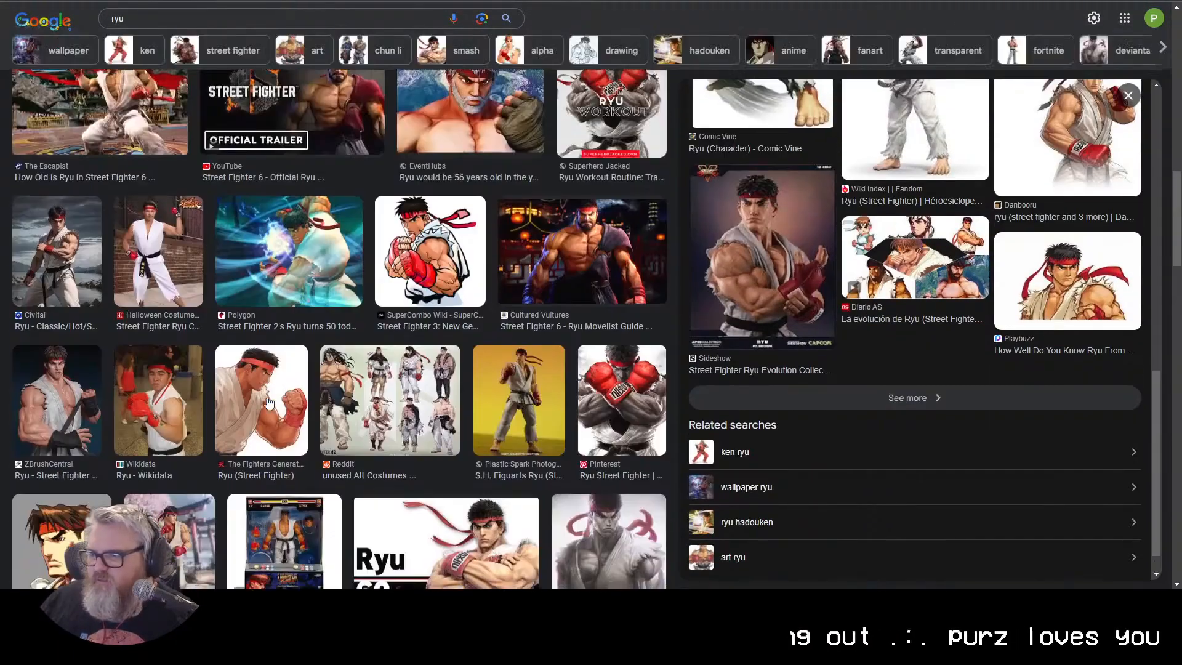
# Step: Preview The Fighters Generation drawing among other Ryu image results, then reopen the CAPCOM character picture
pyautogui.click(270, 394)
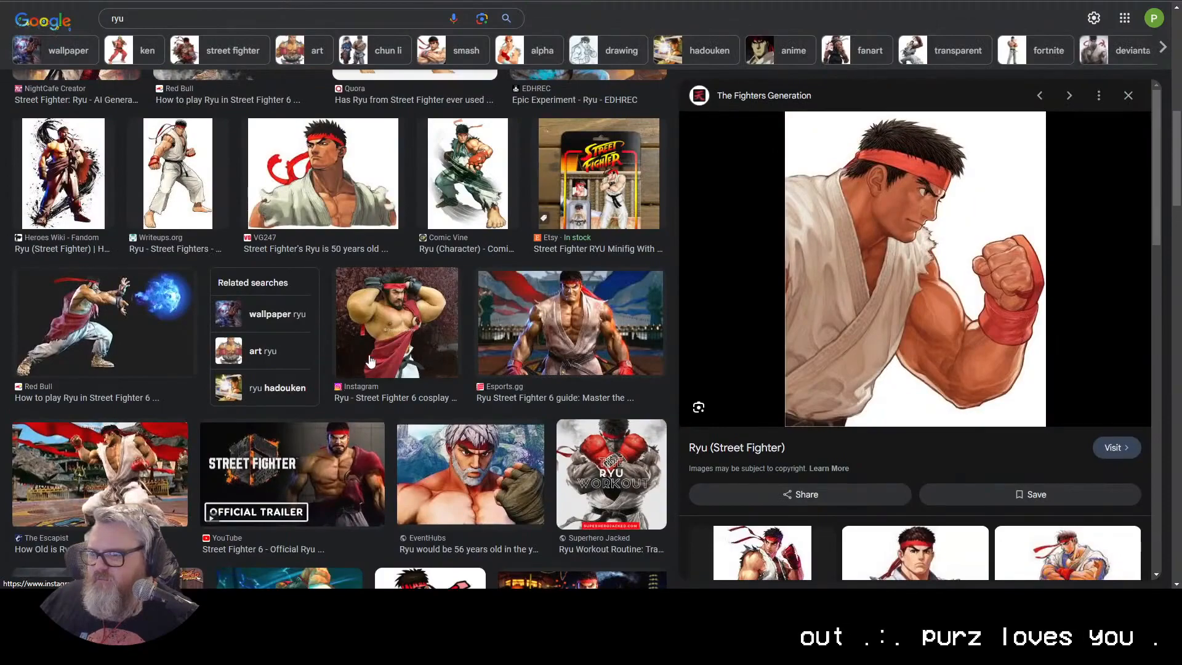
pyautogui.scroll(7, 371, 367)
pyautogui.click(443, 494)
pyautogui.scroll(2, 394, 484)
pyautogui.scroll(1, 302, 456)
pyautogui.click(483, 194)
pyautogui.click(200, 194)
pyautogui.click(80, 341)
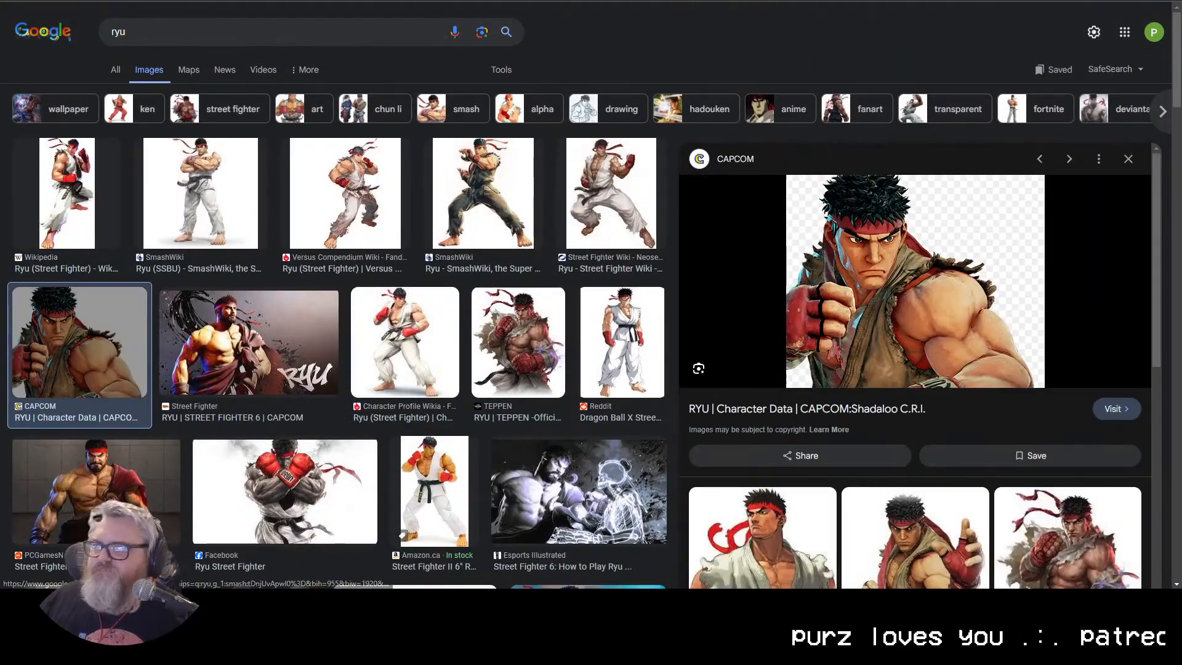
# Step: Load the CAPCOM Ryu picture as ryu.png into the Load Image node, run the workflow and check the Show Text caption
pyautogui.click(518, 1)
pyautogui.scroll(6, 572, 395)
pyautogui.moveTo(568, 394); pyautogui.dragTo(481, 569)
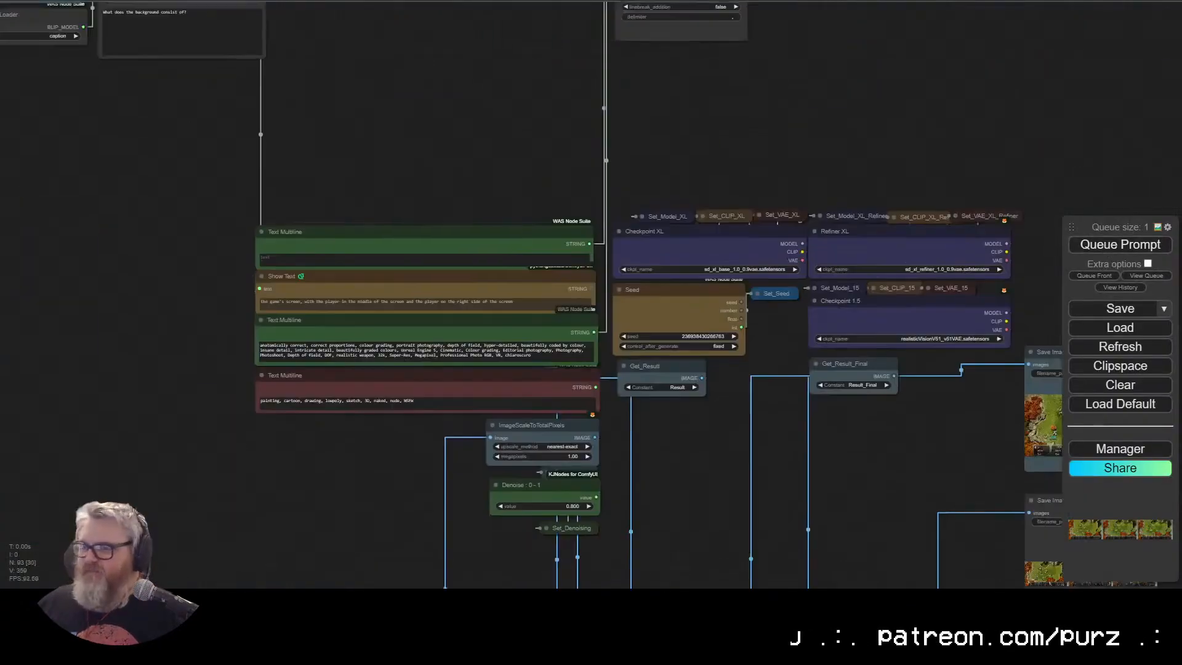
pyautogui.moveTo(257, 140); pyautogui.dragTo(349, 584)
pyautogui.scroll(6, 414, 386)
pyautogui.moveTo(414, 386); pyautogui.dragTo(404, 465)
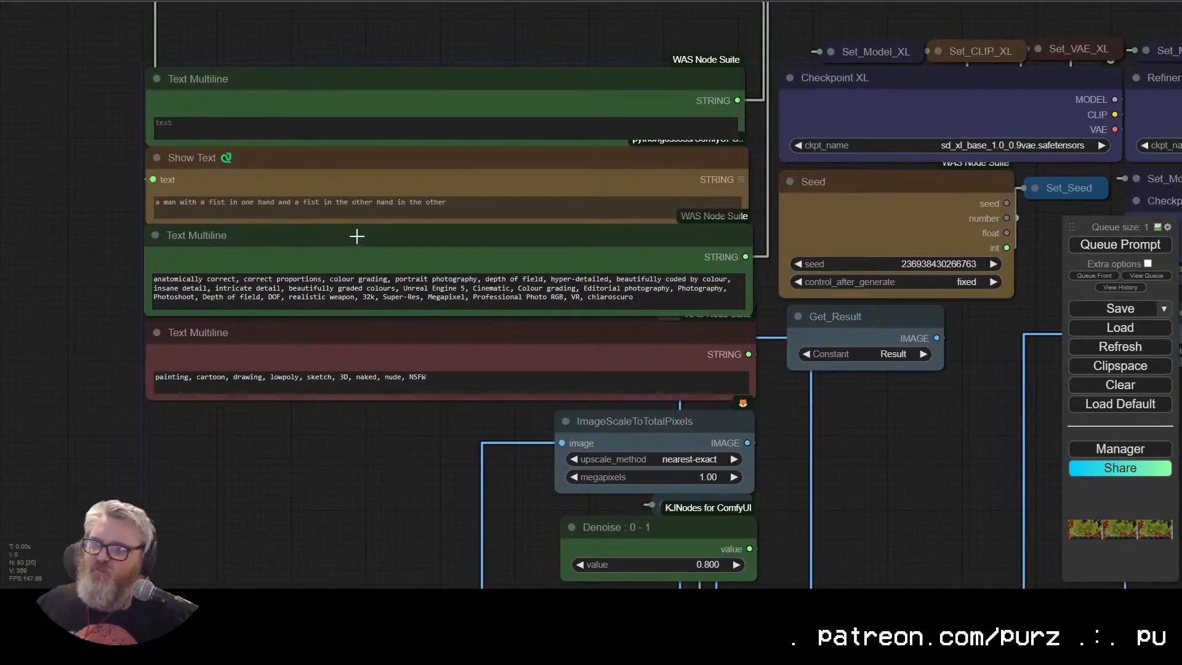
# Step: Examine Ryu's Result and Result Refined images up close and compare them with the ryu.png source
pyautogui.scroll(4, 328, 552)
pyautogui.moveTo(328, 552); pyautogui.dragTo(390, 1)
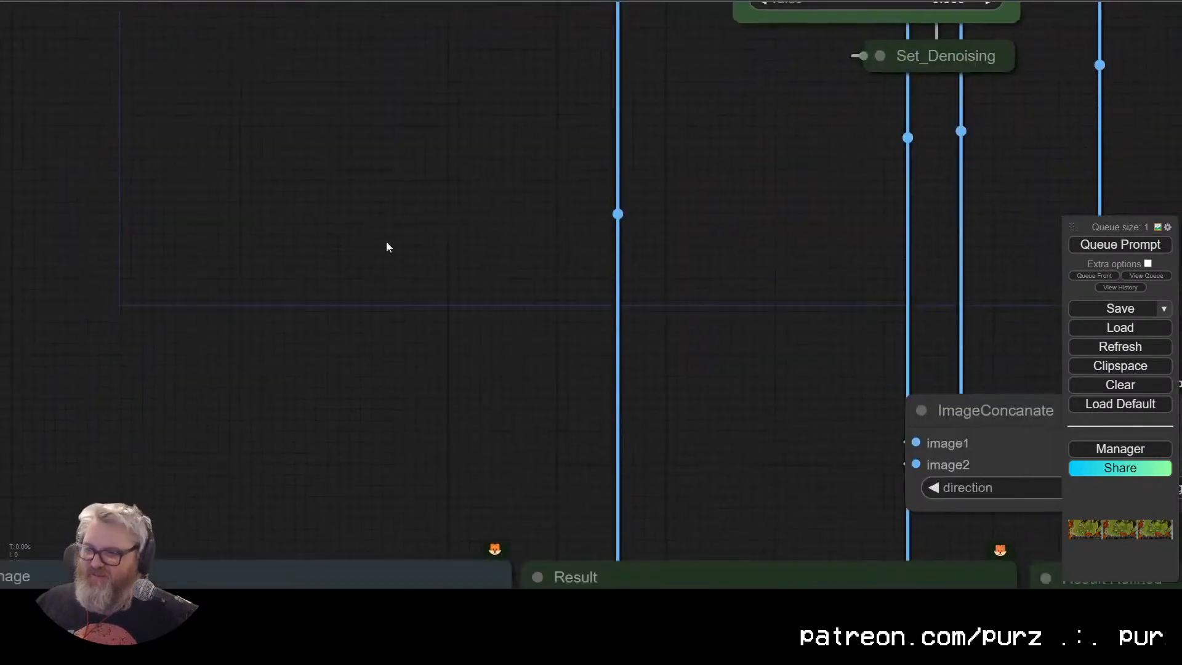
pyautogui.scroll(-4, 387, 237)
pyautogui.moveTo(387, 237); pyautogui.dragTo(360, 5)
pyautogui.moveTo(703, 582); pyautogui.dragTo(623, 534)
pyautogui.scroll(-2, 625, 536)
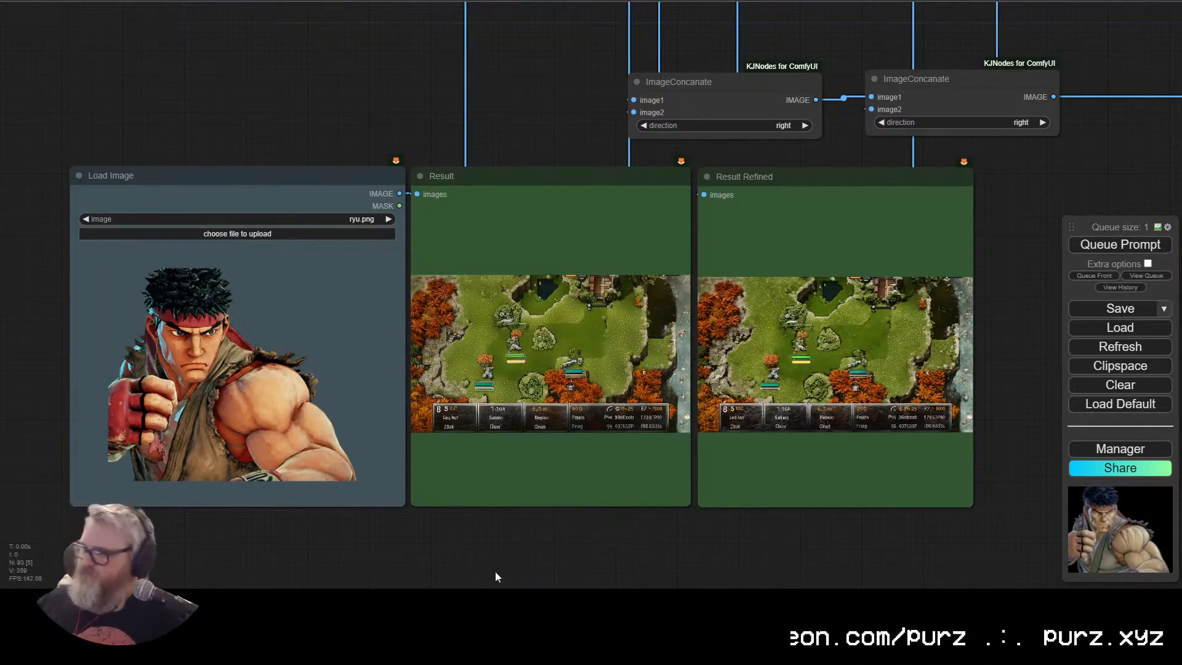
pyautogui.scroll(4, 577, 550)
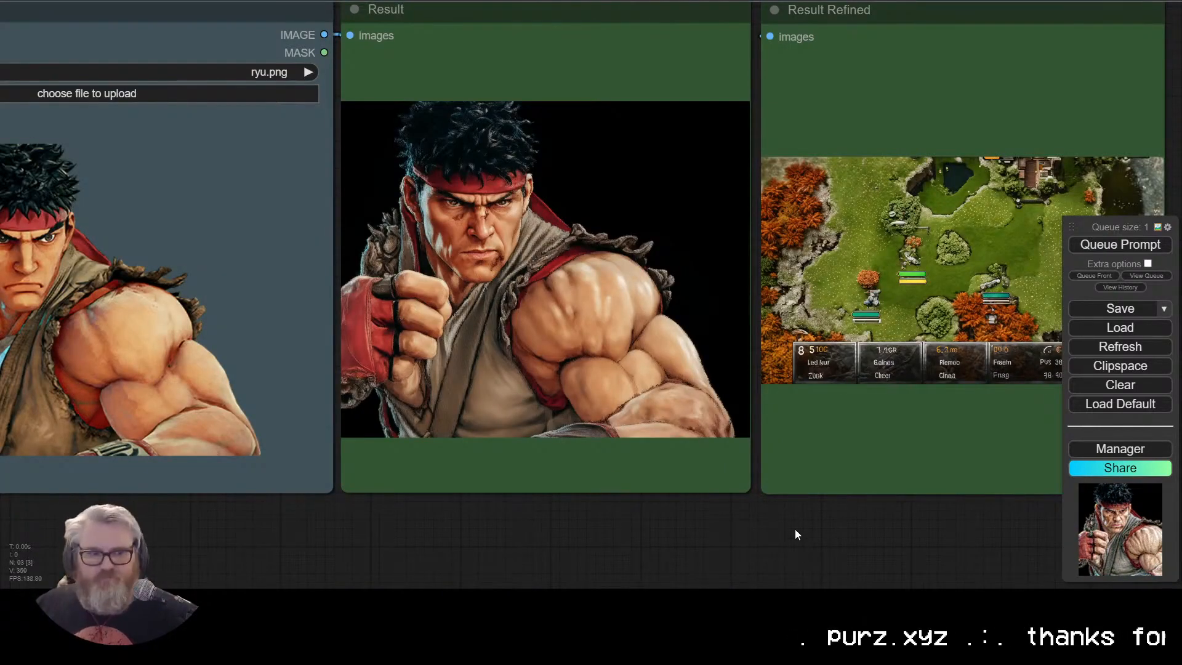
pyautogui.click(675, 414)
pyautogui.scroll(2, 916, 442)
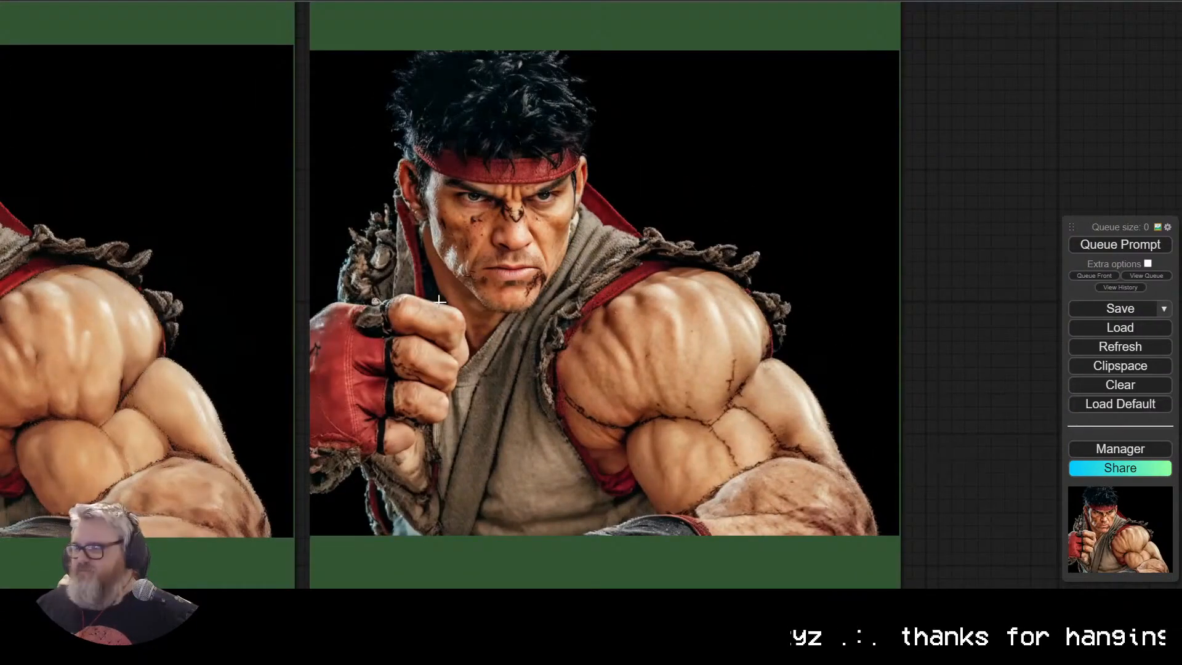
pyautogui.scroll(-3, 954, 441)
pyautogui.scroll(-3, 624, 534)
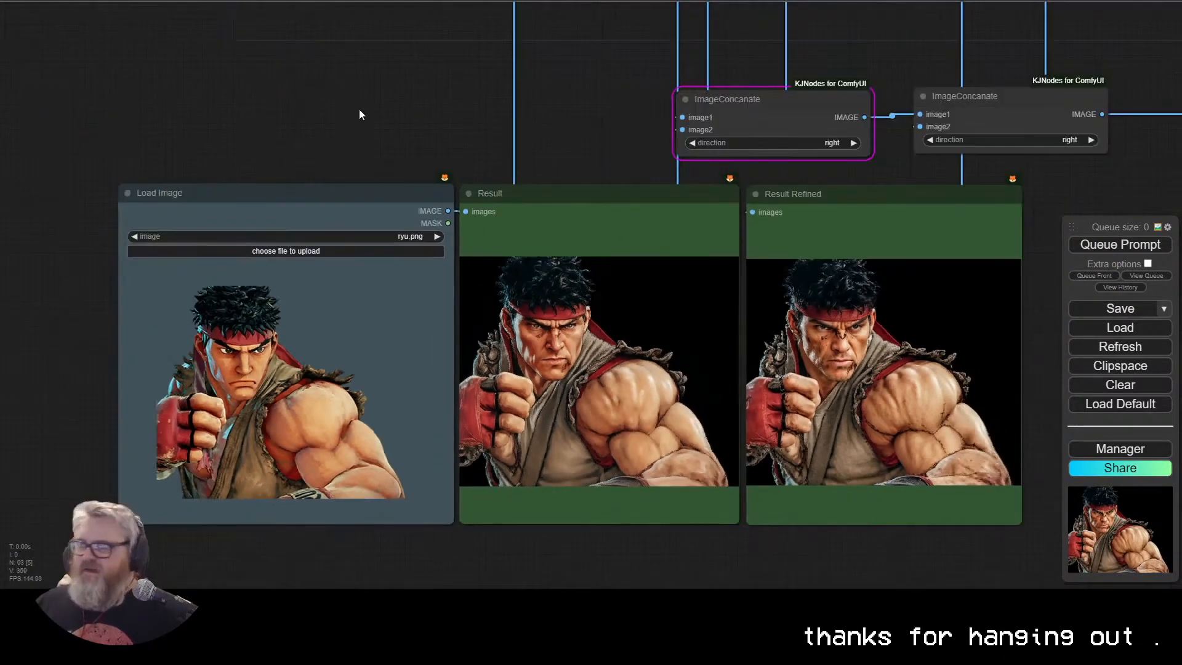
pyautogui.moveTo(358, 109); pyautogui.dragTo(303, 139)
# Step: Search Google Images for "samus" in a new browser tab
pyautogui.hotkey('ctrl', 't')
pyautogui.write('samus')
pyautogui.press('Return')
pyautogui.click(201, 68)
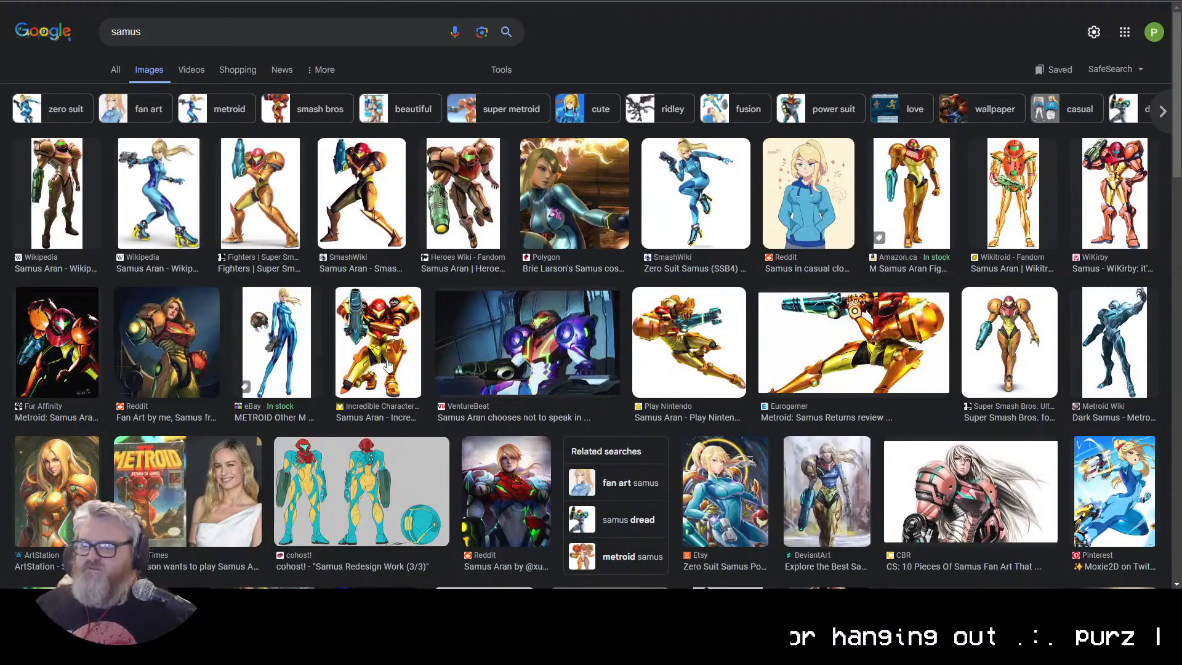
# Step: Load the SmashWiki Samus artwork as 800px-Samus_Other_M_Artwork.webp into the Load Image node and run the workflow
pyautogui.scroll(-8, 775, 347)
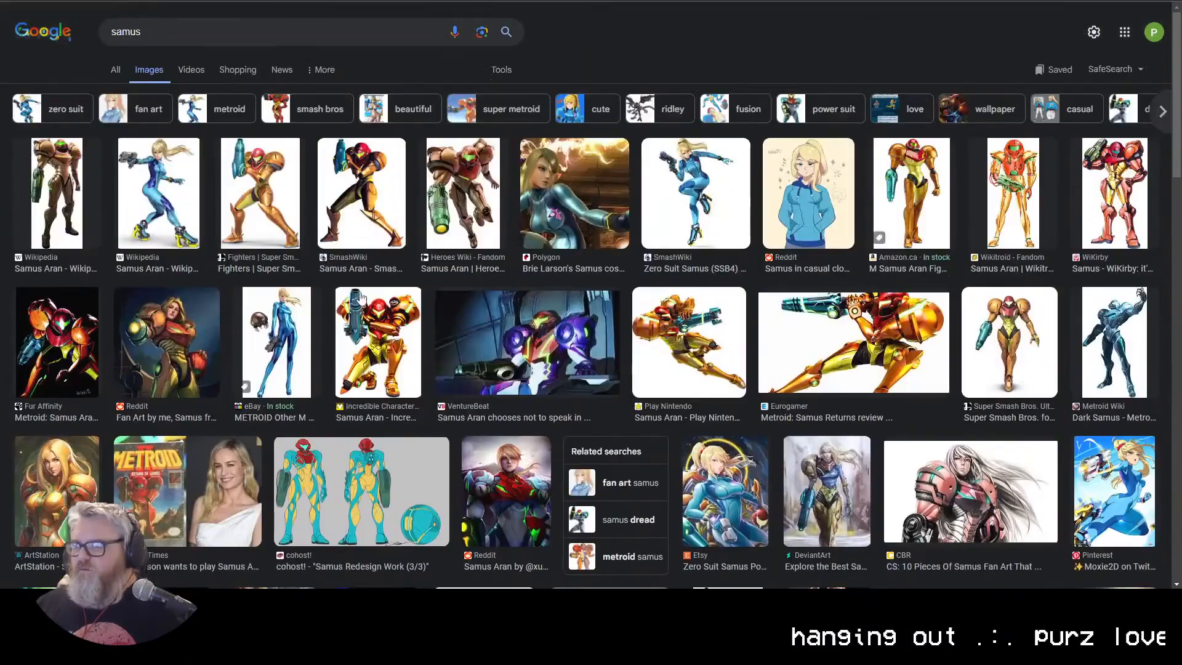
pyautogui.click(370, 190)
pyautogui.moveTo(871, 317); pyautogui.dragTo(398, 162)
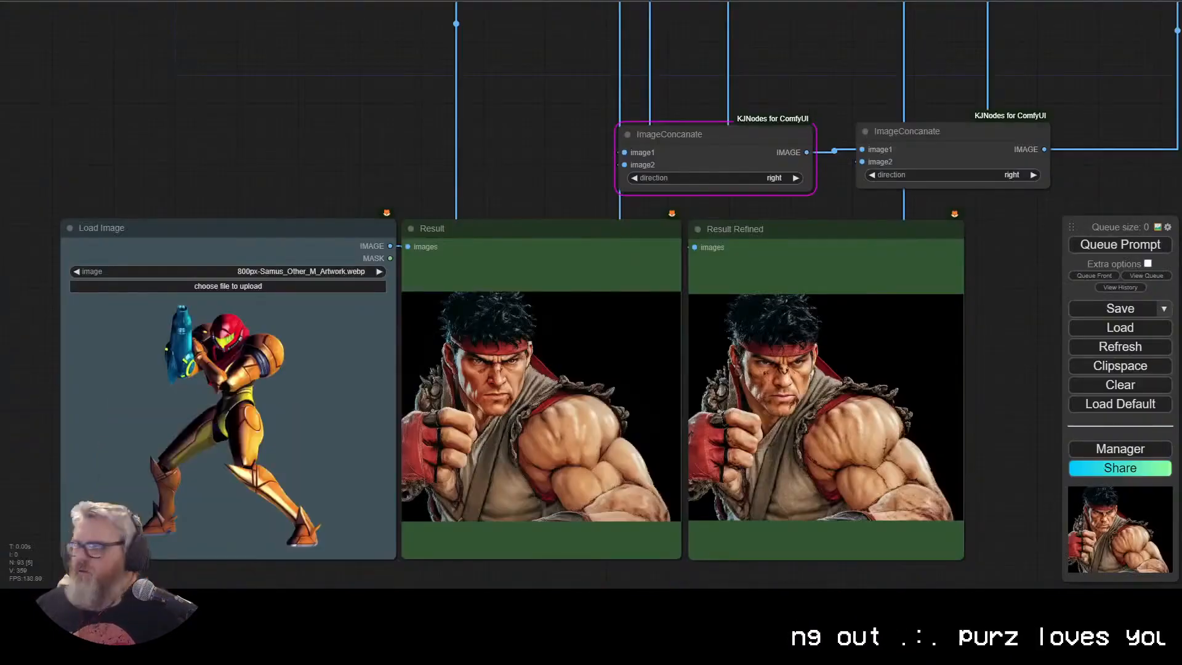
pyautogui.click(254, 85)
# Step: Examine Samus's Result and Result Refined images and compare them with the source artwork
pyautogui.scroll(2, 219, 543)
pyautogui.moveTo(356, 69)
pyautogui.mouseDown()
pyautogui.moveTo(219, 543)
pyautogui.moveTo(301, 2)
pyautogui.mouseUp()
pyautogui.scroll(1, 208, 558)
pyautogui.moveTo(292, 425); pyautogui.dragTo(393, 2)
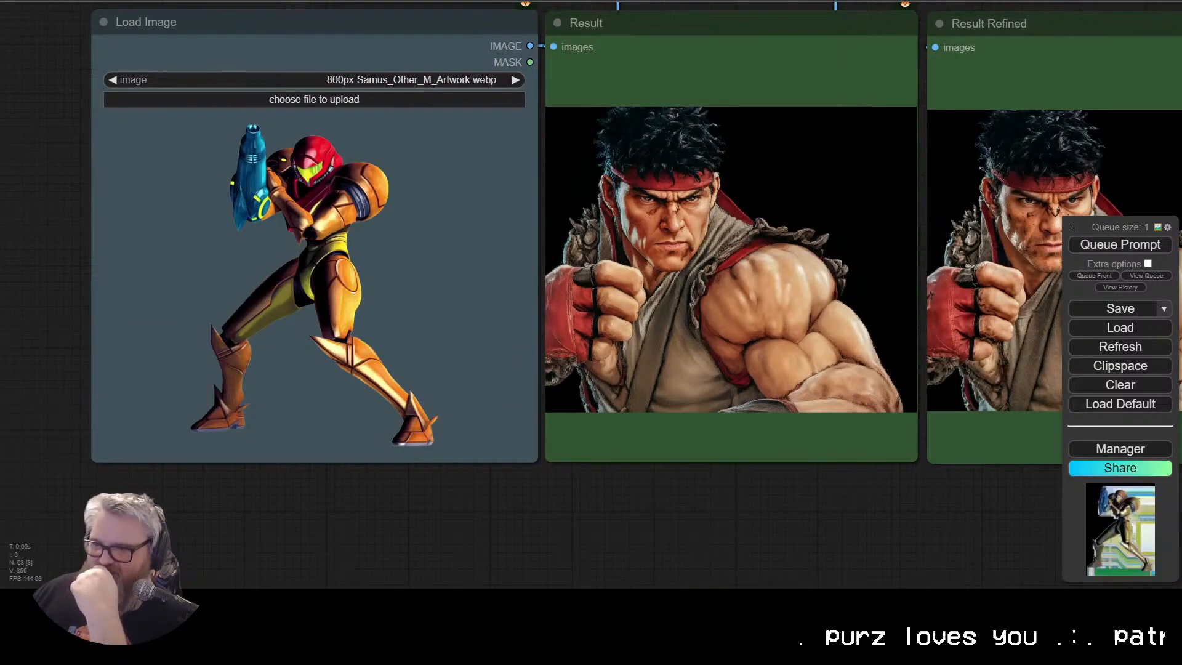
pyautogui.moveTo(491, 542); pyautogui.dragTo(205, 582)
pyautogui.scroll(-3, 422, 565)
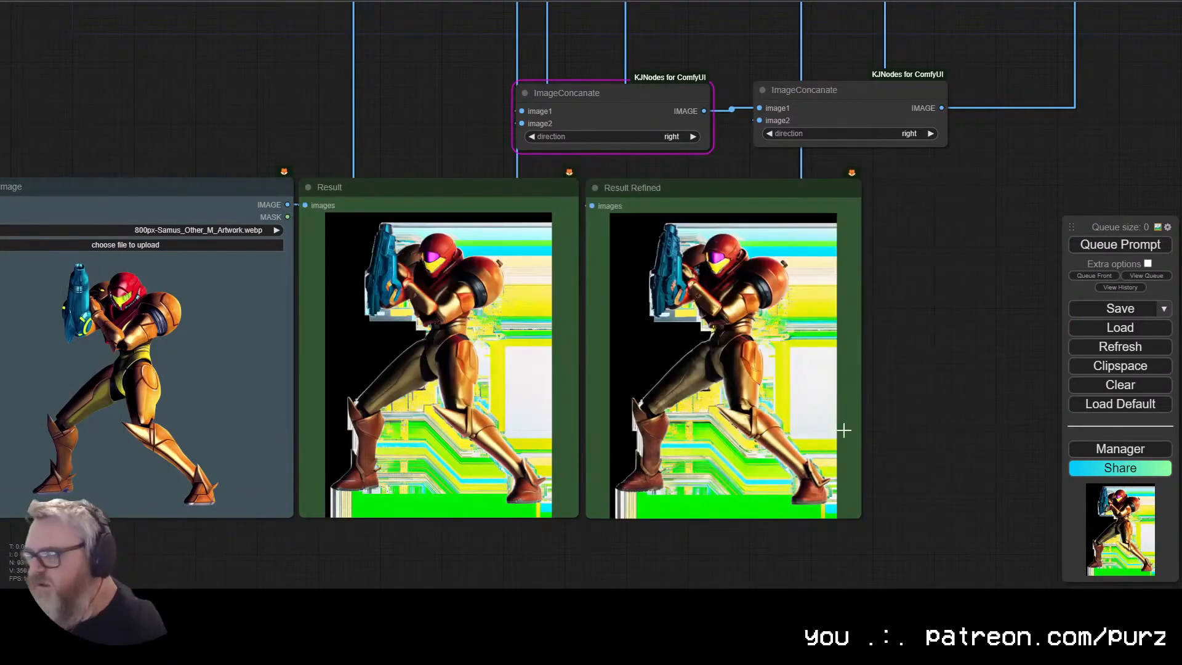
pyautogui.moveTo(359, 93); pyautogui.dragTo(436, 139)
pyautogui.scroll(-1, 436, 139)
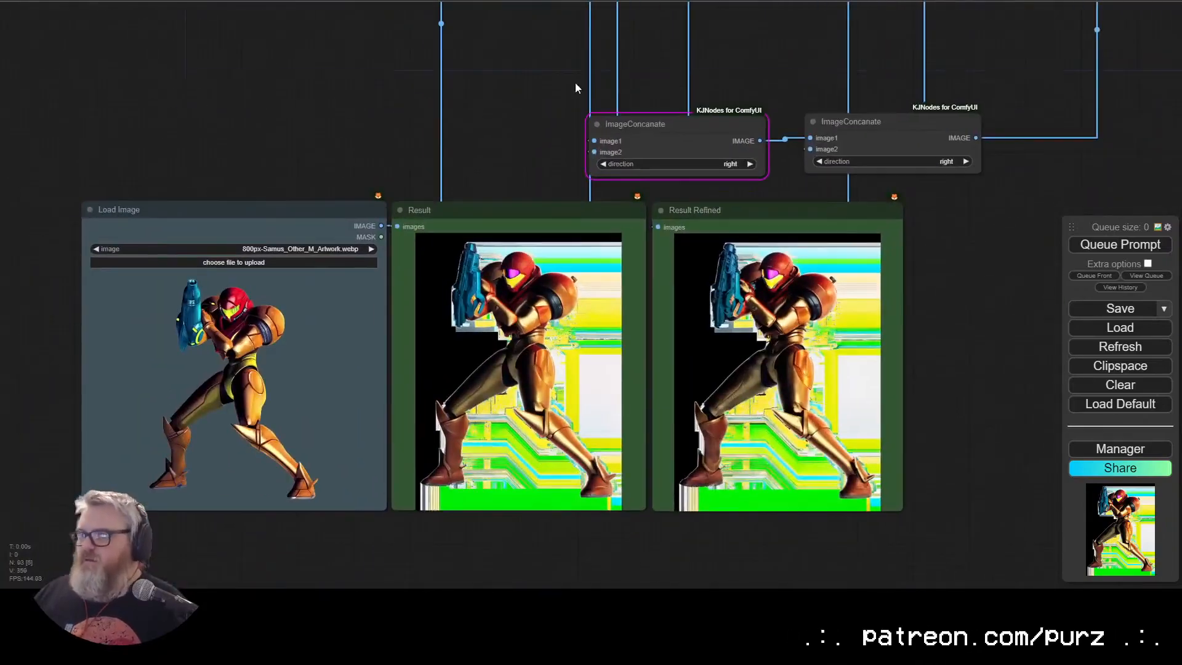
# Step: Search Google Images for "mario" and run the workflow on the winking Mario picture, super-mario-bros.webp
pyautogui.click(351, 1)
pyautogui.doubleClick(340, 19)
pyautogui.scroll(-11, 261, 440)
pyautogui.scroll(-3, 235, 402)
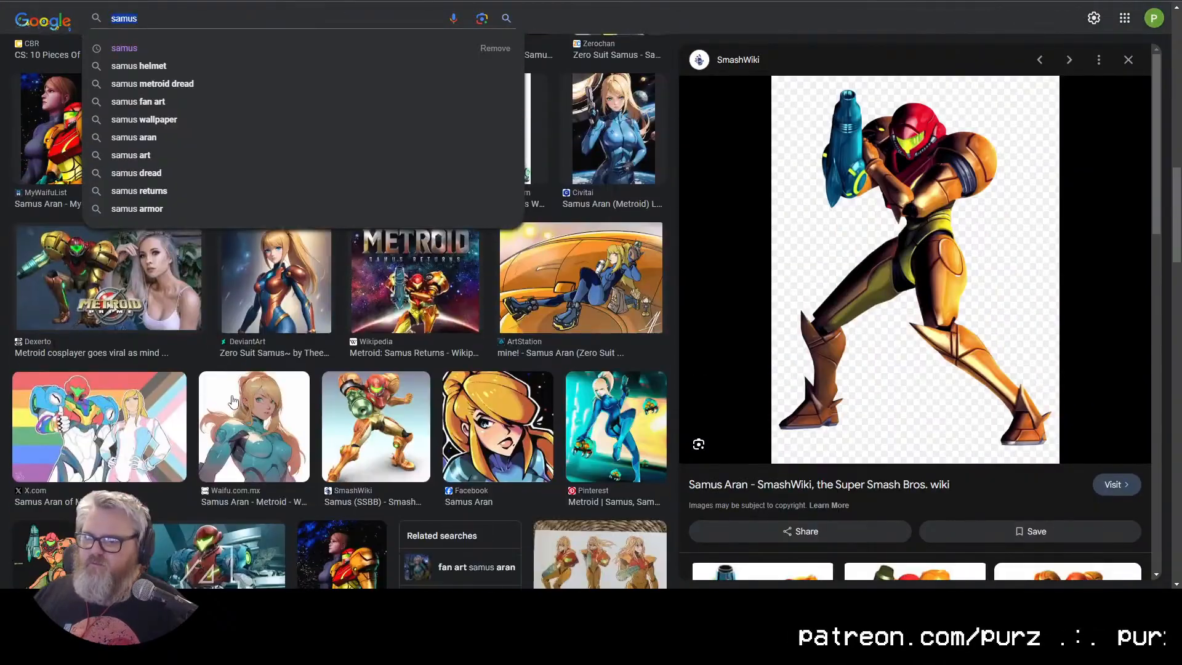
pyautogui.scroll(5, 216, 397)
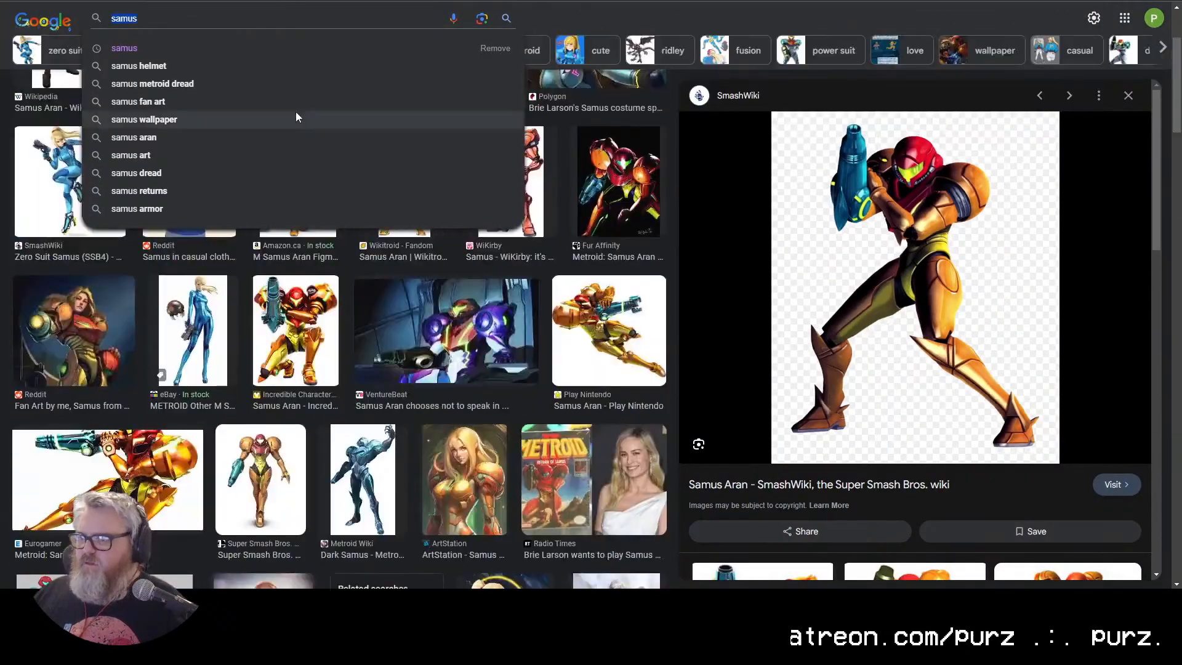
pyautogui.scroll(3, 210, 201)
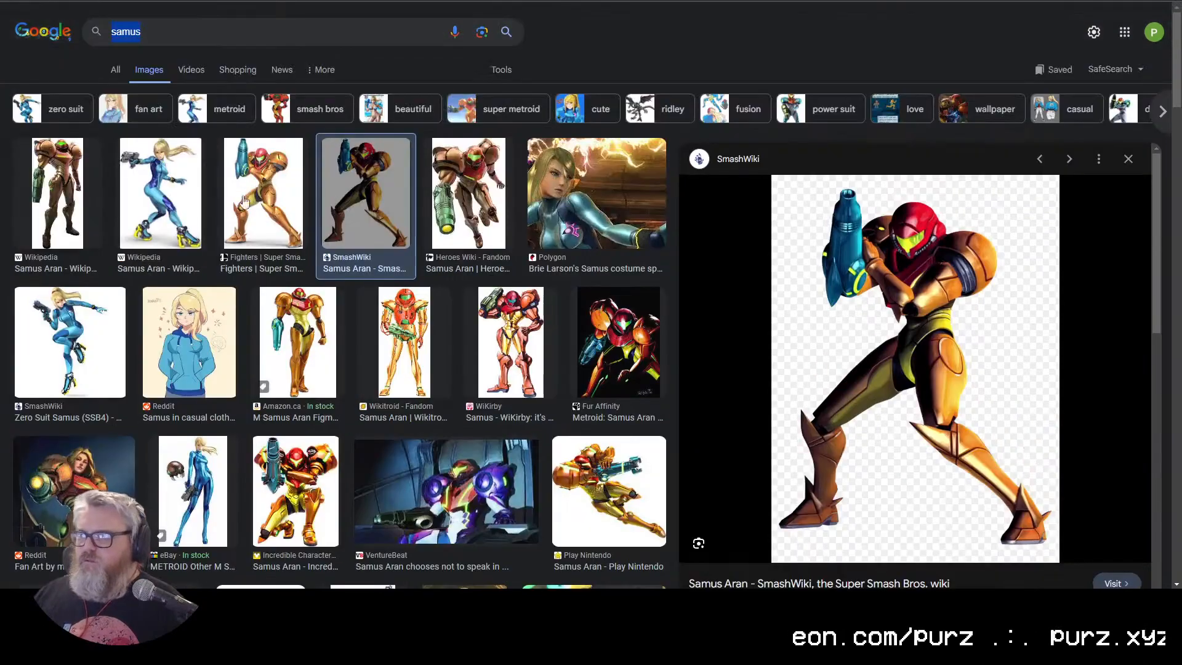
pyautogui.write('mario')
pyautogui.press('Return')
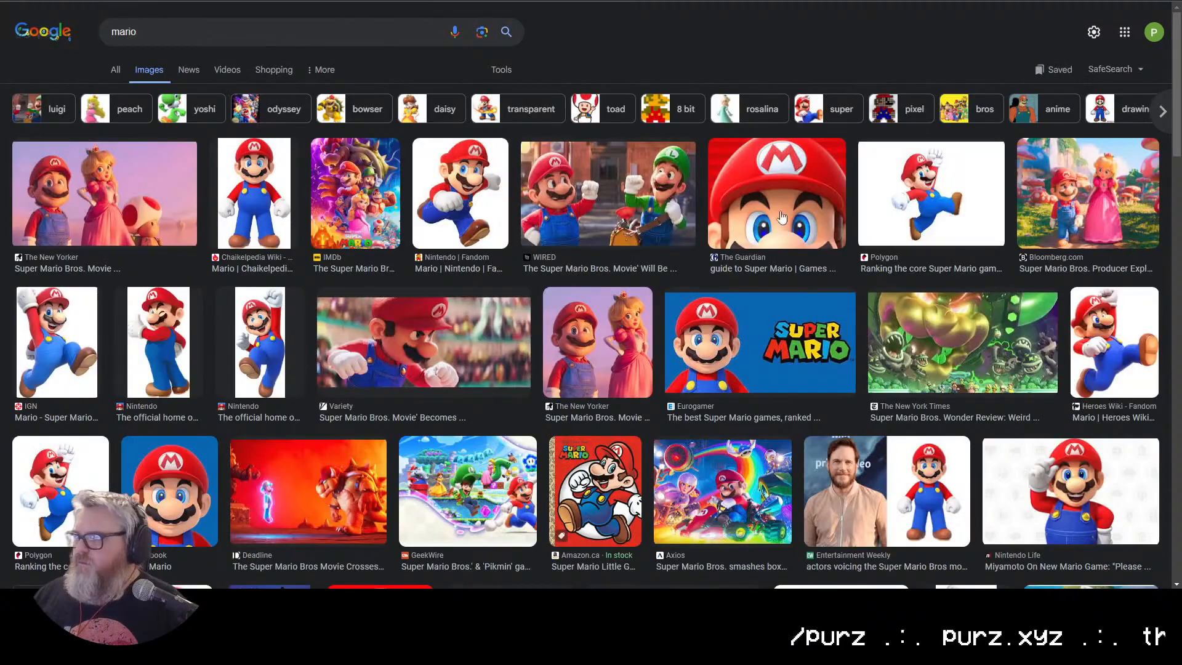
pyautogui.click(825, 215)
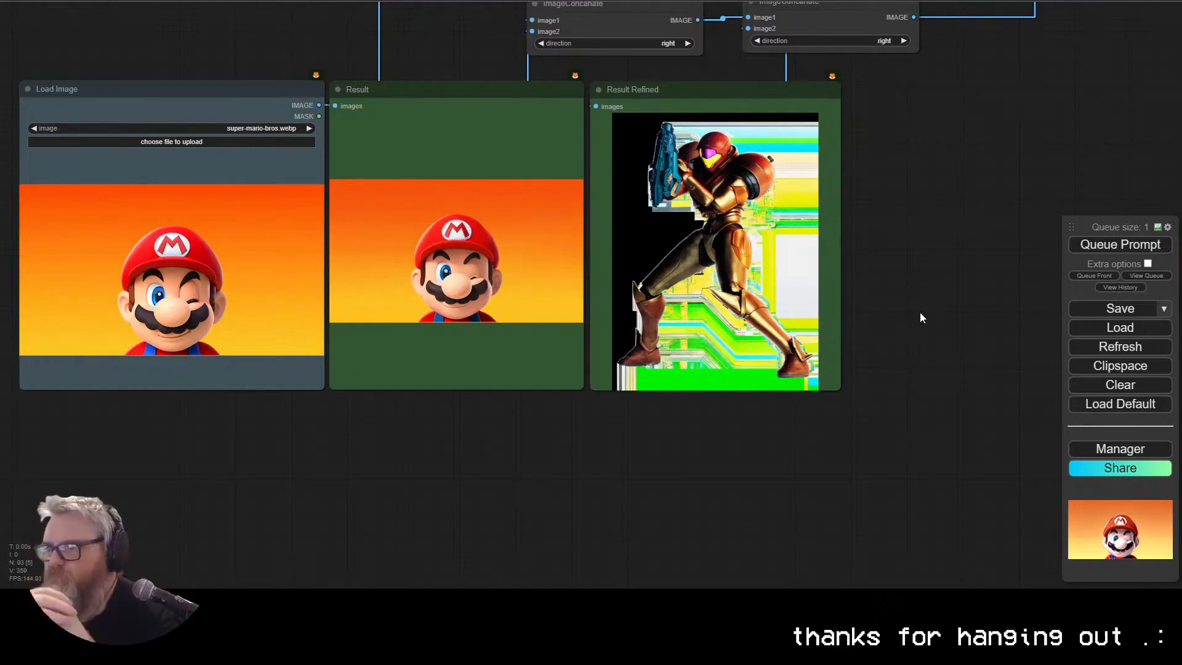
# Step: Examine Mario's Result and Result Refined images up close against the super-mario-bros.webp source
pyautogui.scroll(5, 470, 265)
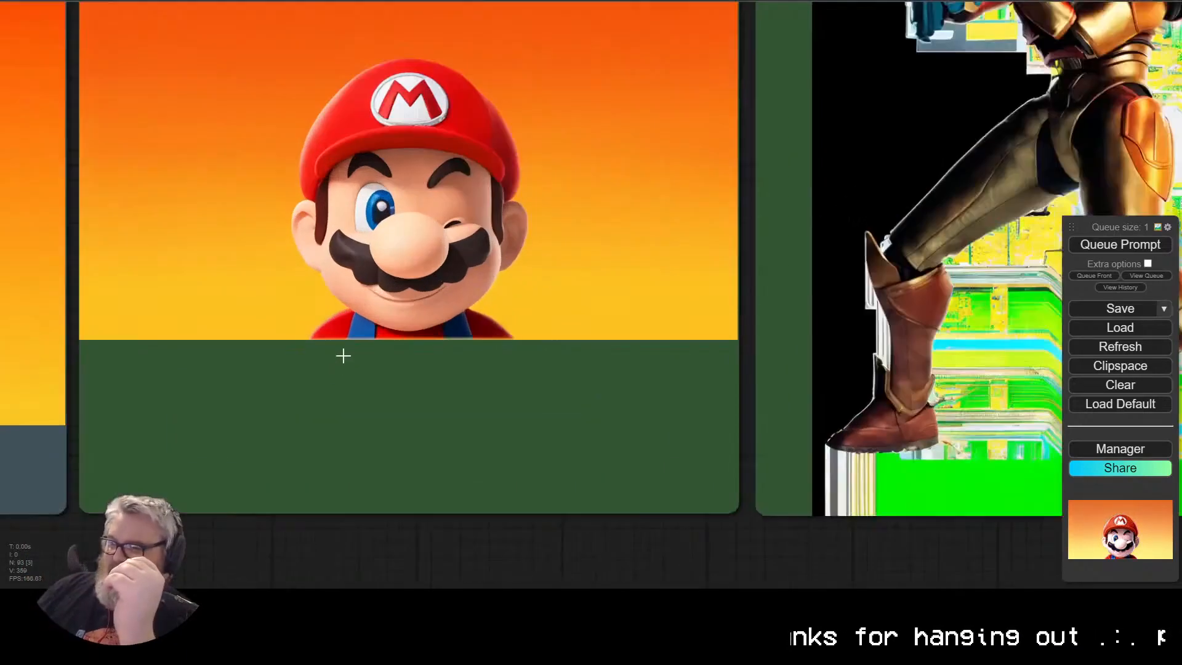
pyautogui.scroll(-8, 537, 334)
pyautogui.moveTo(478, 461); pyautogui.dragTo(407, 483)
pyautogui.scroll(4, 293, 523)
pyautogui.moveTo(292, 523); pyautogui.dragTo(714, 488)
pyautogui.scroll(-5, 714, 487)
pyautogui.scroll(8, 558, 457)
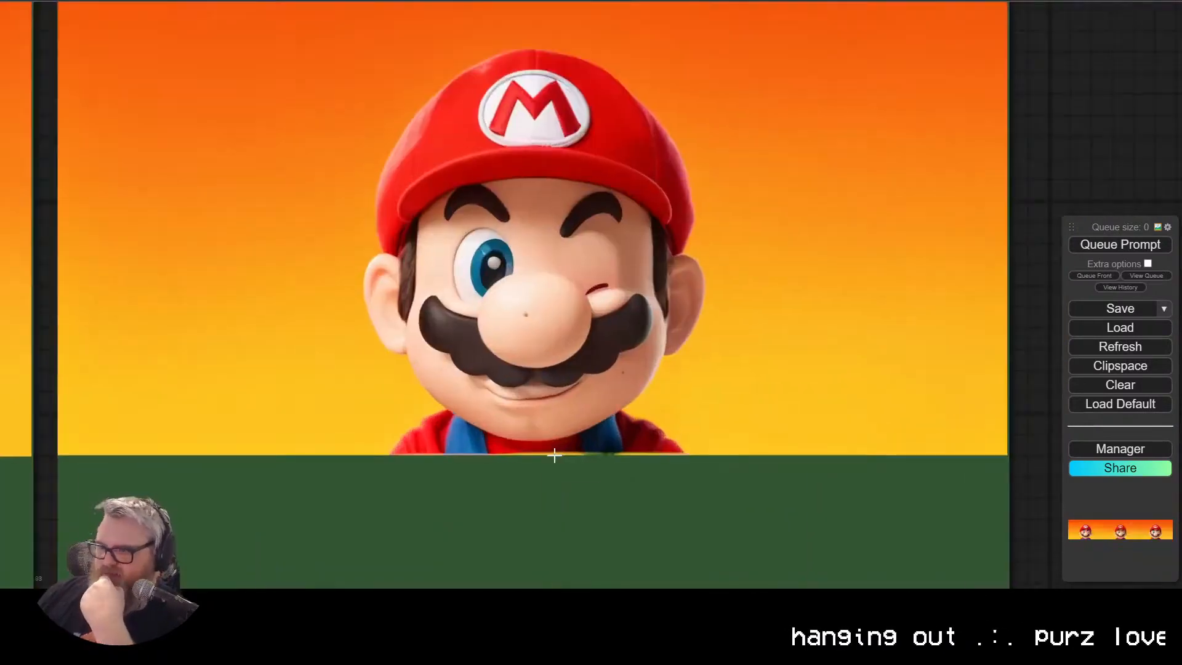
pyautogui.scroll(-5, 542, 516)
# Step: Return to the browser and search Google Images for "street fighter 5 screenshot"
pyautogui.hotkey('alt', 'Tab')
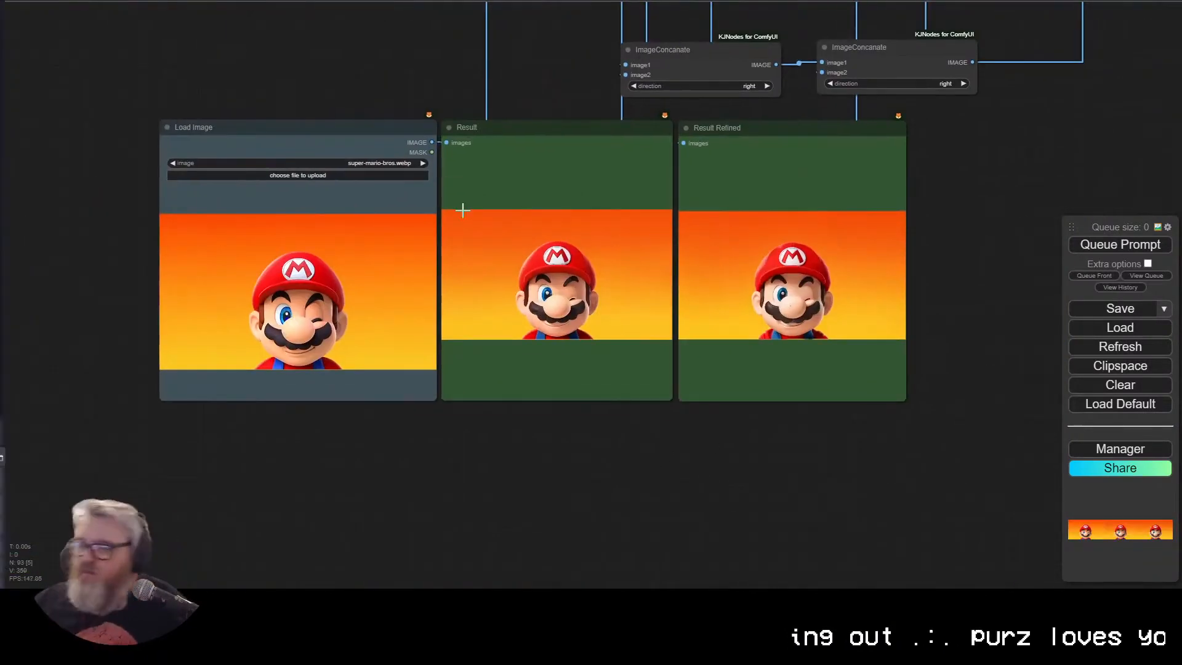
pyautogui.hotkey('ctrl', 'Tab')
pyautogui.doubleClick(388, 18)
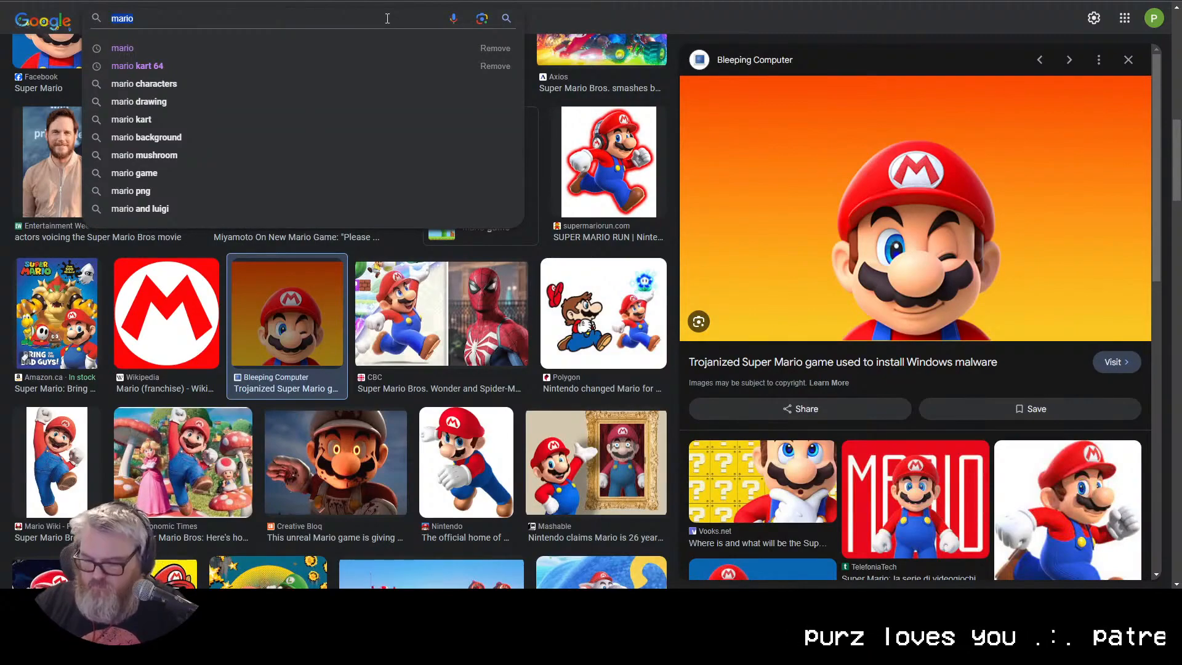
pyautogui.write('street fighter 5 screenshot')
pyautogui.press('Return')
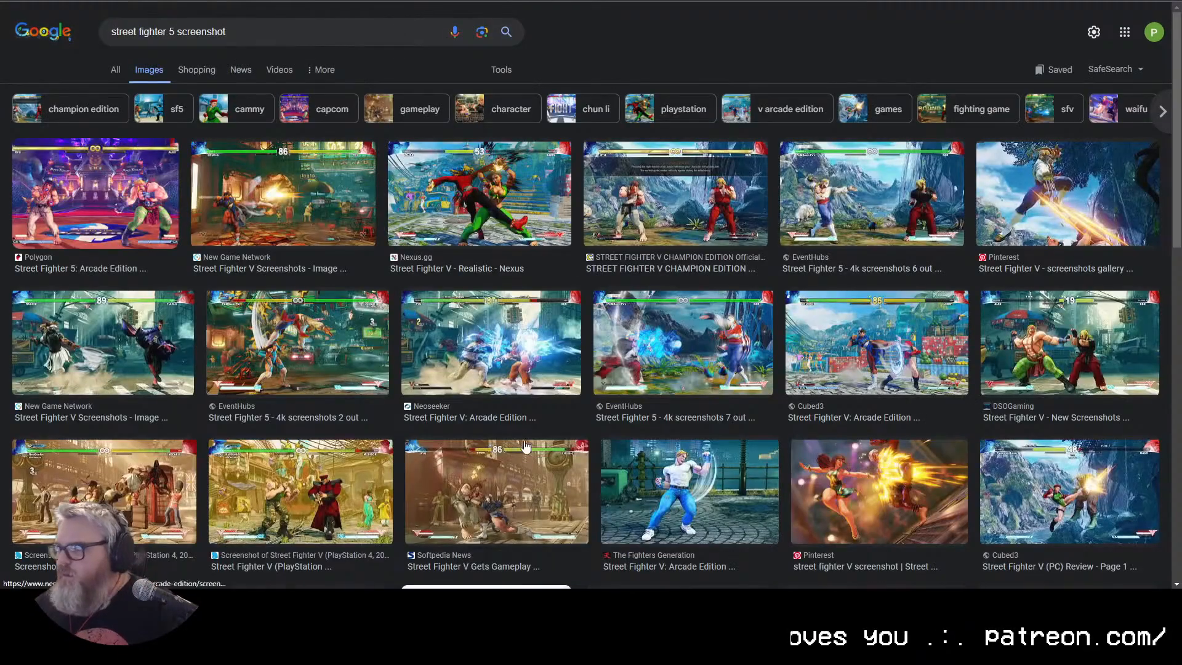
# Step: Load the Street Fighter V screenshot of Guile facing M. Bison into the Load Image node and run the workflow
pyautogui.click(973, 245)
pyautogui.moveTo(972, 245); pyautogui.dragTo(296, 264)
pyautogui.click(1139, 246)
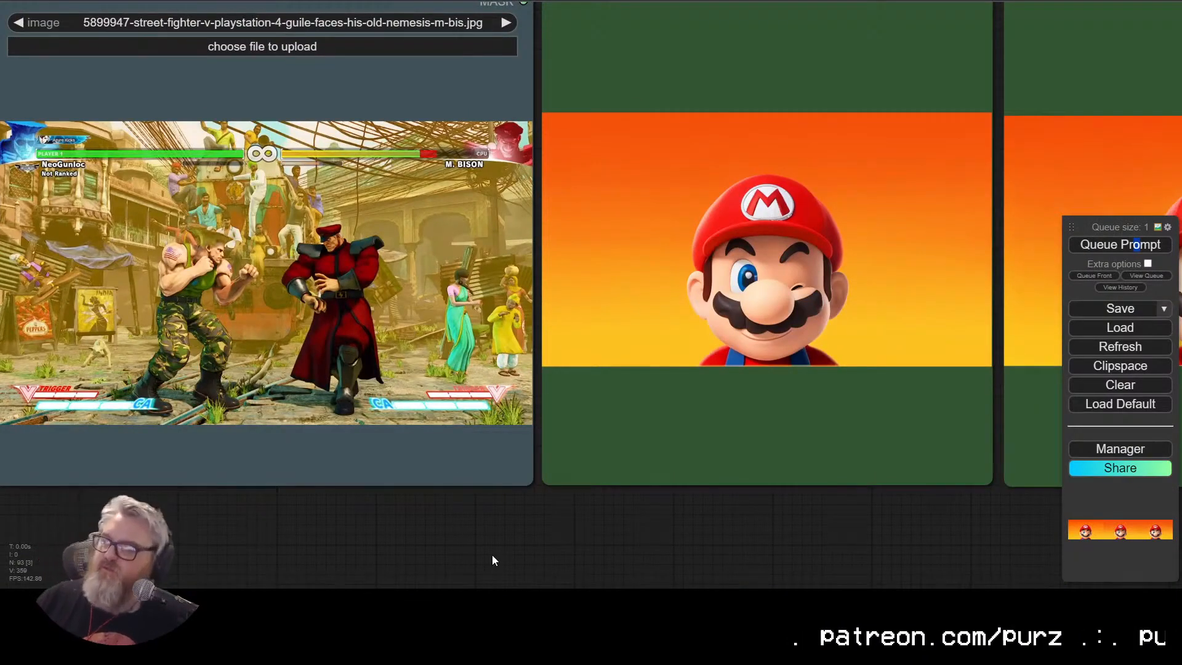
# Step: Search Google Images for "animation cells 1950s" in a new browser tab and browse the results
pyautogui.hotkey('ctrl', 't')
pyautogui.write('animation cells 1950s')
pyautogui.press('Return')
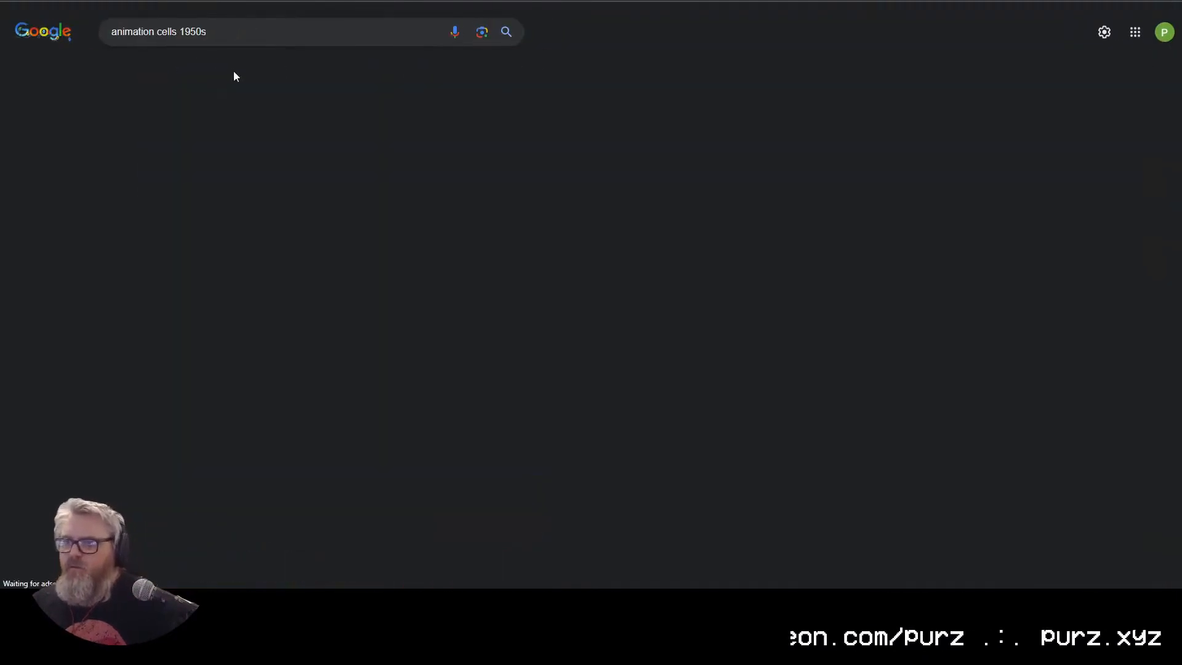
pyautogui.scroll(-10, 407, 141)
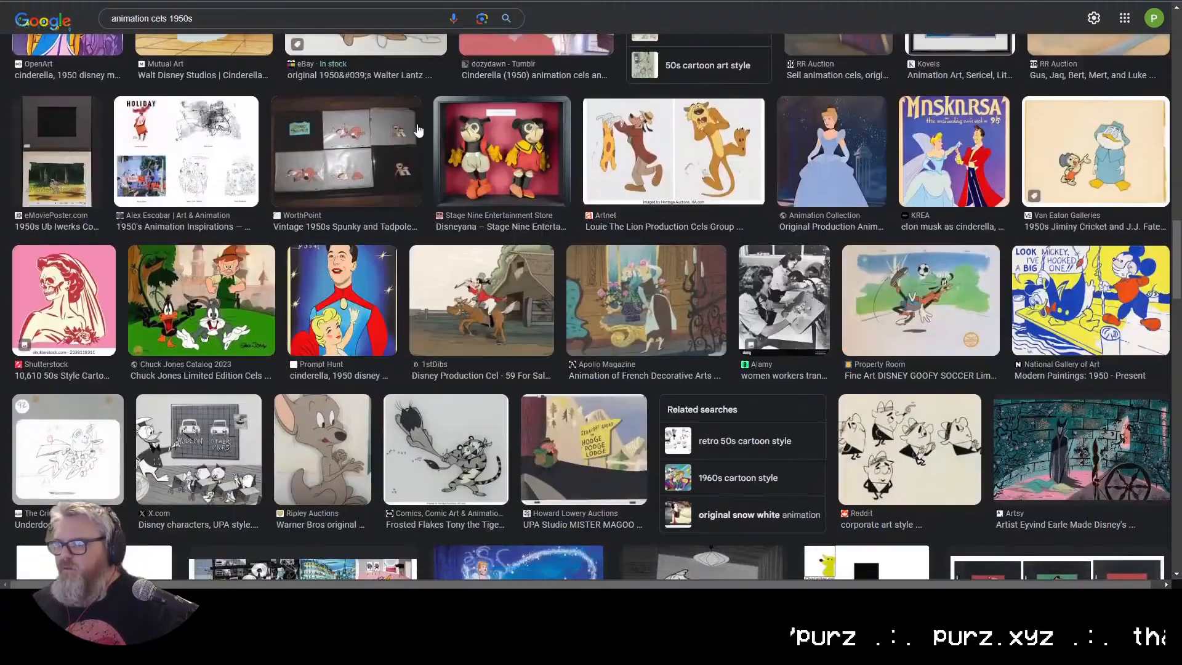
pyautogui.scroll(10, 406, 141)
# Step: Change the image search to "animation cell" and browse the results
pyautogui.click(239, 31)
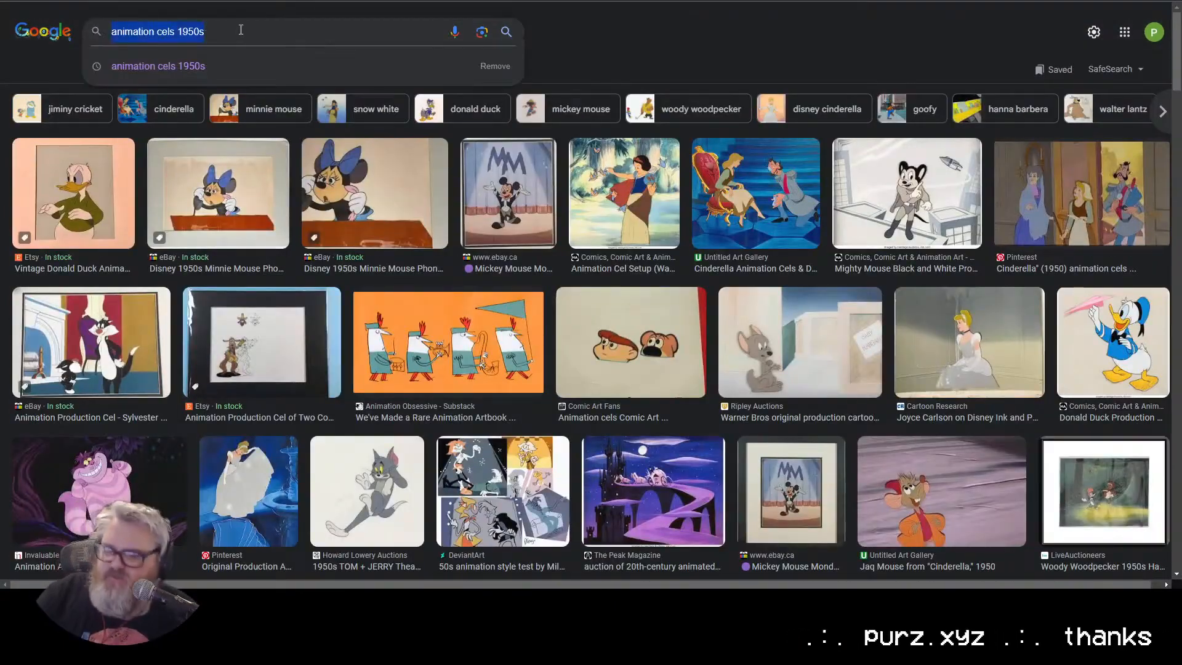
pyautogui.write('animation cell')
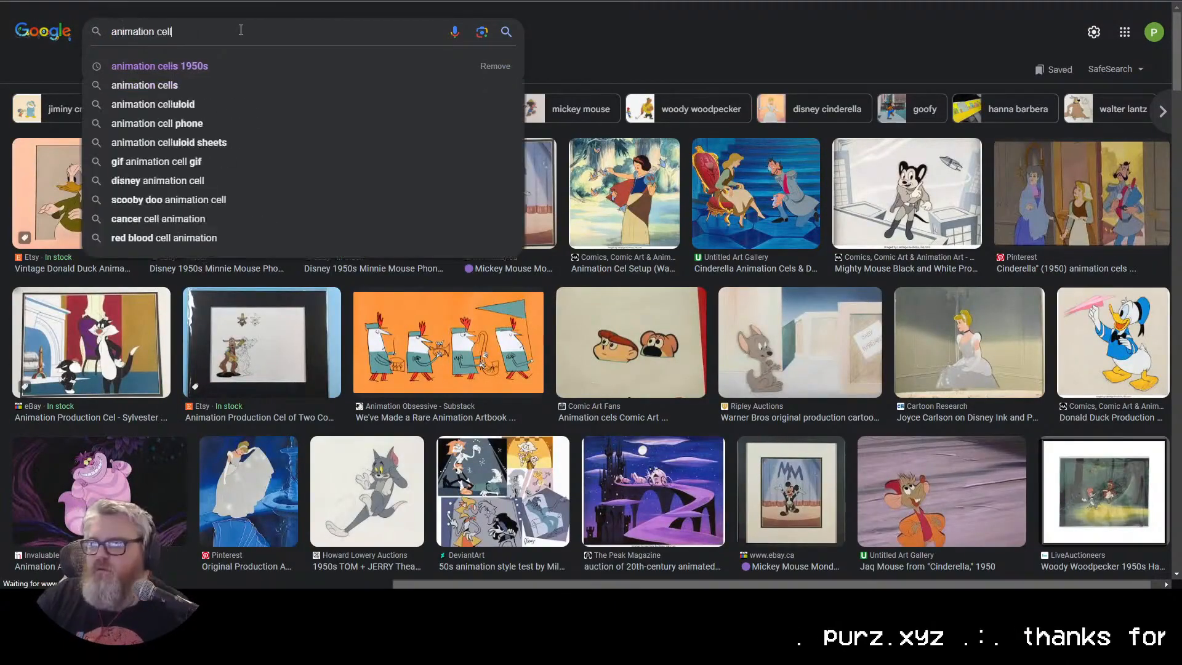
pyautogui.press('Return')
pyautogui.scroll(-3, 234, 369)
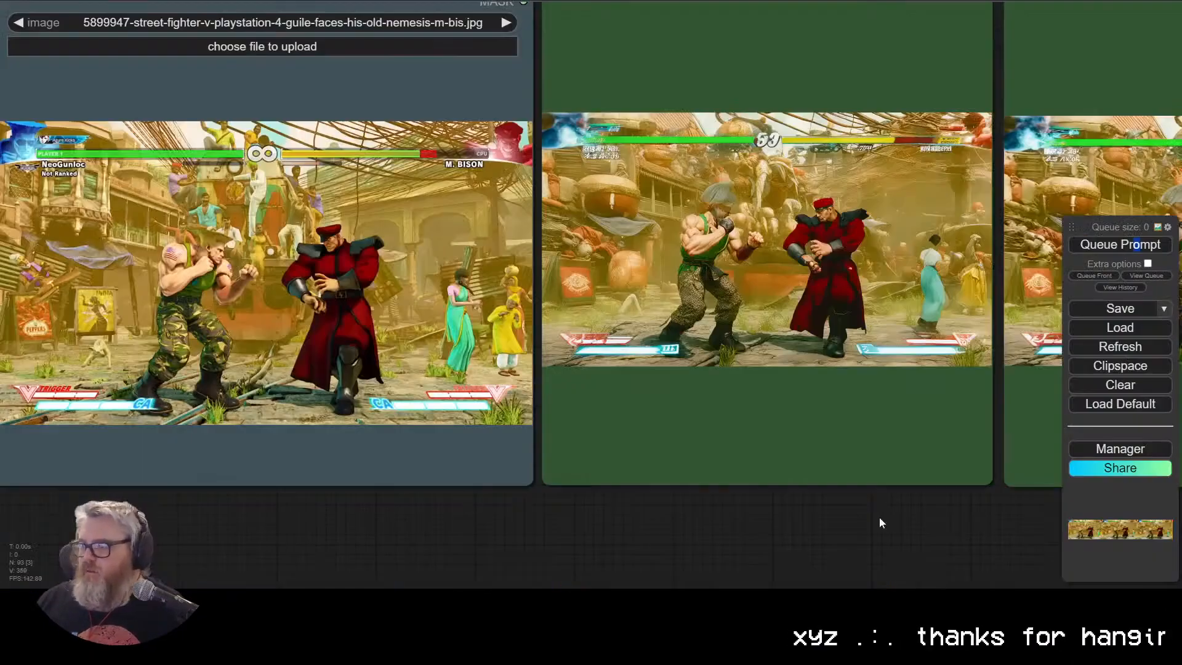
# Step: Examine the Result and Result Refined images of the Guile and M. Bison fight in ComfyUI
pyautogui.scroll(3, 879, 520)
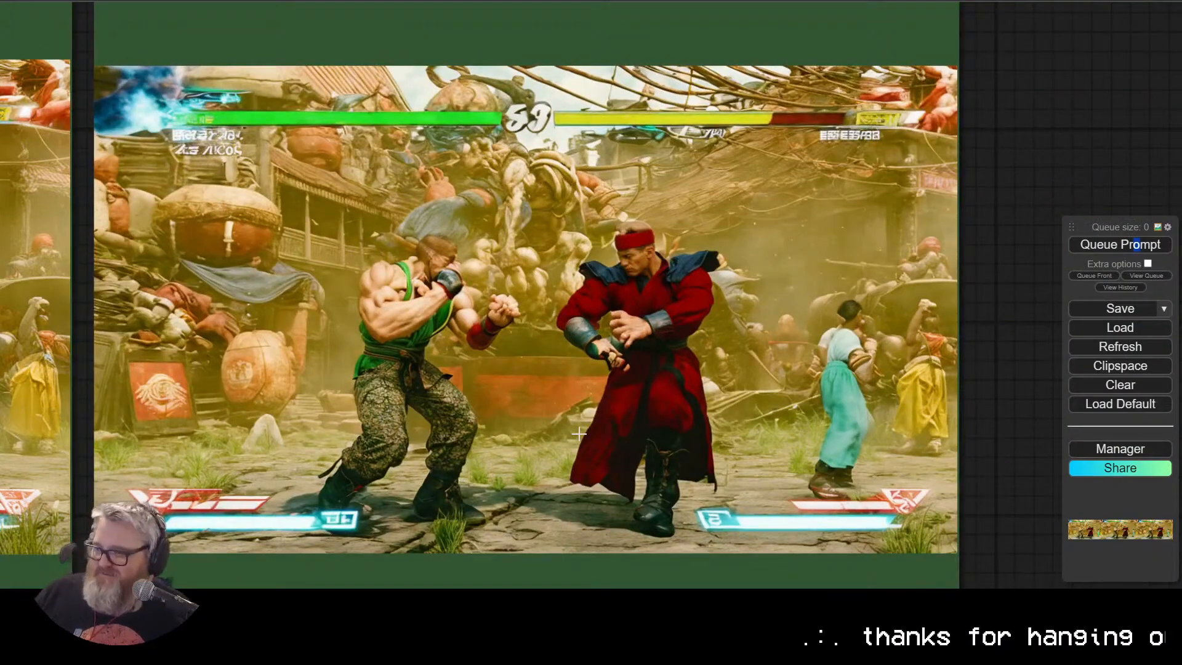
pyautogui.scroll(-7, 838, 385)
pyautogui.moveTo(55, 609); pyautogui.dragTo(587, 552)
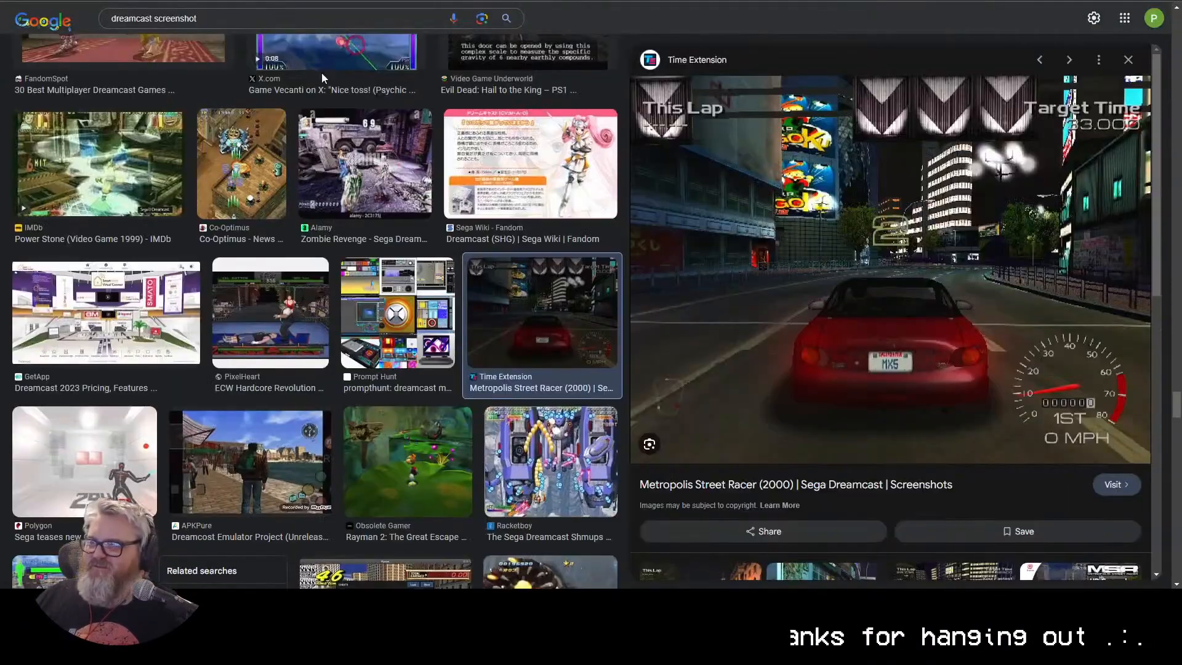
# Step: Replace the "dreamcast screenshot" image search with "hades screenshot"
pyautogui.scroll(-10, 323, 247)
pyautogui.tripleClick(286, 18)
pyautogui.write('hades screenshot')
pyautogui.press('Return')
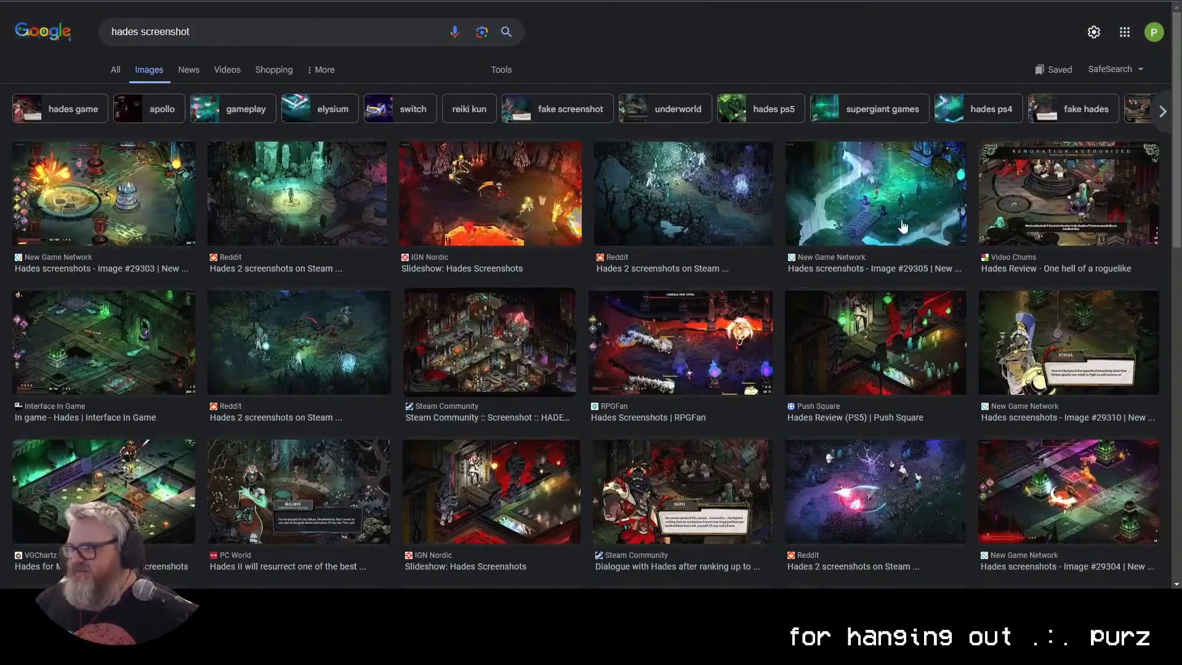
# Step: Preview several of the first Hades screenshots, including the RPGFan image of the Lernaean Bone Hydra
pyautogui.click(902, 231)
pyautogui.click(145, 411)
pyautogui.scroll(-4, 160, 370)
pyautogui.click(184, 290)
pyautogui.scroll(-5, 126, 294)
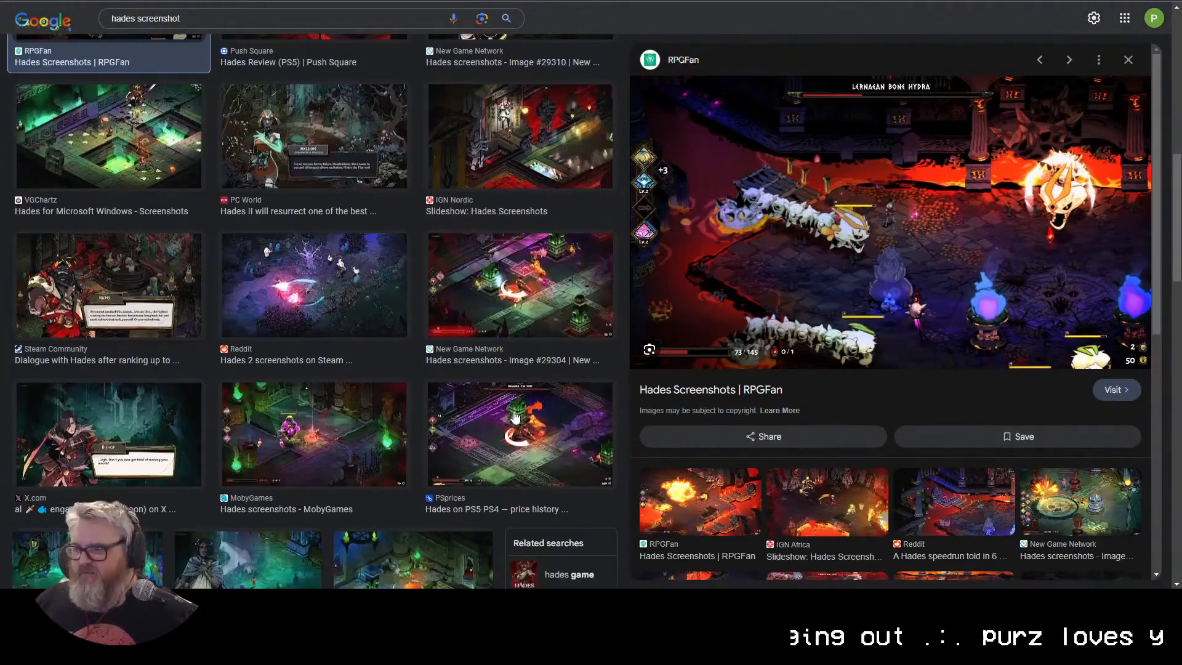
# Step: Preview more Hades screenshots further down the results, ending with the Steam Community crossover image of Kratos
pyautogui.click(521, 148)
pyautogui.scroll(-5, 505, 185)
pyautogui.click(93, 277)
pyautogui.scroll(1, 92, 276)
pyautogui.click(93, 271)
pyautogui.scroll(-5, 154, 308)
pyautogui.scroll(-7, 408, 383)
pyautogui.scroll(-5, 406, 383)
pyautogui.click(320, 295)
pyautogui.scroll(-3, 320, 296)
pyautogui.click(314, 336)
pyautogui.click(472, 196)
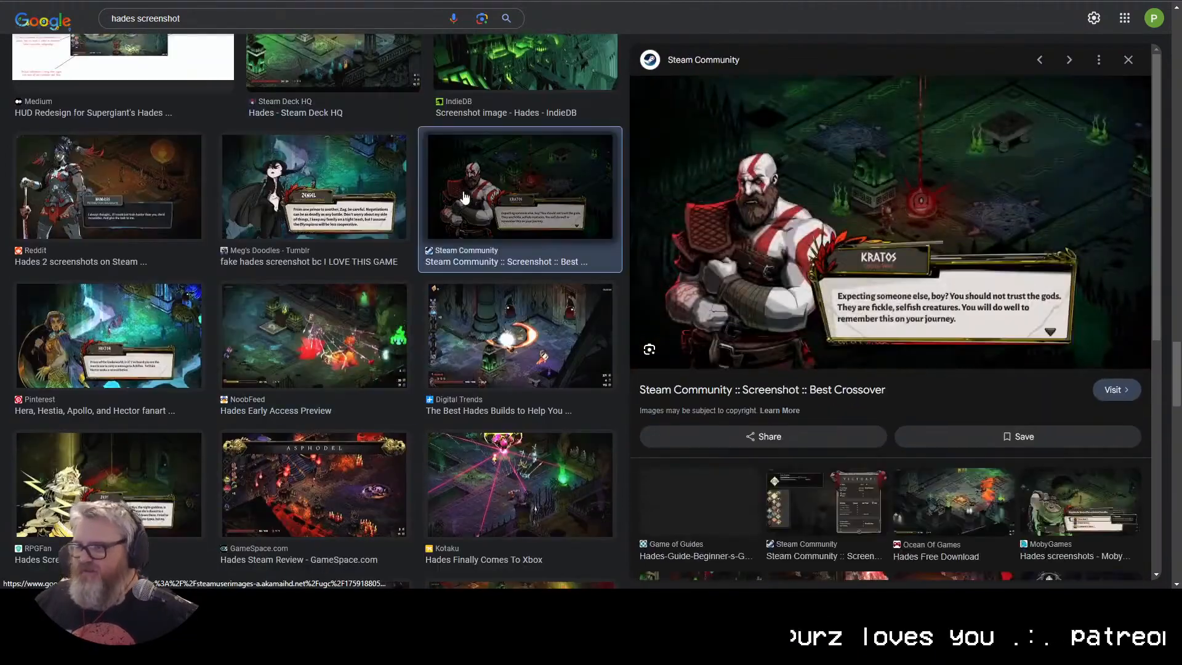
# Step: Preview the RPGFan Hades explosion screenshot among other images and return to the first search results
pyautogui.scroll(20, 396, 240)
pyautogui.click(459, 265)
pyautogui.click(336, 282)
pyautogui.click(336, 176)
pyautogui.scroll(9, 336, 179)
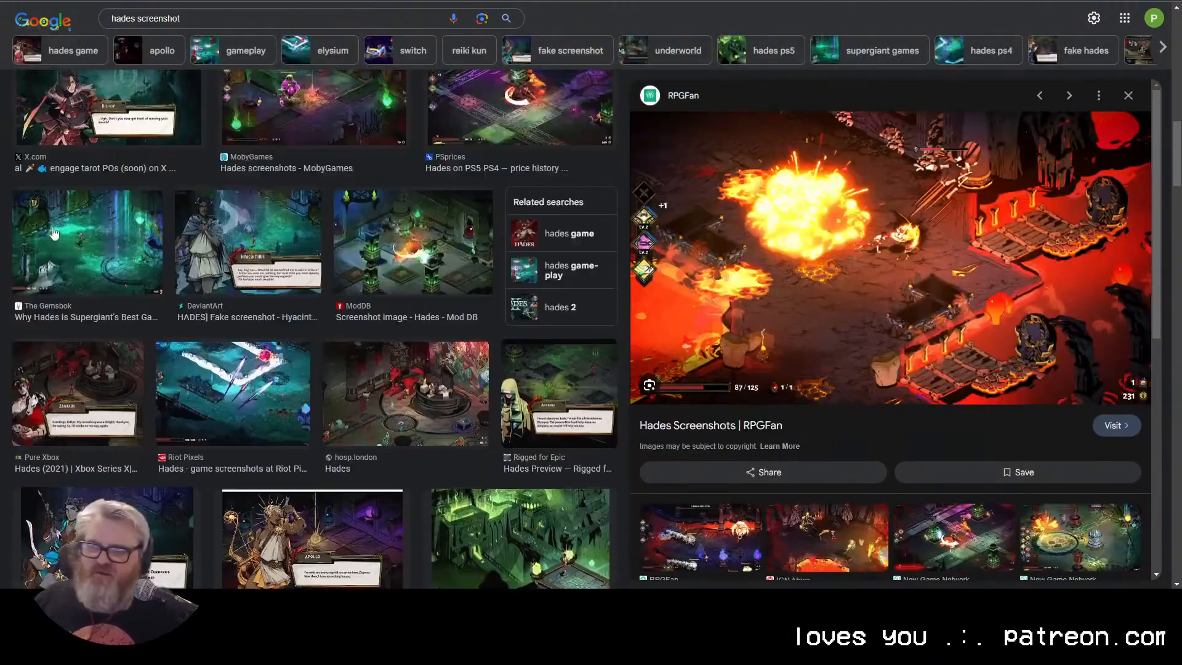
pyautogui.scroll(15, 185, 373)
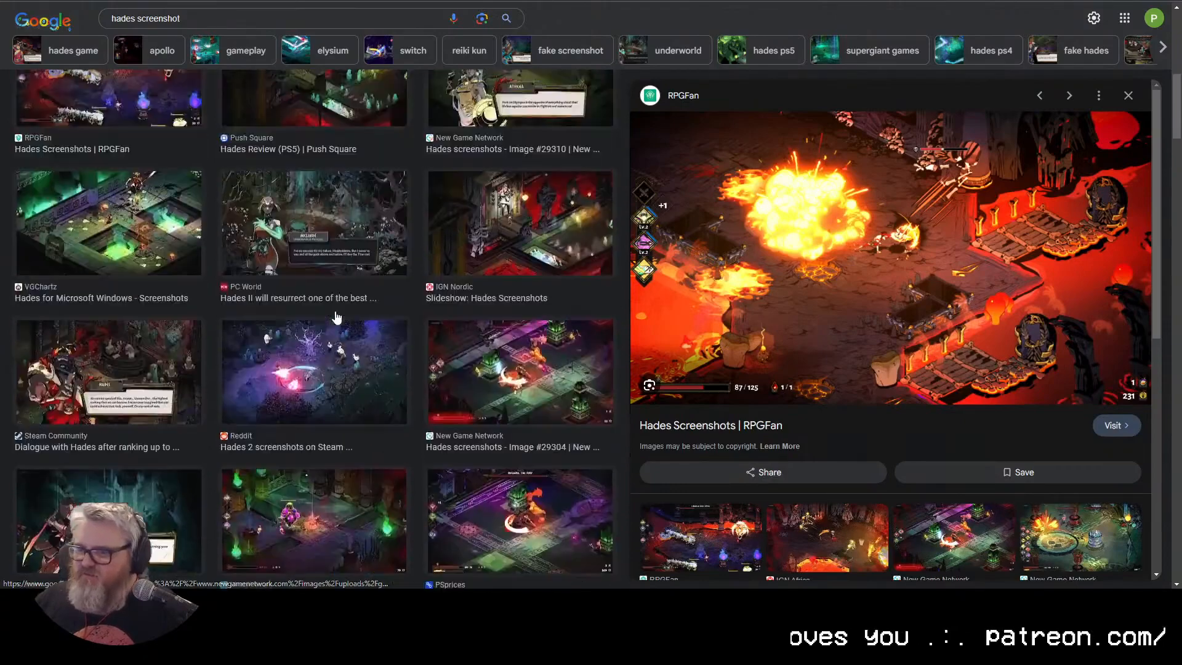
pyautogui.scroll(7, 181, 370)
# Step: Pick a Hades 2 forest screenshot from Reddit, load it into the Load Image node and run the workflow
pyautogui.click(251, 274)
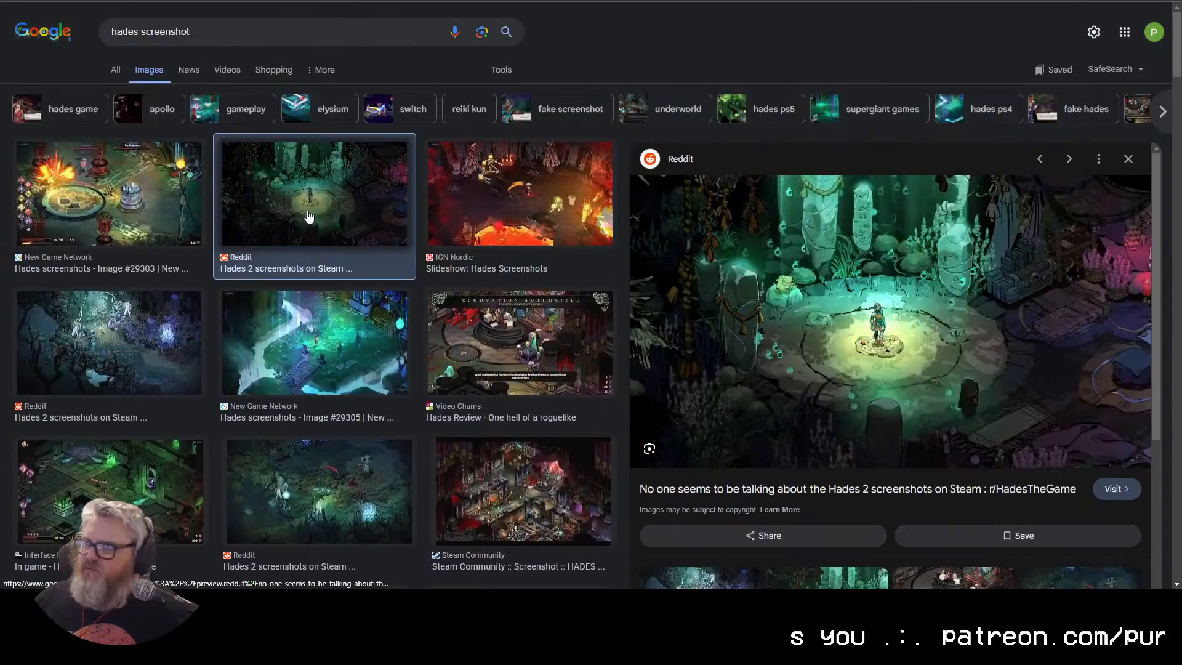
pyautogui.click(514, 194)
pyautogui.click(559, 520)
pyautogui.click(336, 505)
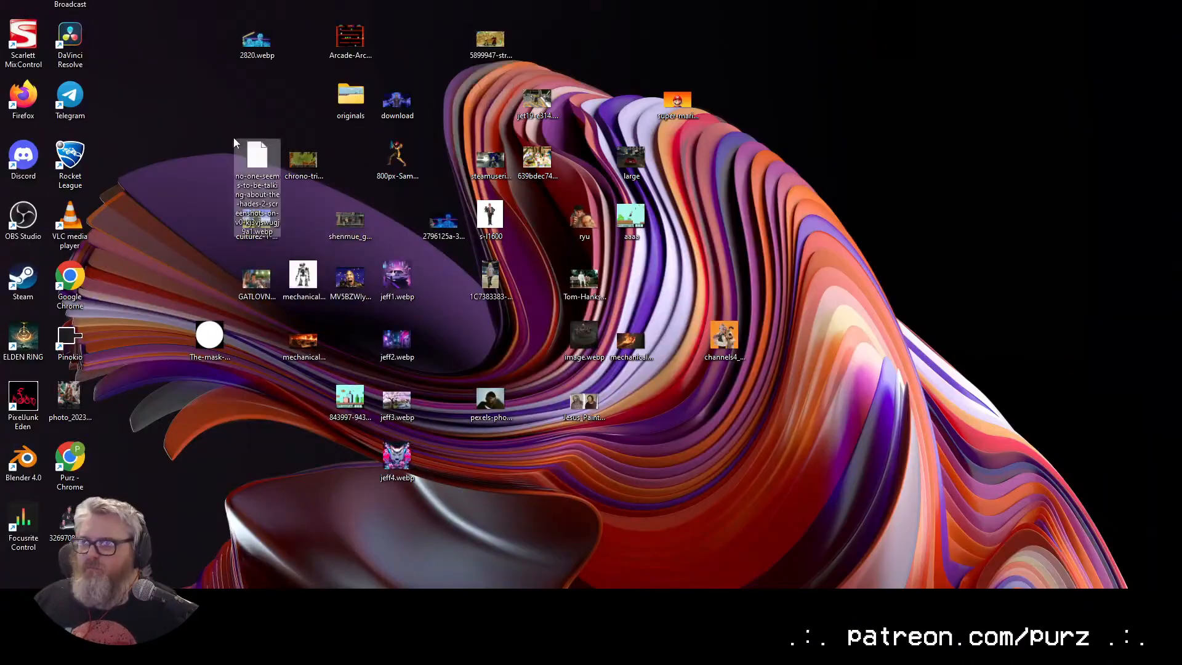
pyautogui.hotkey('alt', 'Tab')
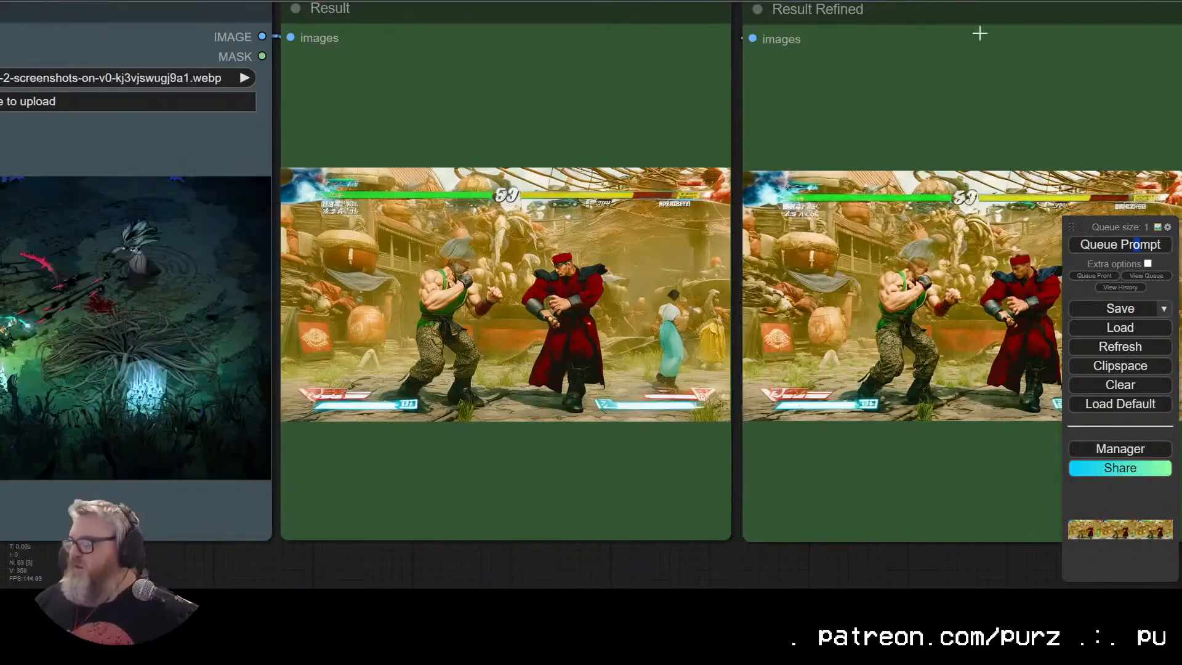
pyautogui.scroll(-5, 566, 419)
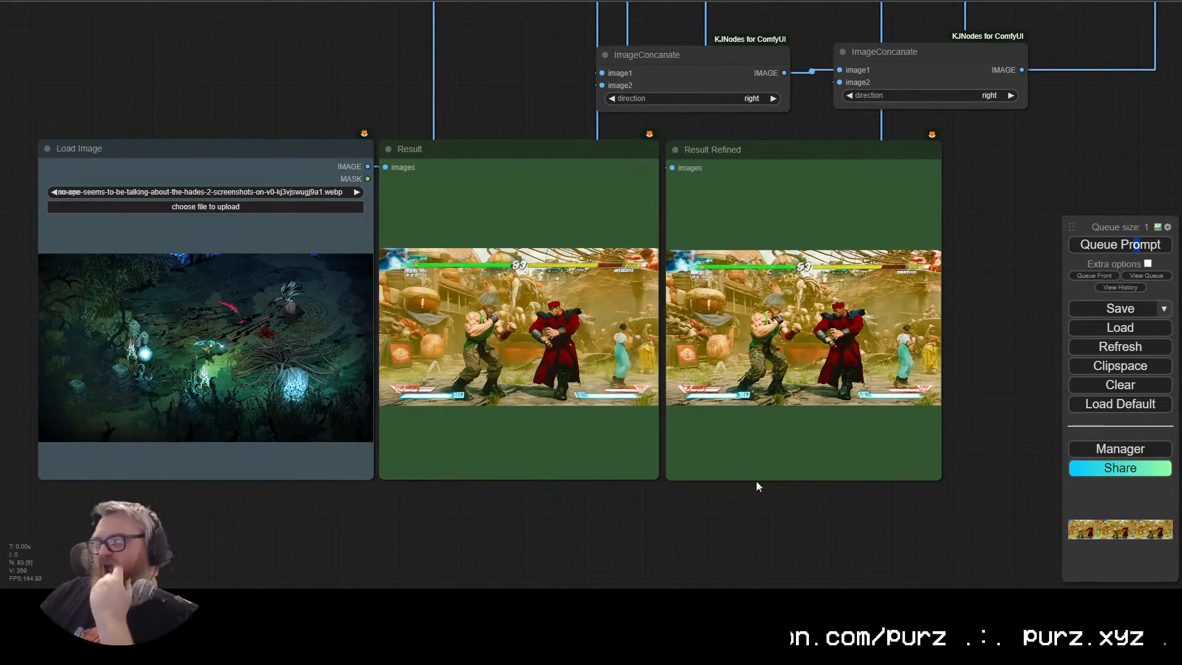
# Step: Examine the Hades 2 forest's Result and Result Refined images up close
pyautogui.scroll(10, 573, 493)
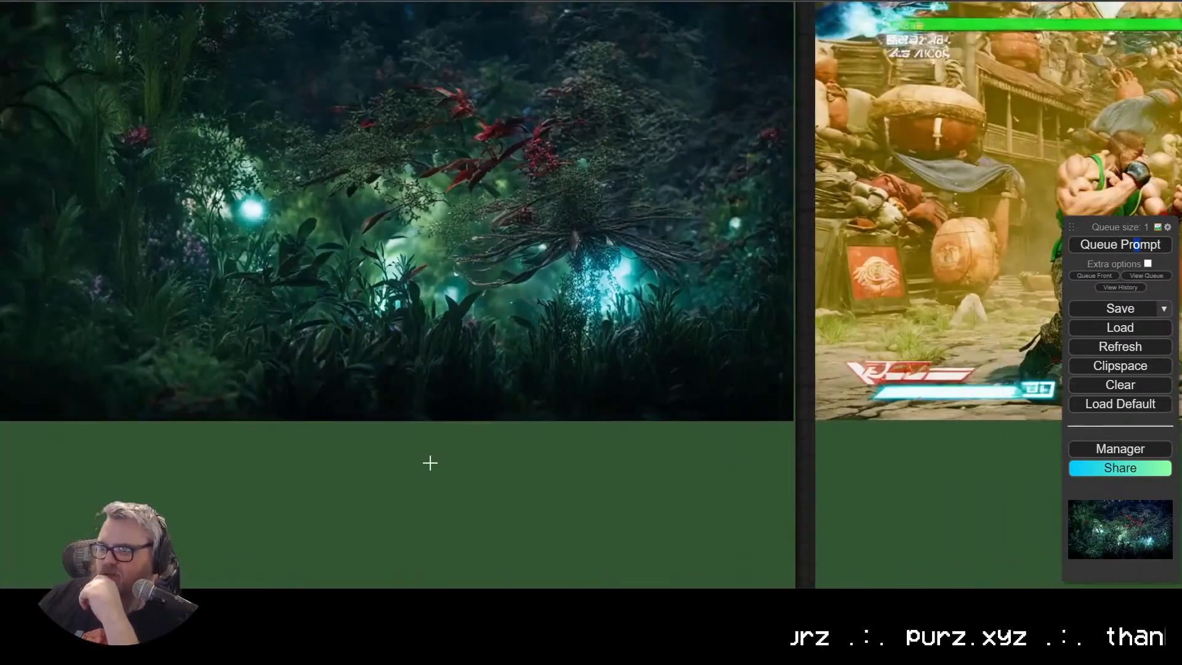
pyautogui.moveTo(429, 462); pyautogui.dragTo(498, 512)
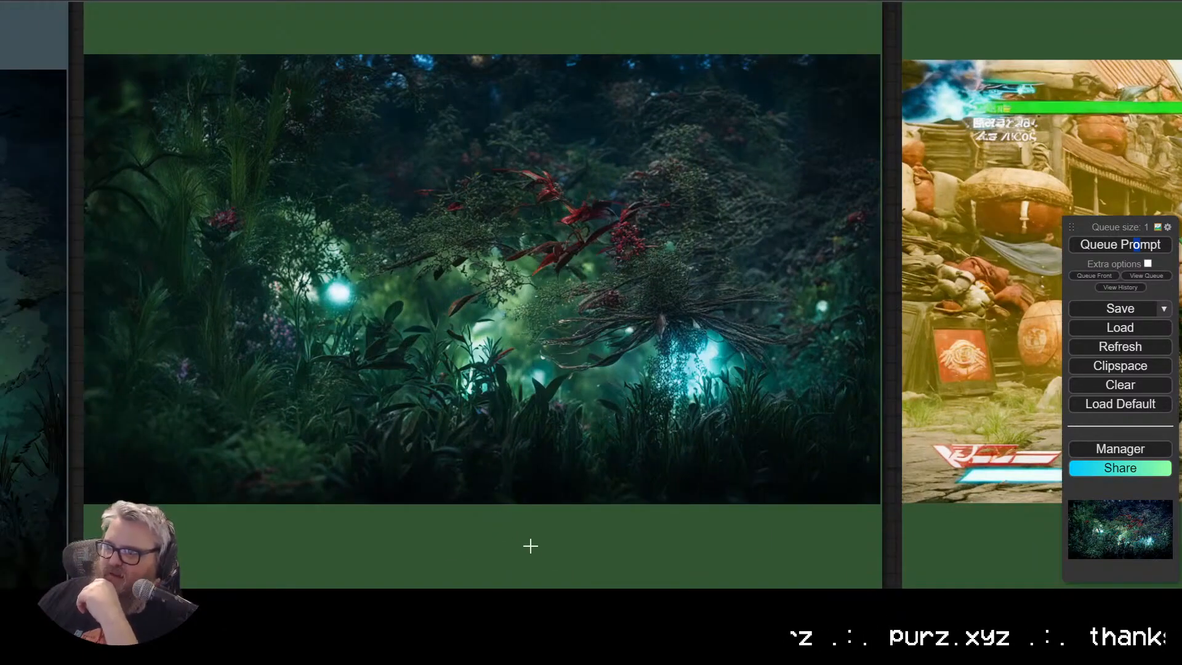
pyautogui.scroll(-5, 669, 582)
pyautogui.moveTo(600, 563); pyautogui.dragTo(58, 533)
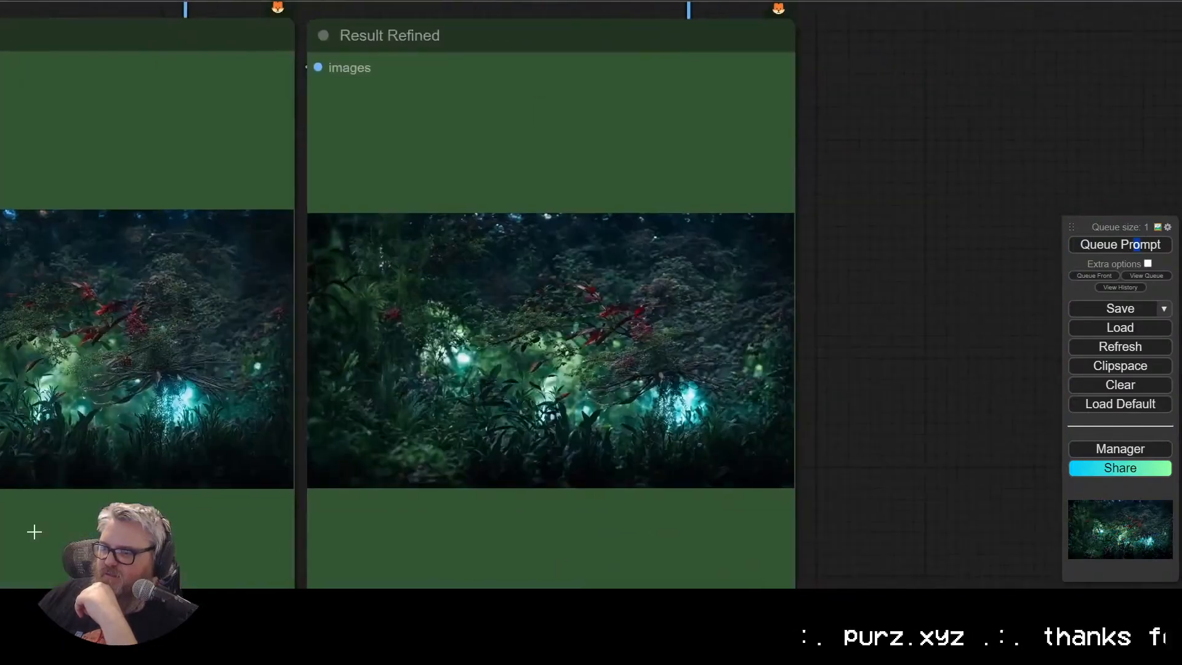
# Step: Compare the refined Hades 2 forest image with the first result and the source screenshot
pyautogui.scroll(6, 561, 545)
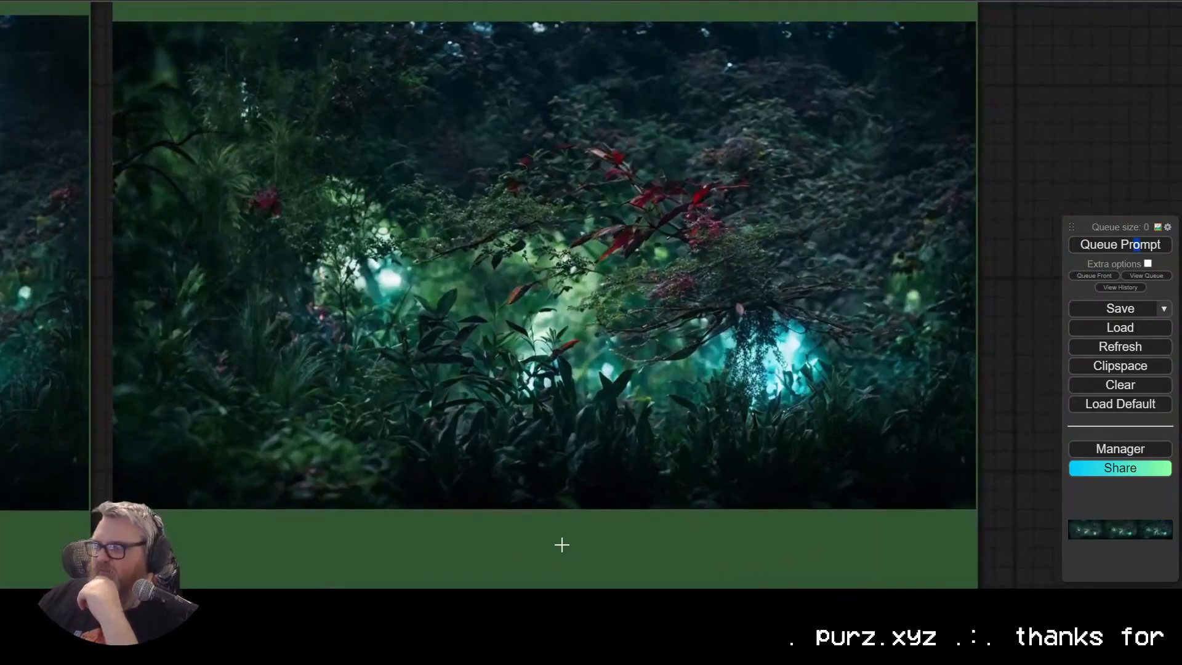
pyautogui.scroll(-5, 515, 528)
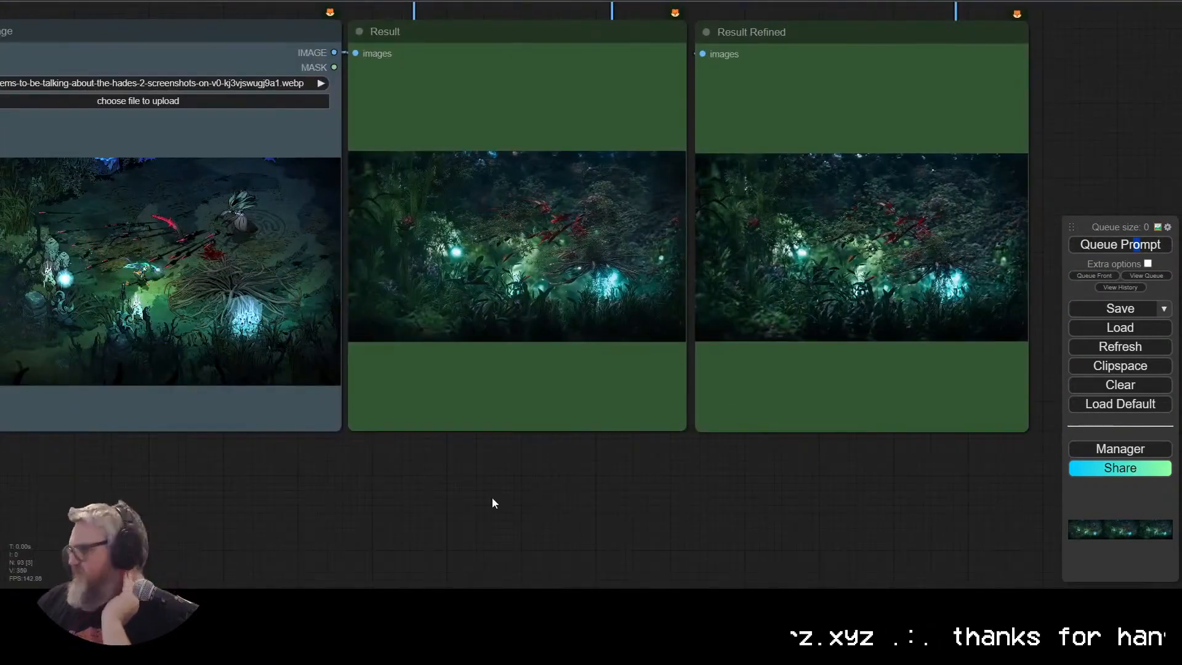
pyautogui.scroll(-4, 247, 412)
# Step: Switch to the browser's Google Images results and search for "sprite sheet"
pyautogui.hotkey('alt', 'Tab')
pyautogui.hotkey('ctrl', 'Tab')
pyautogui.tripleClick(399, 17)
pyautogui.write('sprite sheet')
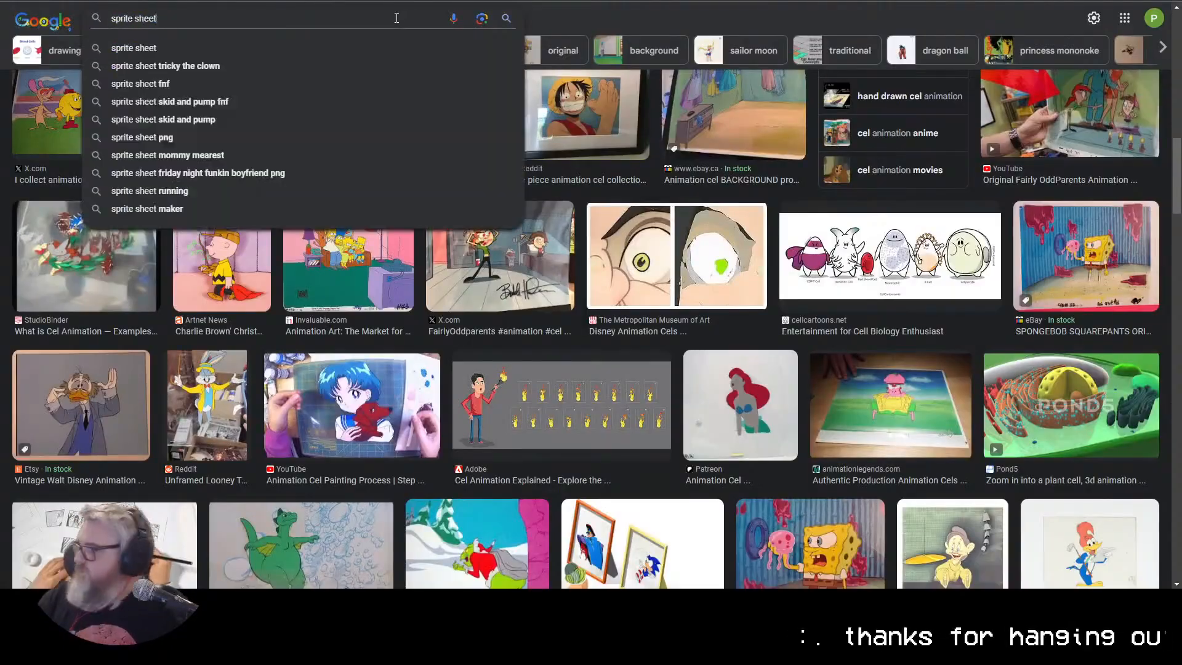
pyautogui.press('Return')
# Step: Preview the Stack Overflow fish sprite sheet and browse further sprite sheet results
pyautogui.click(439, 193)
pyautogui.scroll(-15, 308, 308)
pyautogui.click(504, 149)
pyautogui.scroll(-20, 431, 278)
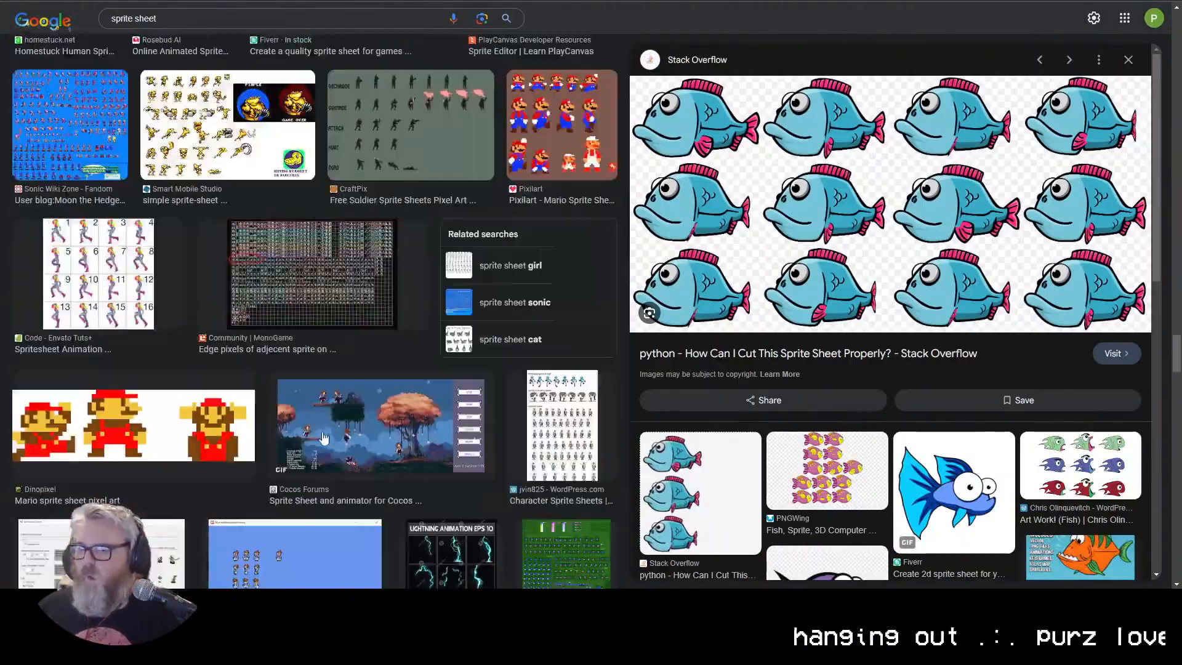
# Step: Load the Krita Artists sprite sheet of the blue running character into the Load Image node and run the workflow
pyautogui.scroll(20, 277, 456)
pyautogui.scroll(20, 225, 474)
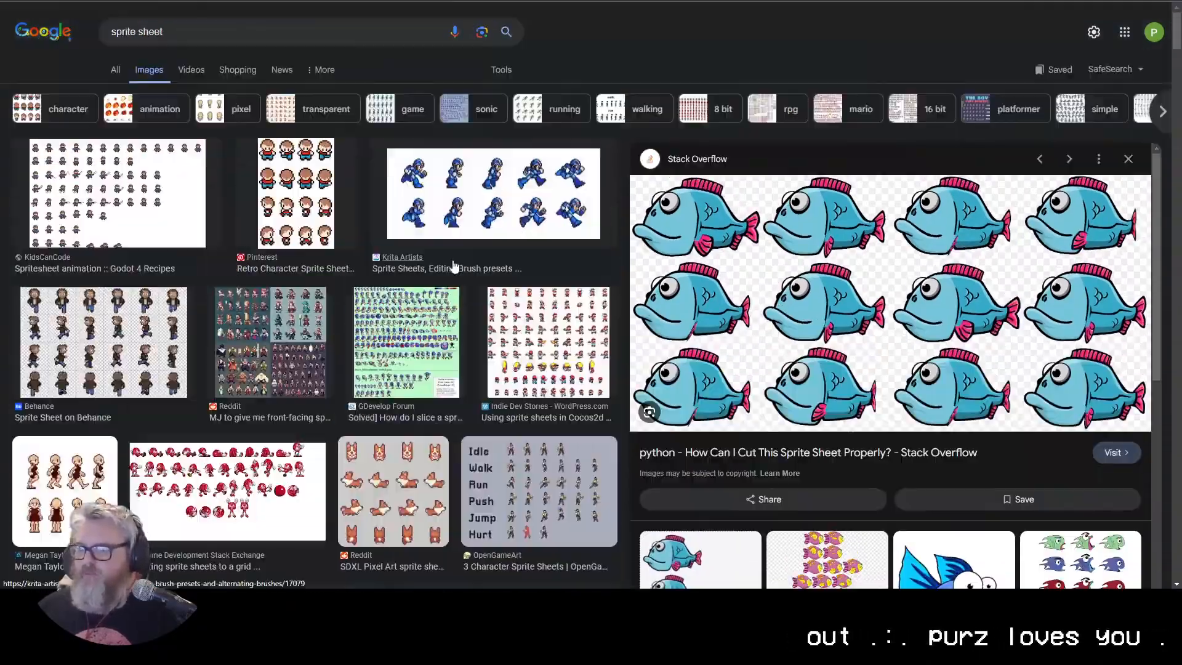
pyautogui.moveTo(531, 198); pyautogui.dragTo(623, 278)
pyautogui.press('super+d')
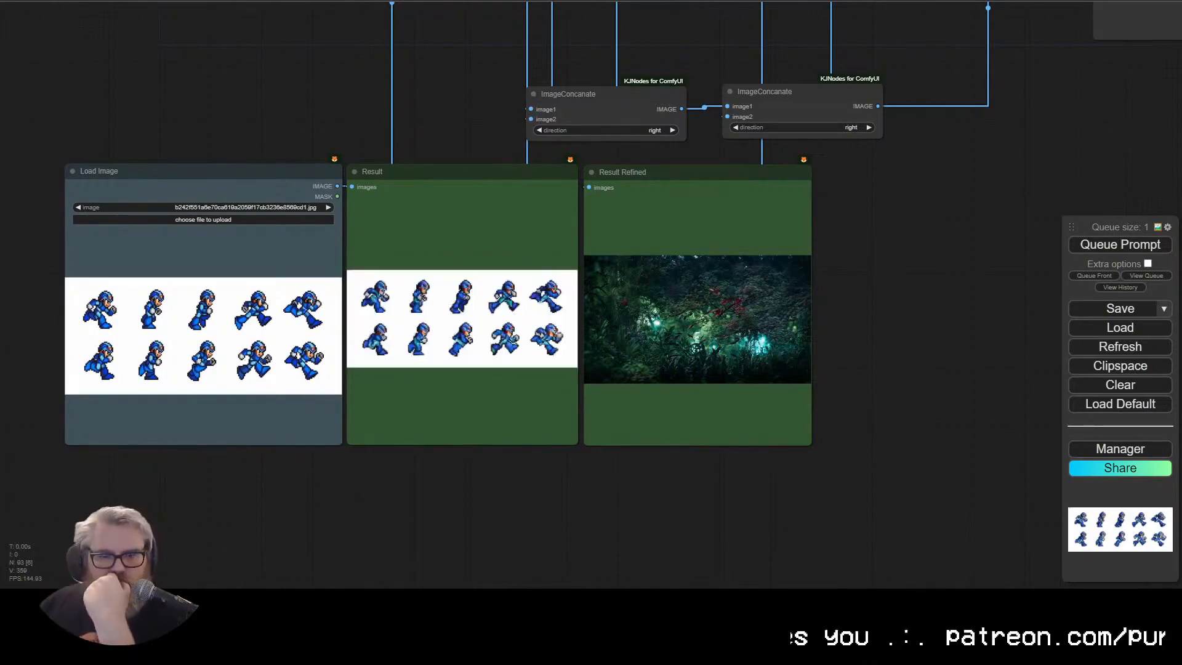
# Step: Examine the sprite sheet's Result and Result Refined images up close against the source
pyautogui.scroll(8, 471, 370)
pyautogui.scroll(-6, 643, 532)
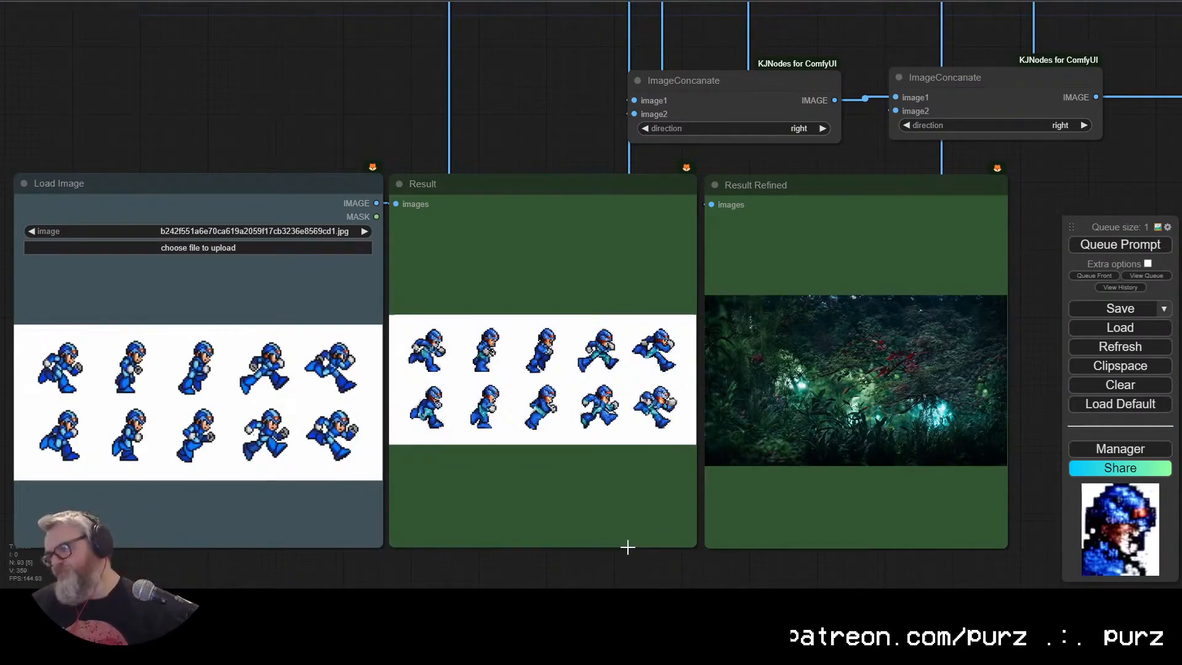
pyautogui.scroll(5, 749, 539)
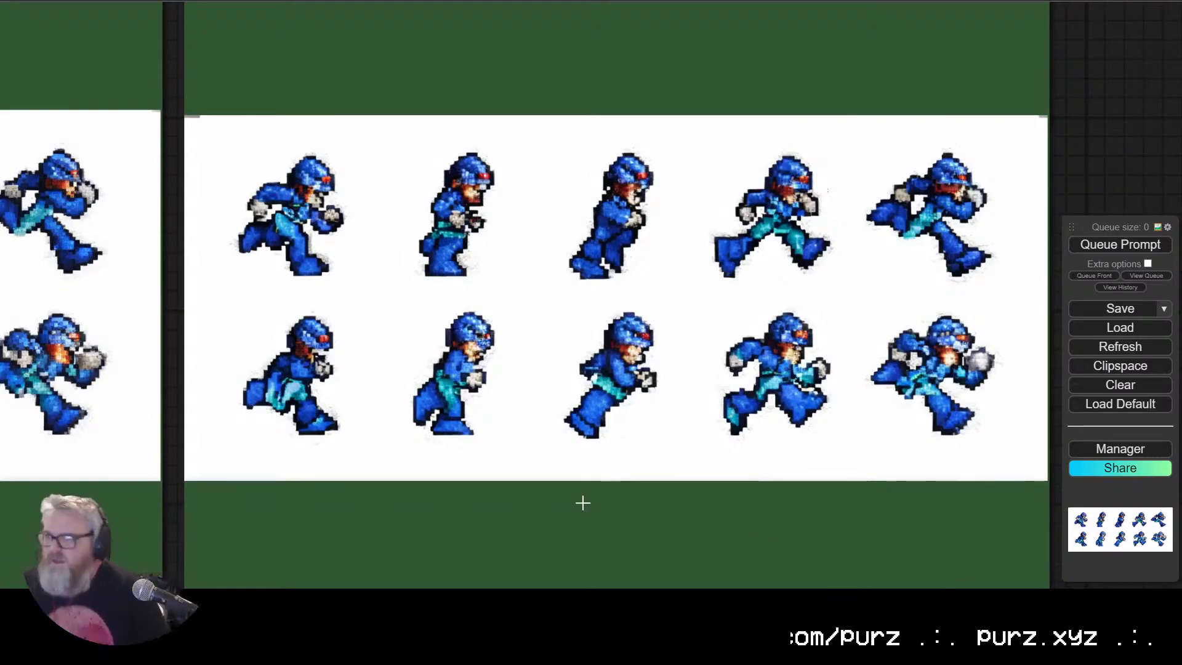
pyautogui.scroll(-18, 290, 116)
# Step: Save the workflow as Upscaler Workflow and clear all nodes from the canvas
pyautogui.moveTo(702, 148); pyautogui.dragTo(783, 297)
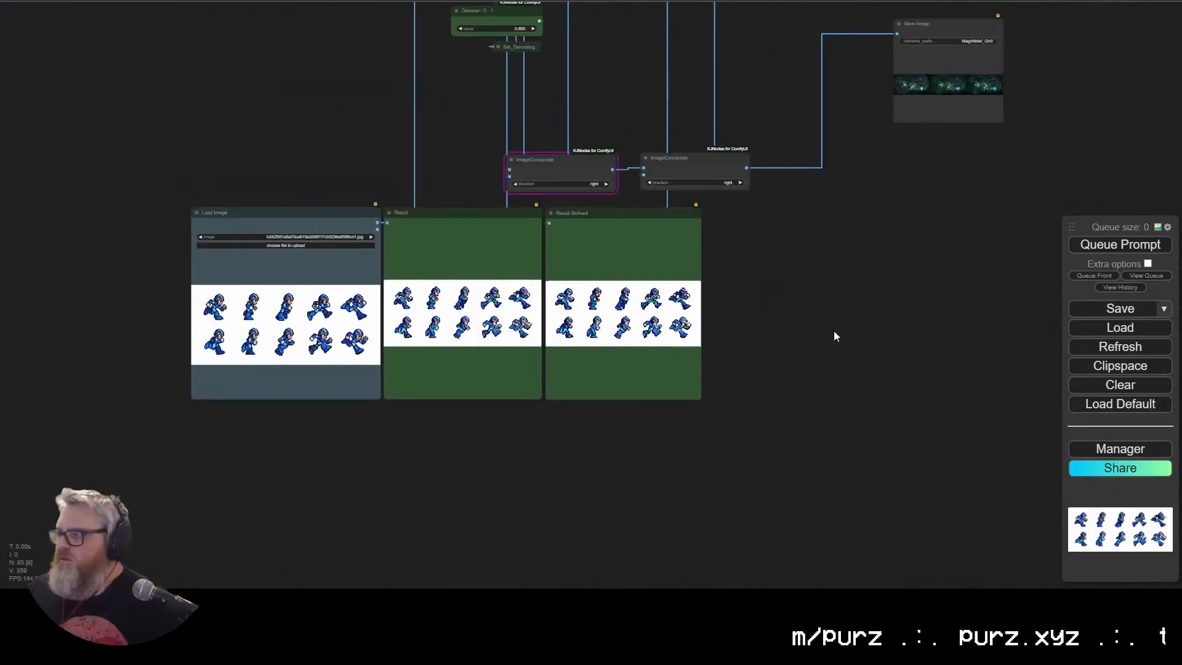
pyautogui.click(1120, 319)
pyautogui.write('Upscaler Workflow')
pyautogui.press('Return')
pyautogui.click(1115, 384)
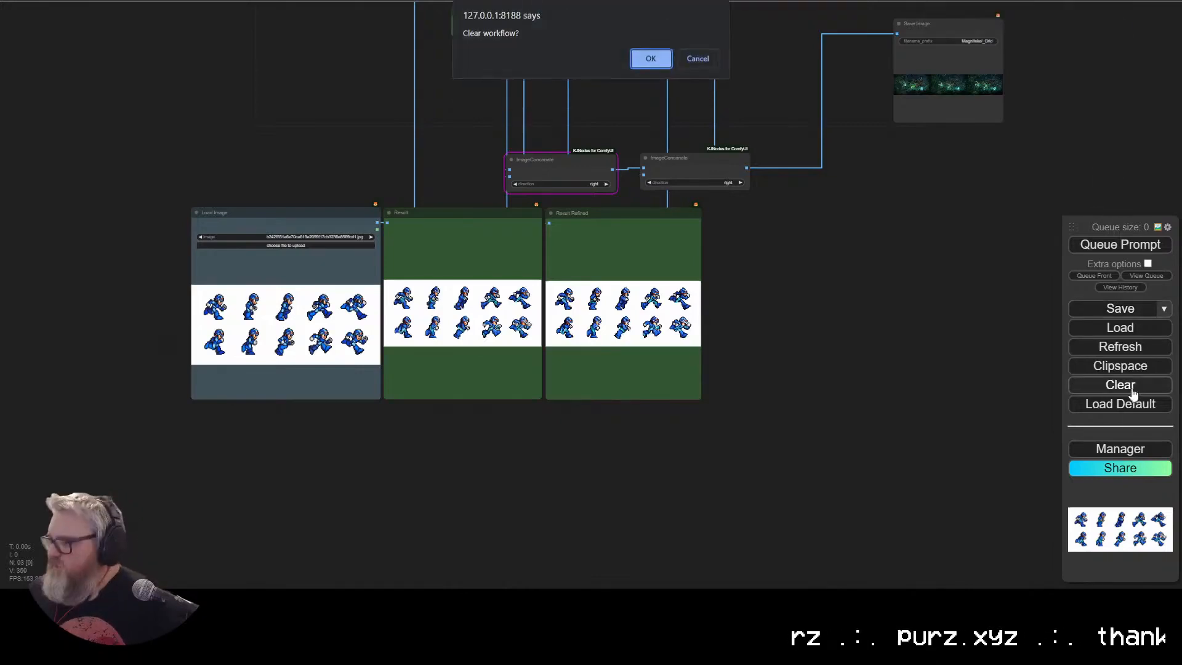
pyautogui.click(651, 61)
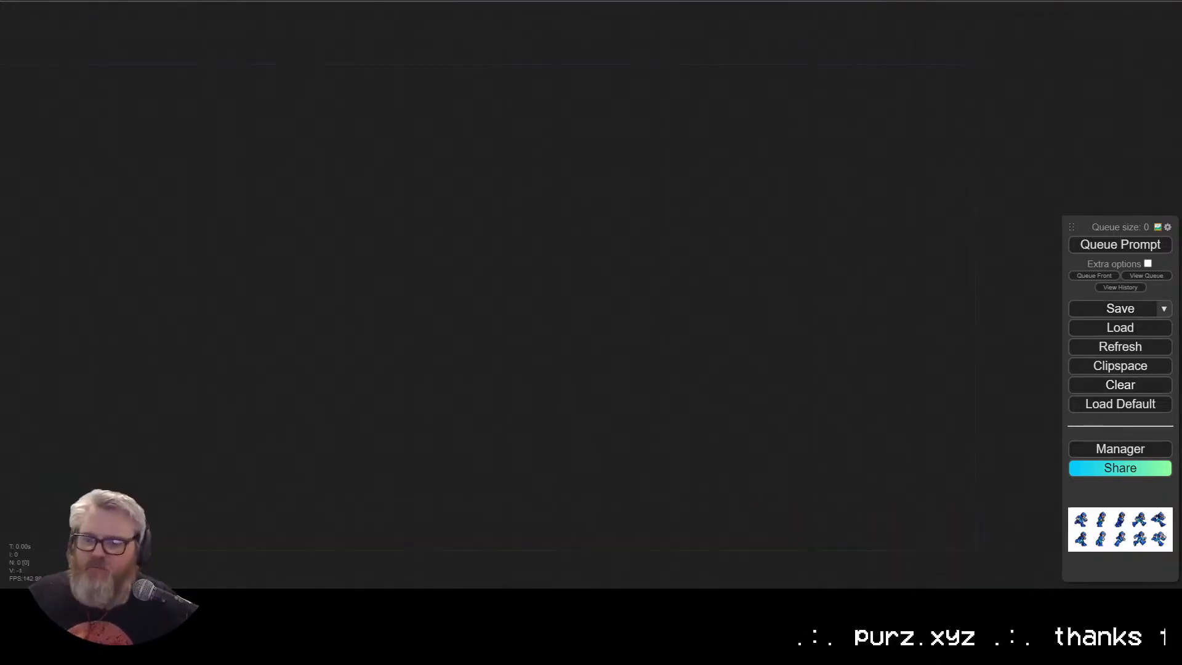
# Step: Switch to Discord, close the Magnifake post and read the SVD + Upscaling + Face Restoration with AnimateDiff post
pyautogui.hotkey('alt', 'Tab')
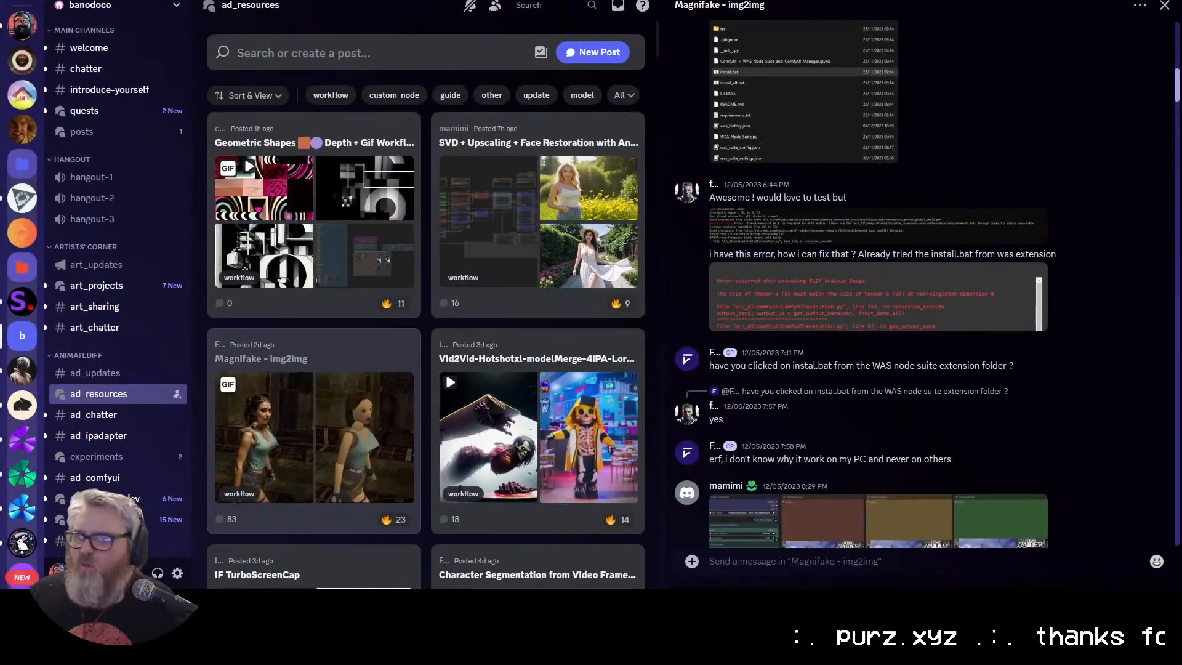
pyautogui.click(1166, 5)
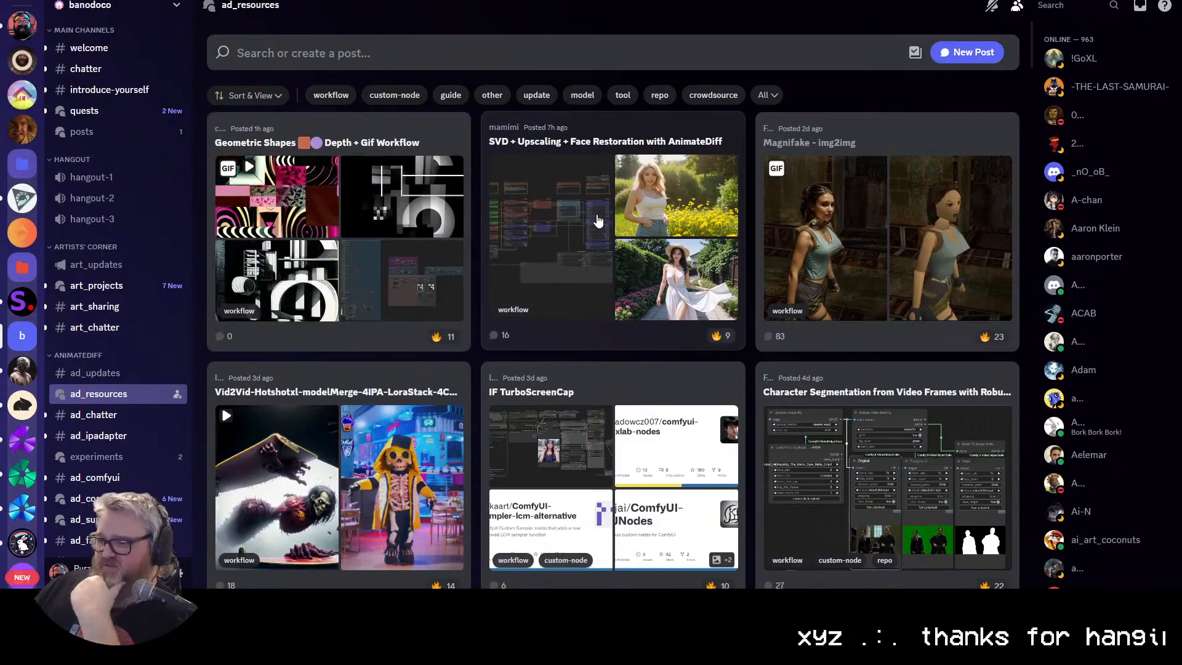
pyautogui.click(597, 219)
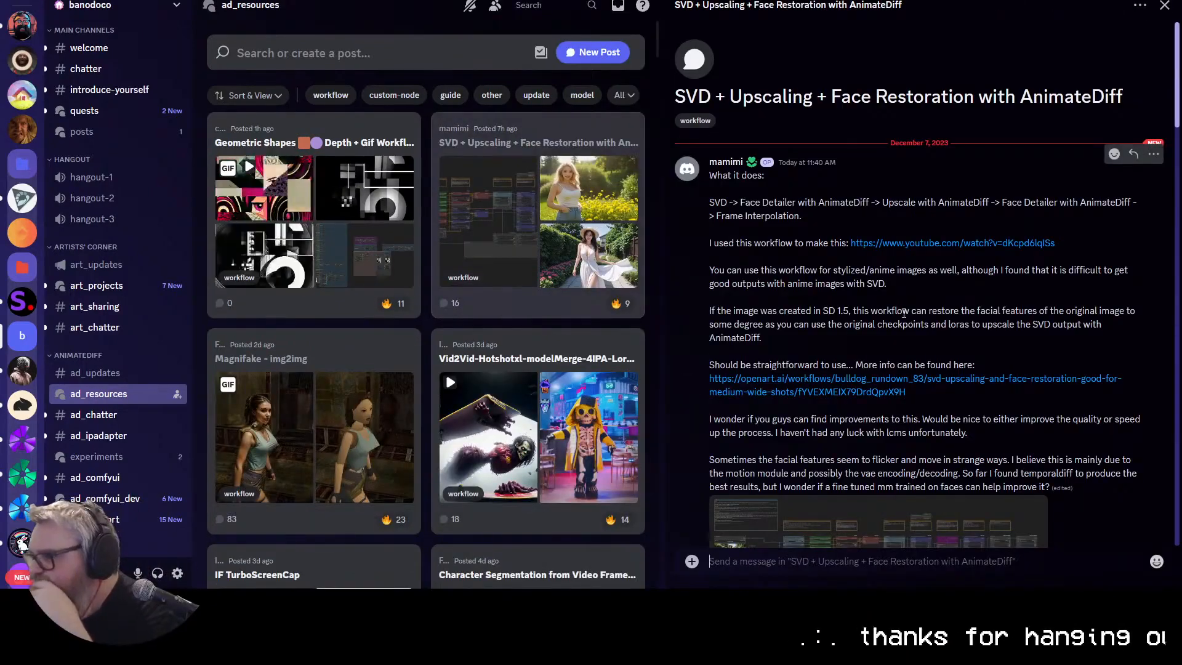
pyautogui.scroll(-15, 834, 341)
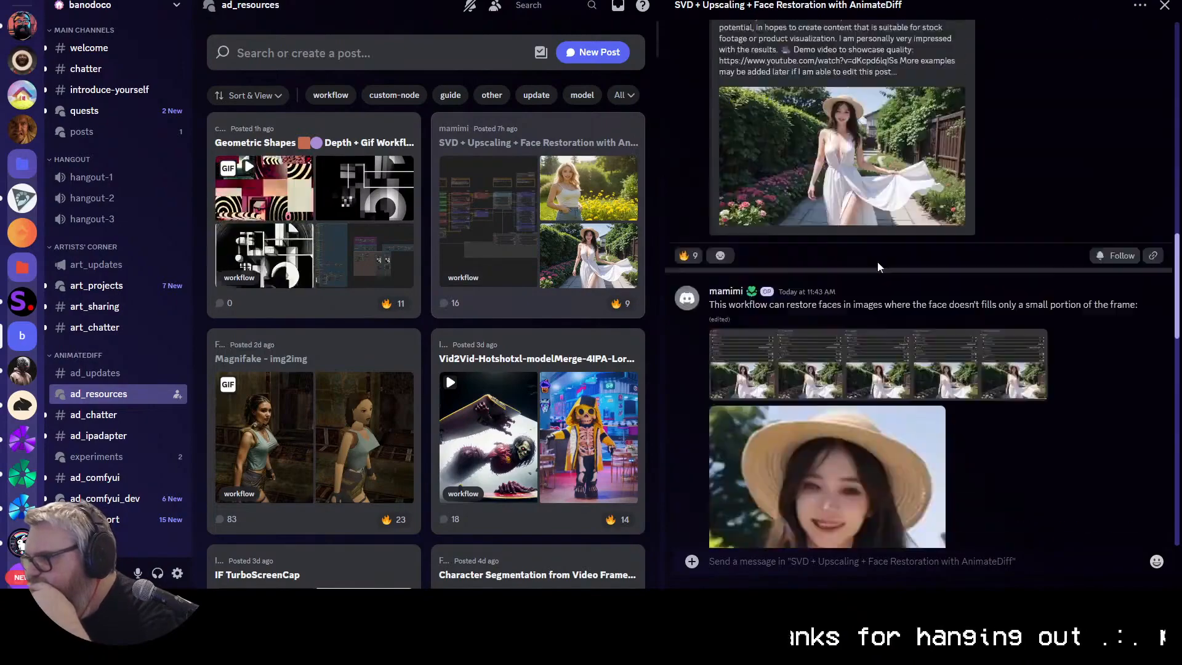
pyautogui.scroll(-5, 895, 327)
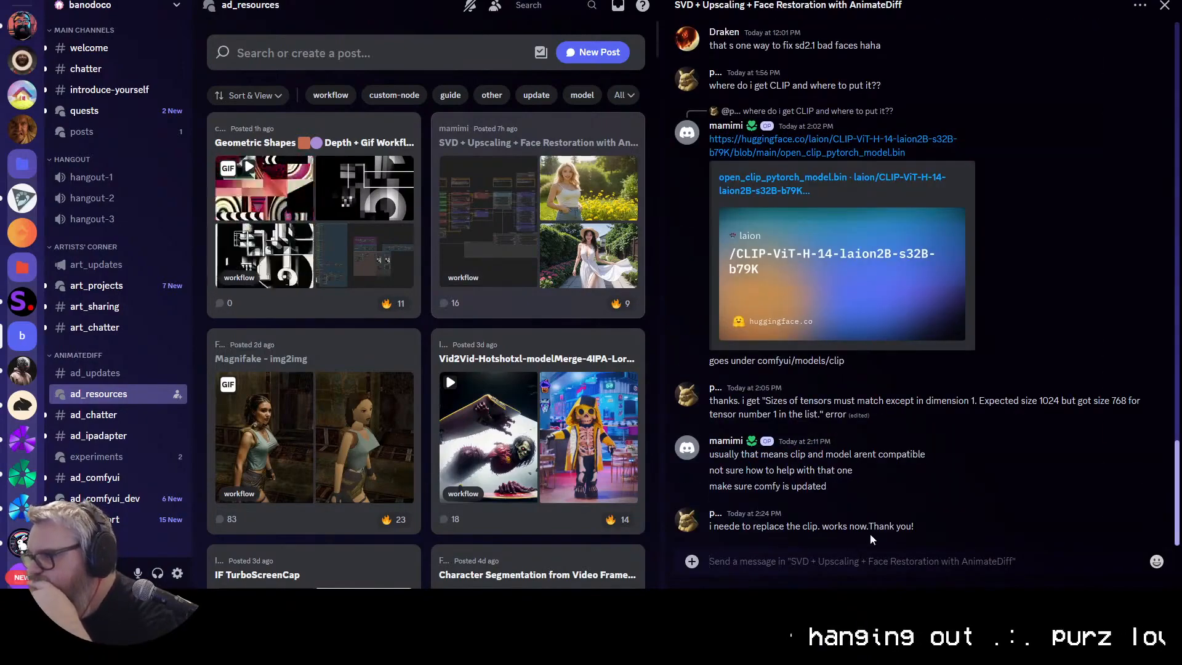
pyautogui.scroll(20, 882, 442)
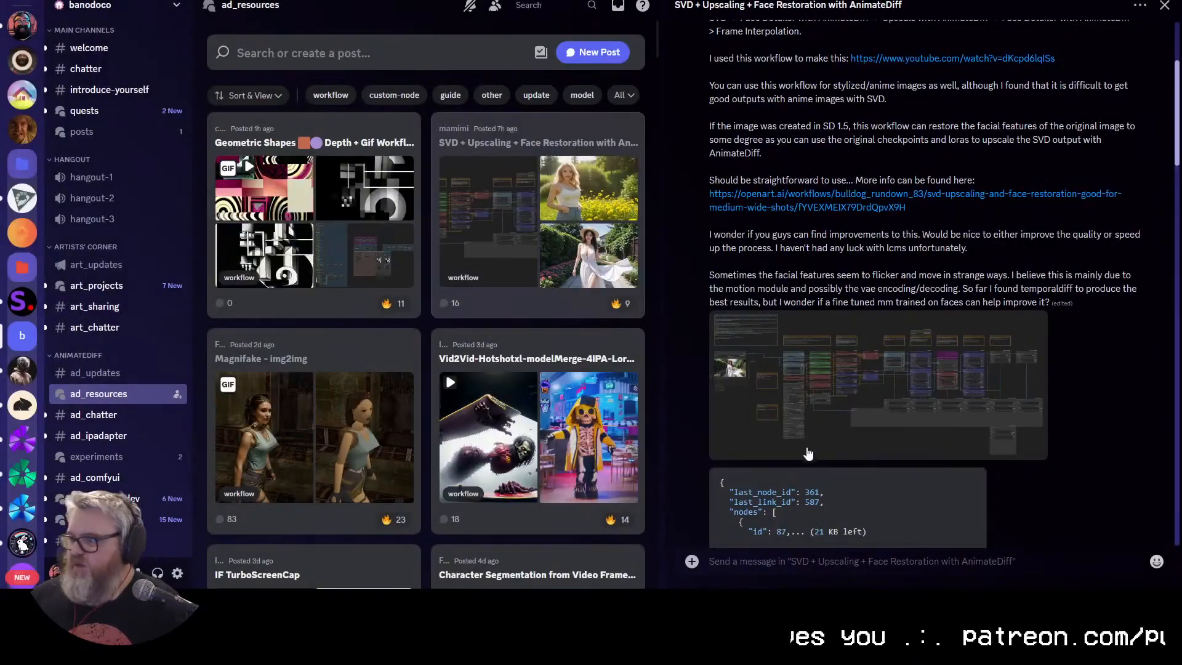
# Step: Download SVD__Upscale__Face_Restoration.json from the post and load it onto the ComfyUI canvas
pyautogui.scroll(-10, 831, 442)
pyautogui.scroll(9, 831, 442)
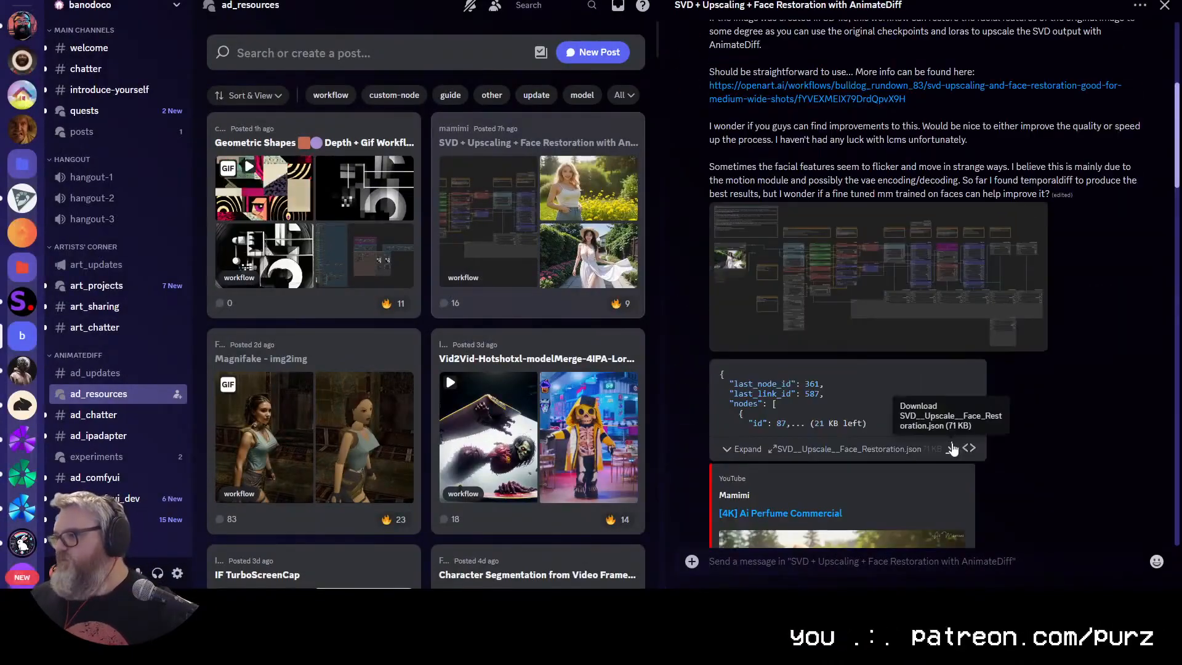
pyautogui.click(952, 450)
pyautogui.click(1097, 40)
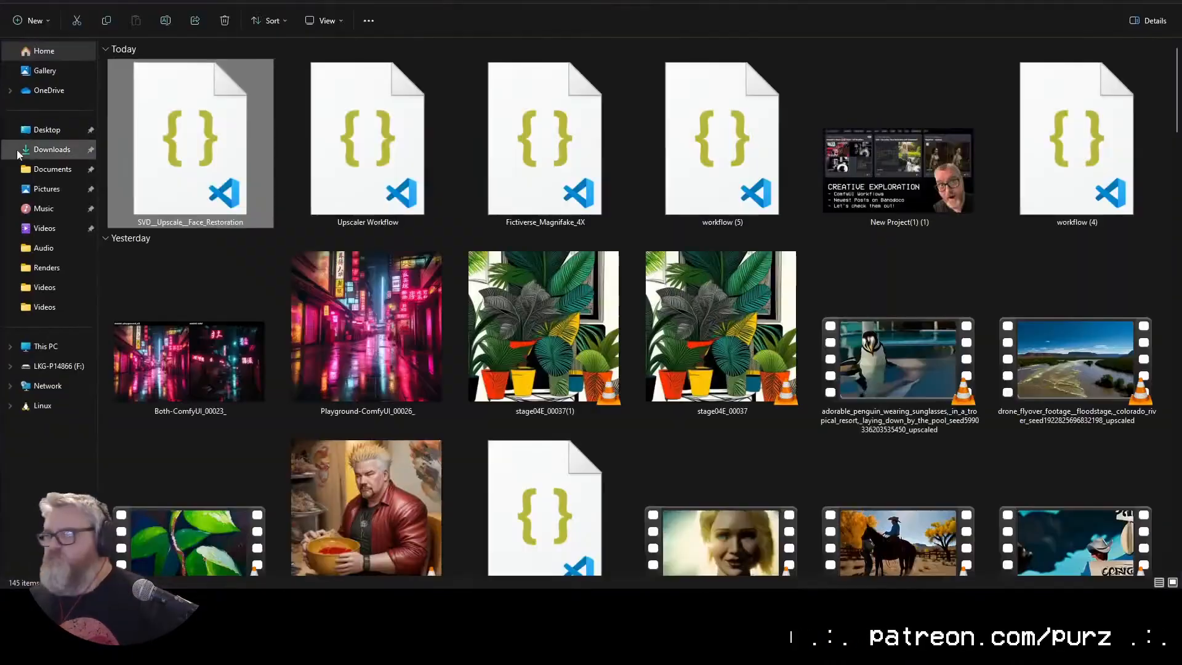
pyautogui.hotkey('alt', 'Tab')
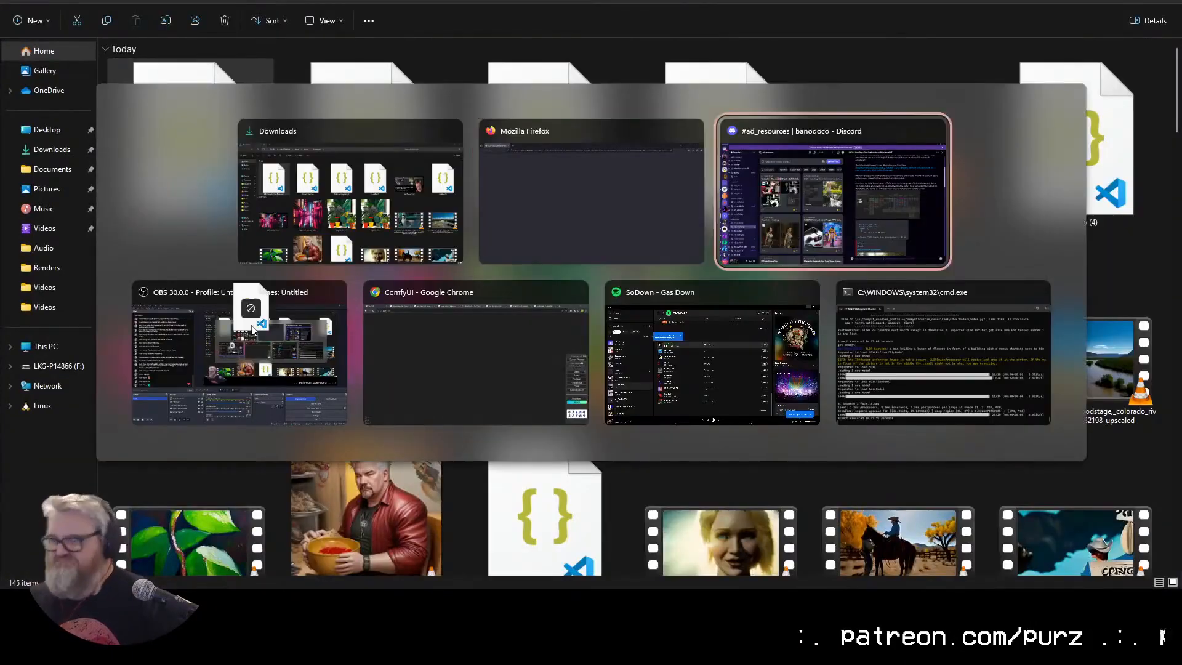
pyautogui.click(621, 355)
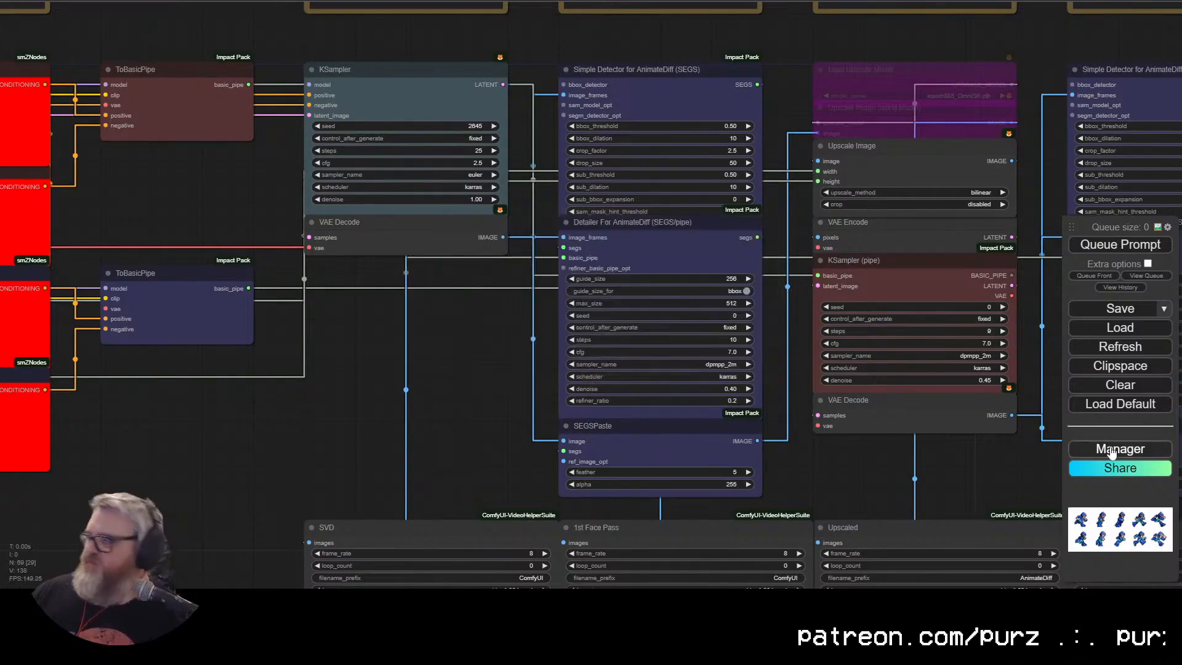
# Step: Install the missing custom nodes ComfyUI Inspire Pack, smZNodes and Facerestore CF (Code Former)
pyautogui.click(1121, 449)
pyautogui.click(640, 237)
pyautogui.click(1010, 121)
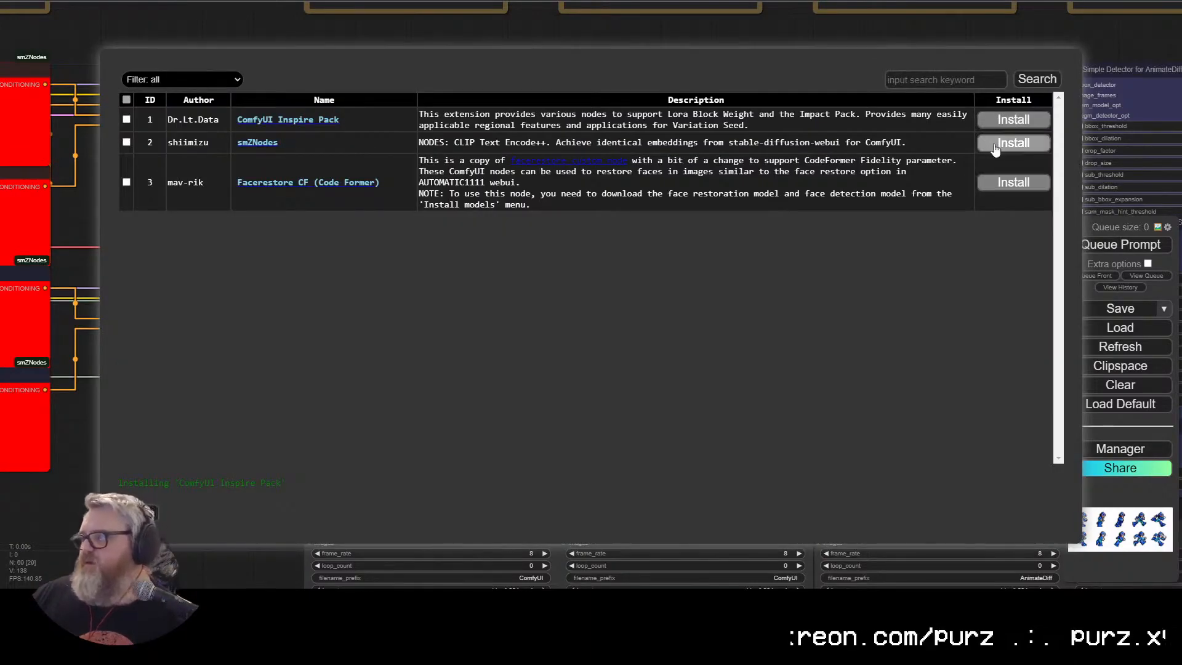
pyautogui.click(994, 157)
pyautogui.doubleClick(998, 227)
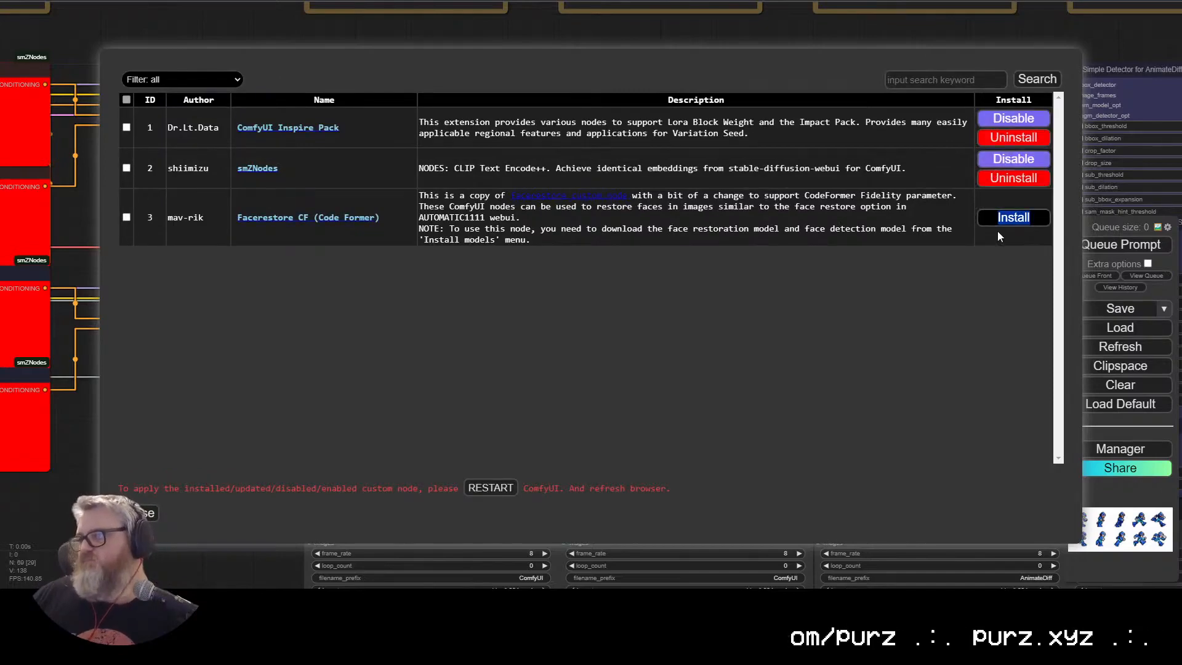
pyautogui.click(998, 225)
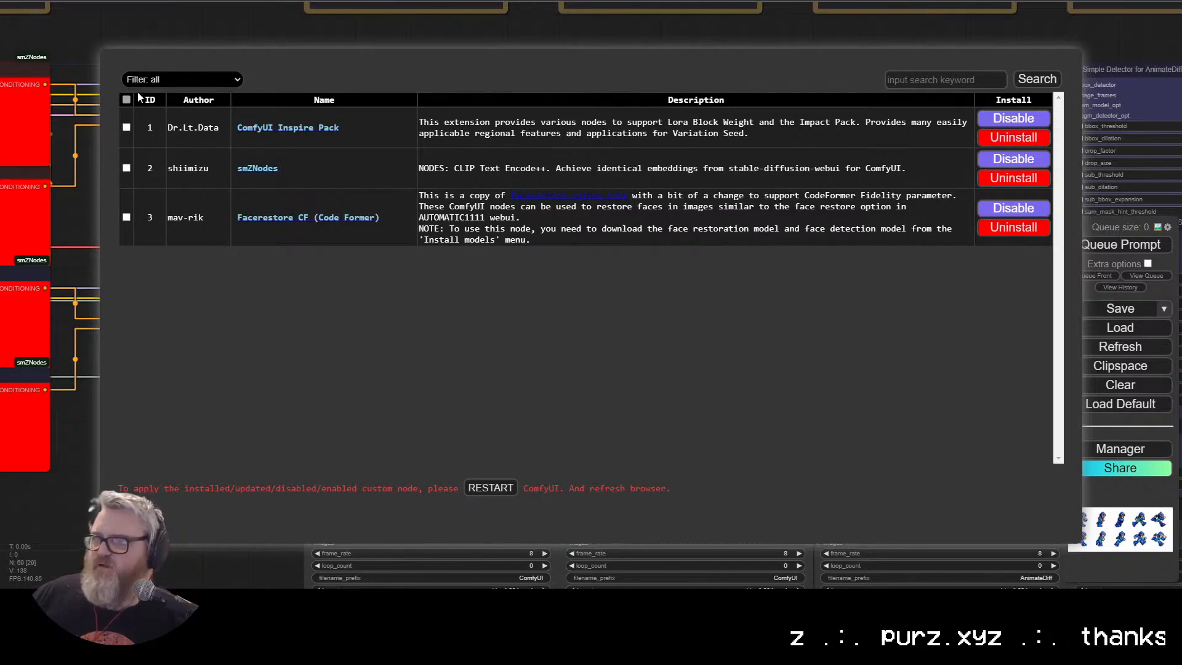
# Step: Search the manager's installable models for "face" and examine the face restoration and detection models
pyautogui.click(139, 512)
pyautogui.click(608, 263)
pyautogui.click(946, 80)
pyautogui.write('face')
pyautogui.press('Return')
pyautogui.scroll(-5, 382, 346)
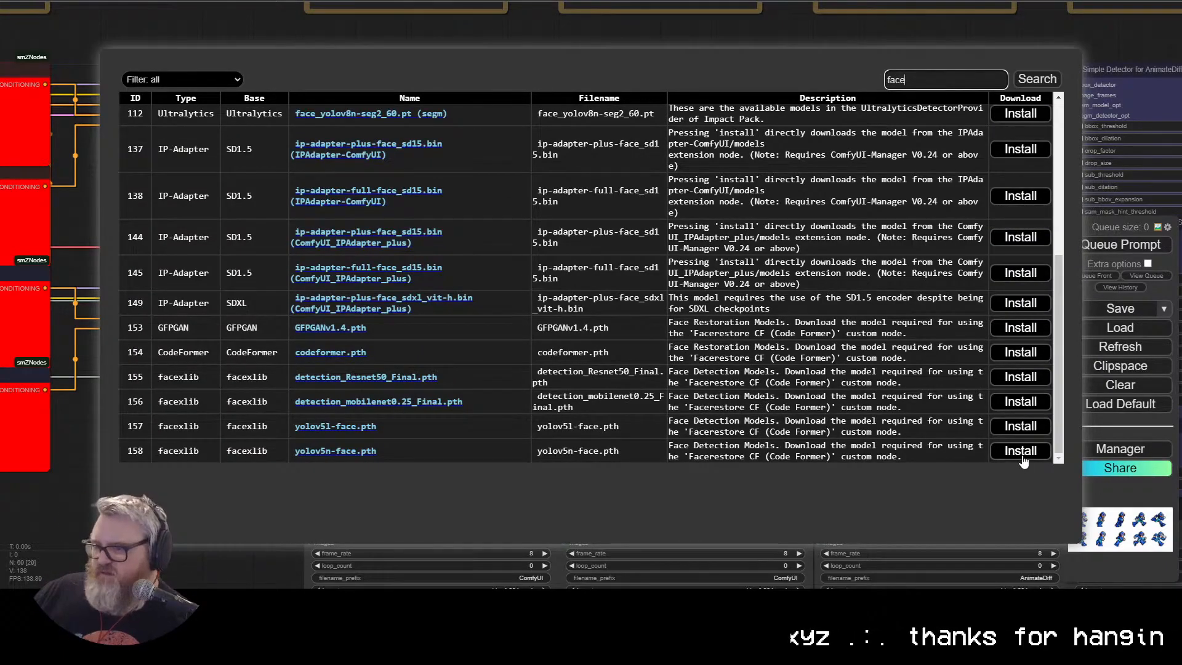
pyautogui.scroll(5, 671, 184)
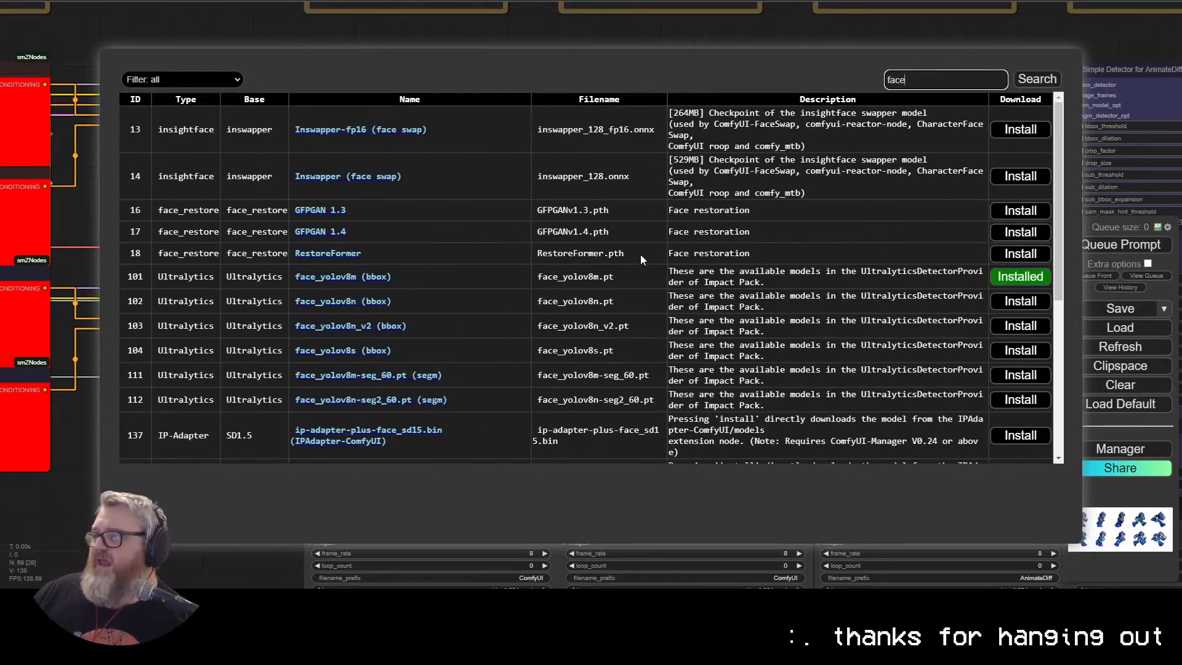
pyautogui.scroll(-5, 745, 371)
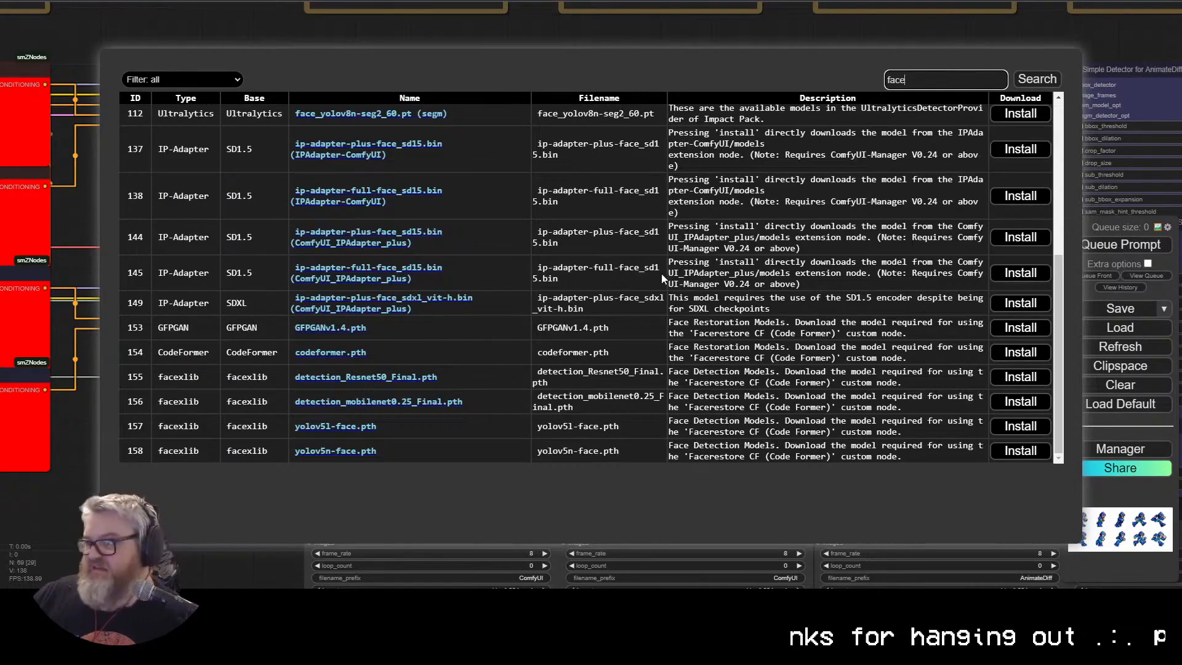
pyautogui.scroll(5, 683, 331)
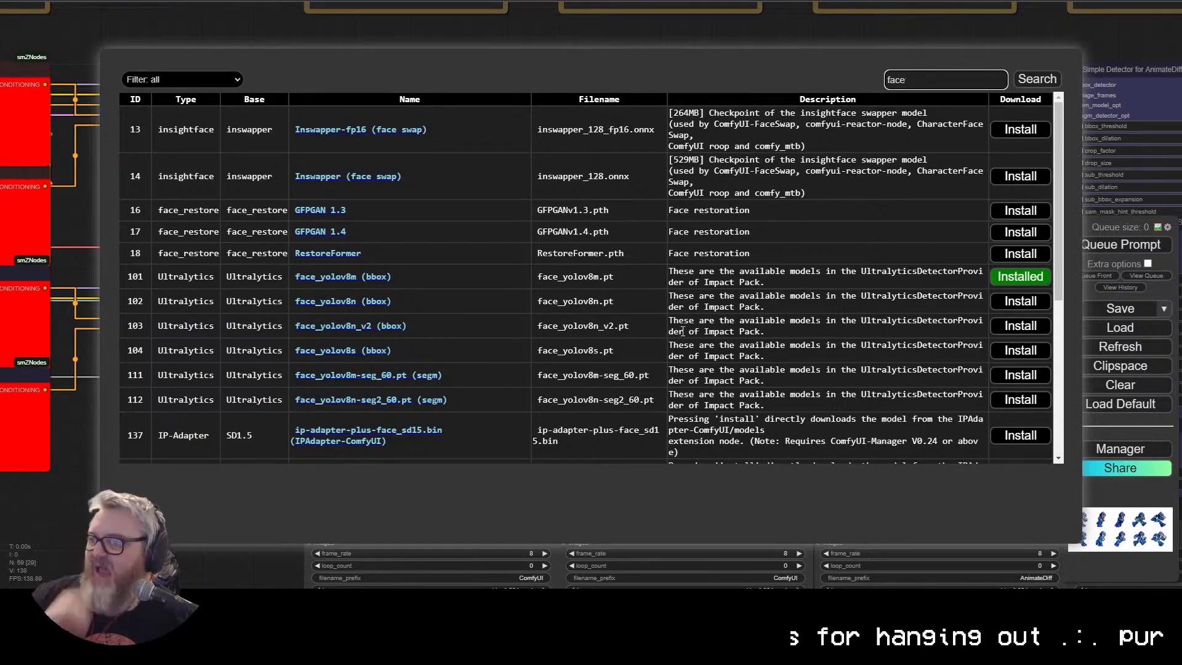
pyautogui.scroll(-5, 887, 296)
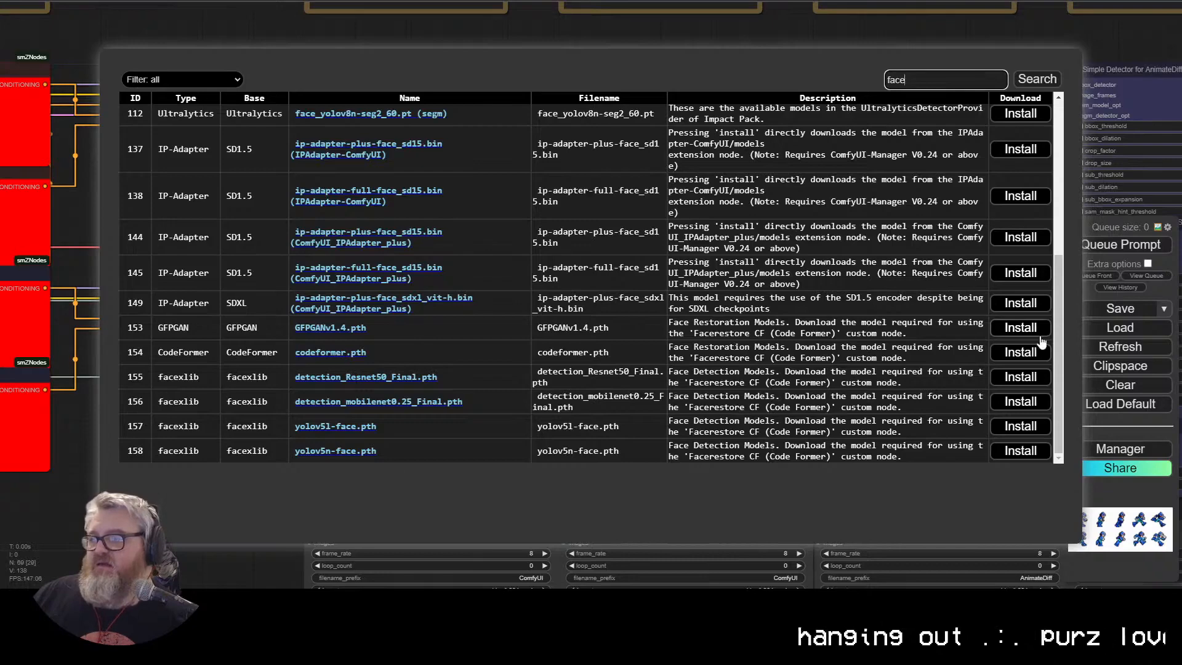
pyautogui.scroll(5, 983, 338)
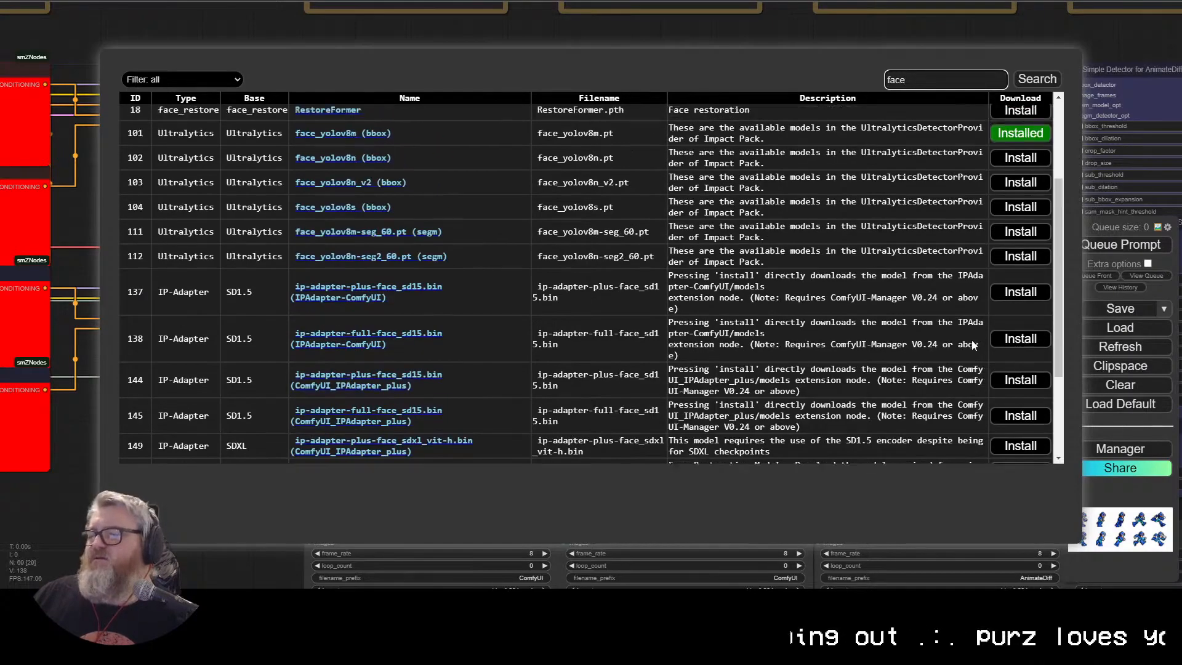
# Step: Reopen the model installer and install the face detection models yolov5n-face.pth and yolov5l-face.pth
pyautogui.click(140, 516)
pyautogui.click(649, 258)
pyautogui.scroll(-5, 563, 423)
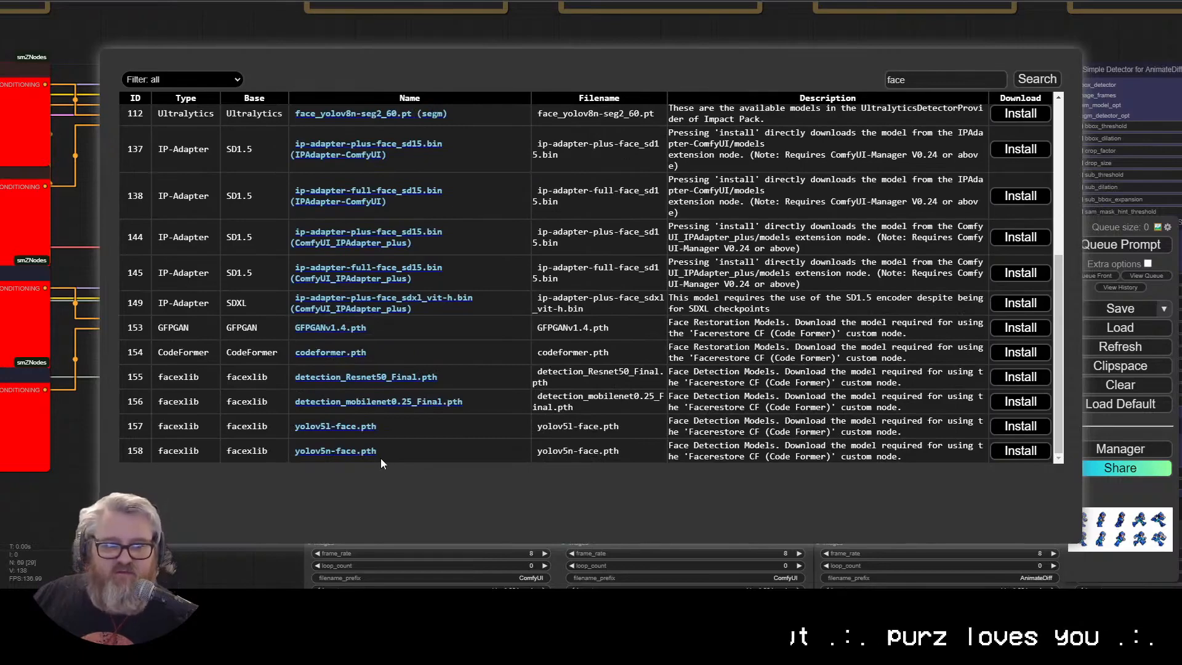
pyautogui.click(1020, 450)
pyautogui.click(1025, 425)
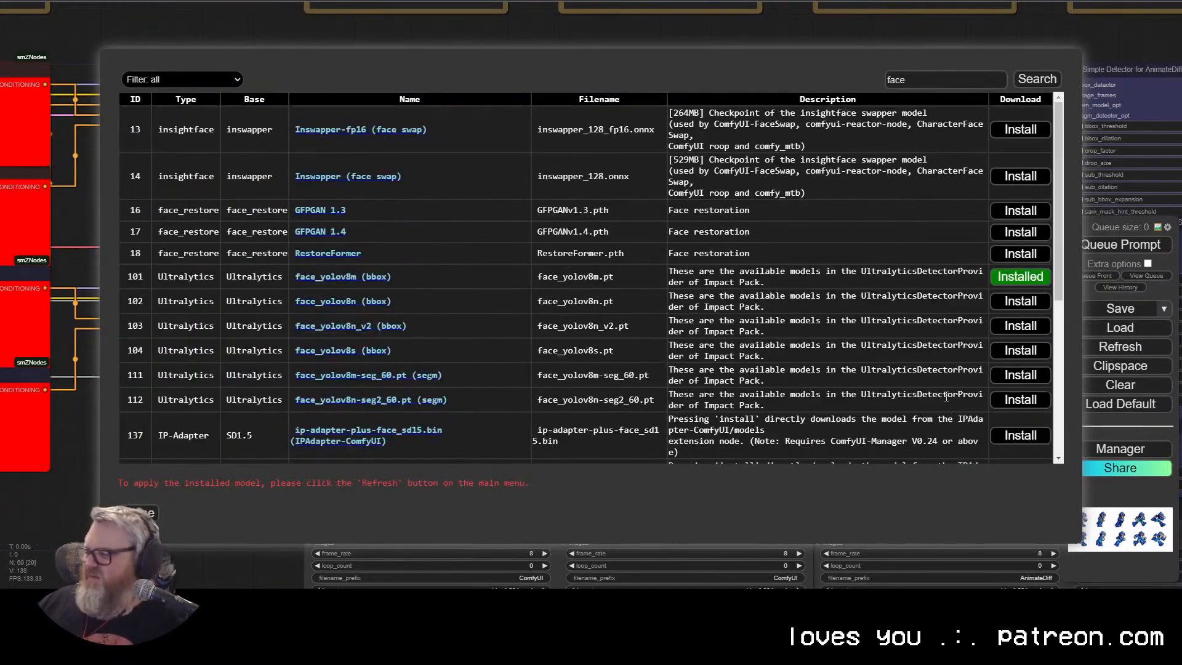
# Step: Install the face models detection_Resnet50_Final.pth, detection_mobilenet0.25_Final.pth, codeformer.pth, GFPGANv1.4.pth and RestoreFormer
pyautogui.scroll(-5, 951, 389)
pyautogui.click(1019, 377)
pyautogui.scroll(-5, 1020, 369)
pyautogui.click(1016, 352)
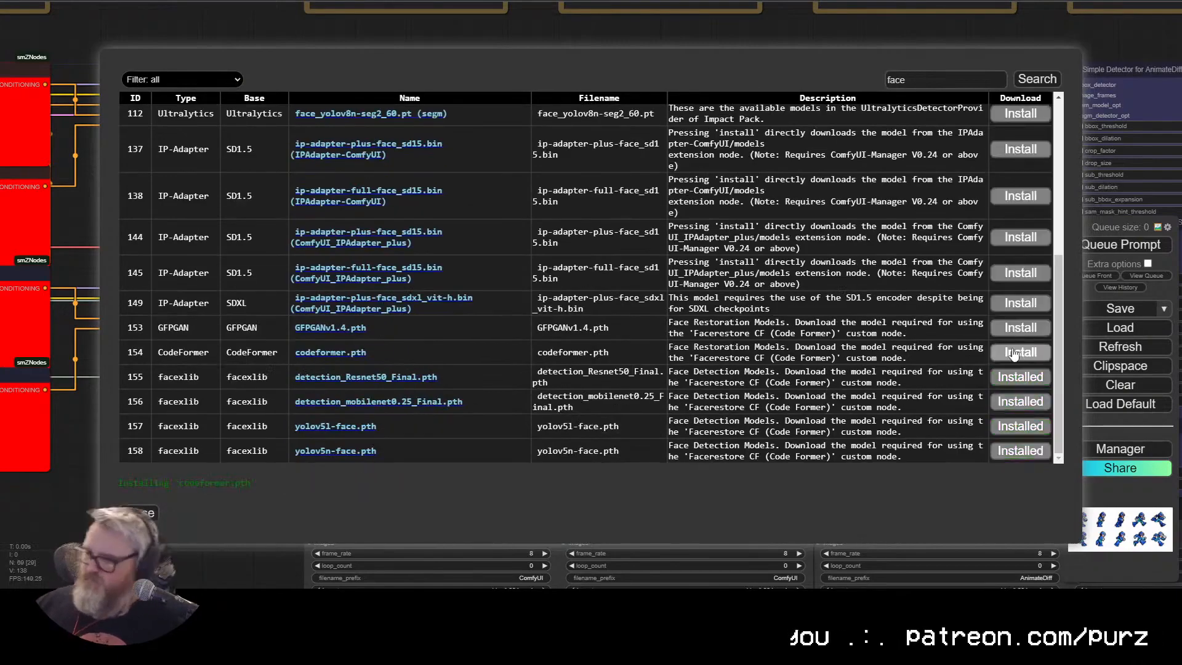
pyautogui.scroll(-5, 1022, 336)
pyautogui.click(1020, 329)
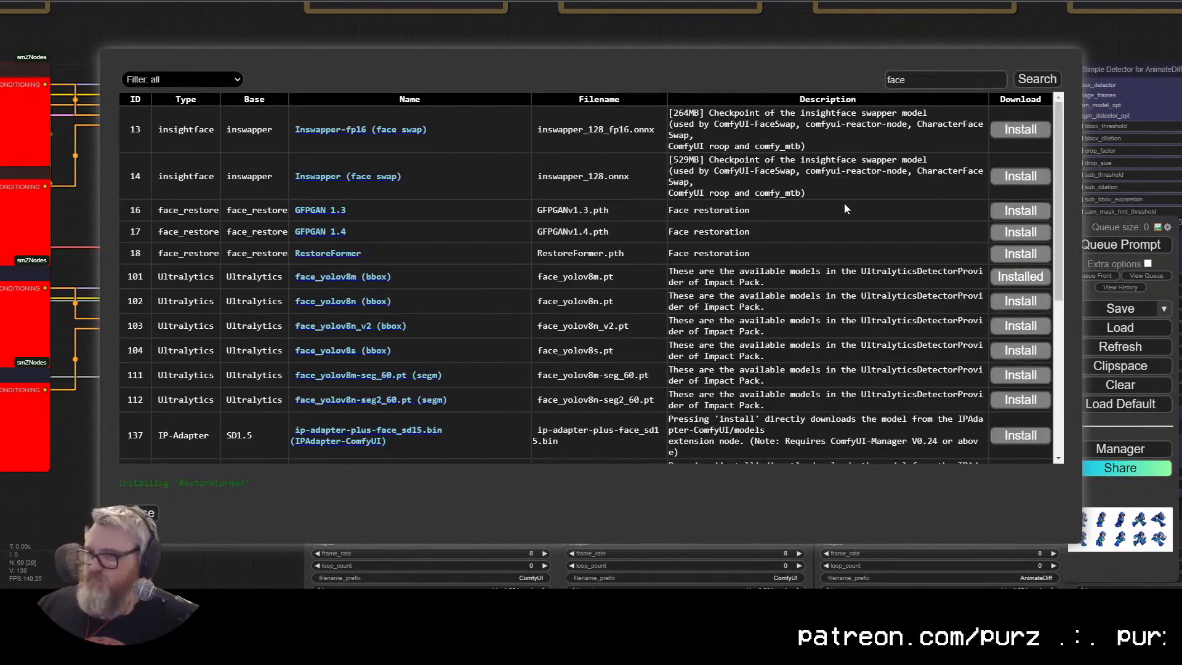
pyautogui.scroll(-5, 770, 247)
# Step: Close the manager, stop the running ComfyUI server in its console and relaunch it
pyautogui.click(140, 513)
pyautogui.click(312, 416)
pyautogui.hotkey('alt', 'Tab')
pyautogui.hotkey('ctrl', 'c')
pyautogui.hotkey('ctrl', 'c')
pyautogui.press('super+r')
pyautogui.press('Return')
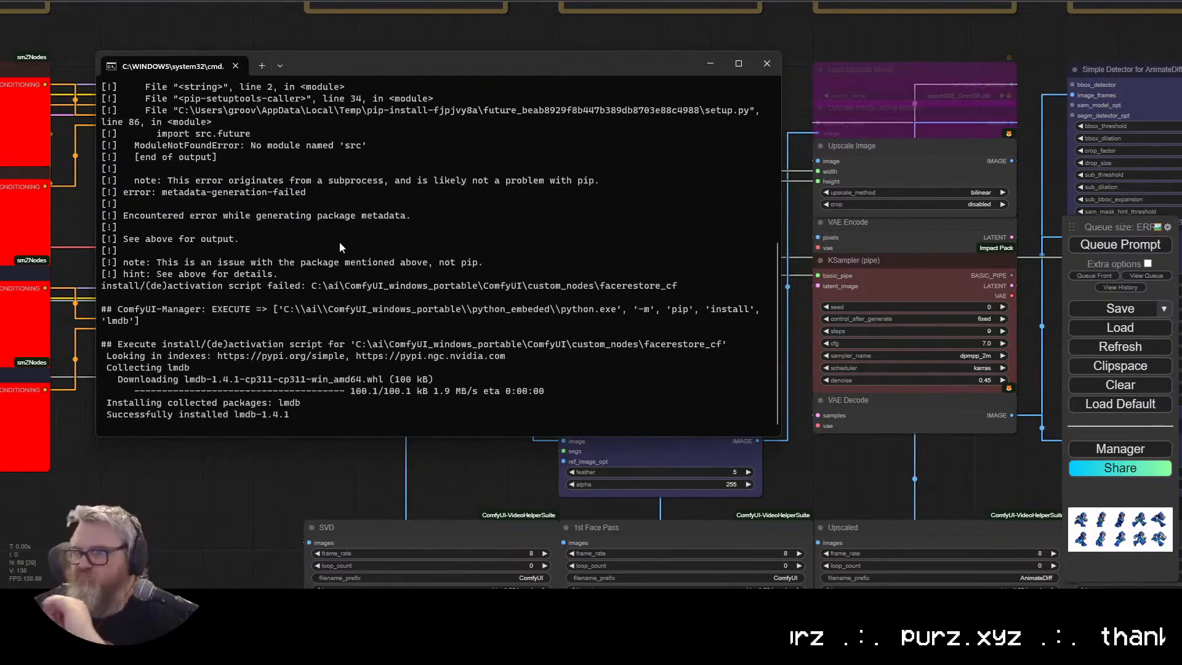
# Step: Examine the console output of the facerestore_cf dependency installation, including the future and lmdb packages
pyautogui.scroll(7, 386, 222)
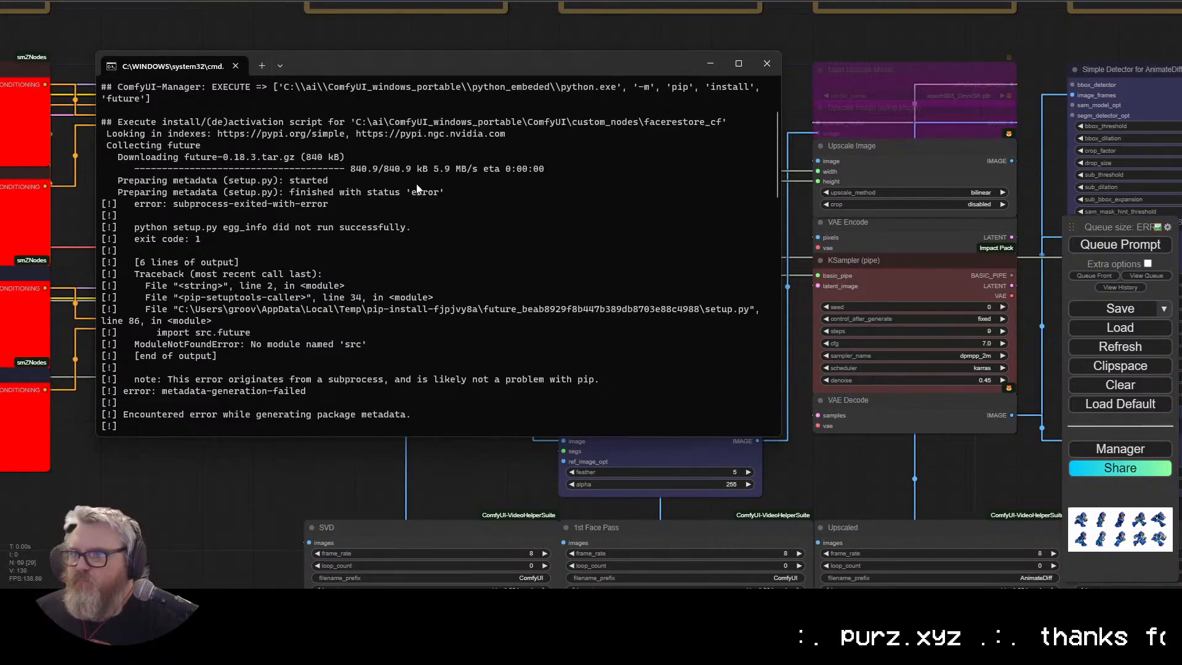
pyautogui.scroll(-20, 315, 271)
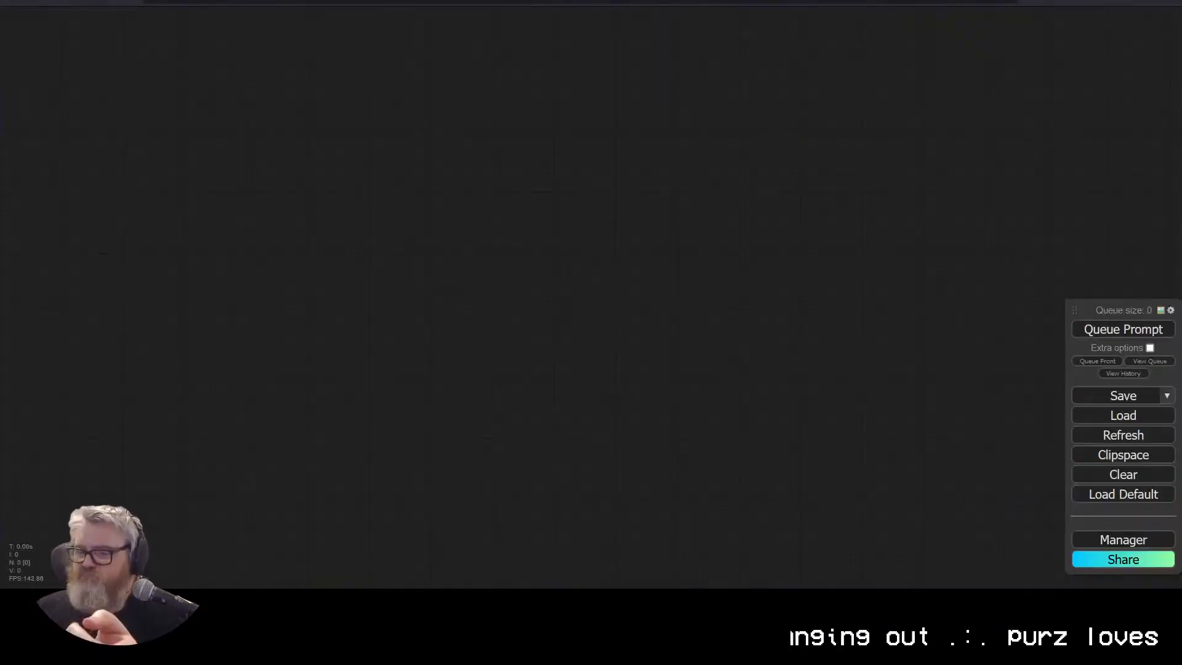
# Step: Read the latest updates in the Anything Everywhere custom node's README and return to the SVD workflow
pyautogui.doubleClick(215, 129)
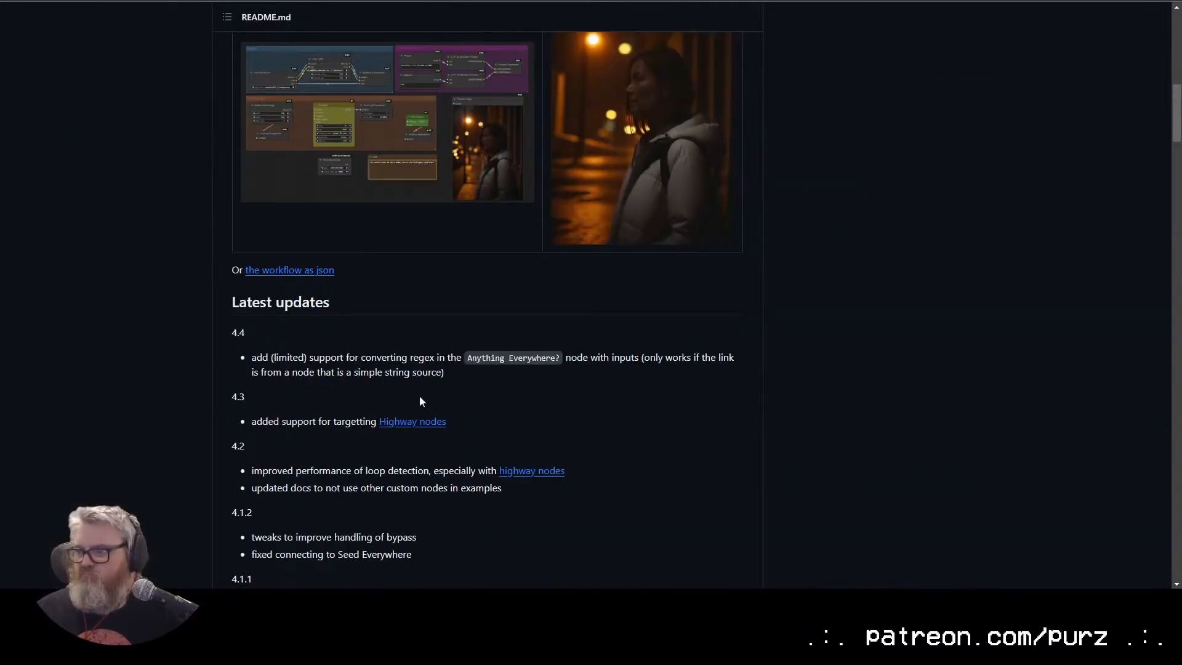
pyautogui.scroll(-3, 465, 234)
pyautogui.click(1030, 121)
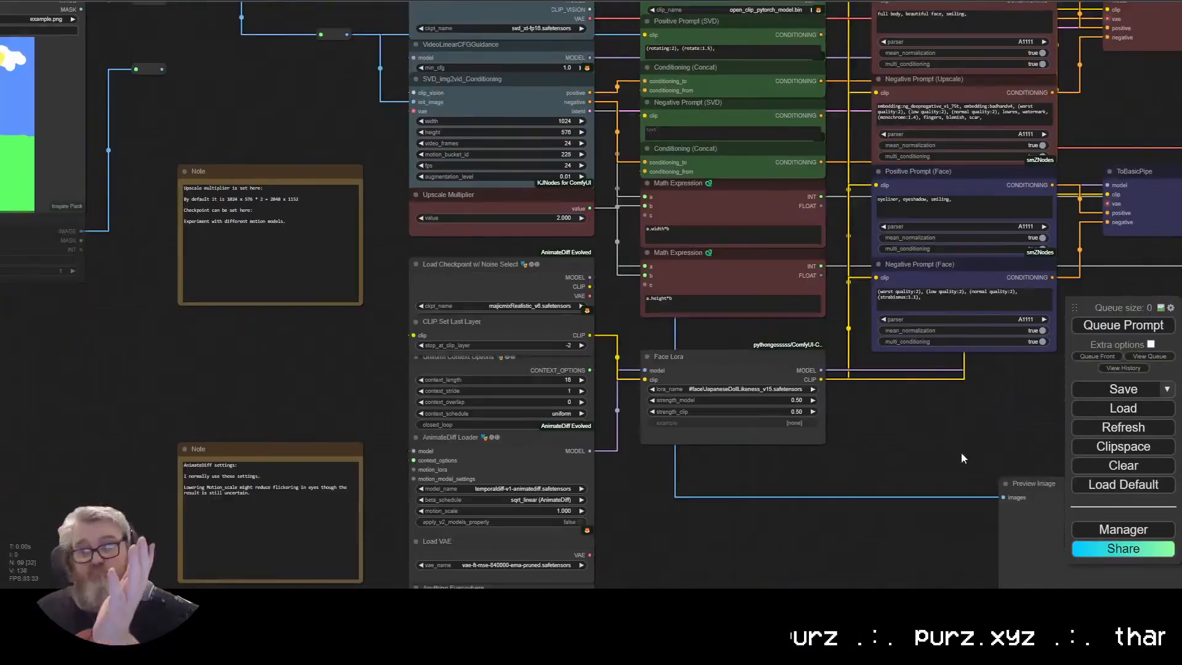
# Step: Set the Image Only Checkpoint Loader's checkpoint to svd\svd_xt-fp16.safetensors
pyautogui.moveTo(196, 363); pyautogui.dragTo(611, 518)
pyautogui.scroll(3, 611, 519)
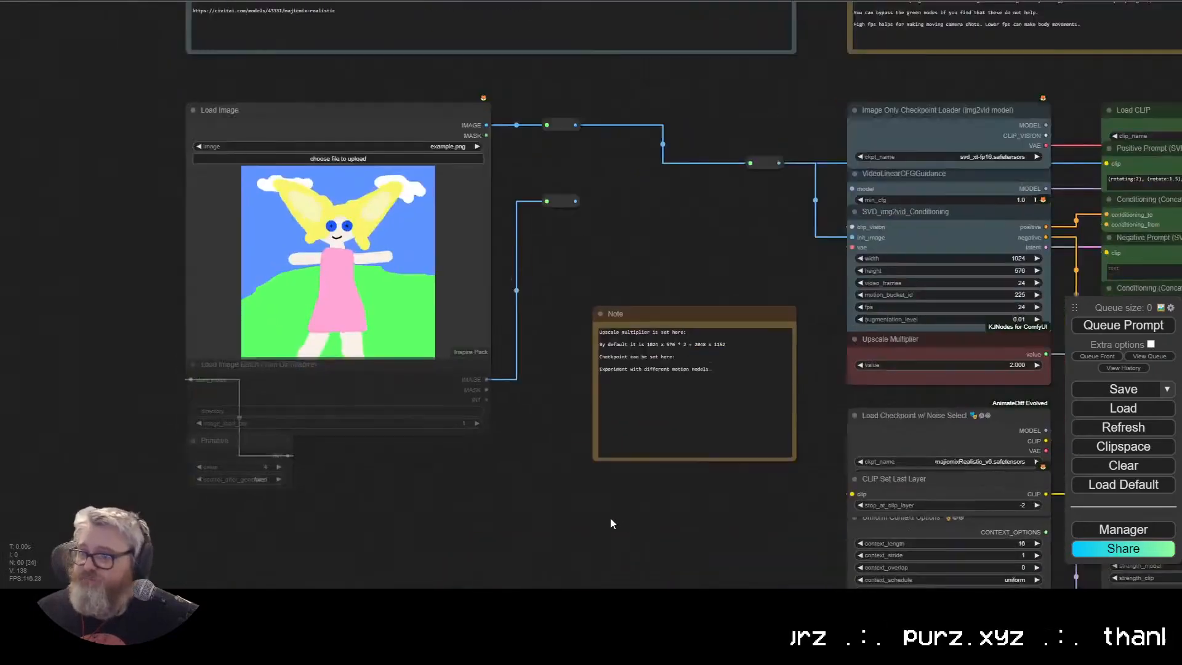
pyautogui.moveTo(665, 274); pyautogui.dragTo(392, 412)
pyautogui.moveTo(499, 313); pyautogui.dragTo(293, 349)
pyautogui.click(576, 301)
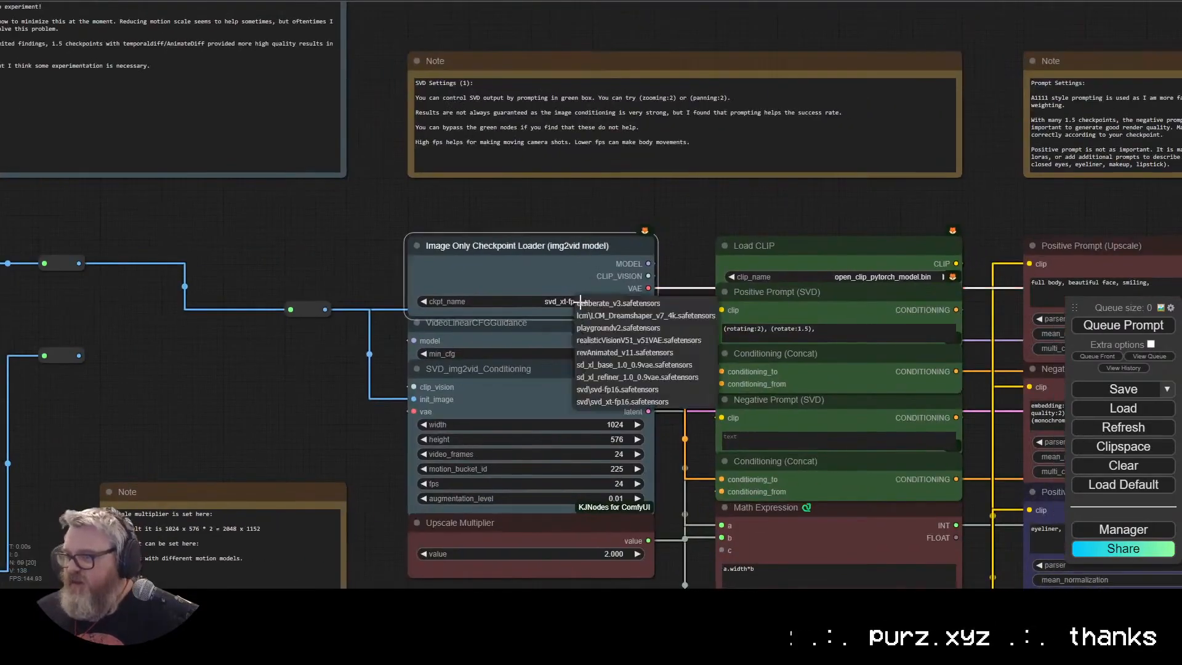
pyautogui.click(603, 401)
# Step: Check the CLIP model selection in the green Load CLIP node
pyautogui.moveTo(200, 200); pyautogui.dragTo(620, 475)
pyautogui.moveTo(390, 393); pyautogui.dragTo(0, 52)
pyautogui.click(377, 207)
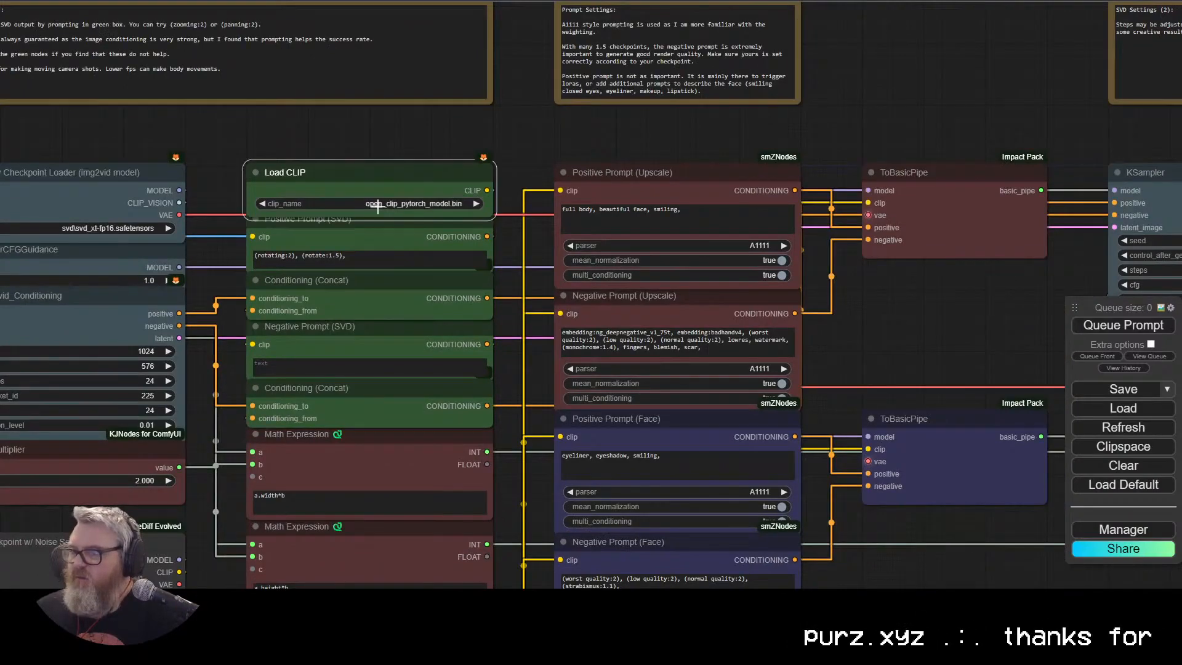
pyautogui.moveTo(368, 172)
pyautogui.mouseDown()
pyautogui.moveTo(368, 137)
pyautogui.moveTo(368, 149)
pyautogui.mouseUp()
pyautogui.click(360, 337)
# Step: Check which installed checkpoints the Load Checkpoint w/ Noise Select node offers, keeping its current selection
pyautogui.moveTo(222, 565); pyautogui.dragTo(399, 253)
pyautogui.click(270, 288)
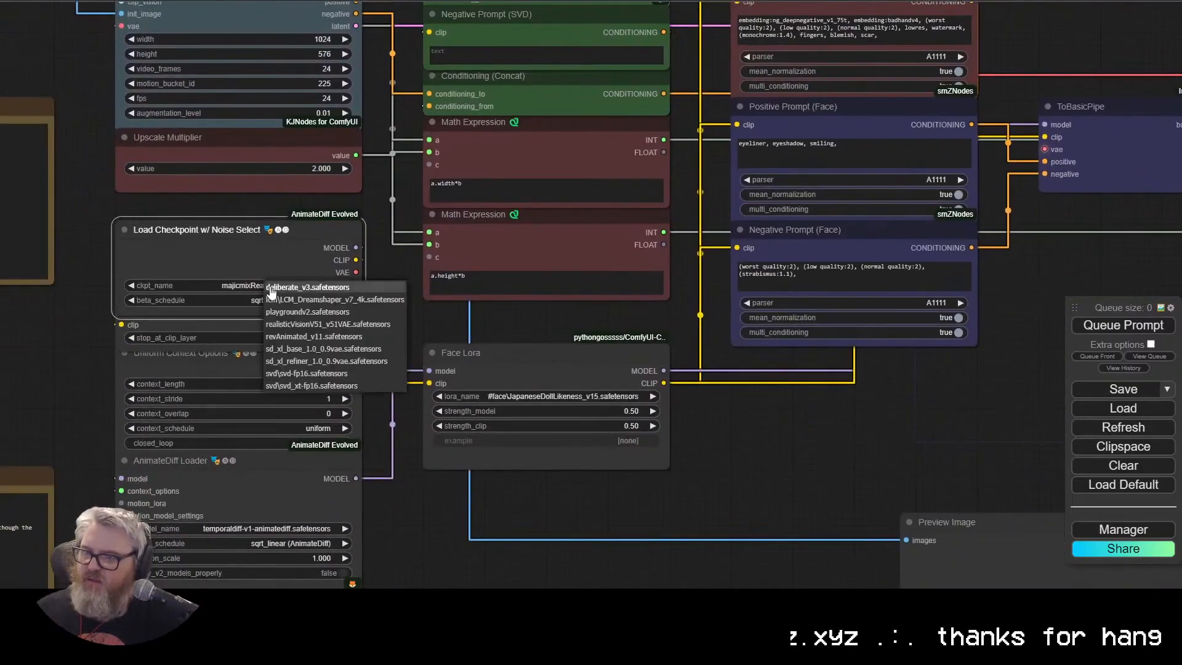
pyautogui.click(266, 248)
pyautogui.click(268, 287)
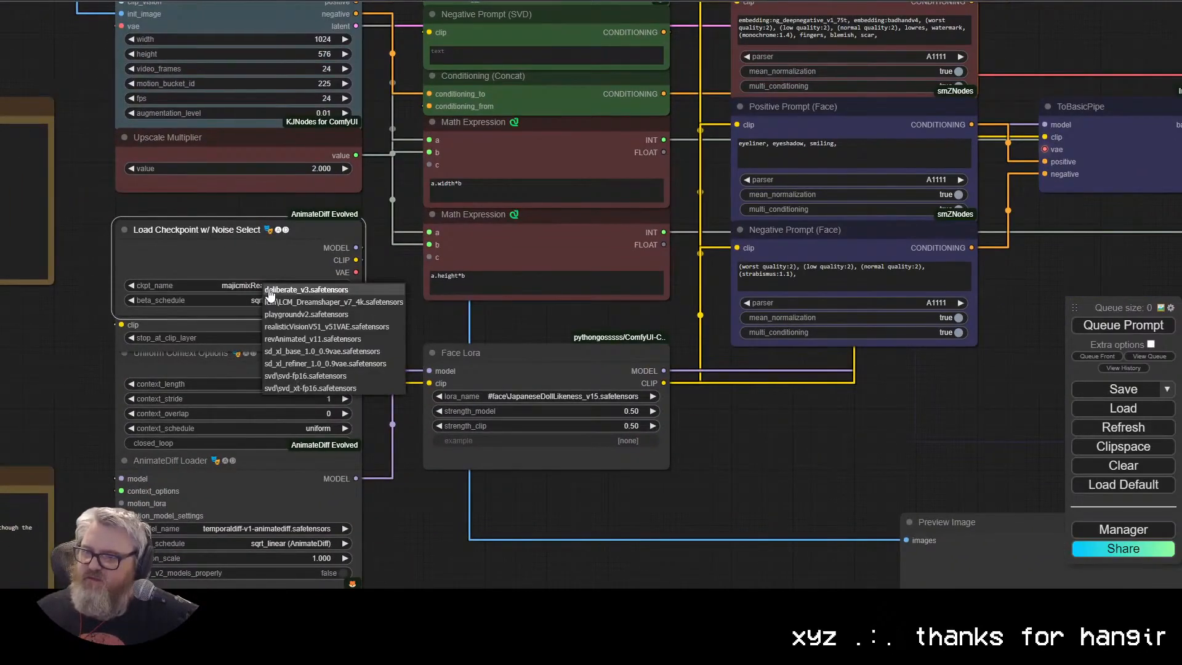
pyautogui.click(272, 287)
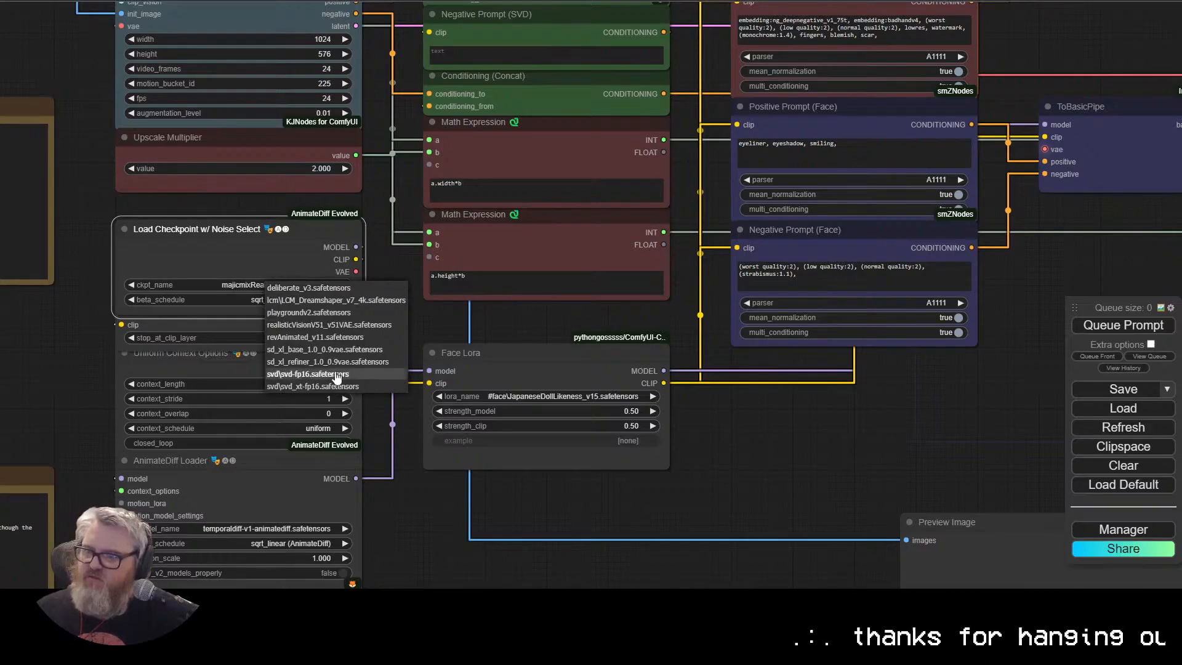
pyautogui.click(324, 269)
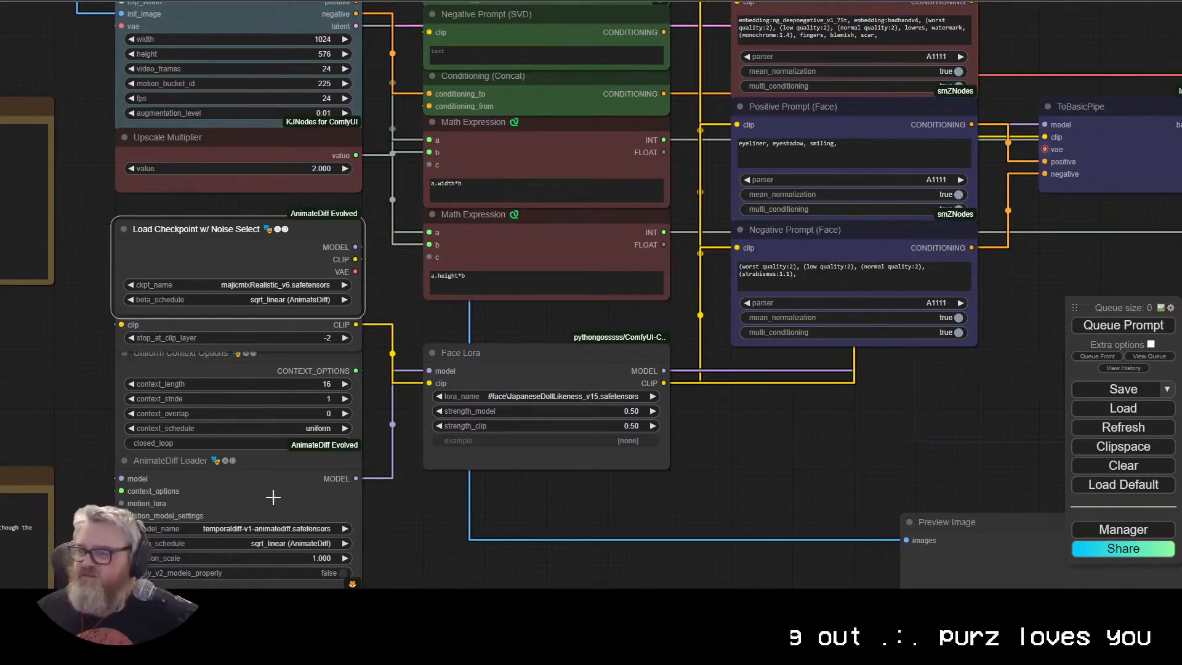
# Step: Examine the checkpoint, AnimateDiff Loader, Load VAE and Face Lora nodes to see which models the workflow calls for
pyautogui.moveTo(279, 446); pyautogui.dragTo(337, 292)
pyautogui.click(345, 374)
pyautogui.click(397, 451)
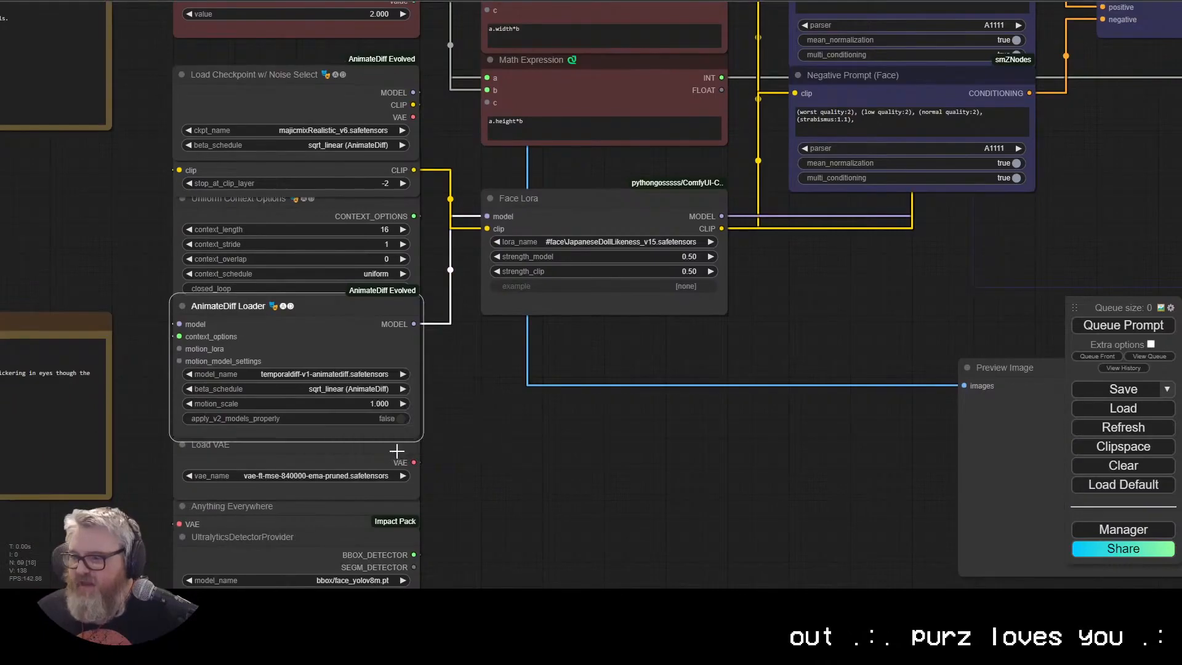
pyautogui.moveTo(470, 569); pyautogui.dragTo(582, 265)
pyautogui.click(459, 358)
pyautogui.click(472, 362)
pyautogui.click(684, 404)
pyautogui.moveTo(689, 141); pyautogui.dragTo(478, 428)
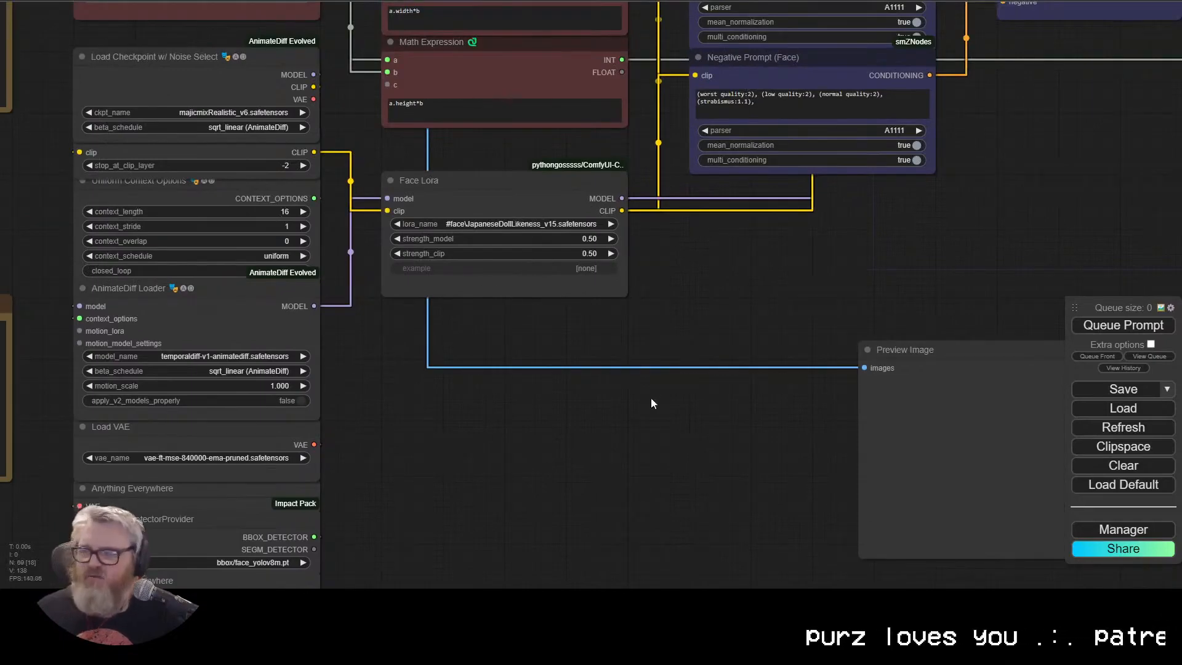
pyautogui.moveTo(500, 362); pyautogui.dragTo(484, 544)
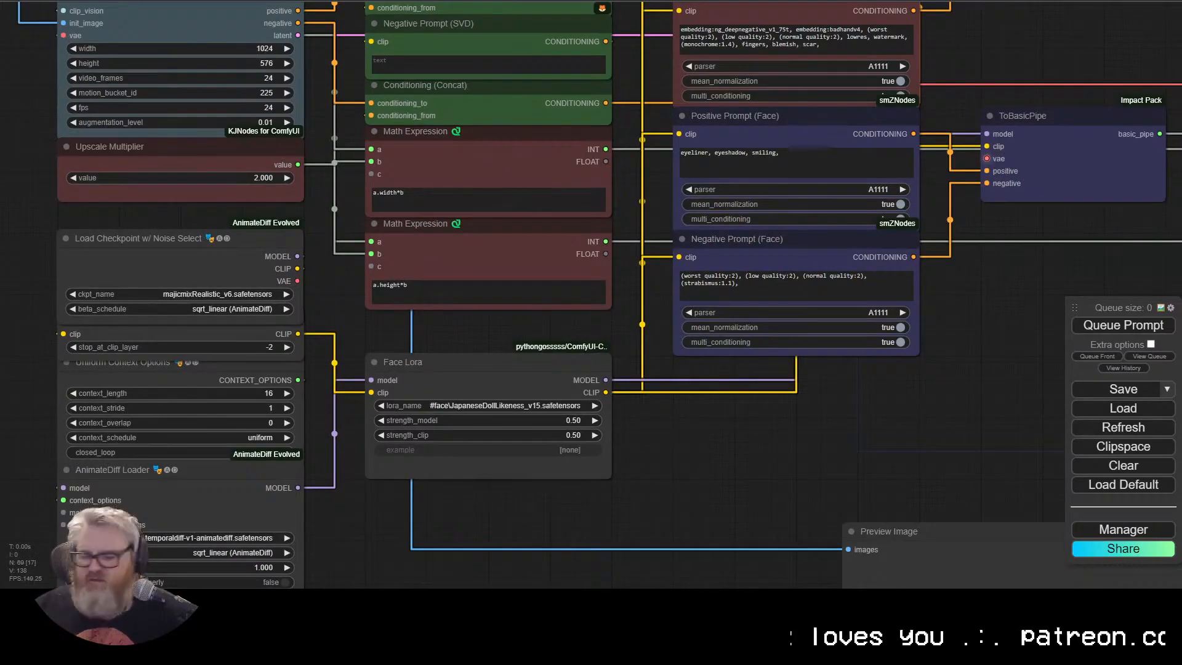
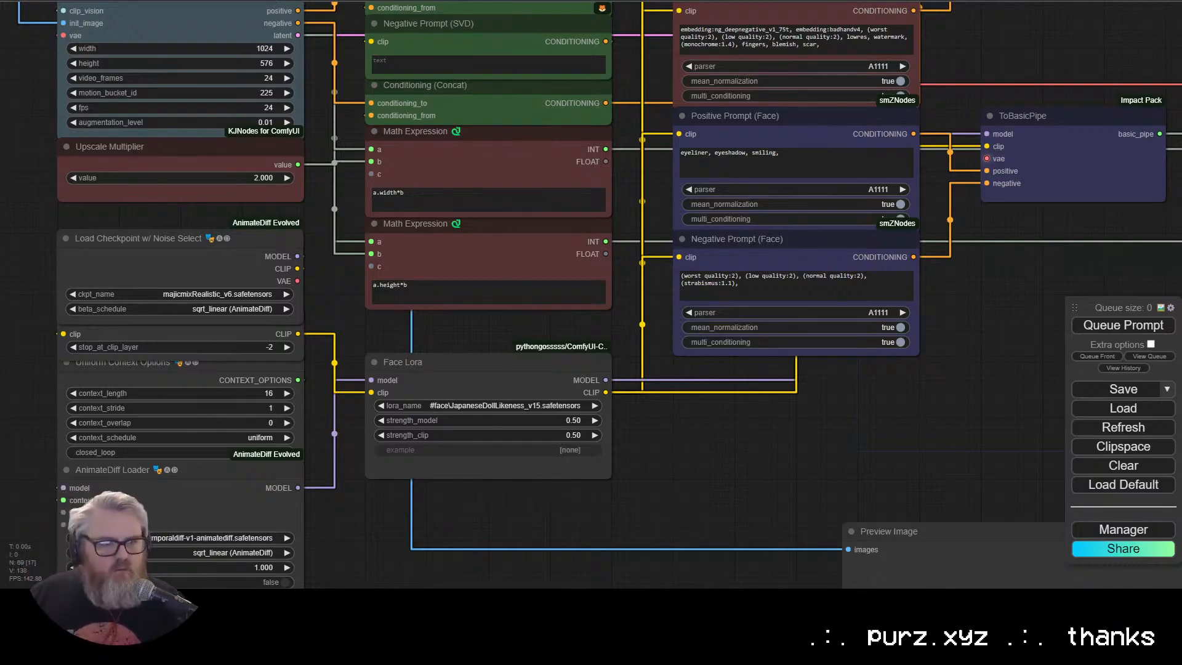
# Step: Set the Face Lora node's model strength and clip strength to 0
pyautogui.click(547, 417)
pyautogui.press('BackSpace')
pyautogui.press('Return')
pyautogui.click(534, 436)
pyautogui.press('BackSpace')
pyautogui.press('Return')
# Step: Load purz-face_4400.safetensors in the Face Lora node and set its model and clip strengths to 0.50
pyautogui.click(527, 408)
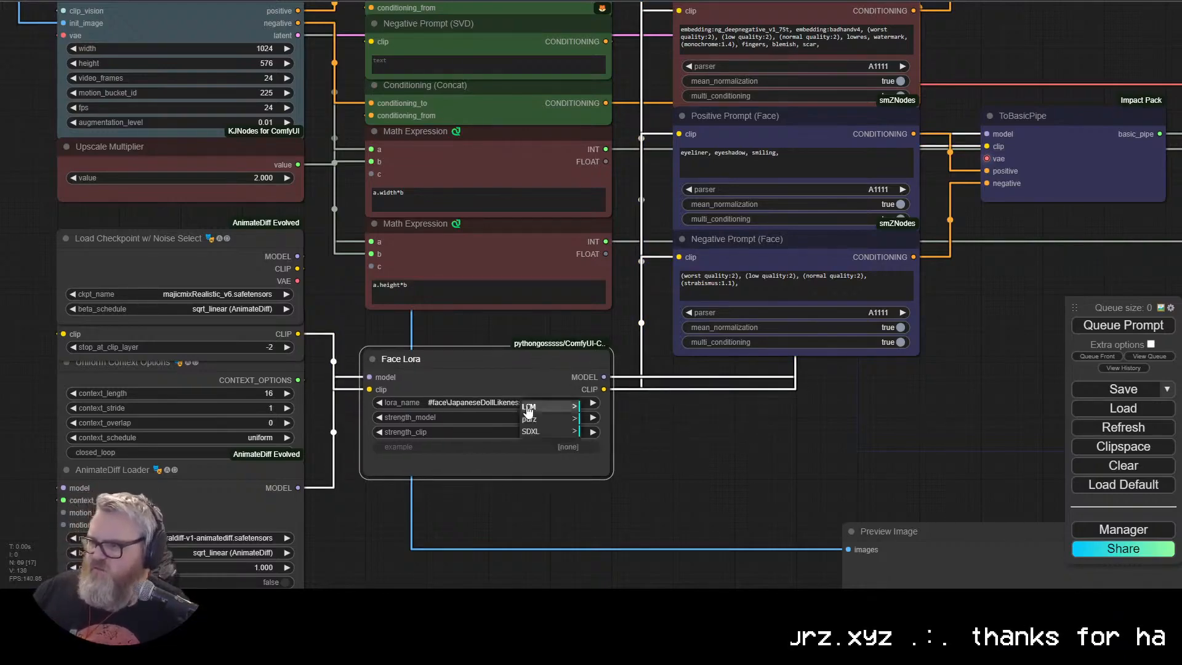
pyautogui.click(547, 420)
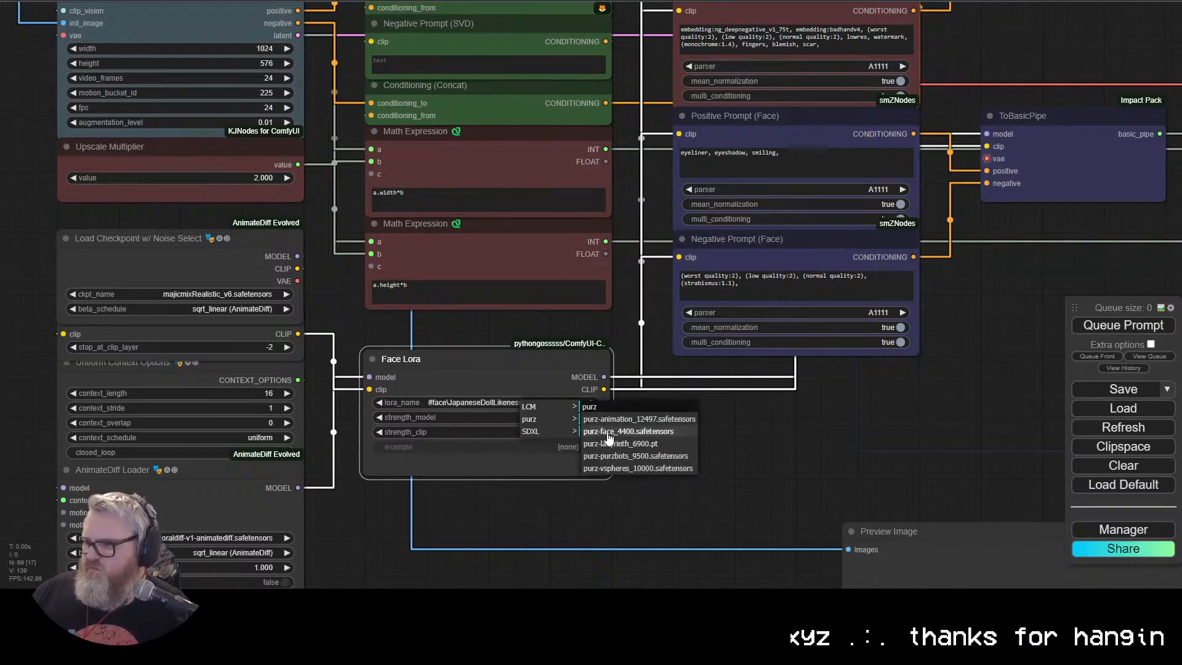
pyautogui.click(606, 430)
pyautogui.click(568, 418)
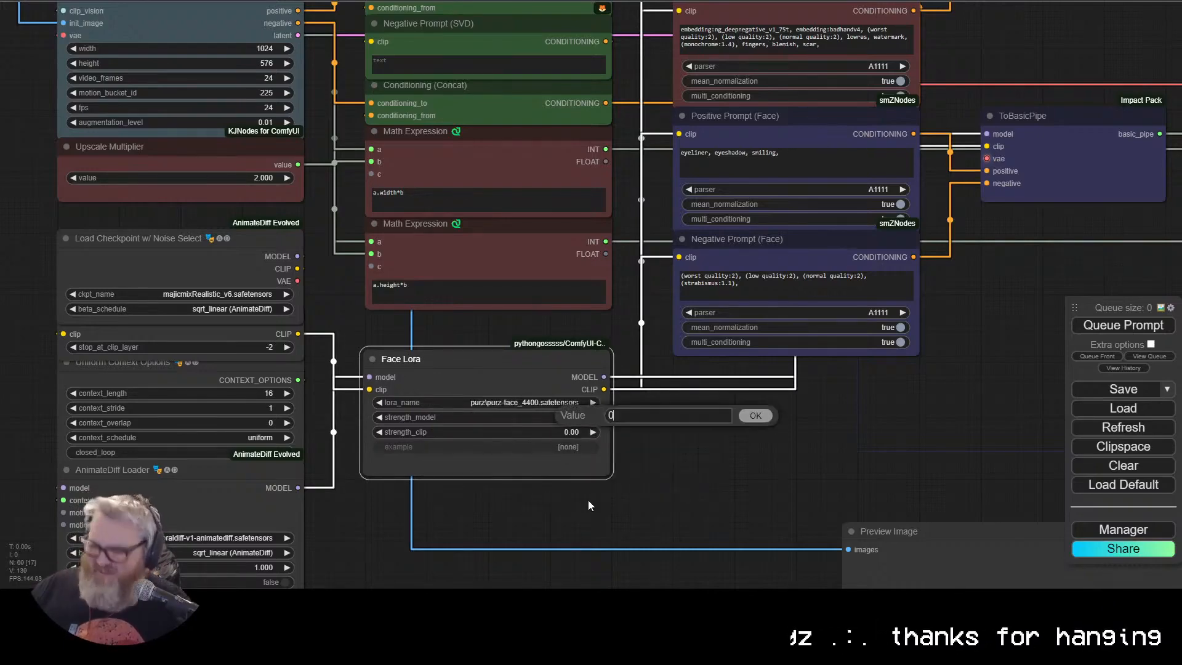
pyautogui.write('0.5')
pyautogui.press('Return')
pyautogui.moveTo(834, 433); pyautogui.dragTo(813, 410)
pyautogui.scroll(-6, 813, 411)
pyautogui.scroll(3, 291, 206)
pyautogui.moveTo(291, 206); pyautogui.dragTo(299, 152)
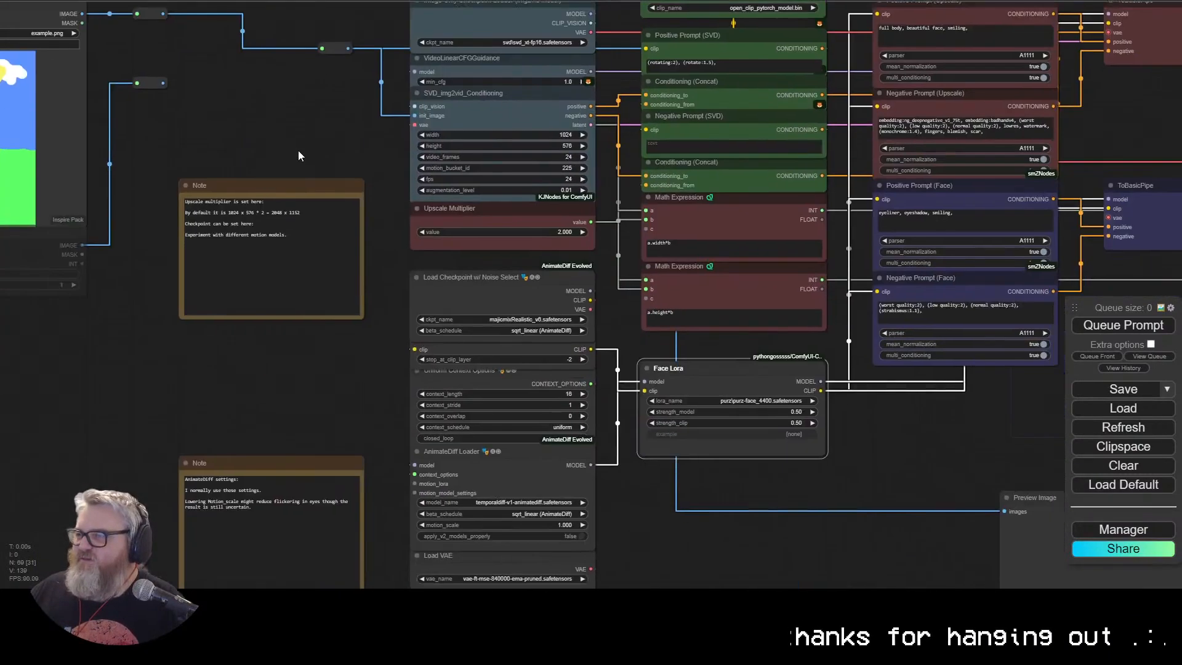
pyautogui.moveTo(766, 503); pyautogui.dragTo(717, 245)
pyautogui.moveTo(616, 320); pyautogui.dragTo(636, 662)
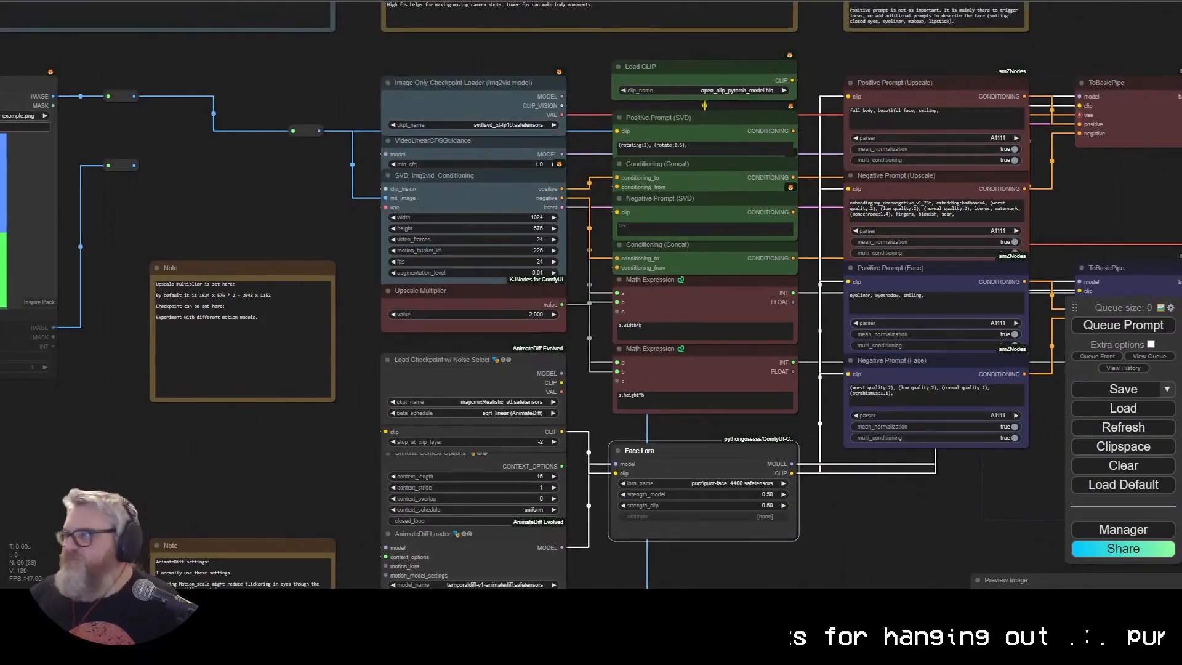
# Step: Switch to the Discord thread on SVD + Upscaling + Face Restoration and open its Hugging Face link for the CLIP model
pyautogui.hotkey('ctrl', 'Tab')
pyautogui.hotkey('ctrl', 'Tab')
pyautogui.hotkey('ctrl', 'Tab')
pyautogui.scroll(-15, 385, 273)
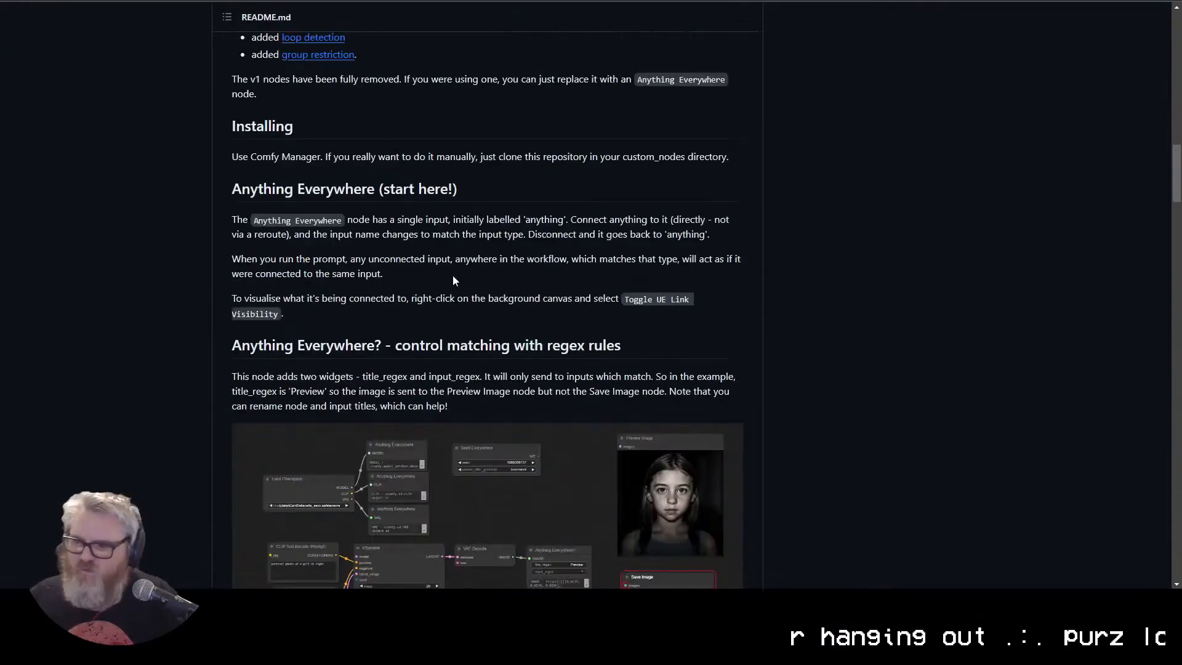
pyautogui.scroll(-15, 452, 280)
pyautogui.hotkey('ctrl', 'Tab')
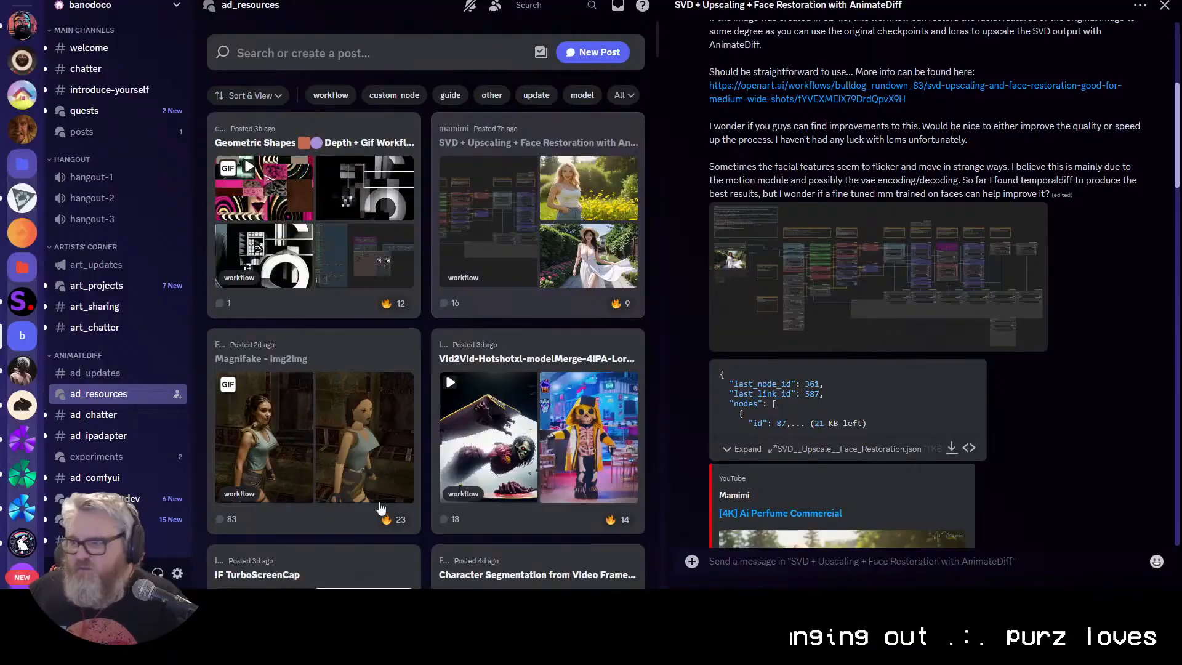
pyautogui.scroll(-15, 902, 350)
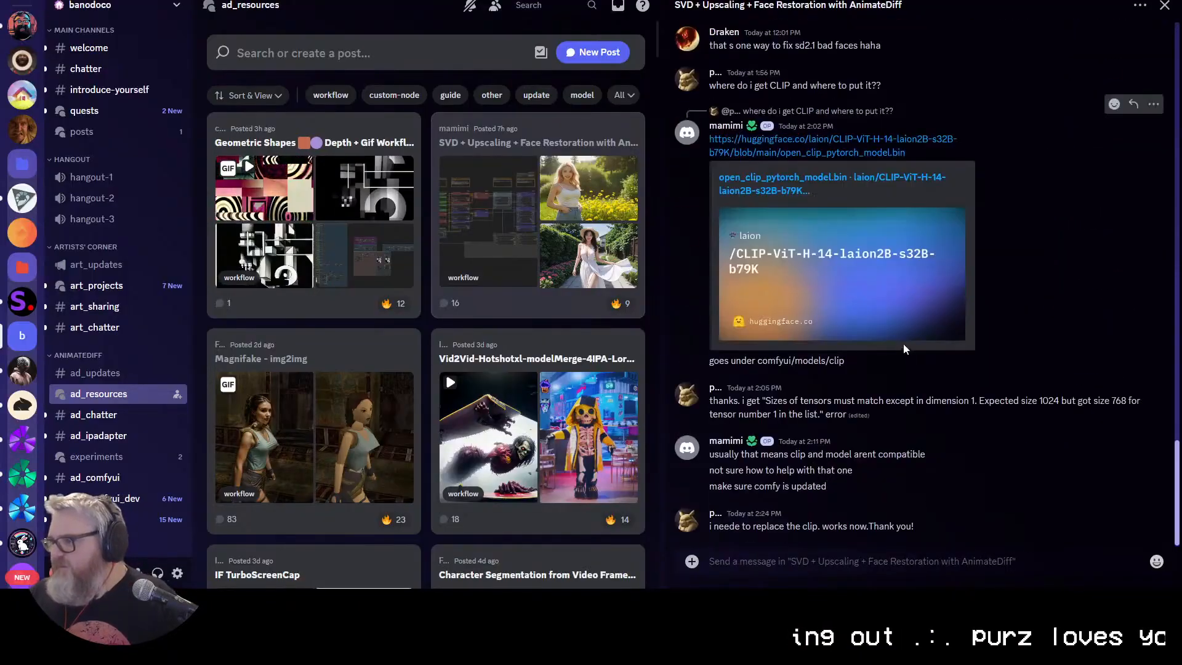
pyautogui.click(859, 144)
# Step: Download open_clip_pytorch_model.bin from the Hugging Face page and show the file in its download folder
pyautogui.click(167, 244)
pyautogui.hotkey('ctrl', 'Tab')
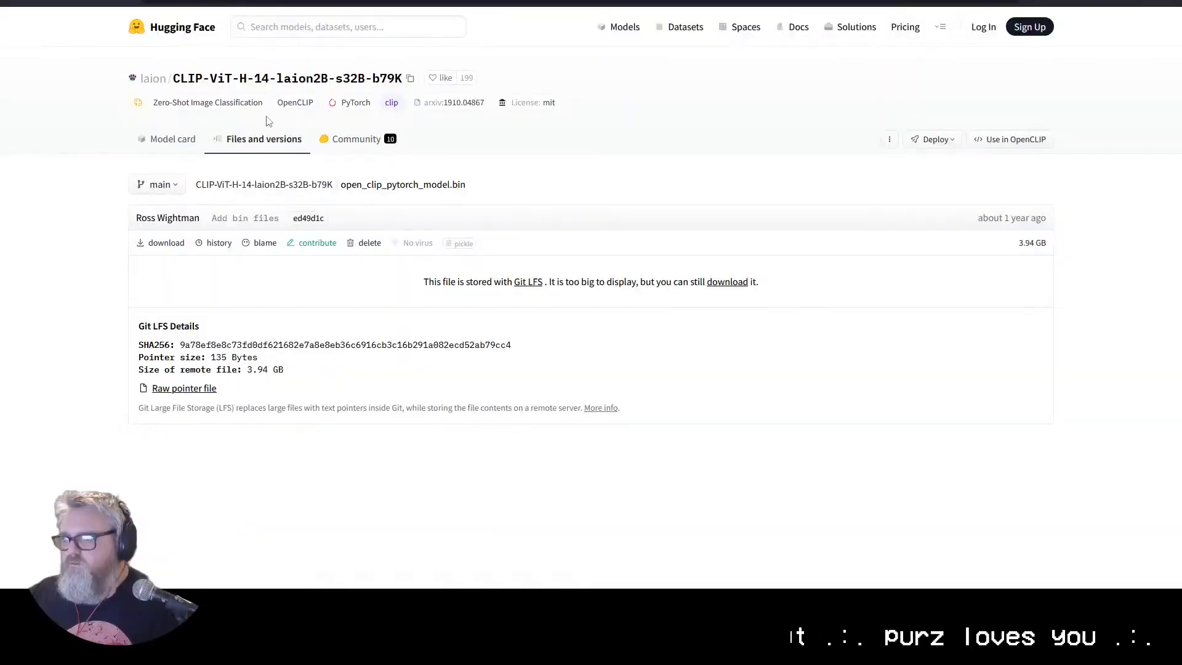
pyautogui.click(372, 1)
pyautogui.press('Escape')
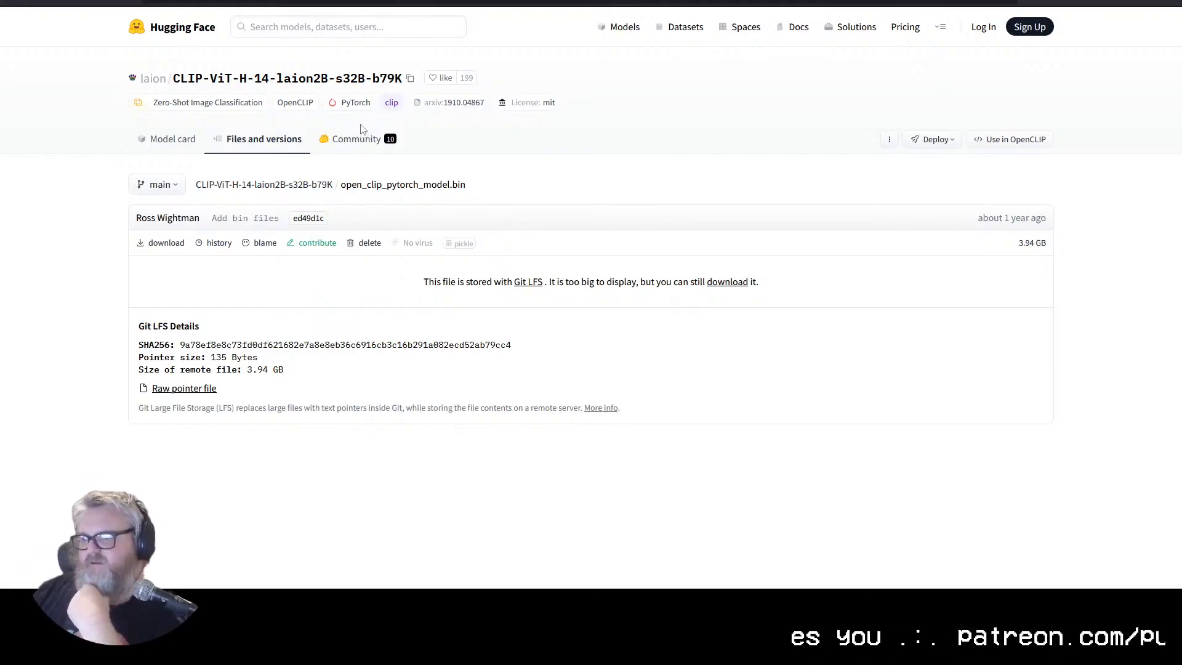
pyautogui.click(264, 143)
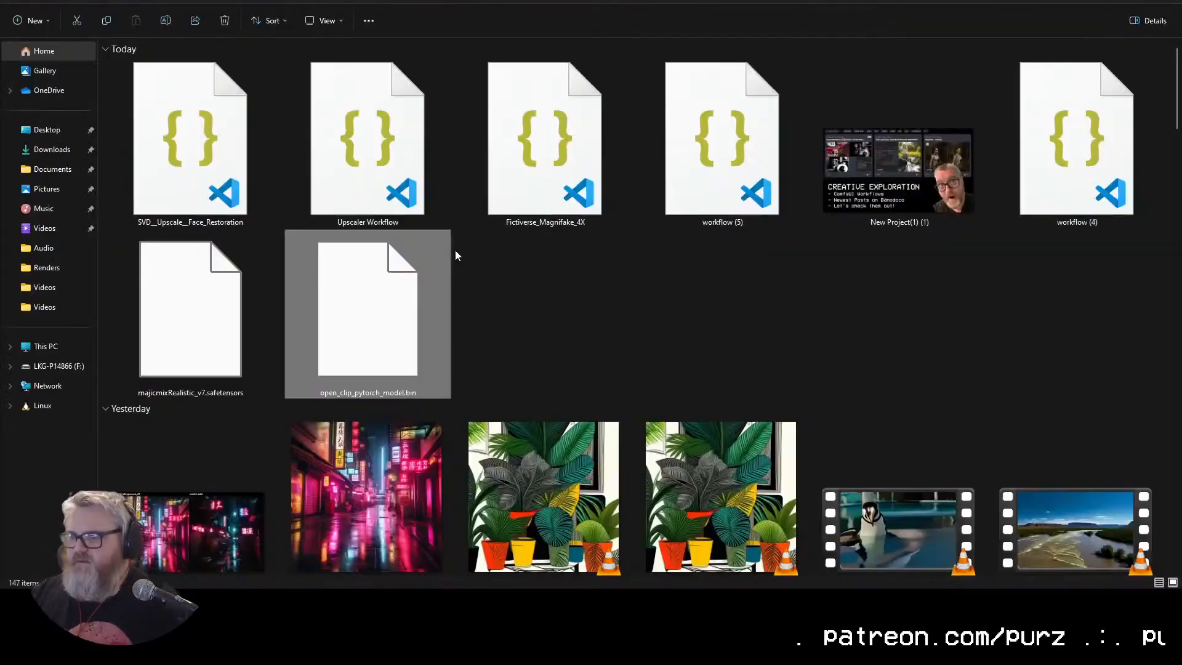
# Step: Rename the downloaded open_clip_pytorch_model.bin file as CLIP-ViT-H-14-laion2B-s32B-b79K
pyautogui.press('F2')
pyautogui.write('CLIP-ViT-H-14-laion2B-s32B-b79K')
pyautogui.press('Return')
# Step: Move the renamed CLIP model into the models/clip folder of the ComfyUI installation under C:\ai, and close the file windows
pyautogui.hotkey('ctrl', 'x')
pyautogui.press('super+r')
pyautogui.write('c:\\ai')
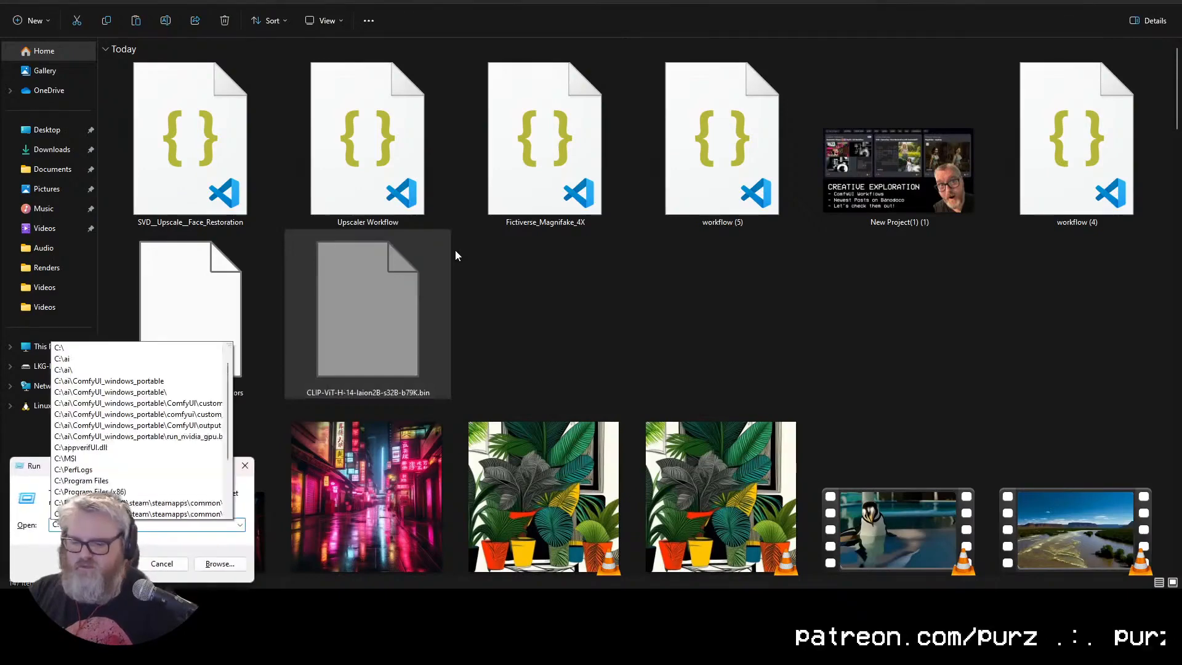
pyautogui.press('Down')
pyautogui.press('Down')
pyautogui.press('Return')
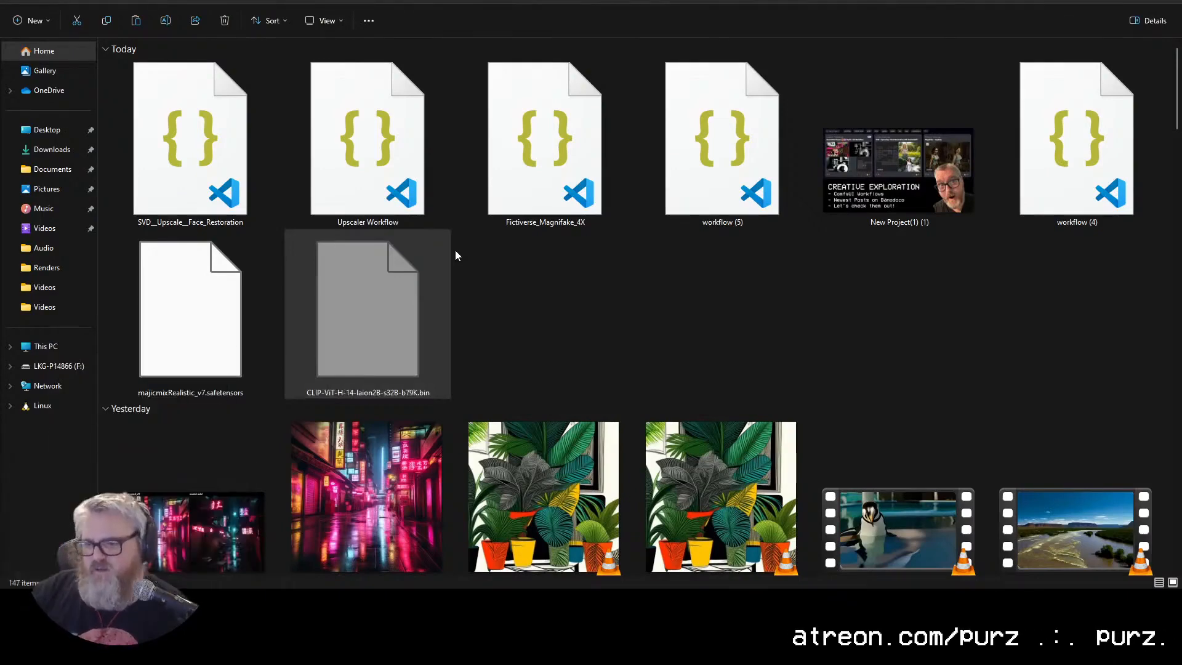
pyautogui.press('Down')
pyautogui.press('Return')
pyautogui.press('Down')
pyautogui.press('Down')
pyautogui.press('Down')
pyautogui.press('Down')
pyautogui.press('Down')
pyautogui.press('Down')
pyautogui.press('Down')
pyautogui.press('Down')
pyautogui.press('Down')
pyautogui.press('Down')
pyautogui.press('Return')
pyautogui.press('Down')
pyautogui.press('Down')
pyautogui.press('Down')
pyautogui.press('Return')
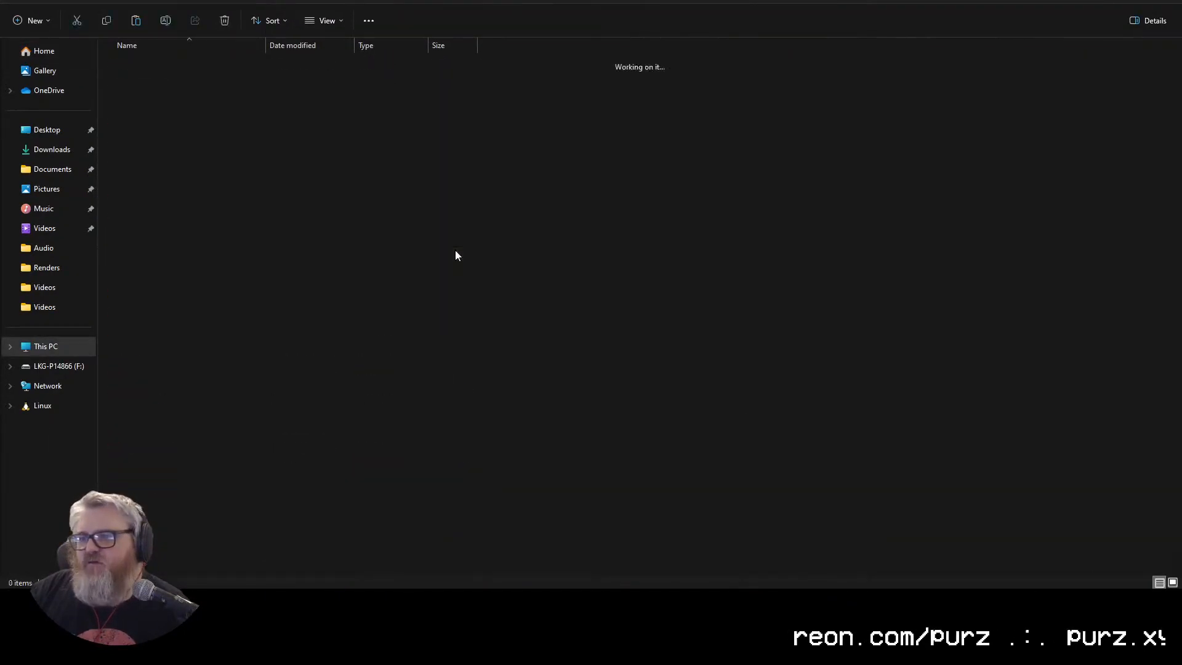
pyautogui.hotkey('ctrl', 'v')
pyautogui.hotkey('ctrl', 'w')
pyautogui.hotkey('ctrl', 'w')
pyautogui.click(169, 570)
pyautogui.scroll(15, 405, 156)
pyautogui.scroll(-3, 467, 361)
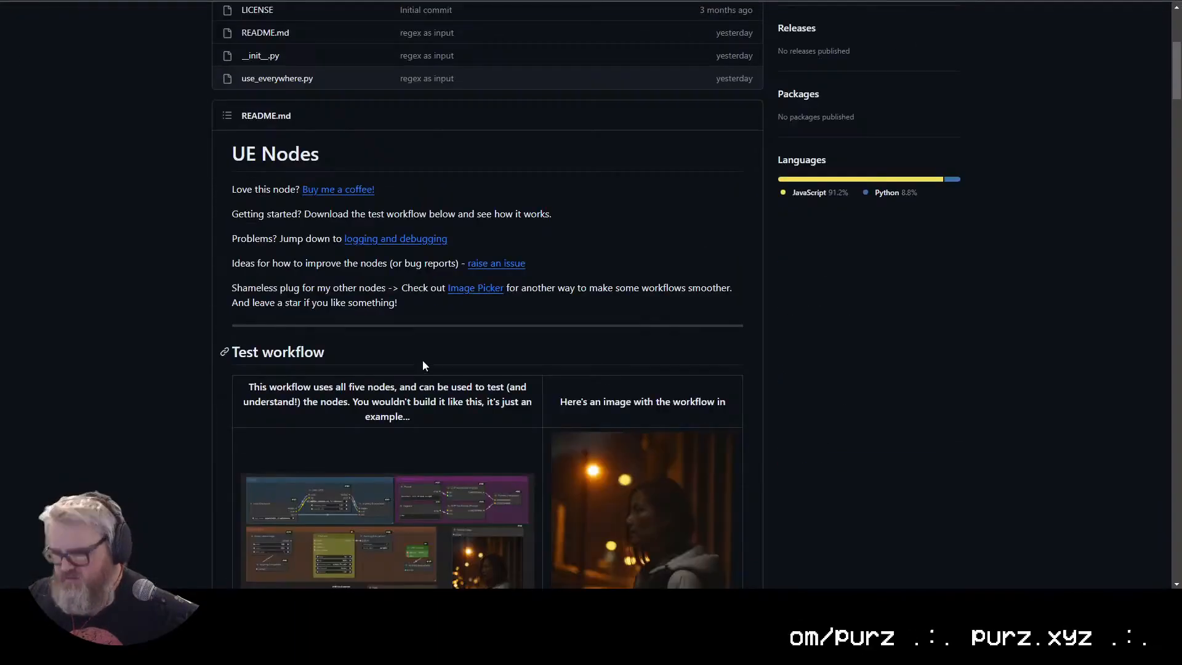
pyautogui.scroll(5, 422, 361)
# Step: Return to the ComfyUI workflow and set the Load Checkpoint w/ Noise Select node to deliberate_v3.safetensors
pyautogui.hotkey('alt', 'Tab')
pyautogui.moveTo(461, 343); pyautogui.dragTo(524, 217)
pyautogui.click(532, 278)
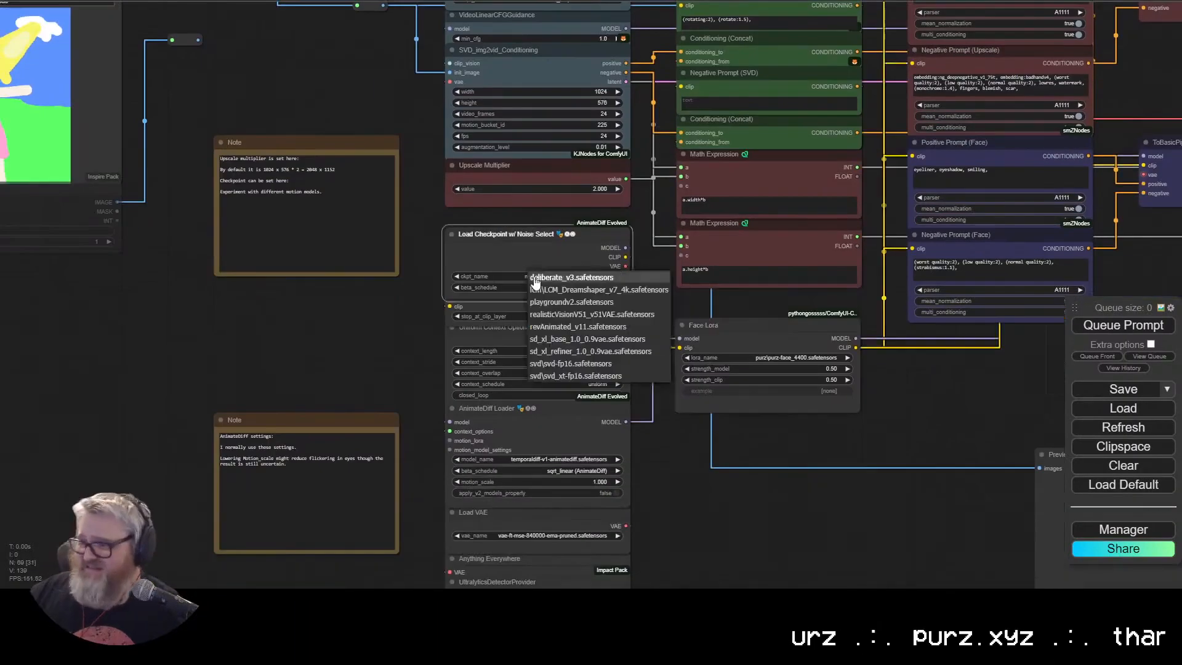
pyautogui.click(532, 277)
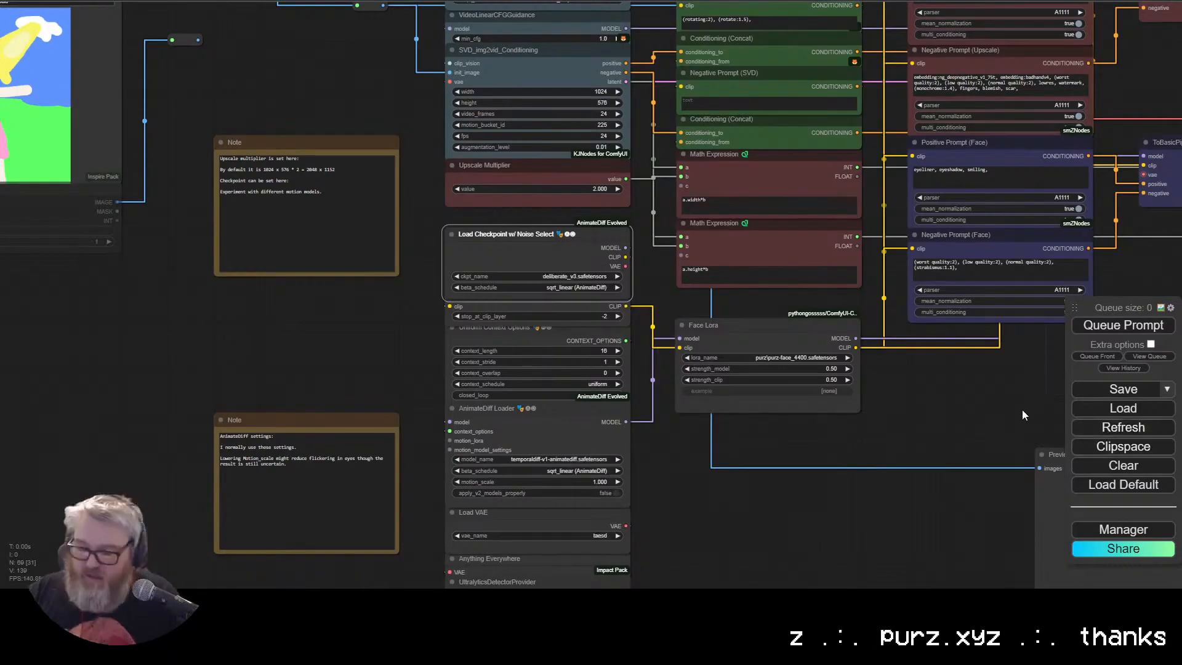
# Step: Move majicmixRealistic_v7.safetensors from the downloads into the checkpoints folder of the ComfyUI installation under C:\ai
pyautogui.press('super+e')
pyautogui.hotkey('alt', 'F4')
pyautogui.press('super+r')
pyautogui.press('Return')
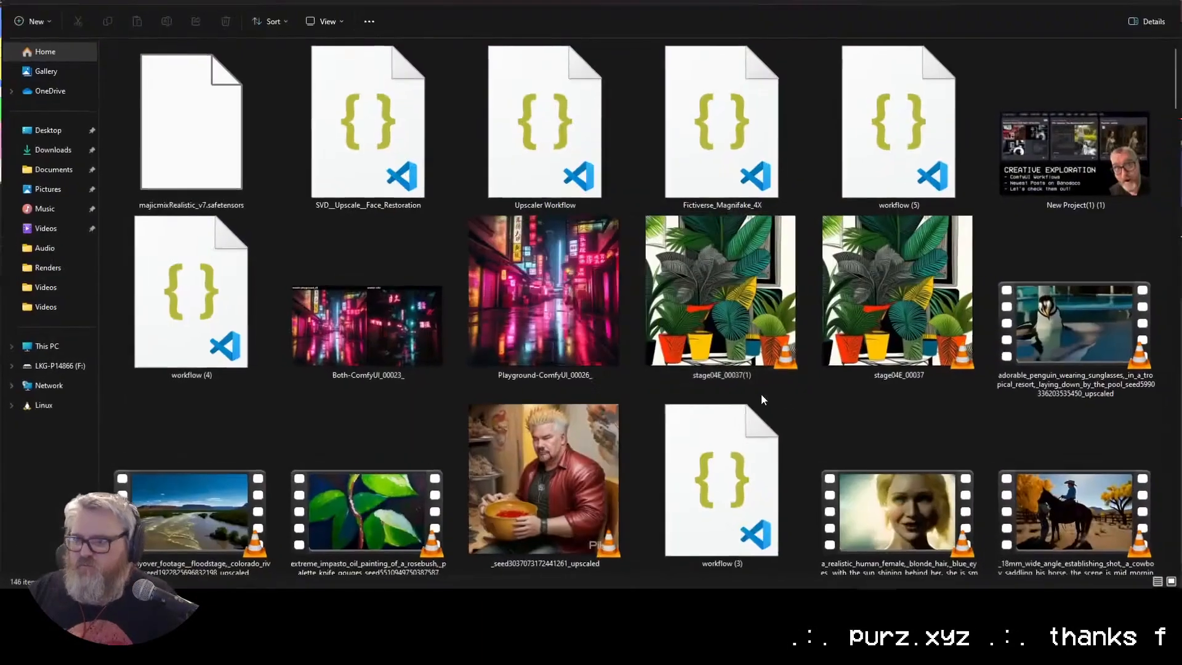
pyautogui.click(206, 179)
pyautogui.hotkey('ctrl', 'x')
pyautogui.press('super+r')
pyautogui.write('C:\\a')
pyautogui.press('Down')
pyautogui.press('Down')
pyautogui.press('Down')
pyautogui.press('Down')
pyautogui.press('Down')
pyautogui.press('Return')
pyautogui.hotkey('alt', 'Up')
pyautogui.press('m')
pyautogui.press('Return')
pyautogui.press('Down')
pyautogui.press('Down')
pyautogui.press('Down')
pyautogui.press('Up')
pyautogui.press('Up')
pyautogui.press('Down')
pyautogui.press('Return')
pyautogui.hotkey('ctrl', 'v')
# Step: Return to ComfyUI and set the Load Checkpoint w/ Noise Select node to majicmixRealistic_v7.safetensors
pyautogui.hotkey('alt', 'Tab')
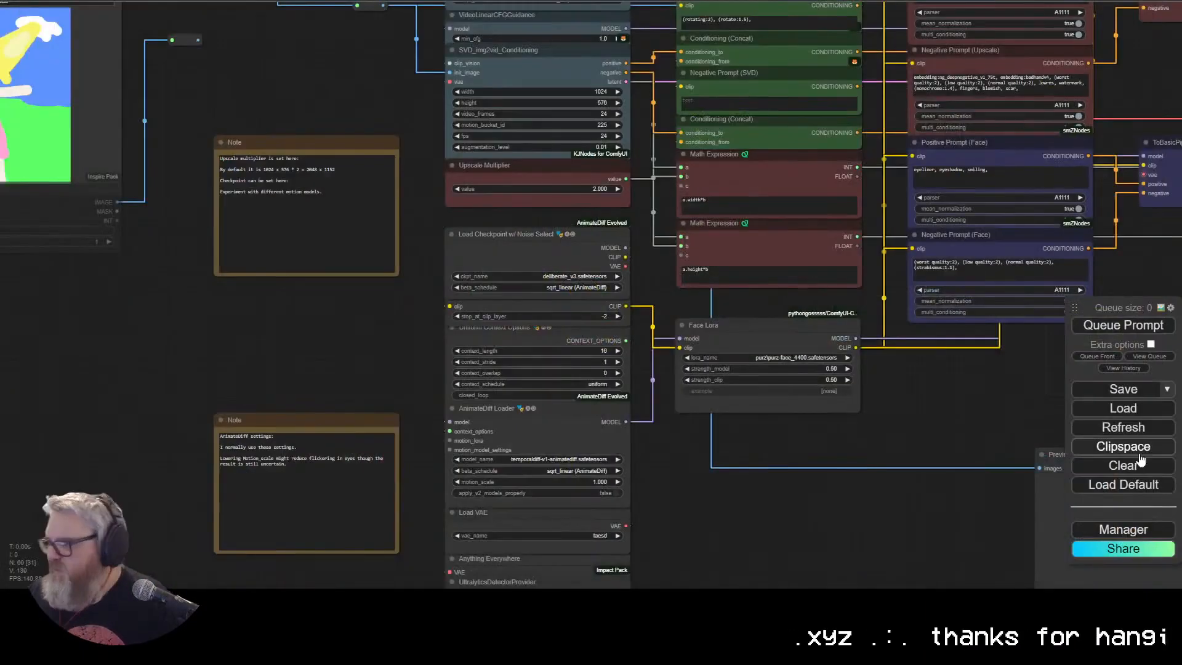
pyautogui.scroll(10, 651, 360)
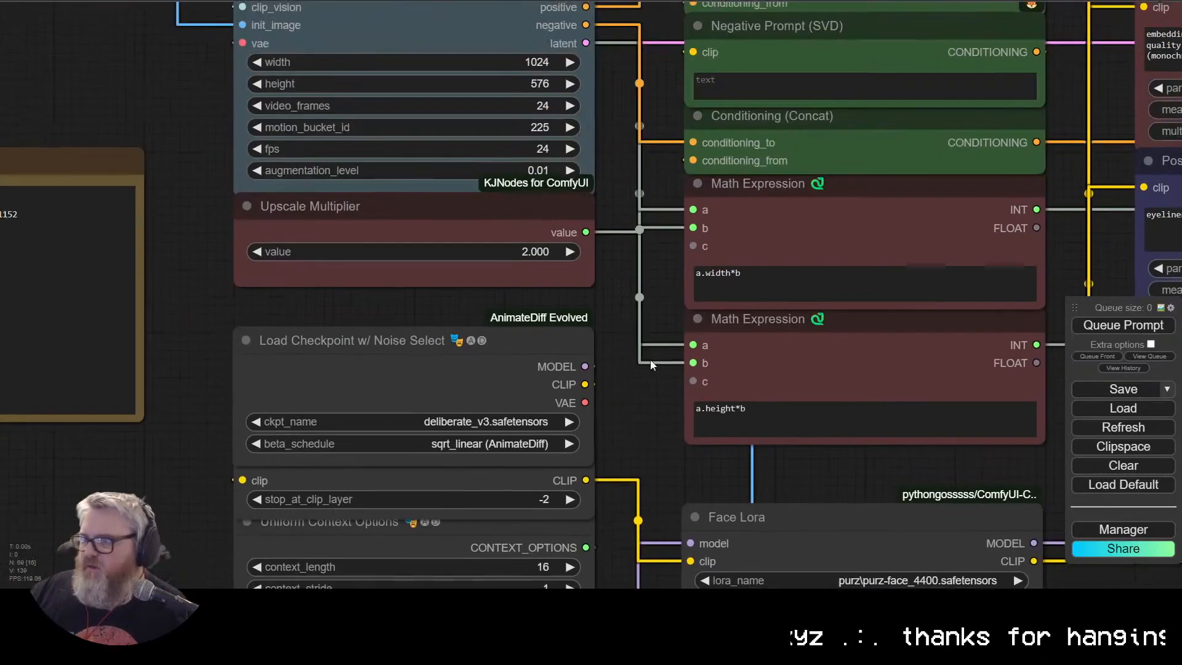
pyautogui.moveTo(650, 359); pyautogui.dragTo(652, 383)
pyautogui.click(483, 443)
pyautogui.click(493, 460)
# Step: Check the models chosen in the AnimateDiff Loader, Load VAE, UltralyticsDetectorProvider and SAMLoader nodes
pyautogui.moveTo(226, 314); pyautogui.dragTo(160, 479)
pyautogui.moveTo(97, 251); pyautogui.dragTo(276, 0)
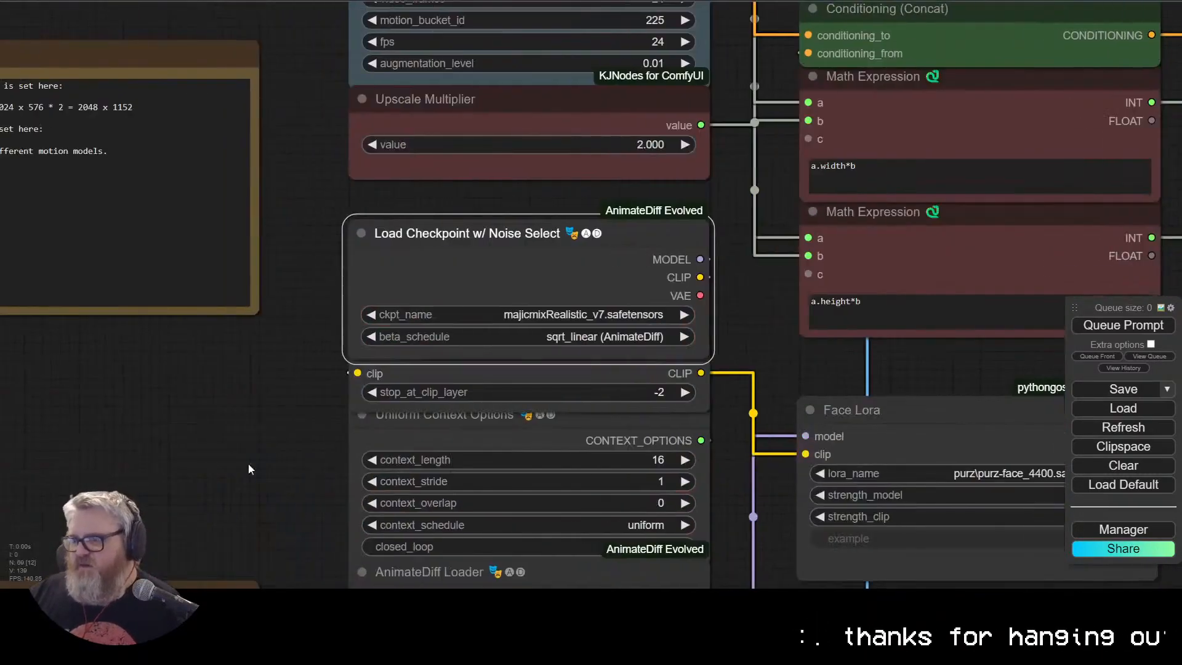
pyautogui.moveTo(267, 416); pyautogui.dragTo(285, 83)
pyautogui.moveTo(298, 170); pyautogui.dragTo(168, 58)
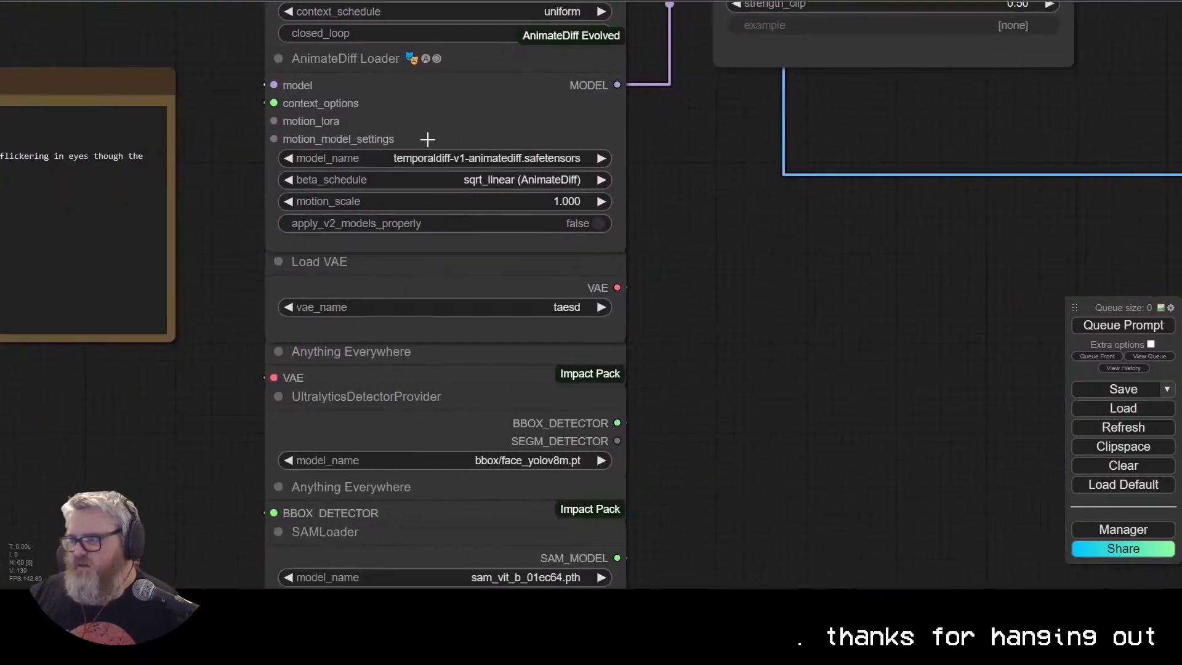
pyautogui.moveTo(701, 400); pyautogui.dragTo(421, 484)
pyautogui.moveTo(597, 182); pyautogui.dragTo(592, 184)
pyautogui.moveTo(535, 579); pyautogui.dragTo(719, 412)
pyautogui.click(452, 434)
pyautogui.click(454, 439)
# Step: Set the Load CLIP node to CLIP-ViT-H-14-laion2B-s32B-b79K.bin
pyautogui.moveTo(646, 170); pyautogui.dragTo(688, 512)
pyautogui.moveTo(596, 12); pyautogui.dragTo(630, 259)
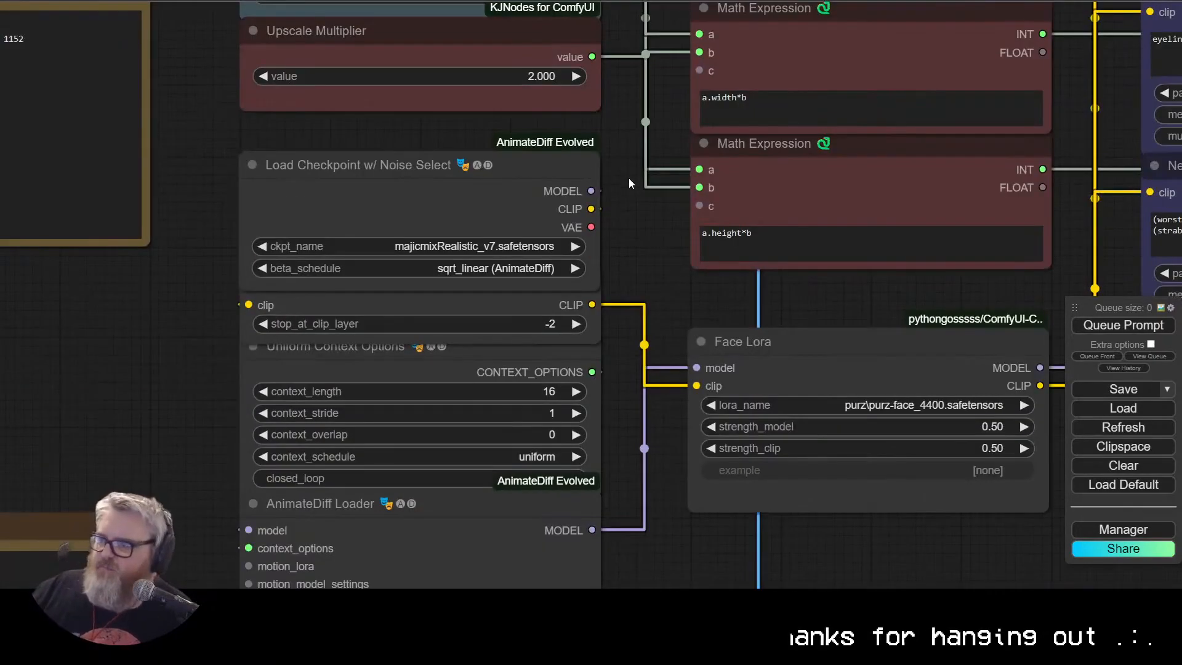
pyautogui.moveTo(630, 111); pyautogui.dragTo(602, 552)
pyautogui.click(869, 66)
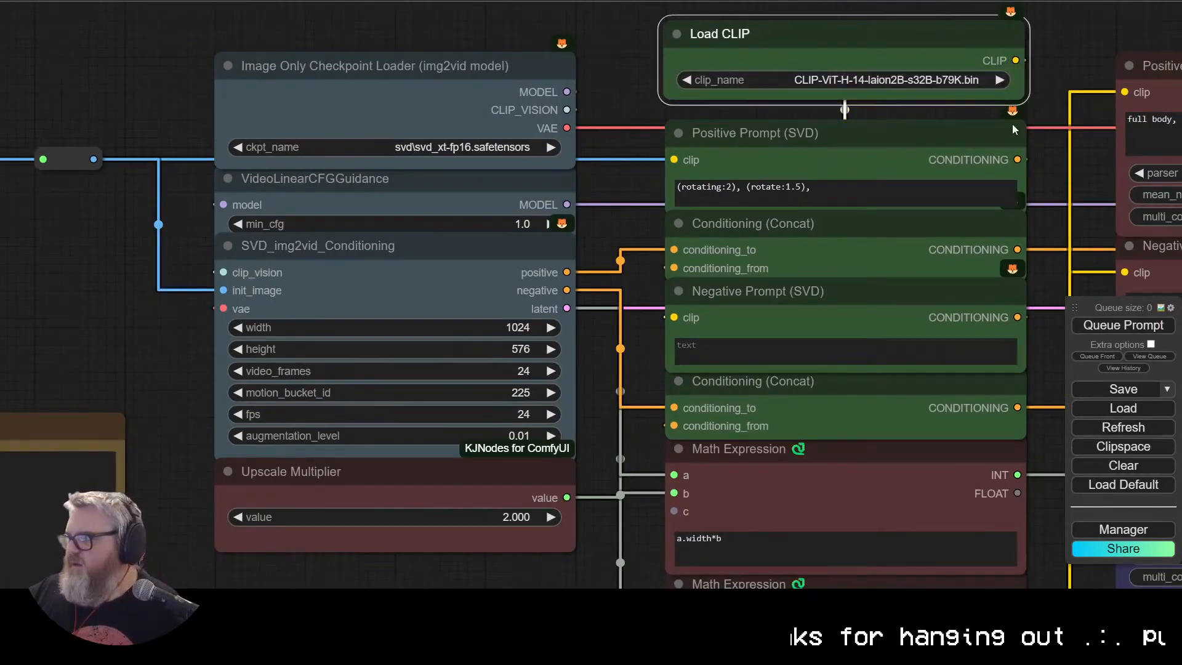
# Step: Add "mr bean," at the start of the upscale positive prompt and change the face positive prompt to "mr bean, smiling,"
pyautogui.moveTo(1100, 125); pyautogui.dragTo(557, 69)
pyautogui.moveTo(1004, 302); pyautogui.dragTo(877, 65)
pyautogui.click(522, 208)
pyautogui.write('mr bean,')
pyautogui.moveTo(455, 206); pyautogui.dragTo(311, 236)
pyautogui.press('BackSpace')
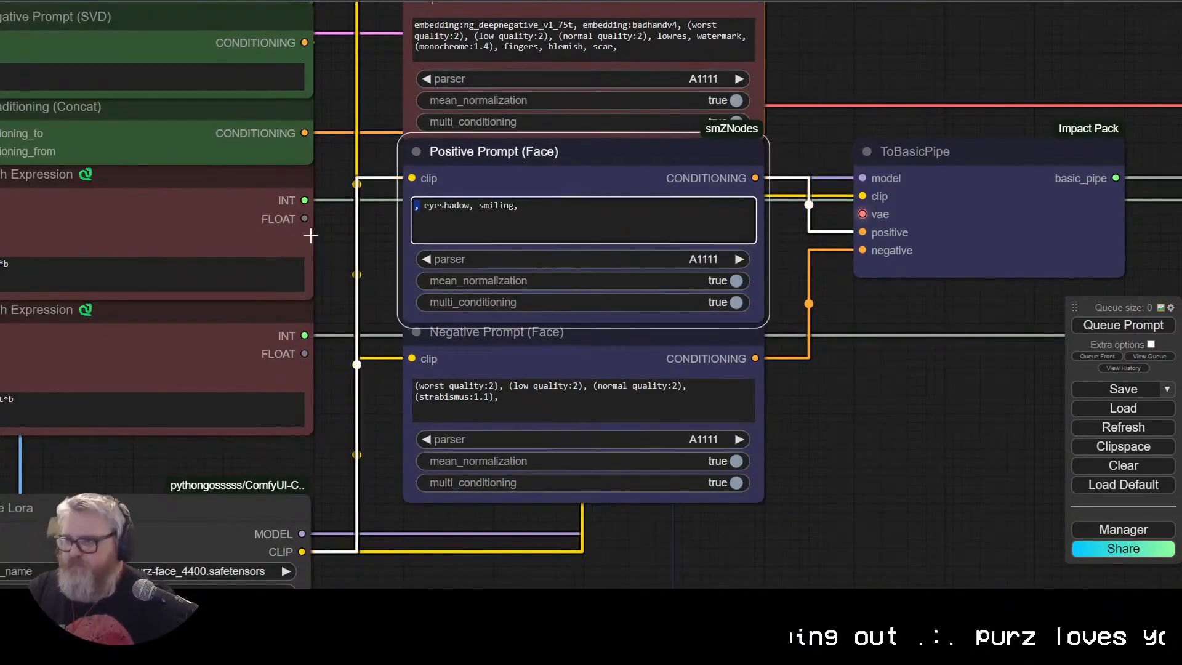
# Step: Look over the workflow from the prompt nodes across to the Load Image node
pyautogui.scroll(-3, 310, 235)
pyautogui.moveTo(924, 370); pyautogui.dragTo(182, 208)
pyautogui.moveTo(924, 554); pyautogui.dragTo(62, 573)
pyautogui.moveTo(62, 25); pyautogui.dragTo(565, 231)
pyautogui.moveTo(282, 197); pyautogui.dragTo(787, 85)
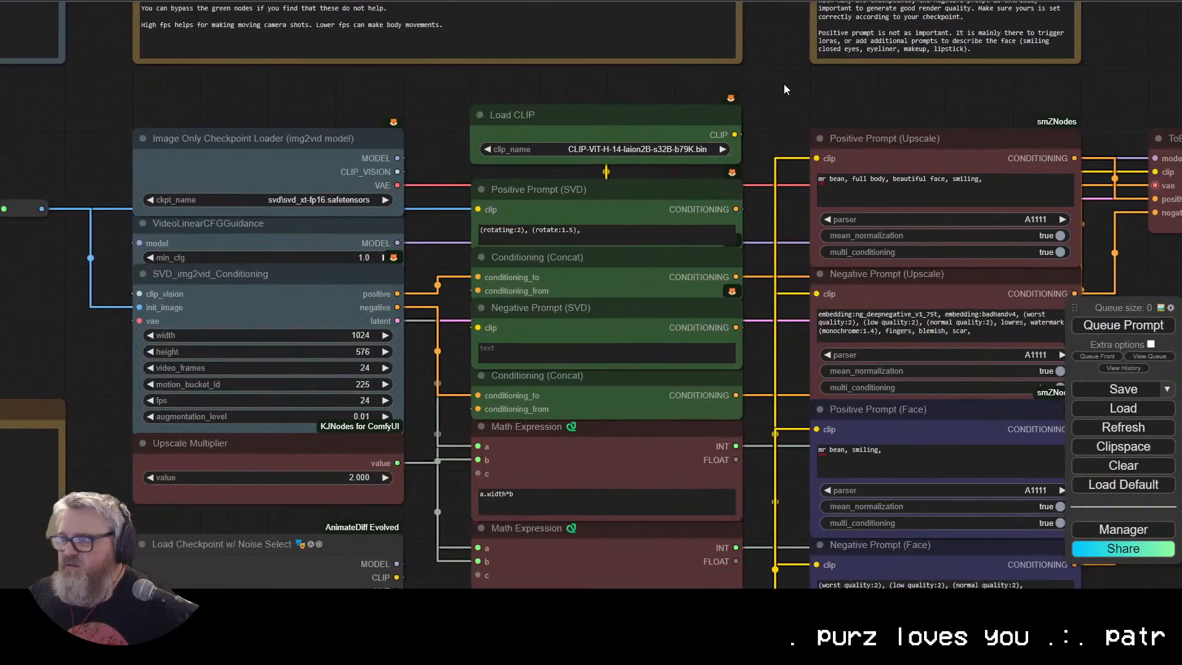
pyautogui.moveTo(315, 94); pyautogui.dragTo(473, 76)
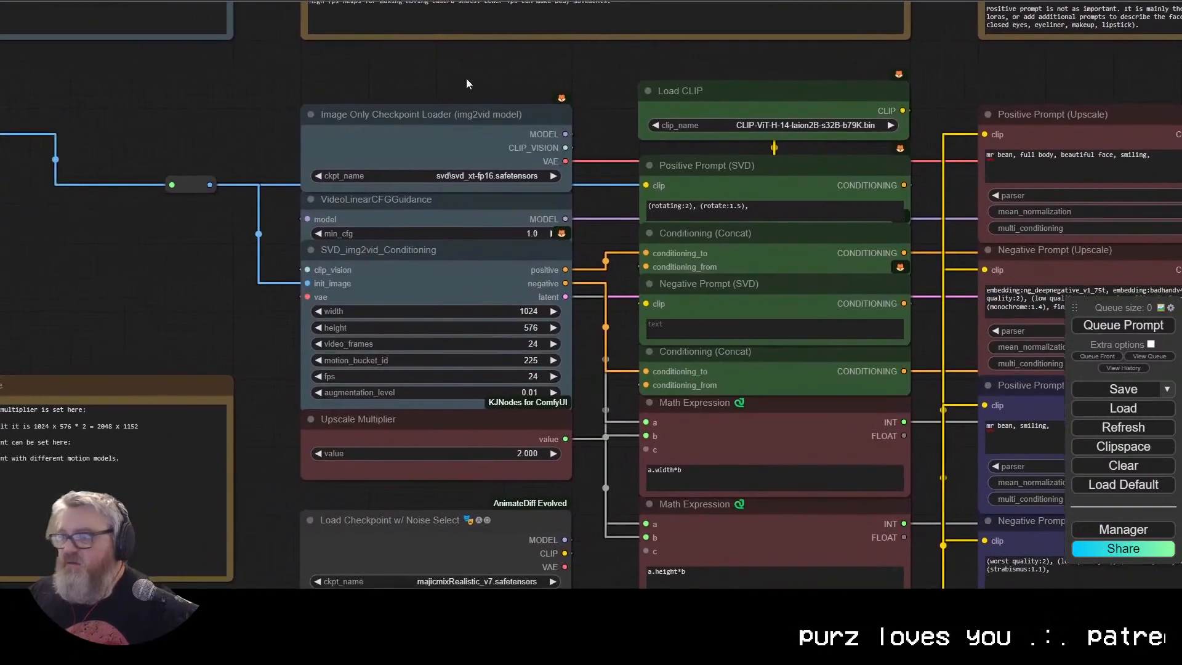
pyautogui.moveTo(258, 238); pyautogui.dragTo(839, 95)
pyautogui.moveTo(776, 115); pyautogui.dragTo(859, 591)
pyautogui.moveTo(771, 455); pyautogui.dragTo(747, 530)
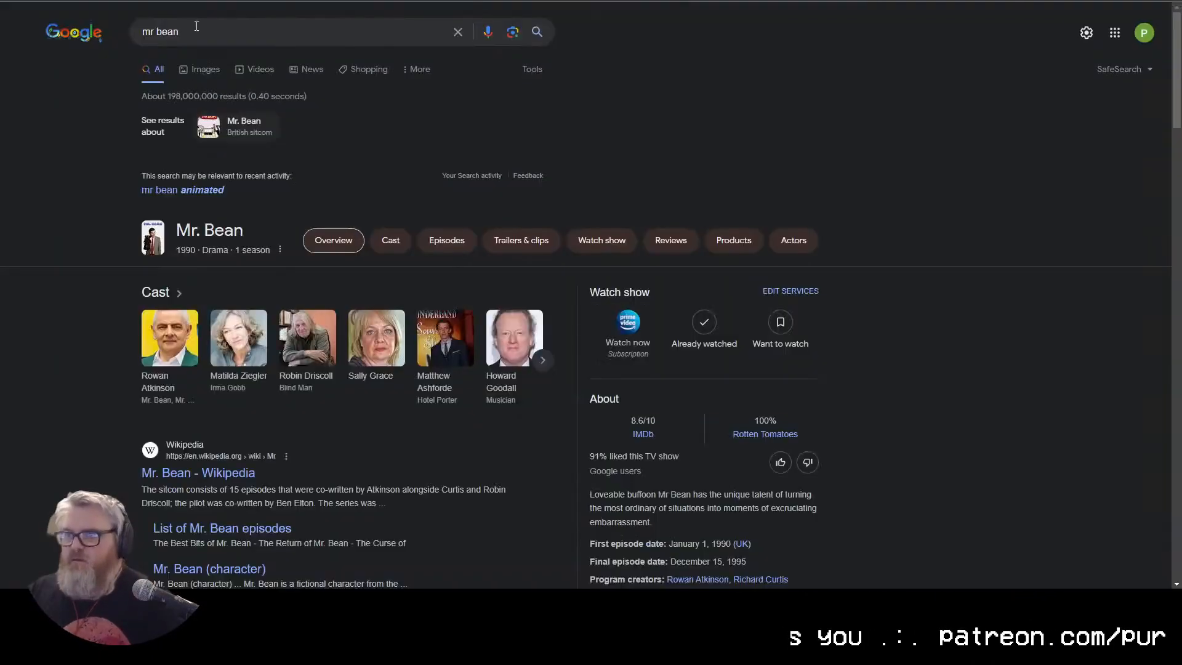
# Step: Switch to the Google results for "mr bean", browse the images and save one to the desktop
pyautogui.click(211, 66)
pyautogui.click(53, 197)
pyautogui.scroll(-3, 336, 316)
pyautogui.scroll(-8, 335, 316)
pyautogui.click(105, 99)
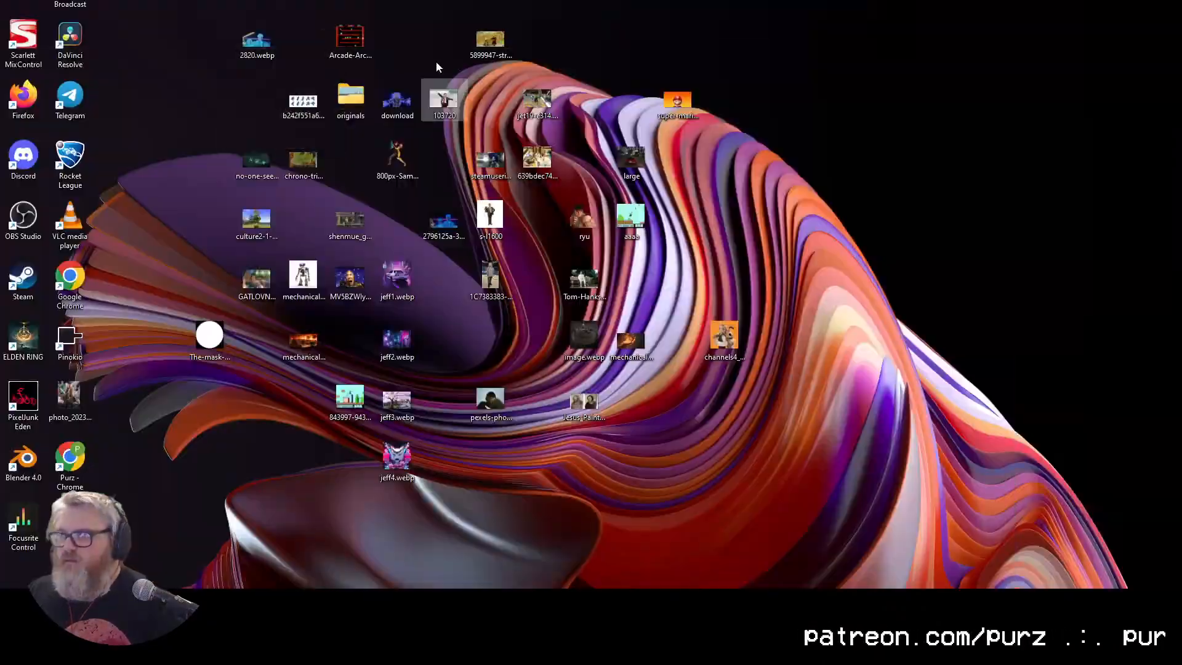
# Step: Load the 103720.jpg picture from the desktop into the Load Image node
pyautogui.moveTo(442, 99); pyautogui.dragTo(277, 557)
pyautogui.scroll(-4, 278, 557)
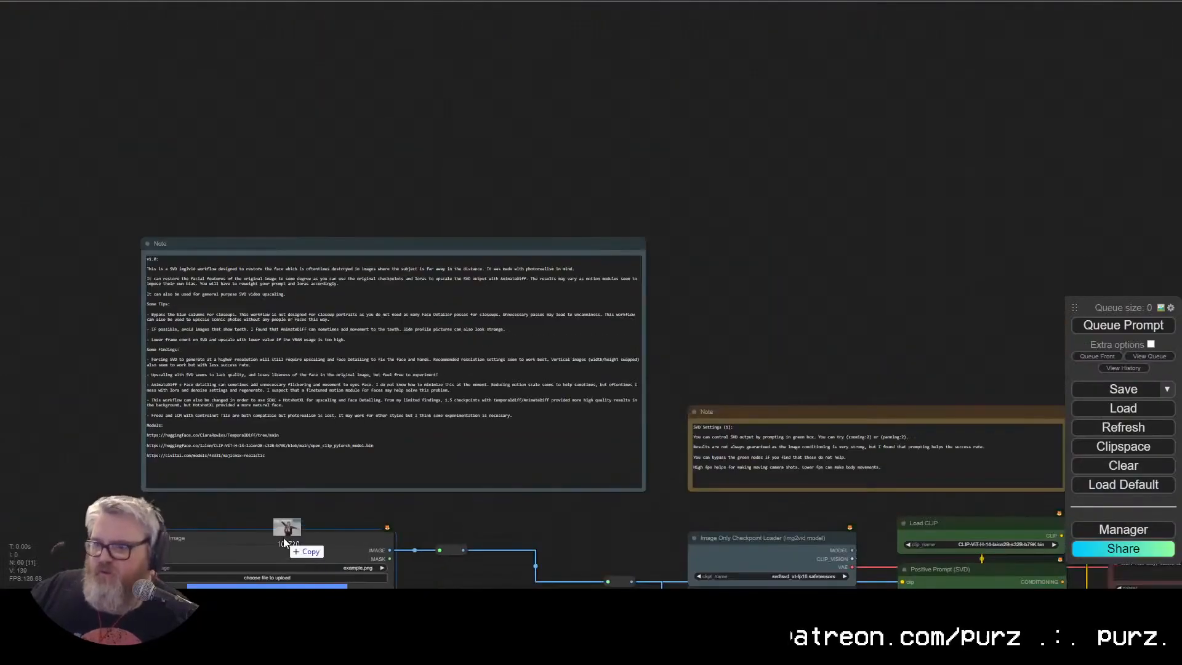
pyautogui.moveTo(90, 451); pyautogui.dragTo(196, 18)
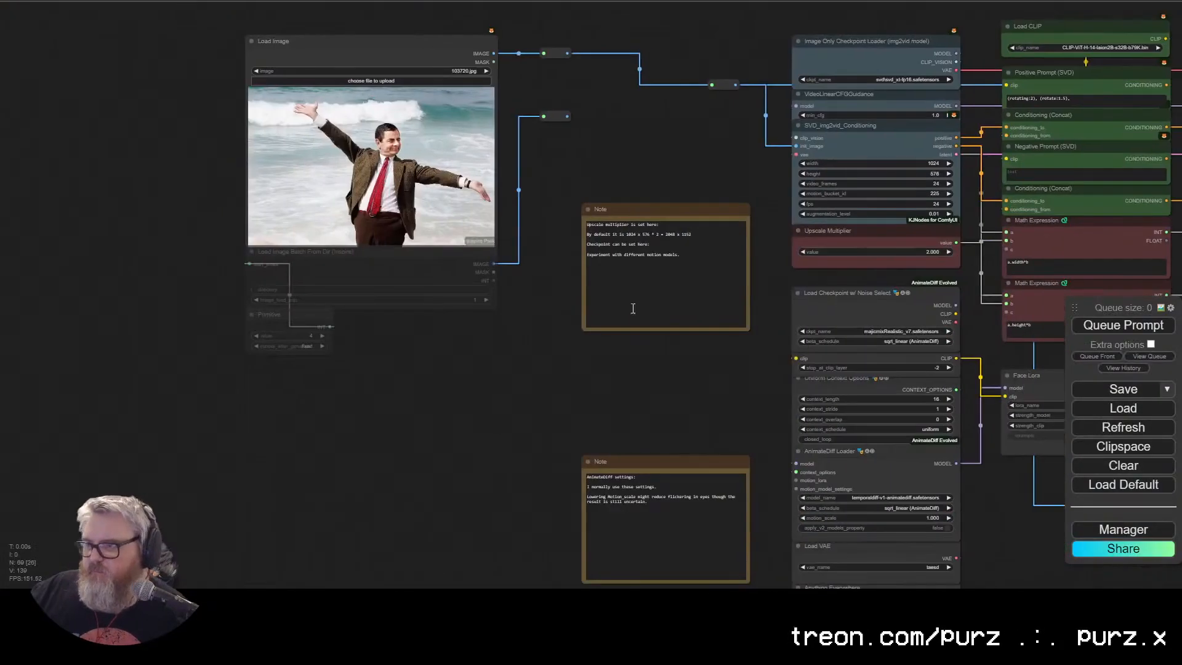
# Step: Queue the workflow with the Mr. Bean image and follow its run from the checkpoint and prompt nodes through the sampler stages
pyautogui.scroll(9, 659, 298)
pyautogui.scroll(-4, 479, 247)
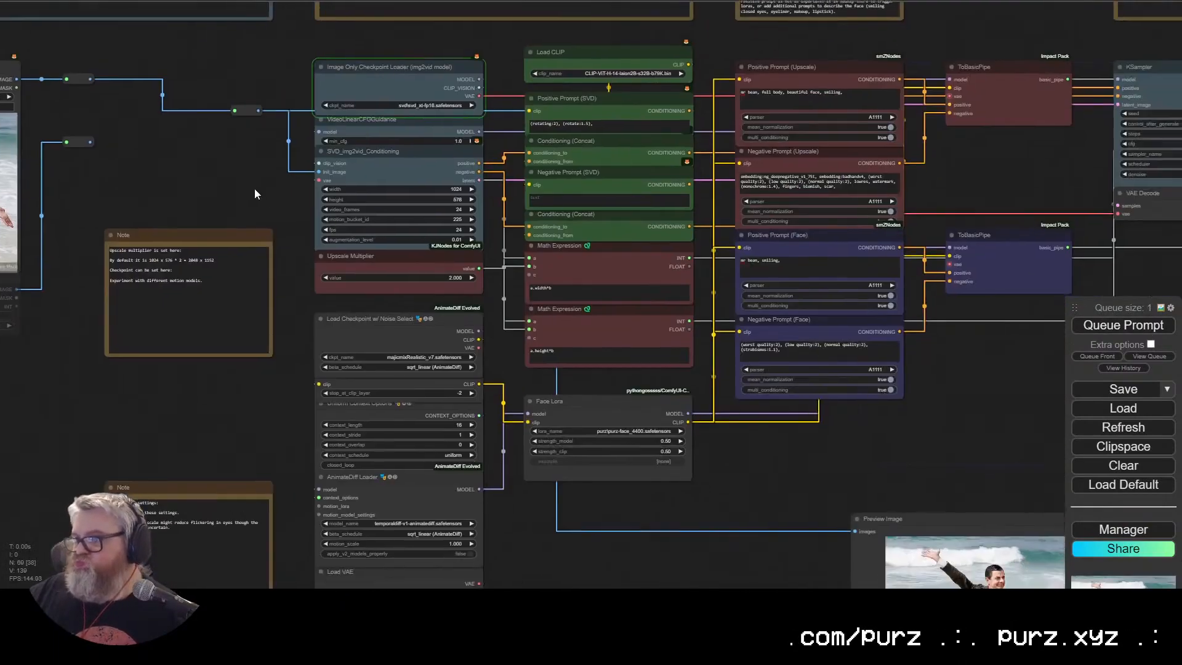
pyautogui.hotkey('alt', 'Tab')
pyautogui.hotkey('alt', 'Tab')
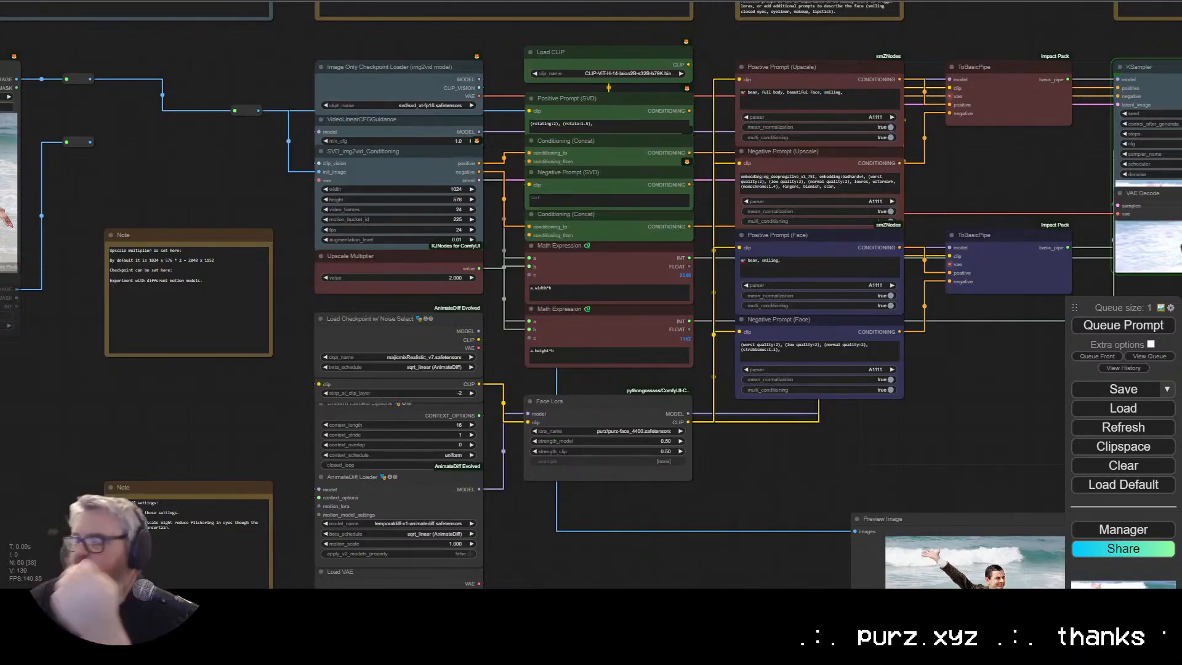
pyautogui.scroll(-2, 862, 369)
pyautogui.moveTo(862, 369); pyautogui.dragTo(524, 201)
pyautogui.moveTo(804, 161); pyautogui.dragTo(498, 489)
pyautogui.moveTo(523, 394); pyautogui.dragTo(524, 478)
pyautogui.scroll(8, 525, 492)
pyautogui.scroll(-8, 197, 219)
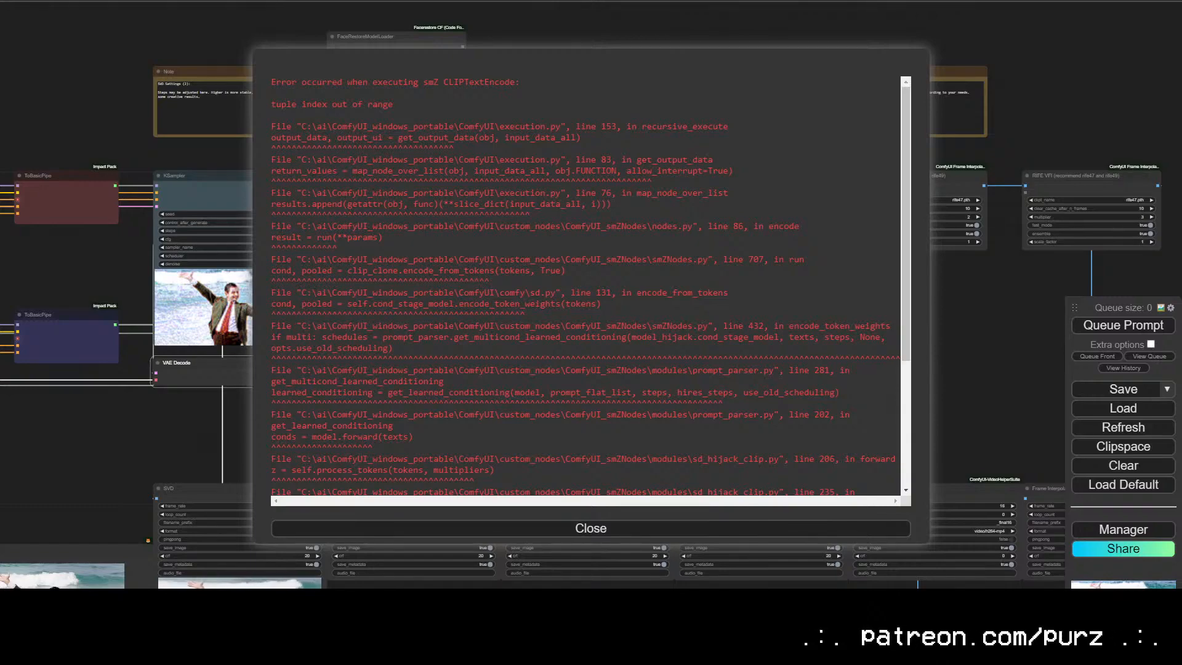
# Step: Close the error report and examine the FaceRestoreModelLoader node and the notes above the KSampler, detailer and upscale columns
pyautogui.scroll(-4, 594, 489)
pyautogui.click(593, 529)
pyautogui.moveTo(252, 447); pyautogui.dragTo(340, 484)
pyautogui.scroll(5, 689, 412)
pyautogui.moveTo(396, 18); pyautogui.dragTo(542, 318)
pyautogui.click(848, 138)
pyautogui.click(913, 123)
pyautogui.scroll(3, 893, 125)
pyautogui.moveTo(893, 125); pyautogui.dragTo(645, 156)
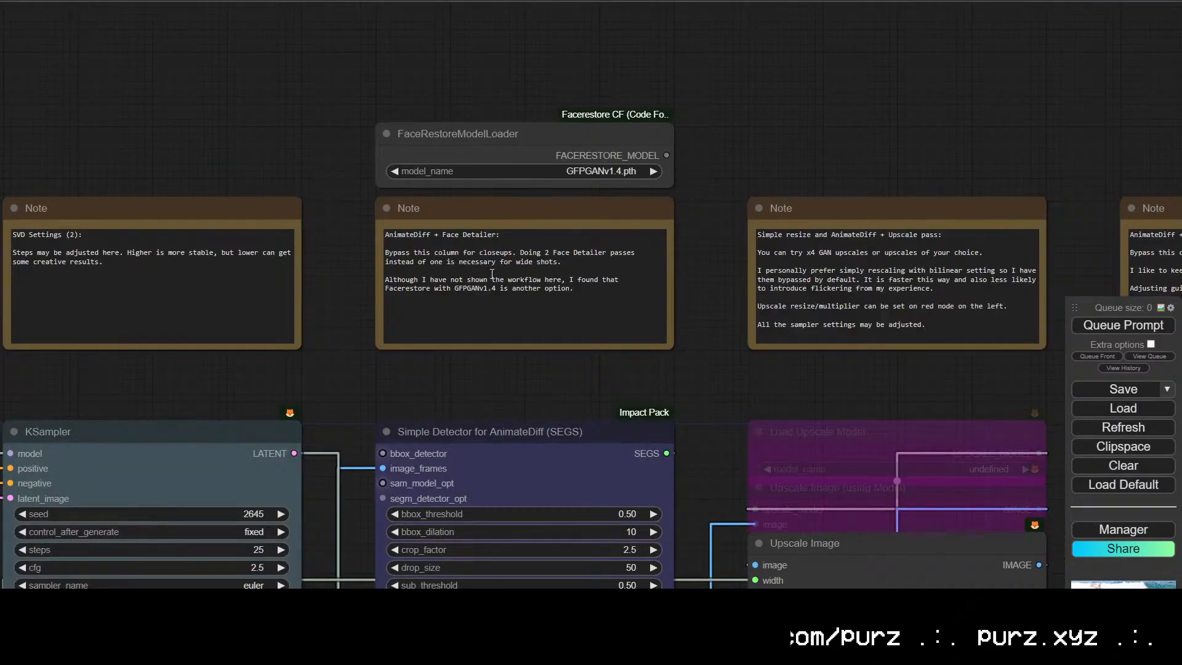
pyautogui.moveTo(779, 379); pyautogui.dragTo(412, 364)
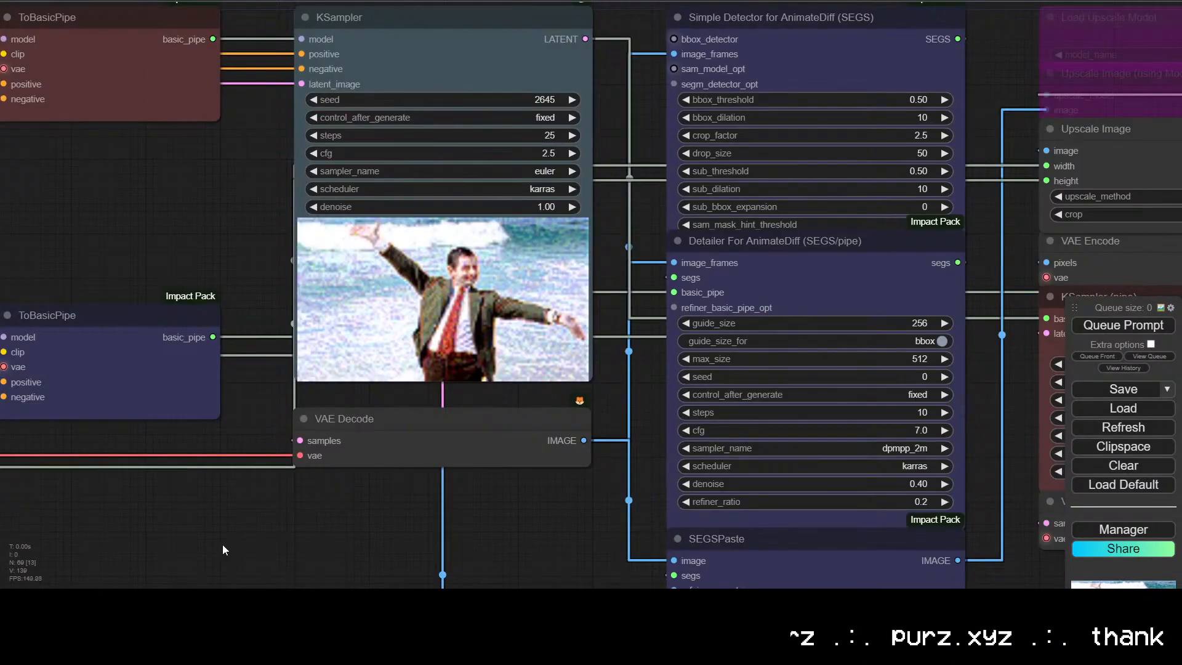
# Step: Inspect the highlighted Positive Prompt (Face) node and the links between the prompt nodes and both ToBasicPipe nodes
pyautogui.moveTo(223, 545); pyautogui.dragTo(839, 463)
pyautogui.moveTo(554, 511); pyautogui.dragTo(808, 421)
pyautogui.moveTo(639, 306); pyautogui.dragTo(638, 322)
pyautogui.moveTo(835, 399); pyautogui.dragTo(798, 473)
pyautogui.click(519, 270)
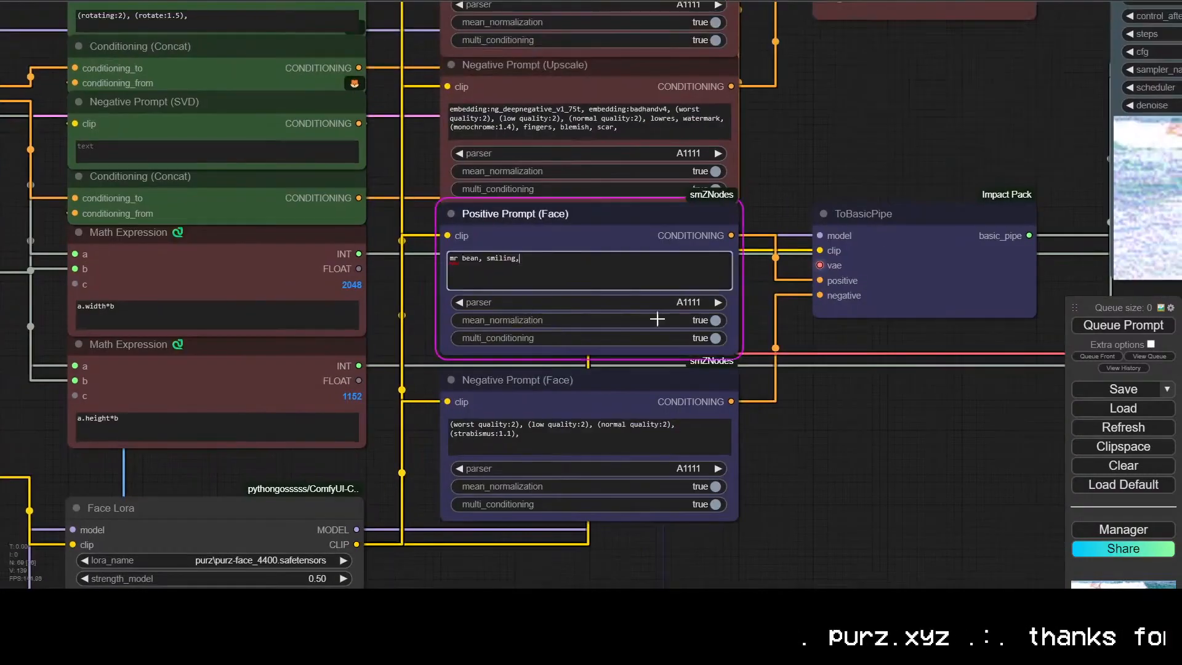
pyautogui.moveTo(827, 363); pyautogui.dragTo(397, 545)
pyautogui.scroll(-5, 400, 546)
pyautogui.moveTo(486, 349); pyautogui.dragTo(816, 304)
pyautogui.scroll(5, 751, 313)
pyautogui.moveTo(725, 192)
pyautogui.mouseDown()
pyautogui.moveTo(778, 108)
pyautogui.moveTo(706, 198)
pyautogui.mouseUp()
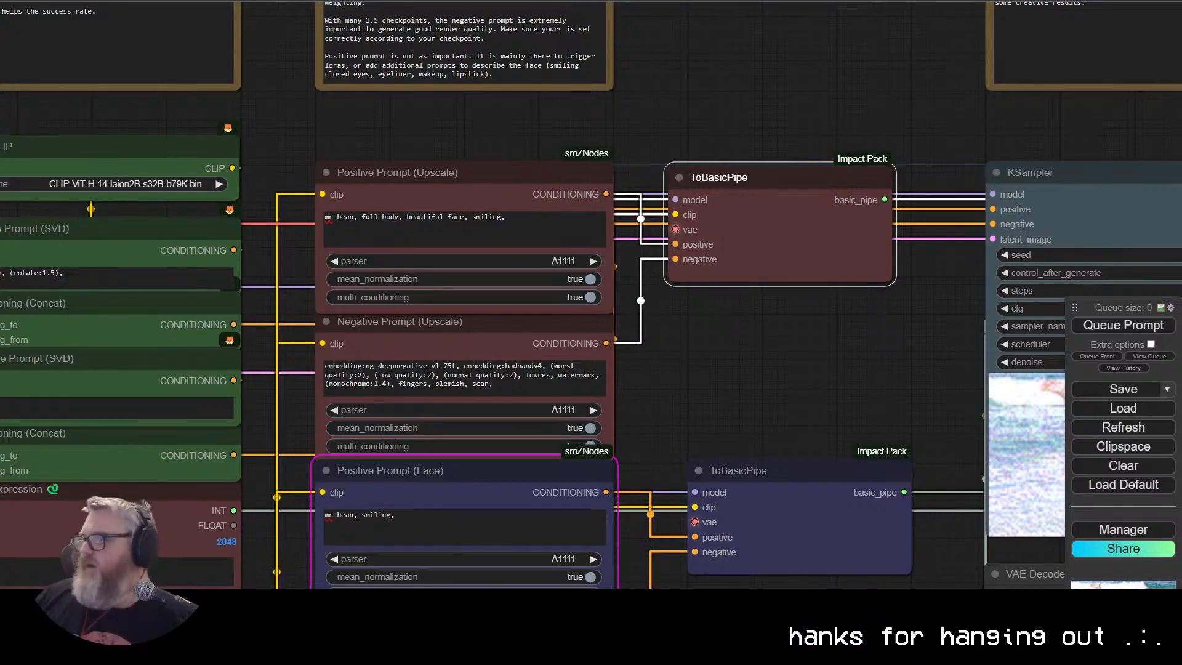
pyautogui.scroll(-5, 438, 142)
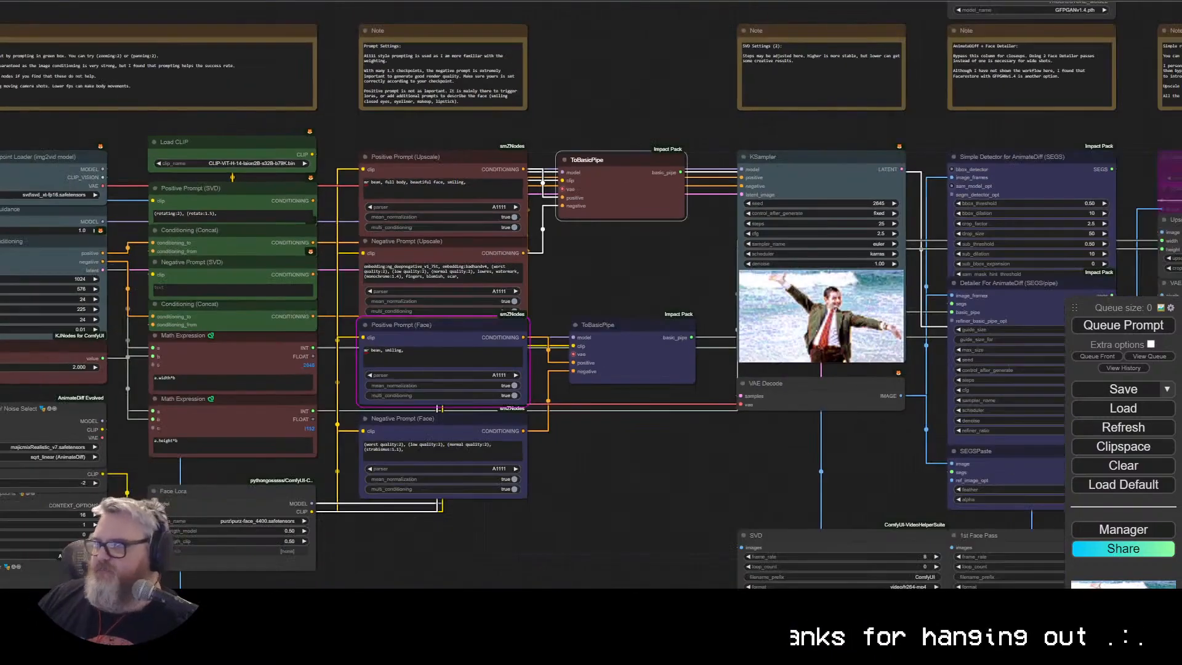
# Step: Switch to Discord, check the SVD + Upscaling + Face Restoration with AnimateDiff post, and return to ComfyUI
pyautogui.hotkey('alt', 'Tab')
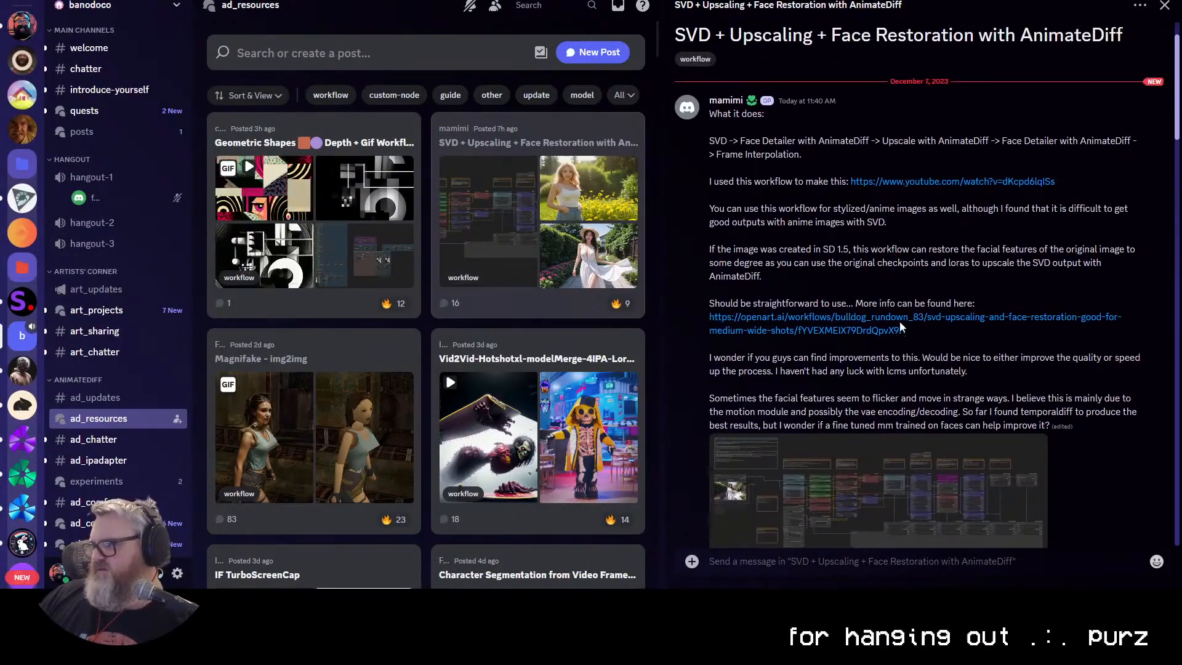
pyautogui.scroll(-5, 902, 308)
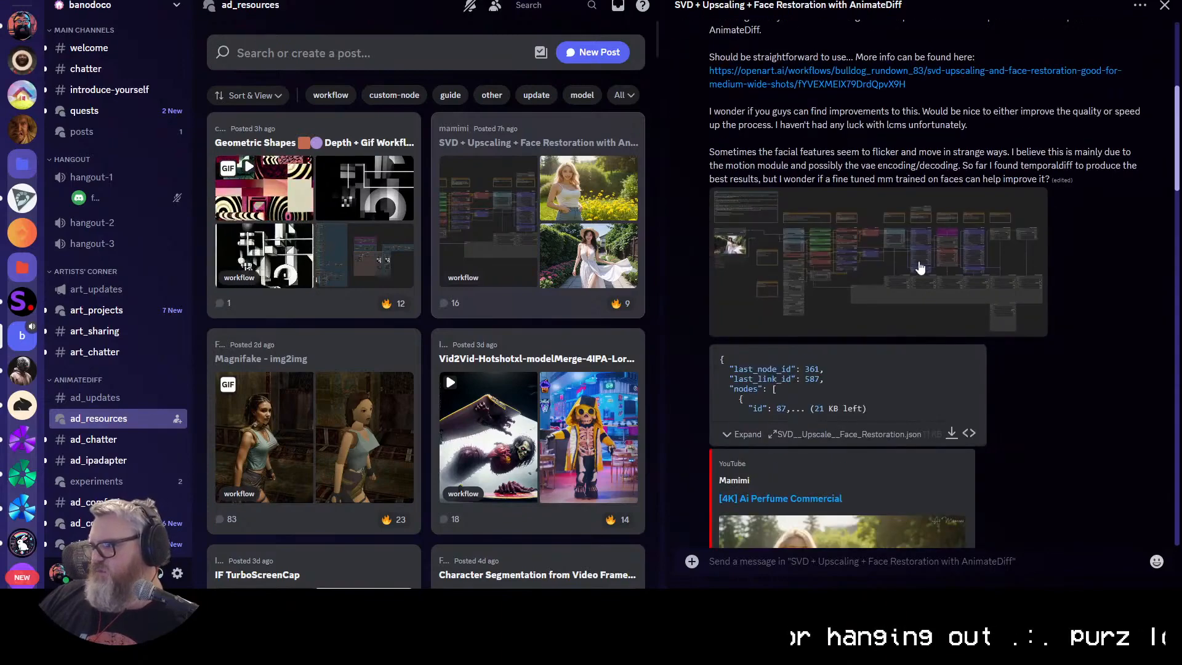
pyautogui.click(103, 601)
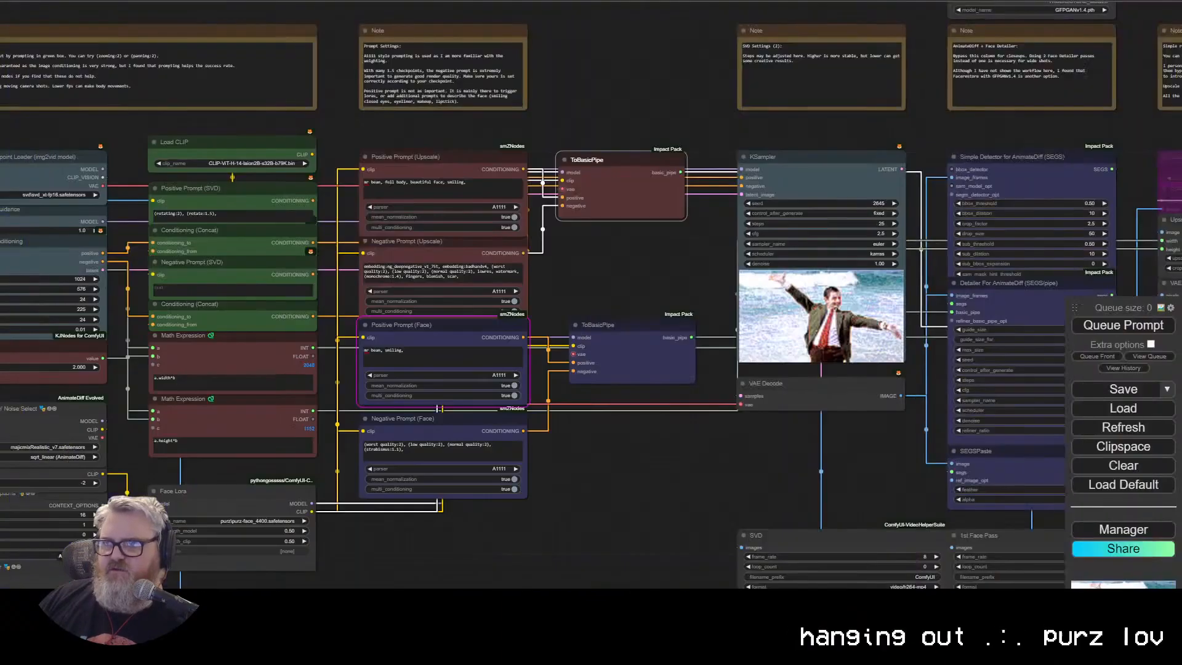
# Step: Set both strength_model and strength_clip of the Face Lora node to 0
pyautogui.scroll(6, 587, 234)
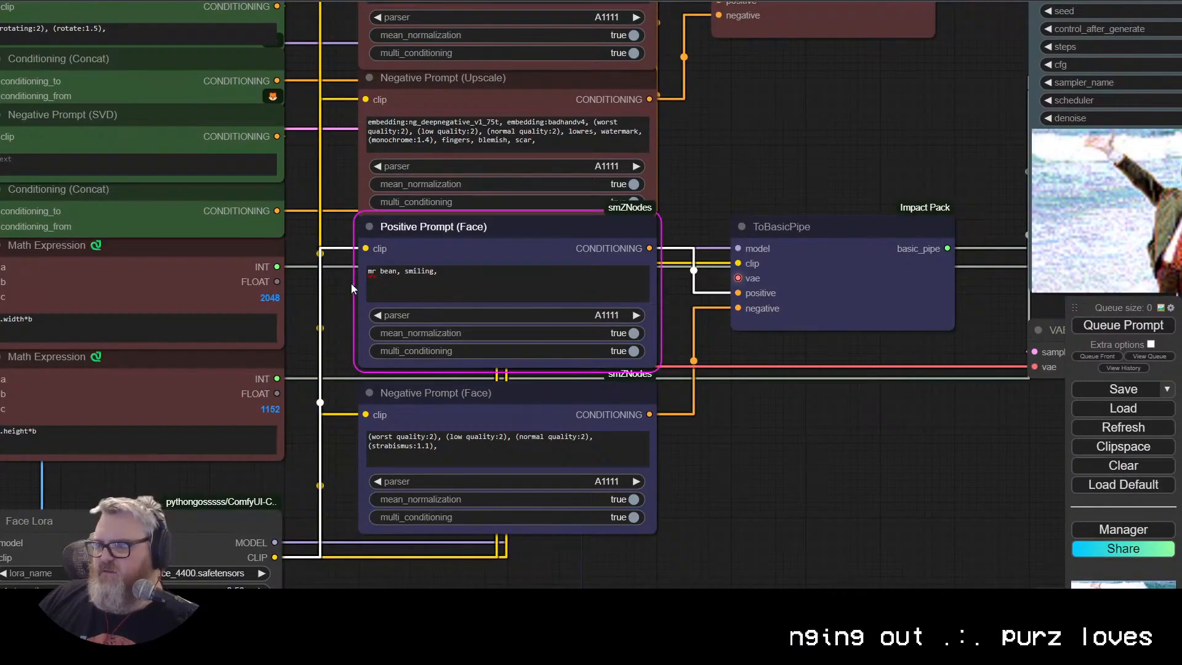
pyautogui.moveTo(352, 288); pyautogui.dragTo(912, 114)
pyautogui.moveTo(510, 449); pyautogui.dragTo(641, 588)
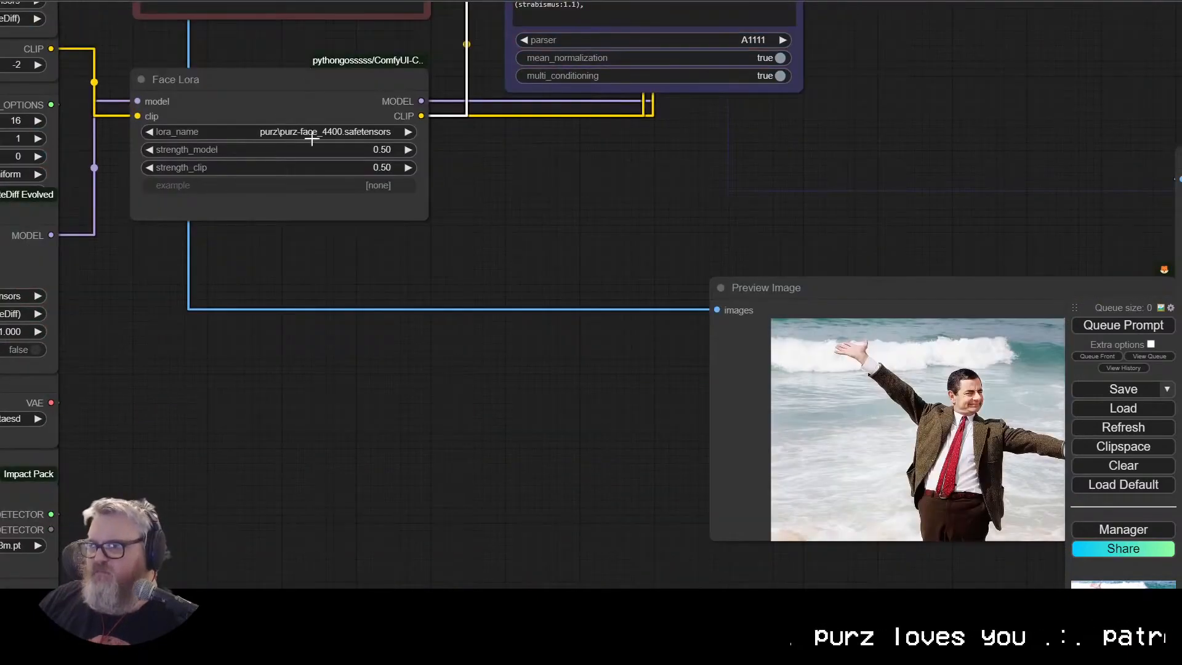
pyautogui.click(313, 134)
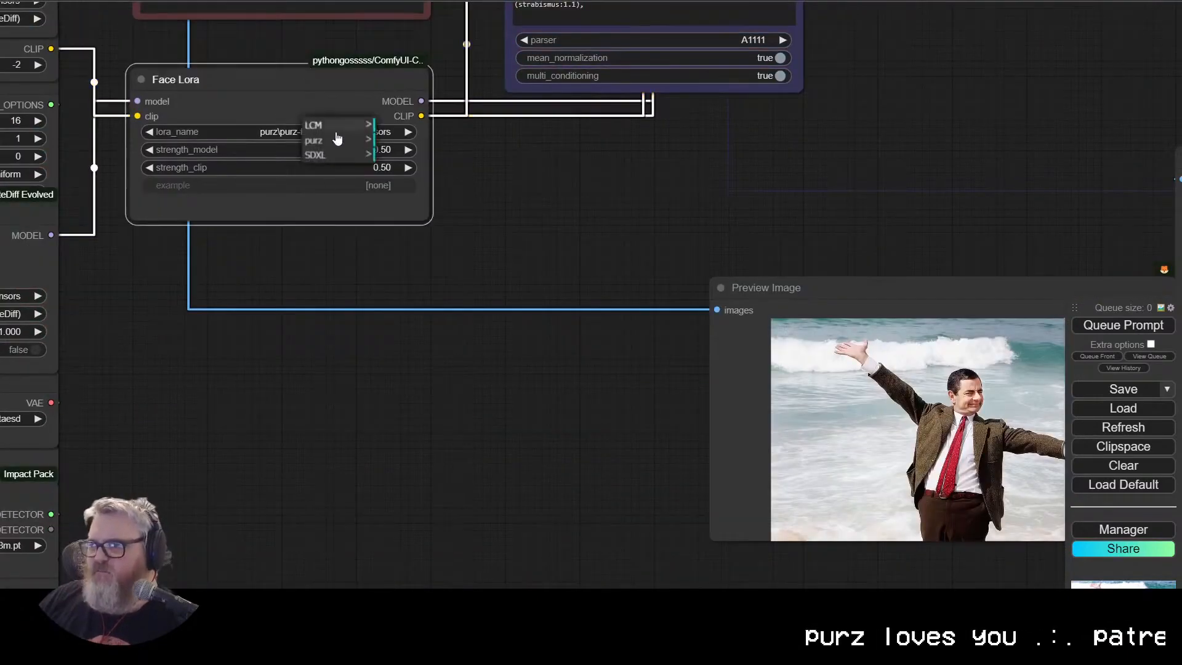
pyautogui.click(565, 182)
pyautogui.moveTo(905, 16); pyautogui.dragTo(628, 375)
pyautogui.moveTo(172, 537); pyautogui.dragTo(491, 460)
pyautogui.click(418, 441)
pyautogui.click(413, 433)
pyautogui.write('0')
pyautogui.press('Return')
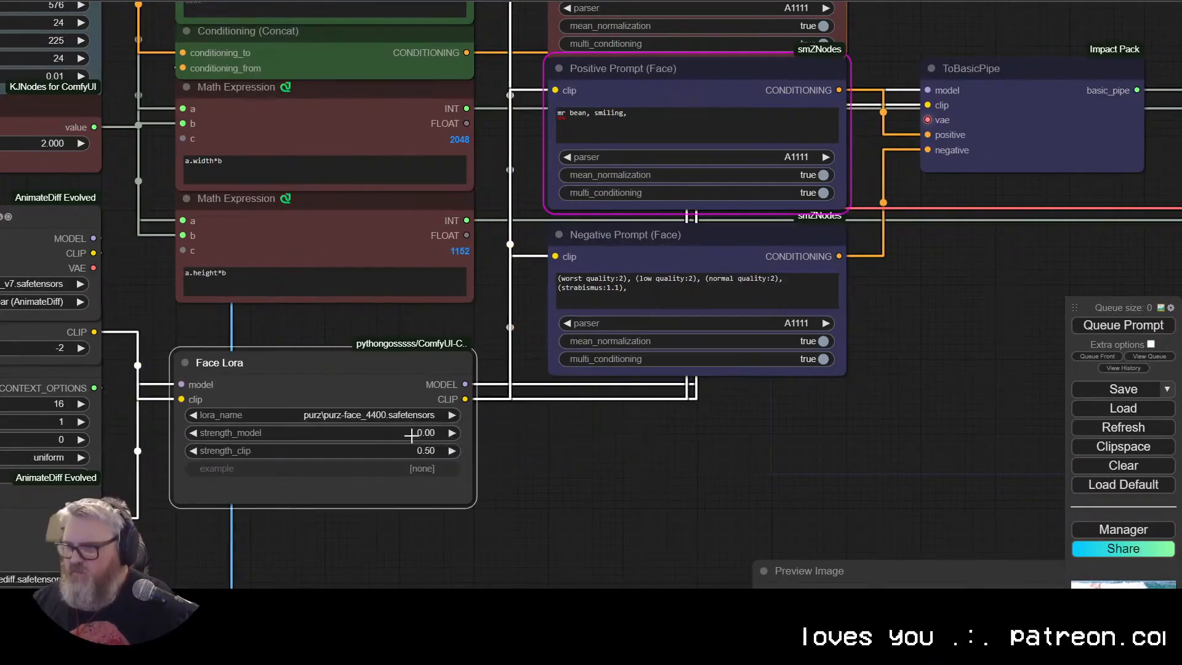
pyautogui.click(420, 451)
pyautogui.write('0')
pyautogui.press('Return')
# Step: Examine the KSampler and detailer nodes, the SVD video output, and the FaceRestoreModelLoader node with the notes below it
pyautogui.moveTo(763, 434); pyautogui.dragTo(438, 580)
pyautogui.moveTo(690, 441); pyautogui.dragTo(3, 596)
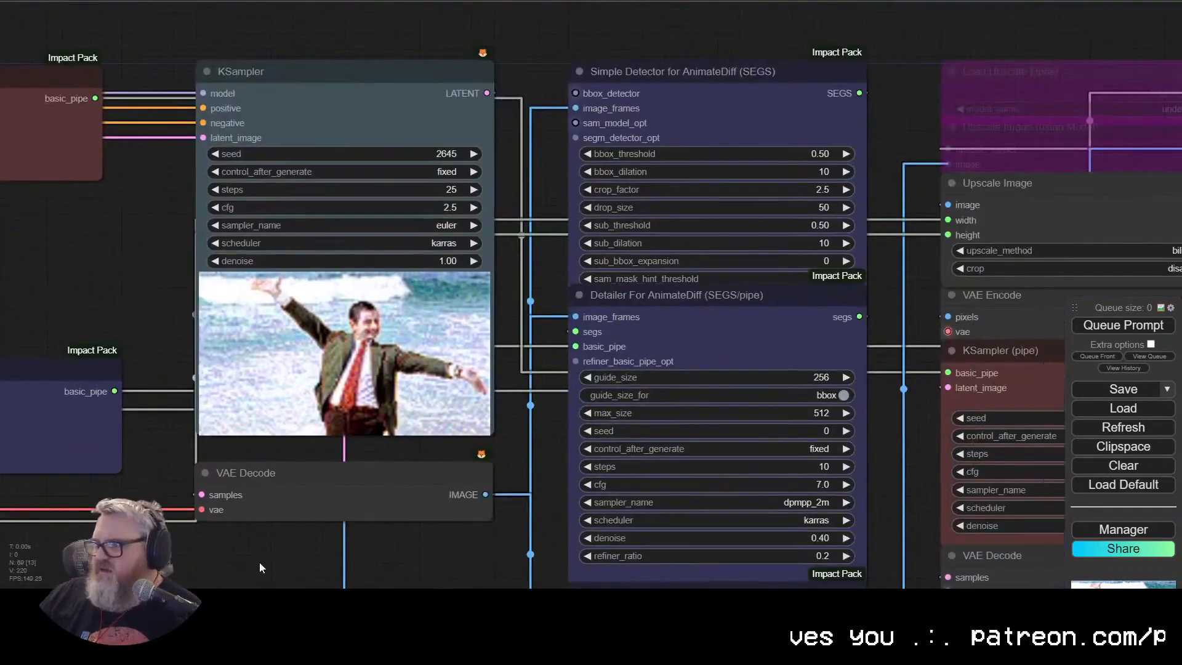
pyautogui.moveTo(261, 566); pyautogui.dragTo(27, 167)
pyautogui.moveTo(437, 552); pyautogui.dragTo(457, 216)
pyautogui.moveTo(455, 415); pyautogui.dragTo(1098, 583)
pyautogui.scroll(5, 667, 389)
pyautogui.moveTo(954, 465); pyautogui.dragTo(706, 411)
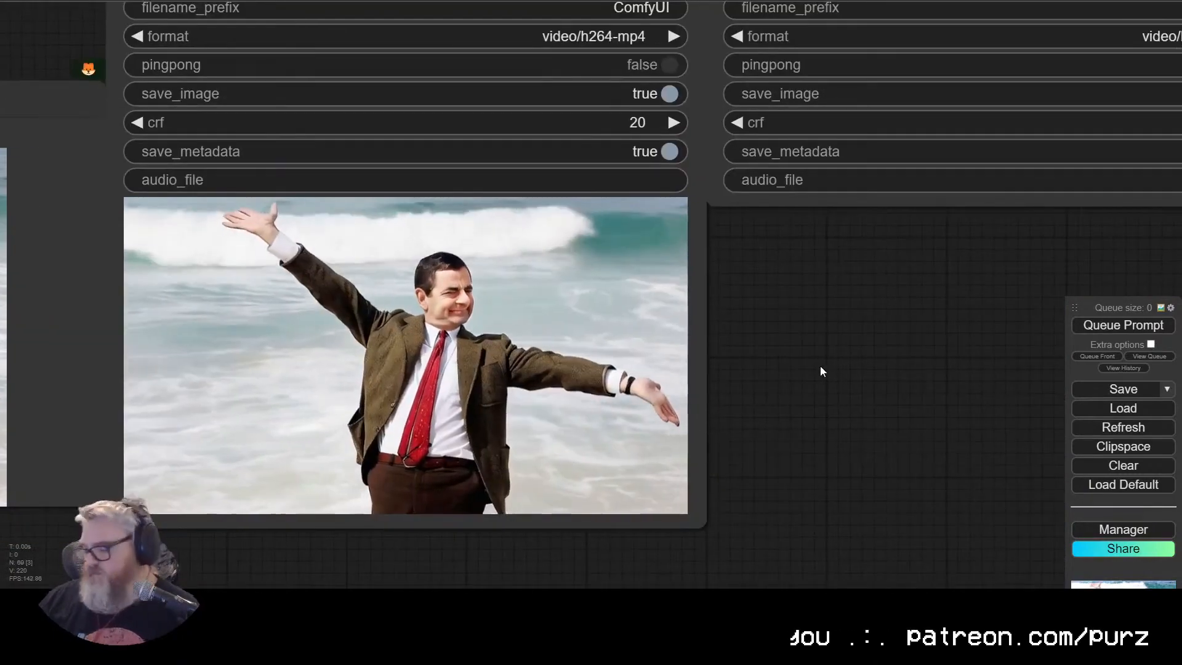
pyautogui.scroll(-5, 820, 366)
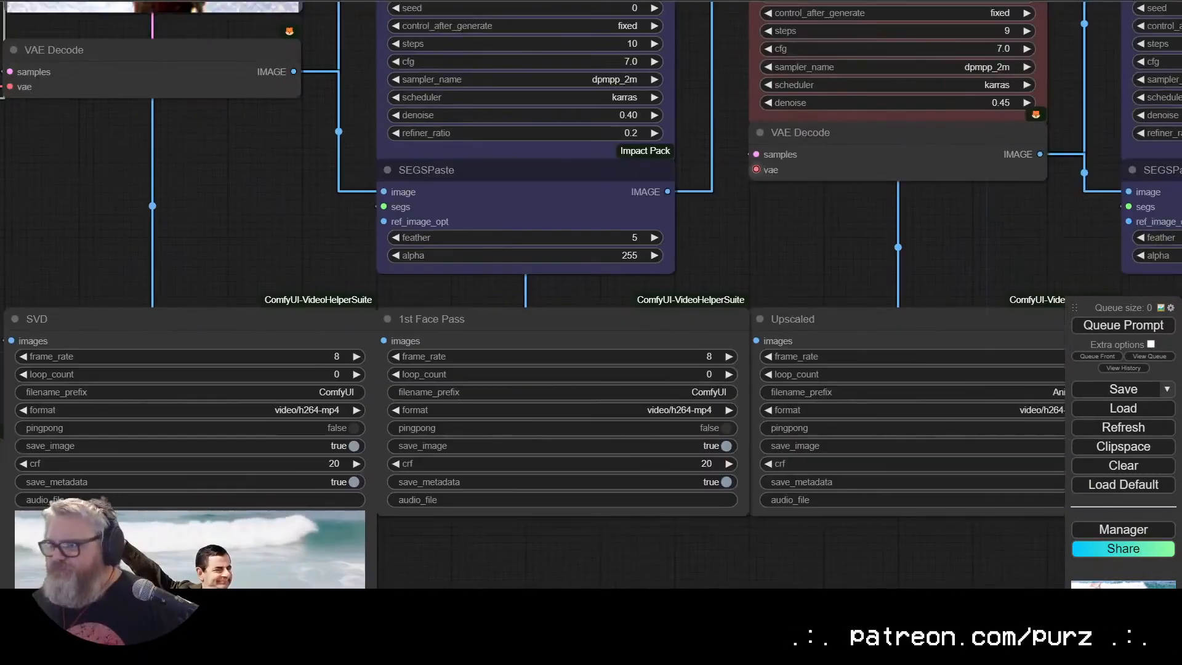
pyautogui.scroll(-4, 824, 201)
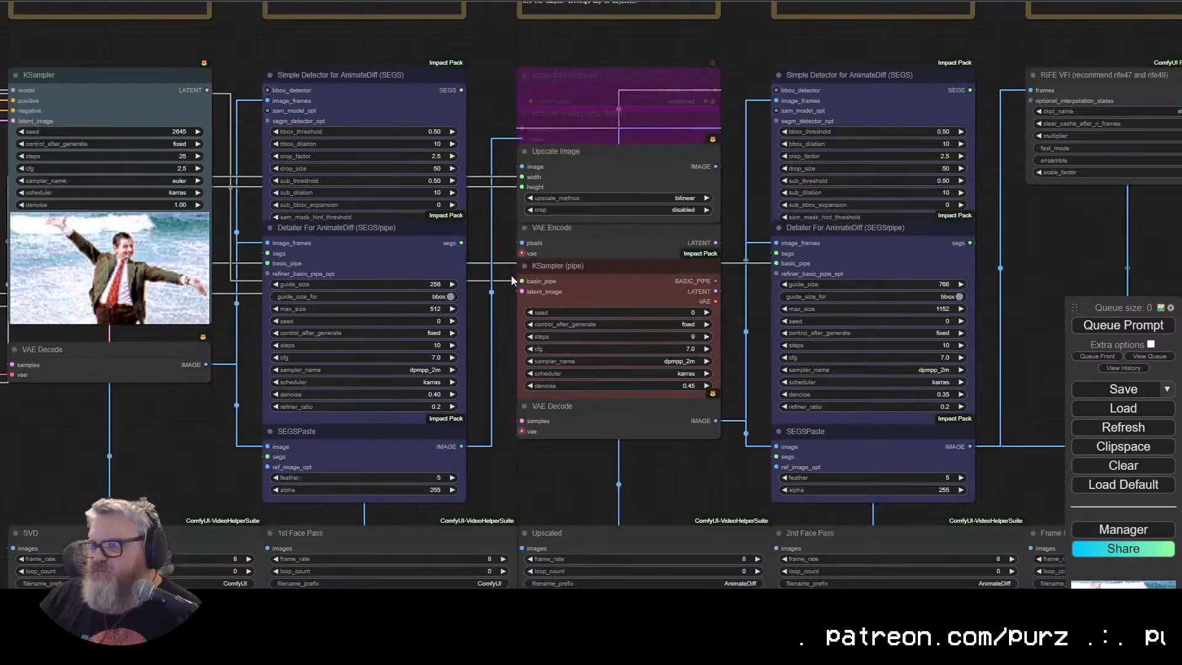
pyautogui.moveTo(470, 40); pyautogui.dragTo(398, 323)
pyautogui.click(363, 182)
pyautogui.click(333, 123)
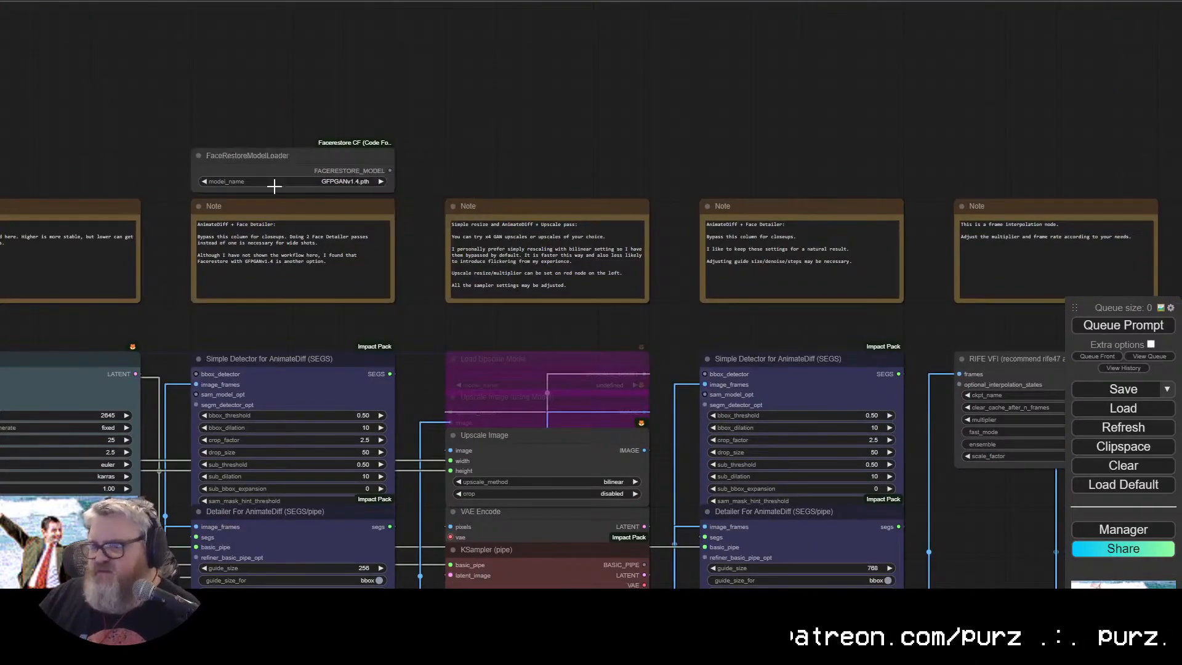
pyautogui.moveTo(104, 100); pyautogui.dragTo(608, 147)
pyautogui.moveTo(297, 239); pyautogui.dragTo(863, 27)
pyautogui.moveTo(344, 149); pyautogui.dragTo(1038, 0)
# Step: Select deliberate_v3.safetensors as the checkpoint in the Load Checkpoint w/ Noise Select node
pyautogui.click(259, 607)
pyautogui.scroll(10, 318, 368)
pyautogui.scroll(-10, 665, 301)
pyautogui.moveTo(517, 459); pyautogui.dragTo(168, 491)
pyautogui.click(485, 395)
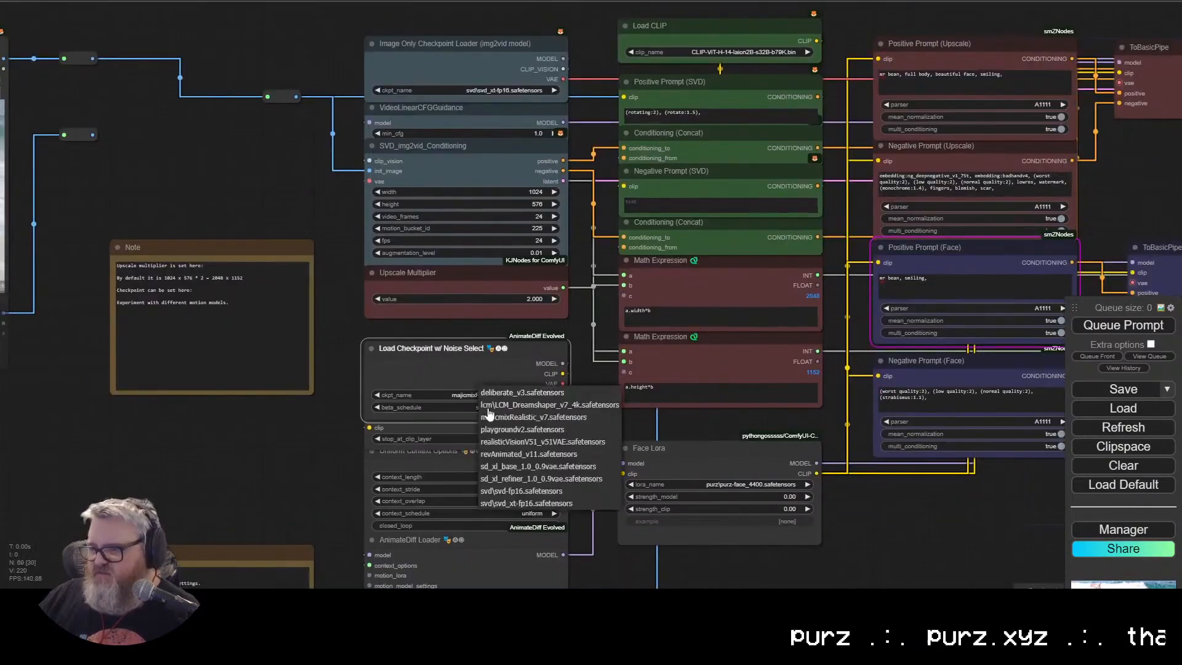
pyautogui.scroll(6, 423, 561)
pyautogui.click(507, 272)
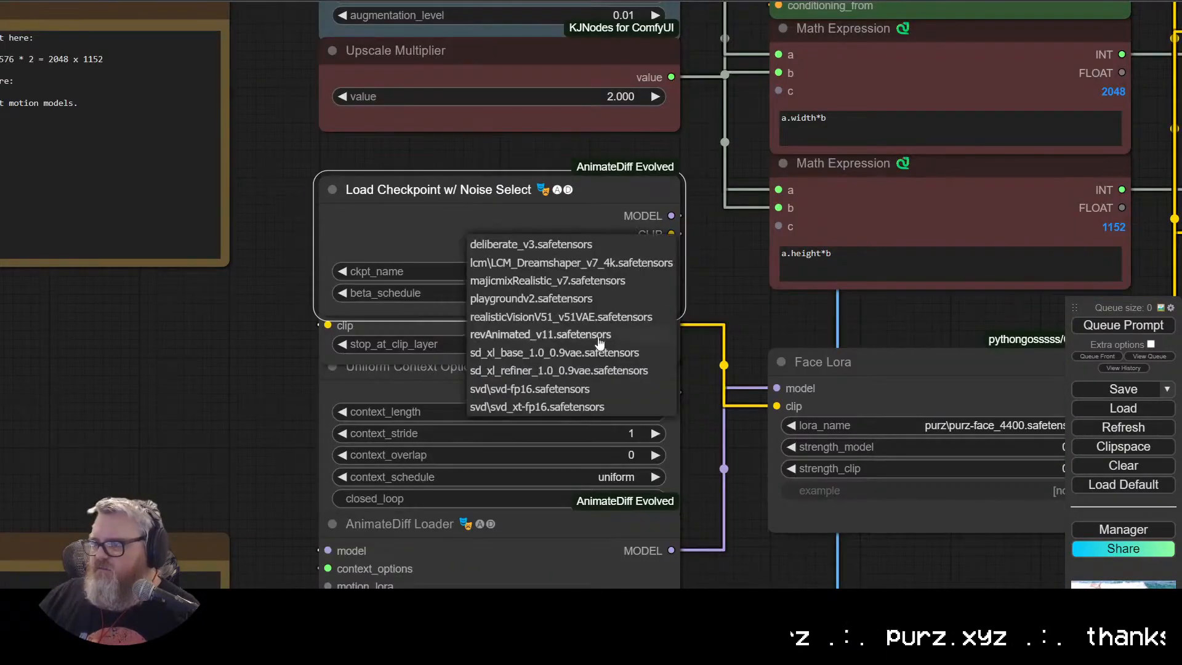
pyautogui.click(579, 245)
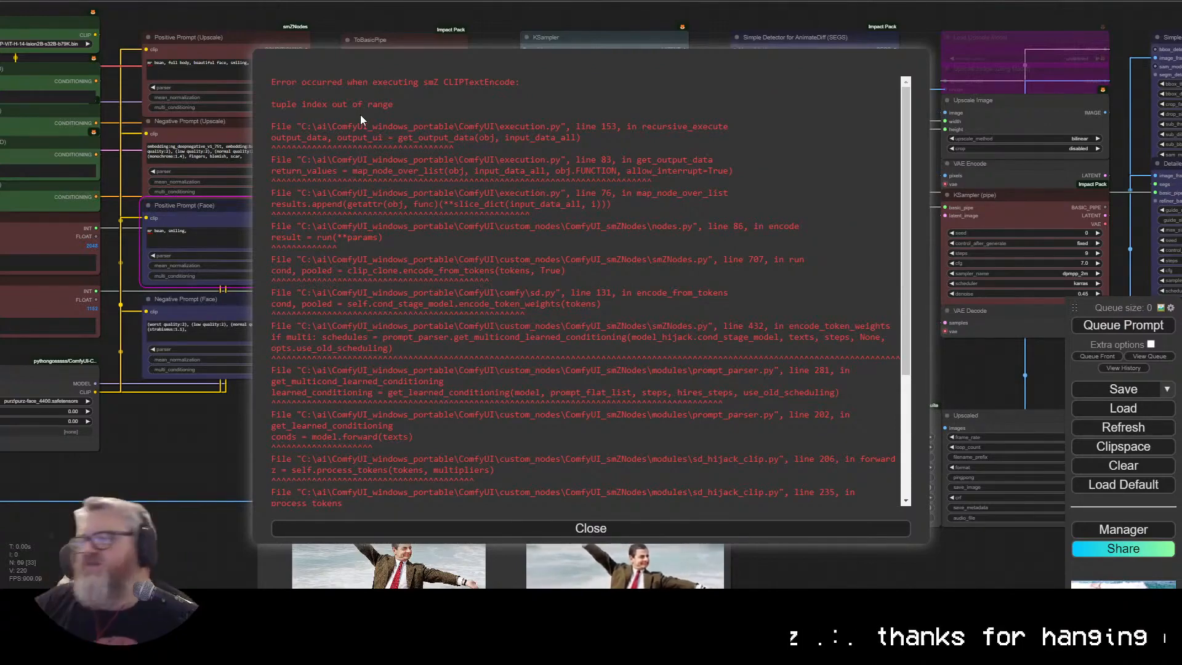
# Step: Dismiss the smZ CLIPTextEncode error report and clear the whole workflow from the canvas
pyautogui.click(327, 528)
pyautogui.scroll(-4, 342, 359)
pyautogui.moveTo(343, 359); pyautogui.dragTo(417, 331)
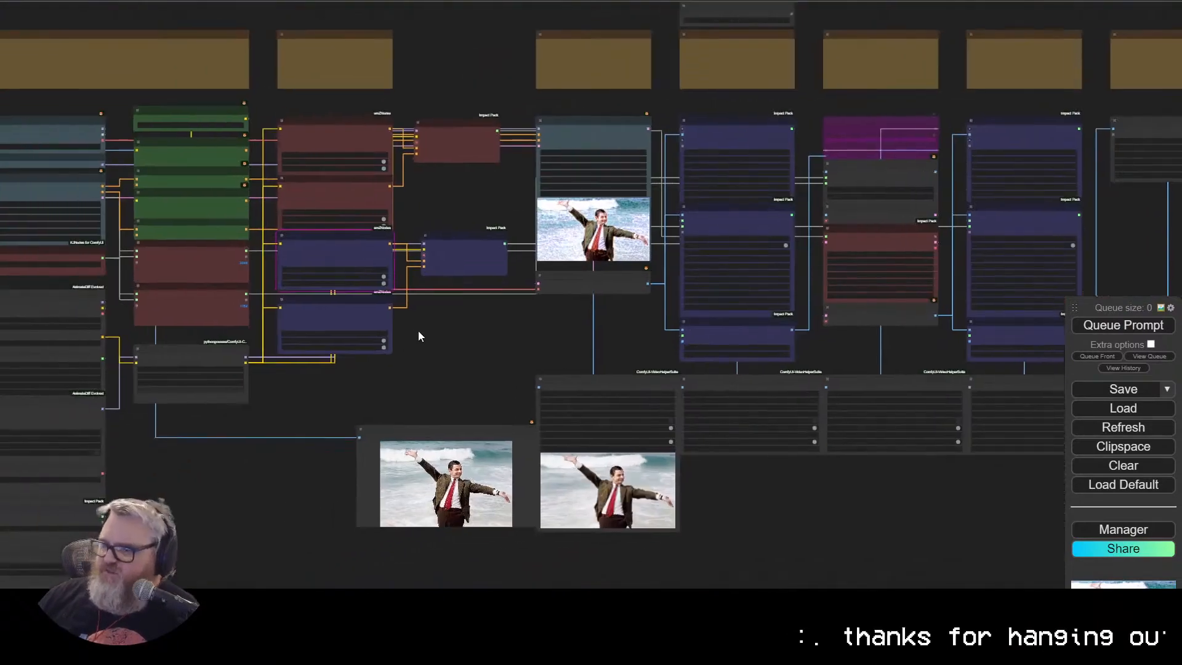
pyautogui.click(1127, 466)
pyautogui.press('Return')
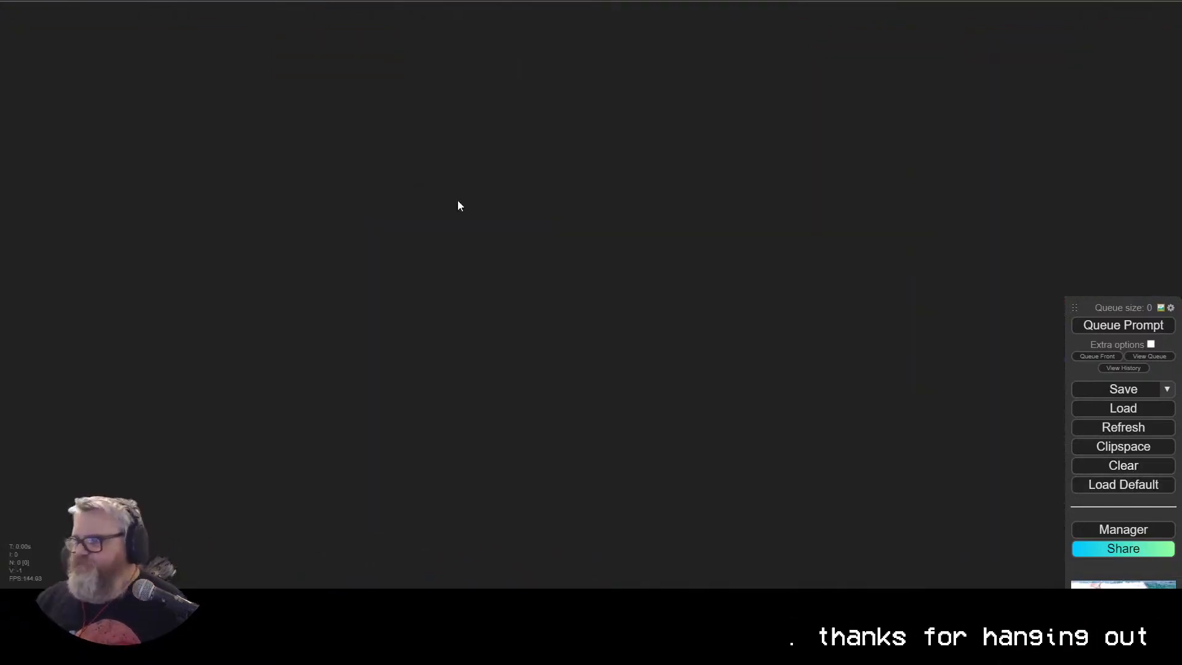
# Step: Add a KSampler node to the empty canvas and try attaching a suggested node to its LATENT output
pyautogui.doubleClick(457, 199)
pyautogui.click(456, 217)
pyautogui.moveTo(250, 178); pyautogui.dragTo(487, 225)
pyautogui.moveTo(613, 227); pyautogui.dragTo(694, 188)
pyautogui.click(716, 196)
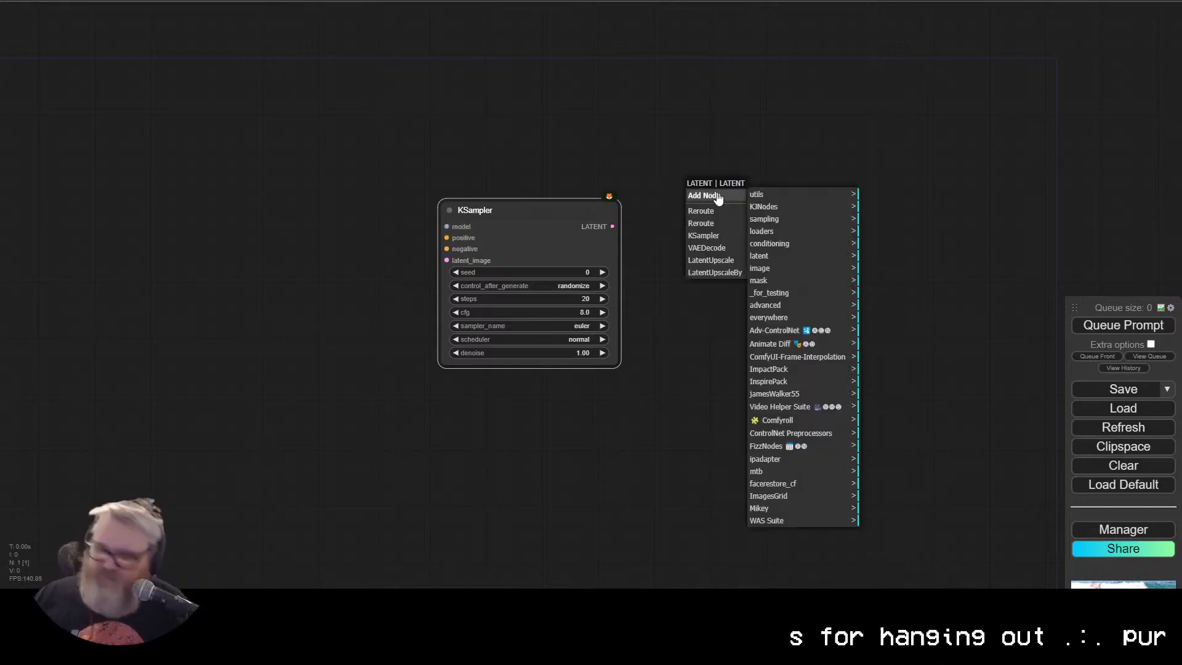
pyautogui.moveTo(528, 100); pyautogui.dragTo(526, 97)
pyautogui.moveTo(611, 224); pyautogui.dragTo(654, 233)
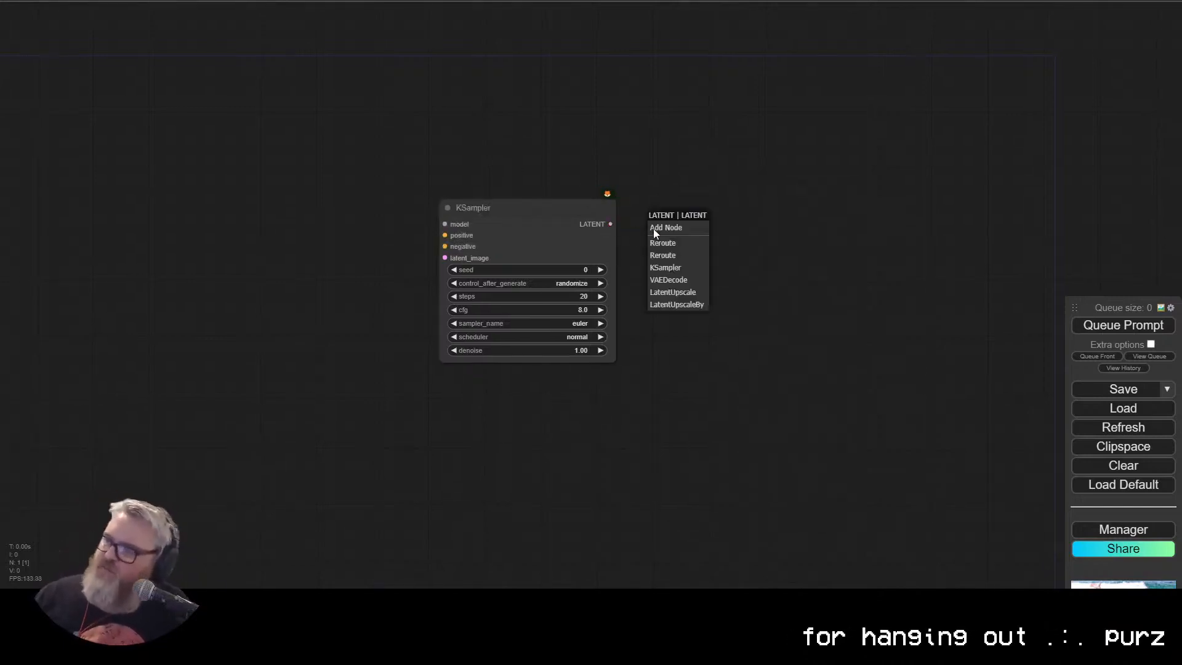
pyautogui.click(500, 228)
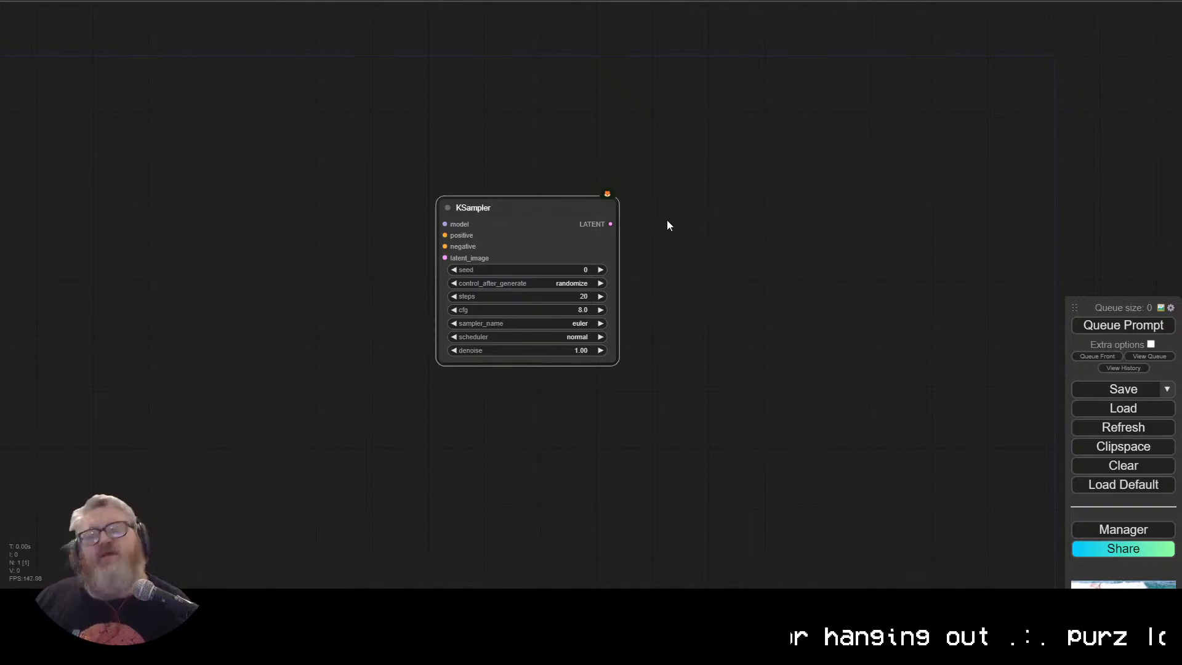
pyautogui.moveTo(612, 221); pyautogui.dragTo(659, 197)
pyautogui.click(670, 252)
# Step: Reload the SVD upscaling and face restoration workflow, look over its prompt and sampler nodes, and clear the canvas again
pyautogui.click(1123, 408)
pyautogui.doubleClick(232, 148)
pyautogui.moveTo(776, 376)
pyautogui.mouseDown()
pyautogui.moveTo(854, 385)
pyautogui.moveTo(283, 616)
pyautogui.moveTo(500, 527)
pyautogui.moveTo(675, 602)
pyautogui.moveTo(774, 367)
pyautogui.mouseUp()
pyautogui.moveTo(682, 182); pyautogui.dragTo(820, 254)
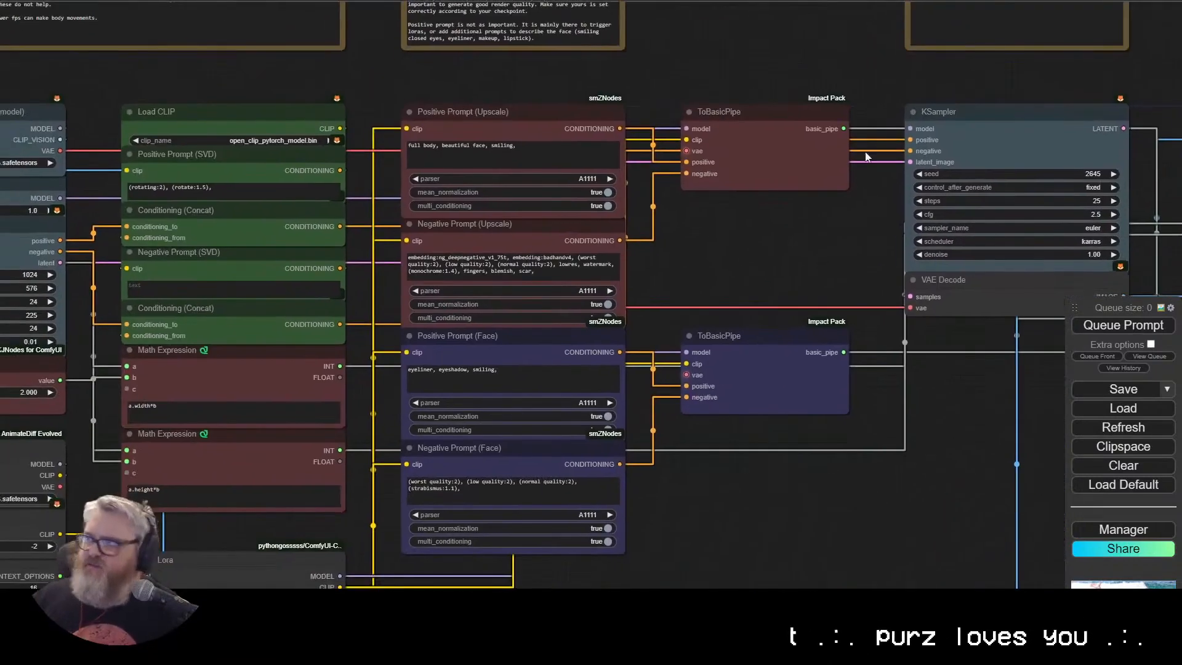
pyautogui.click(1123, 465)
pyautogui.click(665, 58)
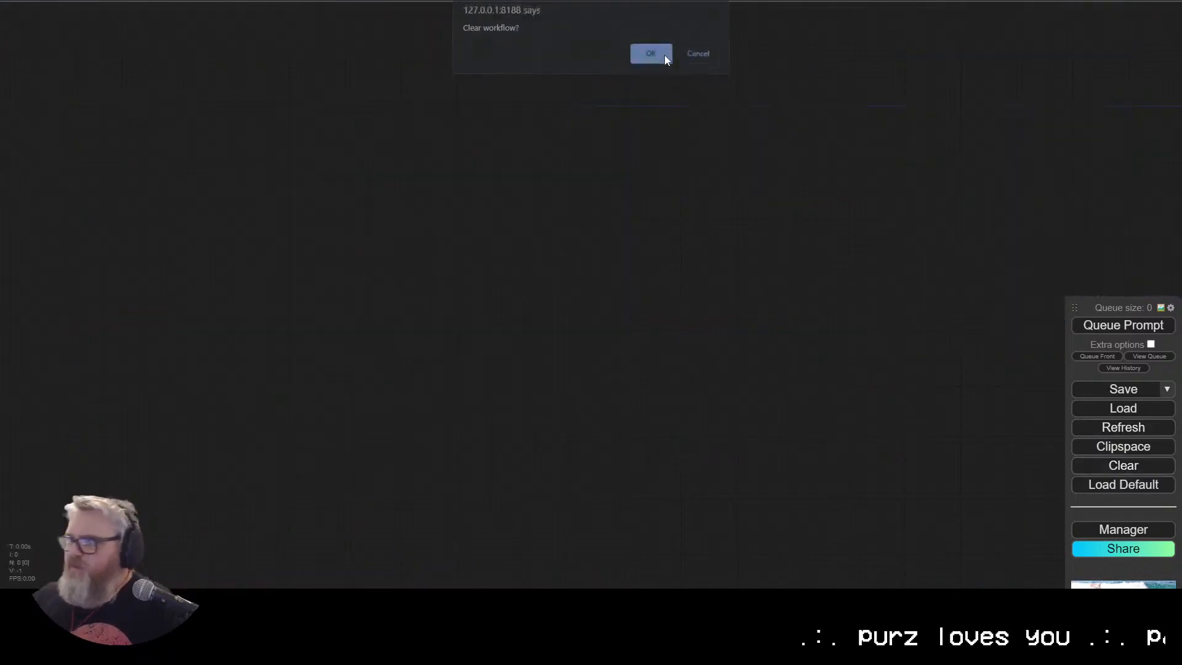
# Step: Search for and add a KSampler node on the empty canvas
pyautogui.rightClick(370, 199)
pyautogui.doubleClick(489, 187)
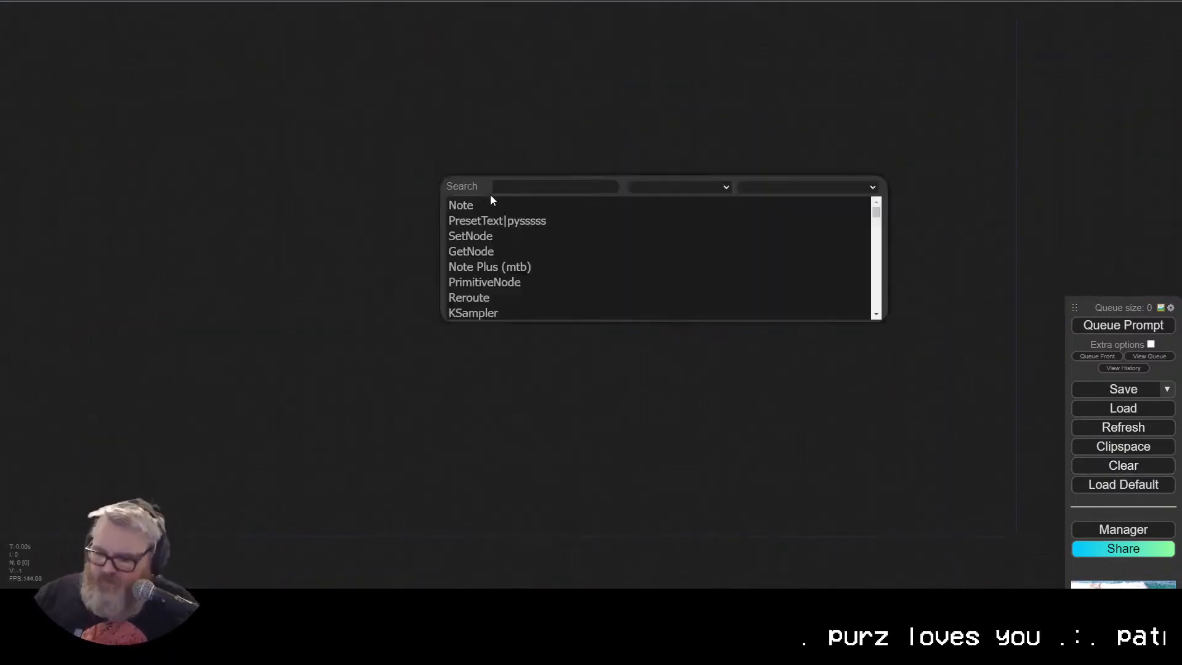
pyautogui.write('ks')
pyautogui.press('Return')
pyautogui.moveTo(544, 296); pyautogui.dragTo(442, 374)
pyautogui.click(475, 292)
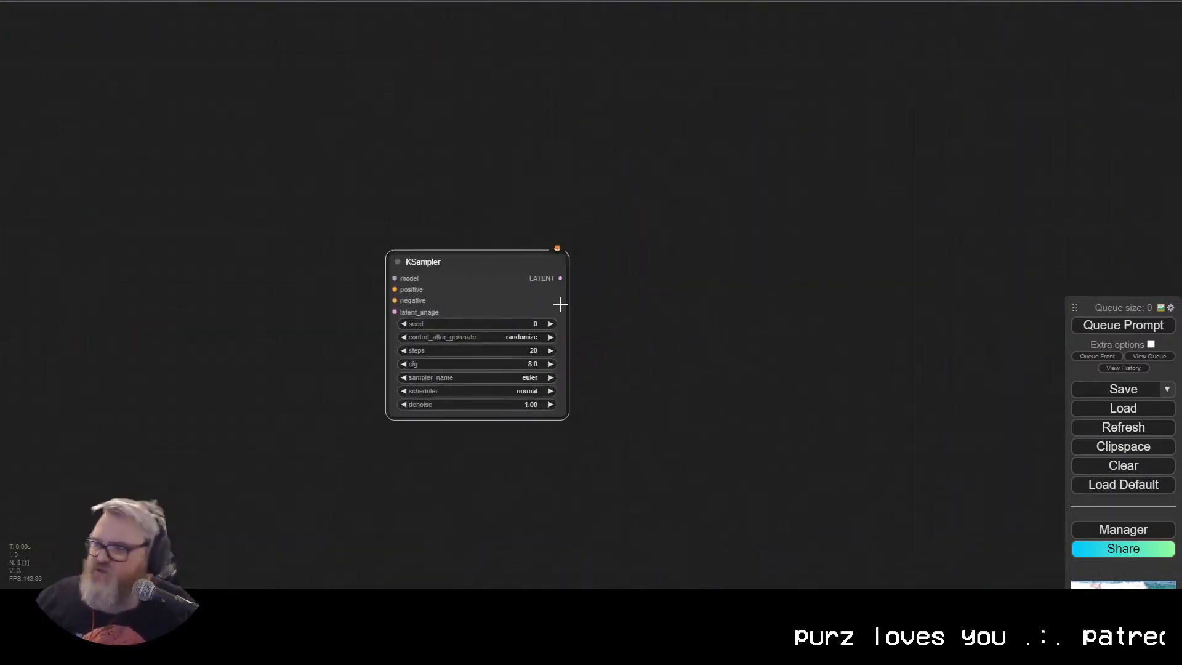
# Step: Attach a new VAE Decode node to the KSampler's LATENT output and bring up node suggestions for its vae input
pyautogui.moveTo(564, 272); pyautogui.dragTo(619, 182)
pyautogui.click(606, 269)
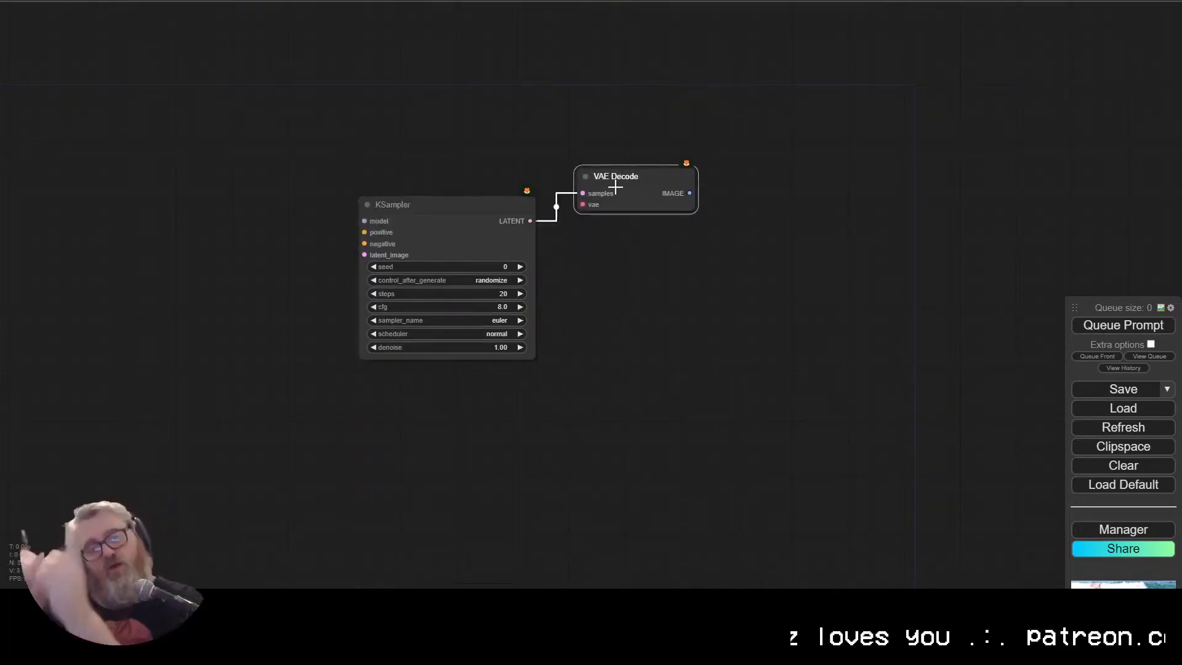
pyautogui.moveTo(583, 205); pyautogui.dragTo(248, 104)
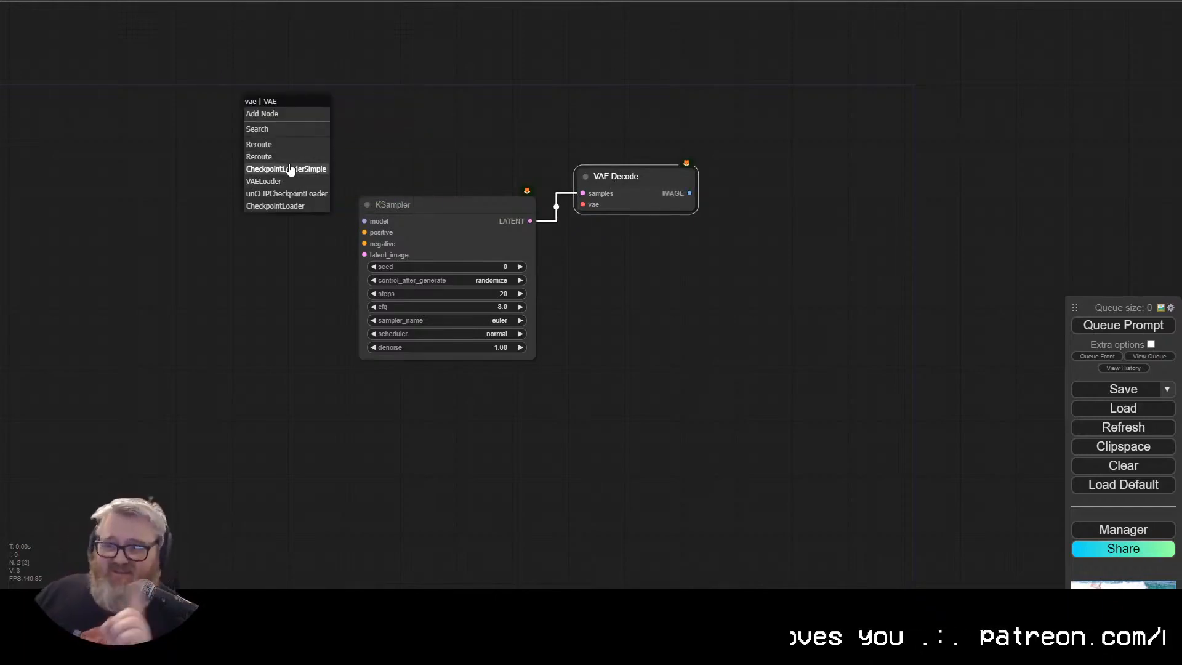
pyautogui.click(290, 127)
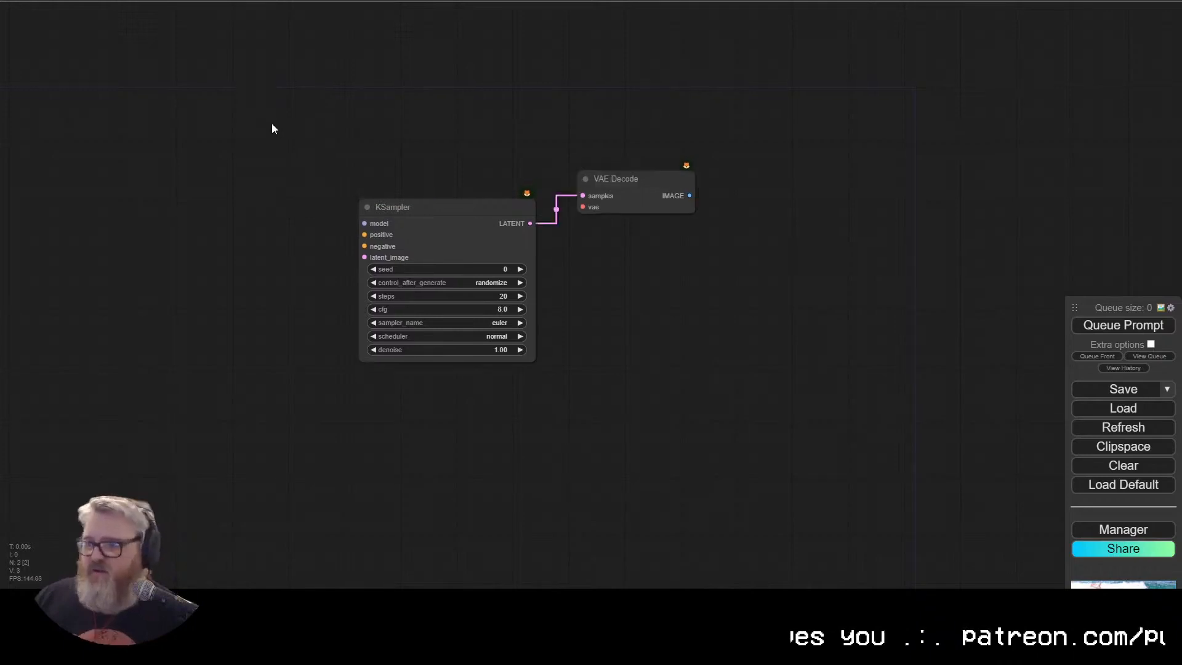
# Step: Search the nodes for "loader", add an ImageOnlyCheckpointLoader, and place it before the KSampler
pyautogui.doubleClick(273, 124)
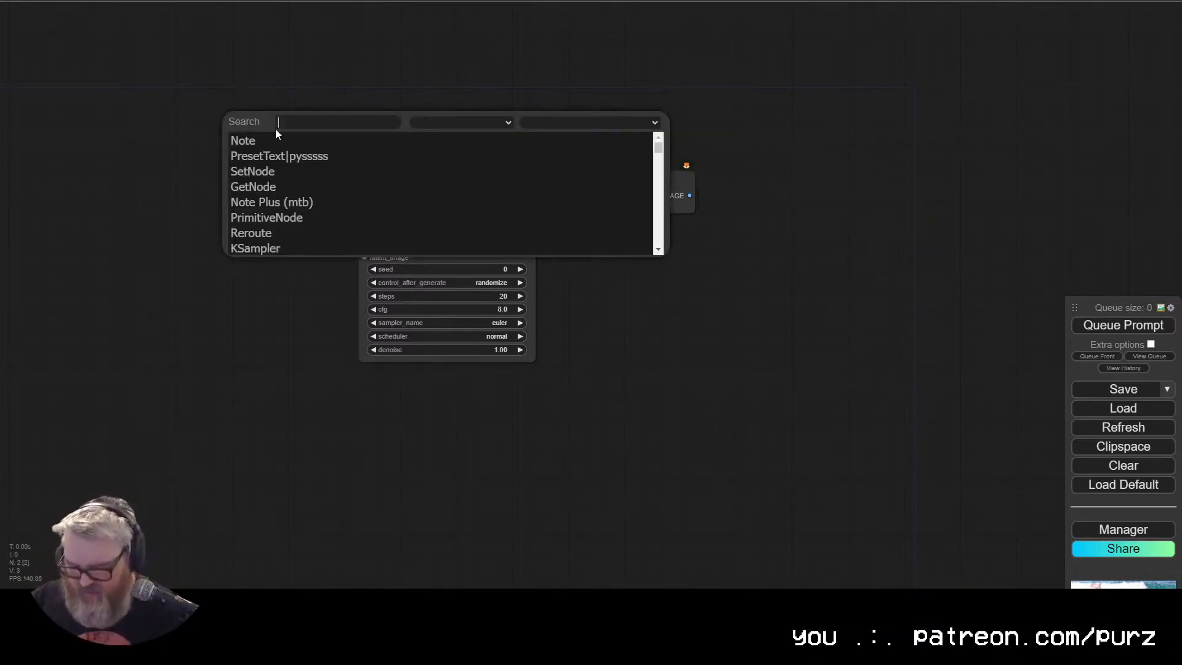
pyautogui.write('simple')
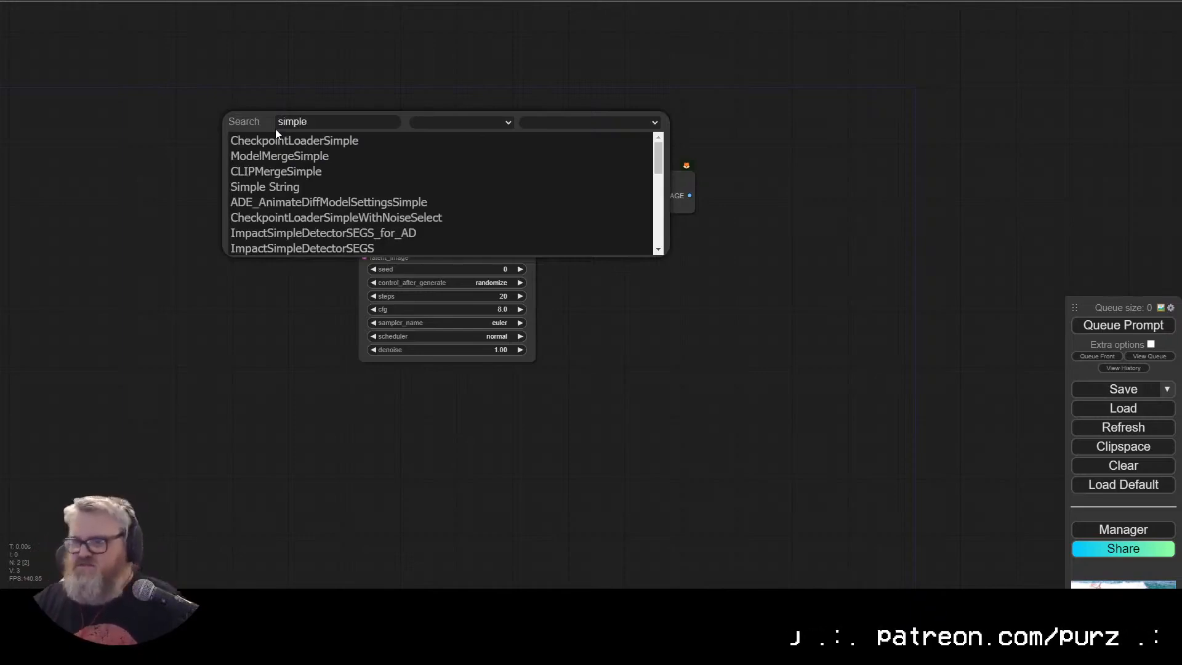
pyautogui.hotkey('ctrl', 'a')
pyautogui.write('image')
pyautogui.hotkey('ctrl', 'a')
pyautogui.write('loader')
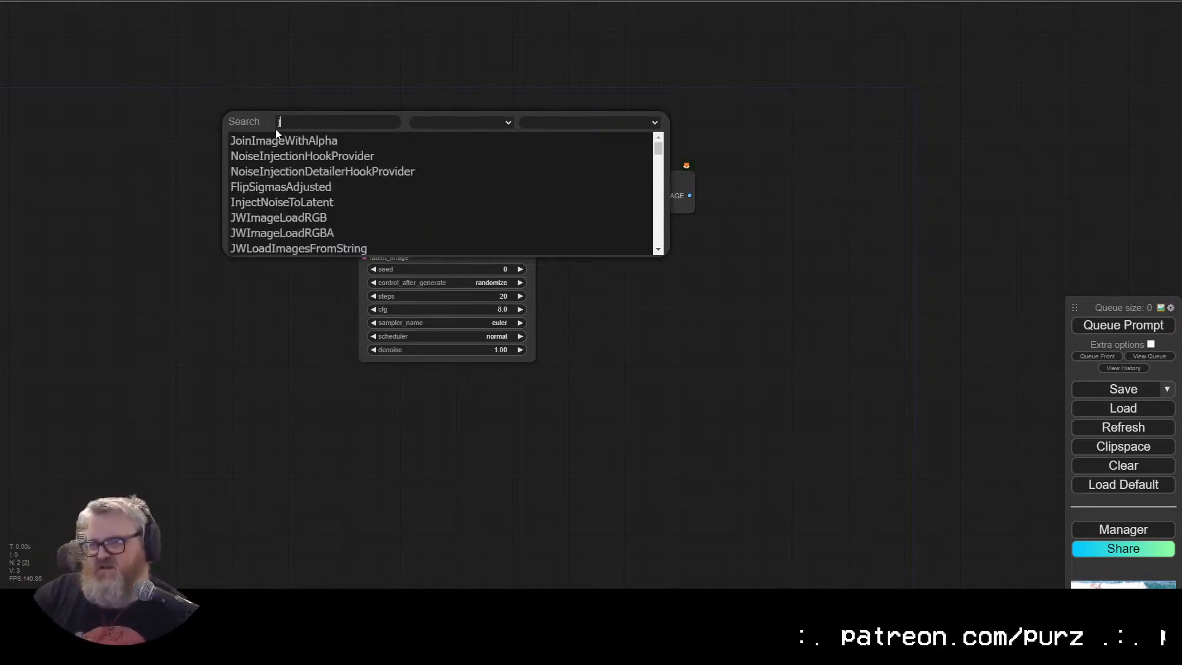
pyautogui.scroll(-5, 362, 209)
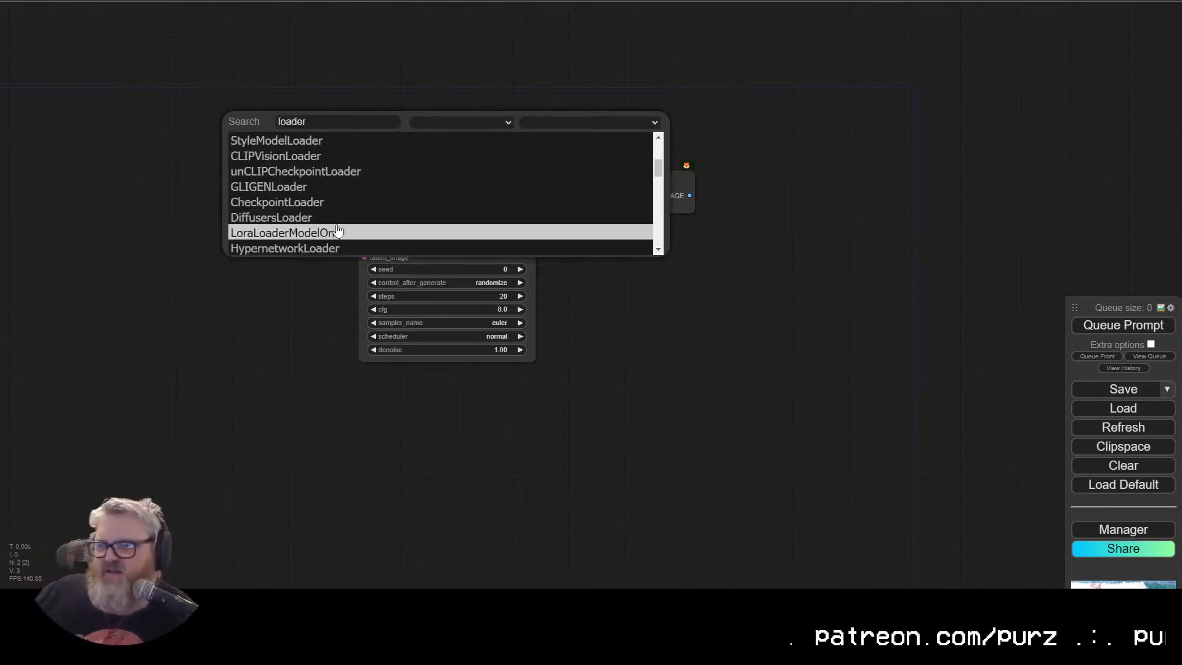
pyautogui.scroll(-1, 320, 197)
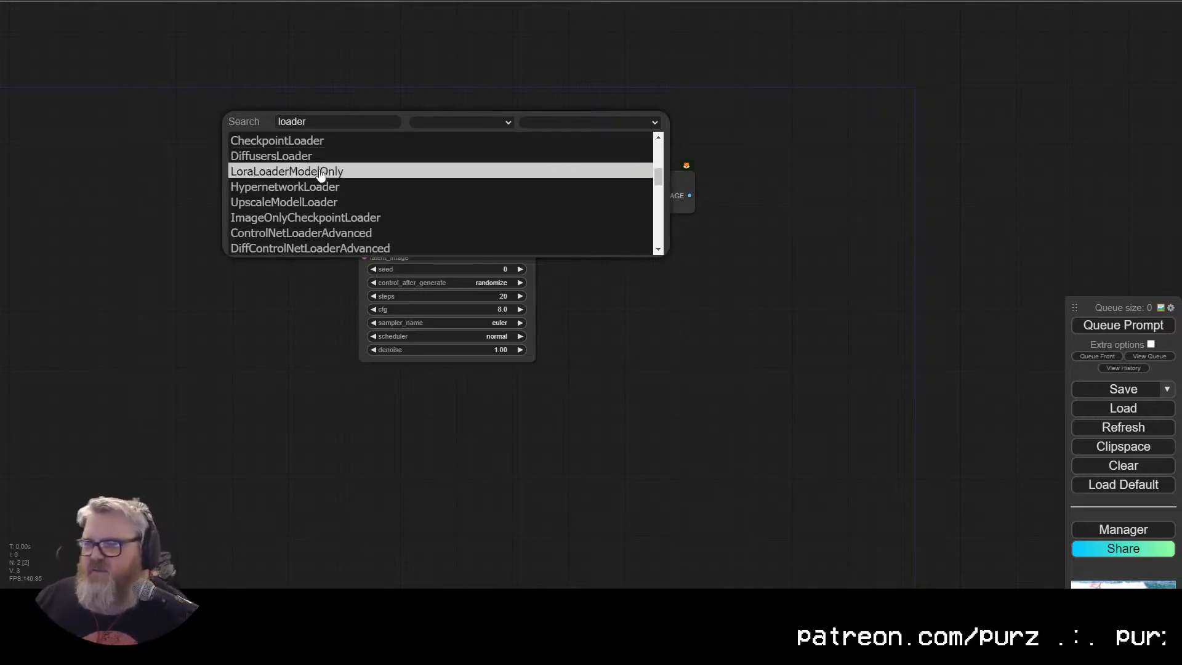
pyautogui.click(322, 216)
pyautogui.moveTo(330, 148); pyautogui.dragTo(140, 166)
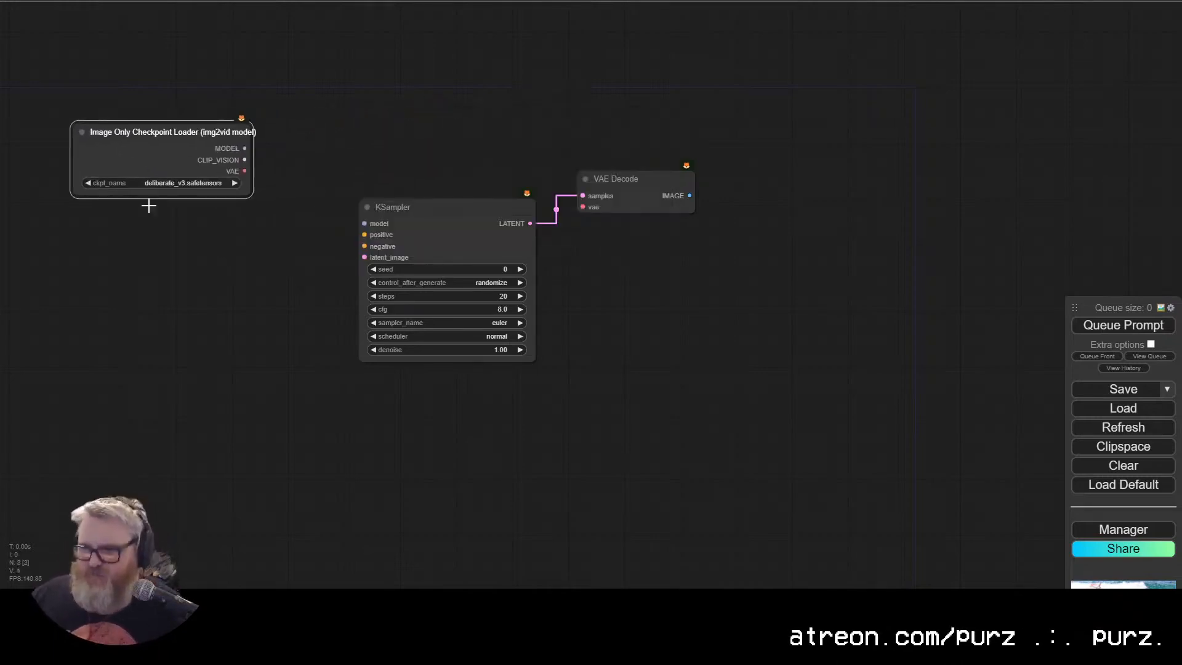
# Step: Load svd\svd_xt-fp16.safetensors in the checkpoint loader and connect its MODEL output to the KSampler and its VAE output to VAE Decode
pyautogui.click(182, 183)
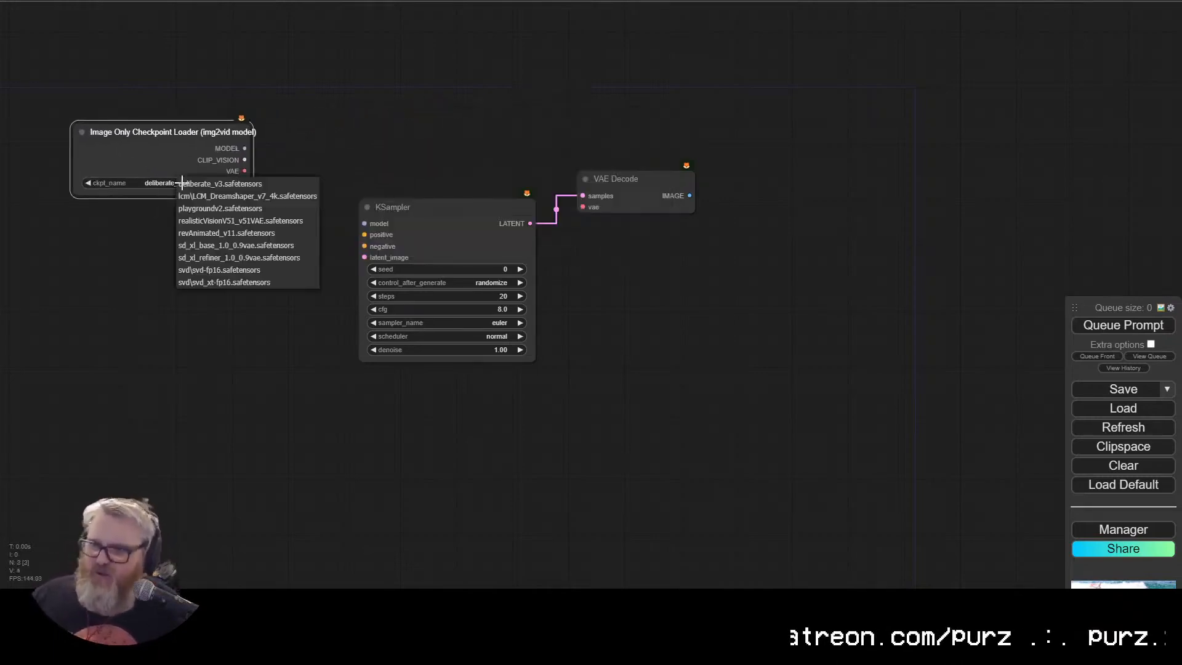
pyautogui.click(222, 284)
pyautogui.moveTo(224, 153); pyautogui.dragTo(364, 223)
pyautogui.moveTo(220, 240); pyautogui.dragTo(582, 207)
# Step: Search for "svd" and add an SVD_img2vid_Conditioning node below the checkpoint loader
pyautogui.moveTo(181, 237); pyautogui.dragTo(235, 332)
pyautogui.write('svd')
pyautogui.press('Return')
pyautogui.click(480, 227)
pyautogui.press('Delete')
pyautogui.moveTo(226, 260); pyautogui.dragTo(347, 175)
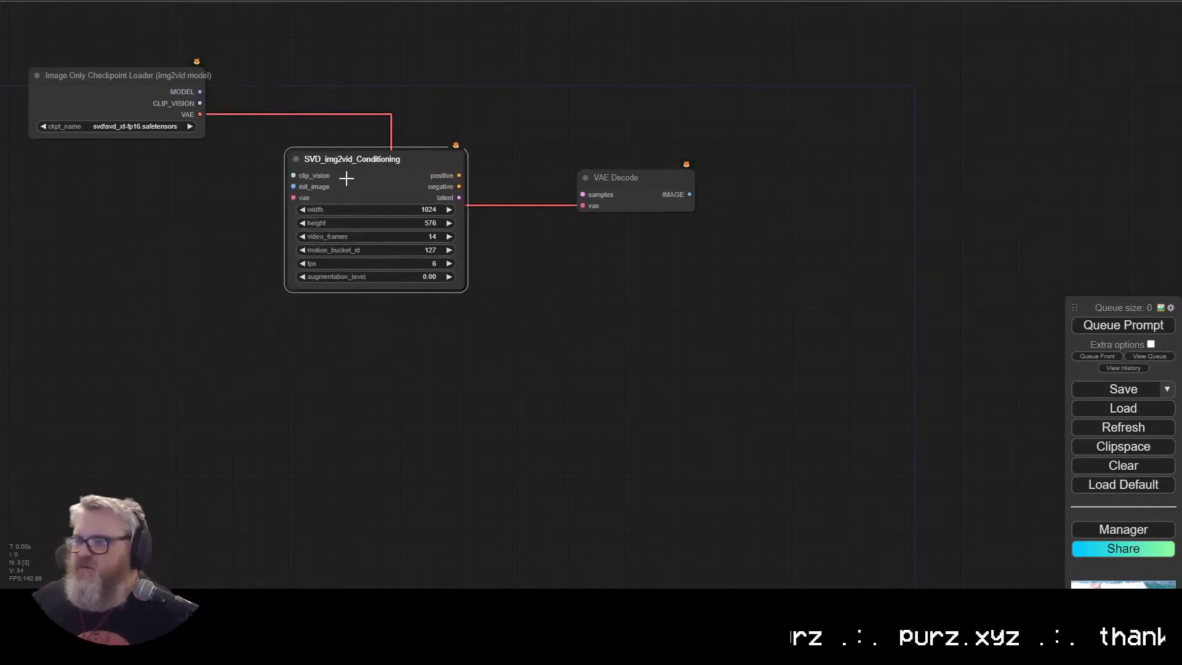
pyautogui.hotkey('ctrl', 'z')
pyautogui.hotkey('ctrl', 'z')
# Step: Connect the loader's CLIP_VISION and VAE outputs to SVD_img2vid_Conditioning, and its positive and negative outputs to the KSampler
pyautogui.moveTo(283, 238); pyautogui.dragTo(257, 244)
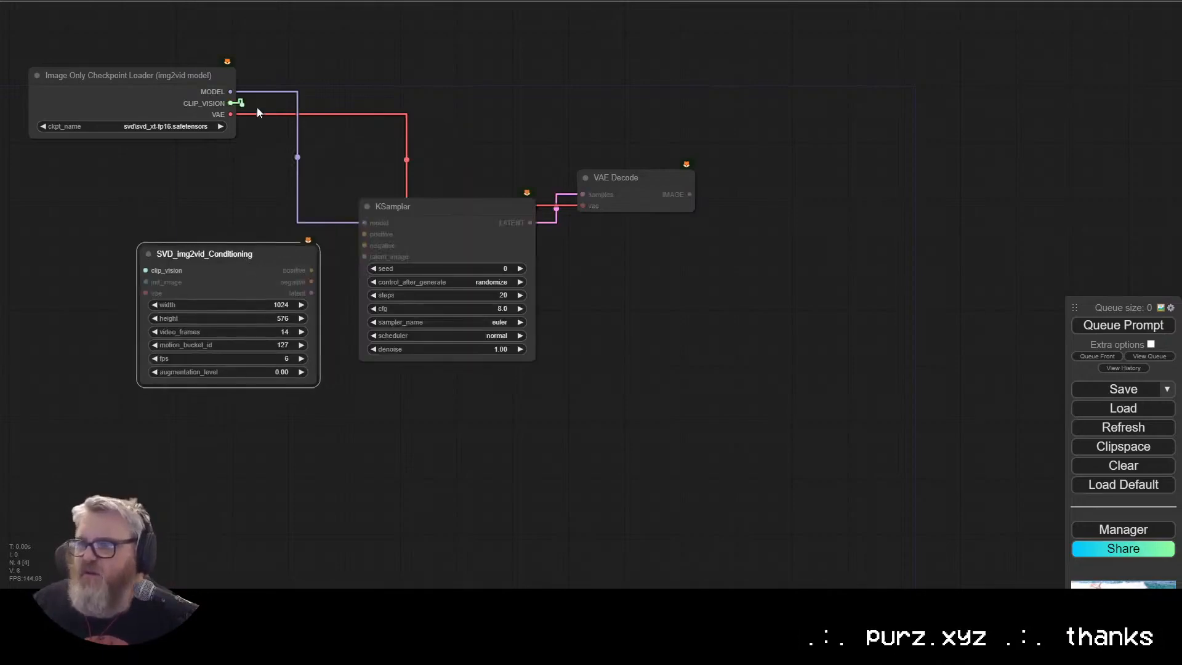
pyautogui.moveTo(230, 114); pyautogui.dragTo(147, 293)
pyautogui.moveTo(311, 270); pyautogui.dragTo(364, 245)
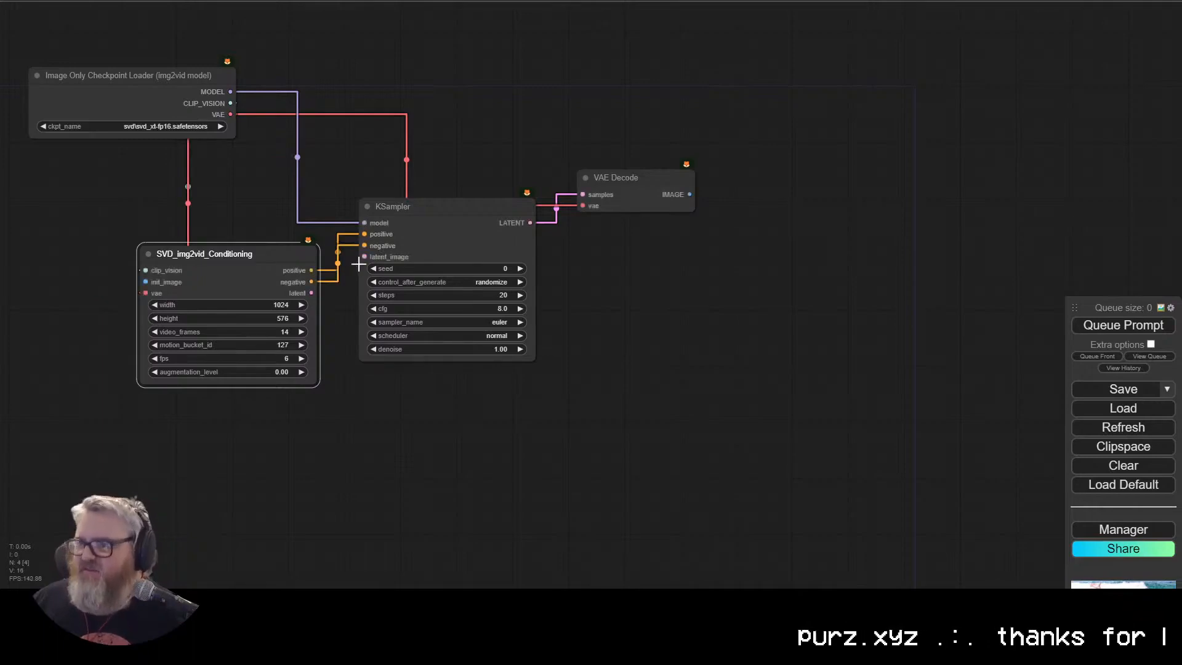
# Step: Rearrange the nodes with SVD_img2vid_Conditioning above the KSampler, between the checkpoint loader and VAE Decode
pyautogui.moveTo(181, 282); pyautogui.dragTo(397, 72)
pyautogui.moveTo(606, 176); pyautogui.dragTo(559, 126)
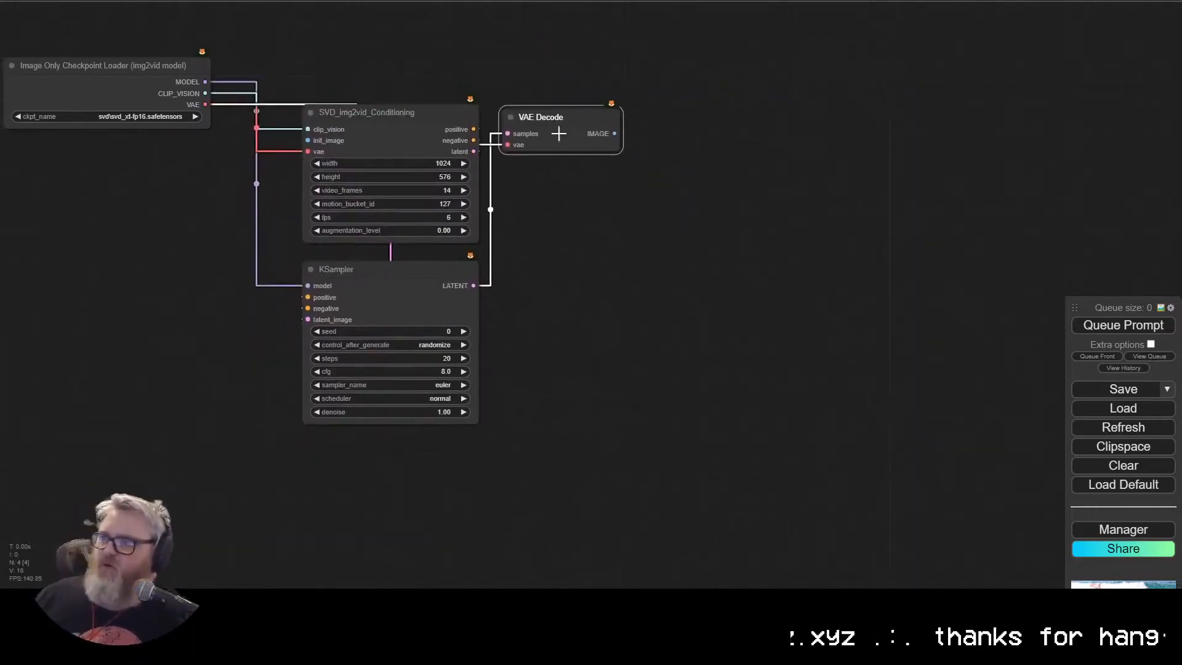
pyautogui.moveTo(390, 217); pyautogui.dragTo(508, 269)
pyautogui.moveTo(238, 162); pyautogui.dragTo(267, 204)
pyautogui.scroll(2, 630, 334)
pyautogui.moveTo(744, 316); pyautogui.dragTo(746, 349)
pyautogui.moveTo(720, 168); pyautogui.dragTo(724, 163)
pyautogui.click(732, 334)
pyautogui.click(165, 185)
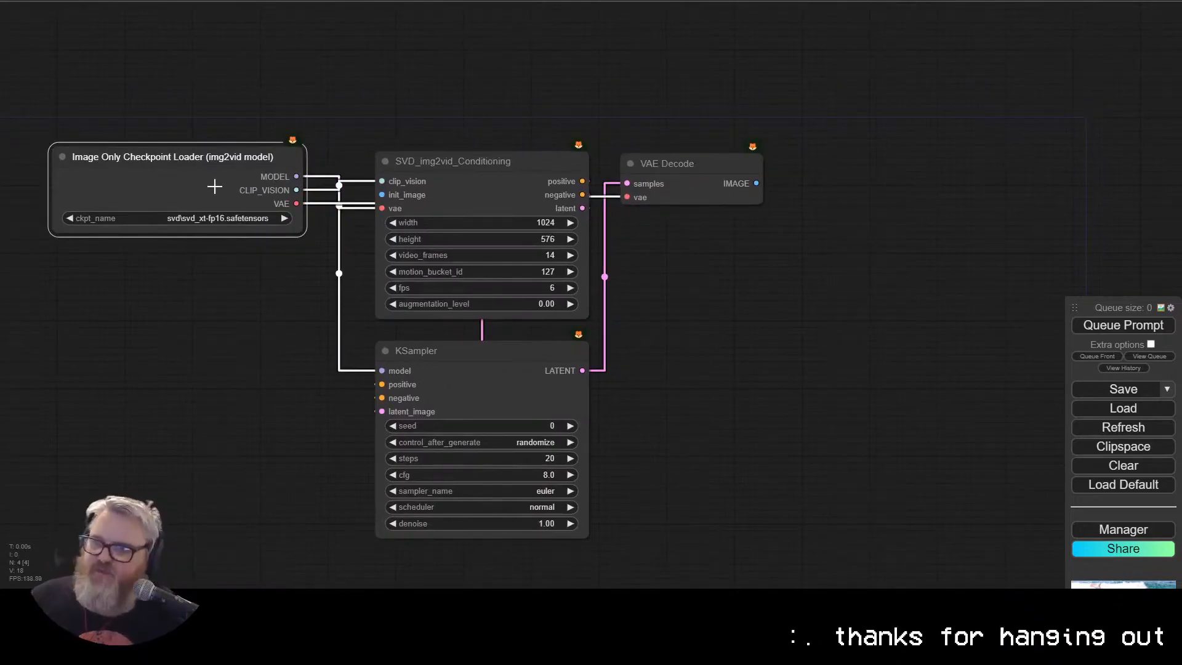
# Step: Add a VideoLinearCFGGuidance node and wire it between the checkpoint loader's MODEL output and the KSampler's model input
pyautogui.moveTo(296, 176); pyautogui.dragTo(228, 294)
pyautogui.click(252, 303)
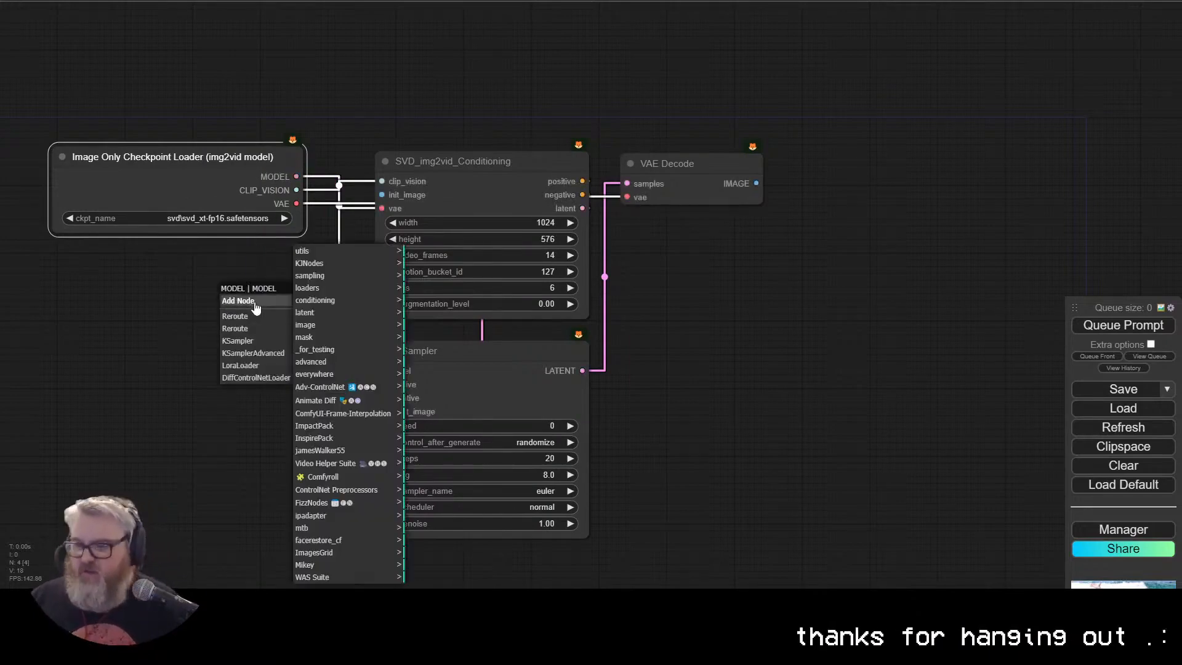
pyautogui.doubleClick(128, 280)
pyautogui.write('gu')
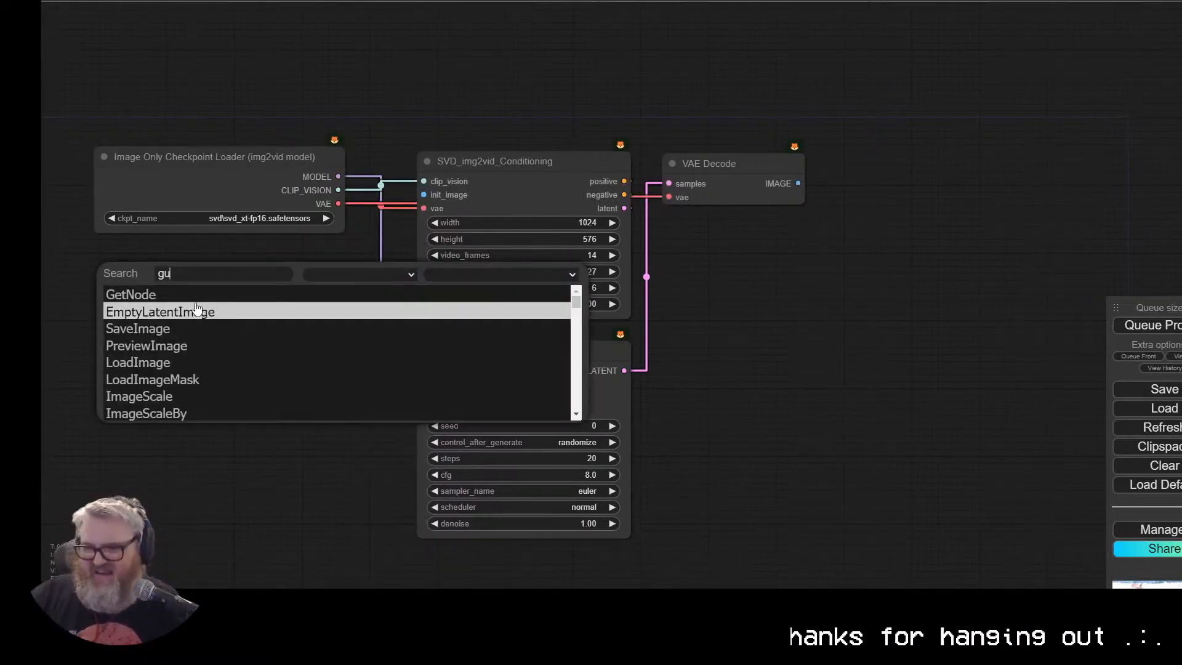
pyautogui.write('i')
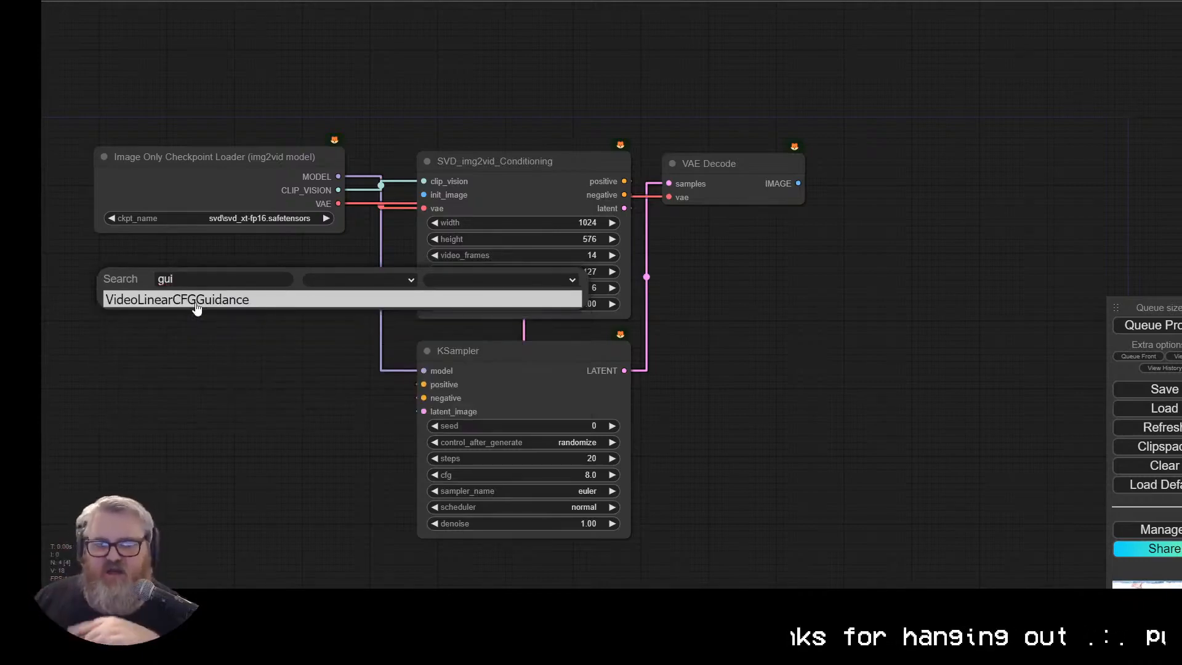
pyautogui.click(195, 303)
pyautogui.moveTo(285, 287); pyautogui.dragTo(252, 314)
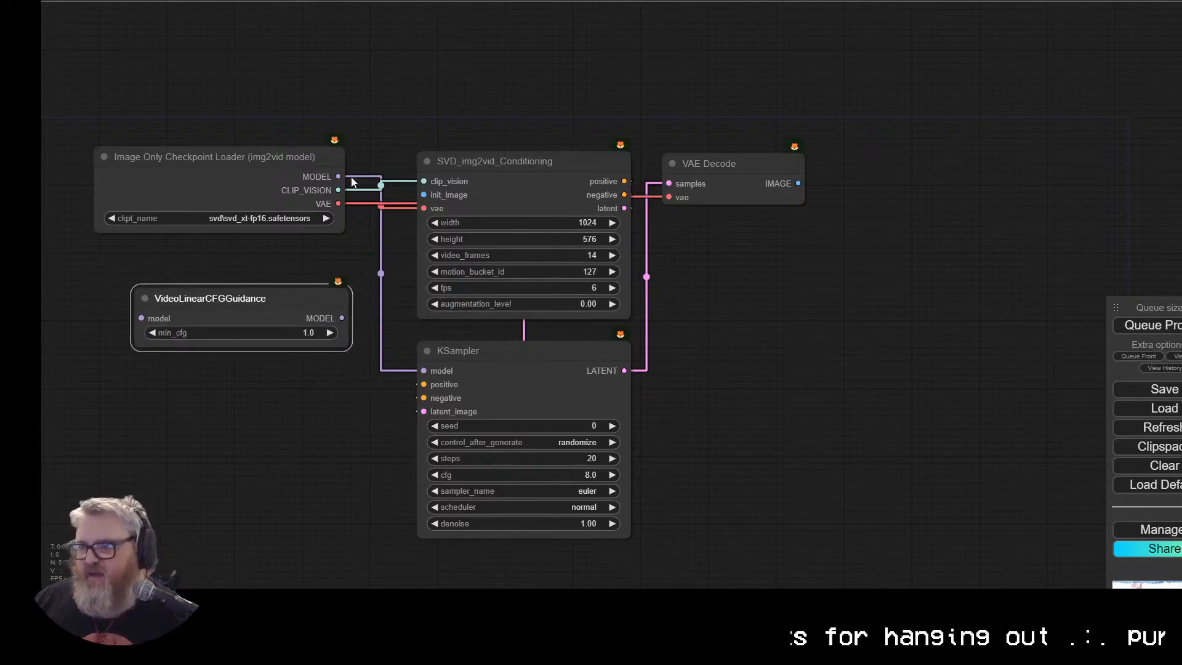
pyautogui.moveTo(338, 177); pyautogui.dragTo(154, 318)
pyautogui.moveTo(342, 318); pyautogui.dragTo(424, 372)
# Step: Spread the nodes along the data flow, with VideoLinearCFGGuidance above SVD_img2vid_Conditioning and VAE Decode beyond the KSampler
pyautogui.moveTo(296, 300); pyautogui.dragTo(296, 284)
pyautogui.moveTo(330, 161); pyautogui.dragTo(50, 241)
pyautogui.moveTo(80, 364); pyautogui.dragTo(556, 383)
pyautogui.moveTo(493, 265); pyautogui.dragTo(361, 304)
pyautogui.moveTo(780, 318); pyautogui.dragTo(654, 349)
pyautogui.moveTo(831, 424); pyautogui.dragTo(240, 136)
pyautogui.moveTo(707, 145); pyautogui.dragTo(595, 453)
pyautogui.moveTo(542, 227); pyautogui.dragTo(972, 317)
pyautogui.moveTo(288, 410); pyautogui.dragTo(654, 255)
pyautogui.moveTo(248, 227); pyautogui.dragTo(47, 263)
pyautogui.moveTo(307, 126); pyautogui.dragTo(1030, 133)
pyautogui.moveTo(561, 376); pyautogui.dragTo(518, 182)
pyautogui.moveTo(815, 247); pyautogui.dragTo(603, 261)
pyautogui.moveTo(894, 314); pyautogui.dragTo(525, 212)
pyautogui.moveTo(1056, 145); pyautogui.dragTo(572, 186)
pyautogui.moveTo(922, 292); pyautogui.dragTo(435, 296)
pyautogui.moveTo(810, 212); pyautogui.dragTo(264, 373)
pyautogui.scroll(-3, 917, 245)
pyautogui.moveTo(291, 224); pyautogui.dragTo(1078, 255)
pyautogui.scroll(3, 936, 248)
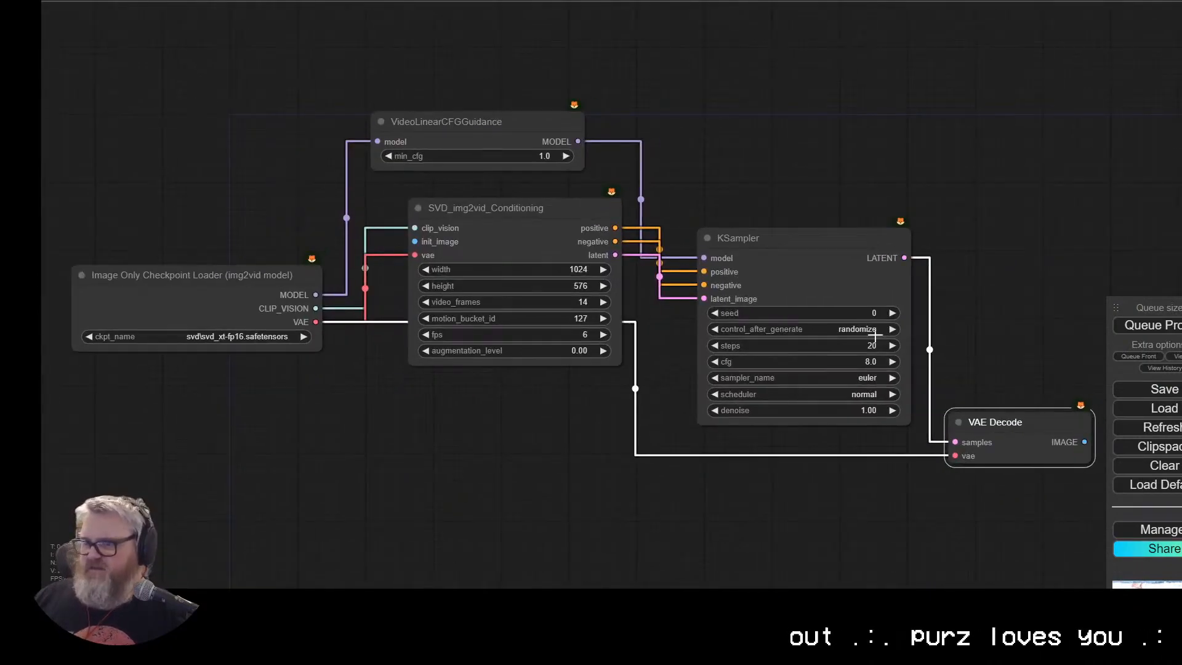
# Step: Line up VideoLinearCFGGuidance with the conditioning node and move the loader, KSampler and VAE Decode closer to them
pyautogui.moveTo(463, 422); pyautogui.dragTo(467, 421)
pyautogui.moveTo(753, 240); pyautogui.dragTo(751, 252)
pyautogui.moveTo(212, 274); pyautogui.dragTo(226, 279)
pyautogui.moveTo(437, 122); pyautogui.dragTo(475, 122)
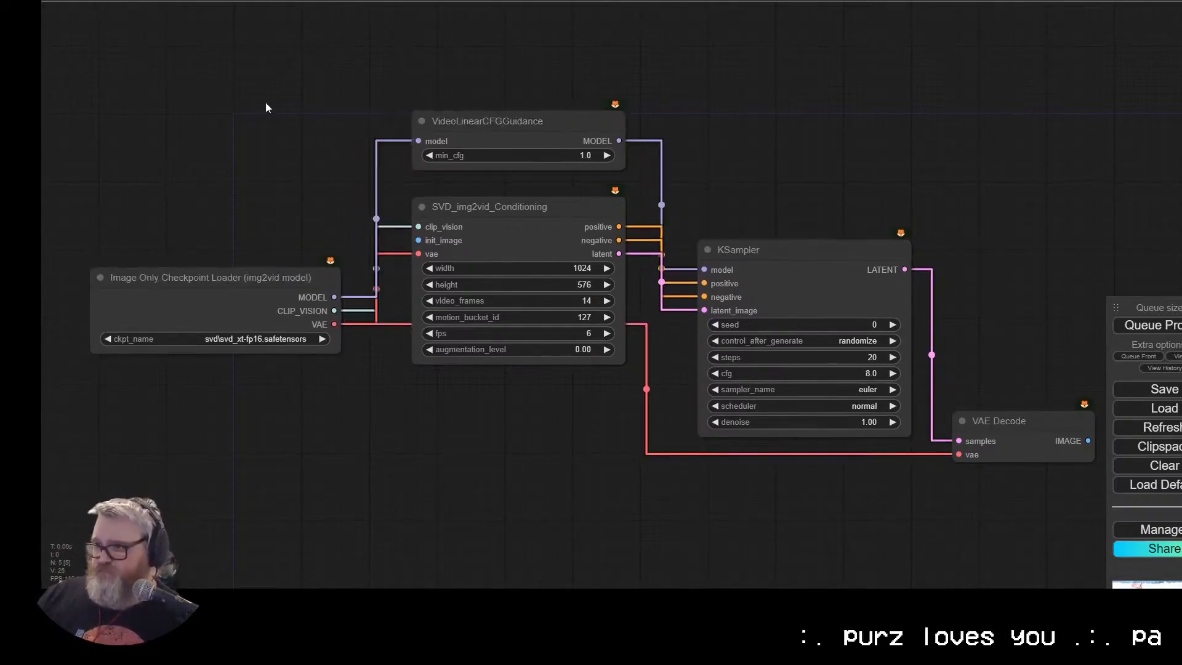
pyautogui.moveTo(821, 253); pyautogui.dragTo(778, 195)
pyautogui.moveTo(1000, 423); pyautogui.dragTo(973, 365)
pyautogui.moveTo(216, 279); pyautogui.dragTo(251, 275)
pyautogui.moveTo(650, 539); pyautogui.dragTo(559, 505)
# Step: Set the KSampler's cfg to 2.5
pyautogui.click(127, 292)
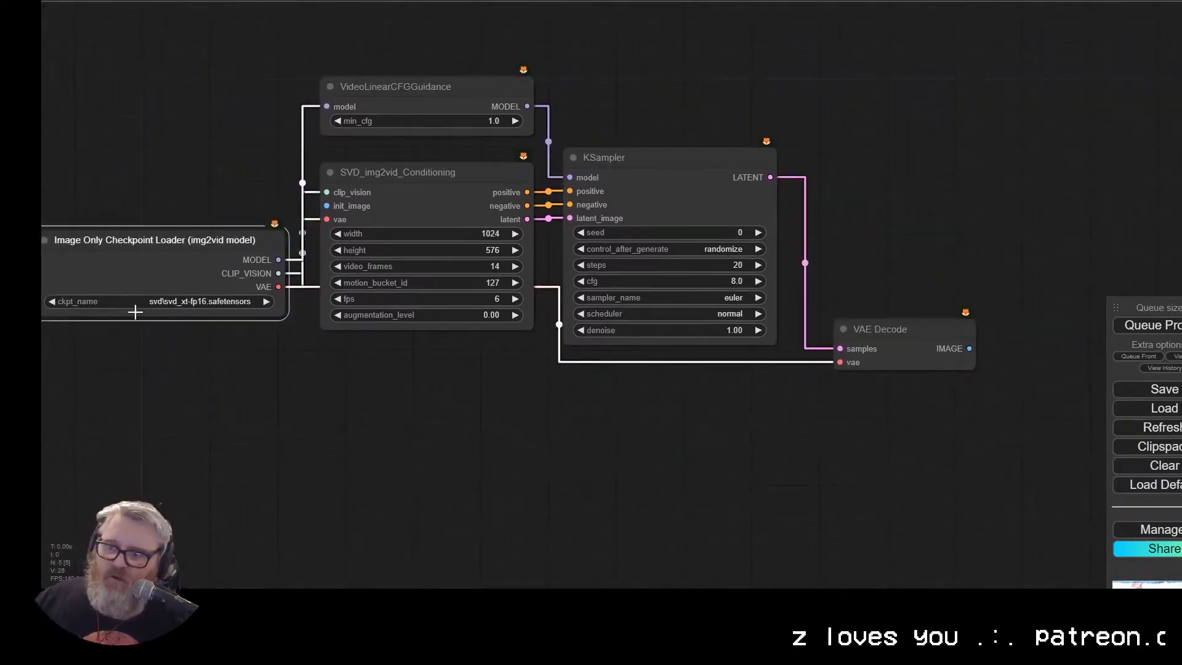
pyautogui.click(399, 91)
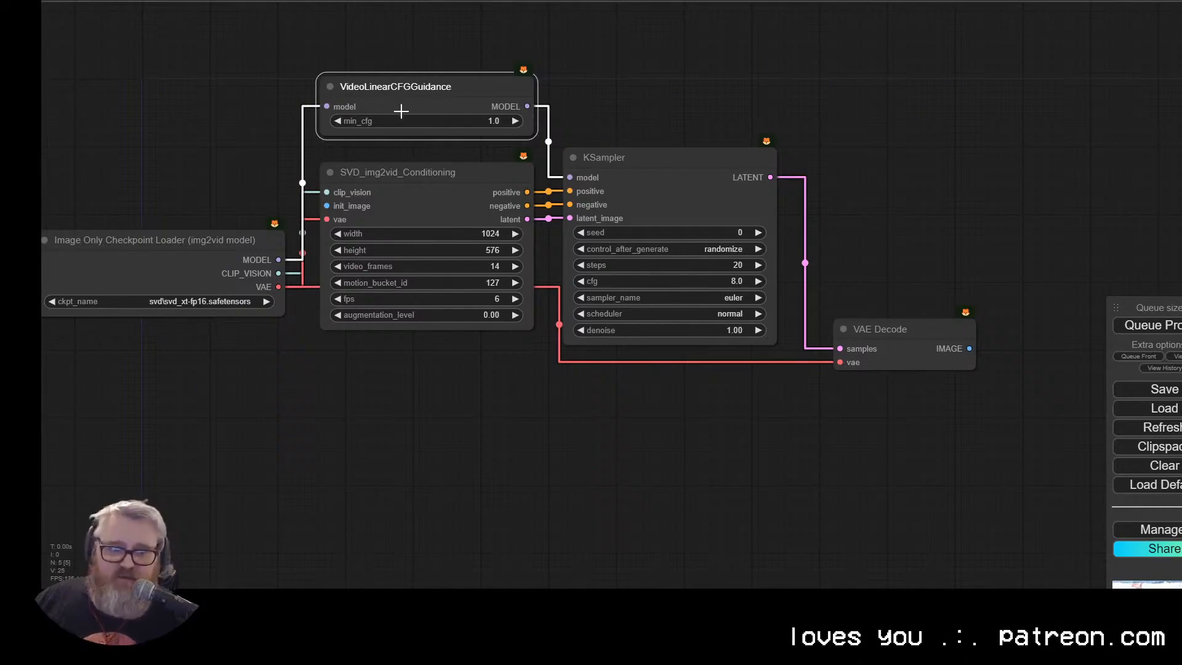
pyautogui.click(724, 283)
pyautogui.write('2.')
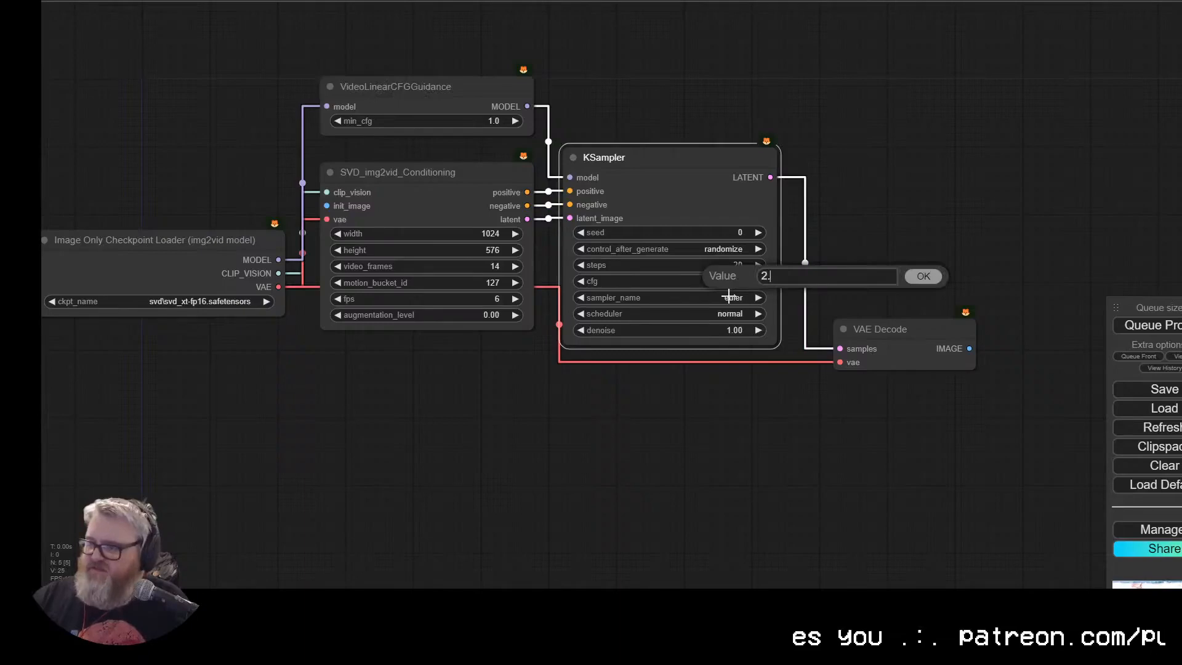
pyautogui.write('5')
pyautogui.press('Return')
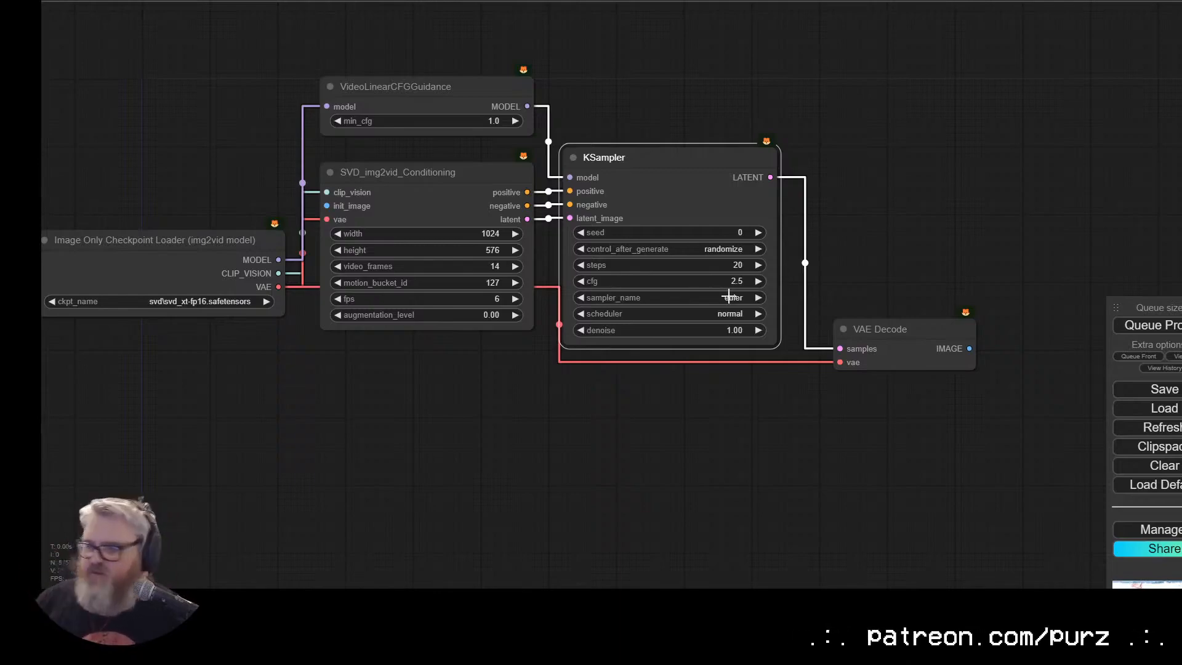
pyautogui.click(483, 129)
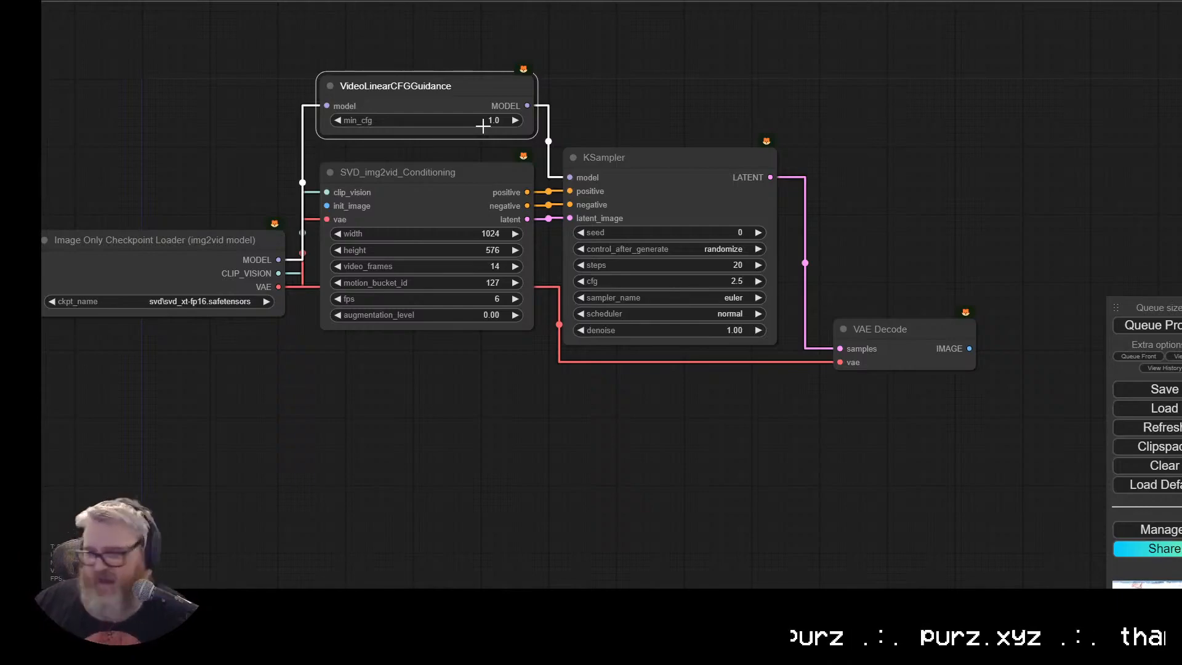
# Step: Search for and add a Video Combine node, and connect VAE Decode's IMAGE output to its images input
pyautogui.moveTo(292, 492); pyautogui.dragTo(343, 484)
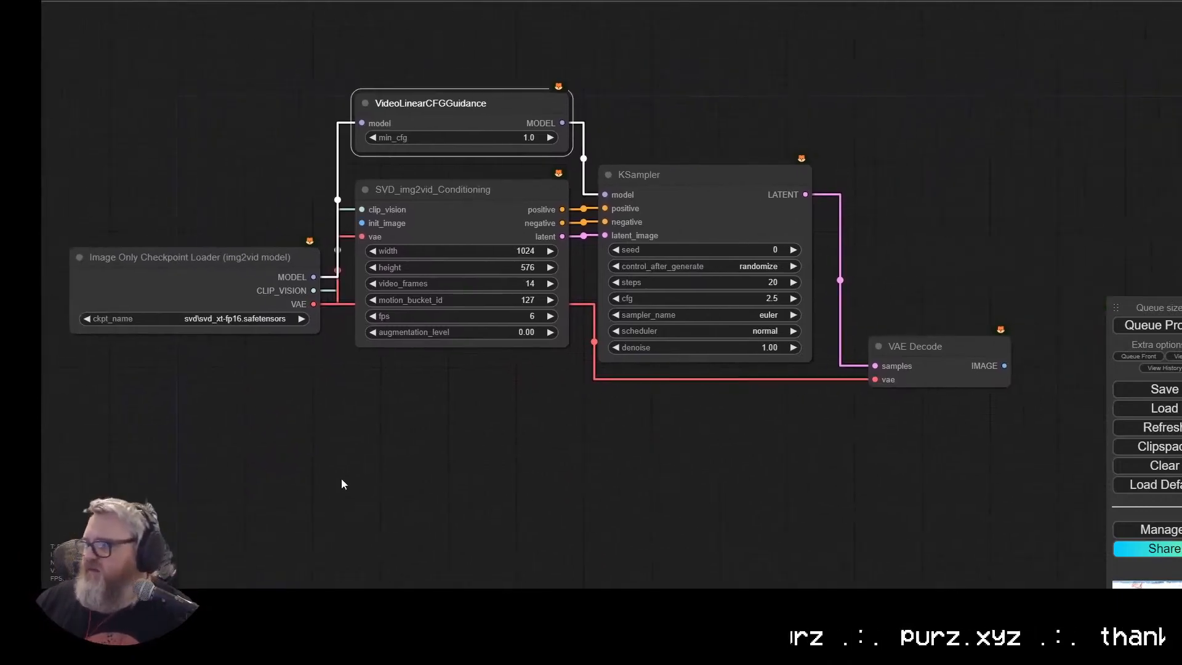
pyautogui.moveTo(791, 407); pyautogui.dragTo(872, 252)
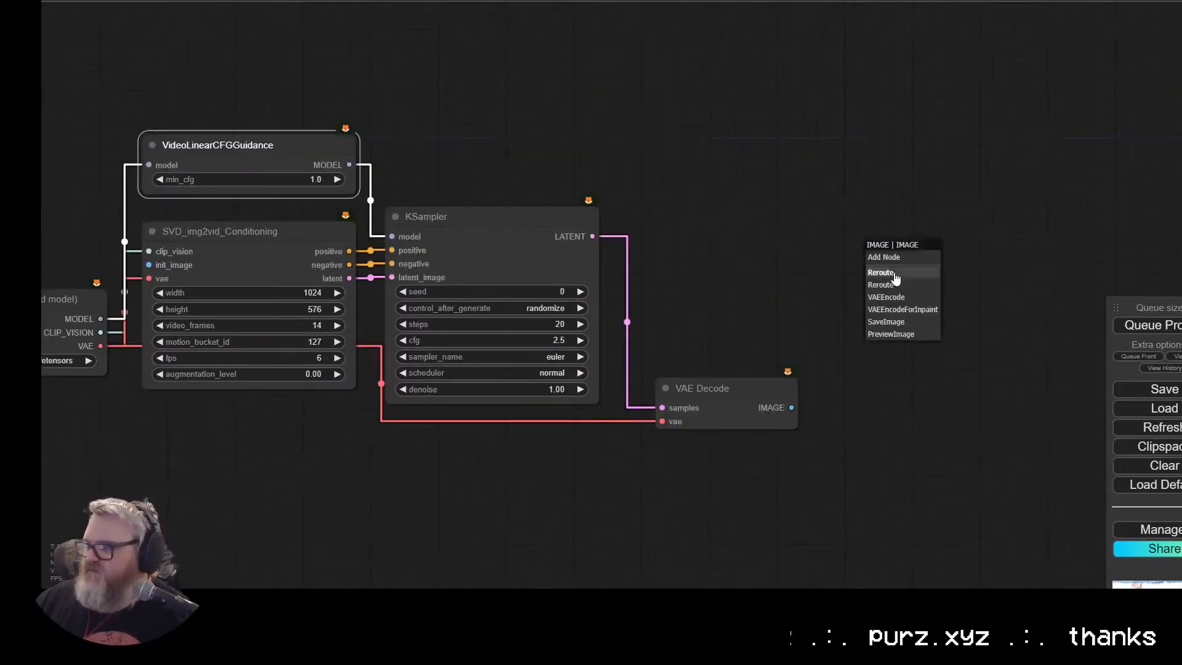
pyautogui.click(894, 257)
pyautogui.doubleClick(995, 191)
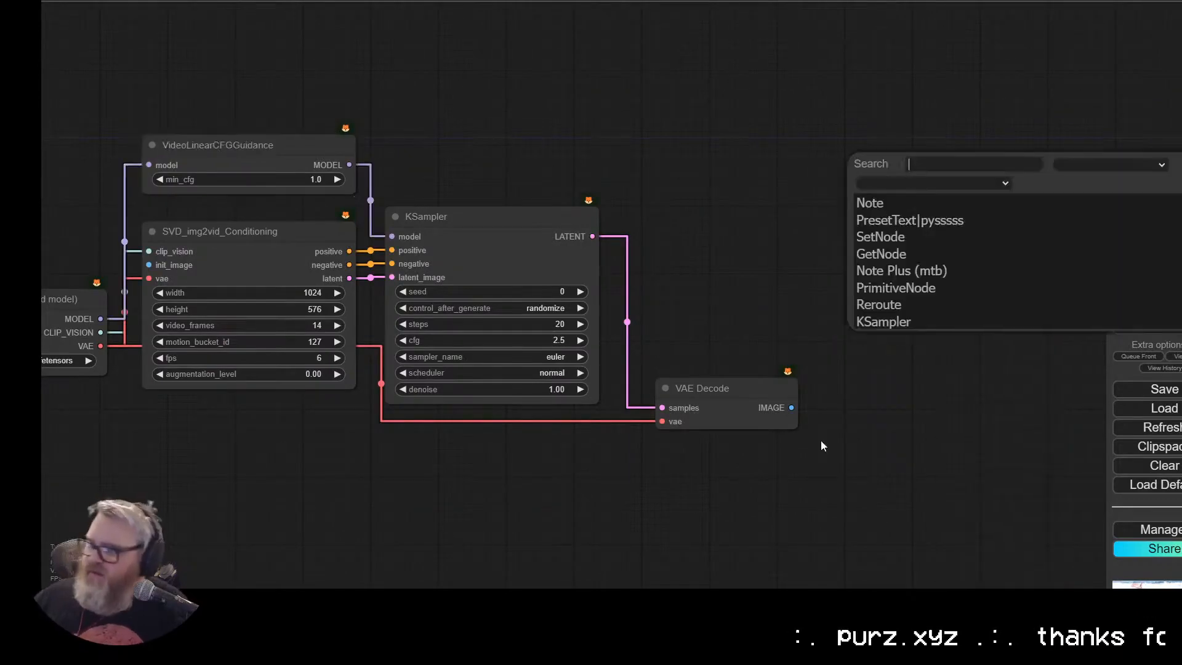
pyautogui.doubleClick(852, 343)
pyautogui.write('video com')
pyautogui.press('Return')
pyautogui.moveTo(791, 407); pyautogui.dragTo(858, 353)
pyautogui.moveTo(892, 265); pyautogui.dragTo(517, 177)
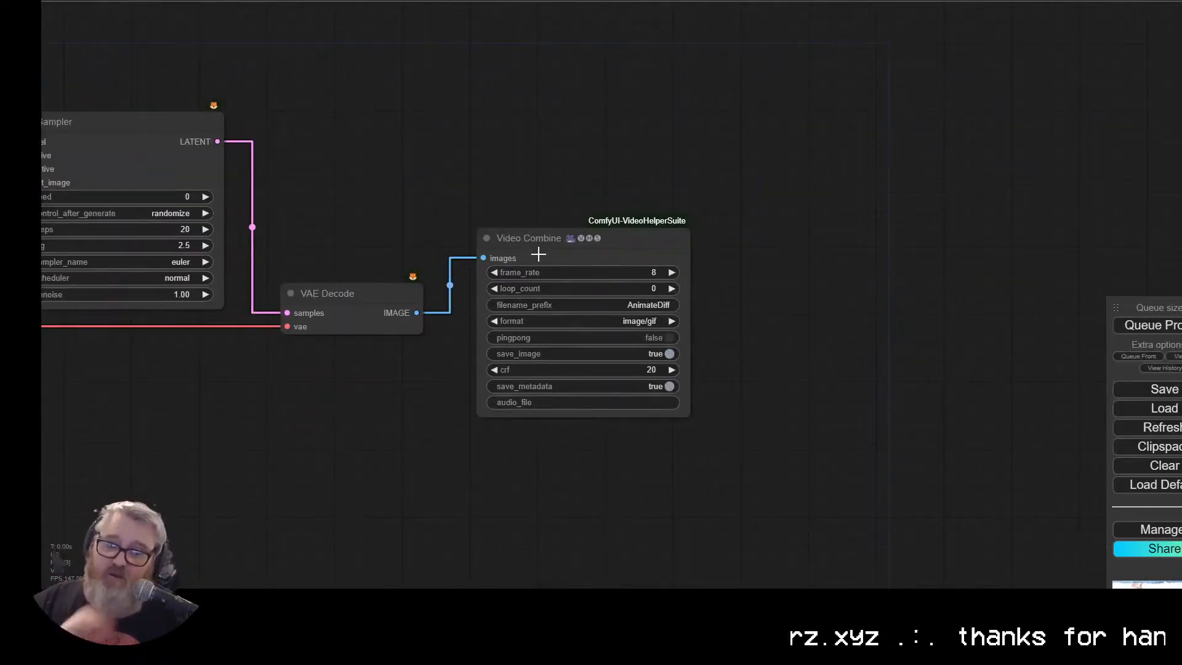
# Step: Set the Video Combine node's frame_rate to 12 and its format to video/h264-mp4
pyautogui.moveTo(586, 261); pyautogui.dragTo(585, 299)
pyautogui.click(630, 316)
pyautogui.write('12')
pyautogui.press('Return')
pyautogui.moveTo(257, 460); pyautogui.dragTo(333, 477)
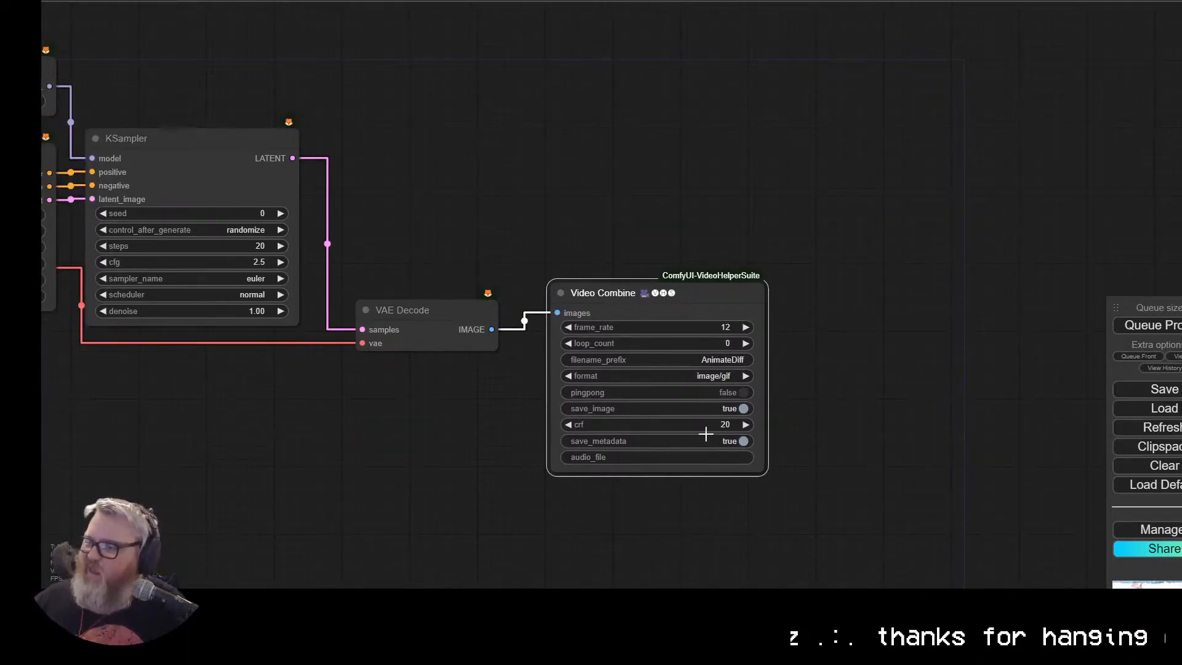
pyautogui.click(718, 376)
pyautogui.click(748, 424)
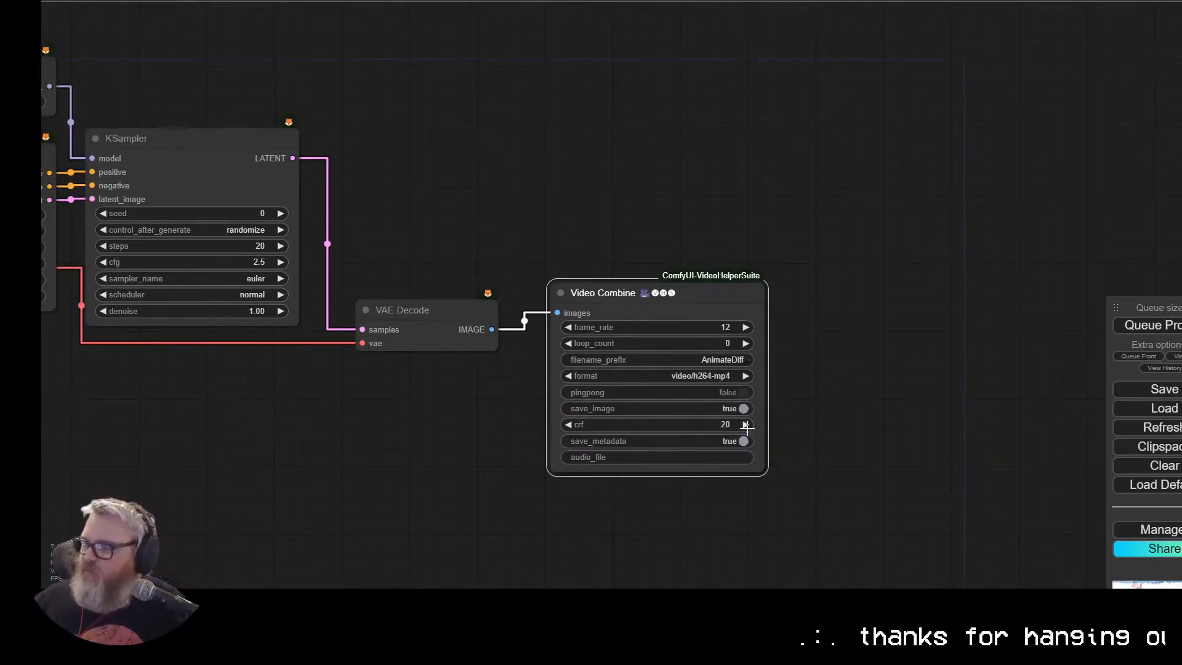
# Step: Set the Video Combine node's filename_prefix to 12fps-SVD
pyautogui.click(739, 362)
pyautogui.write('SVD')
pyautogui.press('Home')
pyautogui.write('12-fps-')
pyautogui.press('Left')
pyautogui.press('Left')
pyautogui.press('Left')
pyautogui.press('Left')
pyautogui.press('BackSpace')
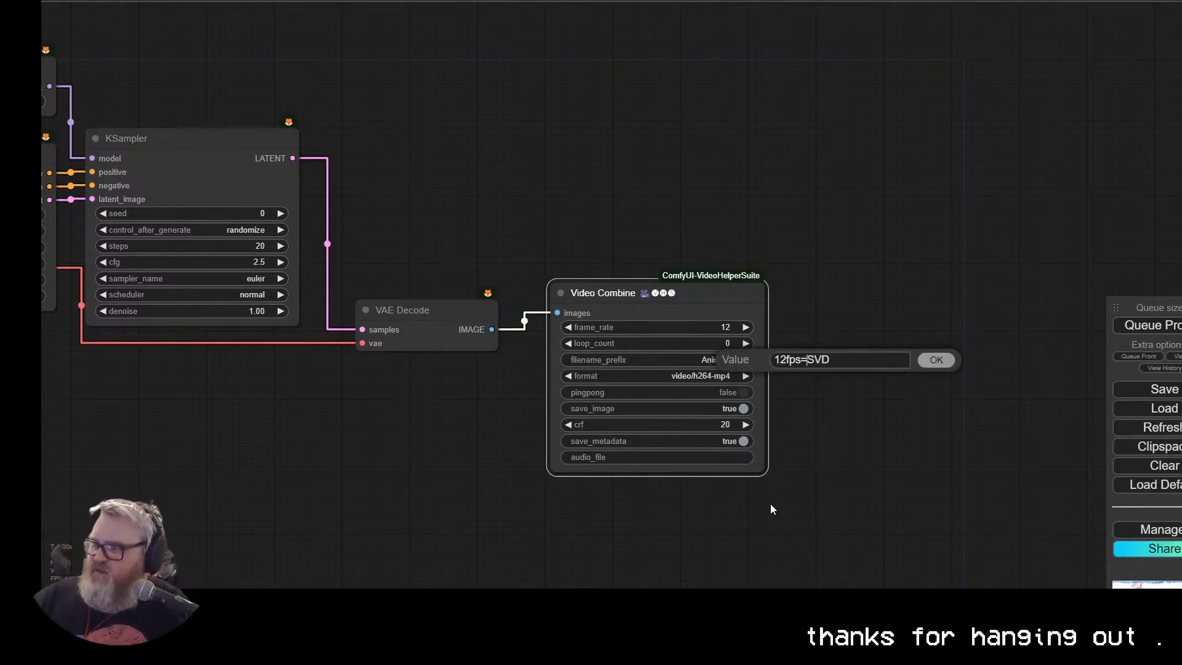
pyautogui.press('Return')
# Step: Duplicate the Video Combine node, feed the copy from VAE Decode's IMAGE output, and set its frame_rate to 24
pyautogui.moveTo(691, 299); pyautogui.dragTo(910, 317)
pyautogui.moveTo(492, 329); pyautogui.dragTo(799, 319)
pyautogui.click(978, 333)
pyautogui.write('11')
pyautogui.press('BackSpace')
pyautogui.write('24')
pyautogui.press('Return')
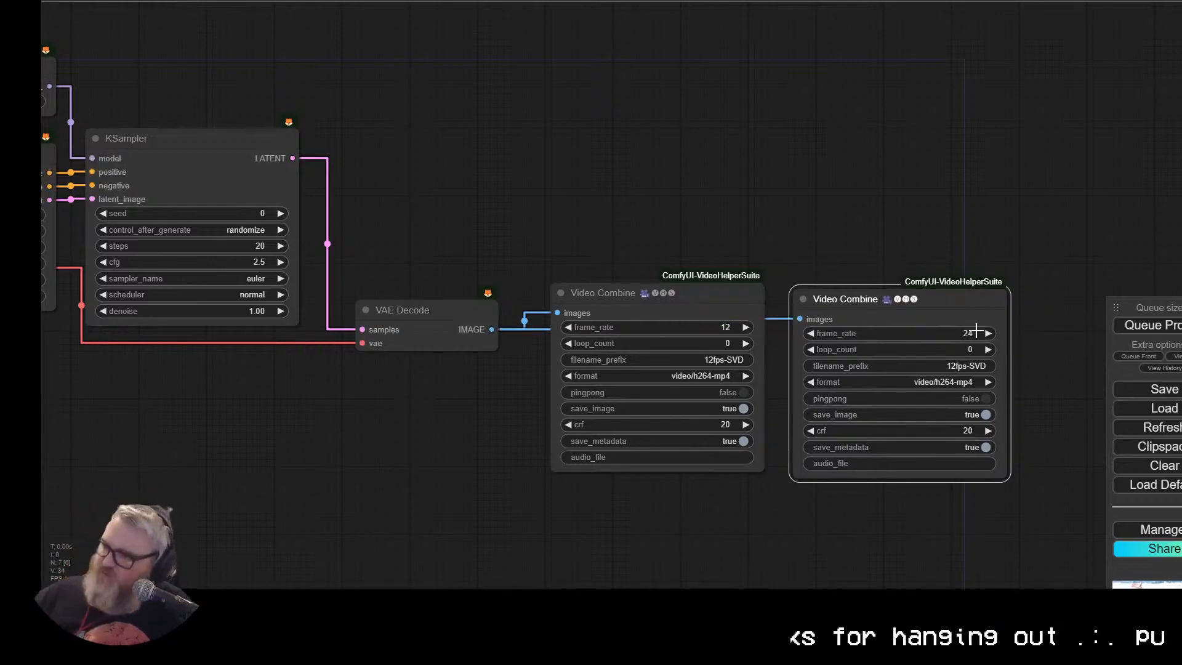
# Step: Change the second Video Combine node's filename_prefix to 24fps-SVD
pyautogui.click(958, 367)
pyautogui.press('Home')
pyautogui.press('Delete')
pyautogui.press('Delete')
pyautogui.write('24')
pyautogui.press('Return')
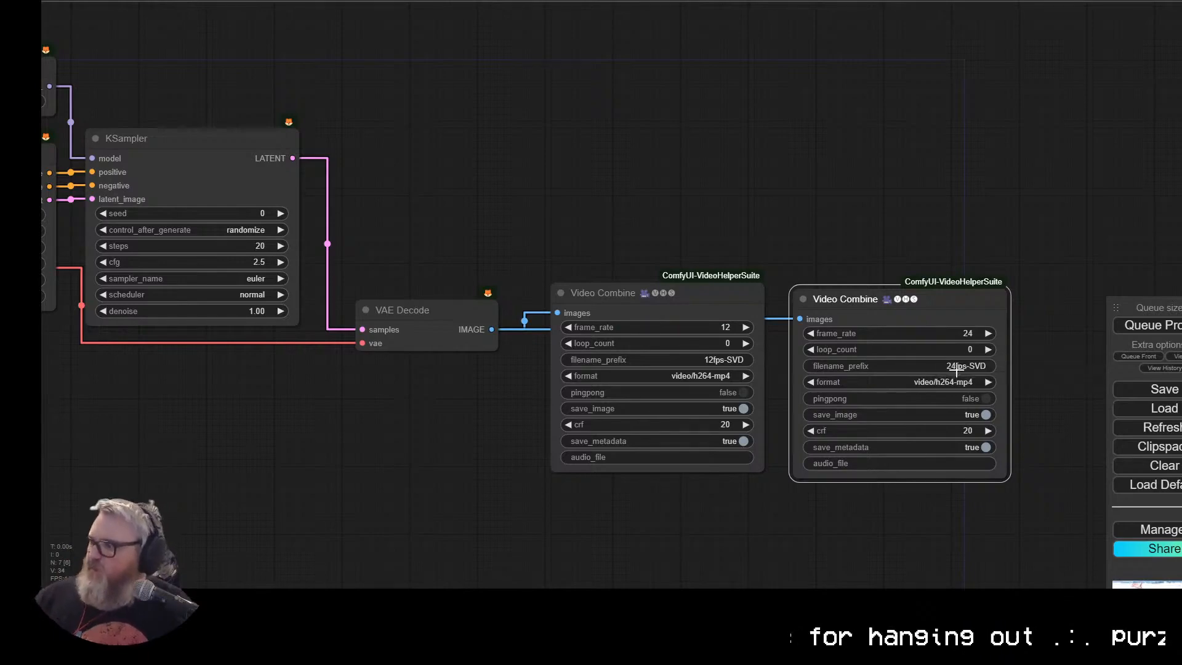
# Step: Search for "film", add a FILM VFI node above the Video Combine nodes, and connect VAE Decode's IMAGE output to its frames input
pyautogui.moveTo(759, 216); pyautogui.dragTo(473, 282)
pyautogui.moveTo(202, 404); pyautogui.dragTo(178, 369)
pyautogui.moveTo(199, 362); pyautogui.dragTo(421, 222)
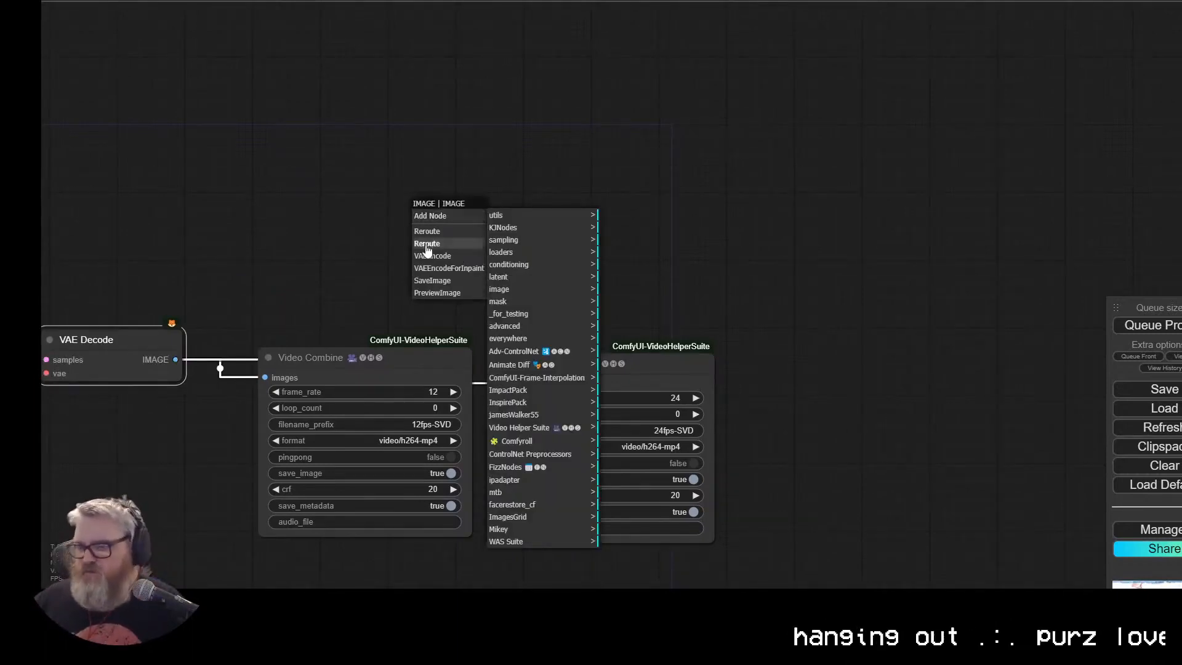
pyautogui.doubleClick(298, 178)
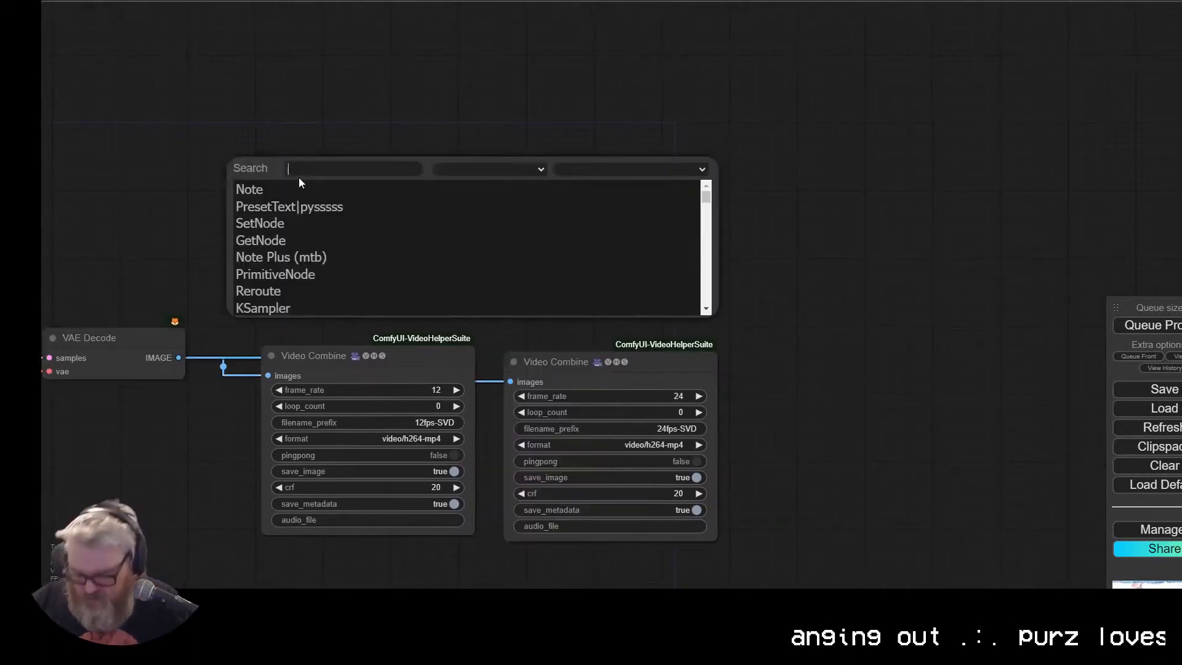
pyautogui.write('film')
pyautogui.click(263, 193)
pyautogui.moveTo(182, 339); pyautogui.dragTo(302, 172)
pyautogui.click(533, 148)
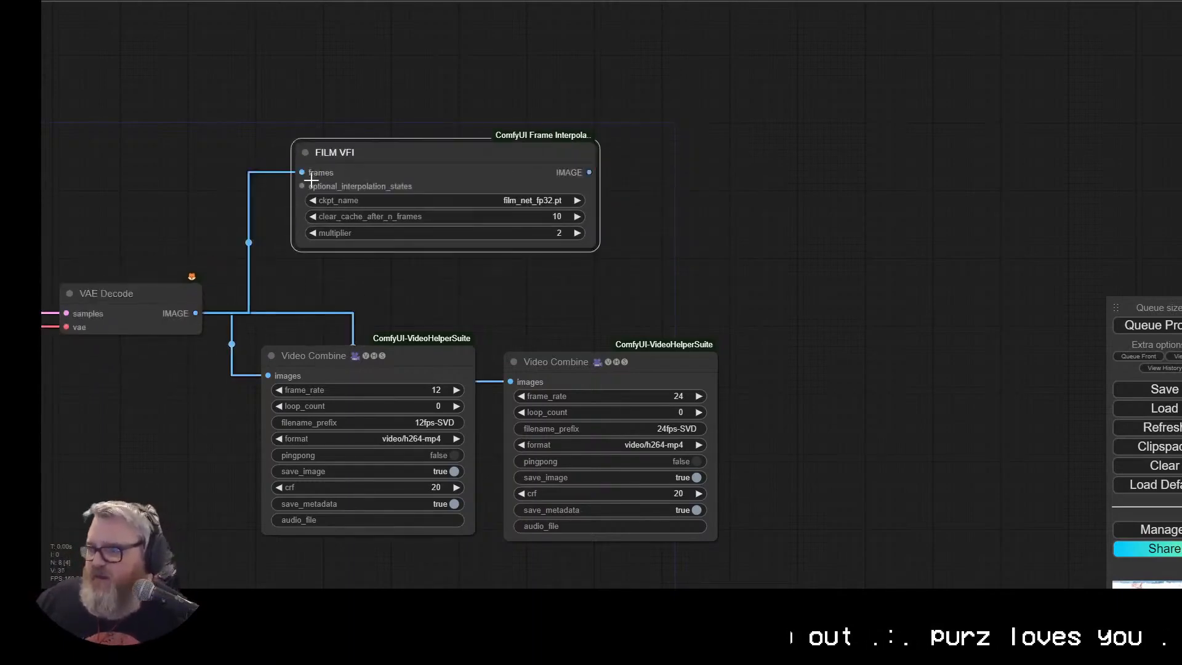
# Step: Duplicate the 24fps-SVD Video Combine node to its right and feed the copy from FILM VFI's IMAGE output
pyautogui.moveTo(590, 165); pyautogui.dragTo(861, 371)
pyautogui.click(633, 361)
pyautogui.hotkey('ctrl', 'c')
pyautogui.hotkey('ctrl', 'v')
pyautogui.moveTo(877, 316); pyautogui.dragTo(833, 363)
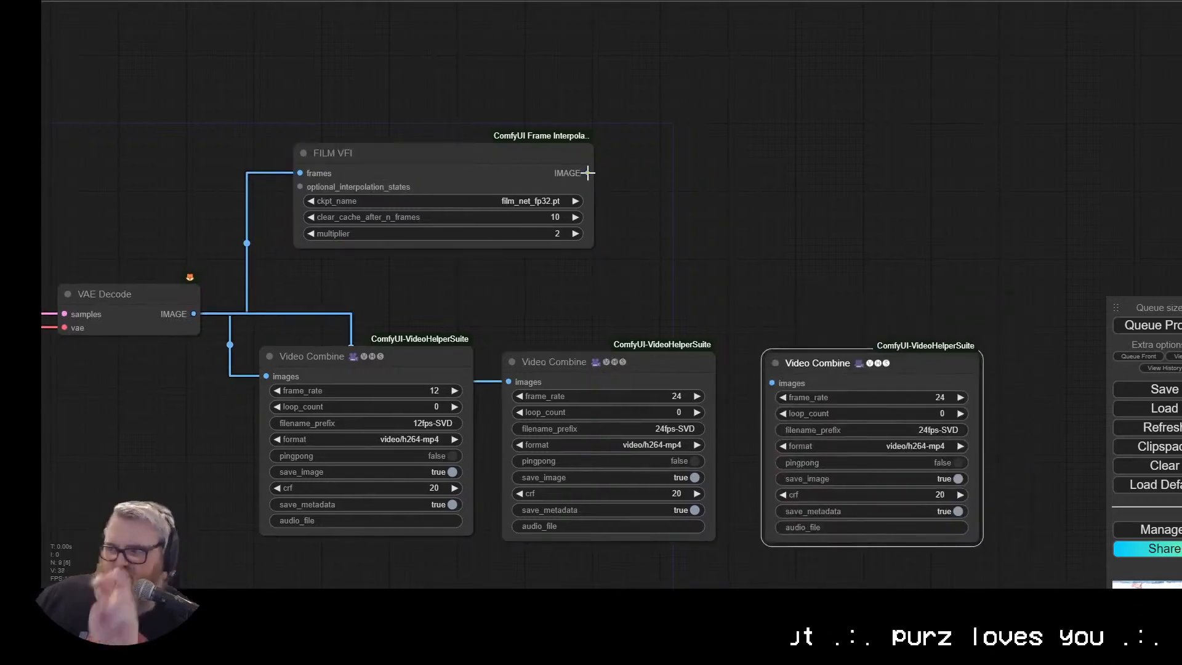
pyautogui.moveTo(588, 173); pyautogui.dragTo(773, 383)
# Step: Change the third Video Combine node's filename_prefix to FILM-24fps-SVD
pyautogui.click(911, 430)
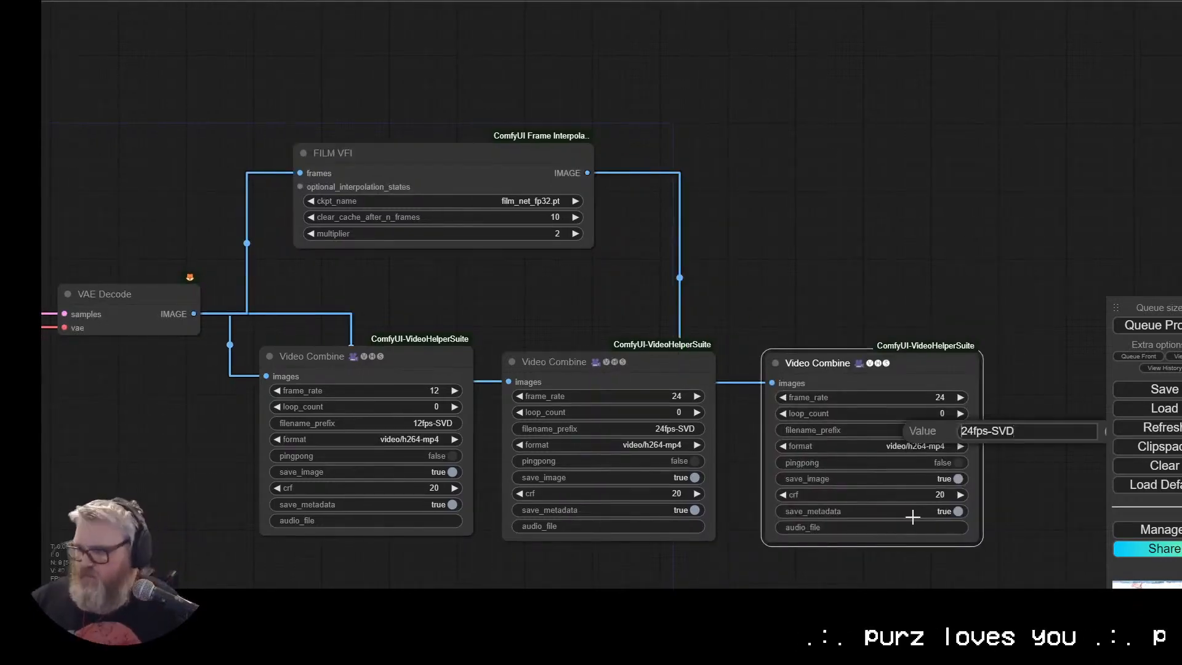
pyautogui.write('FILM-')
pyautogui.press('Return')
# Step: Line up the Video Combine nodes in a row and collapse the FILM VFI node above the third one
pyautogui.moveTo(850, 390); pyautogui.dragTo(826, 376)
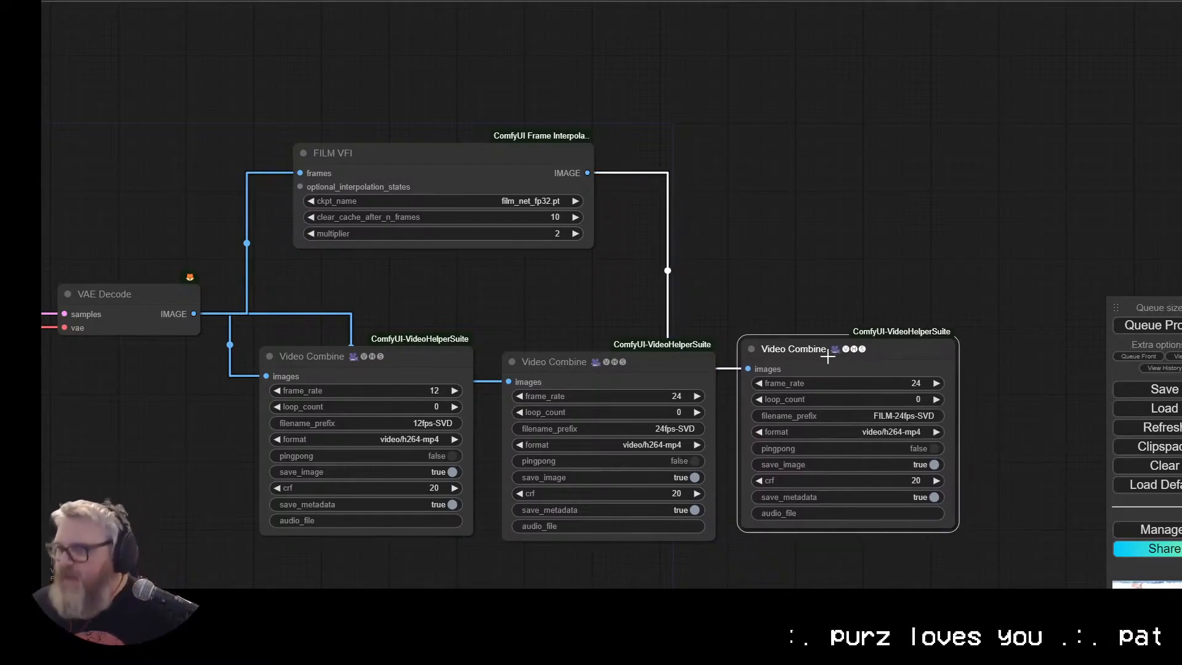
pyautogui.moveTo(596, 370); pyautogui.dragTo(587, 366)
pyautogui.moveTo(839, 344); pyautogui.dragTo(827, 341)
pyautogui.moveTo(352, 156); pyautogui.dragTo(916, 305)
pyautogui.hotkey('alt', 'c')
# Step: Move the Image Only Checkpoint Loader up beside the VideoLinearCFGGuidance node
pyautogui.scroll(-4, 915, 305)
pyautogui.moveTo(490, 396); pyautogui.dragTo(751, 208)
pyautogui.scroll(-1, 461, 342)
pyautogui.moveTo(462, 341); pyautogui.dragTo(737, 513)
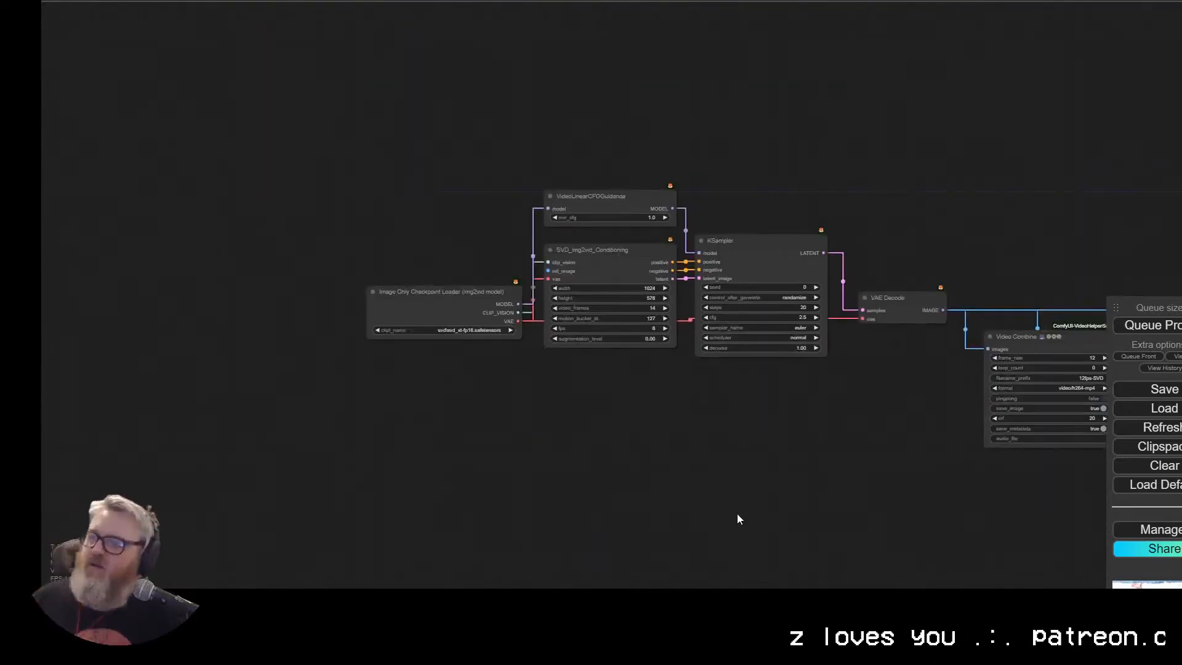
pyautogui.moveTo(467, 290); pyautogui.dragTo(448, 195)
# Step: Search for "load" from the conditioning node's init_image input and add a connected Load Image node below the checkpoint loader
pyautogui.scroll(6, 459, 296)
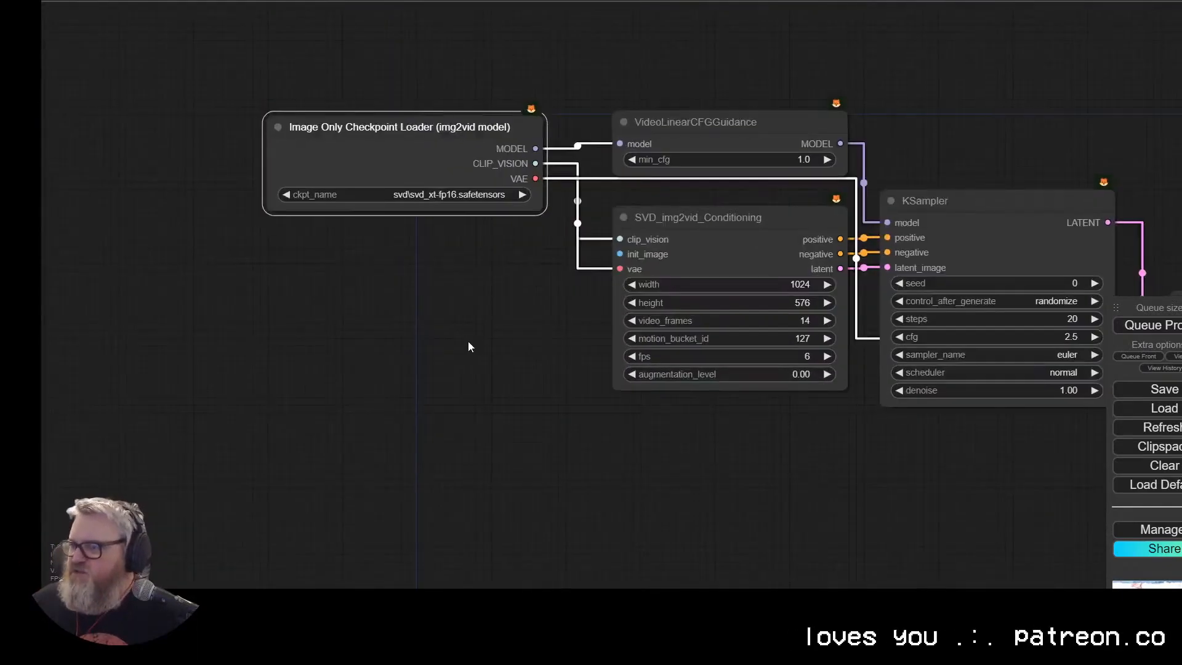
pyautogui.moveTo(469, 343); pyautogui.dragTo(460, 366)
pyautogui.moveTo(610, 278); pyautogui.dragTo(329, 338)
pyautogui.click(333, 347)
pyautogui.write('load')
pyautogui.click(334, 352)
pyautogui.press('super+d')
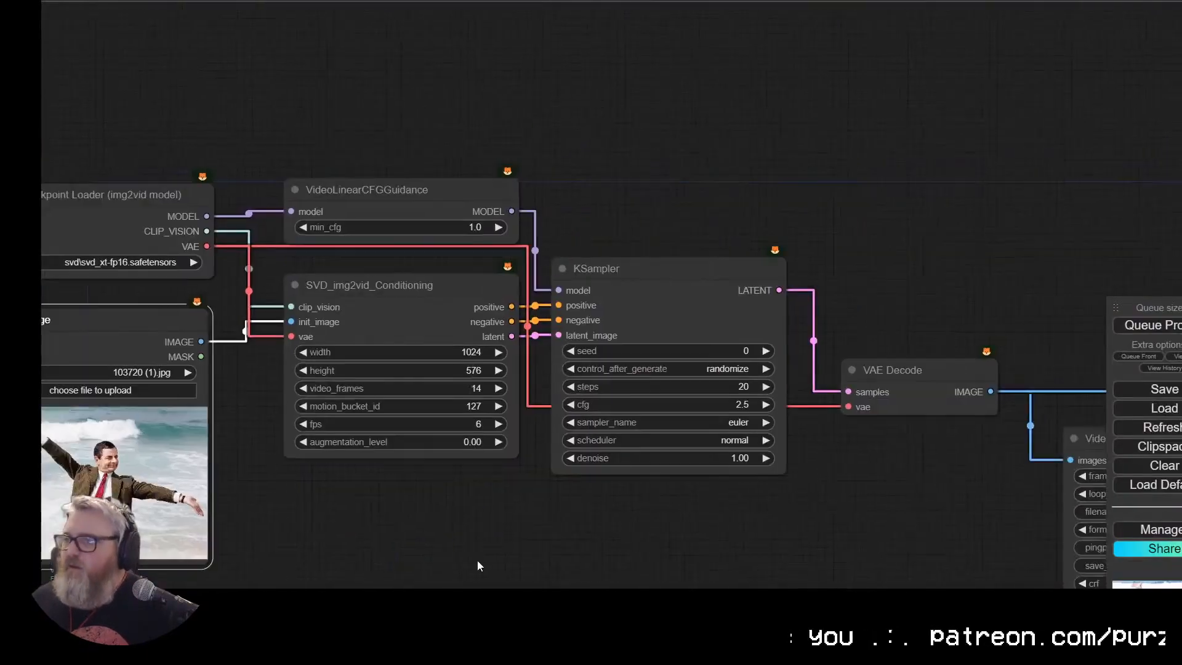
# Step: Set video_frames to 25 on the SVD_img2vid_Conditioning node
pyautogui.scroll(1, 478, 562)
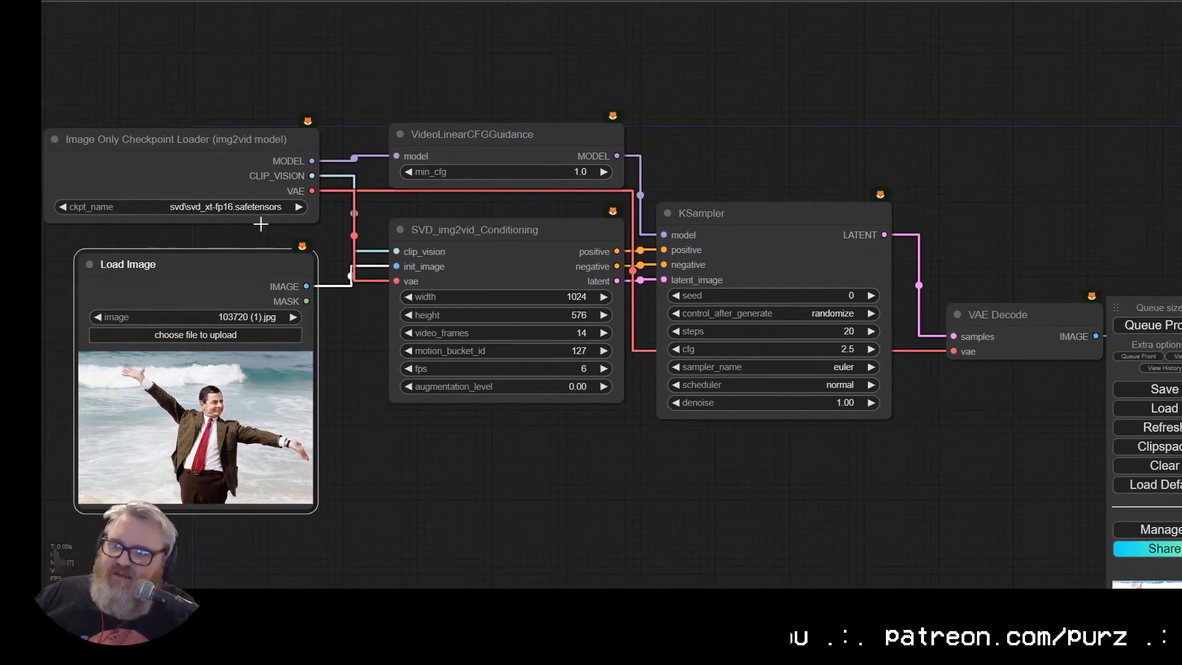
pyautogui.click(561, 333)
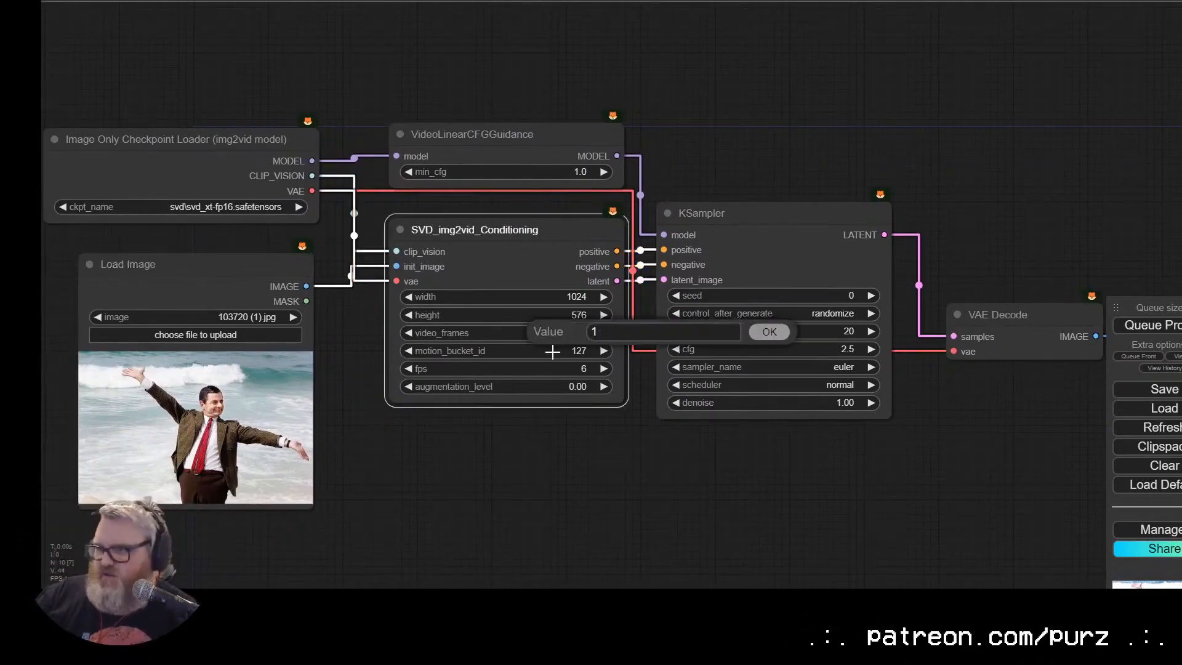
pyautogui.write('25')
pyautogui.press('Return')
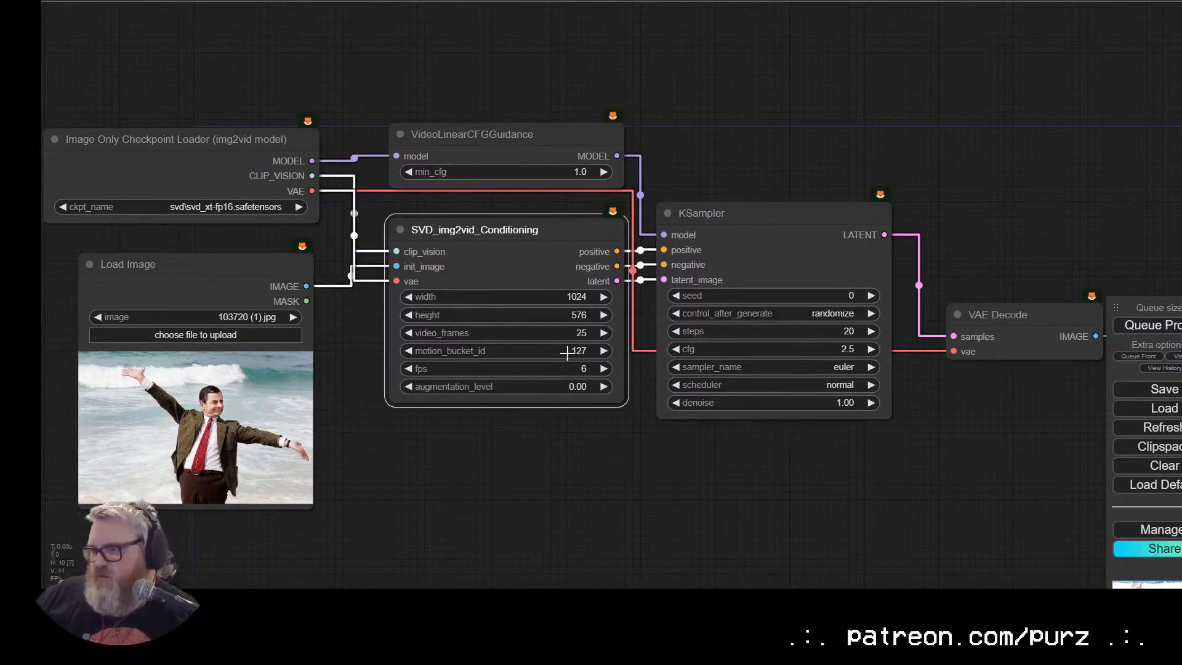
# Step: Set motion_bucket_id to 30 on the SVD_img2vid_Conditioning node and queue the prompt
pyautogui.click(563, 351)
pyautogui.press('Escape')
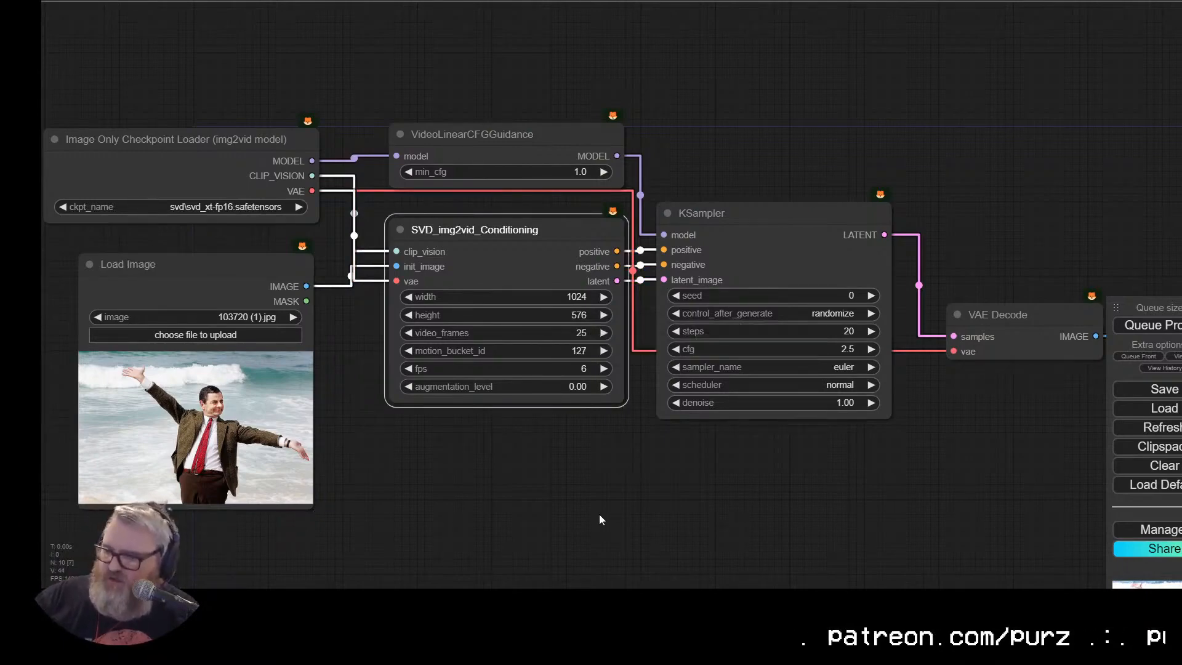
pyautogui.moveTo(615, 411); pyautogui.dragTo(531, 435)
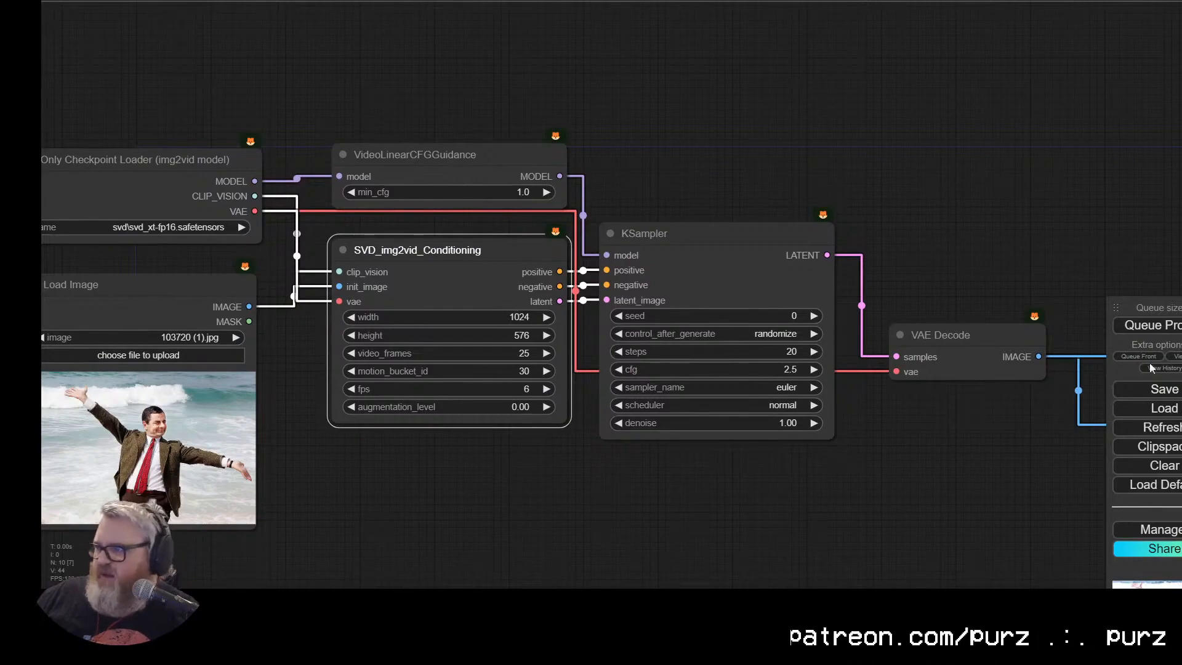
pyautogui.scroll(-5, 853, 236)
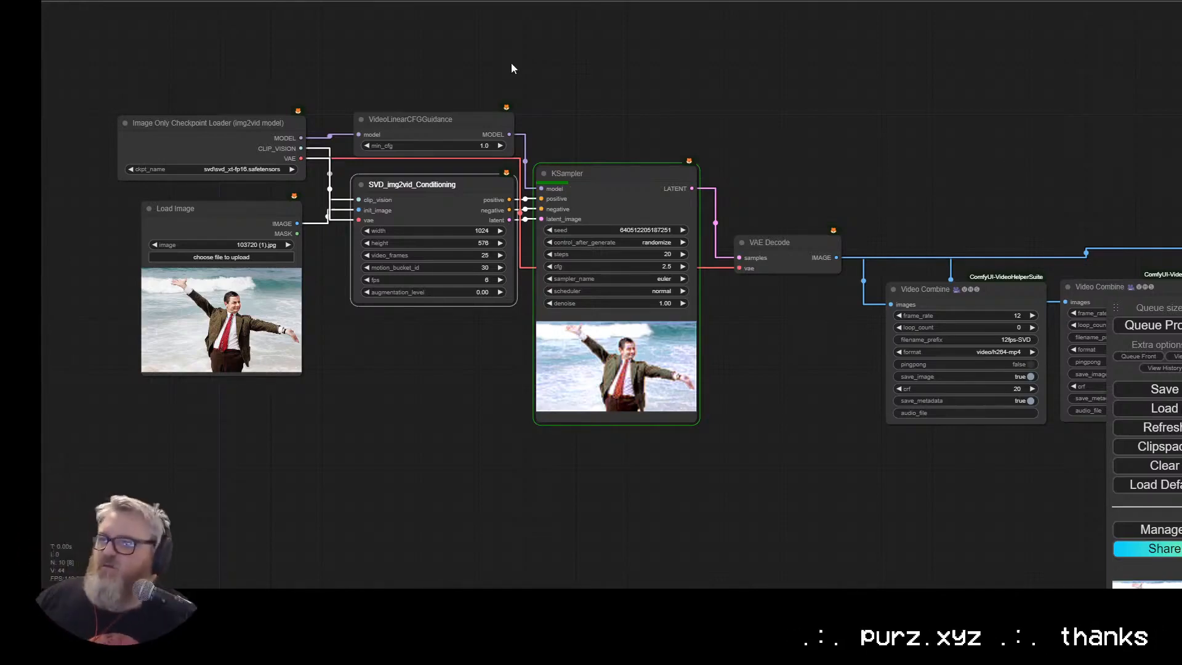
# Step: Color the Image Only Checkpoint Loader node reddish-brown and the Load Image node blue
pyautogui.rightClick(194, 131)
pyautogui.click(246, 313)
pyautogui.click(308, 330)
pyautogui.rightClick(231, 205)
pyautogui.click(267, 425)
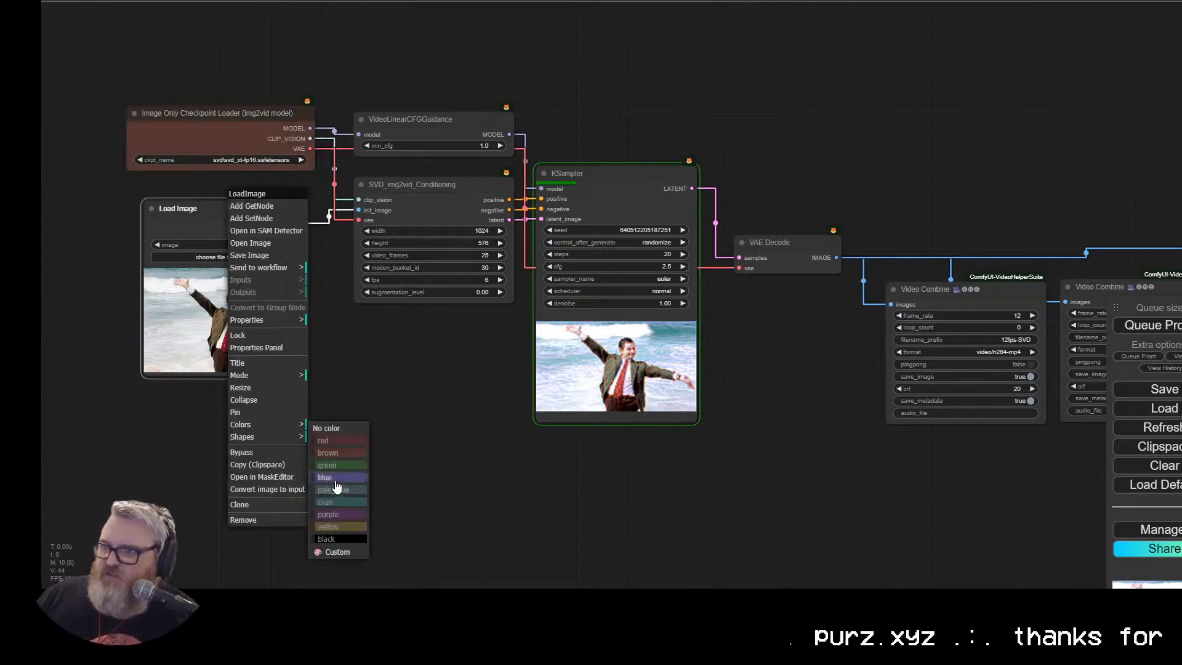
pyautogui.click(336, 480)
# Step: Color the VideoLinearCFGGuidance node green
pyautogui.rightClick(406, 117)
pyautogui.click(438, 292)
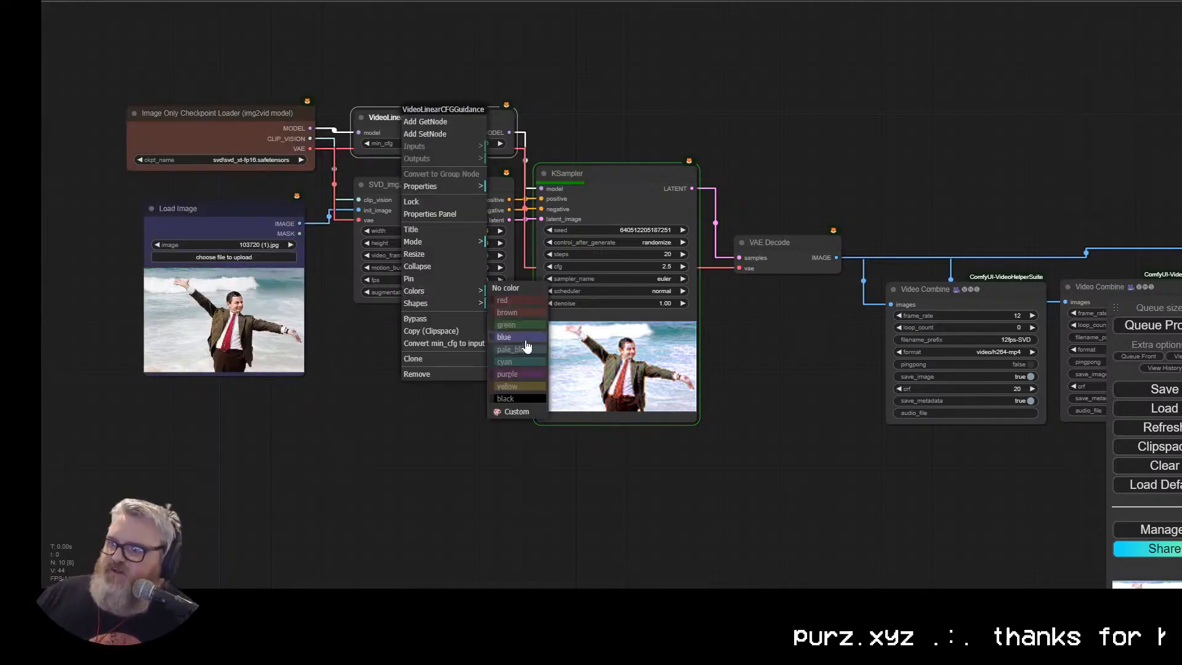
pyautogui.click(521, 325)
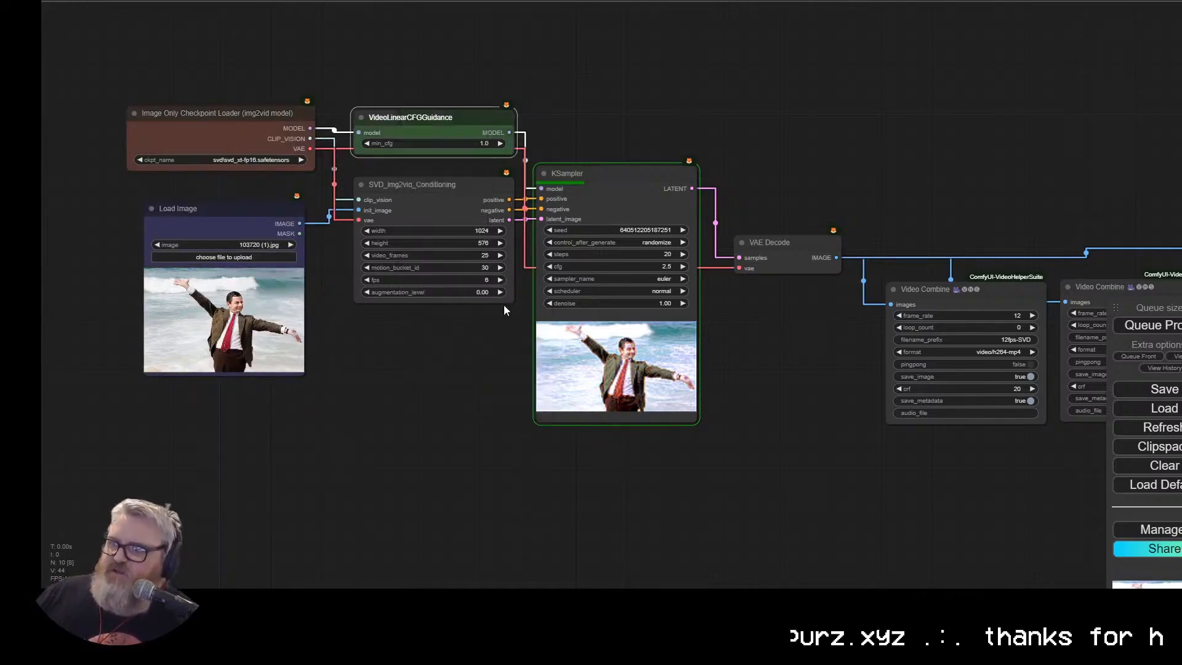
# Step: Try coloring the SVD_img2vid_Conditioning node purple
pyautogui.rightClick(415, 191)
pyautogui.click(431, 380)
pyautogui.click(583, 464)
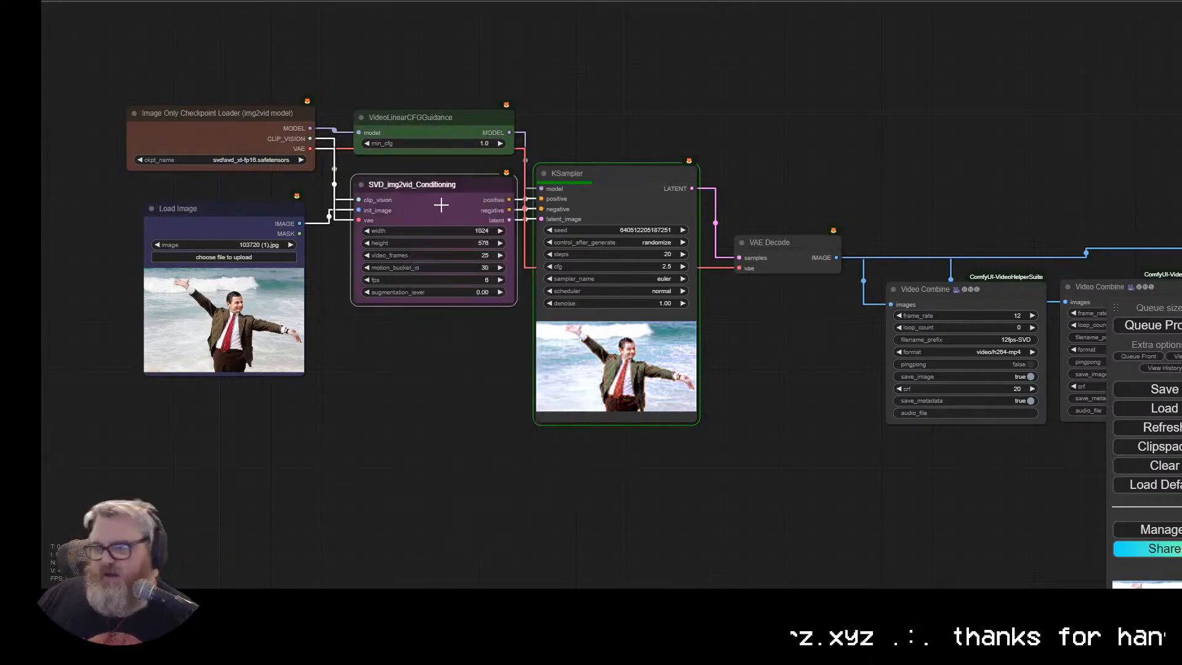
# Step: Nudge the SVD_img2vid_Conditioning node up slightly and color it green
pyautogui.moveTo(438, 195); pyautogui.dragTo(435, 192)
pyautogui.rightClick(436, 193)
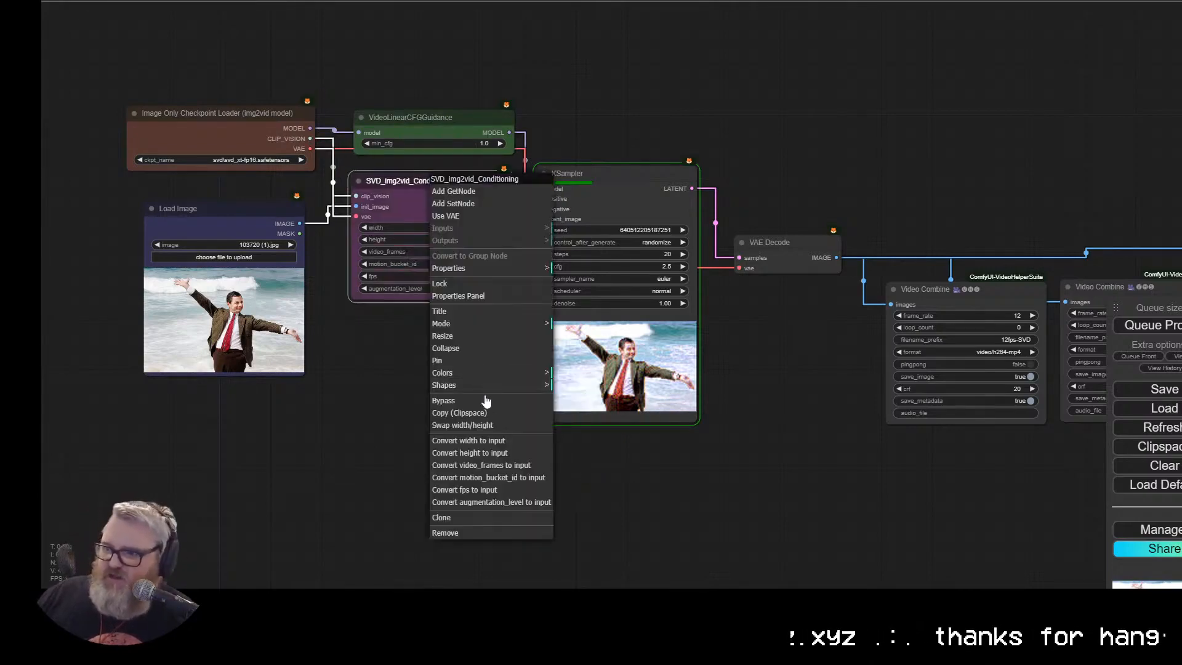
pyautogui.rightClick(441, 200)
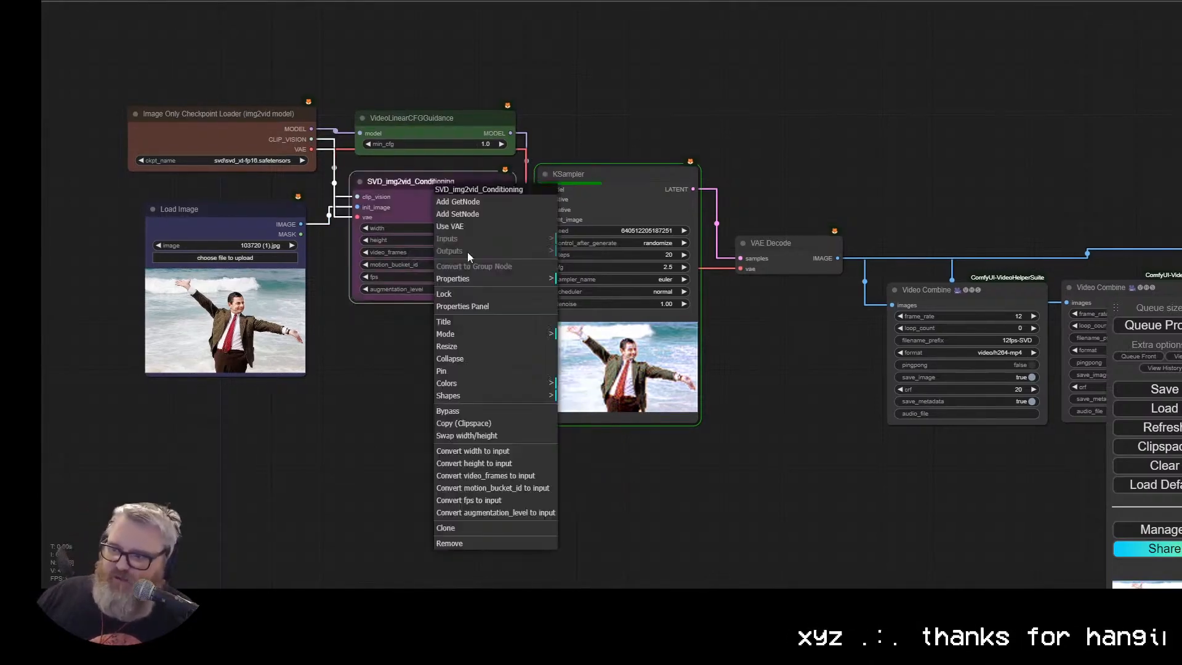
pyautogui.click(504, 386)
pyautogui.click(607, 420)
# Step: Color the KSampler node purple and nudge it up slightly
pyautogui.click(612, 192)
pyautogui.rightClick(612, 193)
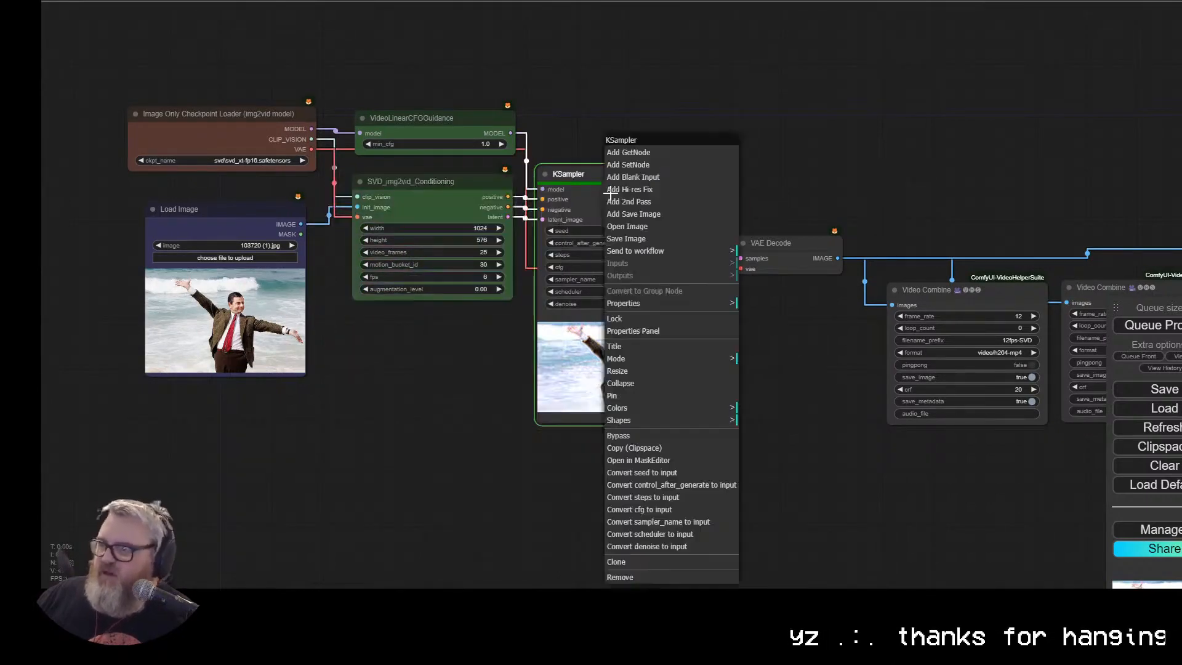
pyautogui.click(628, 409)
pyautogui.click(766, 496)
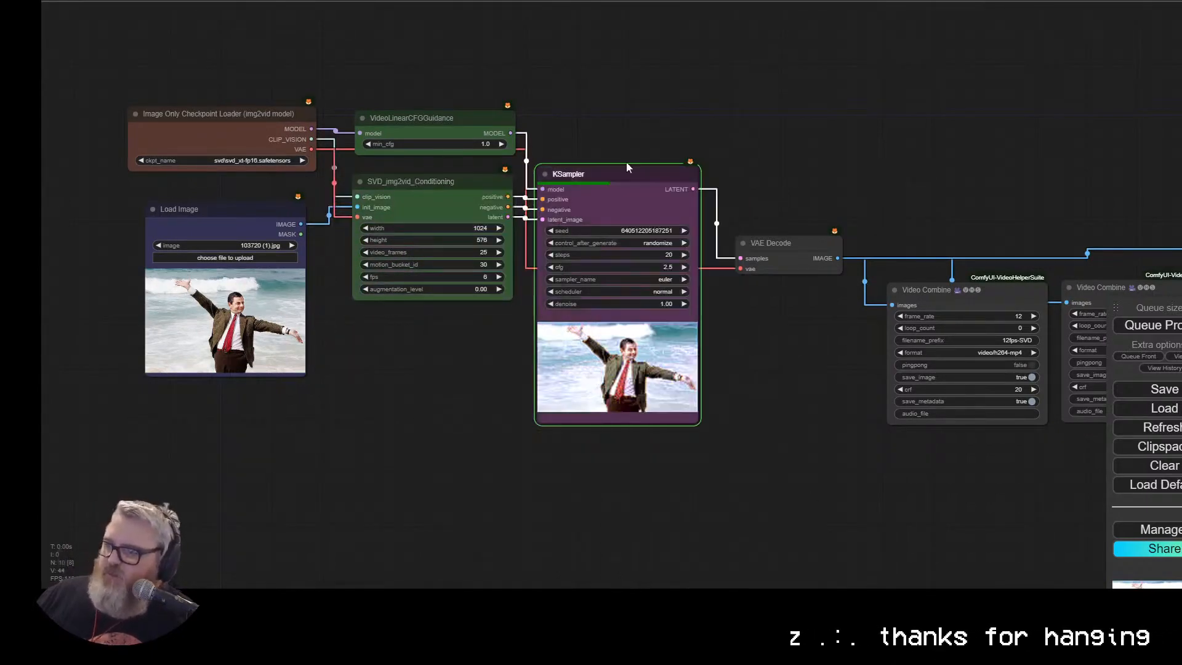
pyautogui.moveTo(627, 175); pyautogui.dragTo(625, 169)
# Step: Color the VAE Decode node reddish-brown
pyautogui.click(767, 242)
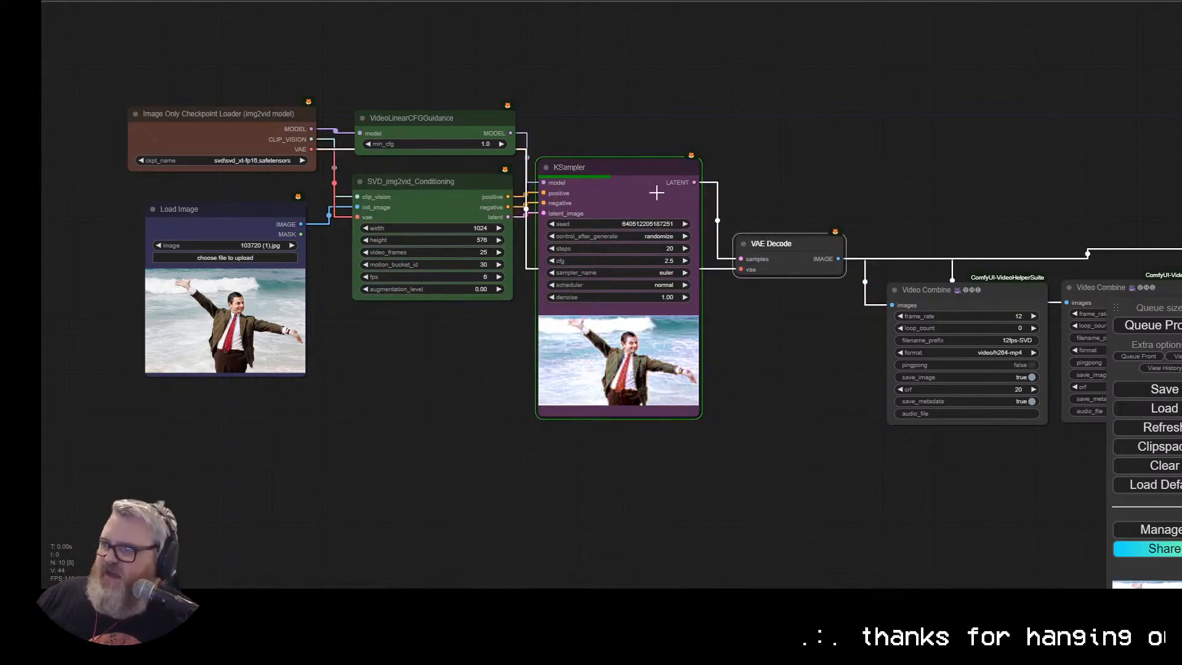
pyautogui.rightClick(775, 239)
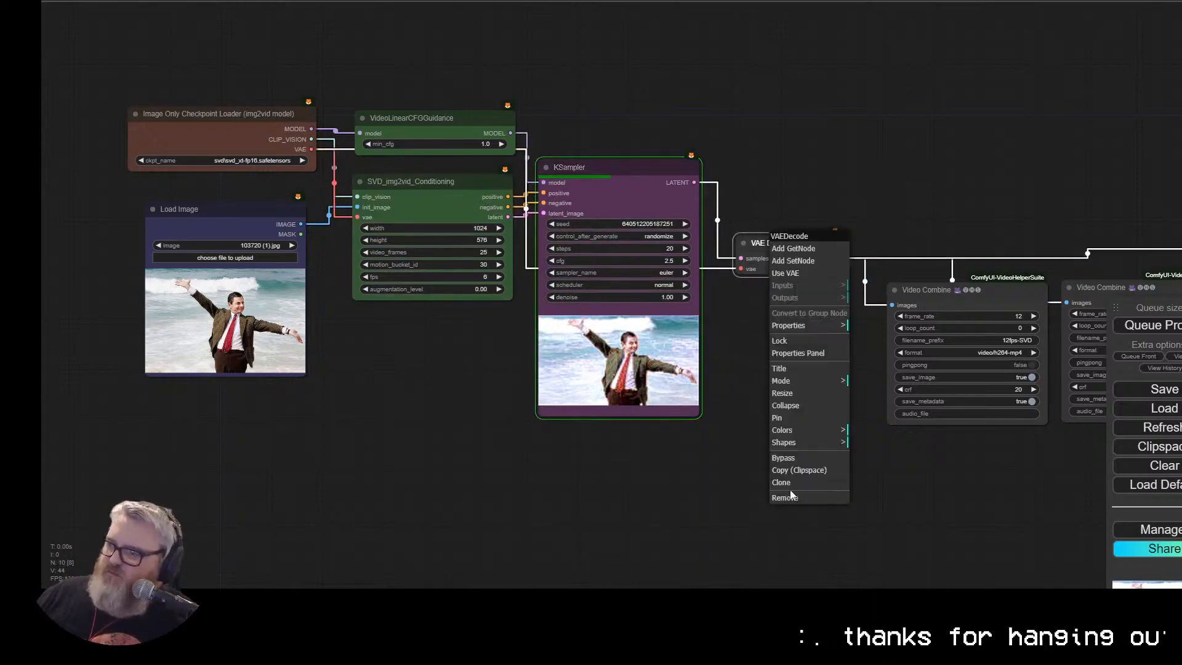
pyautogui.click(814, 446)
pyautogui.click(829, 431)
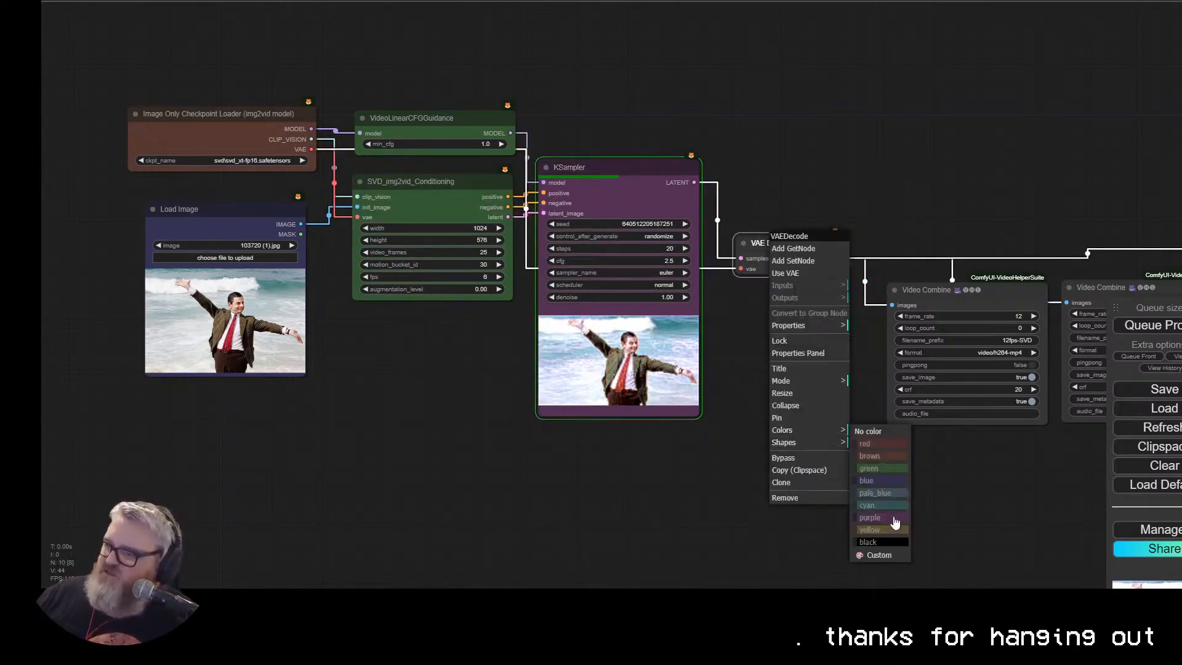
pyautogui.click(892, 454)
pyautogui.scroll(2, 639, 249)
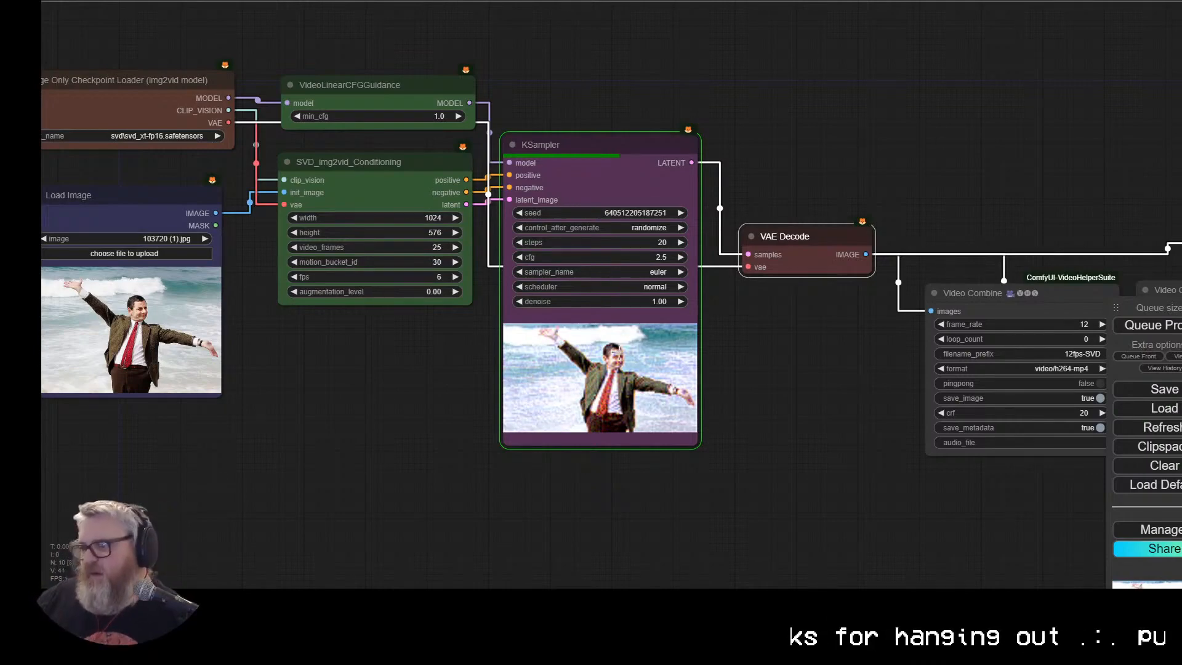
# Step: Move the VAE Decode node directly below the KSampler node
pyautogui.click(568, 151)
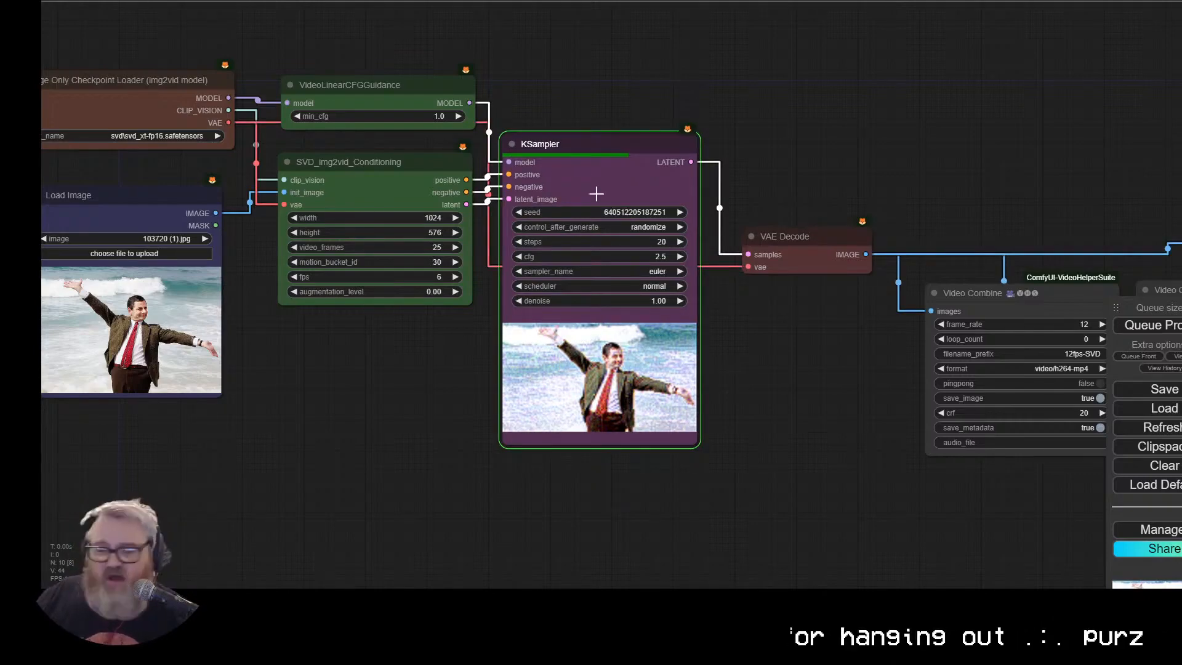
pyautogui.scroll(1, 635, 229)
pyautogui.scroll(-1, 535, 263)
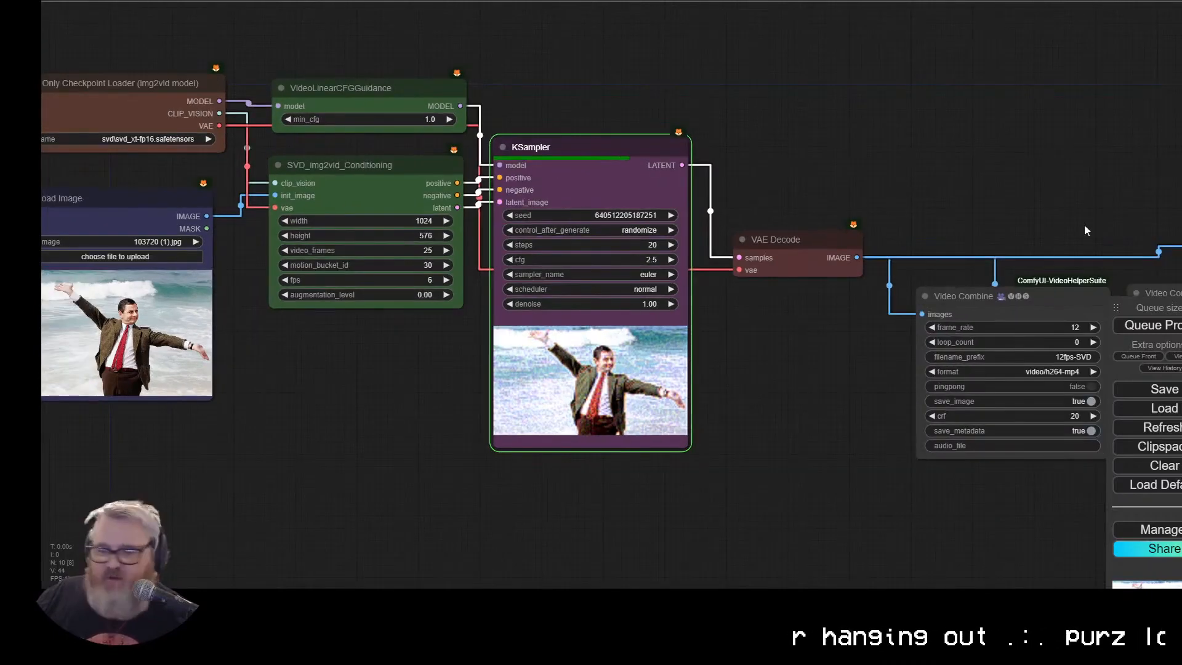
pyautogui.moveTo(925, 178); pyautogui.dragTo(797, 175)
pyautogui.moveTo(689, 233); pyautogui.dragTo(672, 197)
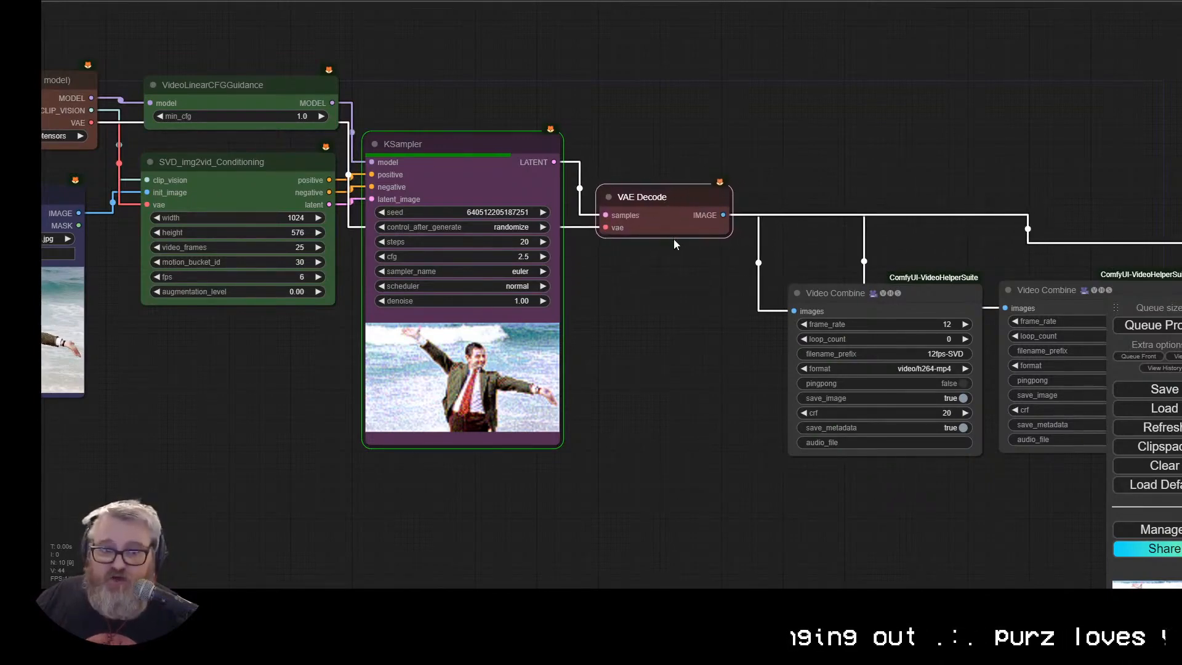
pyautogui.moveTo(702, 270); pyautogui.dragTo(648, 262)
pyautogui.moveTo(613, 189); pyautogui.dragTo(444, 469)
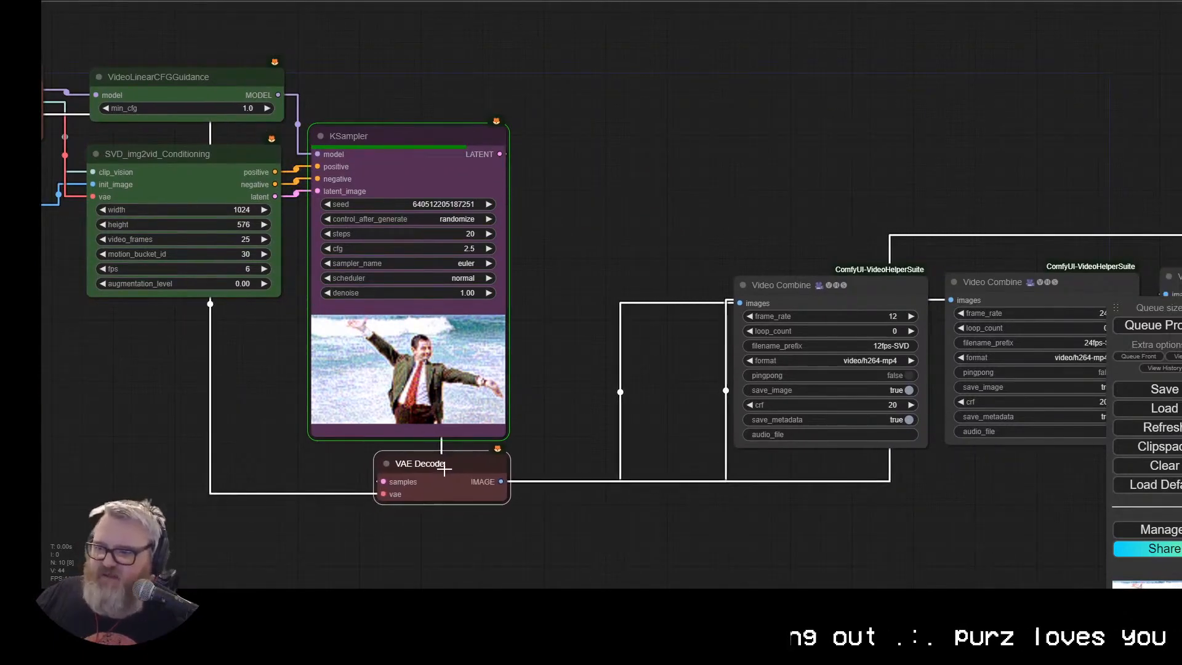
# Step: Move the three Video Combine nodes and the collapsed FILM VFI node together, closer to the KSampler
pyautogui.moveTo(565, 339); pyautogui.dragTo(393, 314)
pyautogui.moveTo(684, 151); pyautogui.dragTo(1116, 515)
pyautogui.moveTo(601, 271); pyautogui.dragTo(412, 130)
pyautogui.click(630, 382)
pyautogui.scroll(3, 516, 164)
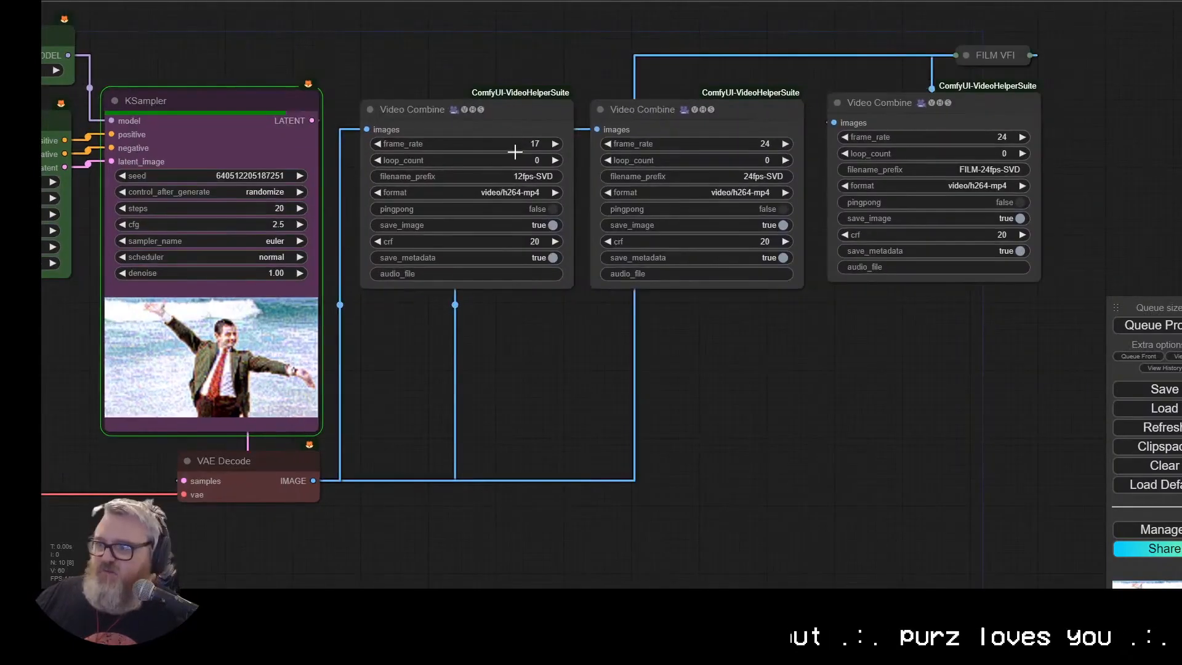
# Step: Set the first Video Combine node's frame_rate back to 12
pyautogui.click(534, 137)
pyautogui.click(532, 141)
pyautogui.write('12')
pyautogui.press('Return')
# Step: Expand the FILM VFI node to examine its multiplier setting, and collapse it again above the third Video Combine node
pyautogui.click(754, 90)
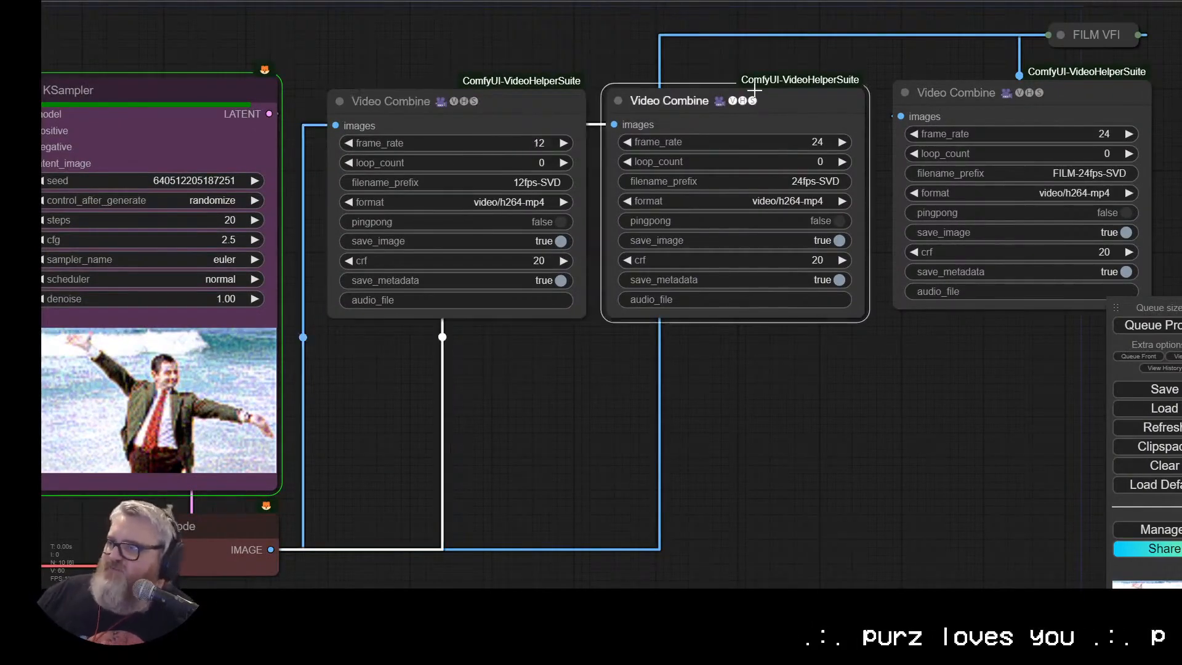
pyautogui.click(1069, 92)
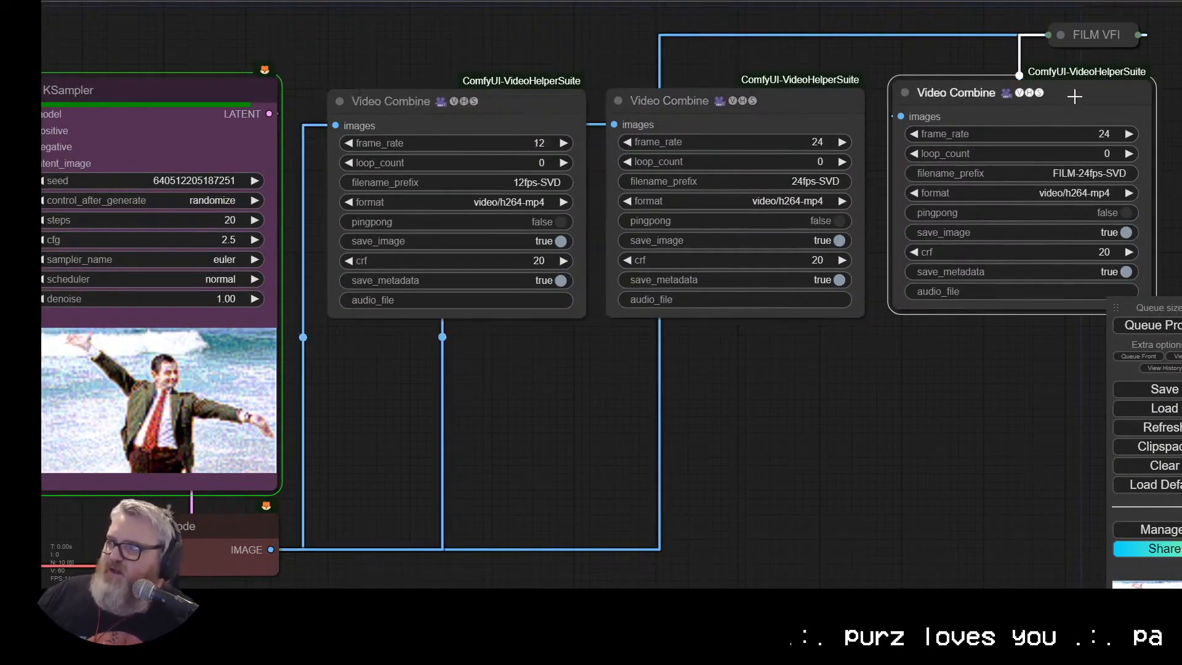
pyautogui.moveTo(1067, 53); pyautogui.dragTo(676, 164)
pyautogui.click(676, 146)
pyautogui.moveTo(742, 148); pyautogui.dragTo(460, 52)
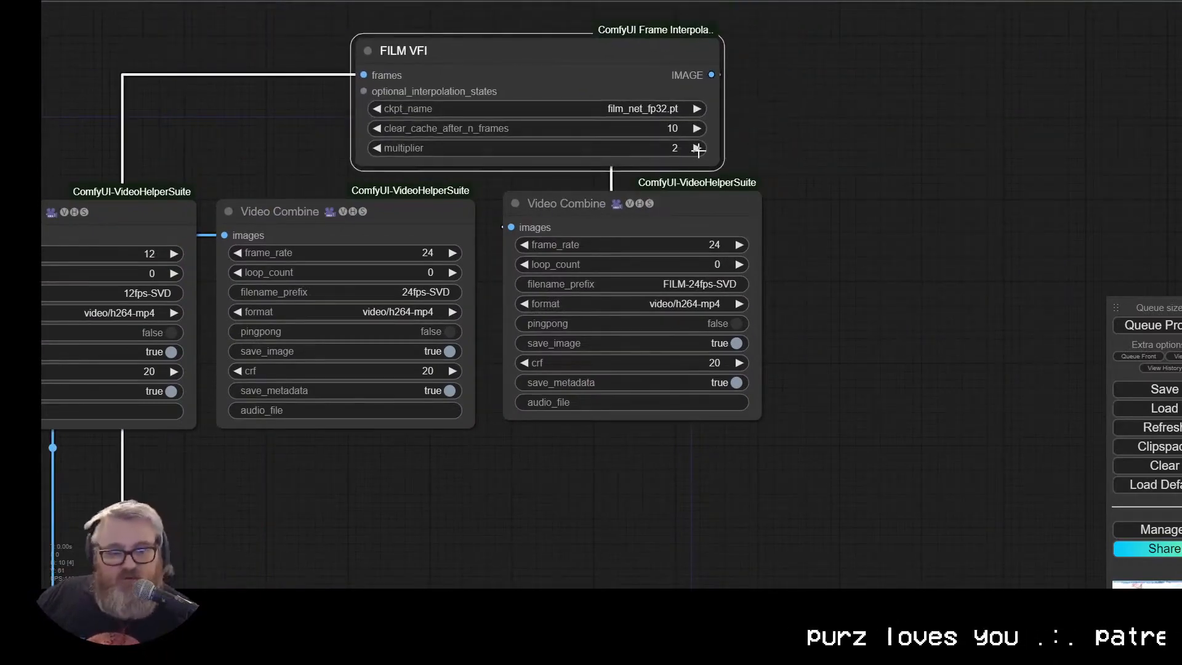
pyautogui.click(367, 53)
pyautogui.moveTo(407, 55); pyautogui.dragTo(718, 158)
pyautogui.scroll(-2, 505, 552)
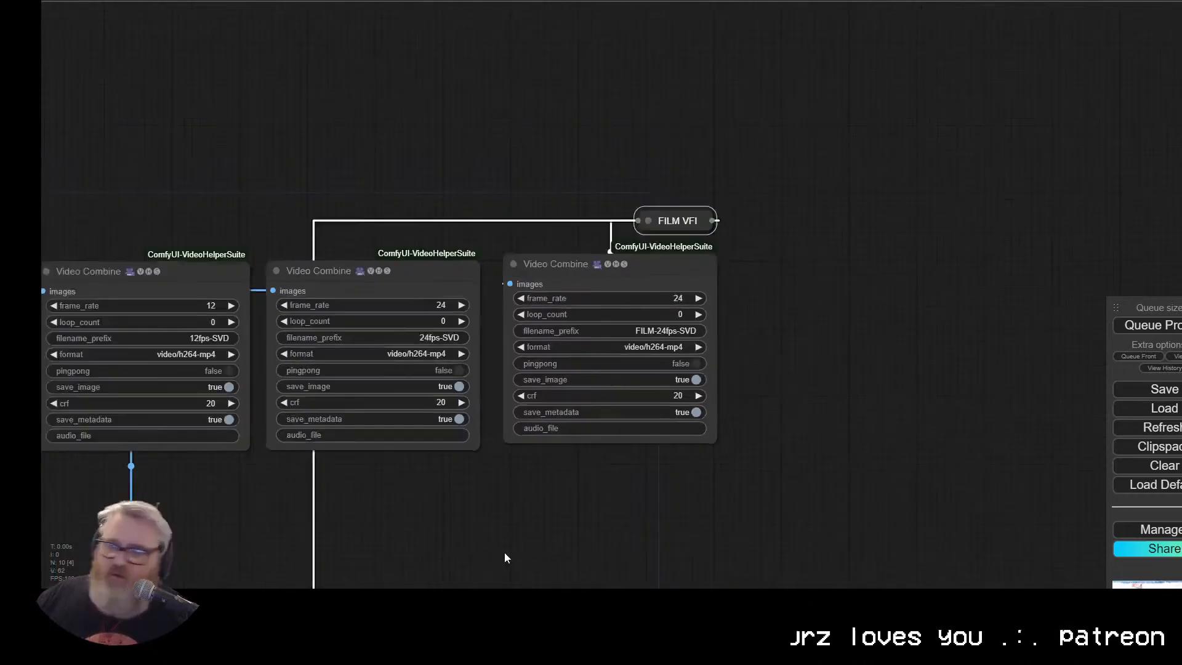
pyautogui.moveTo(441, 513); pyautogui.dragTo(672, 451)
pyautogui.click(394, 217)
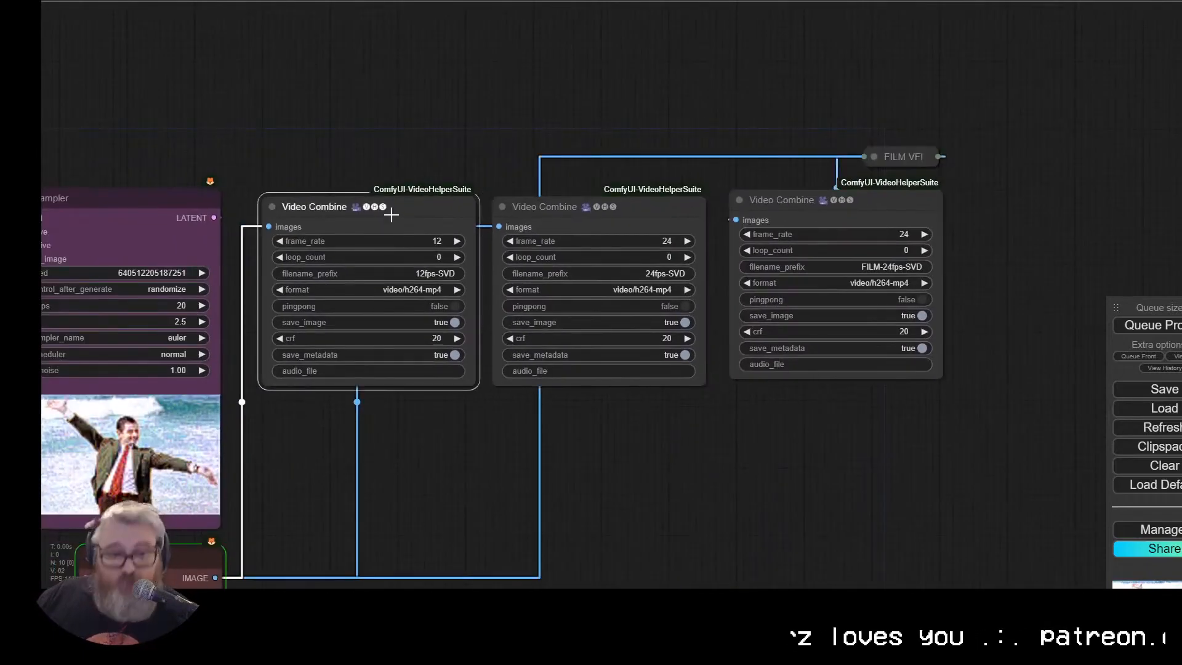
pyautogui.click(630, 212)
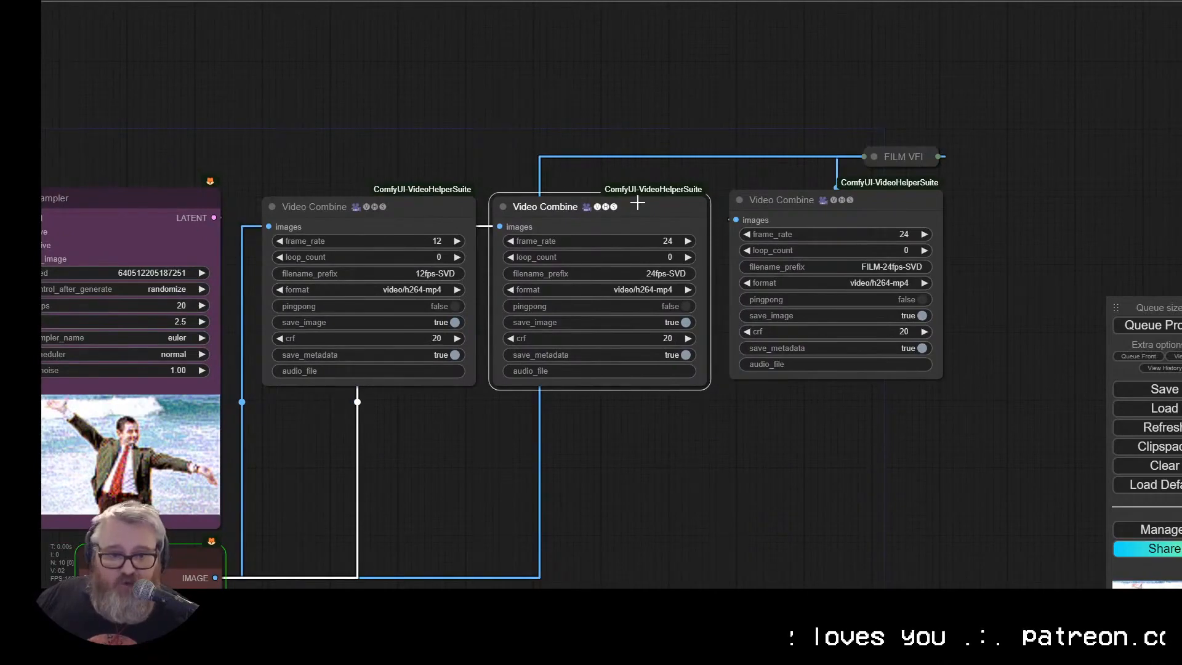
# Step: Examine and compare the video previews in the 12 fps, 24 fps and FILM-24fps Video Combine nodes
pyautogui.click(430, 228)
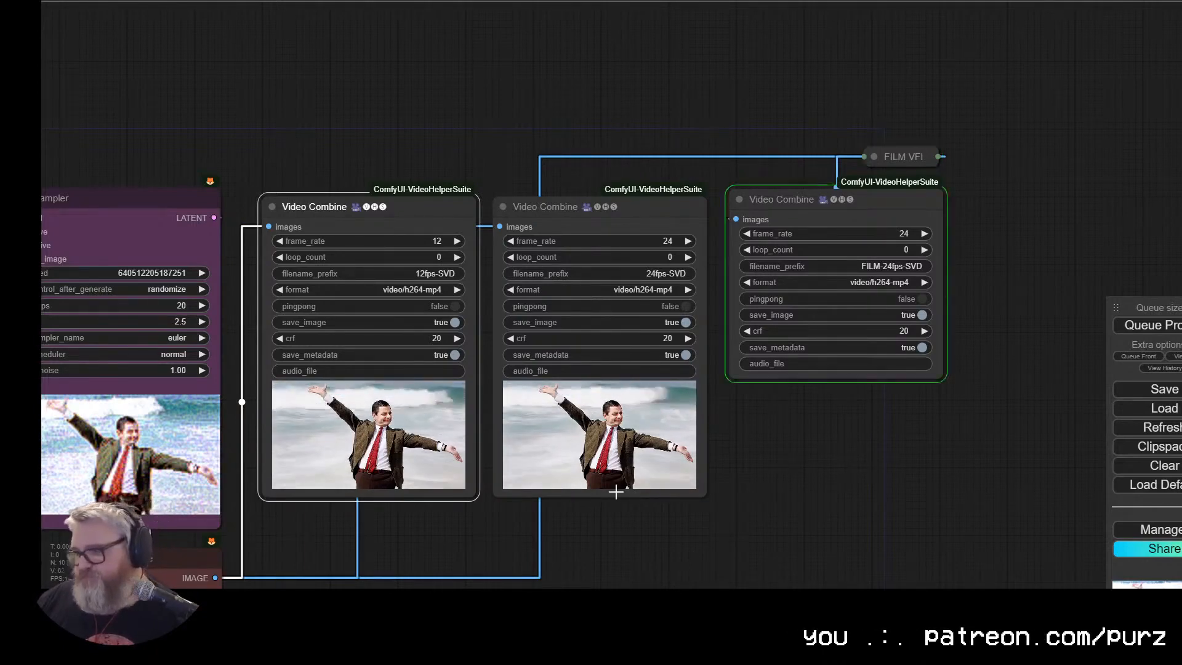
pyautogui.scroll(3, 602, 489)
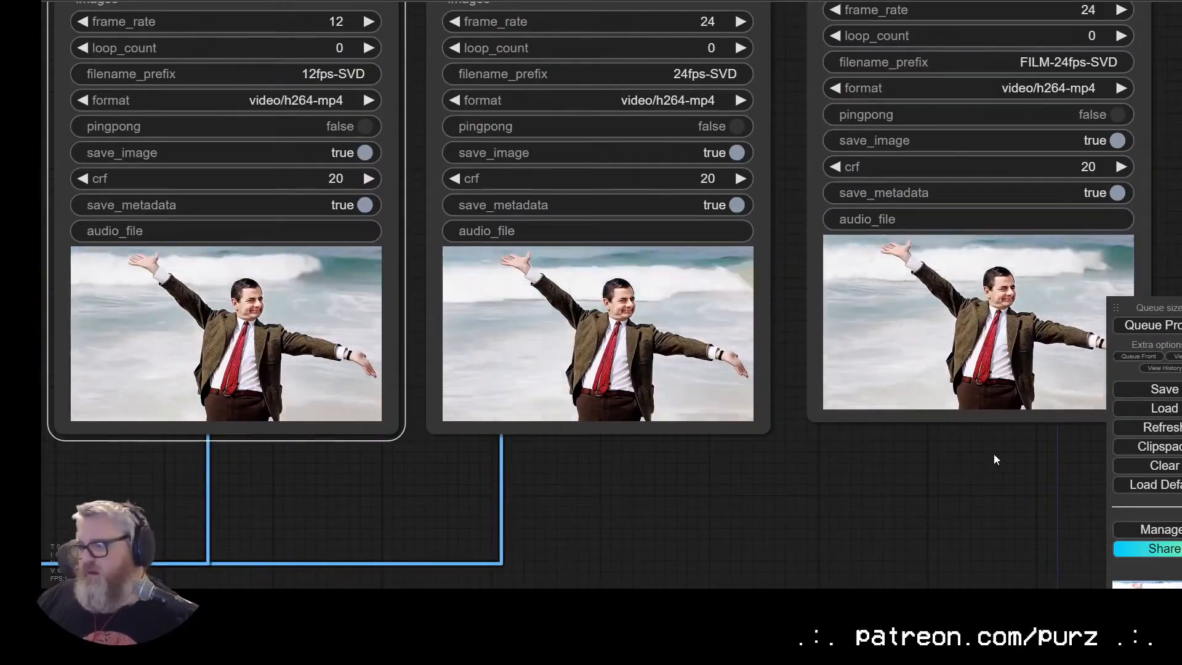
pyautogui.moveTo(989, 456); pyautogui.dragTo(712, 552)
pyautogui.scroll(3, 713, 549)
pyautogui.scroll(-2, 715, 545)
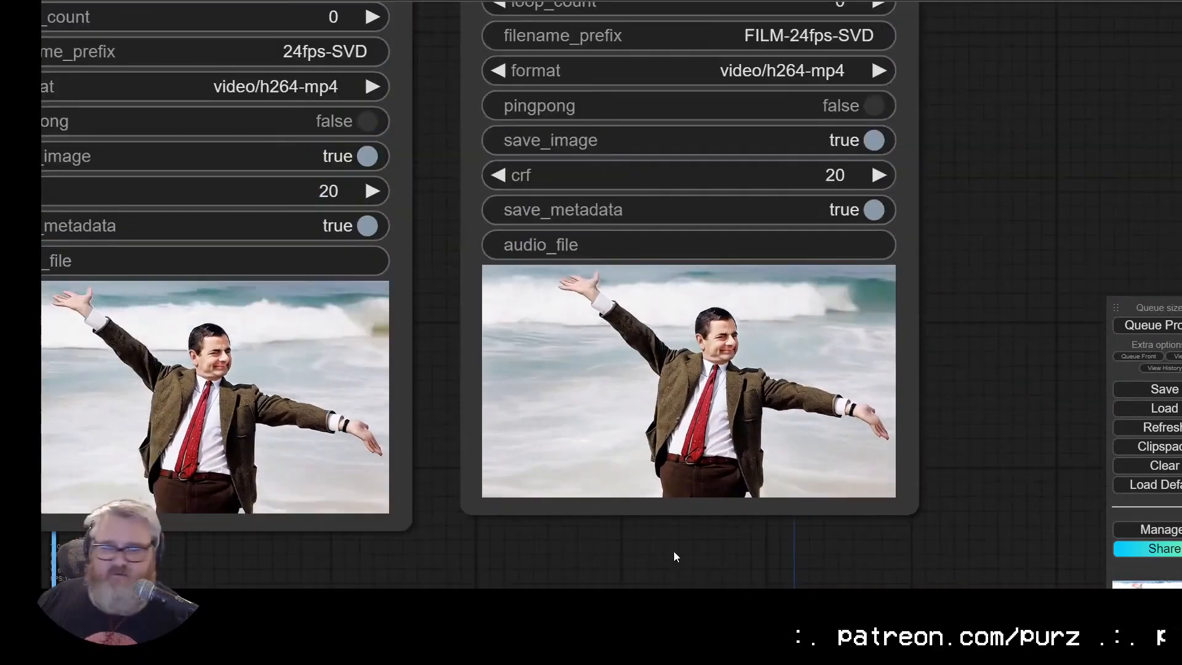
pyautogui.scroll(-5, 664, 545)
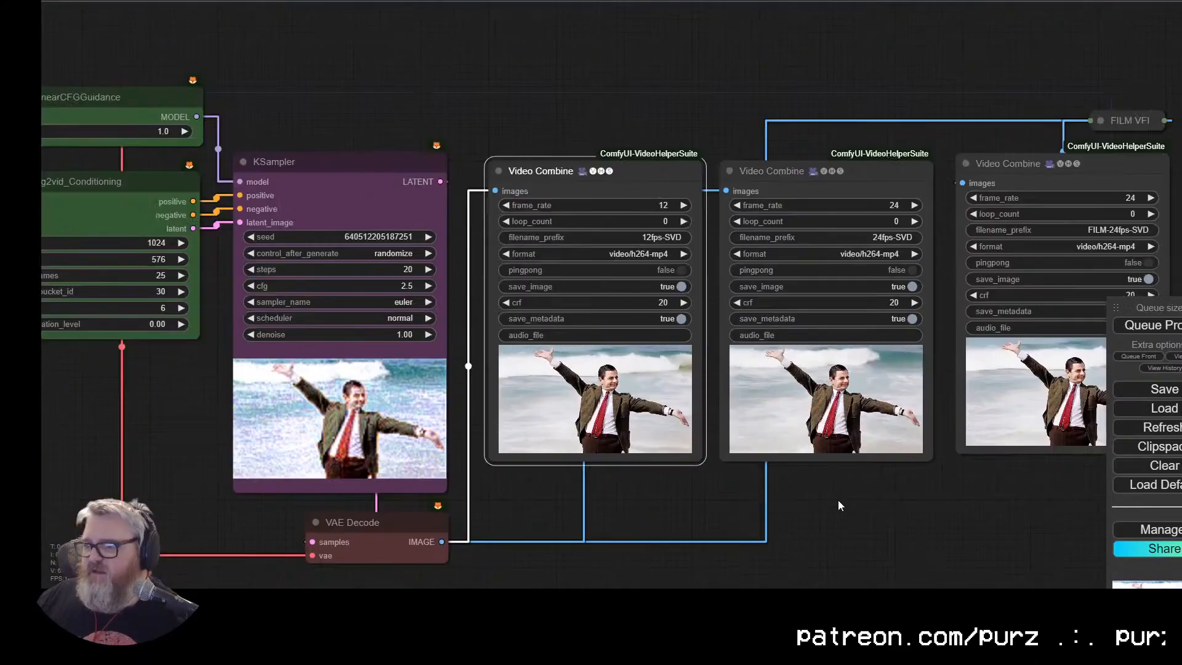
pyautogui.moveTo(838, 500); pyautogui.dragTo(964, 485)
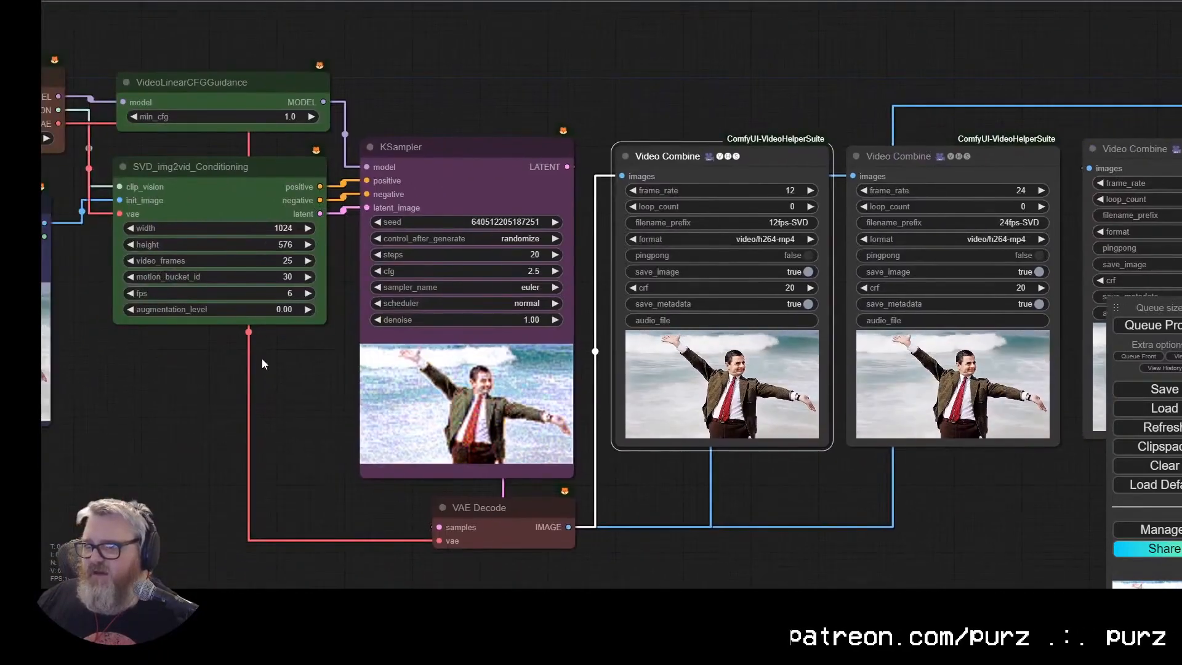
# Step: Set motion_bucket_id to 60 in the SVD_img2vid_Conditioning node and queue the prompt
pyautogui.click(269, 274)
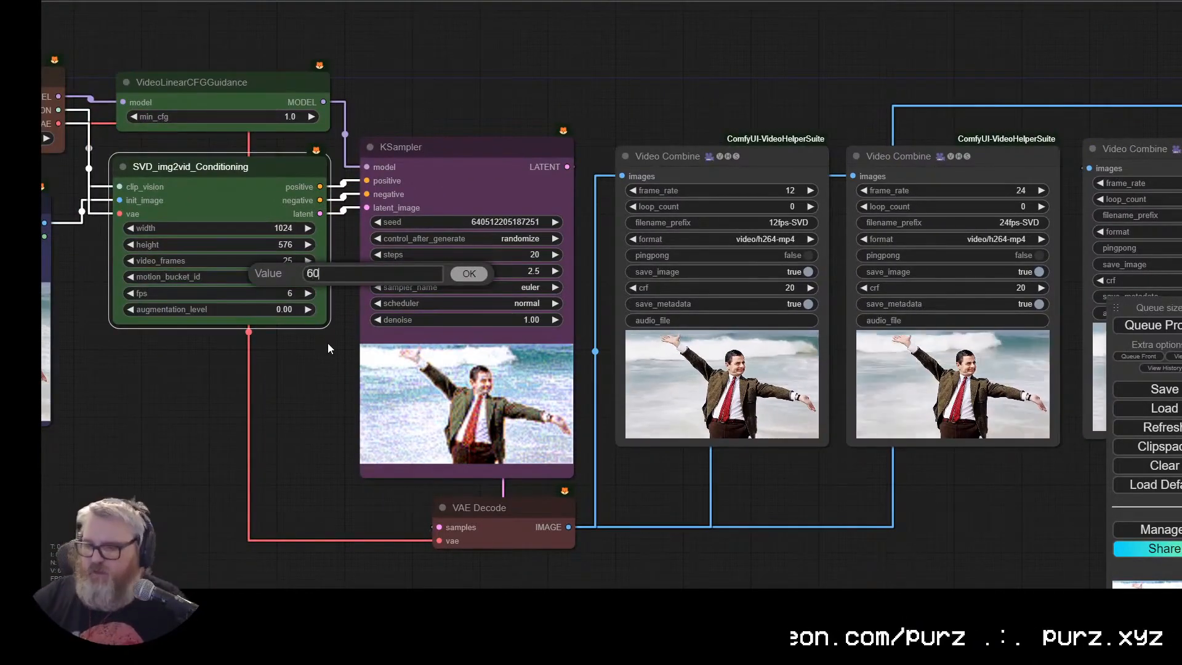
pyautogui.write('60')
pyautogui.press('Return')
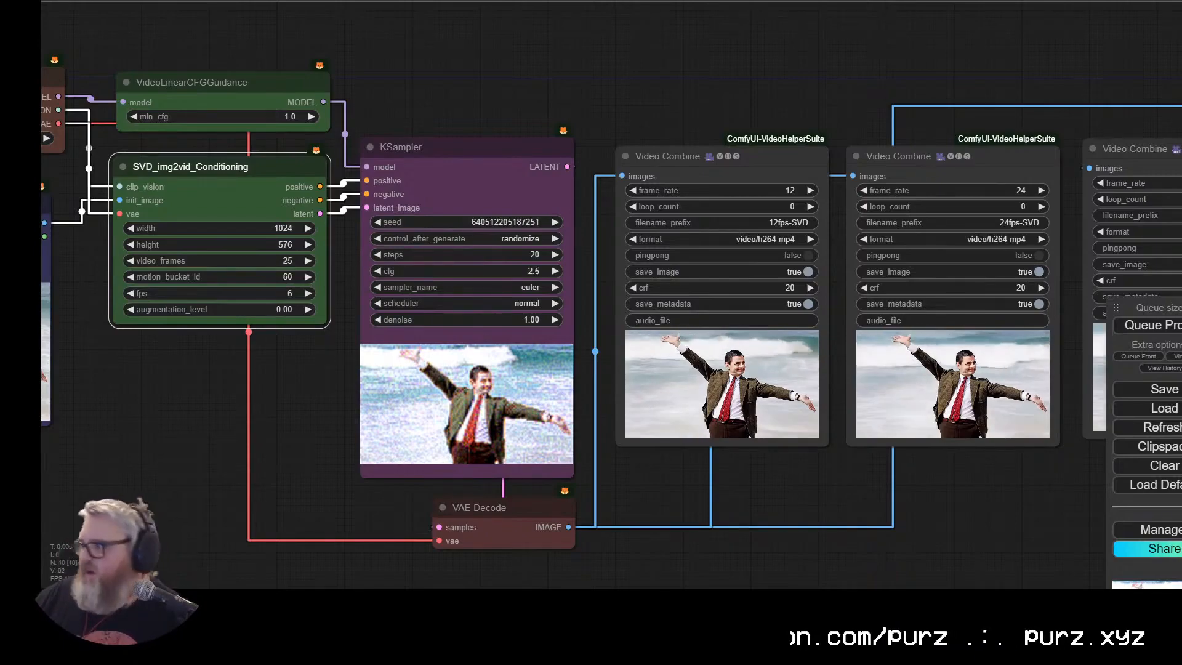
pyautogui.click(1163, 326)
# Step: Switch to the Command Prompt window, split it into two panes and run nvitop in the new pane
pyautogui.scroll(-3, 782, 440)
pyautogui.scroll(-2, 732, 498)
pyautogui.moveTo(732, 499); pyautogui.dragTo(649, 482)
pyautogui.hotkey('alt', 'Tab')
pyautogui.moveTo(550, 67); pyautogui.dragTo(708, 15)
pyautogui.rightClick(376, 15)
pyautogui.click(418, 86)
pyautogui.write('nvitop')
pyautogui.press('Return')
# Step: Resize the terminal to a short strip with adjusted panes and place it above the workflow nodes
pyautogui.moveTo(303, 210); pyautogui.dragTo(79, 209)
pyautogui.moveTo(597, 385); pyautogui.dragTo(596, 112)
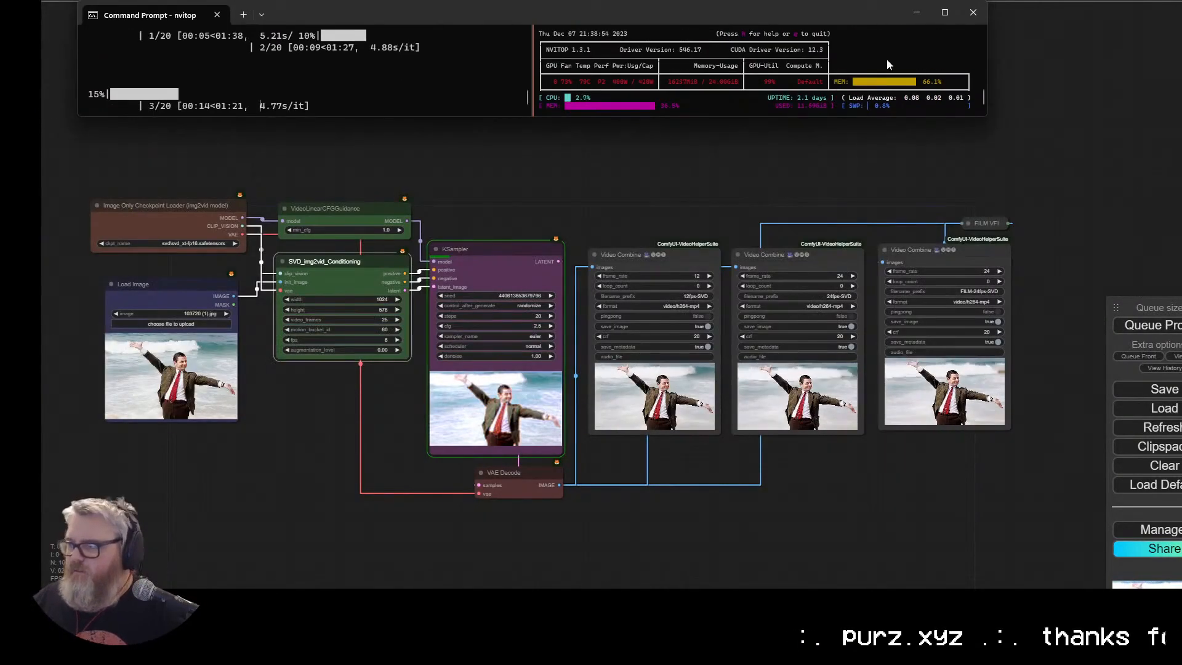
pyautogui.scroll(2, 871, 67)
pyautogui.moveTo(851, 112); pyautogui.dragTo(851, 139)
pyautogui.moveTo(647, 16); pyautogui.dragTo(876, 29)
# Step: Load the mr-bean.webp image file into the Load Image node
pyautogui.scroll(4, 729, 515)
pyautogui.moveTo(811, 471); pyautogui.dragTo(601, 569)
pyautogui.scroll(2, 601, 569)
pyautogui.hotkey('alt', 'Tab')
pyautogui.moveTo(728, 540); pyautogui.dragTo(735, 586)
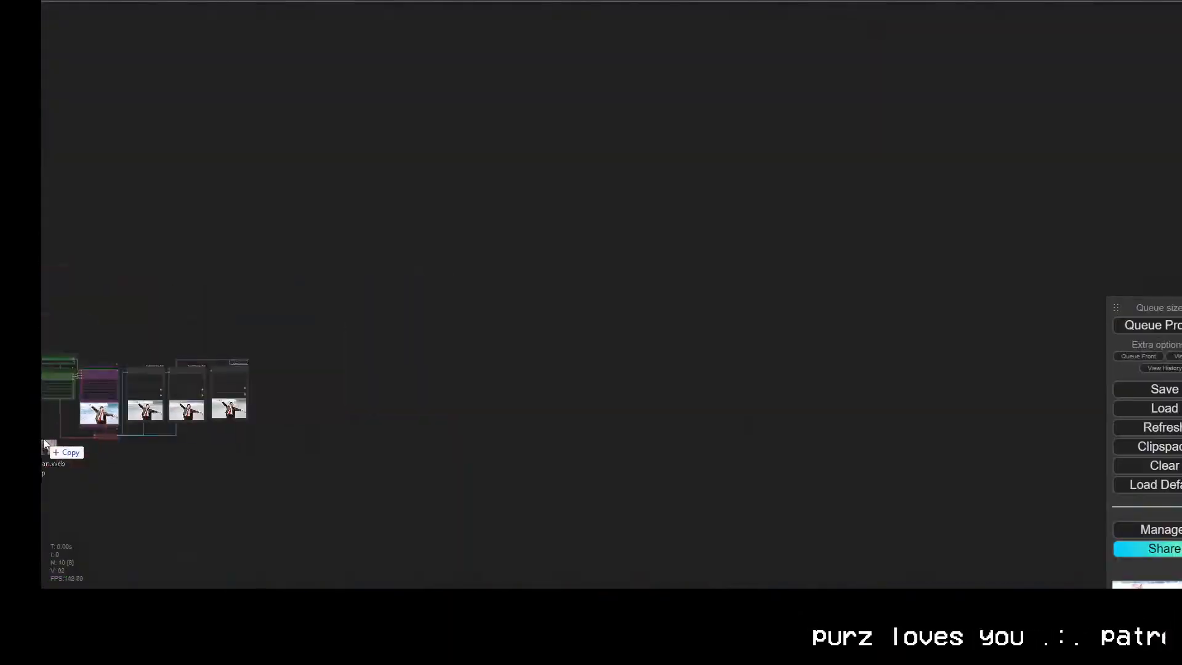
# Step: Examine the beach-image previews in the Video Combine nodes from the run with motion_bucket_id 60
pyautogui.scroll(8, 896, 486)
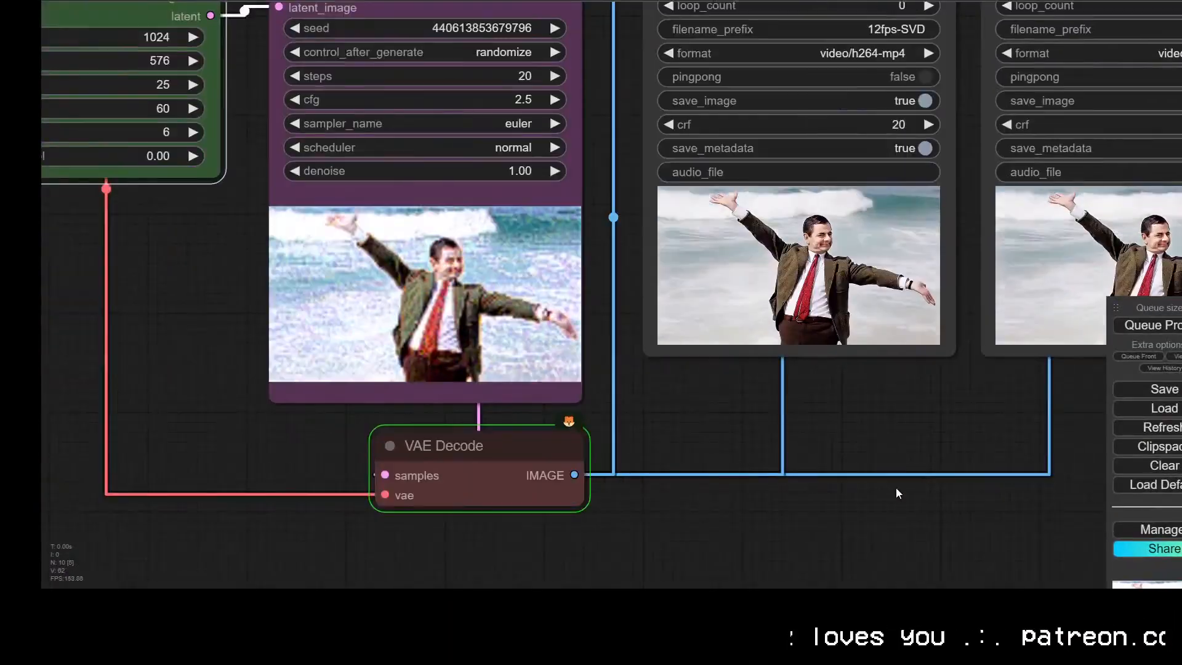
pyautogui.moveTo(896, 487); pyautogui.dragTo(616, 486)
pyautogui.scroll(-2, 836, 456)
pyautogui.scroll(3, 801, 455)
pyautogui.moveTo(714, 456); pyautogui.dragTo(344, 543)
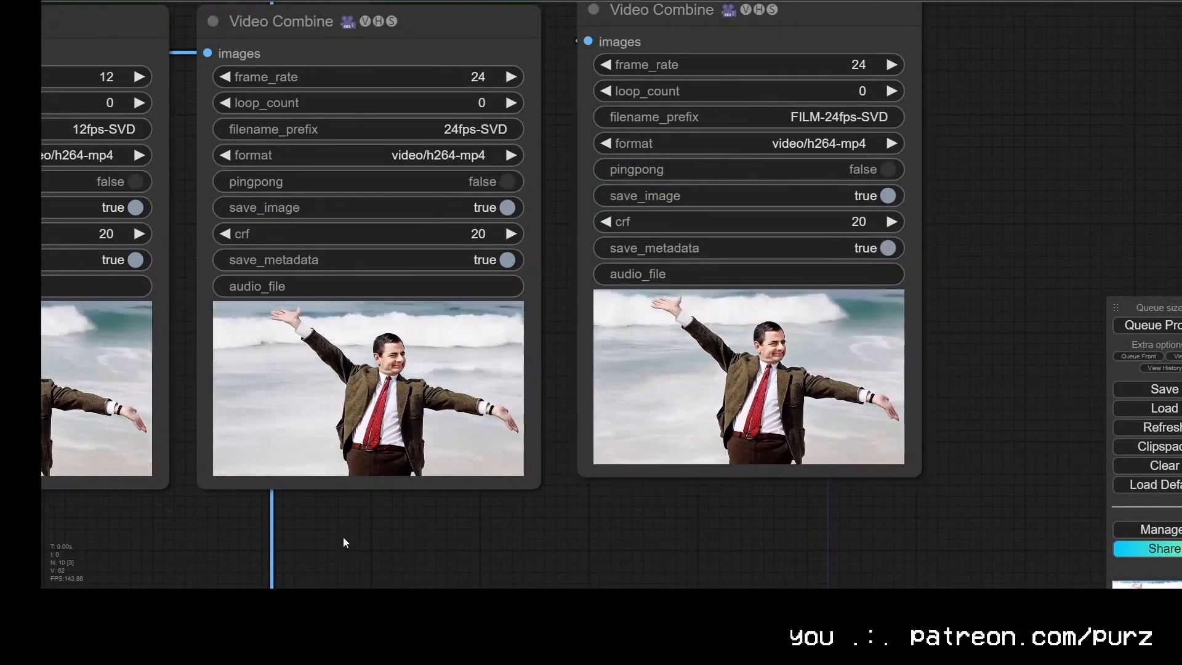
# Step: Queue the prompt for the mr-bean.webp image and follow its progress through the nodes
pyautogui.click(1156, 326)
pyautogui.scroll(-4, 332, 538)
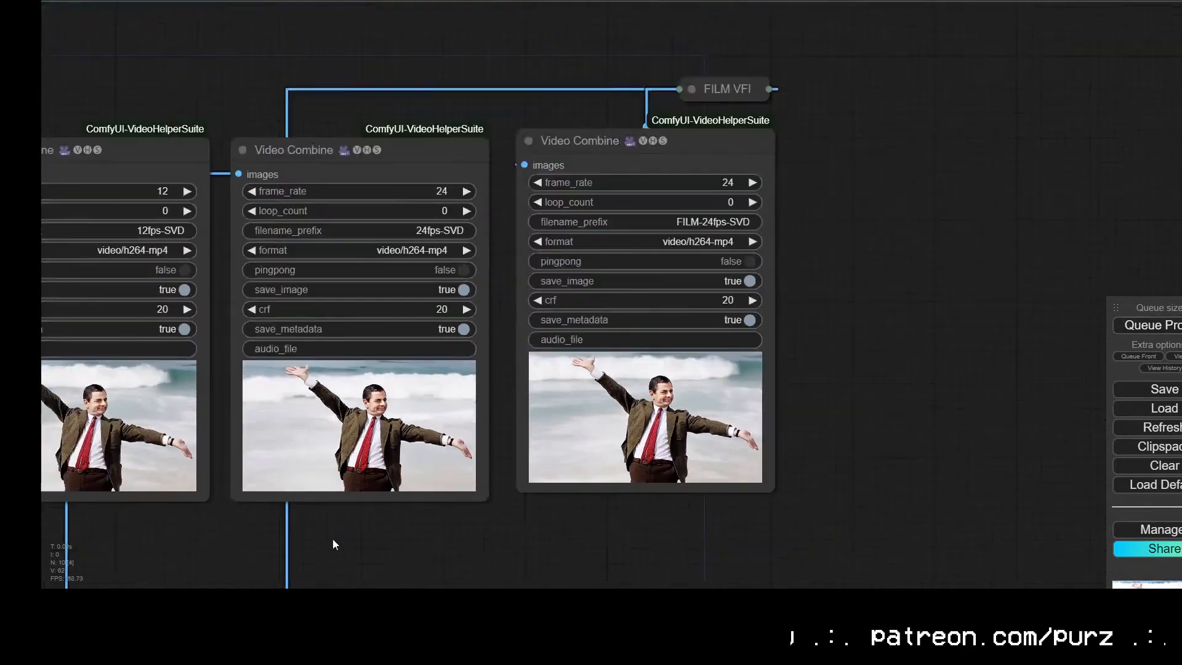
pyautogui.scroll(3, 615, 539)
pyautogui.scroll(-3, 159, 488)
pyautogui.moveTo(157, 483); pyautogui.dragTo(331, 399)
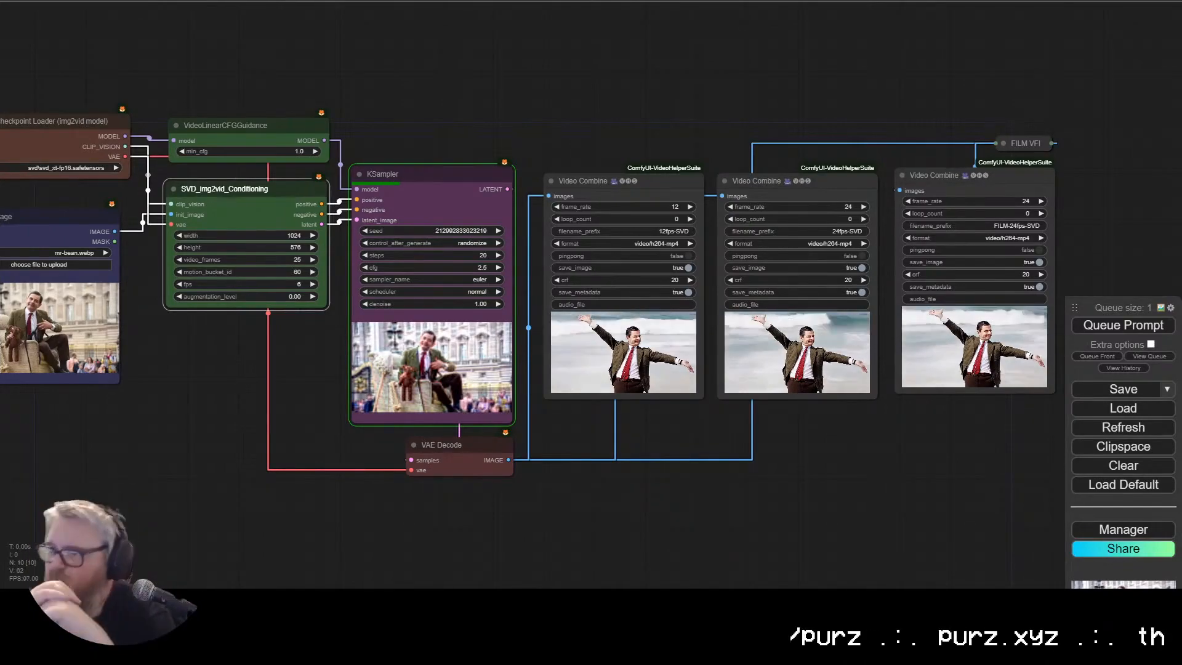
pyautogui.scroll(3, 1149, 197)
pyautogui.moveTo(182, 575)
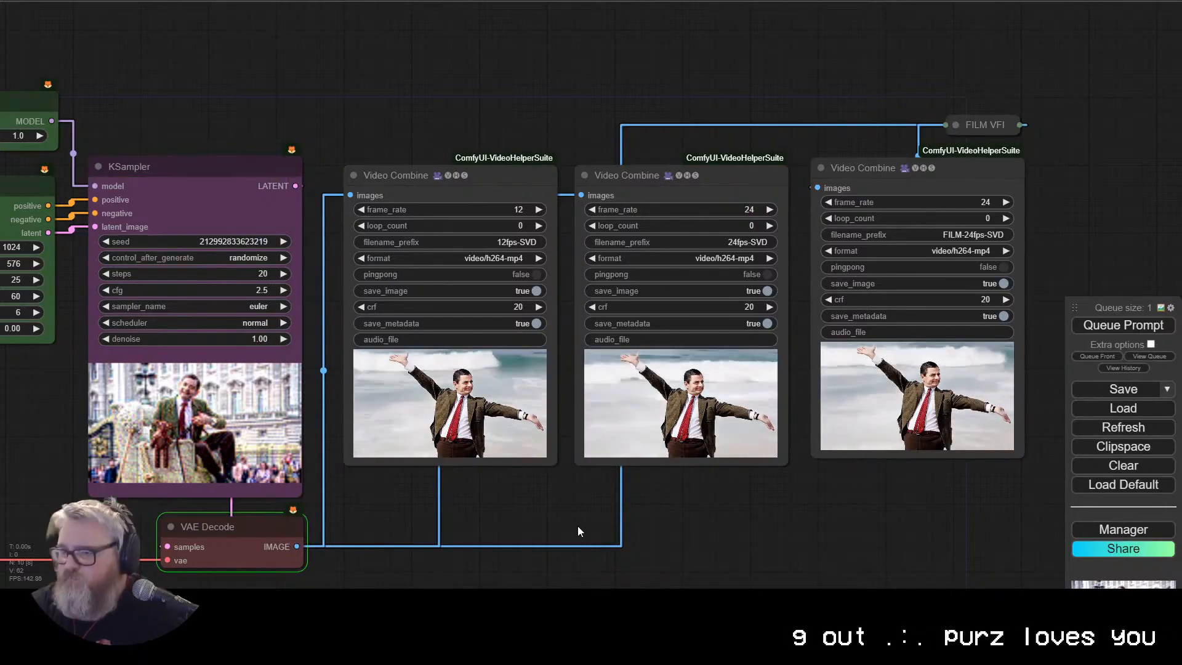
# Step: Examine the armchair video up close and compare the 12 fps, 24 fps and FILM-24fps previews
pyautogui.scroll(5, 544, 544)
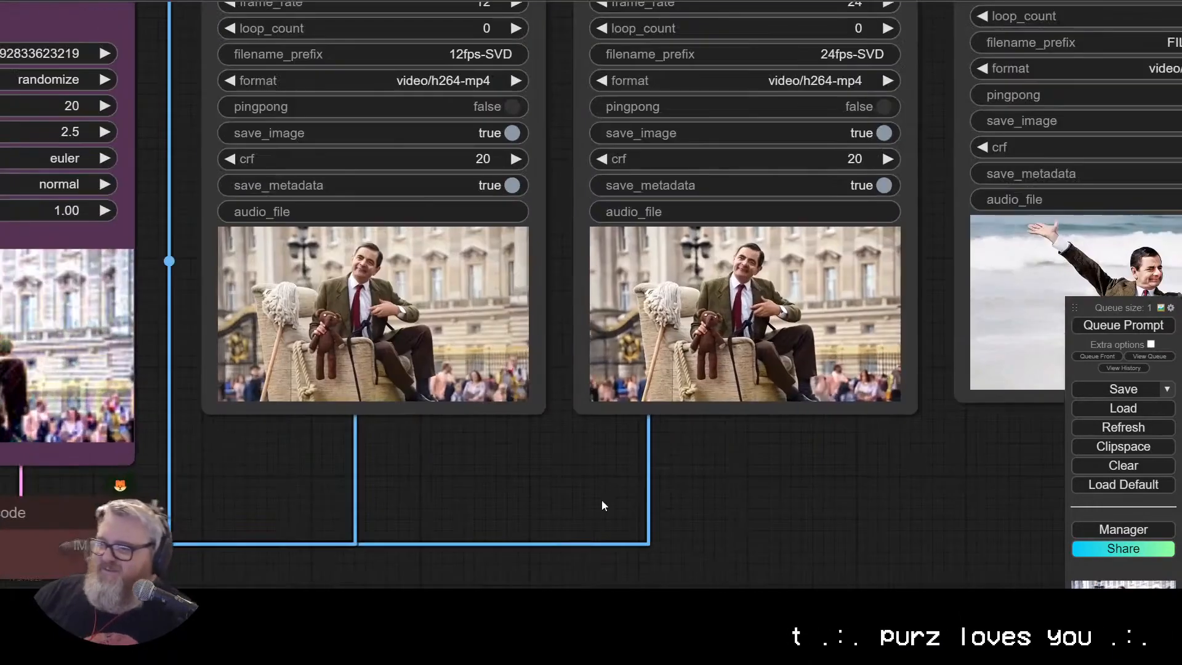
pyautogui.scroll(6, 543, 527)
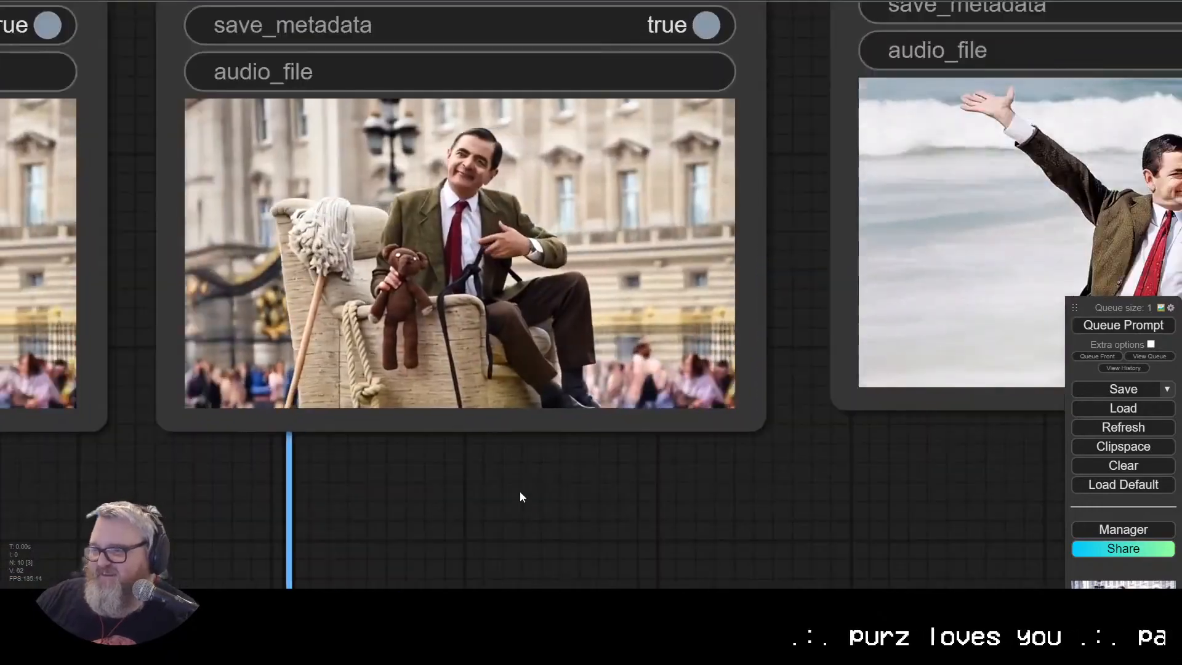
pyautogui.scroll(-3, 530, 508)
pyautogui.moveTo(616, 484); pyautogui.dragTo(354, 550)
pyautogui.scroll(6, 938, 437)
pyautogui.moveTo(1022, 317); pyautogui.dragTo(1057, 324)
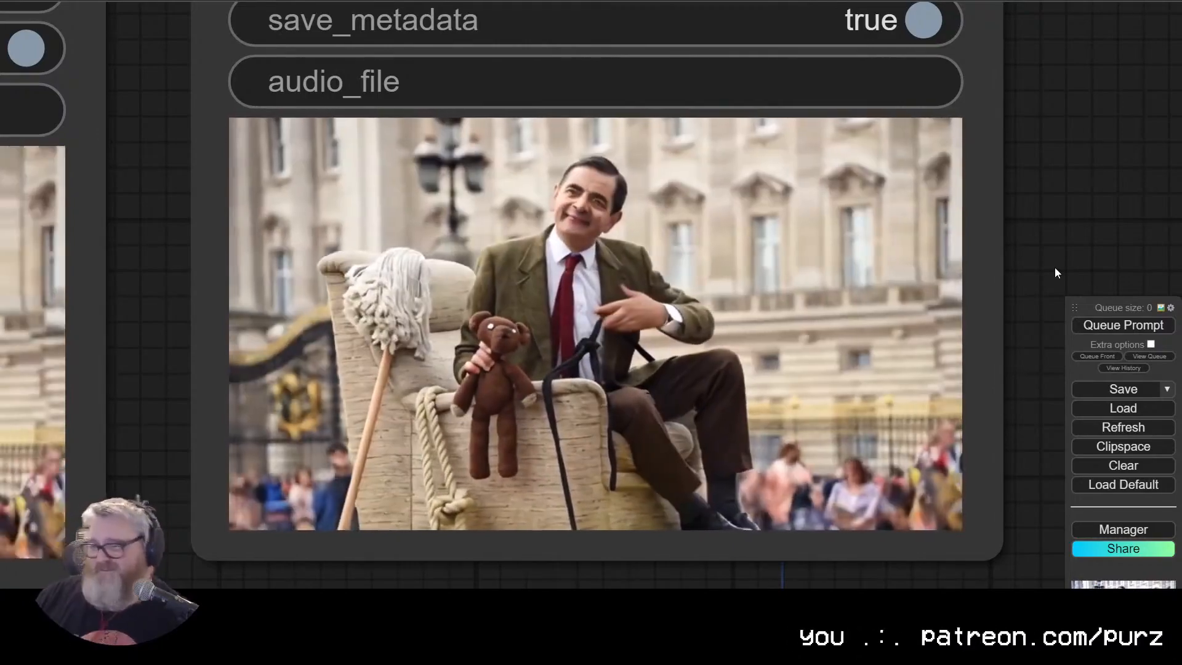
pyautogui.scroll(-10, 997, 303)
pyautogui.scroll(8, 815, 483)
pyautogui.scroll(1, 576, 573)
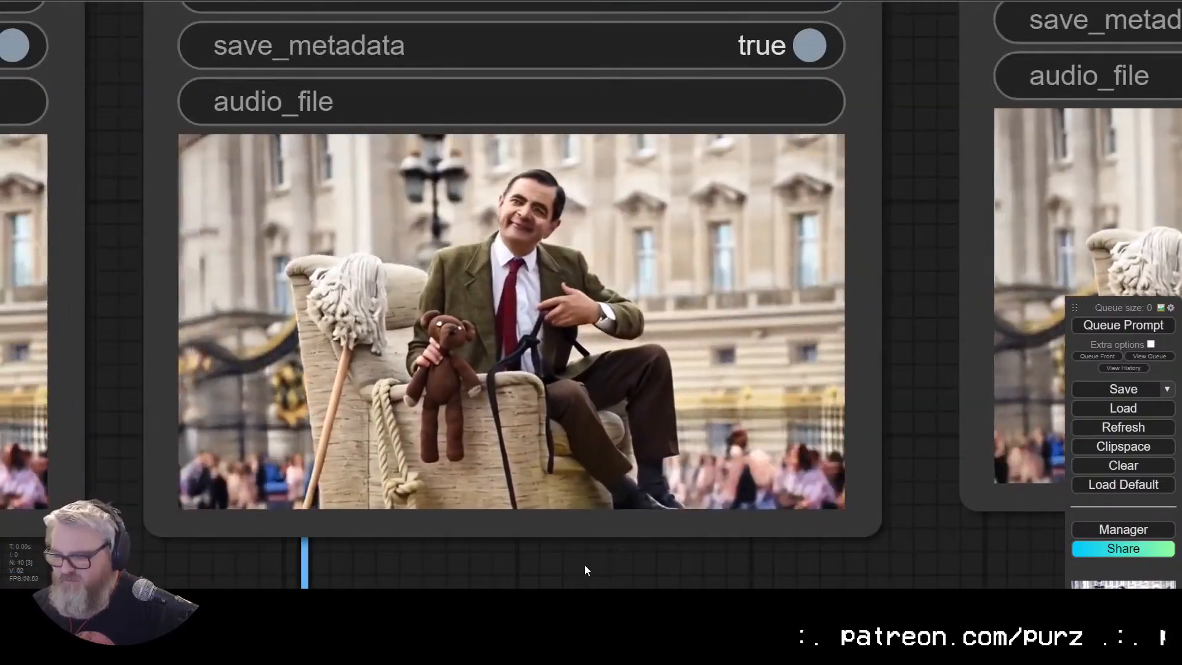
pyautogui.scroll(-6, 585, 564)
pyautogui.moveTo(513, 561); pyautogui.dragTo(622, 431)
pyautogui.scroll(-7, 621, 431)
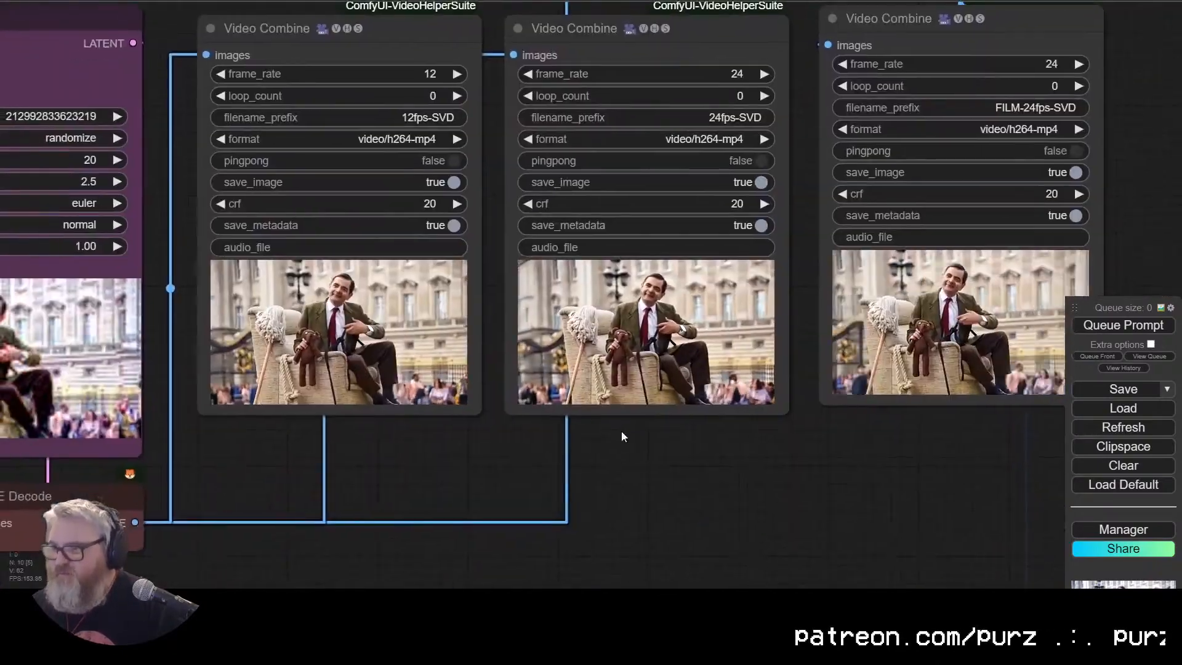
# Step: Switch to the Google Images results for "mr bean" in the browser and preview the TVNZ image
pyautogui.click(69, 1)
pyautogui.scroll(-11, 208, 530)
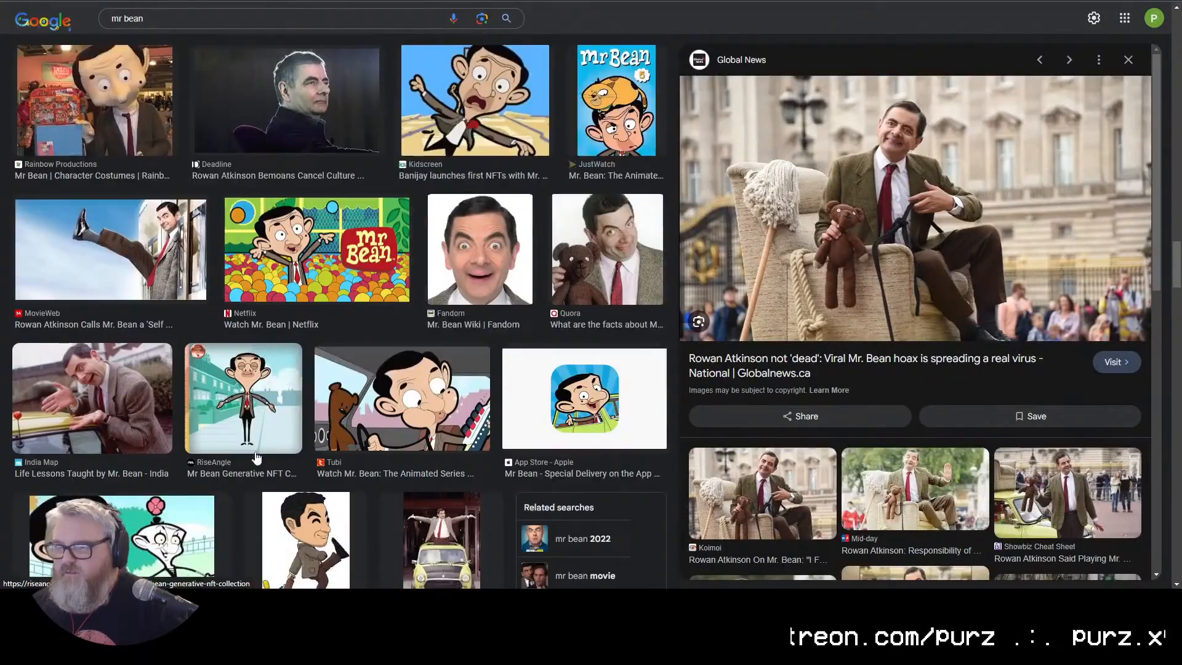
pyautogui.click(112, 194)
pyautogui.press('super+d')
pyautogui.moveTo(978, 248); pyautogui.dragTo(350, 220)
pyautogui.press('super+d')
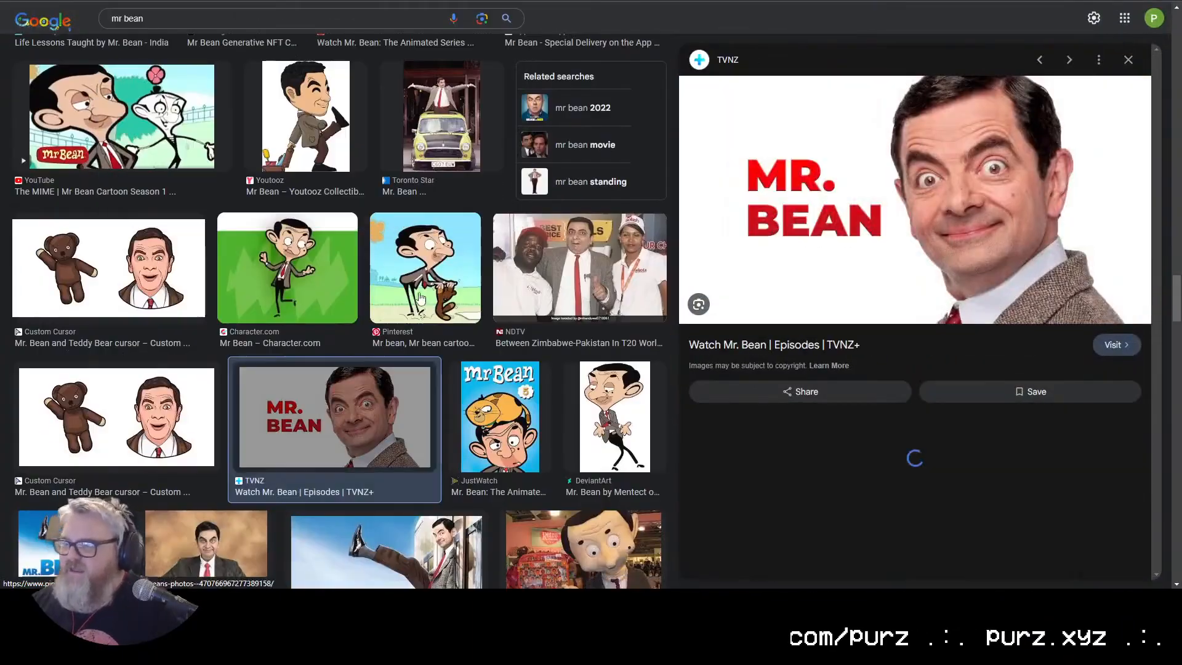
# Step: Find the Mr. Bean portrait on a white background among the image results and load it into the Load Image node
pyautogui.scroll(-8, 250, 450)
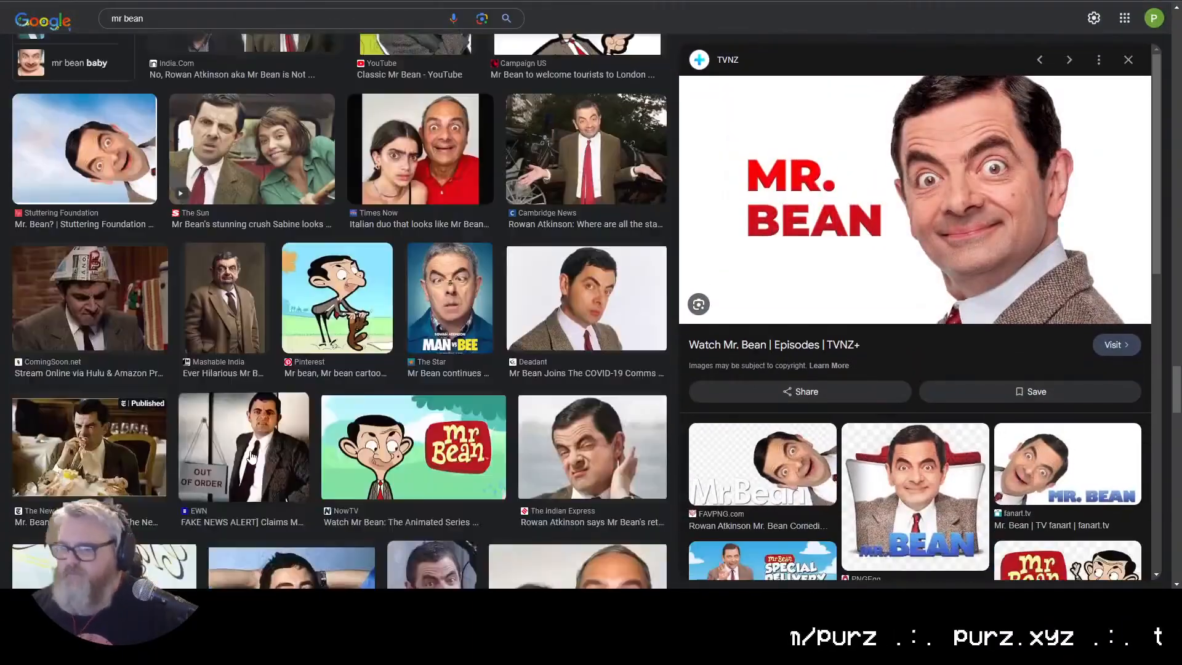
pyautogui.scroll(10, 250, 445)
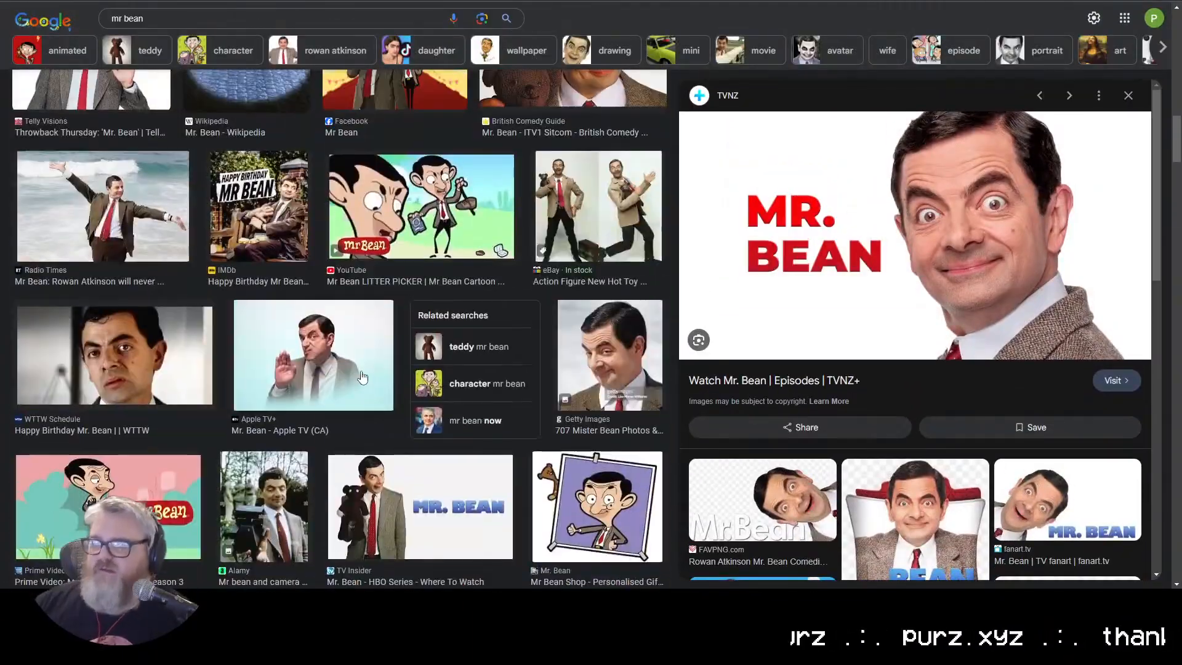
pyautogui.scroll(7, 362, 376)
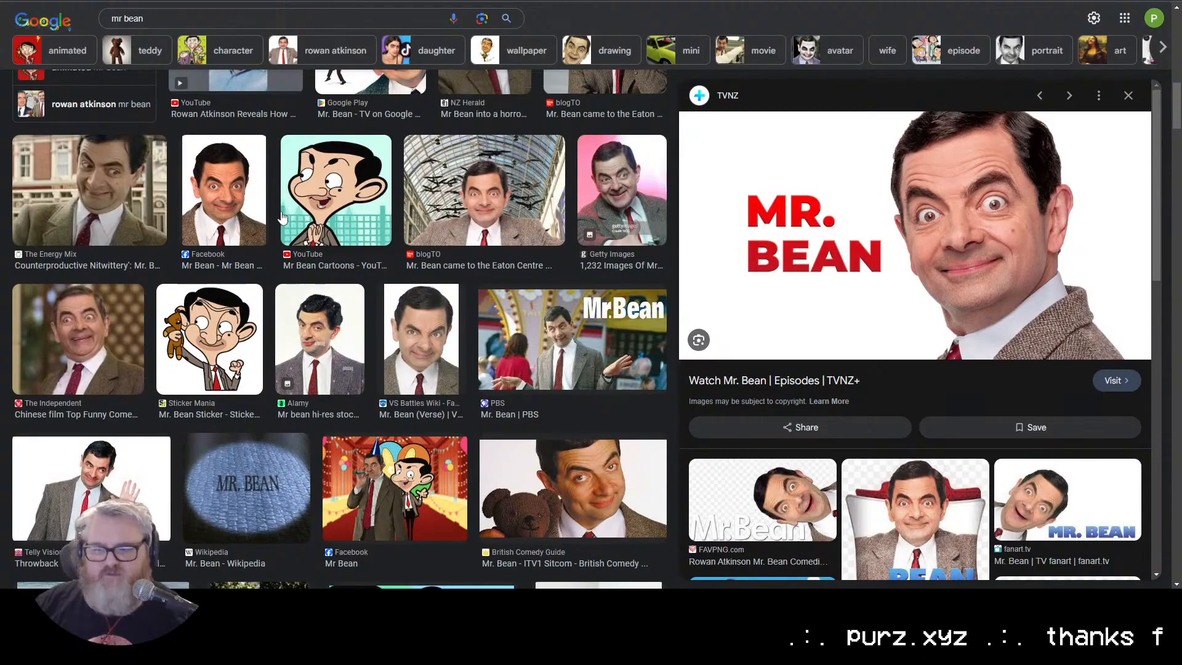
pyautogui.scroll(8, 281, 131)
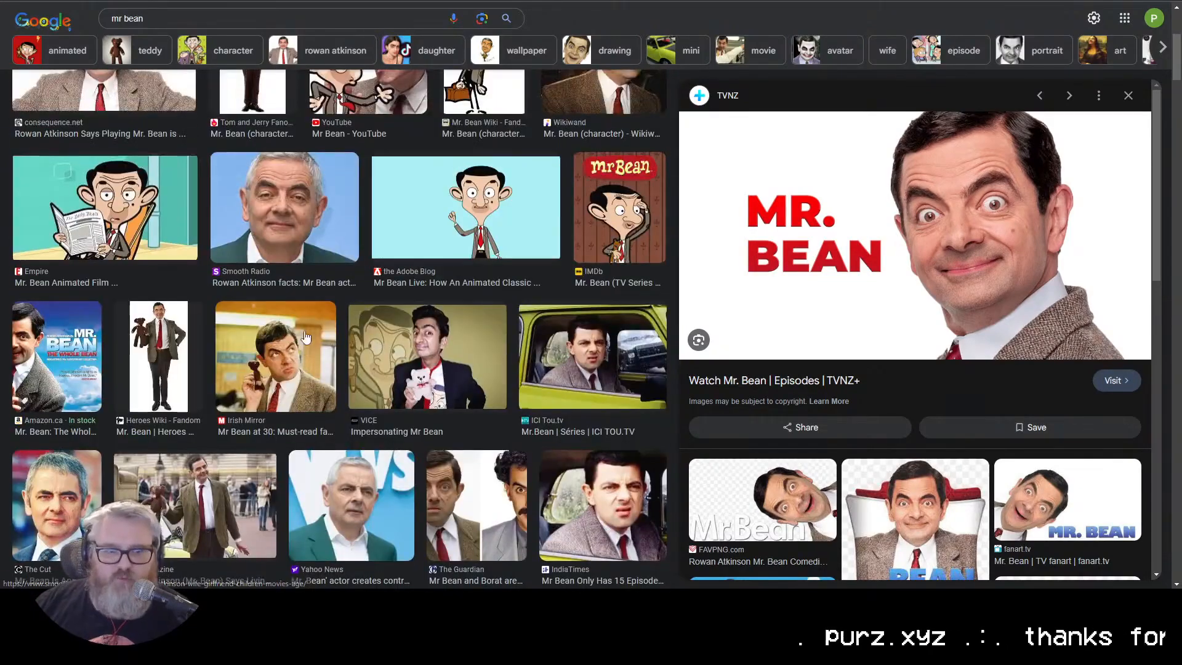
pyautogui.scroll(5, 286, 367)
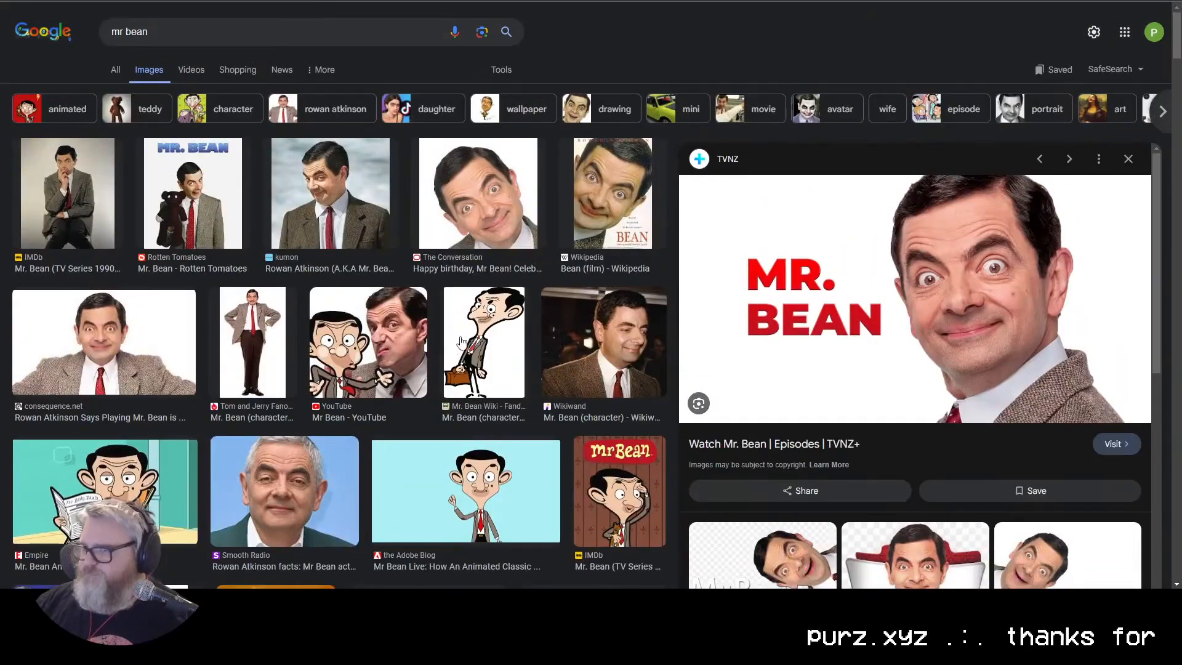
pyautogui.hotkey('alt', 'Left')
pyautogui.moveTo(884, 253); pyautogui.dragTo(328, 281)
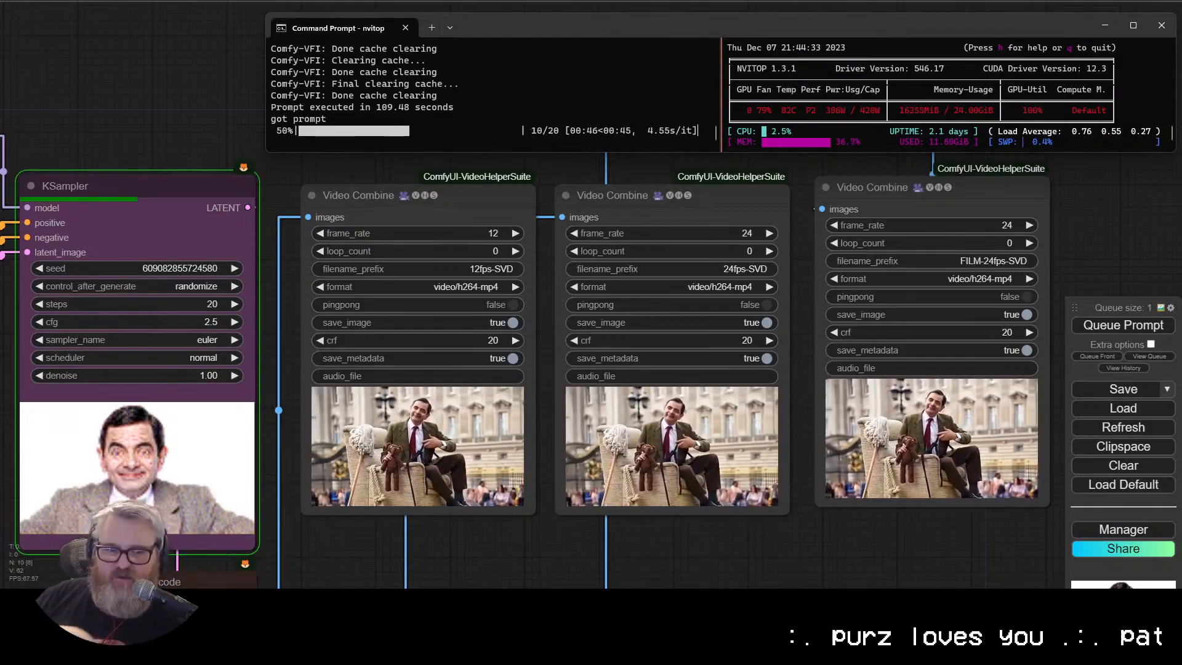
# Step: Examine the loaded portrait, the conditioning settings and the KSampler preview during the run
pyautogui.scroll(-1, 642, 490)
pyautogui.moveTo(65, 472); pyautogui.dragTo(470, 441)
pyautogui.moveTo(347, 425); pyautogui.dragTo(504, 401)
pyautogui.scroll(2, 431, 385)
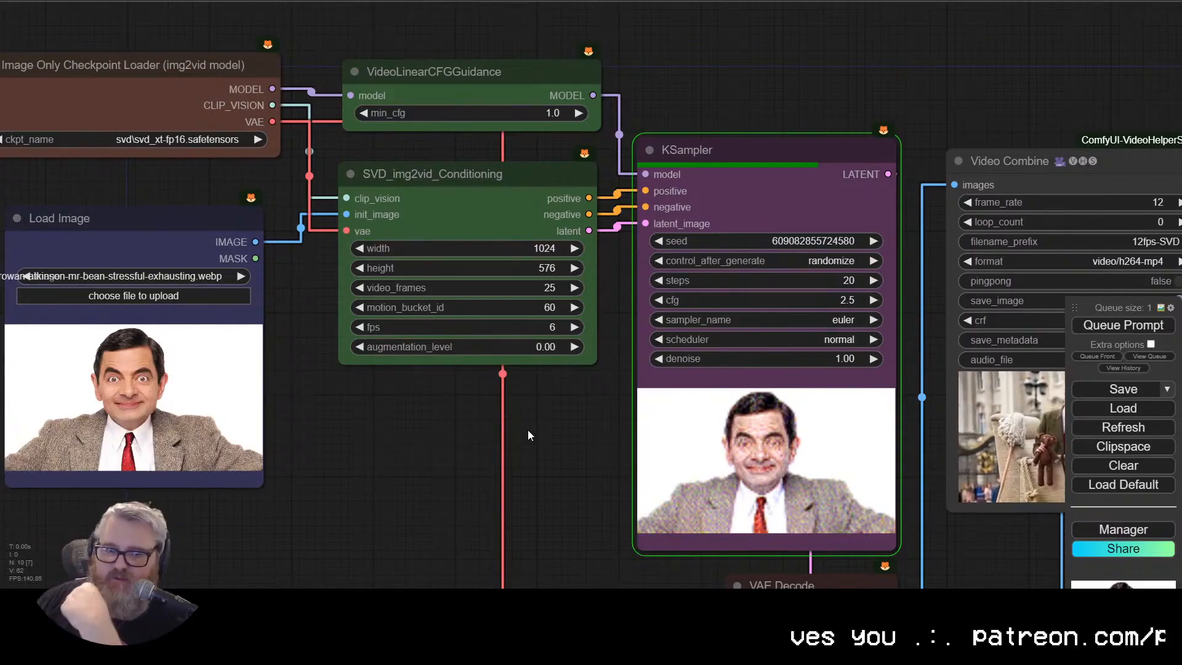
pyautogui.scroll(-2, 528, 430)
pyautogui.moveTo(527, 430); pyautogui.dragTo(480, 382)
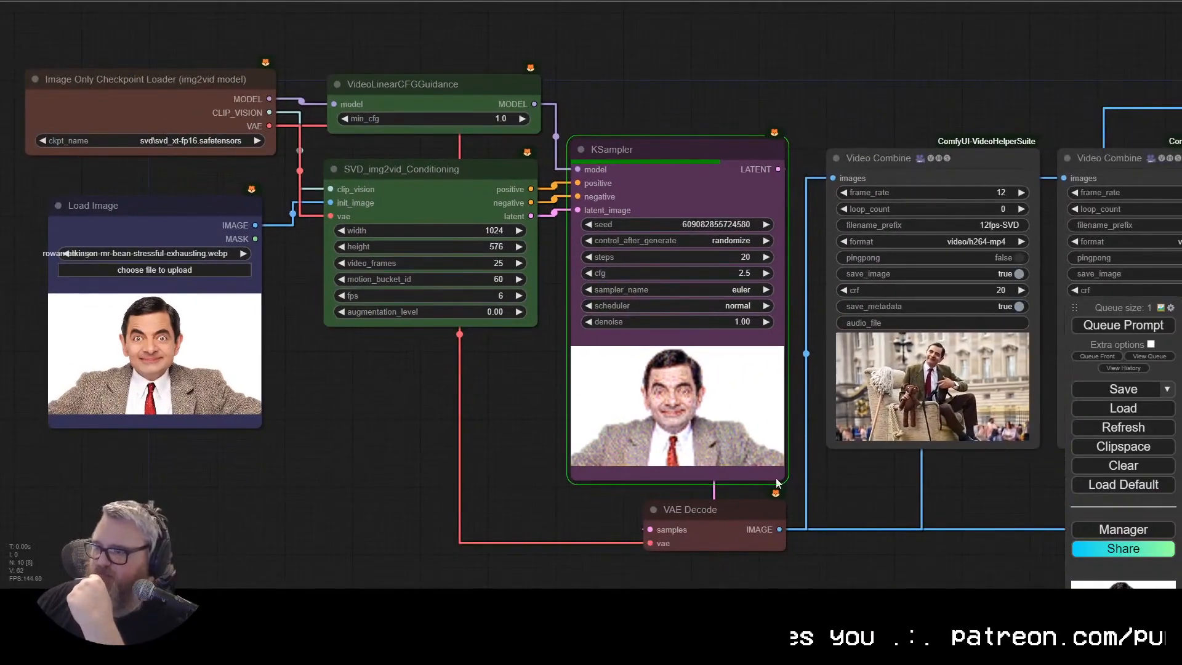
pyautogui.moveTo(469, 481); pyautogui.dragTo(109, 483)
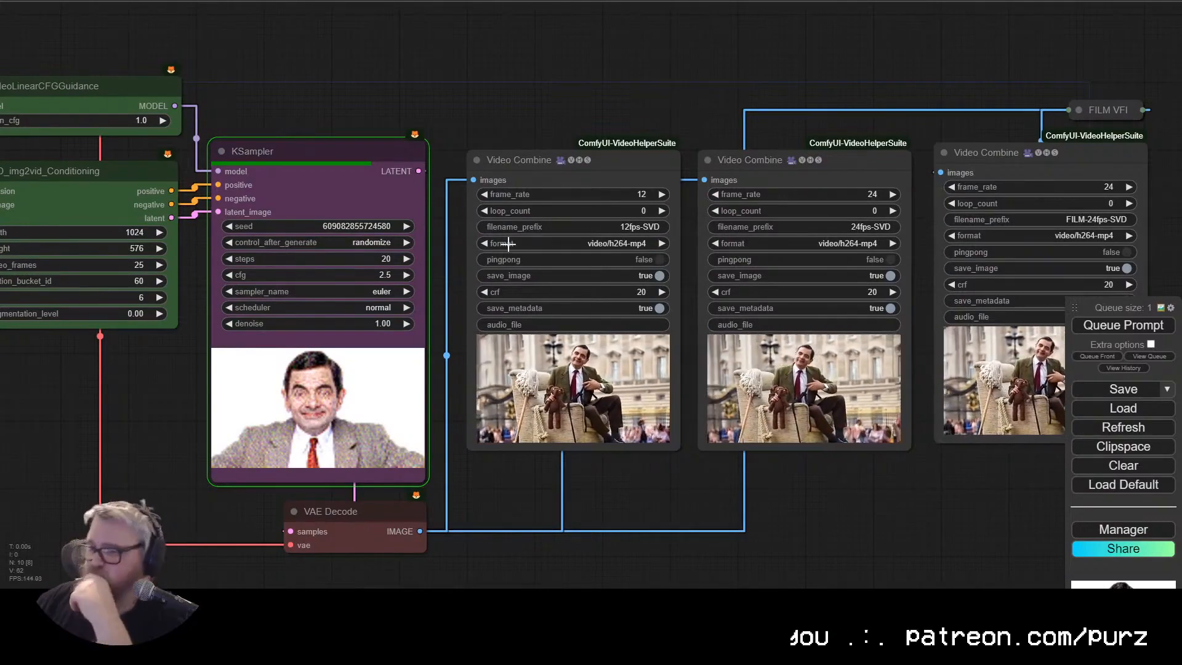
# Step: Move the Load Image node slightly closer to the SVD_img2vid_Conditioning node, beneath the checkpoint loader
pyautogui.scroll(-3, 565, 210)
pyautogui.moveTo(527, 74); pyautogui.dragTo(822, 123)
pyautogui.click(299, 263)
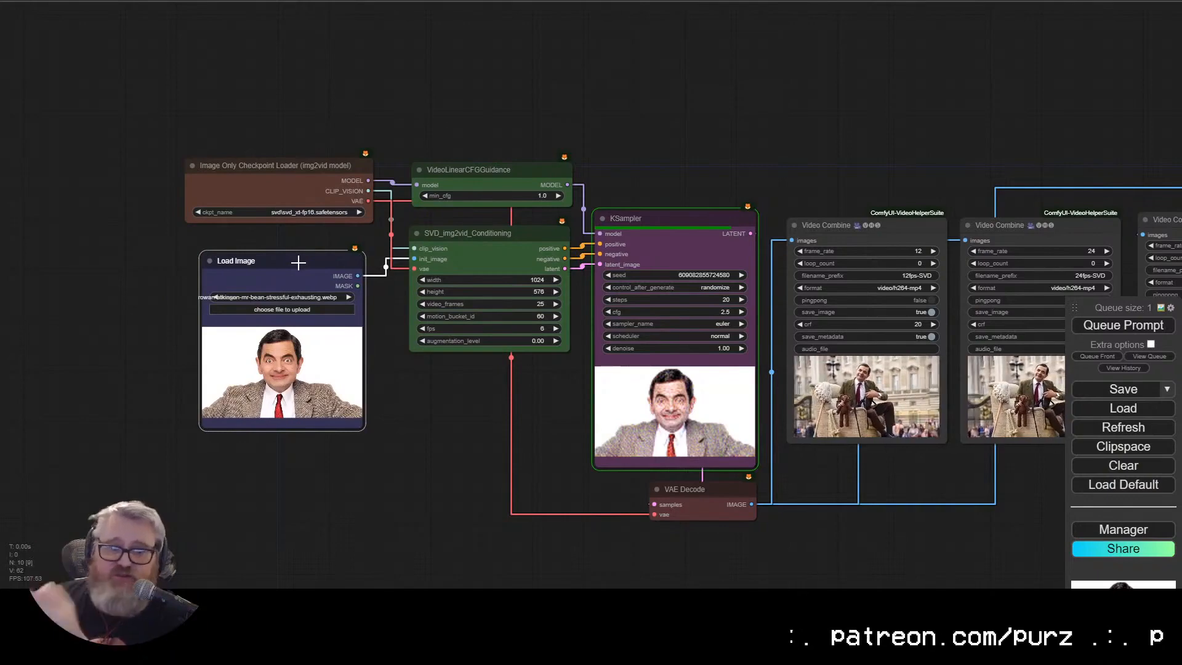
pyautogui.moveTo(282, 267); pyautogui.dragTo(297, 264)
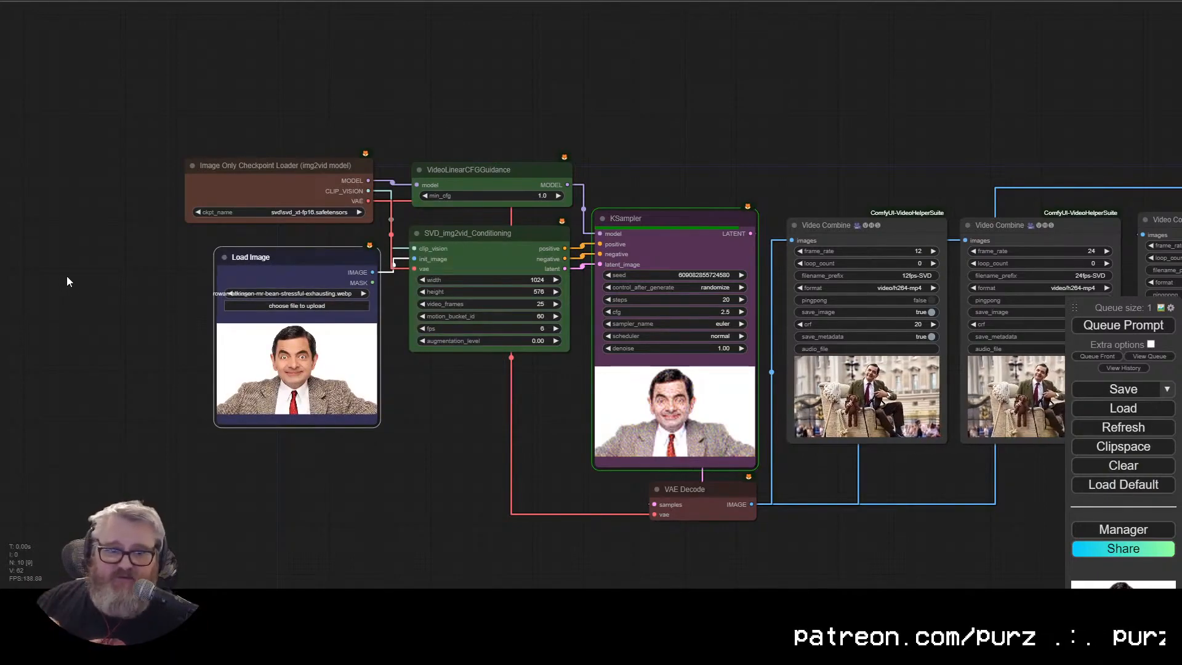
pyautogui.moveTo(67, 276); pyautogui.dragTo(495, 286)
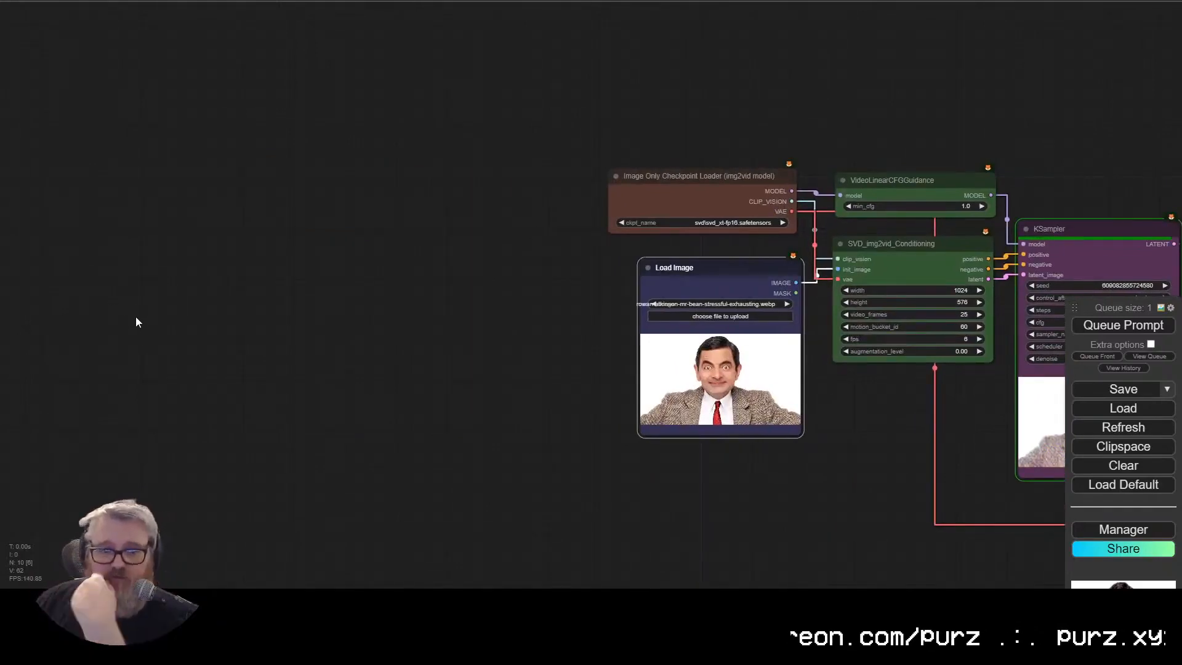
# Step: Examine the white-background portrait's video previews in the Video Combine nodes
pyautogui.moveTo(721, 469); pyautogui.dragTo(226, 505)
pyautogui.scroll(5, 857, 454)
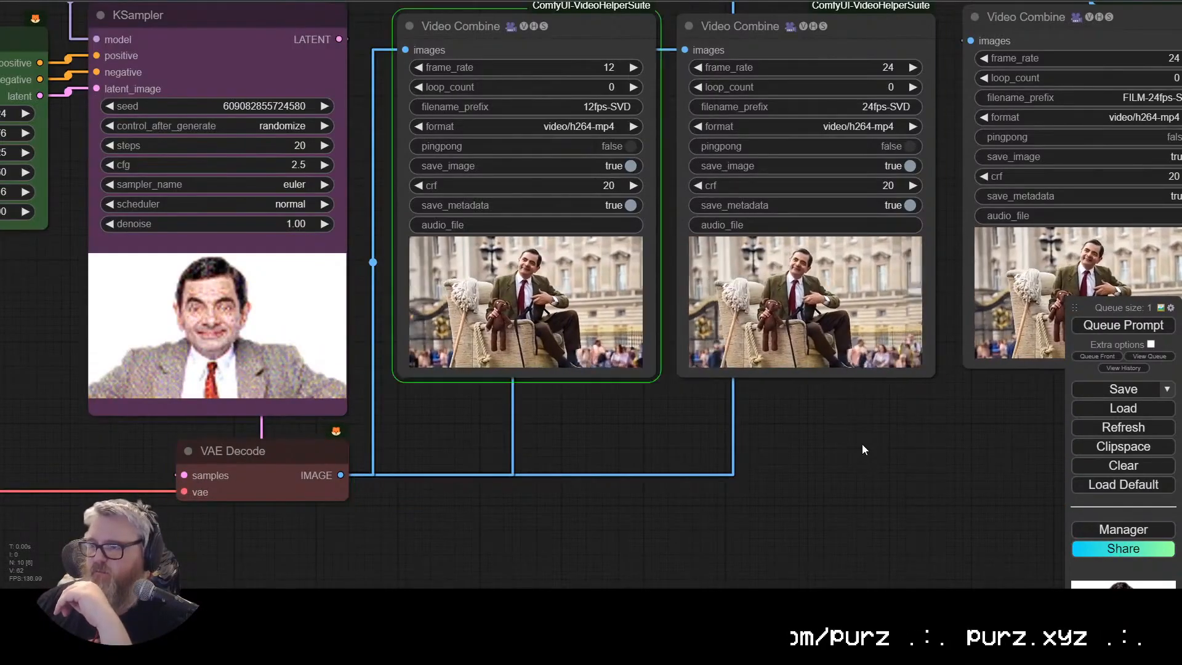
pyautogui.moveTo(874, 447); pyautogui.dragTo(375, 467)
pyautogui.scroll(3, 400, 459)
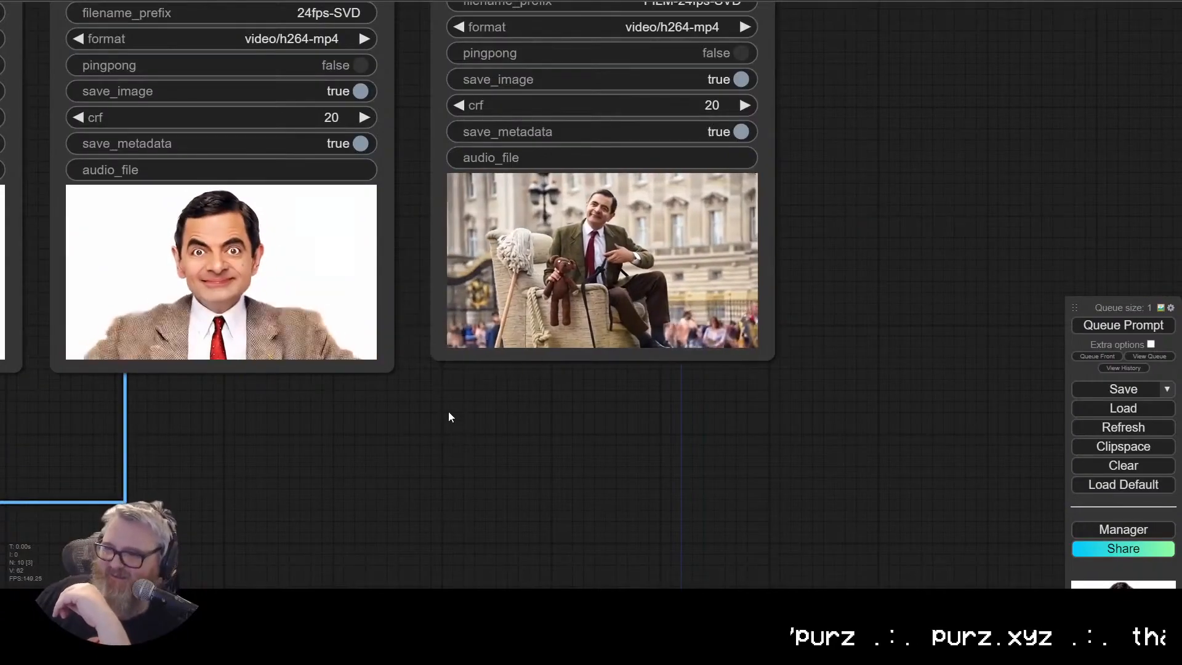
# Step: Compare the white-background portrait's 12fps-SVD, 24fps-SVD and FILM-24fps-SVD video previews side by side
pyautogui.scroll(2, 551, 537)
pyautogui.moveTo(444, 416); pyautogui.dragTo(631, 565)
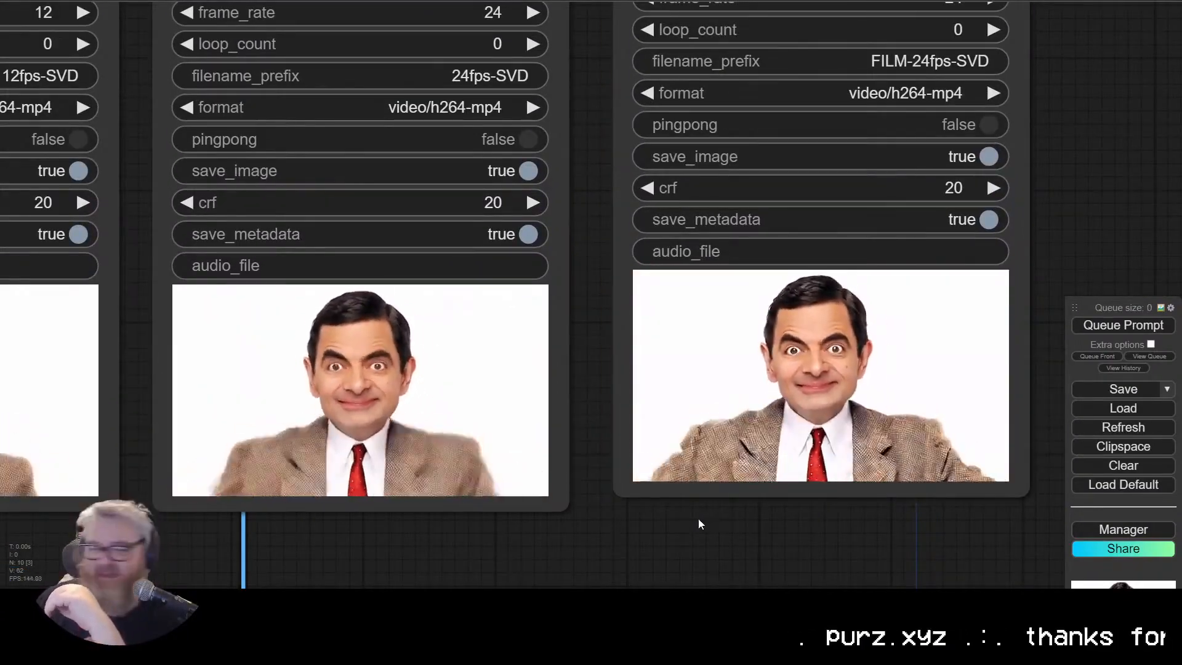
pyautogui.moveTo(509, 535); pyautogui.dragTo(693, 539)
pyautogui.scroll(-4, 702, 536)
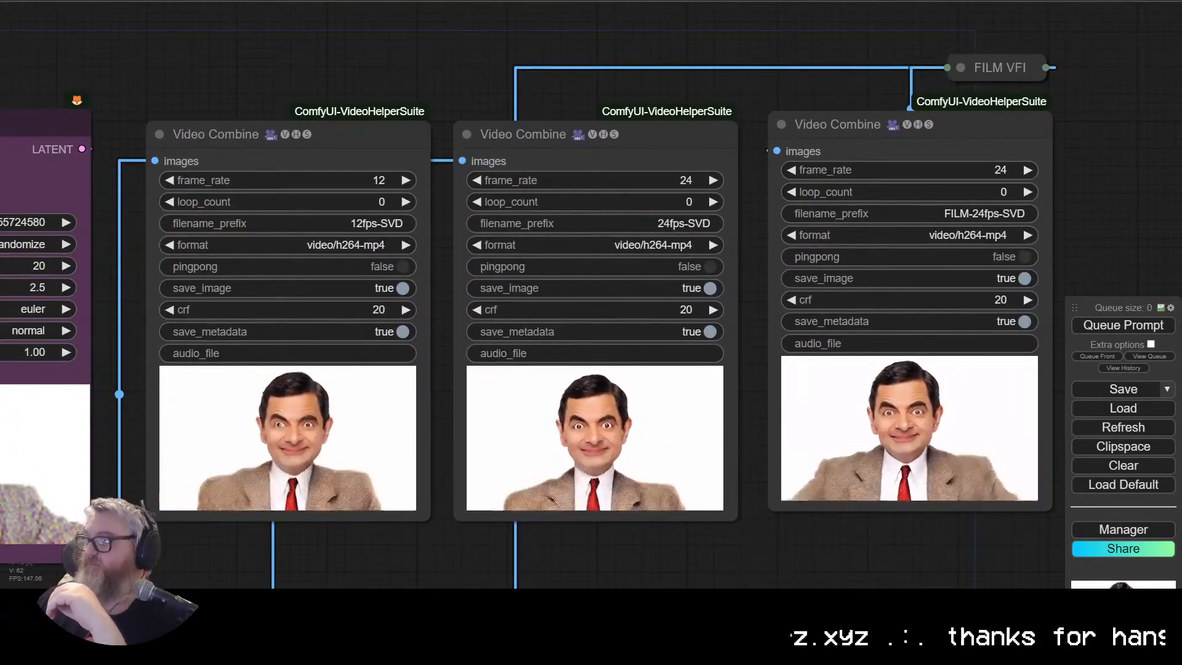
# Step: Switch to Google Images, search for "ps3 graphics" and look through the image results
pyautogui.hotkey('alt', 'Tab')
pyautogui.tripleClick(282, 25)
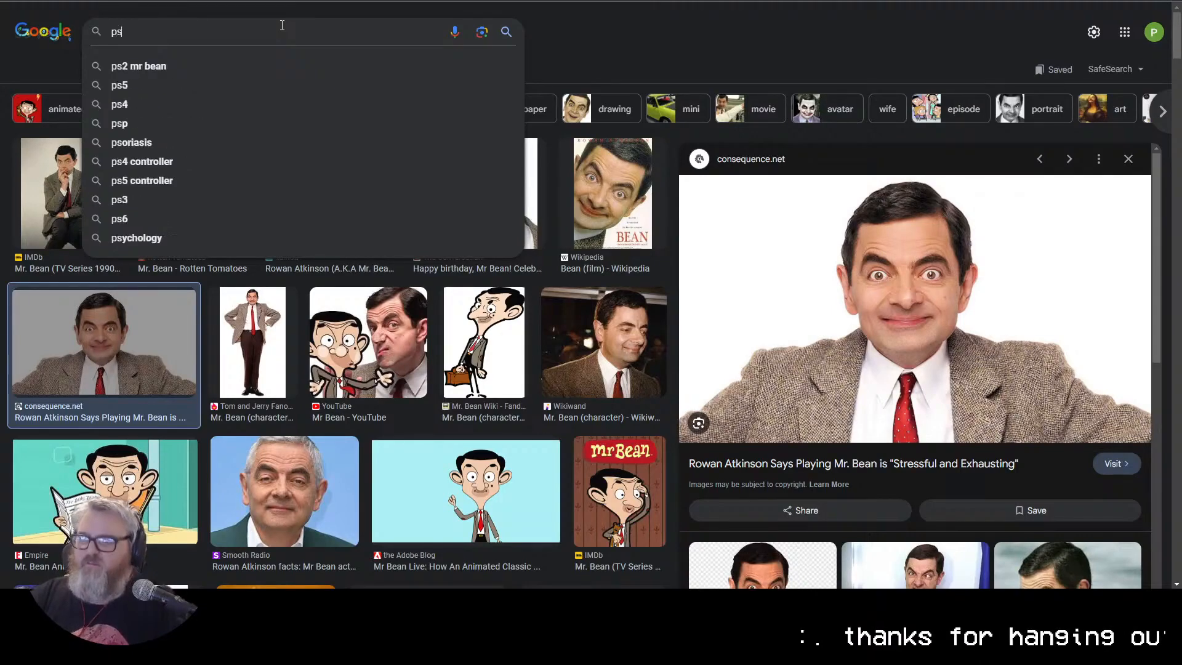
pyautogui.write('ps3 graphics')
pyautogui.press('Return')
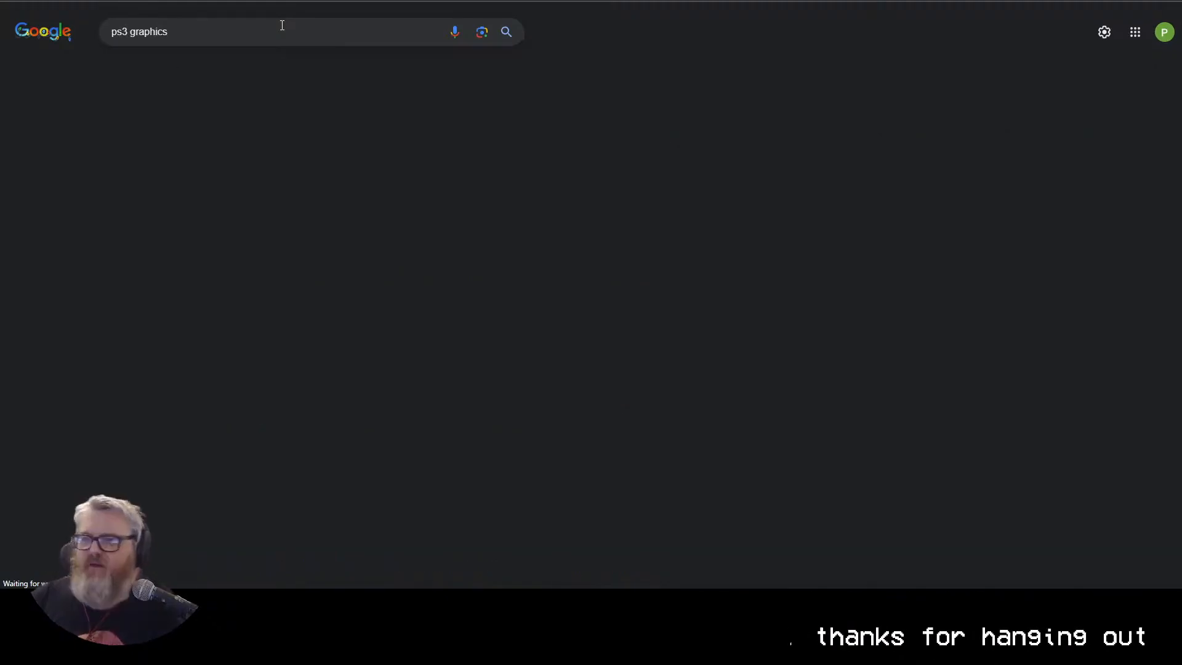
pyautogui.scroll(-5, 220, 262)
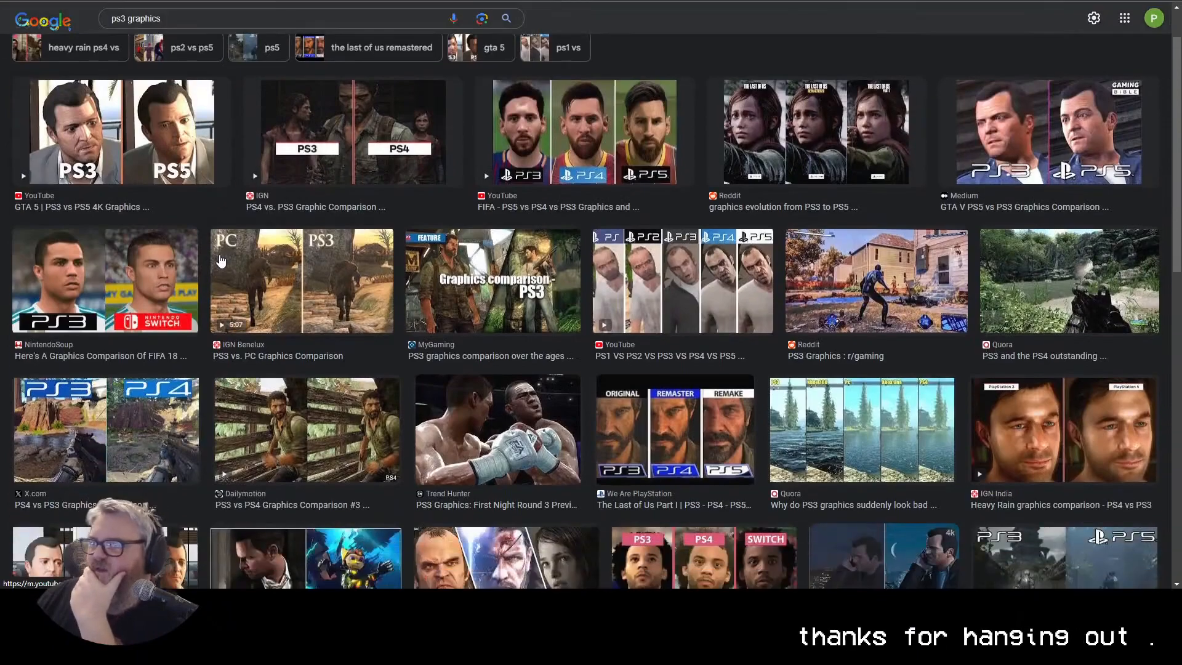
pyautogui.scroll(5, 213, 258)
# Step: Search the images for "ps3 gta v" and look through the results for a gameplay screenshot
pyautogui.tripleClick(167, 31)
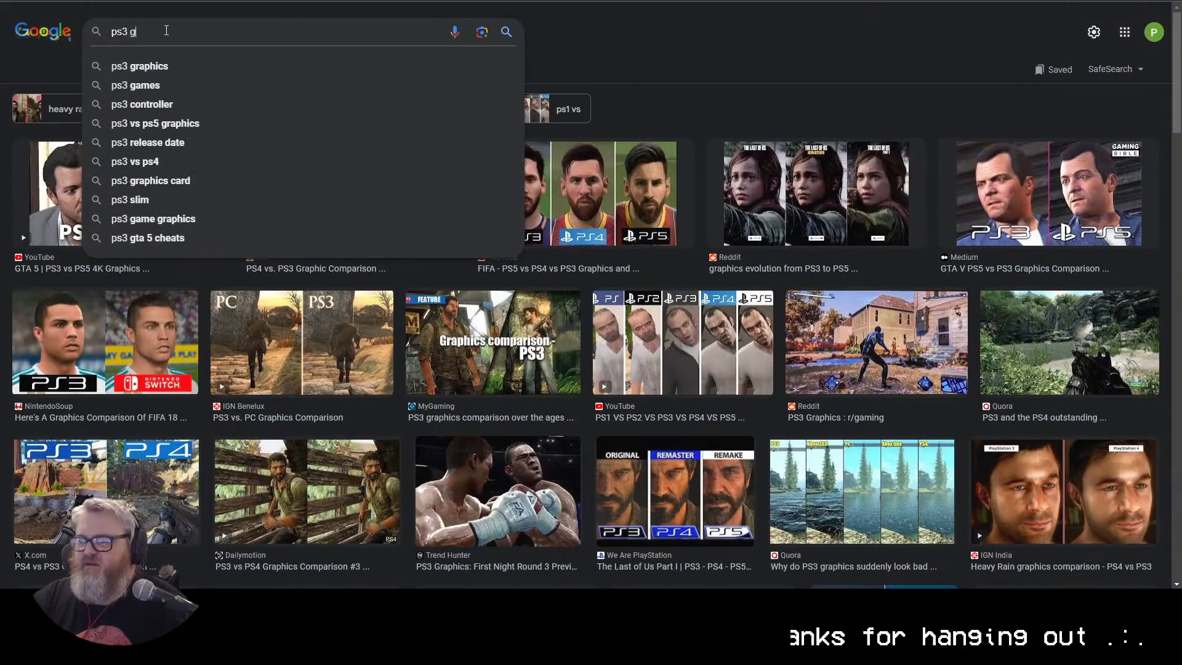
pyautogui.press('Return')
pyautogui.scroll(-3, 357, 235)
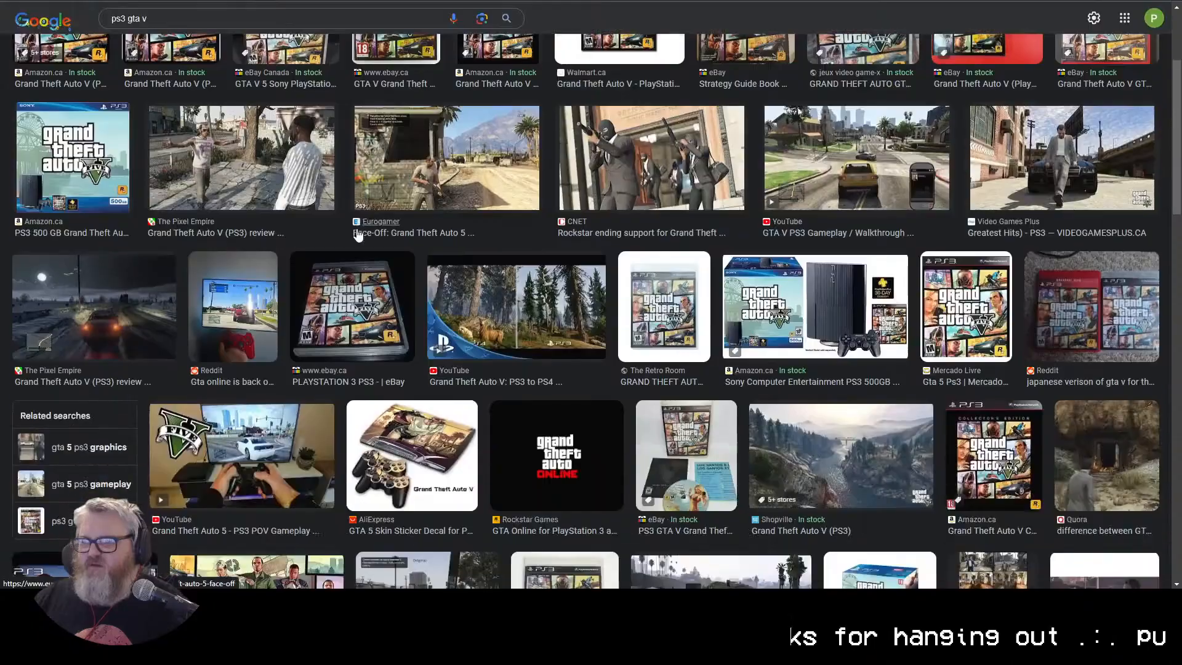
pyautogui.scroll(-1, 335, 194)
pyautogui.scroll(5, 296, 104)
# Step: Change the image search to "ps3 gta 4" and look through the results for a source picture
pyautogui.click(269, 43)
pyautogui.press('BackSpace')
pyautogui.write('4')
pyautogui.press('Return')
pyautogui.scroll(-15, 681, 265)
# Step: Save the GTA IV screenshot with the police car, load GTA-IV.webp into the Load Image node and queue the prompt
pyautogui.click(506, 290)
pyautogui.moveTo(912, 184); pyautogui.dragTo(357, 131)
pyautogui.press('super+d')
pyautogui.press('super+d')
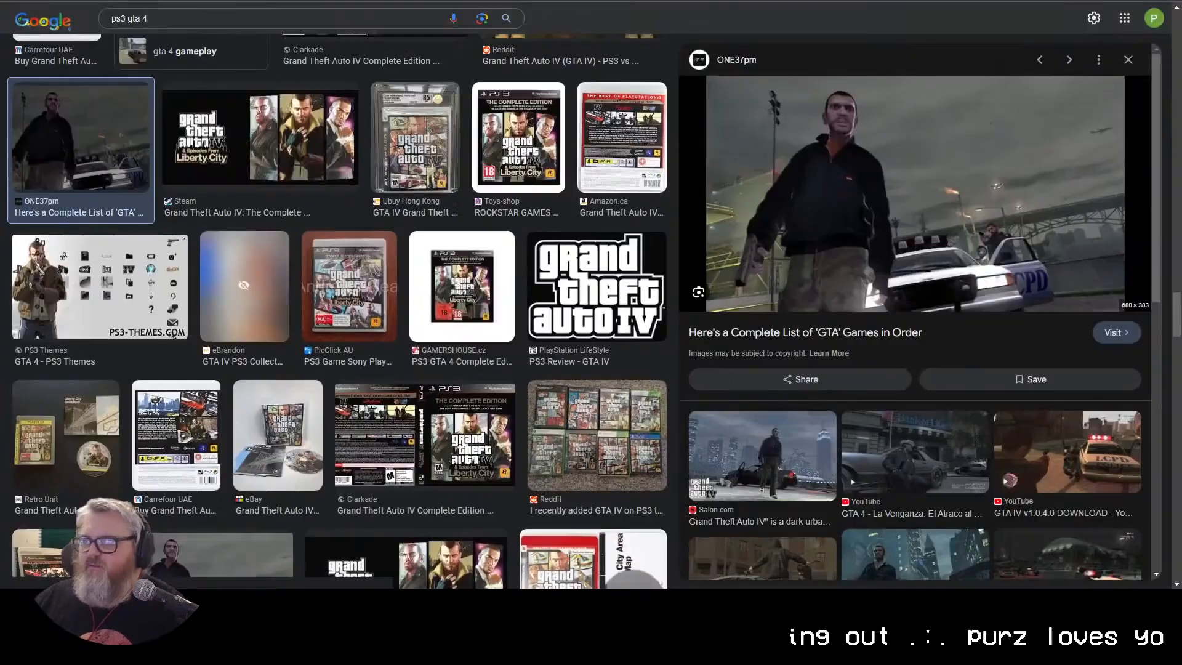
pyautogui.click(64, 59)
pyautogui.moveTo(197, 205); pyautogui.dragTo(757, 179)
pyautogui.moveTo(350, 158); pyautogui.dragTo(244, 363)
pyautogui.click(1123, 325)
# Step: Examine the loaded GTA-IV.webp image and the Video Combine previews while the prompt runs
pyautogui.scroll(12, 166, 345)
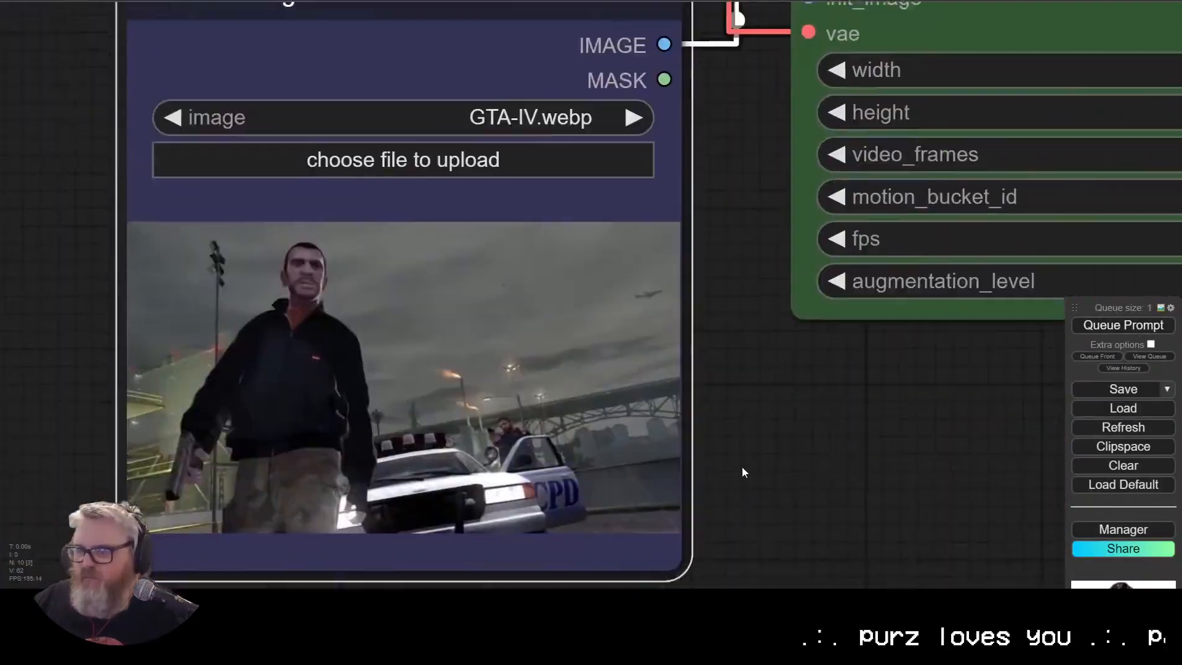
pyautogui.scroll(-9, 751, 495)
pyautogui.moveTo(751, 495); pyautogui.dragTo(595, 521)
pyautogui.scroll(9, 667, 334)
pyautogui.moveTo(183, 600)
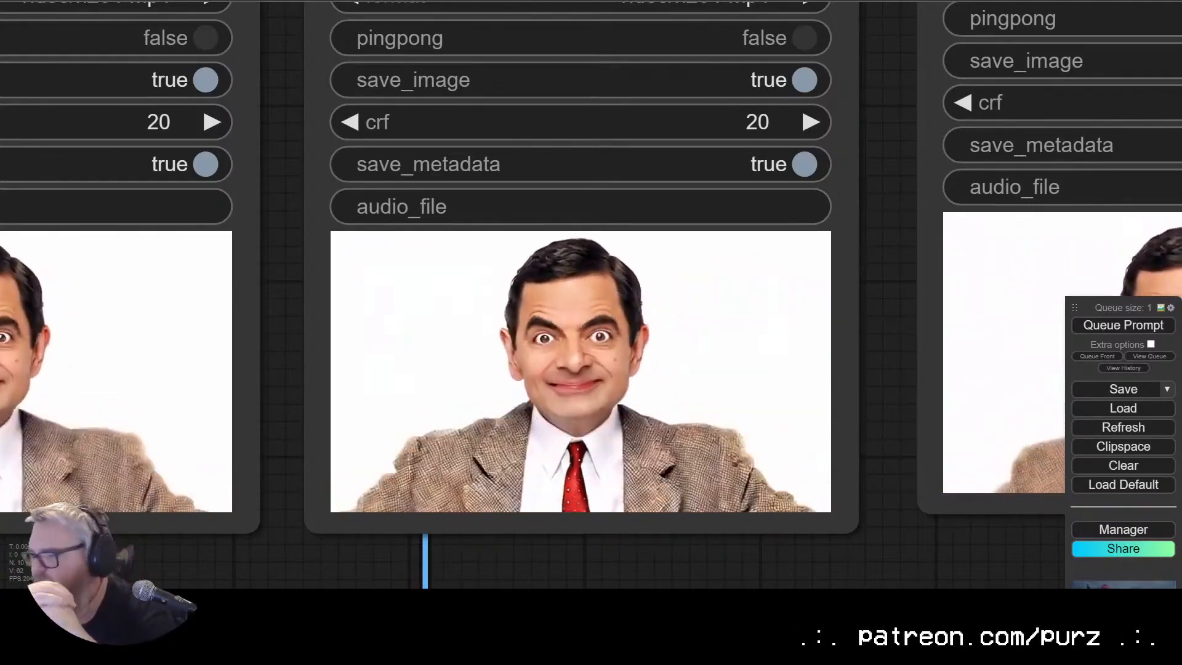
# Step: Nudge the FILM-24fps-SVD Video Combine node into line with the other two and check the KSampler preview
pyautogui.scroll(-5, 735, 102)
pyautogui.moveTo(735, 102); pyautogui.dragTo(725, 111)
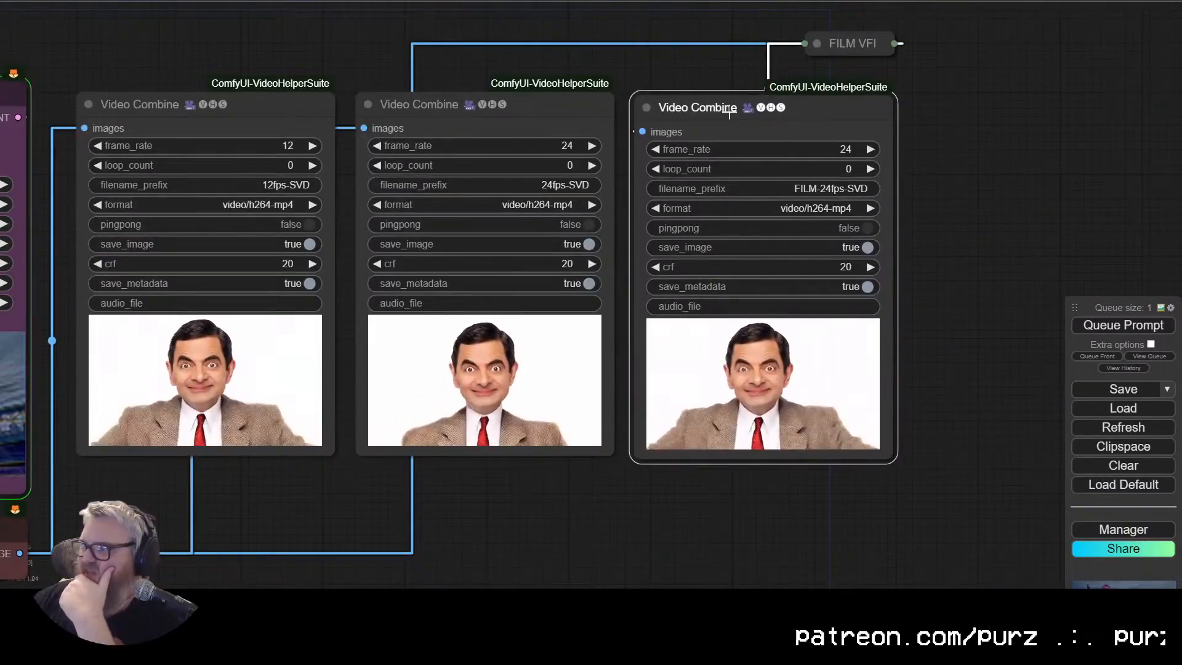
pyautogui.click(674, 74)
pyautogui.moveTo(352, 305); pyautogui.dragTo(776, 298)
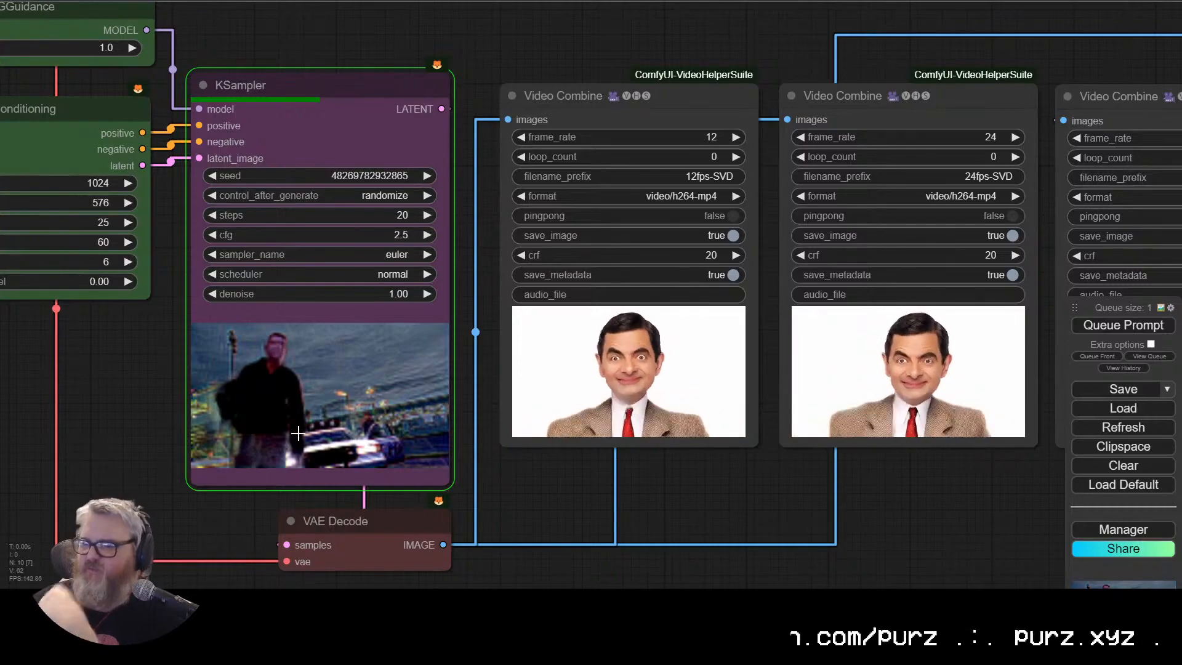
pyautogui.moveTo(143, 443); pyautogui.dragTo(275, 438)
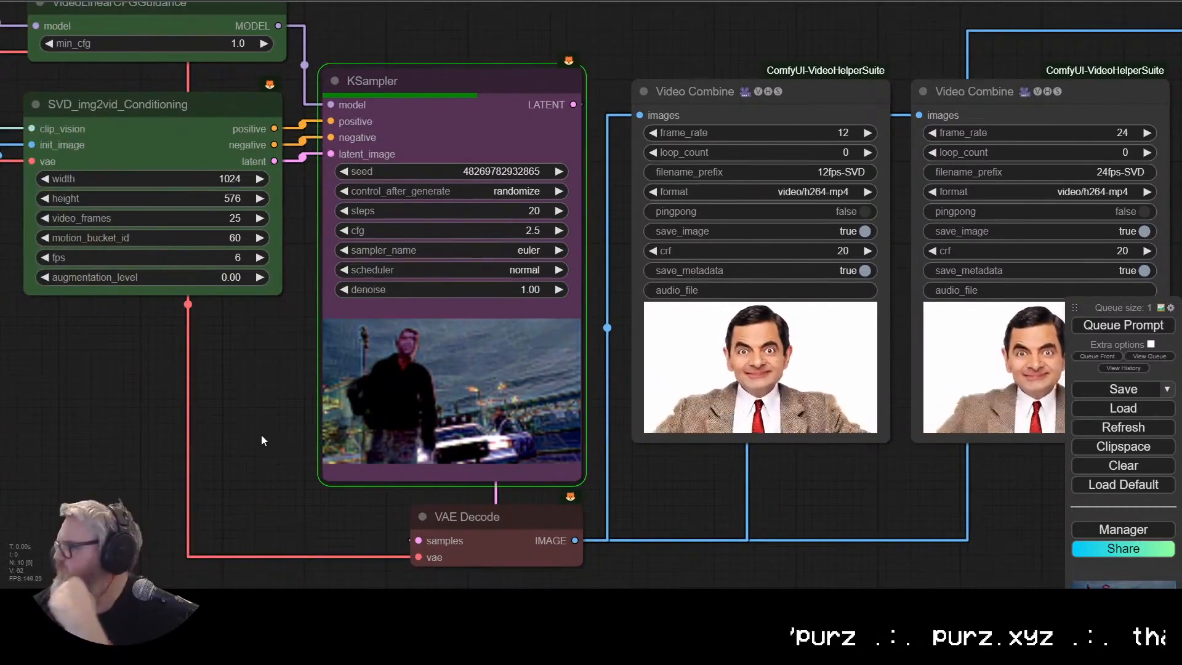
# Step: Switch to Discord and browse the shared workflow posts in banodoco's ad_resources channel
pyautogui.click(203, 600)
pyautogui.click(1167, 7)
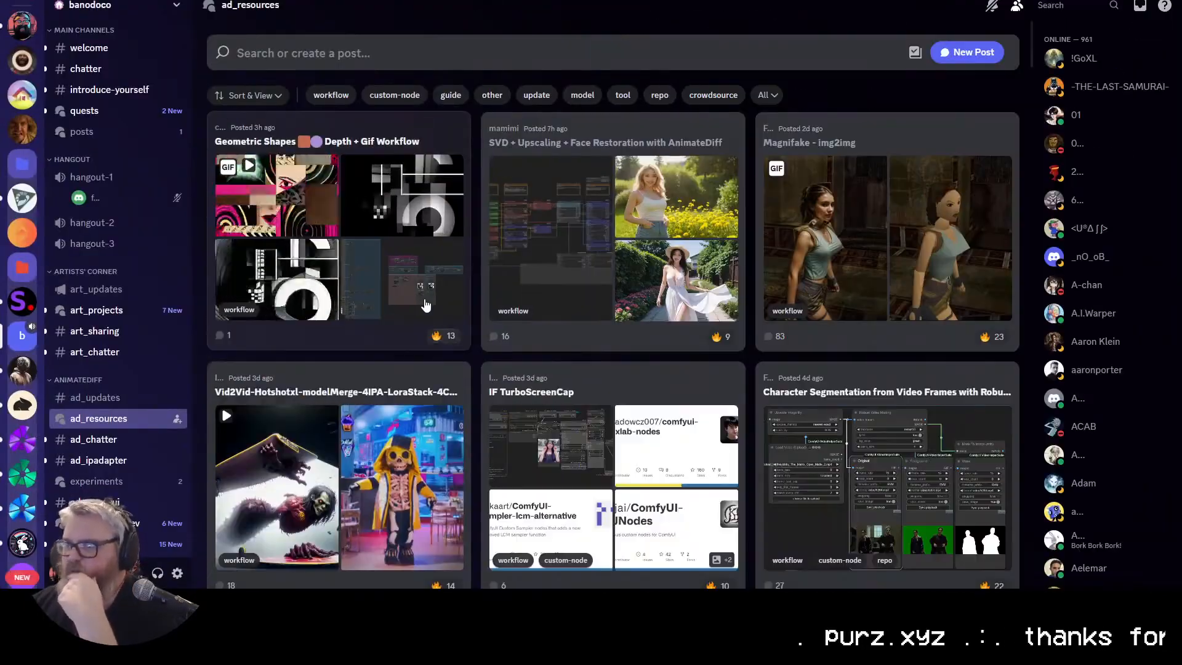
pyautogui.scroll(-10, 427, 302)
pyautogui.scroll(-15, 561, 297)
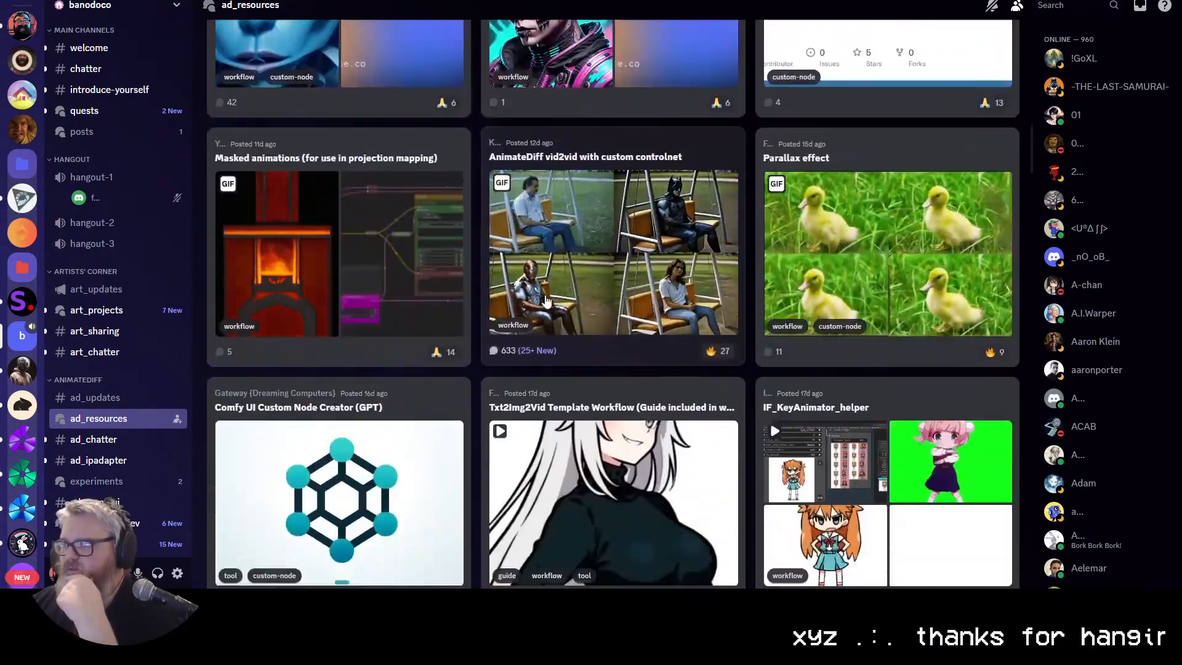
pyautogui.scroll(-3, 516, 276)
pyautogui.scroll(15, 825, 416)
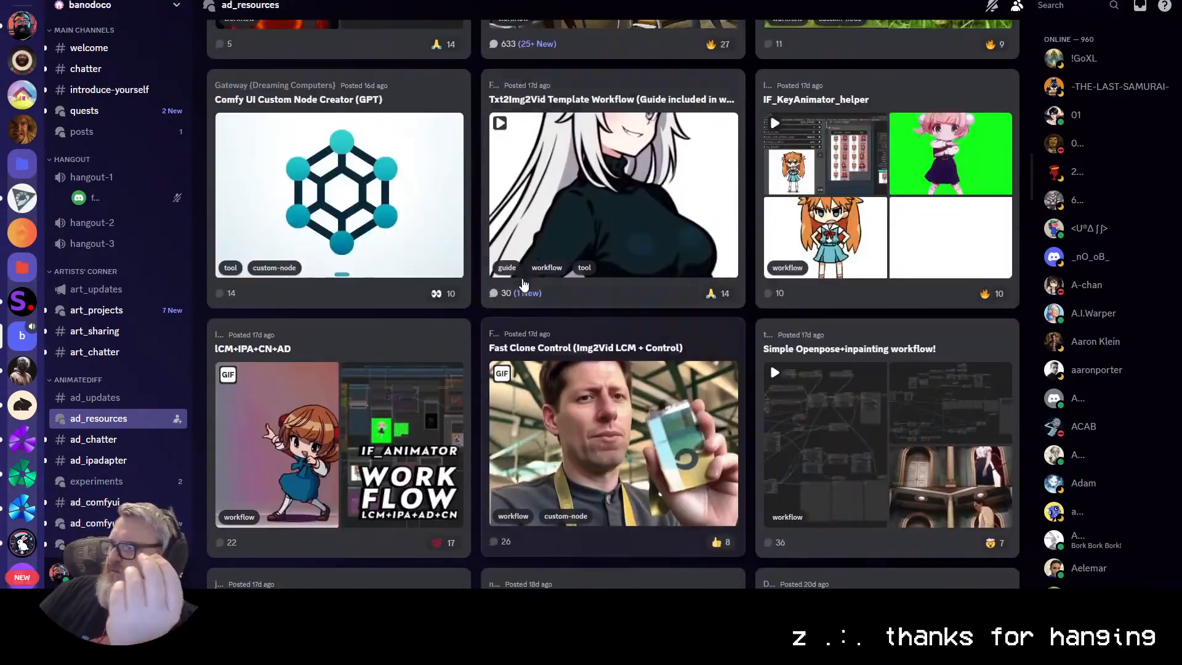
pyautogui.scroll(3, 825, 415)
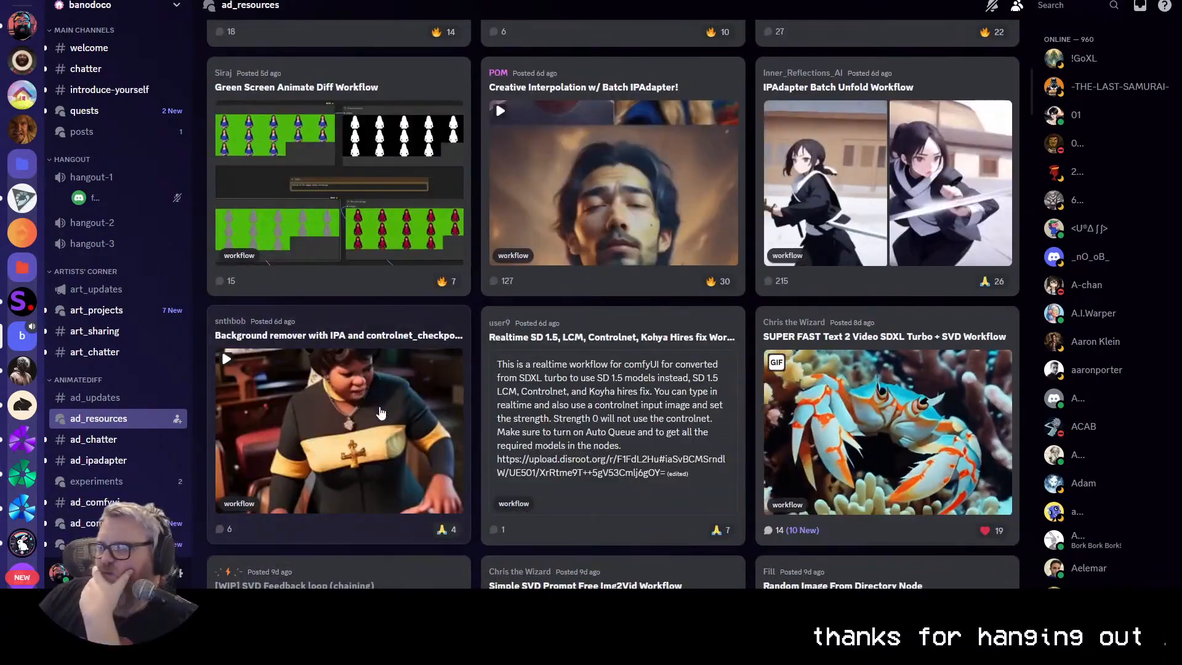
pyautogui.scroll(4, 577, 441)
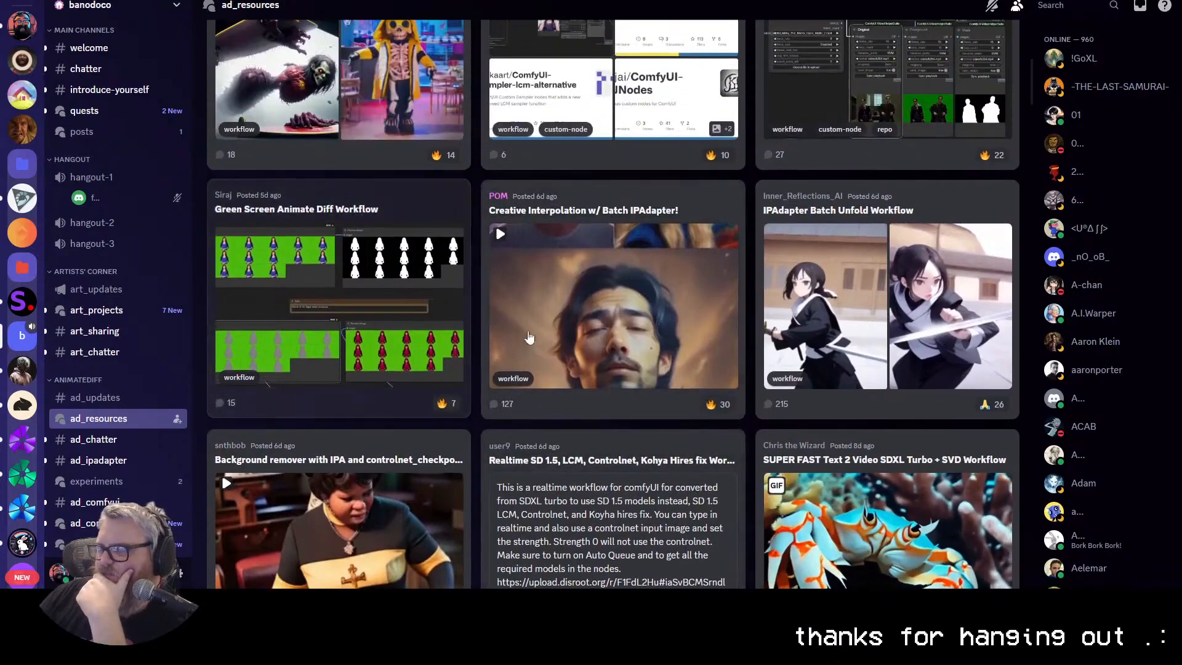
pyautogui.scroll(7, 698, 247)
pyautogui.scroll(-3, 697, 246)
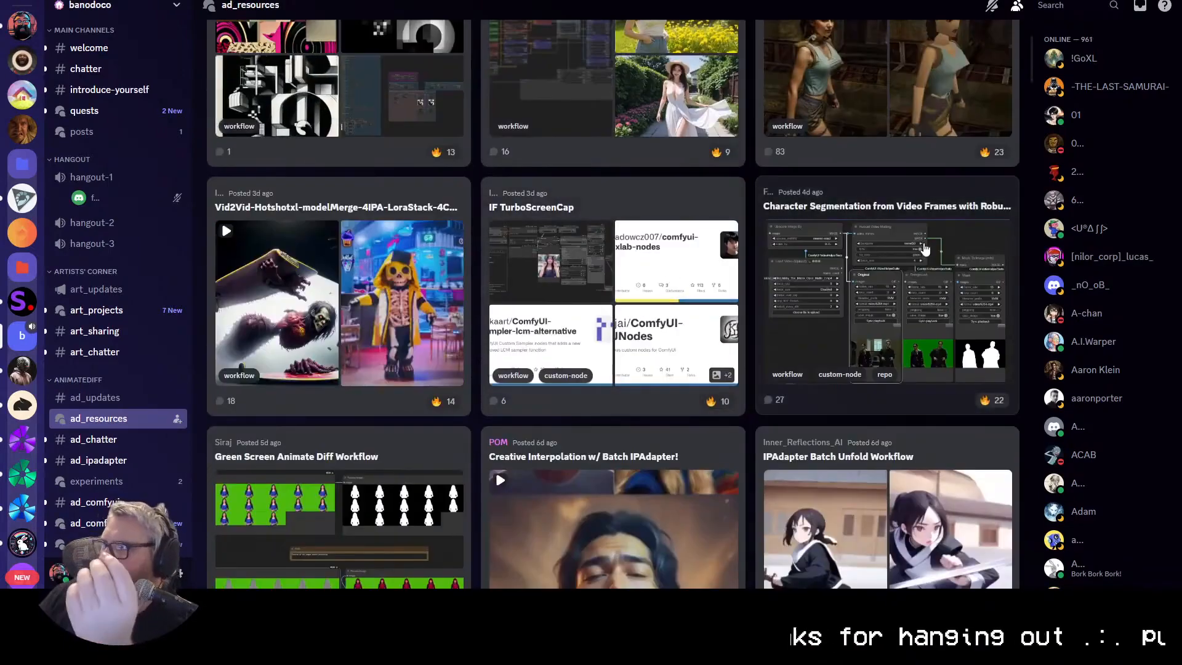
# Step: Open the "Character Segmentation from Video Frames with Robust Video Matting" post, play its input video and review the thread
pyautogui.click(927, 249)
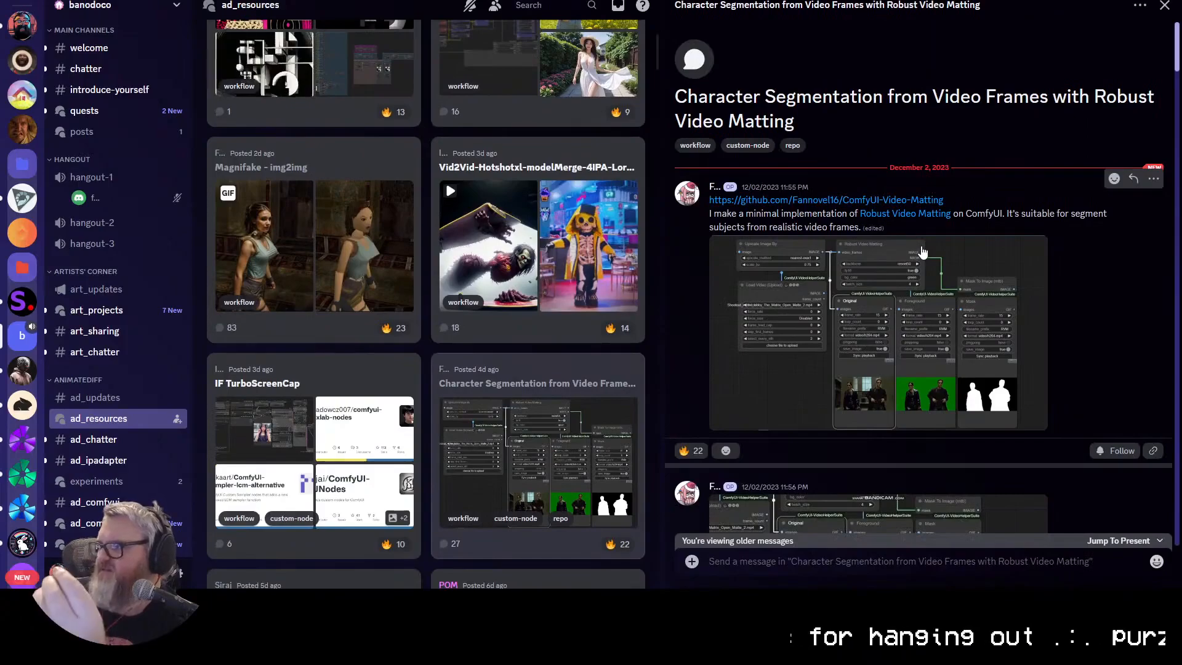
pyautogui.scroll(-12, 911, 271)
pyautogui.scroll(5, 896, 299)
pyautogui.click(896, 299)
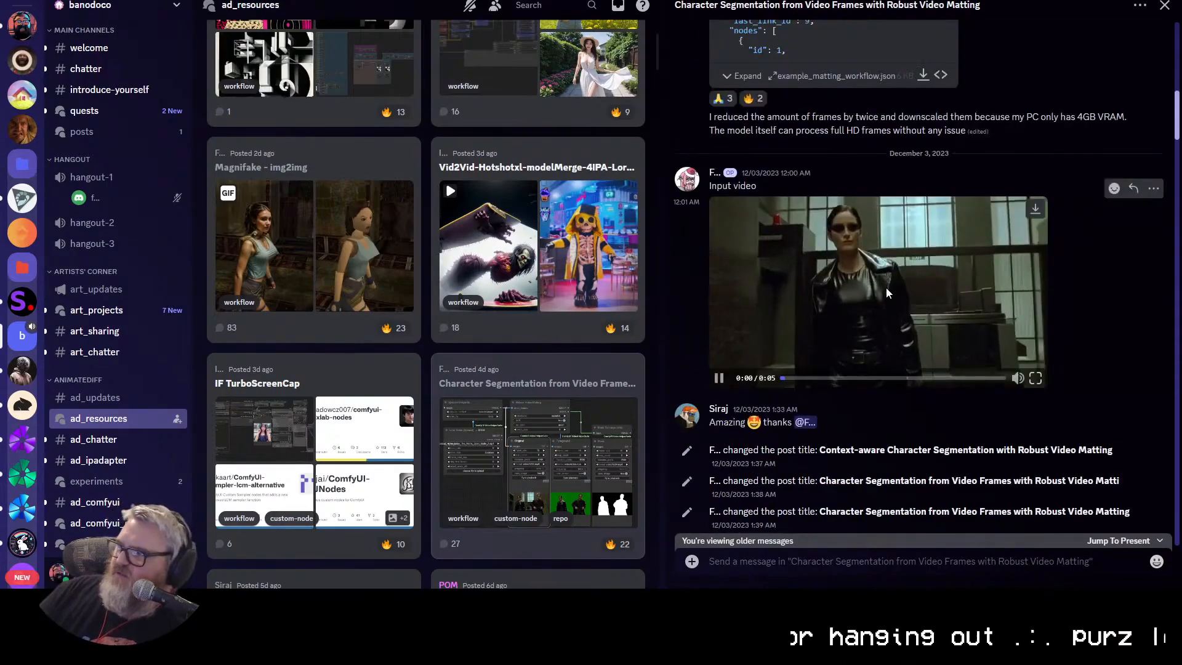
pyautogui.scroll(-5, 901, 343)
pyautogui.scroll(15, 901, 343)
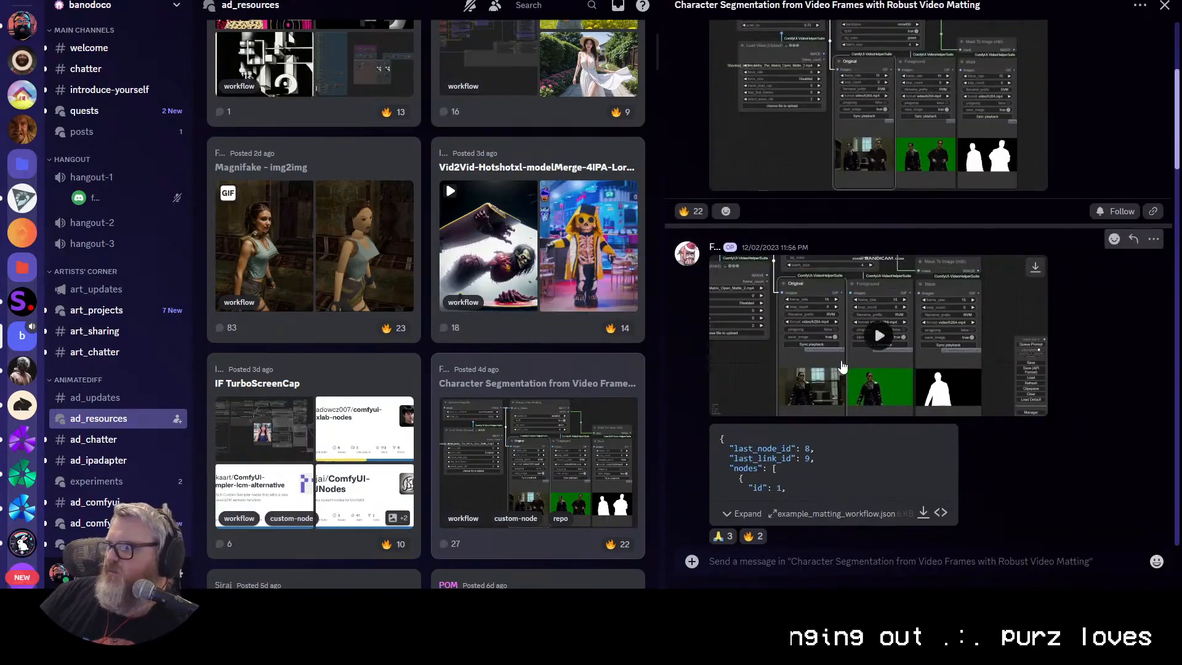
pyautogui.scroll(4, 845, 363)
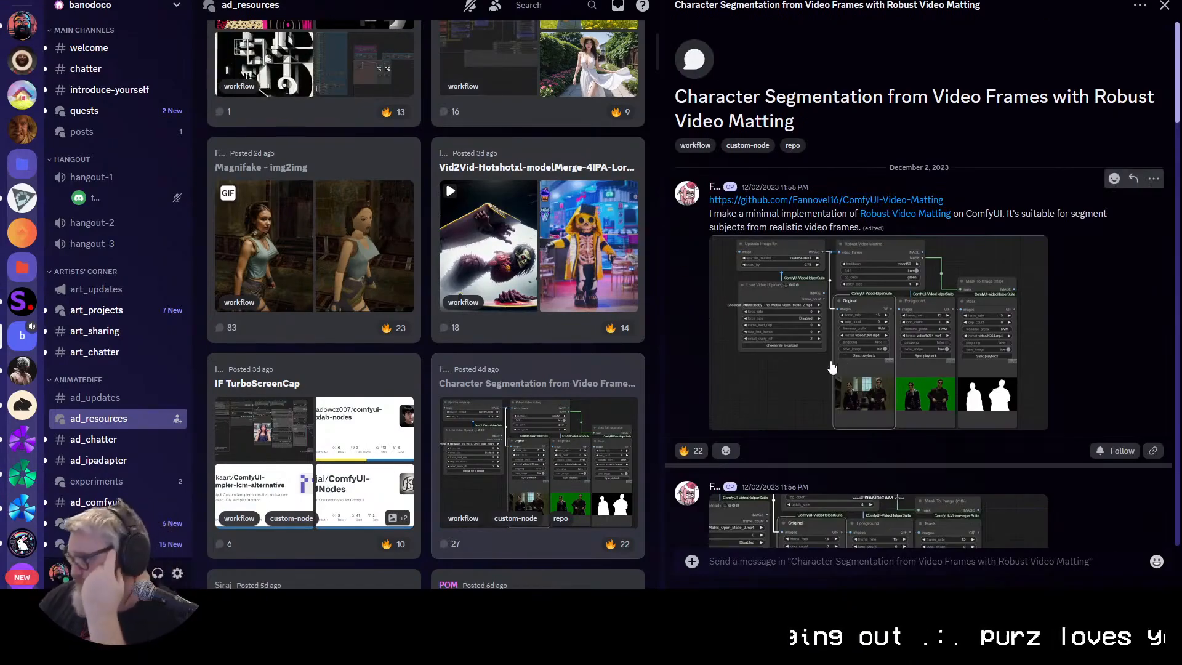
# Step: Open the post's ComfyUI-Video-Matting GitHub repository and watch example_matting_workflow.mp4 in full screen
pyautogui.click(845, 202)
pyautogui.scroll(-10, 332, 163)
pyautogui.doubleClick(670, 466)
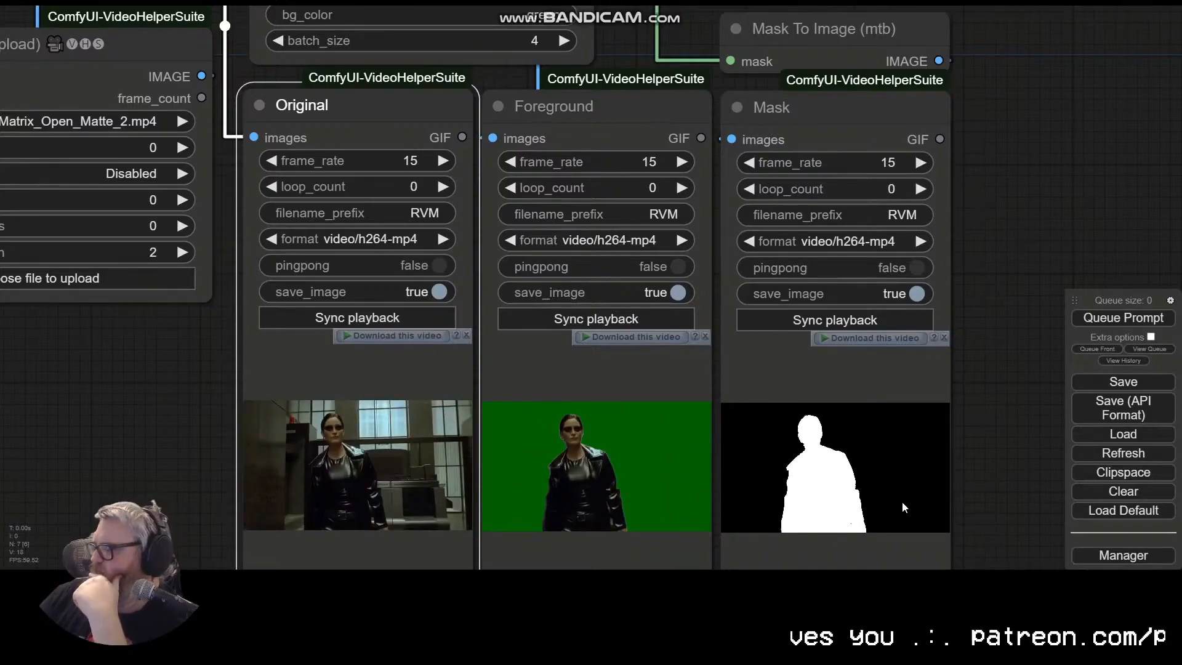
pyautogui.press('Escape')
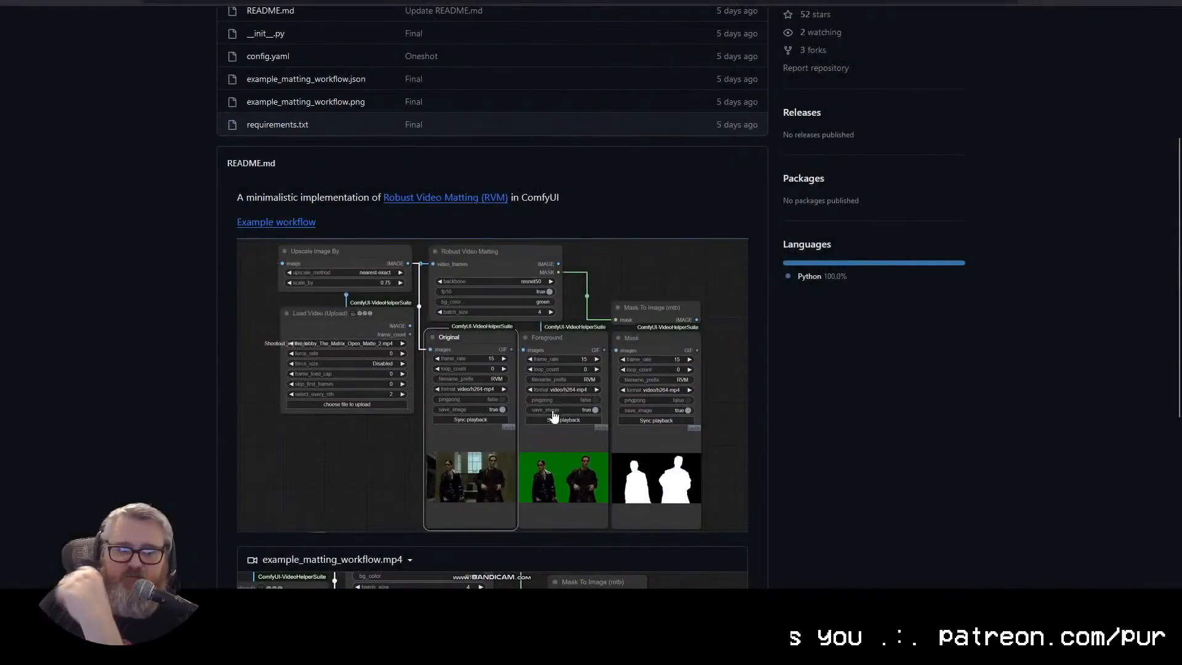
# Step: Review the README's example workflow image, demo video and file list in the ComfyUI-Video-Matting repository
pyautogui.scroll(-5, 165, 327)
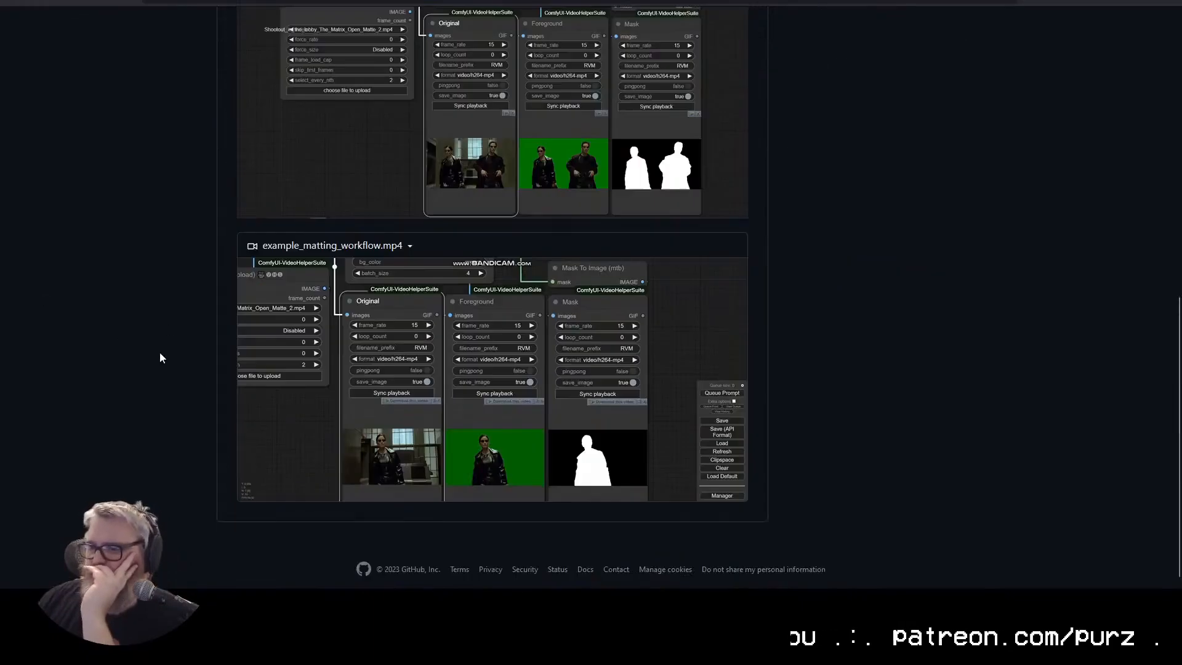
pyautogui.scroll(9, 169, 327)
pyautogui.scroll(-5, 210, 302)
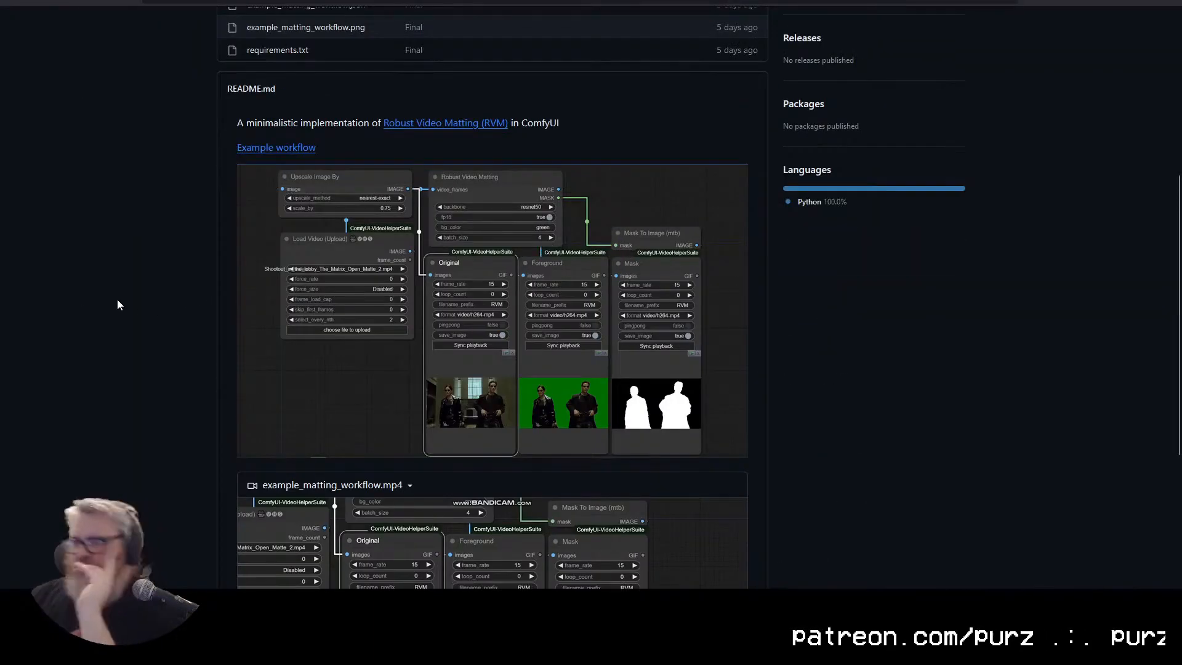
pyautogui.scroll(5, 191, 259)
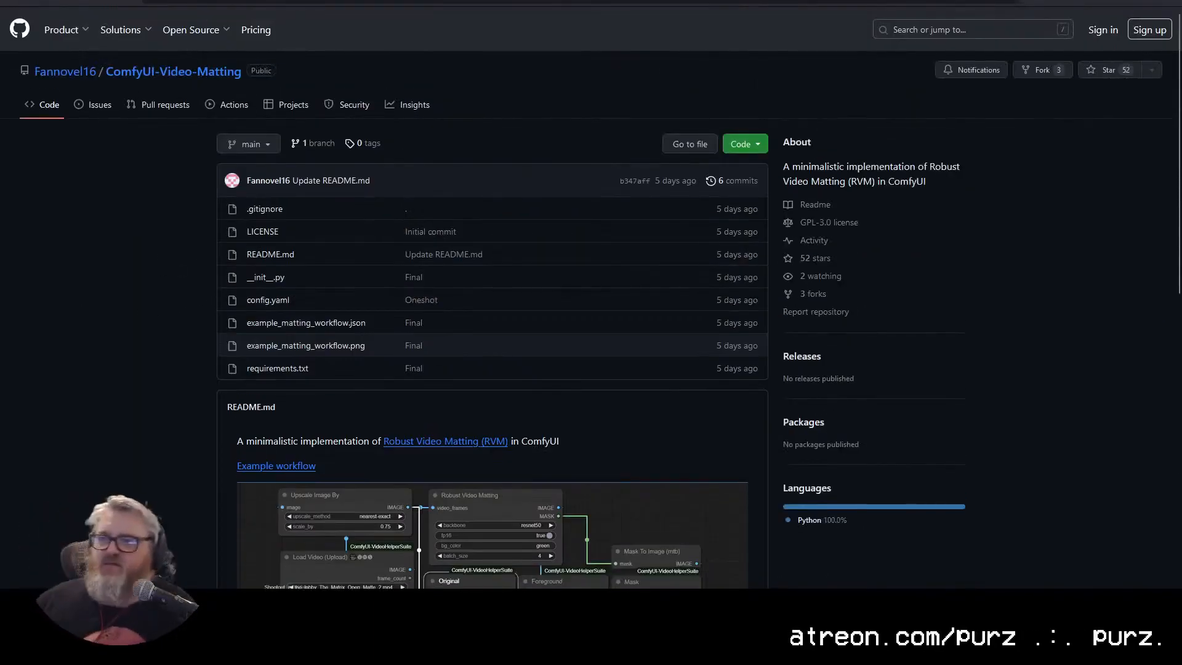
# Step: Return to the ComfyUI workflow and examine the GTA IV results in the 24fps-SVD and FILM-24fps-SVD previews
pyautogui.hotkey('alt', 'Tab')
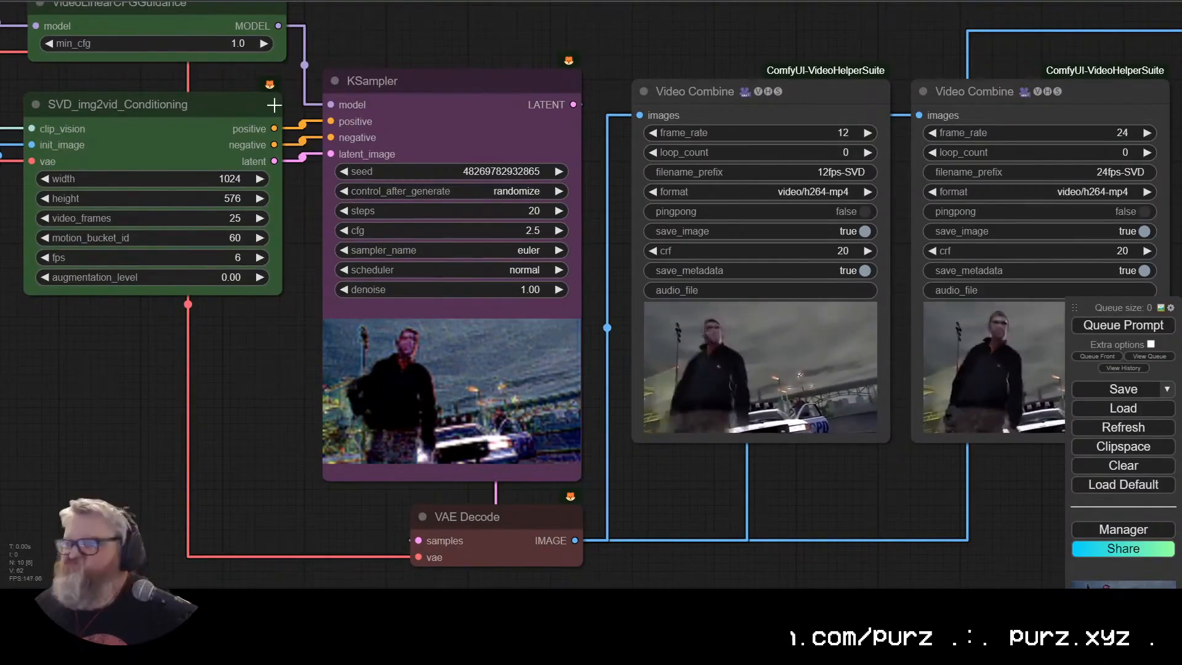
pyautogui.moveTo(981, 526); pyautogui.dragTo(508, 513)
pyautogui.scroll(2, 671, 462)
pyautogui.scroll(3, 671, 460)
pyautogui.moveTo(707, 467); pyautogui.dragTo(549, 562)
pyautogui.scroll(-1, 499, 520)
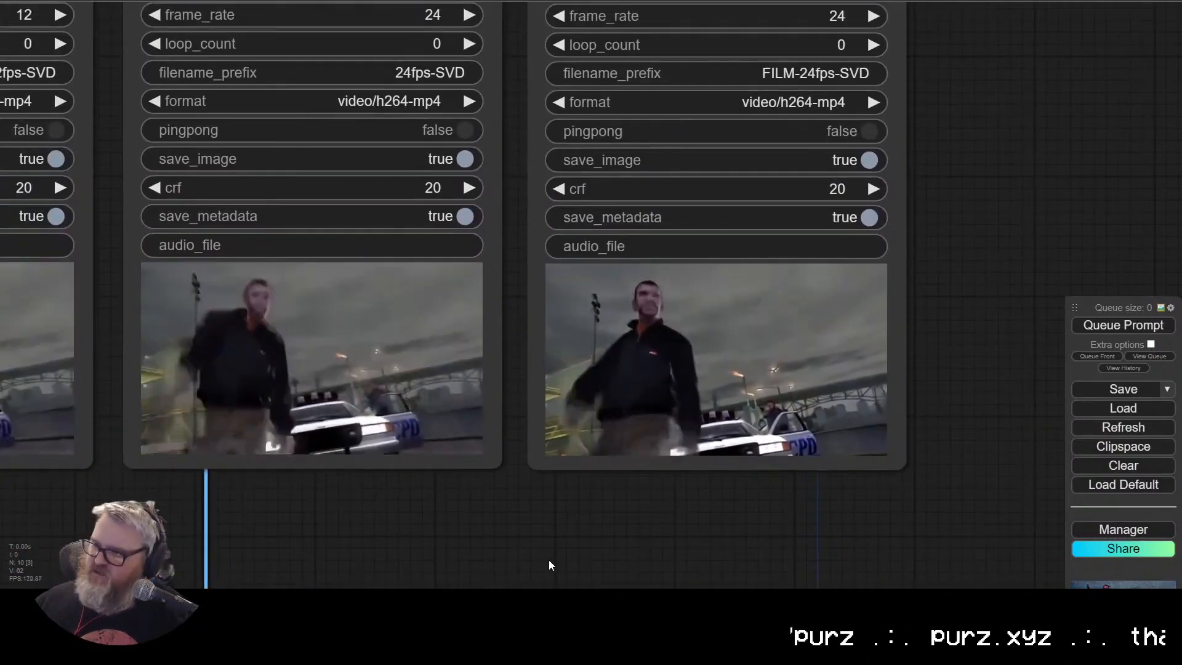
# Step: Set motion_bucket_id to 12 in the SVD_img2vid_Conditioning node and queue the prompt again
pyautogui.moveTo(328, 542); pyautogui.dragTo(959, 509)
pyautogui.scroll(-3, 960, 509)
pyautogui.moveTo(175, 271); pyautogui.dragTo(516, 363)
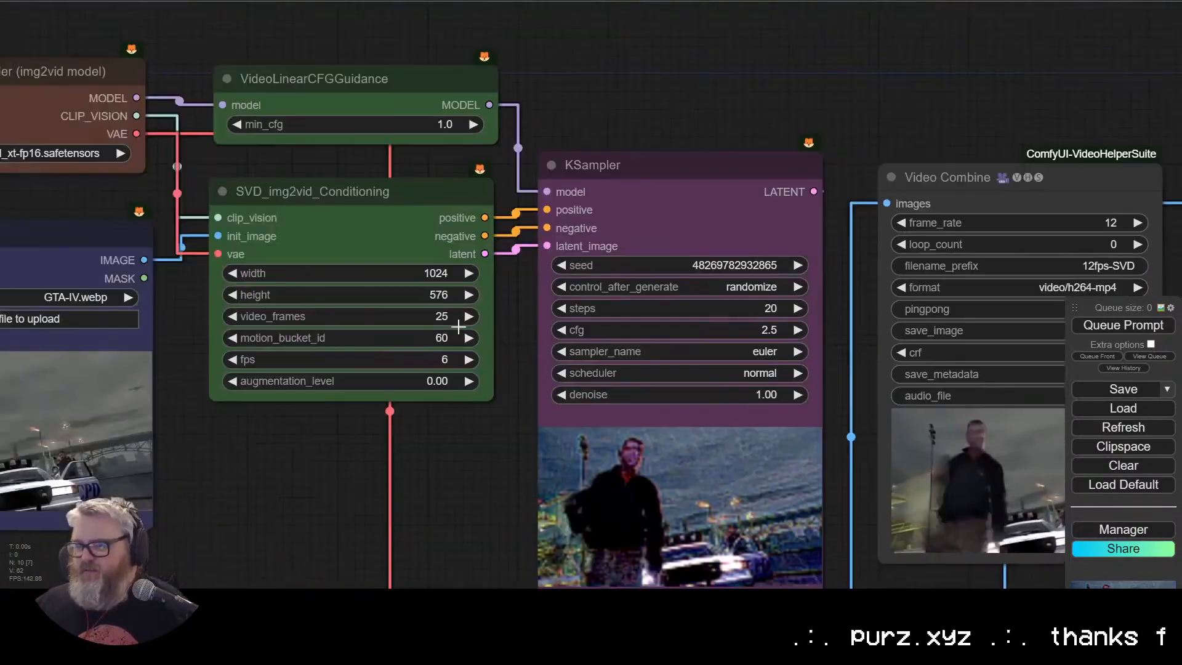
pyautogui.click(464, 361)
pyautogui.click(1124, 325)
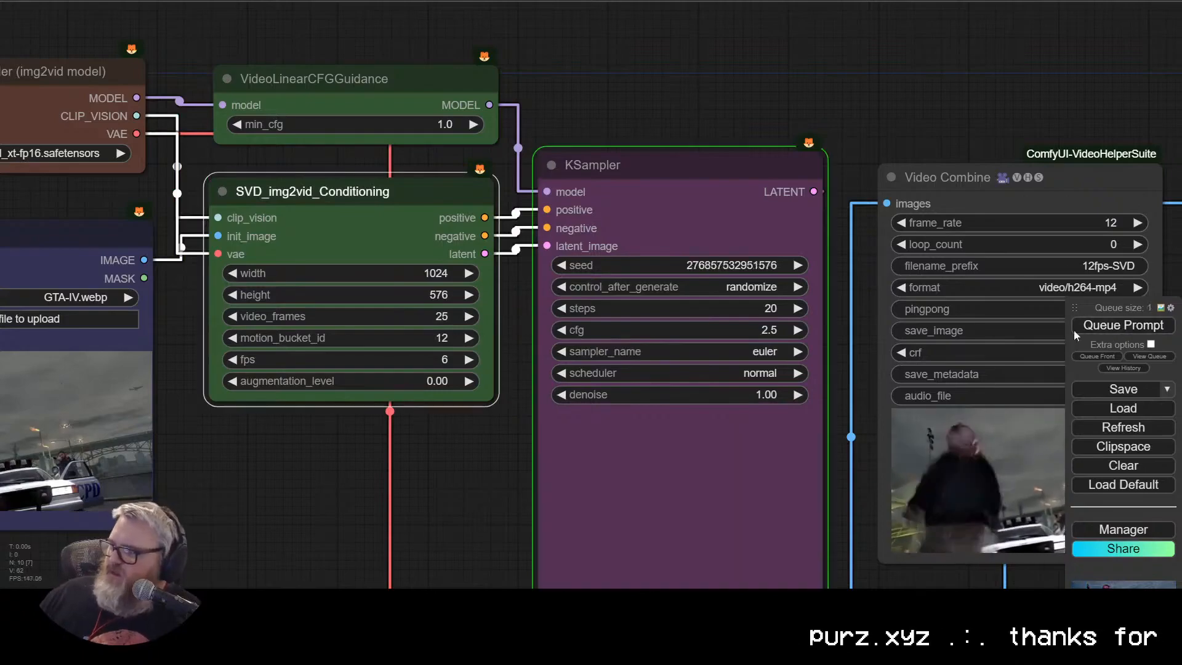
# Step: Check the KSampler preview alongside all three Video Combine nodes during the new run
pyautogui.moveTo(1092, 262); pyautogui.dragTo(464, 164)
pyautogui.scroll(-5, 522, 218)
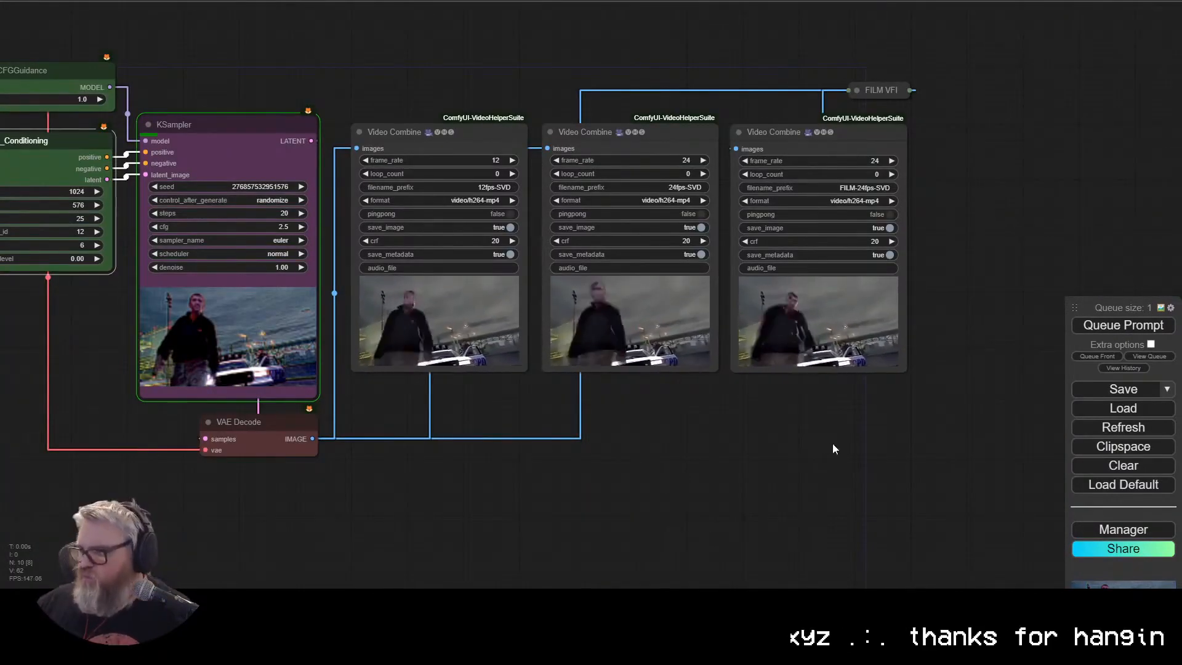
pyautogui.rightClick(54, 1)
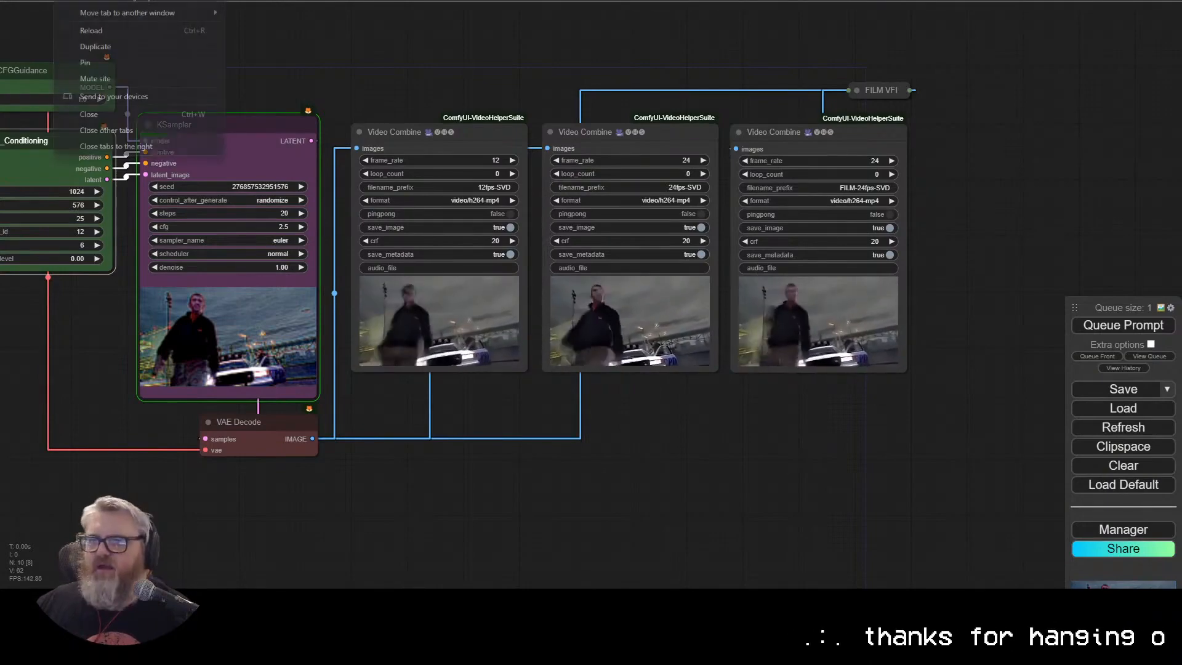
pyautogui.press('Escape')
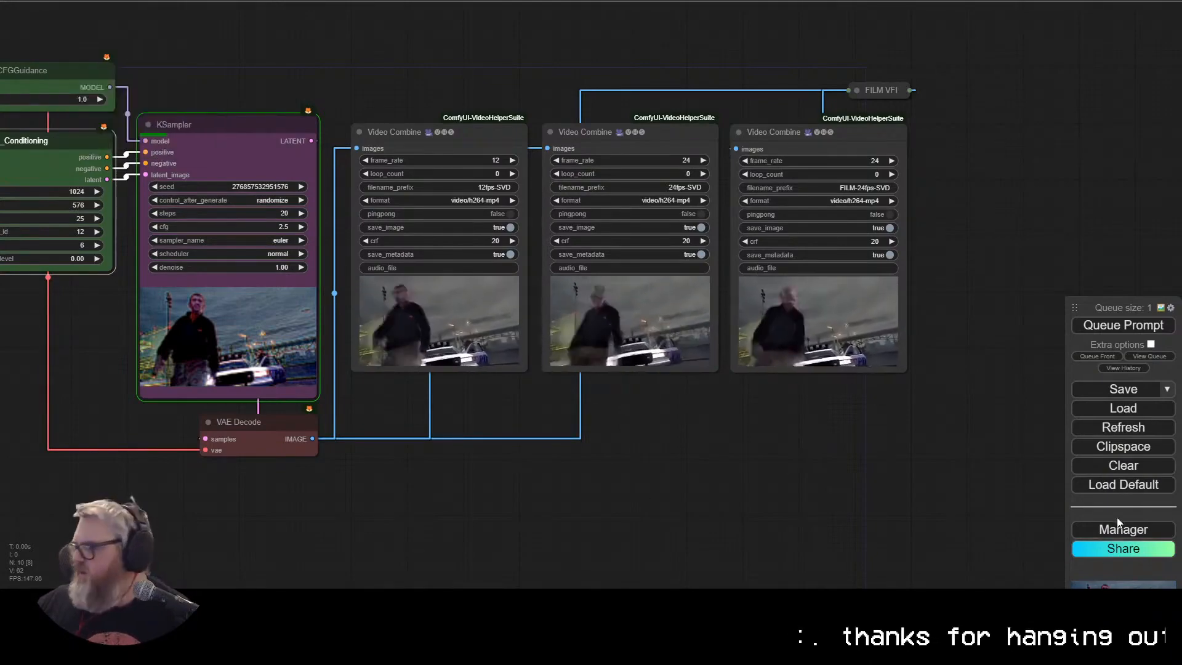
# Step: Search the custom node list for "video" and install ComfyUI-Video-Matting and ComfyUI Optical Flow
pyautogui.click(1084, 529)
pyautogui.click(631, 223)
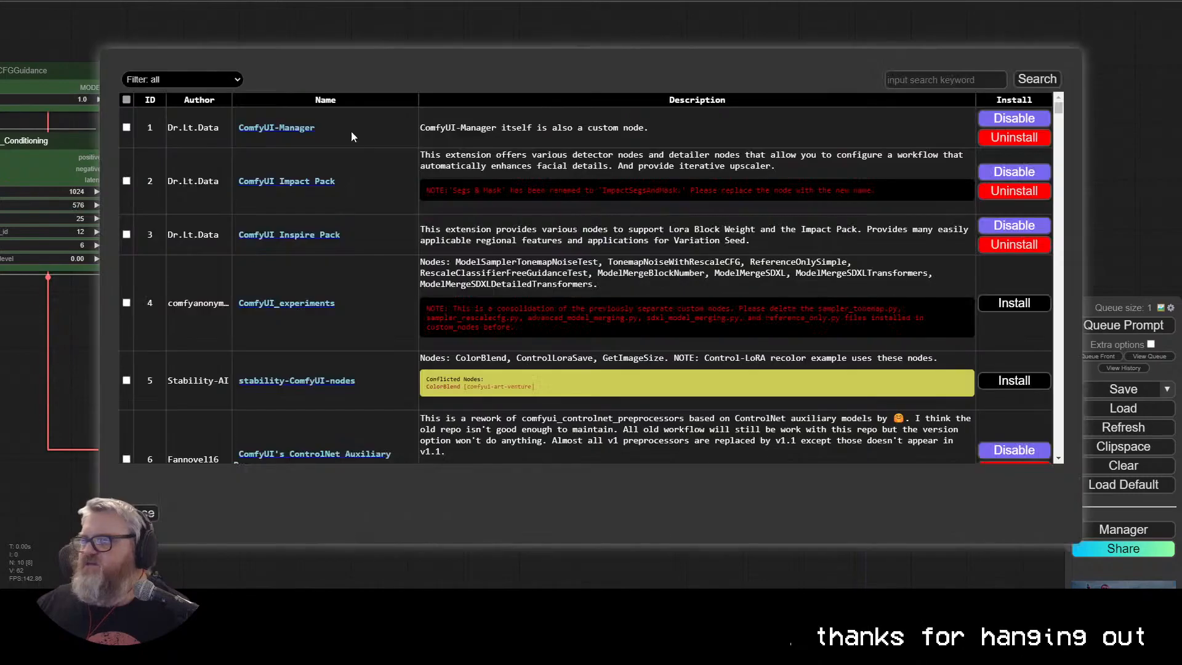
pyautogui.click(970, 75)
pyautogui.write('video')
pyautogui.press('Return')
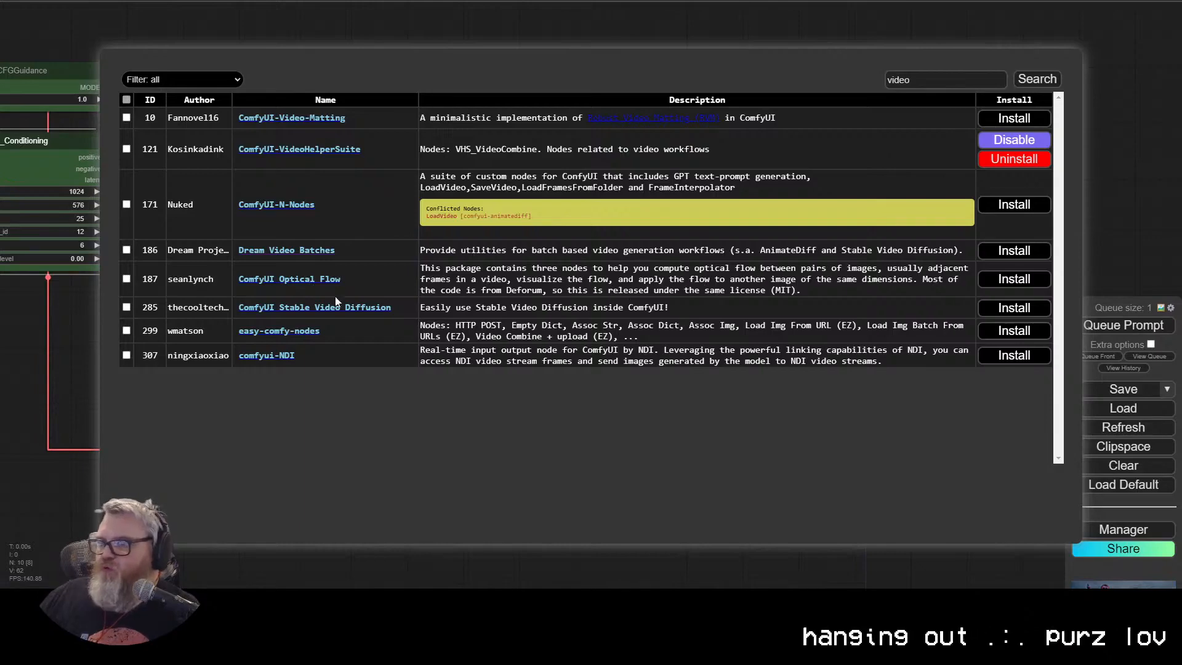
pyautogui.click(991, 119)
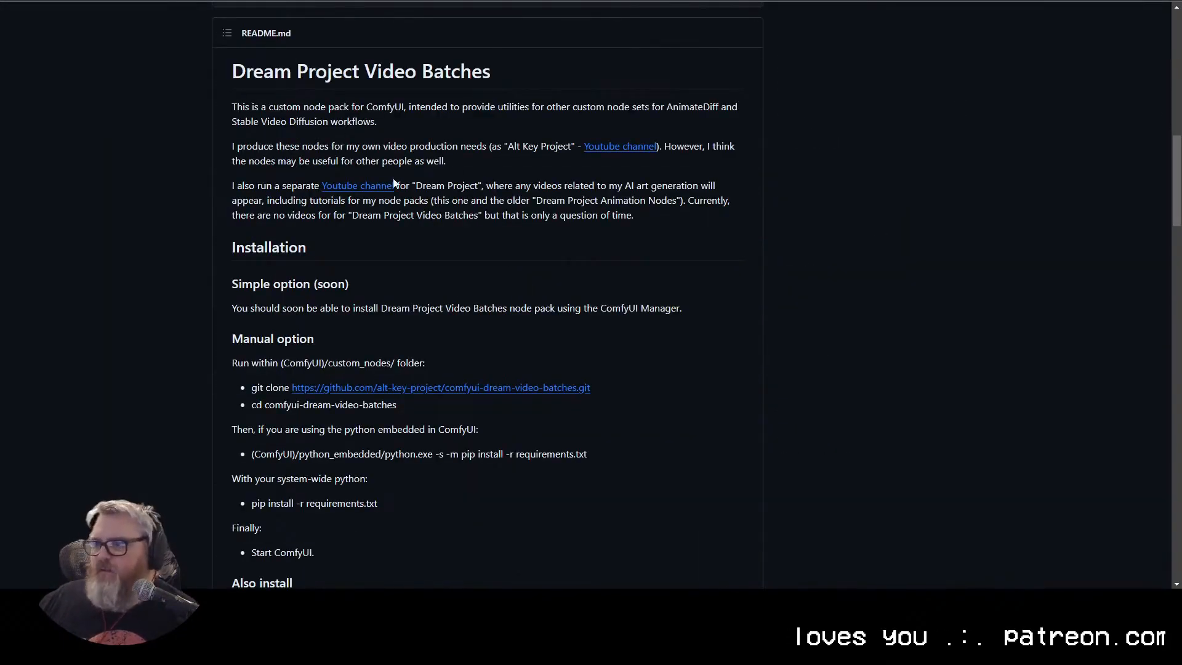
# Step: Review the node descriptions and file list in the Dream Project Video Batches repository, and return to the custom node list
pyautogui.scroll(-10, 394, 183)
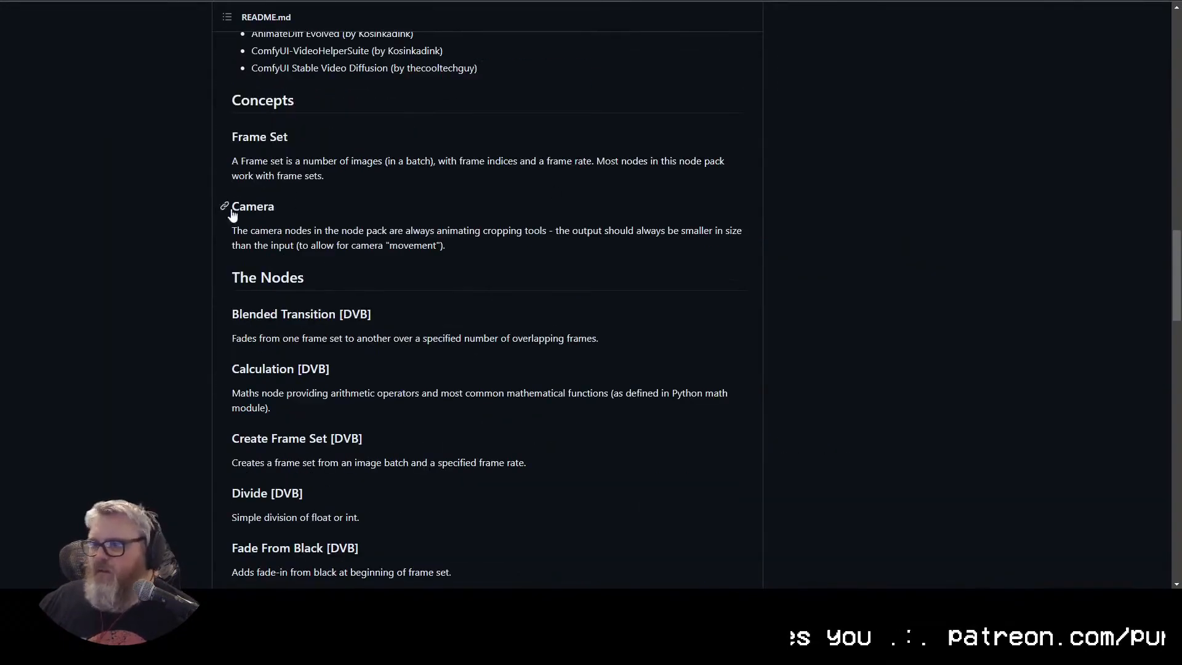
pyautogui.scroll(-18, 387, 258)
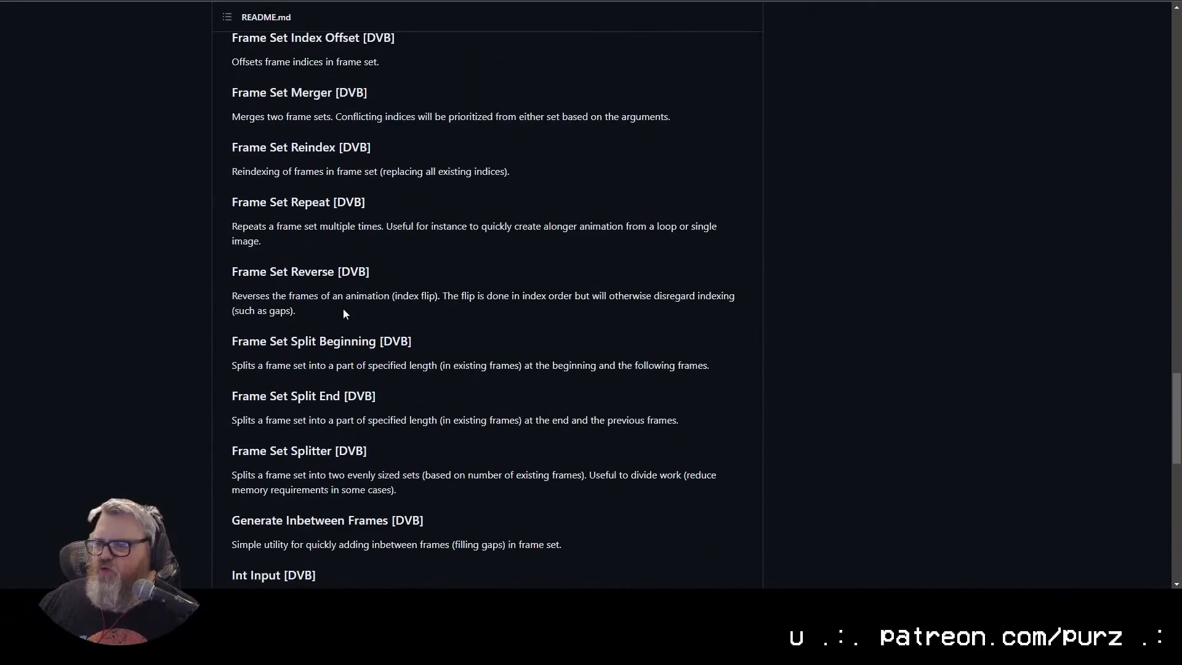
pyautogui.scroll(-8, 353, 307)
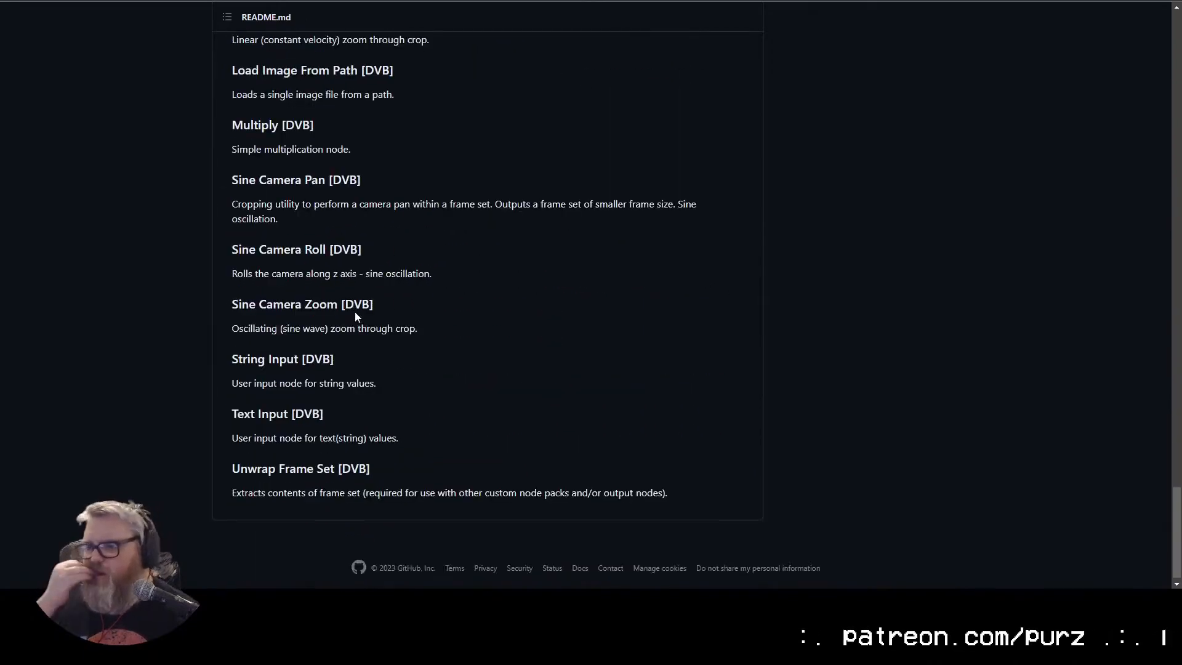
pyautogui.scroll(20, 354, 312)
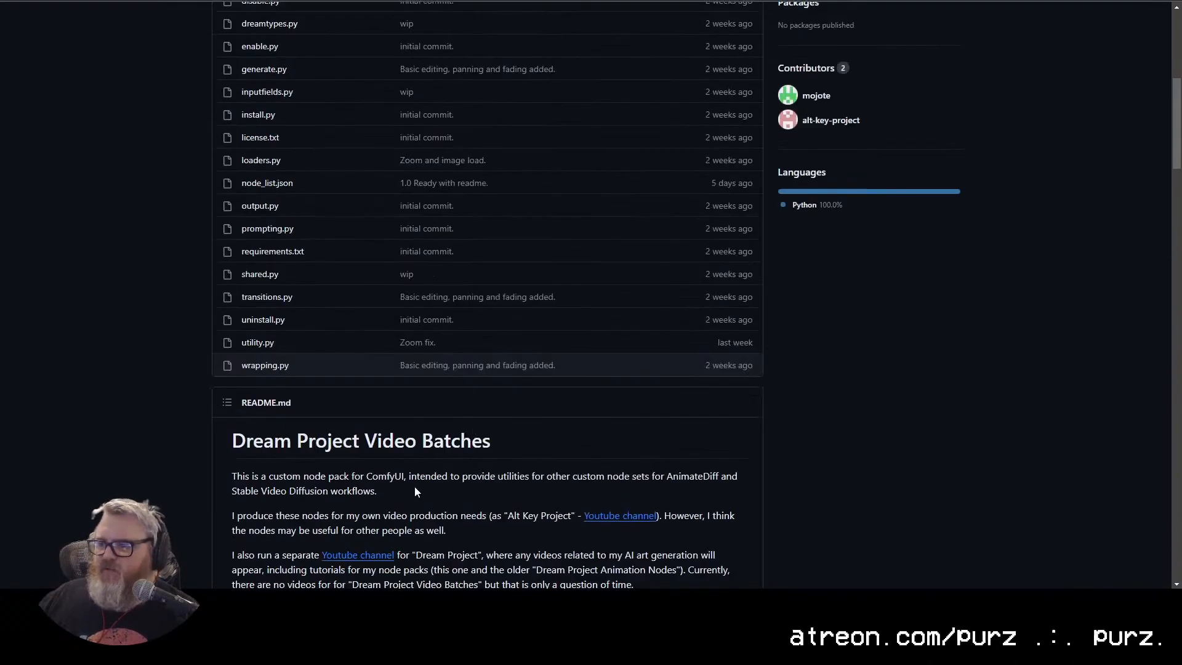
pyautogui.scroll(-4, 434, 489)
pyautogui.scroll(13, 429, 456)
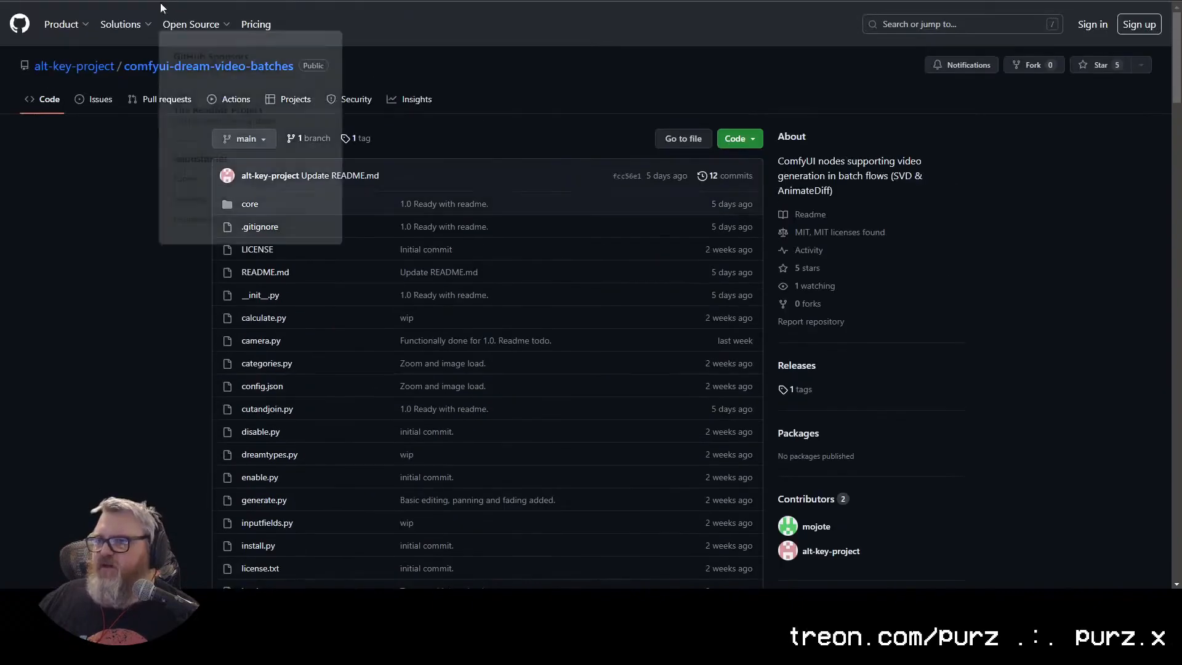
pyautogui.click(168, 1)
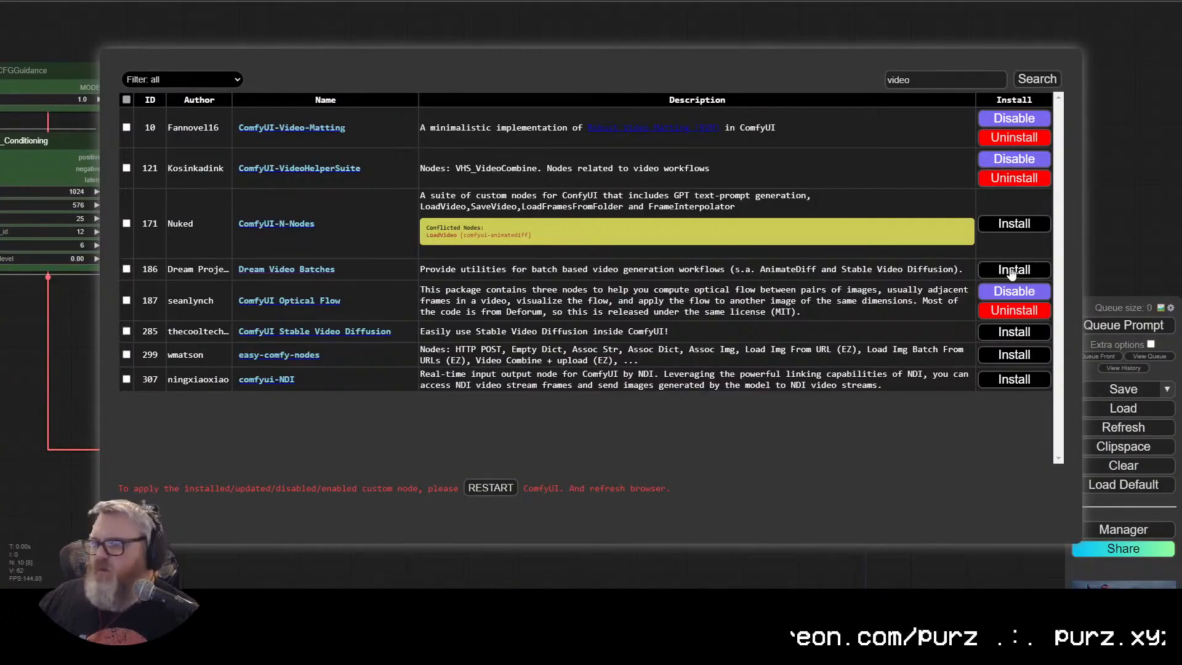
# Step: Install the Dream Video Batches node pack and close the manager
pyautogui.click(1016, 272)
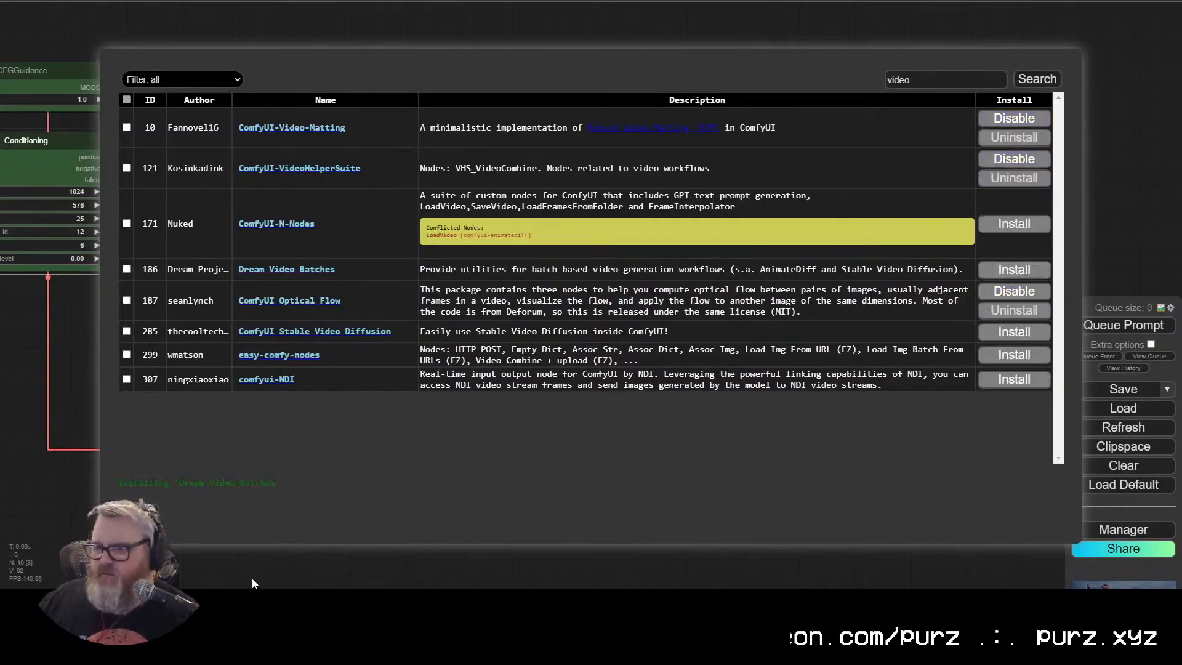
pyautogui.moveTo(238, 589)
pyautogui.click(139, 523)
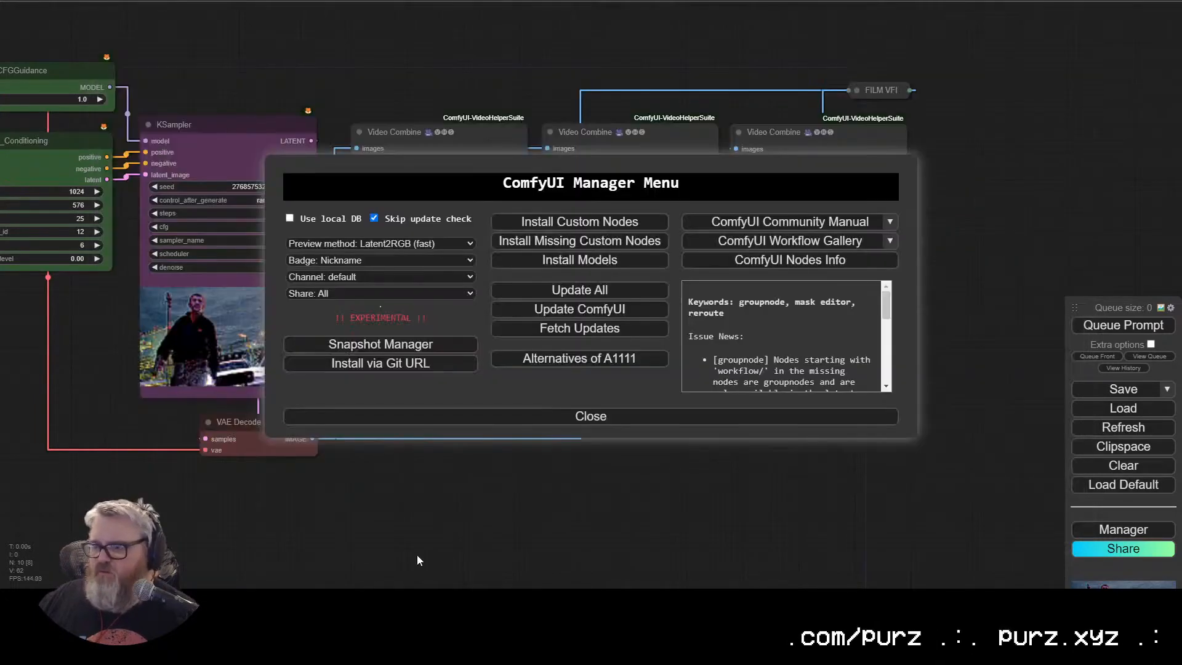
pyautogui.click(509, 421)
# Step: Compare the new GTA IV results in the Video Combine previews up close and within the full workflow
pyautogui.scroll(11, 849, 348)
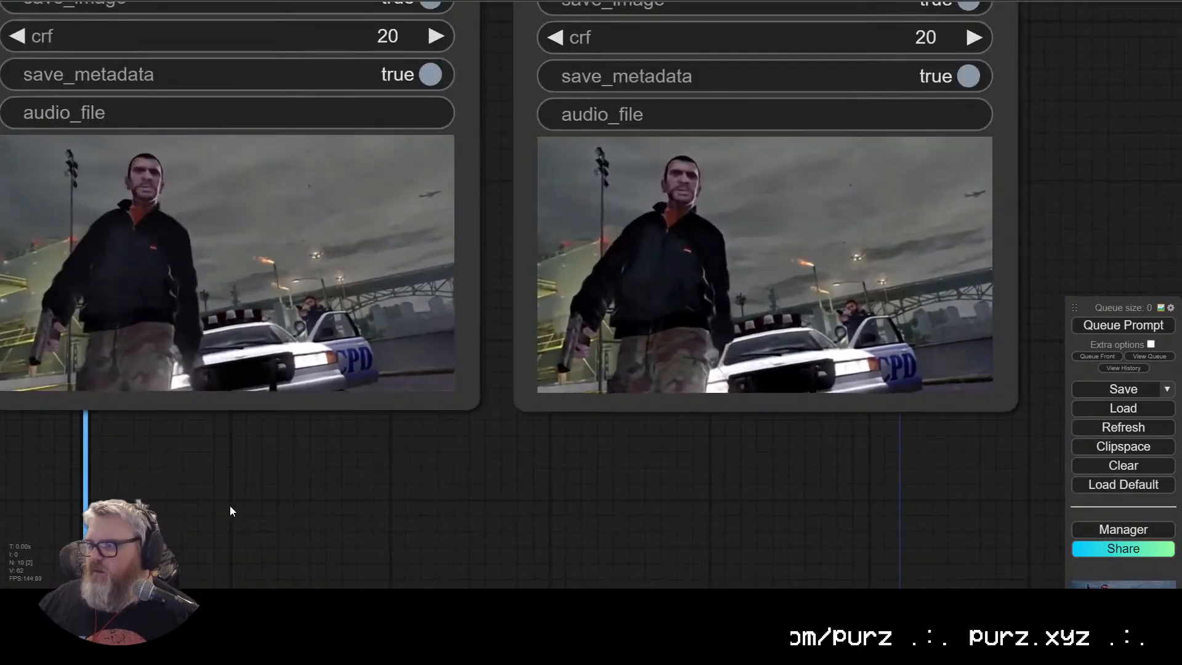
pyautogui.moveTo(306, 529); pyautogui.dragTo(599, 577)
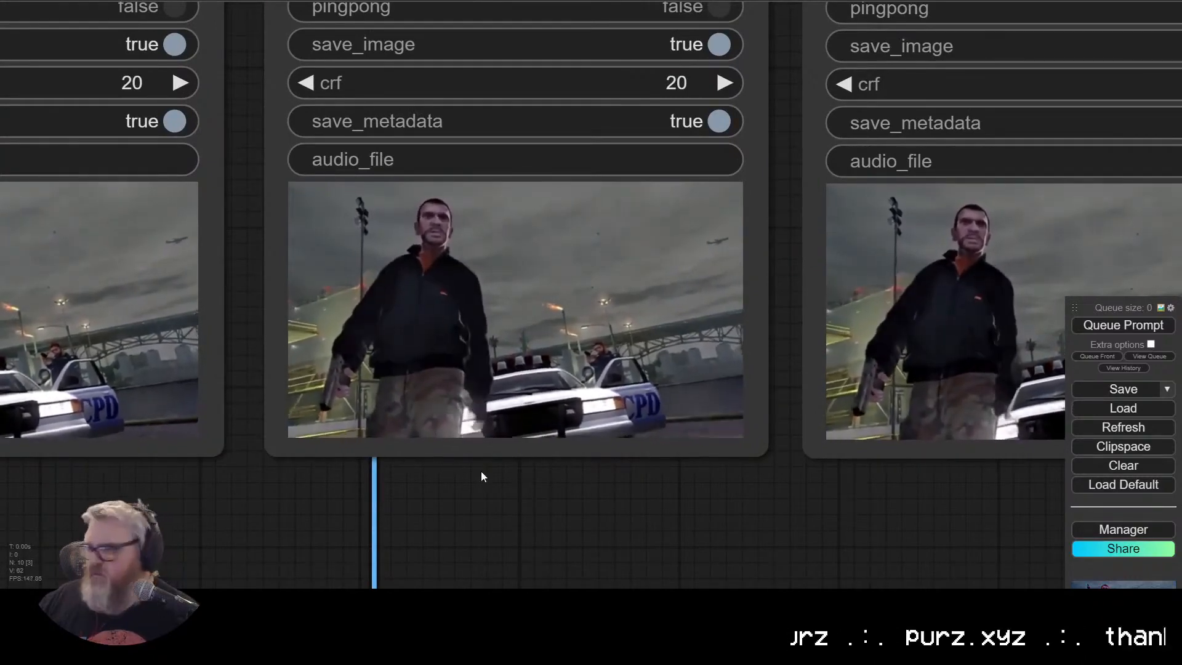
pyautogui.scroll(-7, 554, 480)
pyautogui.scroll(-3, 609, 536)
pyautogui.moveTo(602, 541); pyautogui.dragTo(752, 474)
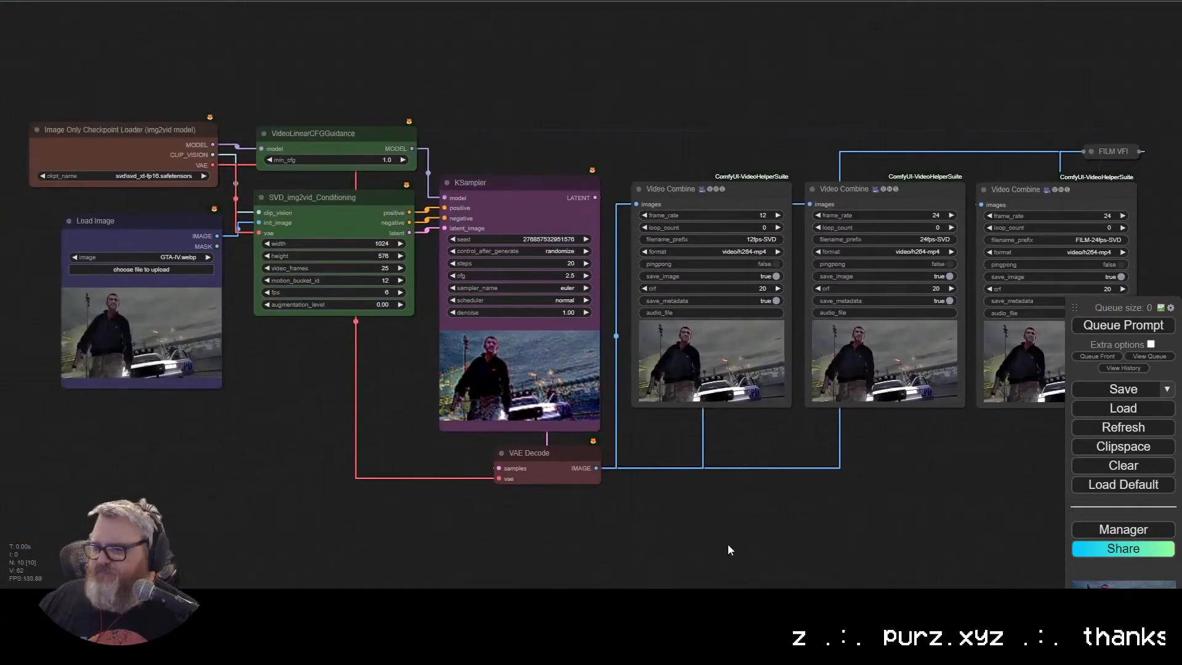
# Step: Stop the ComfyUI server in the terminal, start it again and reload the ComfyUI page
pyautogui.hotkey('alt', 'Tab')
pyautogui.hotkey('ctrl', 'c')
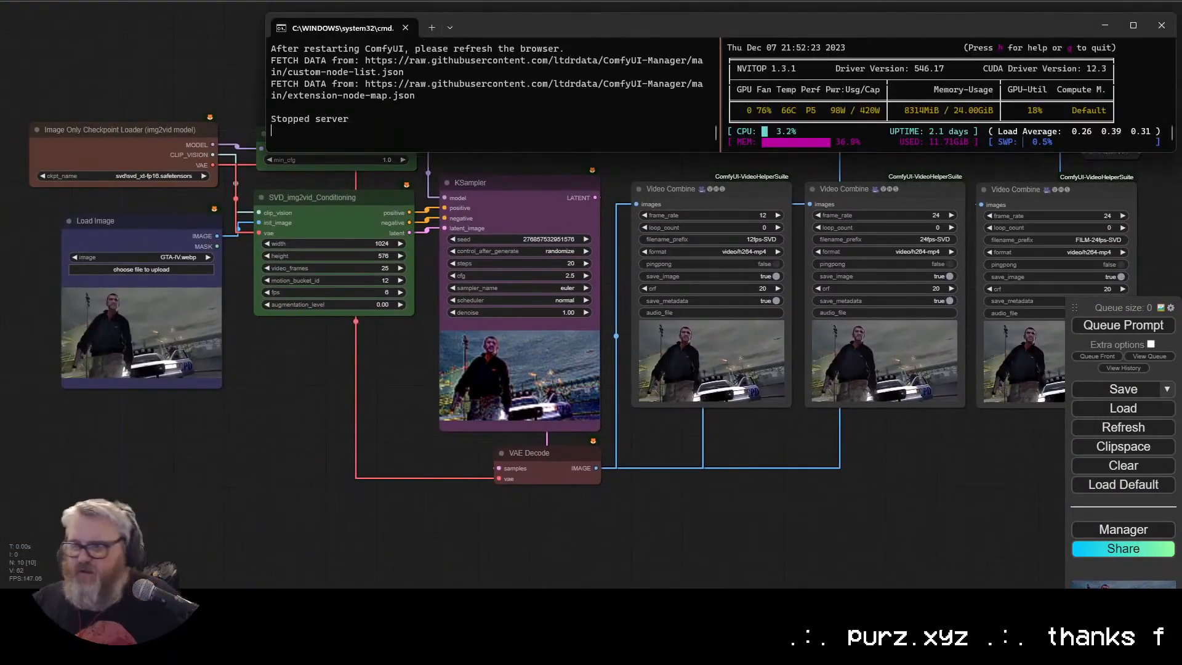
pyautogui.press('super+r')
pyautogui.press('Escape')
pyautogui.rightClick(392, 56)
pyautogui.click(431, 92)
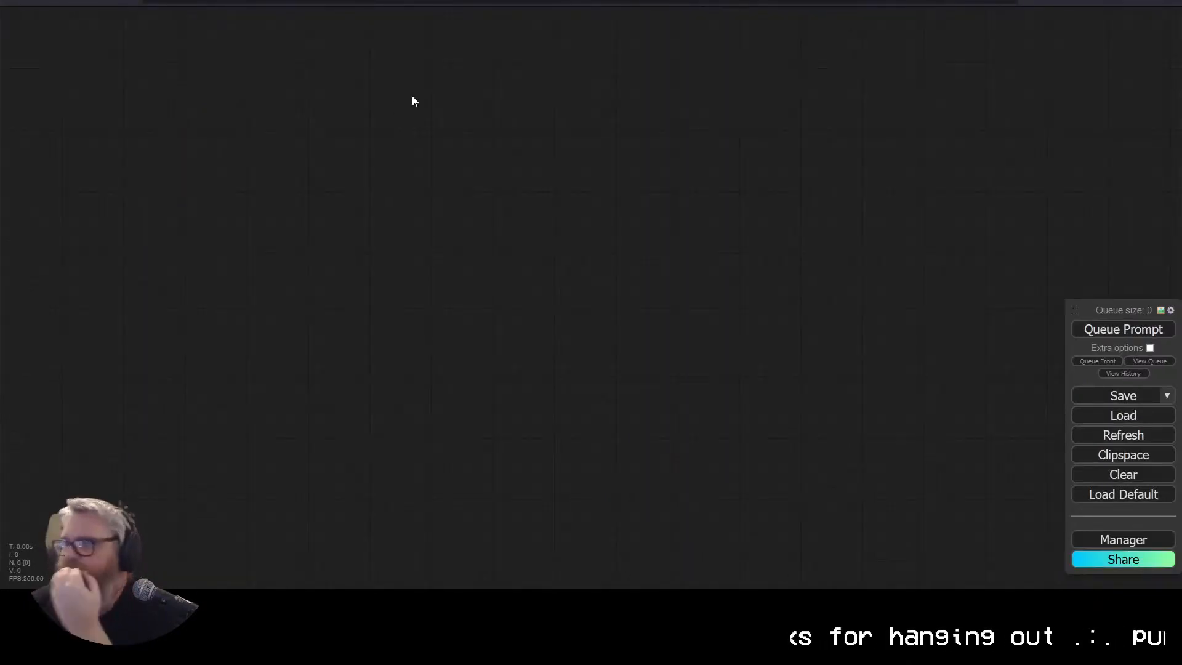
# Step: Add a Robust Video Matting node below the Video Combine nodes to inspect its settings, and delete it
pyautogui.scroll(2, 833, 504)
pyautogui.moveTo(834, 503); pyautogui.dragTo(744, 520)
pyautogui.rightClick(731, 502)
pyautogui.click(815, 427)
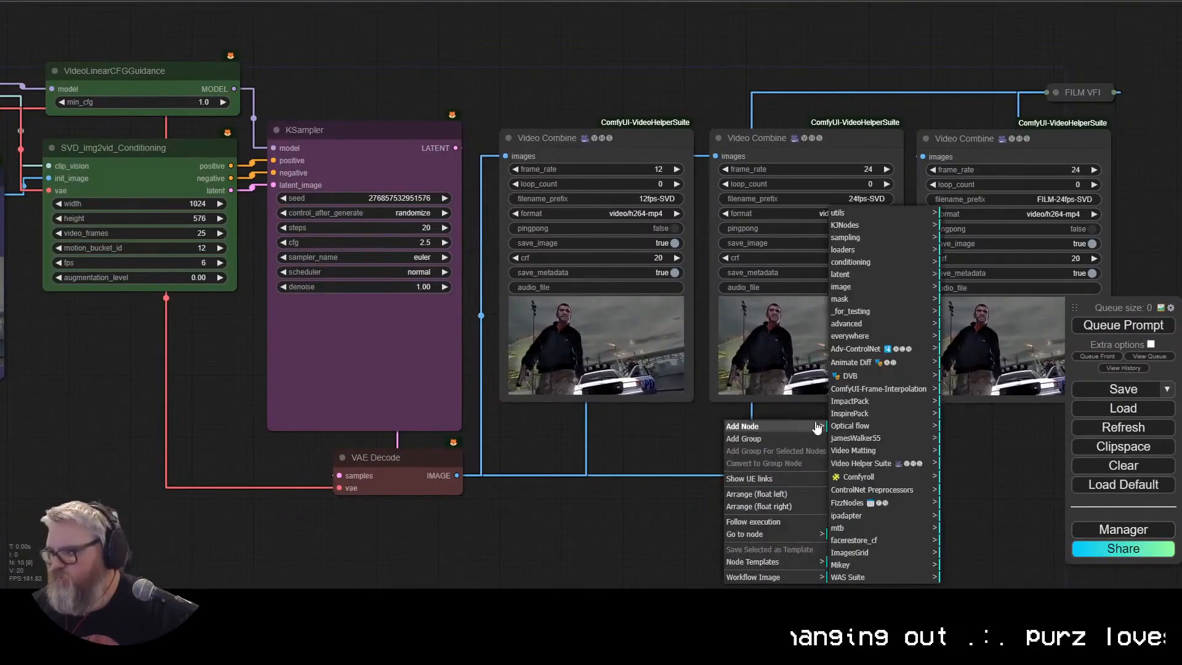
pyautogui.click(869, 451)
pyautogui.click(976, 426)
pyautogui.moveTo(823, 501); pyautogui.dragTo(905, 447)
pyautogui.scroll(10, 539, 462)
pyautogui.moveTo(943, 558); pyautogui.dragTo(570, 493)
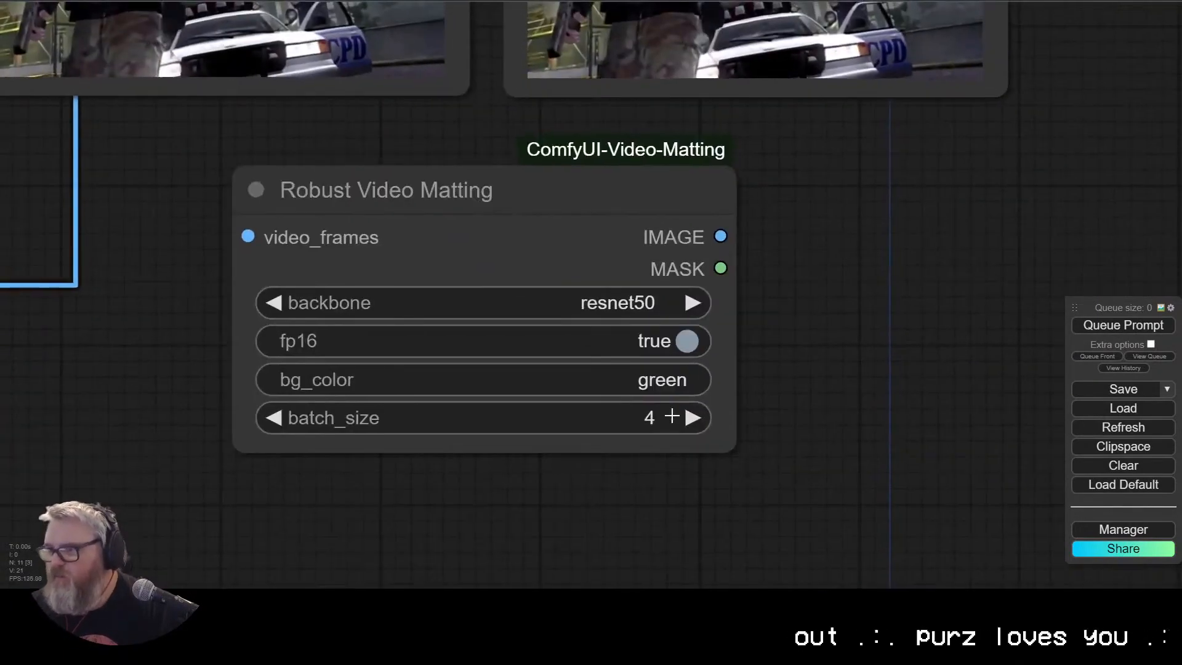
pyautogui.scroll(-2, 663, 302)
pyautogui.click(458, 269)
pyautogui.hotkey('ctrl', 'BackSpace')
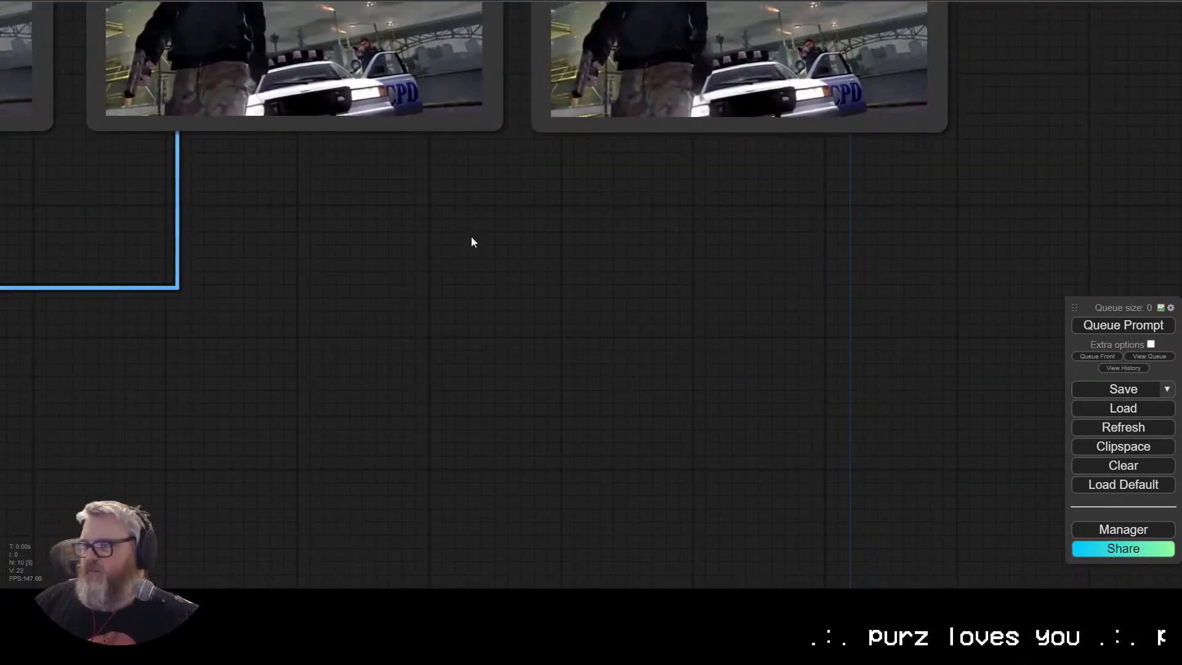
# Step: Start from an empty workflow canvas and add a Robust Video Matting node
pyautogui.click(654, 59)
pyautogui.doubleClick(436, 246)
pyautogui.write('robust')
pyautogui.press('Return')
pyautogui.moveTo(618, 494); pyautogui.dragTo(519, 349)
pyautogui.scroll(-2, 519, 349)
pyautogui.moveTo(511, 127); pyautogui.dragTo(552, 190)
pyautogui.click(539, 94)
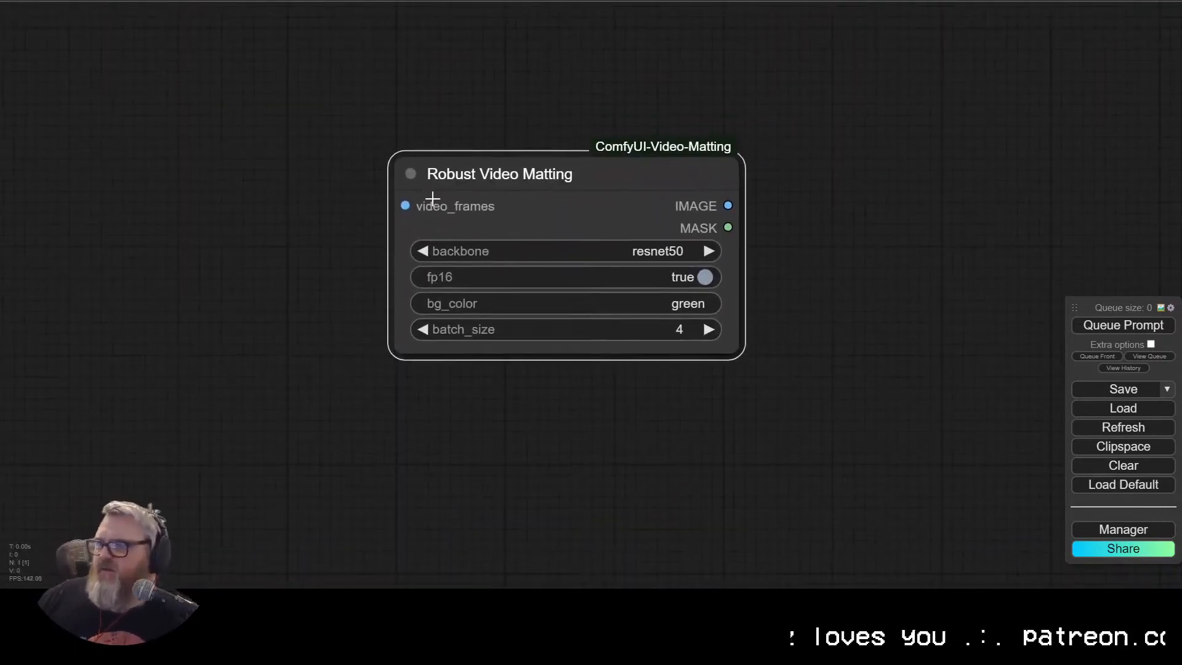
# Step: Add a Load Video (Path) node and connect its IMAGE output to the Robust Video Matting node's video_frames input
pyautogui.doubleClick(263, 190)
pyautogui.scroll(-2, 264, 190)
pyautogui.write('loadvideo')
pyautogui.click(265, 188)
pyautogui.moveTo(500, 185); pyautogui.dragTo(404, 206)
pyautogui.moveTo(400, 369); pyautogui.dragTo(786, 307)
pyautogui.moveTo(862, 185); pyautogui.dragTo(741, 194)
# Step: Add a Video Combine node beside the Robust Video Matting node
pyautogui.moveTo(899, 226); pyautogui.dragTo(1047, 229)
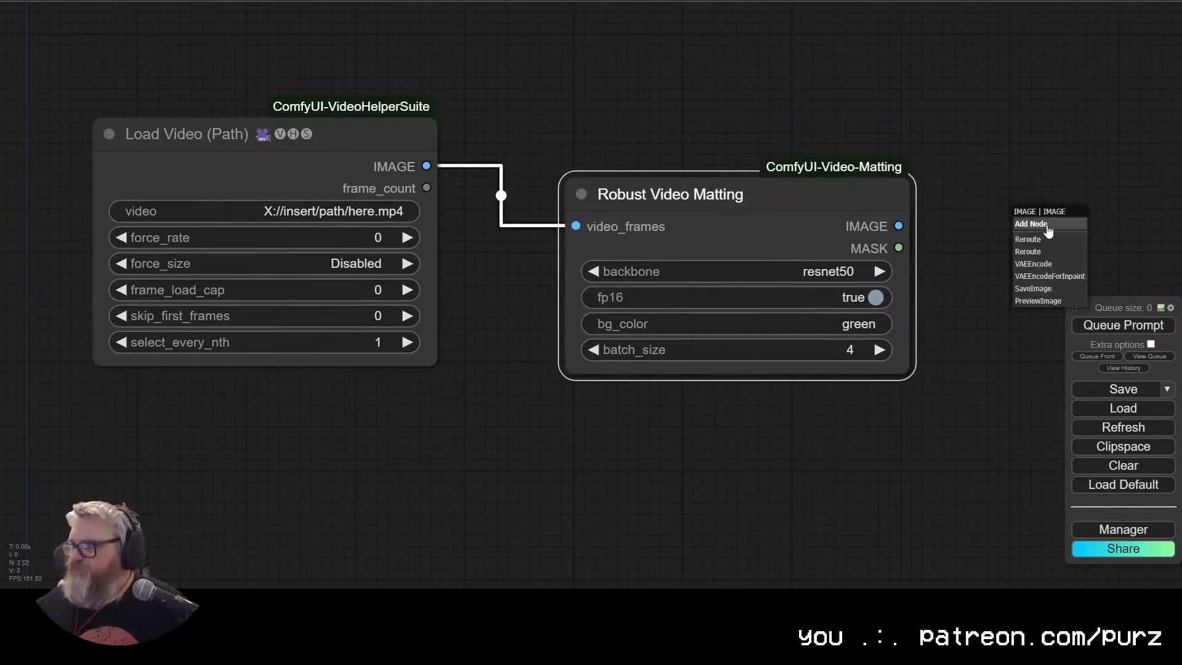
pyautogui.doubleClick(1065, 159)
pyautogui.write('video')
pyautogui.click(1022, 257)
pyautogui.moveTo(970, 381); pyautogui.dragTo(411, 446)
# Step: Set the Video Combine node's frame_rate to 24, filename_prefix to Matte- and format to video/h264-mp4
pyautogui.click(739, 184)
pyautogui.scroll(-4, 739, 184)
pyautogui.click(770, 194)
pyautogui.write('24')
pyautogui.press('Return')
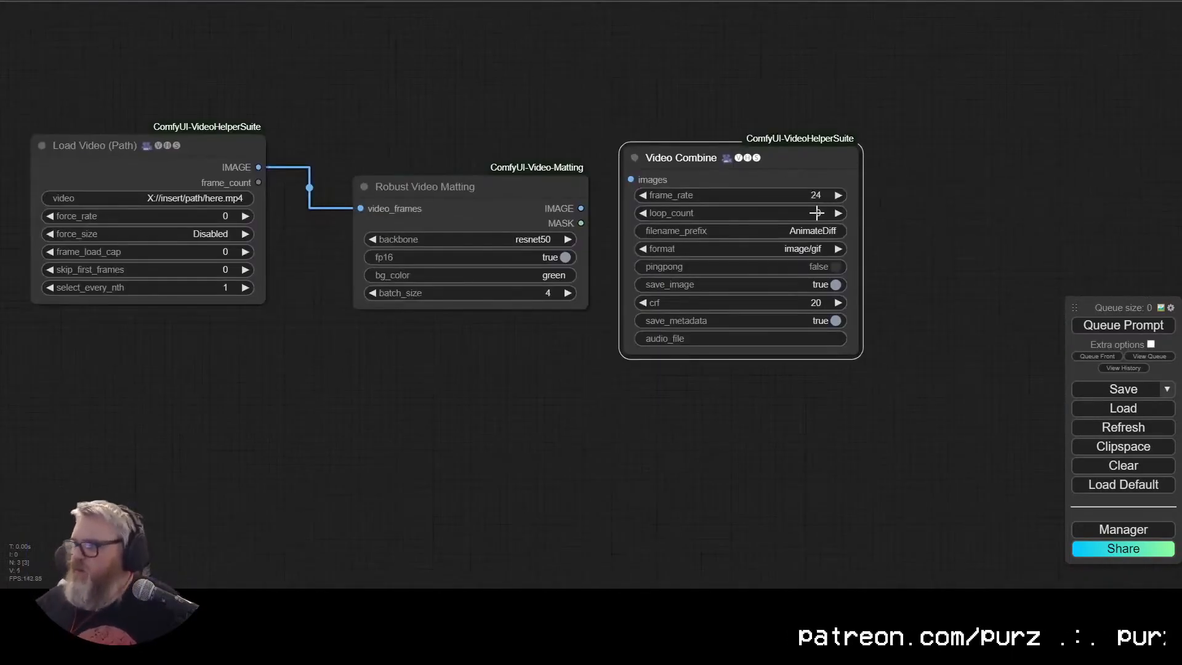
pyautogui.click(801, 230)
pyautogui.press('Return')
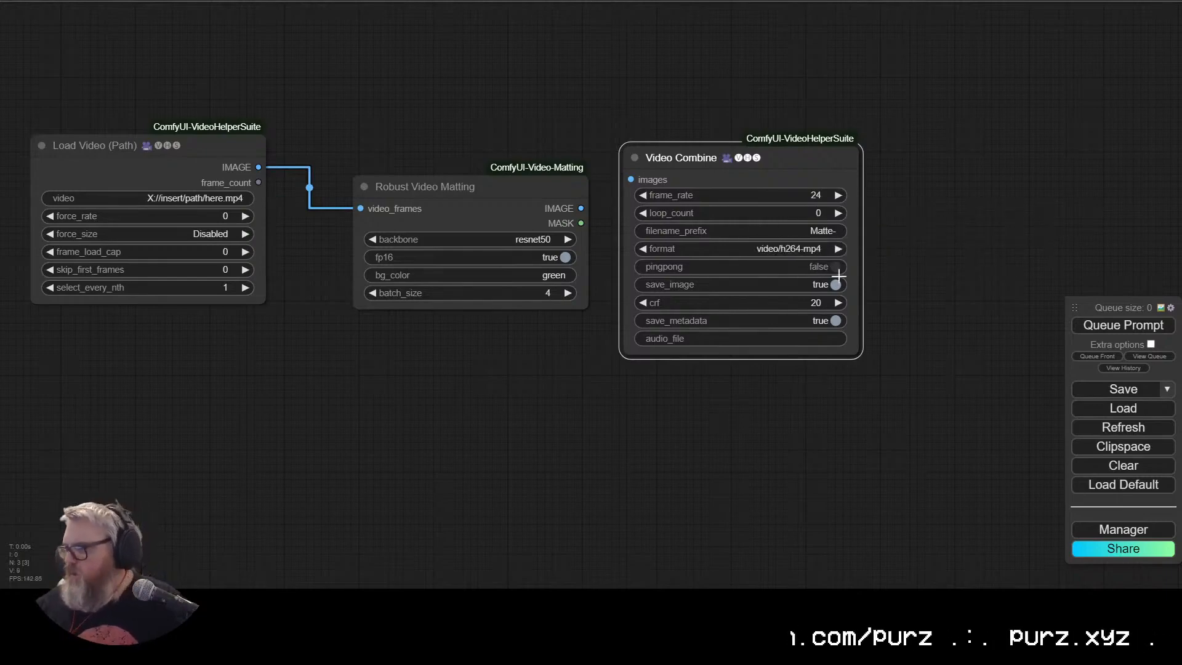
# Step: Connect the matting node's IMAGE output to the Video Combine images input and tidy the node positions
pyautogui.moveTo(610, 194); pyautogui.dragTo(631, 180)
pyautogui.moveTo(549, 135); pyautogui.dragTo(670, 112)
pyautogui.moveTo(591, 164); pyautogui.dragTo(564, 152)
pyautogui.doubleClick(352, 361)
pyautogui.doubleClick(175, 340)
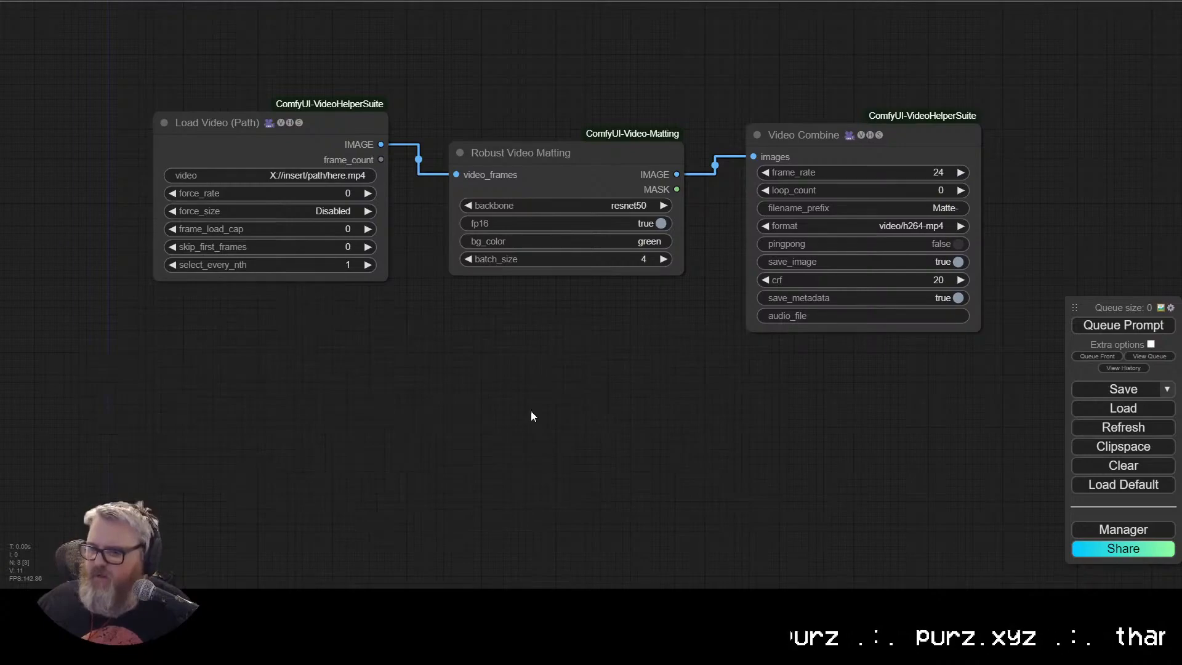
# Step: Search YouTube in a new tab for "2001 space odyssey", look through the results and return to the workflow
pyautogui.hotkey('ctrl', 't')
pyautogui.write('youtube')
pyautogui.press('Return')
pyautogui.click(193, 146)
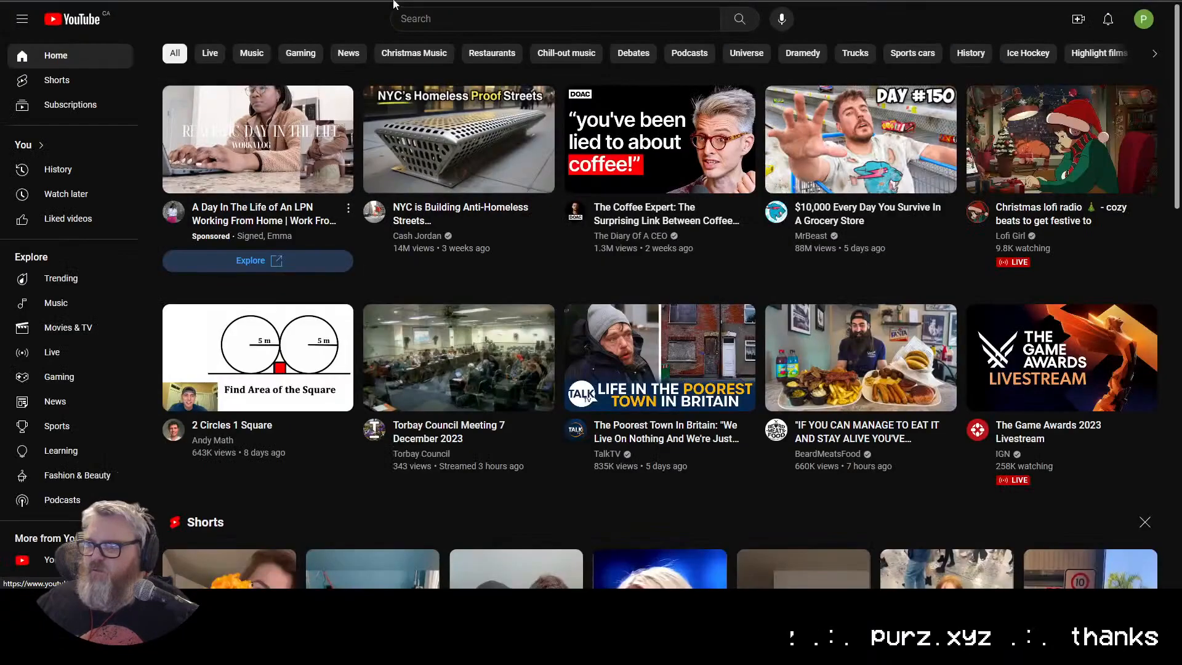
pyautogui.click(524, 19)
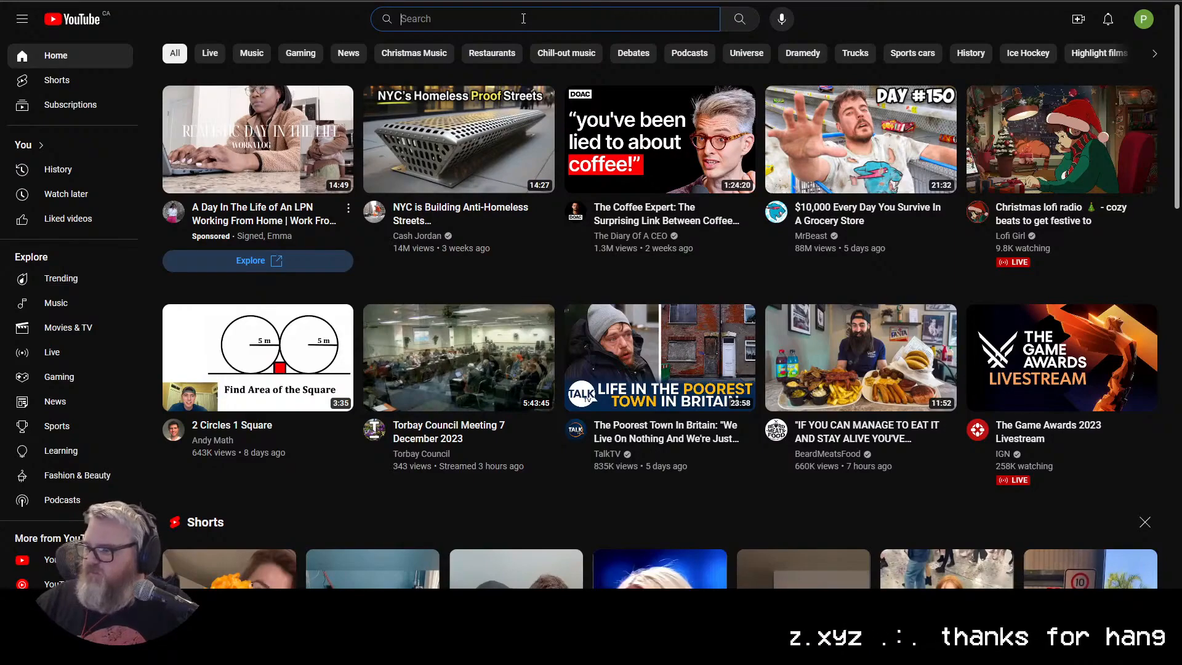
pyautogui.write('2001 space odyssey')
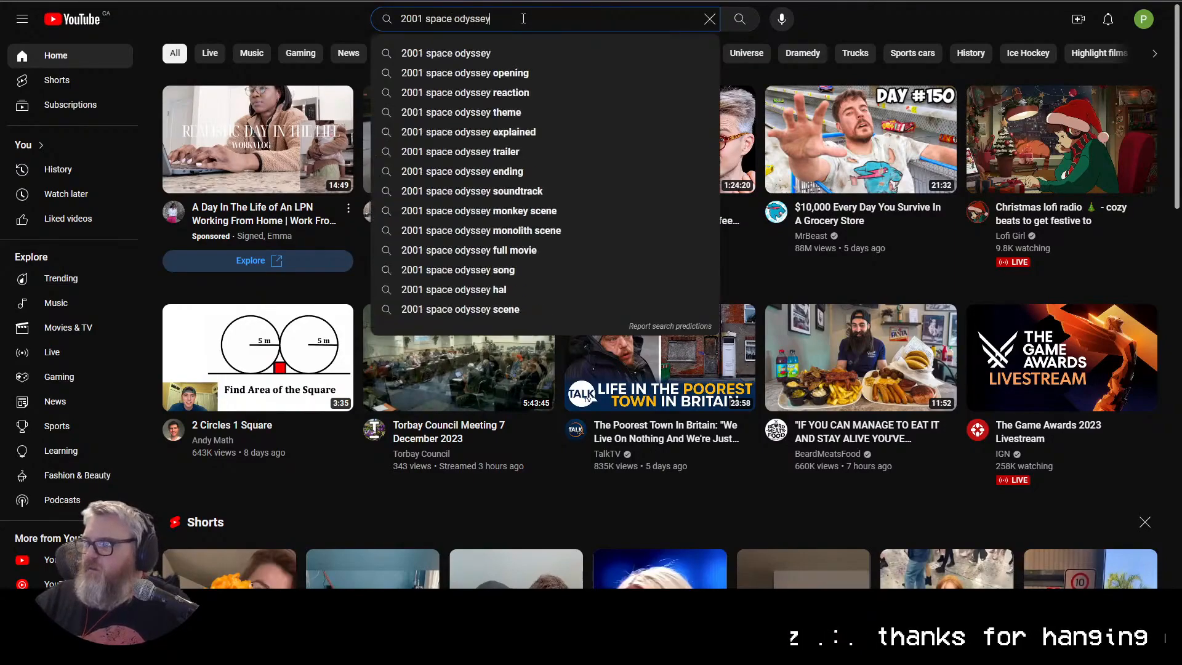
pyautogui.press('Return')
pyautogui.scroll(-5, 461, 276)
pyautogui.click(460, 276)
pyautogui.hotkey('ctrl', 'w')
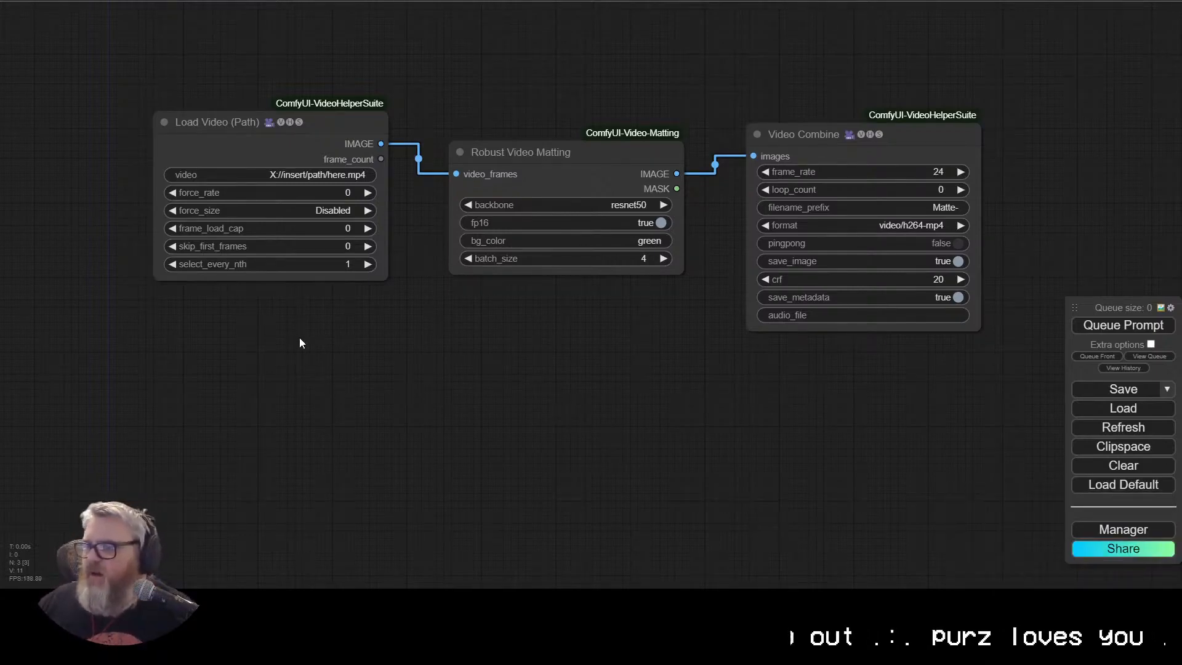
pyautogui.press('super')
pyautogui.write('jdownload2')
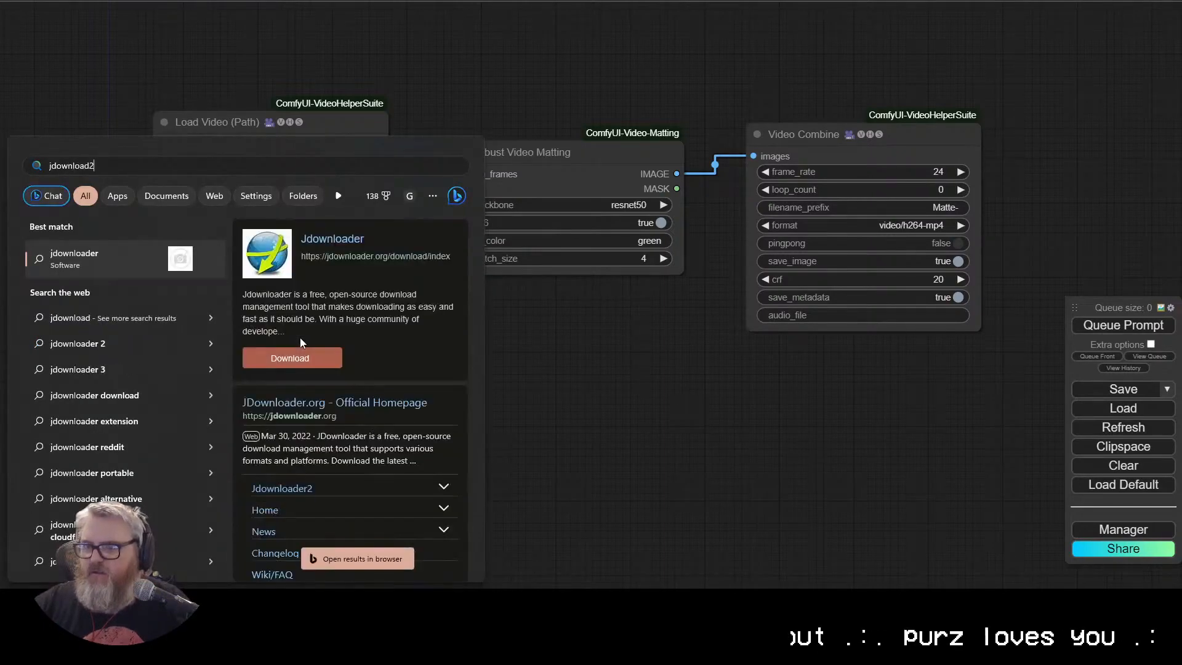
pyautogui.press('Escape')
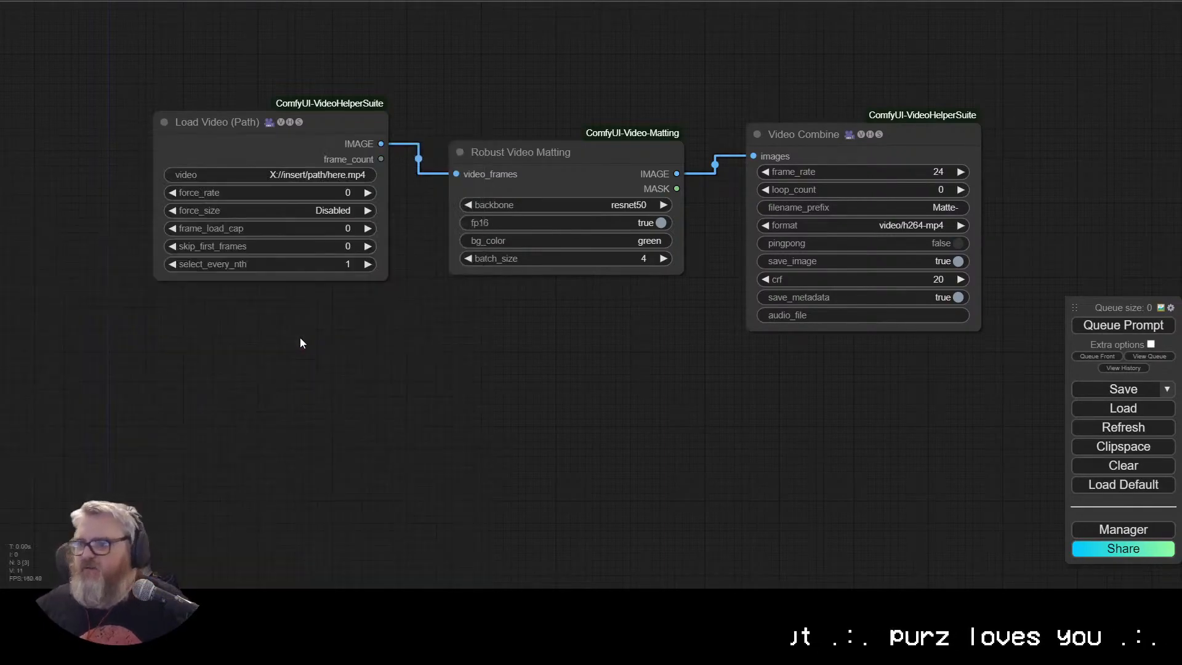
# Step: Open one of the previously used folders on the \\nostromo network share
pyautogui.press('super+r')
pyautogui.write('\\\\no')
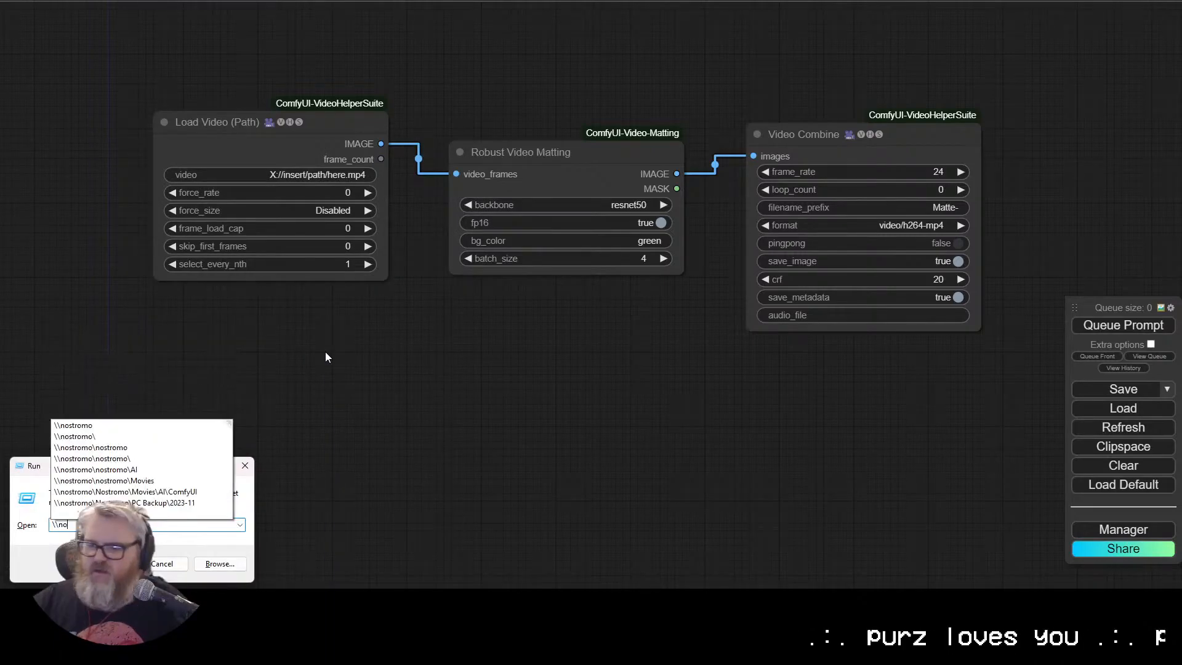
pyautogui.press('Down')
pyautogui.press('Down')
pyautogui.press('Down')
pyautogui.press('Down')
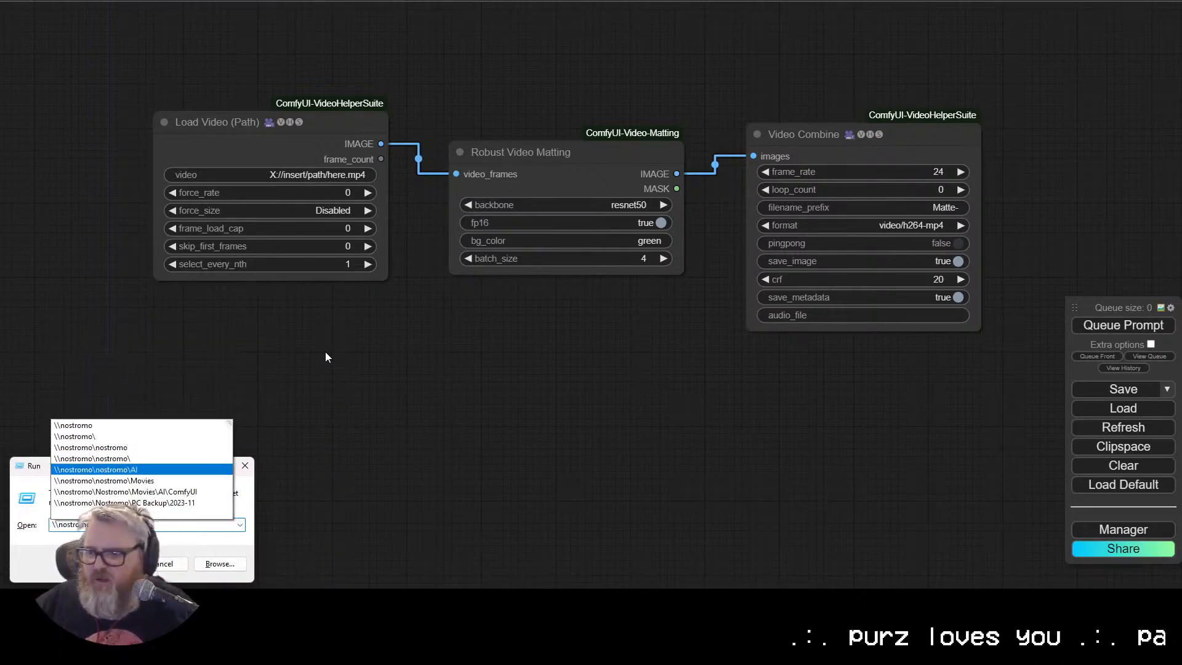
pyautogui.press('Down')
pyautogui.press('Down')
pyautogui.press('Return')
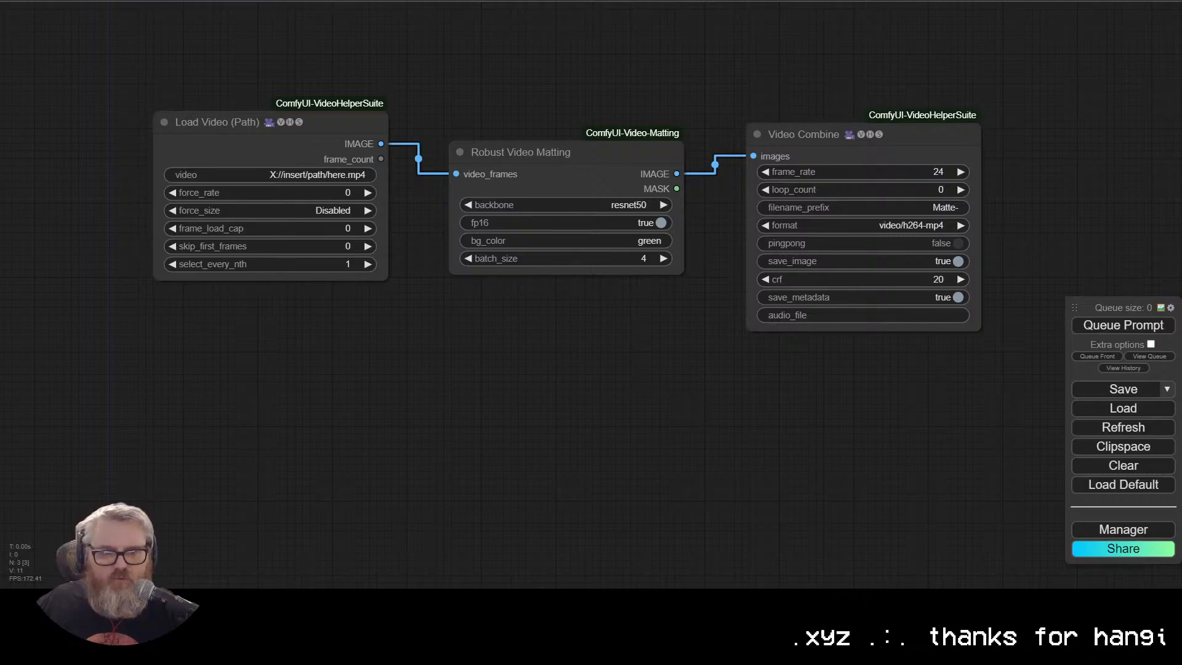
# Step: Open the Pexels stock media site in a new browser tab
pyautogui.hotkey('ctrl', 't')
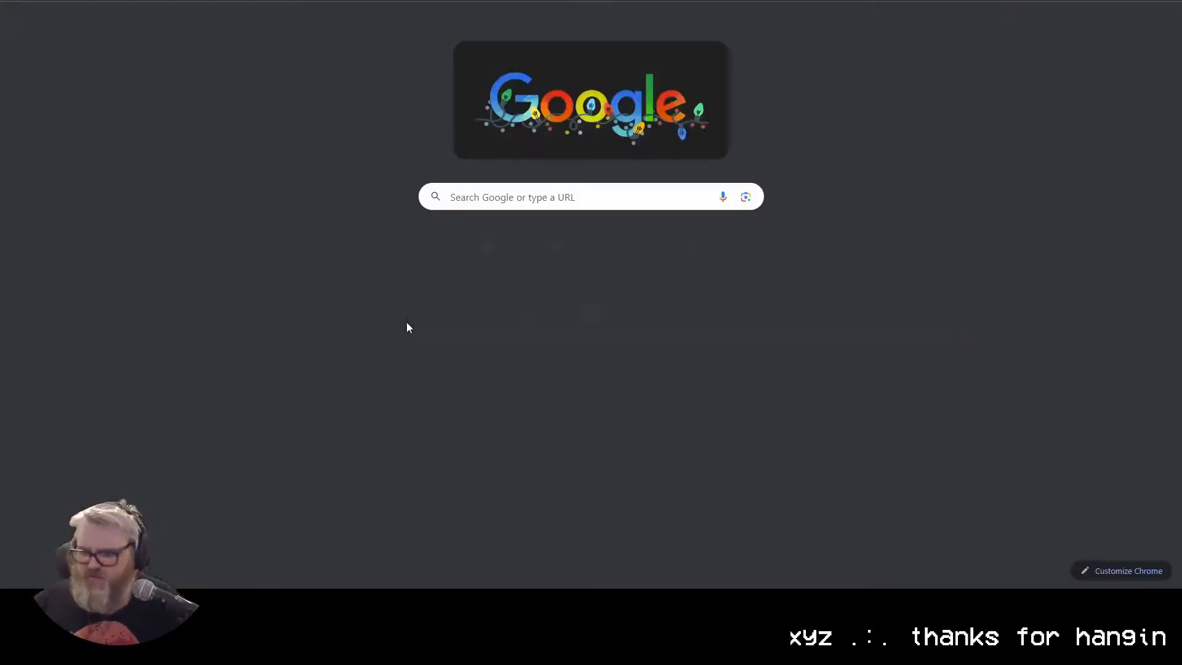
pyautogui.write('pxels')
pyautogui.press('Return')
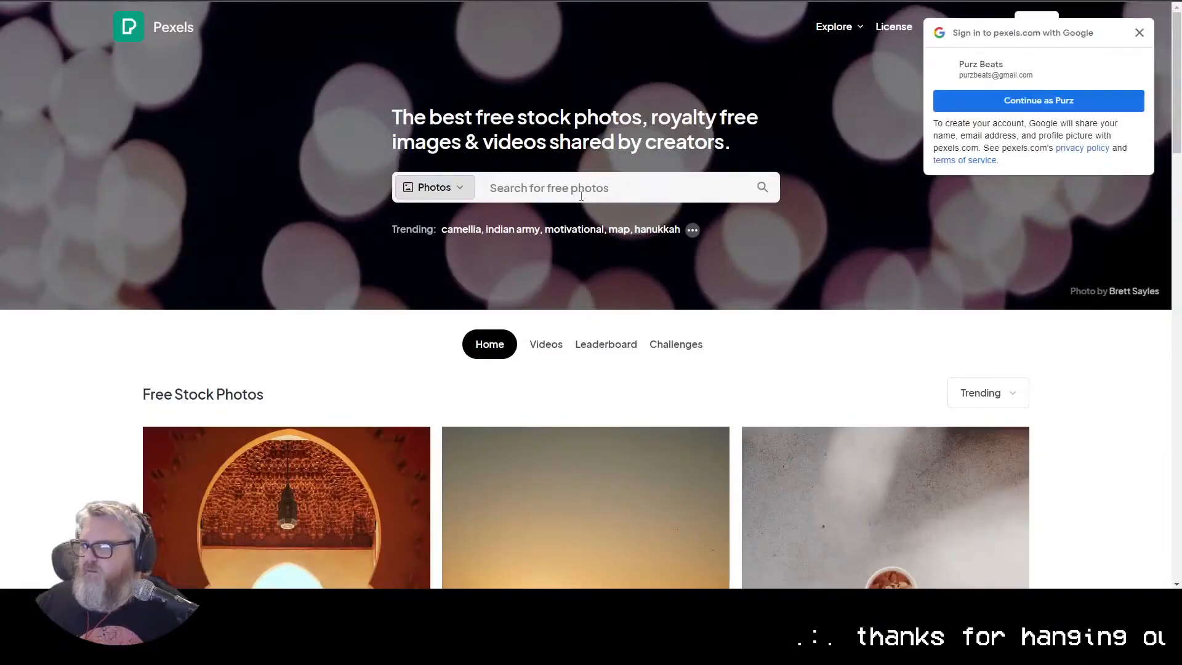
# Step: Search the Pexels videos for "dancer" and download the Man Dancing On Rooftop clip
pyautogui.click(552, 345)
pyautogui.click(562, 186)
pyautogui.write('dancer')
pyautogui.press('Return')
pyautogui.scroll(-10, 399, 344)
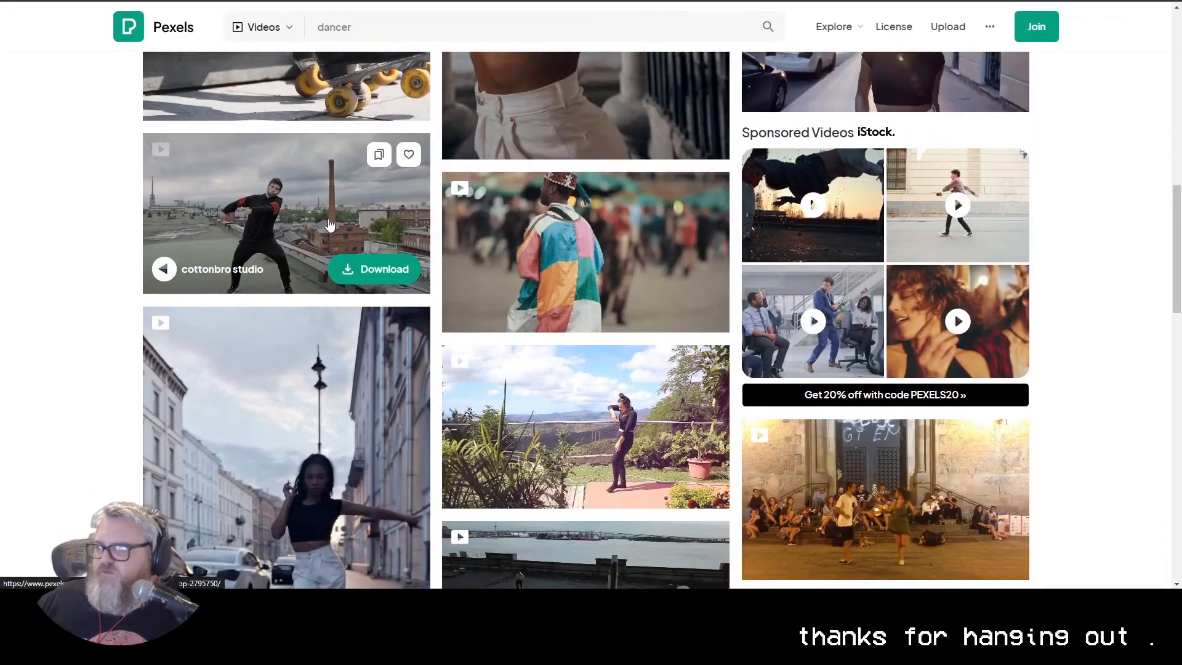
pyautogui.click(285, 191)
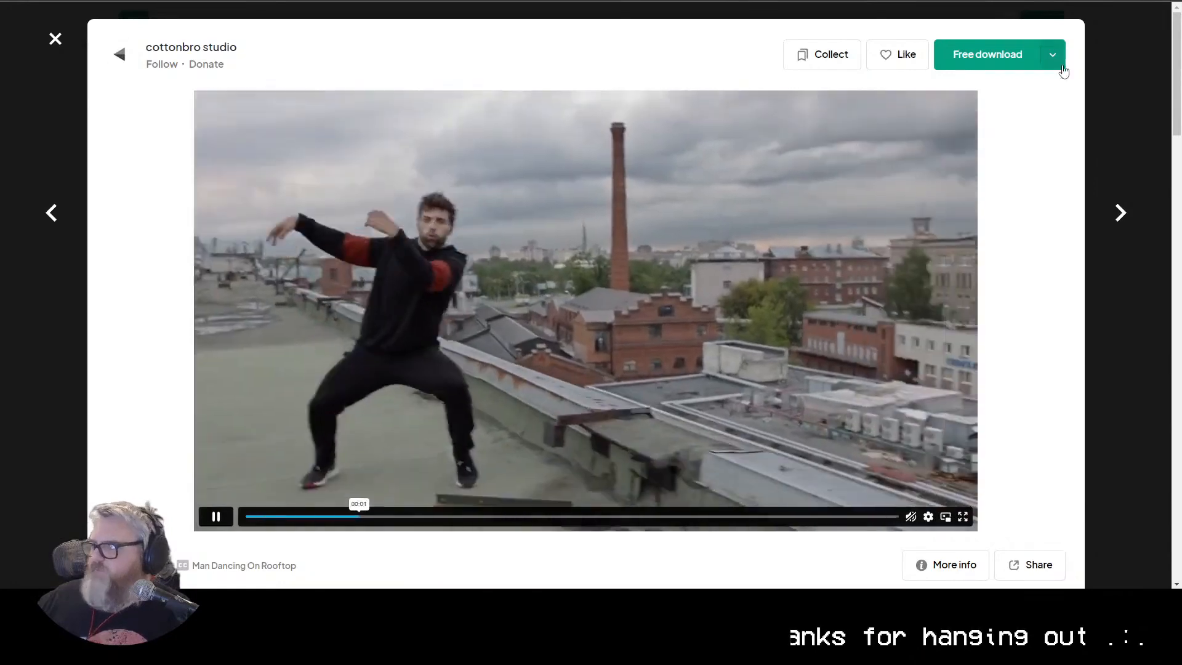
pyautogui.click(1061, 67)
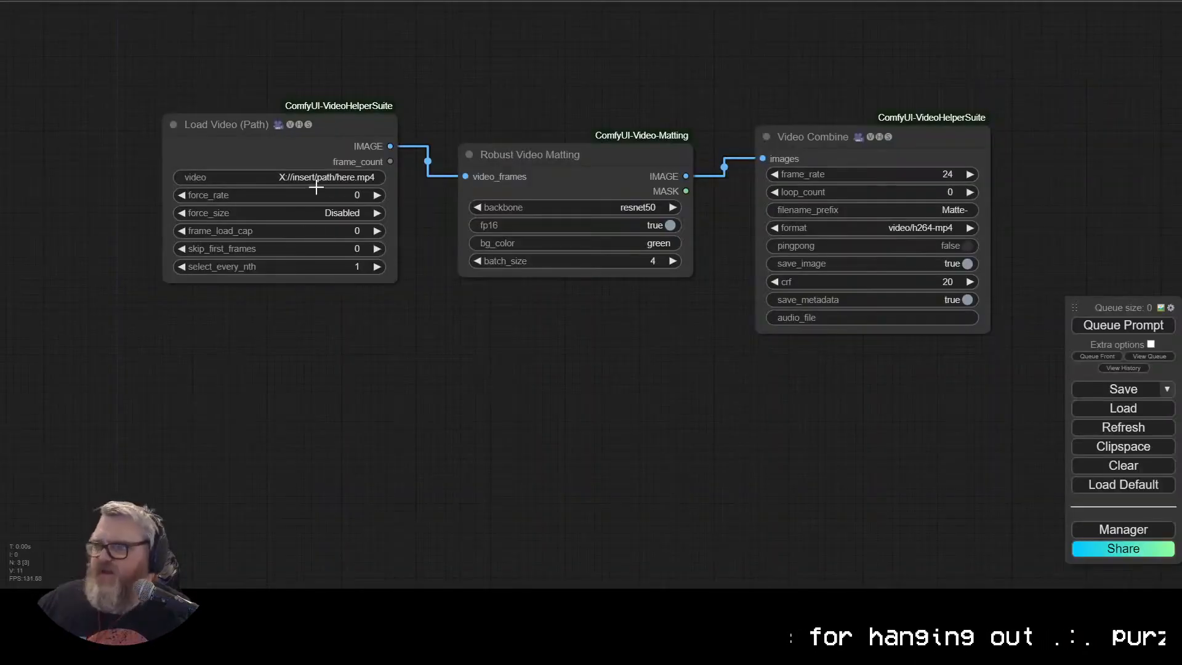
# Step: Open the Downloads folder and set the Load Video (Path) node's video to the downloaded Pexels clip's path
pyautogui.press('super+r')
pyautogui.write('d')
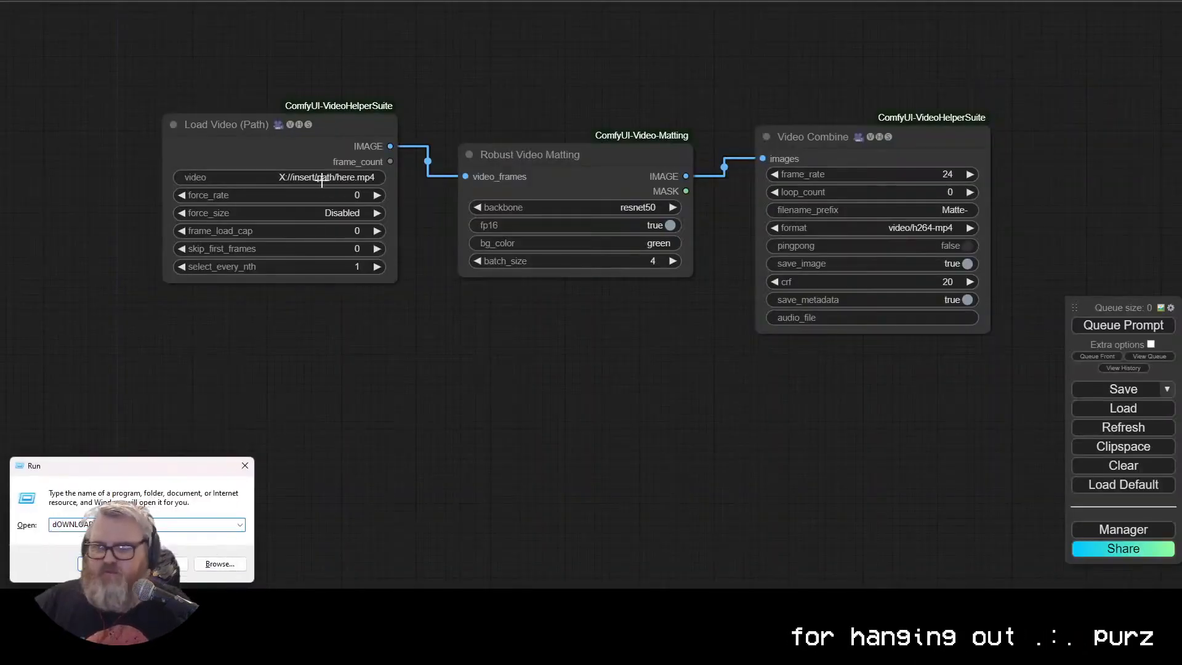
pyautogui.press('Return')
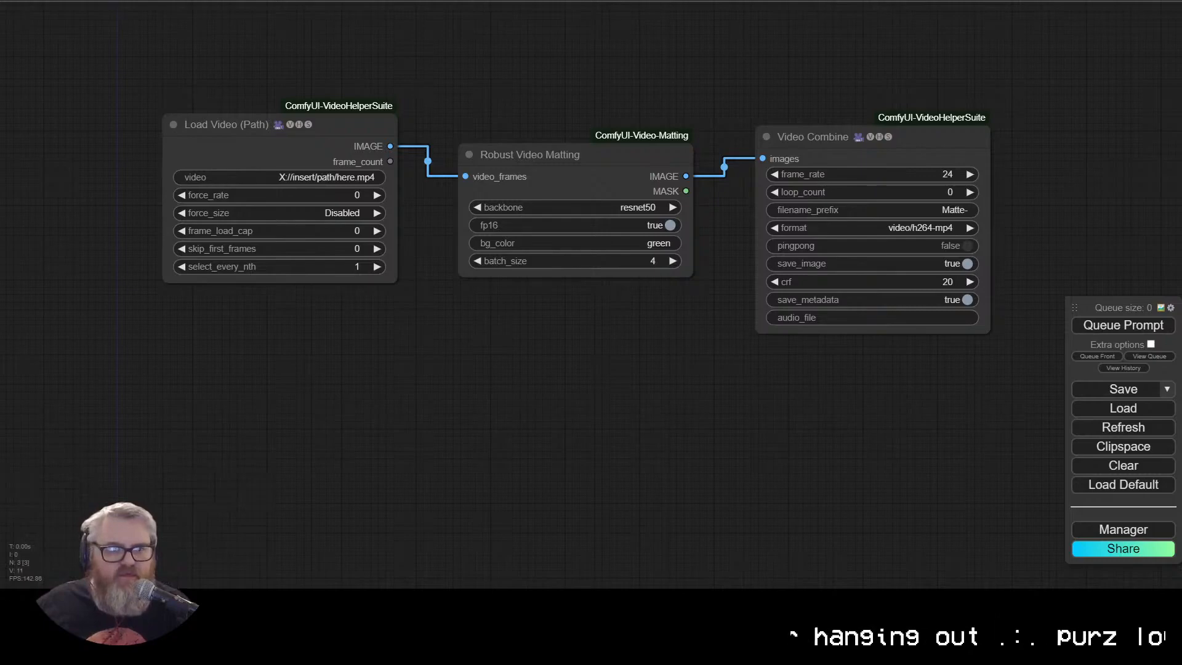
pyautogui.click(306, 177)
pyautogui.hotkey('ctrl', 'v')
pyautogui.press('Return')
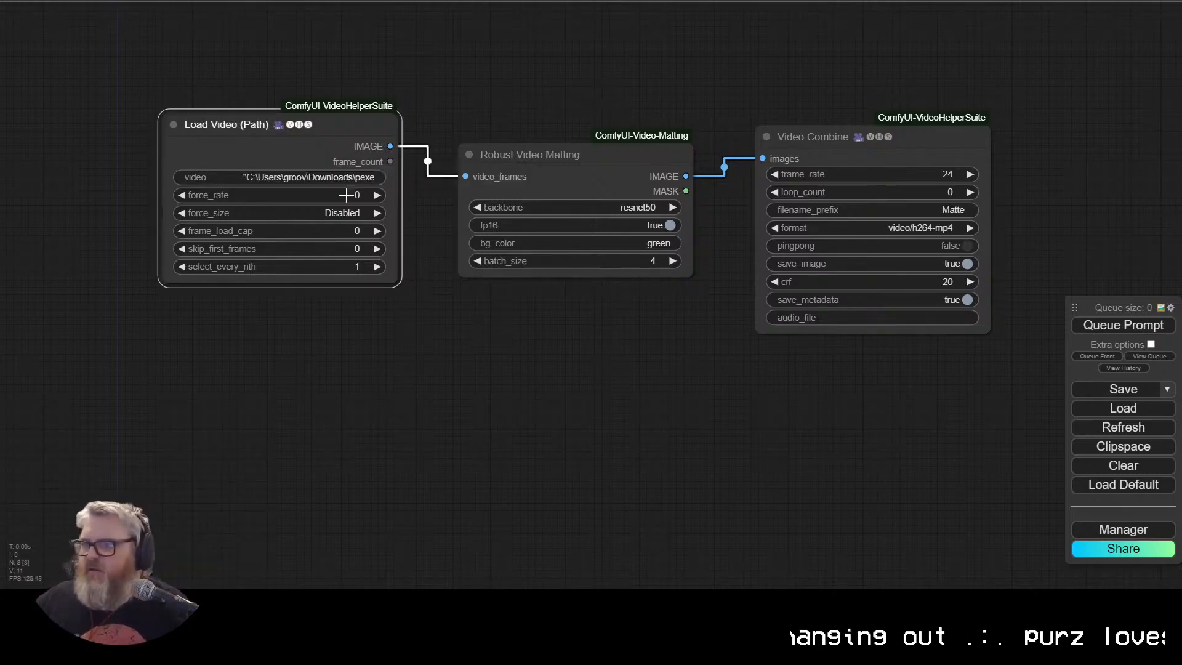
# Step: Set the Load Video node's frame_load_cap to 240 and queue the matting workflow
pyautogui.click(349, 231)
pyautogui.write('240')
pyautogui.press('Return')
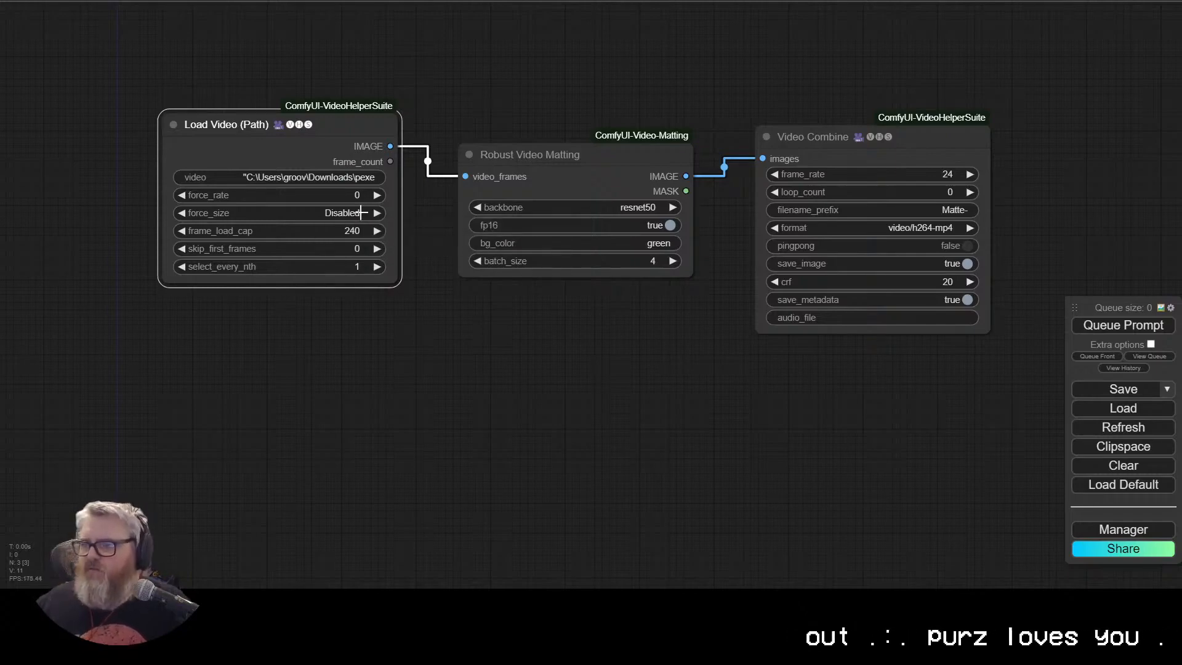
pyautogui.moveTo(552, 165); pyautogui.dragTo(541, 159)
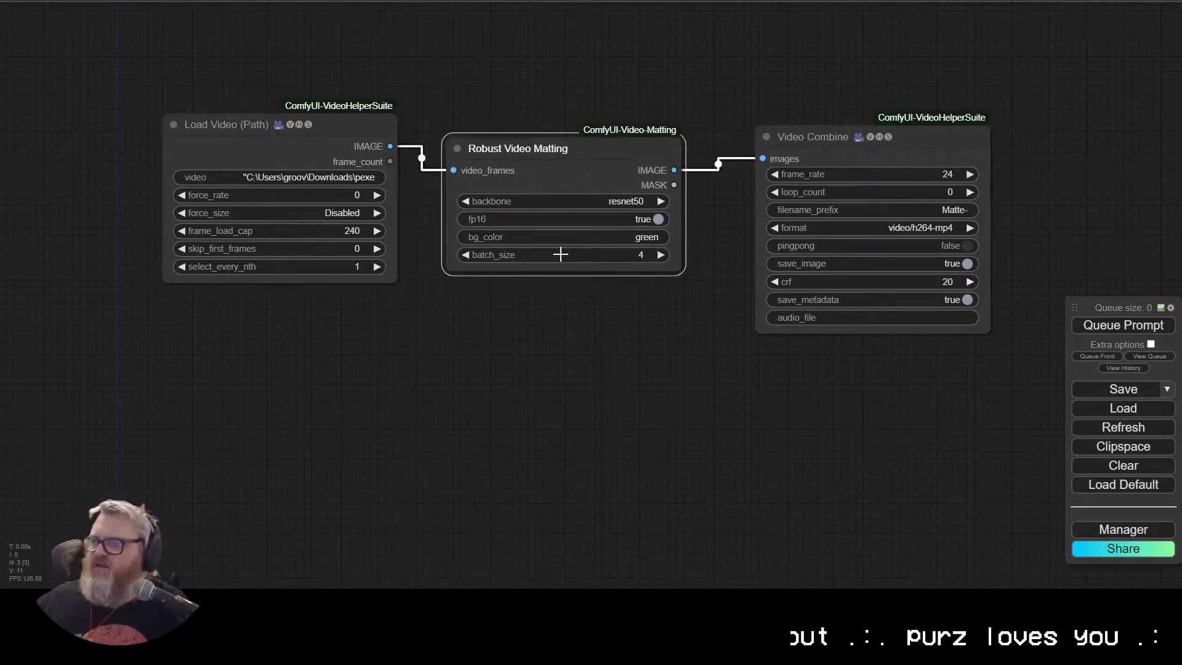
pyautogui.rightClick(578, 148)
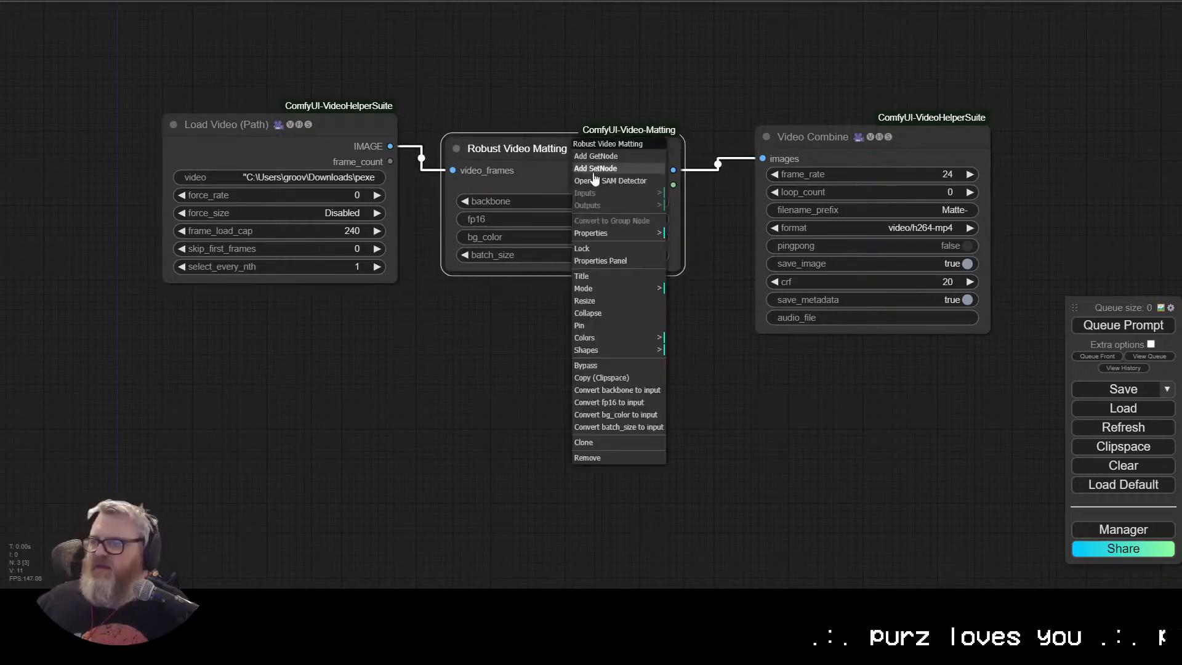
pyautogui.click(708, 382)
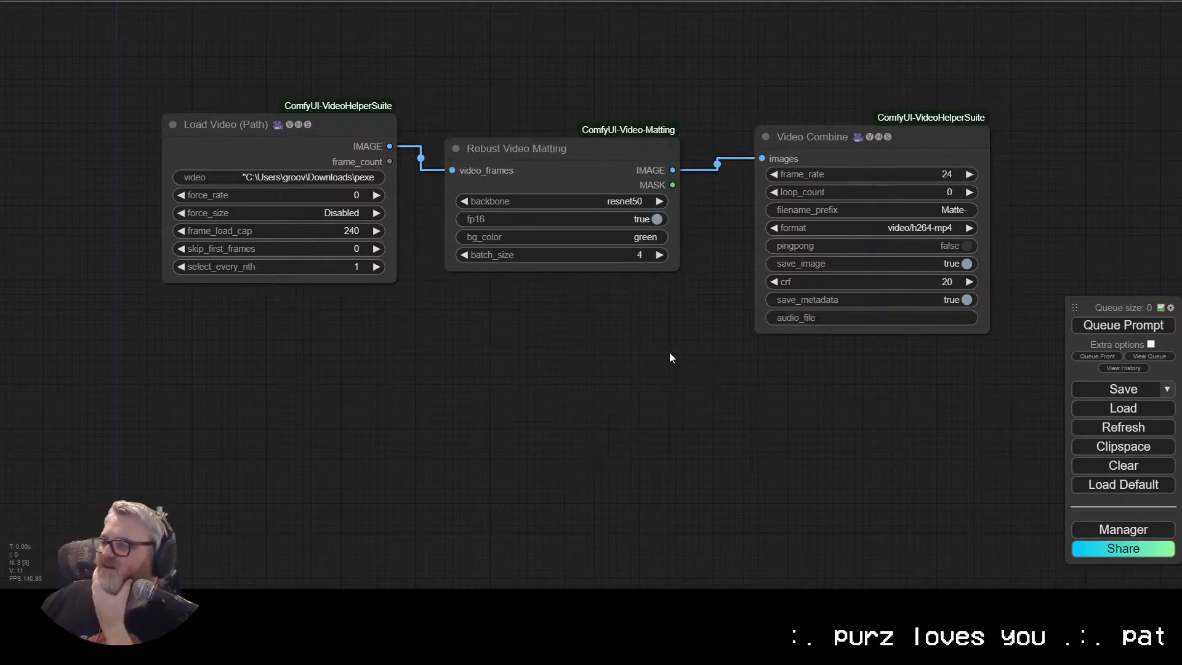
pyautogui.hotkey('ctrl', 'Return')
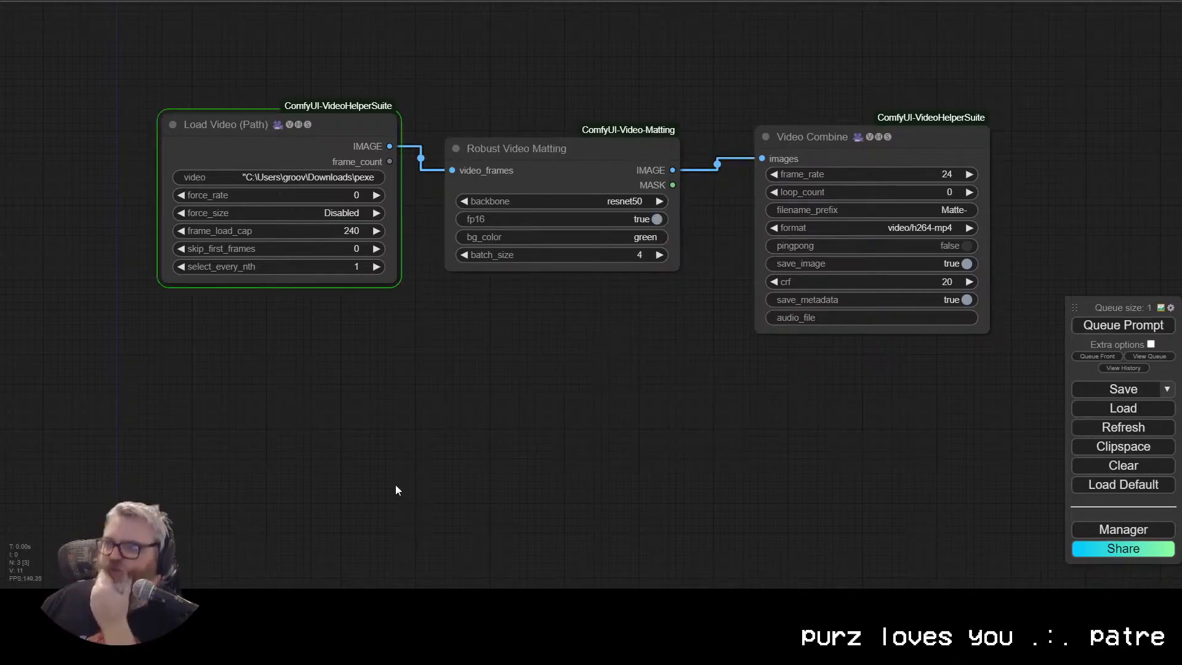
pyautogui.click(363, 601)
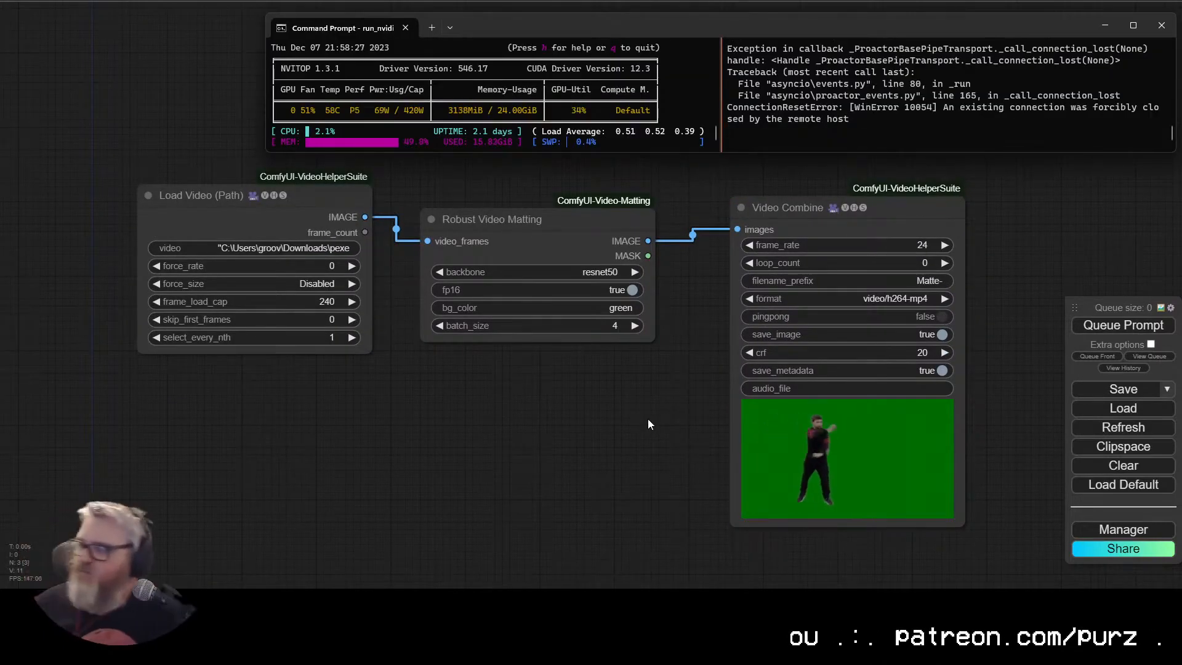
# Step: Inspect the green-background result in the Video Combine preview and set the Load Video node's frame_load_cap to 0
pyautogui.scroll(6, 656, 448)
pyautogui.moveTo(718, 441); pyautogui.dragTo(153, 312)
pyautogui.scroll(5, 752, 337)
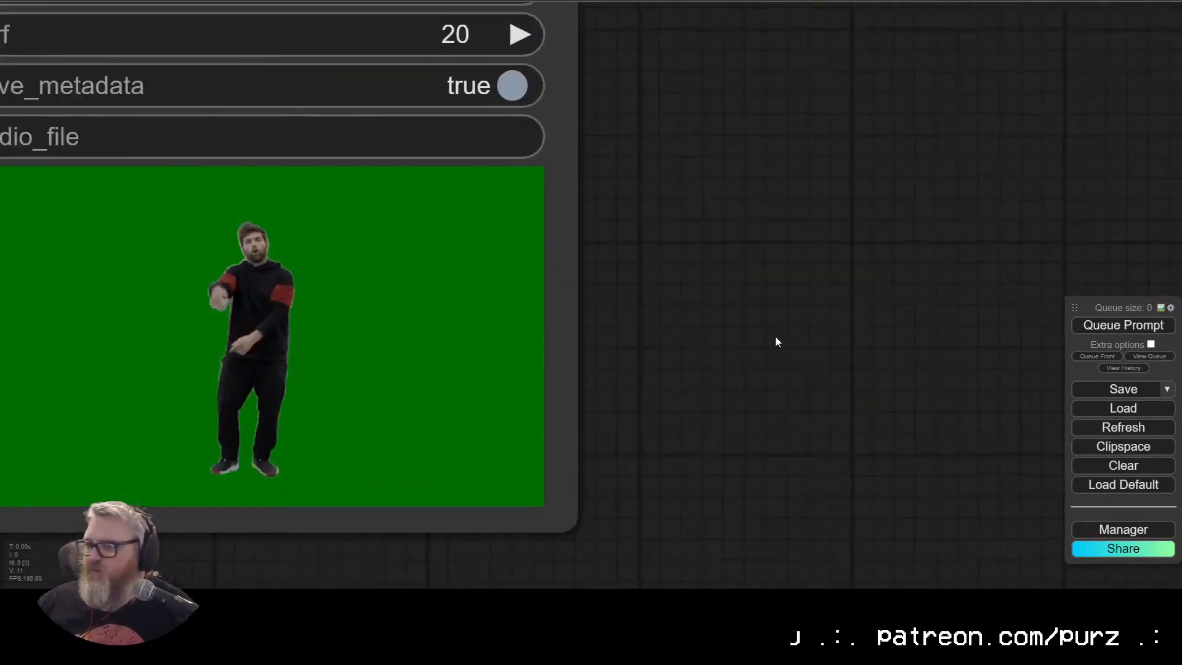
pyautogui.moveTo(730, 335); pyautogui.dragTo(1006, 328)
pyautogui.scroll(-2, 57, 338)
pyautogui.moveTo(57, 337); pyautogui.dragTo(798, 533)
pyautogui.scroll(-6, 608, 460)
pyautogui.click(322, 342)
pyautogui.write('0')
pyautogui.press('Return')
# Step: Add a Mask To Image (mtb) node below Robust Video Matting, fed from its MASK output
pyautogui.moveTo(515, 425); pyautogui.dragTo(138, 361)
pyautogui.moveTo(342, 218); pyautogui.dragTo(197, 430)
pyautogui.click(222, 433)
pyautogui.click(293, 423)
pyautogui.moveTo(293, 422); pyautogui.dragTo(208, 401)
pyautogui.moveTo(332, 454); pyautogui.dragTo(523, 333)
pyautogui.click(539, 347)
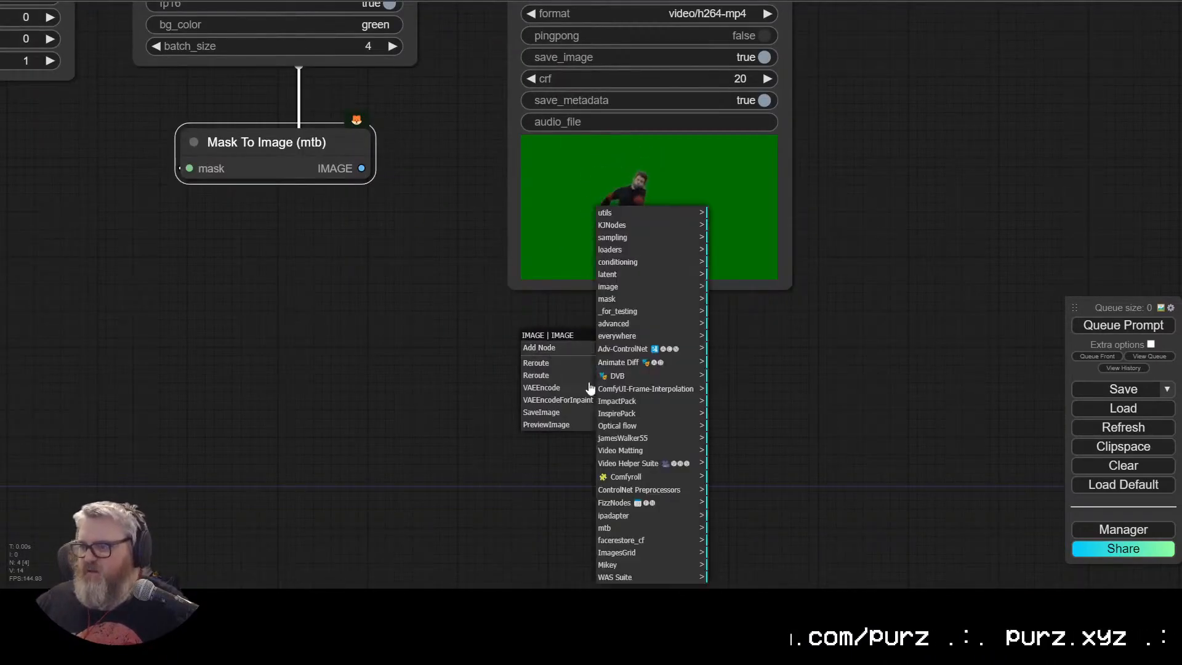
pyautogui.doubleClick(825, 382)
pyautogui.moveTo(618, 412); pyautogui.dragTo(608, 412)
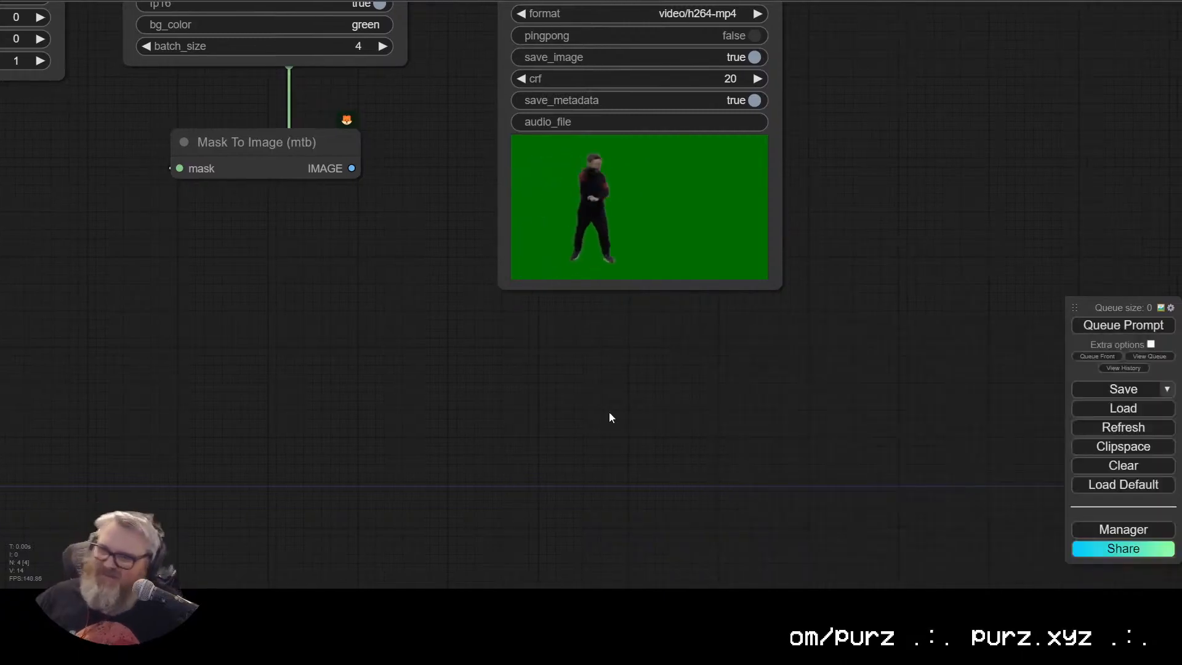
# Step: Paste a second Video Combine fed by the Mask To Image output, set its filename_prefix to Matte-Mask-, and queue the workflow
pyautogui.doubleClick(319, 343)
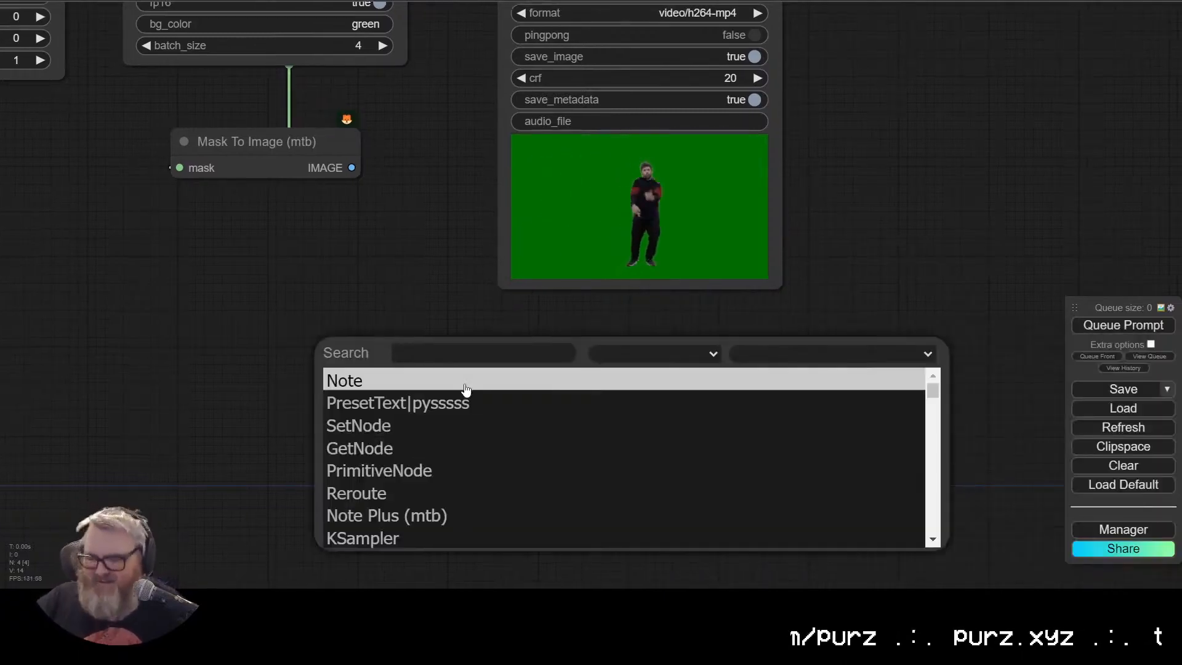
pyautogui.hotkey('ctrl', 'v')
pyautogui.moveTo(351, 168); pyautogui.dragTo(526, 393)
pyautogui.click(684, 330)
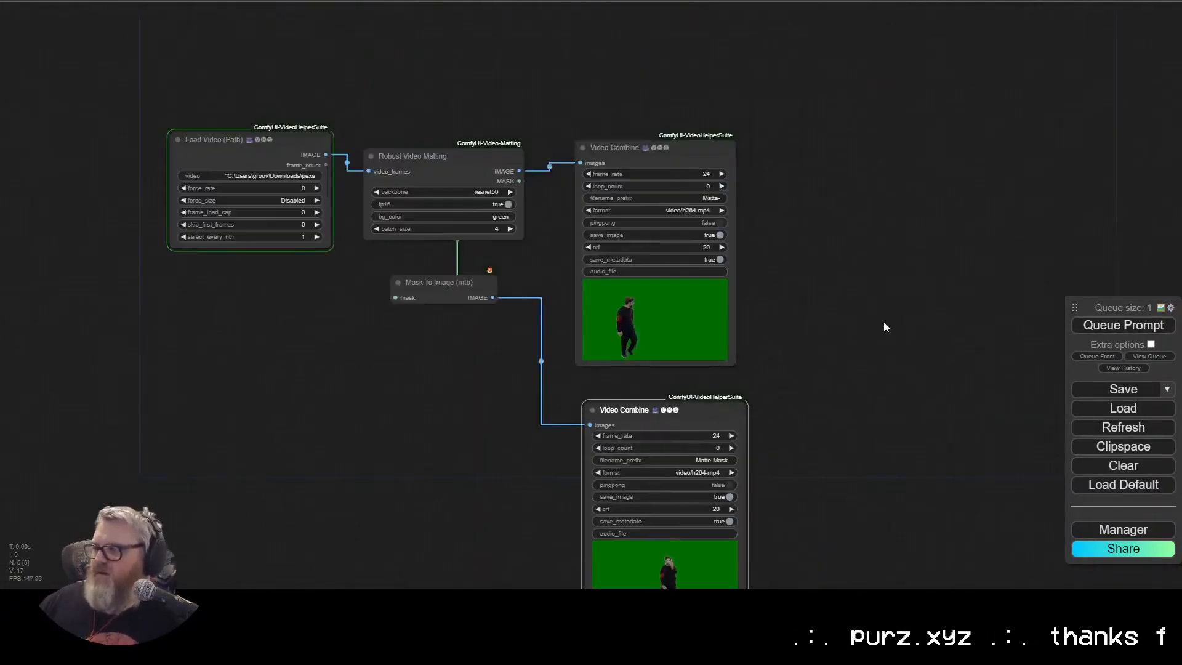
# Step: Arrange the matting nodes compactly, with Robust Video Matting and Mask To Image above the two side-by-side Video Combine nodes
pyautogui.moveTo(888, 330); pyautogui.dragTo(931, 247)
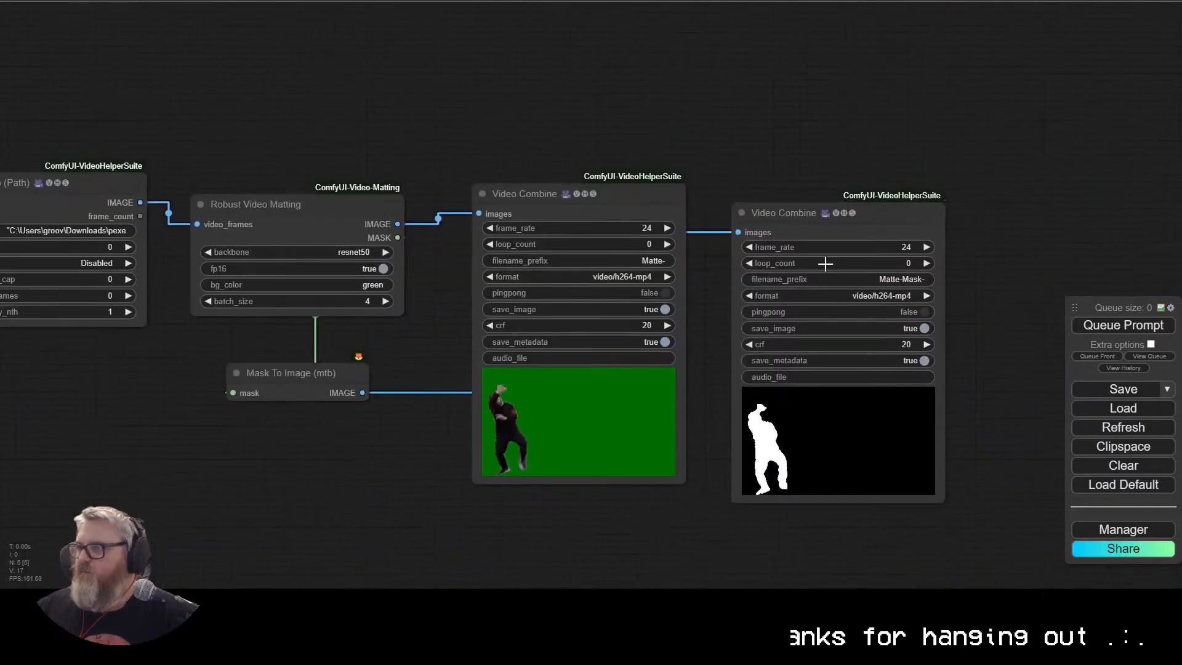
pyautogui.moveTo(290, 373); pyautogui.dragTo(766, 132)
pyautogui.moveTo(255, 204); pyautogui.dragTo(569, 42)
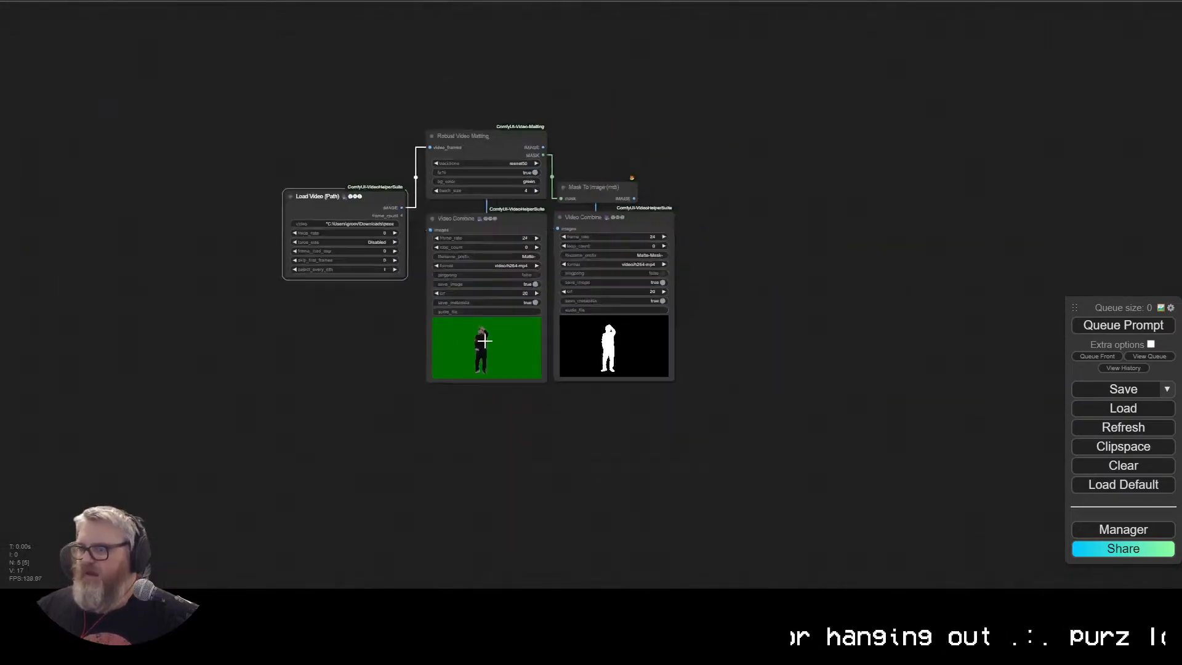
pyautogui.scroll(-2, 537, 460)
pyautogui.moveTo(618, 425); pyautogui.dragTo(274, 122)
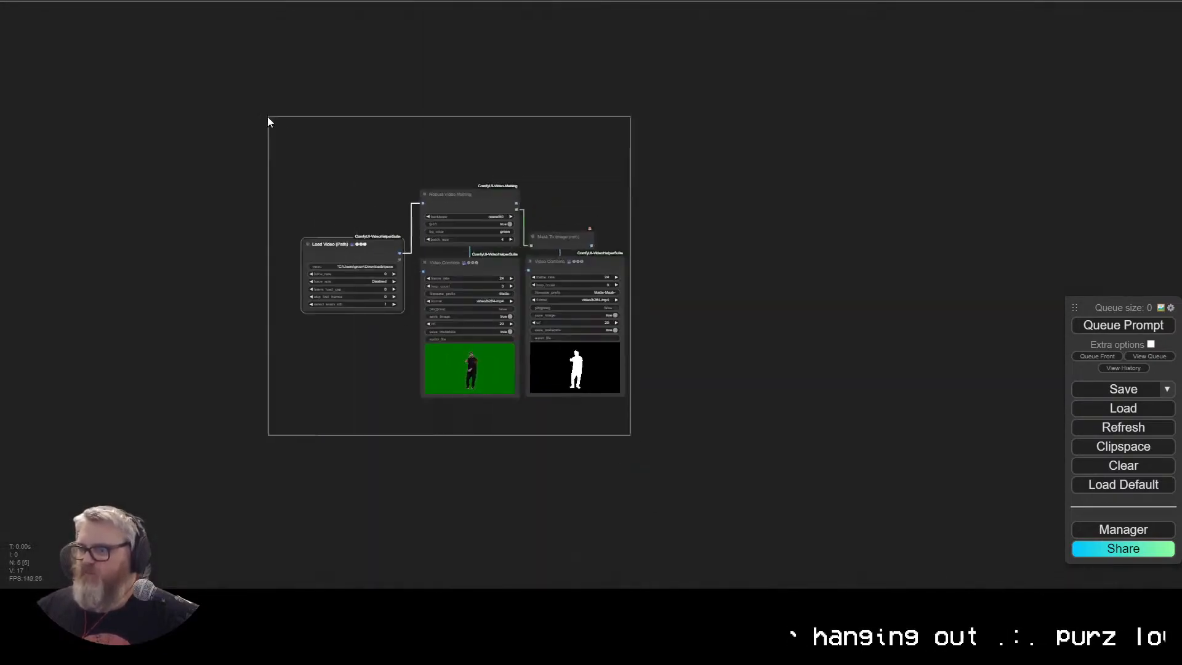
pyautogui.scroll(4, 323, 342)
pyautogui.scroll(1, 291, 387)
pyautogui.moveTo(291, 387); pyautogui.dragTo(266, 425)
pyautogui.click(195, 411)
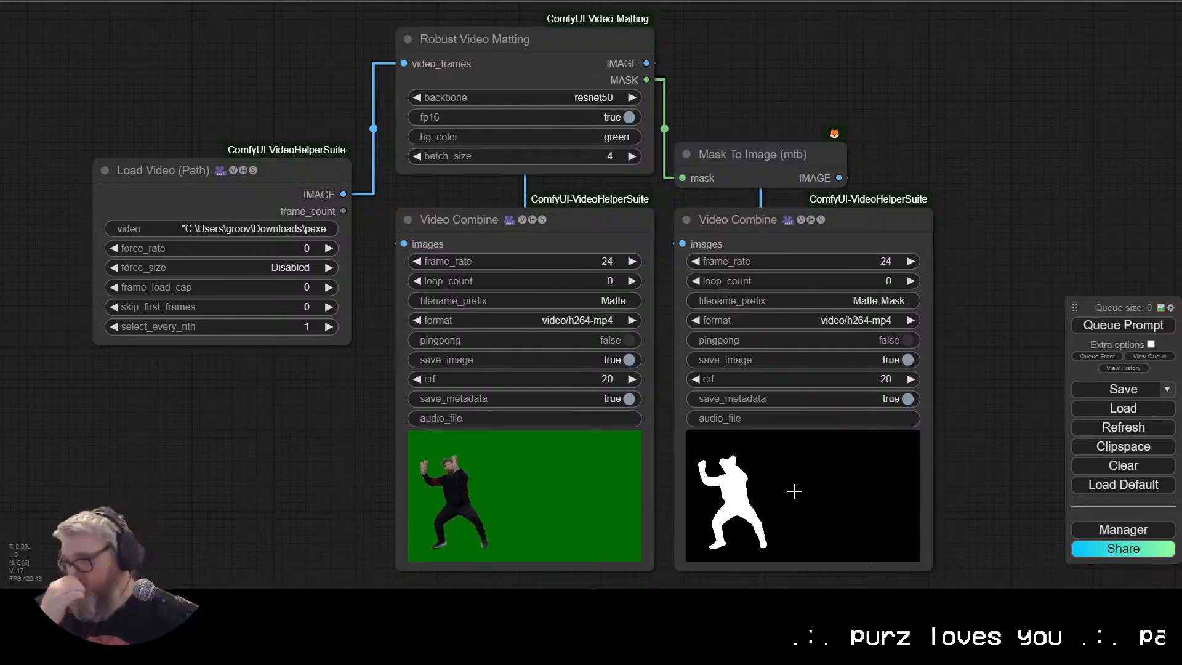
pyautogui.hotkey('ctrl', 'Tab')
pyautogui.hotkey('ctrl', 'Tab')
pyautogui.hotkey('ctrl', 'Tab')
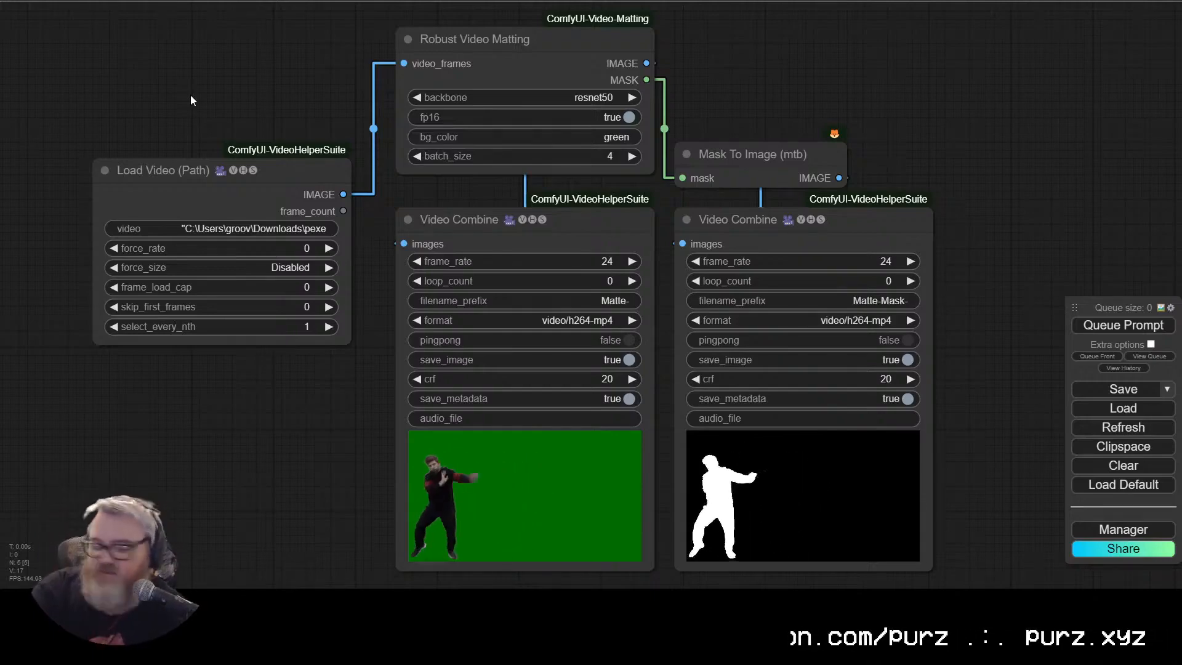
# Step: Nudge the mask Video Combine node into place and save the workflow under the name "Mattin"
pyautogui.moveTo(887, 218); pyautogui.dragTo(885, 216)
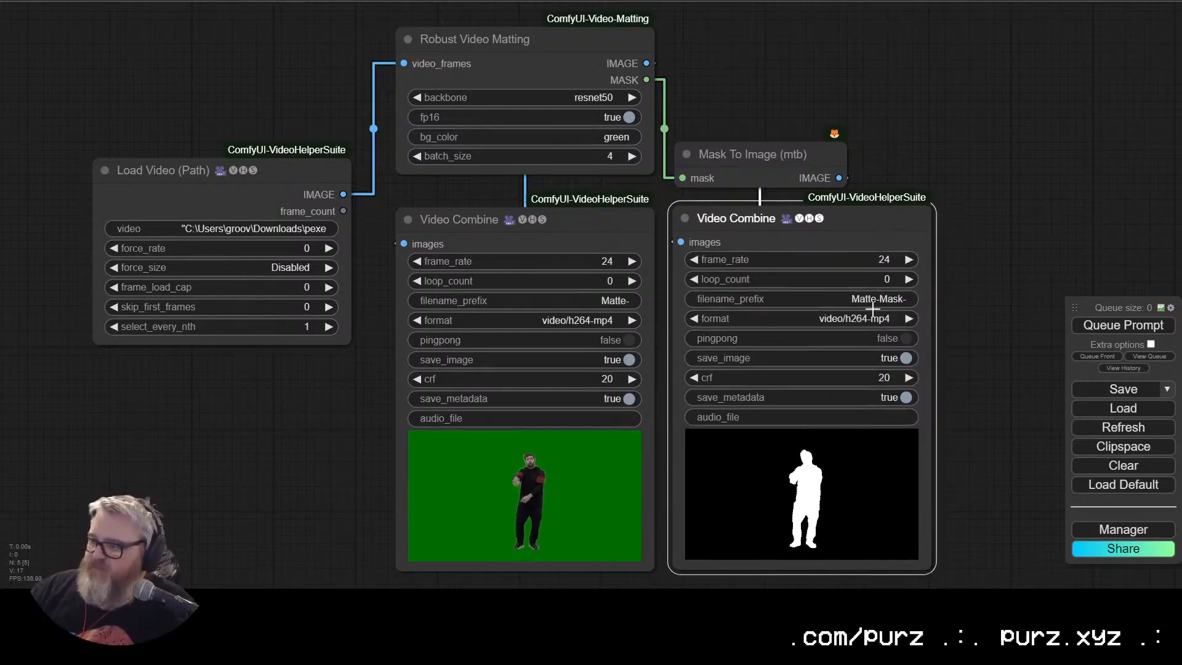
pyautogui.scroll(-3, 1019, 280)
pyautogui.moveTo(1004, 287); pyautogui.dragTo(862, 275)
pyautogui.scroll(3, 683, 319)
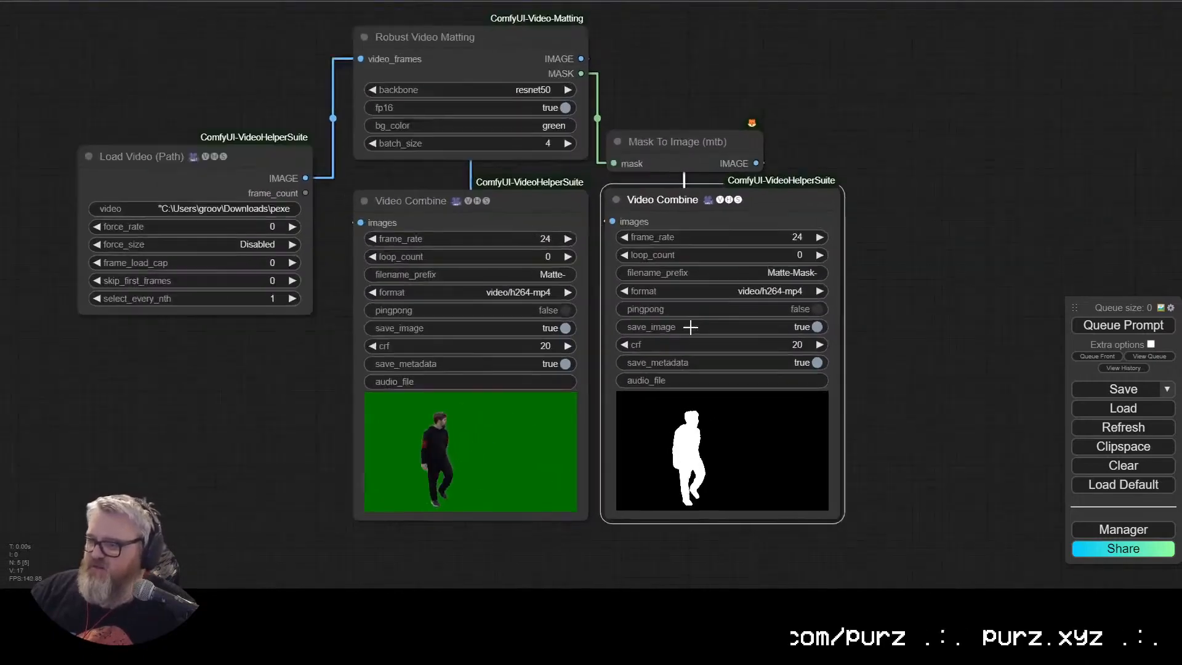
pyautogui.scroll(-2, 709, 295)
pyautogui.click(763, 81)
pyautogui.click(1141, 395)
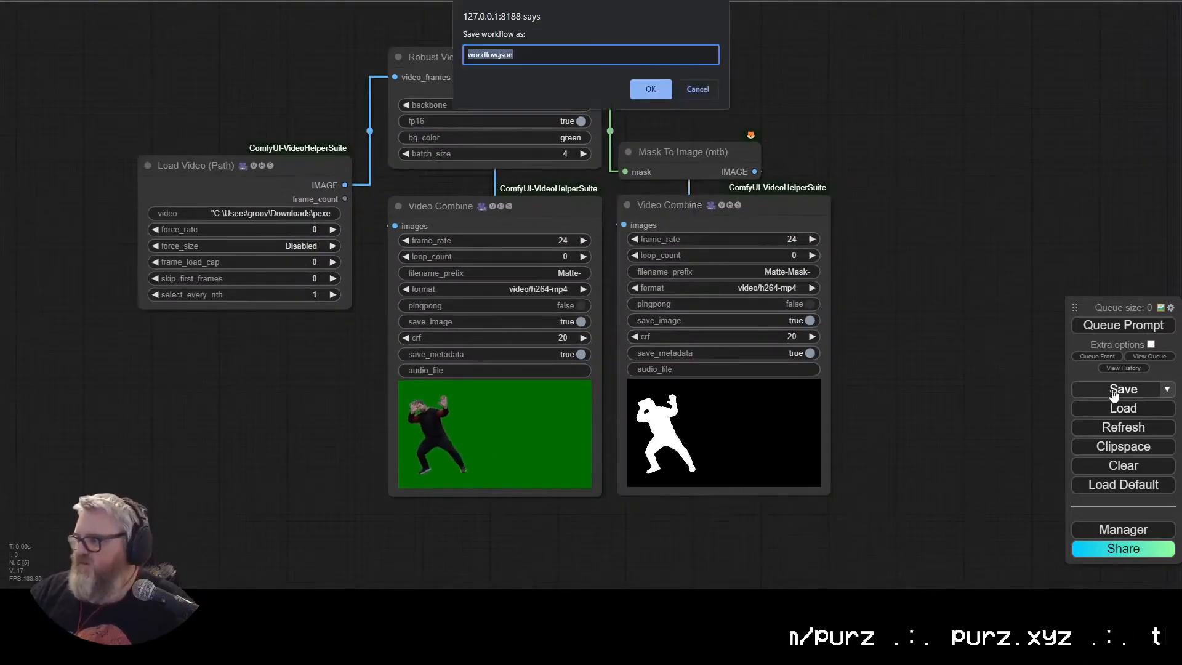
pyautogui.write('Mattin')
pyautogui.press('Return')
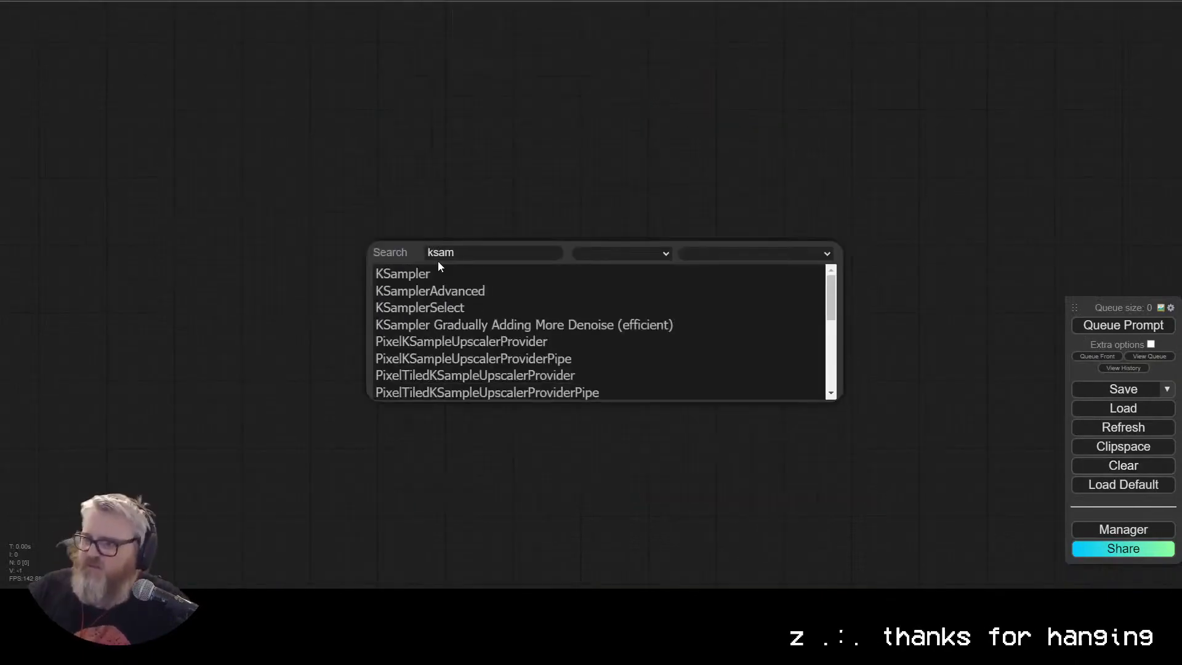
# Step: Add a KSampler node to the empty canvas and attach a VAE Decode node to its LATENT output
pyautogui.click(438, 271)
pyautogui.moveTo(644, 271); pyautogui.dragTo(714, 234)
pyautogui.click(717, 228)
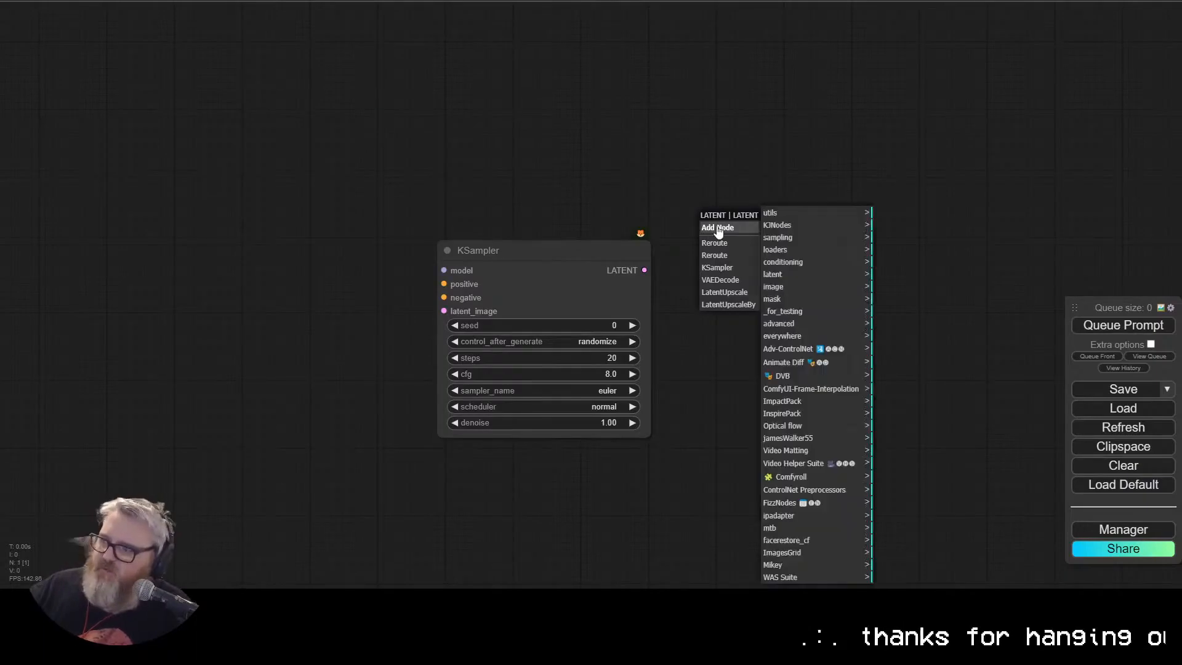
pyautogui.moveTo(644, 271); pyautogui.dragTo(676, 271)
pyautogui.click(708, 334)
pyautogui.click(908, 276)
# Step: Add a VHS_VideoCombine node from the VAE Decode IMAGE output
pyautogui.moveTo(816, 293); pyautogui.dragTo(896, 236)
pyautogui.write('videocomb')
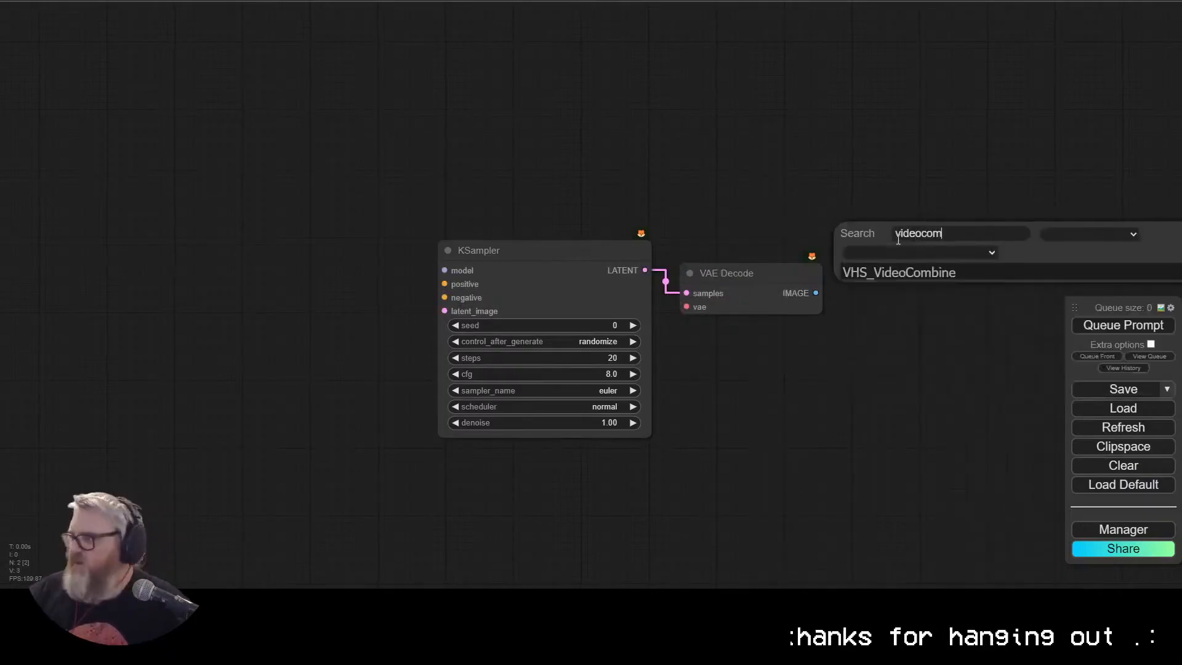
pyautogui.press('Return')
pyautogui.moveTo(874, 176); pyautogui.dragTo(601, 237)
# Step: Add a FILM VFI node fed by VAE Decode and connect its IMAGE output to a pasted copy of Video Combine
pyautogui.doubleClick(600, 232)
pyautogui.write('film')
pyautogui.moveTo(542, 353); pyautogui.dragTo(645, 171)
pyautogui.click(678, 286)
pyautogui.hotkey('ctrl', 'v')
pyautogui.moveTo(933, 171); pyautogui.dragTo(868, 303)
# Step: Set the Video Combine frame_rate to 24 and the two nodes' filename prefixes to 24fps- and FILM-24fps-AnimateDiff
pyautogui.click(801, 319)
pyautogui.write('24')
pyautogui.click(800, 350)
pyautogui.write('24fps-')
pyautogui.press('Return')
pyautogui.click(985, 350)
pyautogui.write('FILM-24f')
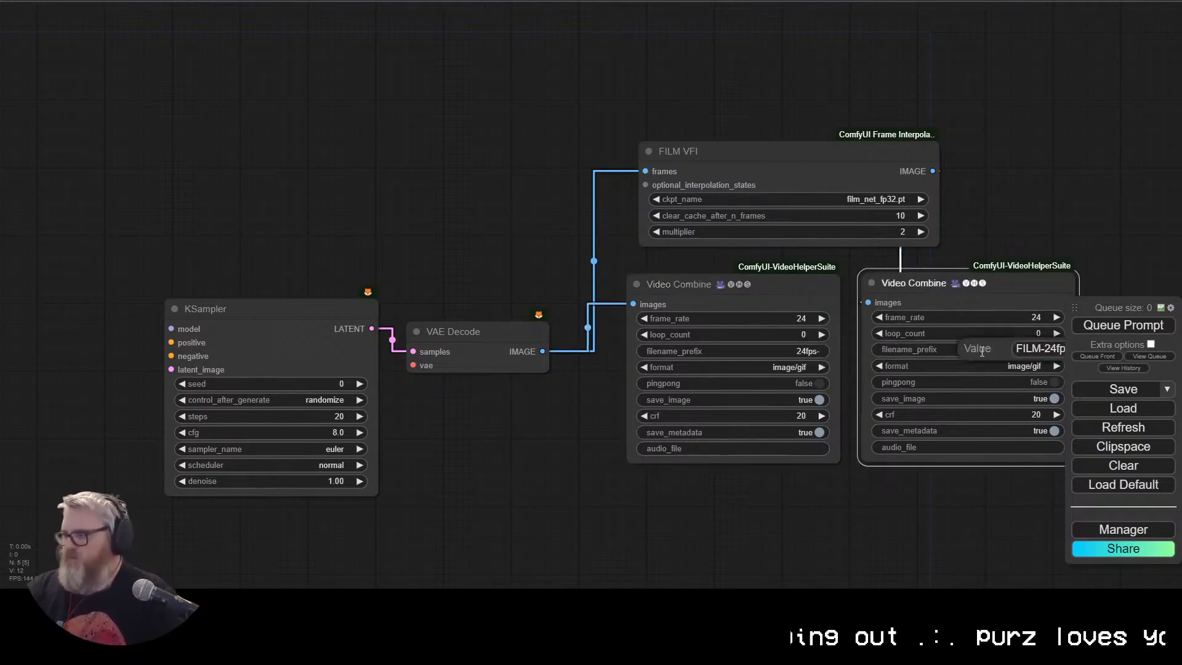
# Step: Set the output format of both Video Combine nodes to video/h264-mp4
pyautogui.moveTo(986, 505); pyautogui.dragTo(609, 447)
pyautogui.click(593, 286)
pyautogui.click(418, 308)
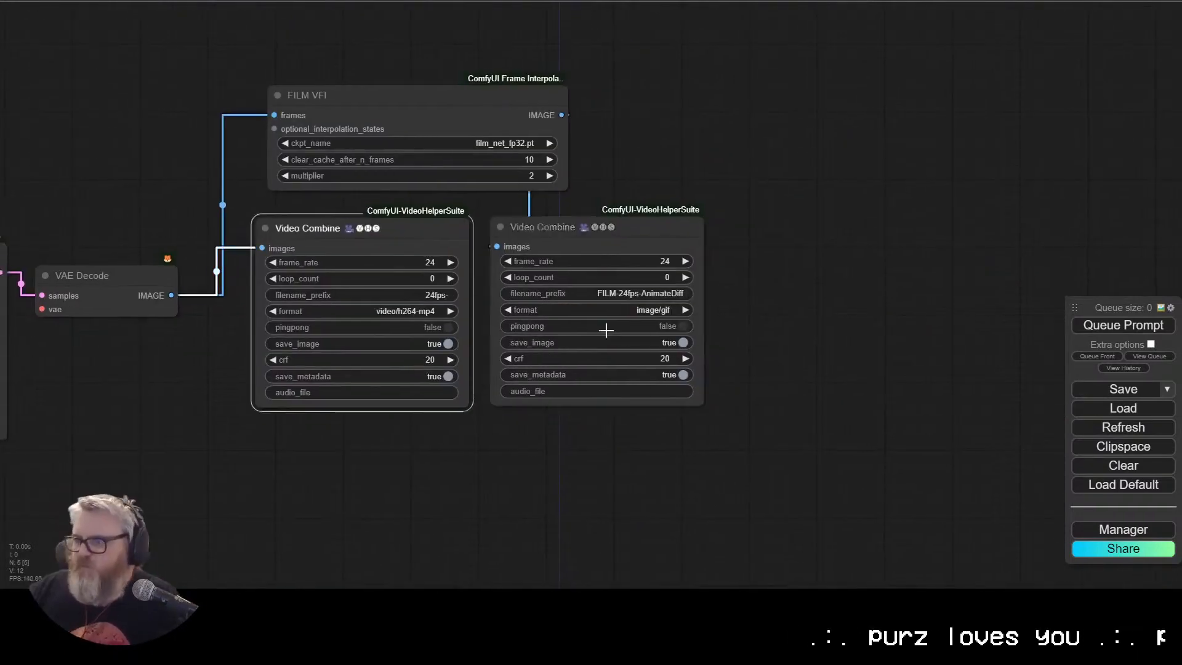
pyautogui.click(450, 361)
pyautogui.click(653, 309)
pyautogui.click(680, 361)
# Step: Add an AnimateDiff Loader feeding the KSampler model input, with a Uniform Context Options node connected to its context_options
pyautogui.moveTo(345, 456); pyautogui.dragTo(672, 536)
pyautogui.moveTo(677, 174); pyautogui.dragTo(898, 171)
pyautogui.moveTo(179, 205); pyautogui.dragTo(673, 234)
pyautogui.moveTo(624, 380); pyautogui.dragTo(480, 349)
pyautogui.write('anima')
pyautogui.click(524, 369)
pyautogui.moveTo(319, 346); pyautogui.dragTo(369, 203)
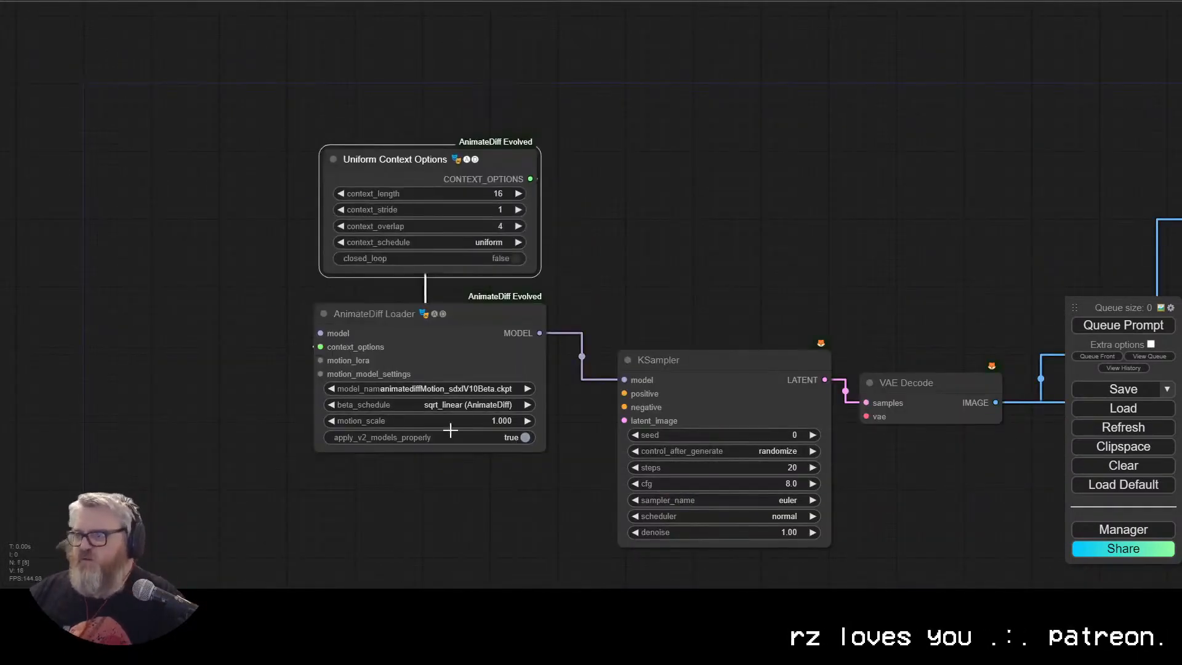
# Step: Choose temporaldiff-v1-animatediff.safetensors as the AnimateDiff Loader's motion model
pyautogui.moveTo(455, 492); pyautogui.dragTo(616, 369)
pyautogui.click(541, 264)
pyautogui.click(572, 340)
# Step: Add a Load Checkpoint node with deliberate_v3.safetensors and connect its MODEL output to the AnimateDiff Loader
pyautogui.moveTo(480, 208); pyautogui.dragTo(323, 162)
pyautogui.write('anima')
pyautogui.doubleClick(209, 193)
pyautogui.write('check')
pyautogui.click(266, 214)
pyautogui.moveTo(416, 201); pyautogui.dragTo(482, 208)
pyautogui.moveTo(290, 191); pyautogui.dragTo(179, 110)
pyautogui.click(185, 150)
# Step: Add a CLIP Text Encode node from the checkpoint's CLIP output, duplicate it, and connect CLIP to the copy
pyautogui.moveTo(305, 124); pyautogui.dragTo(146, 230)
pyautogui.click(176, 272)
pyautogui.moveTo(324, 238); pyautogui.dragTo(290, 237)
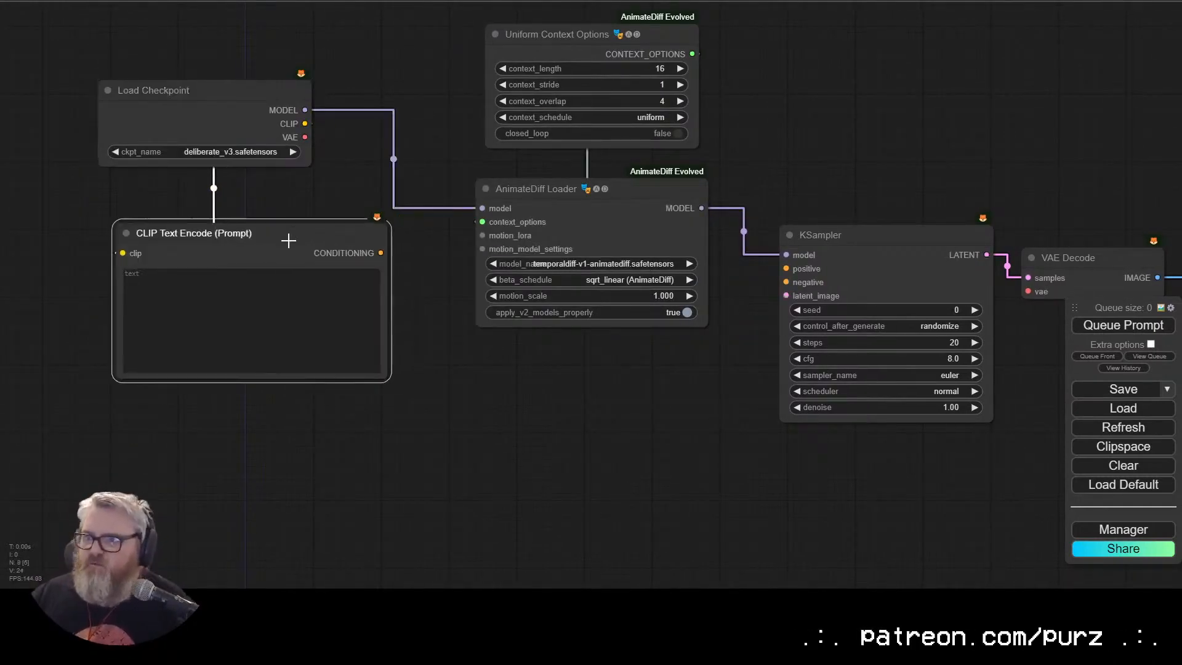
pyautogui.hotkey('ctrl', 'c')
pyautogui.hotkey('ctrl', 'v')
pyautogui.moveTo(203, 412); pyautogui.dragTo(199, 410)
pyautogui.moveTo(305, 123); pyautogui.dragTo(128, 424)
# Step: Connect the two CLIP Text Encode outputs to the KSampler's positive and negative inputs and move both nodes below Load Checkpoint
pyautogui.moveTo(380, 253); pyautogui.dragTo(786, 269)
pyautogui.moveTo(386, 424); pyautogui.dragTo(786, 282)
pyautogui.moveTo(277, 233); pyautogui.dragTo(274, 228)
pyautogui.moveTo(92, 200); pyautogui.dragTo(319, 483)
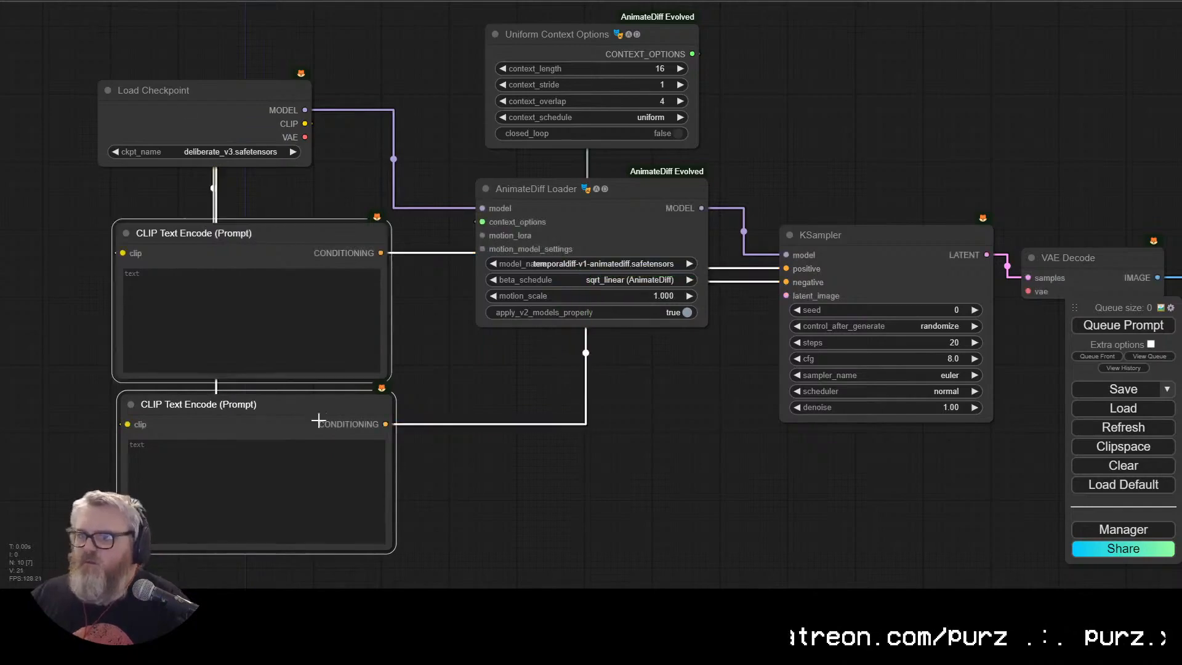
pyautogui.moveTo(278, 405); pyautogui.dragTo(205, 375)
# Step: Add an Apply ControlNet (Advanced) node below the AnimateDiff Loader
pyautogui.doubleClick(535, 453)
pyautogui.write('control')
pyautogui.click(543, 483)
pyautogui.moveTo(573, 443); pyautogui.dragTo(550, 460)
# Step: Add a Load Advanced ControlNet Model node to the control_net input and select control_v1p_sd15_qrcode_monster.safetensors
pyautogui.moveTo(519, 508); pyautogui.dragTo(526, 385)
pyautogui.click(678, 475)
pyautogui.click(559, 415)
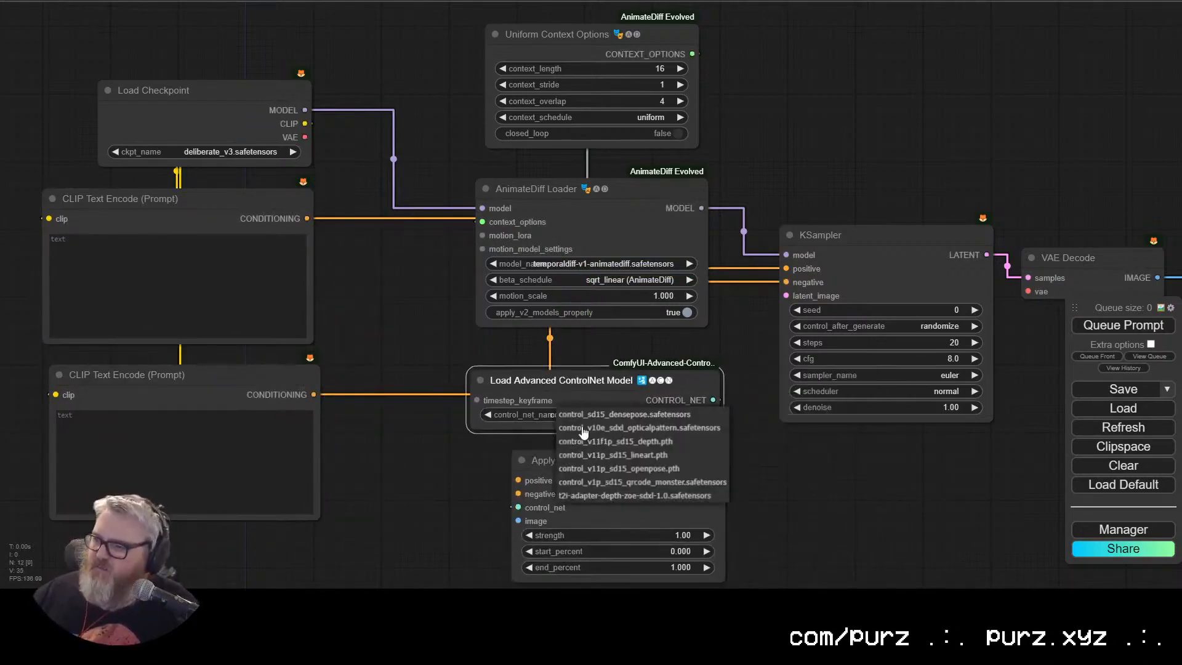
pyautogui.click(609, 482)
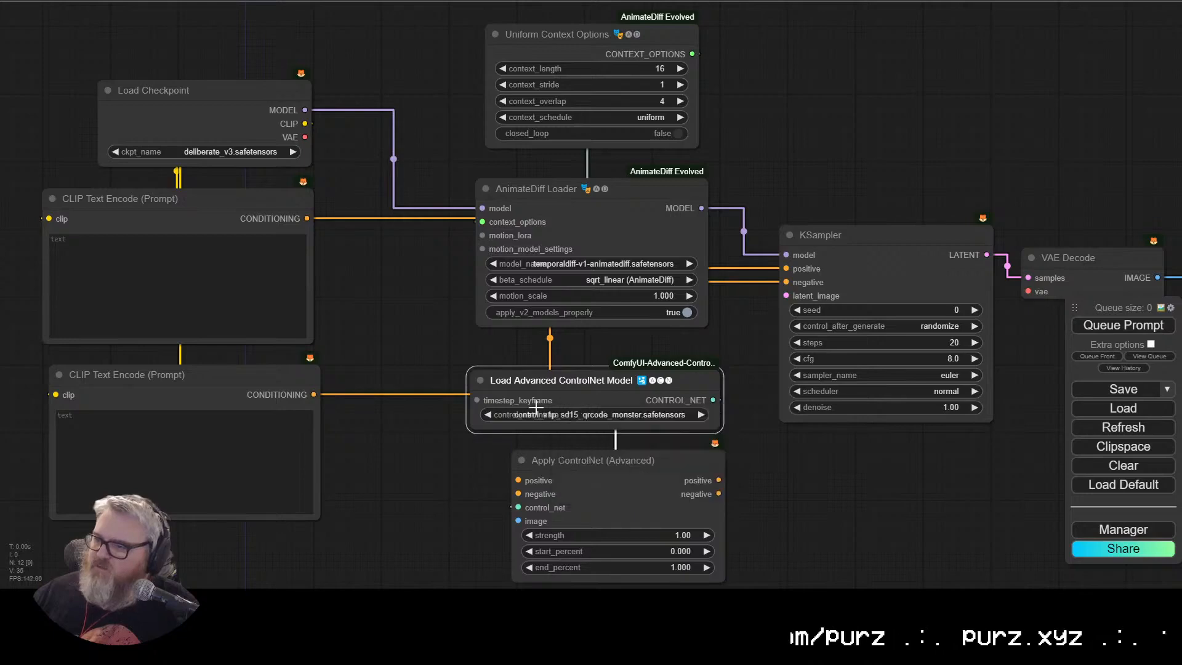
# Step: Route both CLIP Text Encode outputs through Apply ControlNet (Advanced) and connect its positive and negative outputs to the KSampler
pyautogui.moveTo(296, 218); pyautogui.dragTo(519, 481)
pyautogui.moveTo(314, 394); pyautogui.dragTo(521, 497)
pyautogui.moveTo(306, 218); pyautogui.dragTo(519, 481)
pyautogui.moveTo(720, 481); pyautogui.dragTo(786, 282)
pyautogui.moveTo(657, 483); pyautogui.dragTo(580, 433)
# Step: Add an Empty Latent Image node feeding the KSampler's latent_image input and connect the checkpoint's VAE to VAE Decode
pyautogui.doubleClick(873, 471)
pyautogui.write('empty')
pyautogui.press('Return')
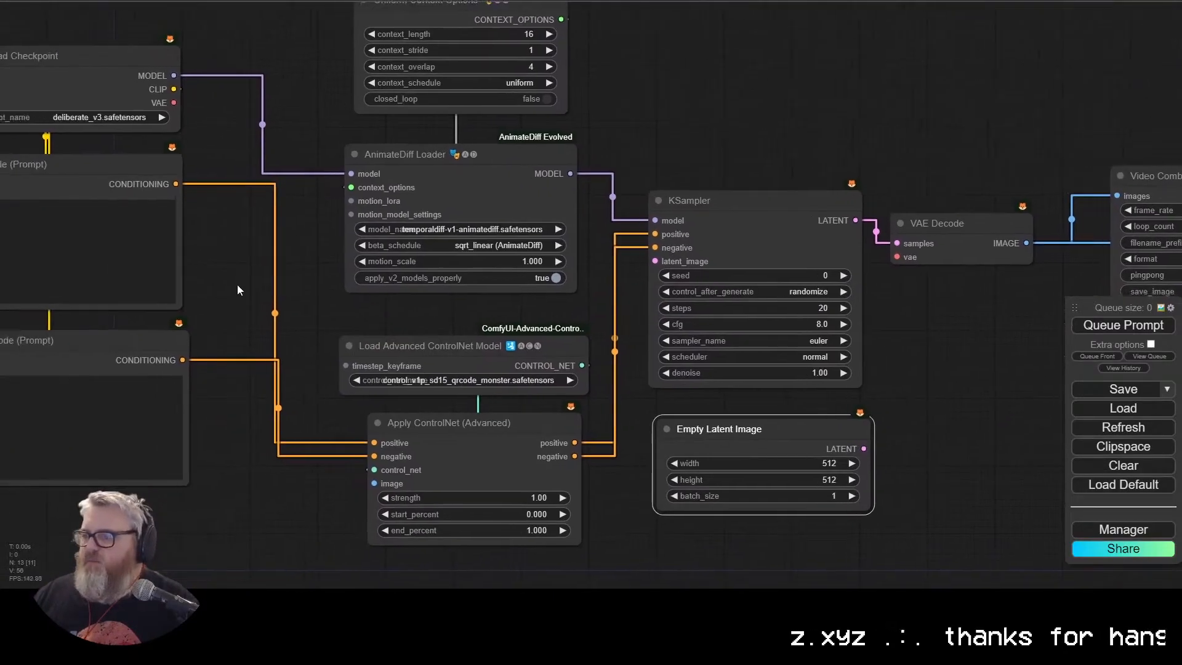
pyautogui.moveTo(864, 448); pyautogui.dragTo(654, 263)
pyautogui.moveTo(172, 104); pyautogui.dragTo(898, 257)
# Step: Color the positive CLIP Text Encode node green and the negative one red
pyautogui.rightClick(96, 164)
pyautogui.click(136, 342)
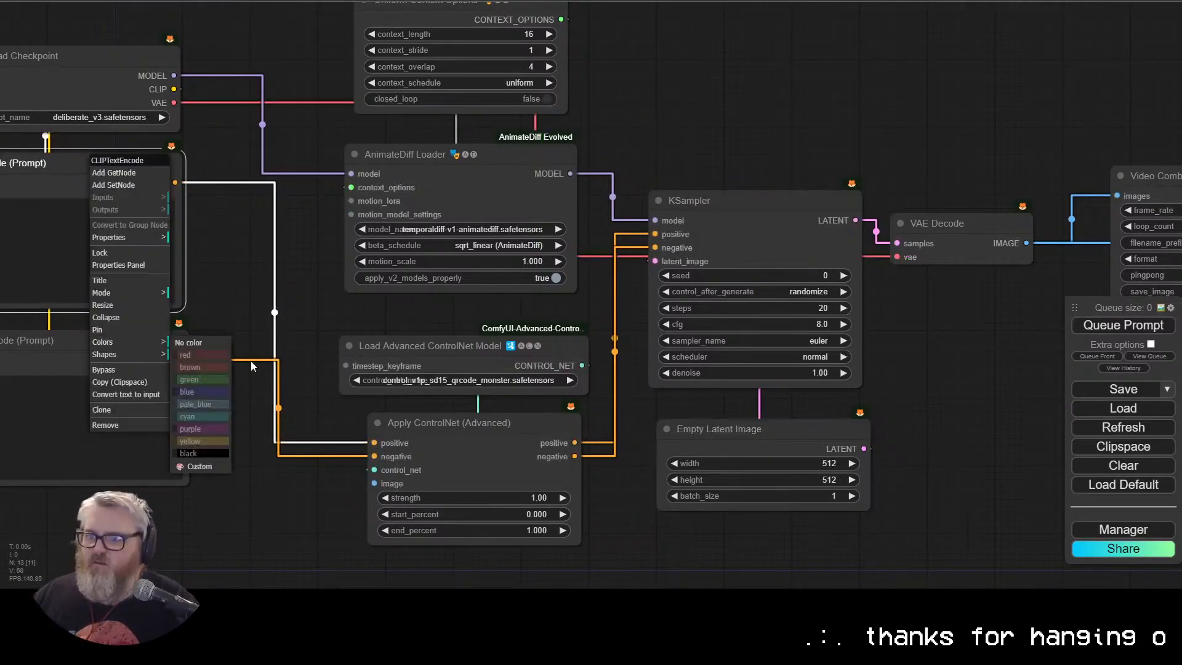
pyautogui.click(217, 382)
pyautogui.rightClick(134, 358)
pyautogui.click(139, 497)
pyautogui.click(227, 478)
pyautogui.scroll(-2, 326, 235)
pyautogui.moveTo(327, 234); pyautogui.dragTo(426, 240)
pyautogui.moveTo(244, 189); pyautogui.dragTo(353, 329)
pyautogui.click(434, 333)
pyautogui.scroll(3, 611, 342)
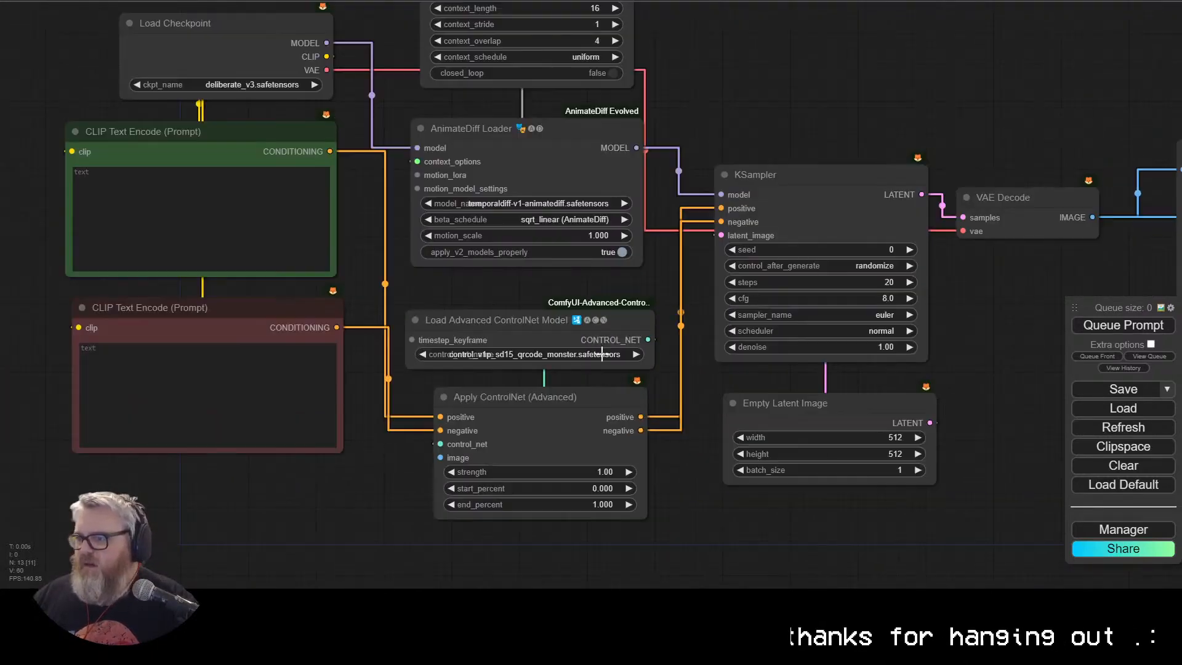
# Step: Add a Load Video (Path) node that feeds the image input of Apply ControlNet (Advanced)
pyautogui.moveTo(442, 458); pyautogui.dragTo(190, 507)
pyautogui.click(381, 499)
pyautogui.write('load')
pyautogui.scroll(-3, 381, 541)
pyautogui.click(381, 545)
# Step: Convert the Empty Latent Image's batch_size to an input and connect the Load Video node's frame_count to it
pyautogui.click(790, 418)
pyautogui.rightClick(790, 417)
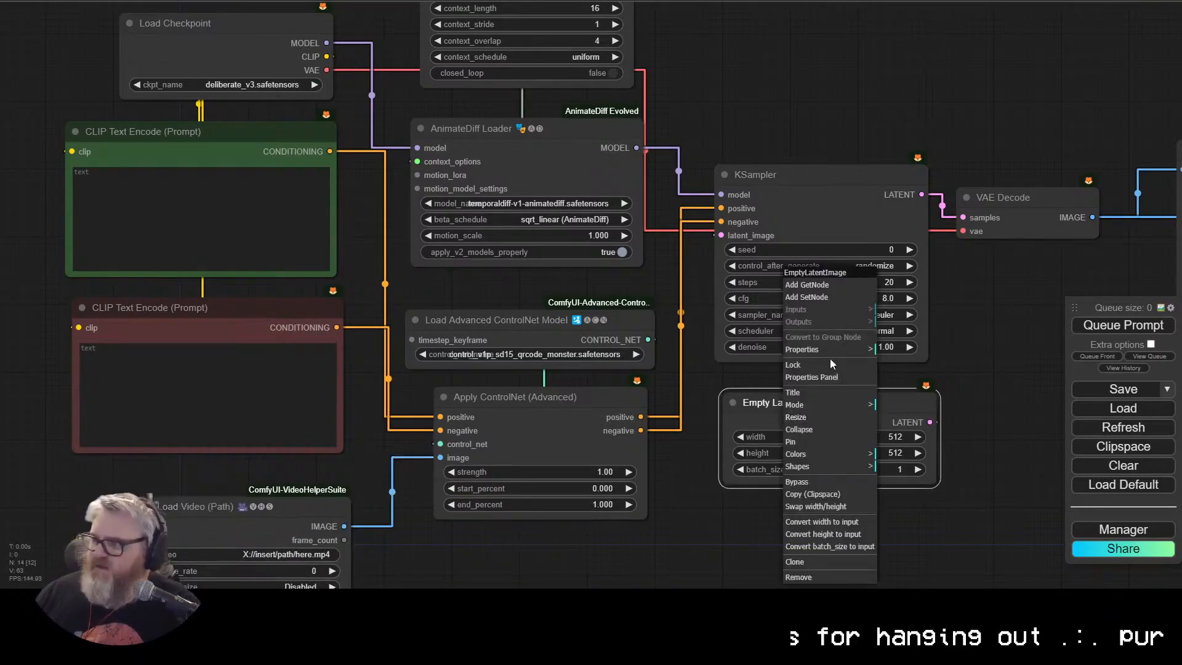
pyautogui.click(806, 546)
pyautogui.moveTo(345, 541); pyautogui.dragTo(730, 423)
pyautogui.moveTo(605, 527); pyautogui.dragTo(757, 273)
# Step: Paste the copied video file path into the Load Video (Path) node's video setting
pyautogui.moveTo(408, 270); pyautogui.dragTo(399, 254)
pyautogui.click(430, 283)
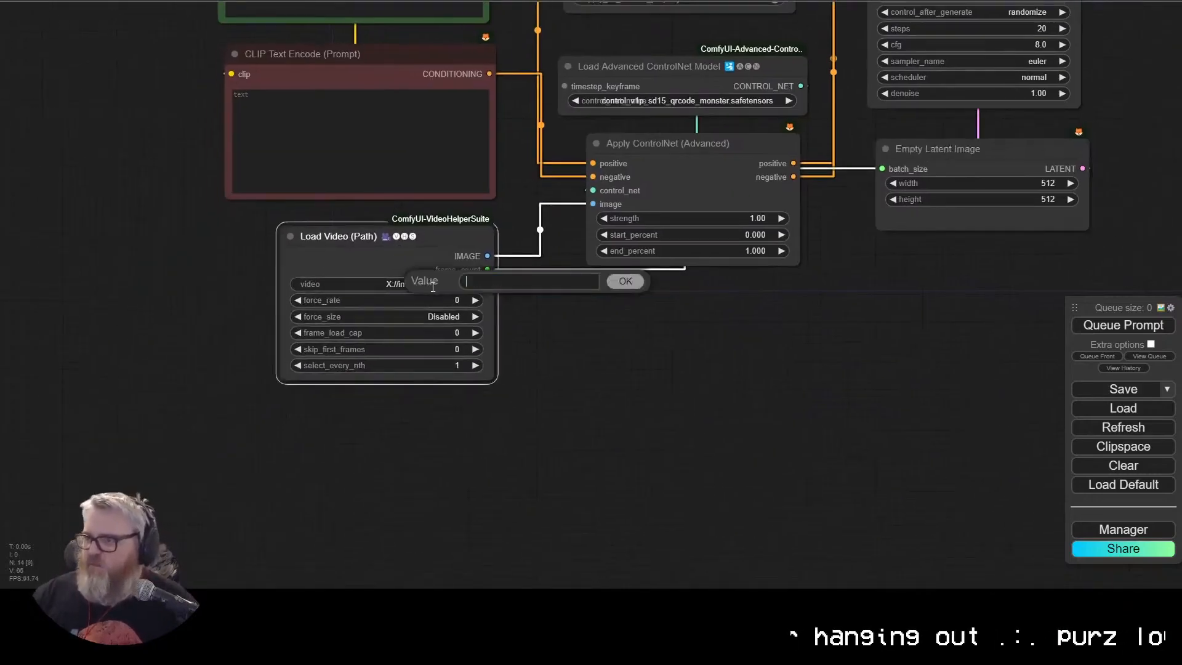
pyautogui.press('Escape')
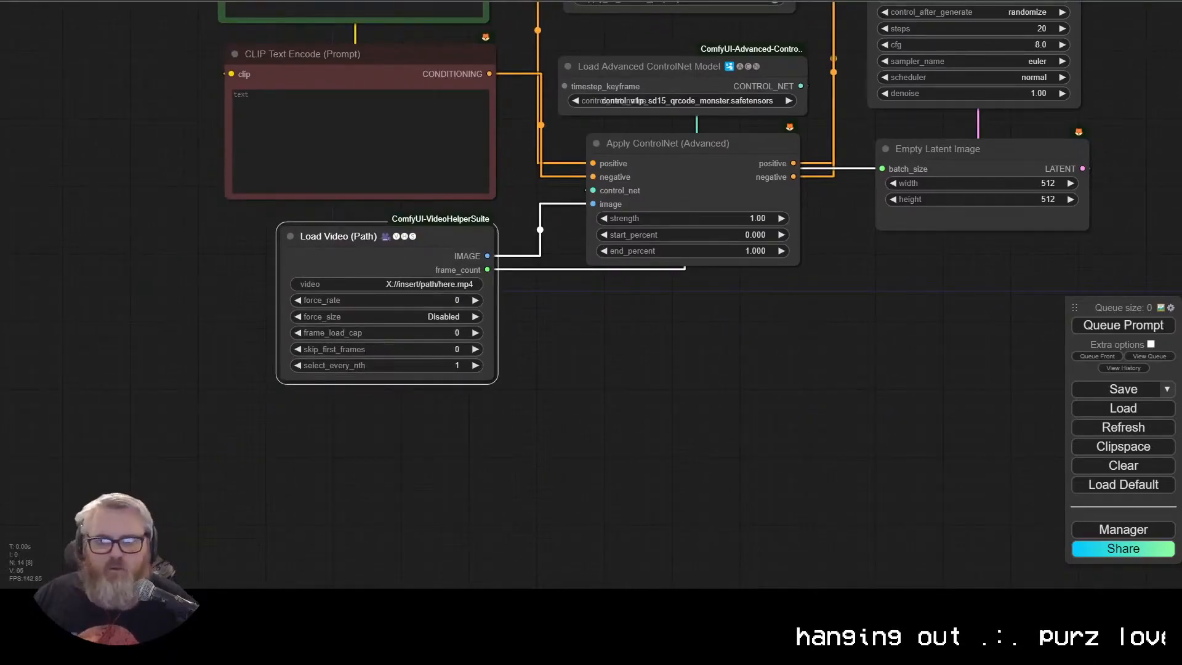
pyautogui.click(412, 284)
pyautogui.hotkey('ctrl', 'a')
pyautogui.hotkey('ctrl', 'v')
pyautogui.press('Return')
# Step: Set the Load Video node's frame_load_cap to 32, leaving force_size disabled
pyautogui.click(455, 349)
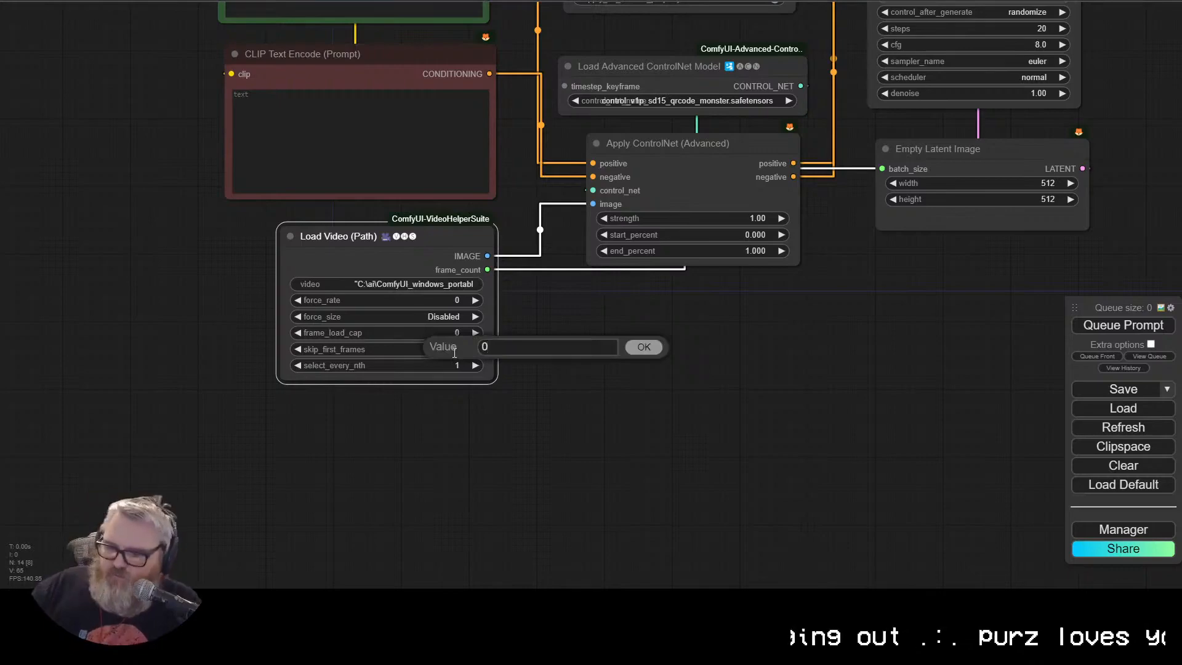
pyautogui.press('Escape')
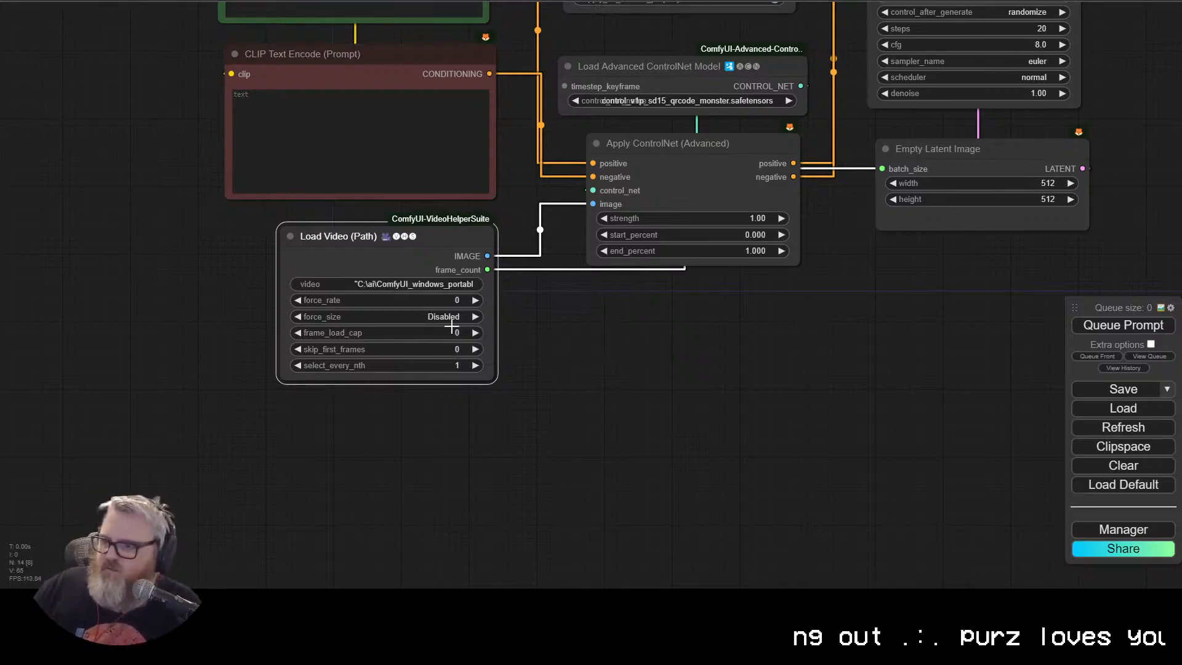
pyautogui.click(451, 330)
pyautogui.write('3')
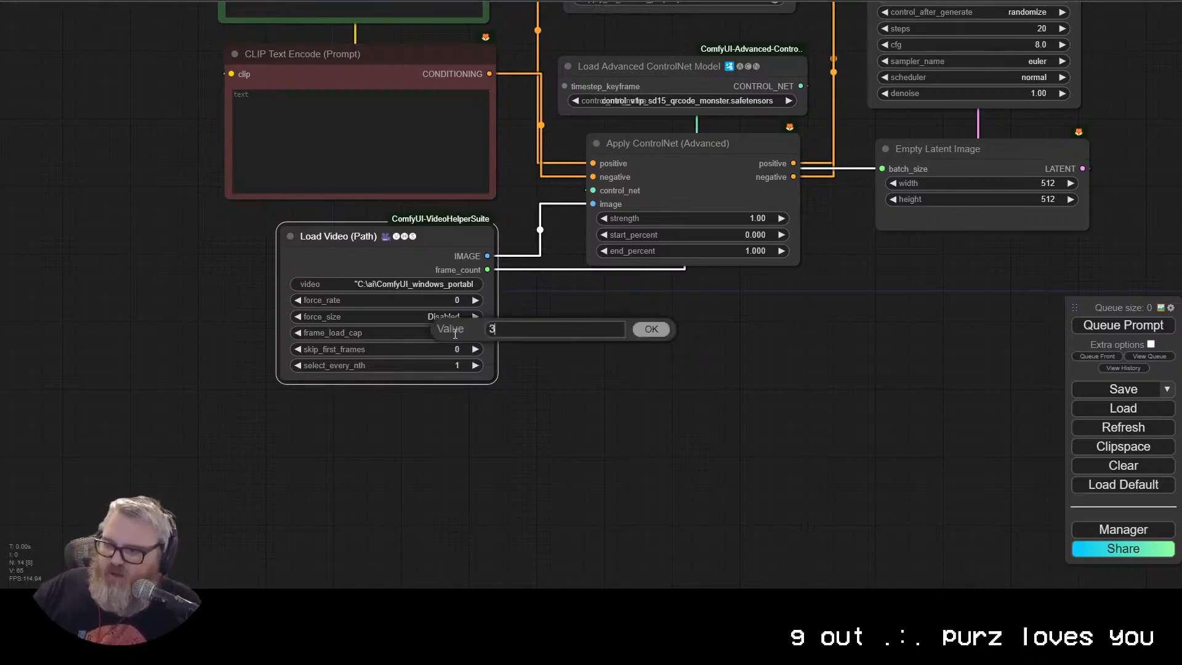
pyautogui.write('2')
pyautogui.press('Return')
pyautogui.click(444, 316)
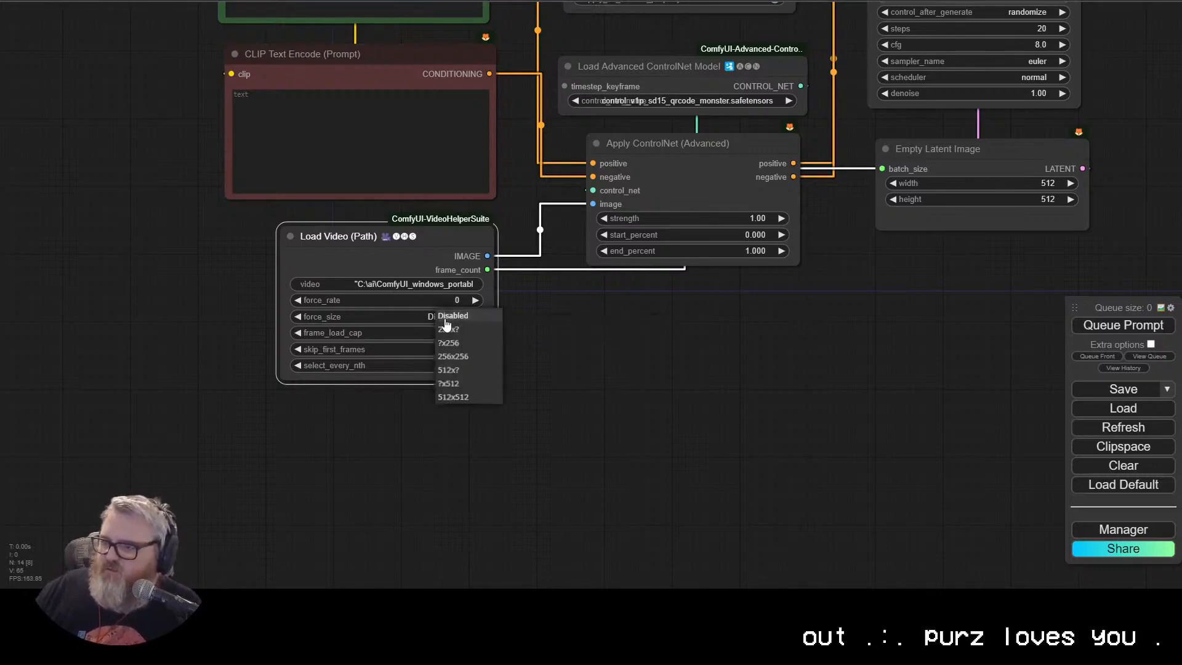
pyautogui.click(562, 330)
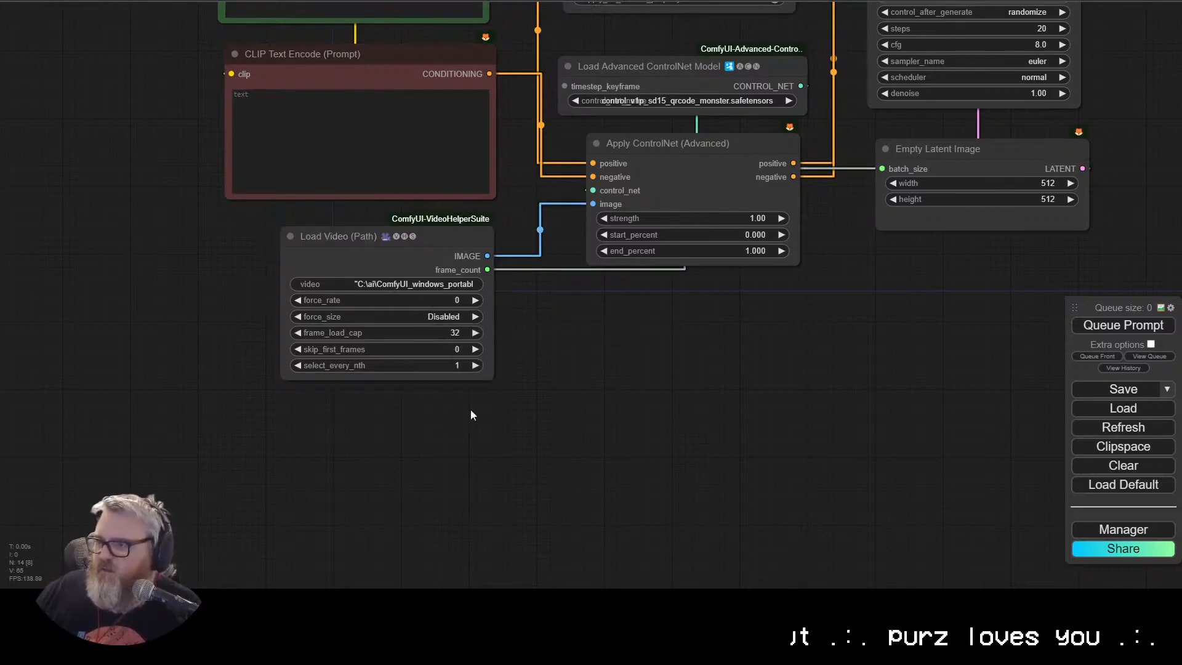
# Step: Set the Empty Latent Image size to 1024 wide and 576 high
pyautogui.moveTo(612, 308); pyautogui.dragTo(327, 362)
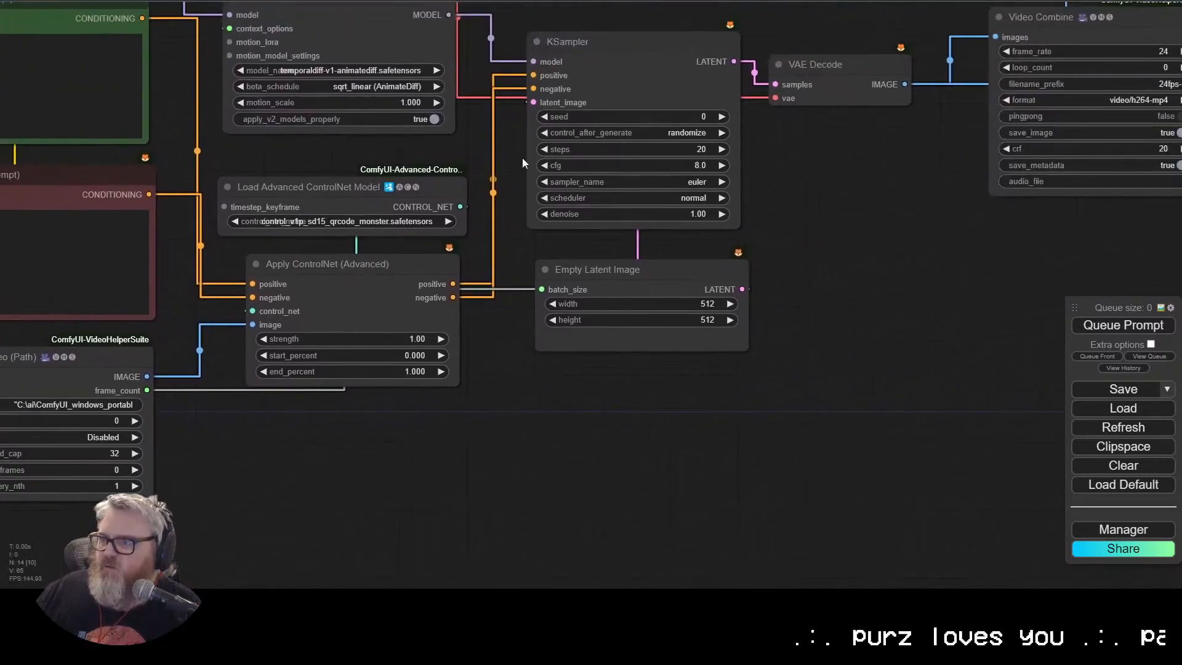
pyautogui.click(712, 304)
pyautogui.write('504')
pyautogui.press('BackSpace')
pyautogui.press('BackSpace')
pyautogui.press('BackSpace')
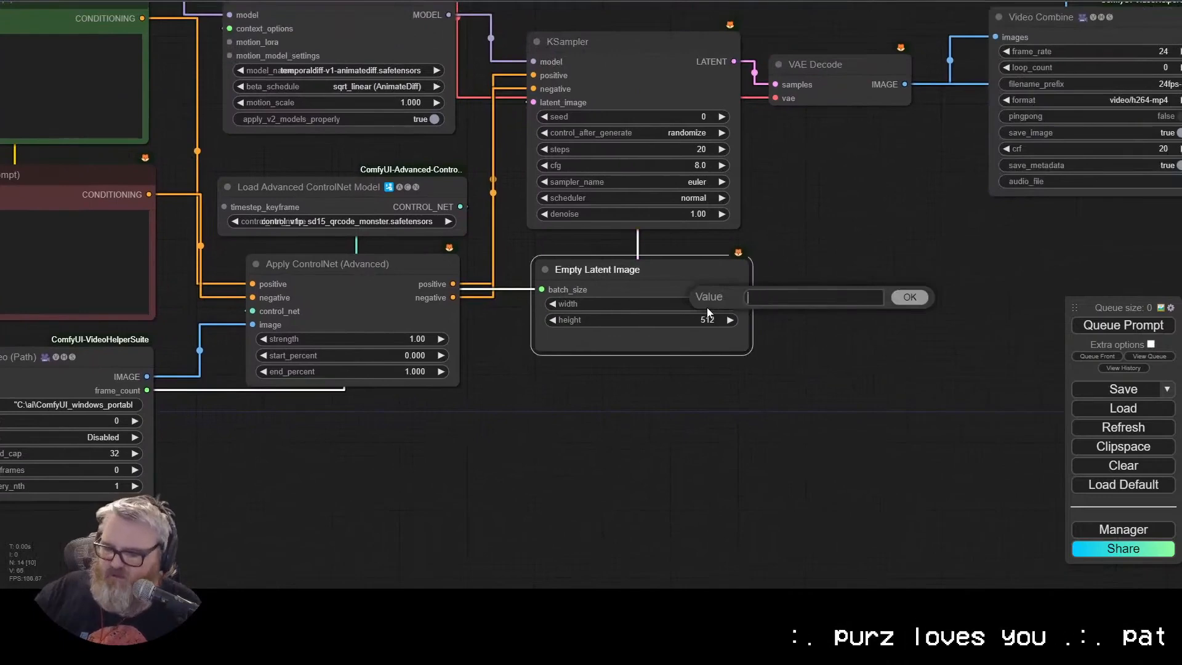
pyautogui.write('1024')
pyautogui.press('Return')
pyautogui.click(696, 319)
pyautogui.press('BackSpace')
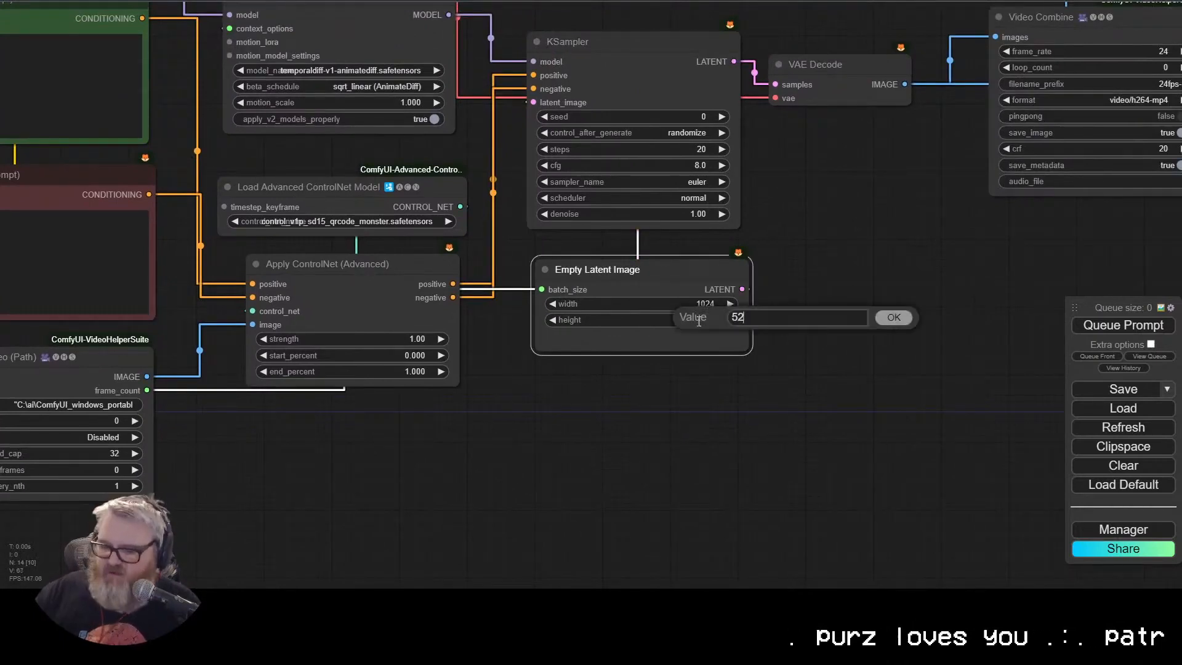
pyautogui.write('576')
pyautogui.press('Return')
# Step: Enter "nsfw, nude" as the negative prompt in the red CLIP Text Encode node
pyautogui.scroll(-2, 839, 184)
pyautogui.moveTo(840, 185); pyautogui.dragTo(868, 303)
pyautogui.click(698, 189)
pyautogui.click(438, 179)
pyautogui.click(451, 132)
pyautogui.click(225, 92)
pyautogui.click(214, 207)
pyautogui.click(165, 370)
pyautogui.write('nsfw, nude')
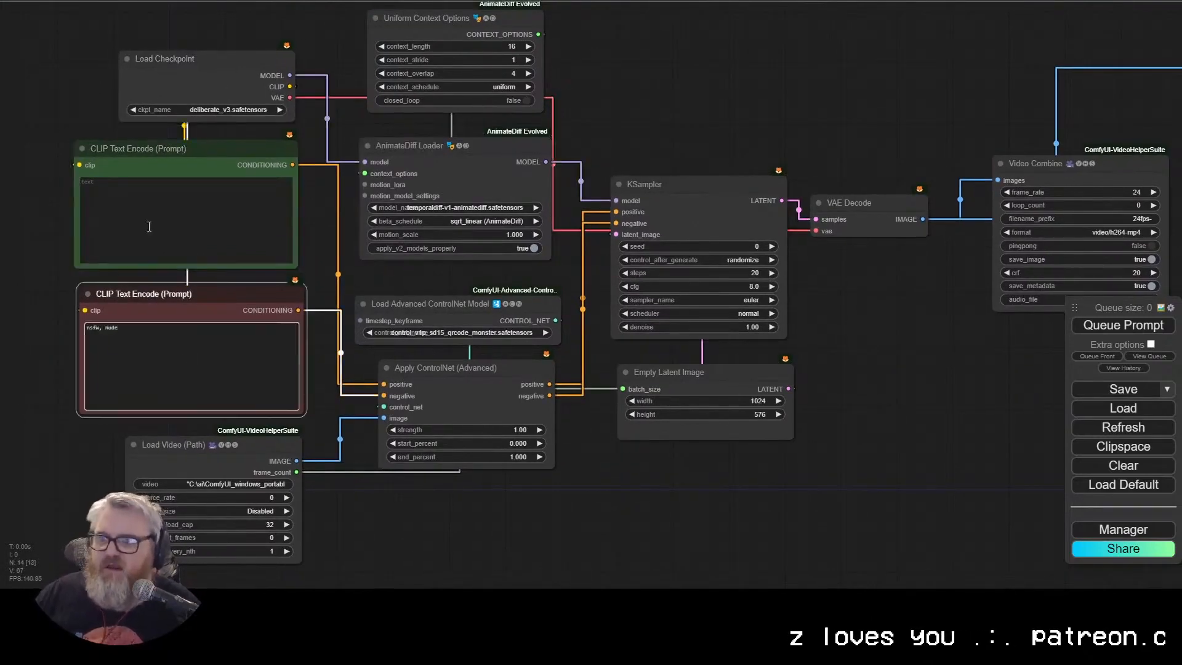
# Step: Enter the positive prompt "man dancing on a rooftop in new york city", queue the workflow and watch the KSampler preview
pyautogui.click(150, 232)
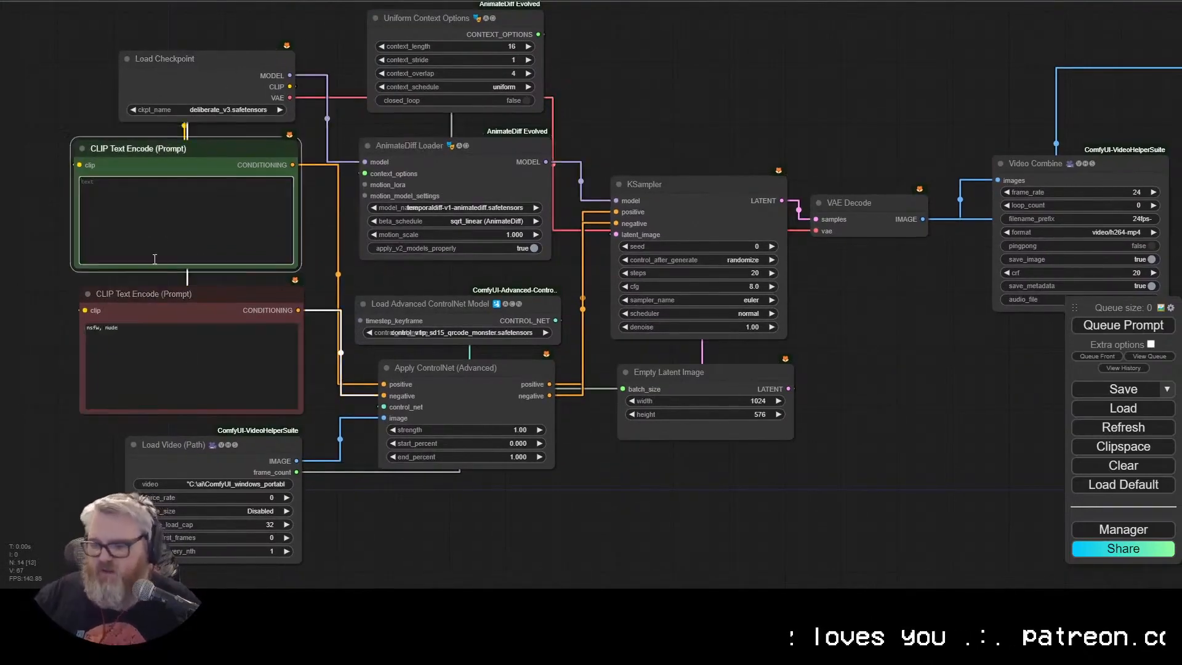
pyautogui.write('man dancing on a rooftop in')
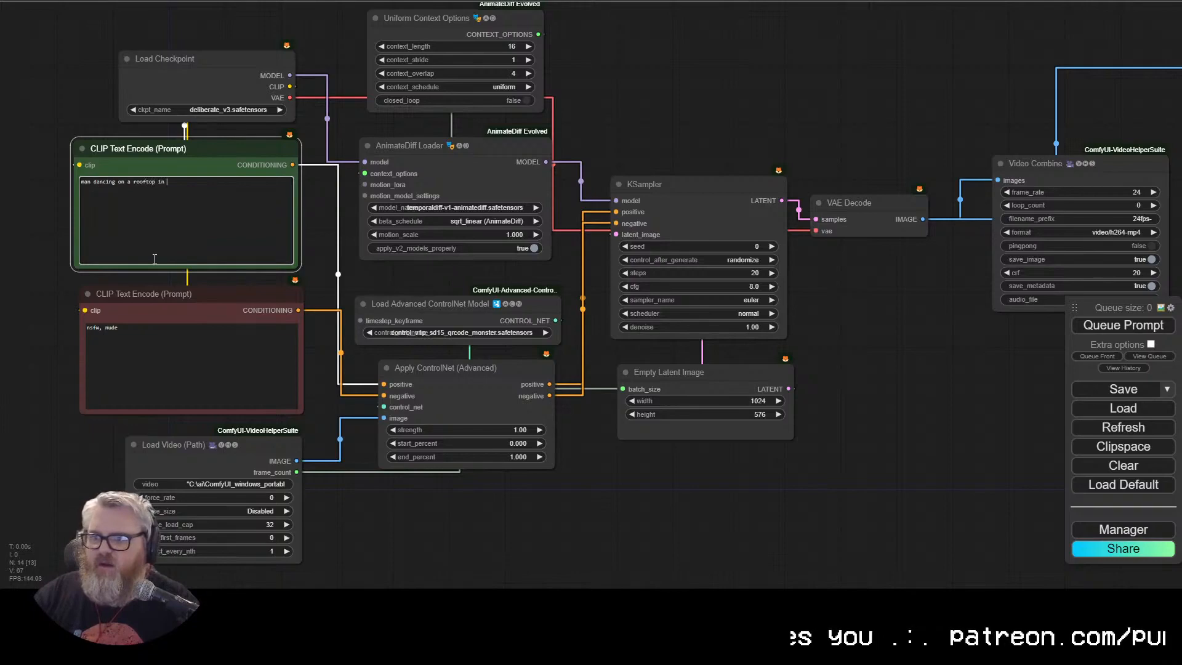
pyautogui.hotkey('ctrl', 'Return')
pyautogui.moveTo(915, 401); pyautogui.dragTo(765, 399)
pyautogui.scroll(-2, 579, 487)
pyautogui.moveTo(154, 117); pyautogui.dragTo(153, 108)
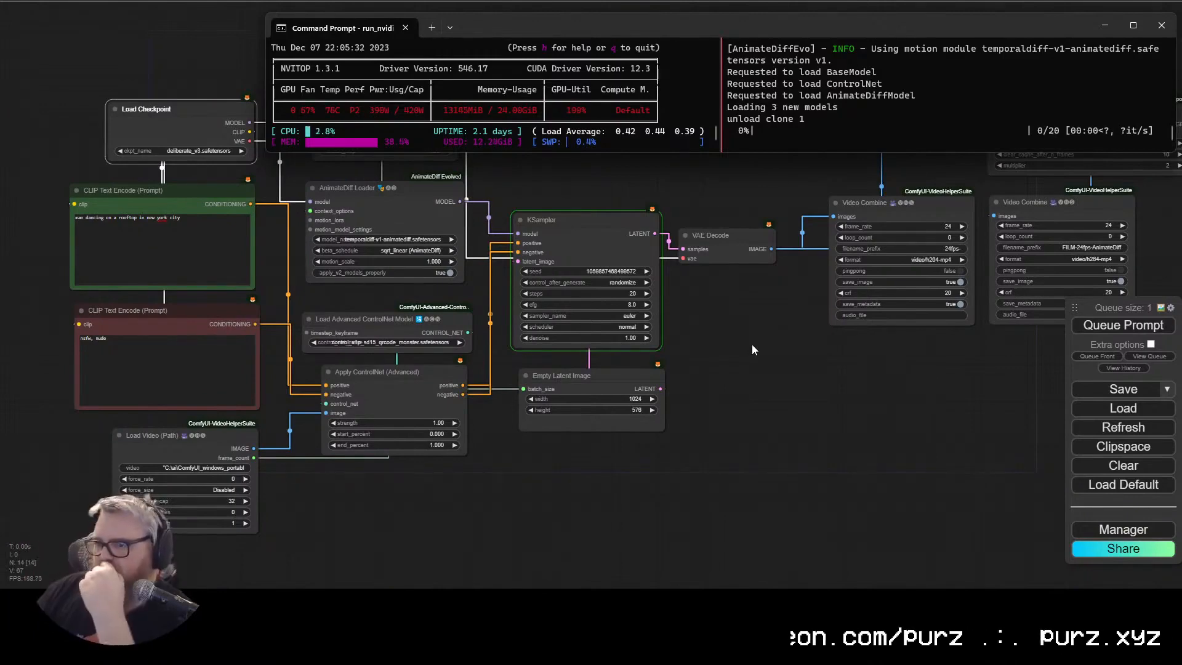
pyautogui.scroll(7, 702, 404)
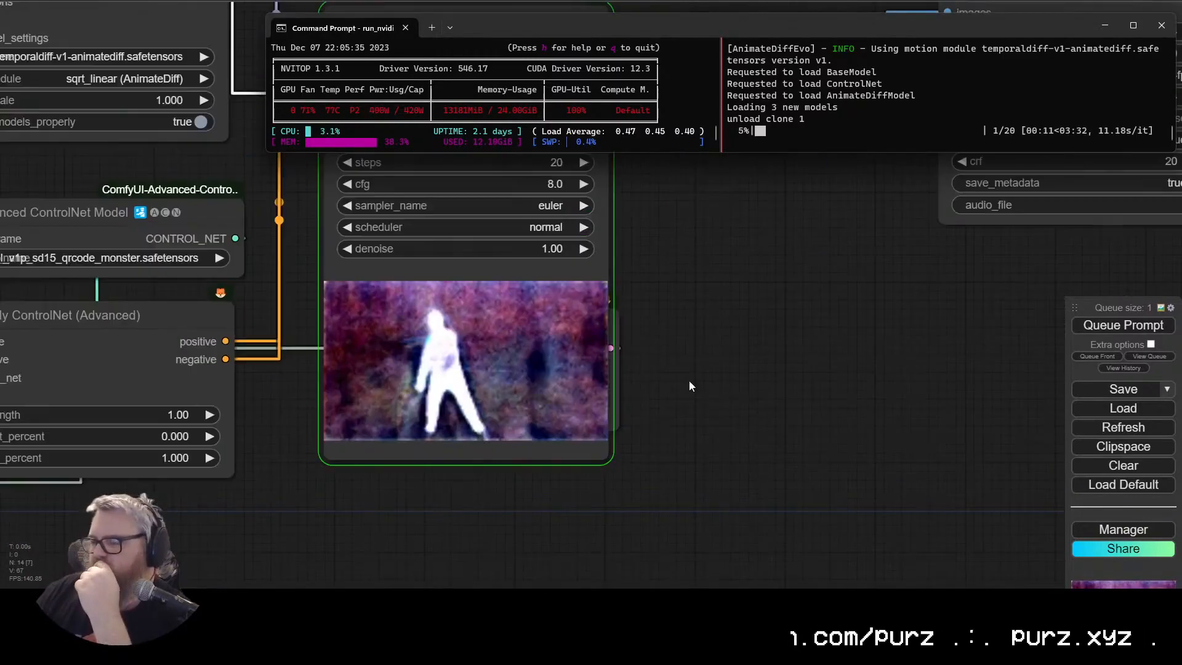
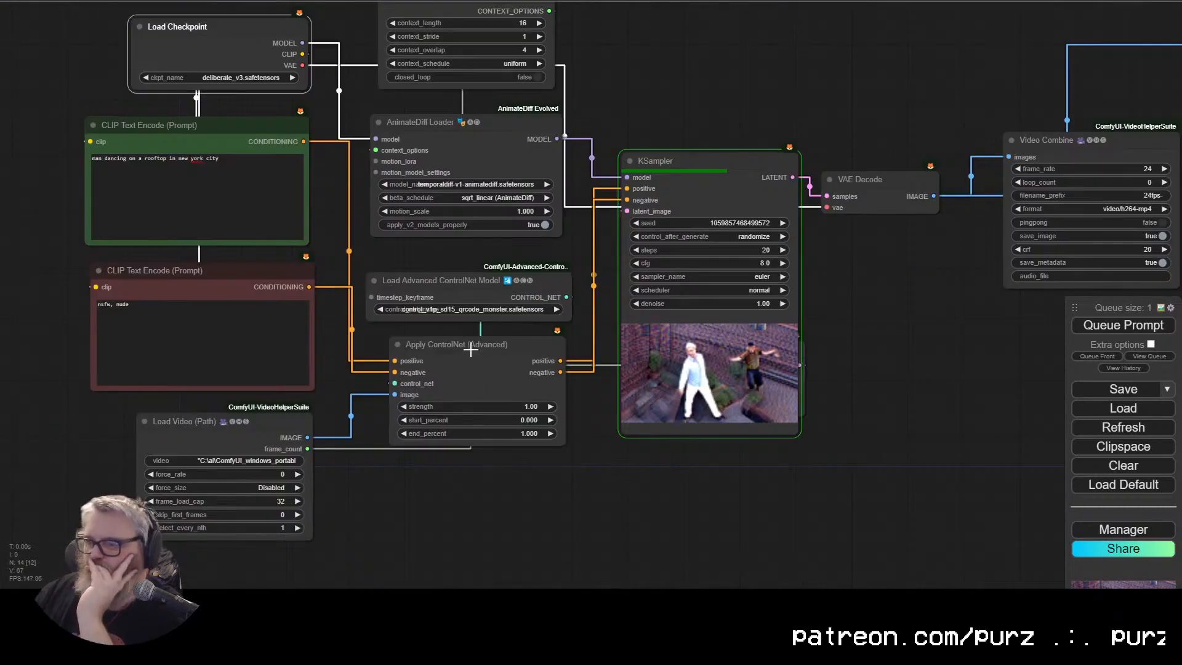
# Step: Color the AnimateDiff and ControlNet nodes yellow, Load Checkpoint brown, Load Video blue, KSampler purple and VAE Decode red
pyautogui.rightClick(601, 274)
pyautogui.rightClick(243, 253)
pyautogui.rightClick(453, 9)
pyautogui.click(484, 181)
pyautogui.click(618, 284)
pyautogui.rightClick(223, 45)
pyautogui.click(250, 281)
pyautogui.click(336, 311)
pyautogui.rightClick(743, 162)
pyautogui.click(815, 410)
pyautogui.click(905, 500)
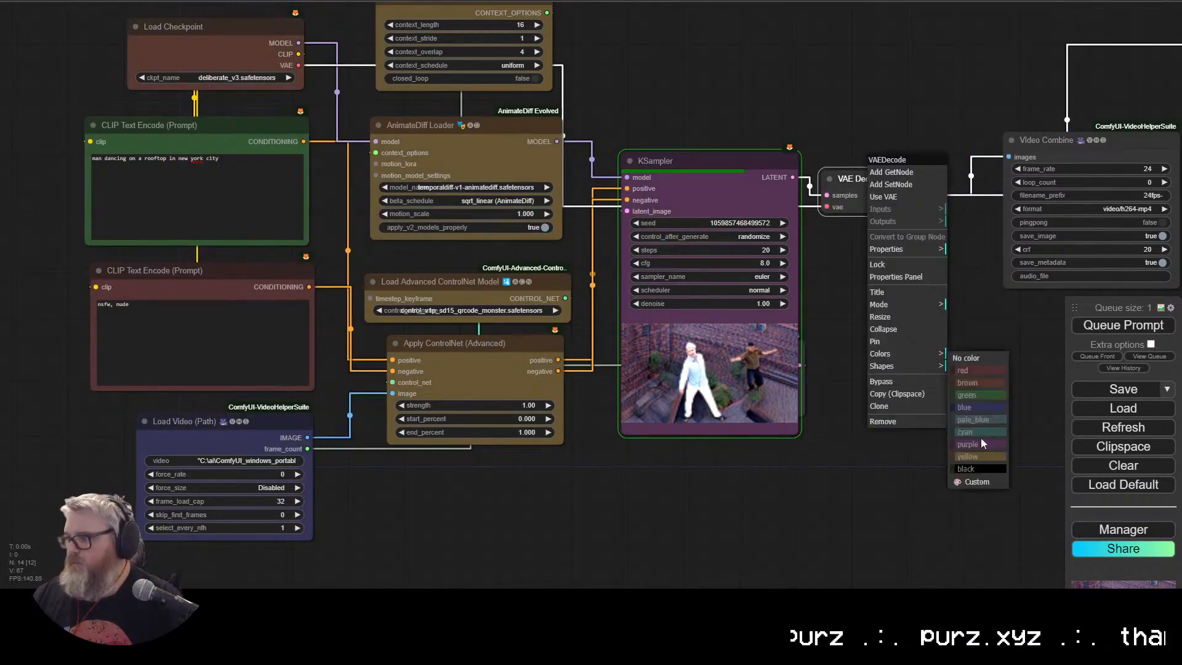
pyautogui.click(980, 371)
# Step: Move VAE Decode below the KSampler and bring the Video Combine and FILM VFI nodes close beside the KSampler
pyautogui.moveTo(862, 179); pyautogui.dragTo(738, 465)
pyautogui.scroll(-4, 739, 345)
pyautogui.moveTo(862, 370); pyautogui.dragTo(475, 370)
pyautogui.moveTo(599, 198); pyautogui.dragTo(474, 212)
pyautogui.click(537, 133)
pyautogui.moveTo(554, 134); pyautogui.dragTo(629, 178)
pyautogui.scroll(4, 323, 505)
pyautogui.scroll(-2, 323, 504)
# Step: Pull the Load Video node in and stack the AnimateDiff and ControlNet nodes in a tight, aligned column
pyautogui.moveTo(116, 398); pyautogui.dragTo(363, 86)
pyautogui.moveTo(321, 536); pyautogui.dragTo(359, 494)
pyautogui.moveTo(327, 391); pyautogui.dragTo(336, 335)
pyautogui.moveTo(370, 468); pyautogui.dragTo(382, 466)
pyautogui.moveTo(487, 276); pyautogui.dragTo(481, 261)
pyautogui.moveTo(497, 325); pyautogui.dragTo(496, 311)
pyautogui.moveTo(482, 261); pyautogui.dragTo(495, 261)
pyautogui.moveTo(540, 312); pyautogui.dragTo(532, 311)
pyautogui.moveTo(604, 390); pyautogui.dragTo(606, 389)
pyautogui.moveTo(535, 38); pyautogui.dragTo(529, 42)
pyautogui.moveTo(595, 117); pyautogui.dragTo(605, 117)
# Step: Shrink both CLIP Text Encode nodes and stack them between Load Checkpoint and Load Video
pyautogui.click(425, 312)
pyautogui.moveTo(410, 306); pyautogui.dragTo(362, 264)
pyautogui.moveTo(409, 185); pyautogui.dragTo(363, 150)
pyautogui.moveTo(316, 92); pyautogui.dragTo(360, 146)
pyautogui.moveTo(318, 223); pyautogui.dragTo(361, 267)
pyautogui.moveTo(354, 148); pyautogui.dragTo(354, 171)
pyautogui.moveTo(354, 14); pyautogui.dragTo(354, 93)
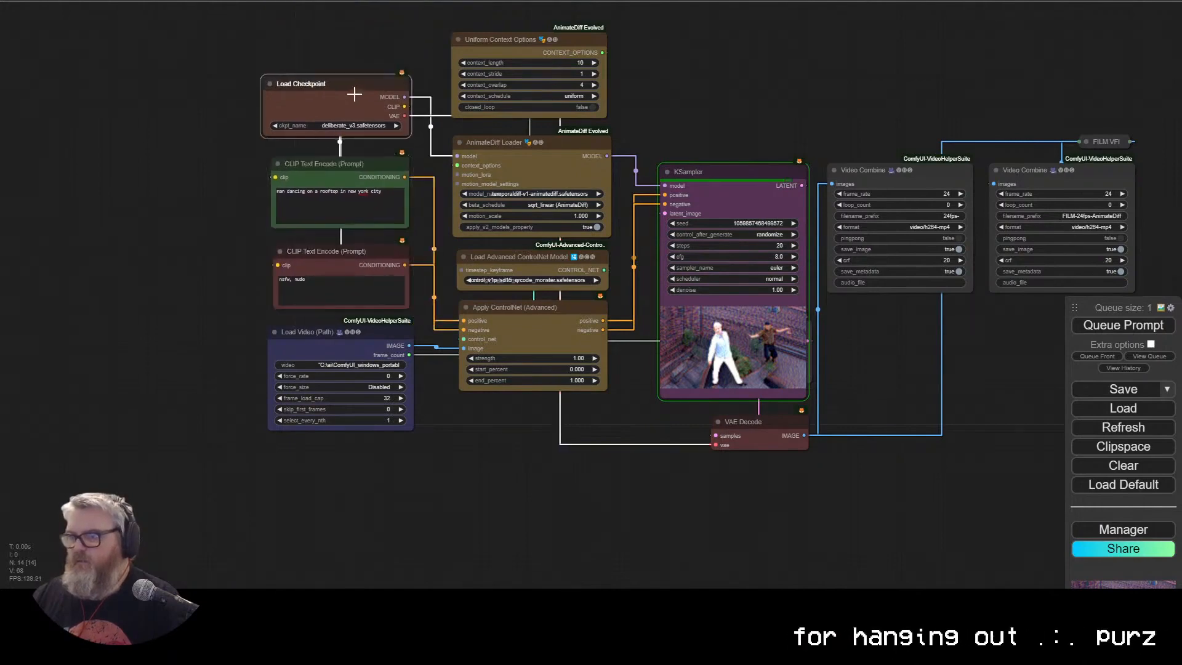
# Step: Align the checkpoint column and KSampler with the AnimateDiff column's upper edge, and place a green-colored Empty Latent Image below the KSampler
pyautogui.keyDown('ctrl'); pyautogui.moveTo(218, 495); pyautogui.dragTo(363, 80); pyautogui.keyUp('ctrl')
pyautogui.moveTo(352, 333); pyautogui.dragTo(361, 293)
pyautogui.moveTo(707, 171); pyautogui.dragTo(682, 44)
pyautogui.moveTo(721, 327); pyautogui.dragTo(689, 292)
pyautogui.rightClick(687, 292)
pyautogui.click(715, 410)
pyautogui.click(766, 440)
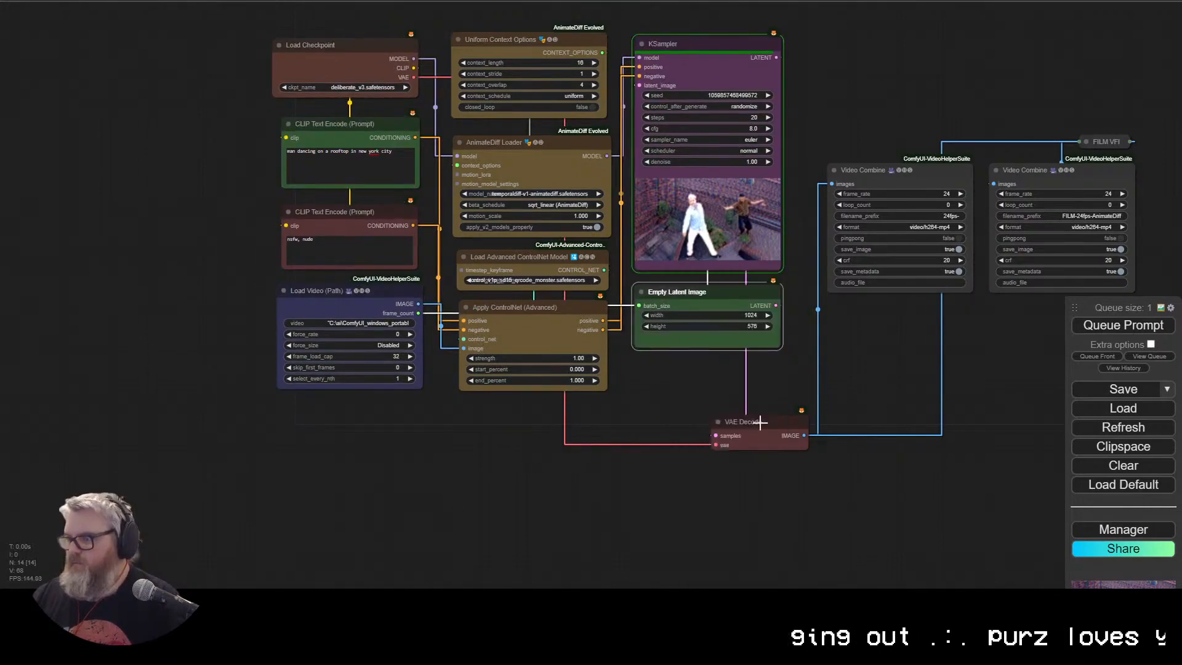
# Step: Place VAE Decode directly under Empty Latent Image and shift the Video Combine and FILM VFI nodes closer to the KSampler
pyautogui.moveTo(767, 441); pyautogui.dragTo(735, 386)
pyautogui.keyDown('ctrl'); pyautogui.moveTo(929, 338); pyautogui.dragTo(1083, 136); pyautogui.keyUp('ctrl')
pyautogui.moveTo(902, 168); pyautogui.dragTo(883, 168)
# Step: Examine the generated dancer videos in both Video Combine previews
pyautogui.scroll(4, 869, 317)
pyautogui.moveTo(869, 316); pyautogui.dragTo(708, 351)
pyautogui.scroll(7, 900, 401)
pyautogui.moveTo(900, 401); pyautogui.dragTo(678, 361)
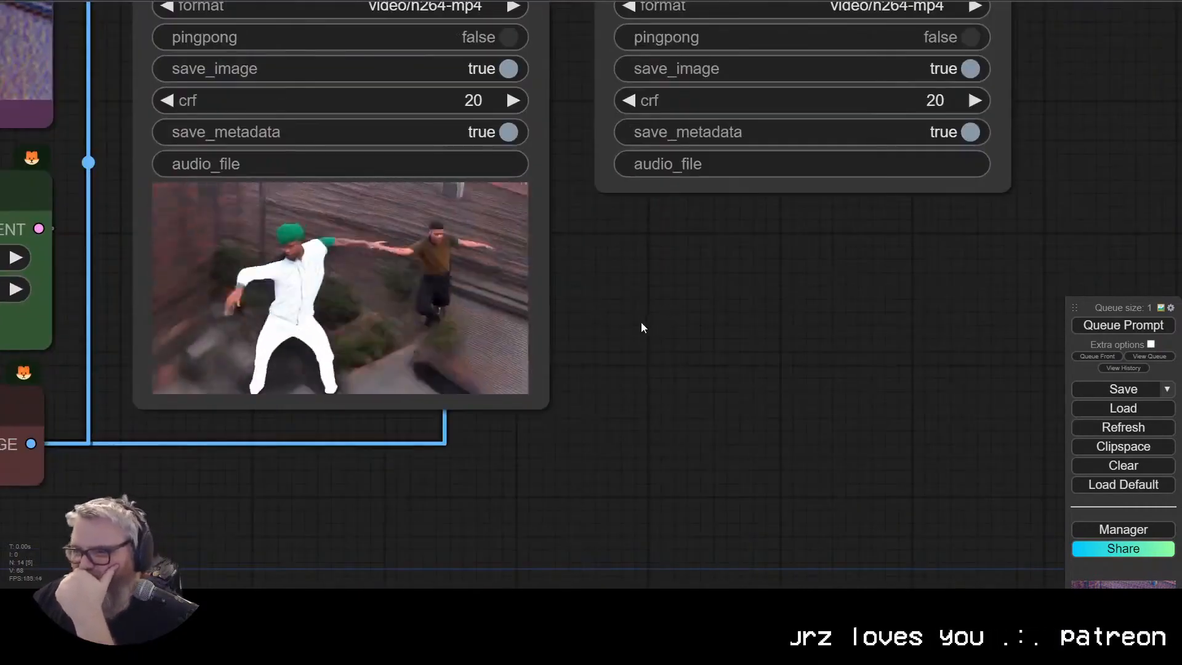
pyautogui.scroll(-5, 640, 323)
pyautogui.scroll(4, 627, 339)
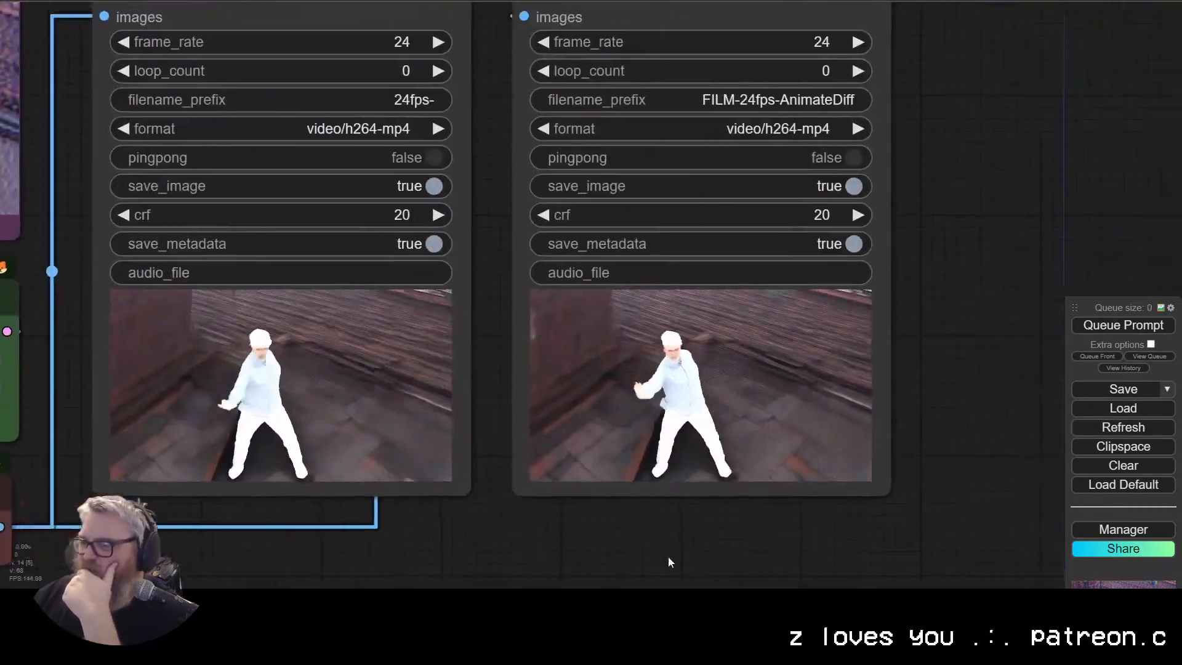
pyautogui.scroll(5, 706, 550)
pyautogui.moveTo(706, 549); pyautogui.dragTo(586, 560)
pyautogui.scroll(-11, 527, 517)
pyautogui.moveTo(245, 549); pyautogui.dragTo(1146, 369)
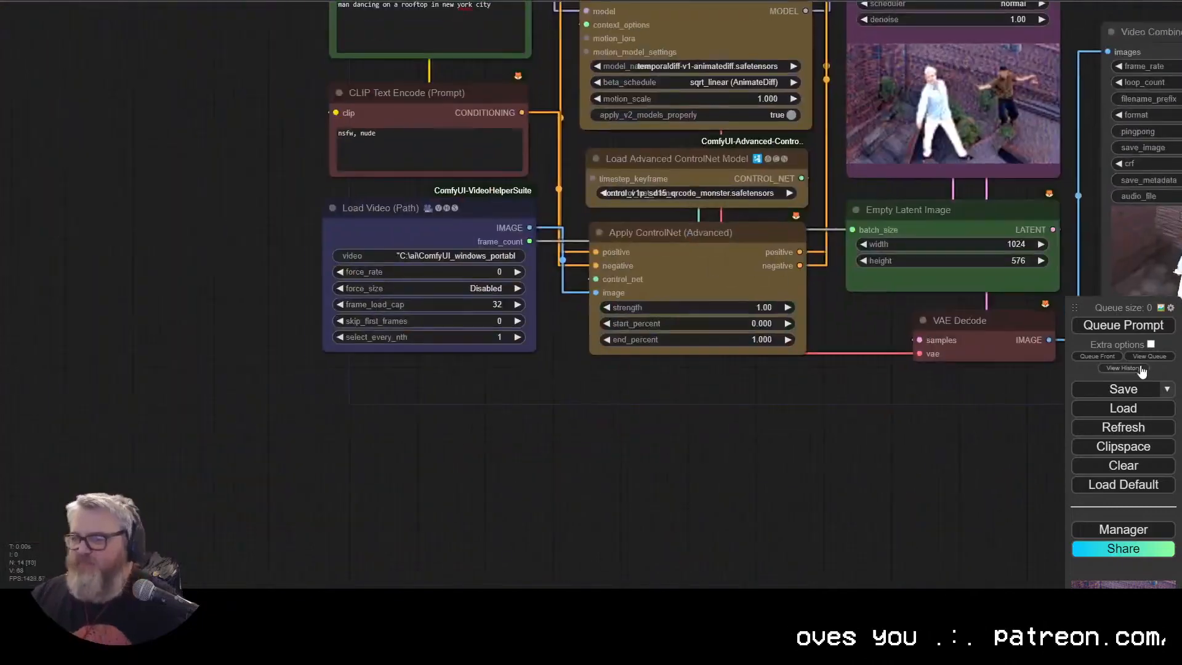
pyautogui.moveTo(247, 185); pyautogui.dragTo(422, 512)
pyautogui.moveTo(324, 108); pyautogui.dragTo(209, 105)
pyautogui.moveTo(326, 104); pyautogui.dragTo(403, 64)
pyautogui.click(417, 136)
pyautogui.click(537, 88)
pyautogui.moveTo(326, 118); pyautogui.dragTo(414, 70)
pyautogui.moveTo(615, 70); pyautogui.dragTo(511, 311)
pyautogui.moveTo(615, 71); pyautogui.dragTo(510, 440)
pyautogui.moveTo(468, 203); pyautogui.dragTo(476, 187)
pyautogui.moveTo(493, 22); pyautogui.dragTo(203, 181)
pyautogui.moveTo(333, 200); pyautogui.dragTo(411, 162)
pyautogui.click(433, 166)
pyautogui.moveTo(620, 331); pyautogui.dragTo(242, 312)
pyautogui.moveTo(332, 194); pyautogui.dragTo(133, 319)
pyautogui.moveTo(332, 319); pyautogui.dragTo(767, 316)
pyautogui.keyDown('shift'); pyautogui.click(246, 175); pyautogui.keyUp('shift')
pyautogui.moveTo(246, 62); pyautogui.dragTo(389, 119)
# Step: Set the KSampler to the lcm sampler with 8 steps and a cfg of 4
pyautogui.moveTo(1009, 123); pyautogui.dragTo(338, 11)
pyautogui.click(511, 180)
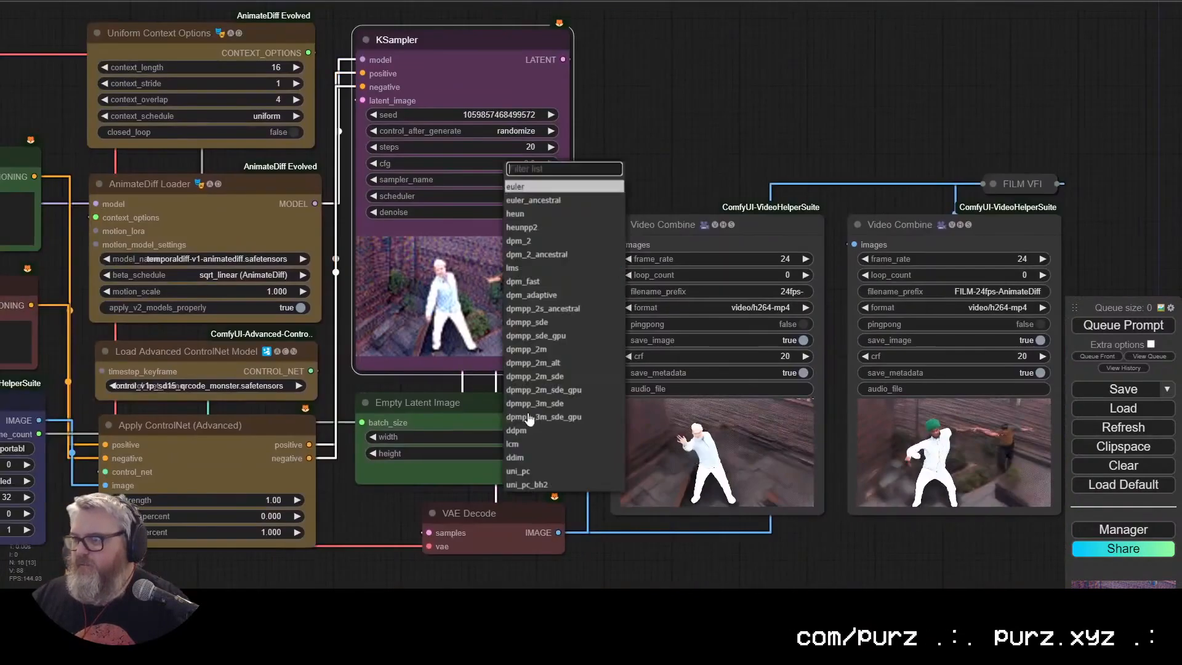
pyautogui.click(515, 444)
pyautogui.click(514, 148)
pyautogui.write('8')
pyautogui.press('Return')
pyautogui.click(513, 162)
pyautogui.write('4')
pyautogui.press('Return')
# Step: Queue the generation with the LCM sampler settings and bring up the command prompt to monitor its progress
pyautogui.moveTo(662, 195); pyautogui.dragTo(991, 216)
pyautogui.scroll(-3, 990, 217)
pyautogui.moveTo(319, 281); pyautogui.dragTo(320, 277)
pyautogui.moveTo(964, 170); pyautogui.dragTo(830, 186)
pyautogui.click(1125, 325)
pyautogui.moveTo(1010, 184); pyautogui.dragTo(743, 170)
pyautogui.click(238, 603)
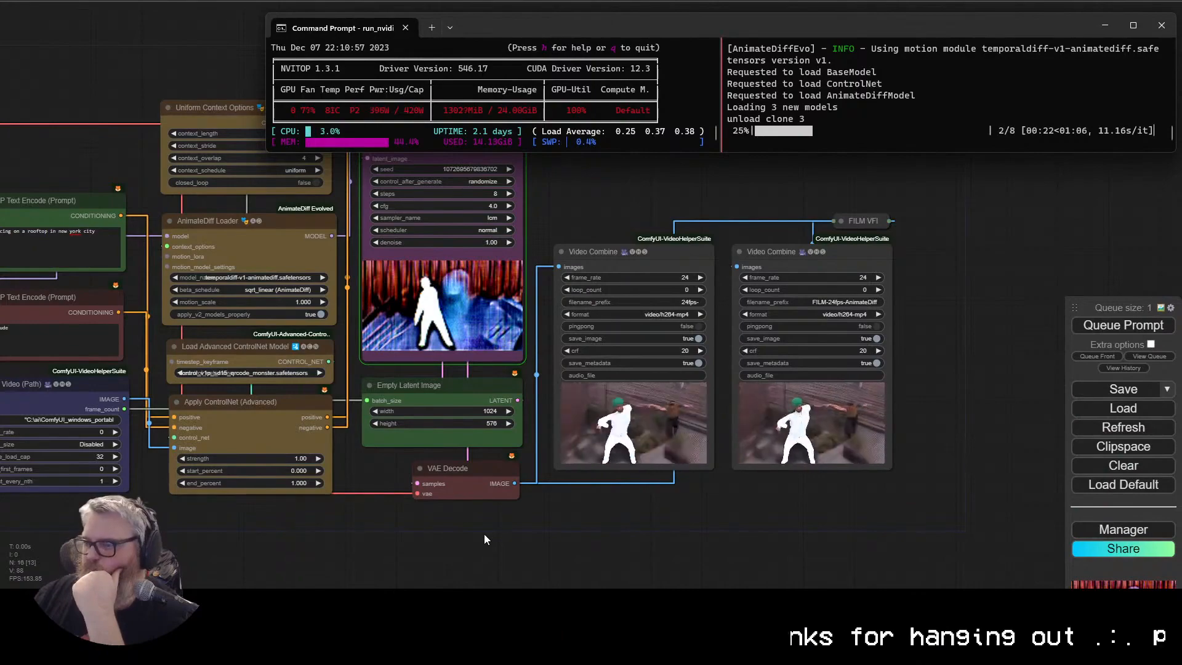
# Step: Examine the KSampler preview during rendering and the generated dancer videos in both Video Combine nodes
pyautogui.scroll(-5, 363, 546)
pyautogui.moveTo(249, 519); pyautogui.dragTo(378, 500)
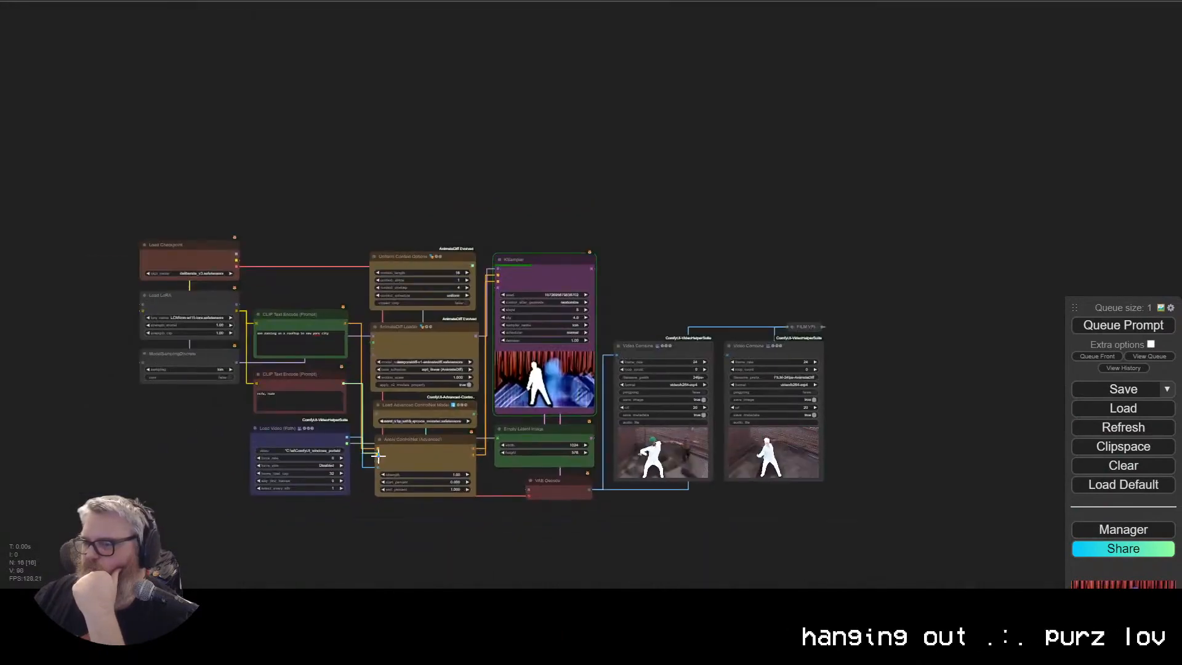
pyautogui.scroll(5, 376, 465)
pyautogui.scroll(3, 860, 208)
pyautogui.moveTo(860, 208); pyautogui.dragTo(757, 122)
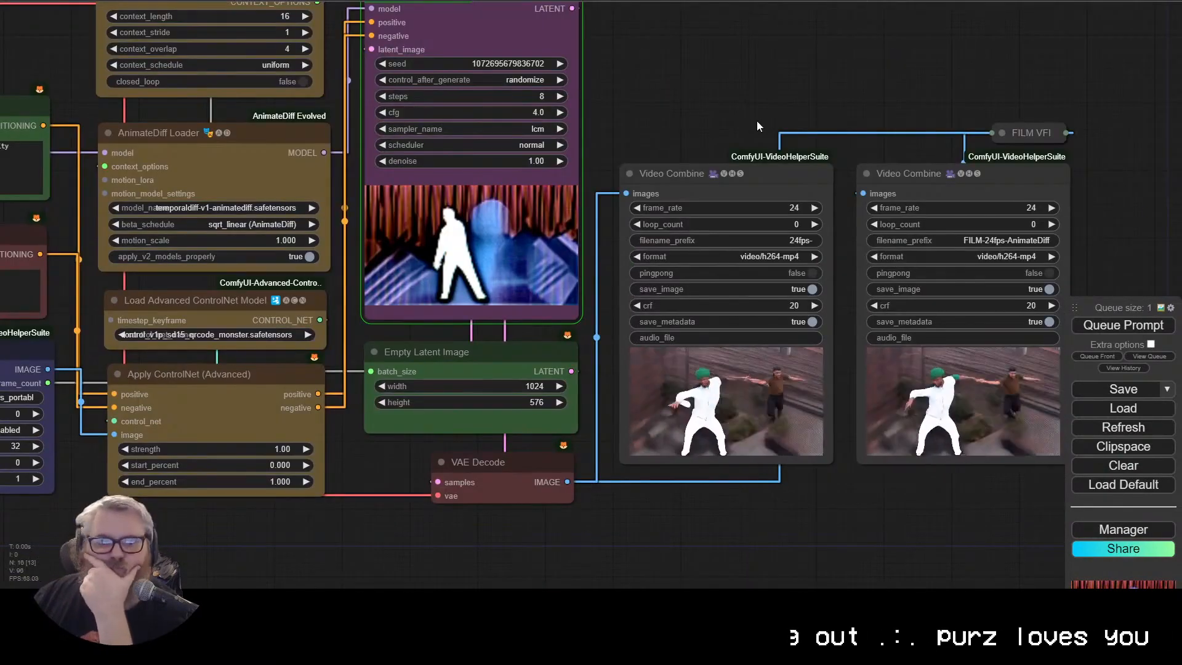
pyautogui.scroll(-2, 656, 172)
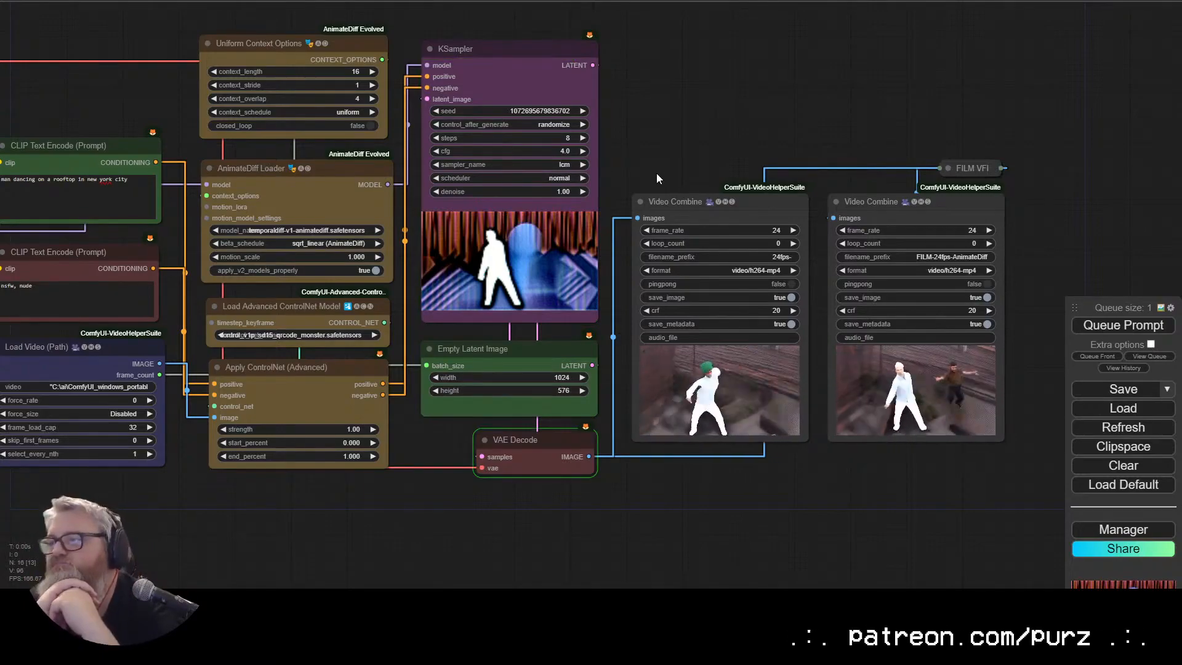
pyautogui.scroll(8, 985, 449)
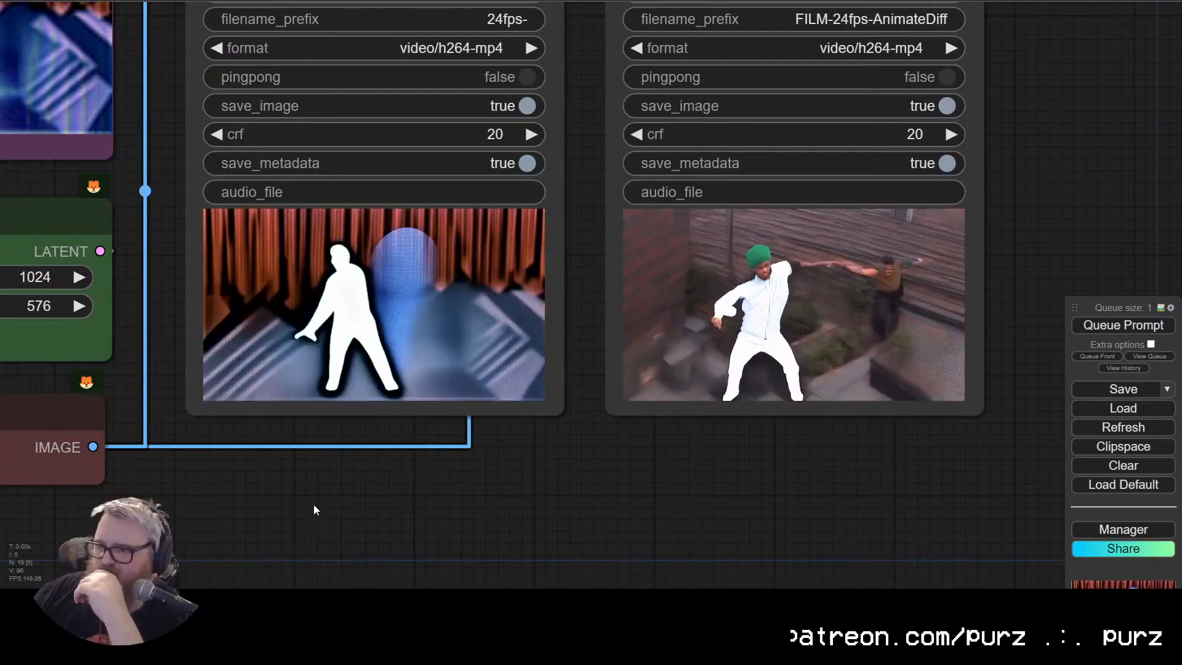
pyautogui.scroll(-5, 241, 486)
pyautogui.scroll(4, 234, 485)
pyautogui.moveTo(604, 460); pyautogui.dragTo(717, 546)
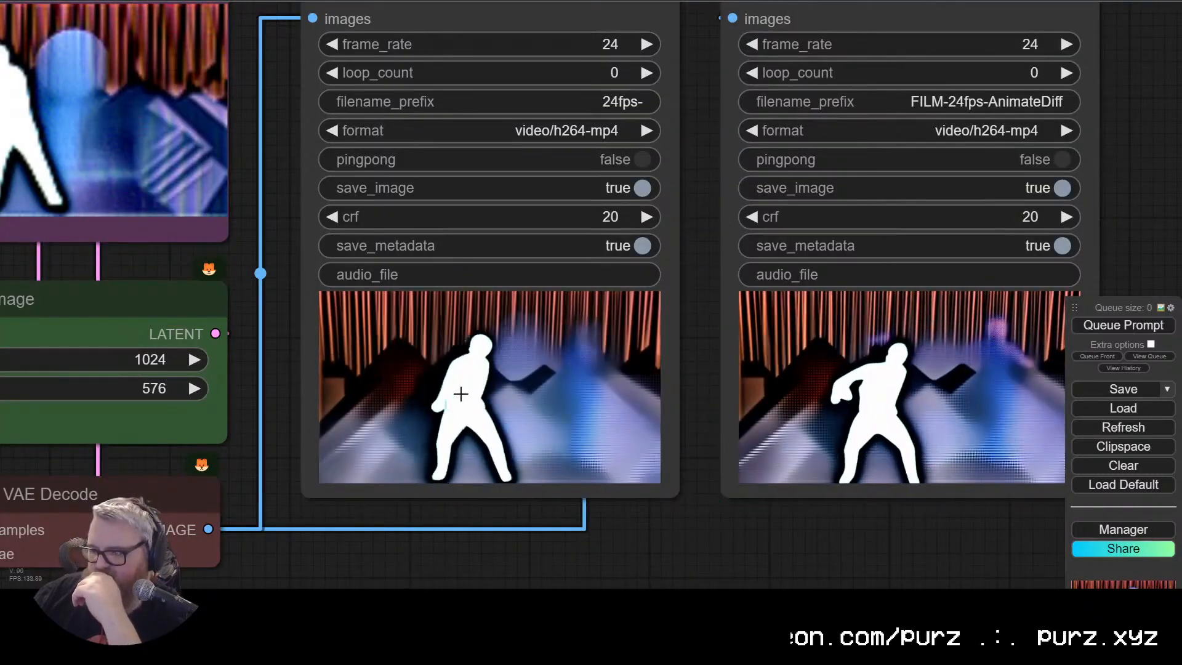
pyautogui.moveTo(574, 517); pyautogui.dragTo(1041, 449)
# Step: Set the KSampler's cfg to 8
pyautogui.scroll(-5, 474, 429)
pyautogui.moveTo(475, 429); pyautogui.dragTo(548, 533)
pyautogui.moveTo(850, 155); pyautogui.dragTo(719, 171)
pyautogui.click(580, 157)
pyautogui.press('BackSpace')
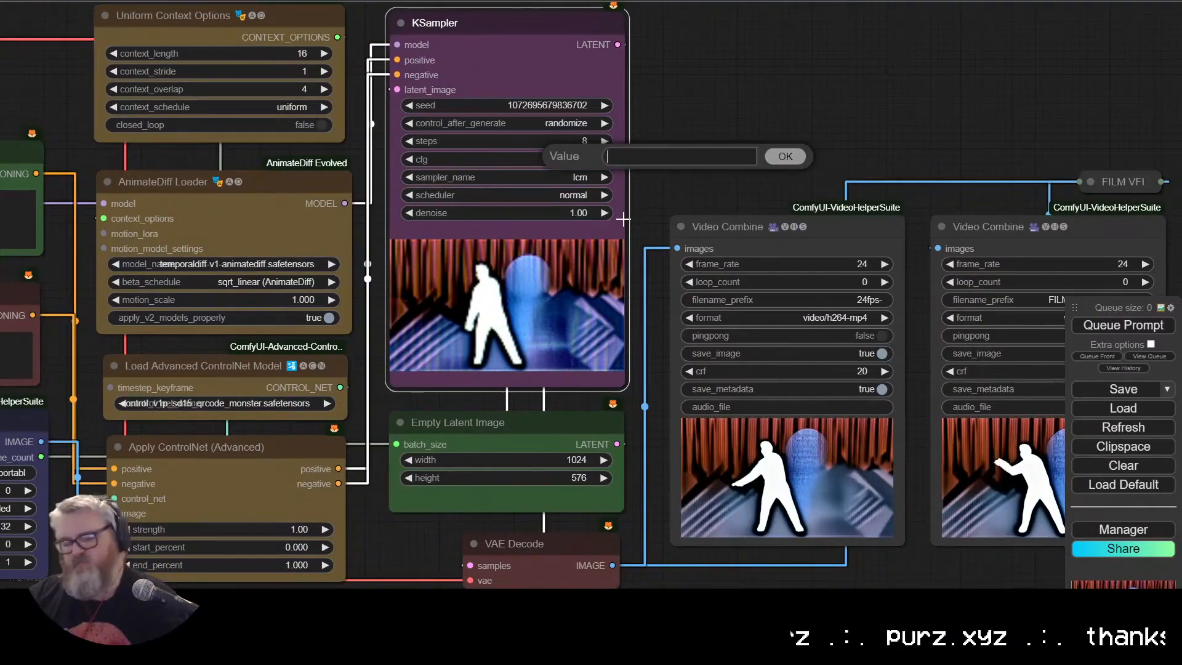
pyautogui.write('8')
pyautogui.press('Return')
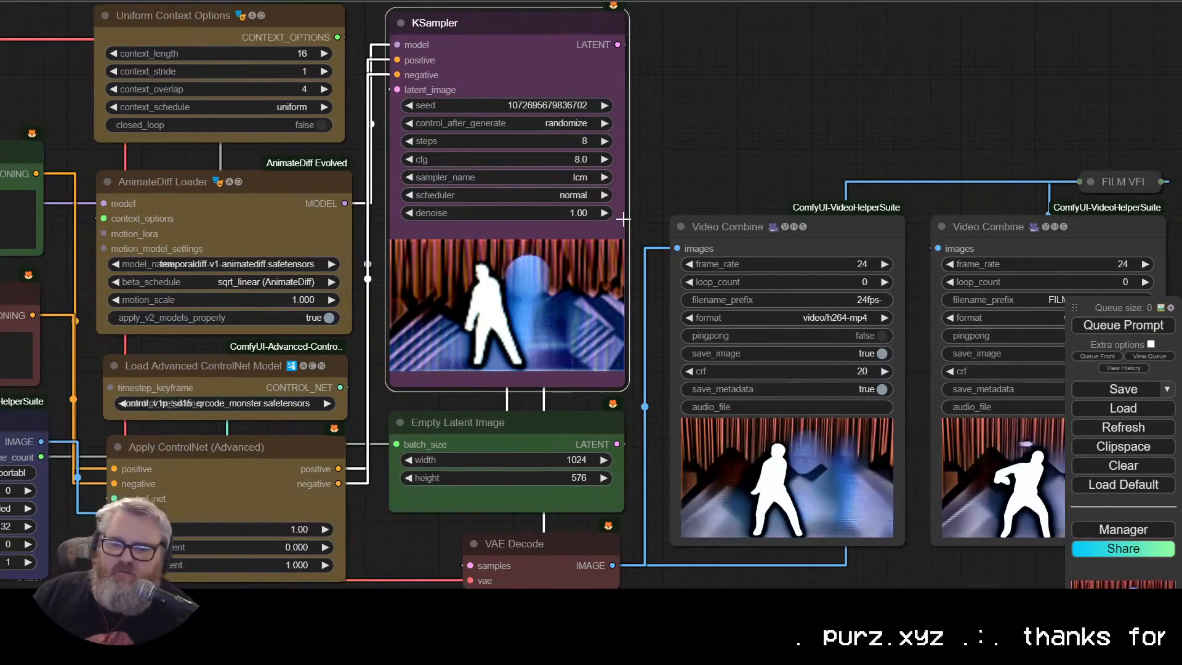
# Step: Save the AnimateDiff workflow to a JSON file
pyautogui.scroll(-3, 740, 144)
pyautogui.moveTo(112, 108); pyautogui.dragTo(259, 157)
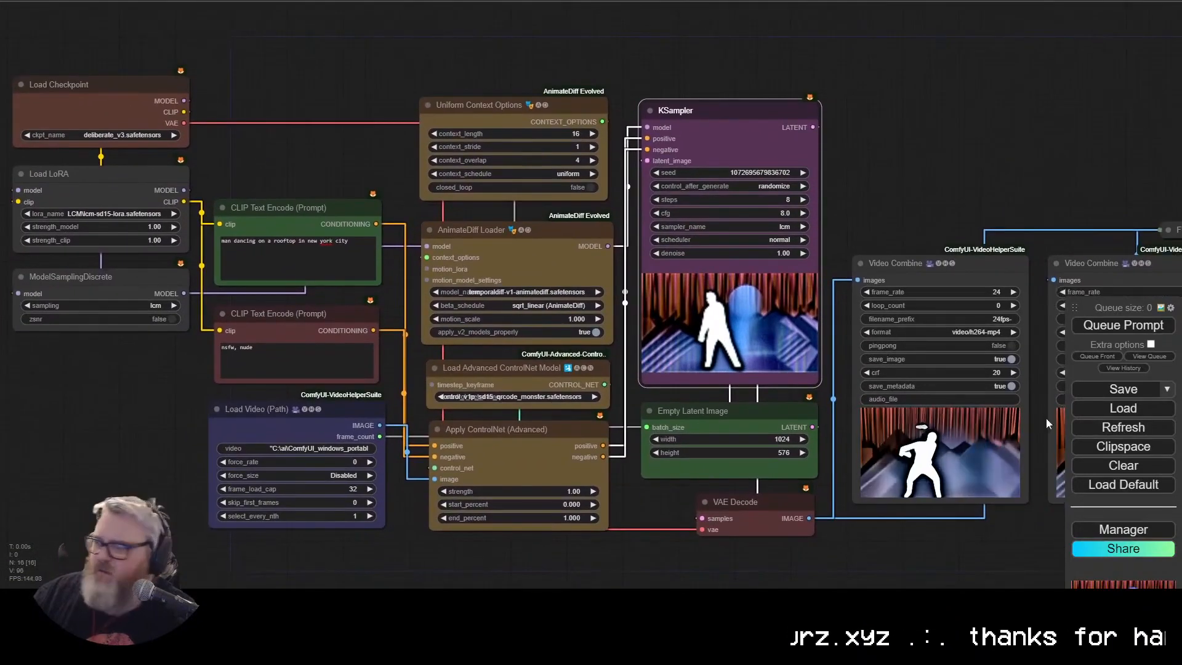
pyautogui.click(1108, 391)
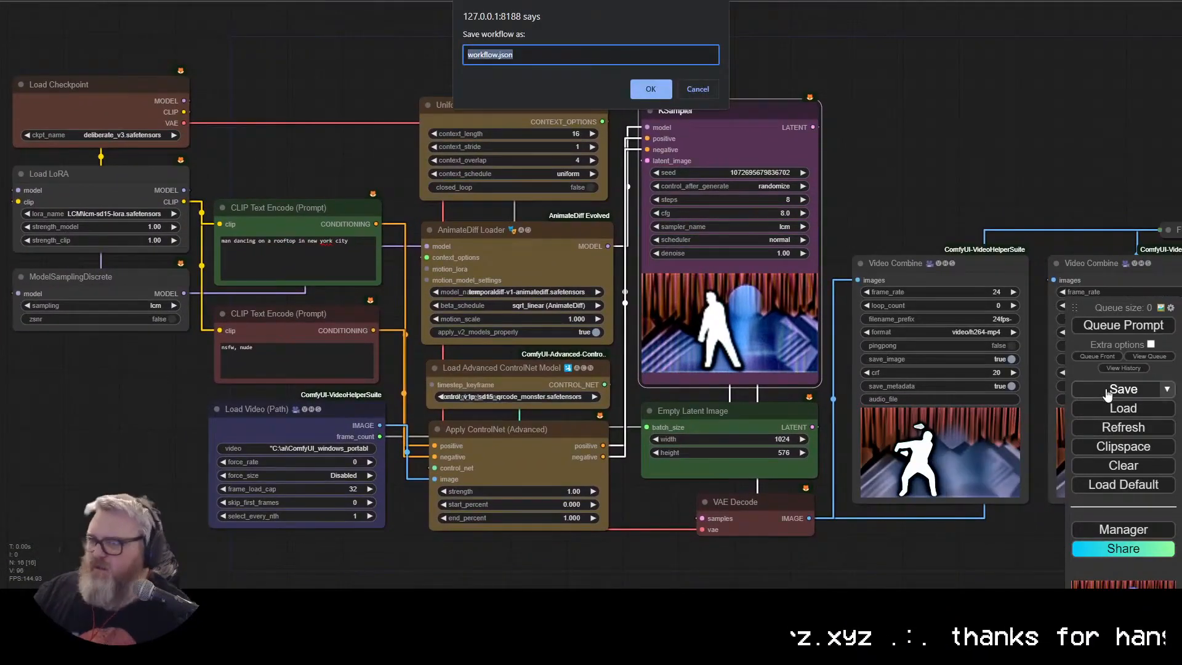
pyautogui.press('Return')
# Step: Load the Matting workflow and inspect its green-screen and mask video previews
pyautogui.click(1123, 408)
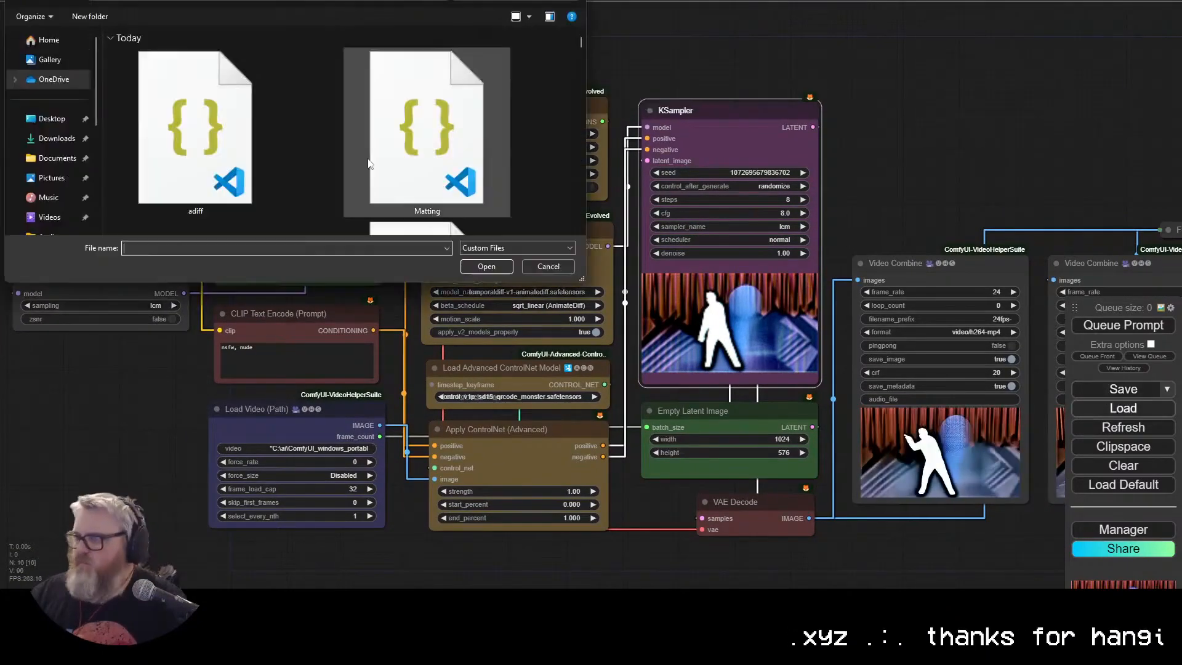
pyautogui.doubleClick(373, 165)
pyautogui.scroll(6, 468, 413)
pyautogui.moveTo(376, 414); pyautogui.dragTo(262, 425)
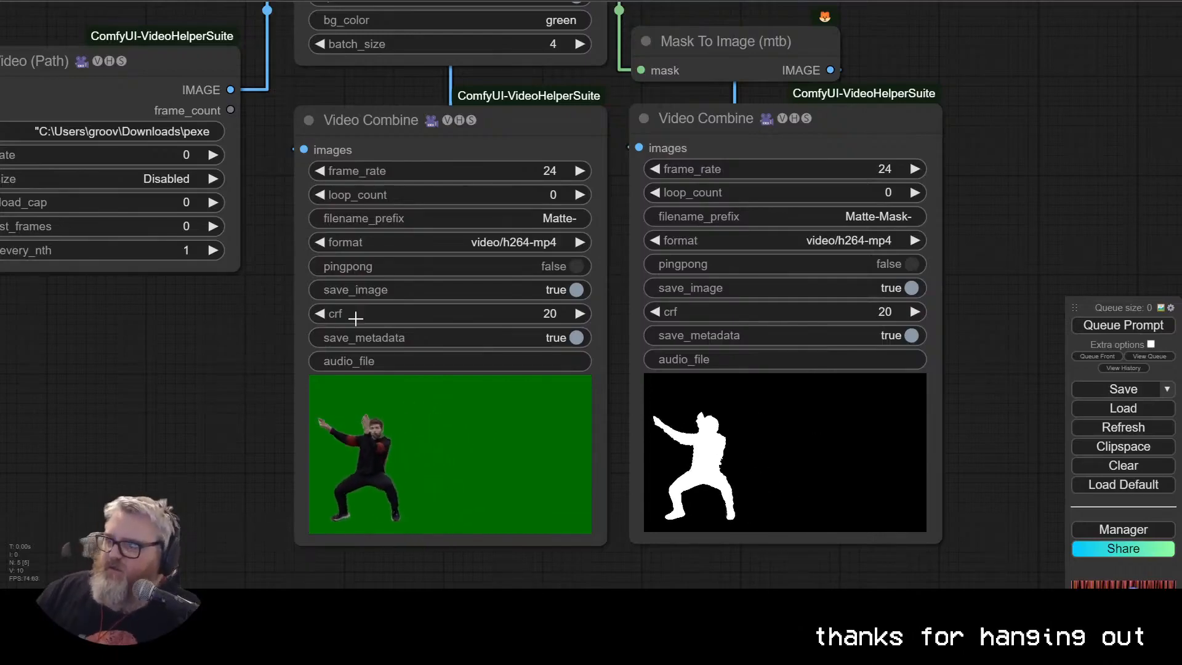
pyautogui.scroll(-5, 297, 314)
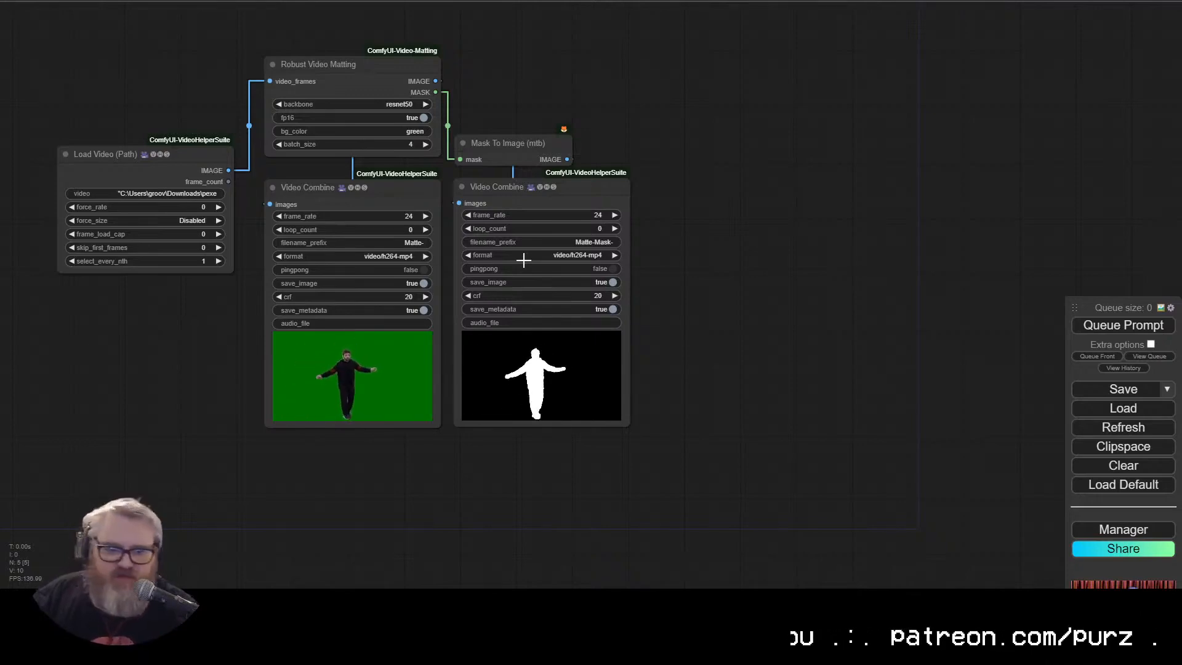
# Step: View the Tenzia artist page on SoundCloud in a new browser tab and return to the ComfyUI workflow
pyautogui.hotkey('ctrl', 't')
pyautogui.write('s')
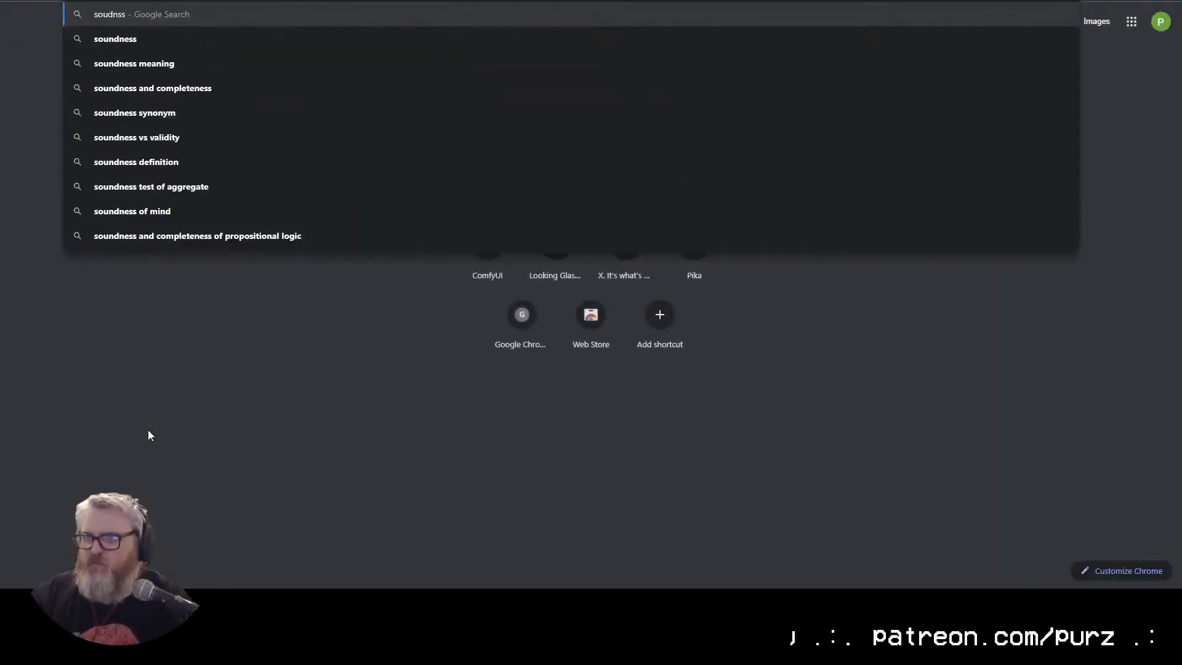
pyautogui.write('oundcloud.com/')
pyautogui.press('Return')
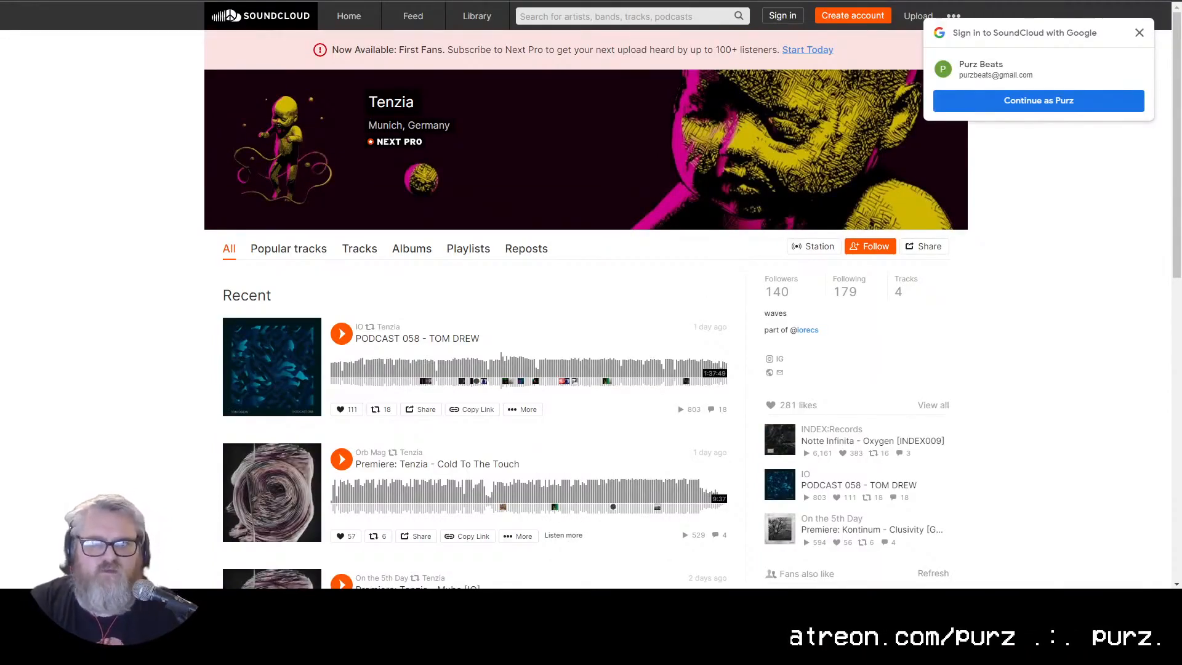
pyautogui.click(126, 269)
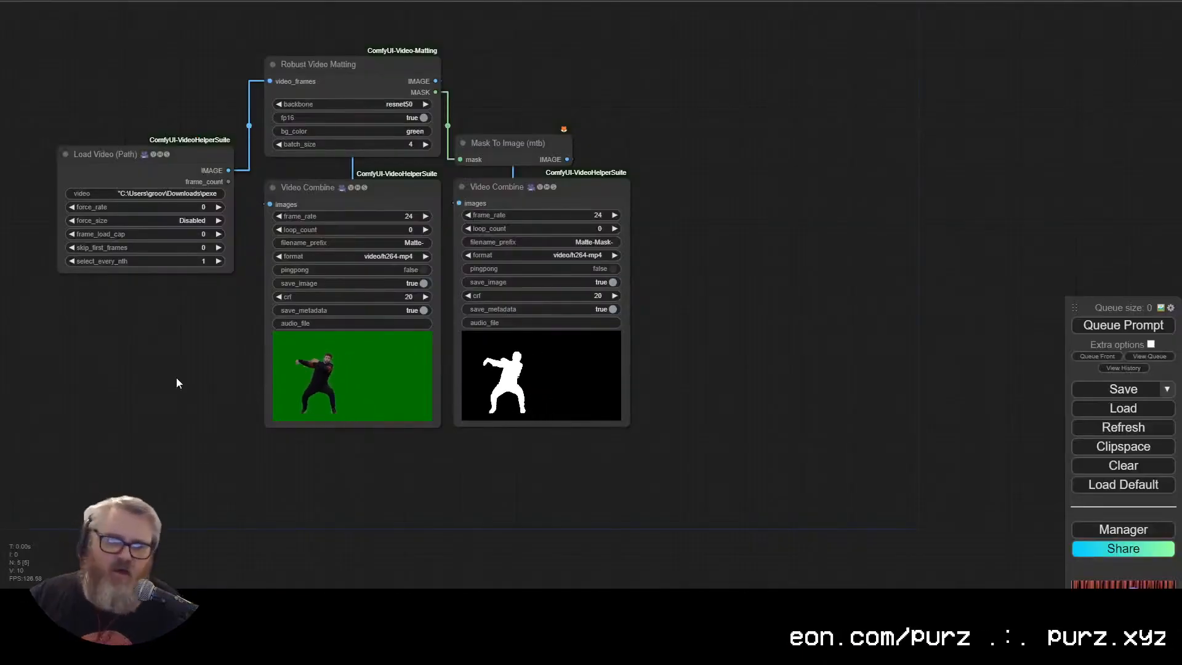